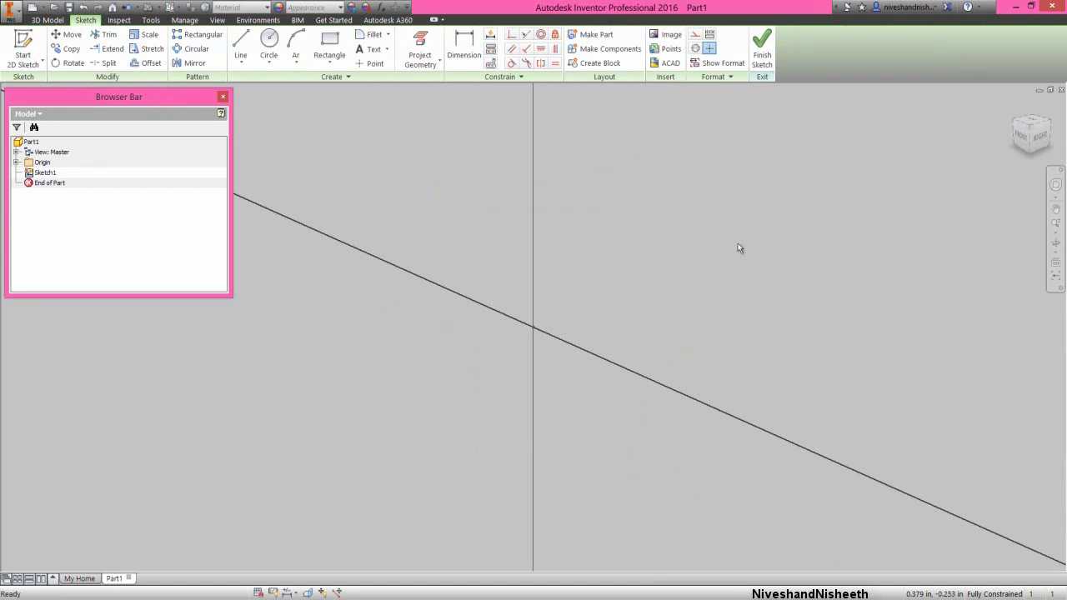
Face the sketch from the front and project the origin's X and Y axes into it
click(1020, 134)
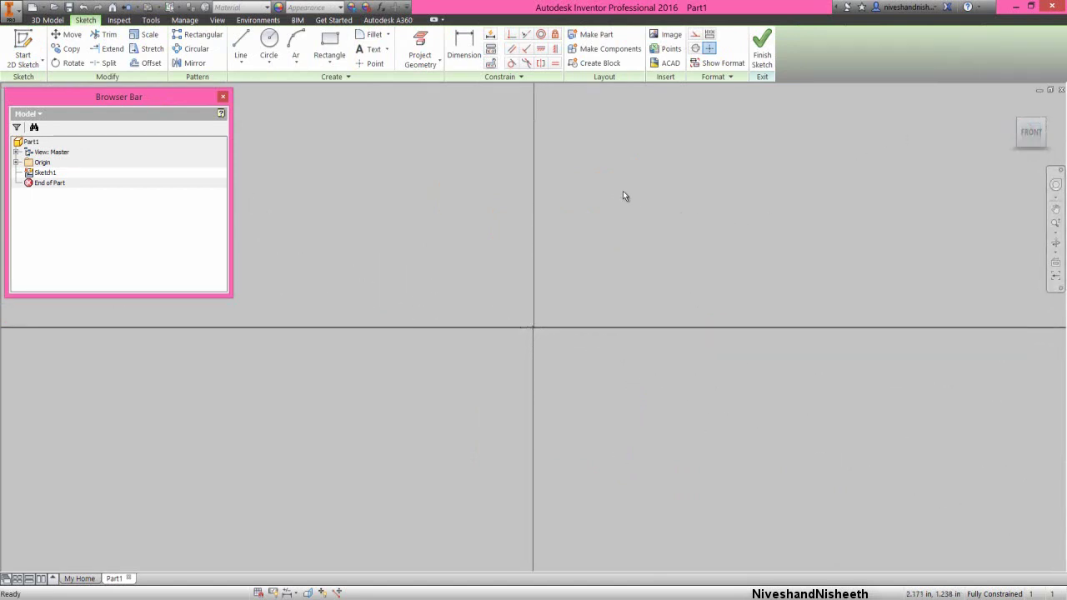
click(448, 166)
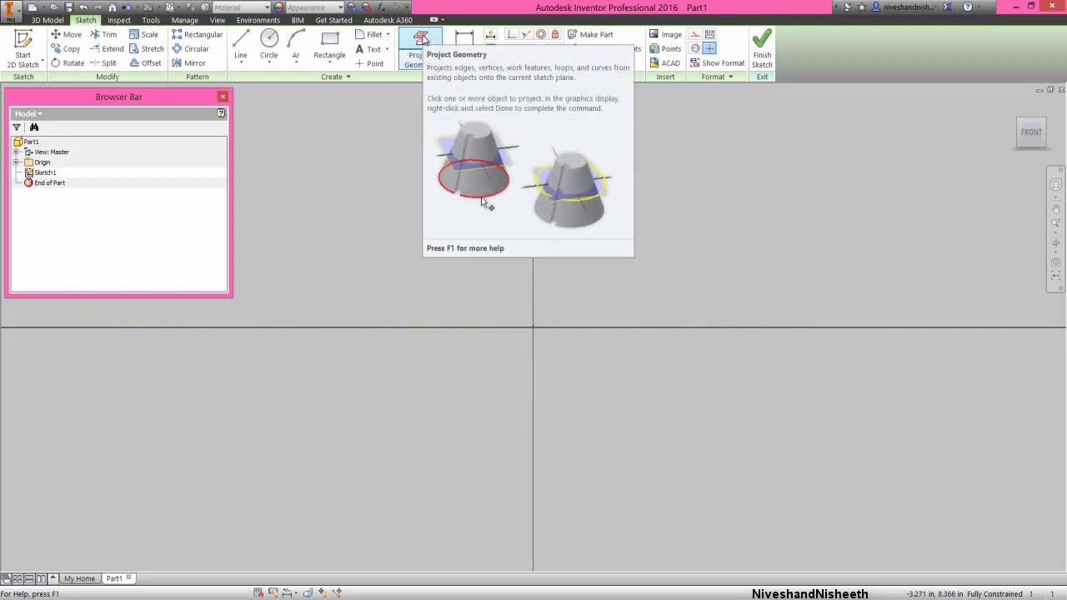
click(420, 43)
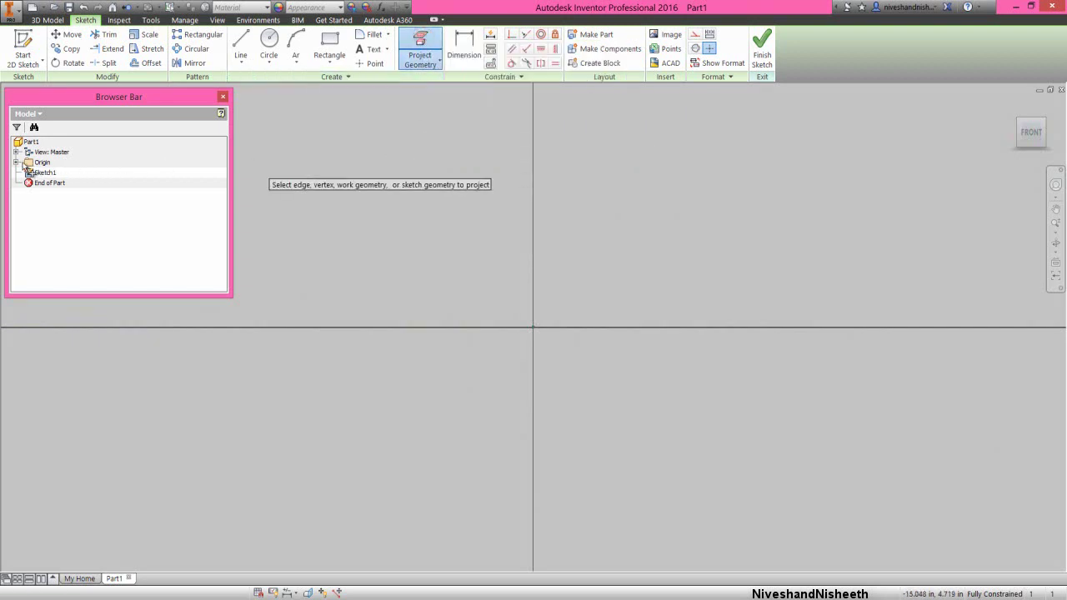
click(17, 163)
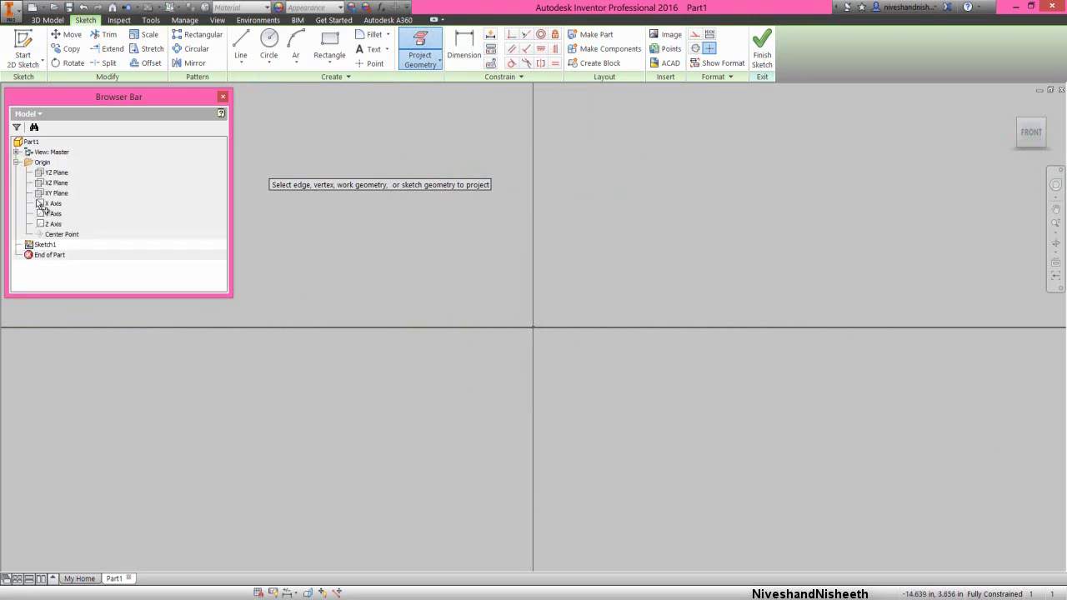
click(51, 204)
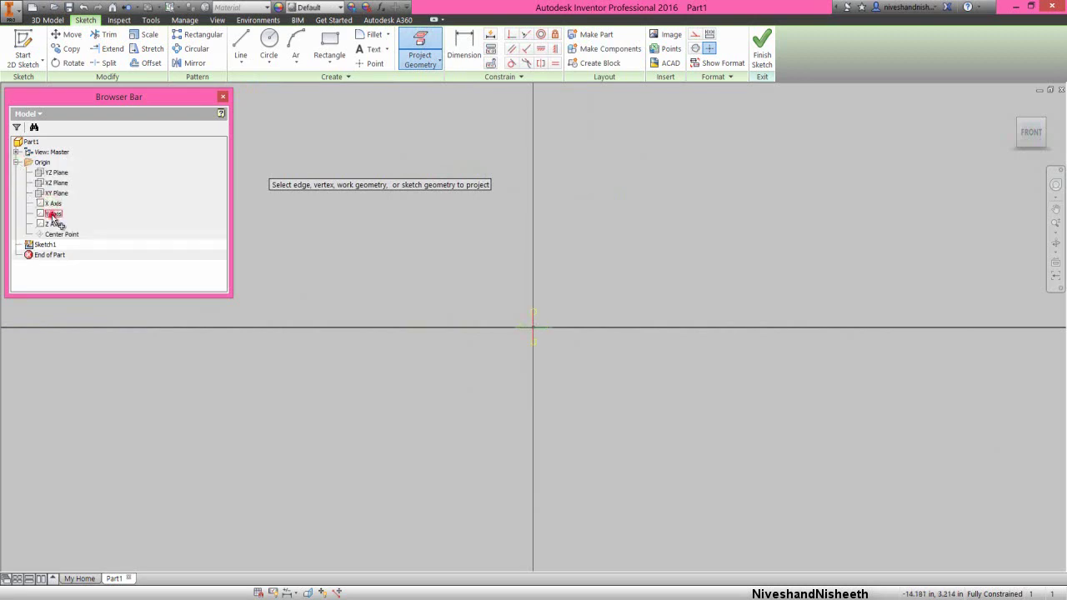
click(53, 214)
right_click(334, 216)
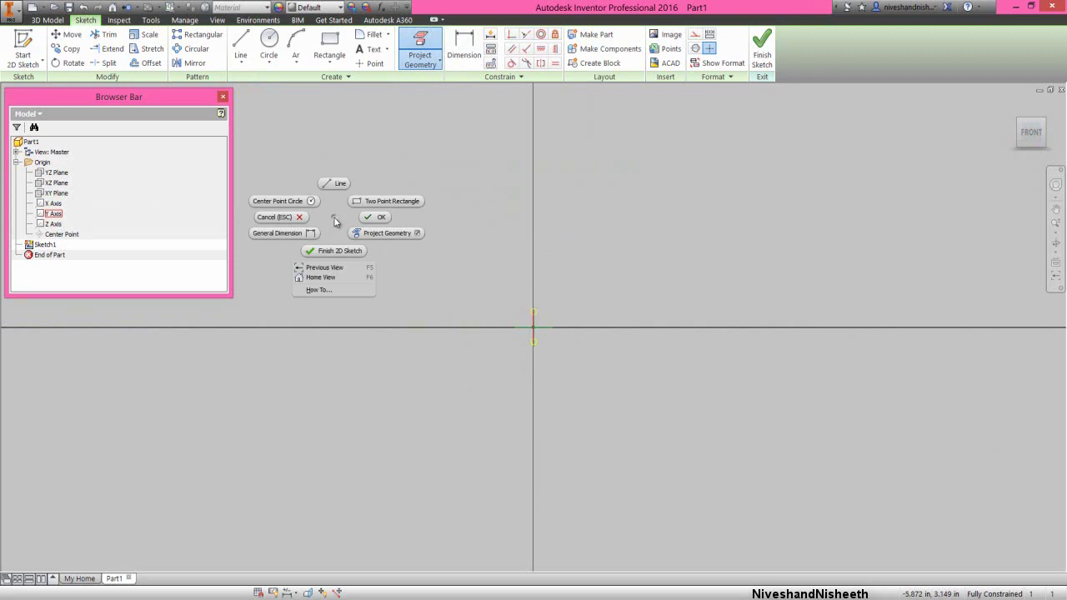
click(376, 220)
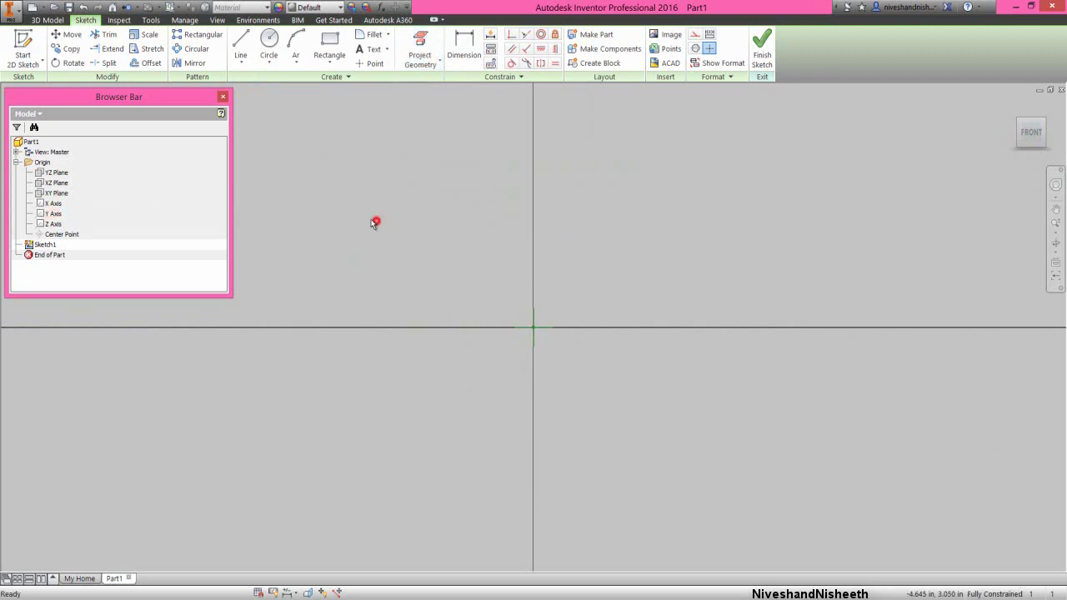
click(16, 163)
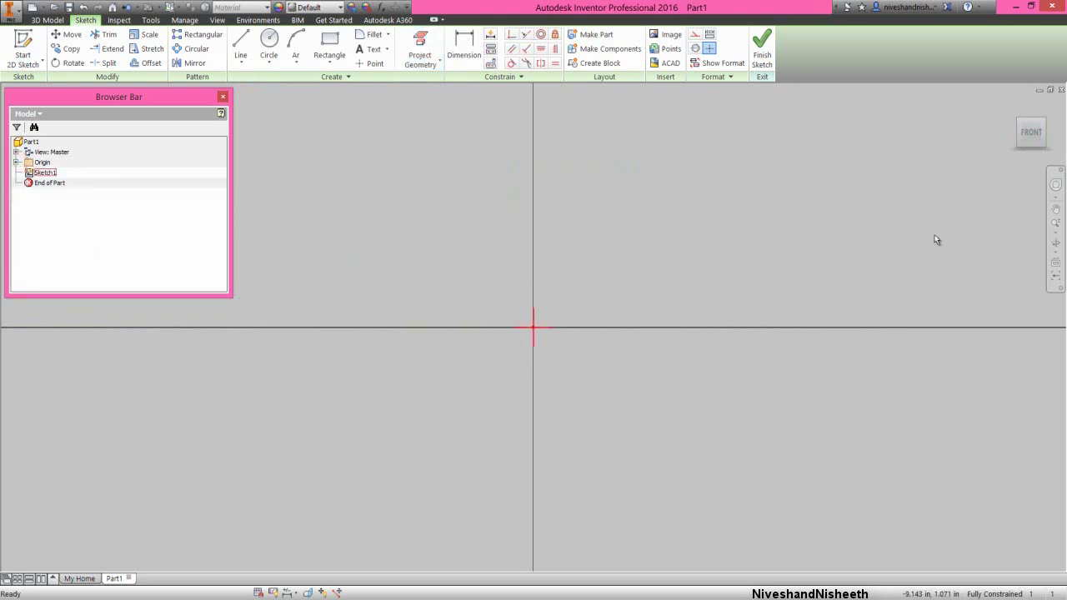
Convert the projected vertical axis to a construction line and the projected horizontal axis to a centerline
click(1055, 233)
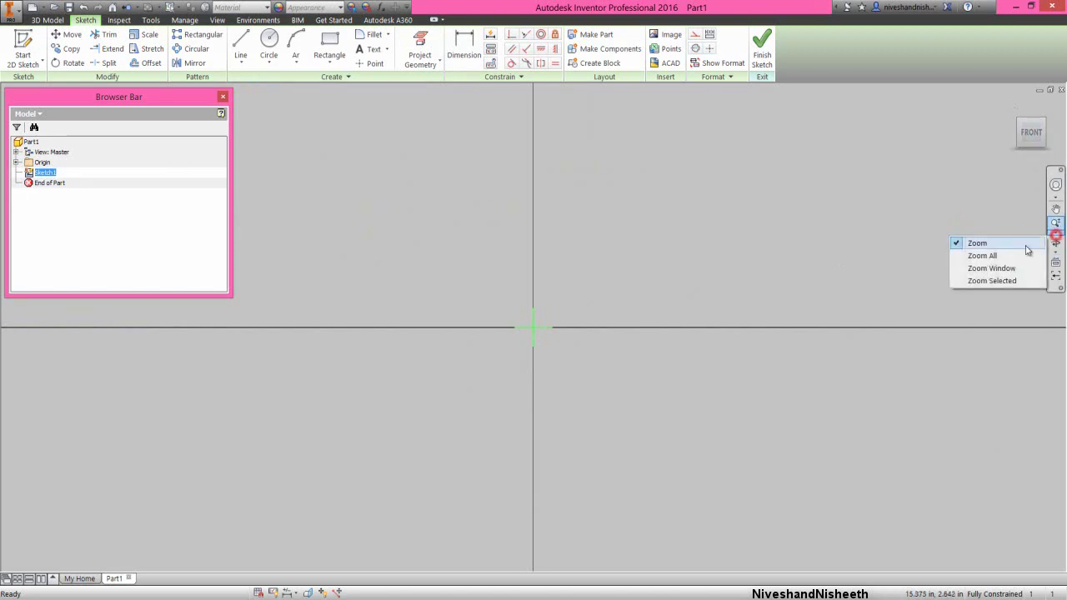
click(958, 256)
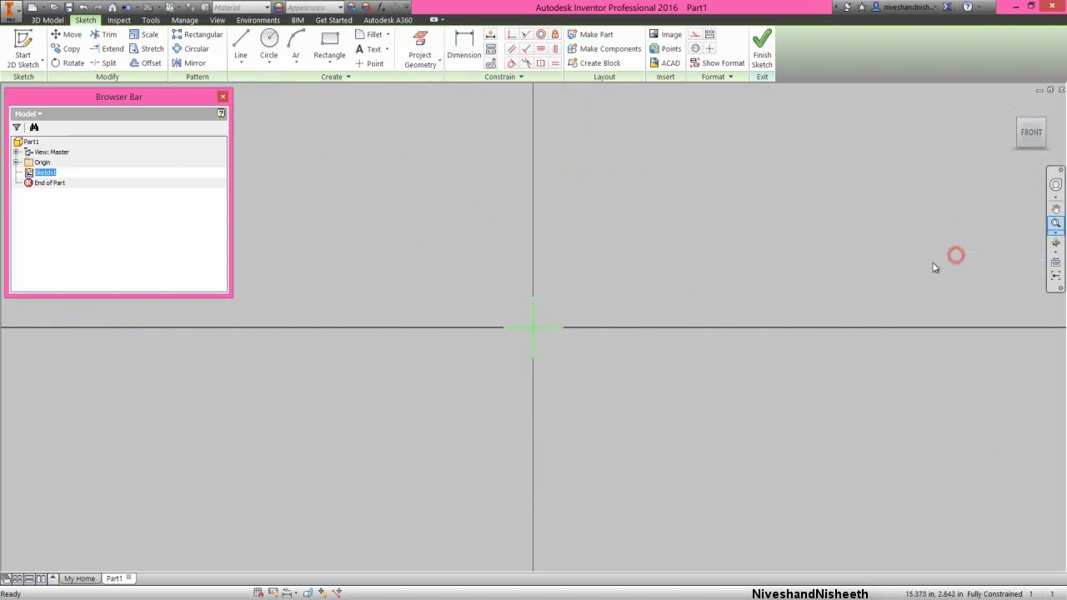
click(741, 231)
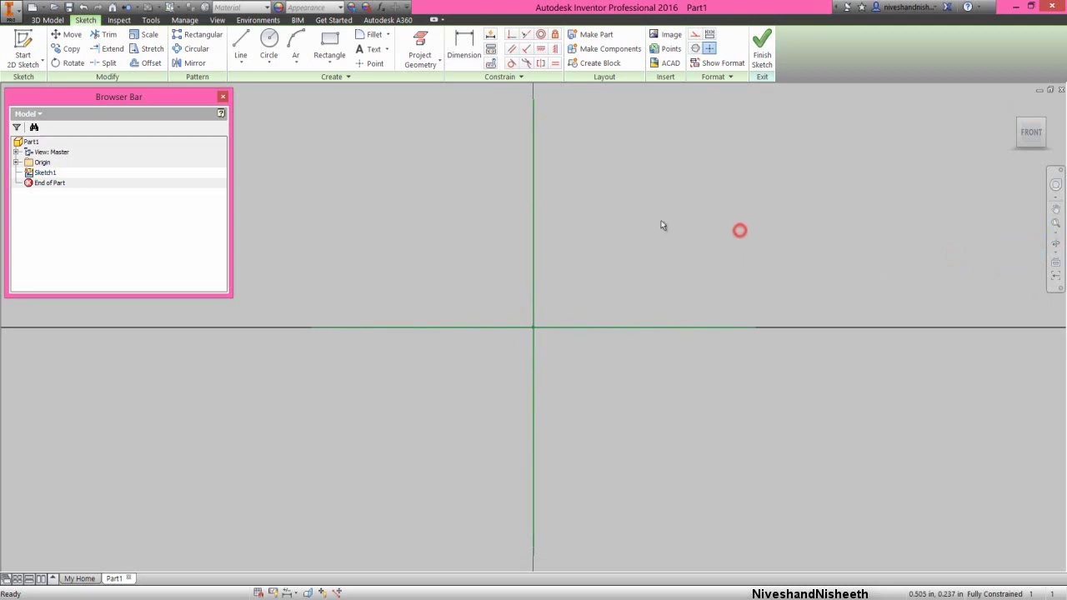
click(534, 238)
click(696, 38)
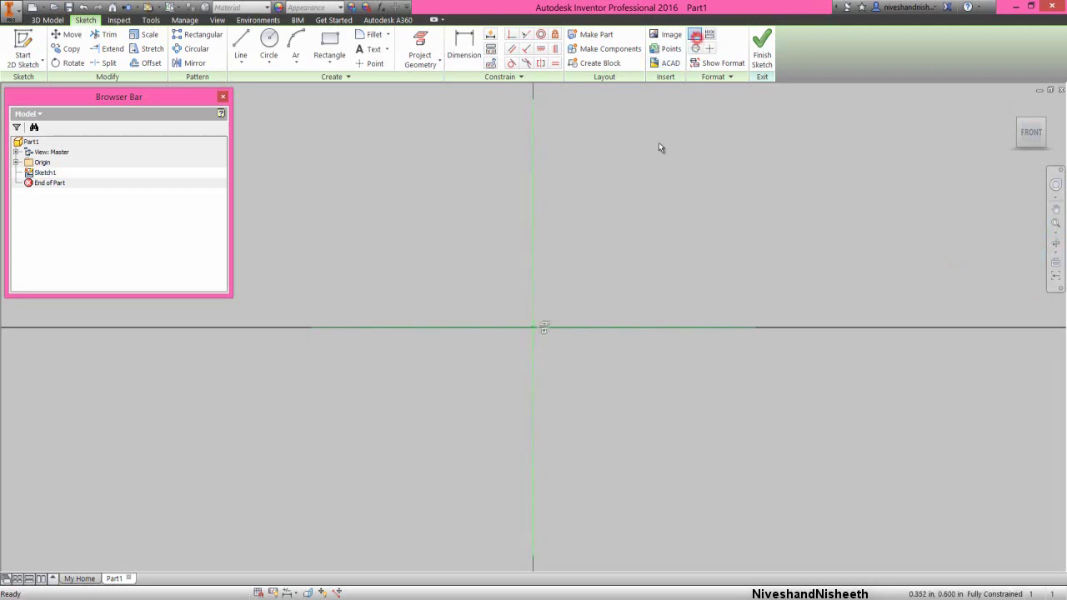
click(647, 178)
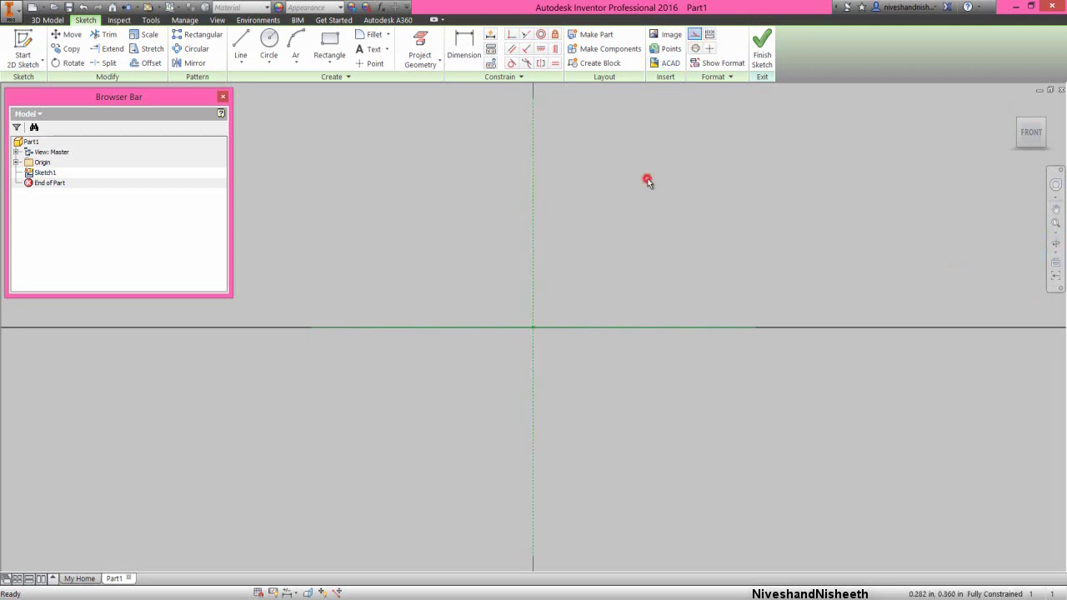
click(624, 327)
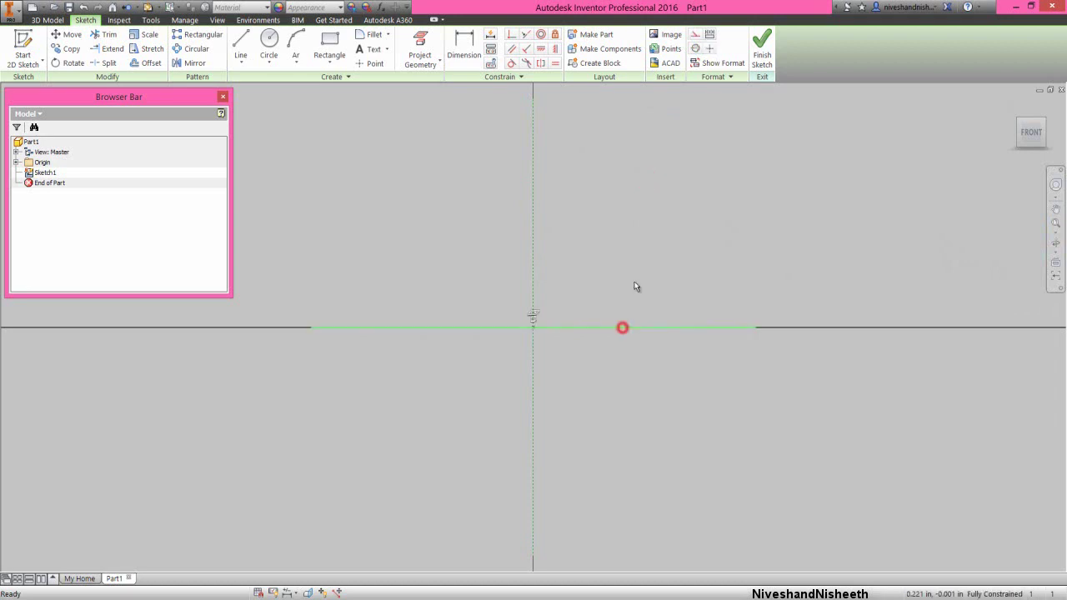
click(696, 49)
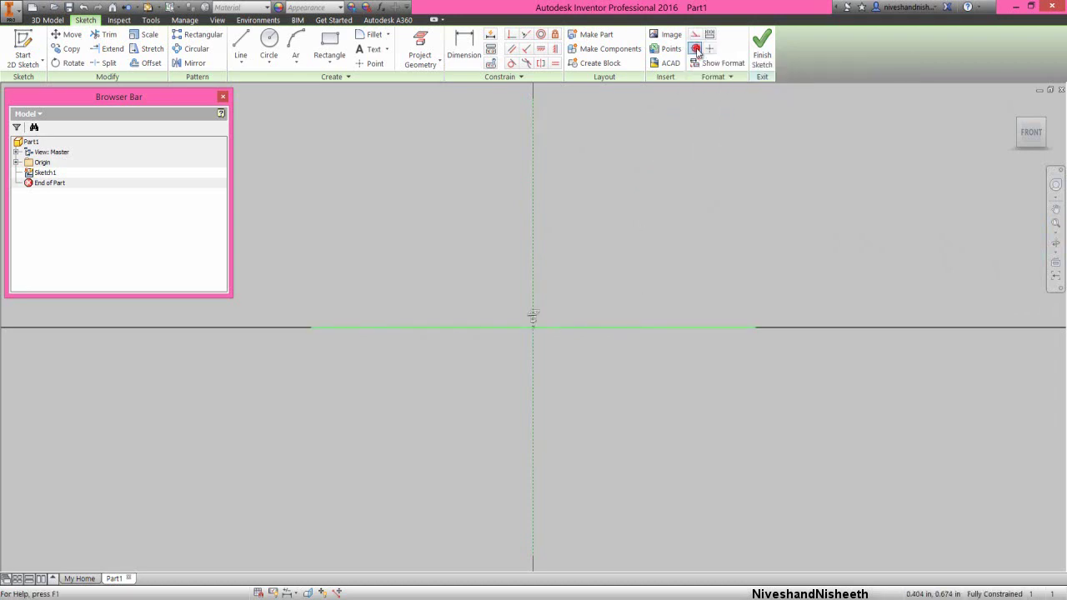
click(657, 246)
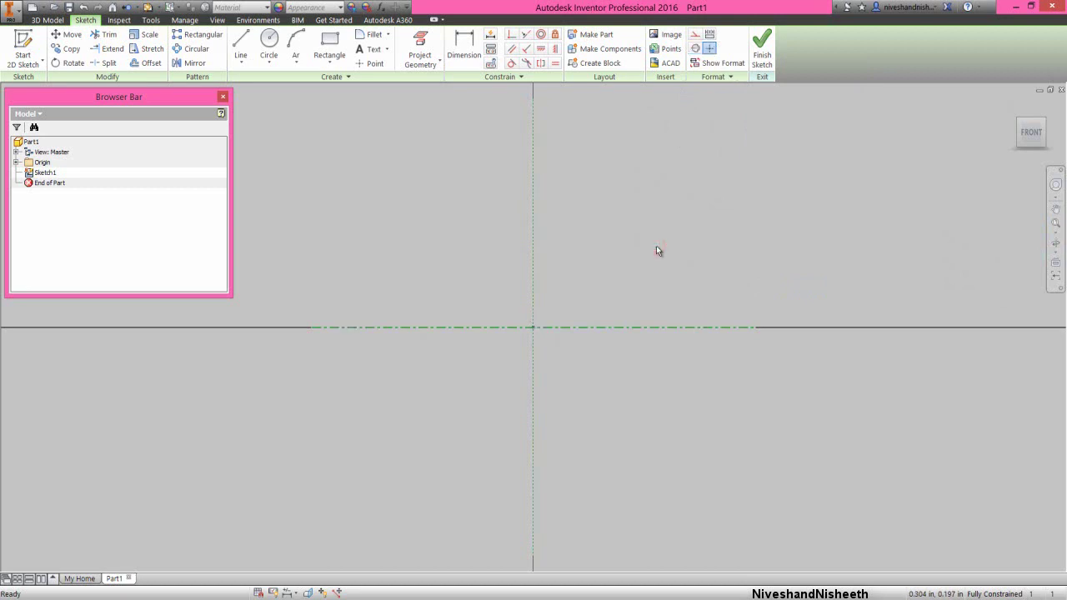
Sketch a vertical line about 0.197 in long on the vertical construction line, above the origin
right_click(656, 247)
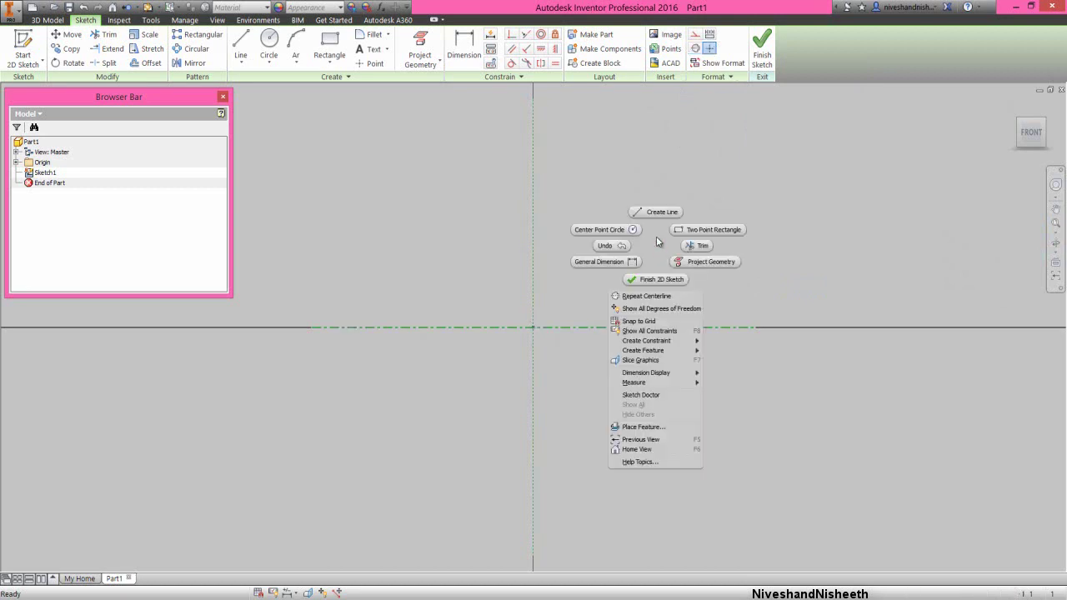
click(658, 212)
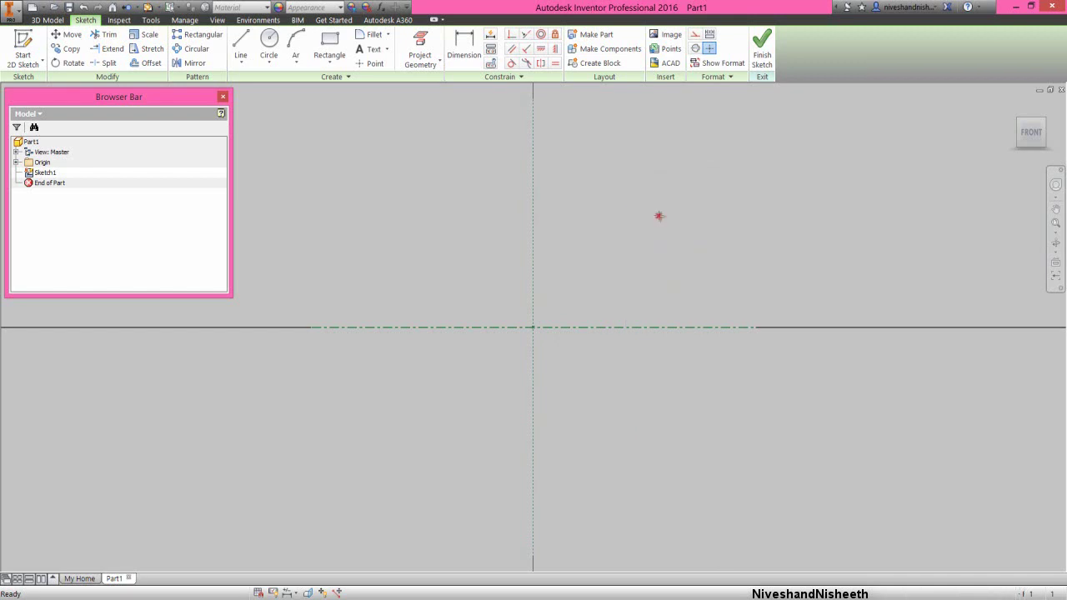
click(534, 260)
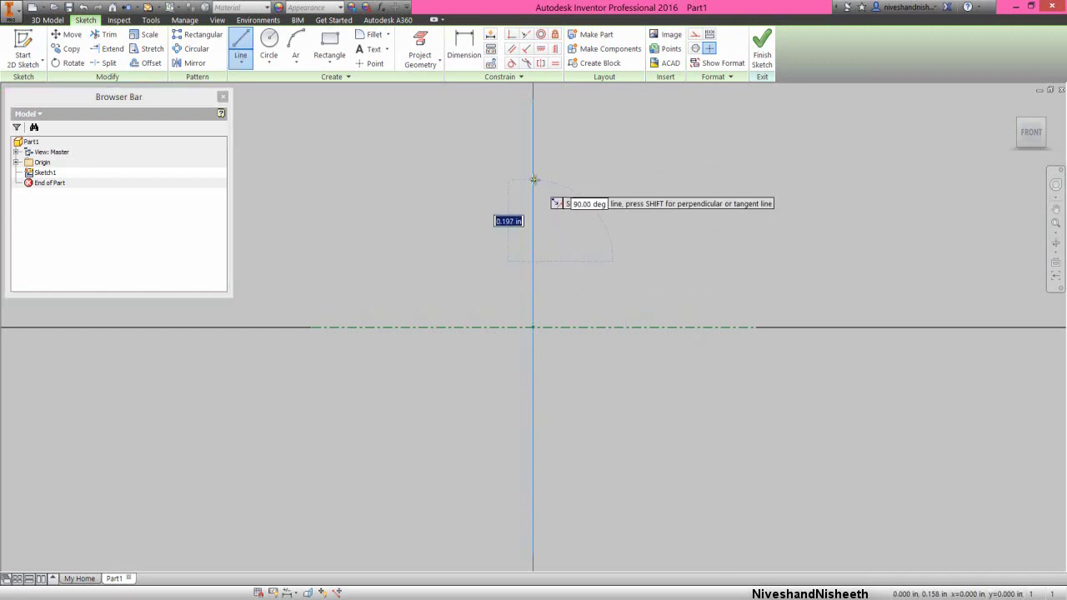
double_click(533, 179)
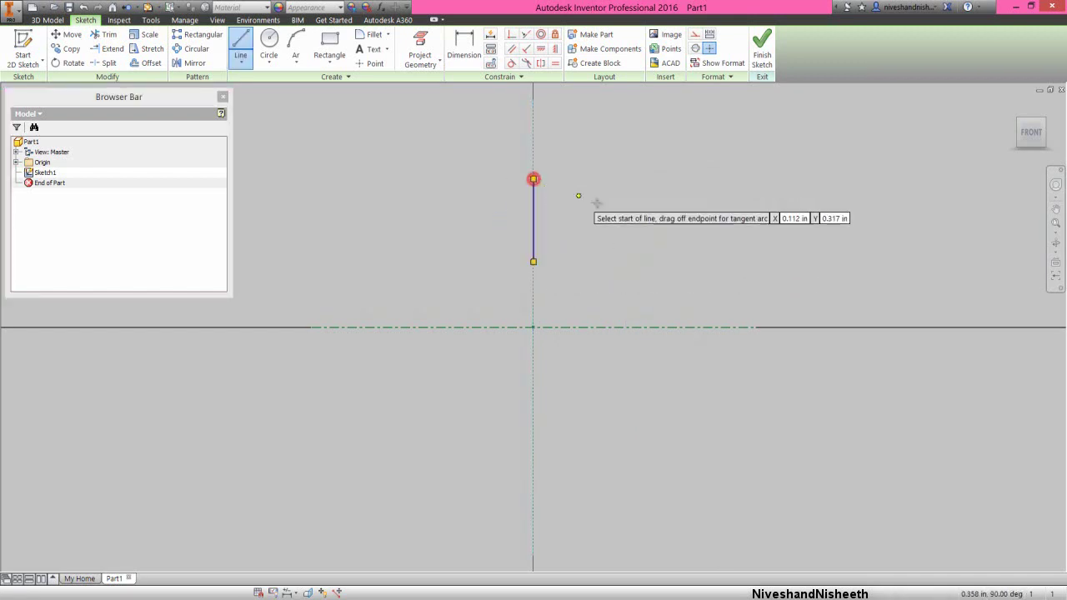
Sketch a second vertical line, about 0.14 in long, rising from the centerline near its right end
click(734, 314)
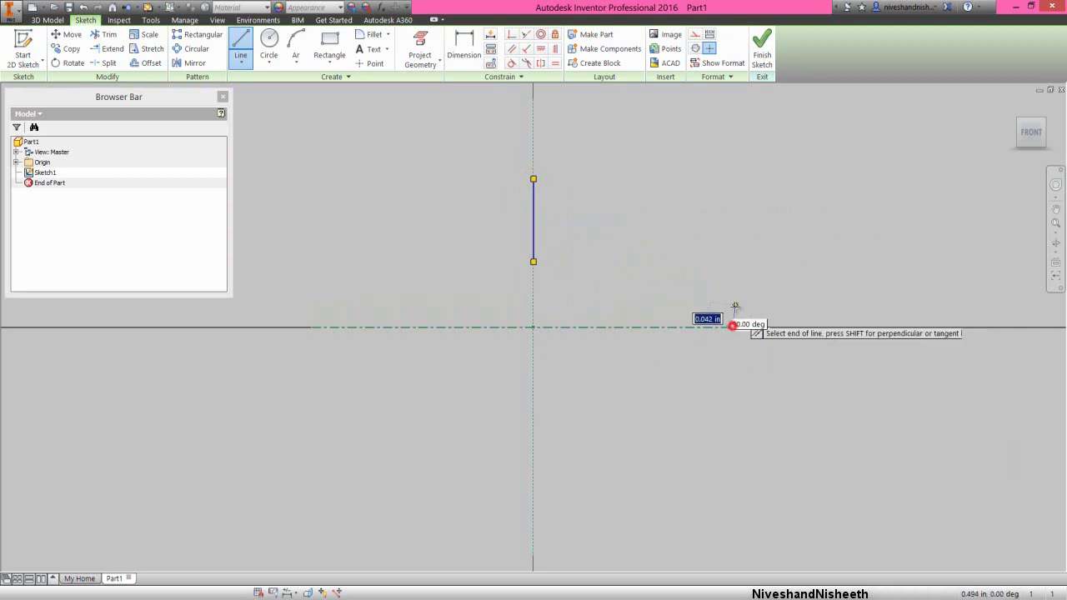
click(734, 268)
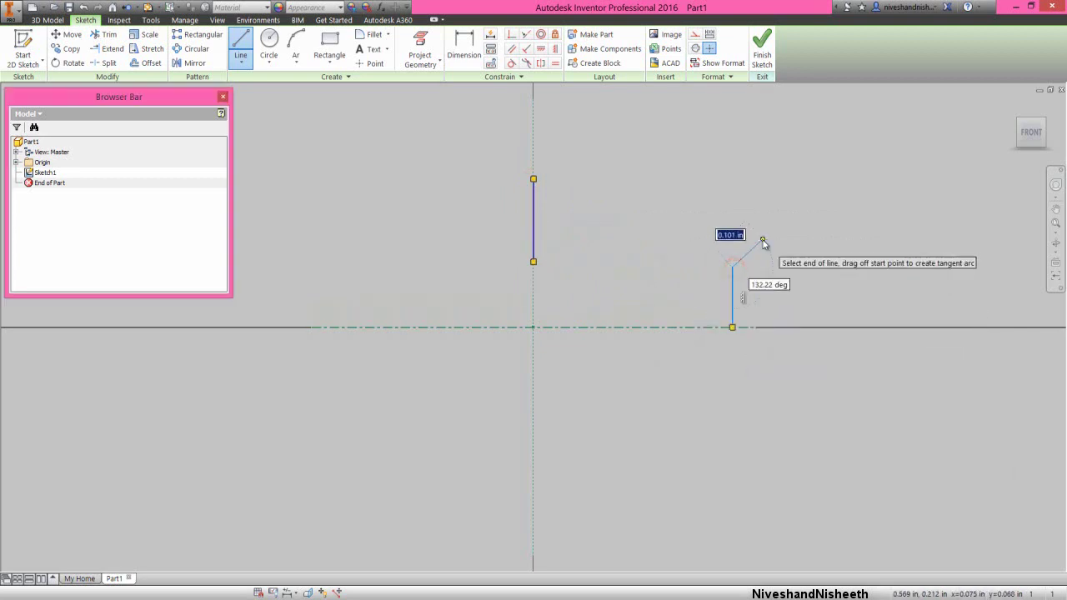
right_click(762, 239)
Add a diameter dimension of 5.70866 in between the right vertical line's upper end and the centerline
click(733, 255)
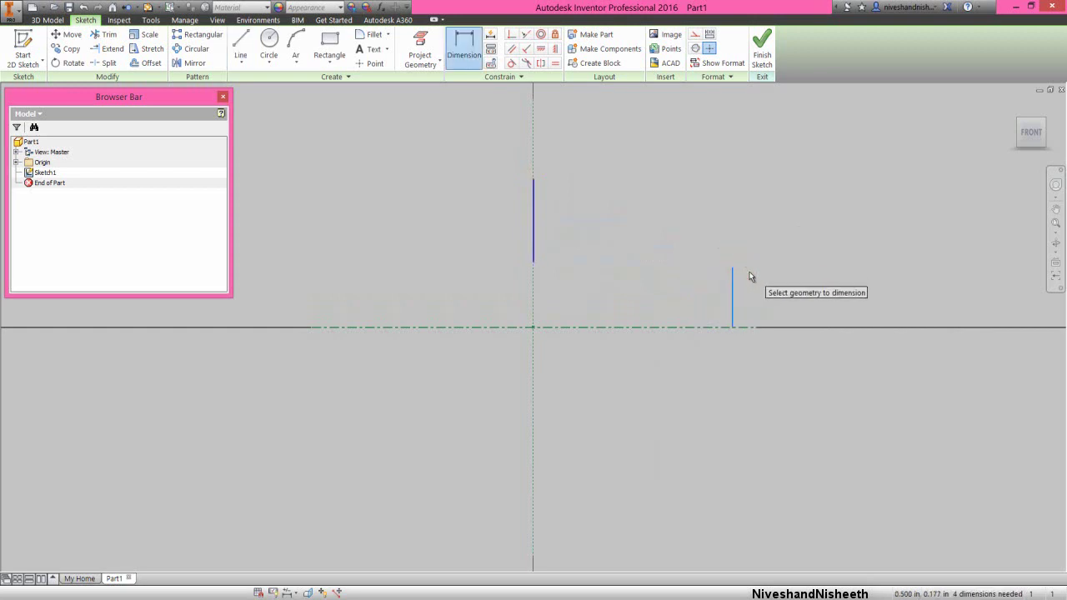
click(734, 276)
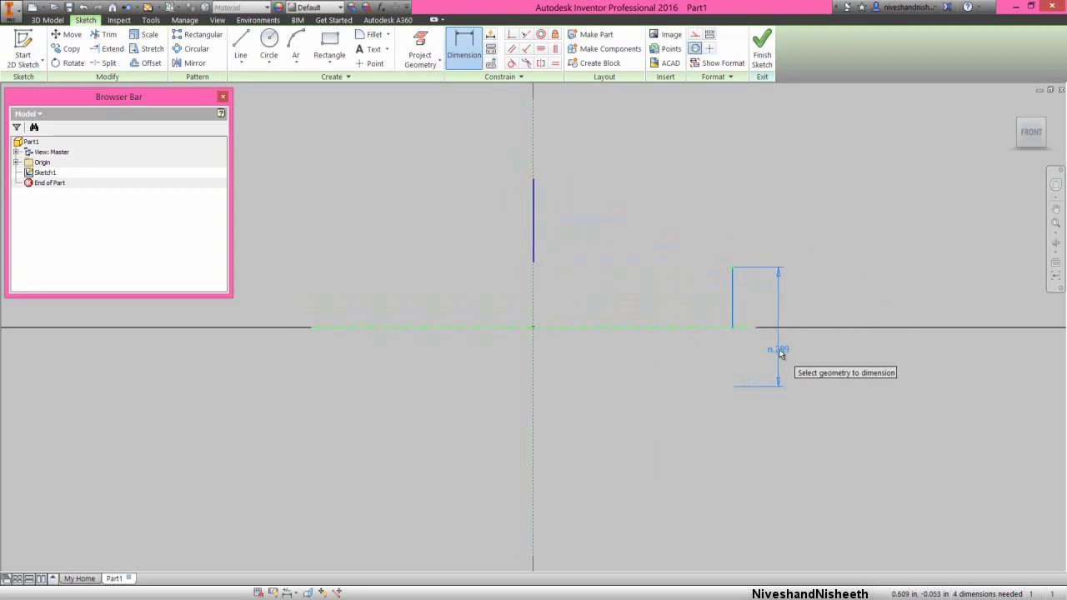
click(780, 349)
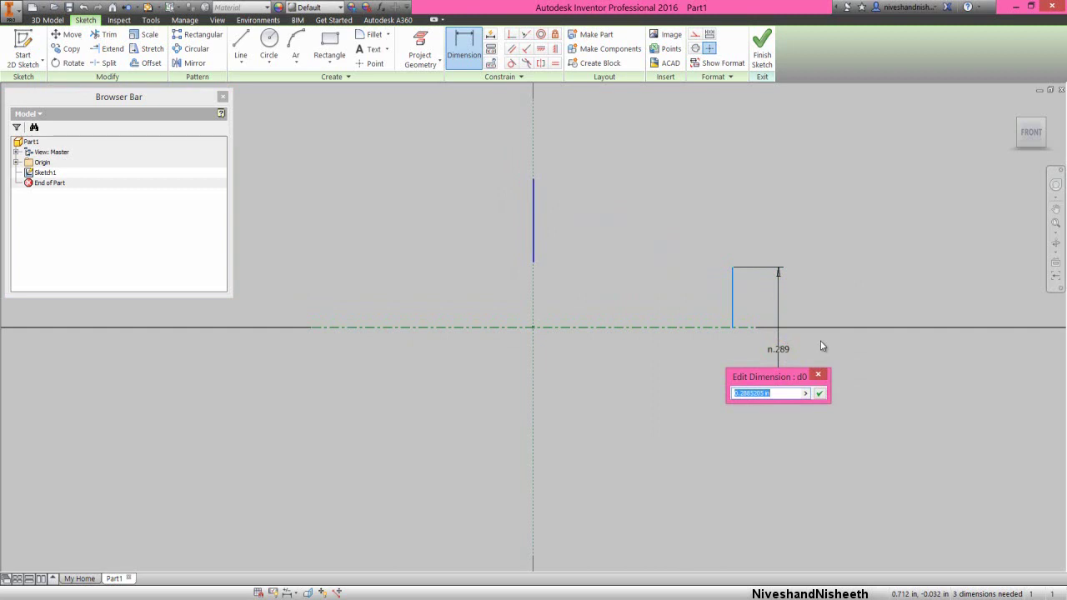
text(5.70866)
key(Return)
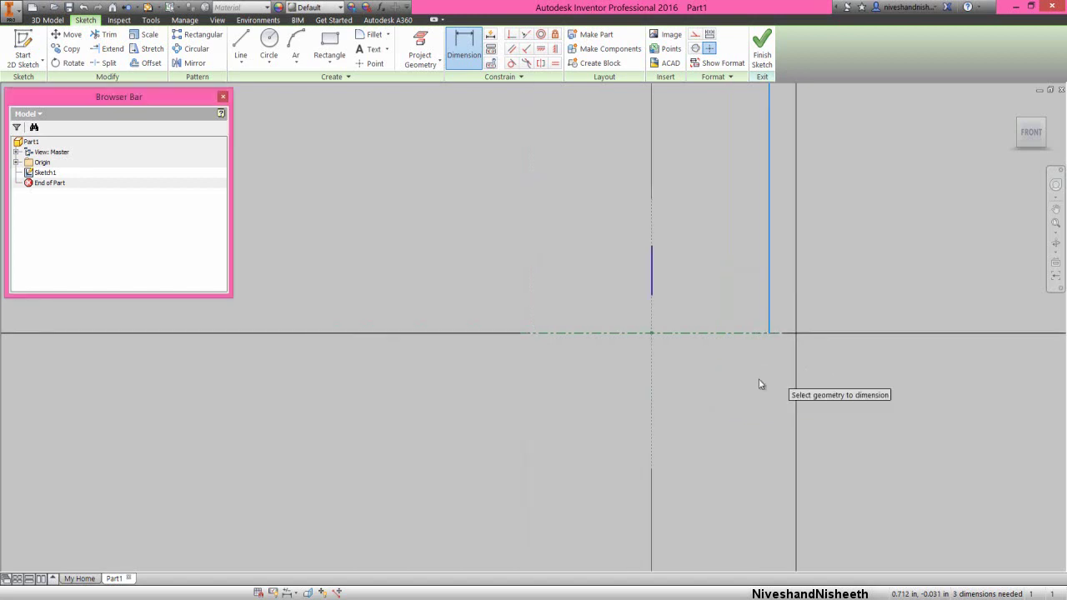
scroll(759, 383, down, 3)
right_click(832, 257)
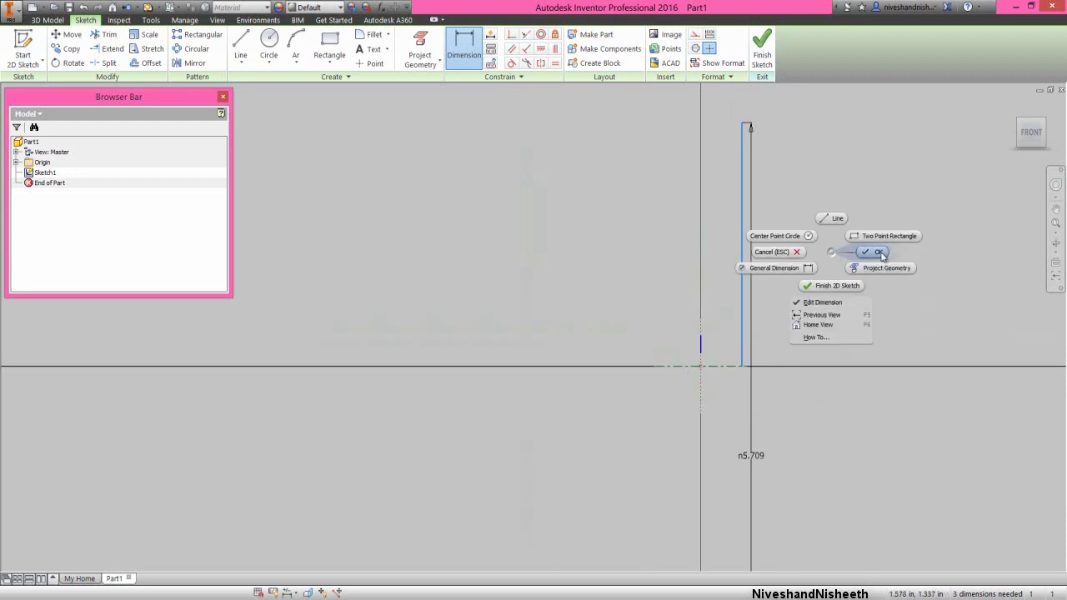
click(881, 253)
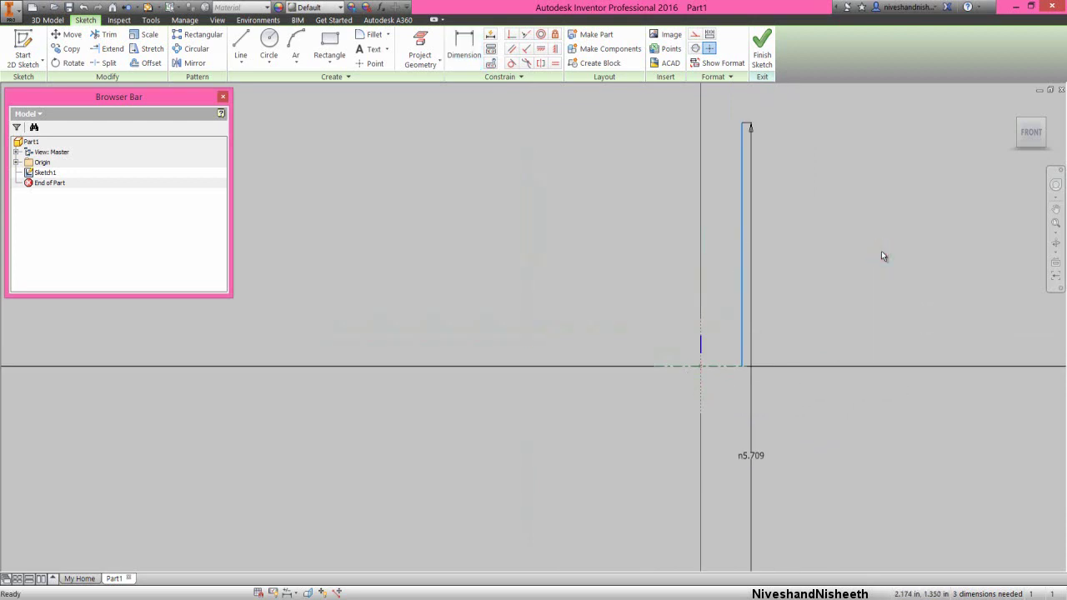
Dimension the horizontal distance between the two vertical lines as 12.00787 in
right_click(814, 241)
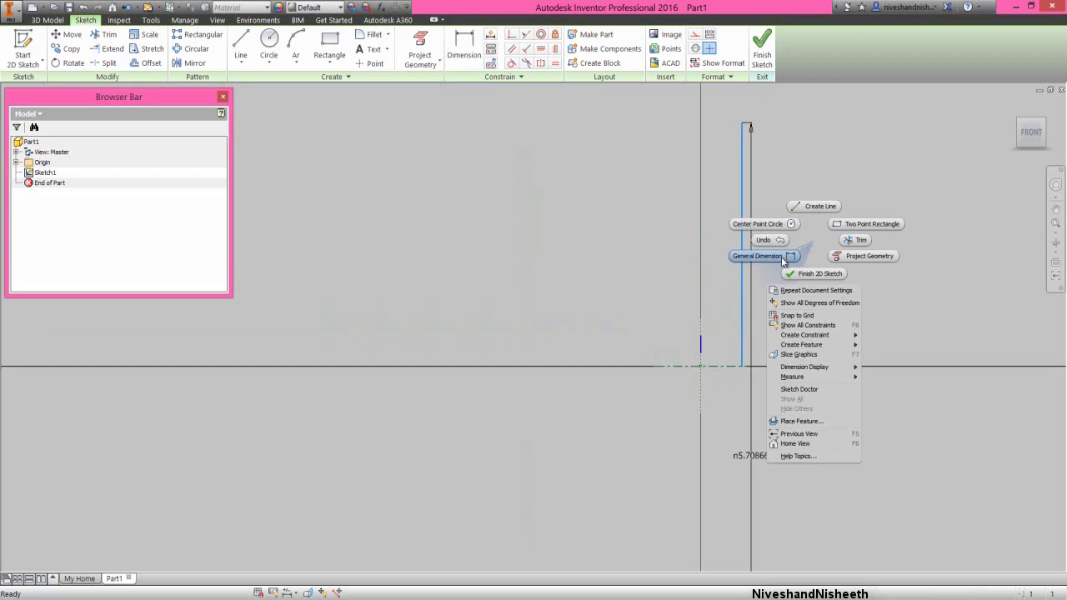
click(783, 258)
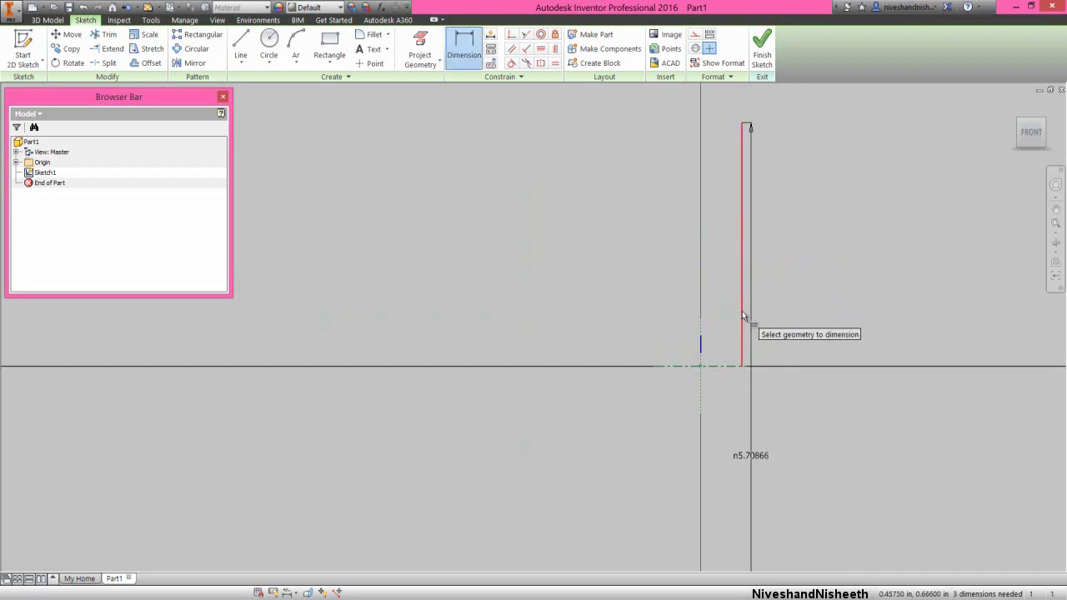
click(701, 346)
click(717, 236)
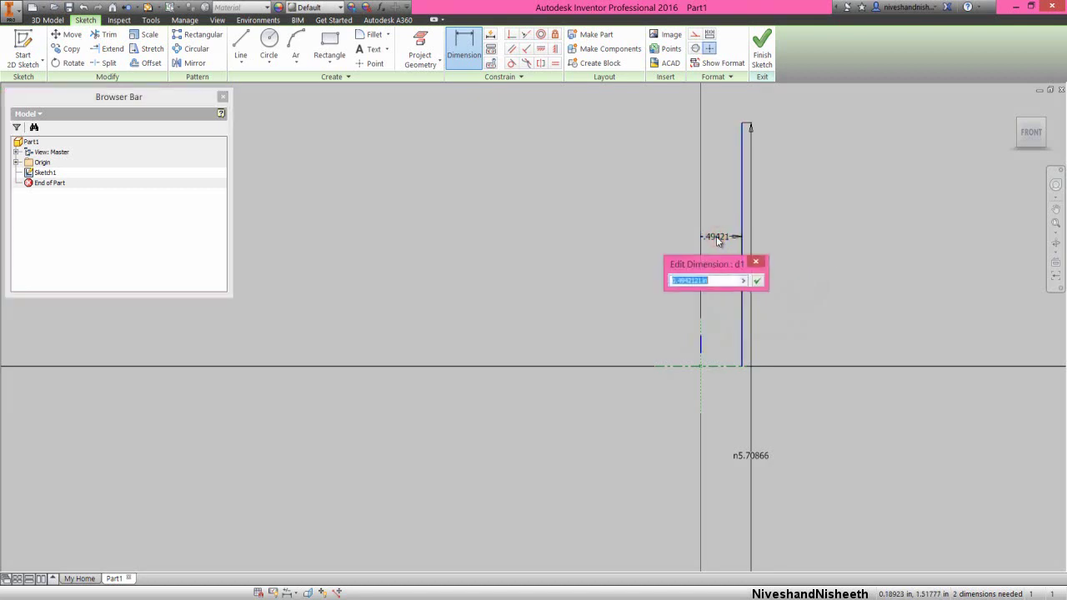
text(12.00787)
key(Return)
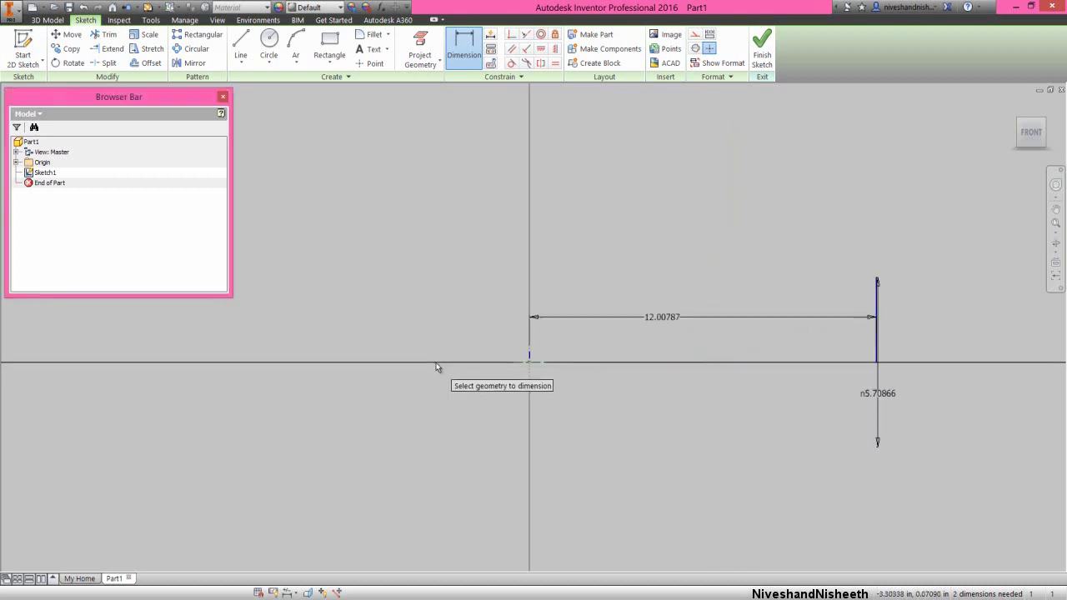
right_click(743, 333)
click(775, 335)
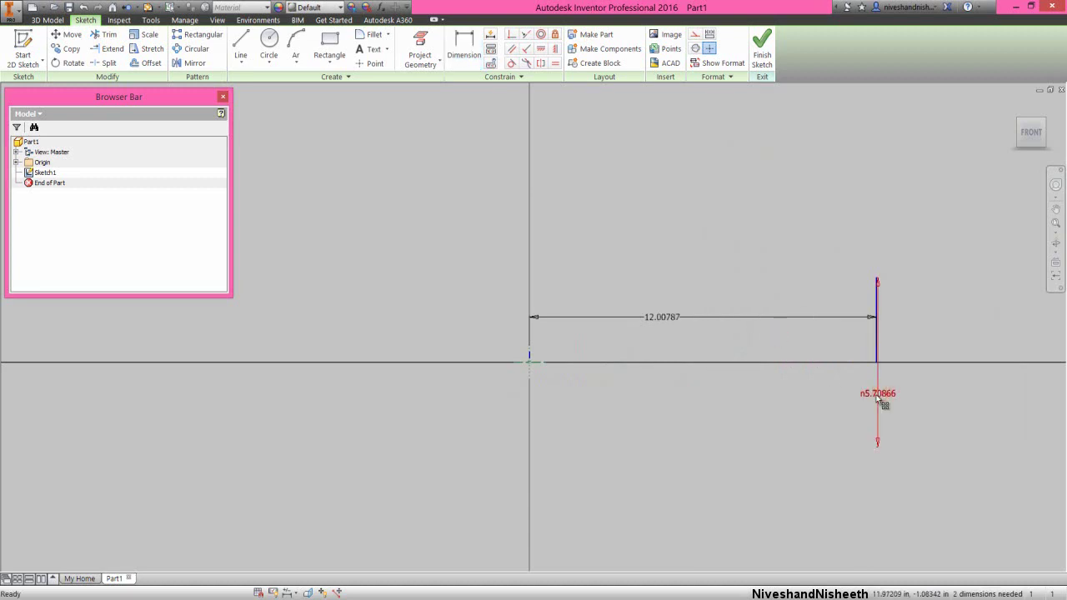
Move the 5.70866 diameter dimension clear of the right line and the 12.00787 distance dimension above the profile
drag(881, 402, 915, 372)
click(756, 258)
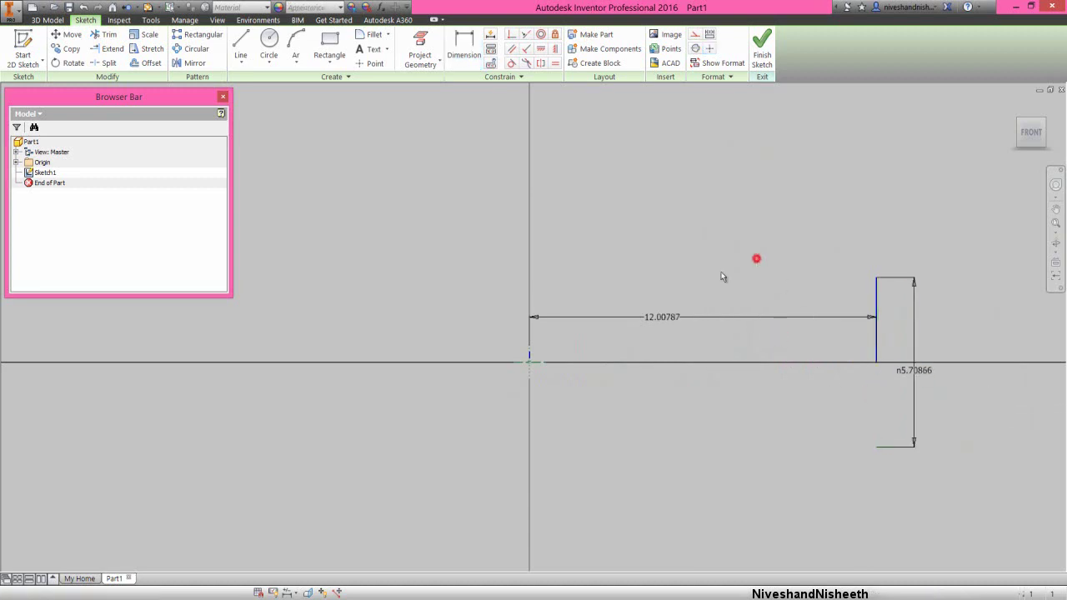
drag(672, 317, 721, 252)
click(720, 276)
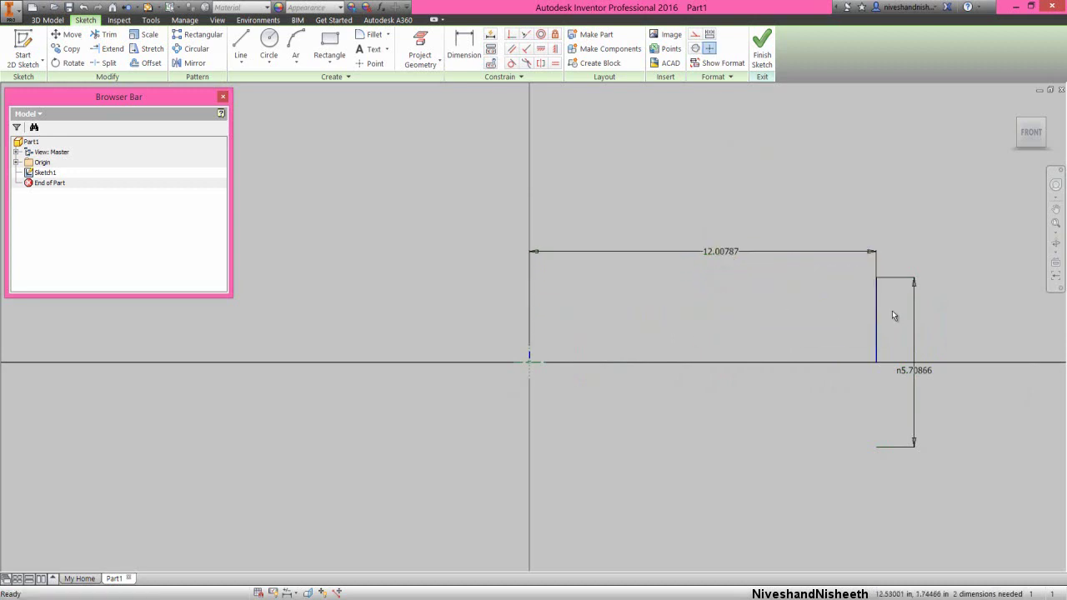
Dimension the length of the short vertical line on the vertical axis as .98425 in
scroll(523, 356, down, 6)
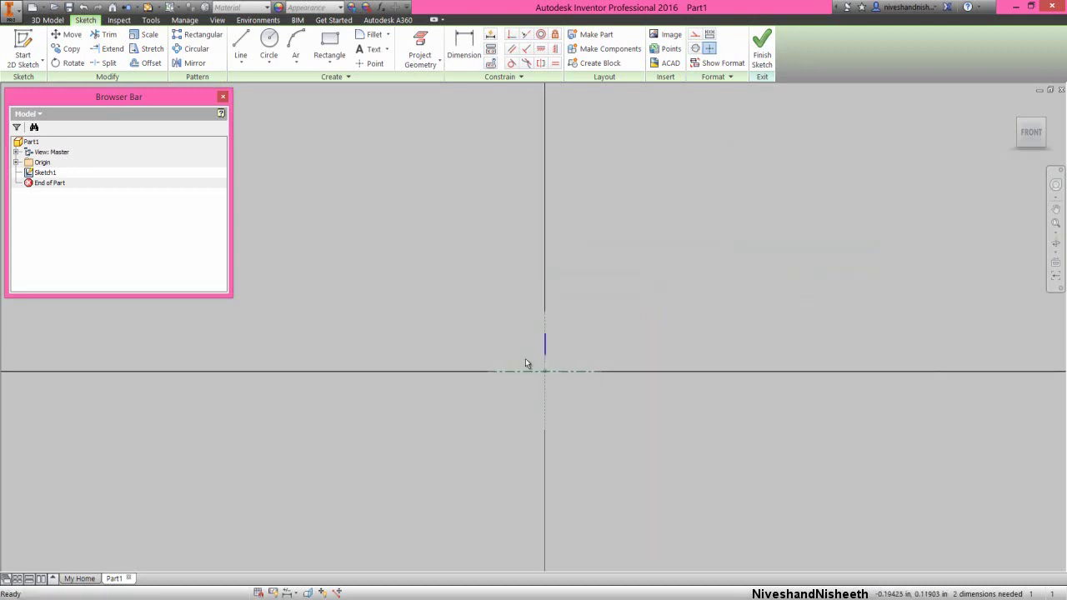
right_click(472, 256)
click(449, 273)
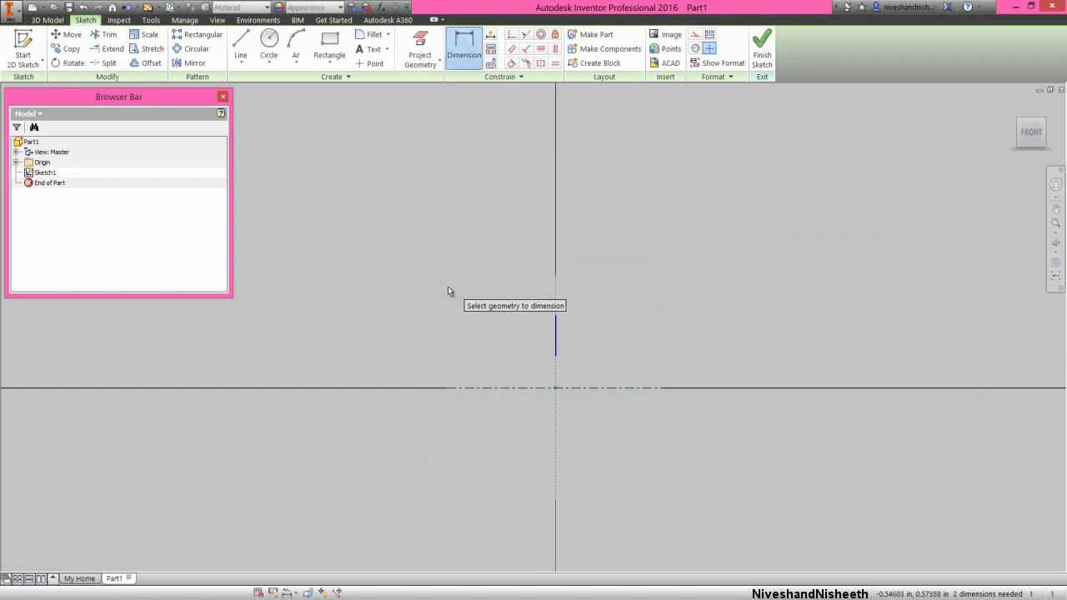
click(536, 371)
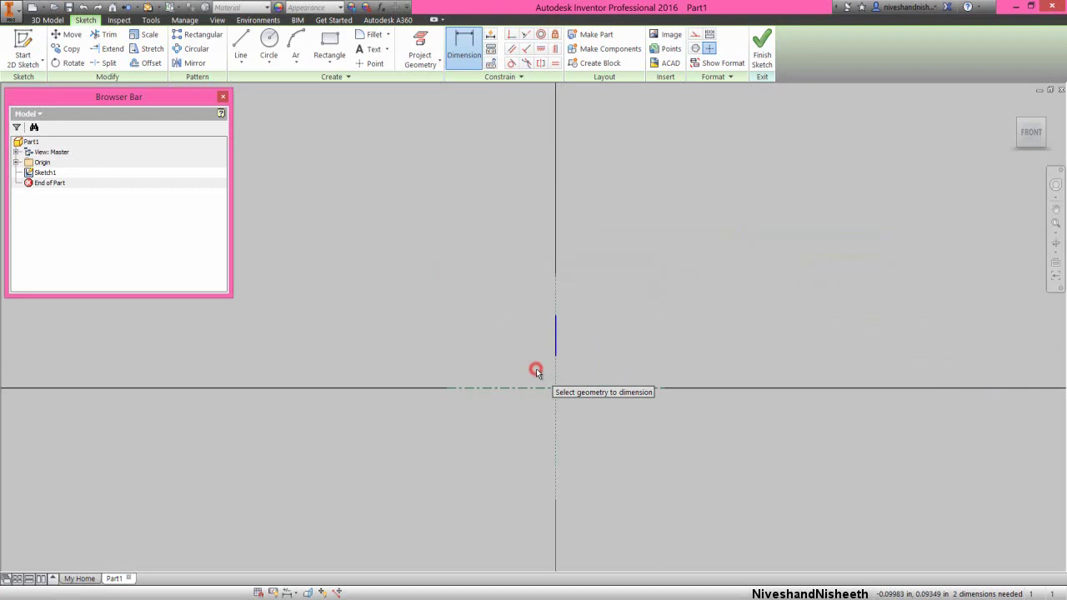
click(556, 316)
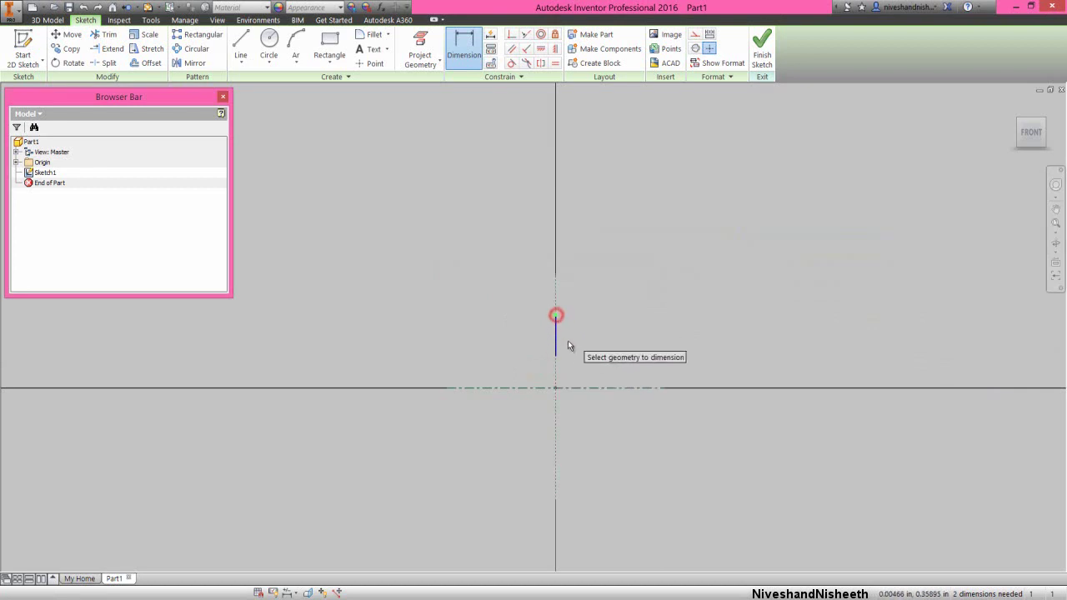
click(555, 352)
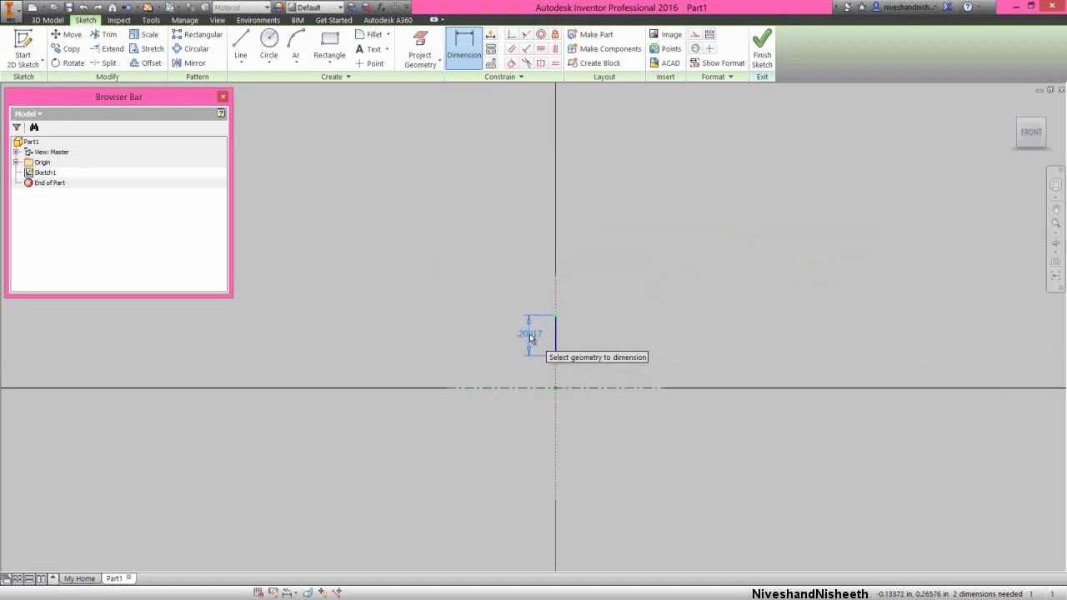
click(530, 337)
text(.98425)
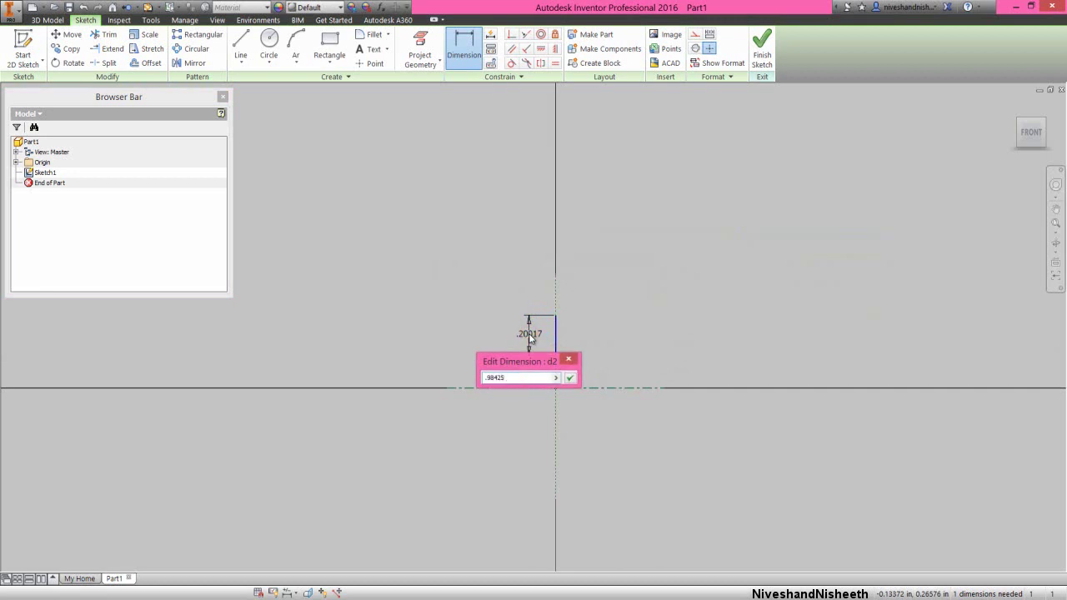
key(Return)
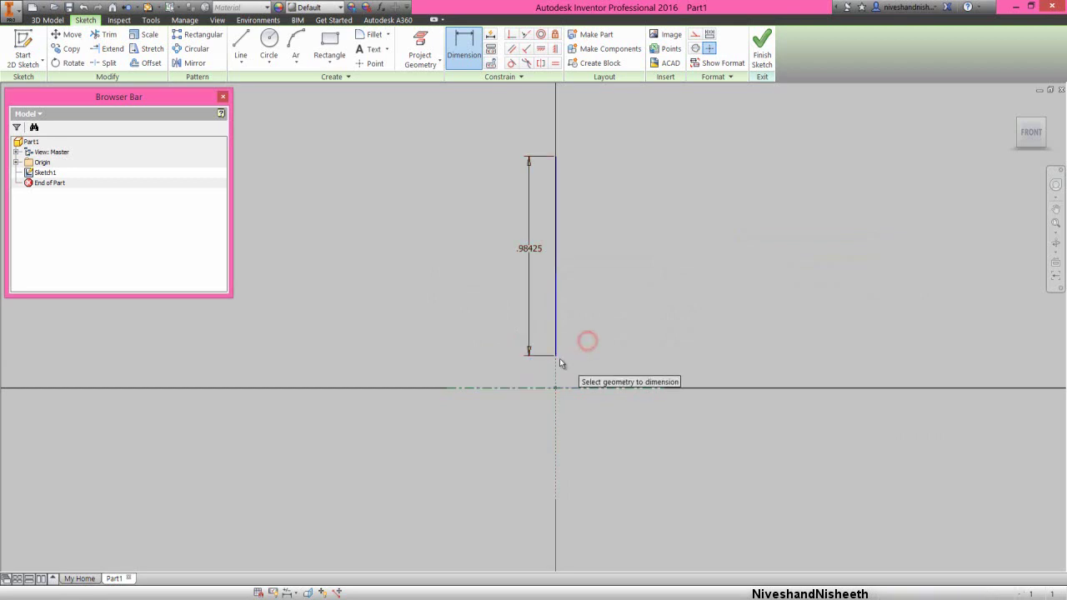
Add a diameter dimension of 1.5748 in between the left vertical line's lower end and the centerline
click(557, 357)
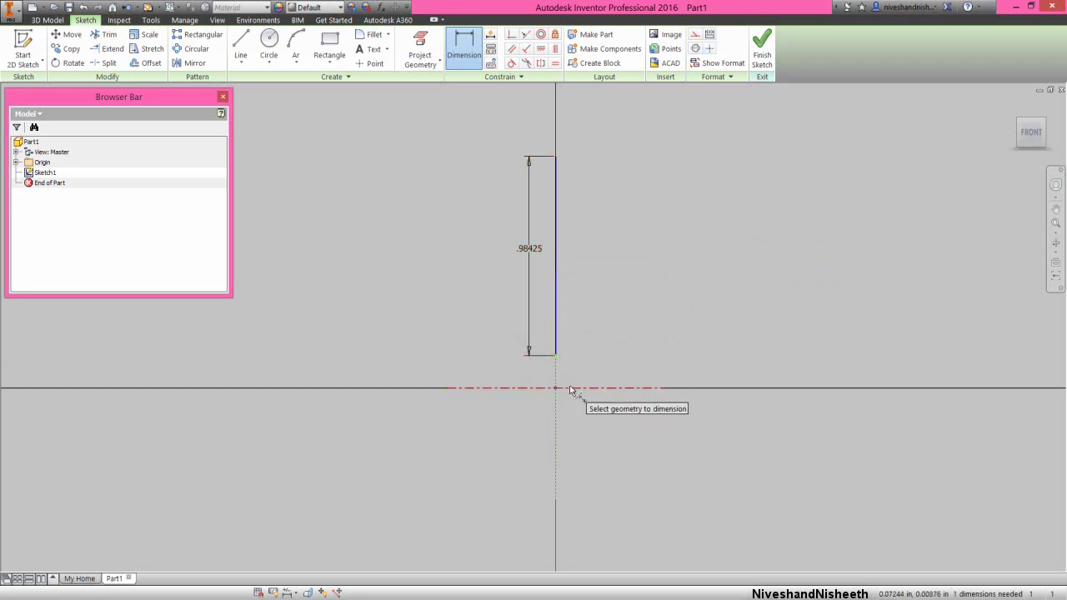
click(572, 388)
click(510, 414)
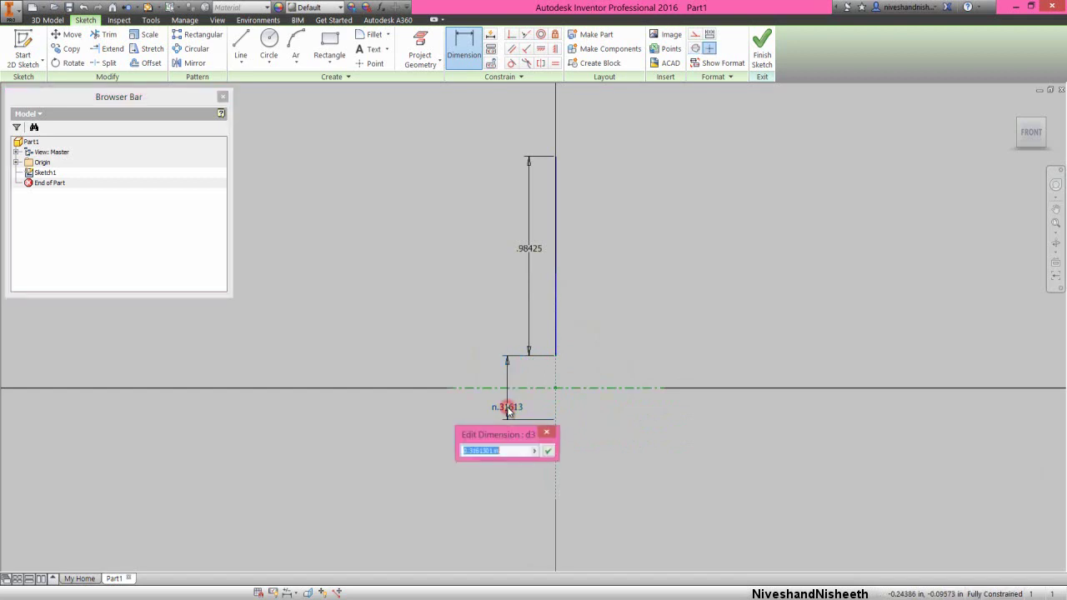
text(1.574)
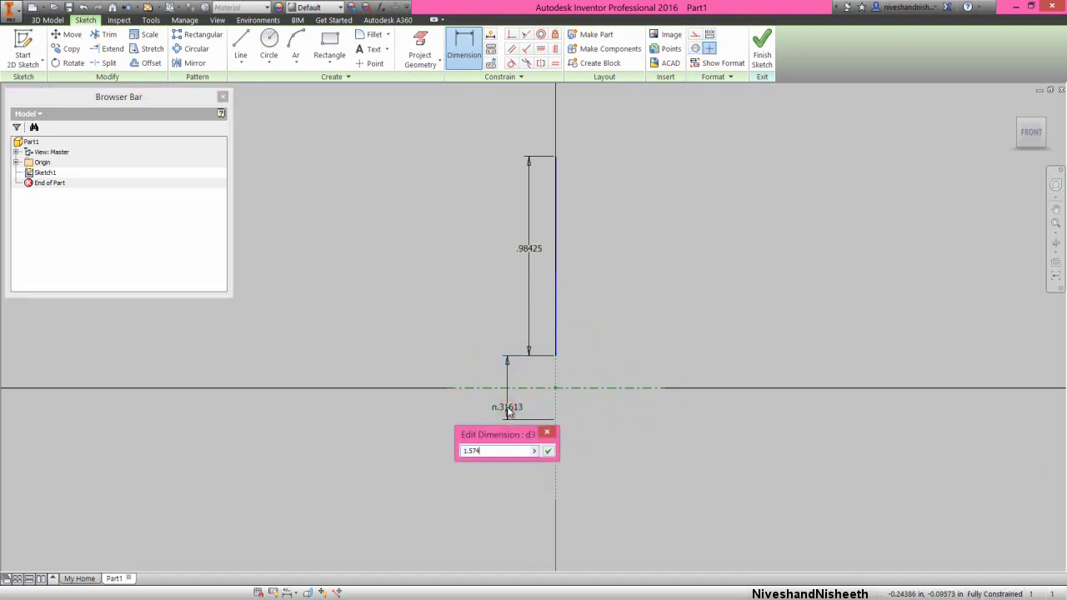
text(8)
key(Return)
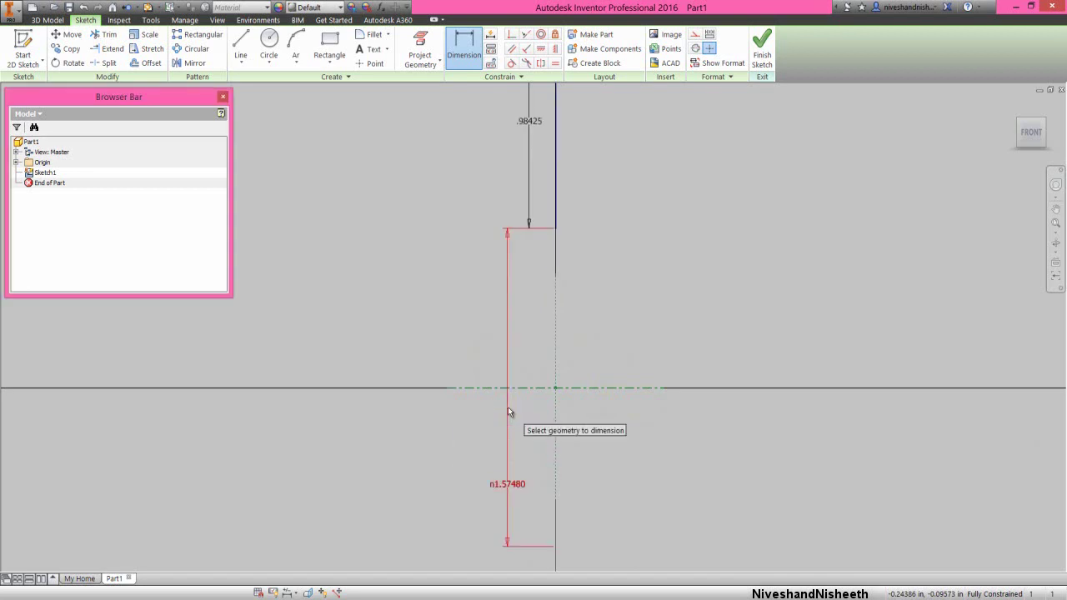
scroll(525, 365, down, 2)
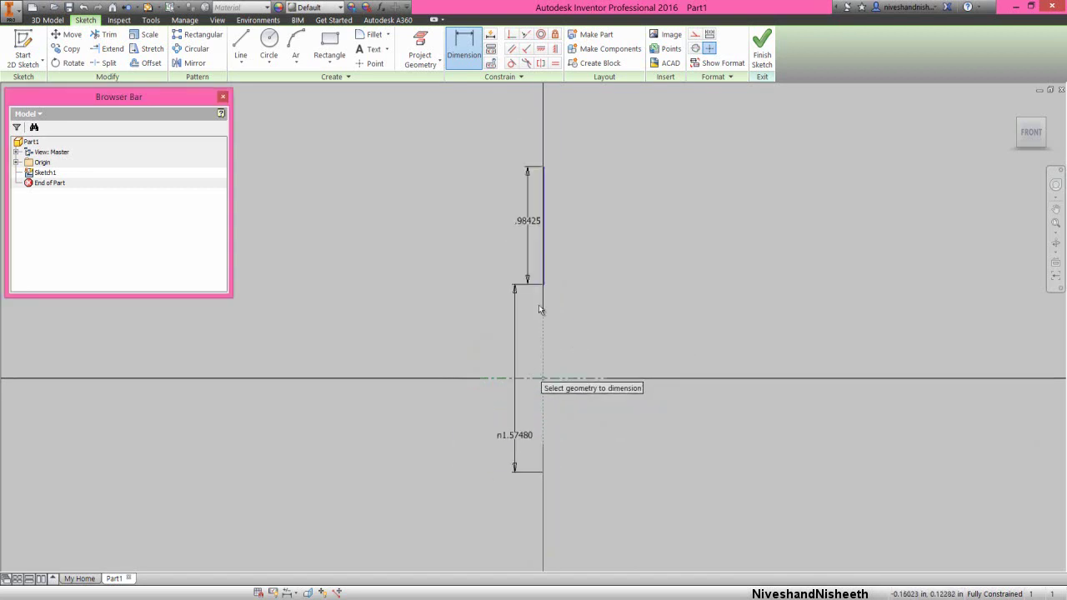
Draw a .19685 in horizontal line to the right from the upper end of the left vertical line
scroll(599, 130, up, 2)
right_click(584, 174)
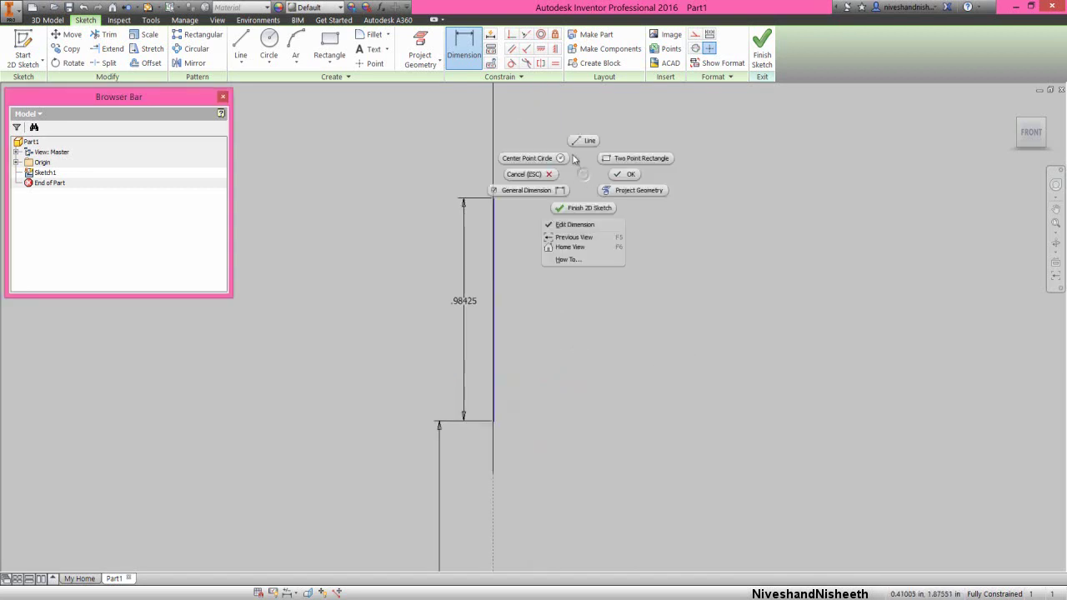
click(574, 141)
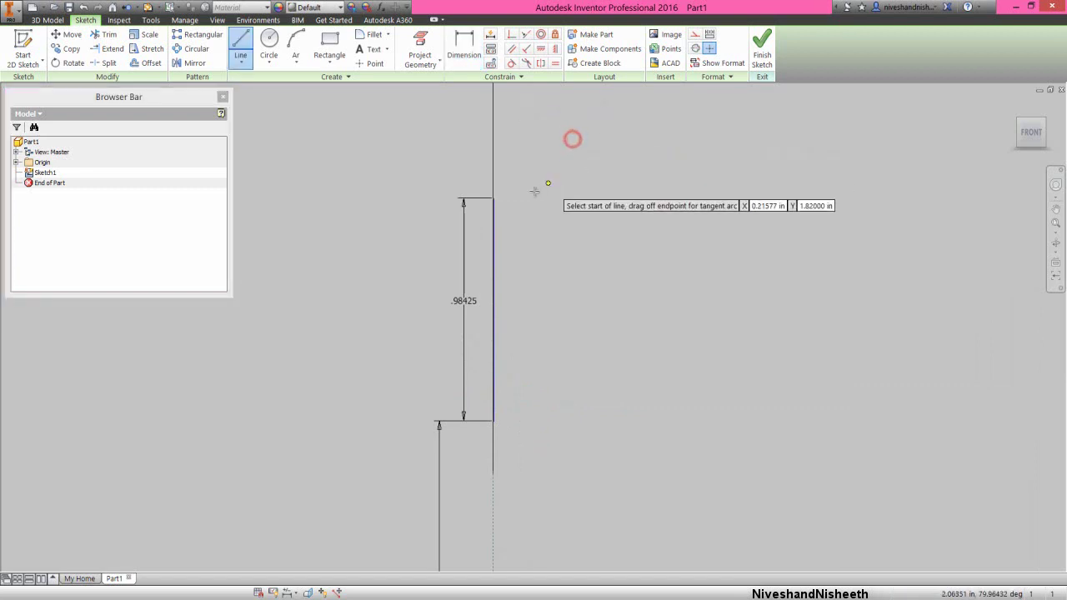
click(494, 198)
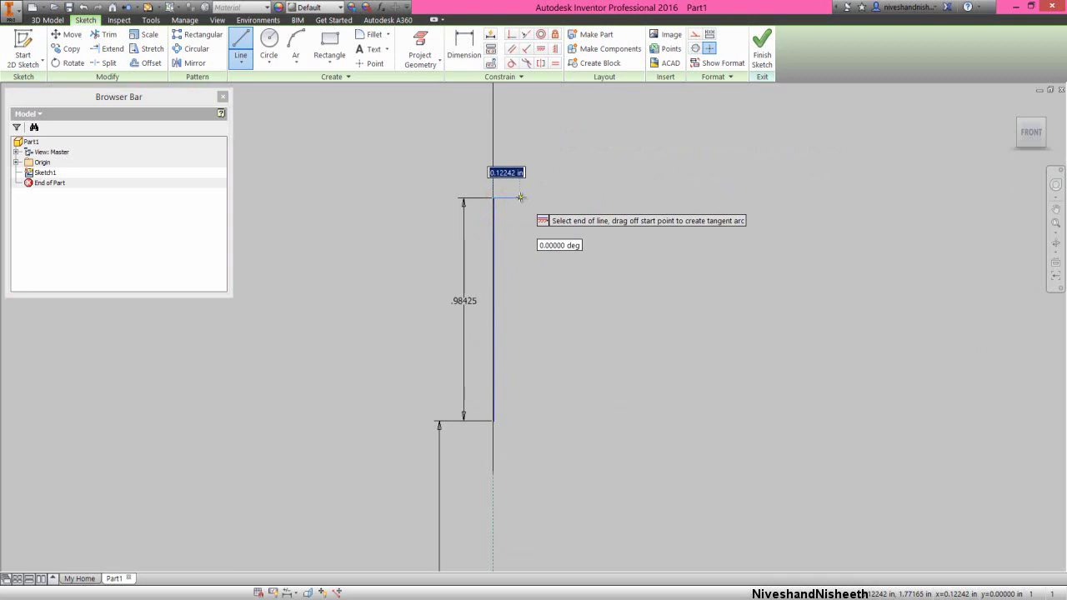
text(.19685)
key(Return)
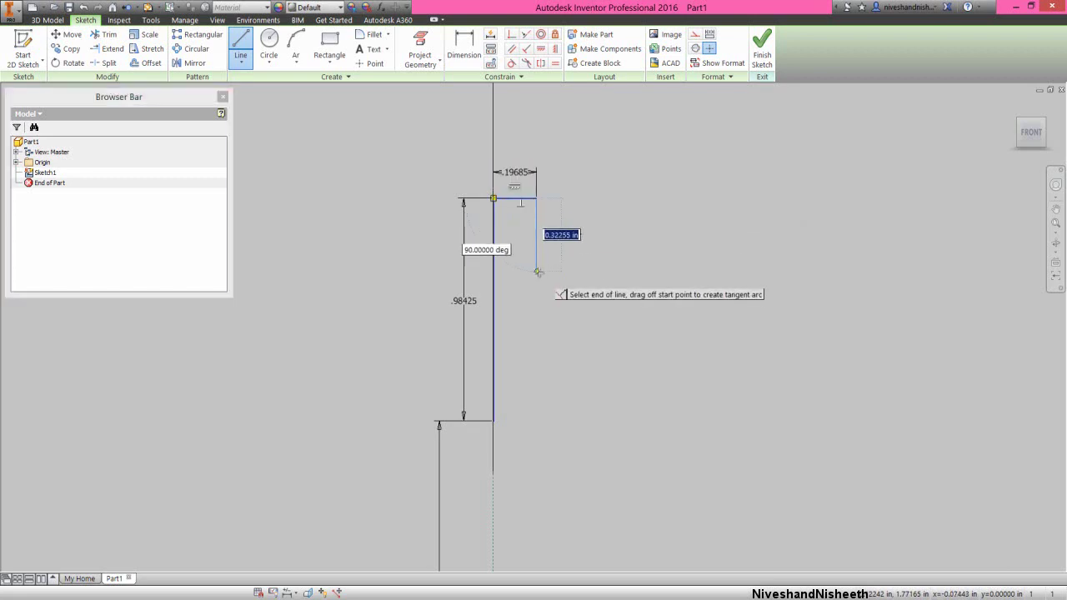
Continue the profile with a vertical line about 0.46 in upward and a .03937 in horizontal line to the right
scroll(539, 271, down, 3)
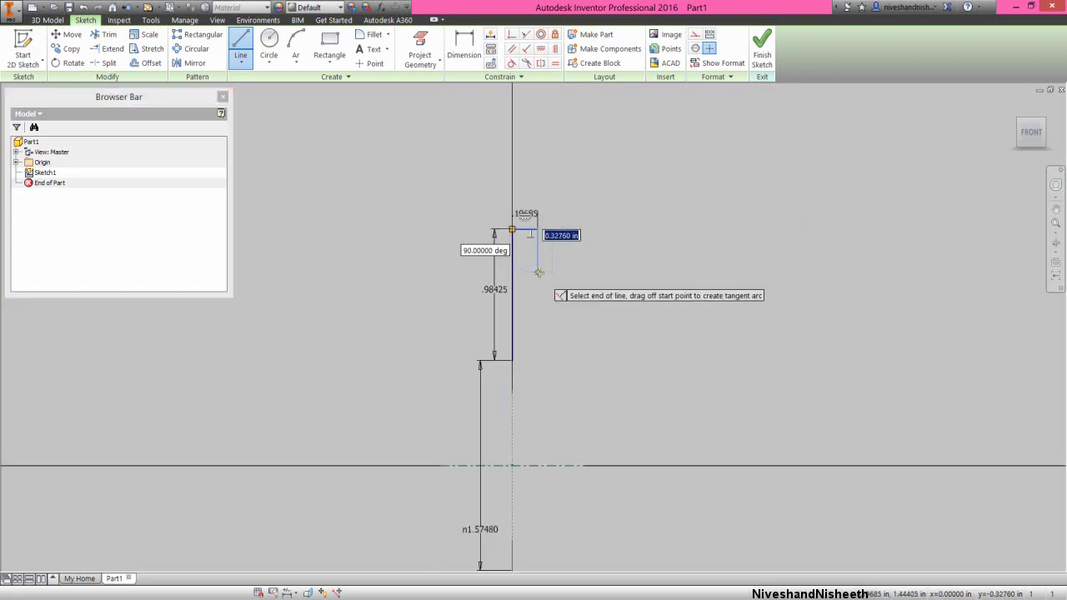
click(537, 167)
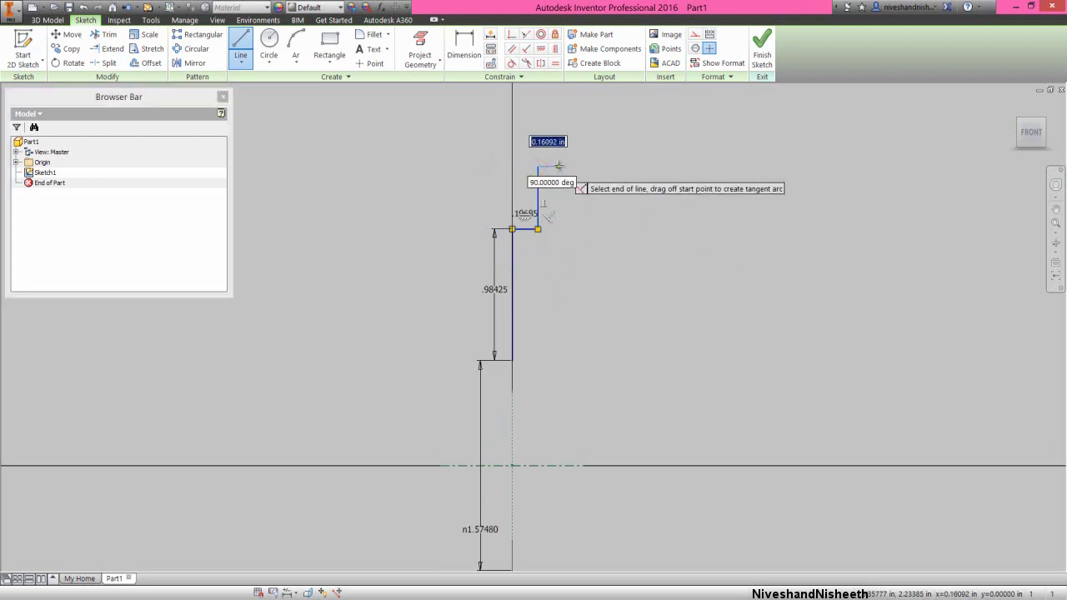
text(.03937)
key(Return)
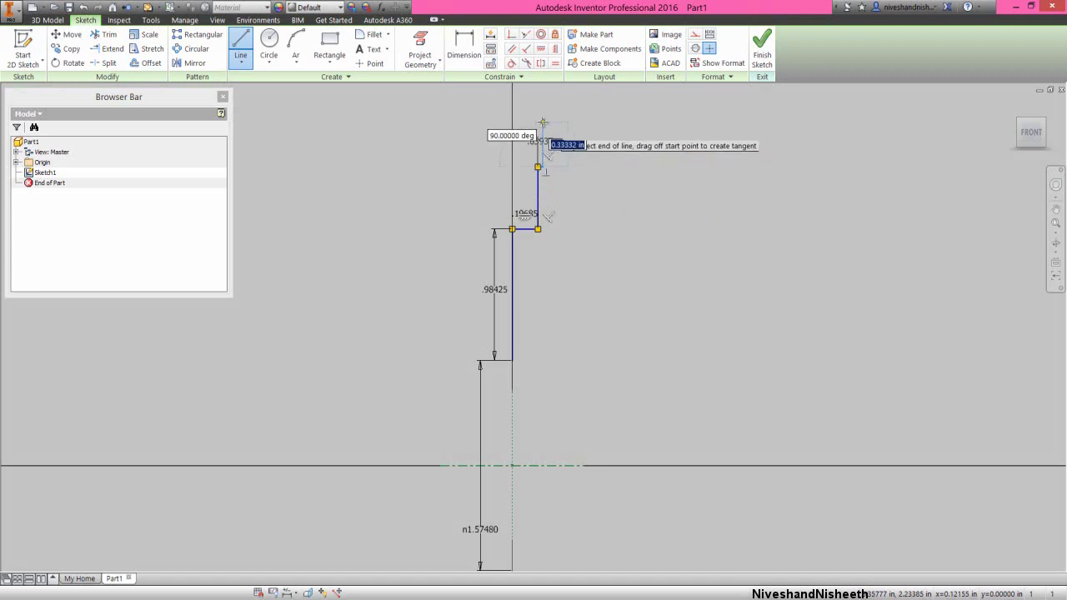
Continue the profile with a vertical line about 0.30 in upward and a horizontal line about 7.87 in to the right
scroll(541, 121, up, 5)
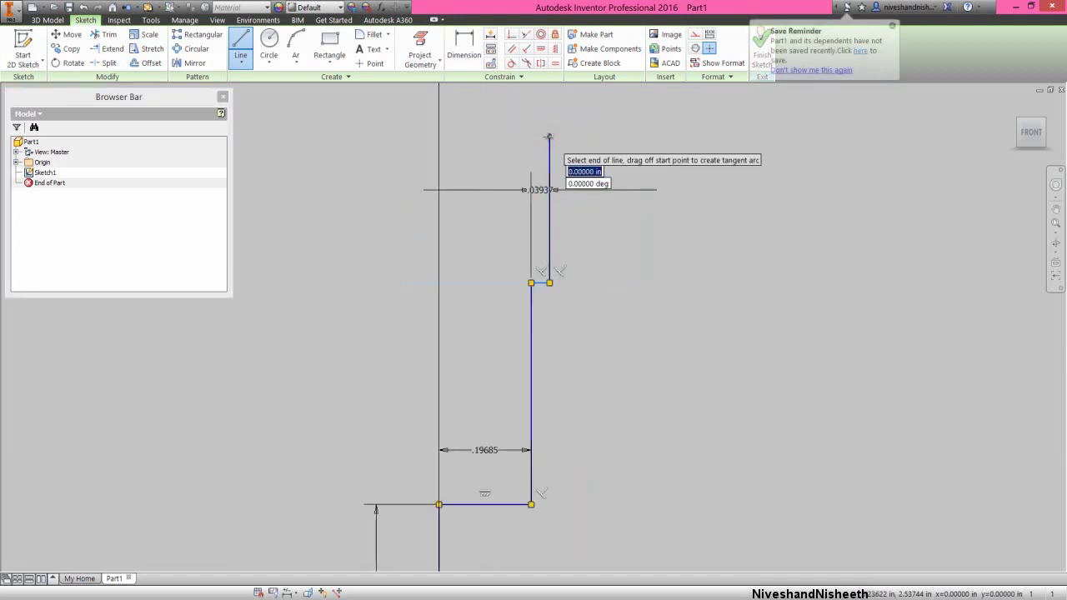
scroll(547, 138, down, 5)
scroll(496, 203, down, 3)
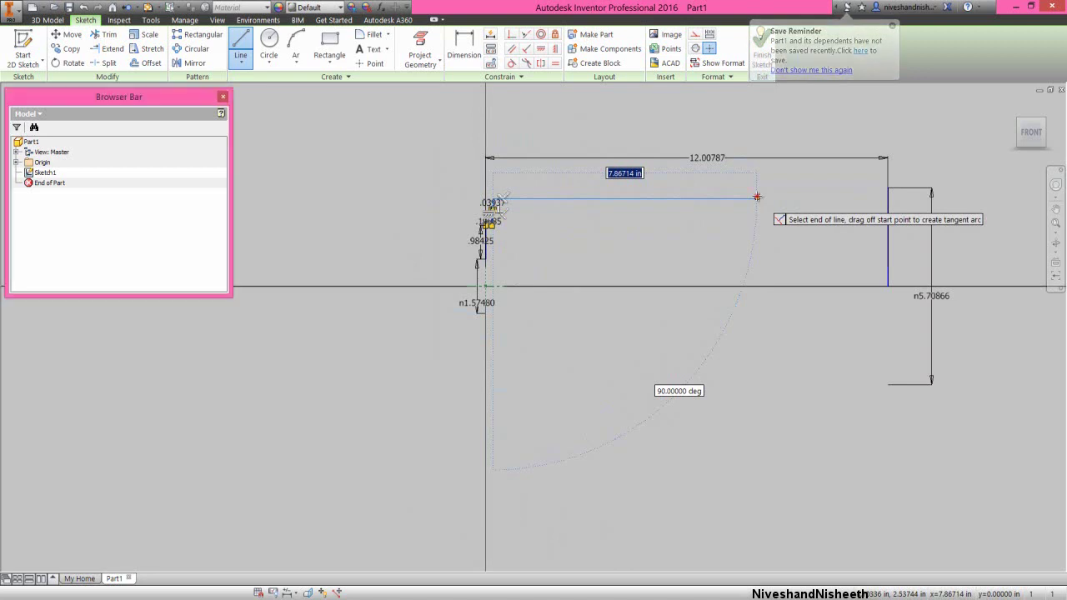
click(757, 197)
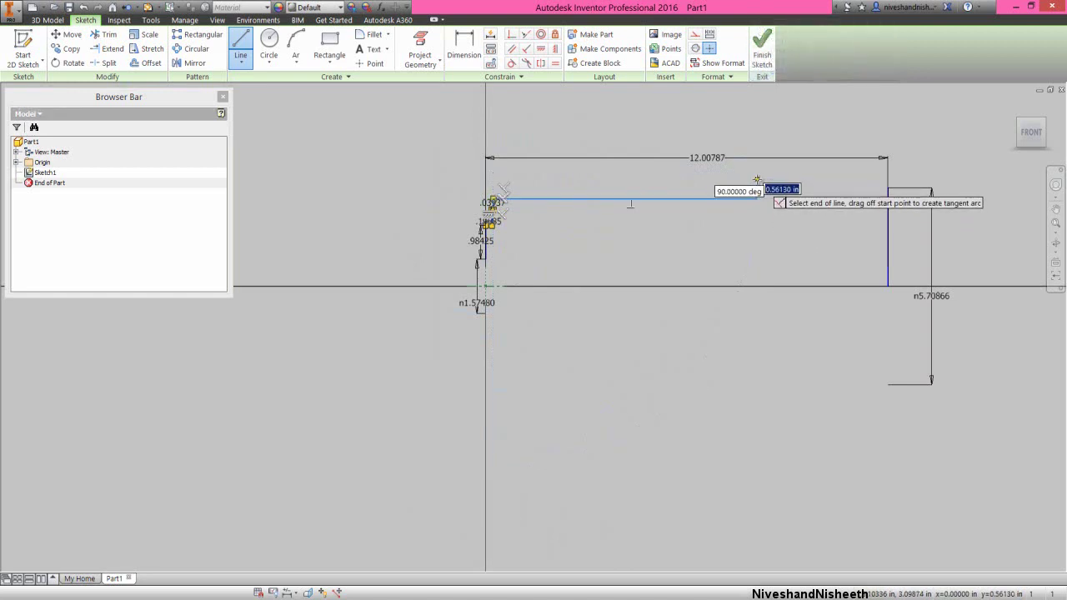
Extend the profile about 0.81 in upward and 2.57 in rightward, closing with a sloped line to the right vertical line's upper end
click(757, 171)
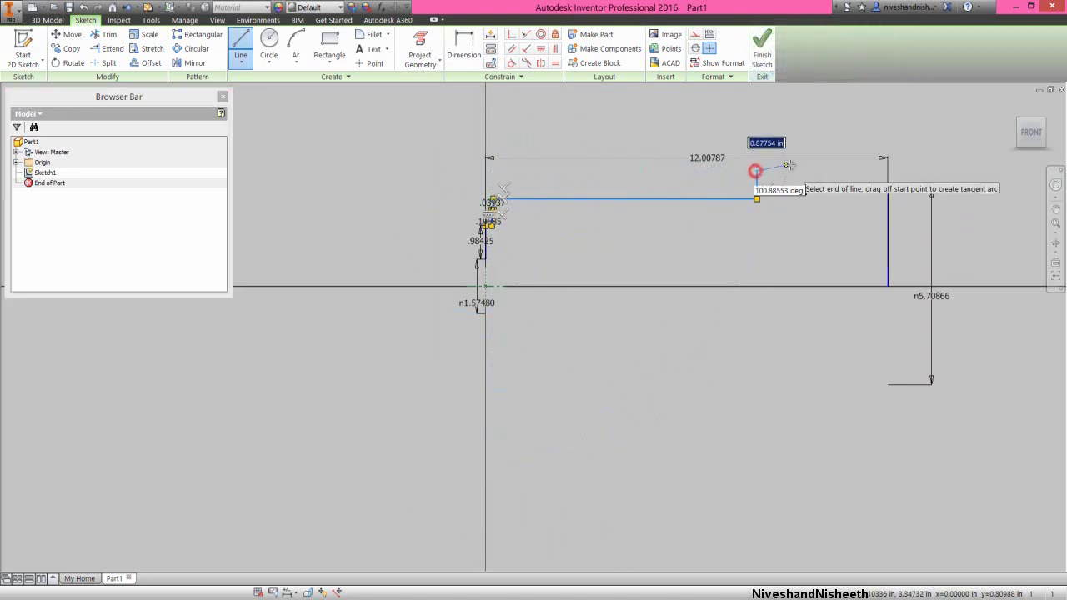
click(842, 170)
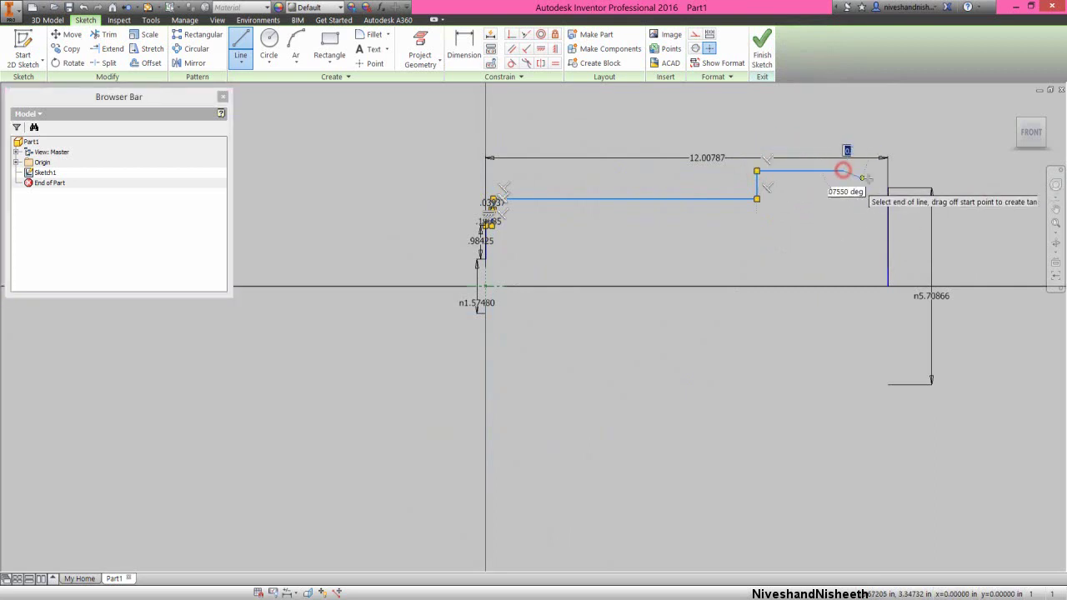
click(888, 187)
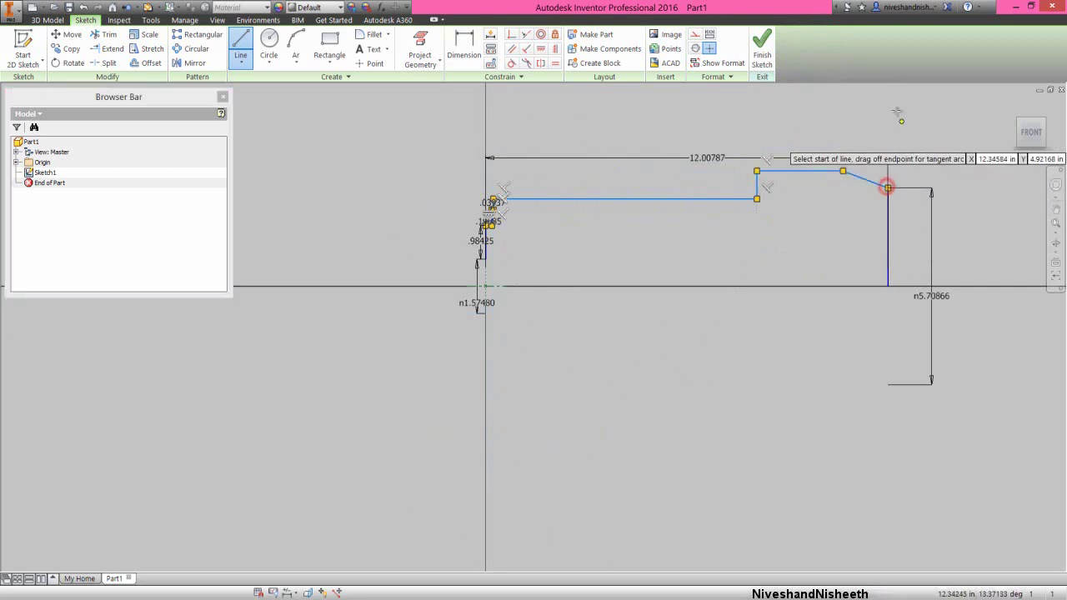
right_click(889, 111)
click(922, 112)
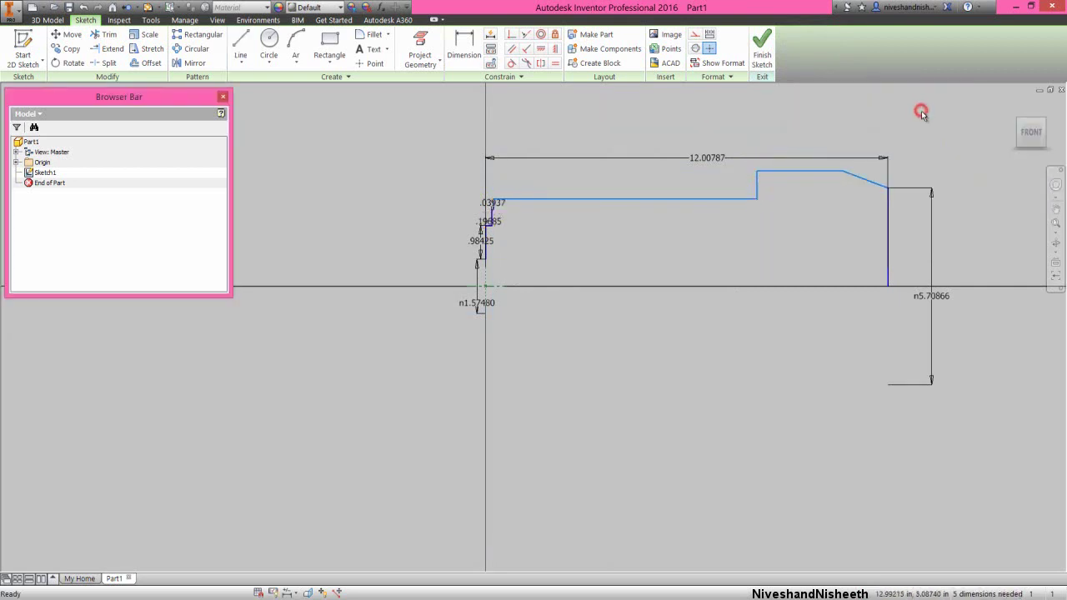
Add a diameter dimension of 4.72441 in between the .03937 in horizontal step and the centerline
scroll(493, 207, up, 3)
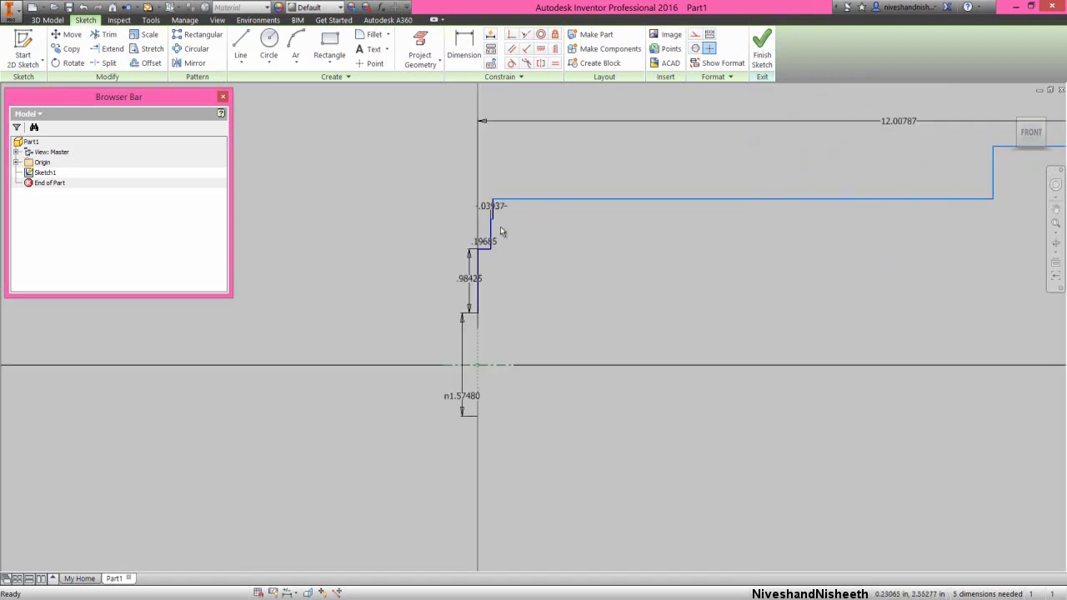
scroll(501, 228, up, 3)
click(533, 248)
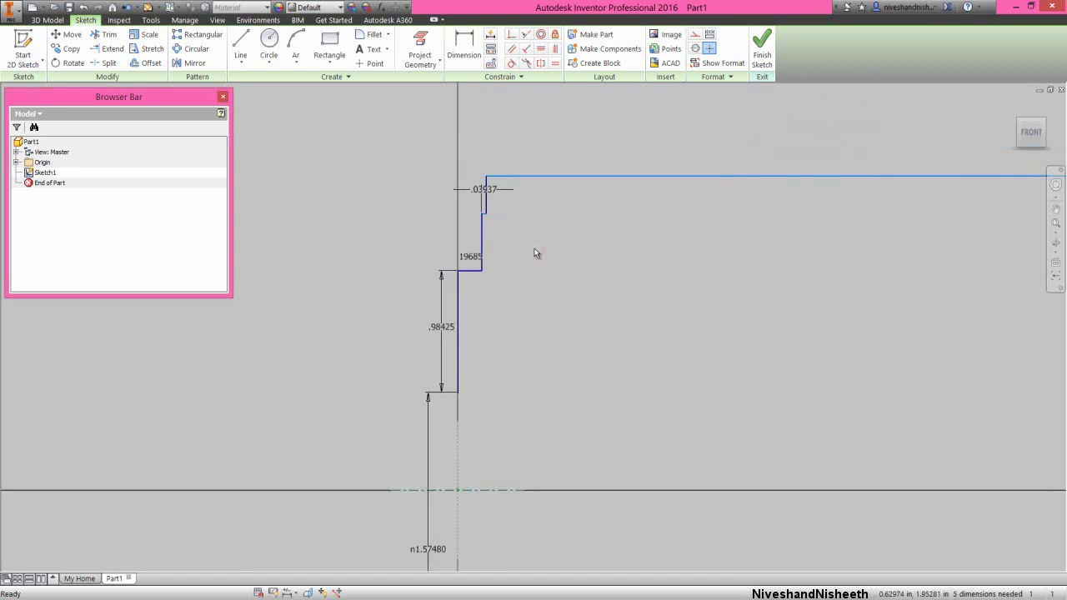
click(530, 248)
right_click(530, 250)
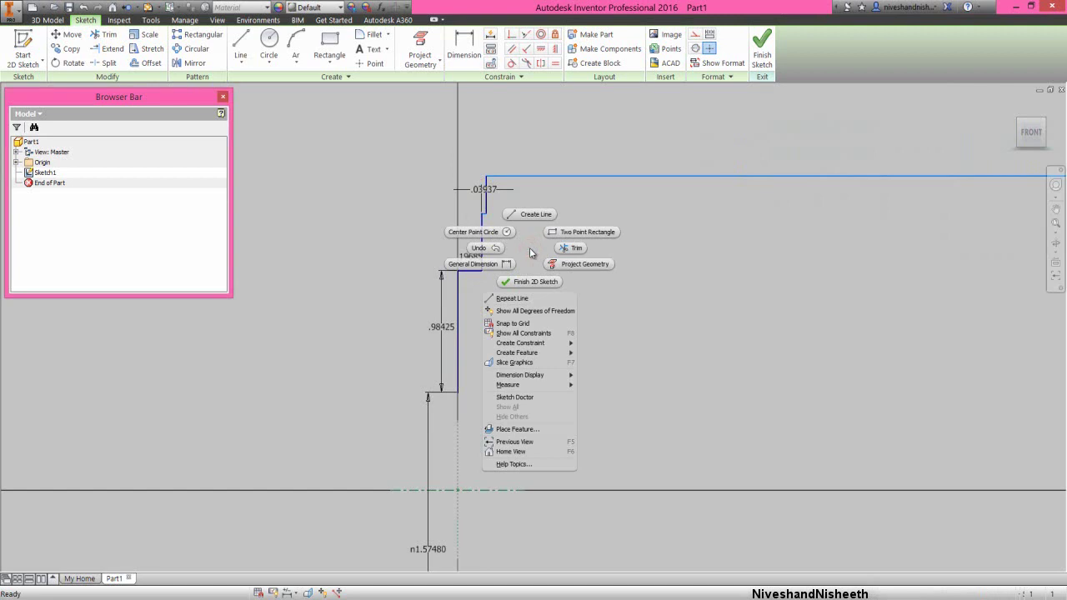
click(506, 263)
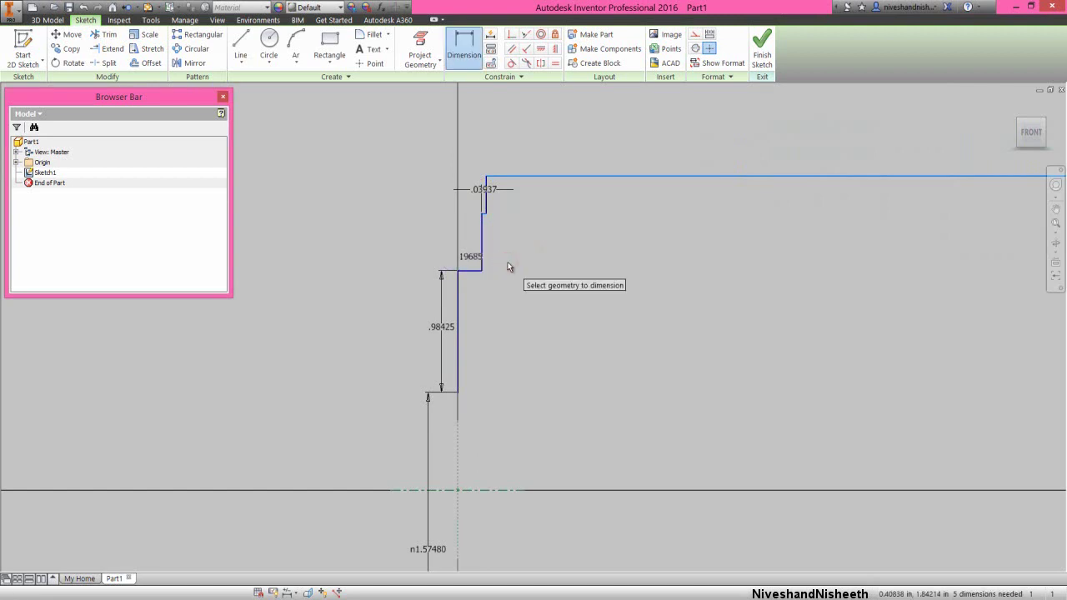
scroll(497, 244, up, 5)
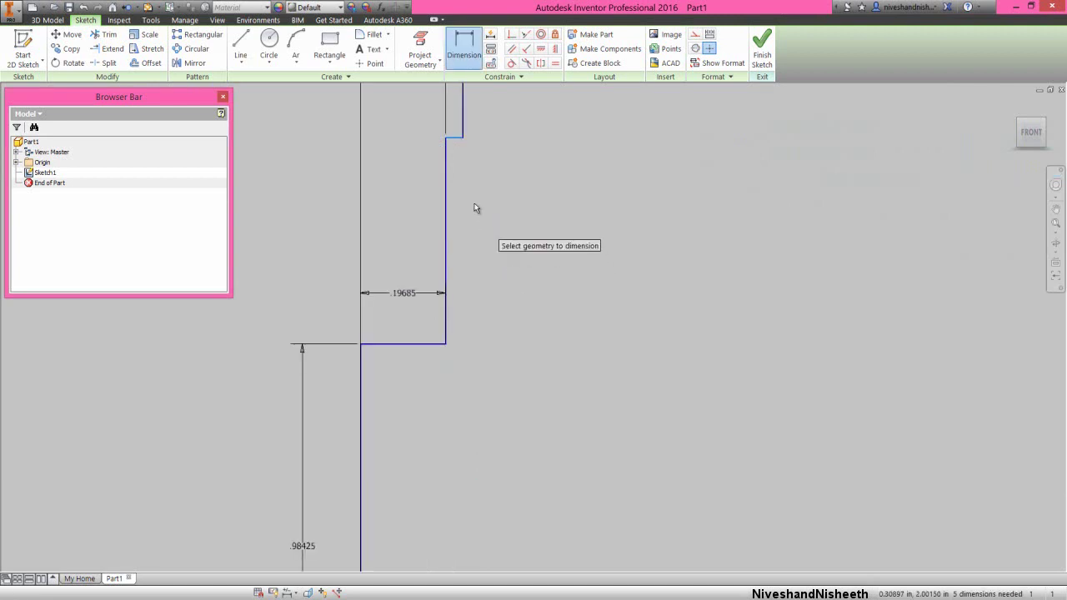
click(455, 138)
scroll(551, 244, down, 4)
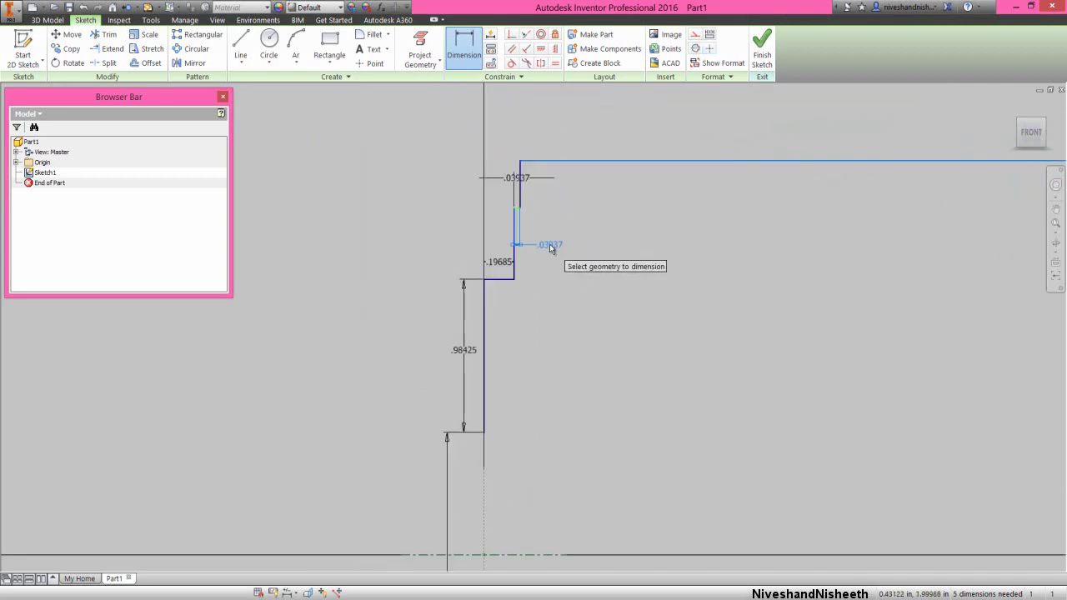
scroll(594, 351, down, 2)
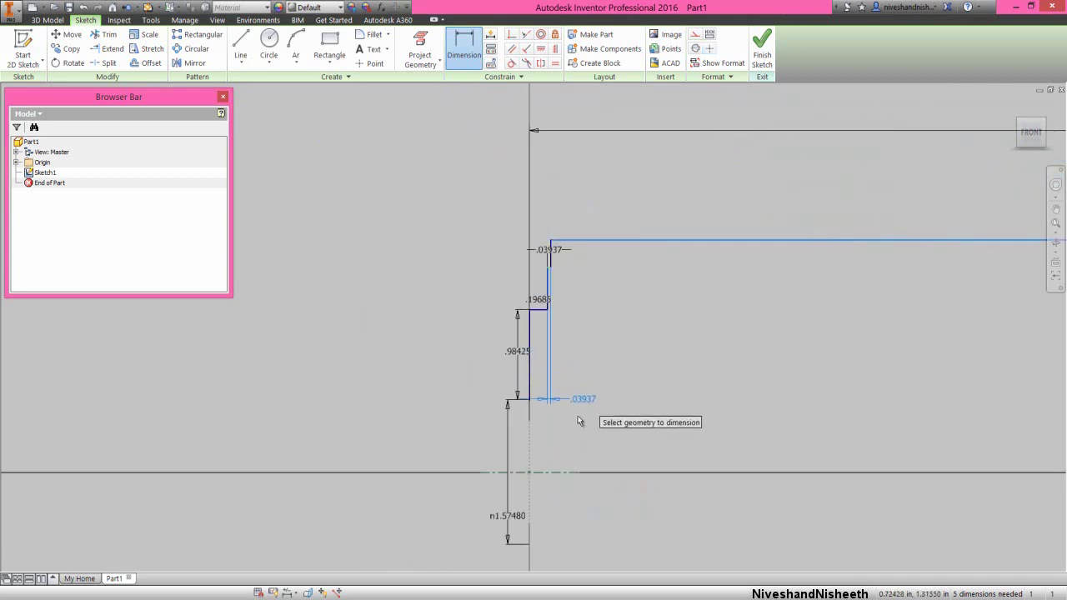
click(558, 471)
click(418, 433)
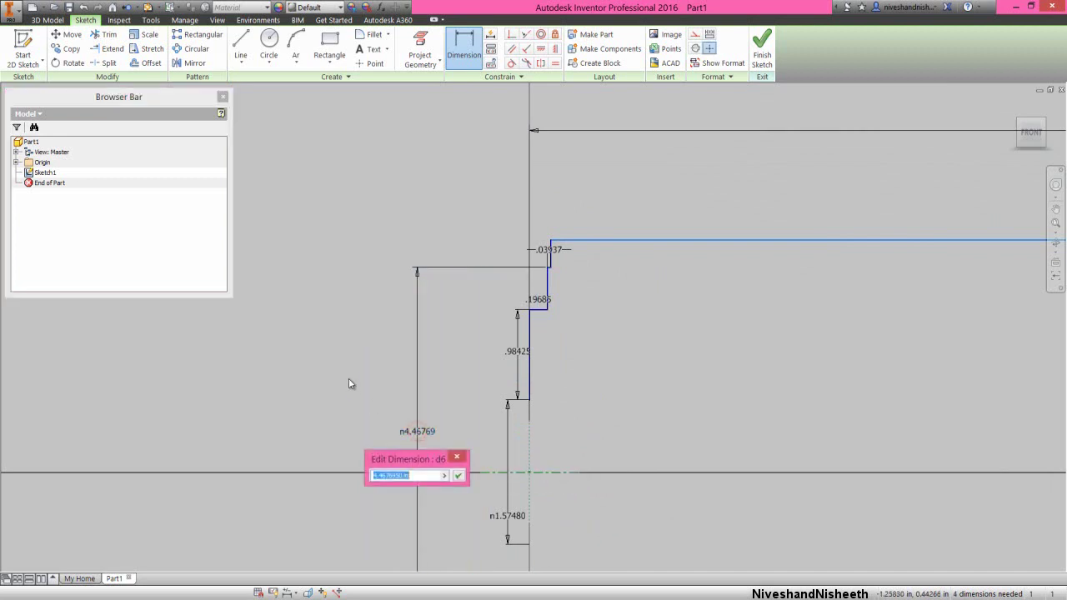
text(4.72441)
key(Return)
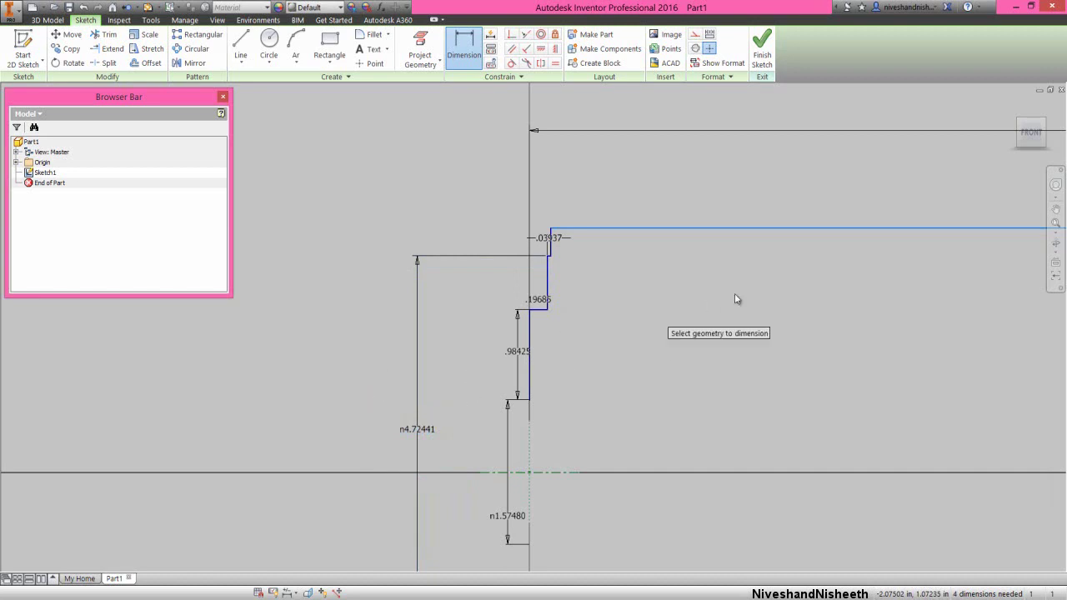
Add a diameter dimension of 6.14173 in between the long horizontal line and the centerline
click(746, 228)
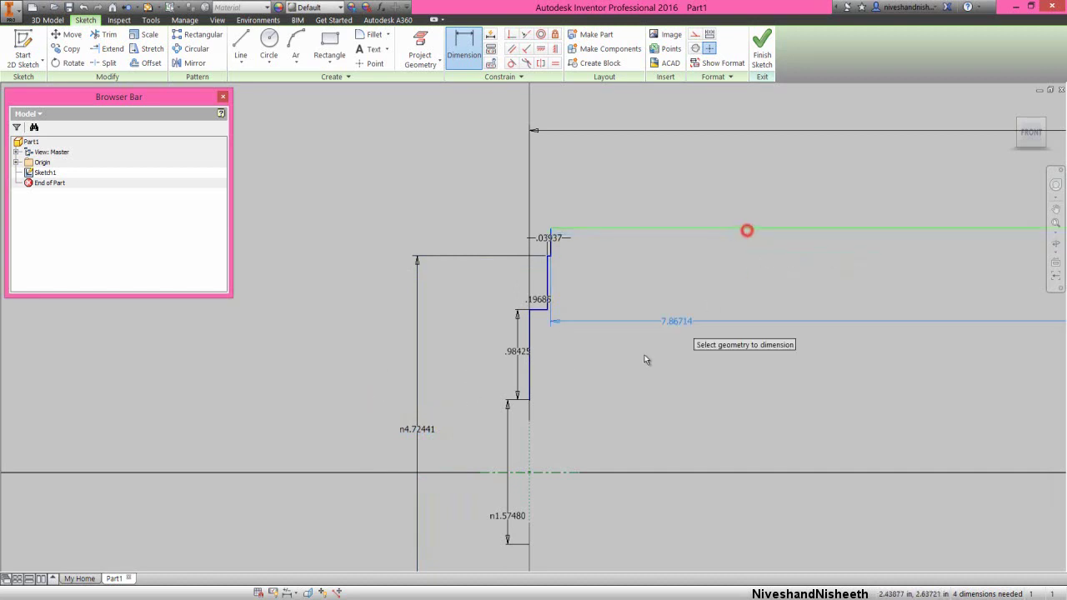
click(566, 473)
click(615, 455)
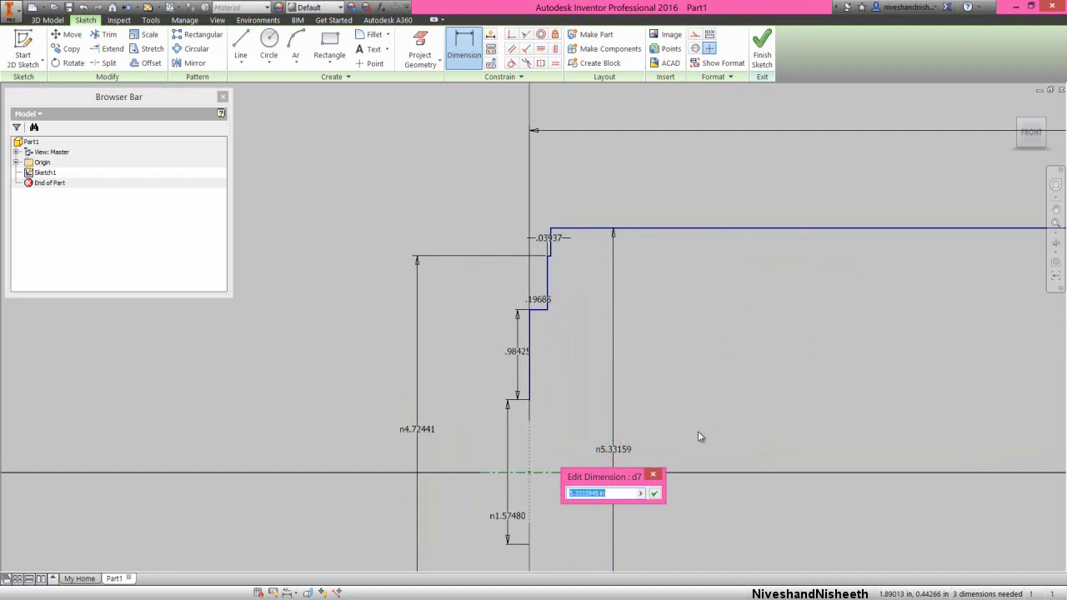
text(6.14173)
key(Return)
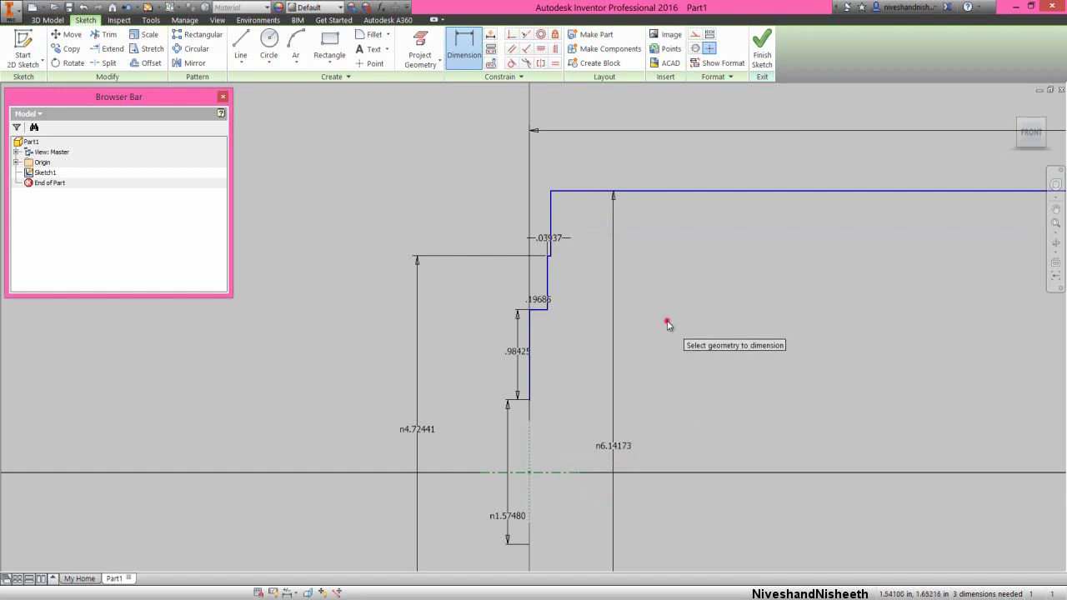
Dimension the angle between the upper horizontal line and the sloped line as 45 degrees
scroll(432, 289, down, 5)
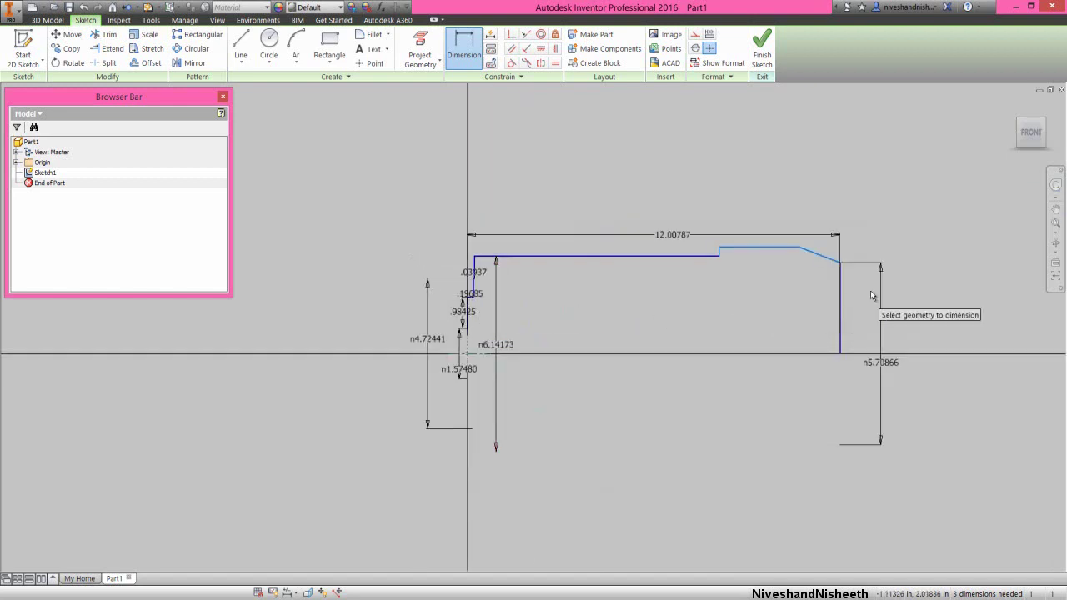
scroll(899, 233, up, 3)
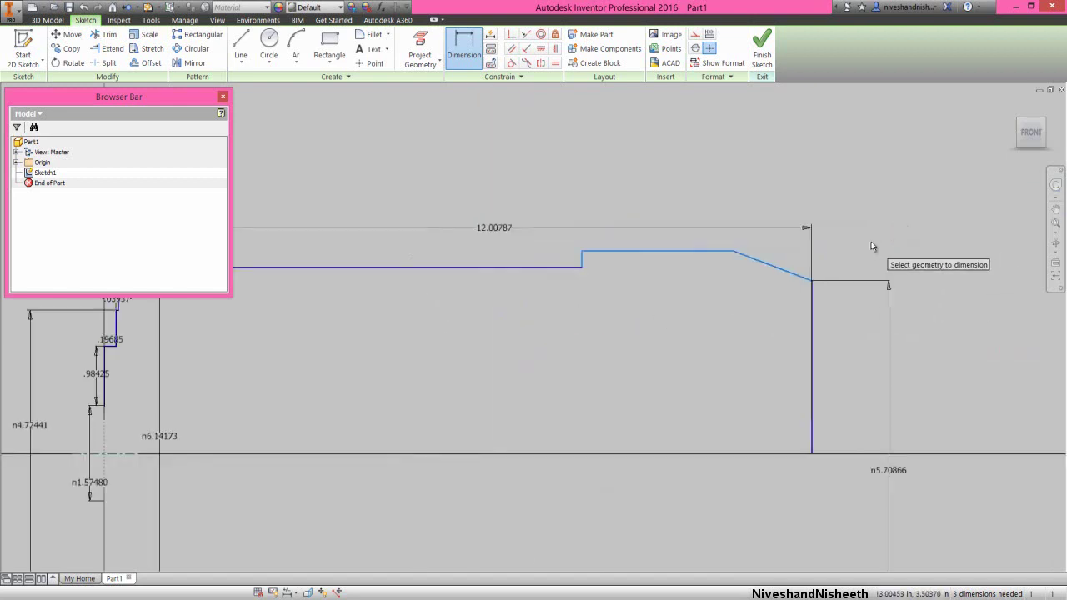
click(701, 252)
click(754, 258)
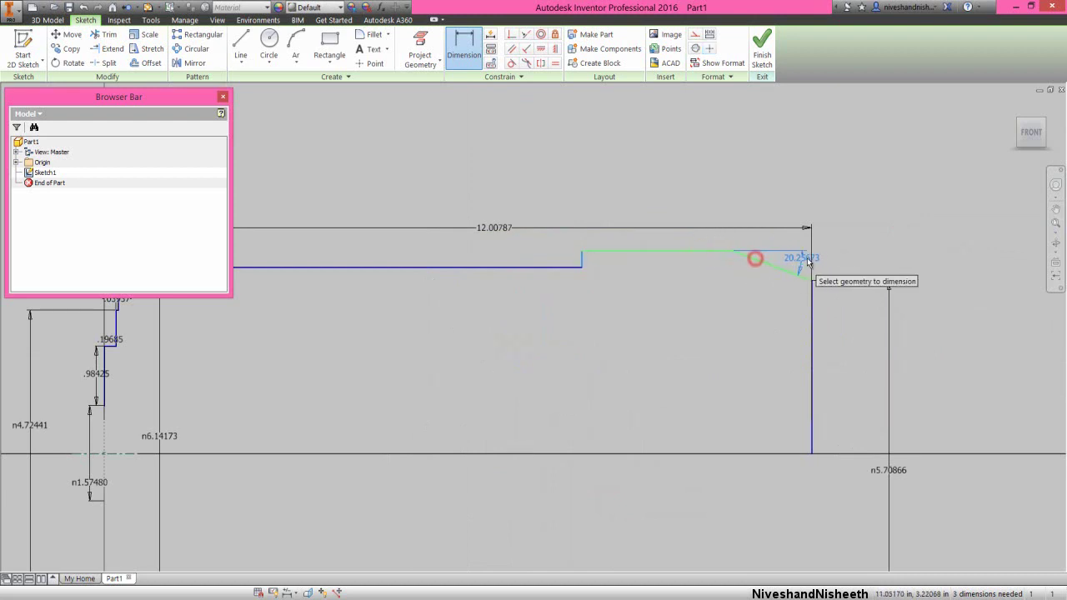
click(806, 263)
text(4)
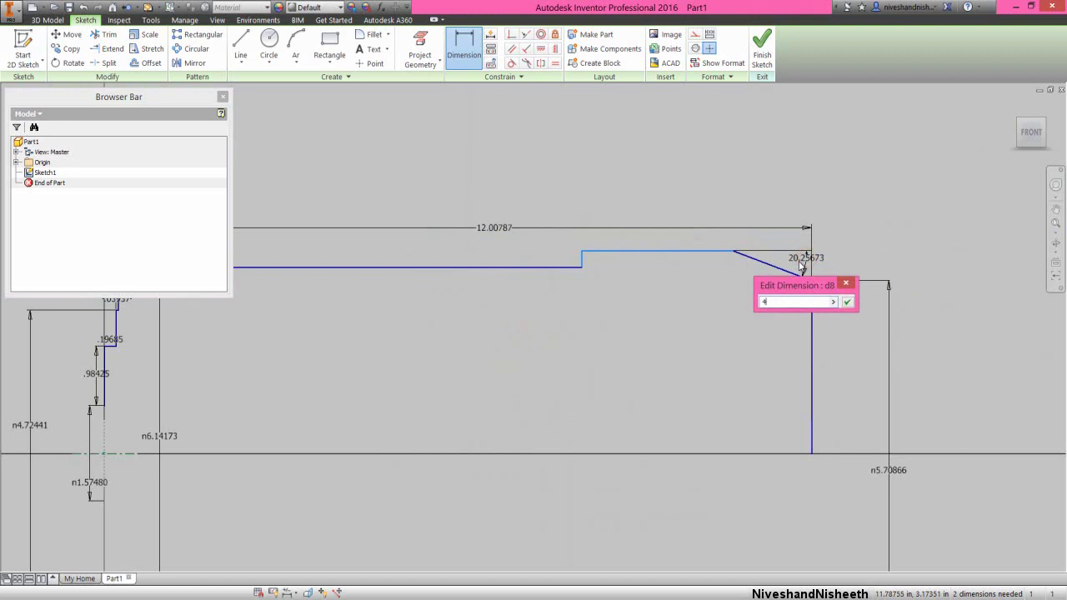
text(5)
key(Return)
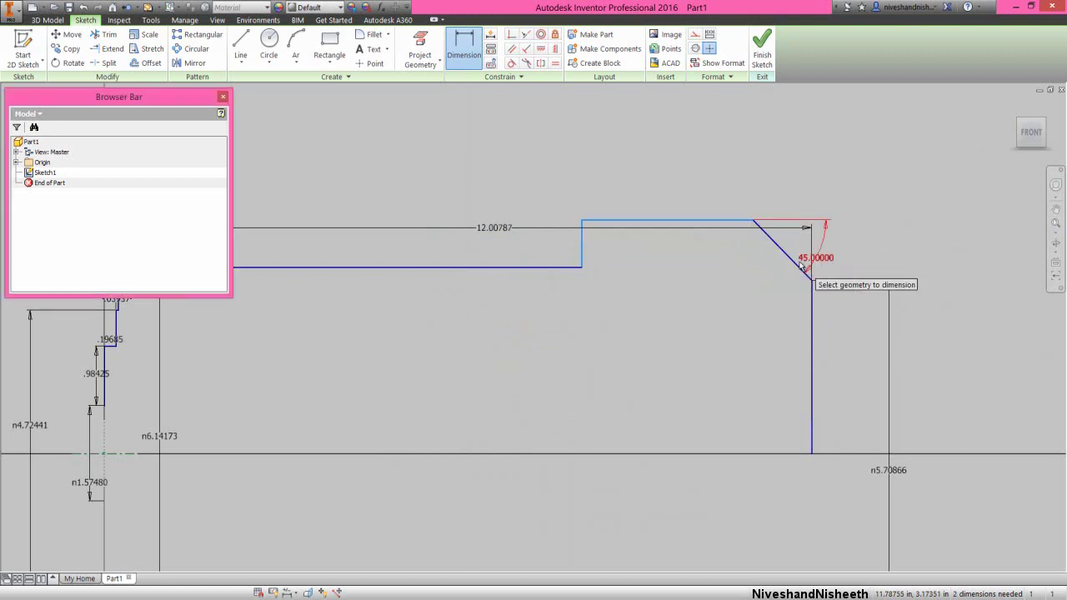
click(877, 236)
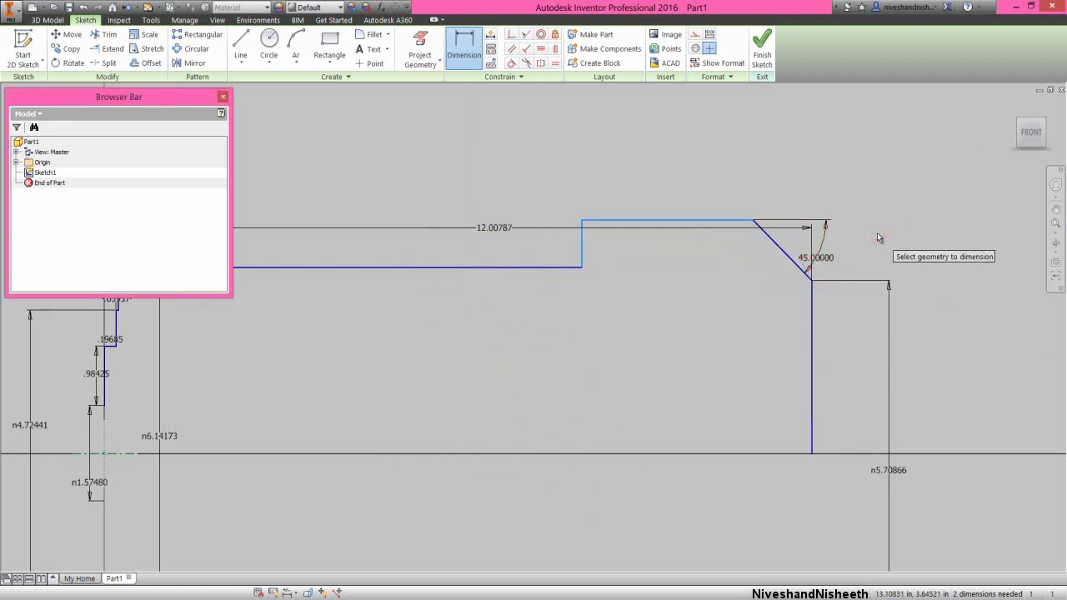
click(889, 220)
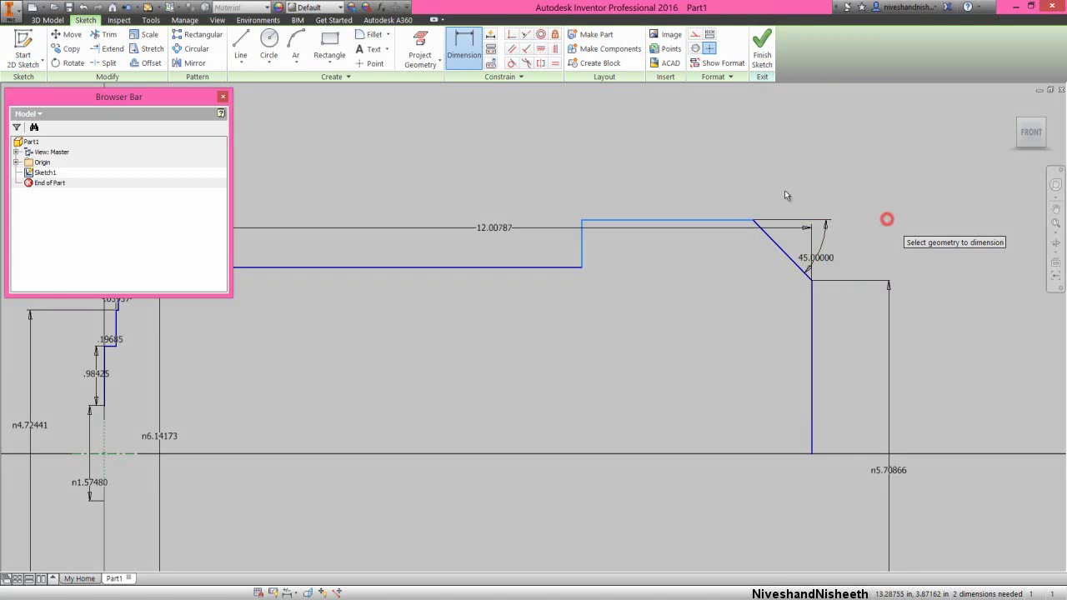
Add a diameter dimension of 7.71654 in between the uppermost horizontal line and the centerline
click(724, 221)
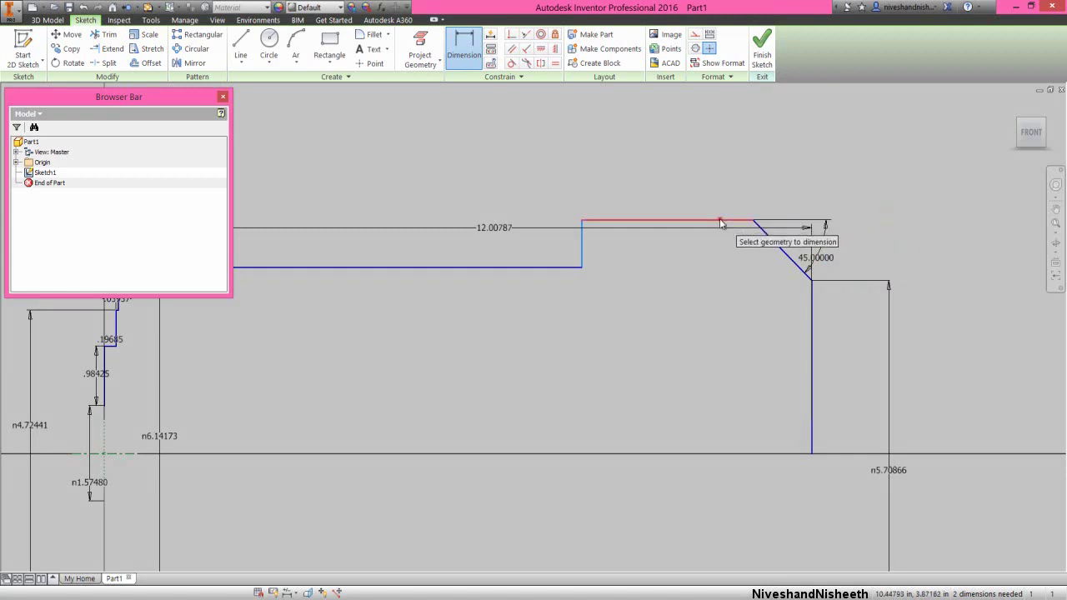
click(121, 455)
scroll(707, 376, down, 3)
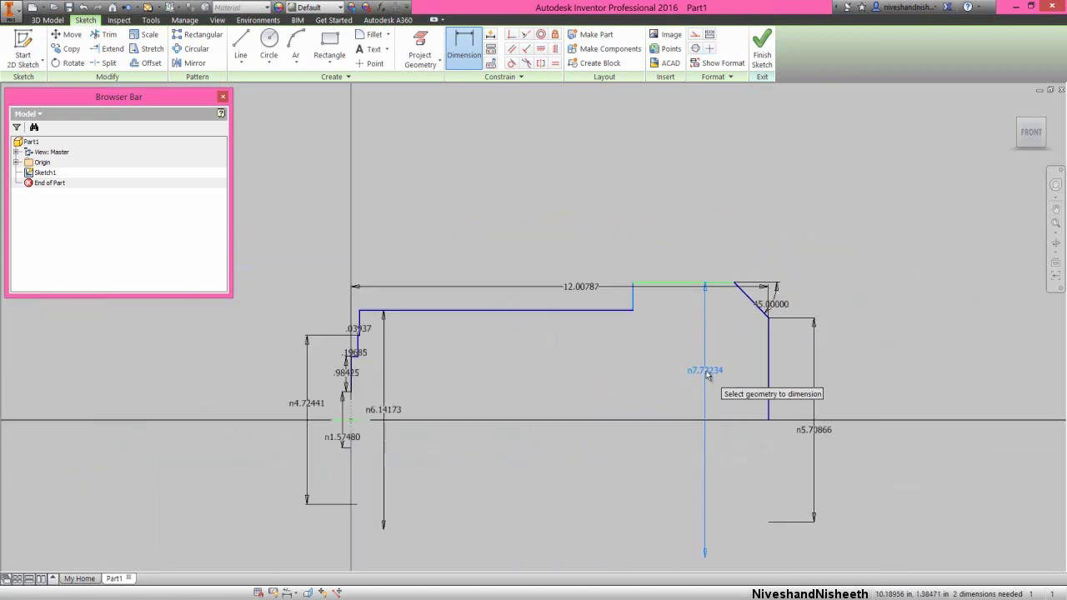
click(906, 403)
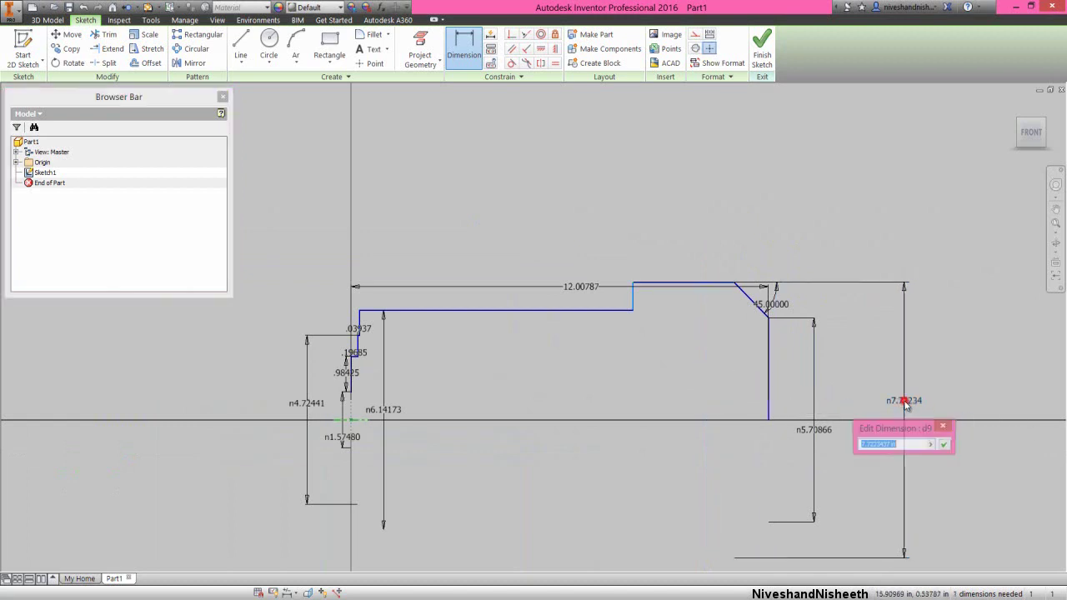
text(7)
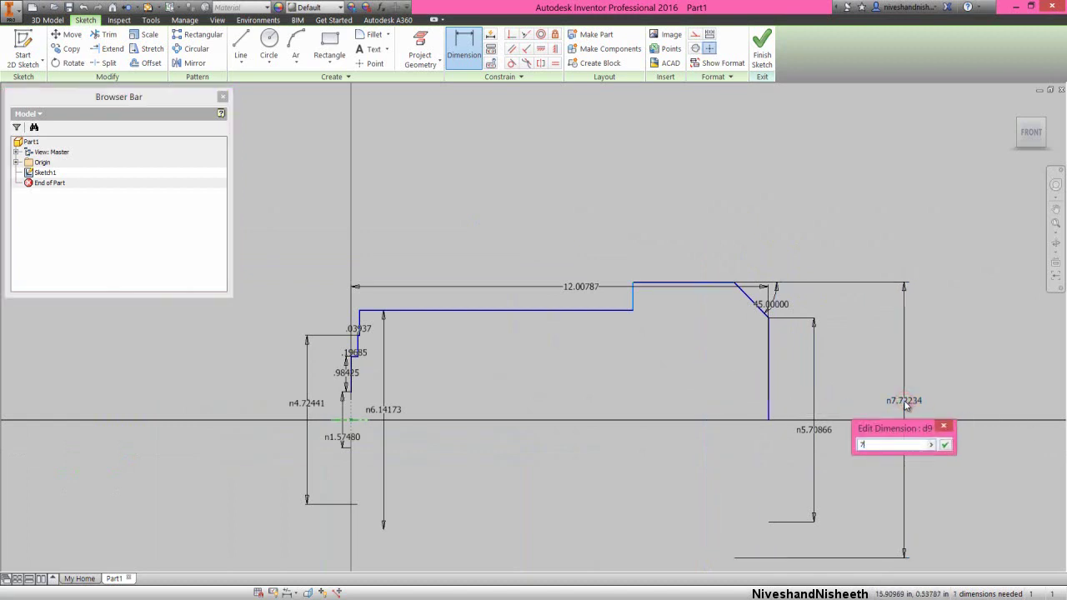
text(.71654)
key(Return)
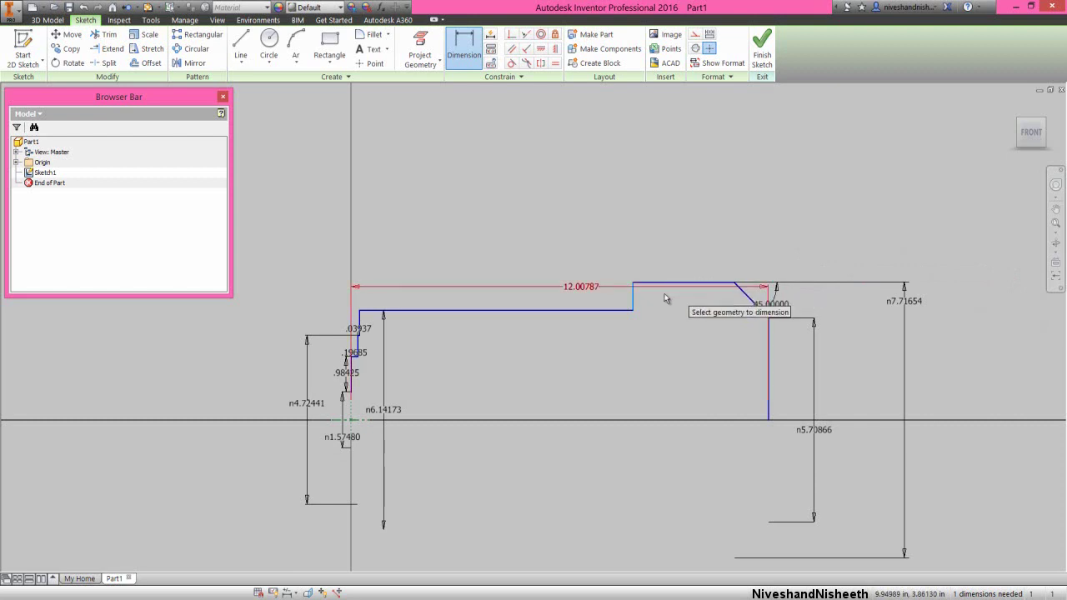
Set a horizontal distance of 3.34646 in between the upper step's short vertical line and the right end line, and end dimensioning
click(633, 297)
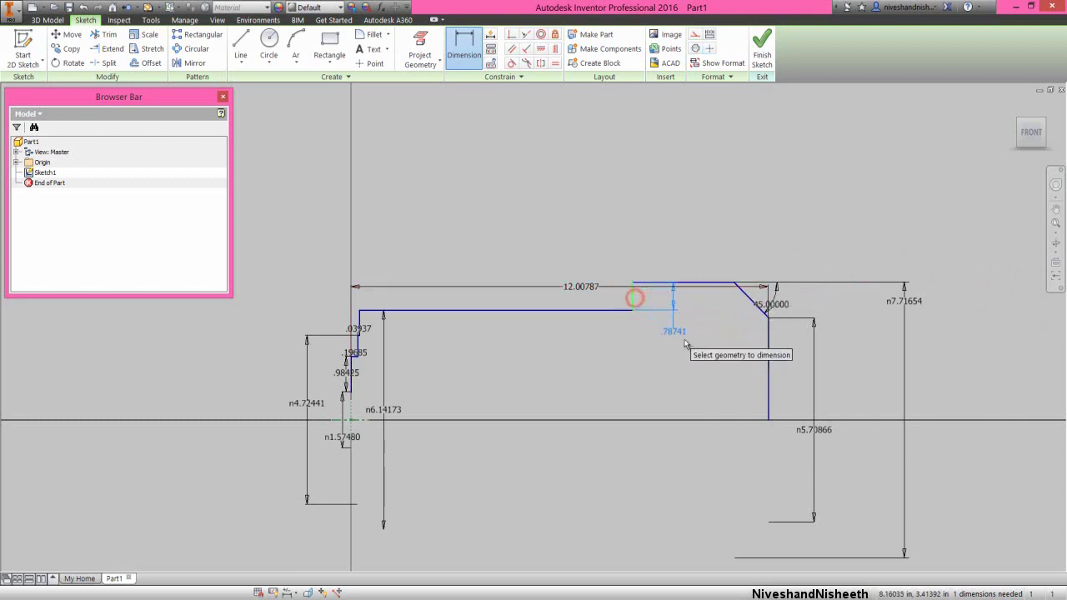
click(766, 373)
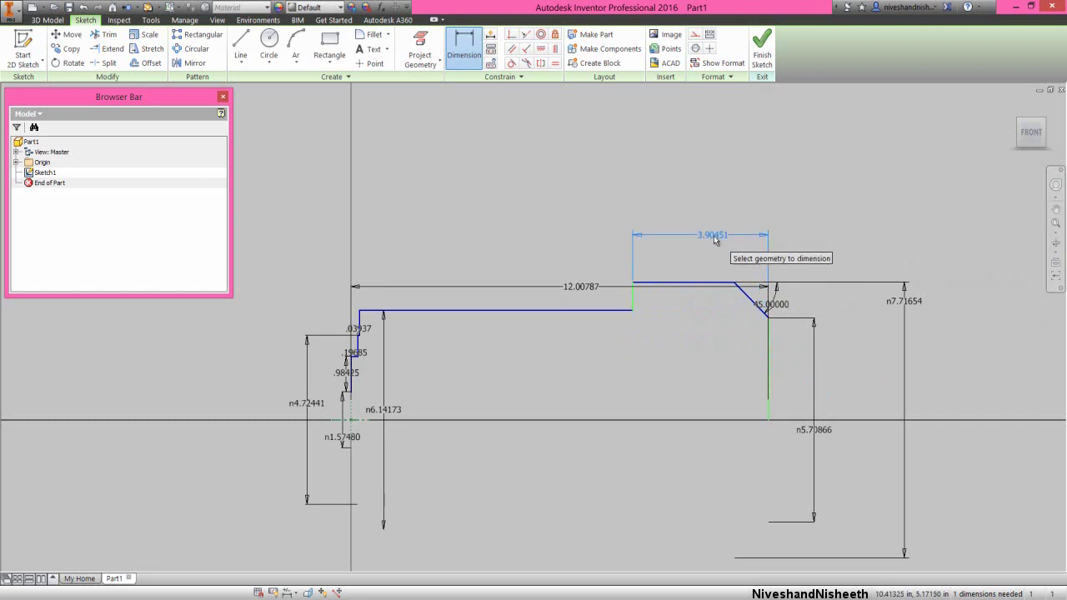
click(713, 237)
text(3.34)
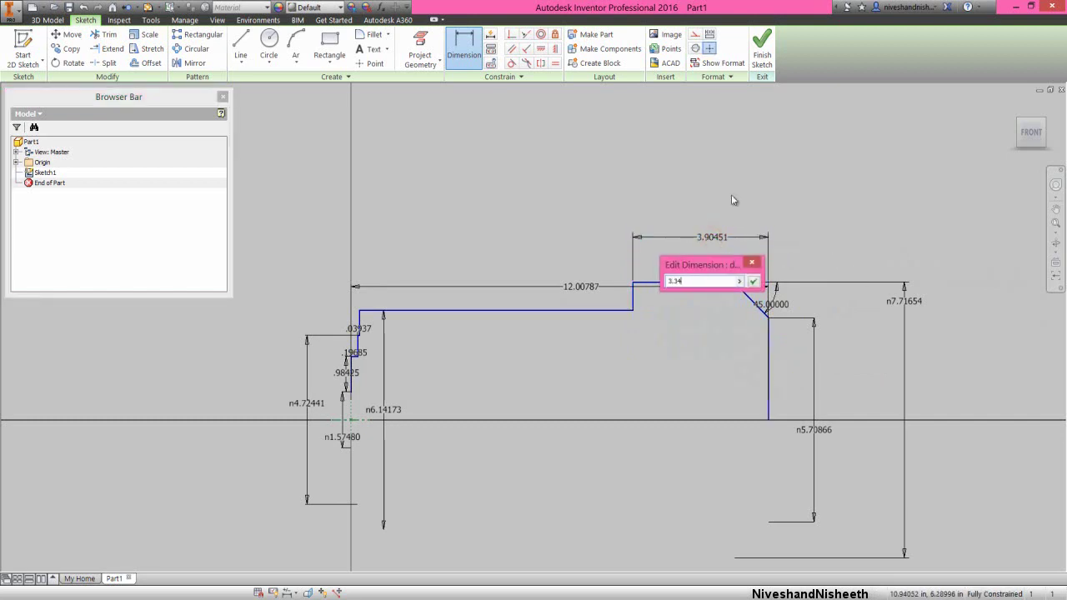
text(646)
key(Return)
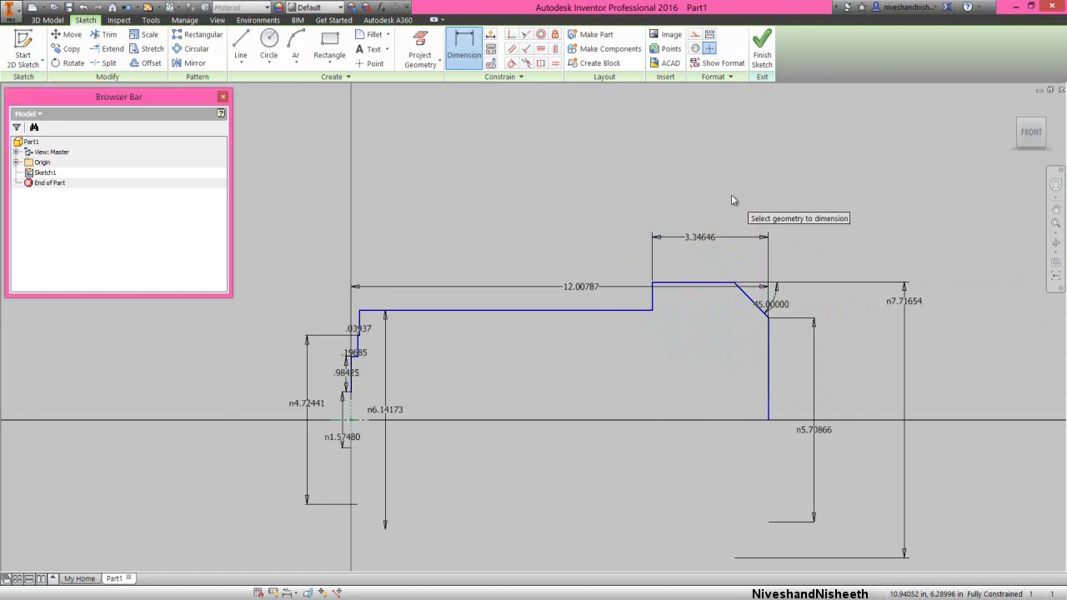
right_click(734, 196)
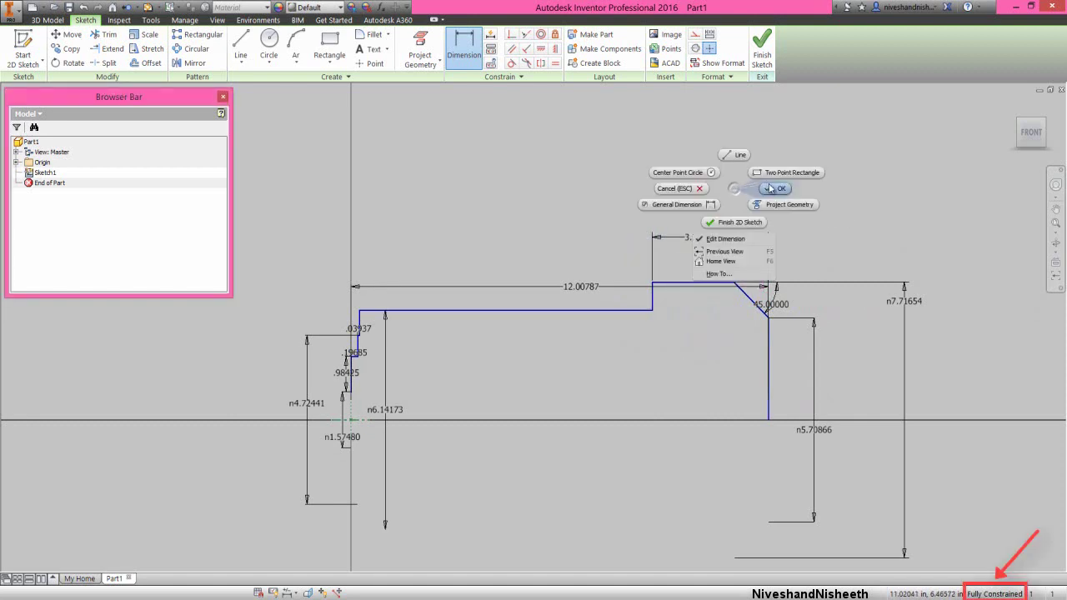
click(772, 192)
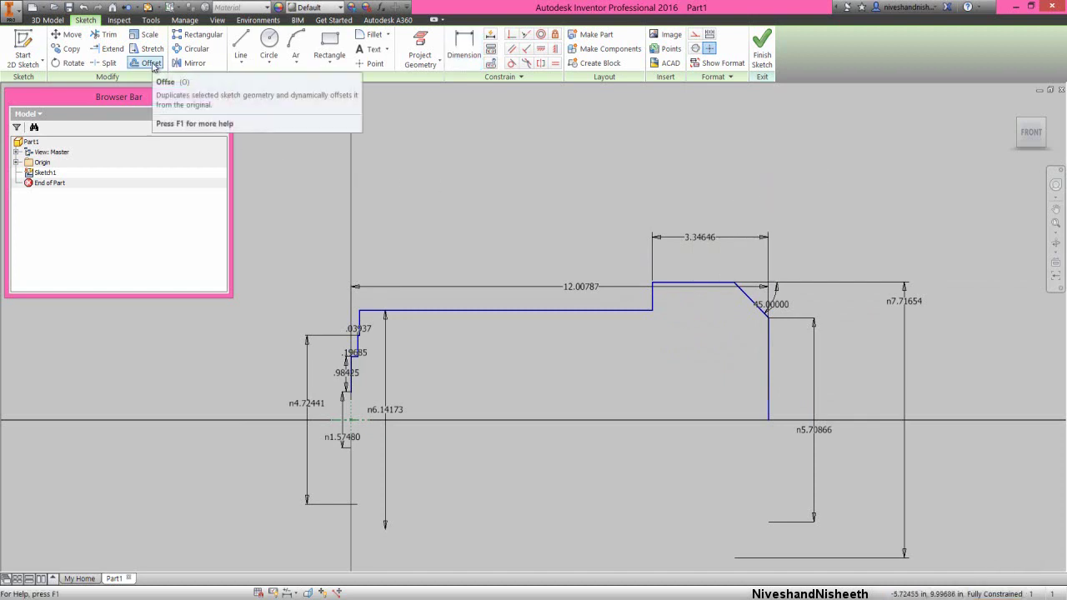
Offset the right end, sloped, uppermost and short step lines inward, and pull the copy's open end slightly down
click(152, 65)
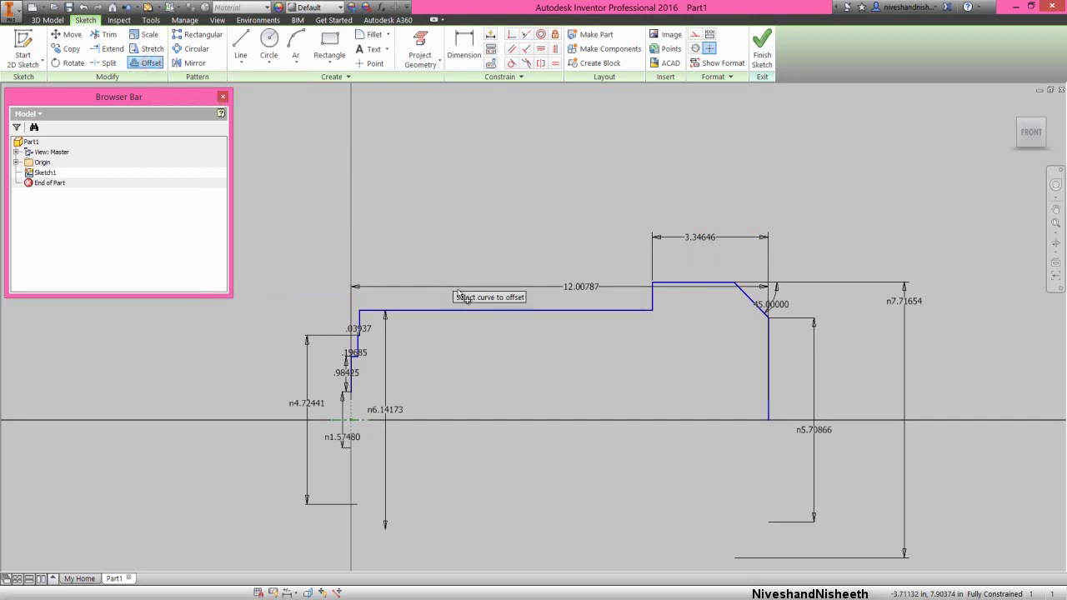
click(767, 353)
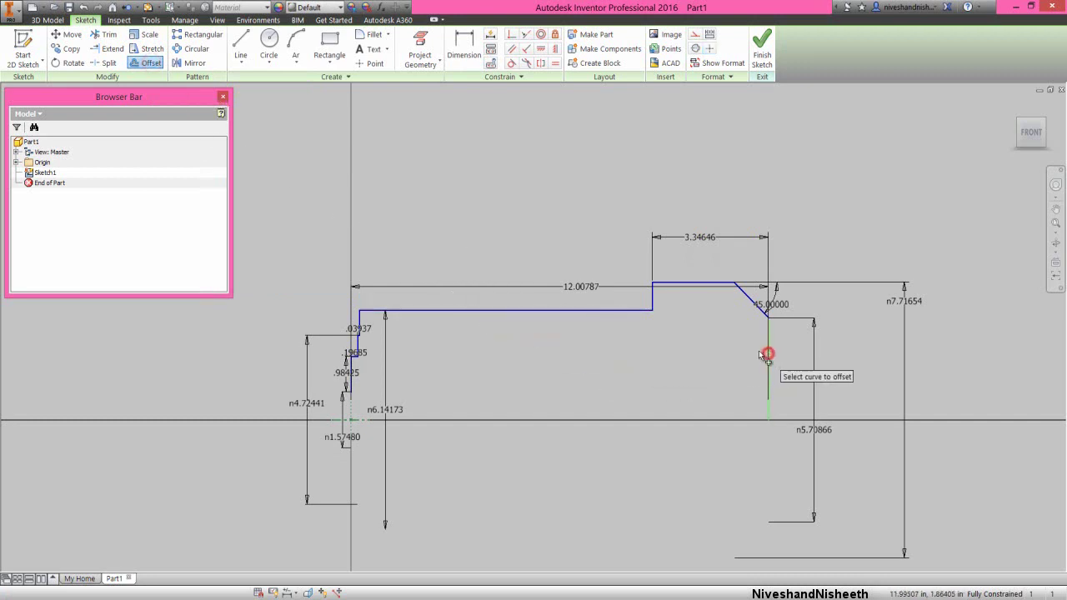
click(718, 280)
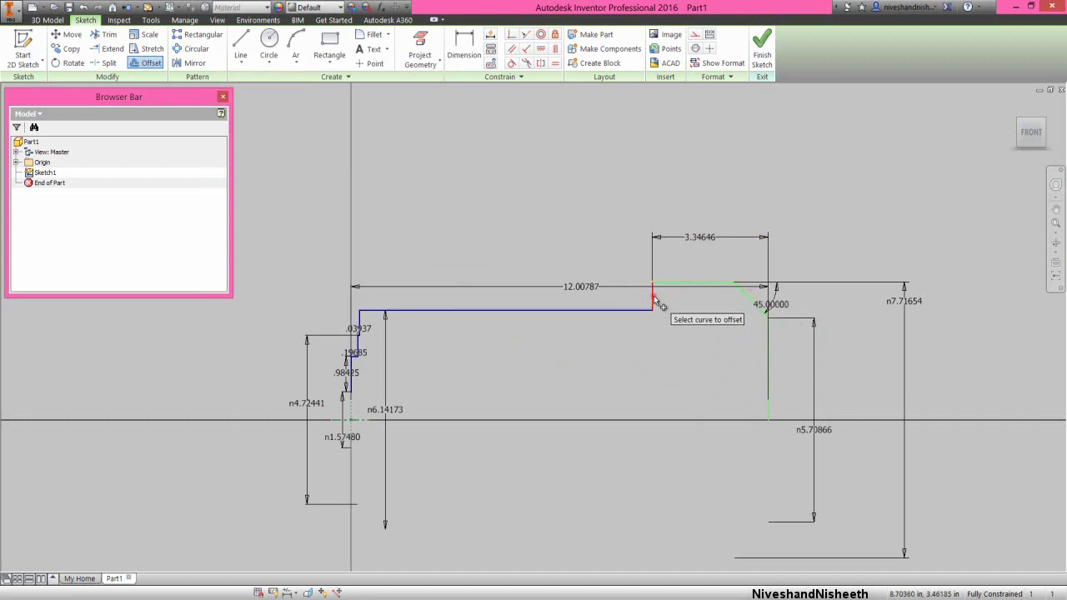
right_click(696, 323)
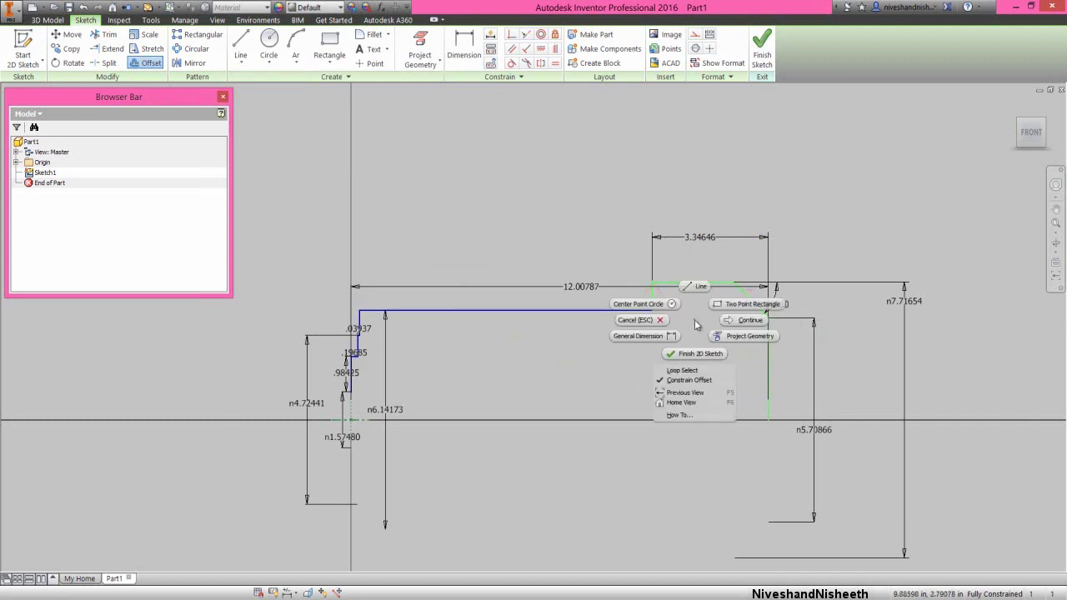
click(745, 320)
click(763, 311)
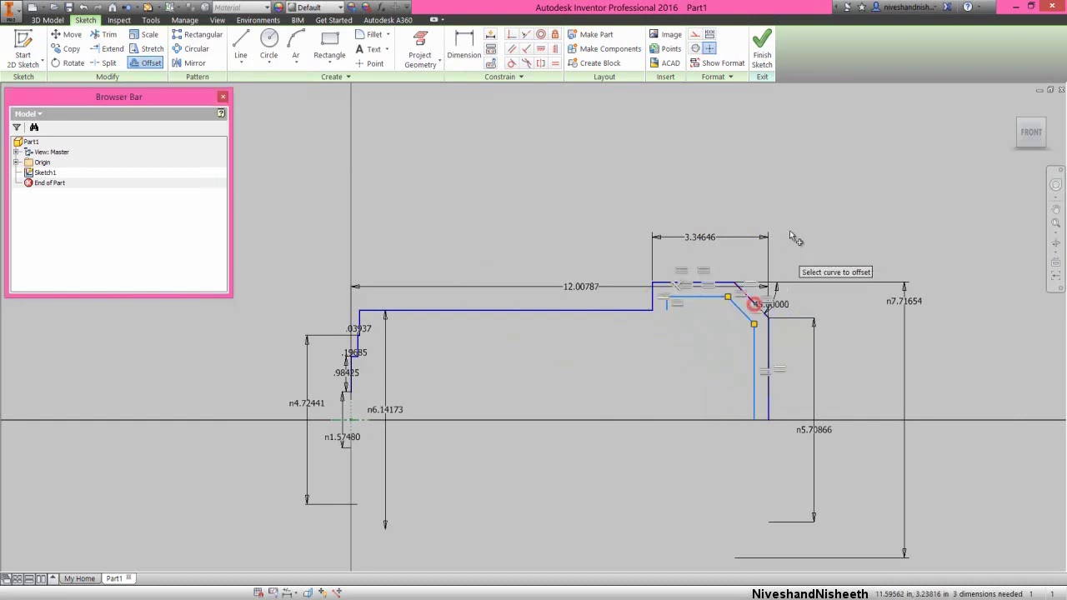
right_click(796, 220)
click(831, 220)
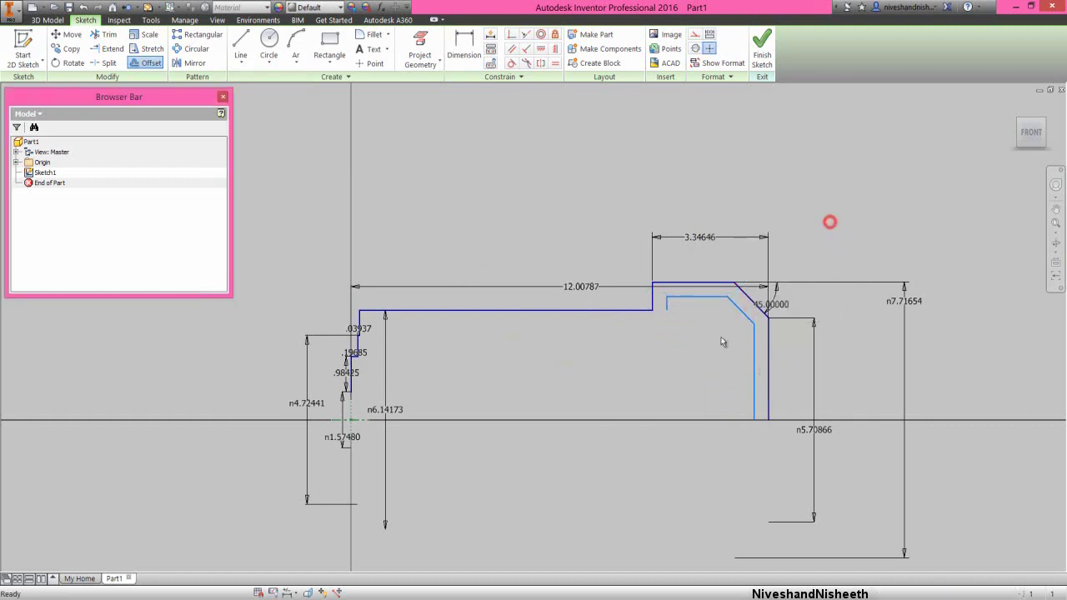
click(704, 325)
mouse_move(667, 309)
mouse_down()
mouse_move(674, 326)
mouse_move(668, 318)
mouse_up()
From the offset's open end, draw lines about 7.98 in left, 2.07 in down and 1.10 in left to the outer profile's lower left endpoint
right_click(678, 332)
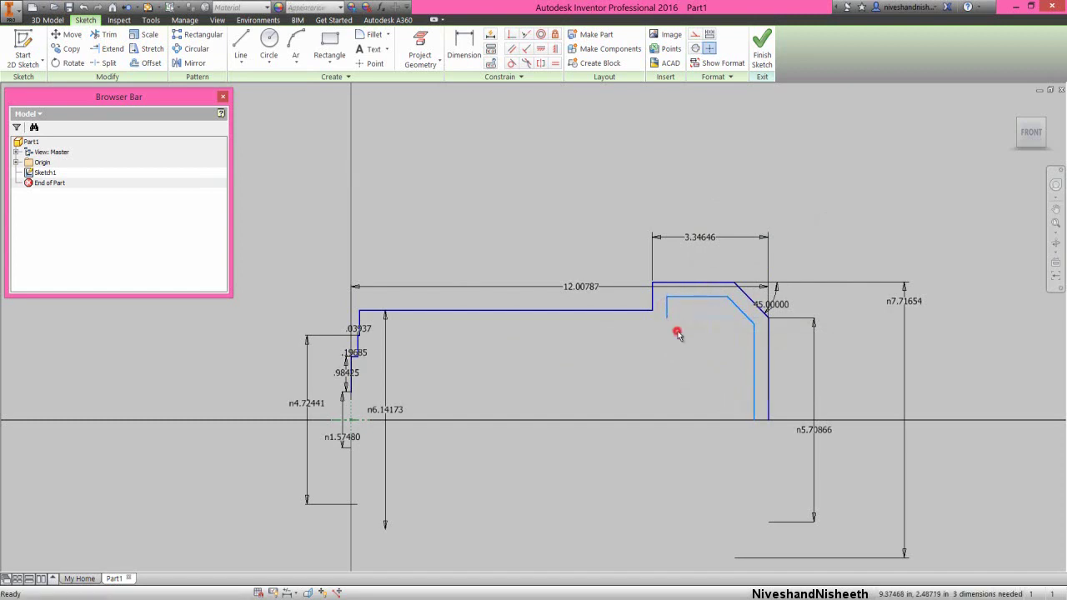
click(683, 299)
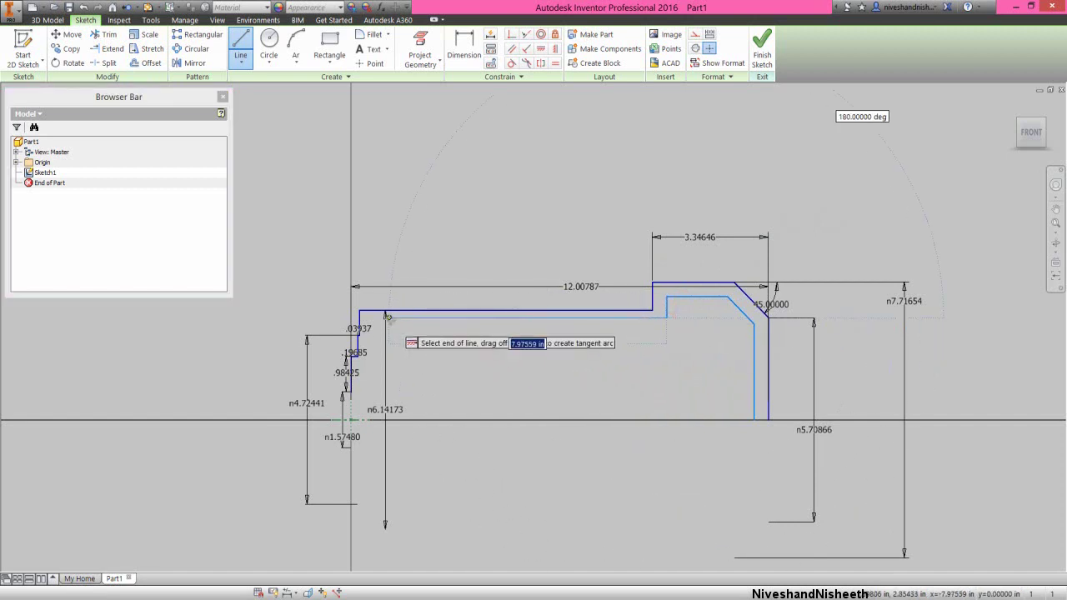
click(388, 318)
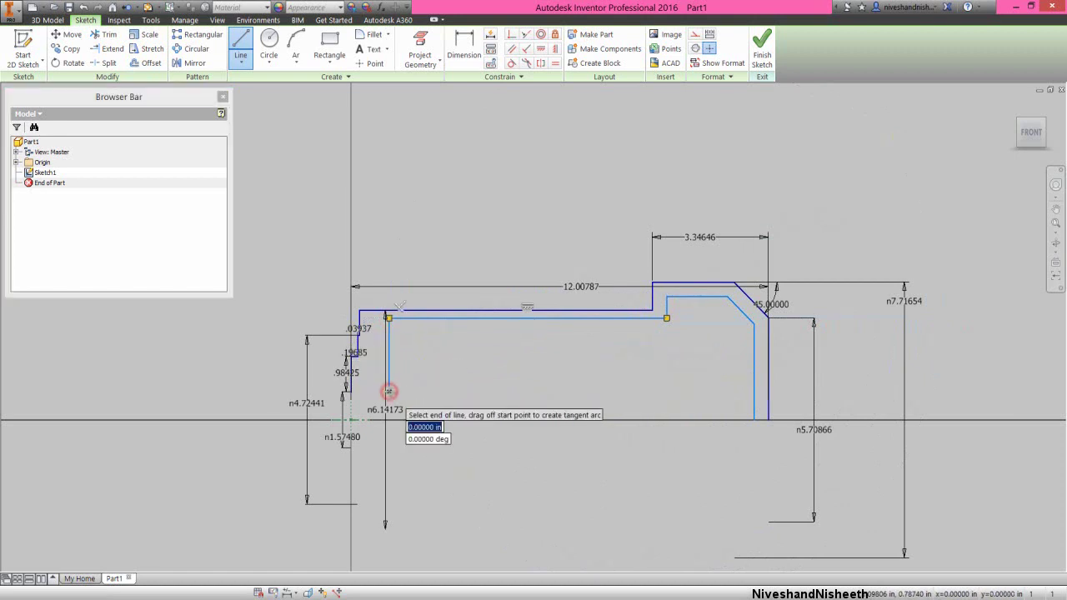
click(388, 391)
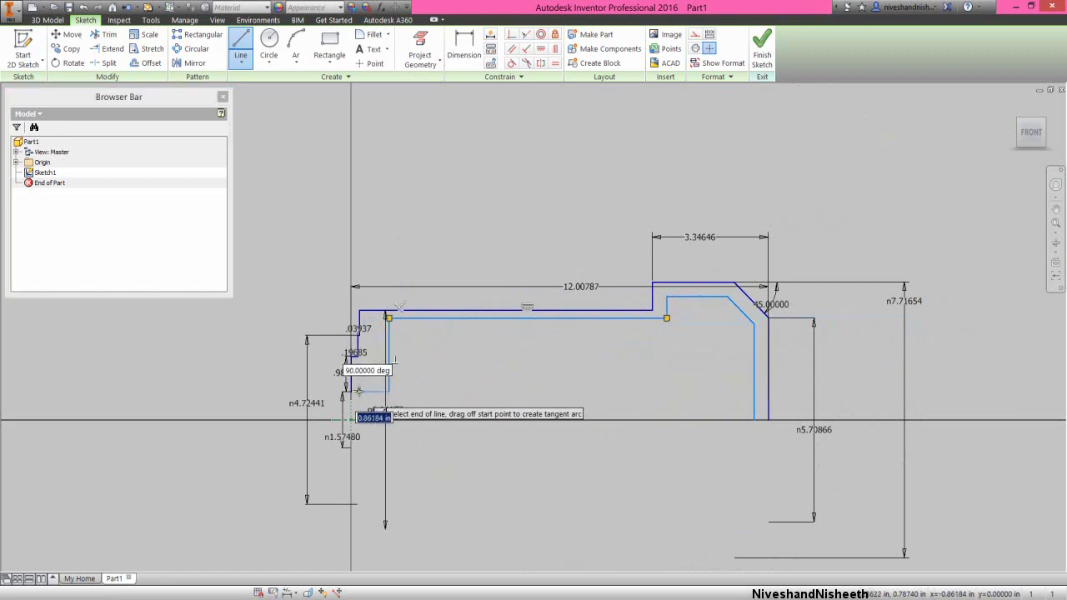
click(351, 391)
End the line chain and set a distance of 0.11811 in between the inner and outer vertical lines at the profile's right end
right_click(456, 375)
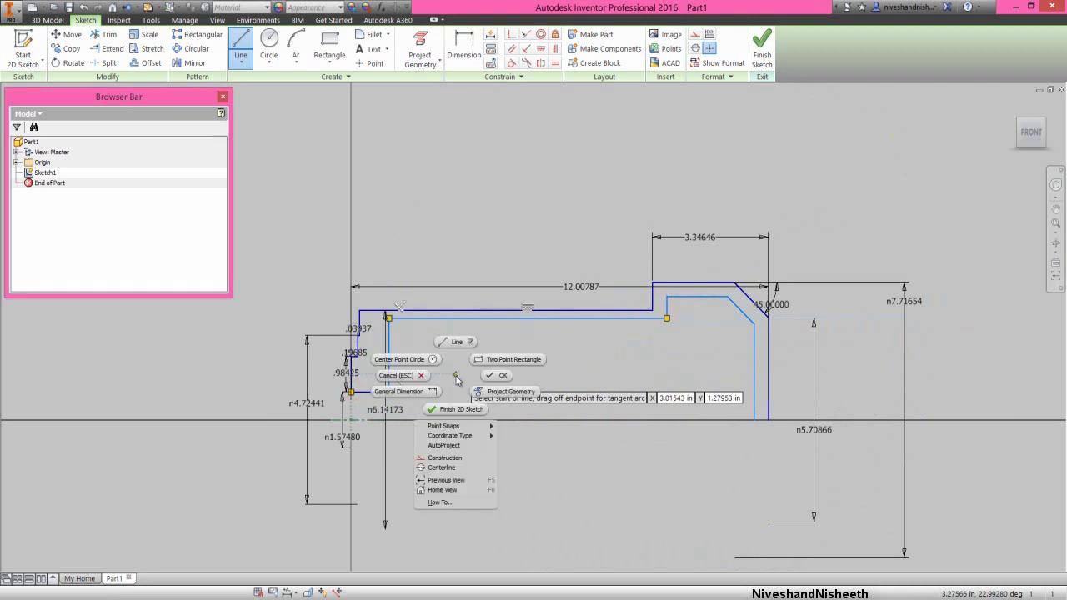
click(432, 388)
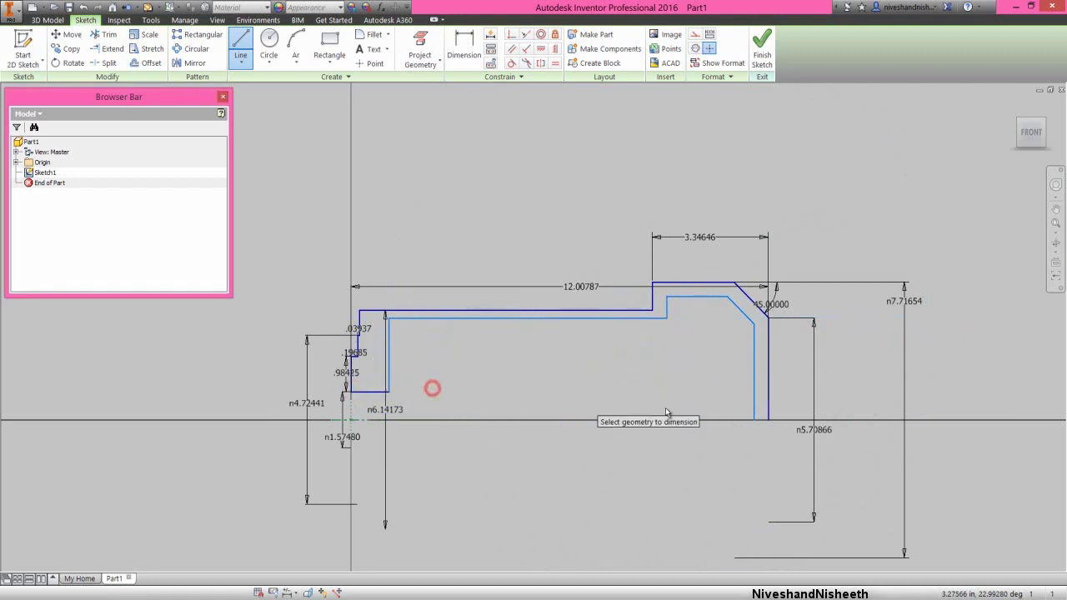
click(752, 390)
click(768, 392)
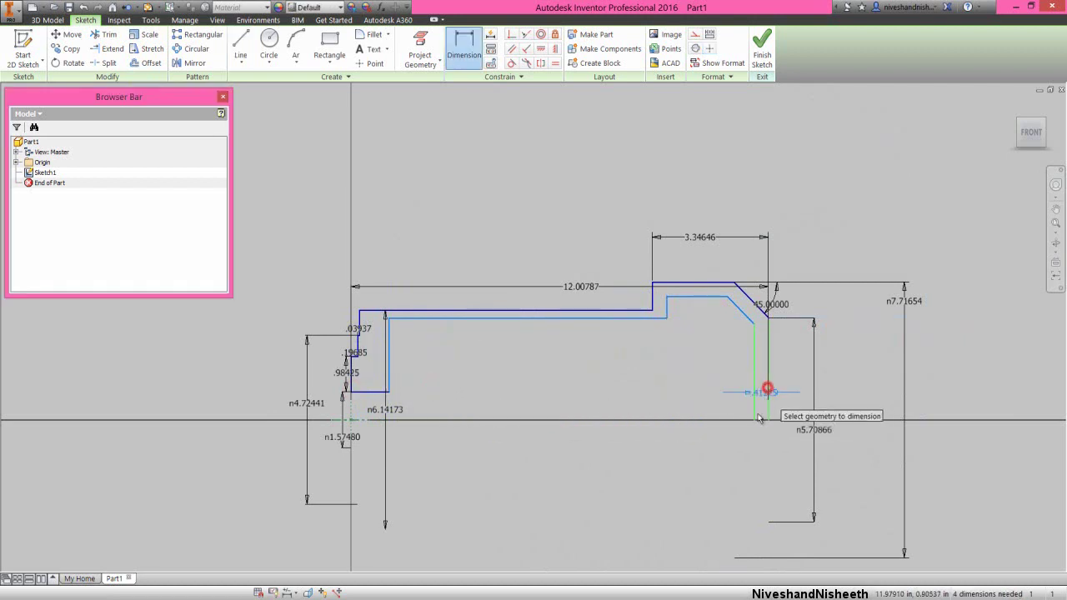
click(760, 446)
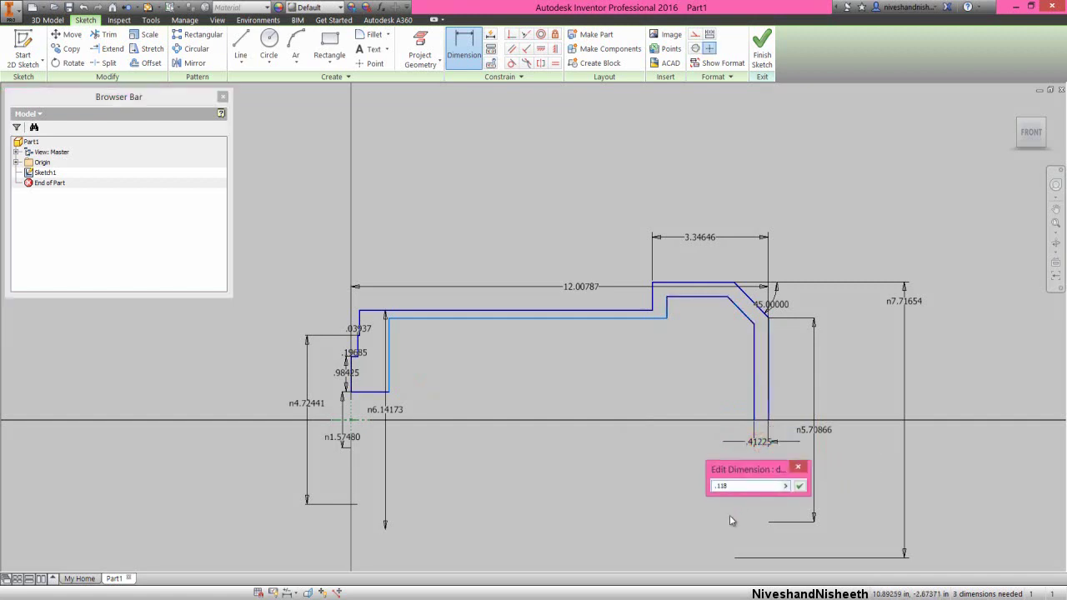
key(Return)
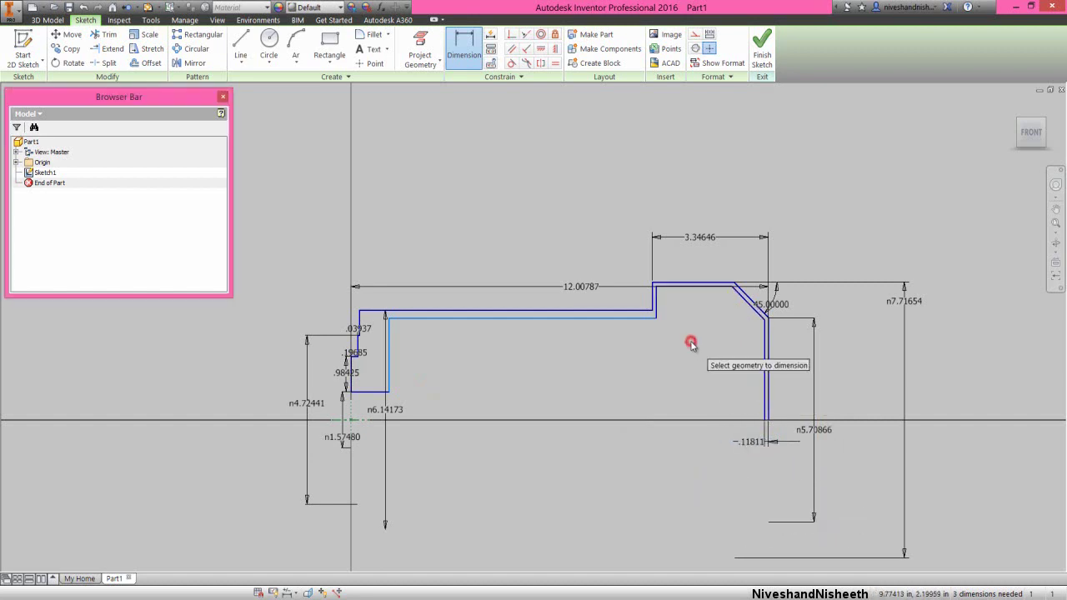
Dimension the short horizontal line at the profile's lower left to 0.59055 in
click(376, 397)
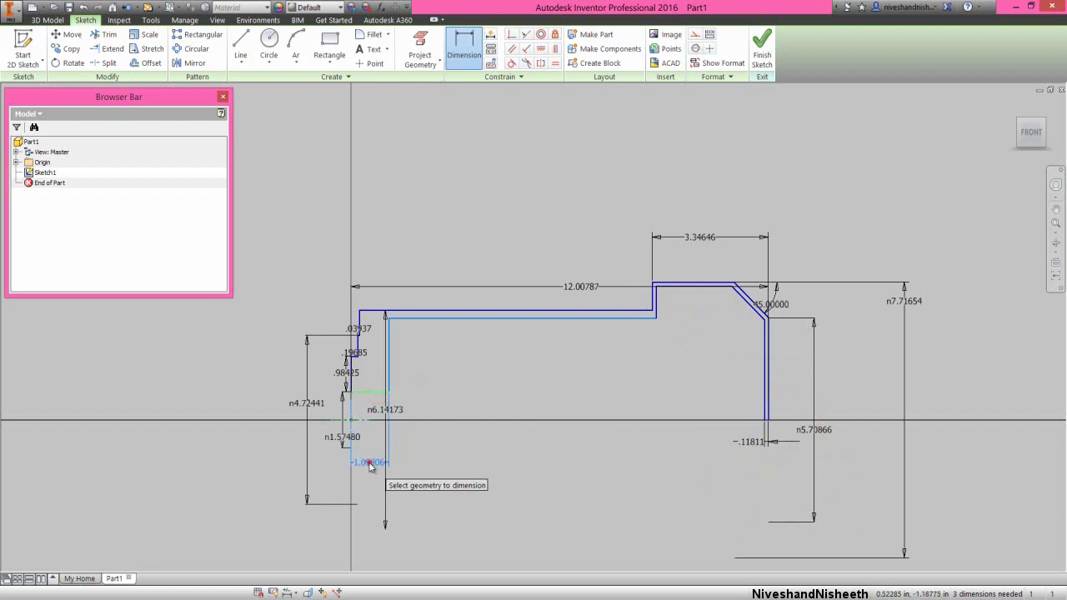
click(369, 460)
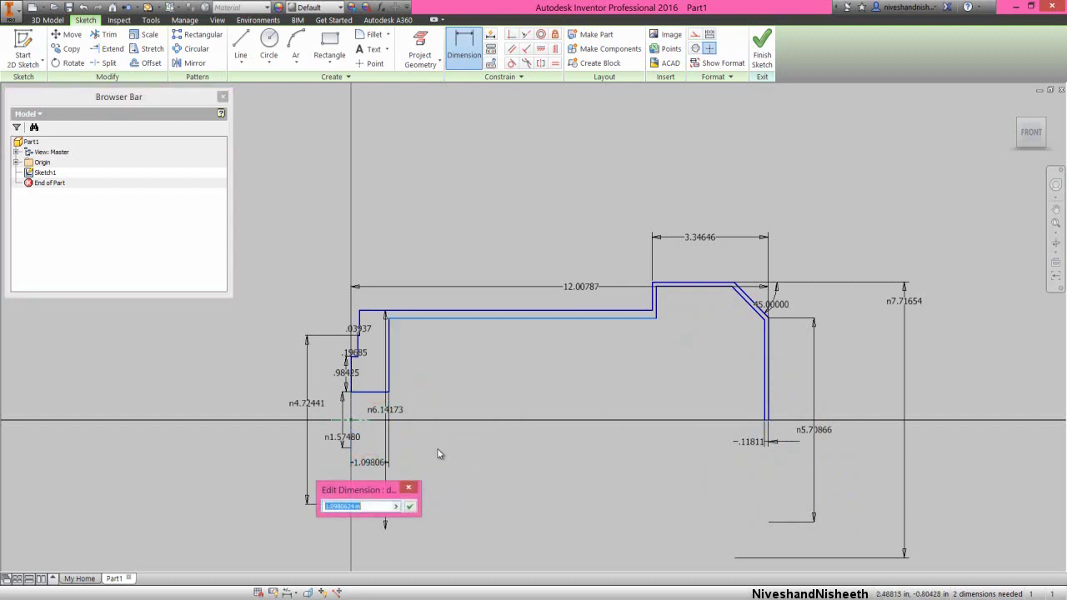
text(.59055)
key(Return)
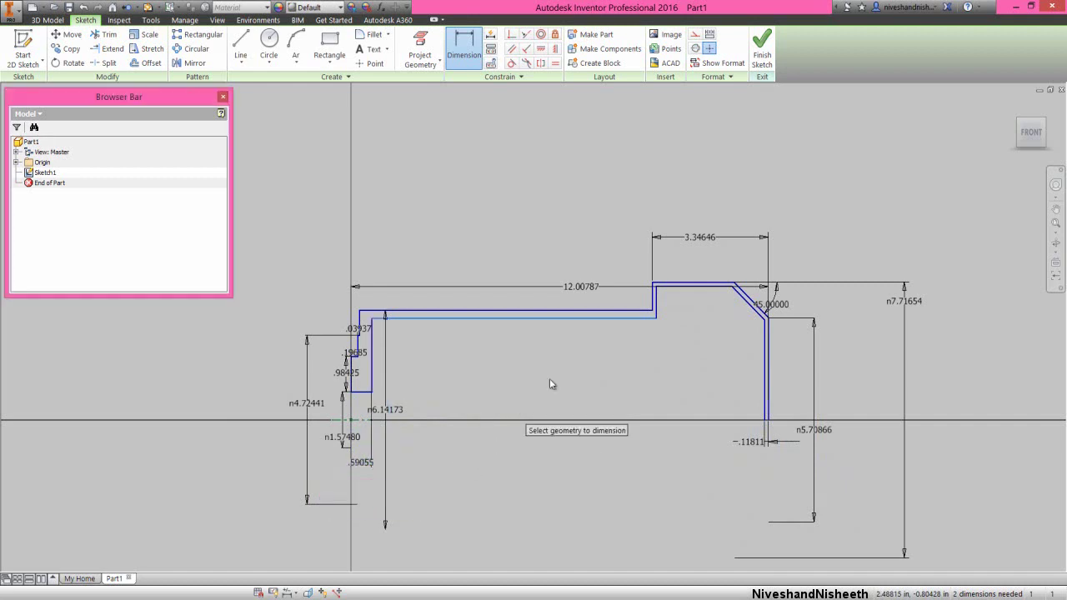
Set a vertical distance of 0.3937 in between the long outer horizontal line and the inner horizontal line below it
click(571, 364)
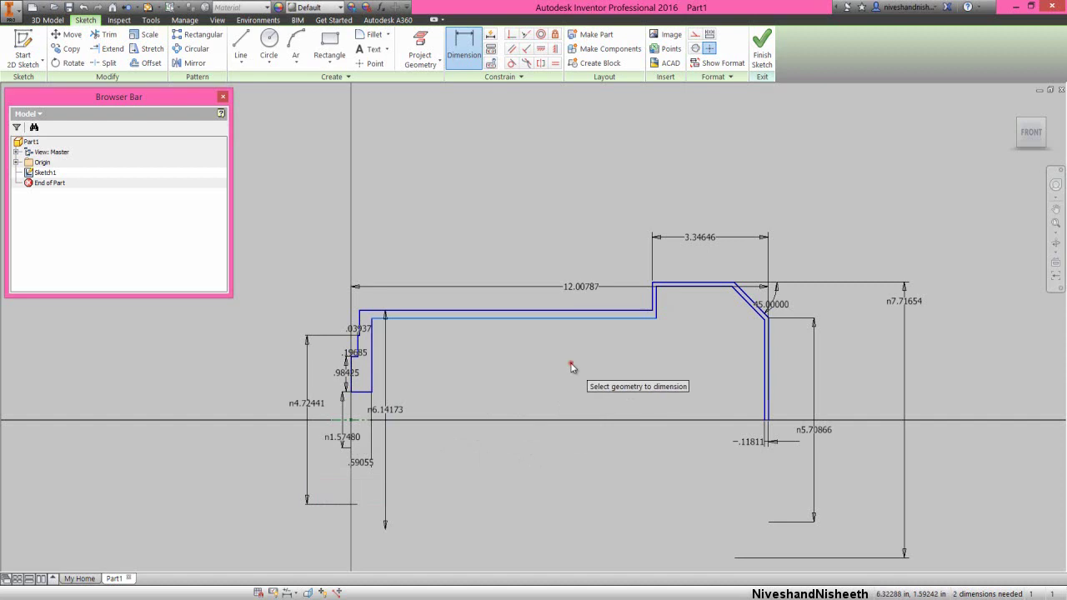
click(439, 311)
click(447, 340)
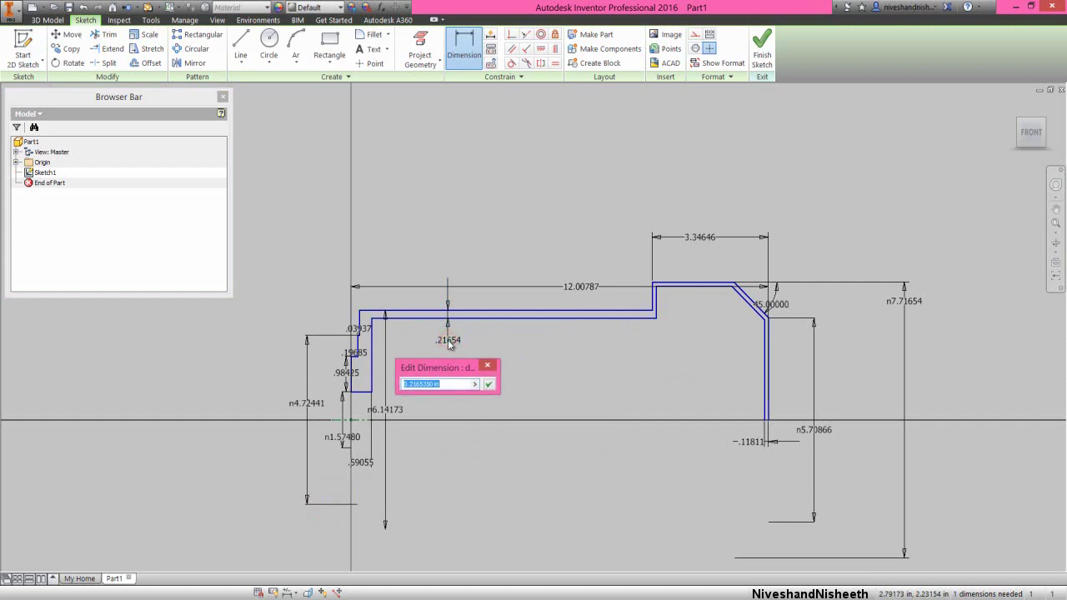
text(.3937)
key(Return)
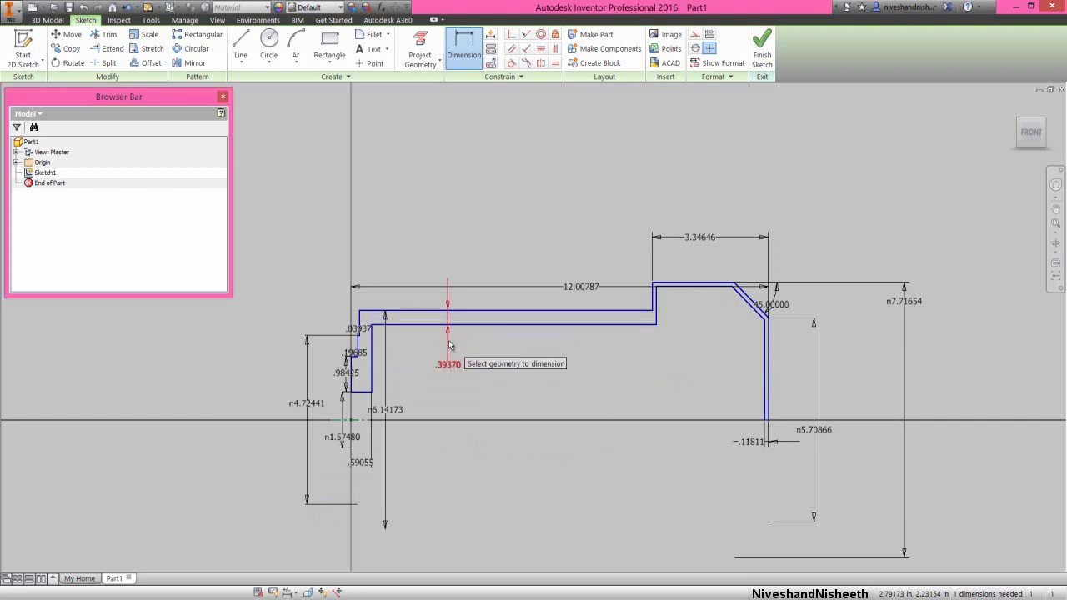
Close the profile with a short line on the centerline joining the lower ends of the two right vertical lines
right_click(599, 359)
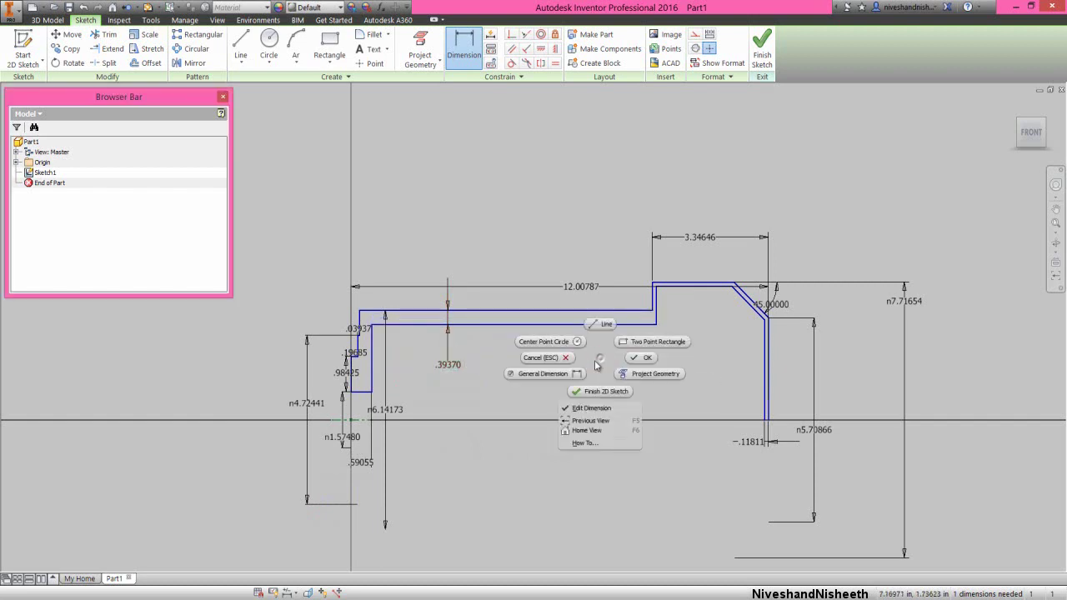
click(606, 327)
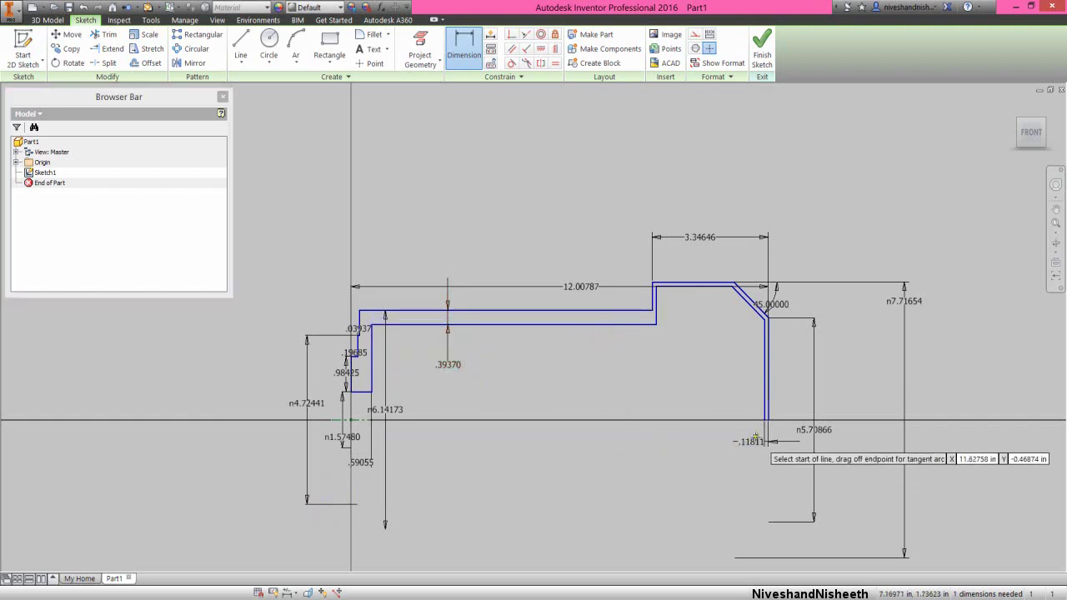
scroll(767, 412, down, 3)
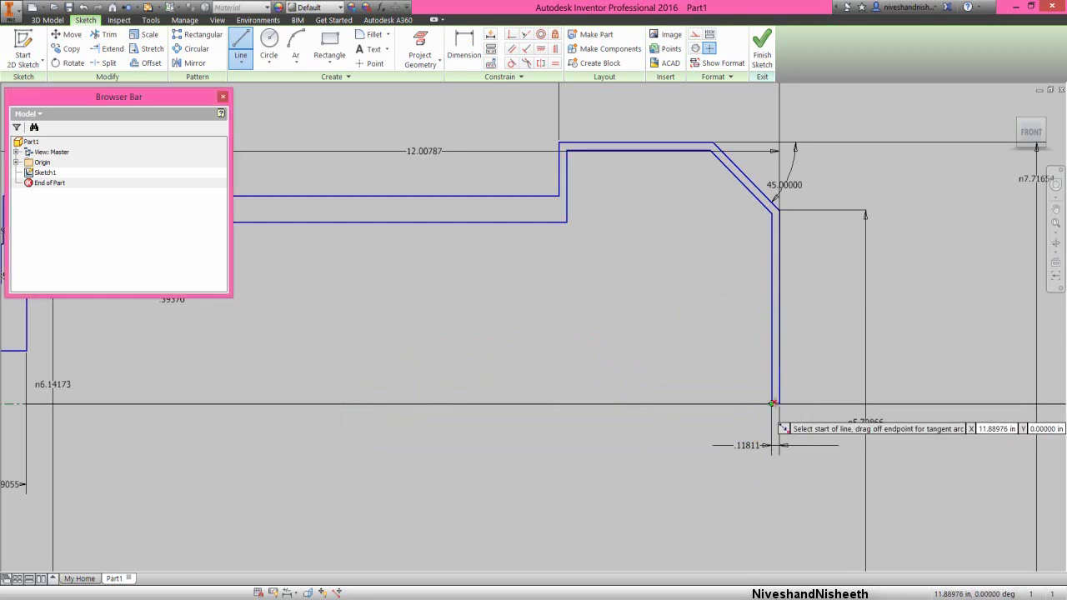
click(777, 405)
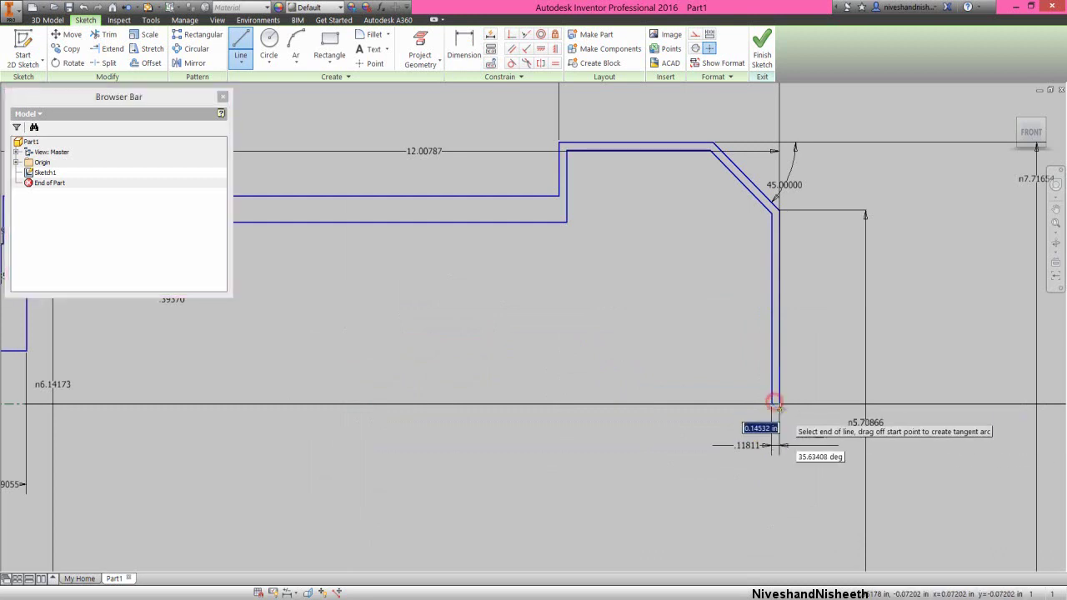
right_click(835, 344)
click(869, 346)
scroll(869, 346, up, 3)
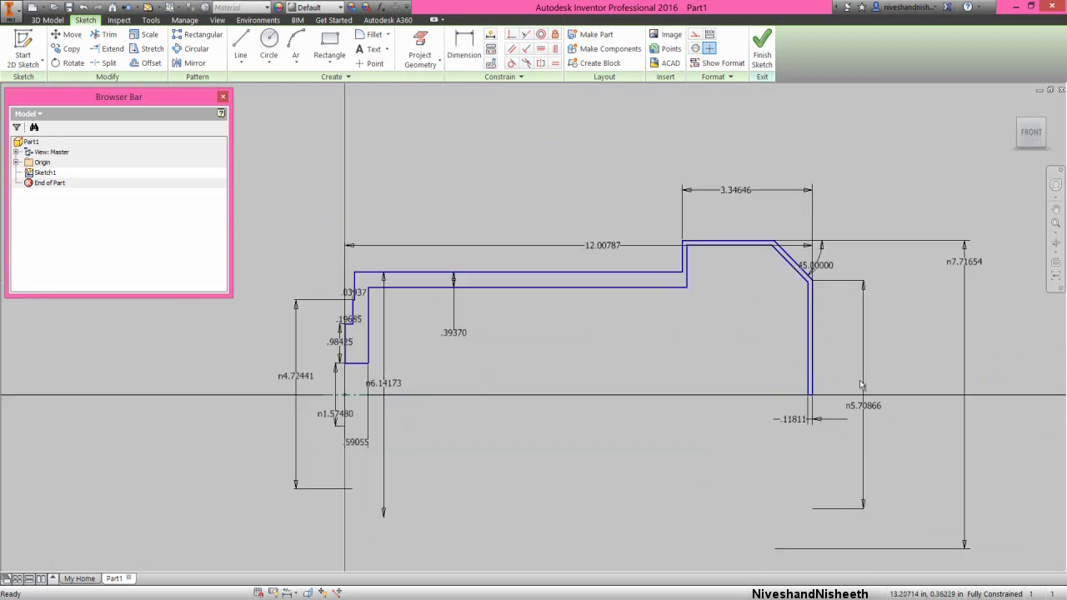
Finish the sketch and revolve the closed profile with full extents around the centerline into a new solid
click(762, 46)
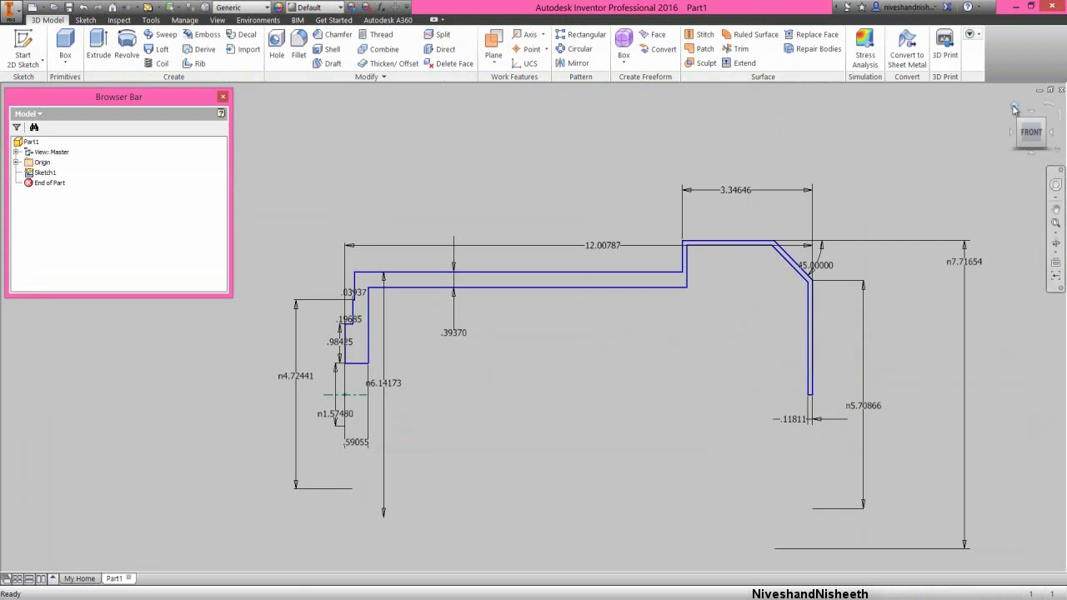
click(1015, 110)
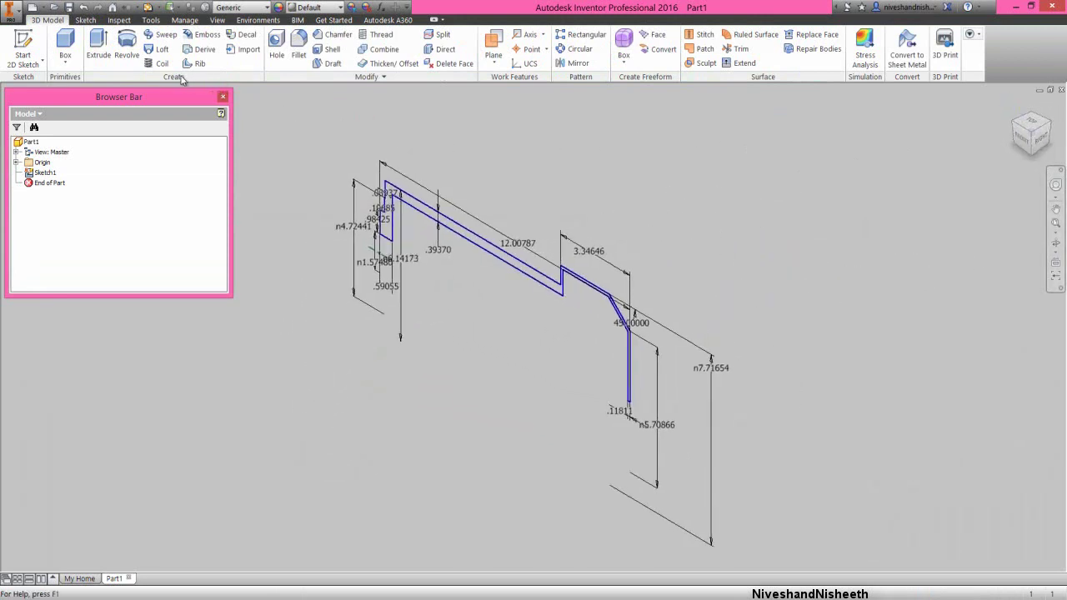
click(126, 52)
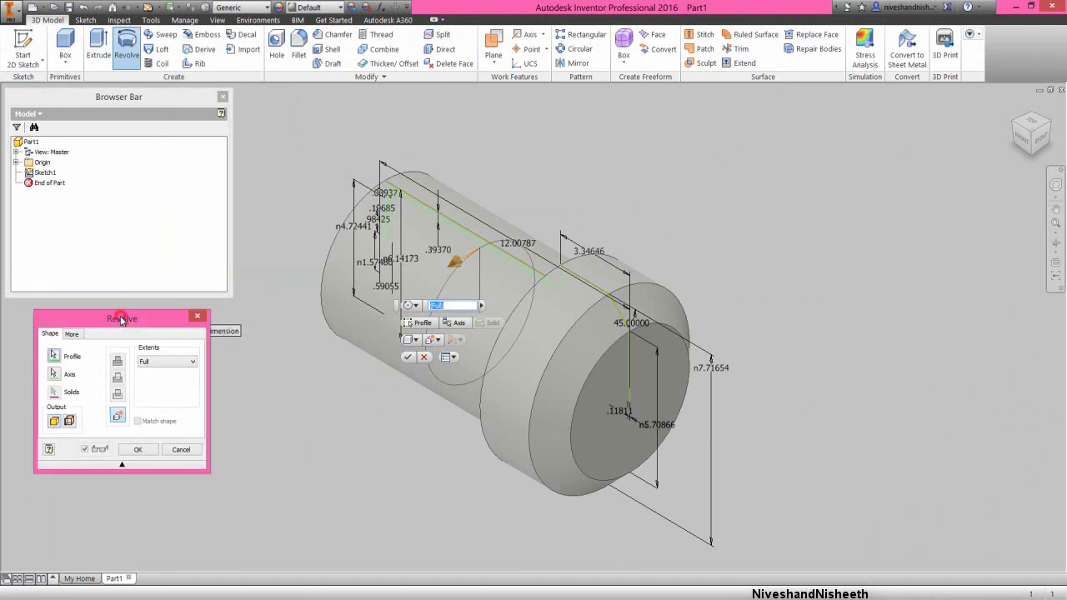
click(138, 449)
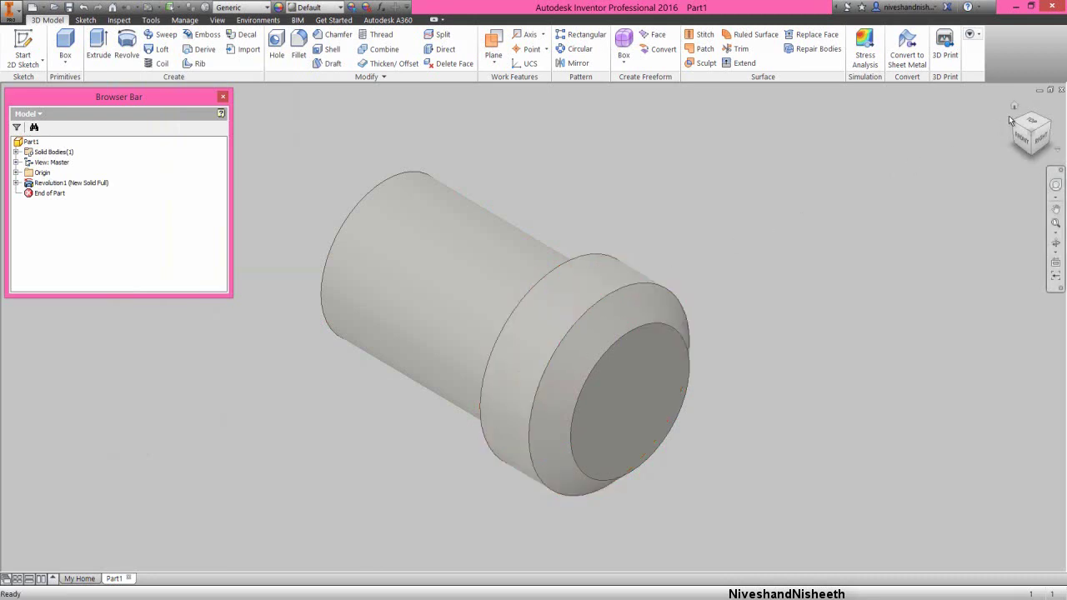
Import the lighting style file Favorite Color.styxml into the Style and Standard Editor
drag(1009, 124, 530, 185)
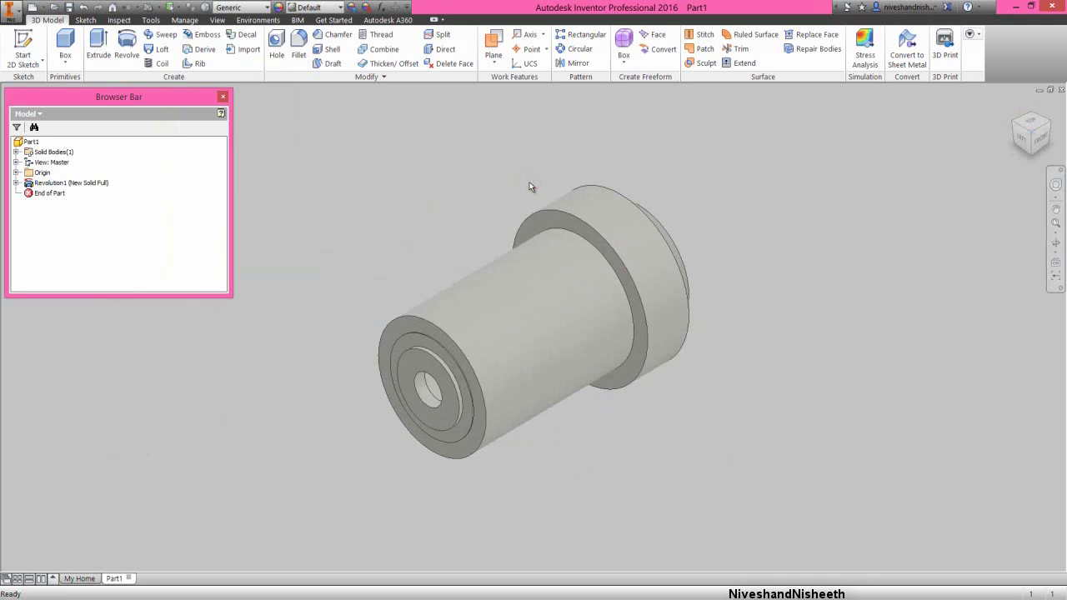
click(508, 197)
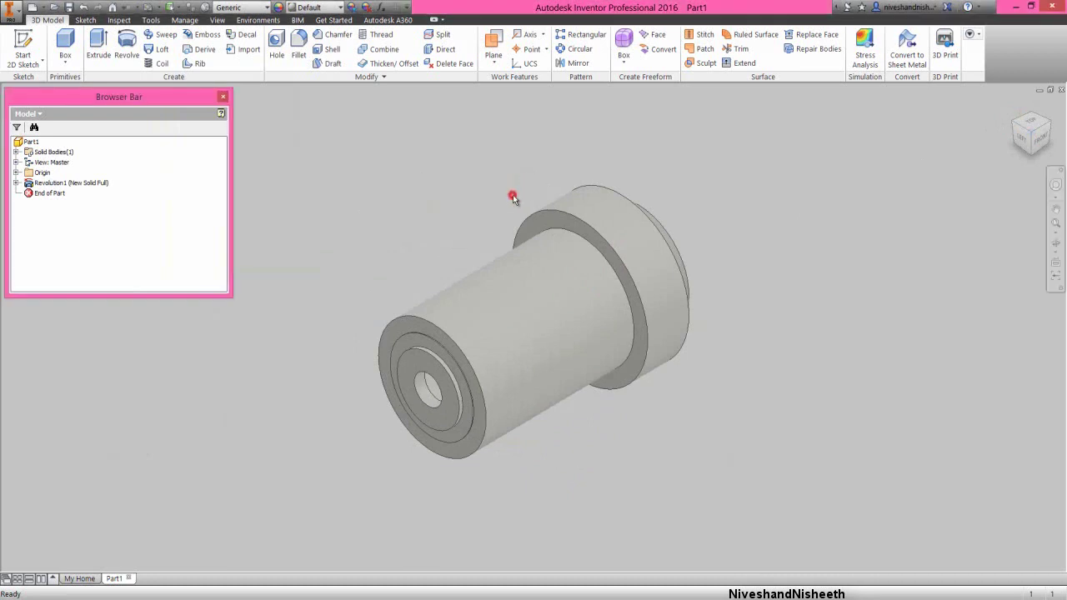
click(1056, 225)
click(351, 142)
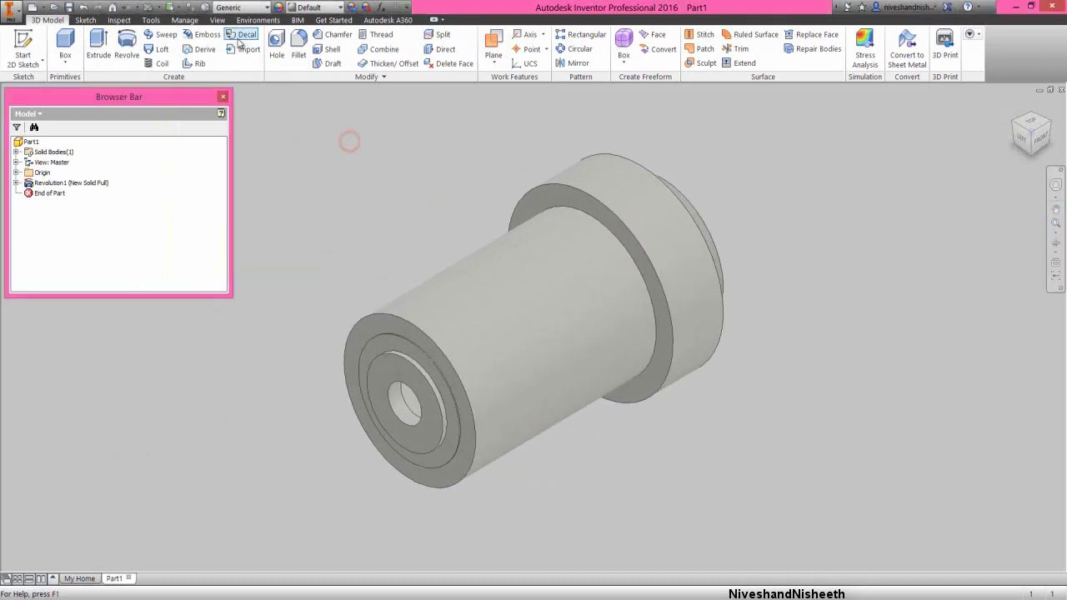
click(218, 19)
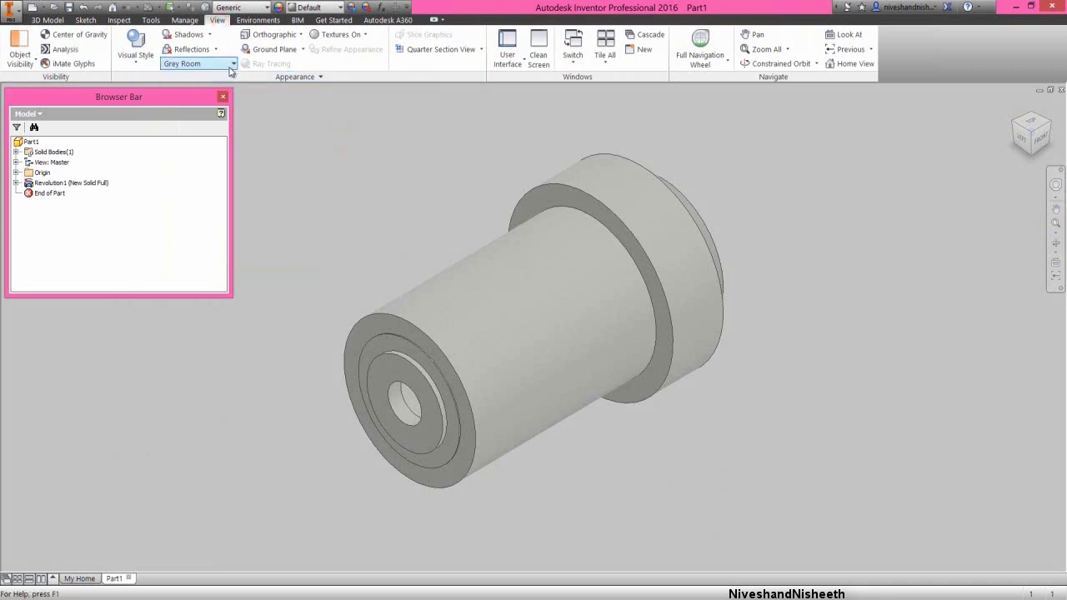
click(231, 66)
click(218, 356)
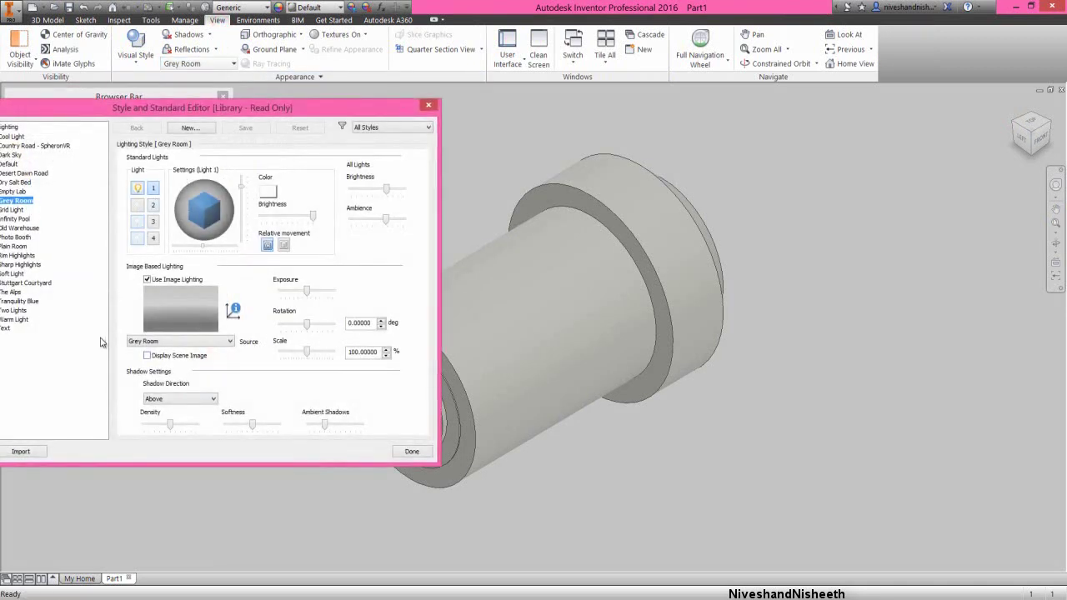
click(24, 452)
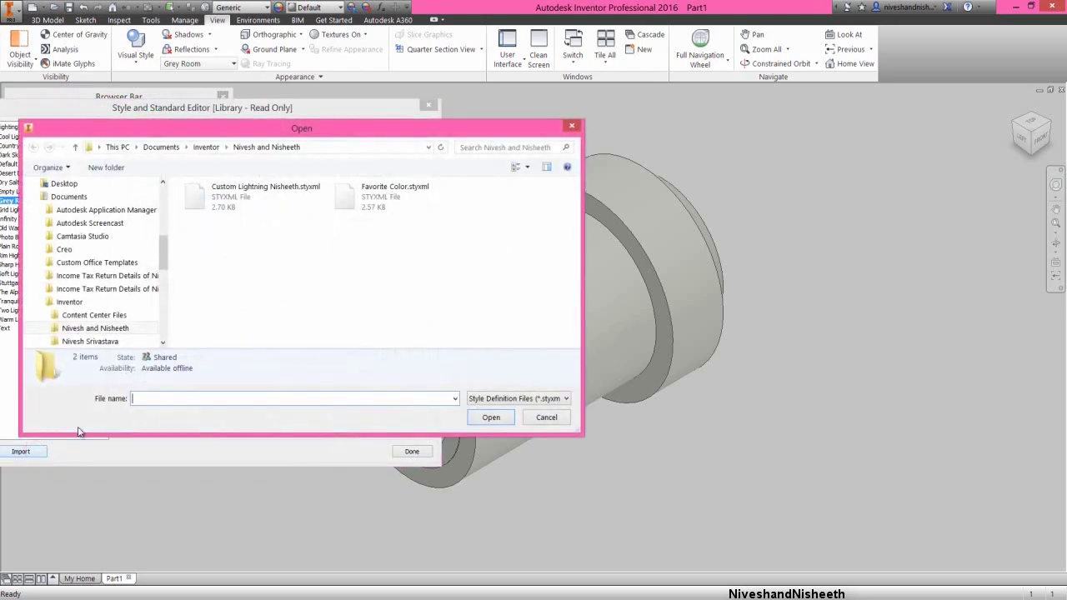
click(348, 203)
double_click(357, 199)
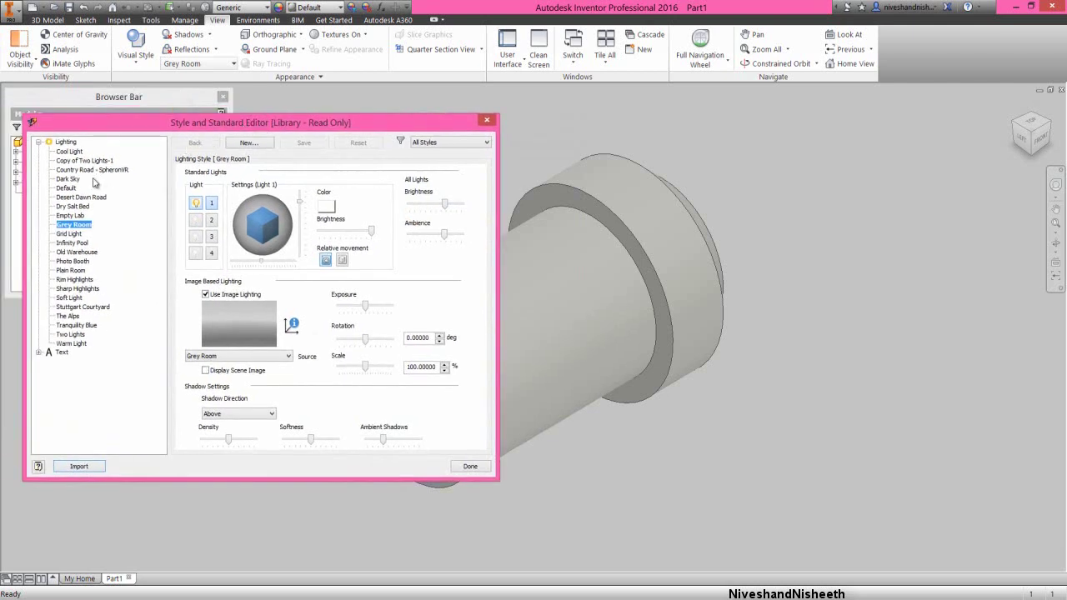
Make Copy of Two Lights-1 the active lighting style and close the style editor
click(88, 161)
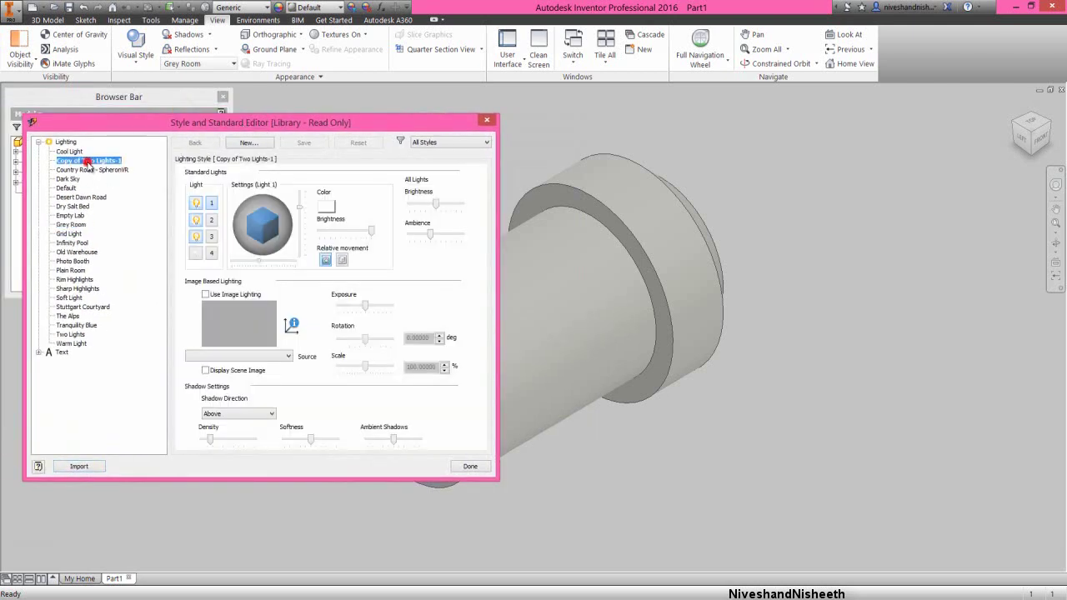
click(469, 467)
click(351, 258)
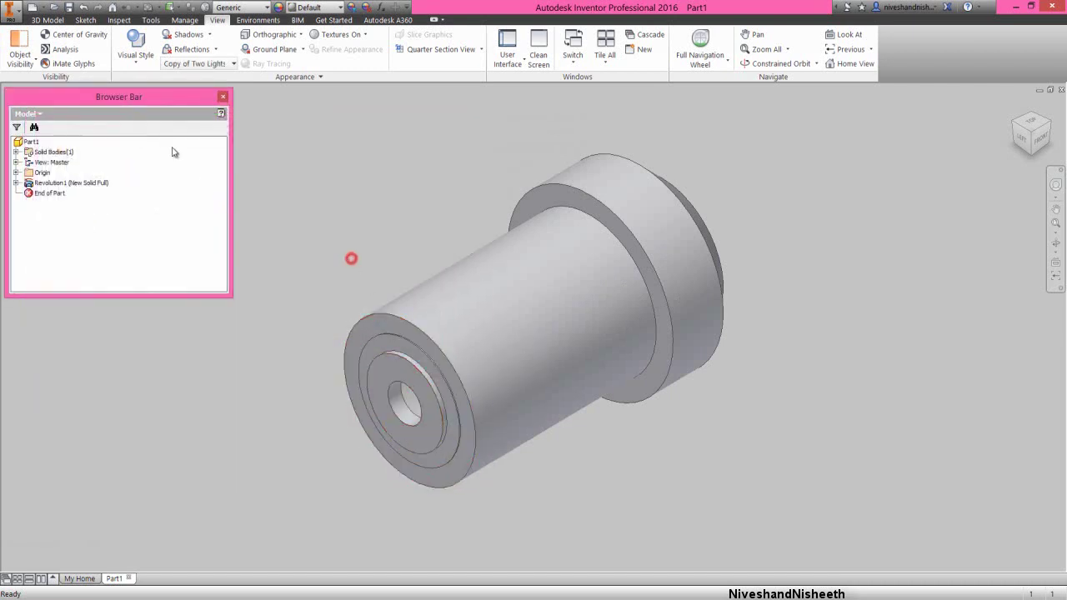
Save the part as AC-Motor in the current workspace folder
click(53, 20)
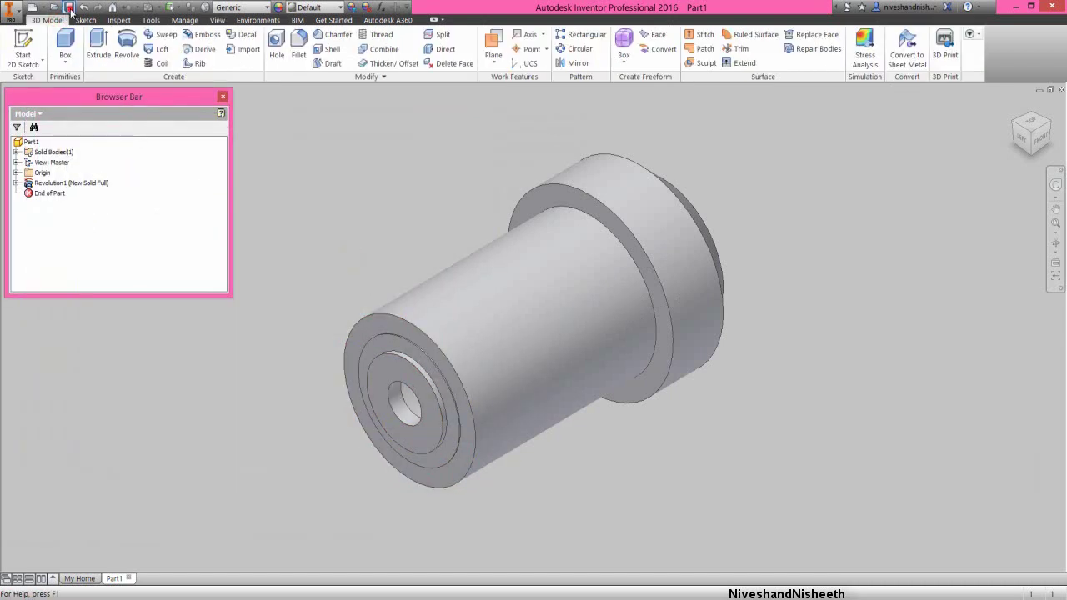
click(69, 7)
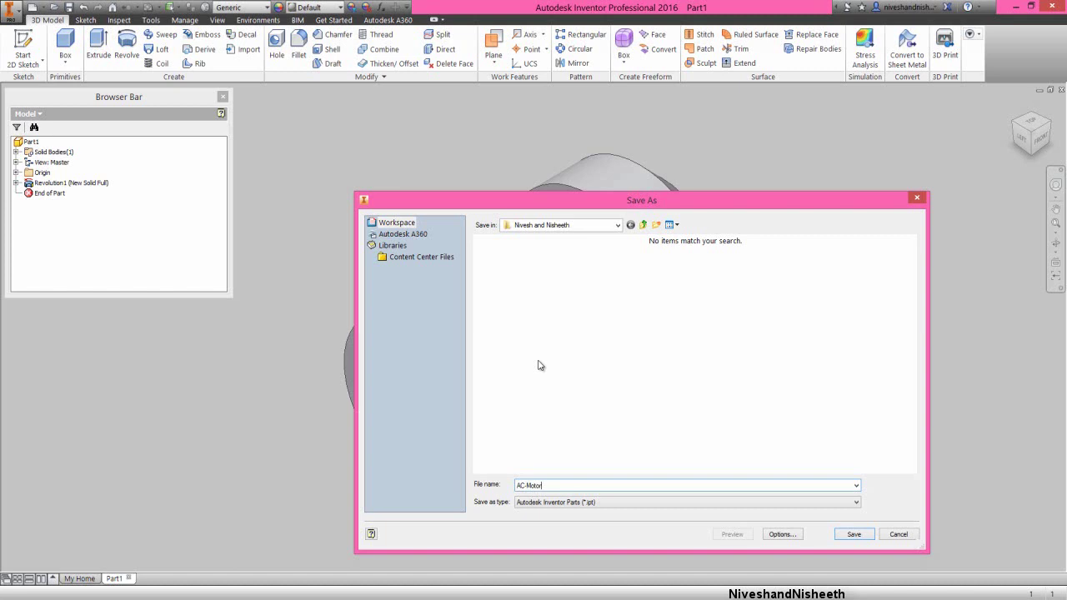
click(854, 534)
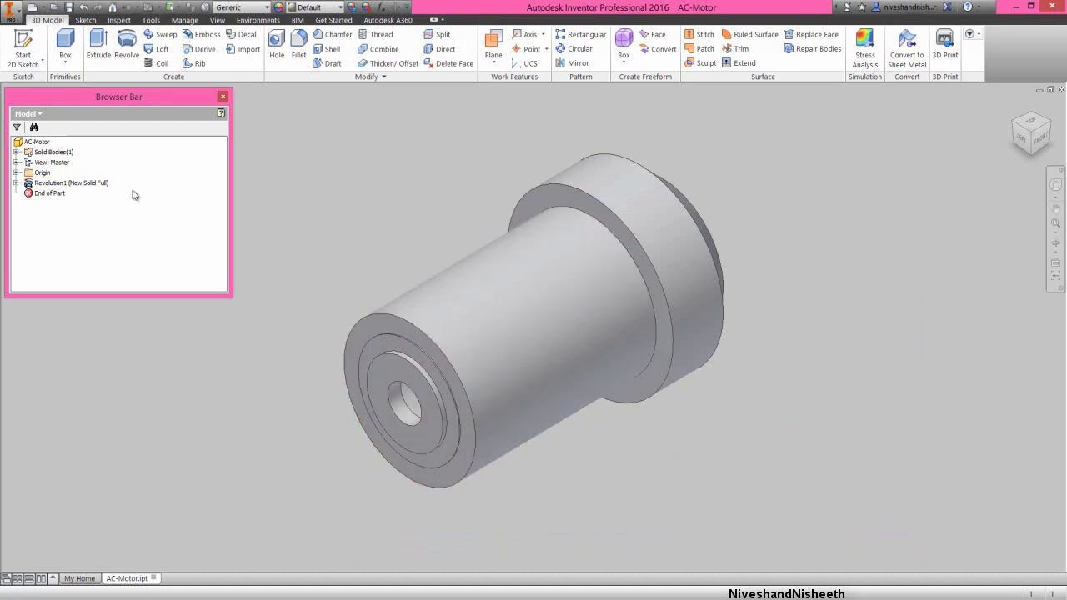
Assign the Brindle appearance from the Favorites library to the whole AC-Motor part
click(35, 142)
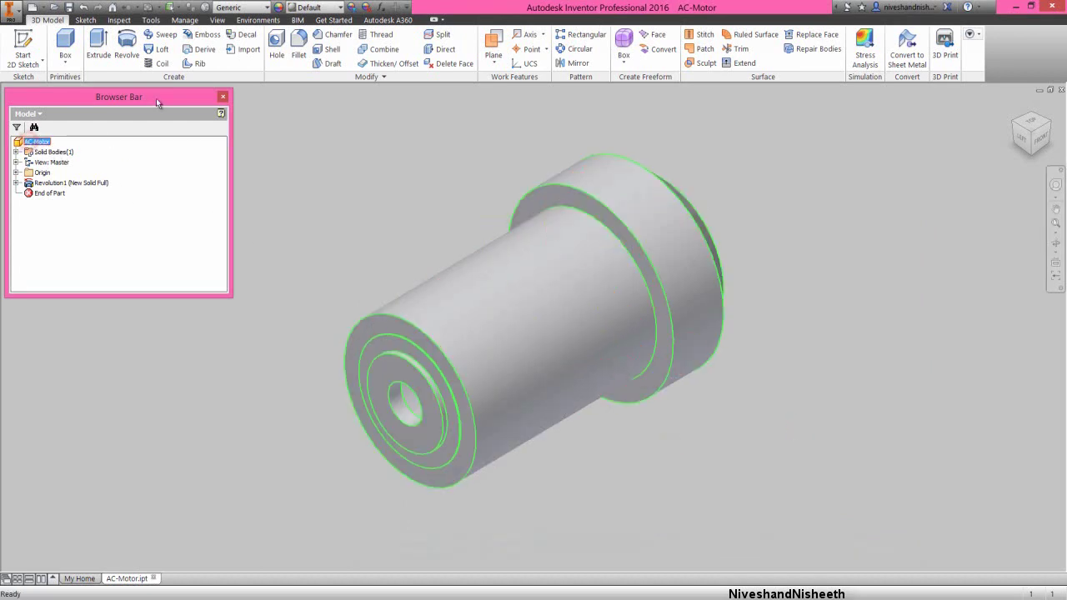
click(279, 7)
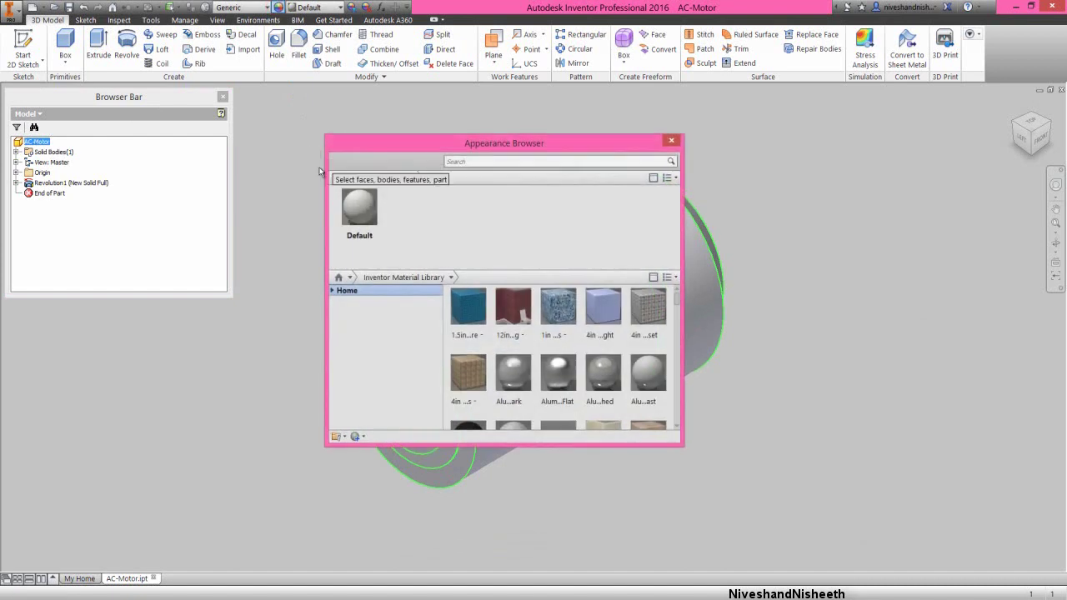
click(333, 291)
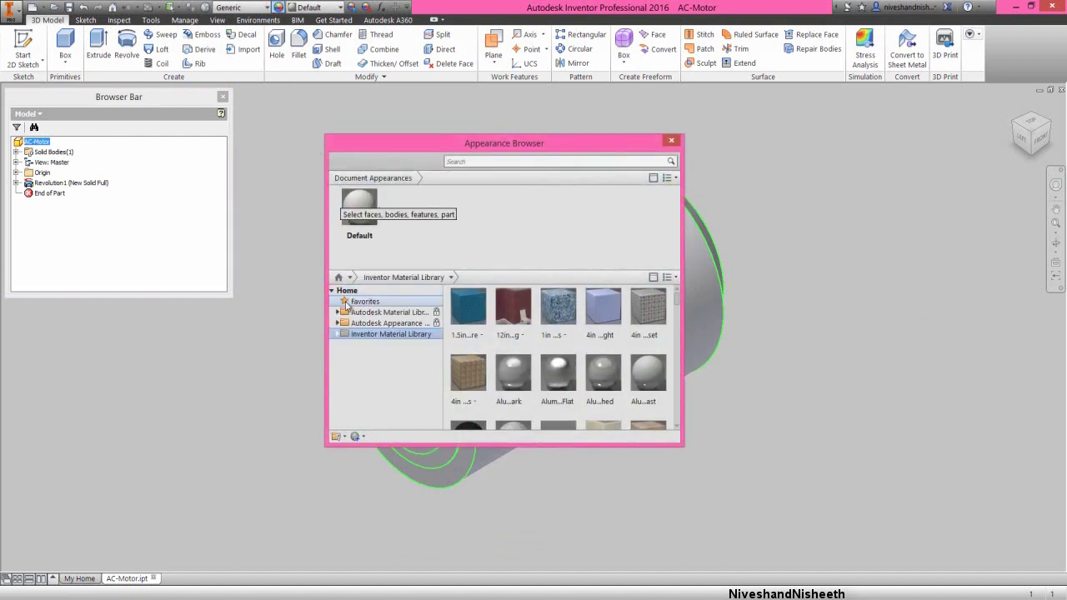
click(359, 301)
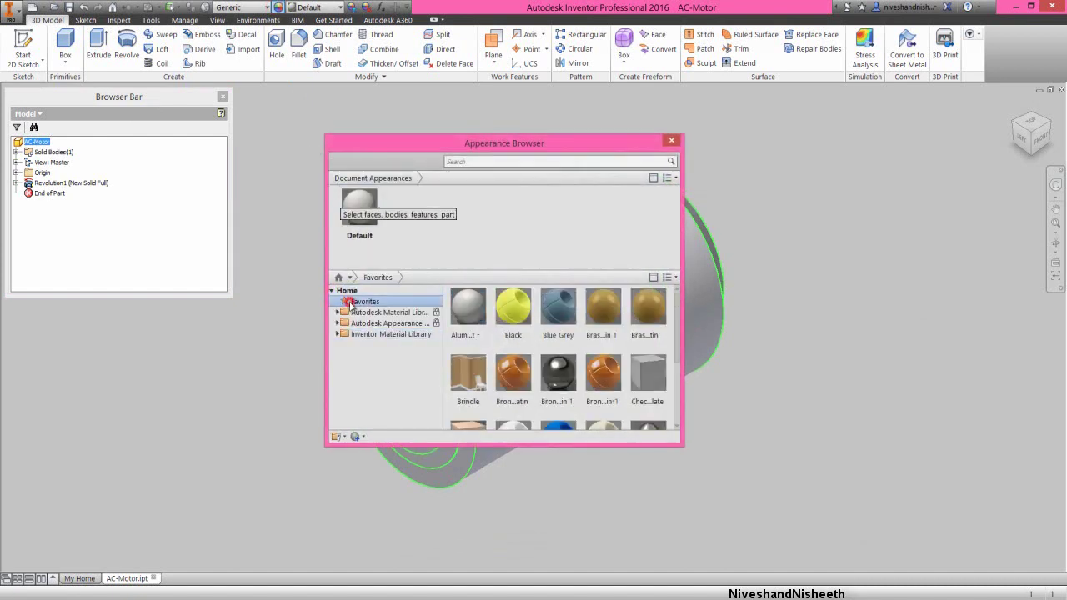
click(468, 410)
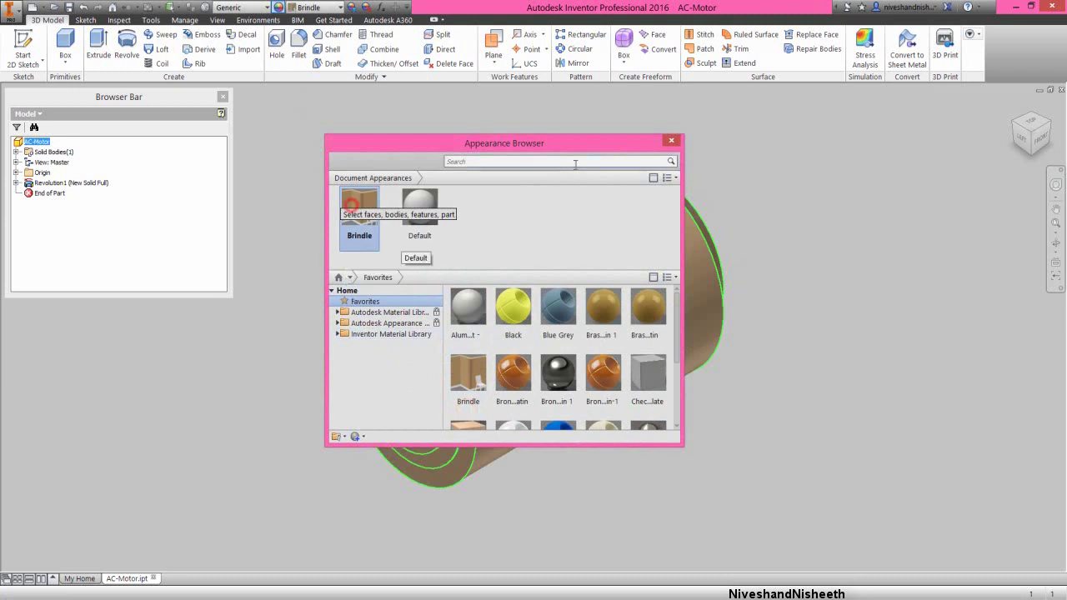
click(672, 140)
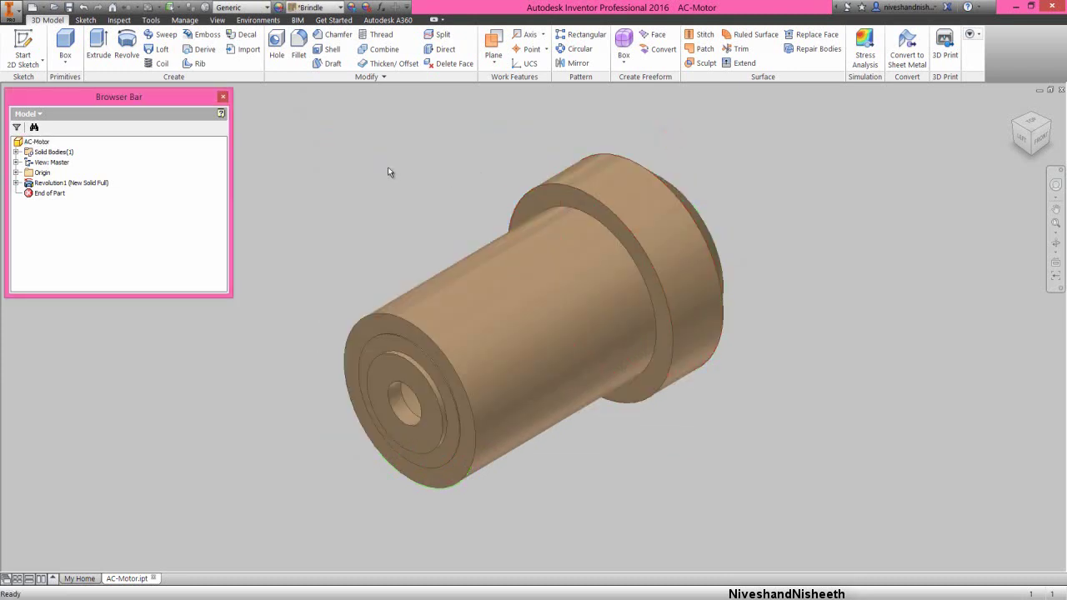
Raise the all-lights brightness of the Copy of Two Lights-1 lighting style to 65 and save the edits
click(217, 20)
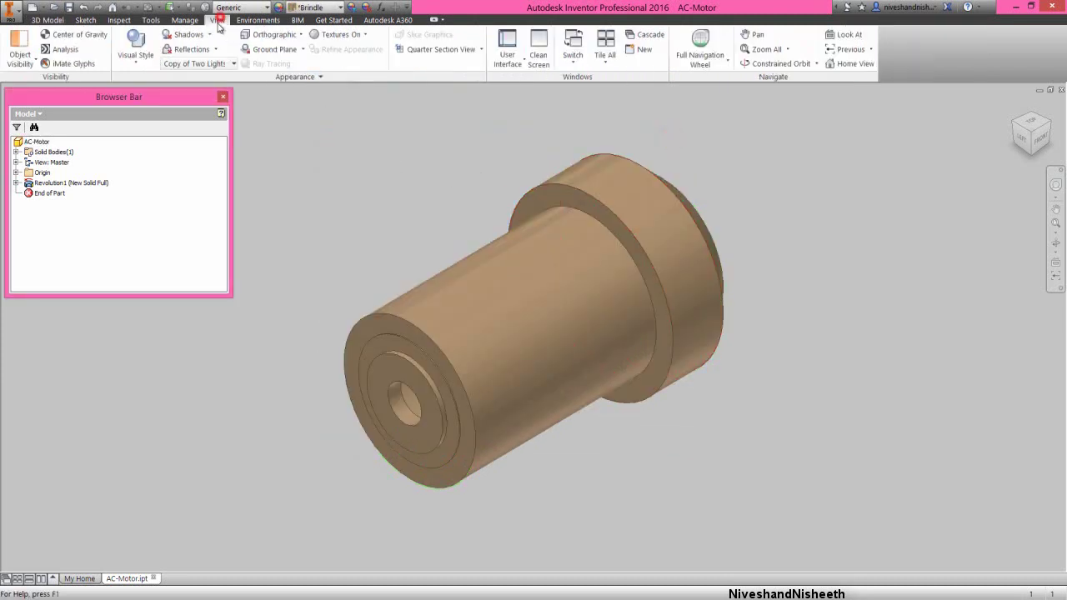
click(204, 63)
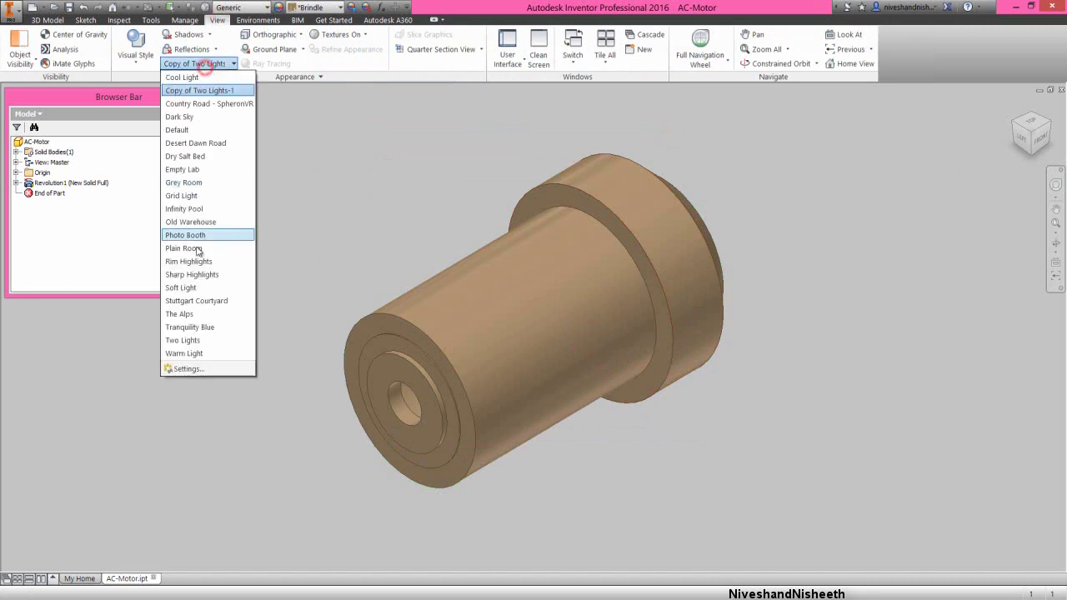
click(222, 369)
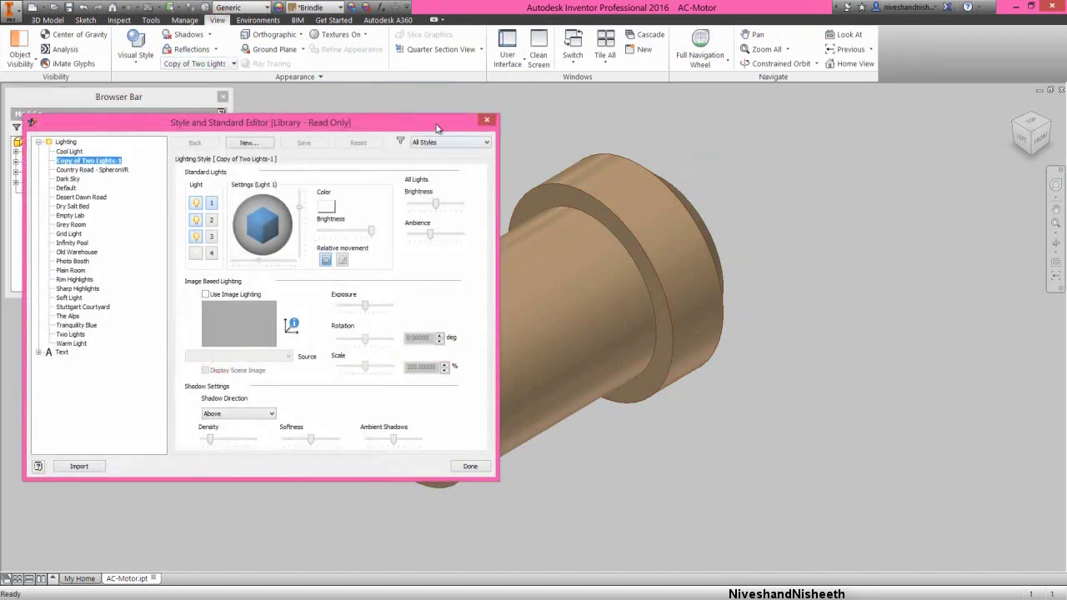
drag(437, 127, 305, 142)
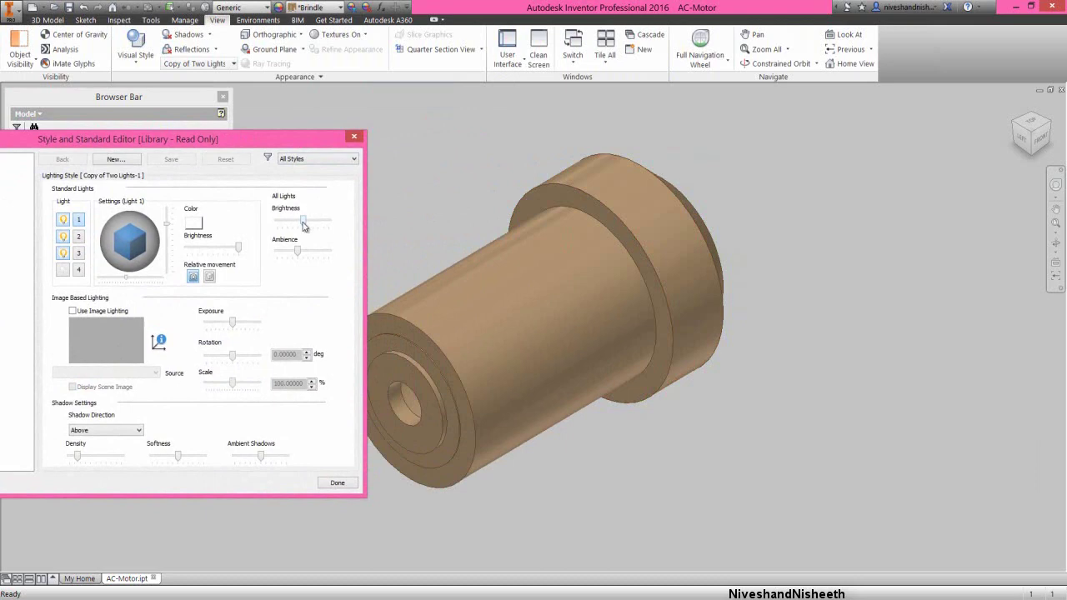
click(304, 222)
drag(303, 225, 310, 226)
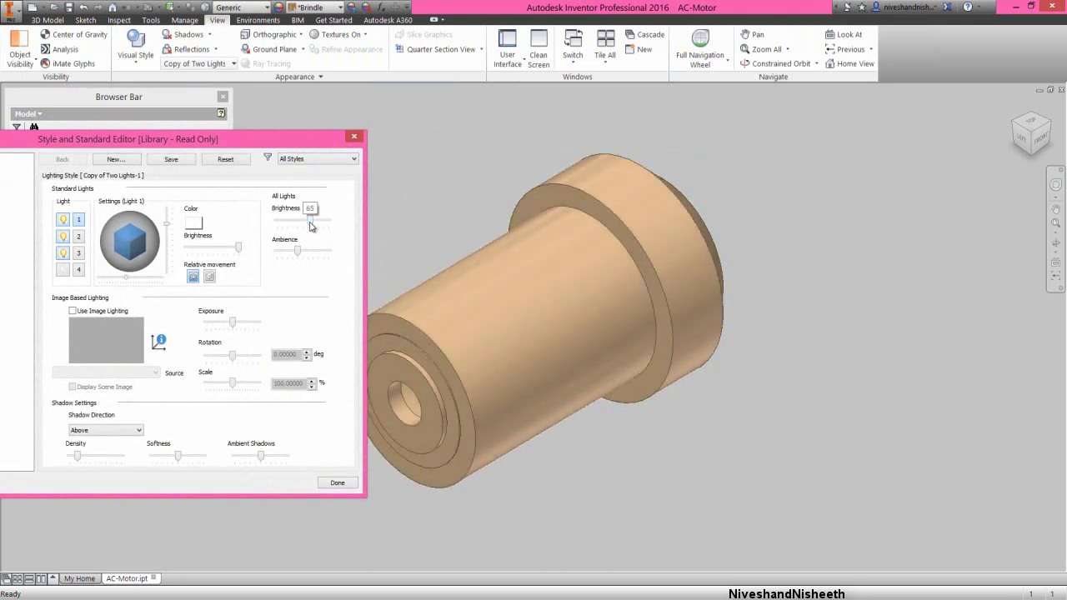
click(334, 482)
click(99, 348)
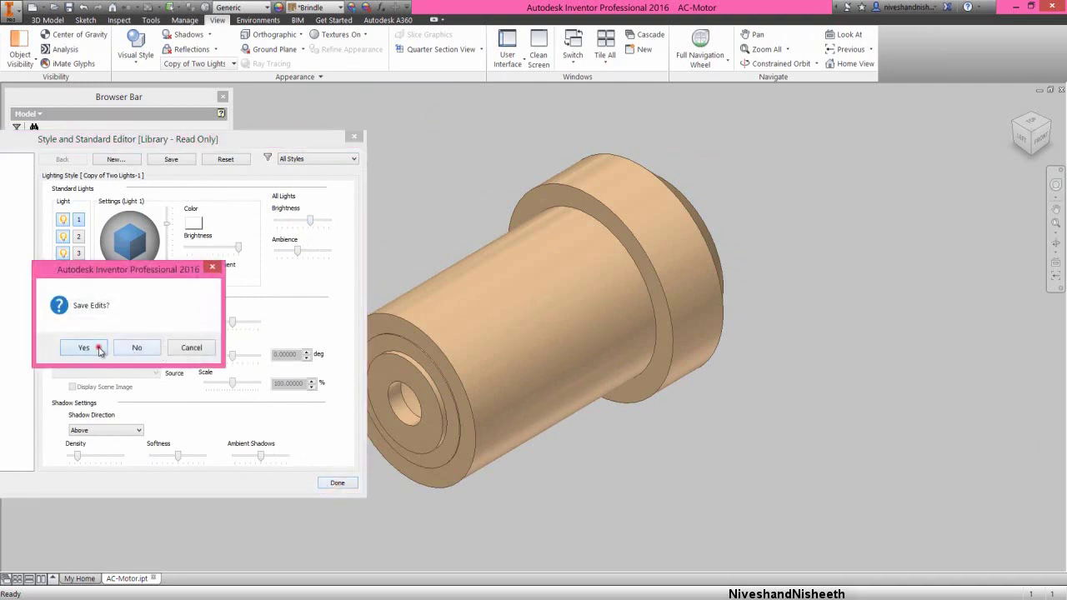
Create a work plane offset -1.73228 in from the ring face around the bore at the housing's narrow end
click(48, 19)
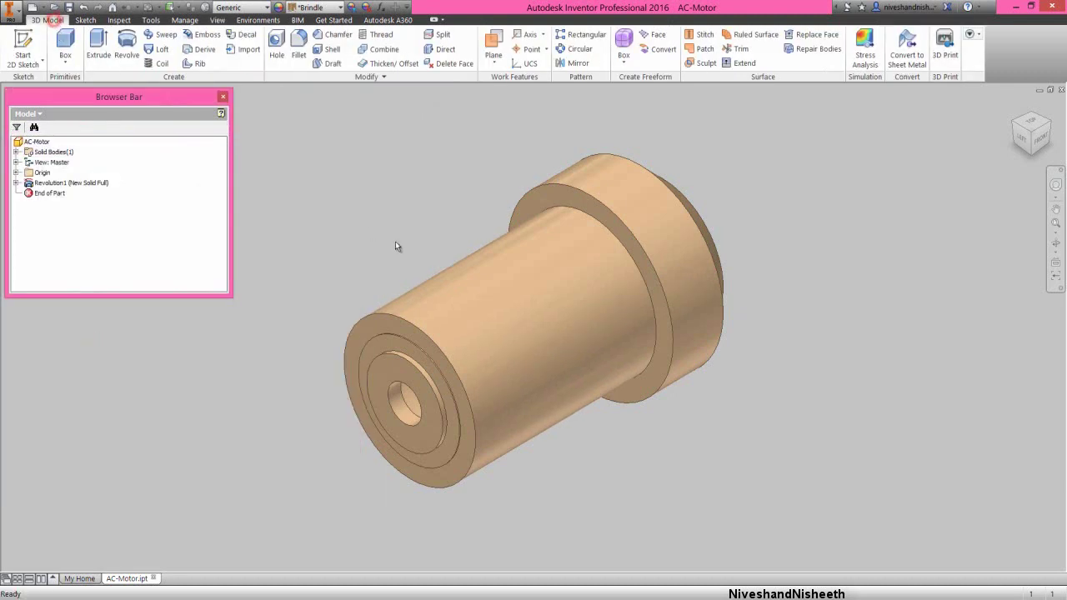
click(406, 243)
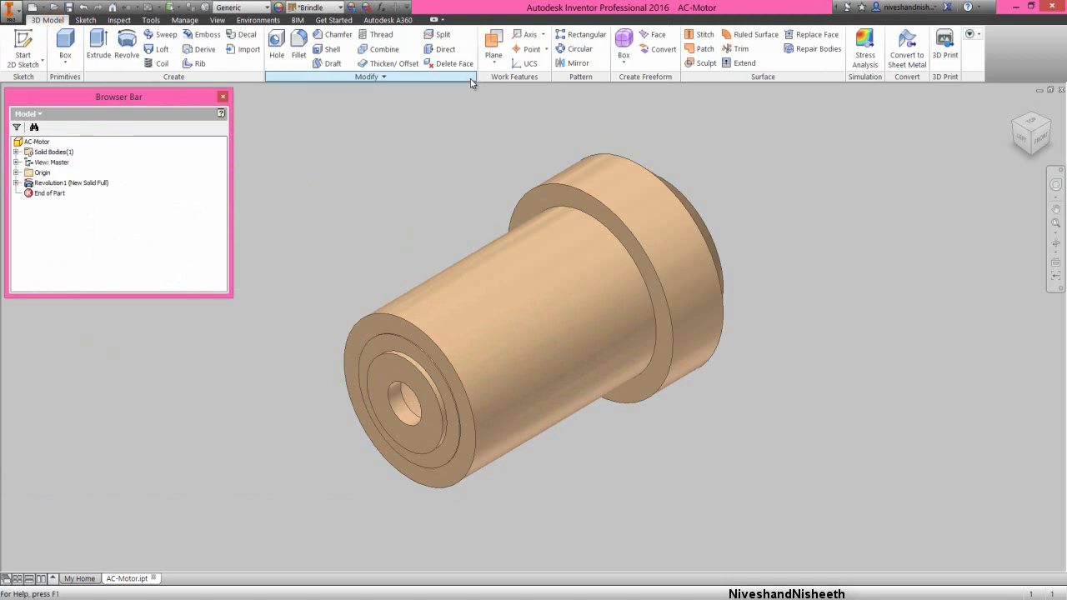
click(493, 60)
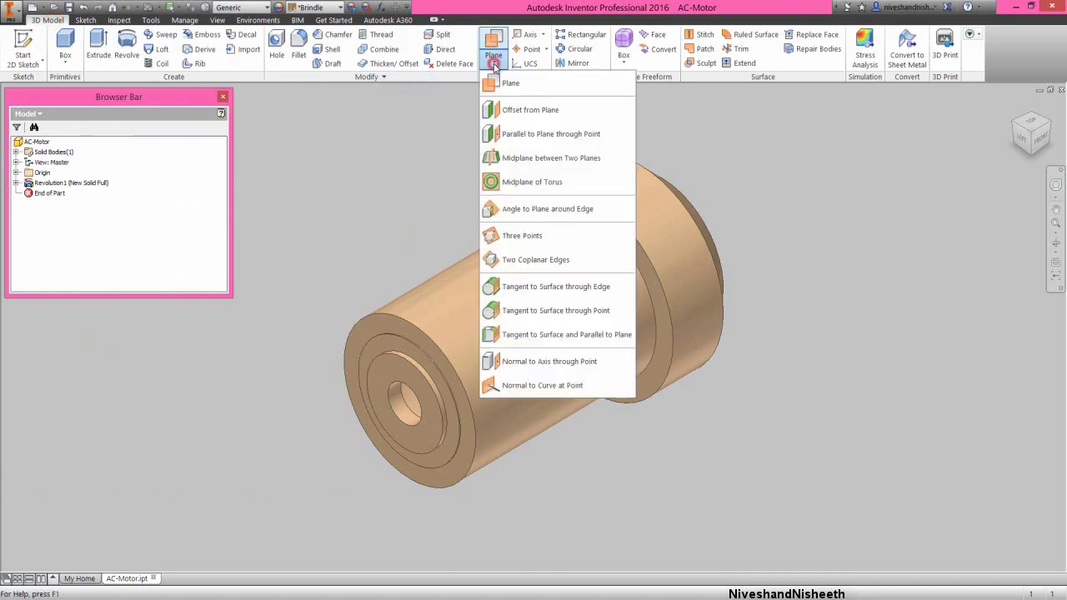
click(560, 111)
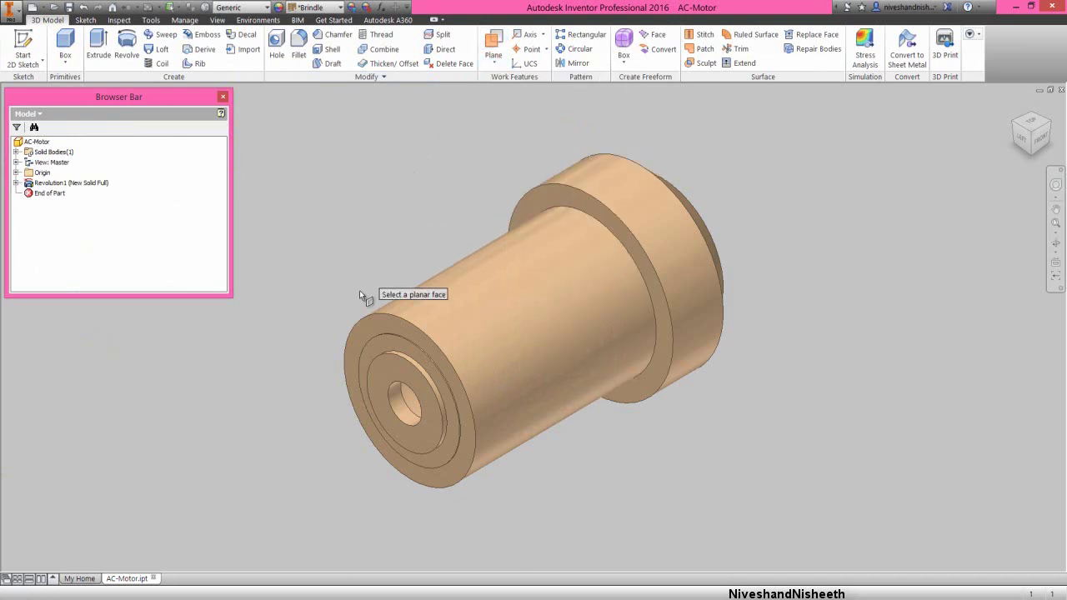
click(386, 376)
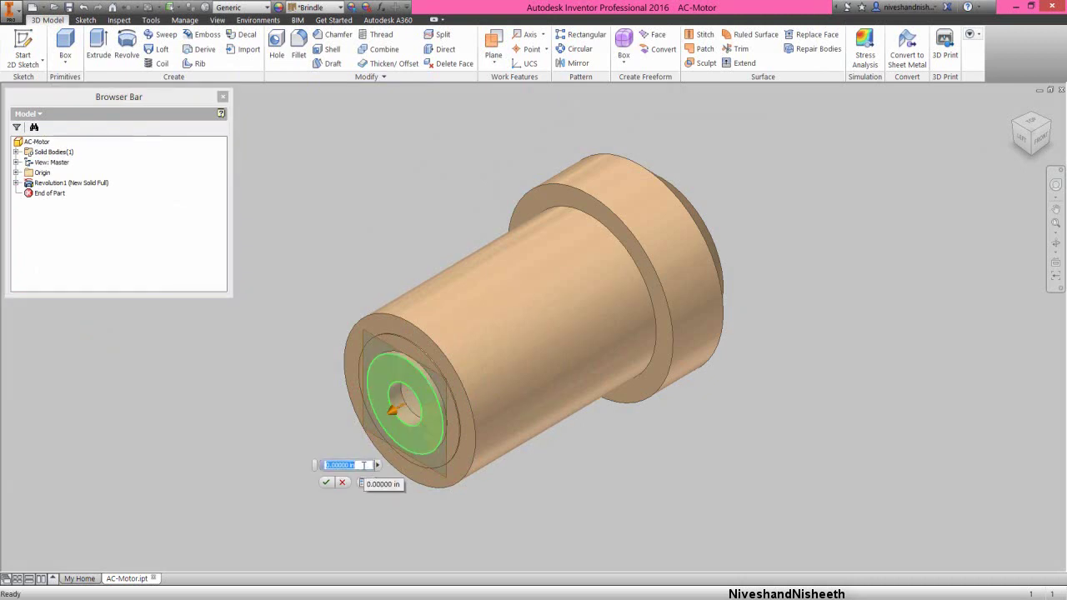
text(-1.7)
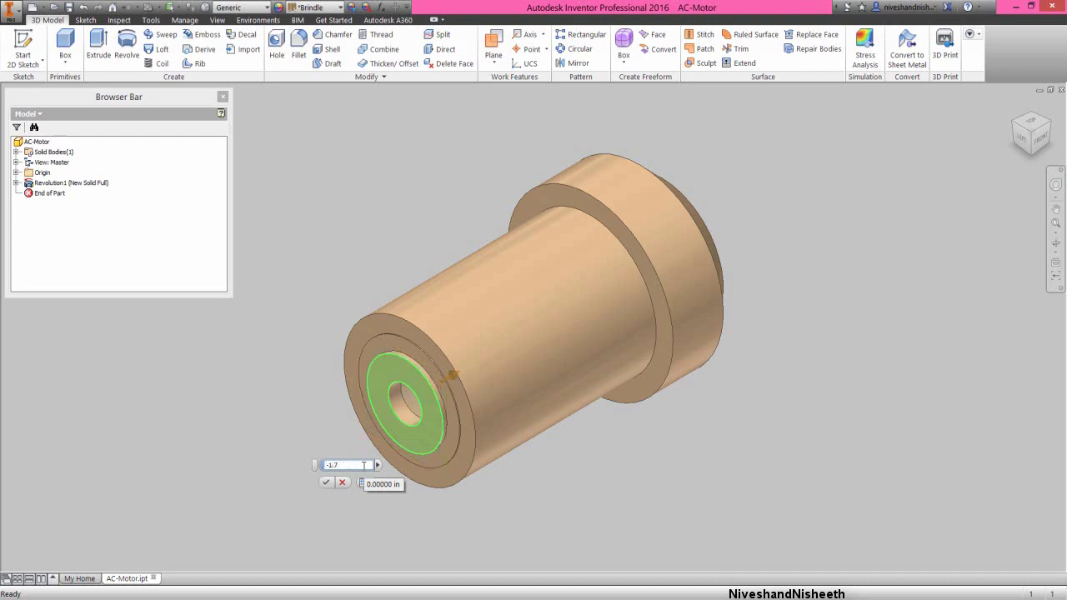
text(3228)
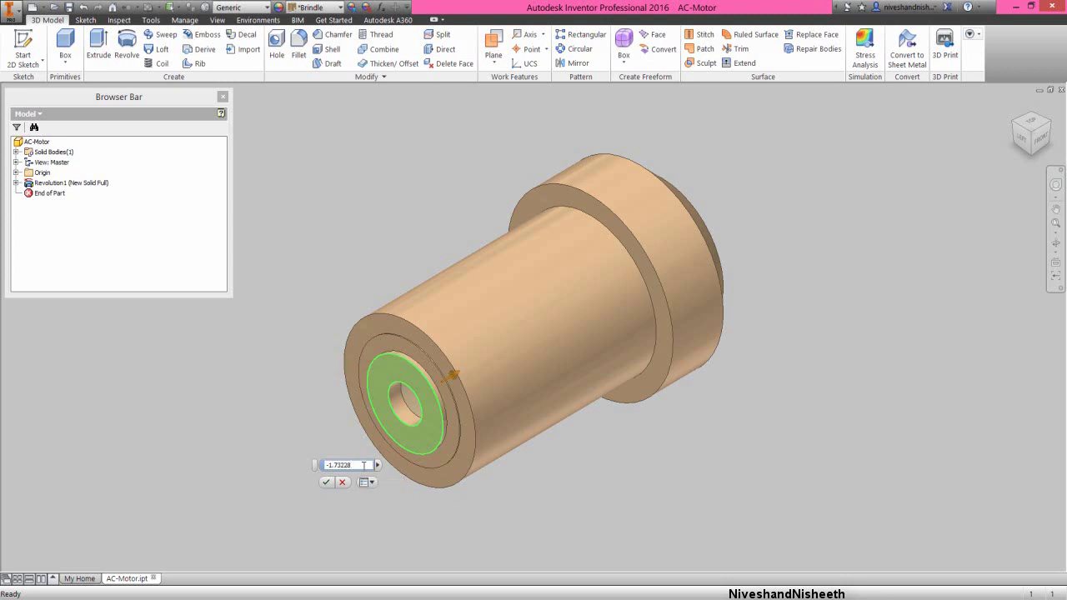
click(323, 482)
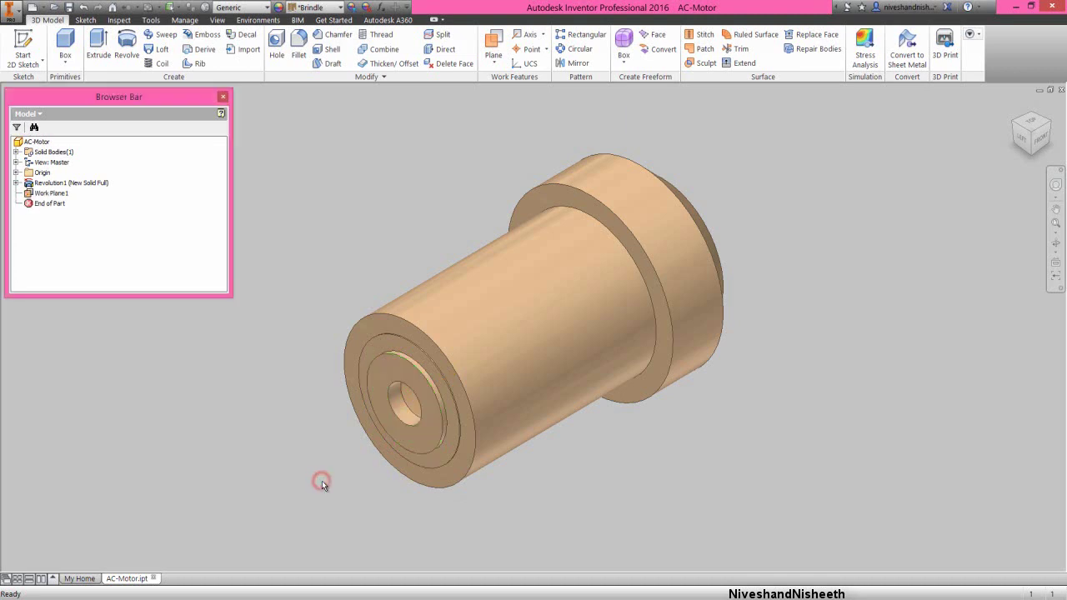
Turn on Auto-Resize for the new offset work plane
click(50, 192)
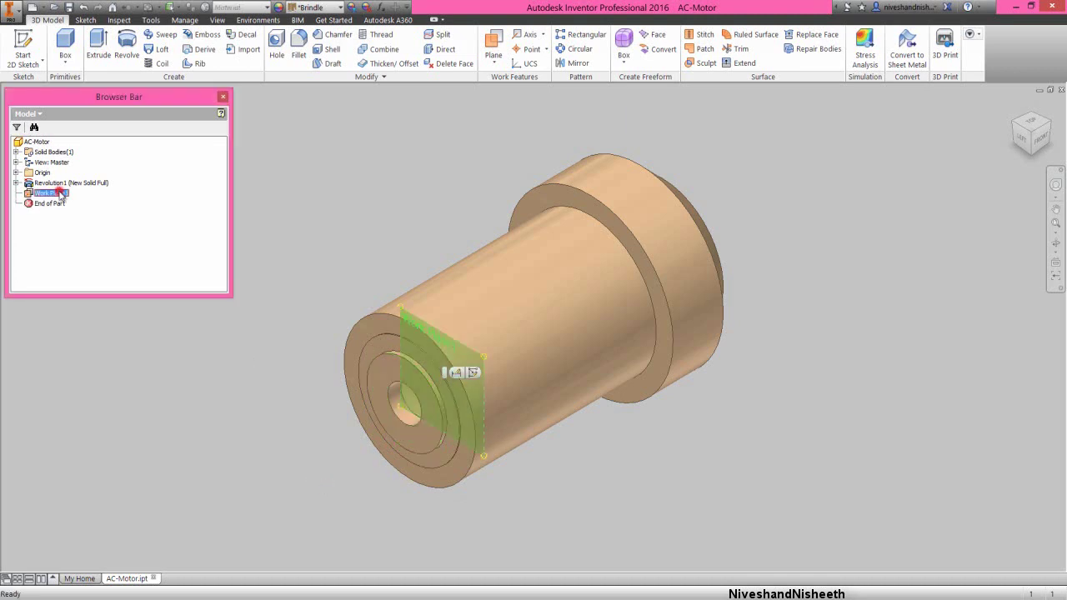
right_click(50, 193)
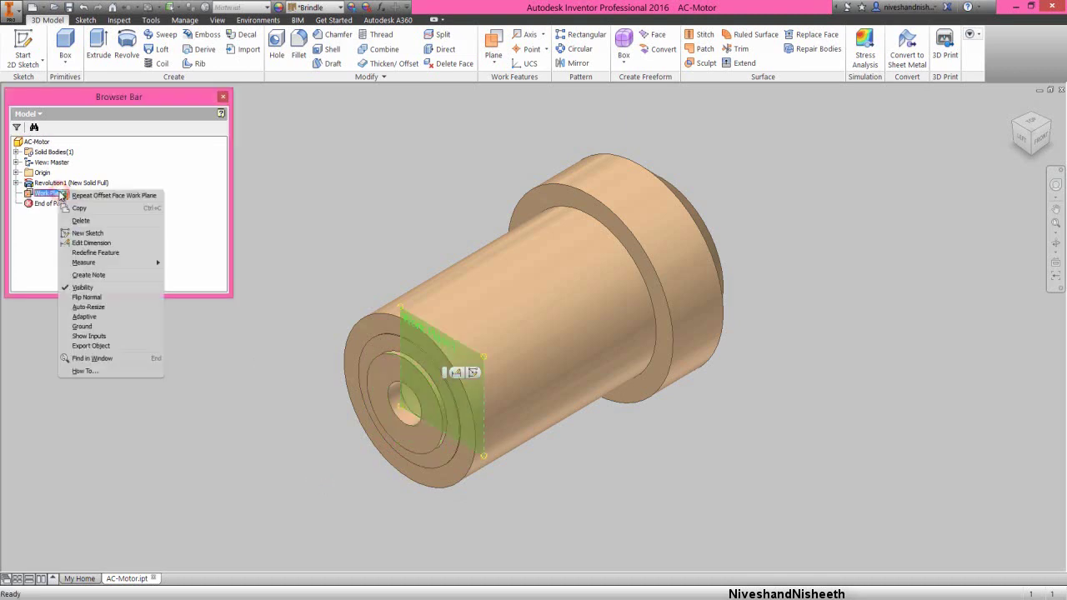
click(86, 308)
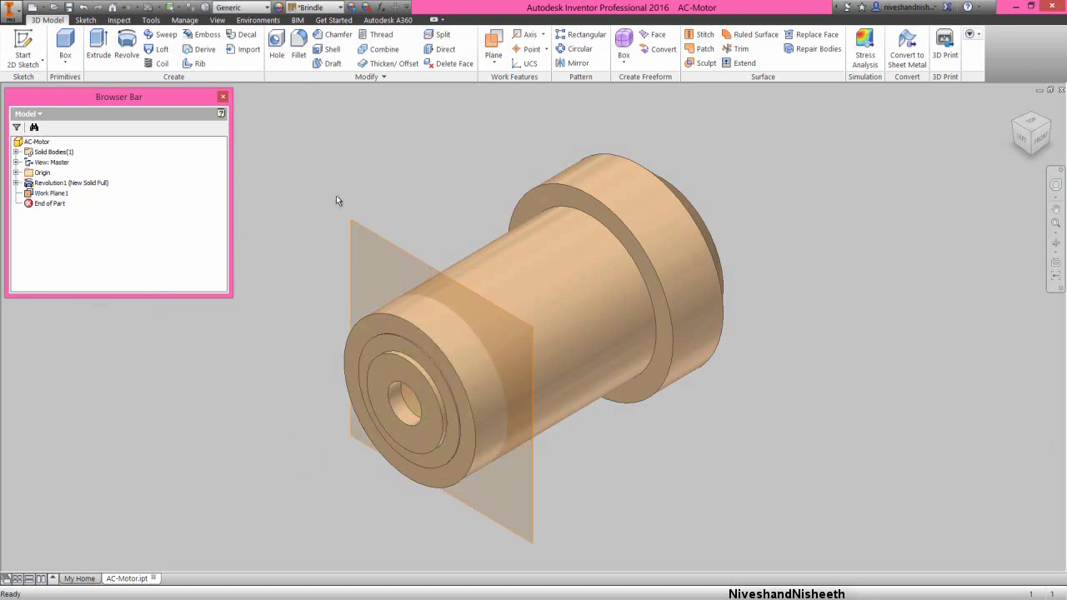
Create a sketch on the offset work plane and project the solid's cut edges into it
click(357, 227)
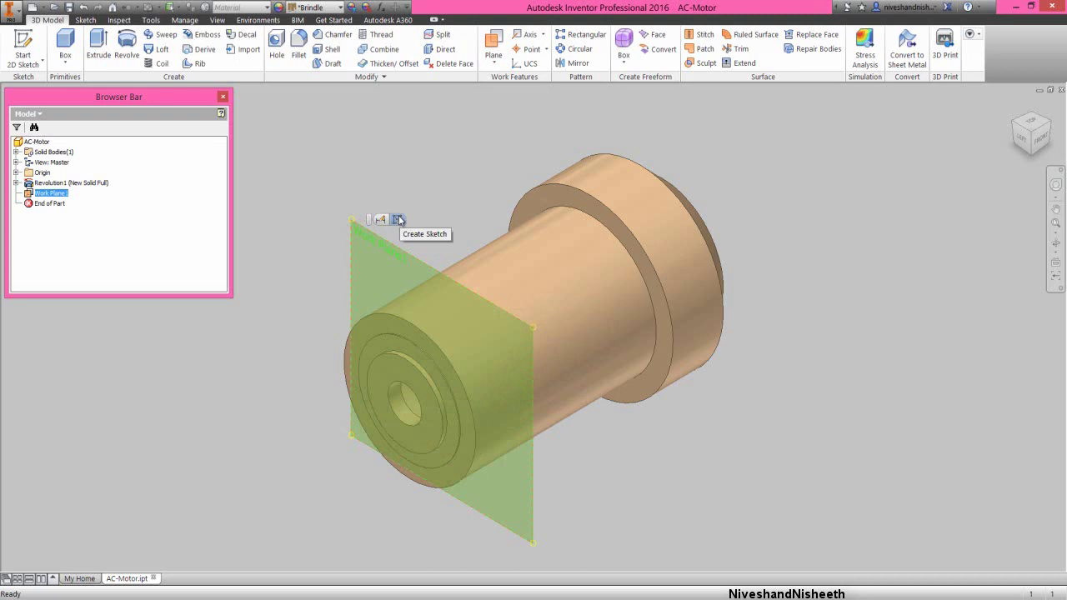
click(398, 219)
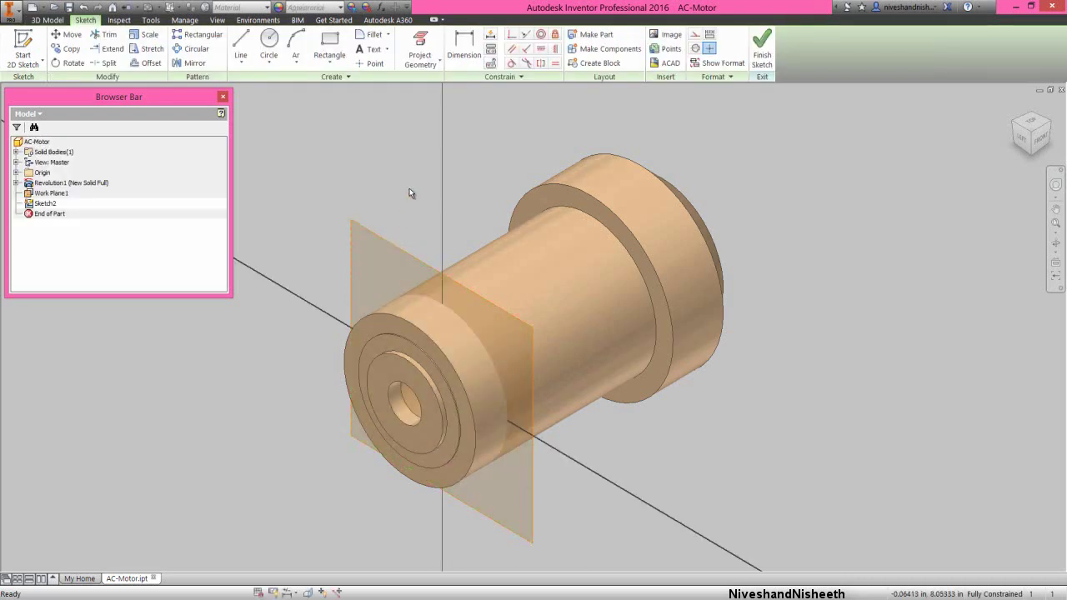
click(427, 65)
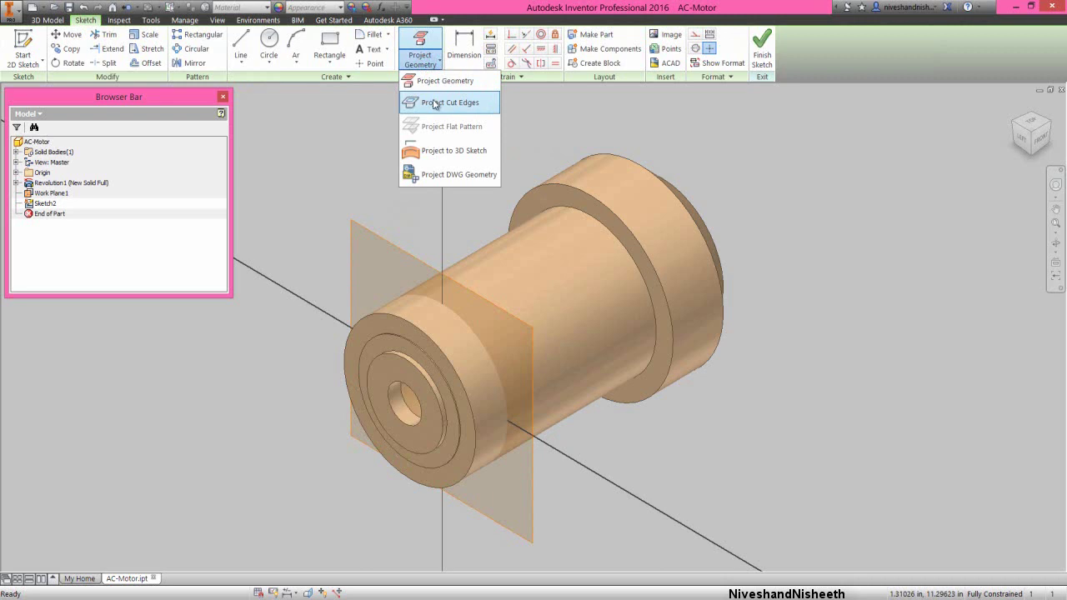
click(434, 103)
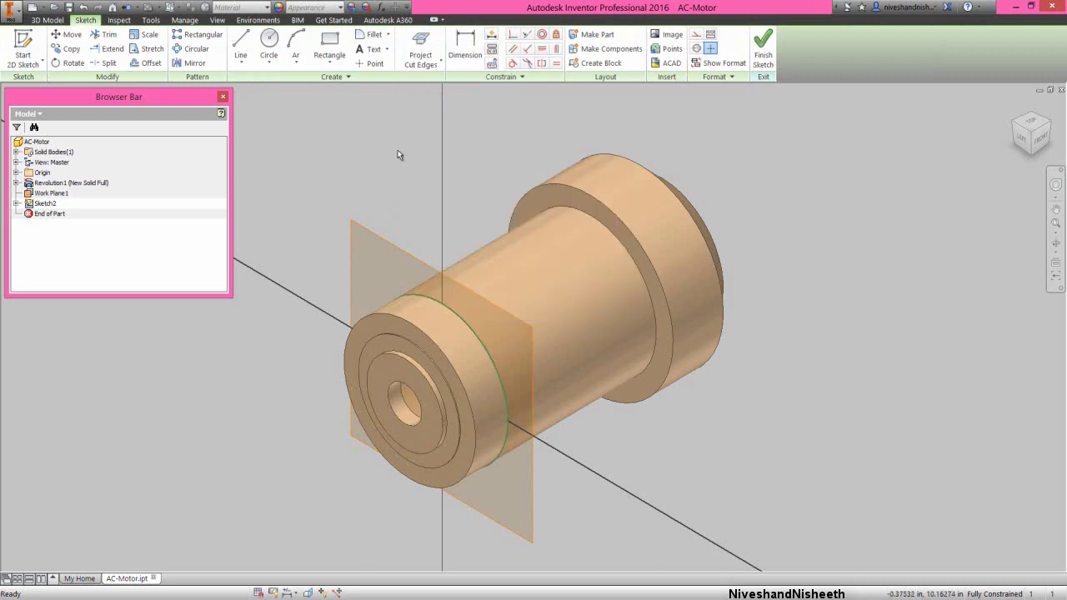
Slice the graphics at the sketch plane and hide the offset work plane
click(1023, 140)
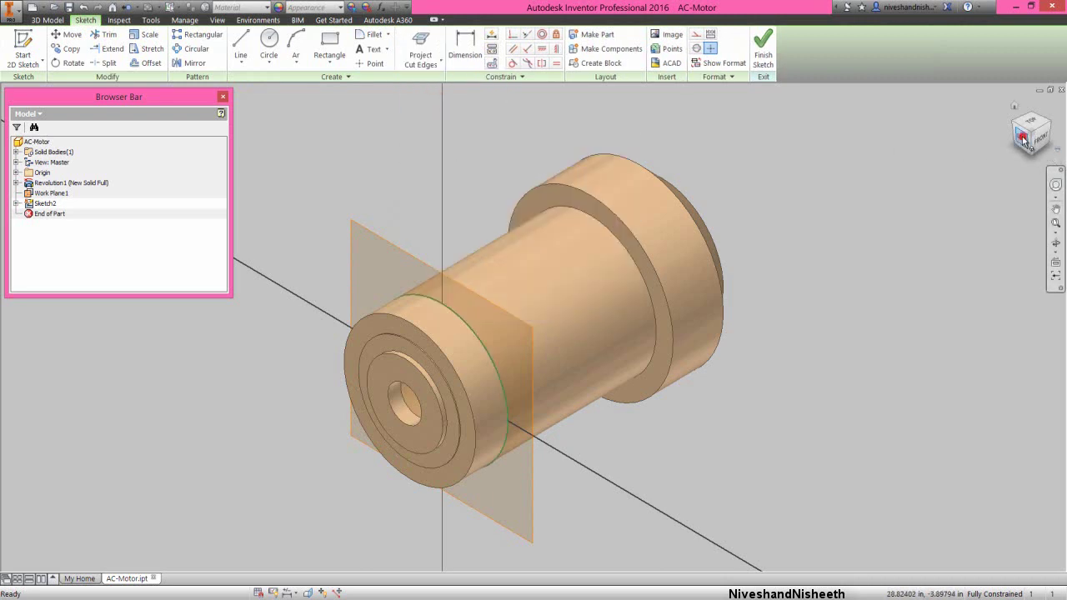
click(874, 214)
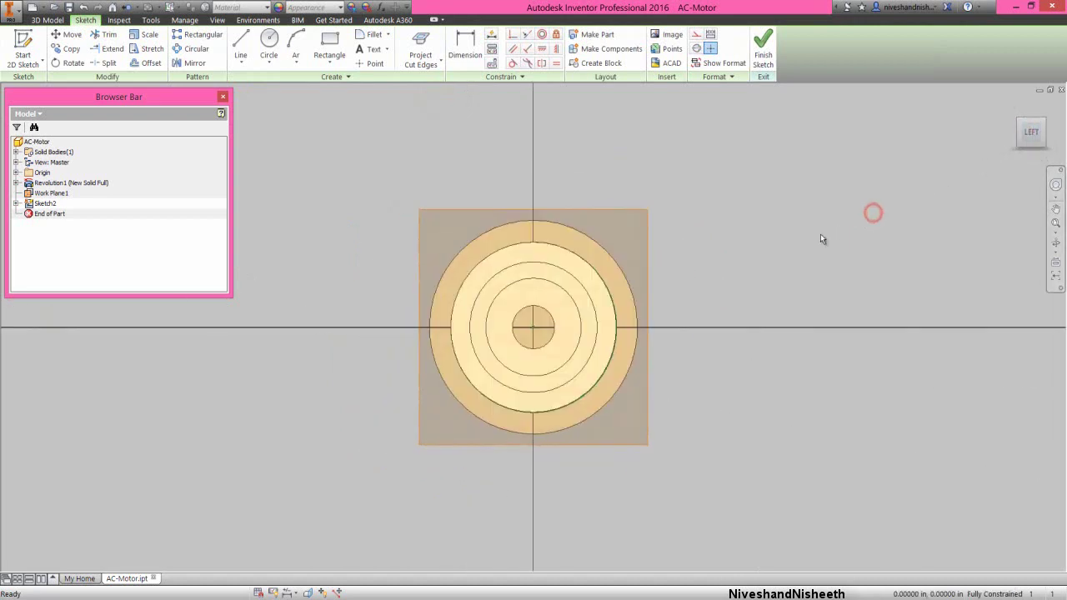
click(308, 592)
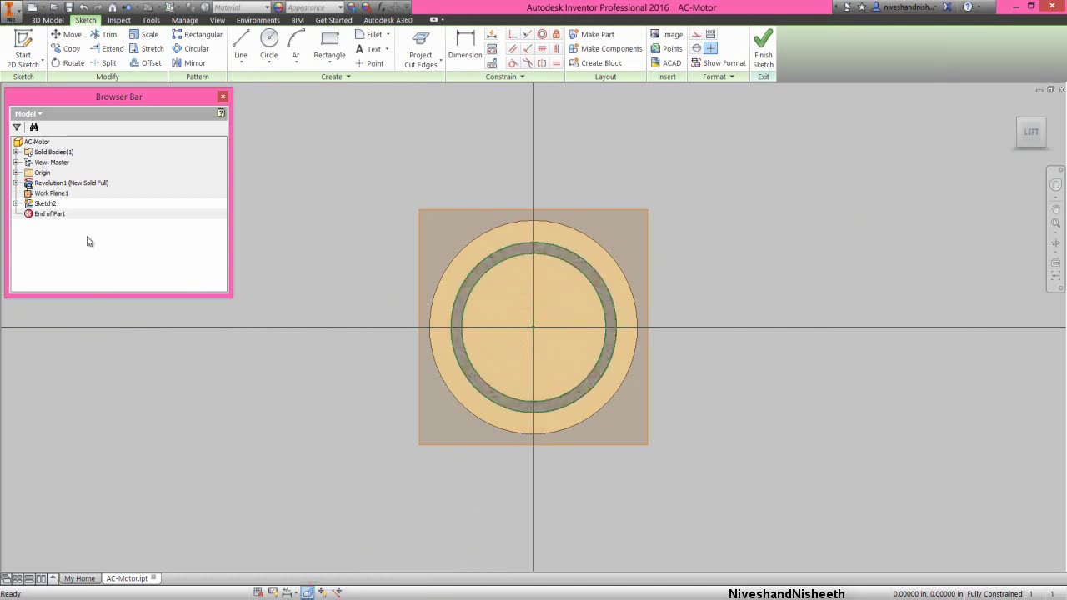
click(52, 194)
right_click(52, 193)
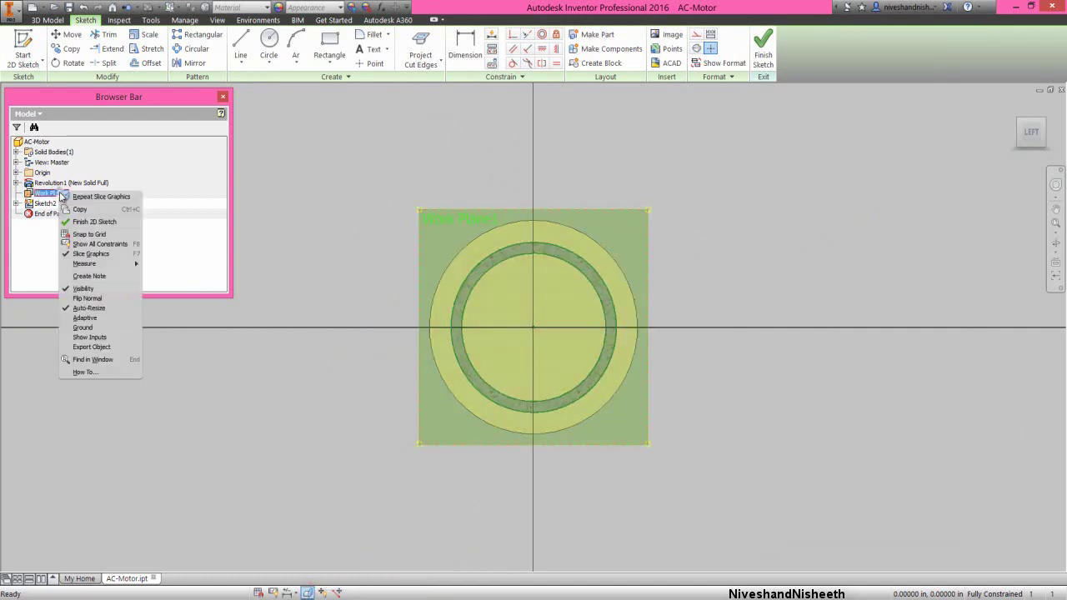
click(83, 287)
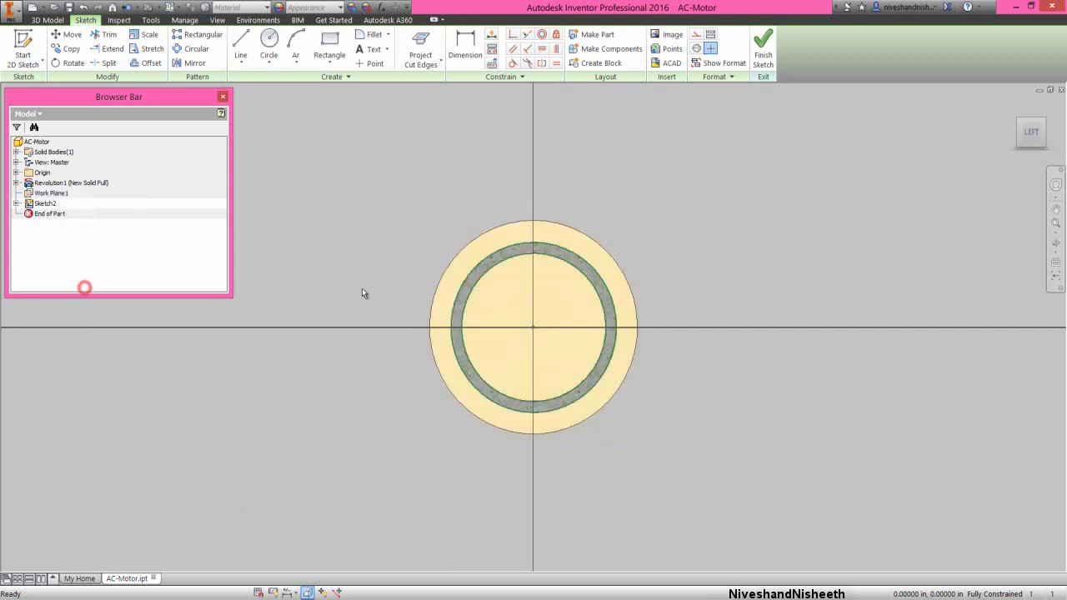
click(653, 240)
Draw a horizontal line about 6.34 in long just below the ring section, near the bottom of the housing's outer circle
click(1057, 222)
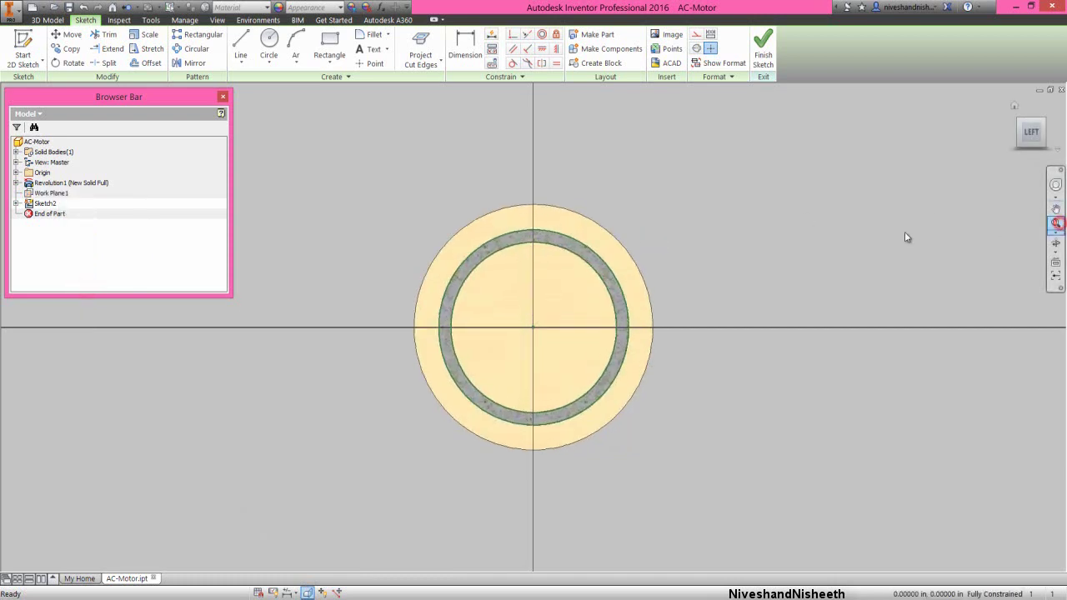
click(843, 221)
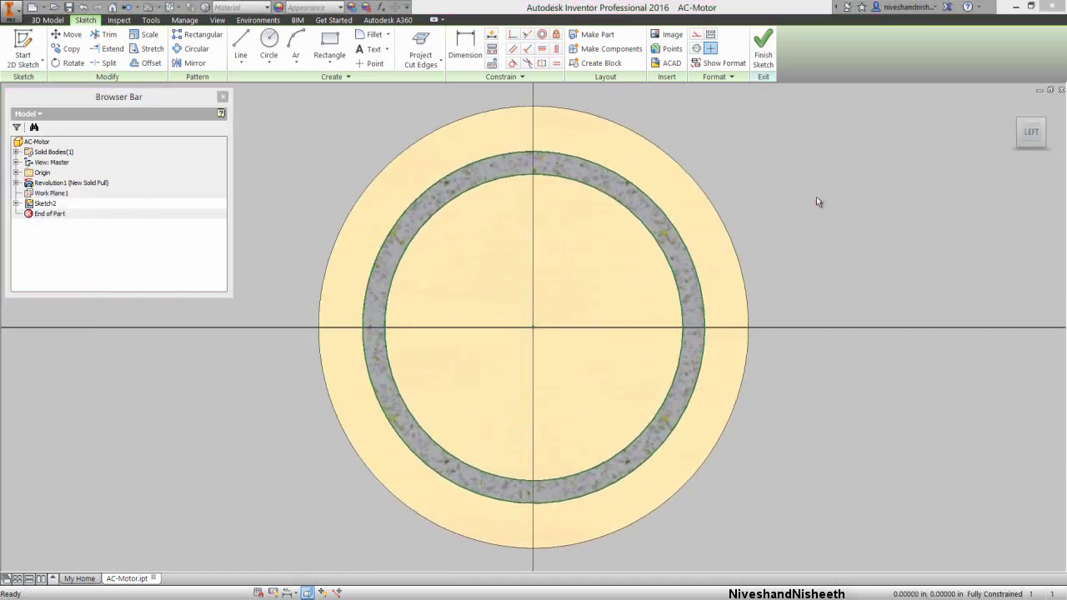
click(816, 197)
right_click(815, 196)
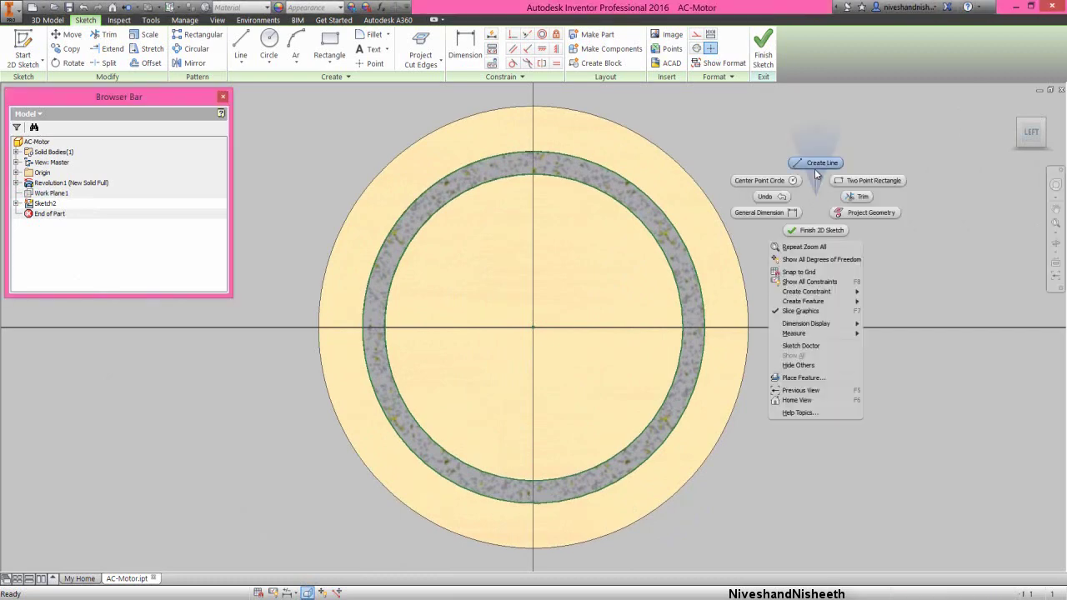
click(815, 170)
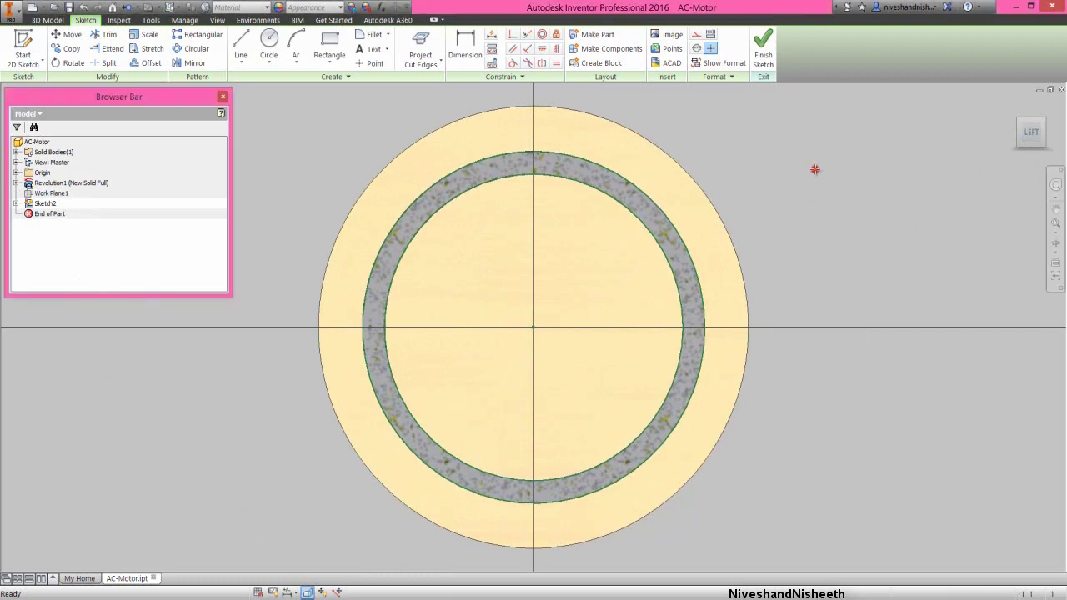
click(354, 547)
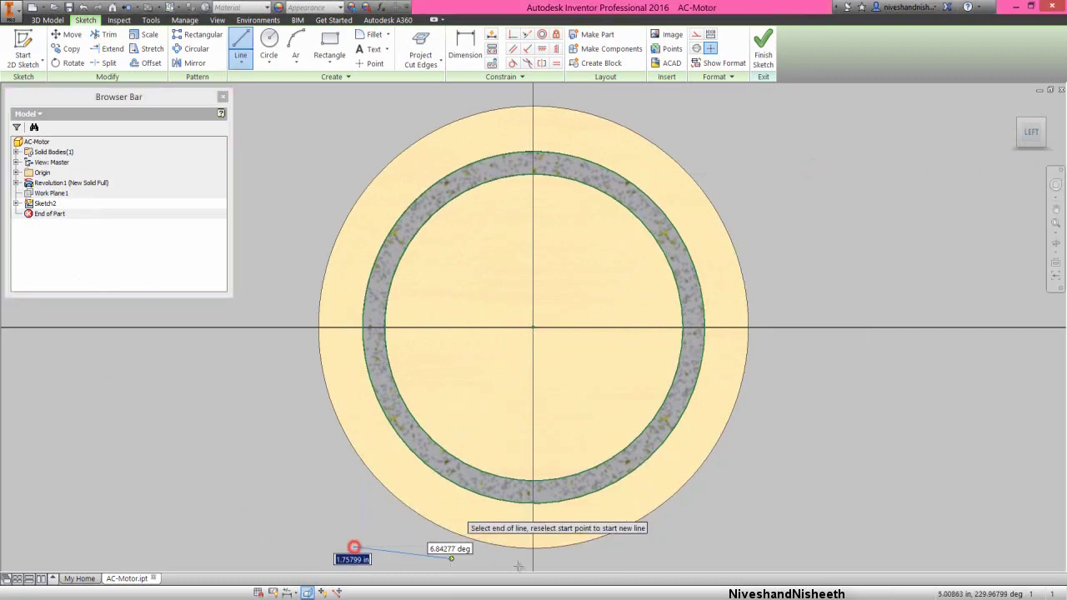
click(706, 548)
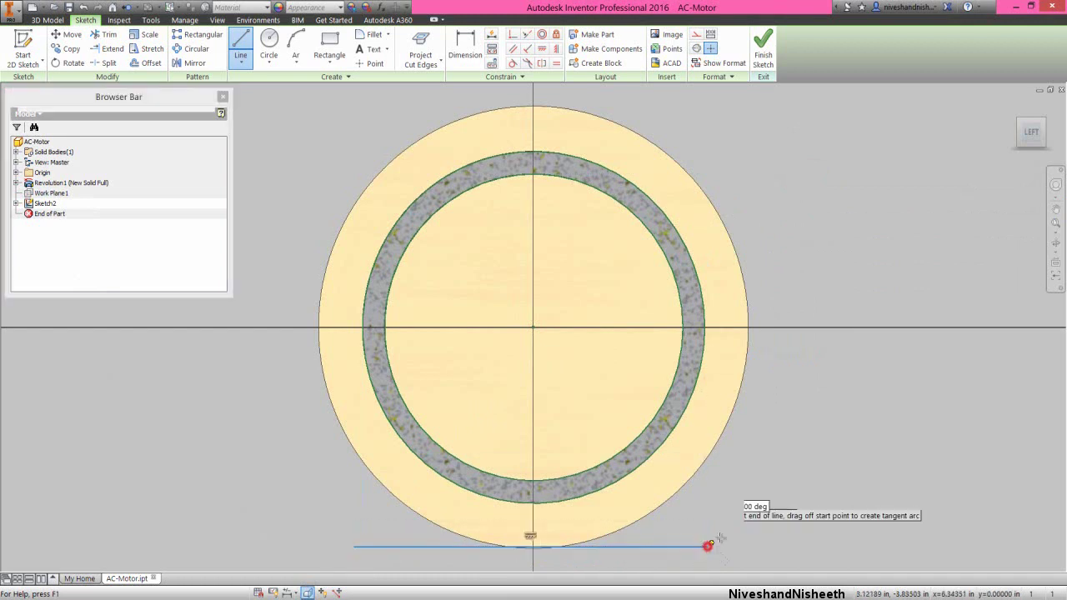
right_click(778, 472)
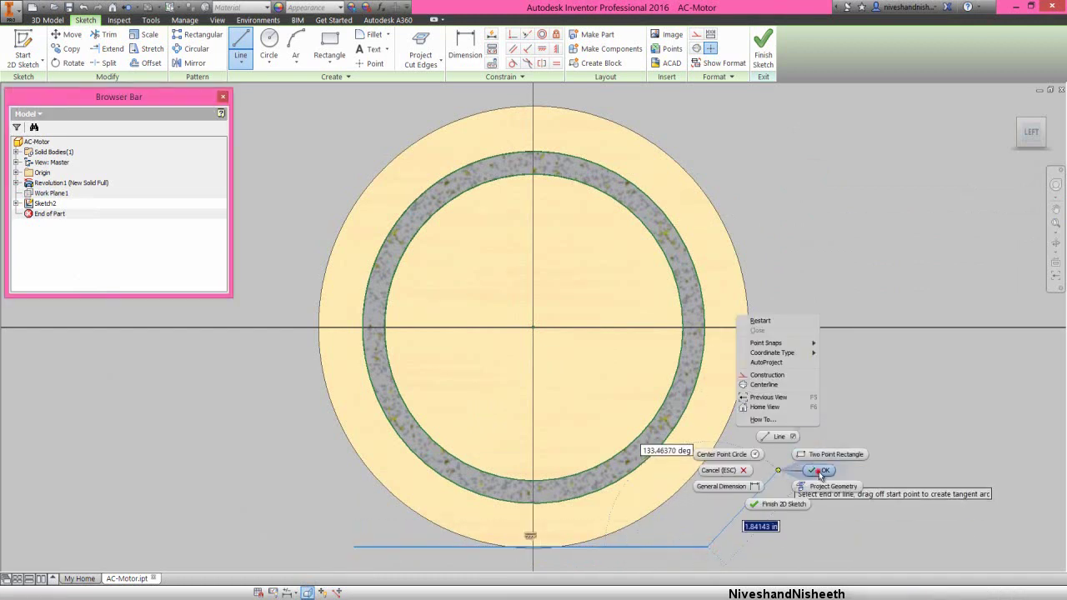
click(818, 472)
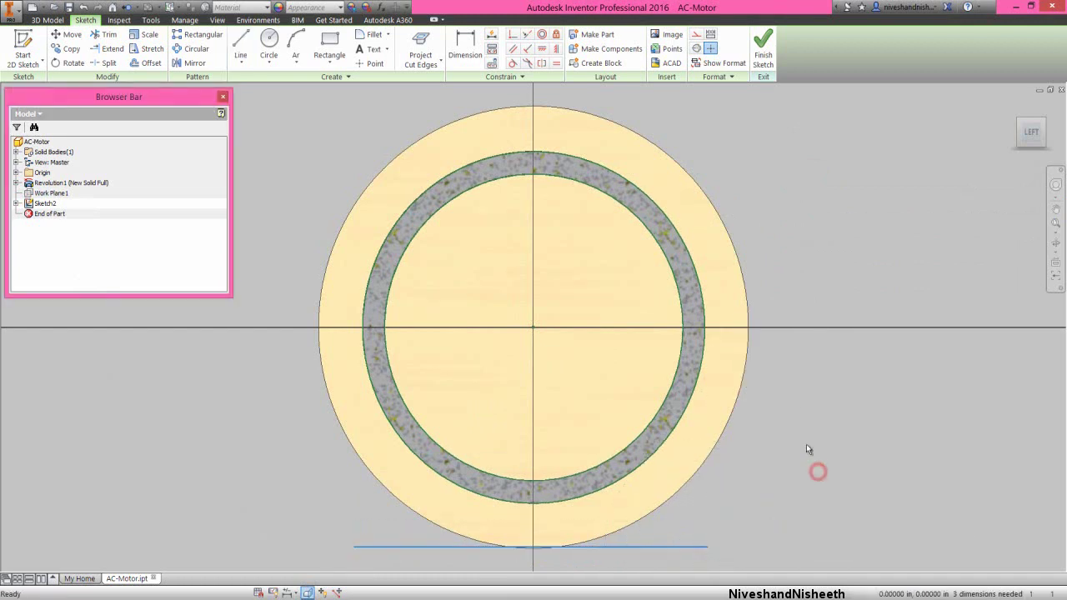
Apply a vertical constraint aligning the midpoint of the horizontal line with the sketch origin
click(557, 49)
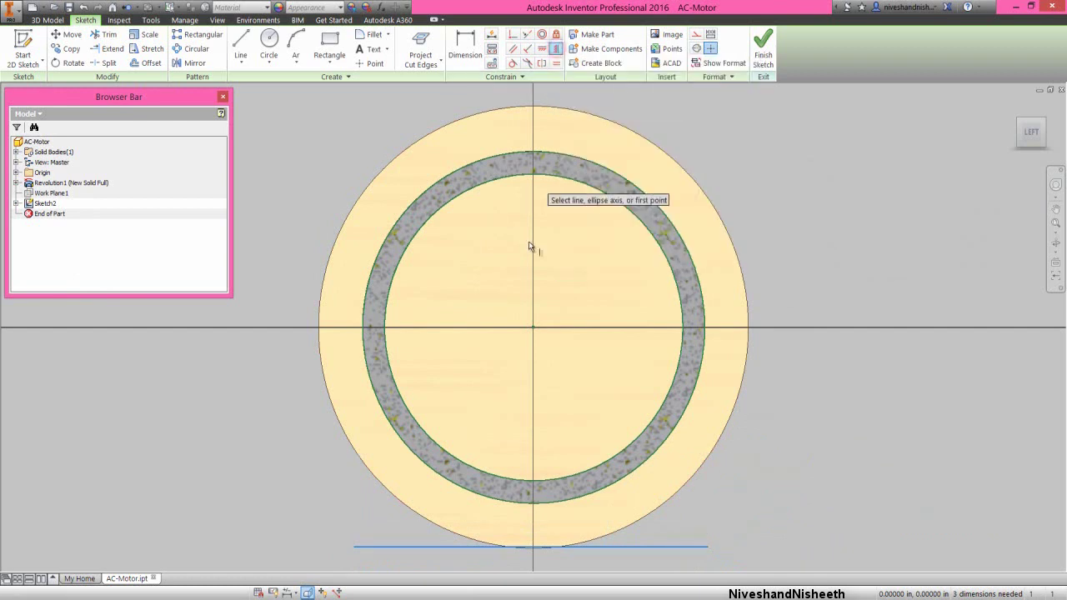
click(533, 327)
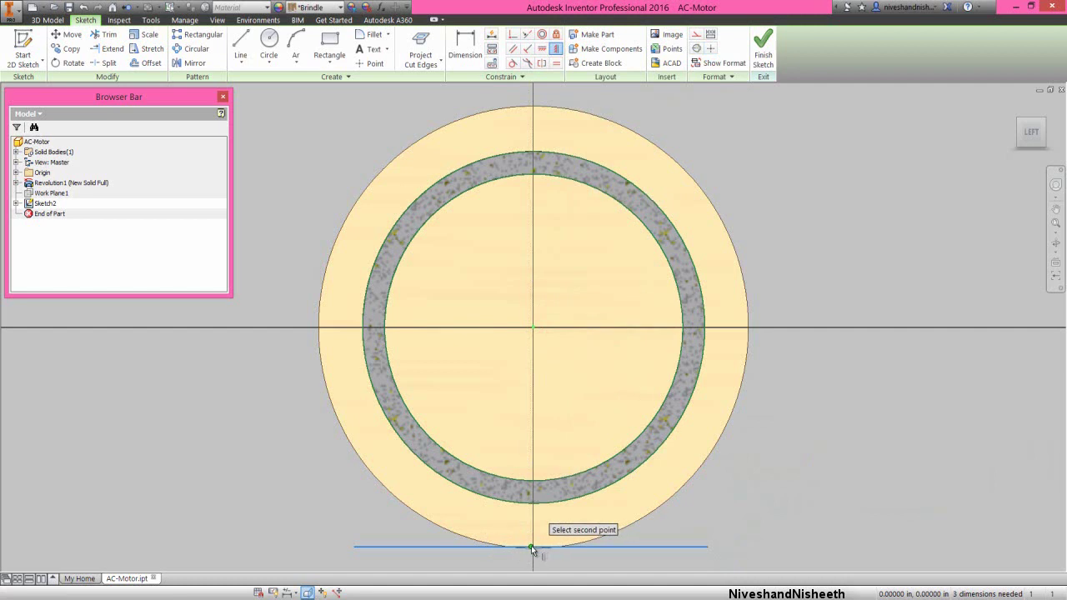
click(532, 547)
Dimension the vertical distance from the sketch origin to the horizontal base line as 3.93701 in
right_click(757, 199)
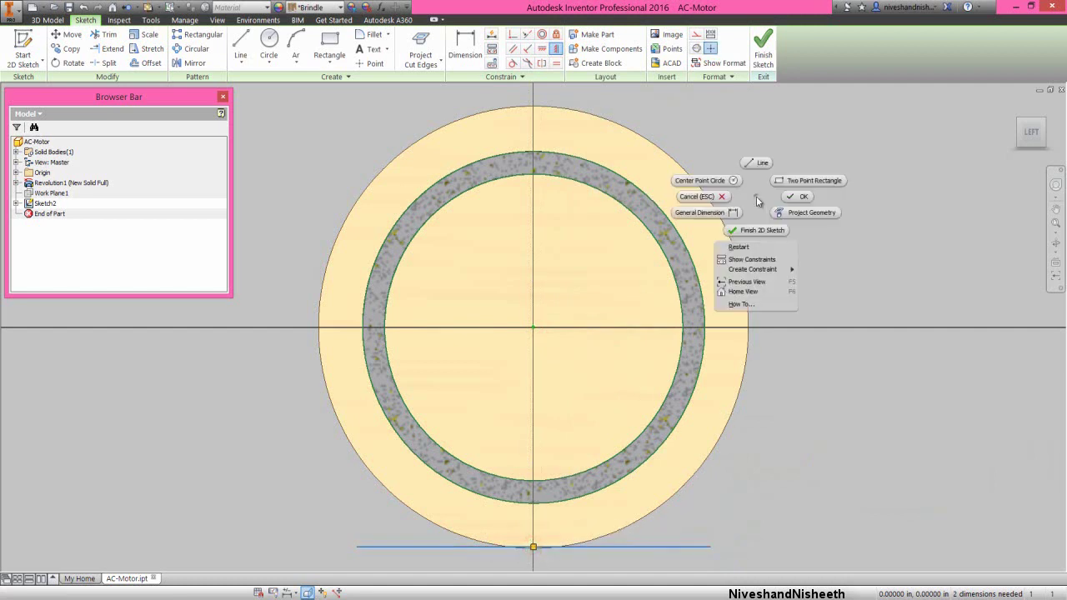
click(732, 211)
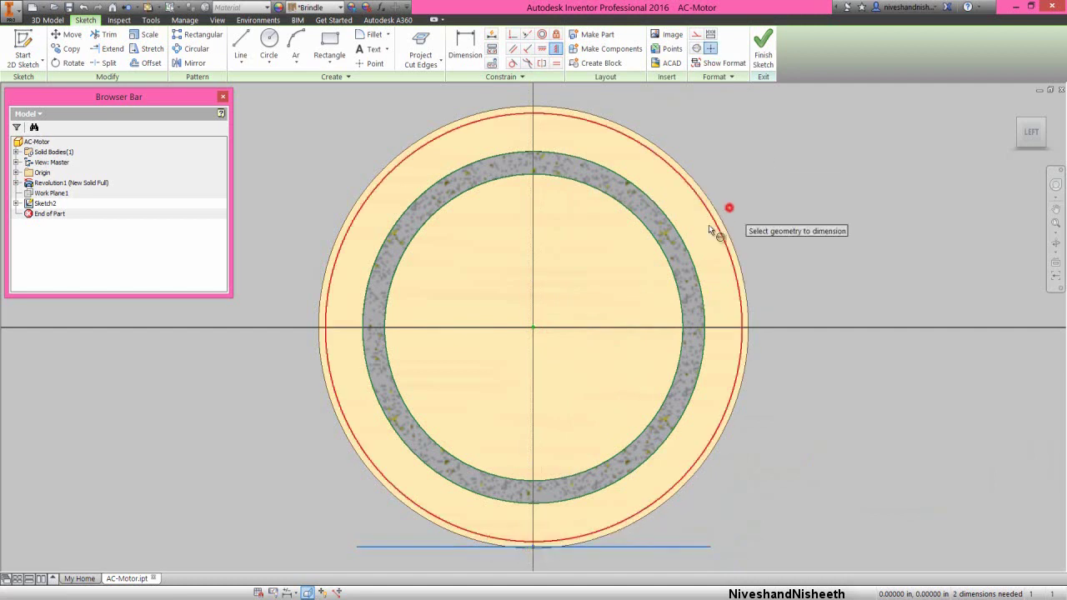
click(535, 328)
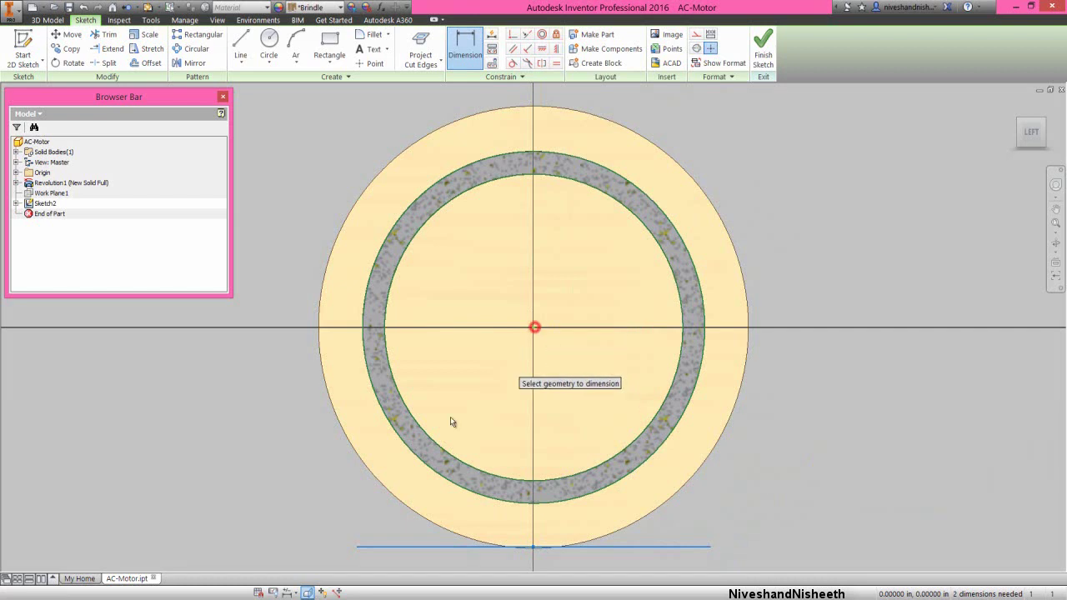
click(392, 547)
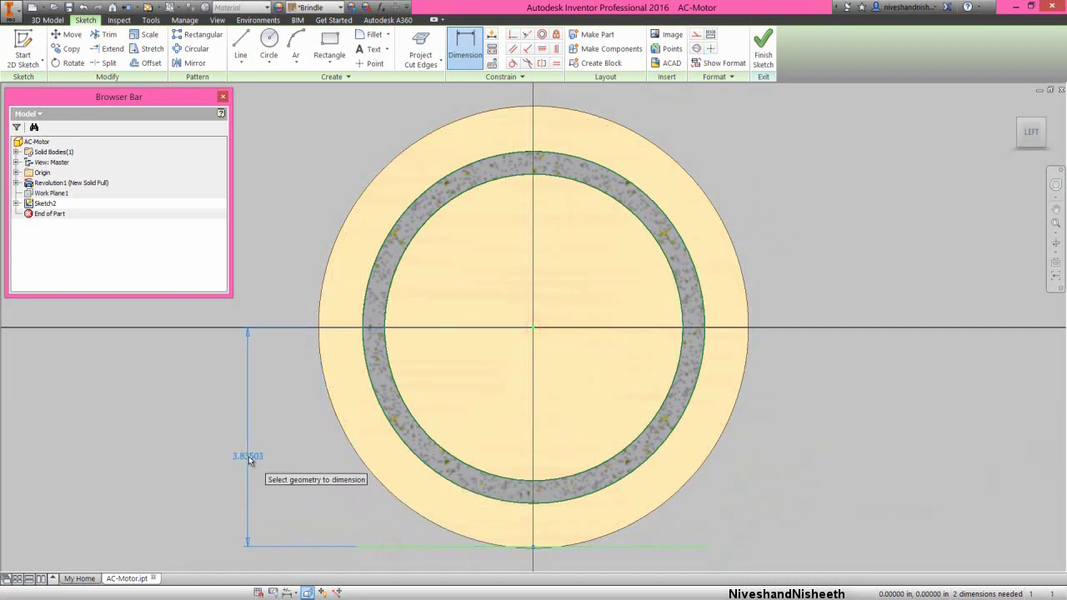
click(248, 460)
text(3.)
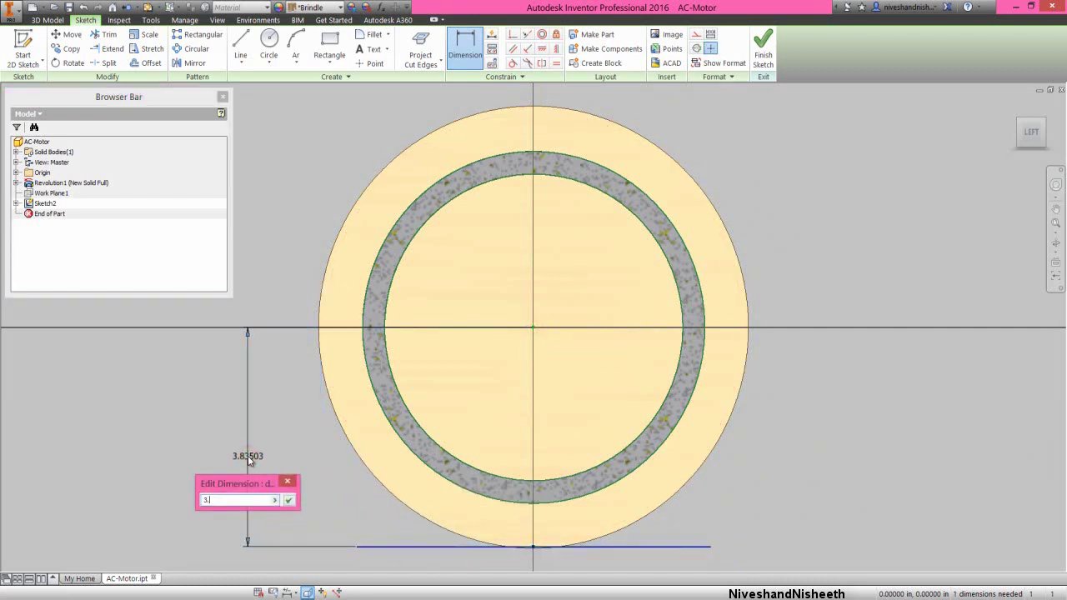
text(93701)
key(Return)
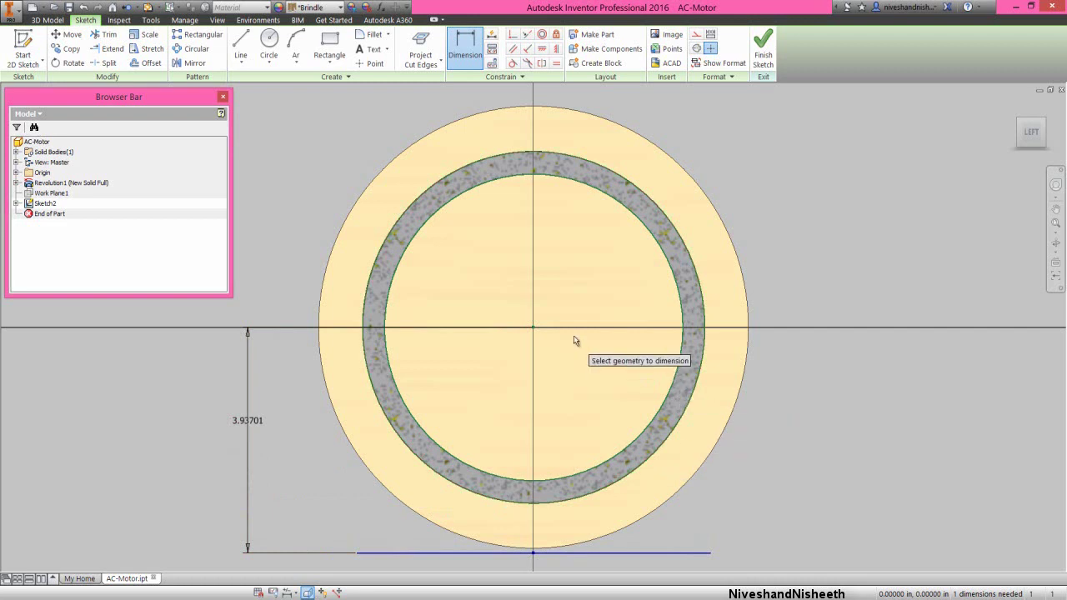
Dimension the horizontal base line's length as 7.71654 in
scroll(565, 365, down, 3)
click(576, 464)
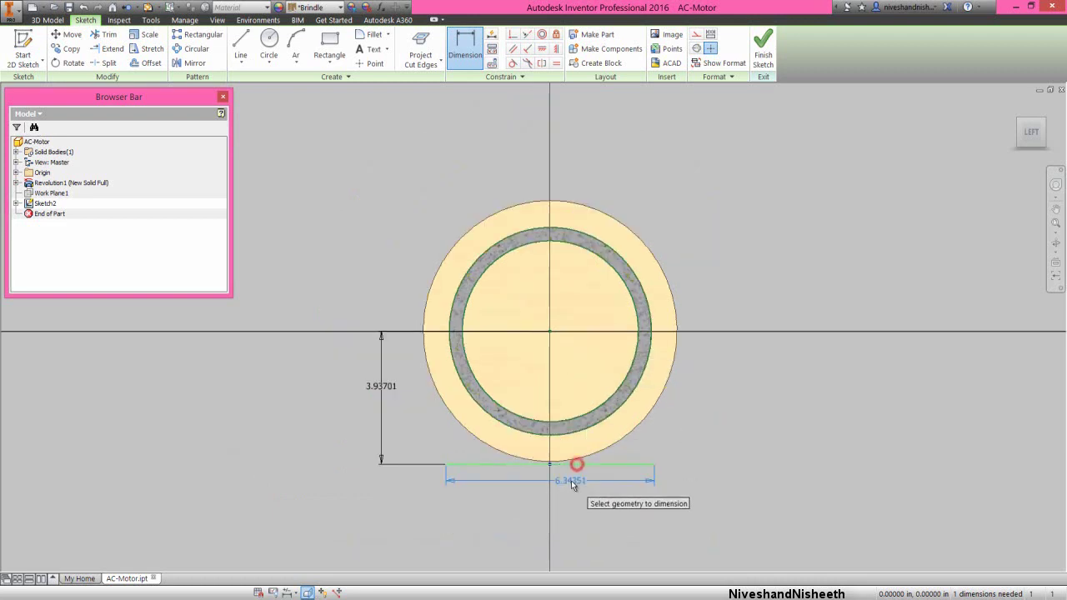
click(573, 488)
text(7)
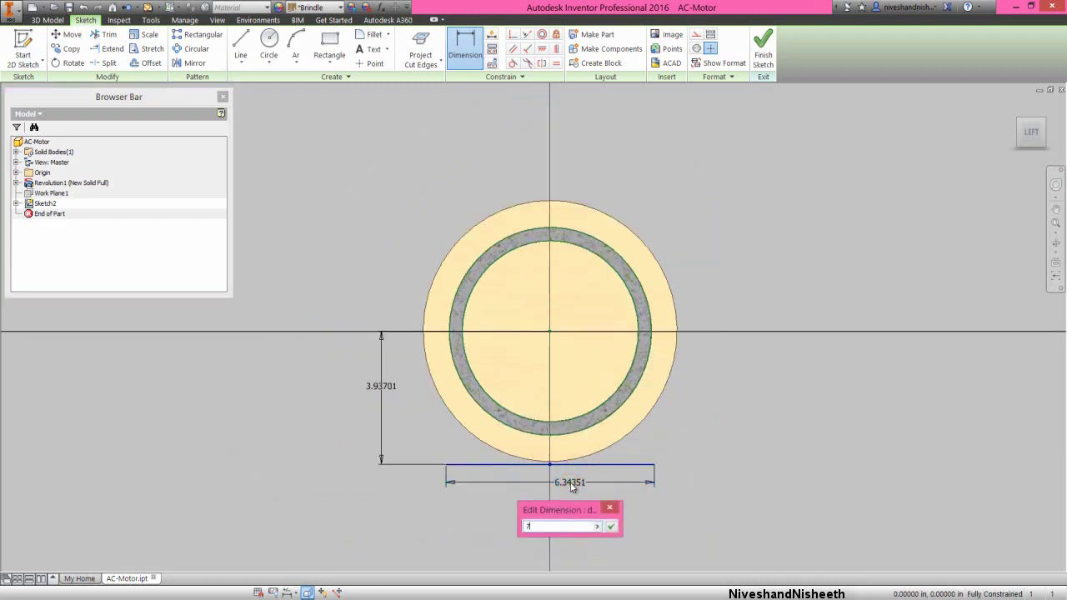
text(.71654)
key(Return)
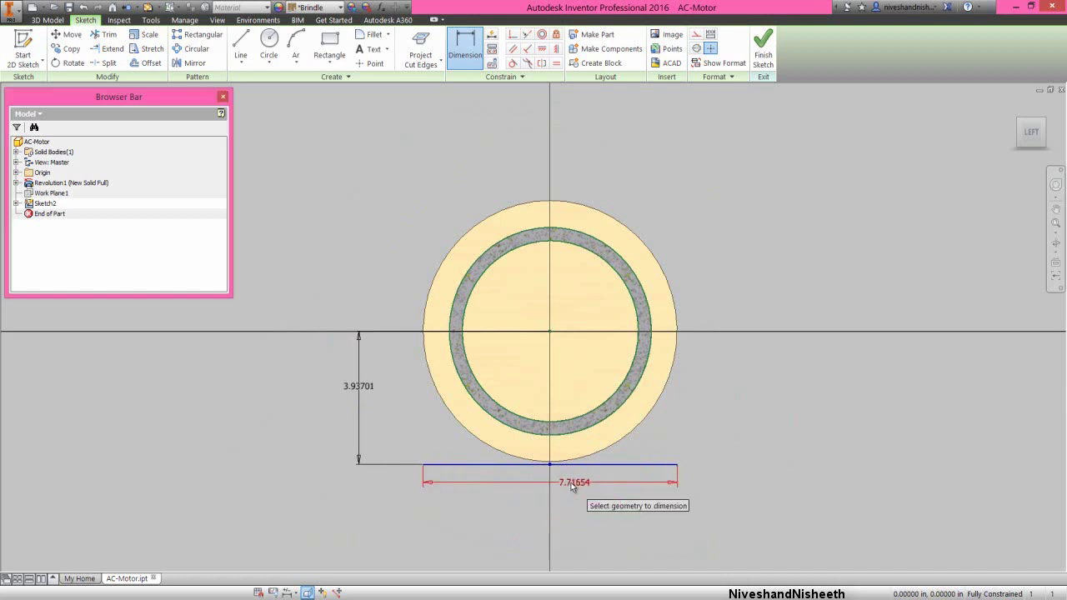
Draw a vertical line 0.47244 in long upward from the right end of the base line
right_click(699, 428)
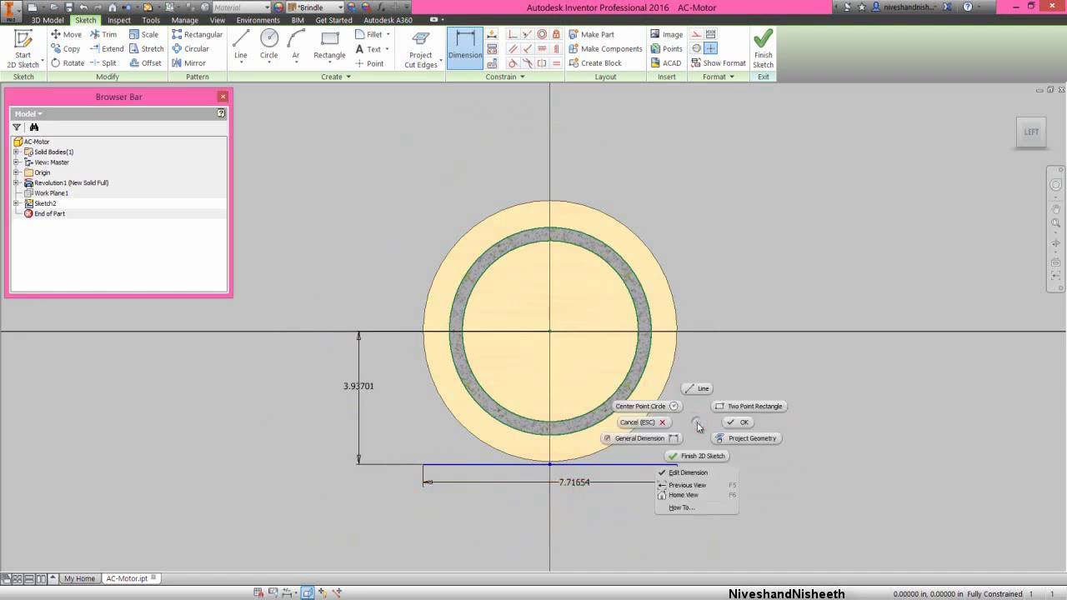
click(699, 391)
scroll(629, 458, up, 3)
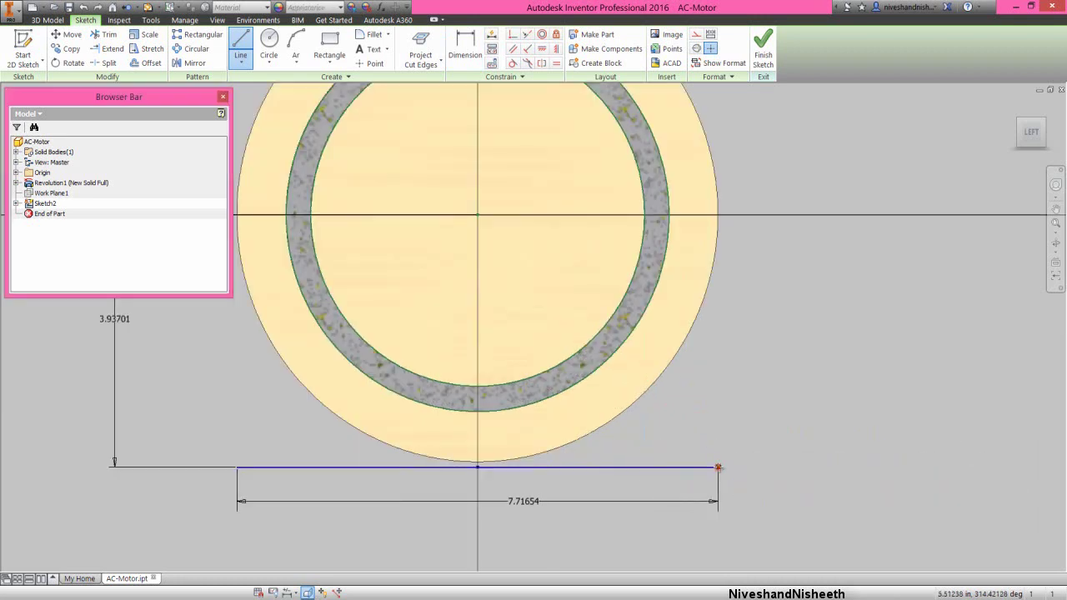
click(717, 467)
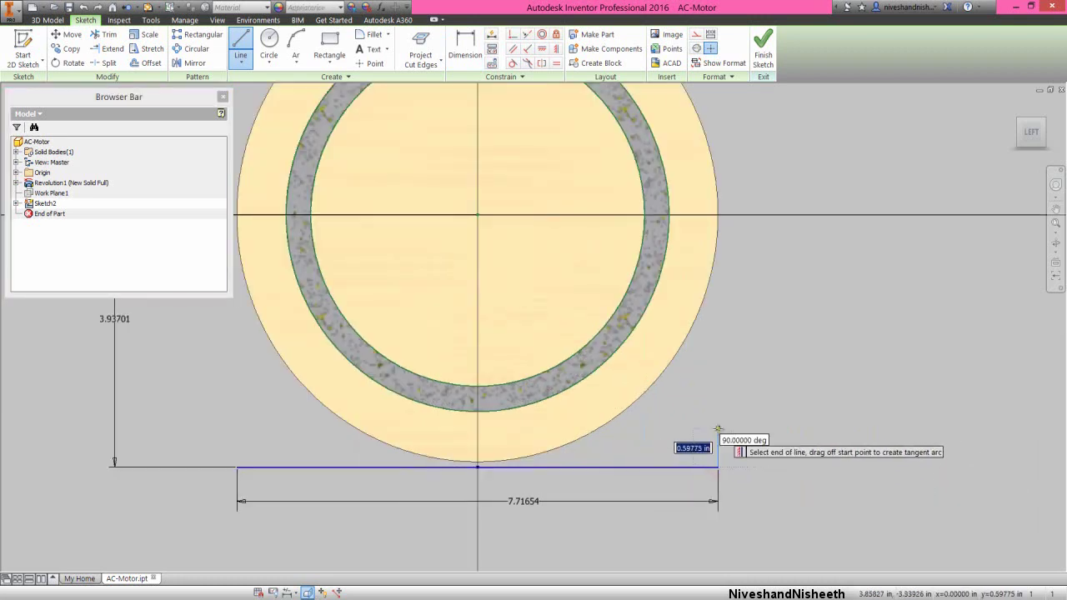
text(.47244)
key(Return)
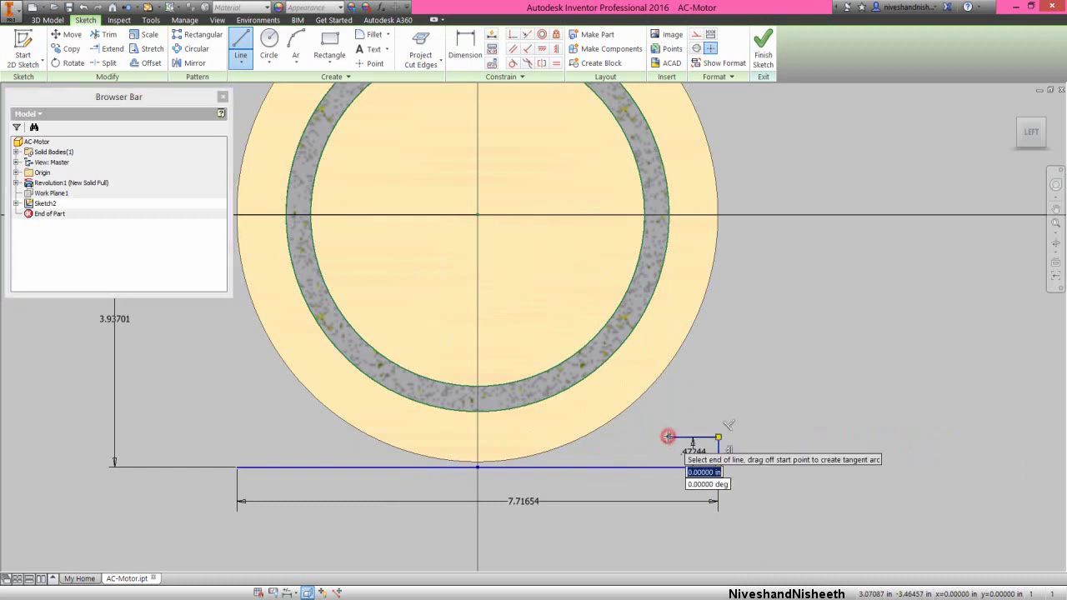
Continue with a horizontal line about 0.79 in inward, and run slanted lines from its end and from the base line to the ring's outer circle
click(669, 437)
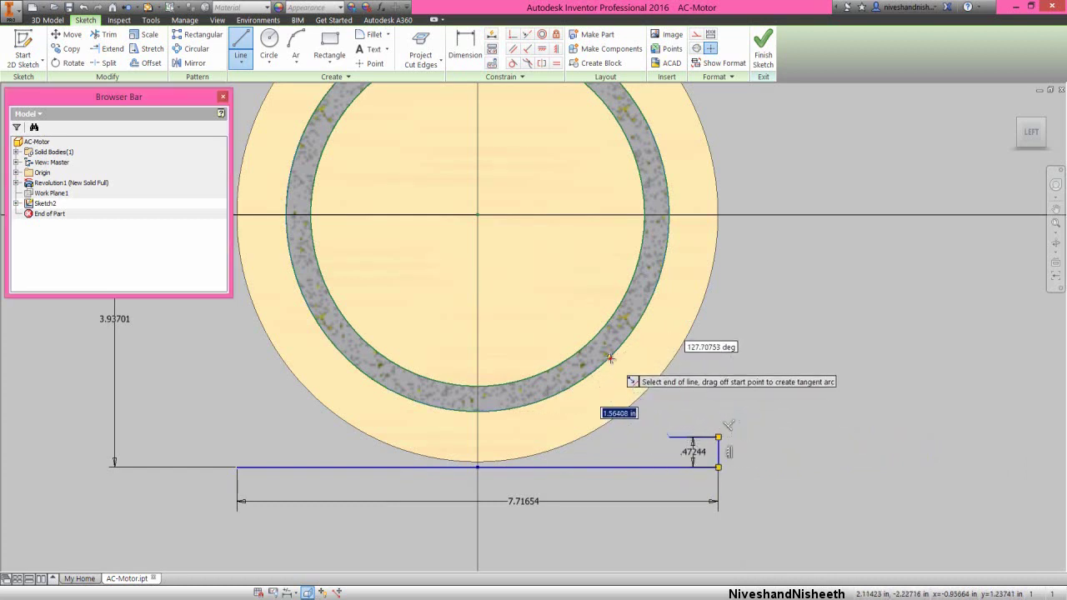
click(610, 359)
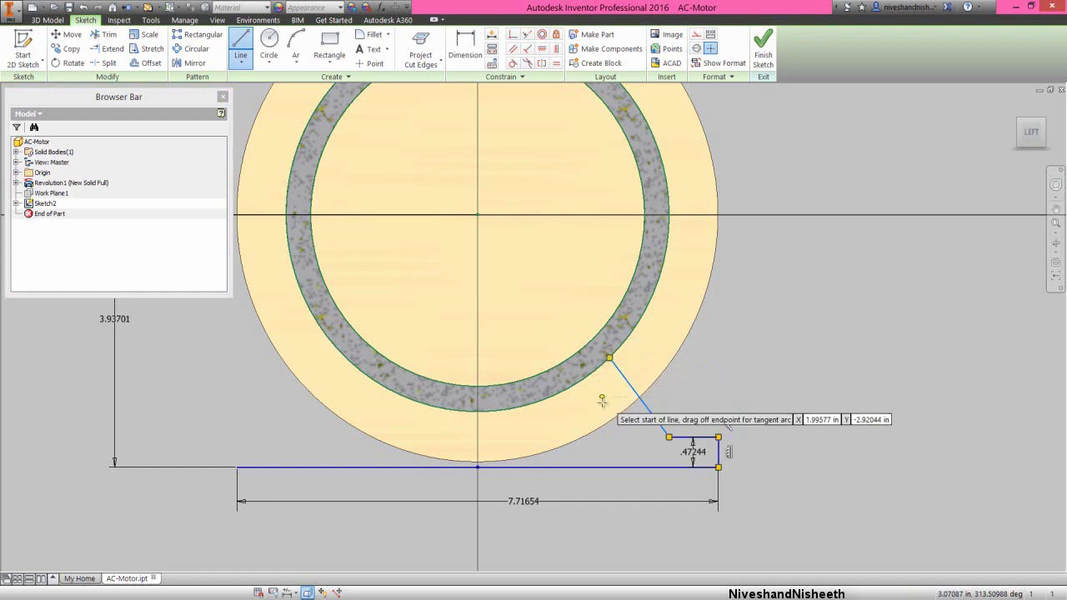
click(644, 466)
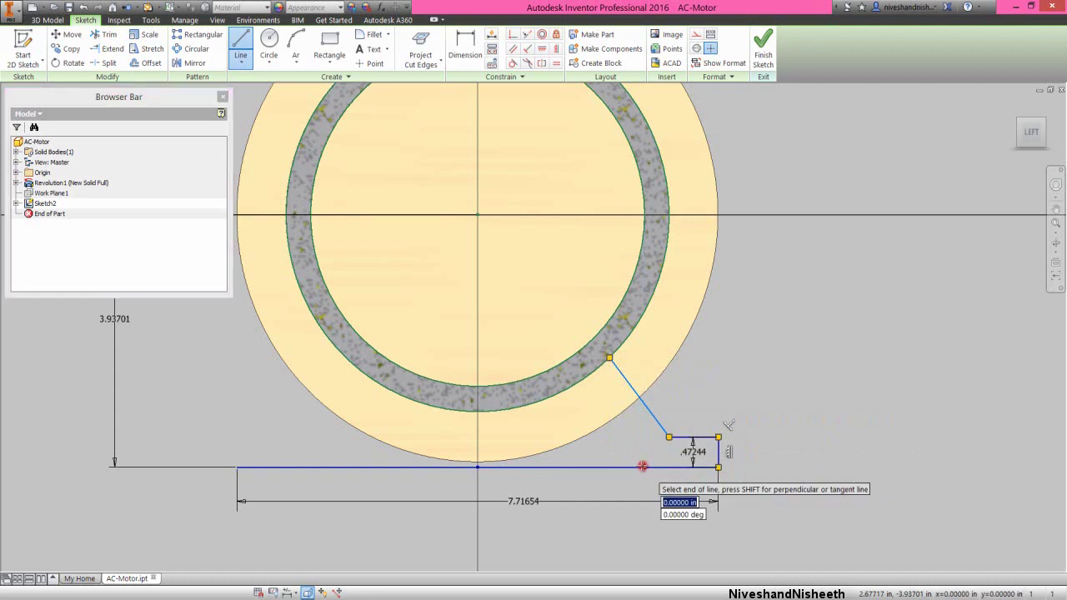
click(546, 397)
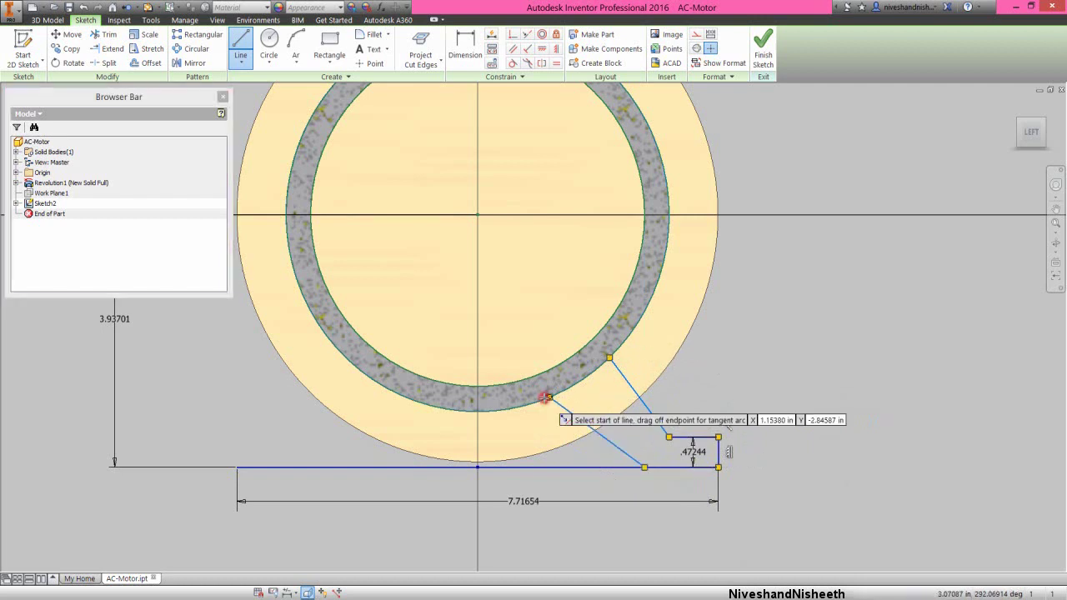
Dimension the distance from the lower slanted line's base endpoint to the short vertical line as 1.65354 in
right_click(700, 385)
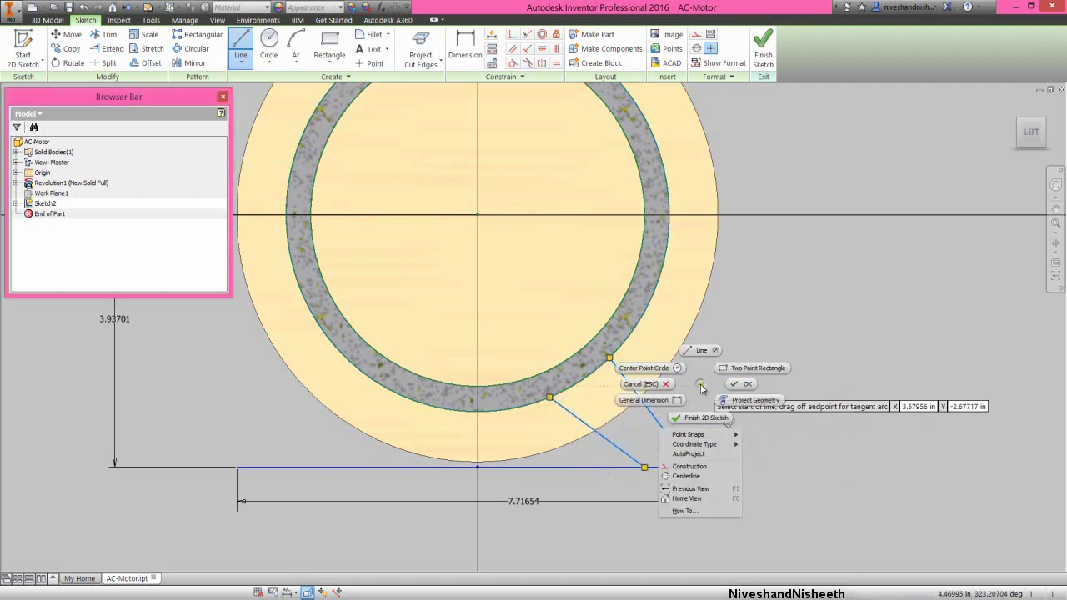
click(675, 400)
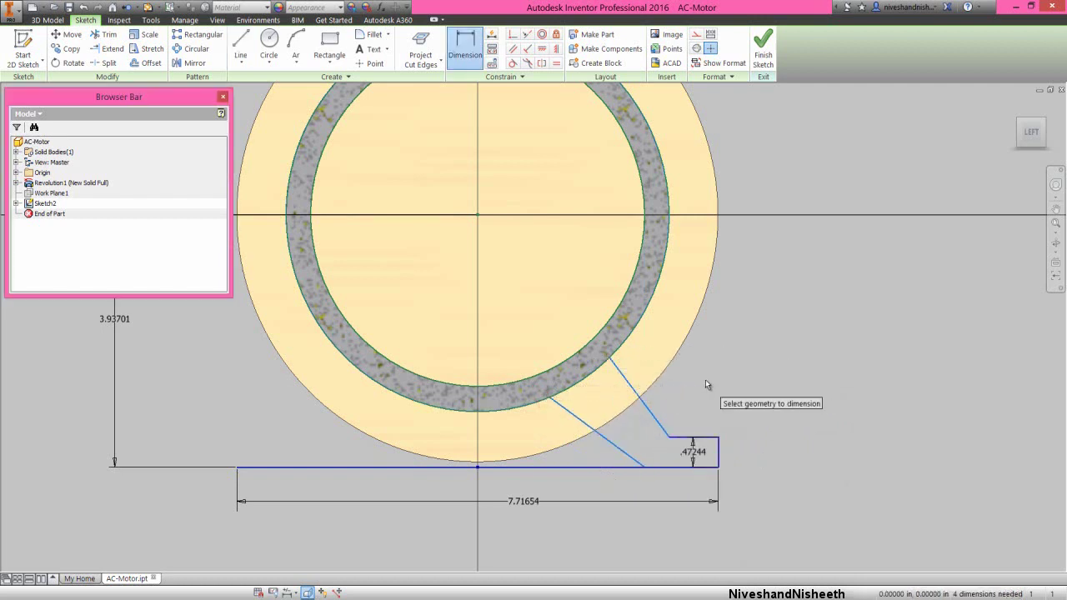
click(645, 467)
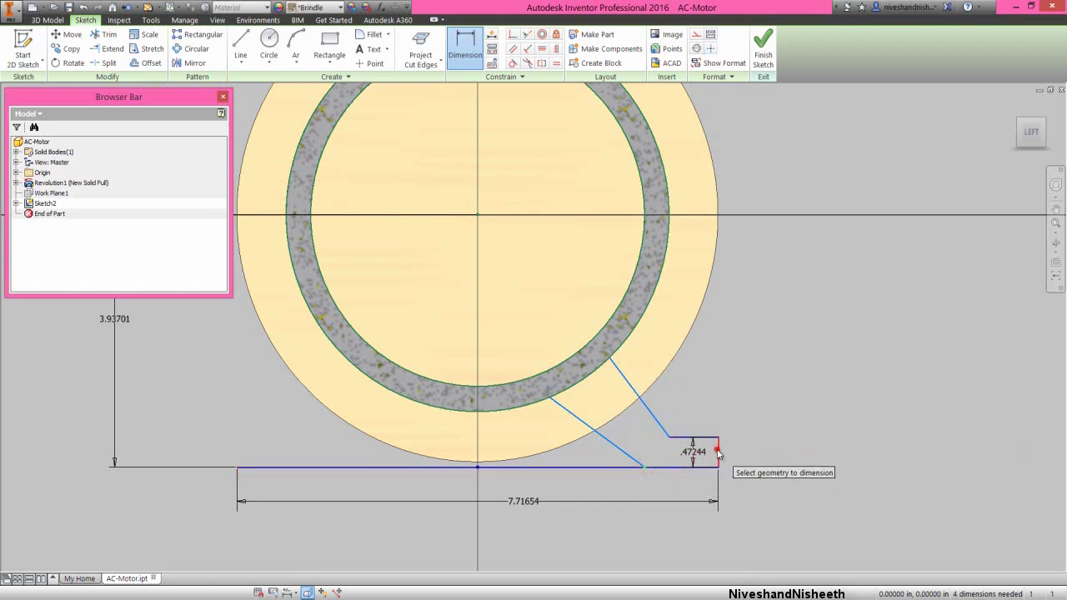
click(718, 450)
click(687, 484)
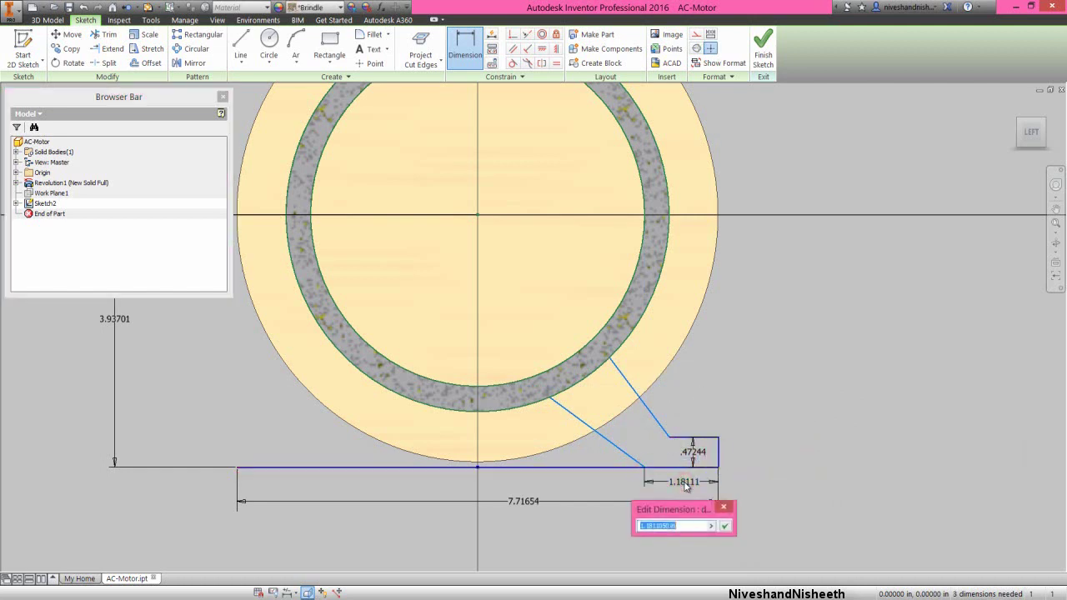
text(1.65354)
key(Return)
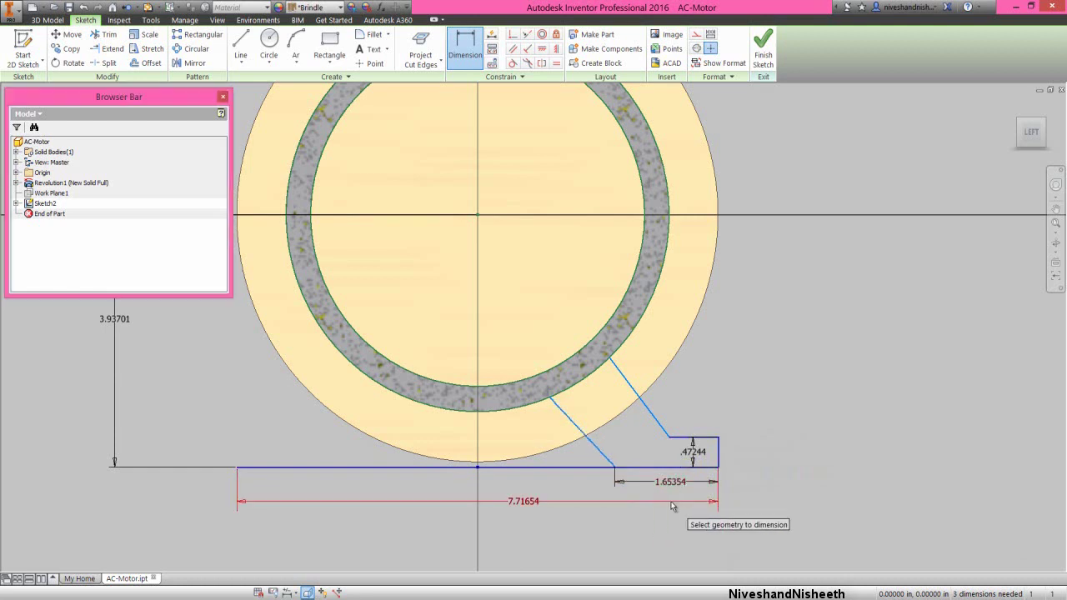
Dimension the horizontal distance between the lower endpoints of the two slanted lines as 0.3937 in
click(667, 441)
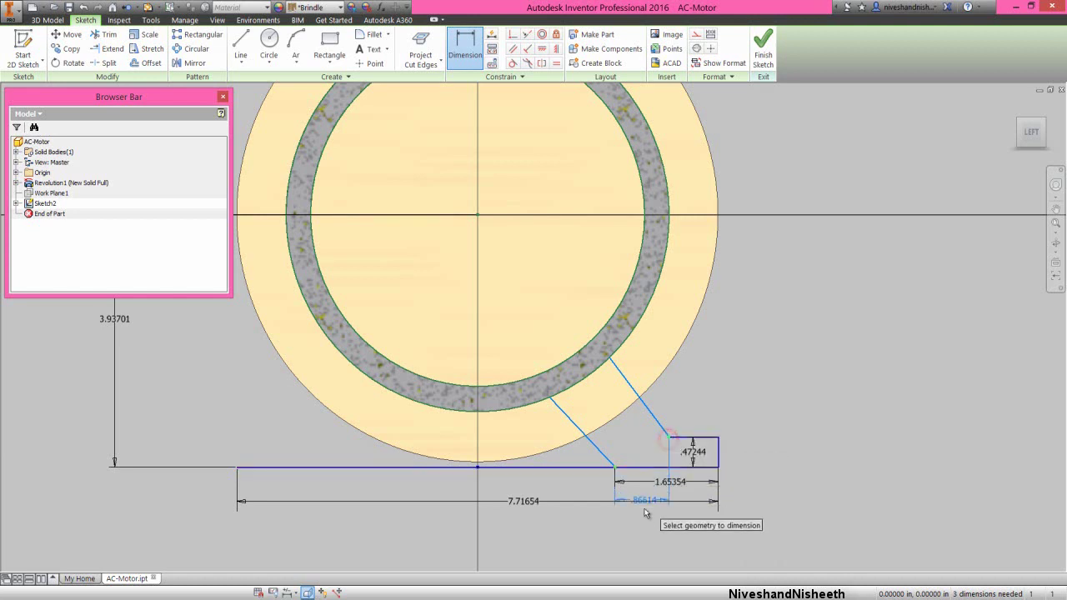
click(644, 524)
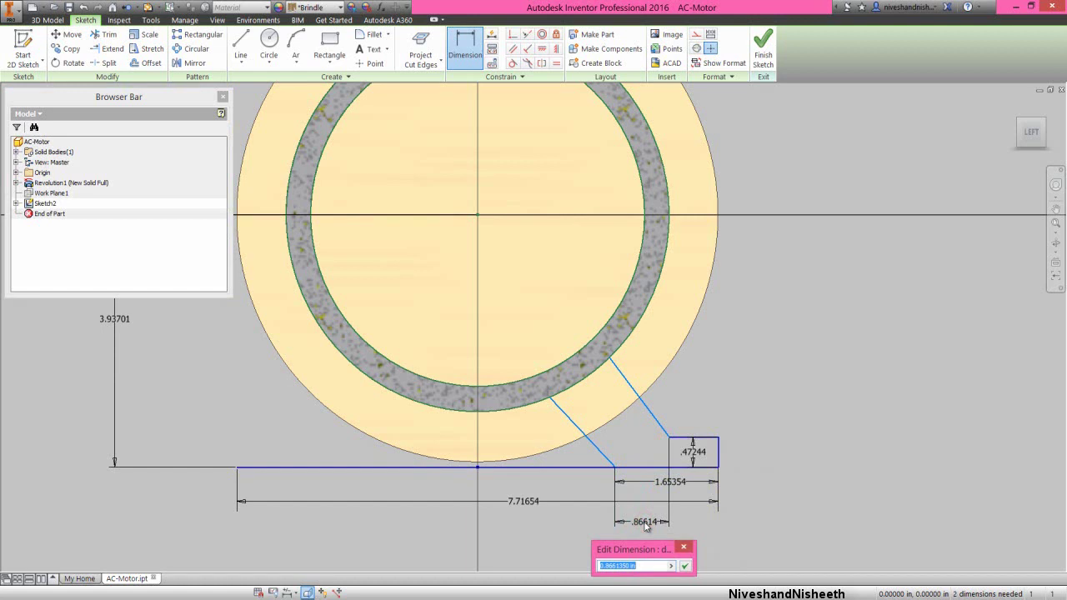
text(.3937)
key(Return)
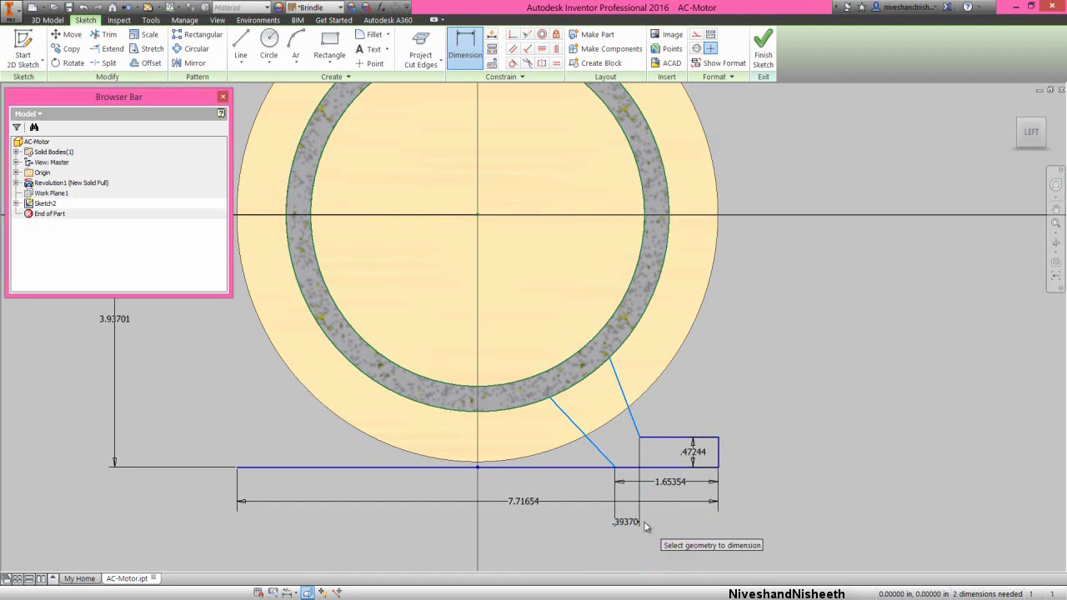
Dimension the angle between the two slanted lines of the right foot as 20 degrees
click(746, 313)
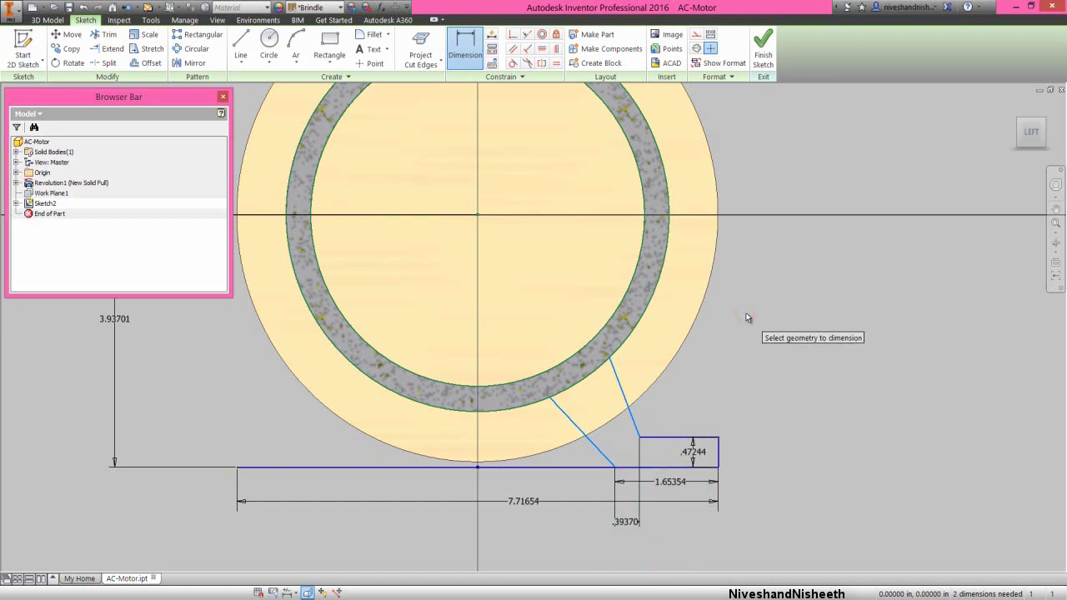
click(616, 376)
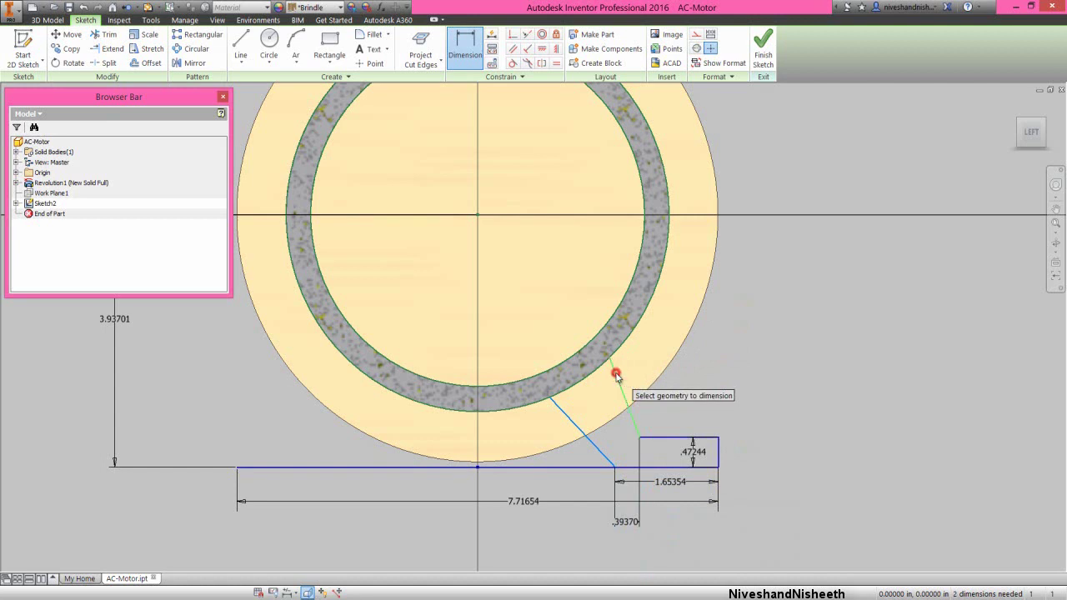
click(579, 433)
click(592, 406)
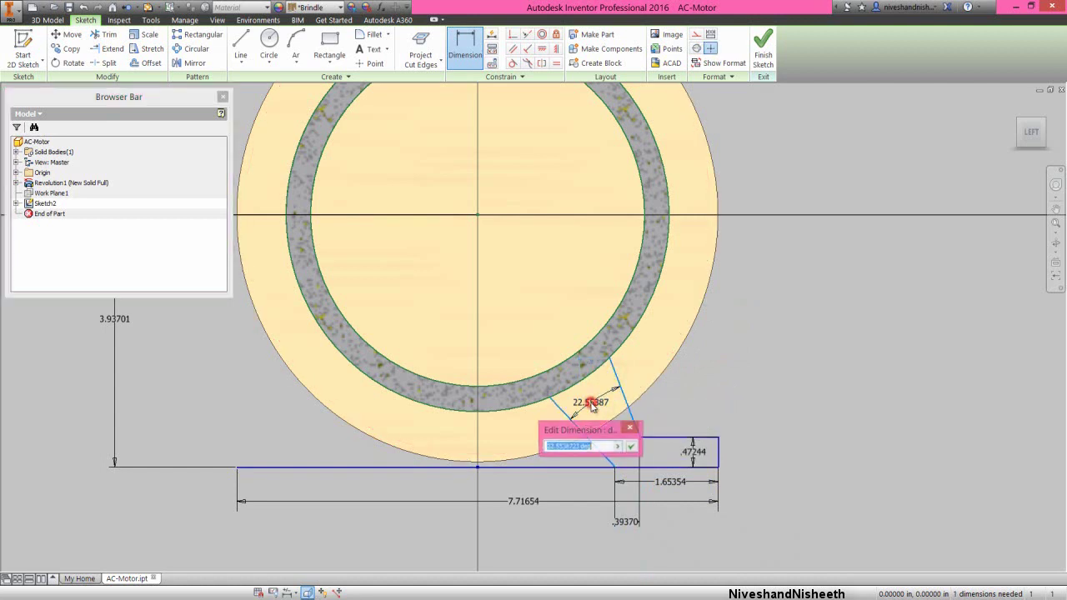
text(2)
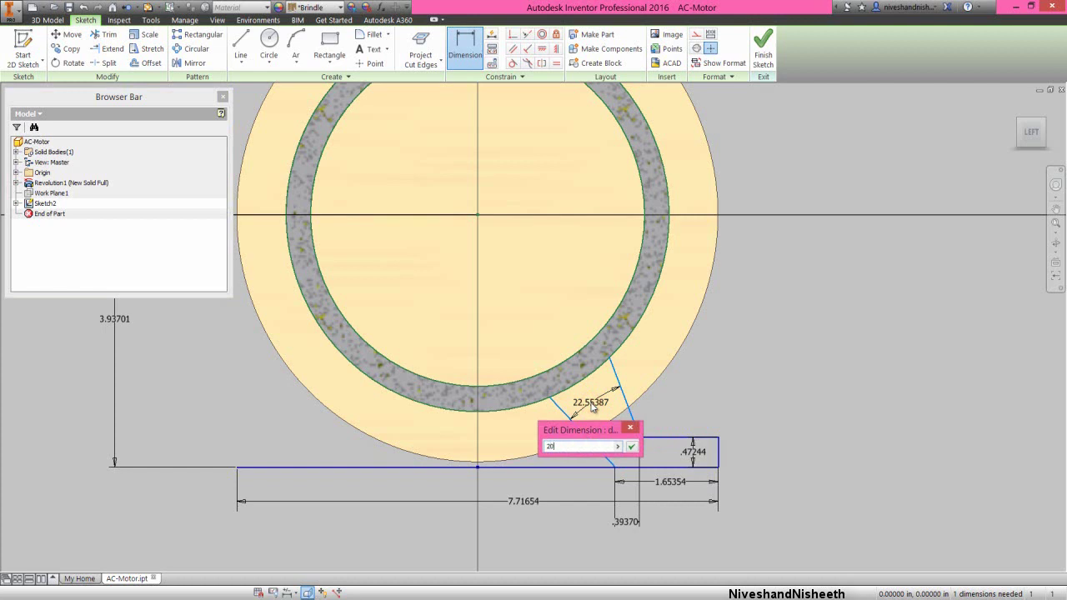
text(0)
key(Return)
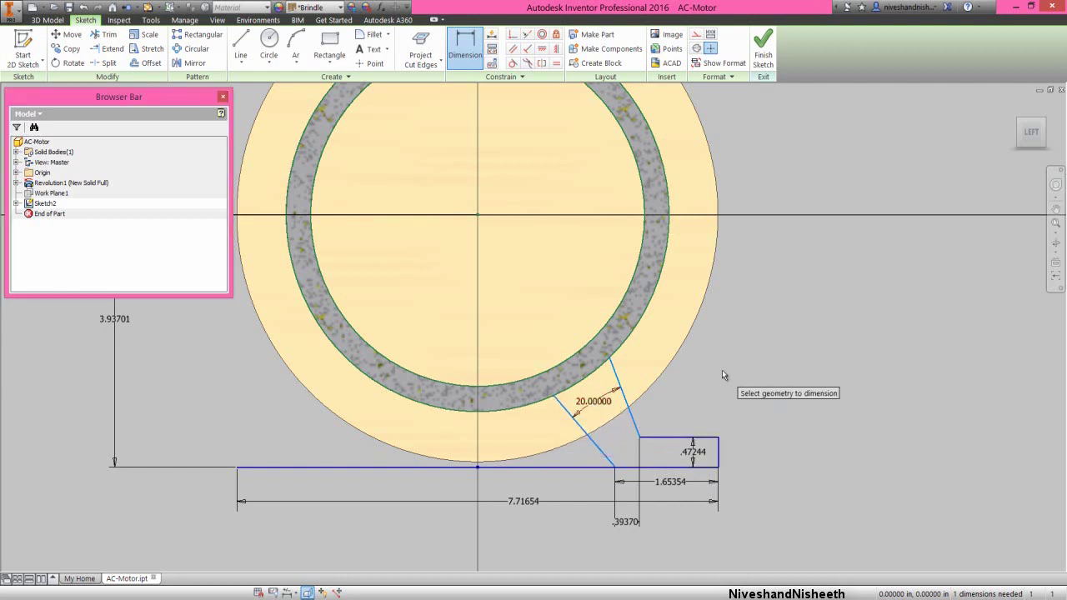
Sketch the left foot from the base line's end: about 0.41 in up, about 1.18 in inward, and two slanted lines to the ring's outer circle
right_click(723, 373)
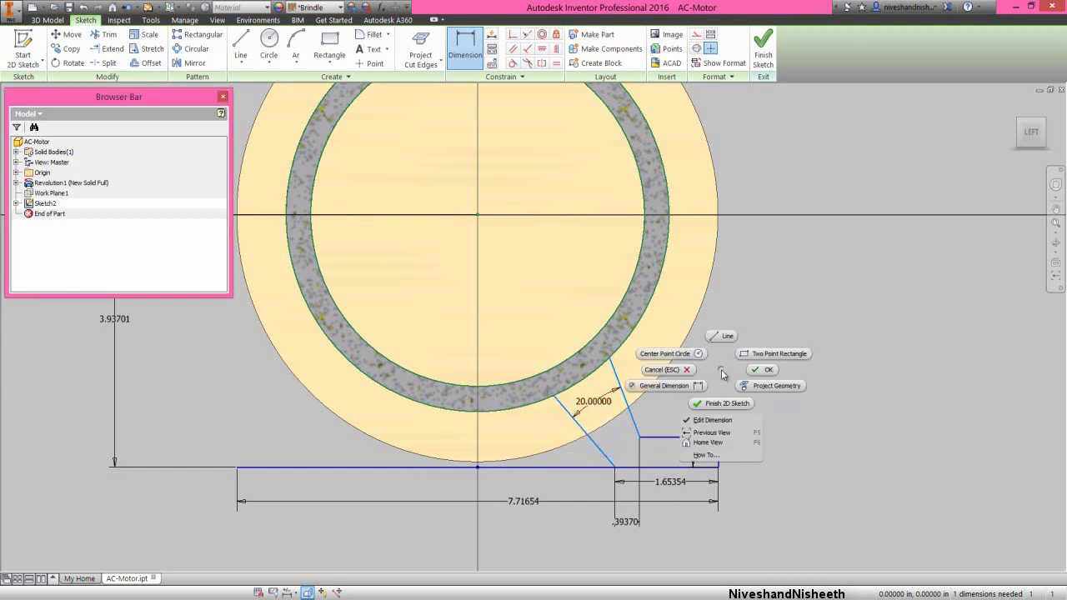
click(728, 337)
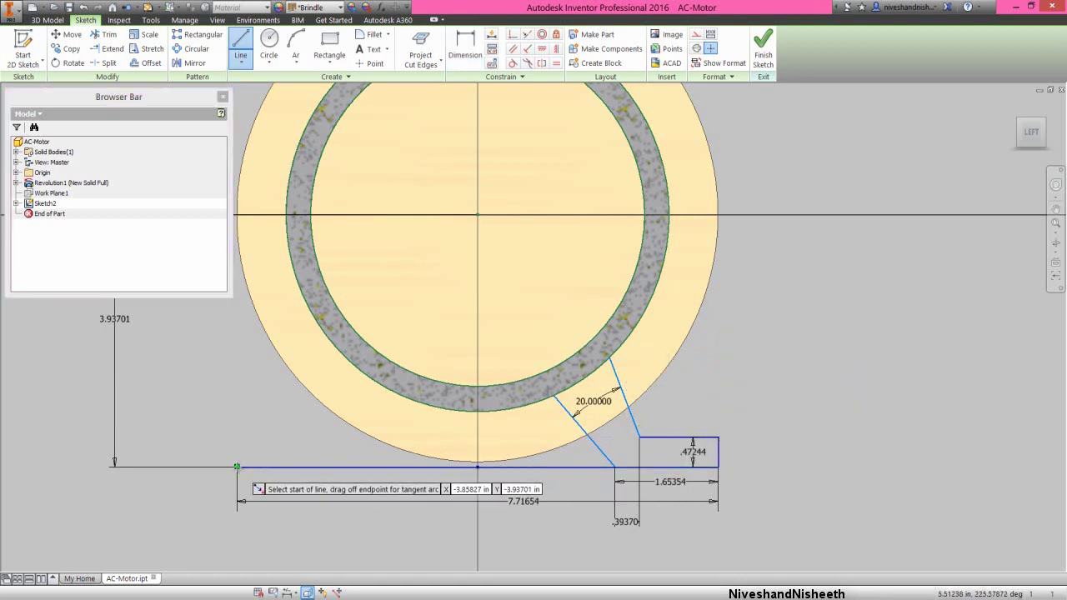
click(237, 466)
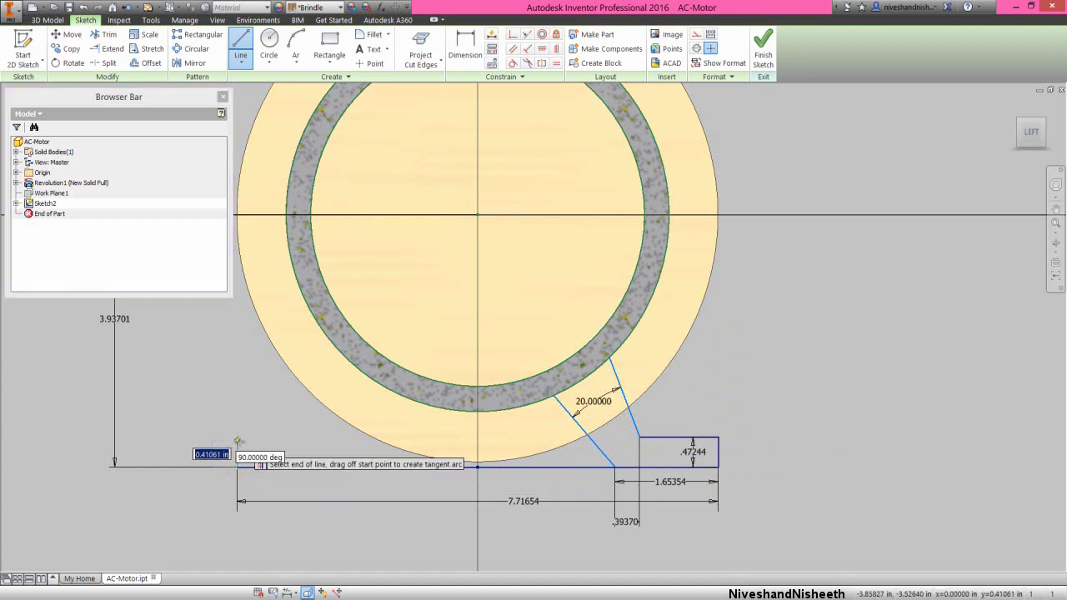
click(237, 441)
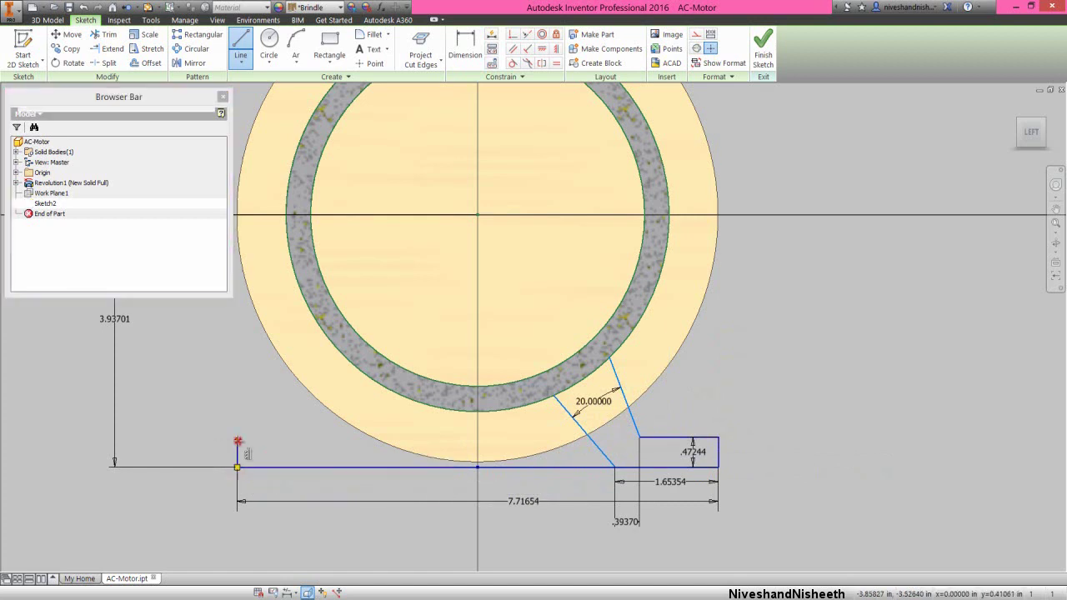
click(311, 441)
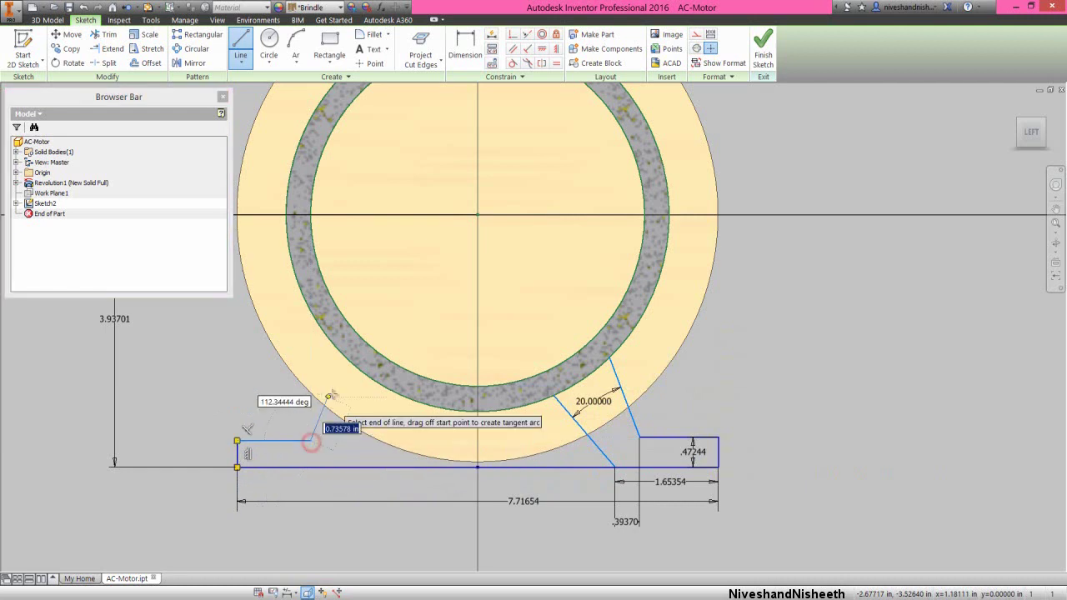
click(370, 379)
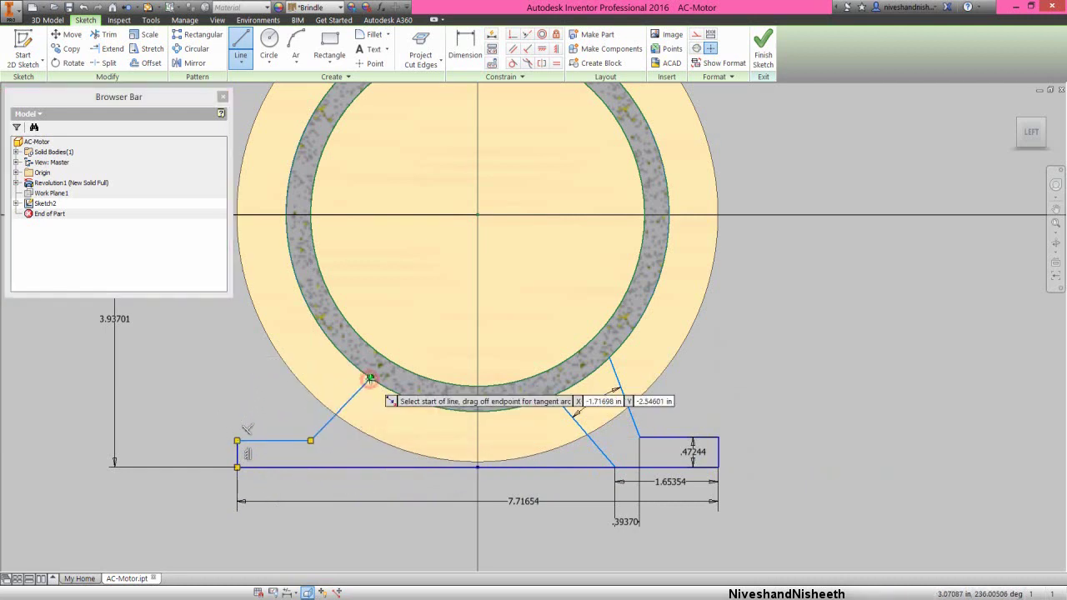
click(337, 466)
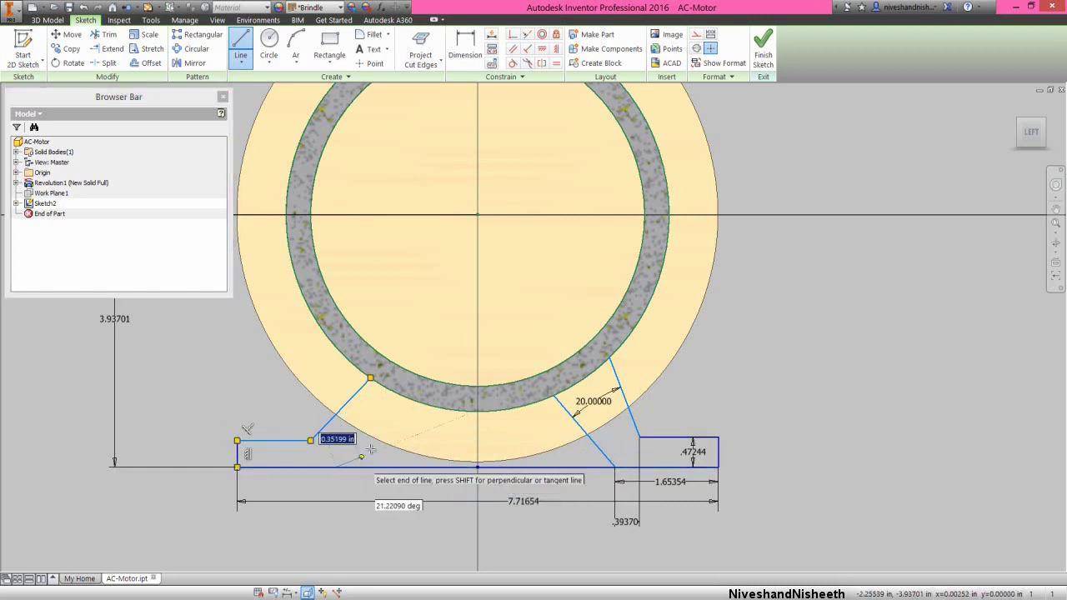
click(428, 406)
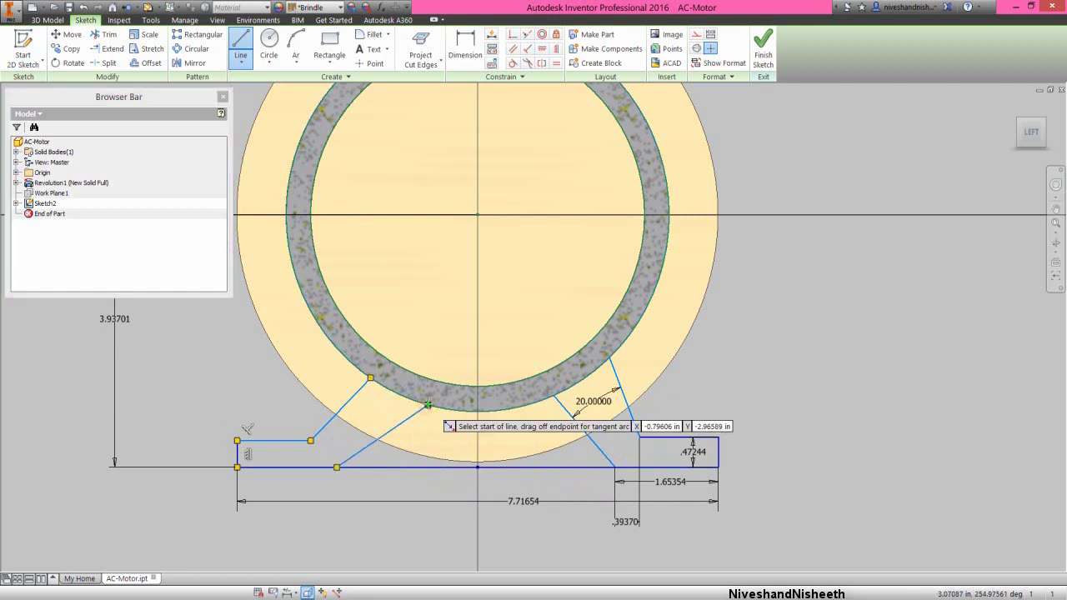
Dimension the angle between the left foot's lower slanted line and the base line as 30 degrees
right_click(428, 327)
click(404, 345)
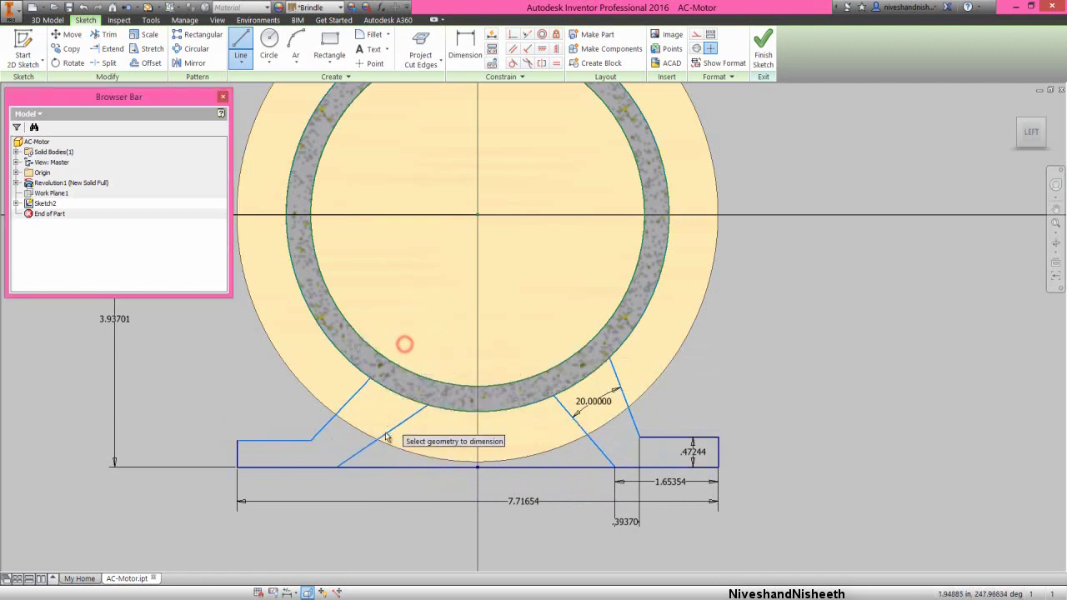
click(376, 440)
click(388, 466)
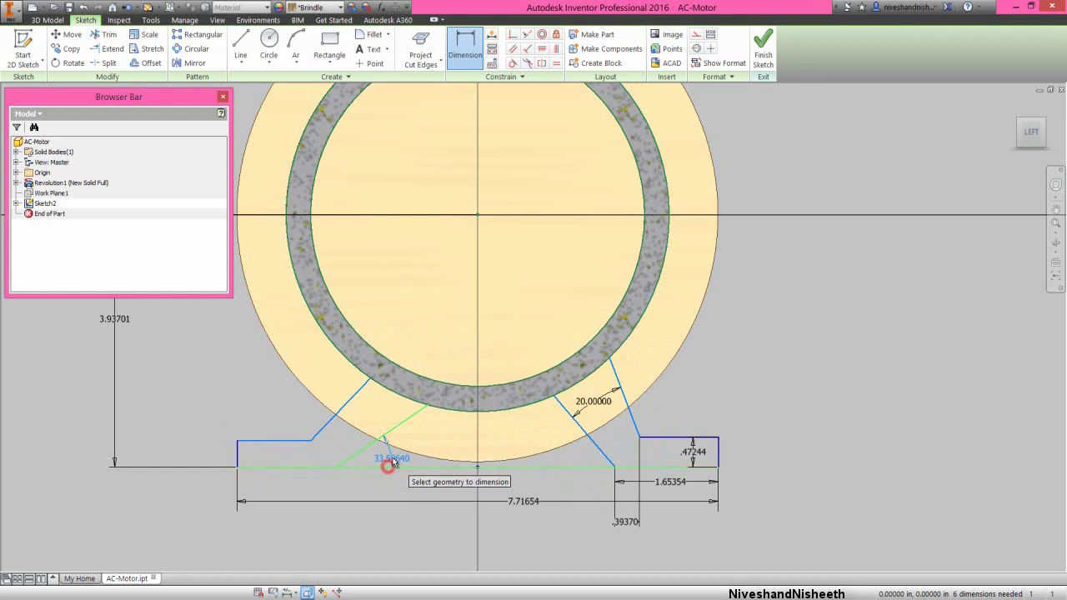
click(391, 461)
text(30)
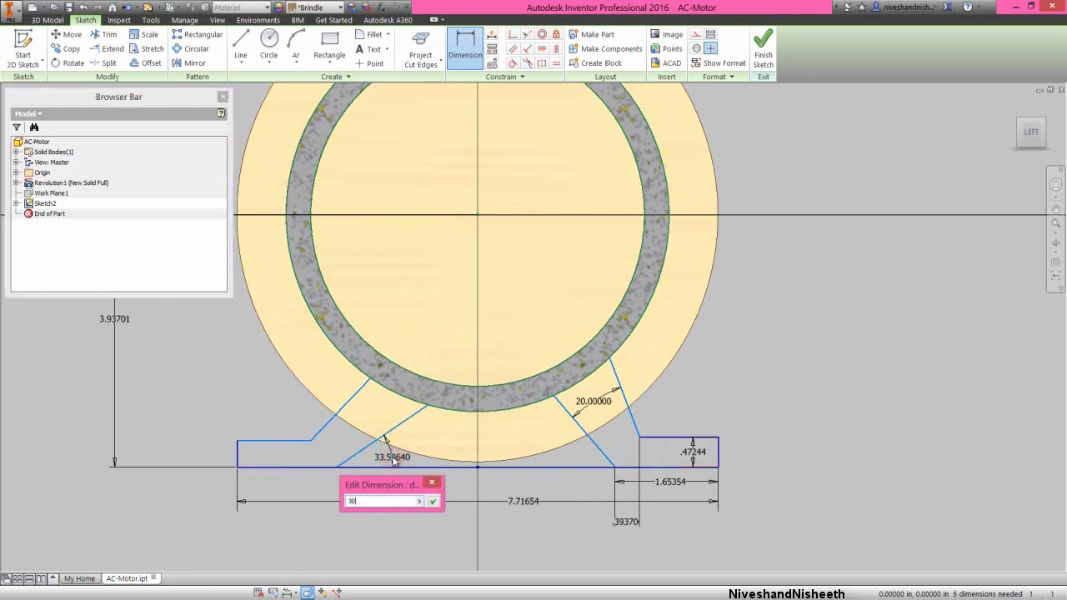
key(Return)
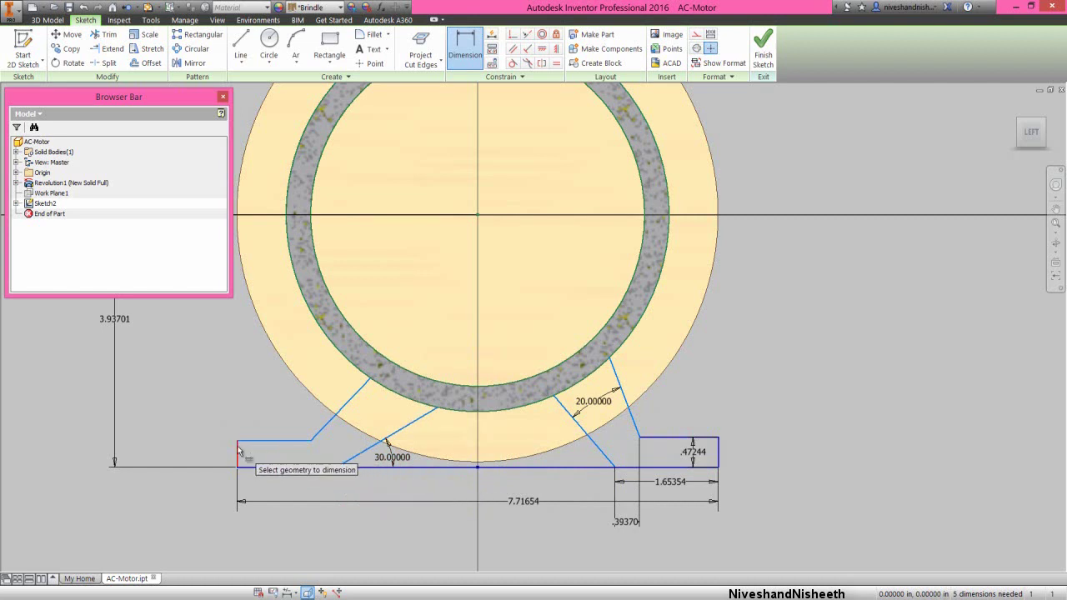
Dimension the left foot's base width from its short vertical line to the lower slanted line's endpoint, linked to the right foot's 1.65354 in dimension
click(336, 467)
click(298, 493)
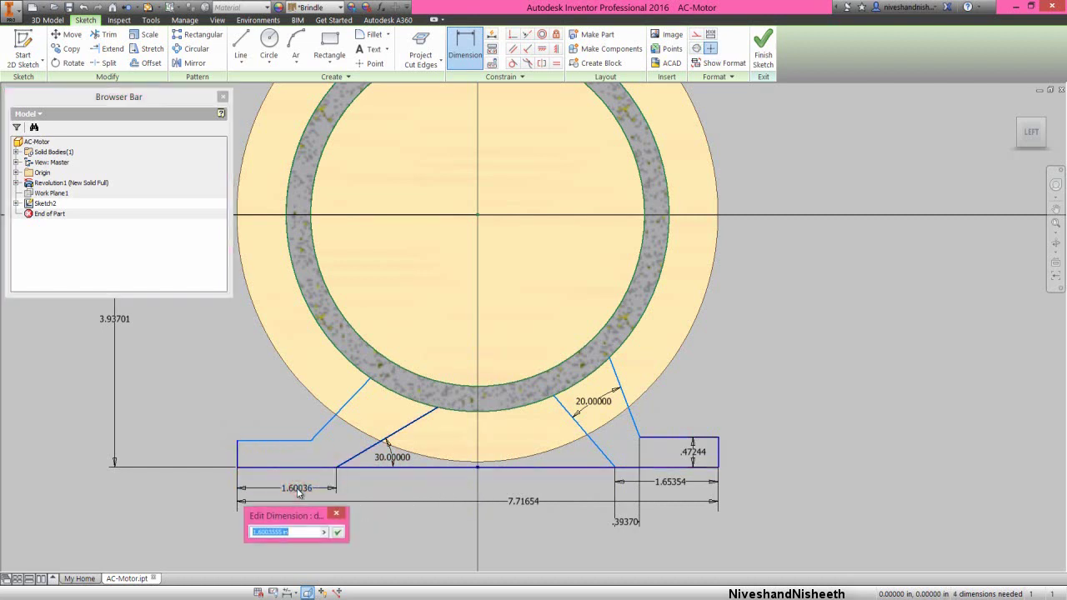
click(667, 484)
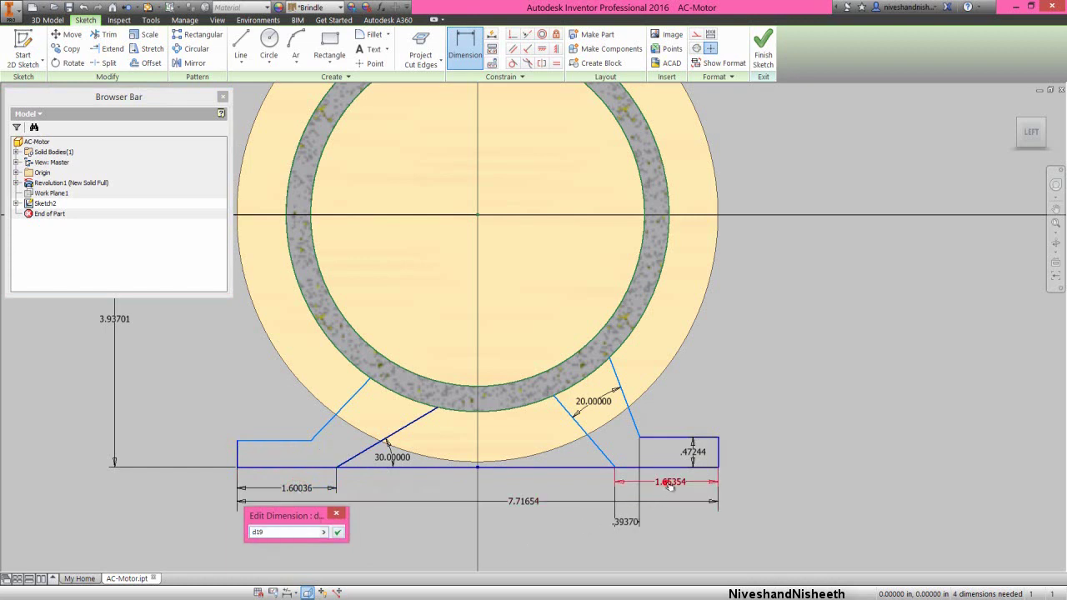
click(337, 533)
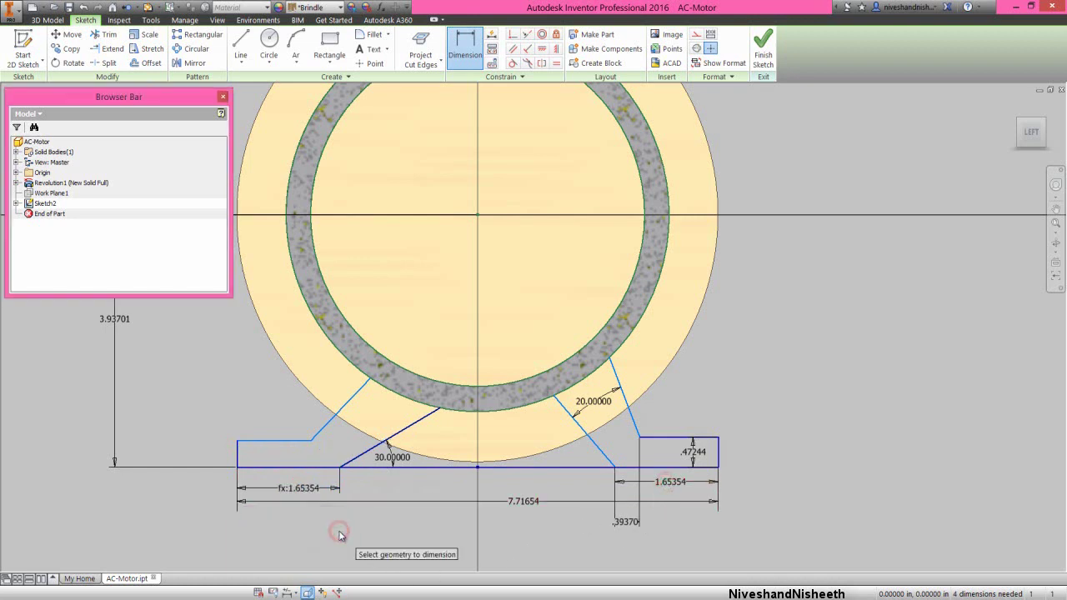
Dimension the horizontal distance between the lower endpoints of the left foot's slanted lines, linked to the right foot's 0.3937 in dimension
click(311, 441)
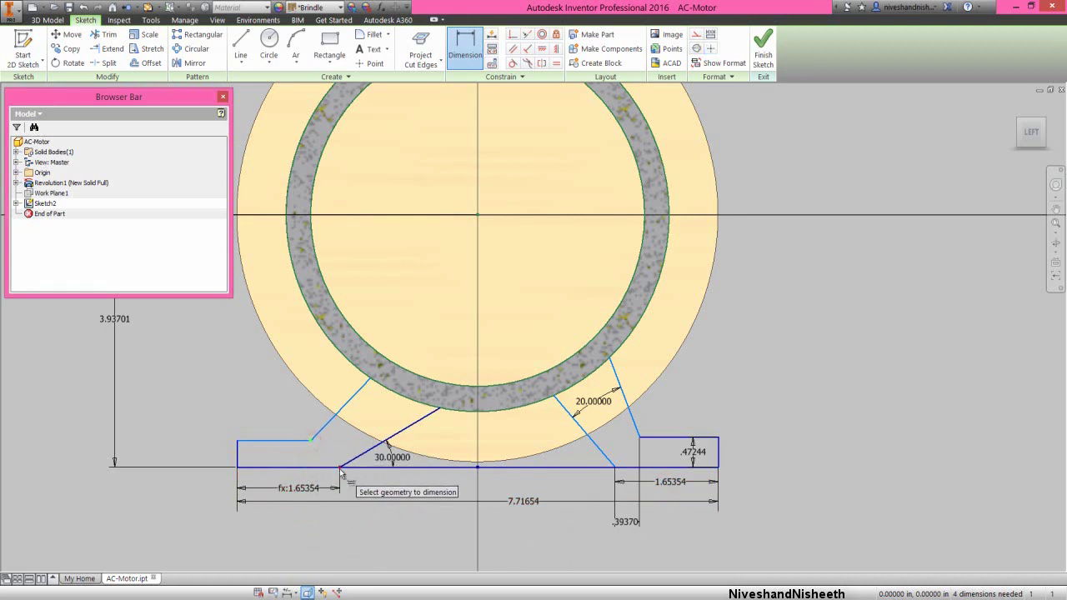
click(341, 467)
click(328, 520)
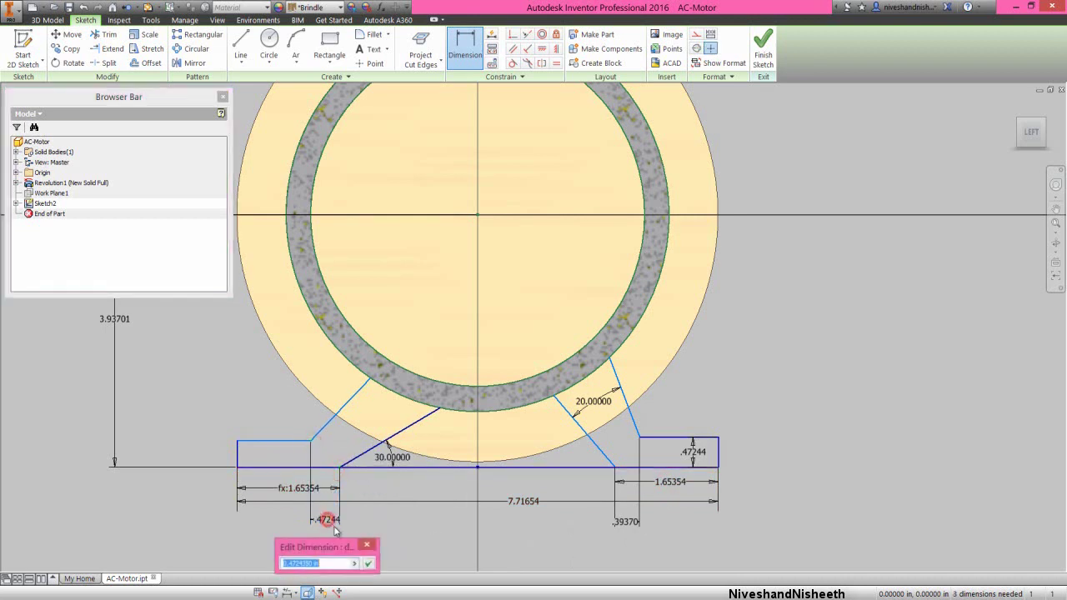
click(621, 523)
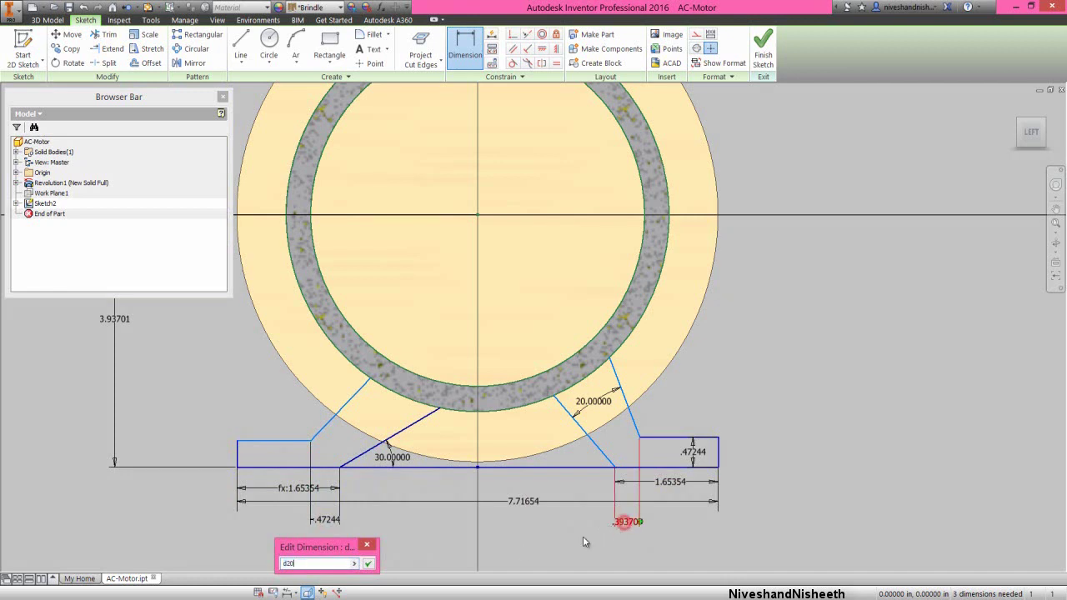
click(369, 565)
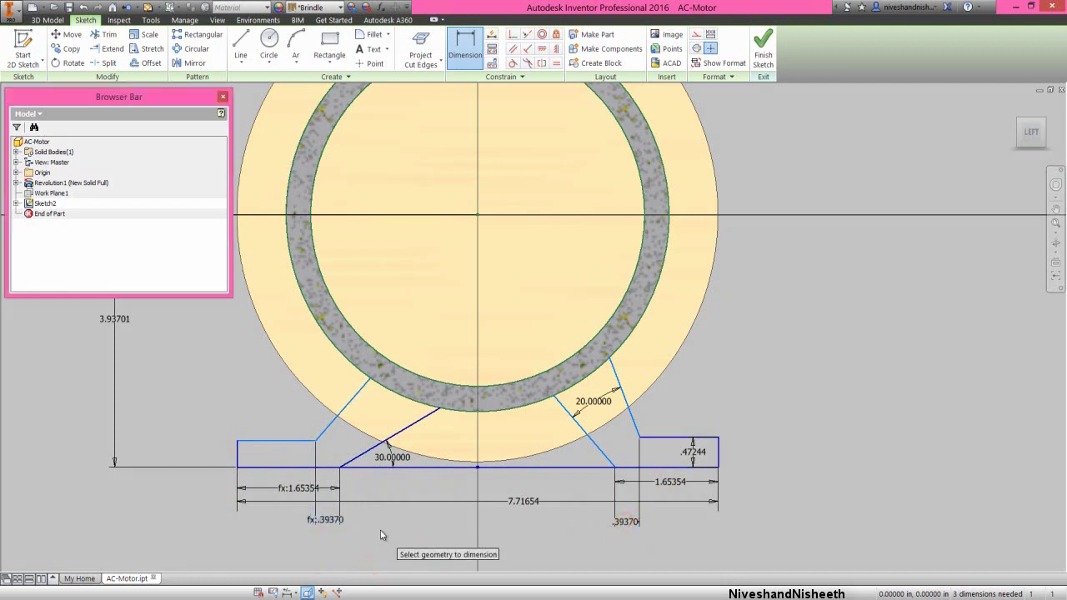
Dimension the angle between the left foot's two slanted lines, linked to the right foot's 20 degree dimension
click(349, 407)
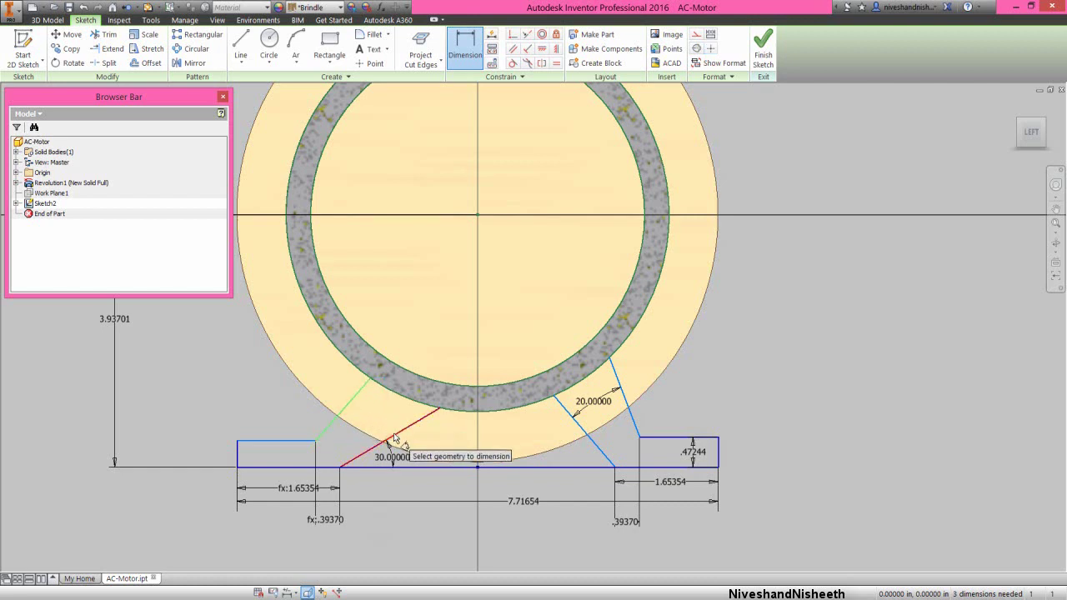
click(394, 435)
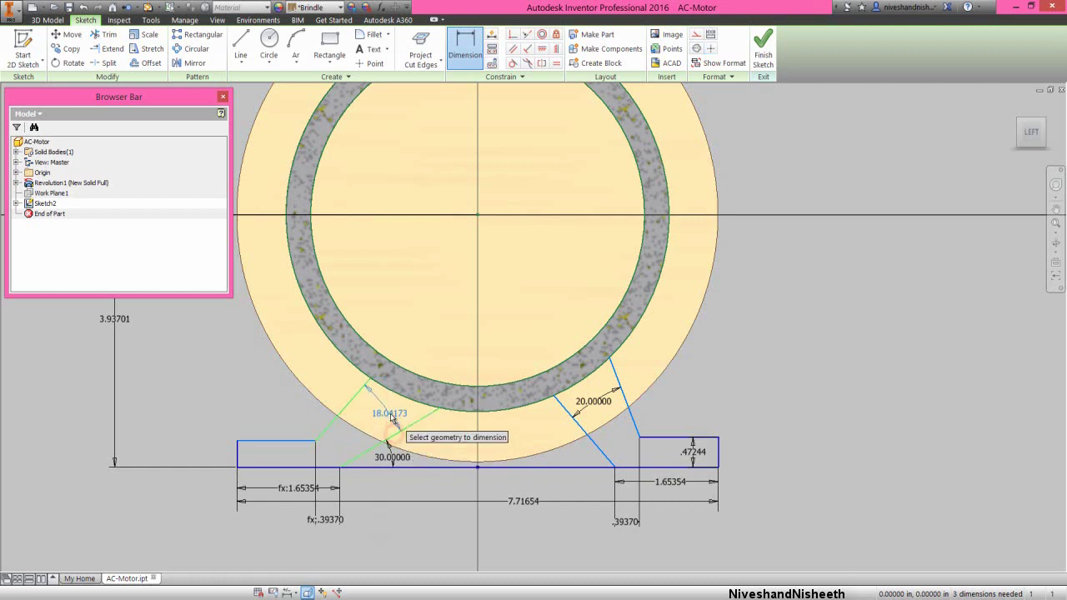
click(439, 347)
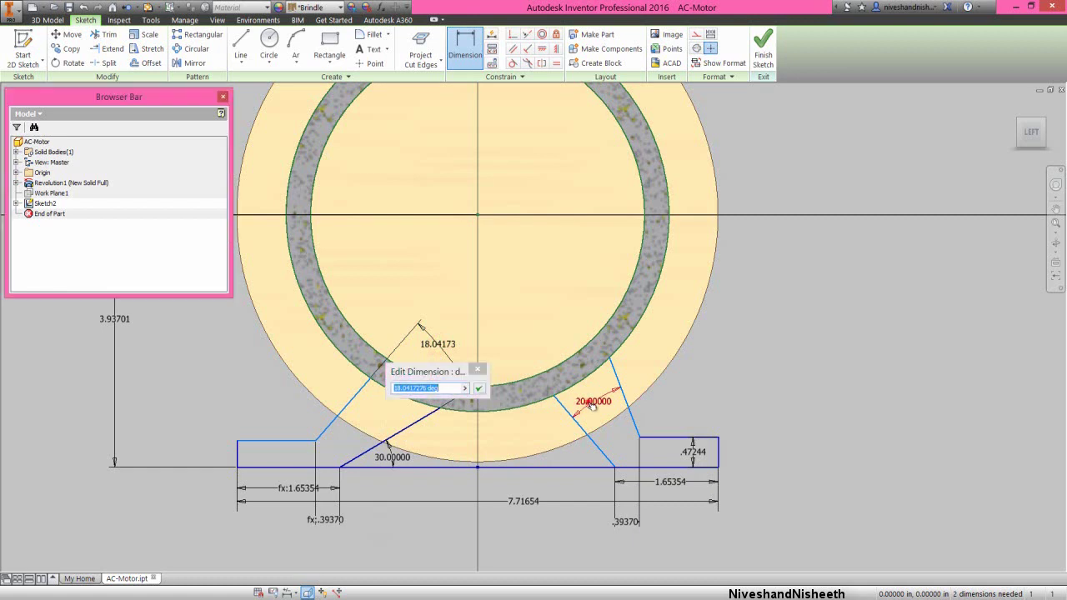
click(592, 402)
click(478, 387)
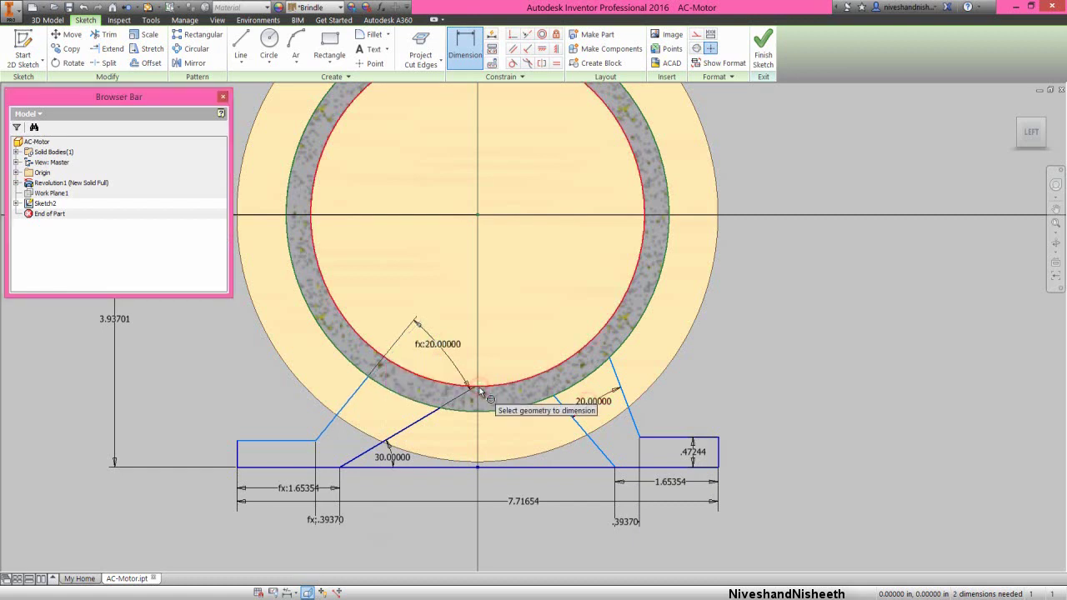
right_click(255, 394)
click(288, 392)
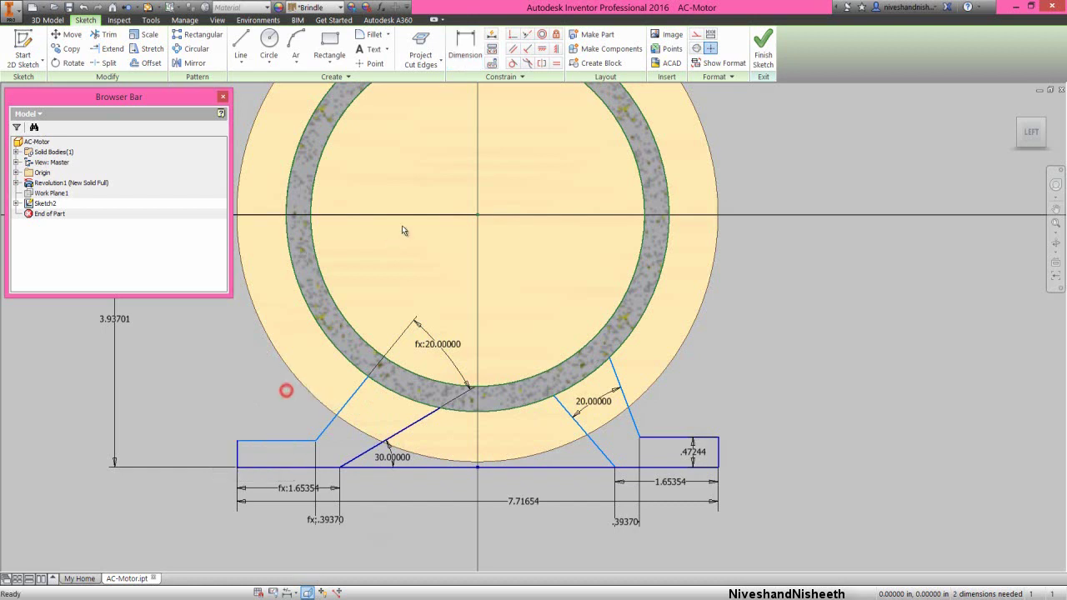
Apply an Equal constraint between the lower slanted lines of the right and left feet
click(556, 66)
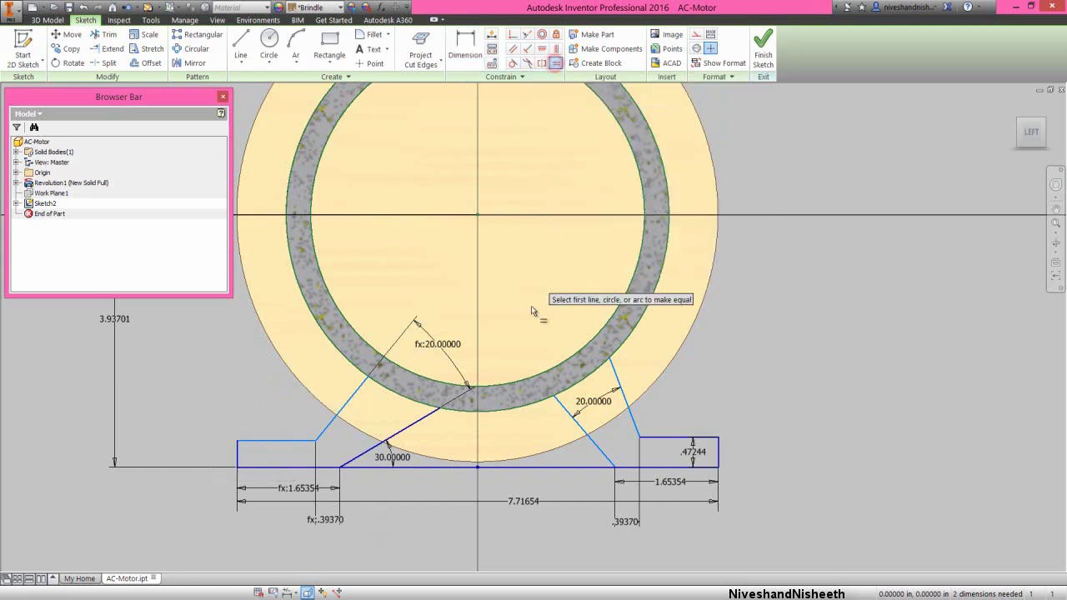
click(623, 401)
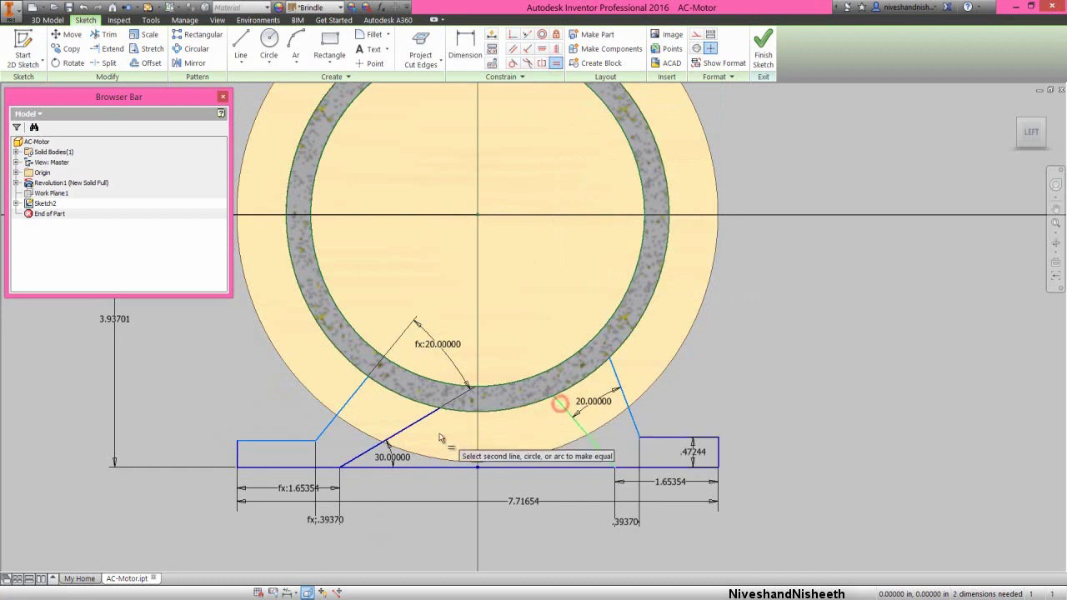
click(419, 421)
click(420, 421)
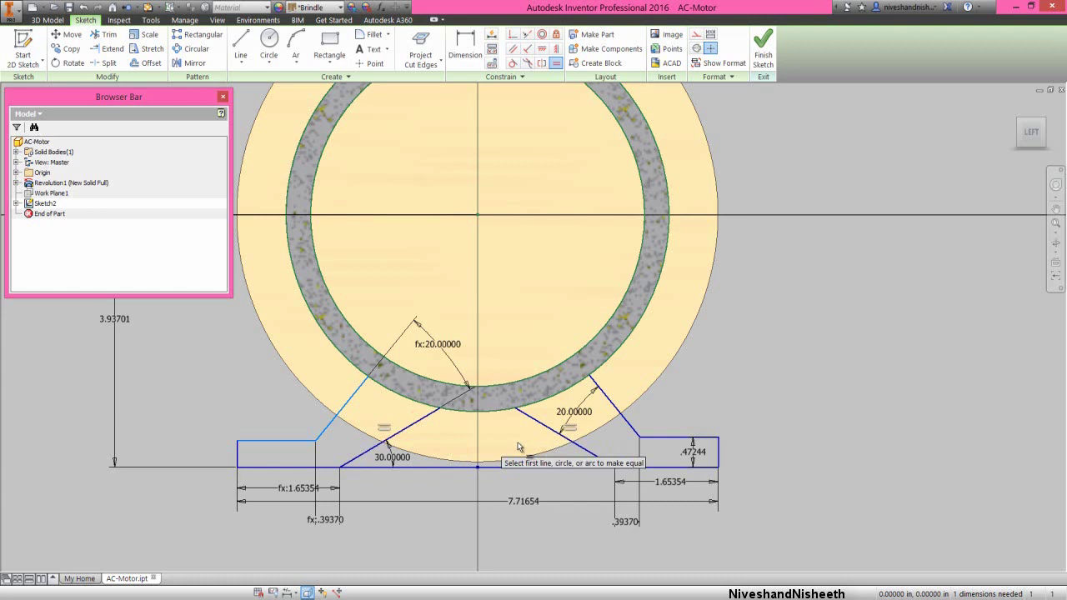
Make the upper slanted lines of the right and left feet equal in length and end the constraint command
click(605, 403)
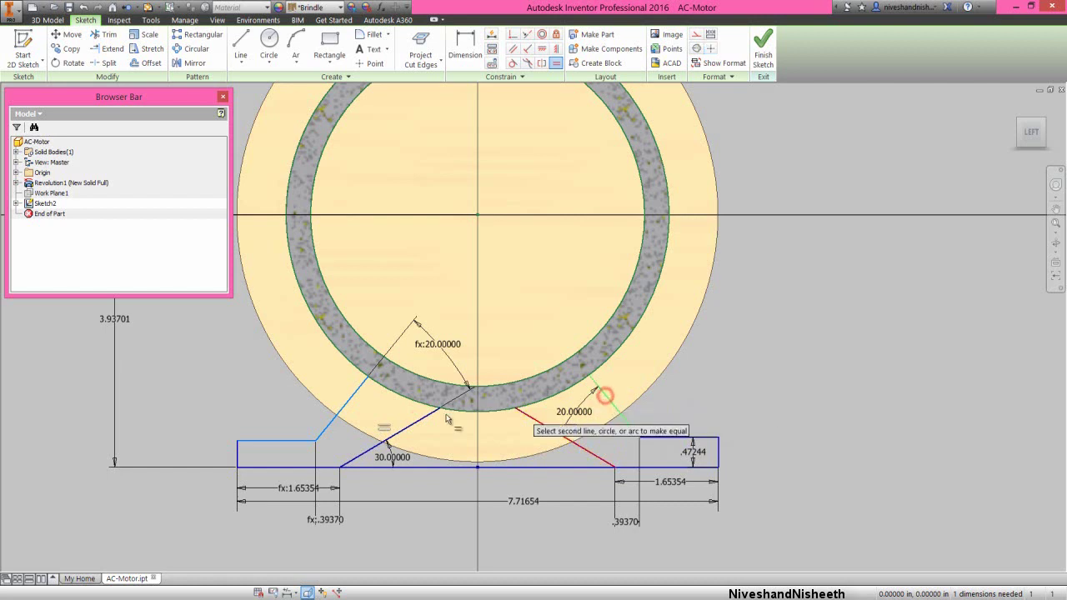
click(357, 392)
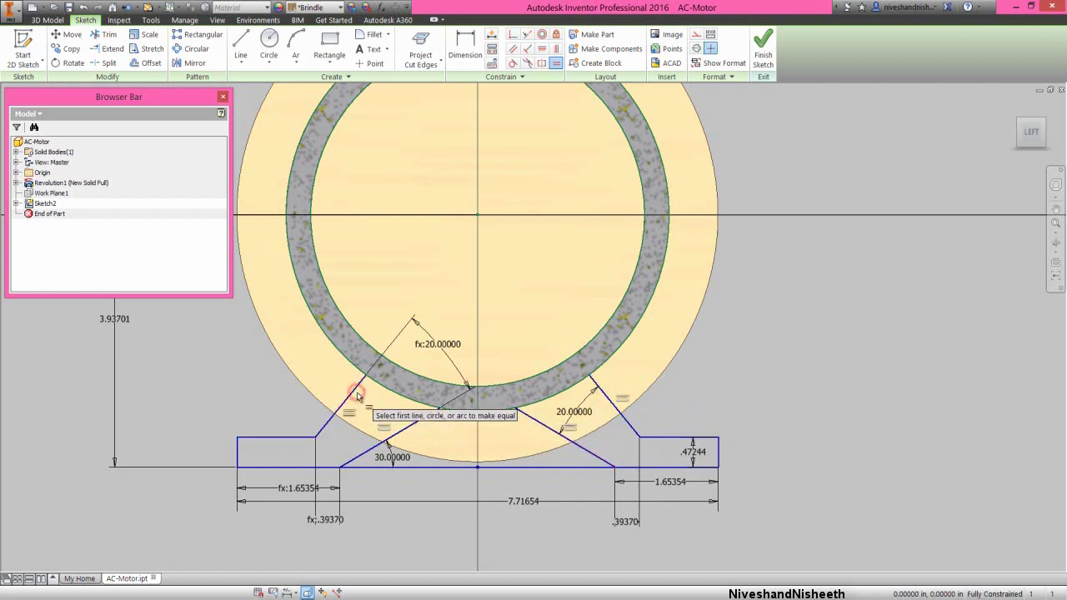
right_click(798, 339)
click(842, 333)
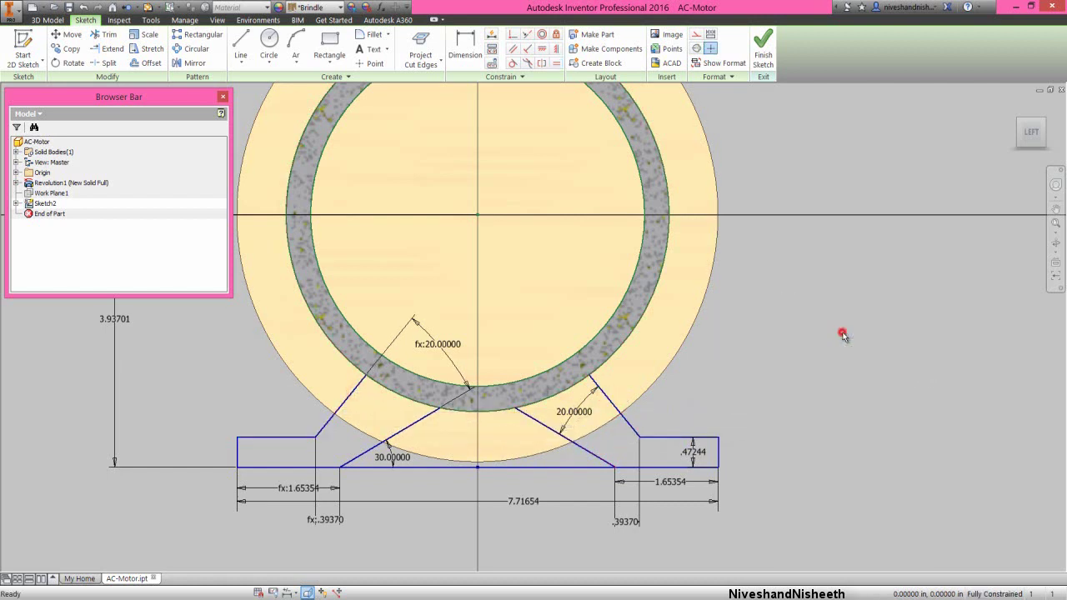
Finish the sketch of the mounting feet
click(763, 51)
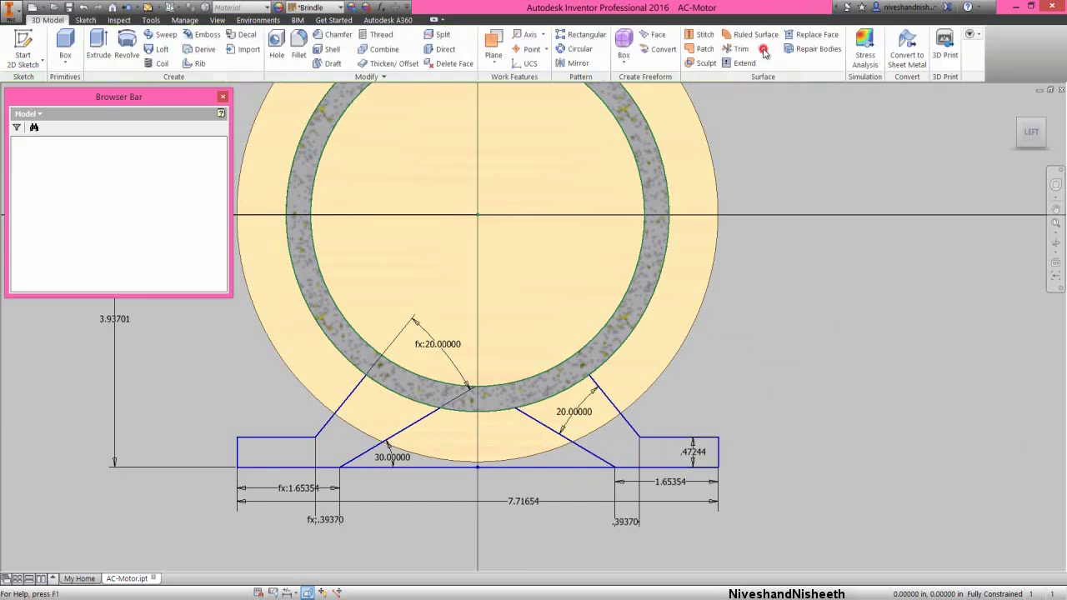
click(1016, 108)
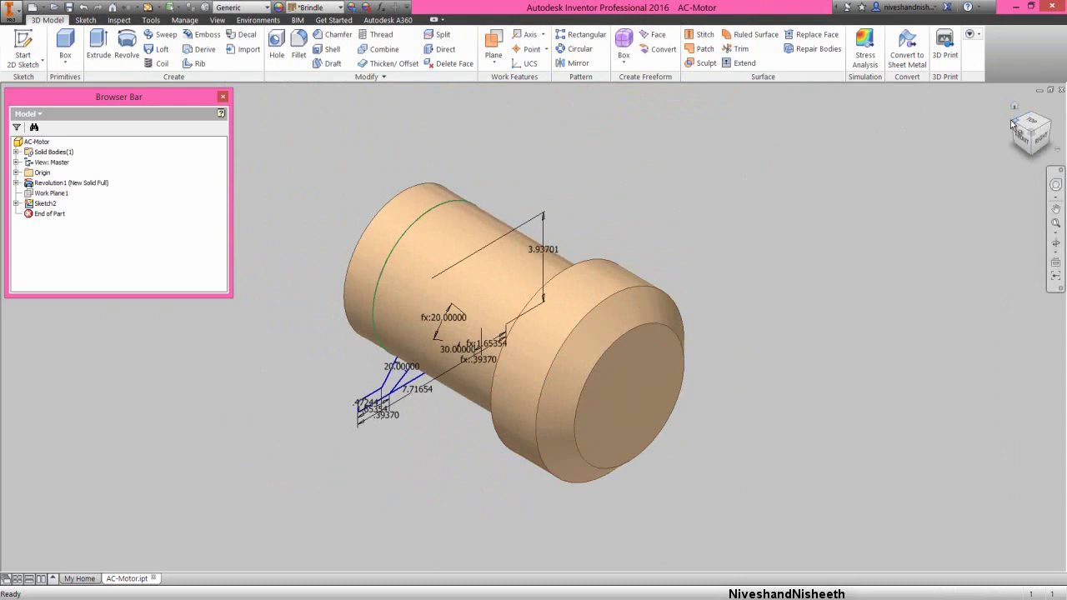
click(1011, 123)
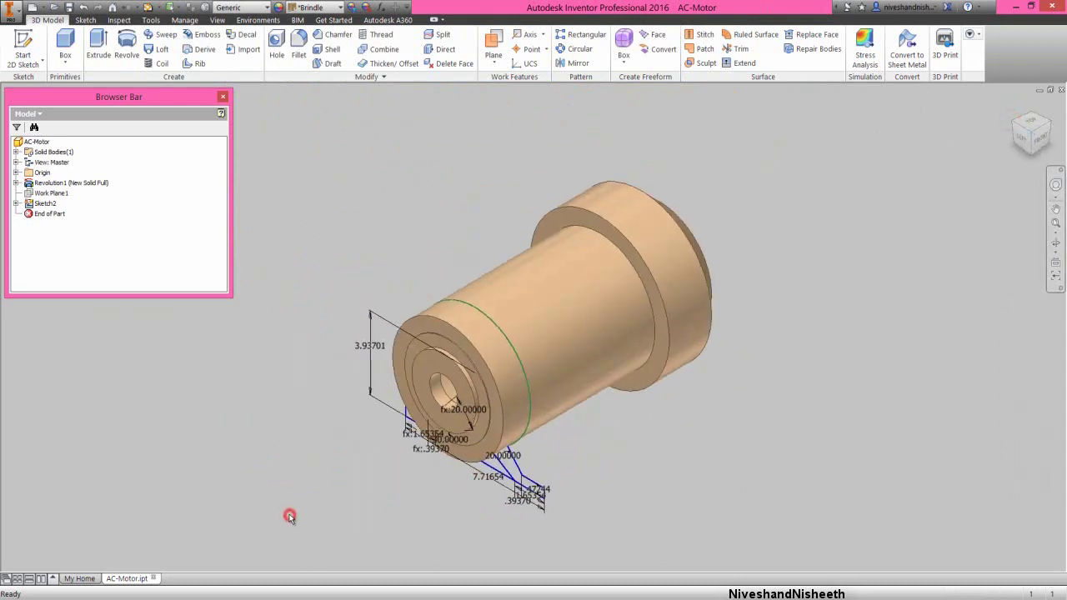
Extrude both foot profiles 5.86614 in along the motor body in the reversed direction, joined to the housing
click(98, 51)
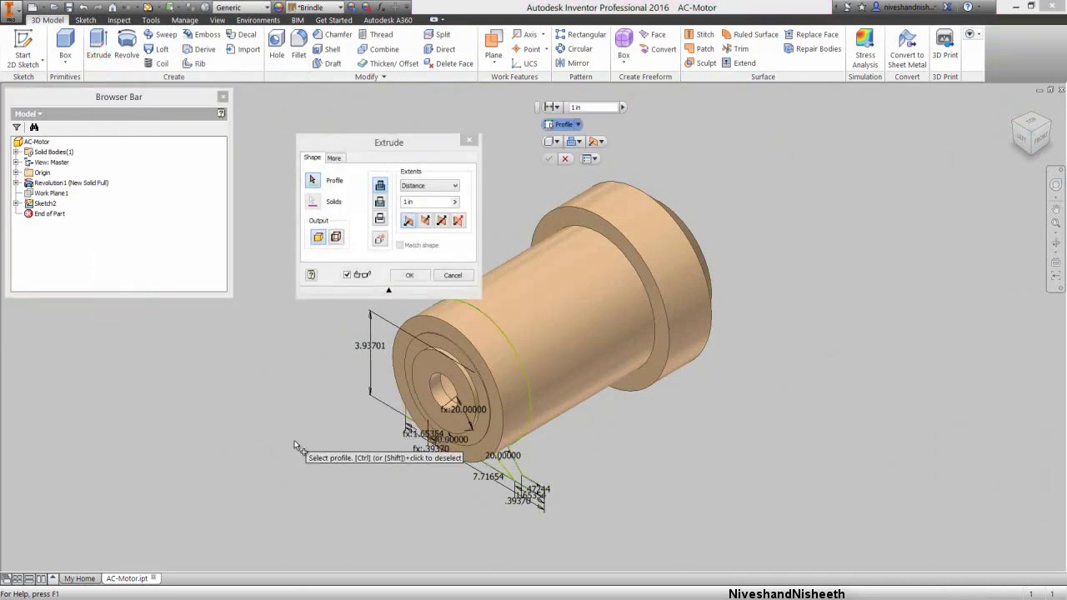
click(408, 430)
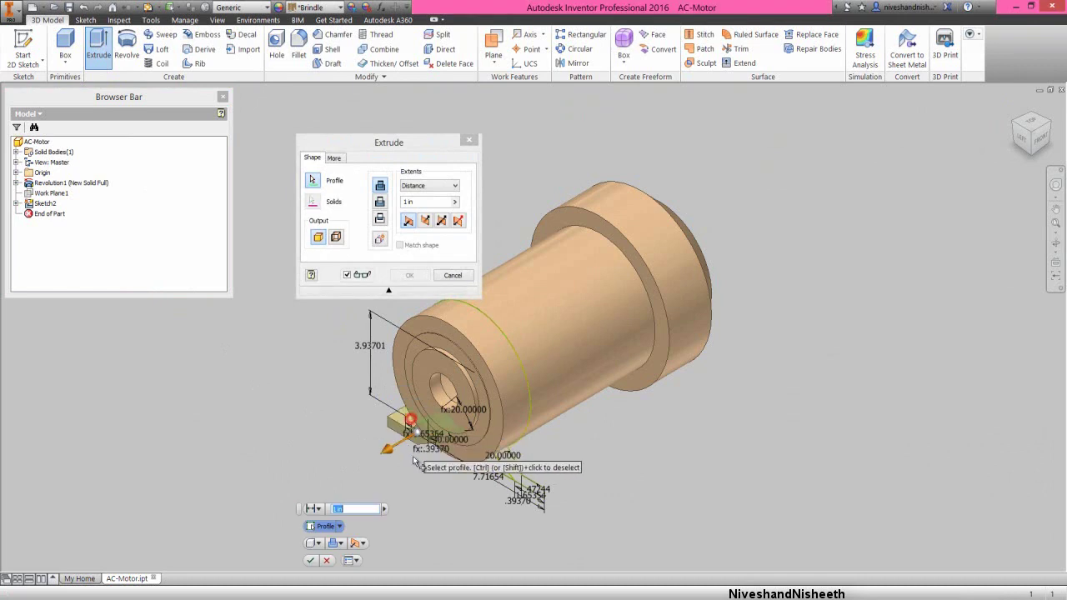
click(516, 473)
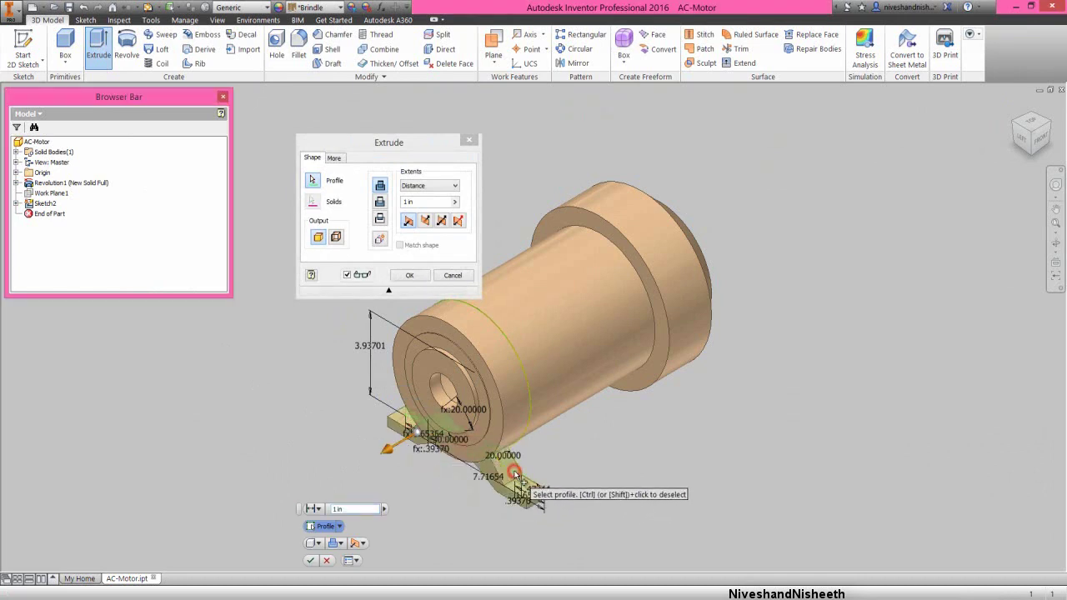
click(367, 142)
click(426, 221)
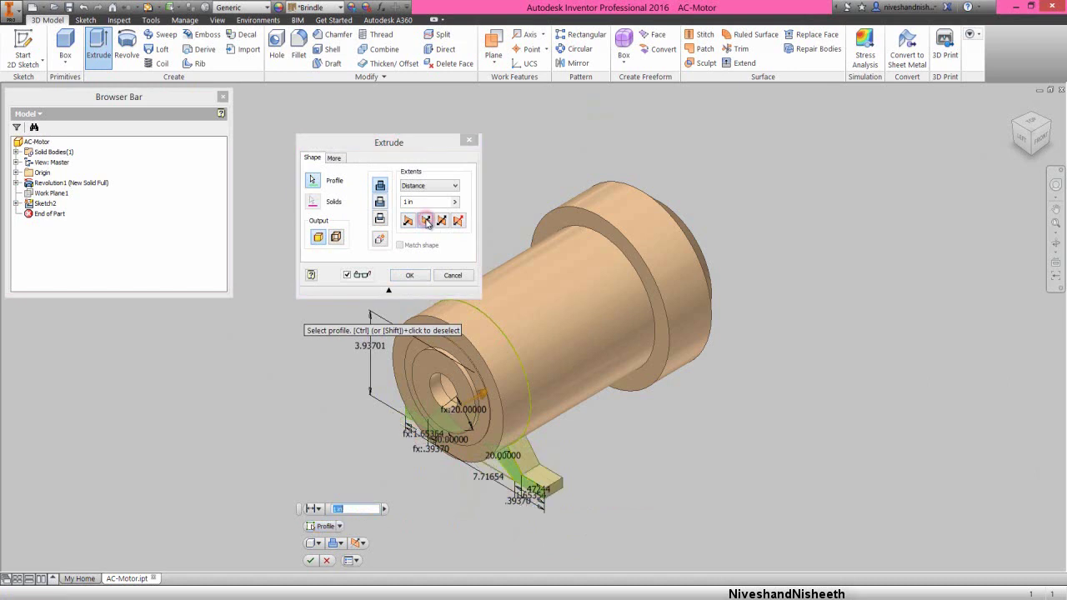
click(436, 201)
click(437, 201)
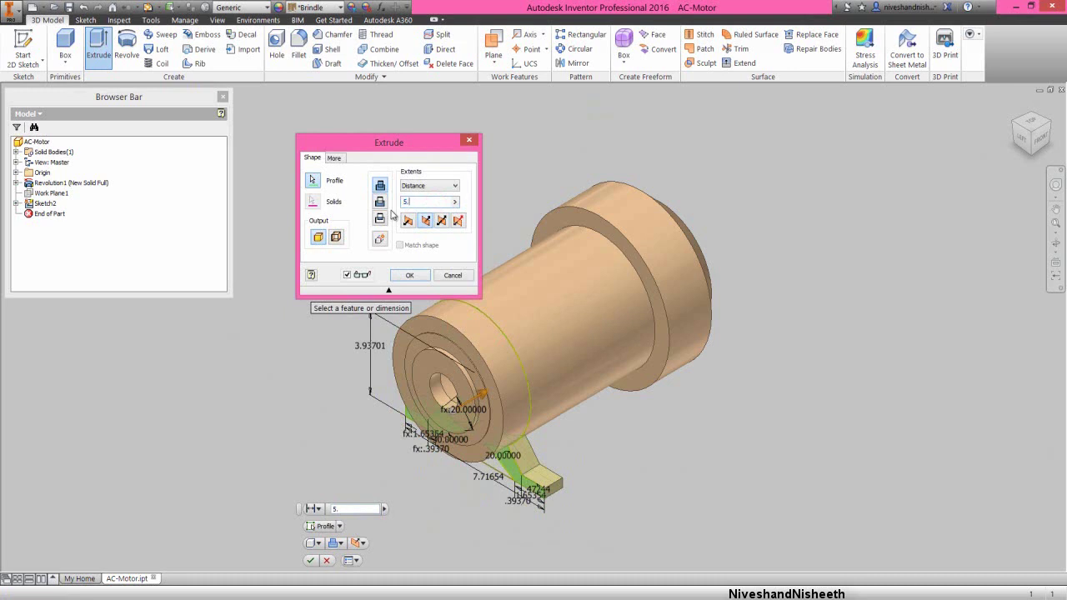
text(5.8)
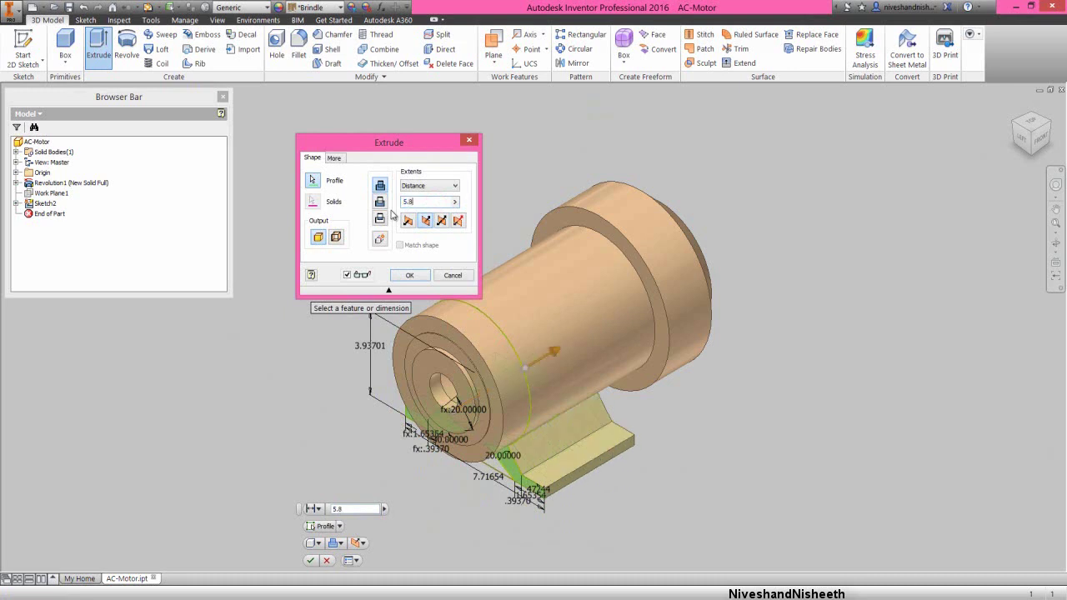
text(6614)
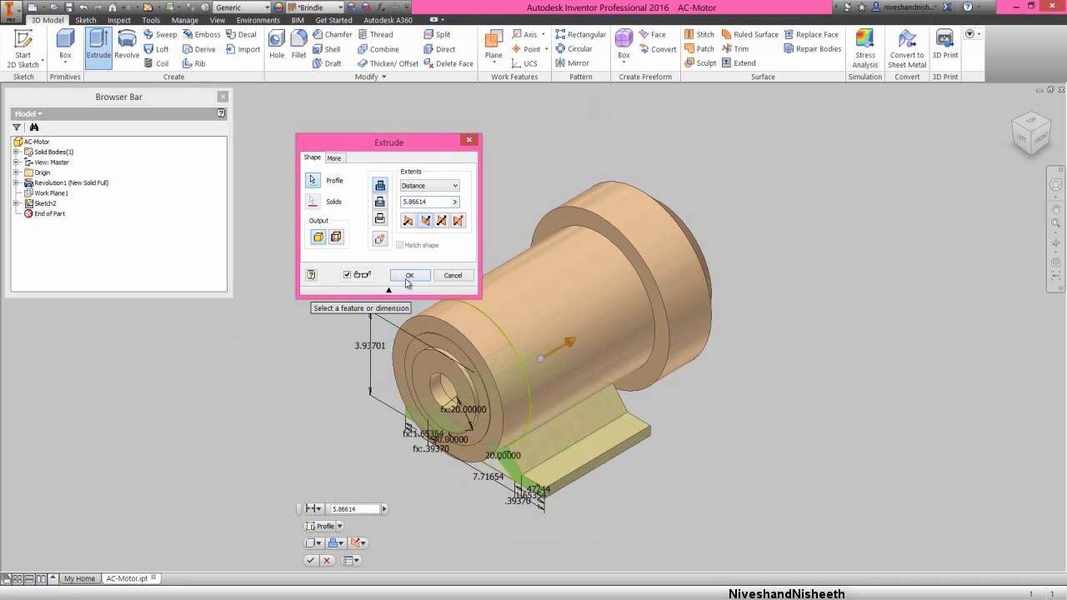
click(410, 278)
Inspect the extruded feet from the underside of the motor and restore the previous view
click(1054, 245)
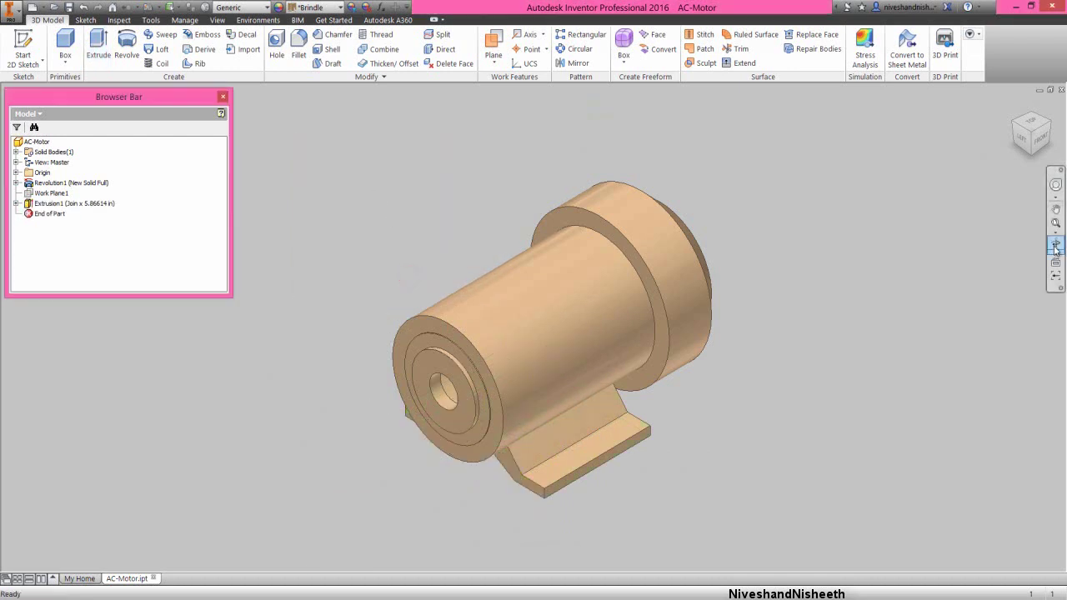
drag(553, 389, 530, 323)
right_click(530, 323)
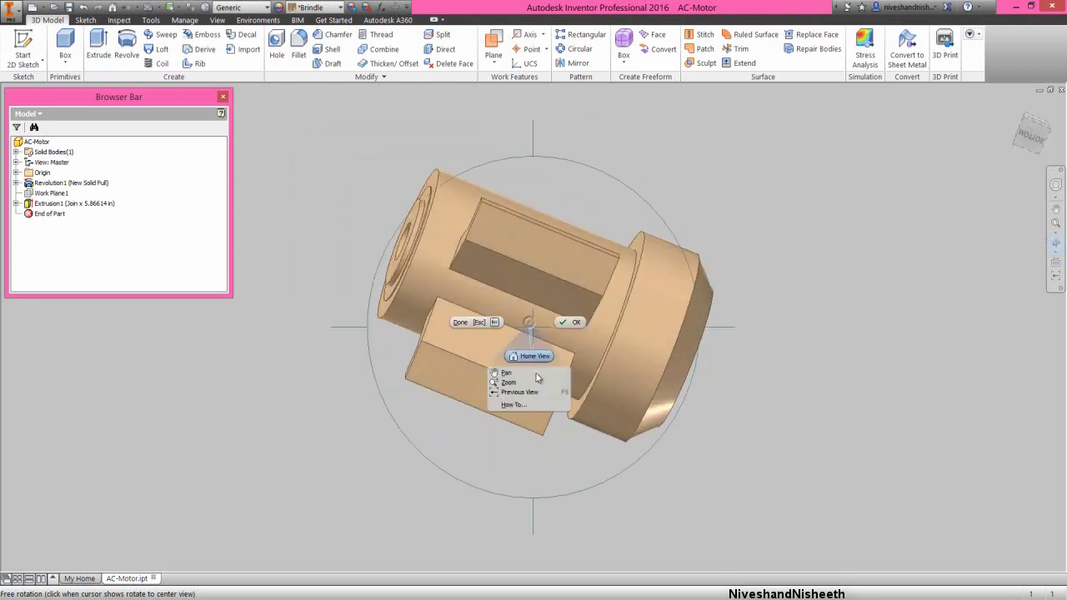
click(537, 393)
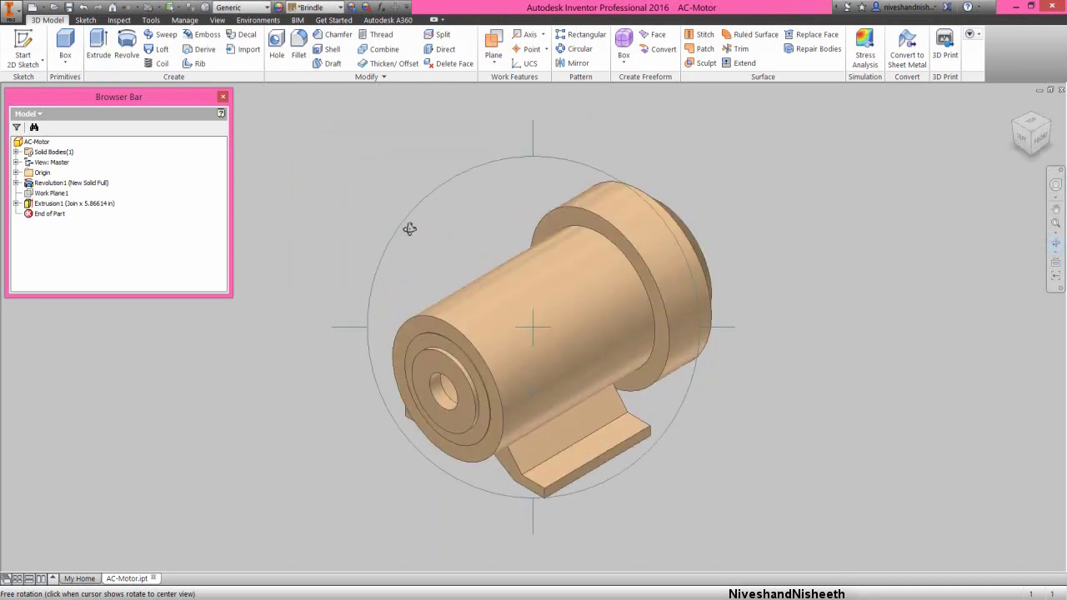
right_click(413, 236)
click(438, 231)
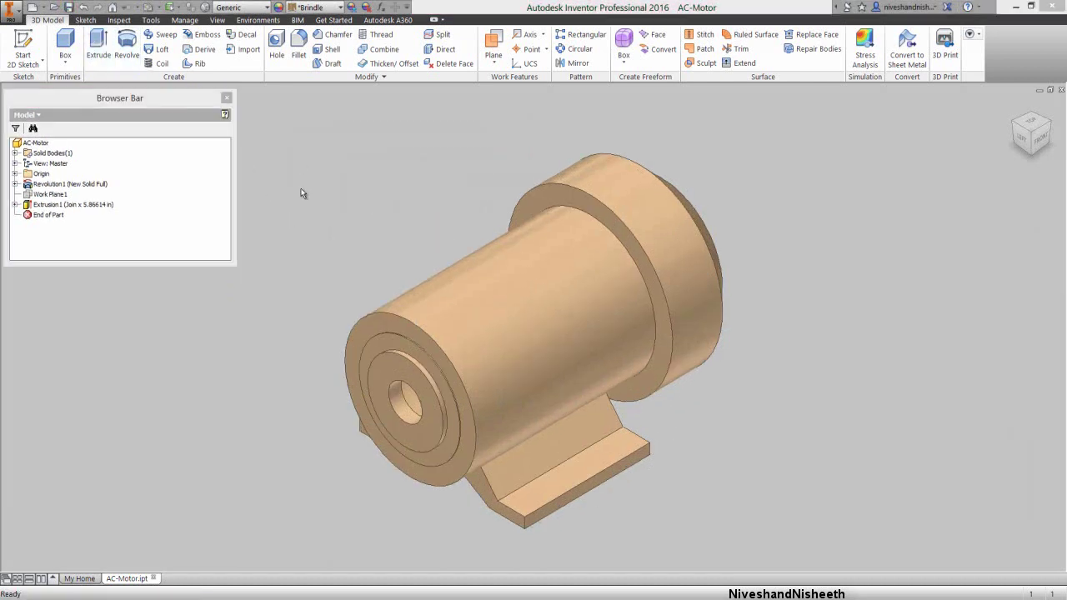
click(301, 188)
Create a work plane offset 4.01575 in from the origin YZ Plane, crossing the motor body
click(491, 63)
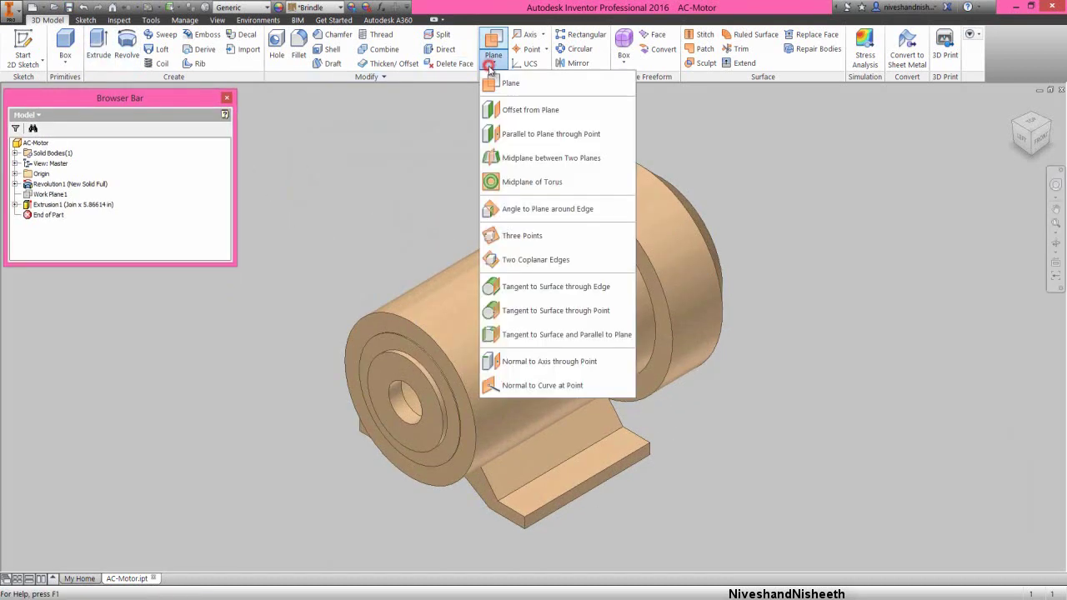
click(539, 111)
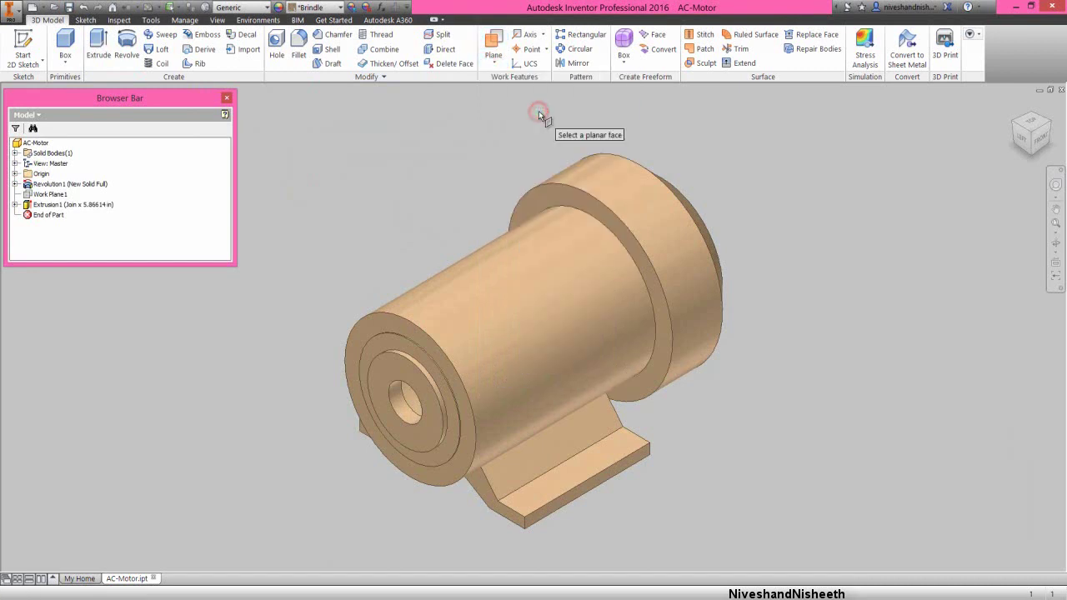
click(1036, 148)
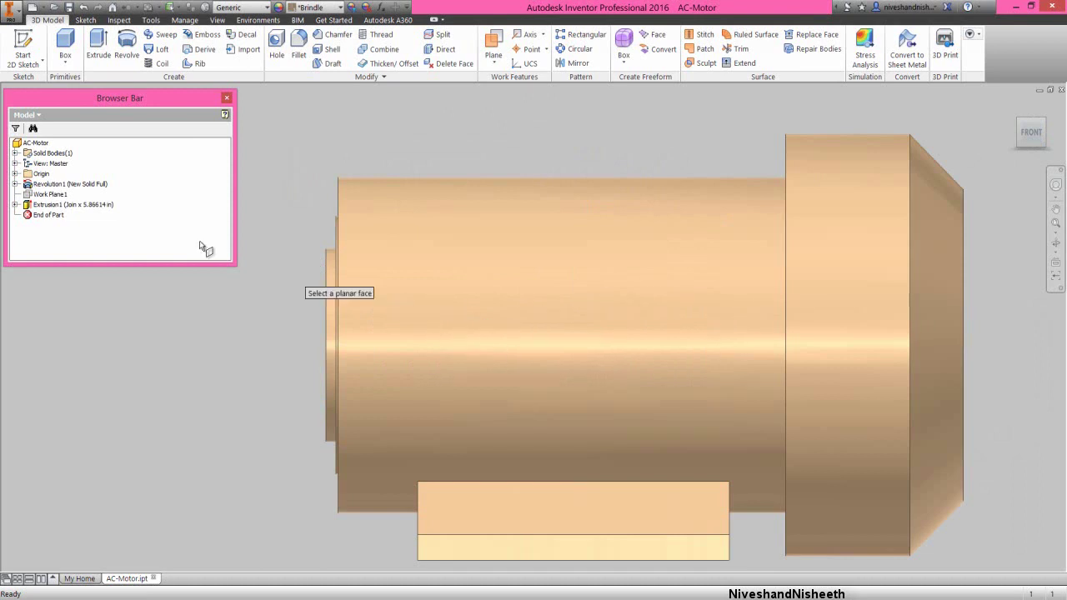
click(16, 173)
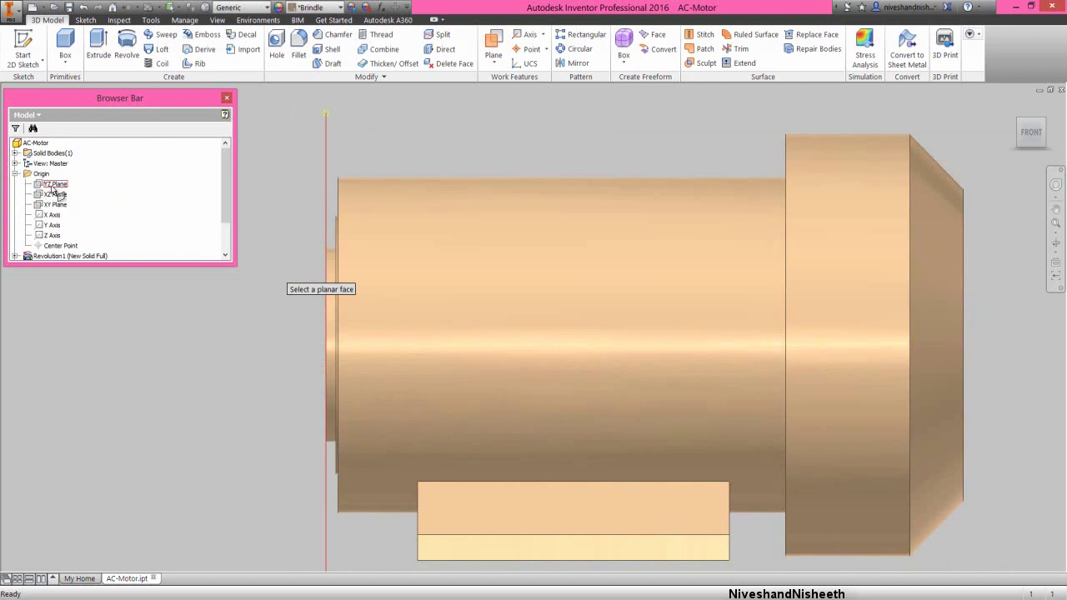
click(53, 186)
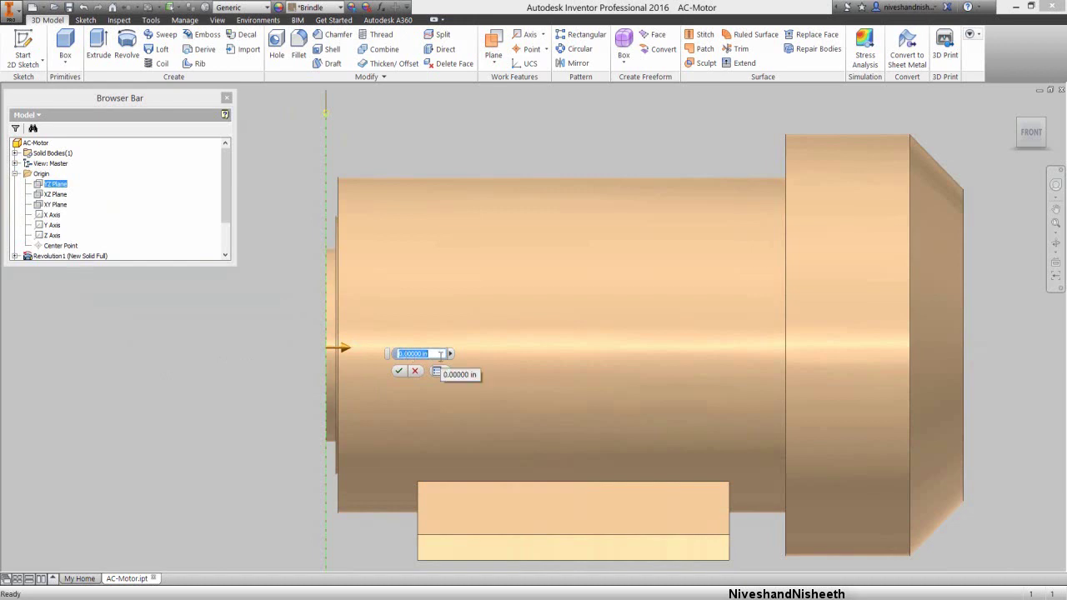
text(4.01575)
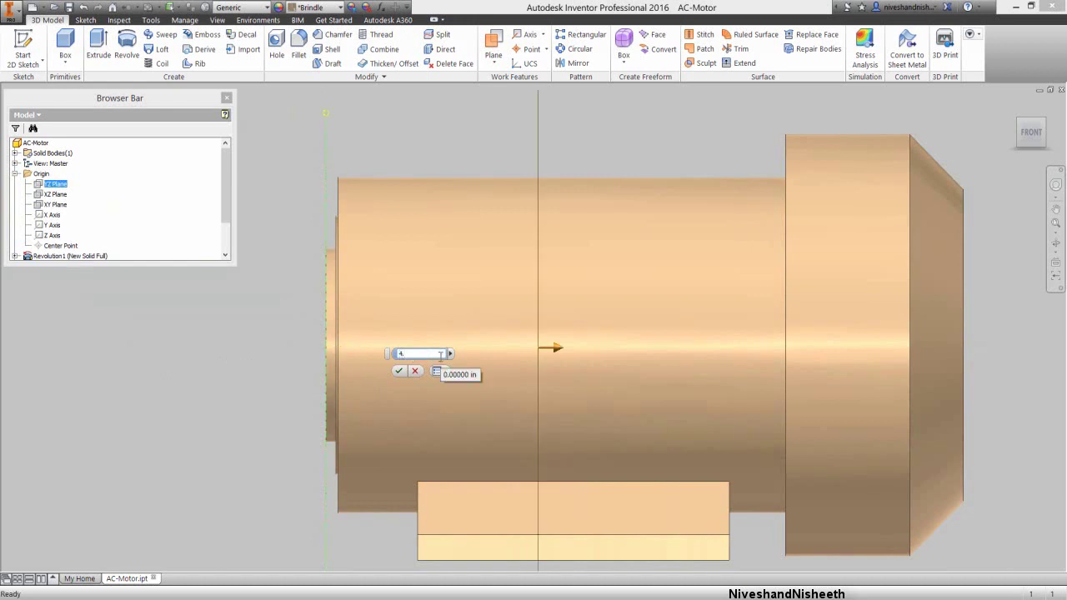
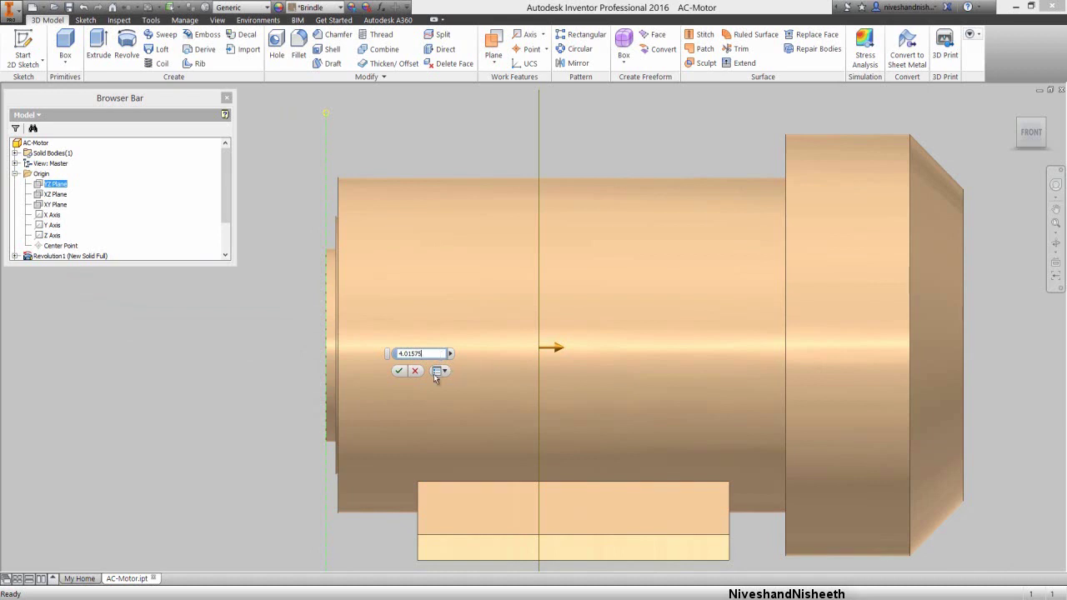
click(398, 371)
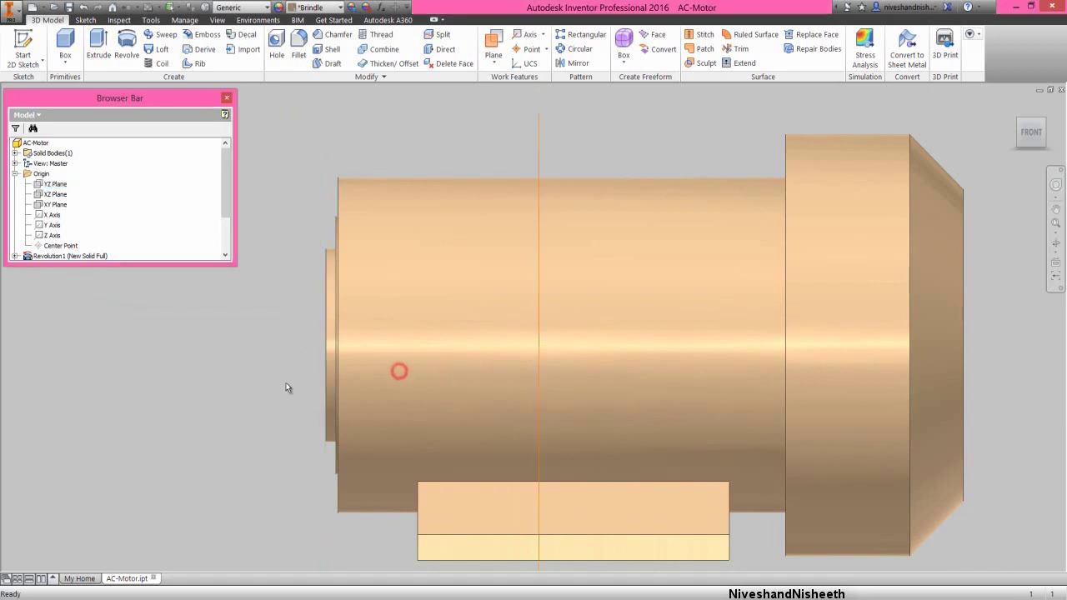
right_click(247, 303)
click(194, 305)
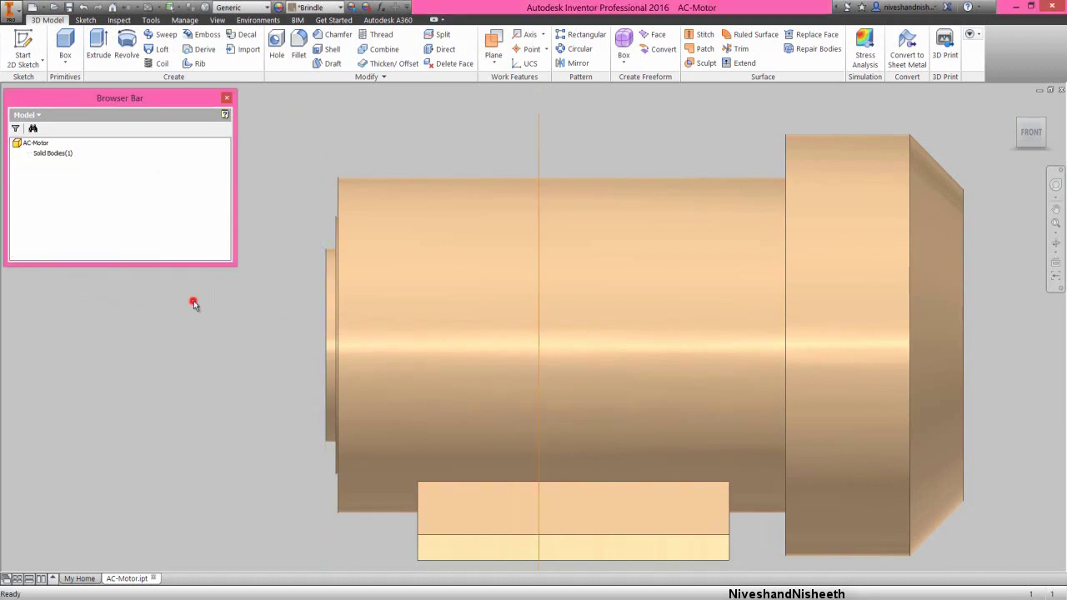
Start a new 2D sketch on the new offset work plane
click(1019, 122)
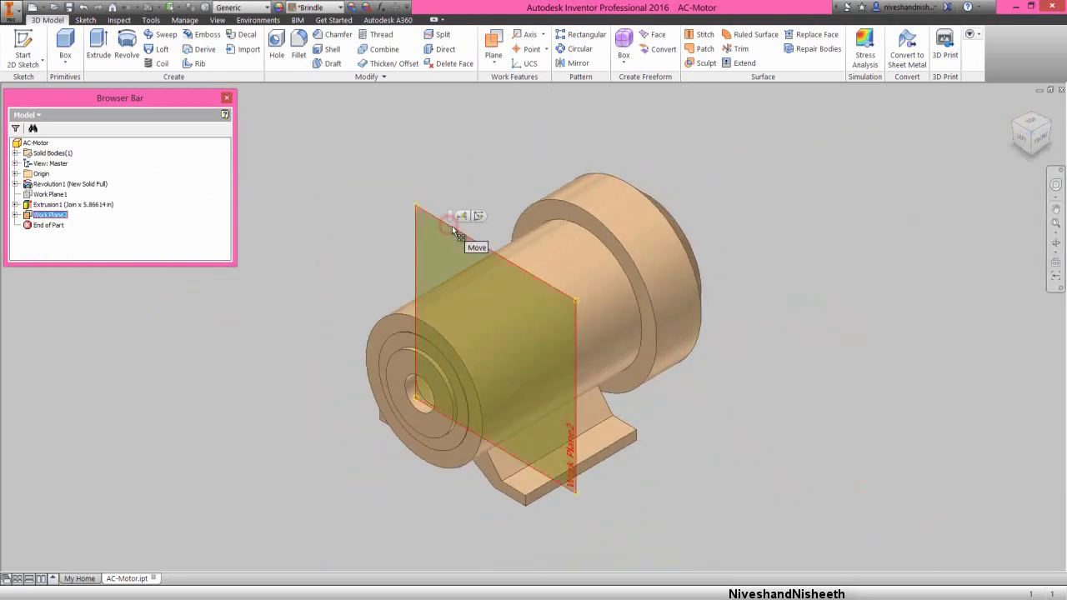
click(452, 226)
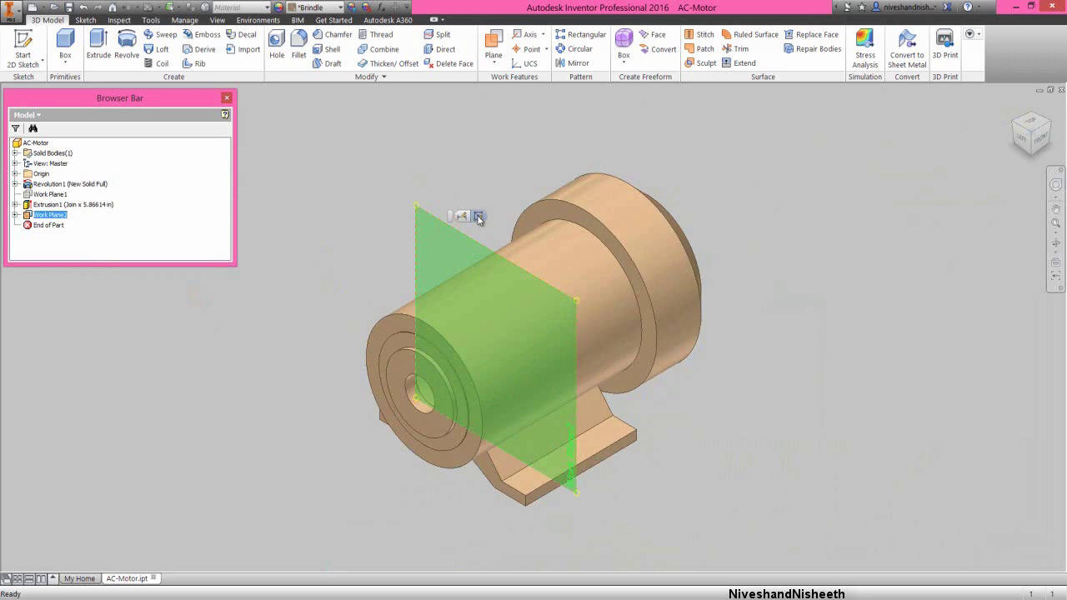
click(479, 217)
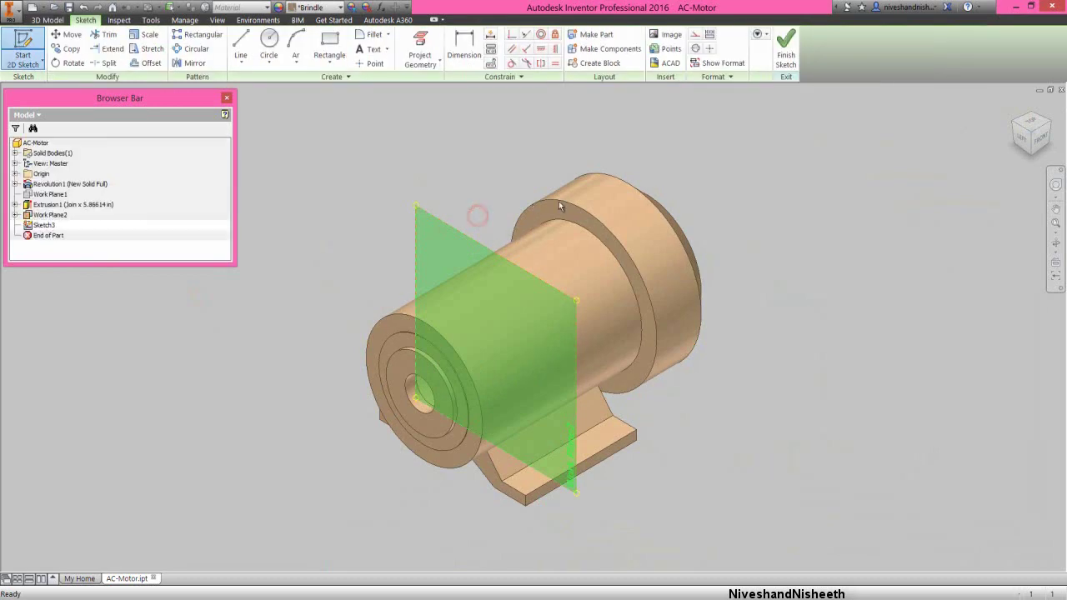
click(1024, 139)
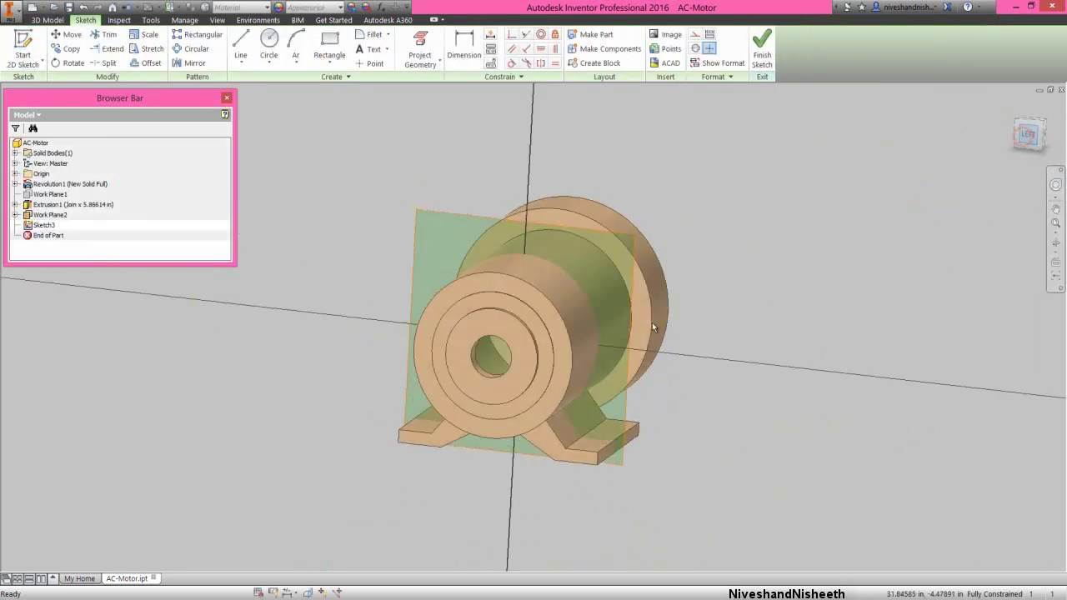
Turn on Slice Graphics for the sketch and hide the new offset work plane
click(306, 593)
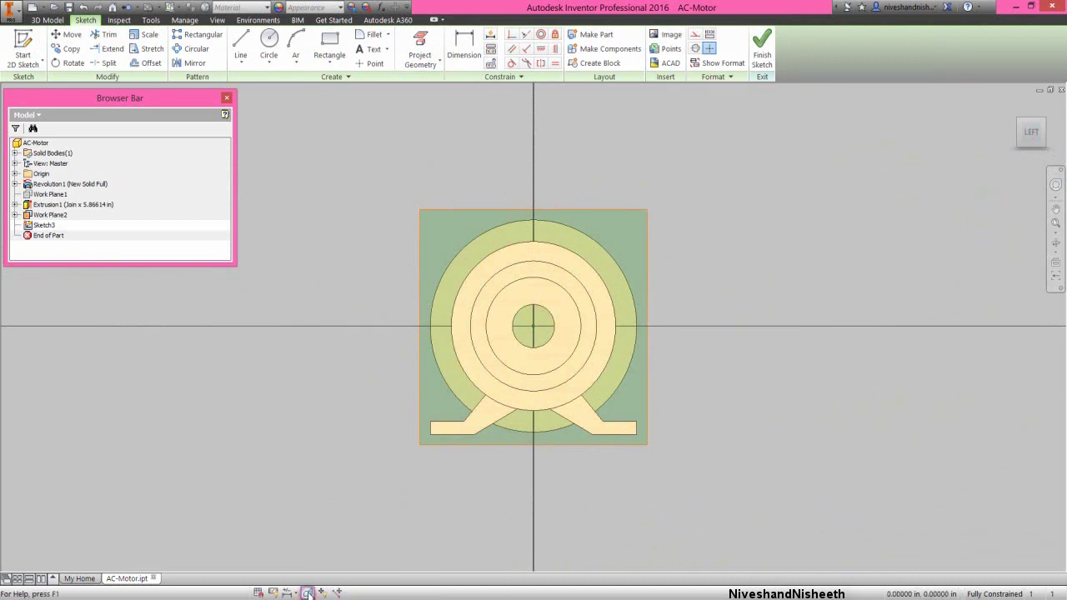
click(740, 256)
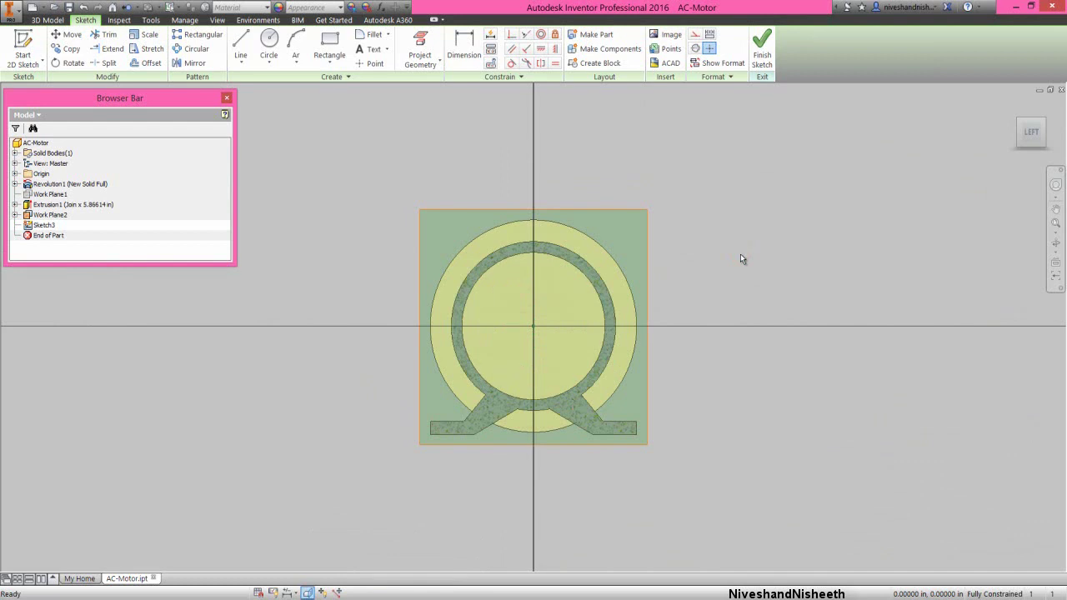
right_click(646, 238)
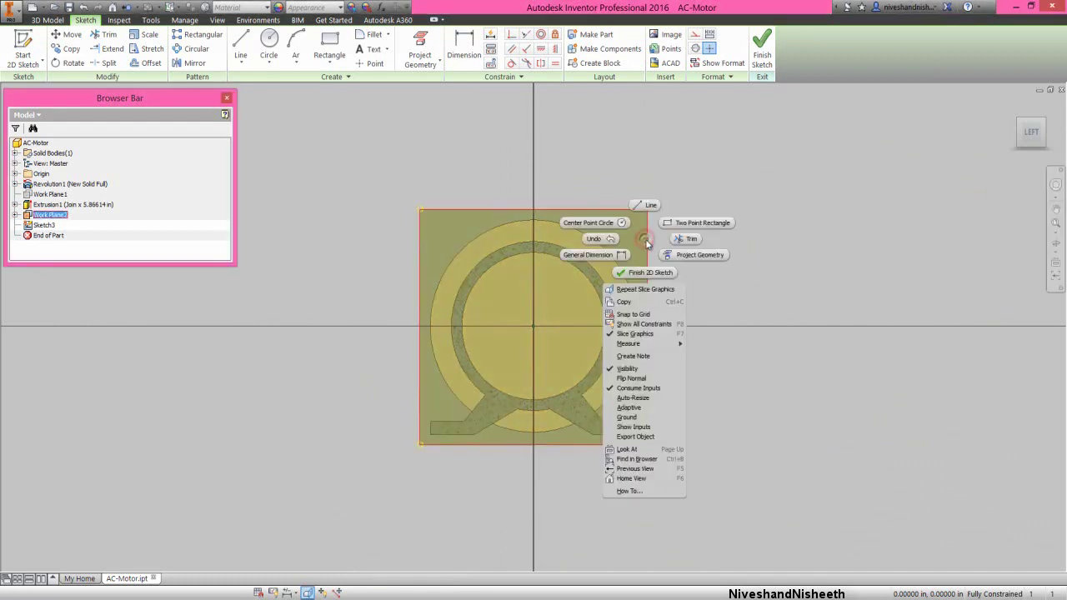
click(626, 368)
click(715, 241)
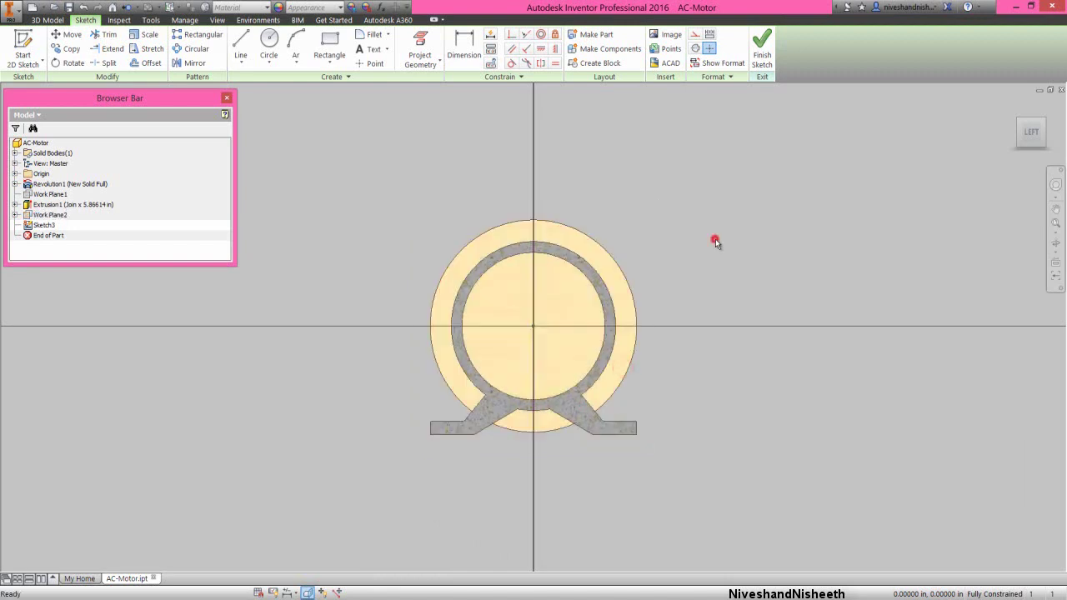
Project the outer circular edge of the cylindrical motor body into the sketch
click(420, 50)
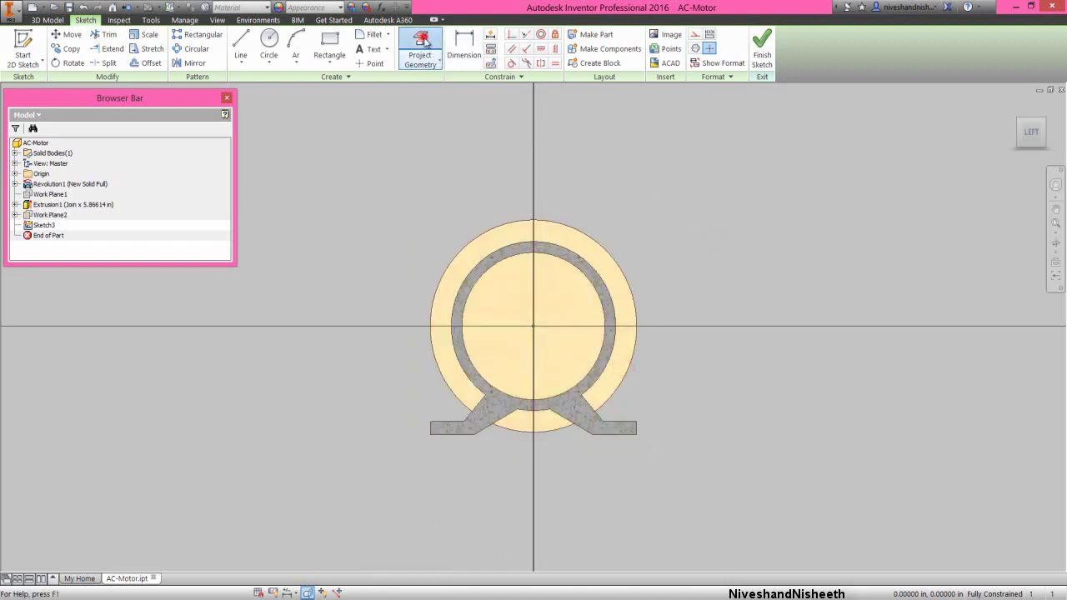
click(481, 260)
Draw a straight line about 6.6 in long above the motor body, parallel to the horizontal sketch axis in view
right_click(443, 159)
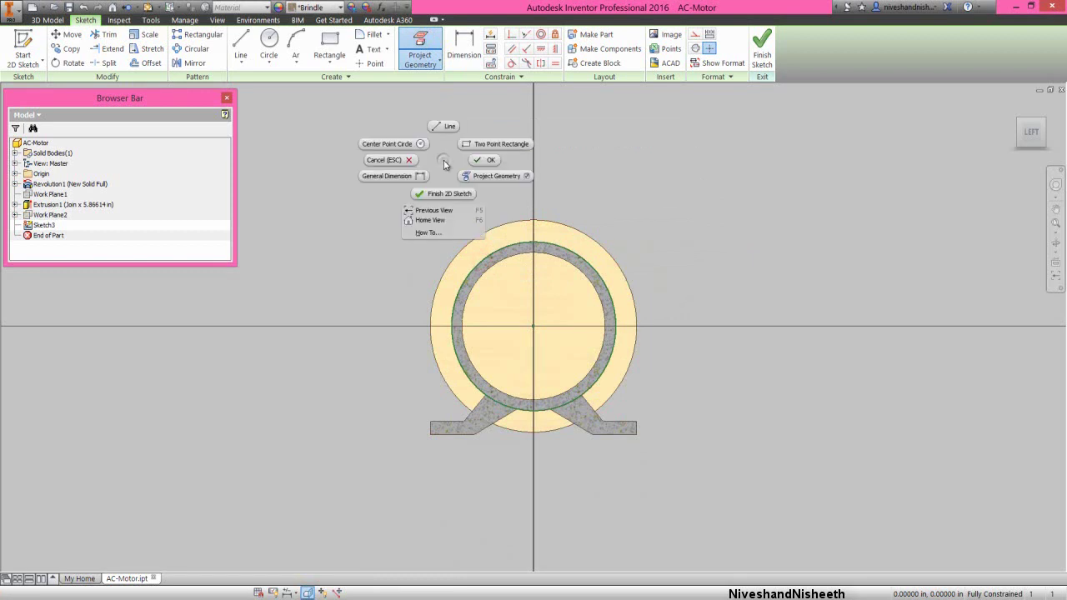
click(443, 125)
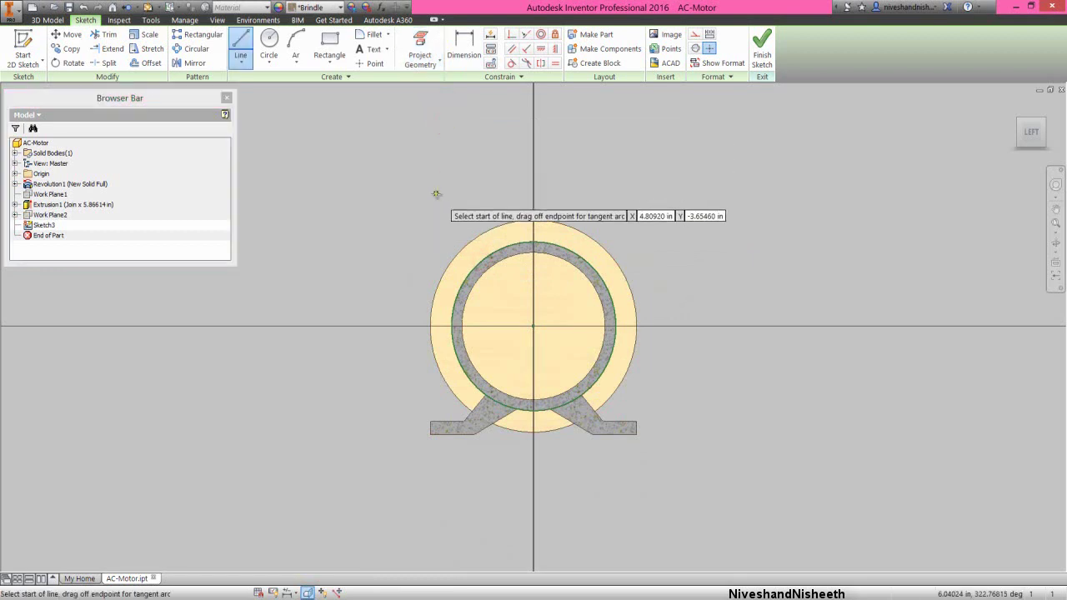
click(435, 194)
right_click(613, 194)
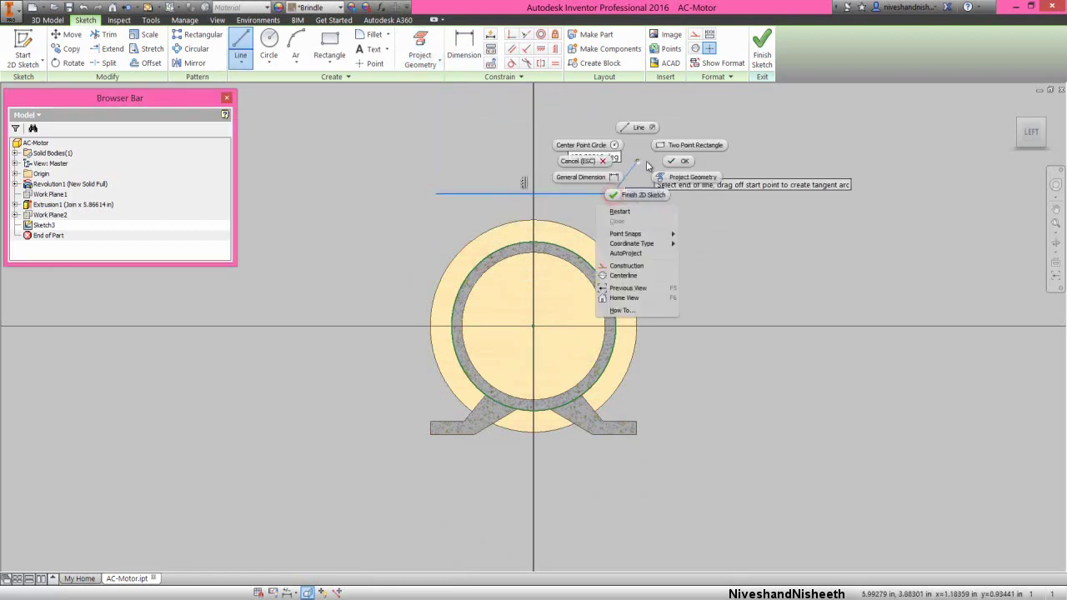
click(670, 164)
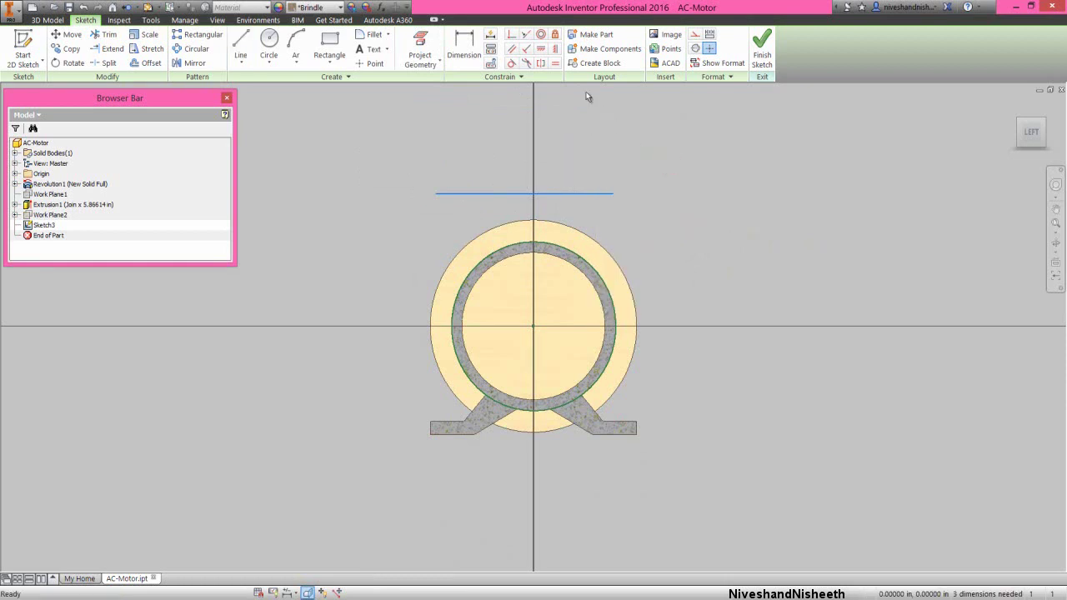
Align the line's midpoint with the centre of the motor body using a Horizontal constraint
click(542, 49)
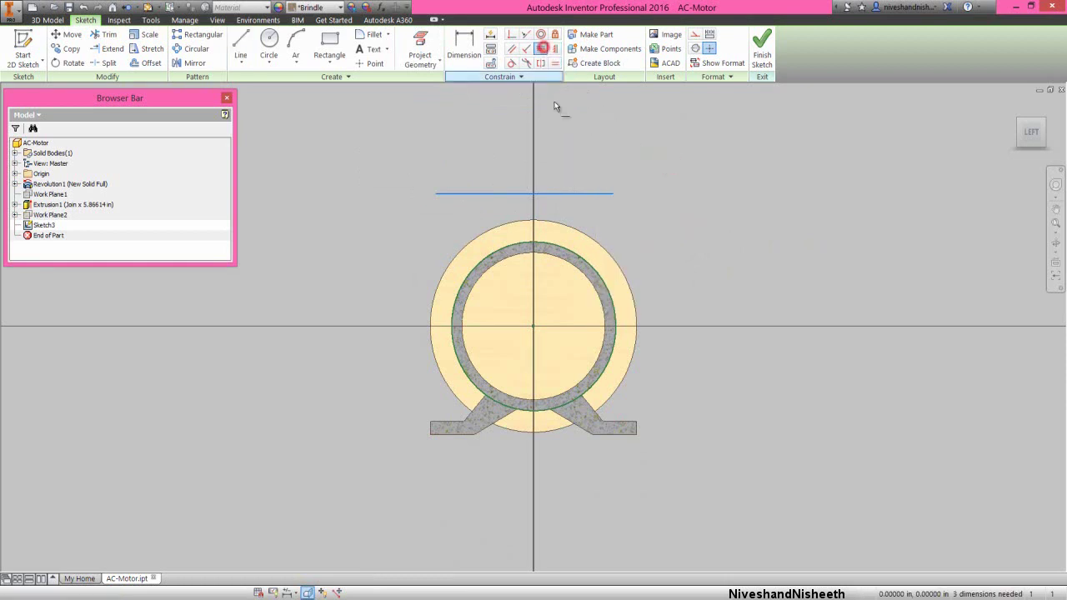
click(524, 194)
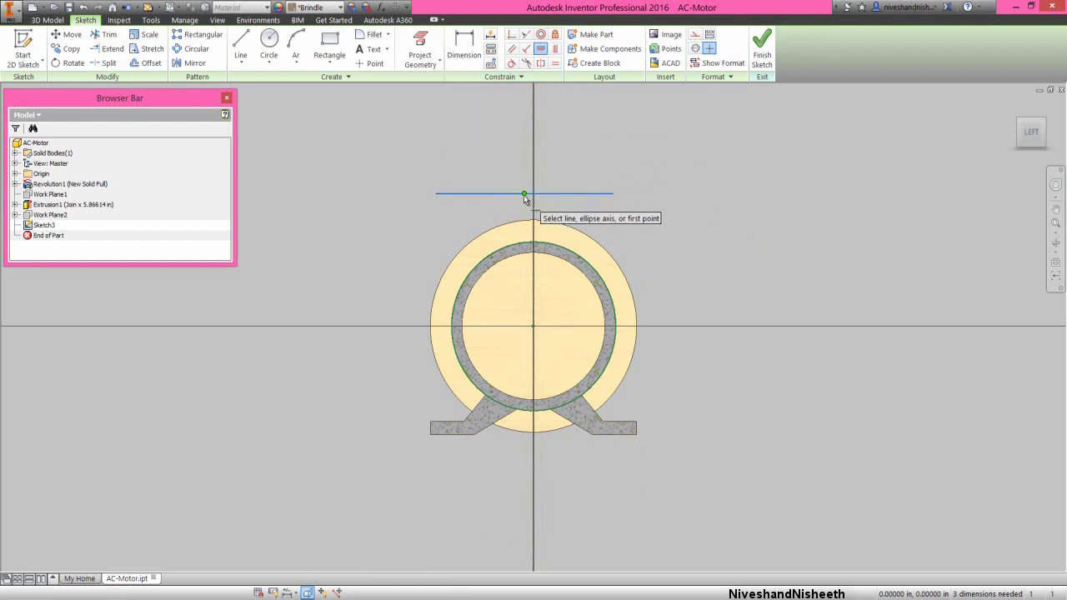
click(533, 326)
Dimension the line's length and set it to 4.72441 in
key(d)
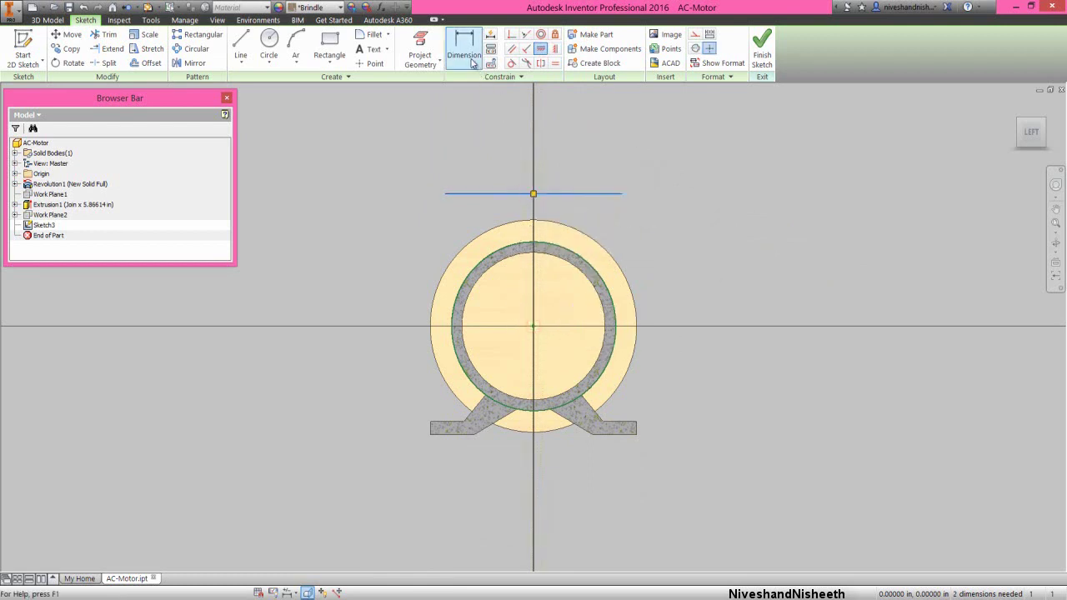
click(502, 194)
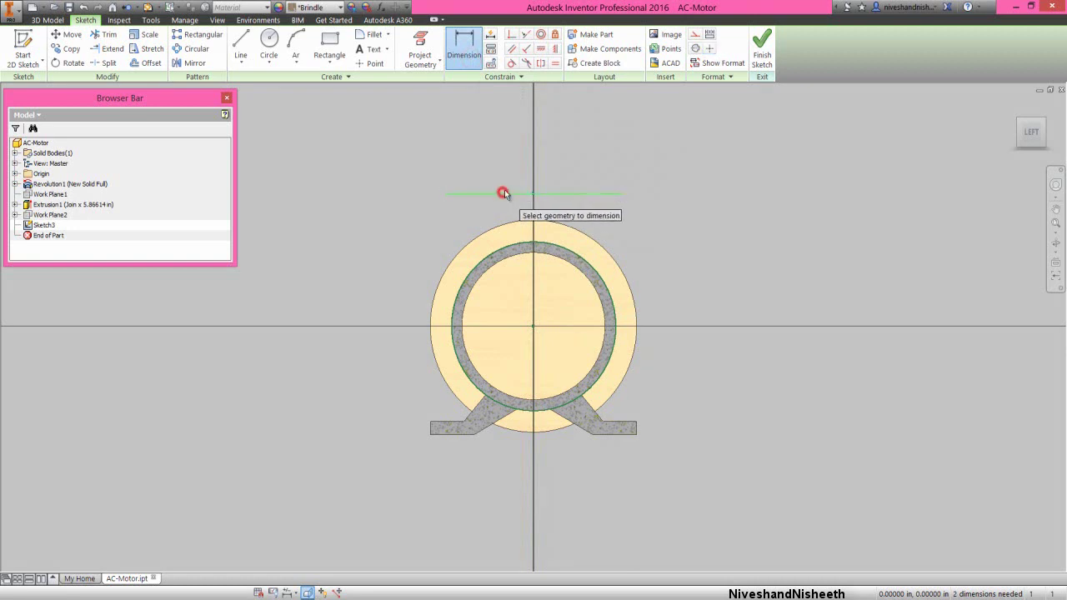
click(516, 144)
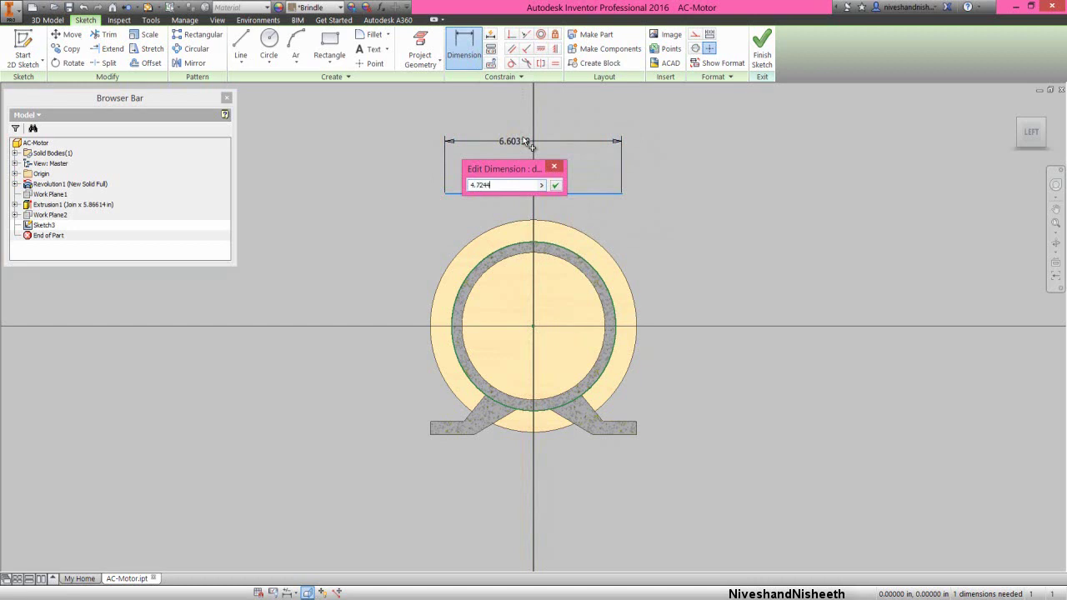
text(4.72441)
key(Return)
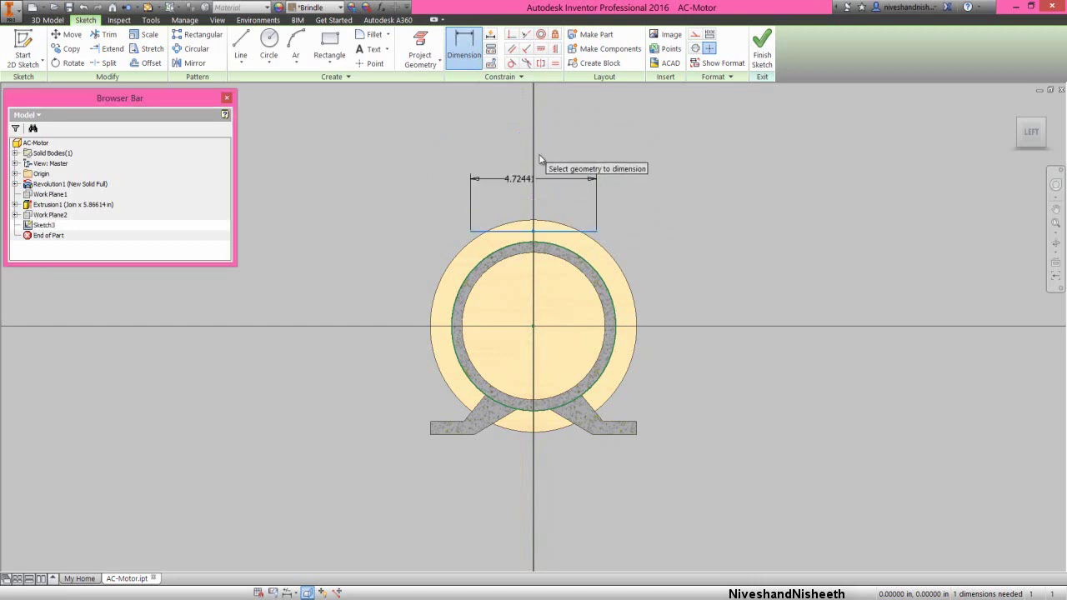
Dimension the line's distance from the centre of the motor body and set it to 5.03937 in
click(590, 230)
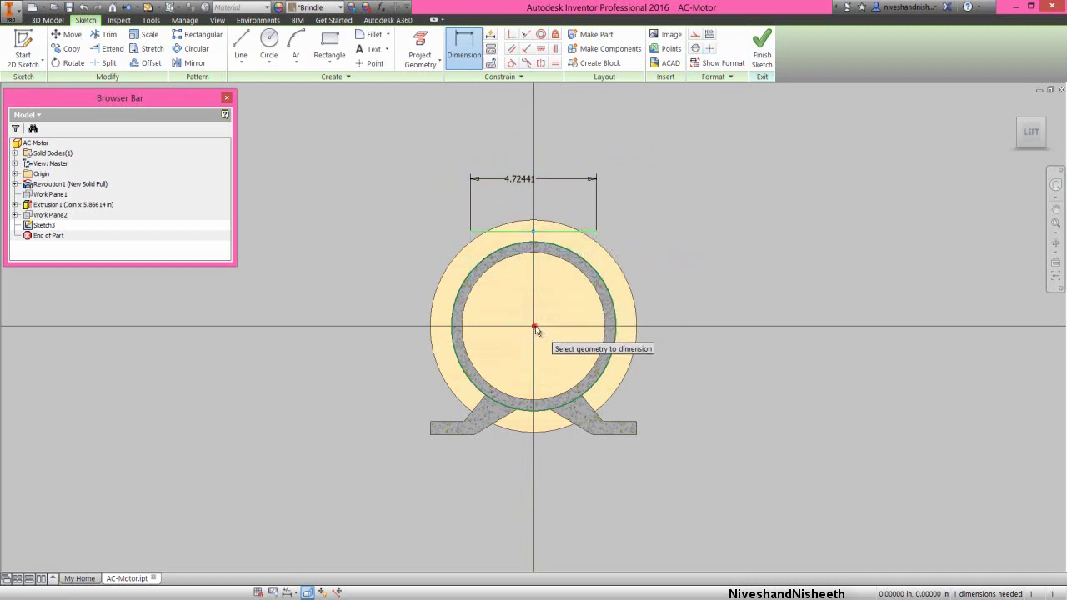
click(535, 326)
click(386, 286)
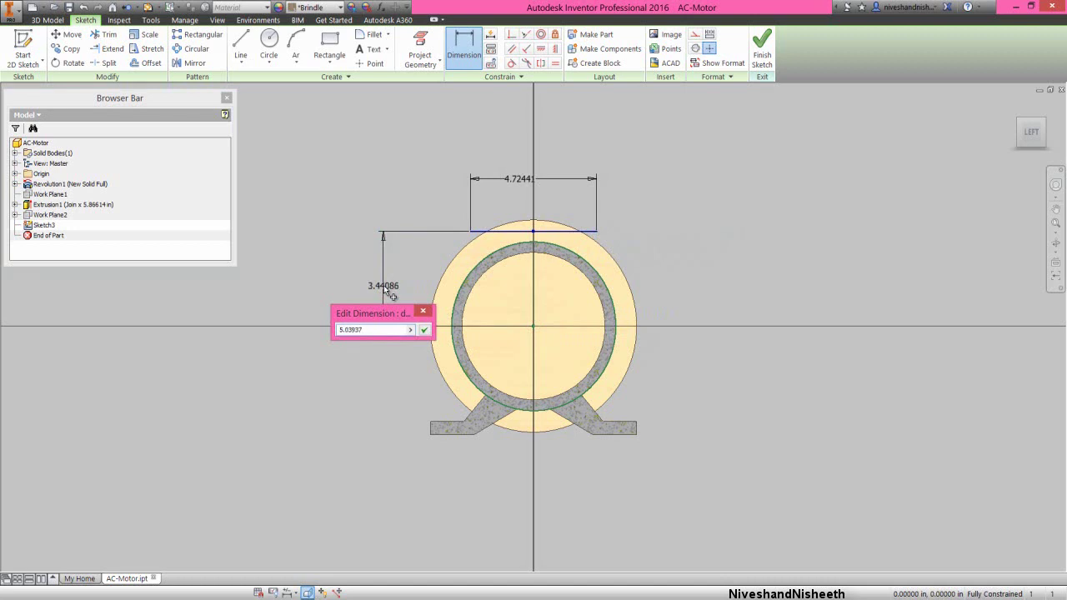
key(Return)
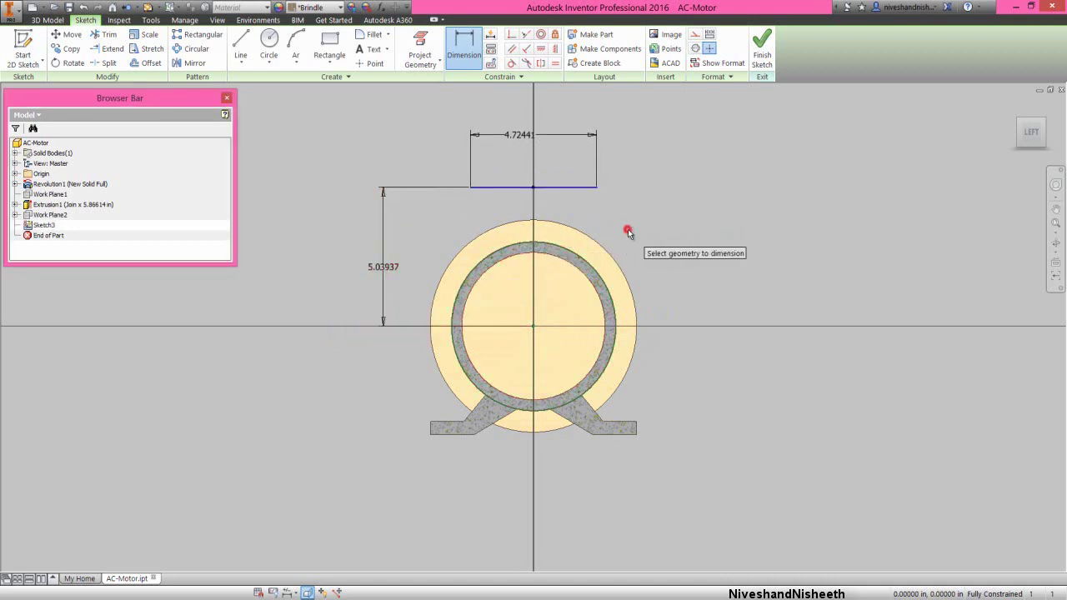
right_click(628, 231)
click(660, 230)
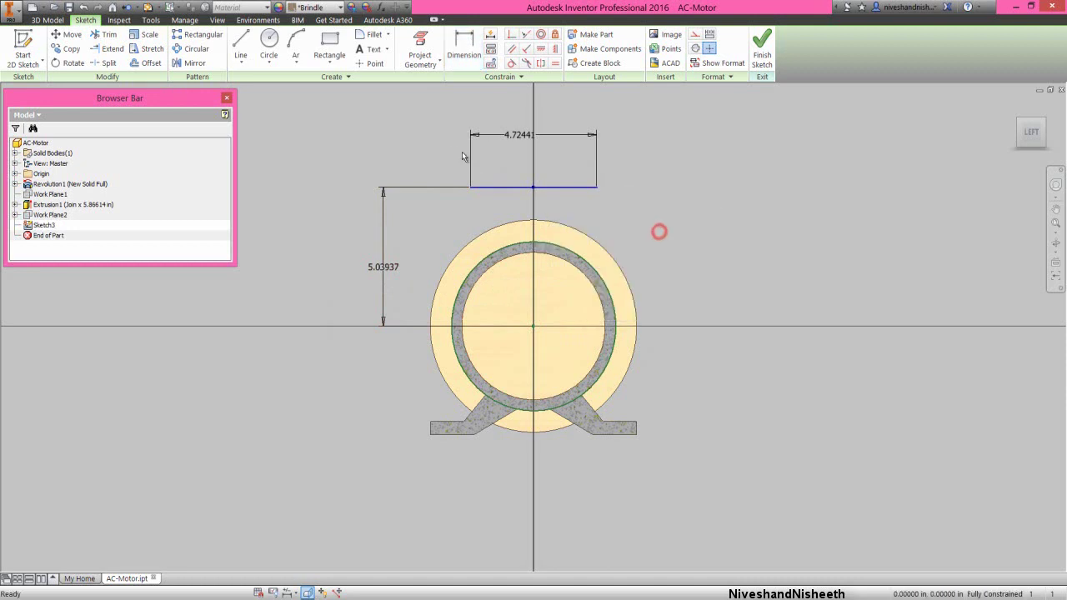
Draw a three-point arc bulging upward, with both ends on the line and a radius of about 1.85 in
click(299, 60)
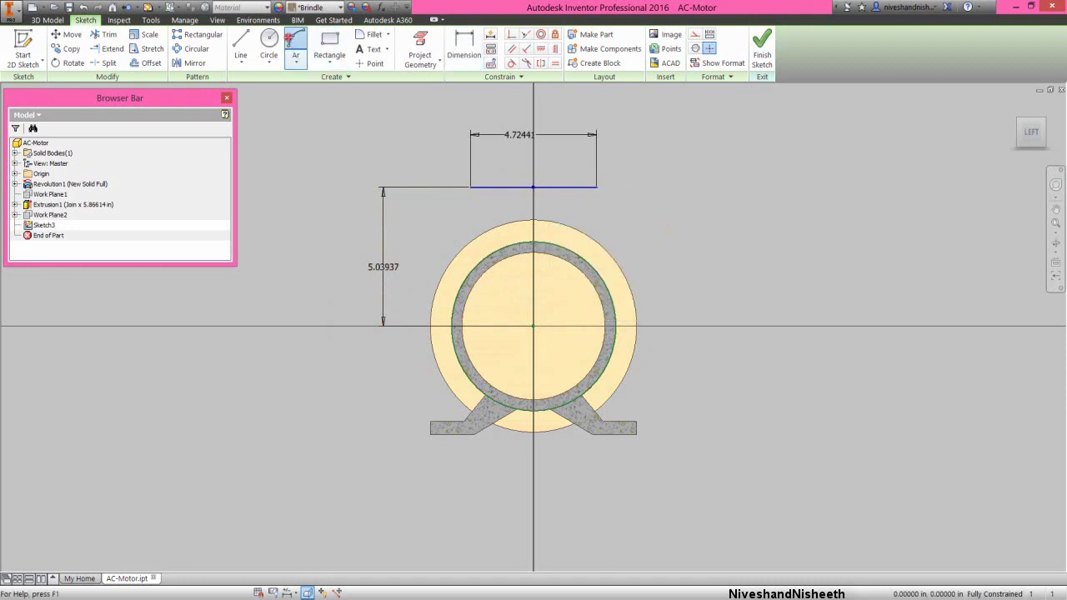
click(502, 188)
click(564, 187)
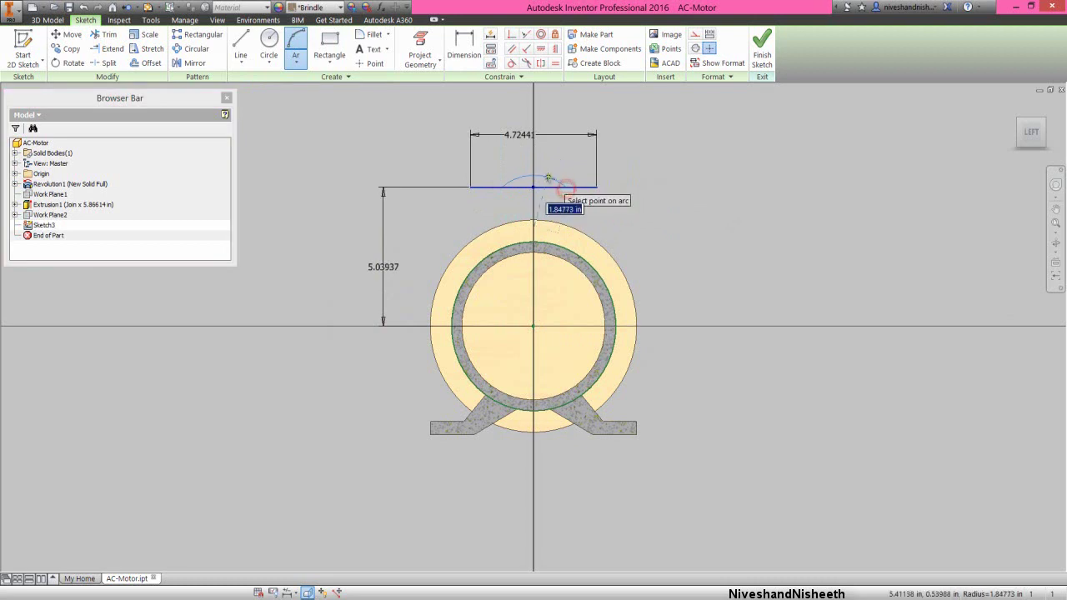
click(548, 177)
right_click(557, 160)
click(590, 162)
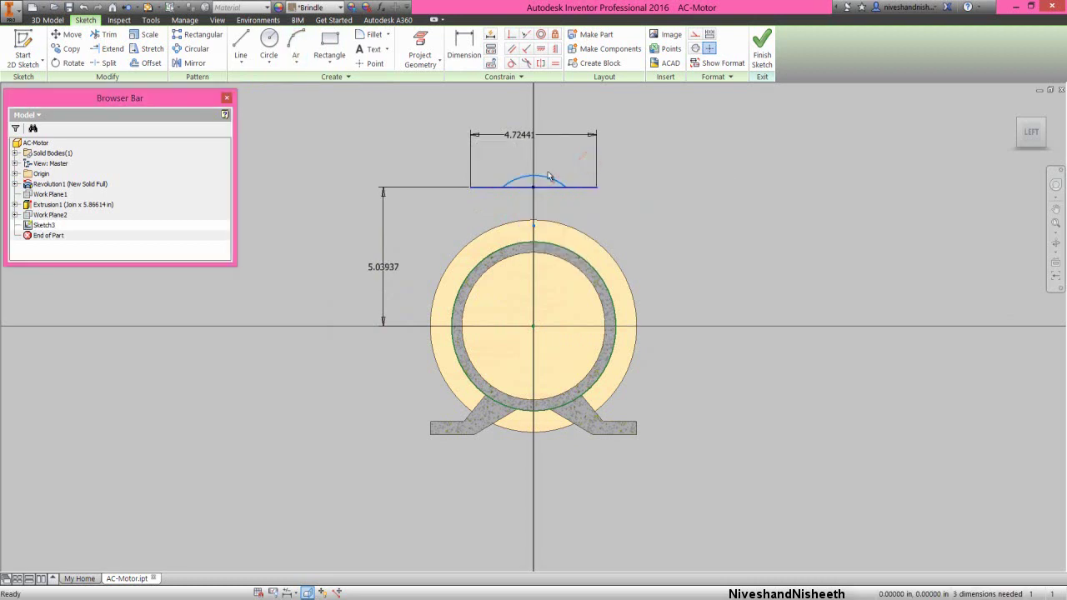
click(360, 63)
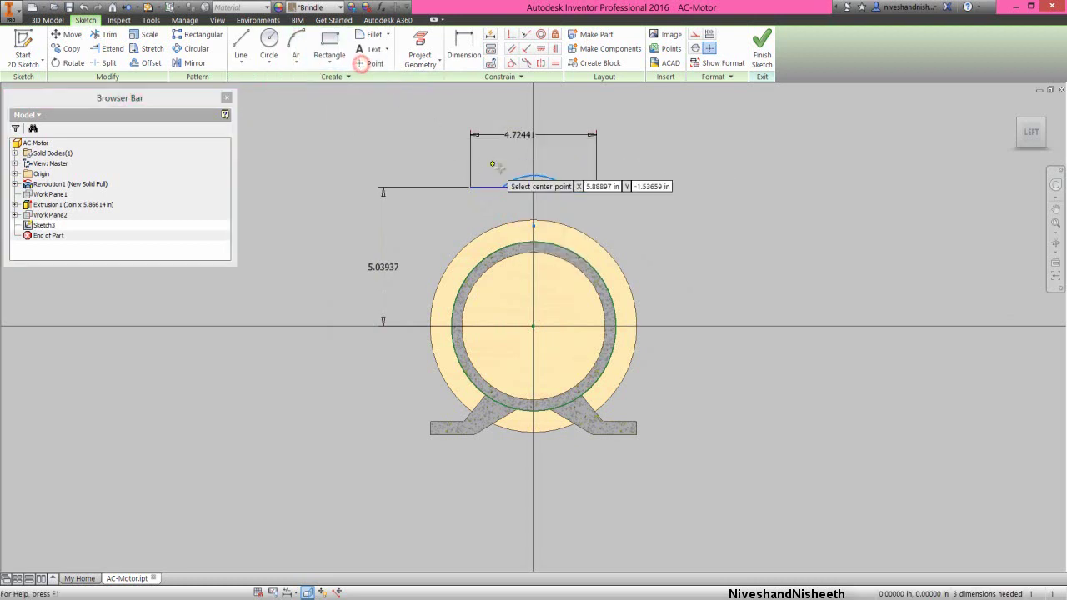
right_click(568, 170)
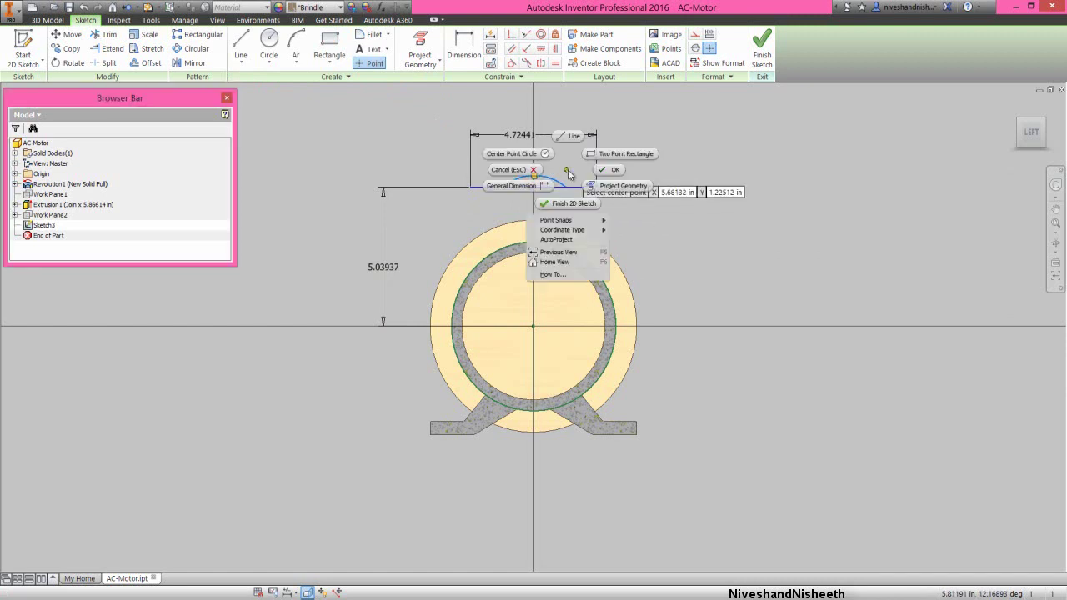
click(608, 169)
Align the arc's midpoint with the centre of the motor body using a Horizontal constraint
click(541, 49)
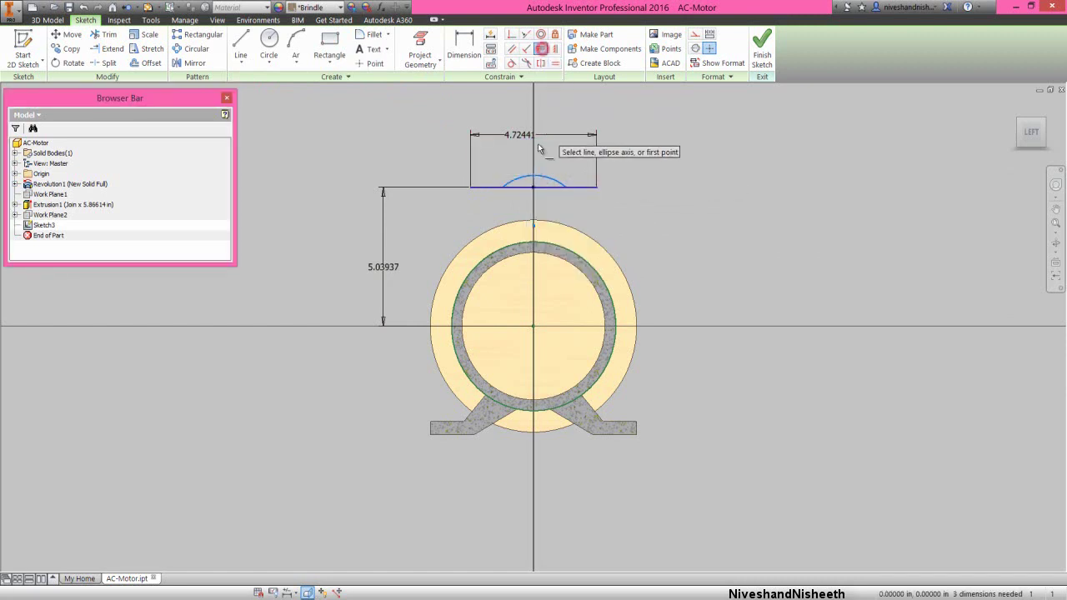
click(534, 177)
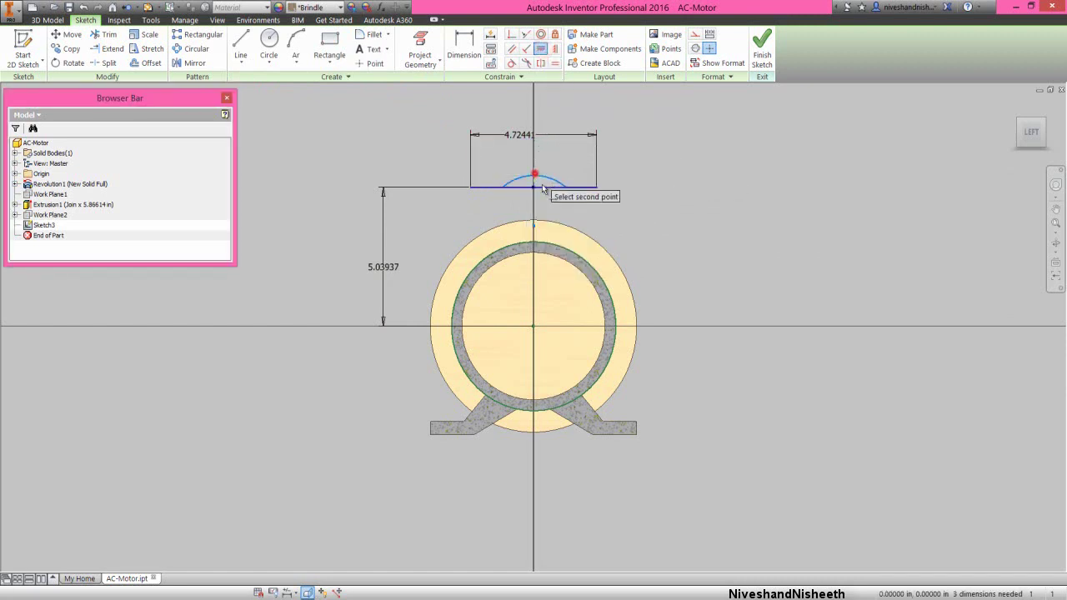
click(534, 332)
Dimension the arc's height above the line and set it to 0.27559 in
right_click(636, 191)
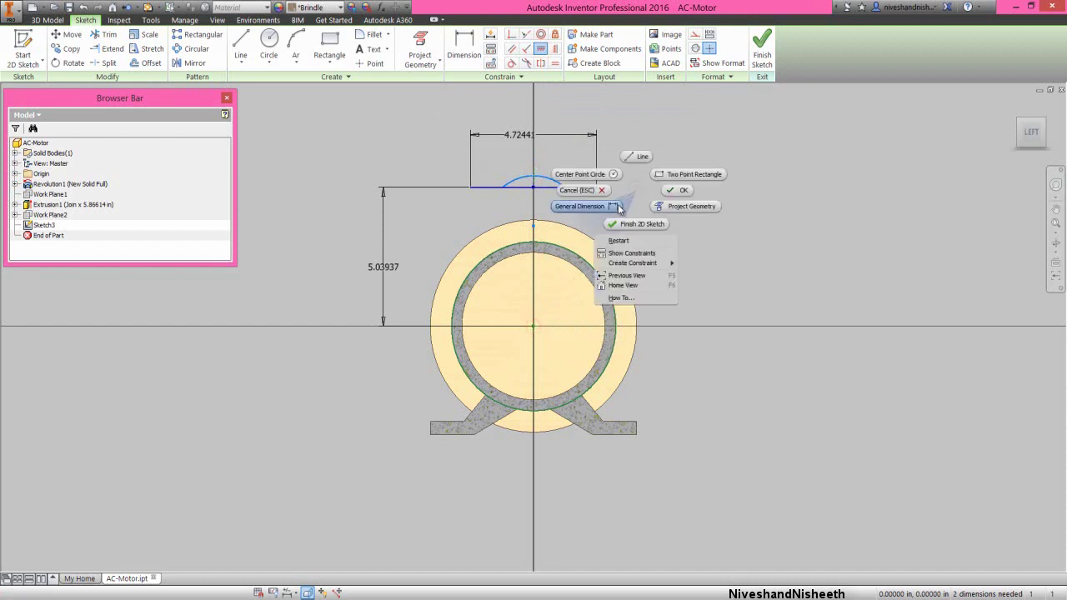
click(619, 206)
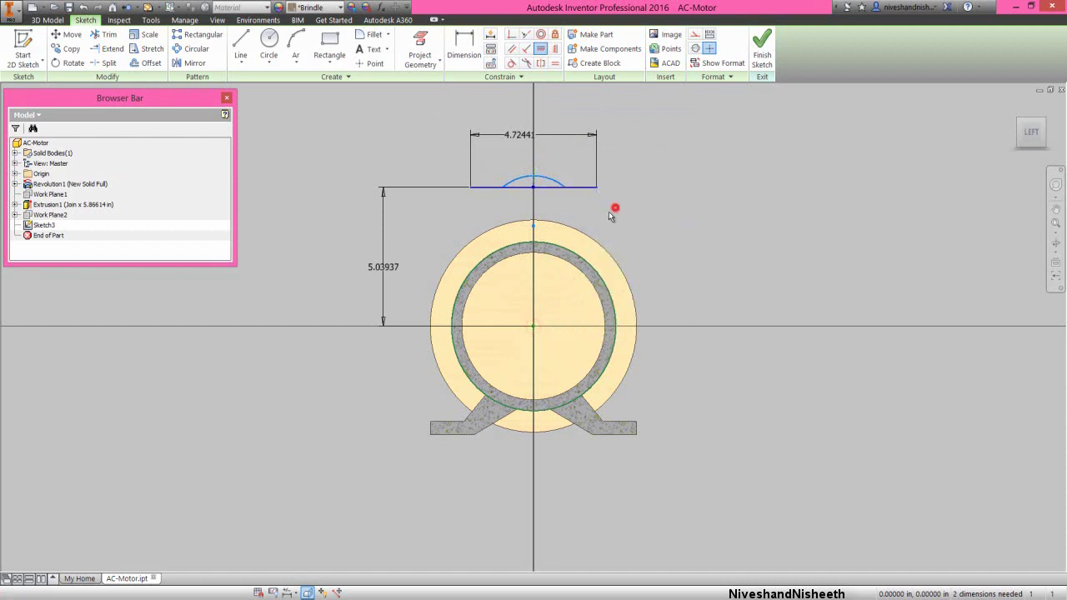
click(542, 176)
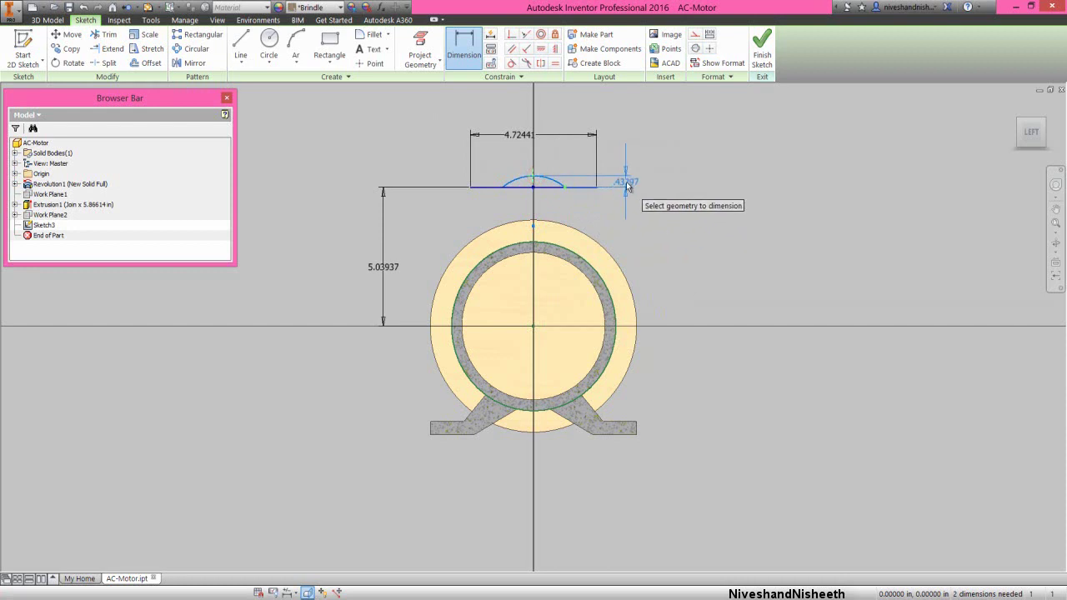
click(627, 182)
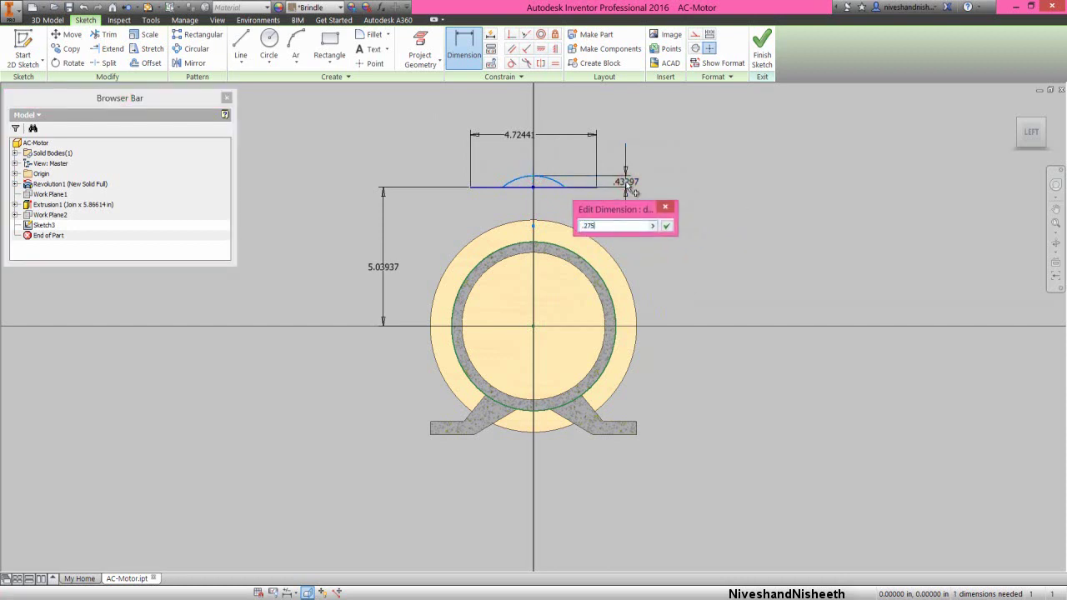
key(Return)
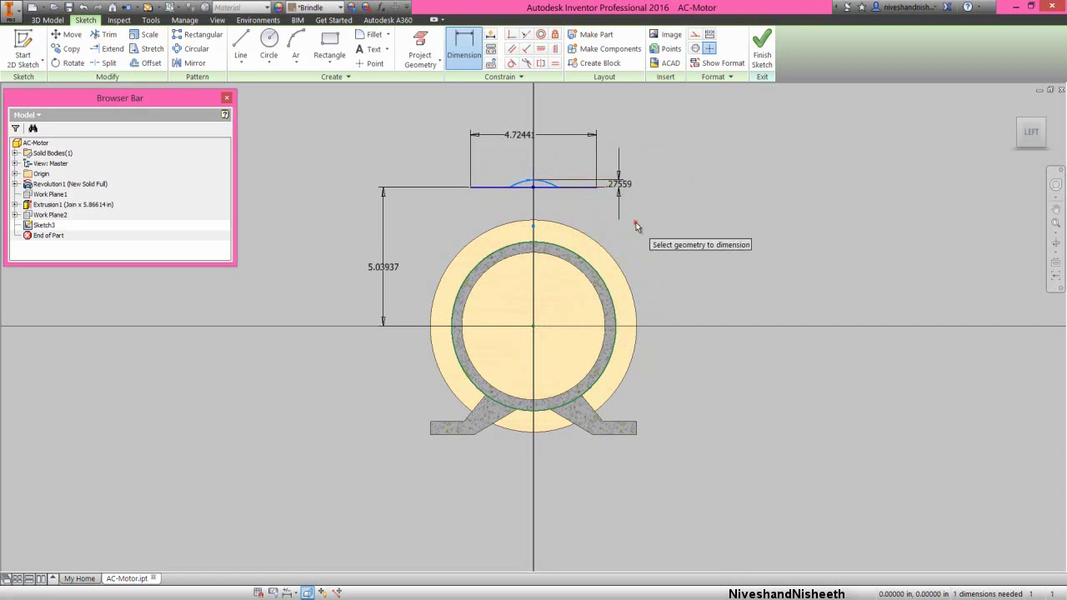
Dimension the gap between the arc's right end and the line's right end and set it to 0.59055 in
scroll(589, 200, up, 3)
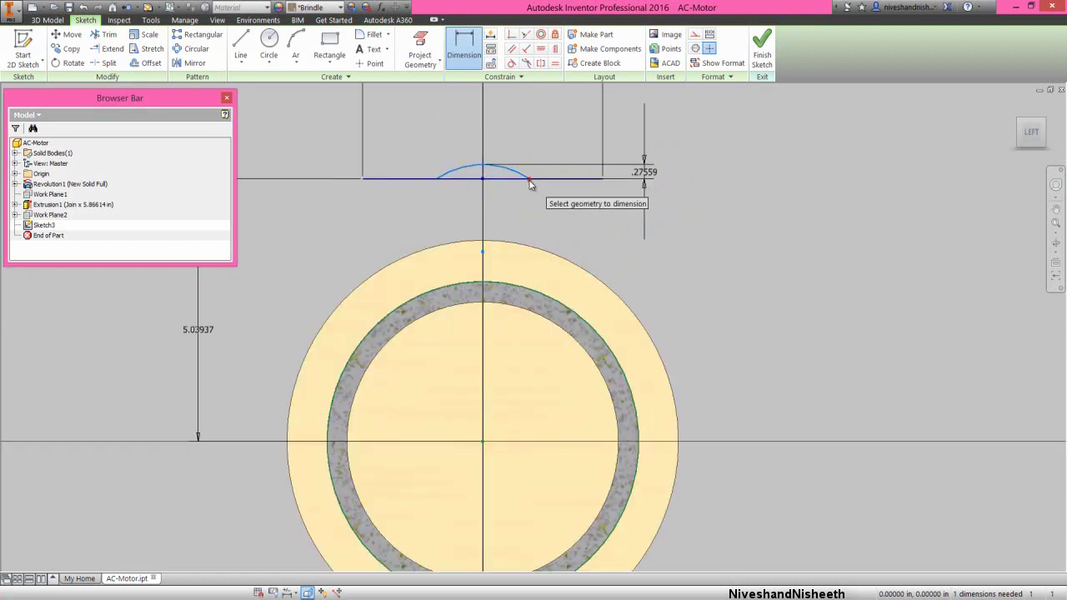
click(601, 180)
click(573, 149)
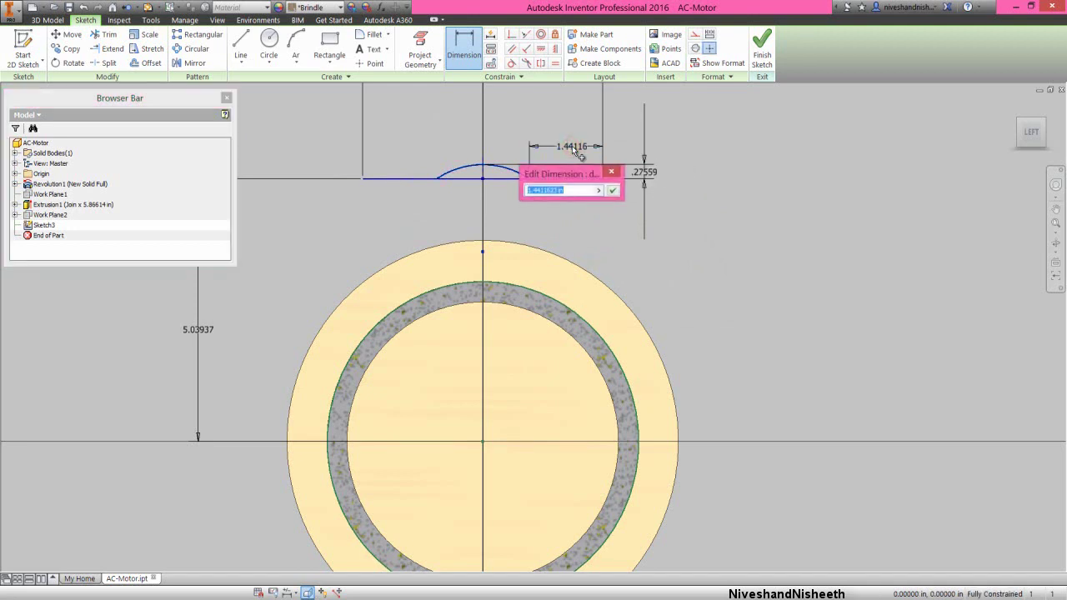
text(.59055)
key(Return)
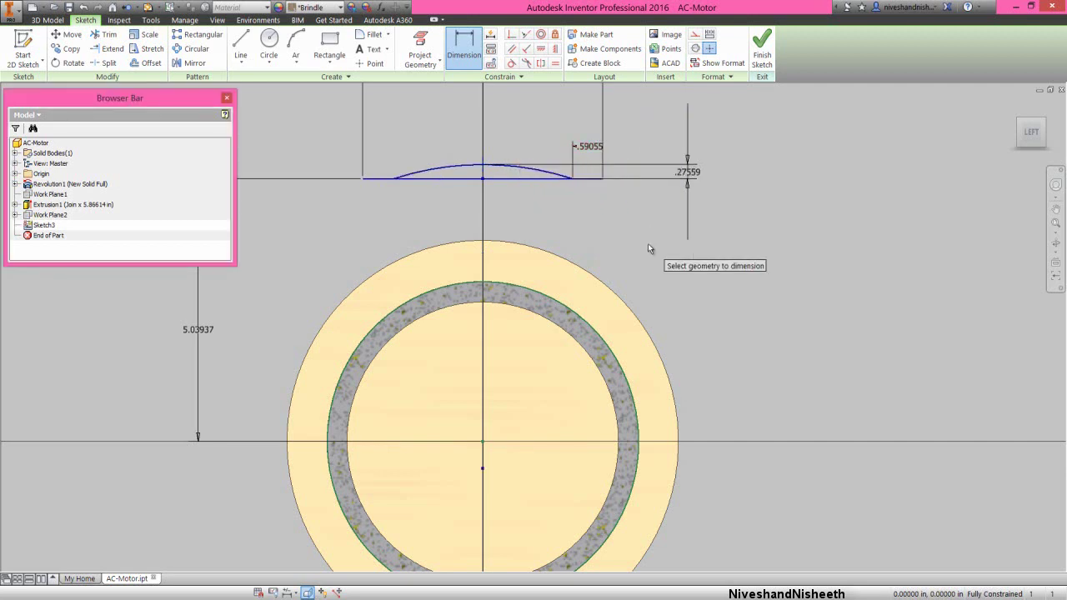
right_click(615, 229)
click(639, 230)
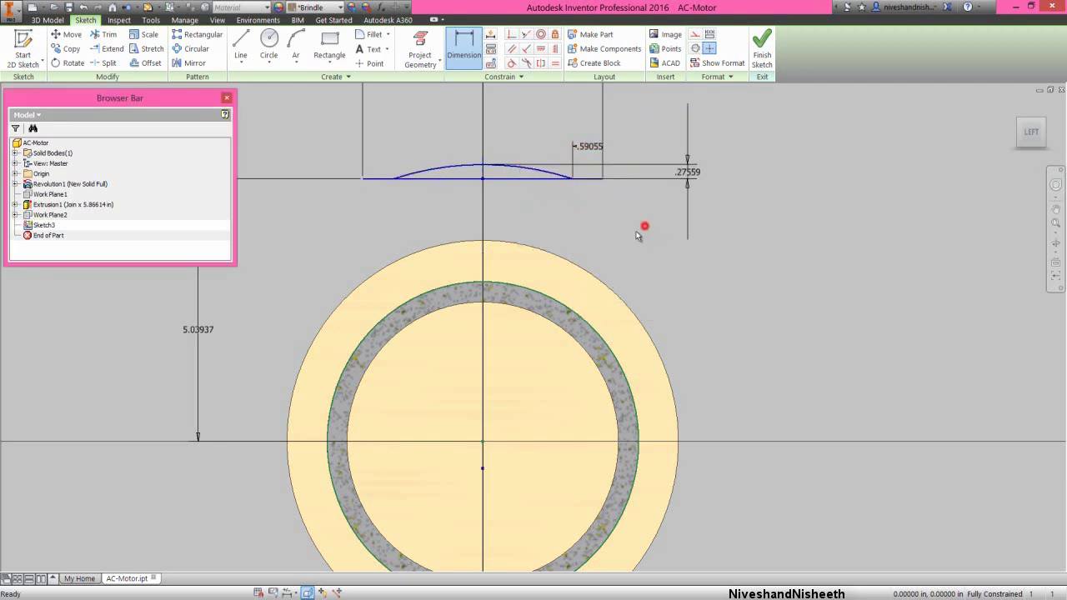
Convert the horizontal base line to construction geometry and draw short solid lines from each arc end to the base line's ends
click(548, 175)
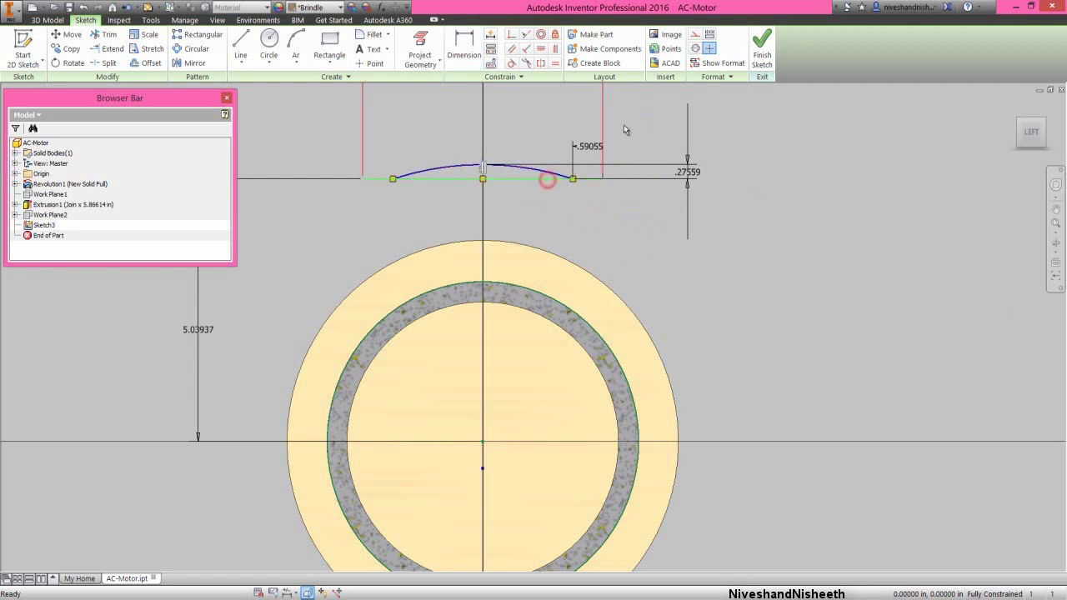
click(694, 35)
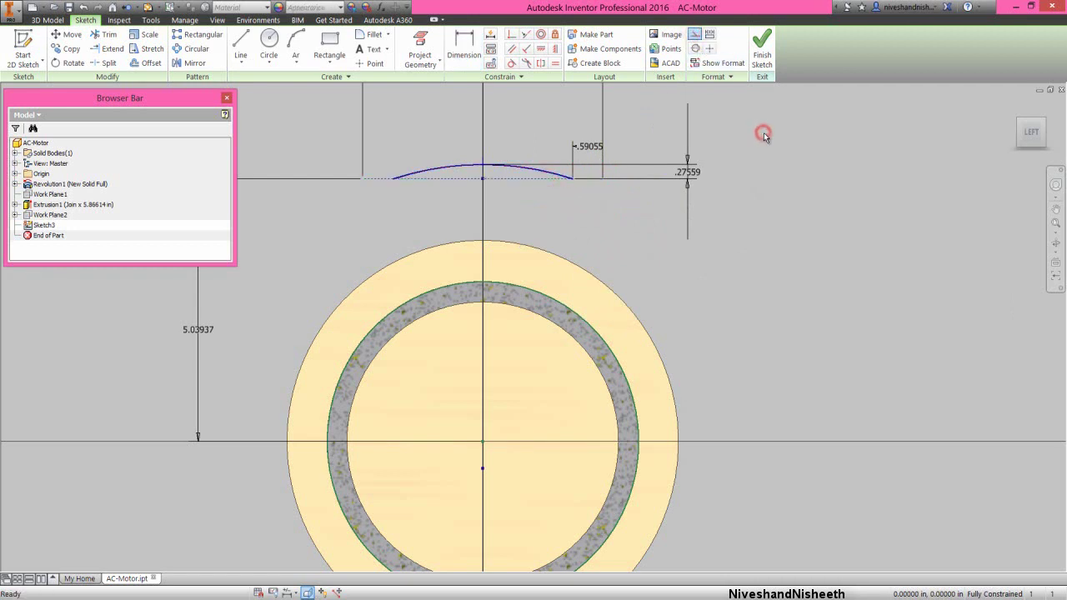
right_click(764, 133)
click(759, 99)
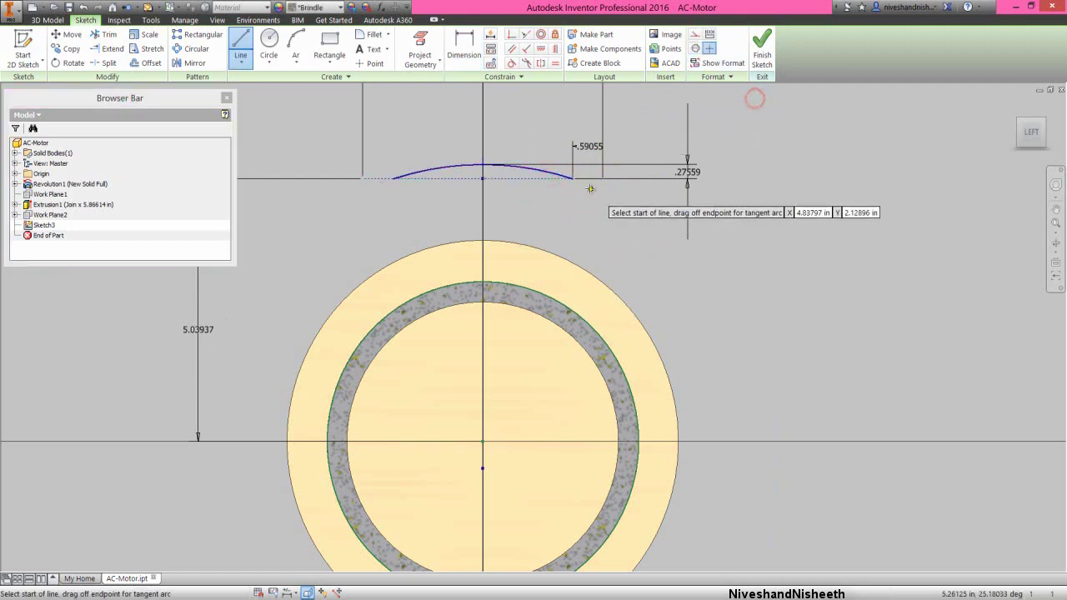
click(573, 181)
double_click(603, 179)
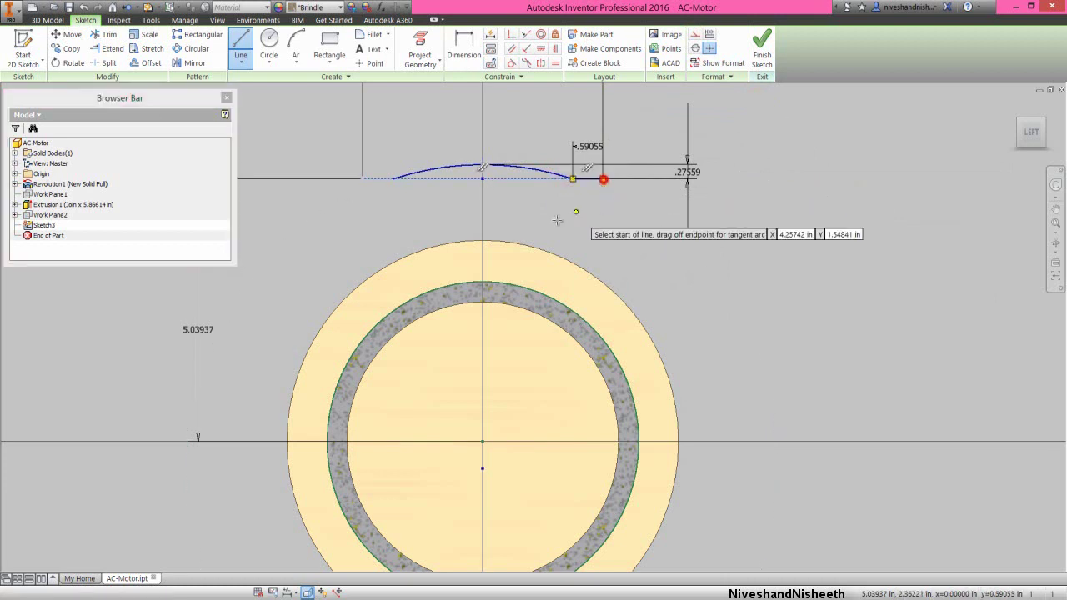
click(392, 179)
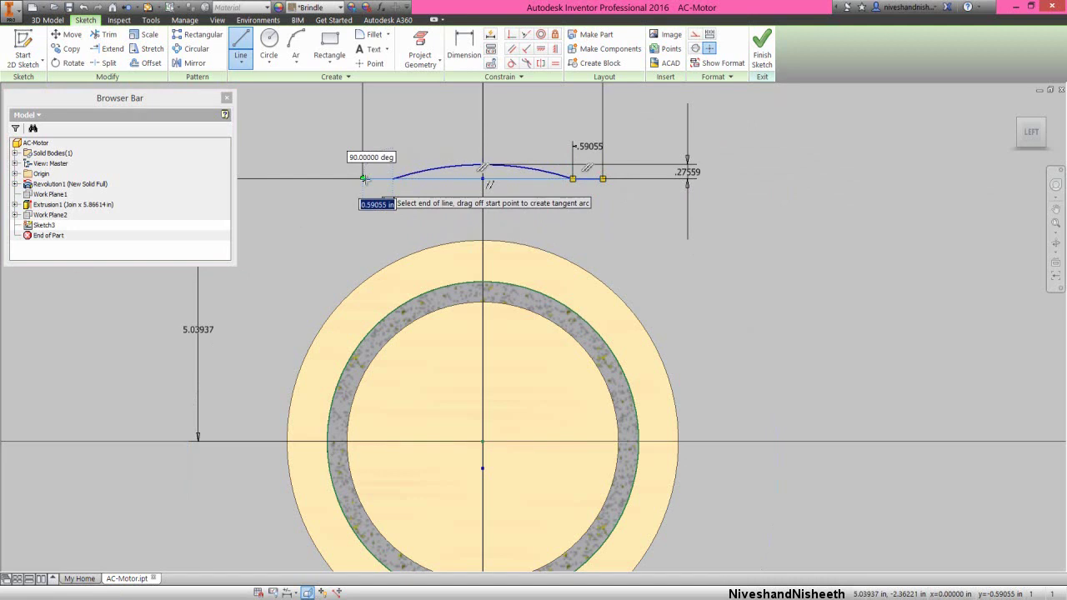
double_click(364, 178)
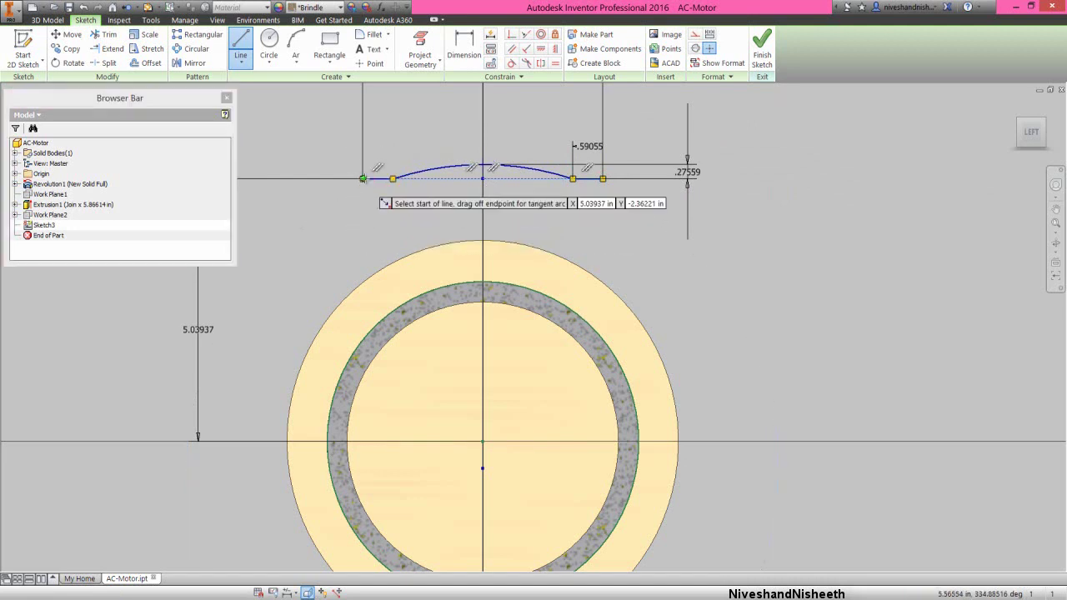
Draw vertical lines from both outer ends of the arched top edge down to the projected body circle, closing the profile
click(363, 178)
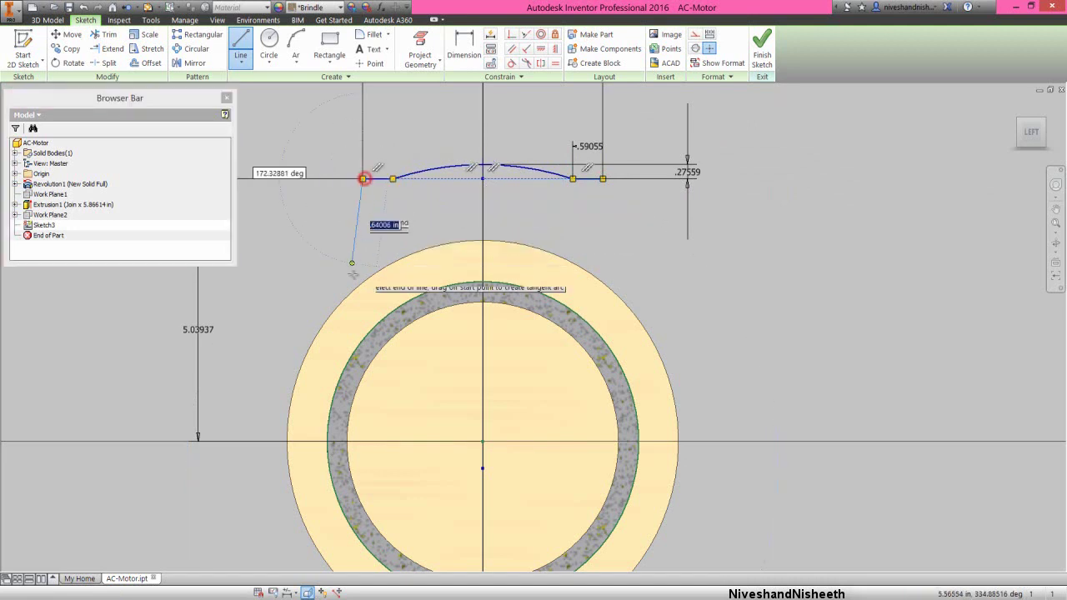
double_click(363, 339)
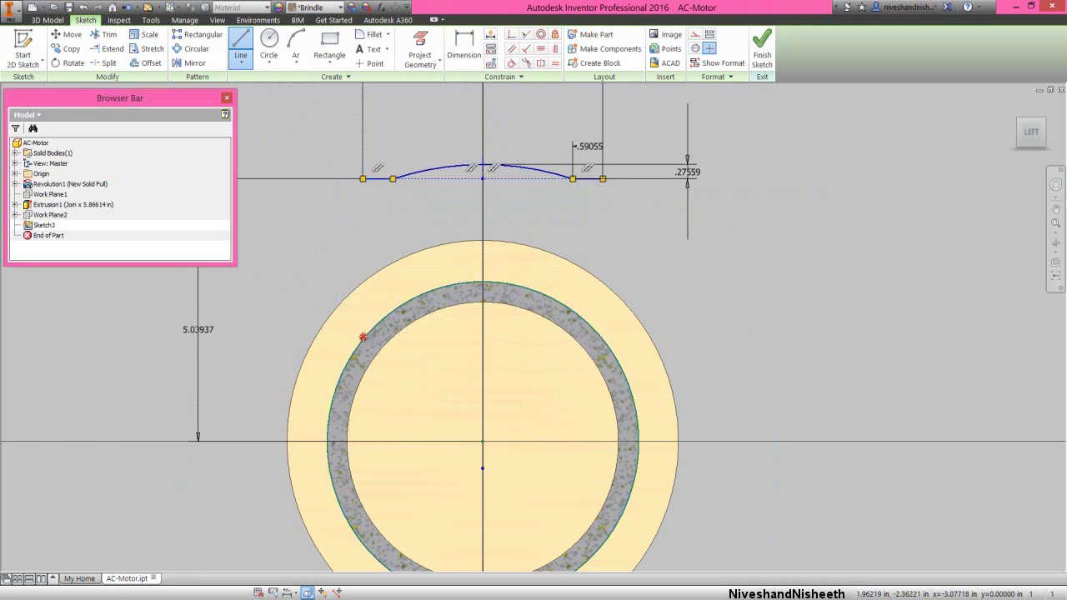
click(604, 179)
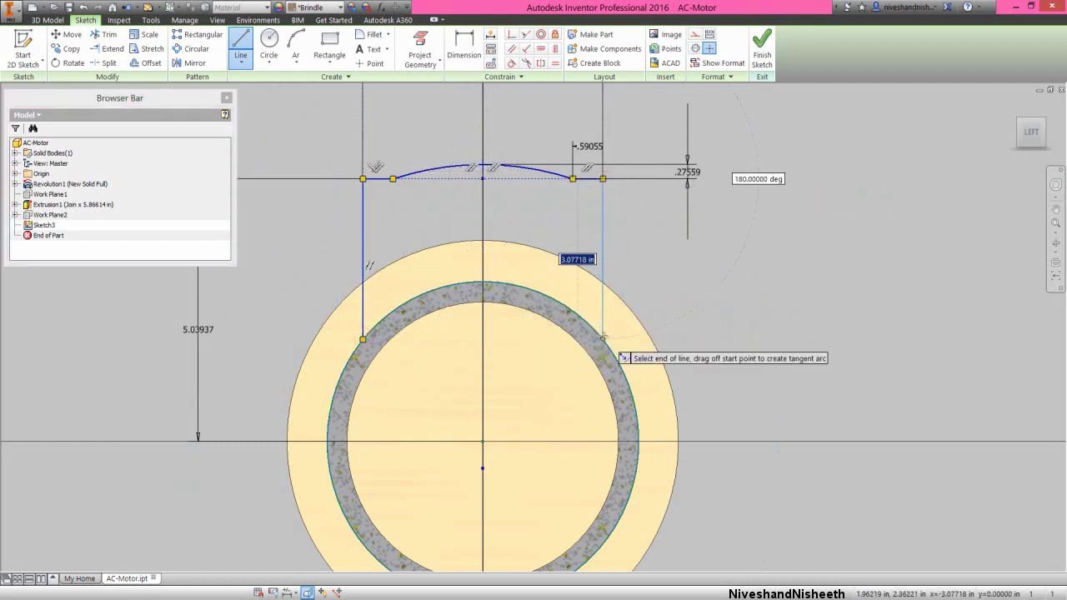
click(604, 339)
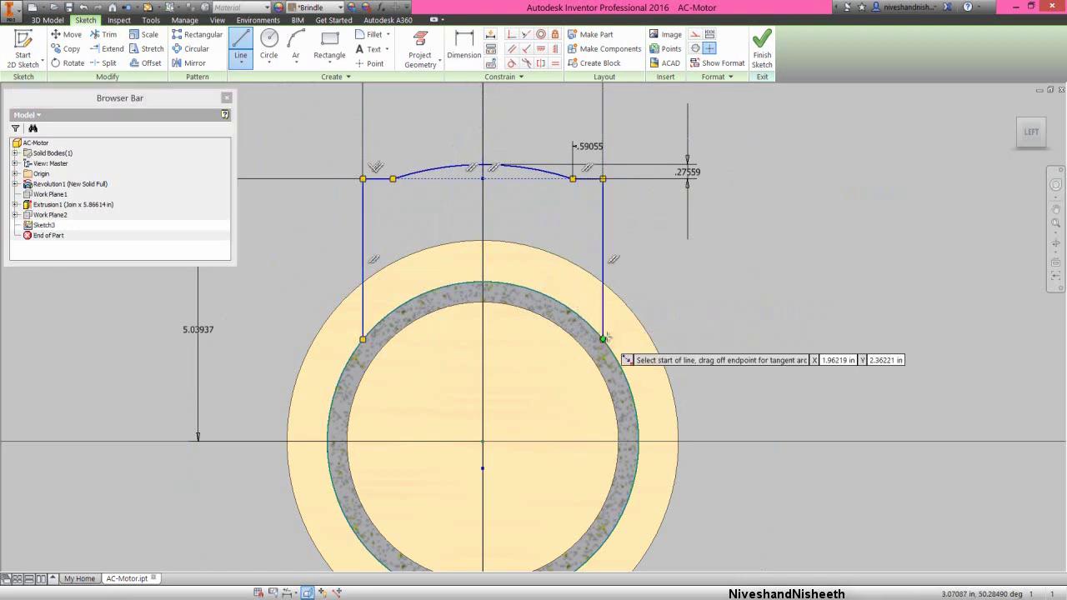
right_click(692, 294)
click(719, 296)
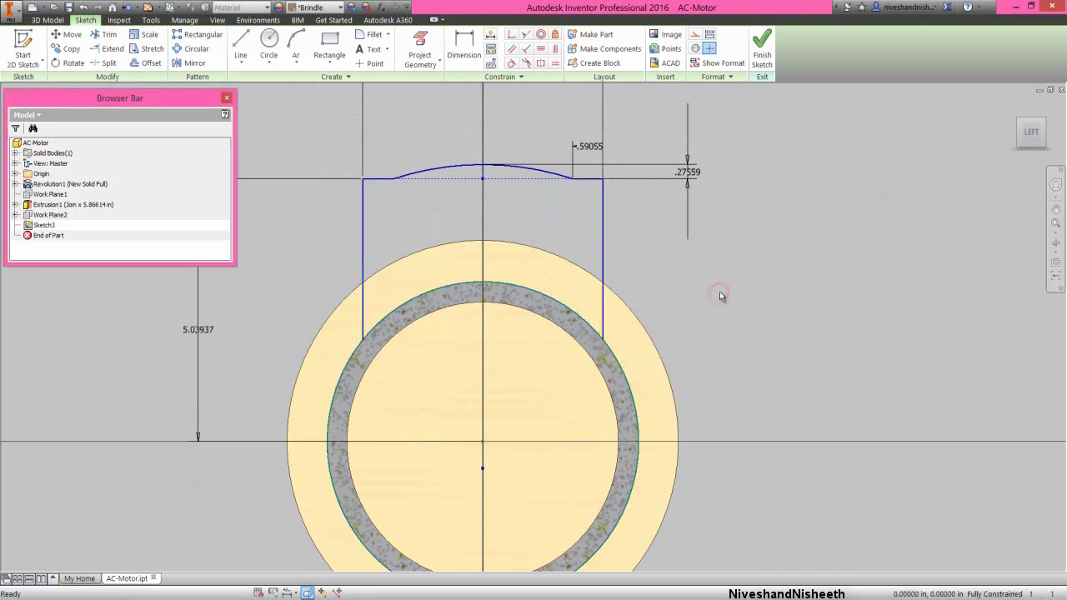
Extrude the arched profile 3.62205 in symmetrically about its sketch plane, joined to the motor body, and save the part
scroll(716, 267, down, 3)
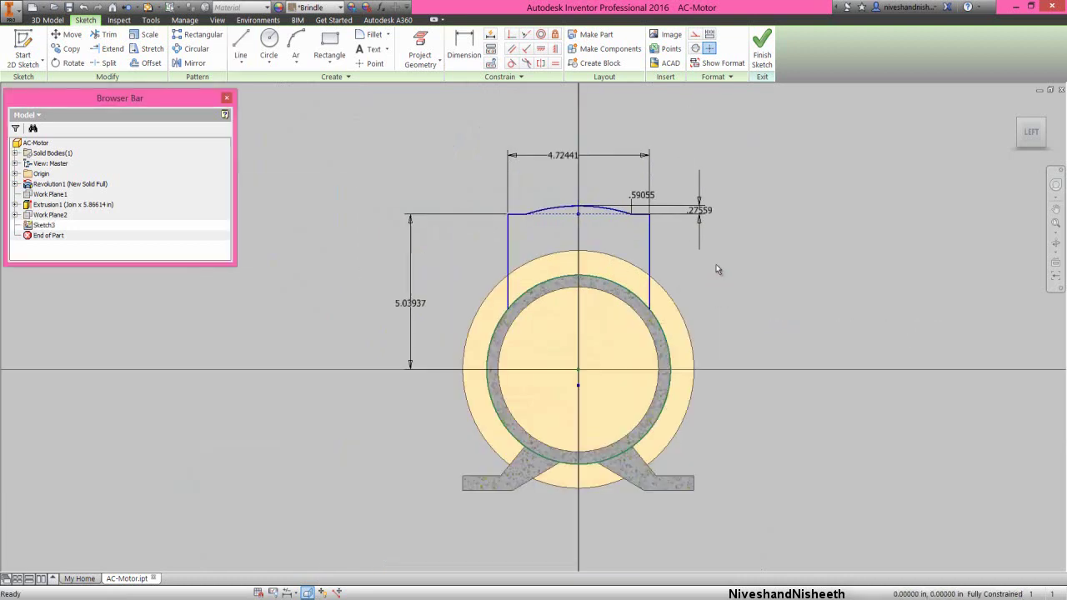
click(760, 52)
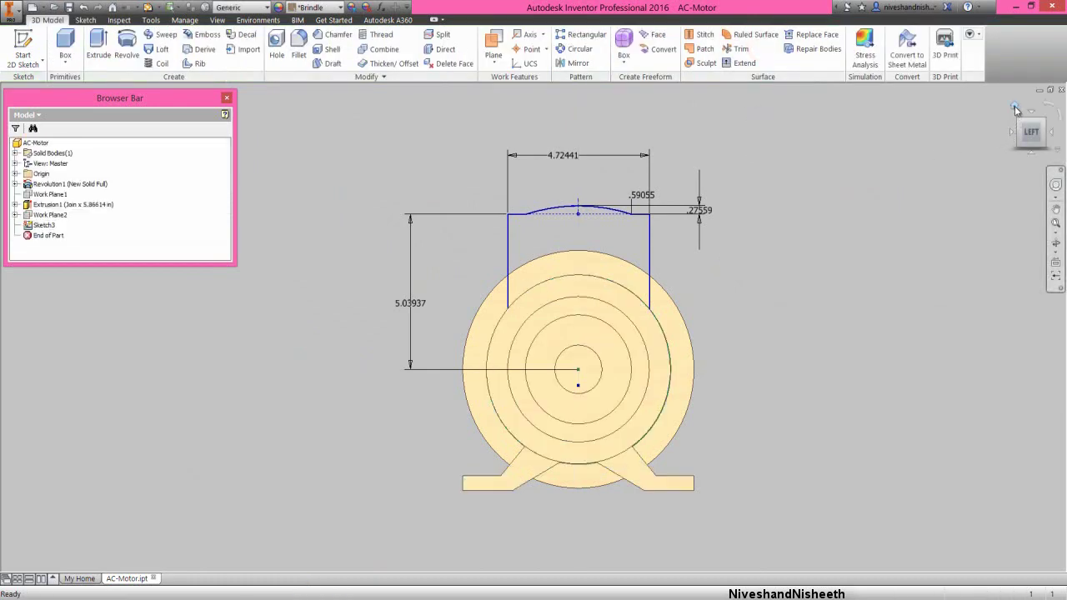
click(1015, 108)
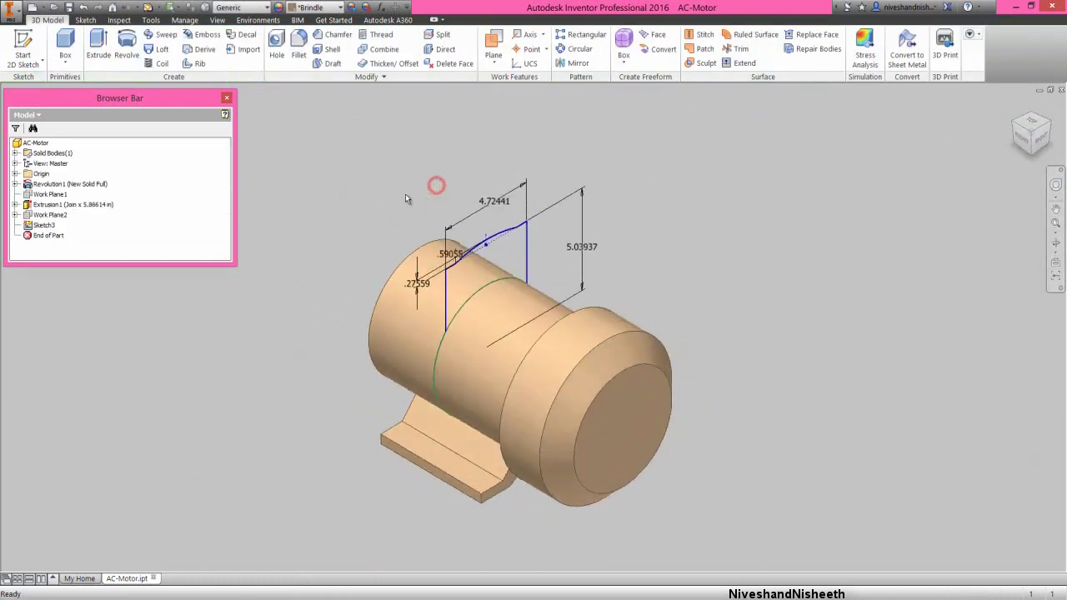
click(99, 46)
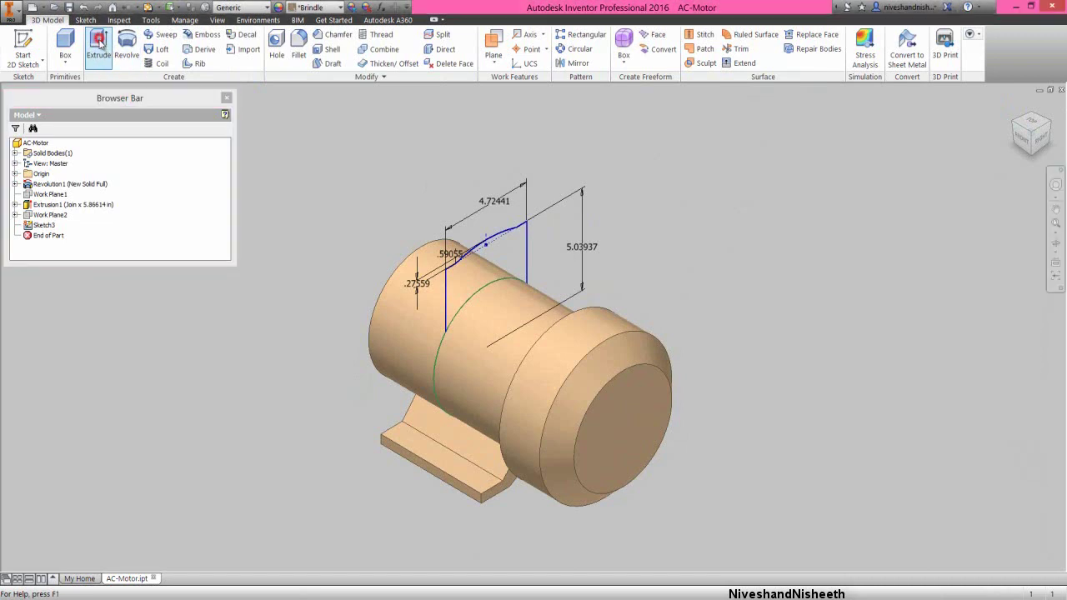
click(501, 249)
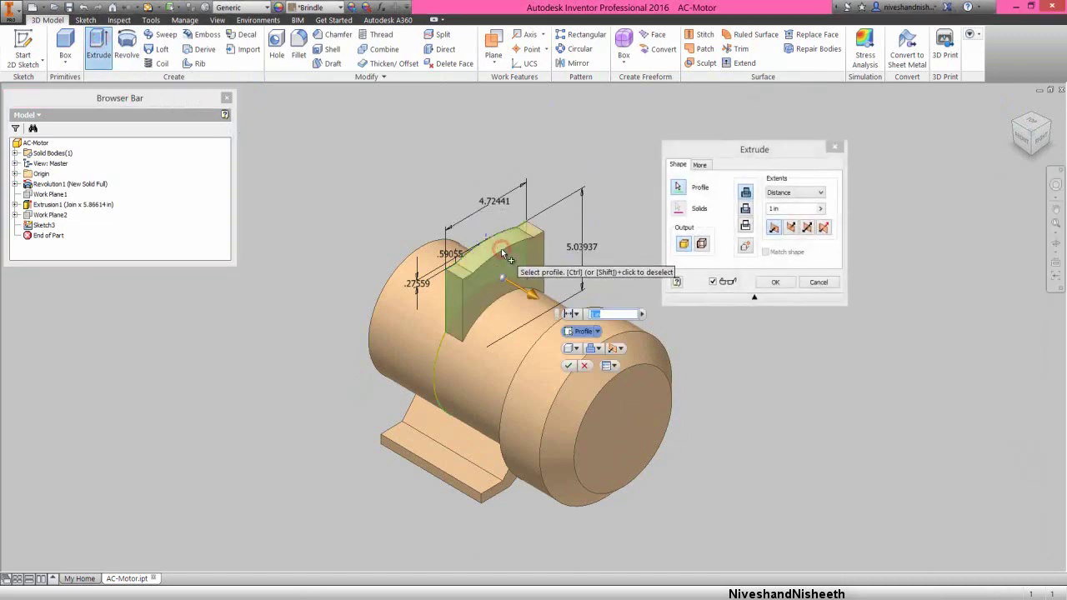
click(808, 229)
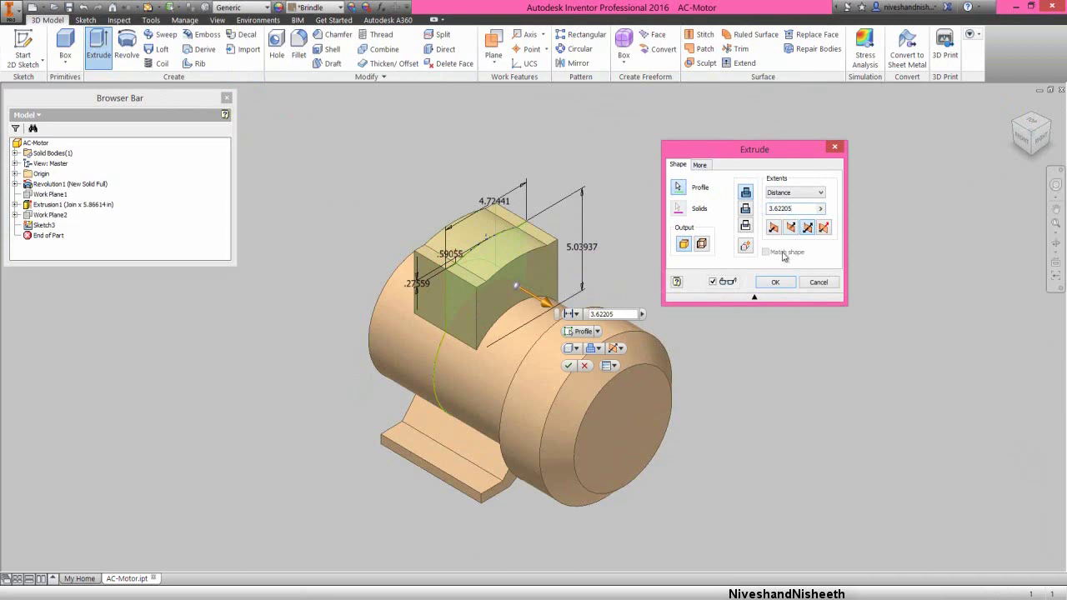
click(776, 283)
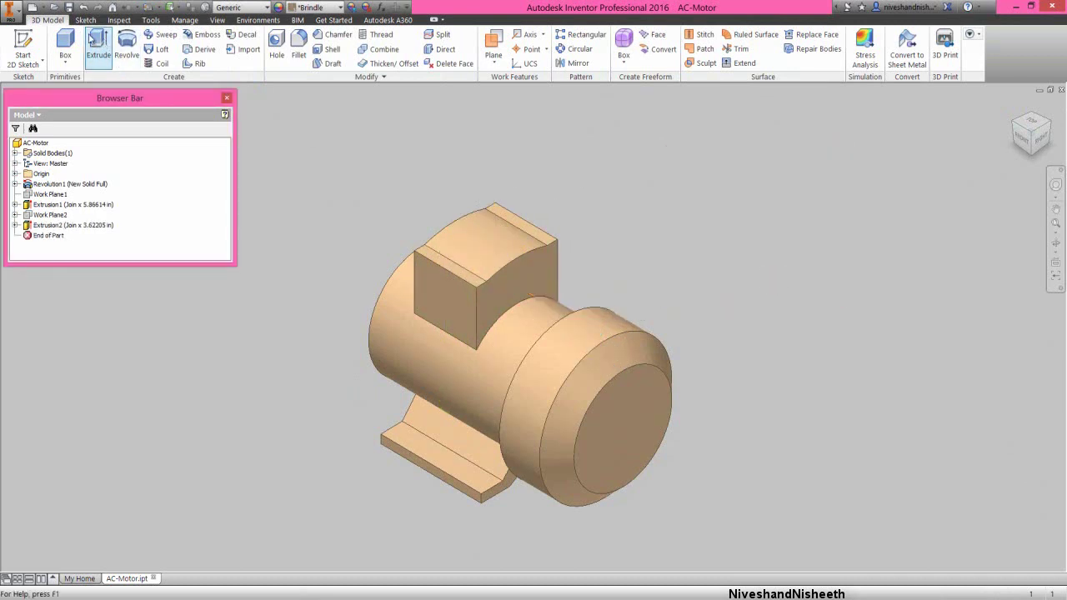
click(68, 11)
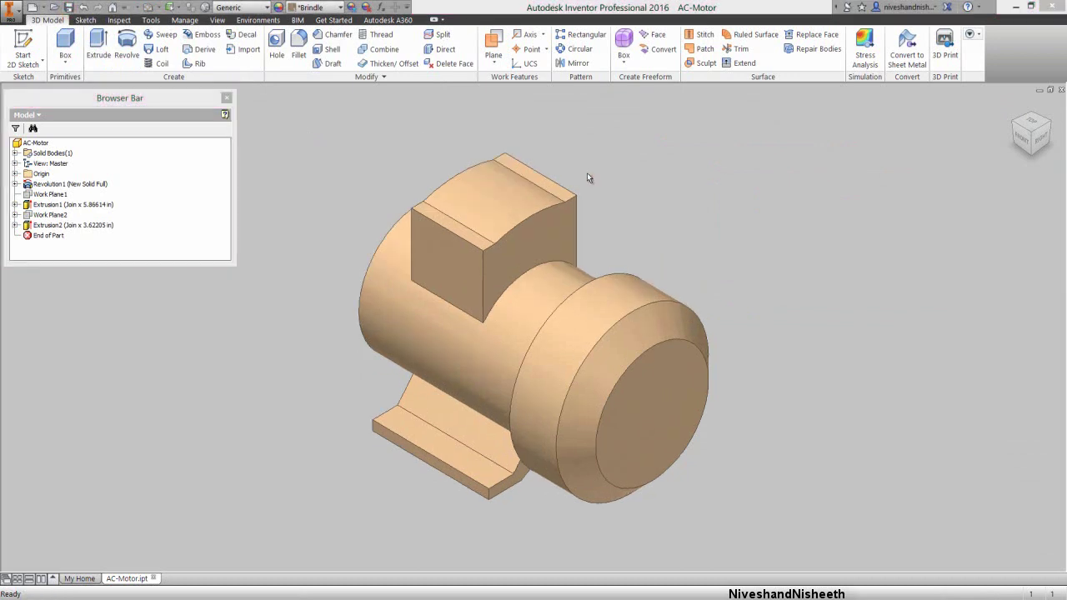
click(586, 173)
Start a sketch on the flat front-facing side of the arched box and view it from the front
click(456, 280)
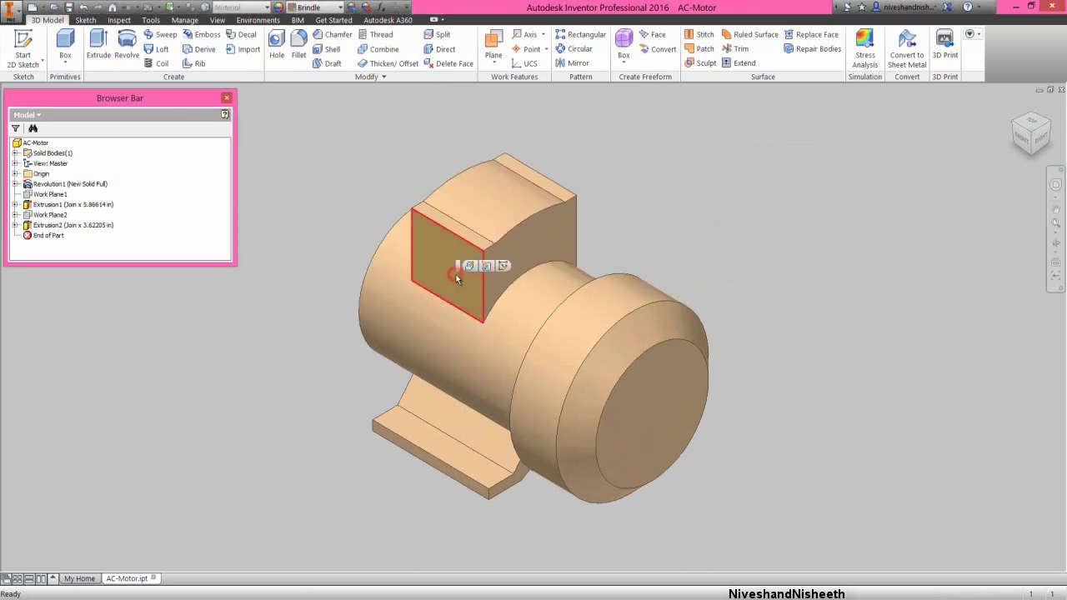
click(503, 267)
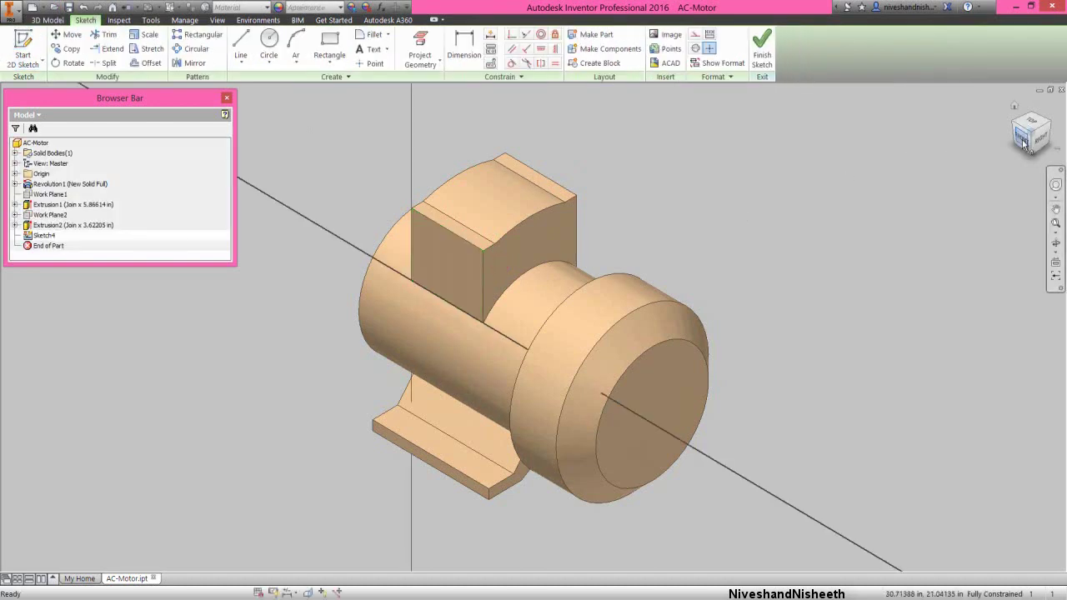
click(1023, 135)
Project the origin X axis and the edges of the box's side face into the sketch
right_click(392, 203)
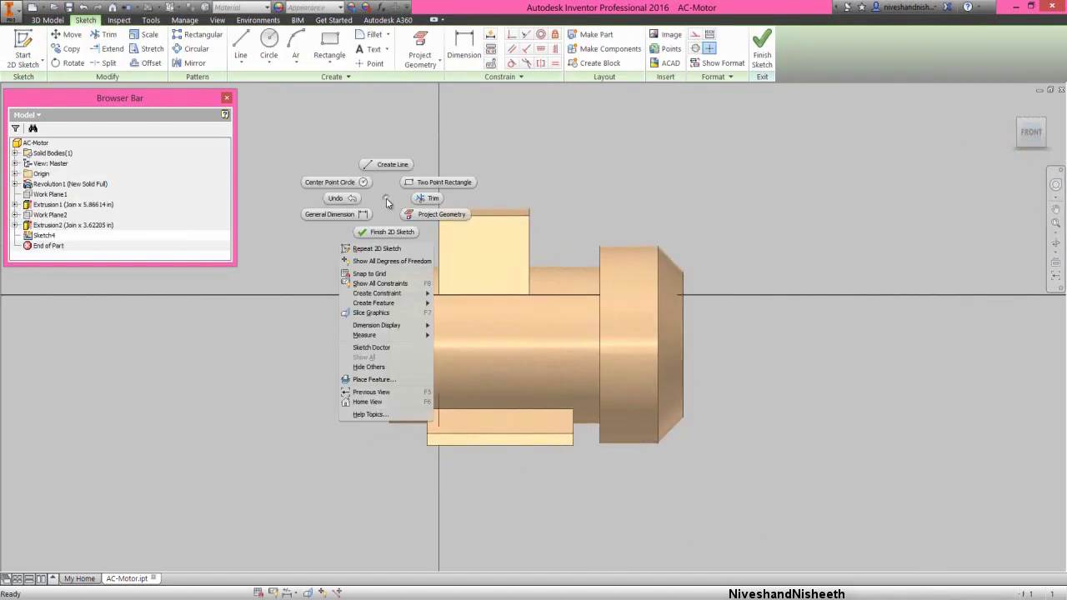
click(416, 214)
click(16, 174)
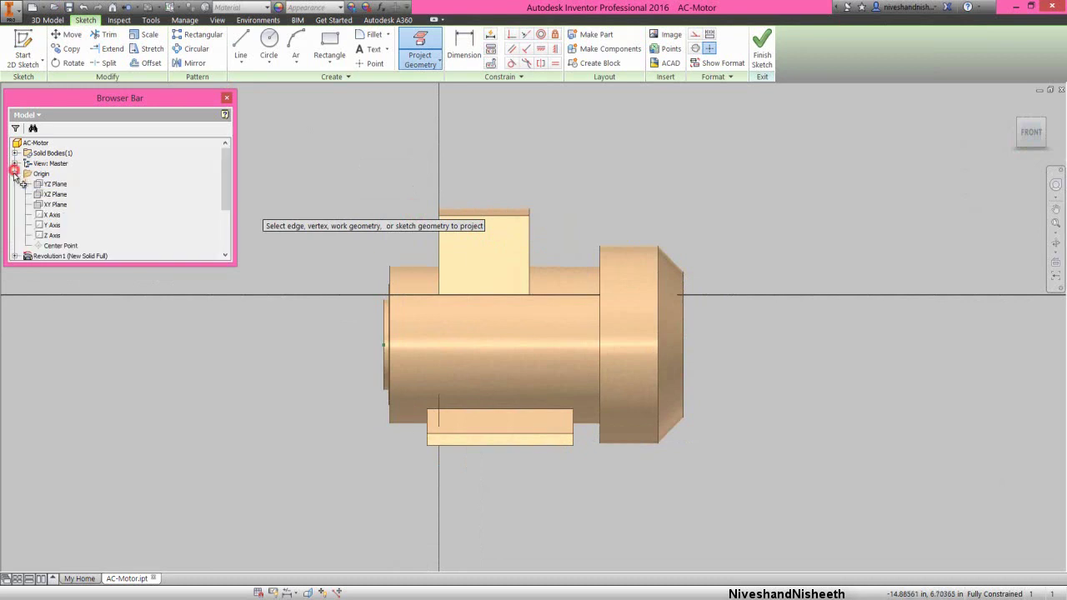
click(52, 214)
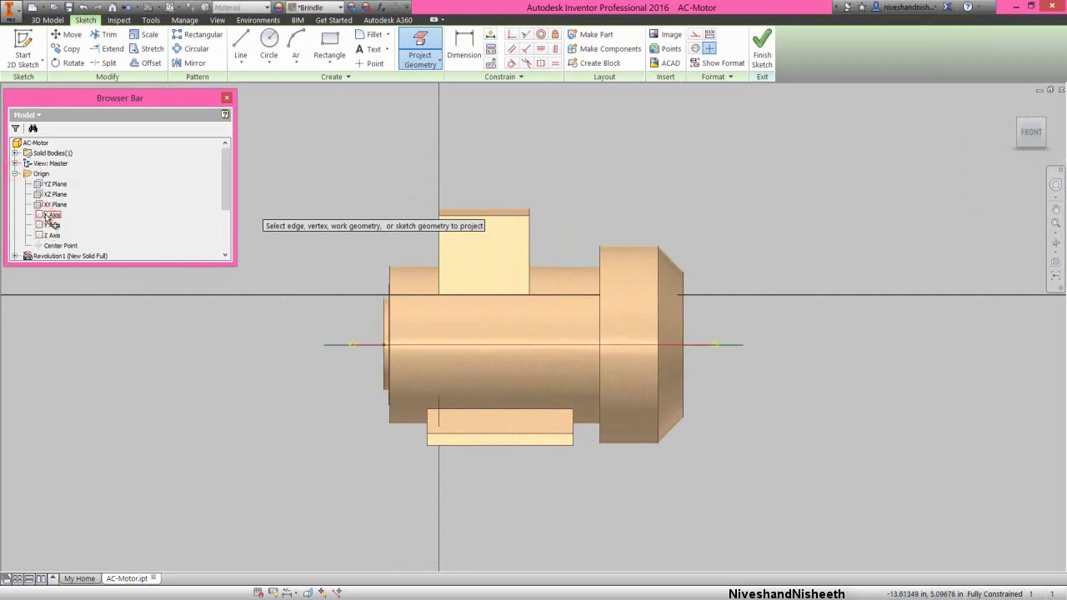
click(480, 257)
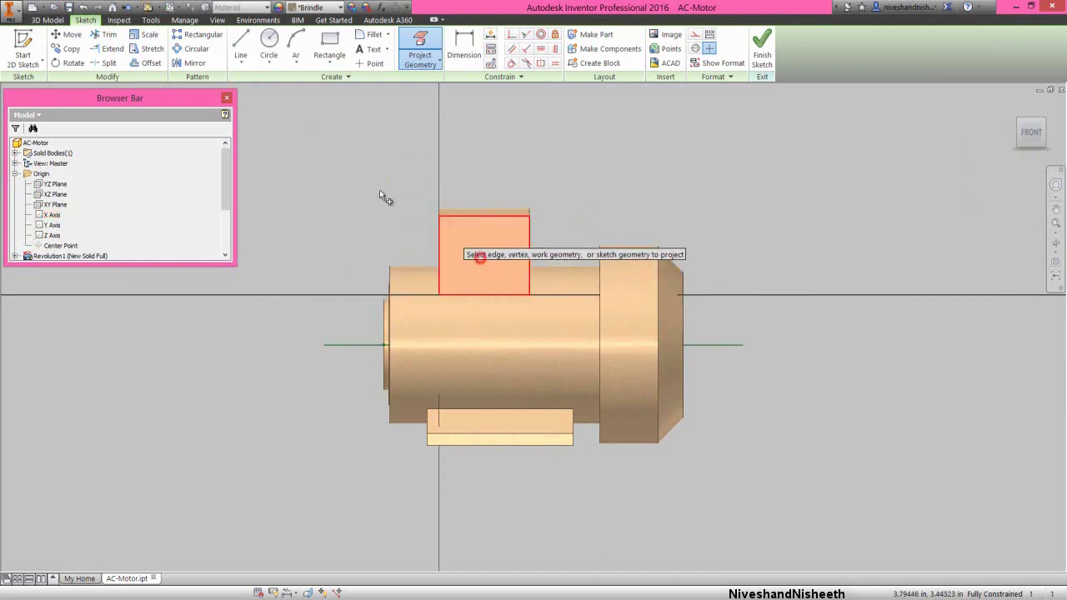
right_click(337, 153)
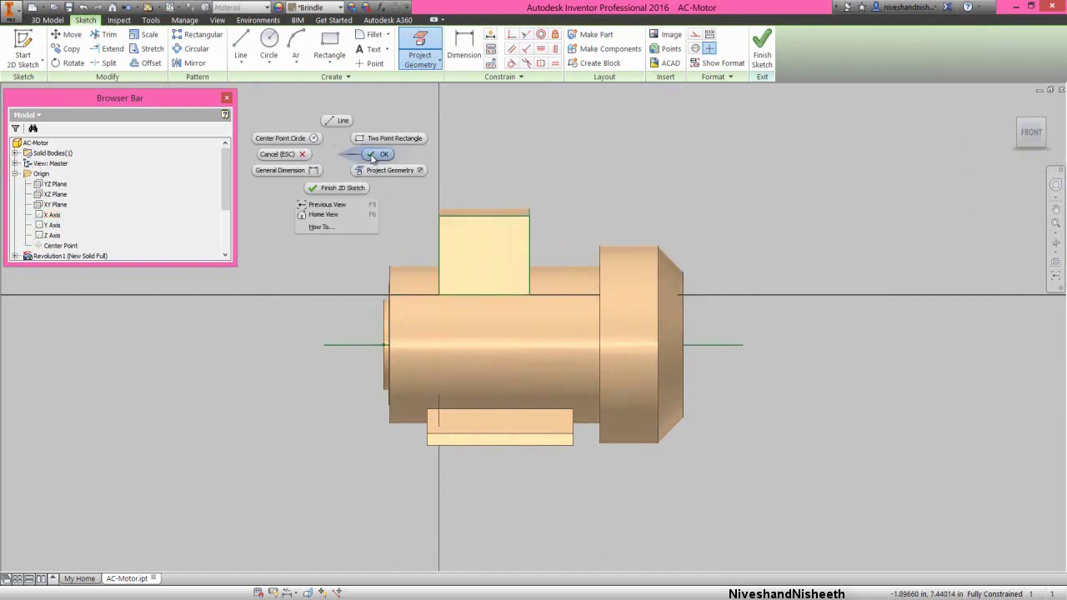
click(371, 154)
Convert the projected X axis to a construction line
click(330, 274)
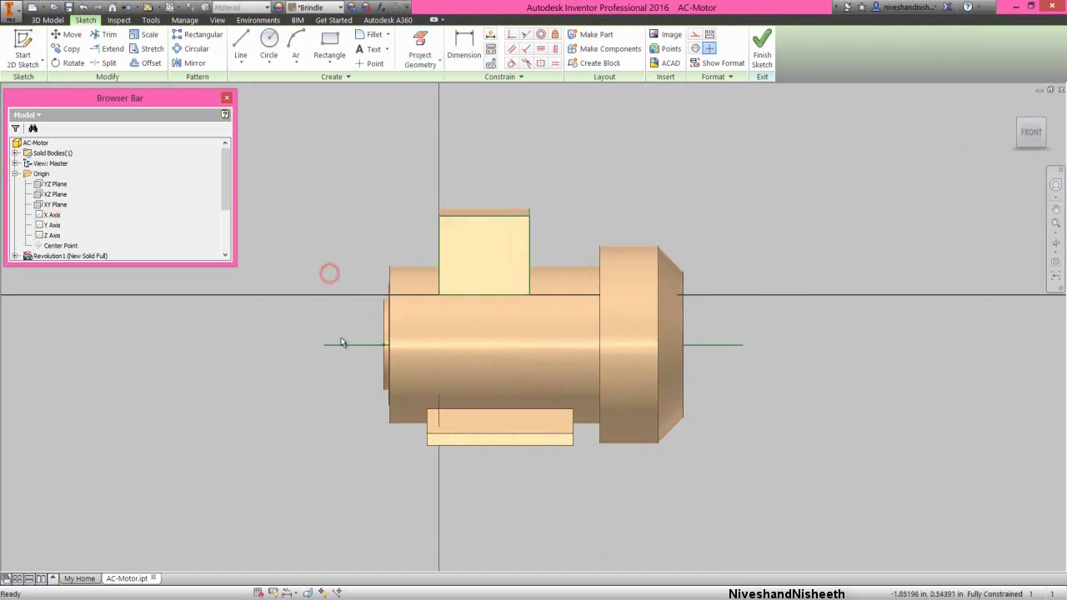
click(342, 345)
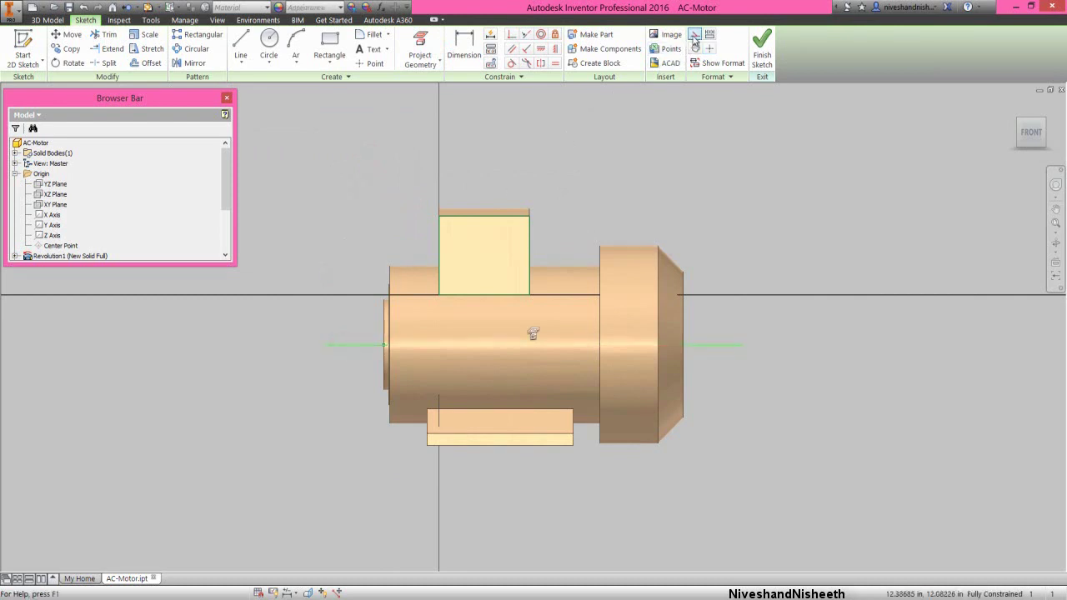
click(653, 167)
Draw a center-point circle of 1.27953 in diameter near the left edge of the box's side face
scroll(470, 248, up, 3)
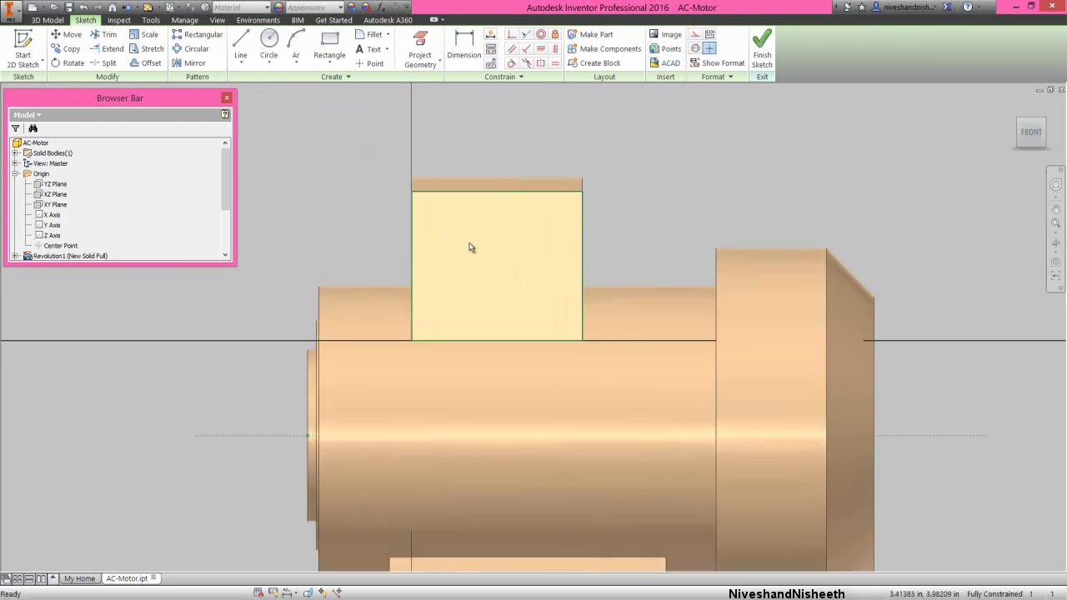
right_click(494, 142)
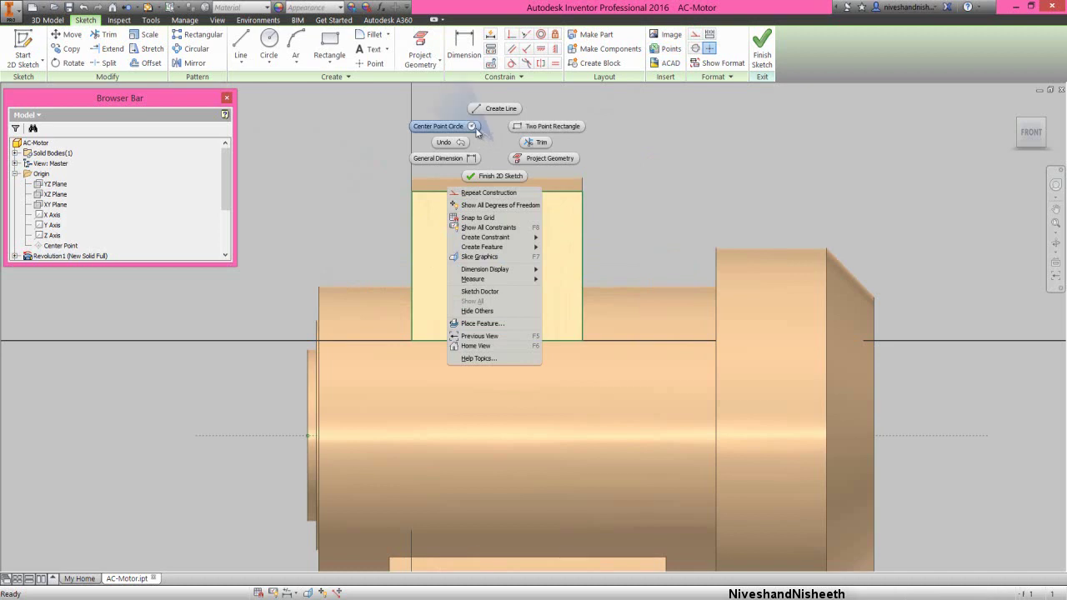
click(475, 127)
click(435, 259)
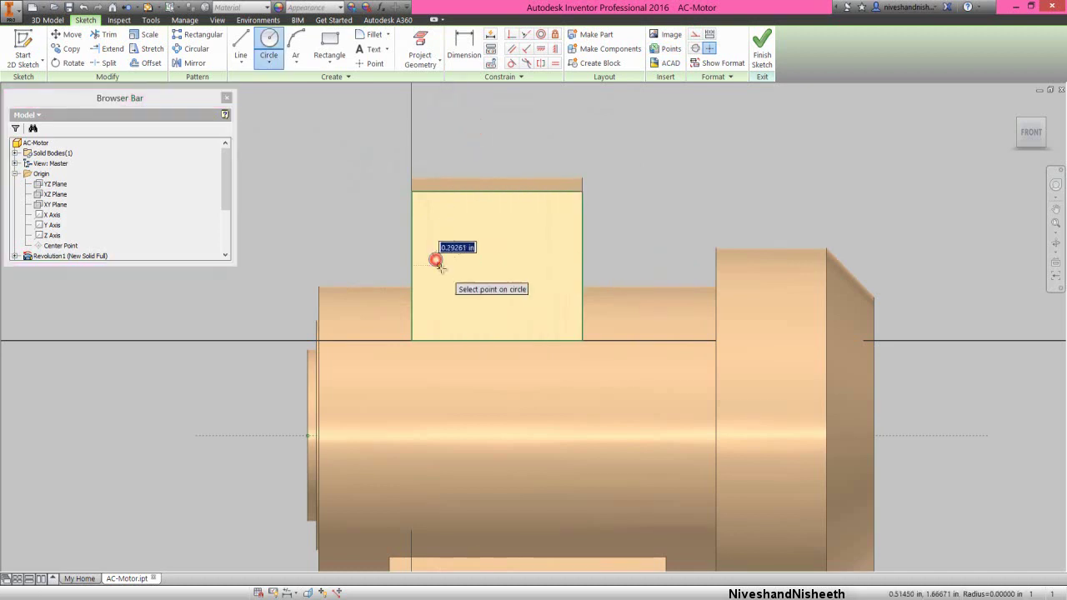
text(1)
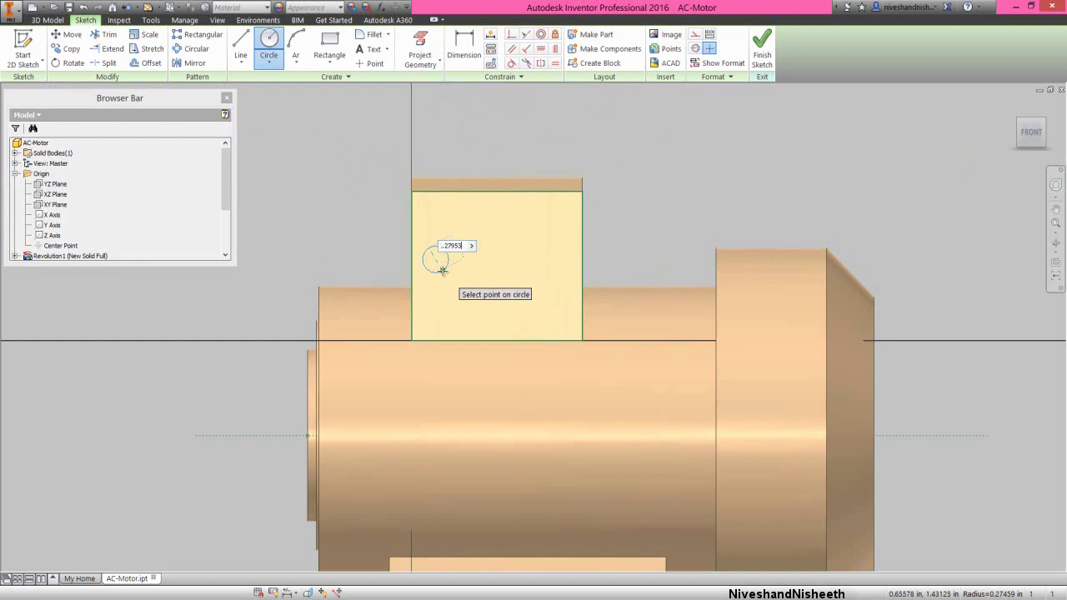
text(.27953)
key(Return)
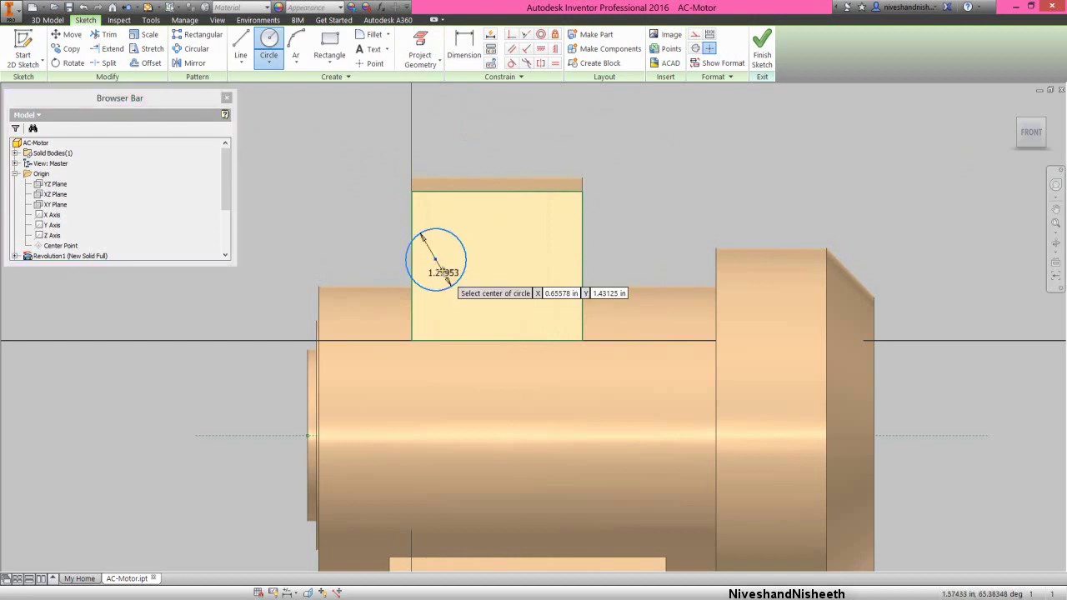
Draw a second circle beside the first on the box's side face and make the two circles equal
click(517, 259)
click(530, 286)
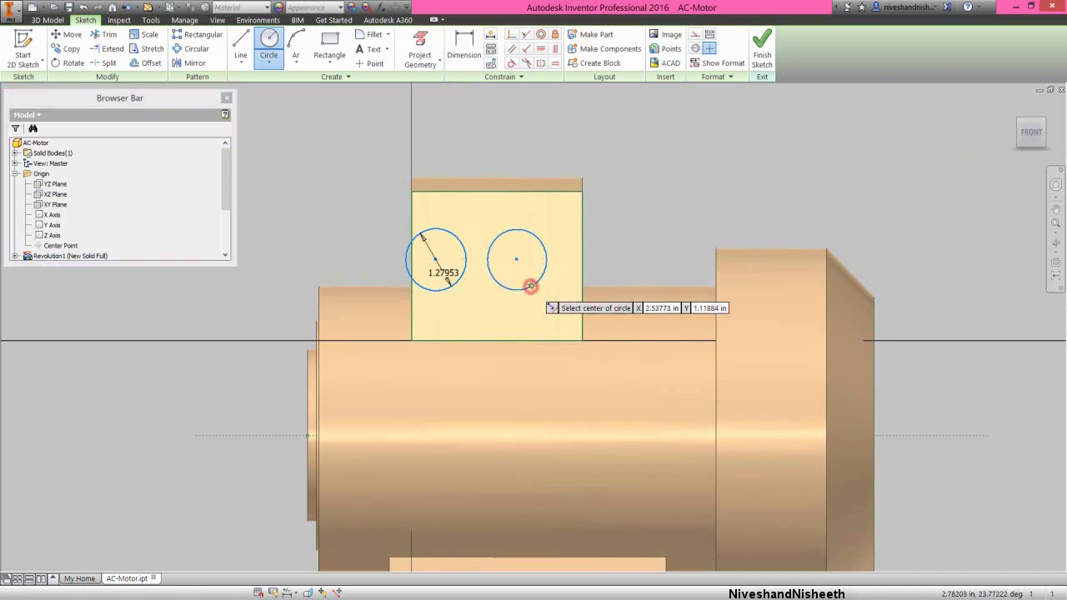
click(555, 62)
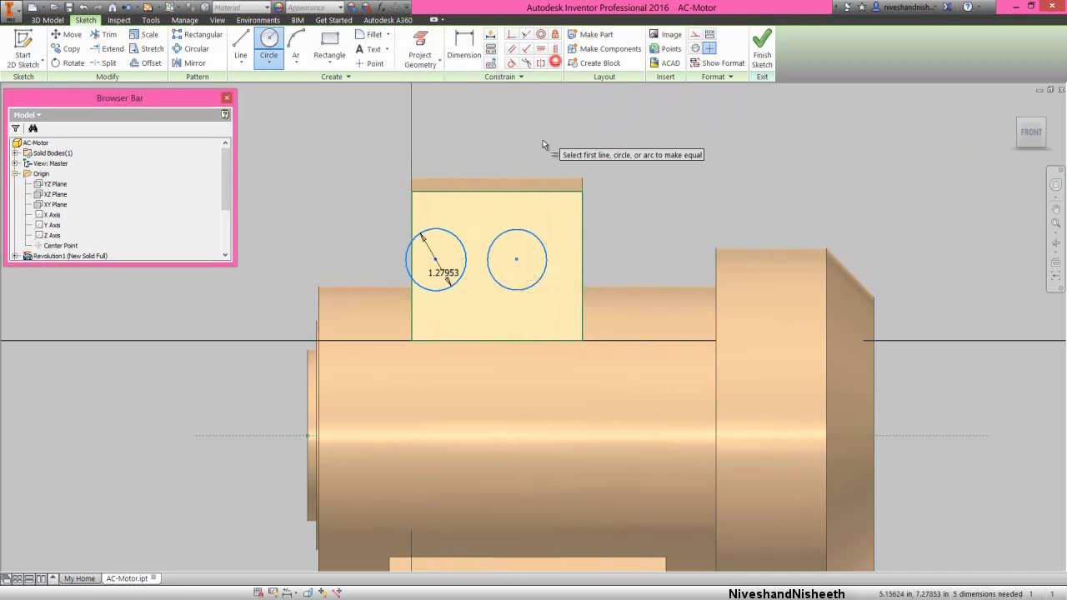
click(537, 240)
click(461, 242)
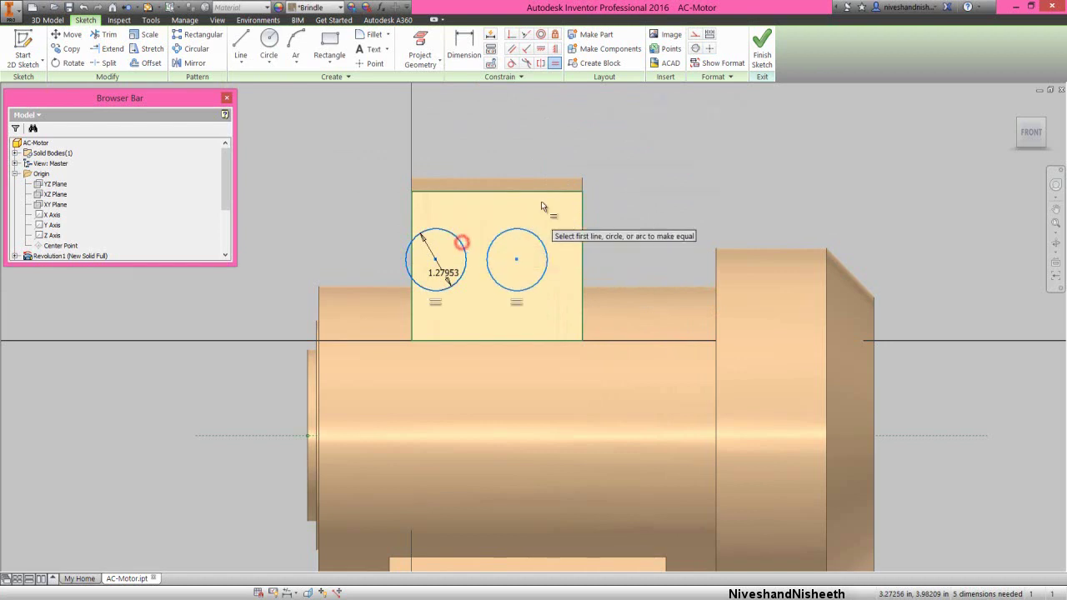
Draw a horizontal construction line joining the centers of the two circles
right_click(547, 152)
click(558, 121)
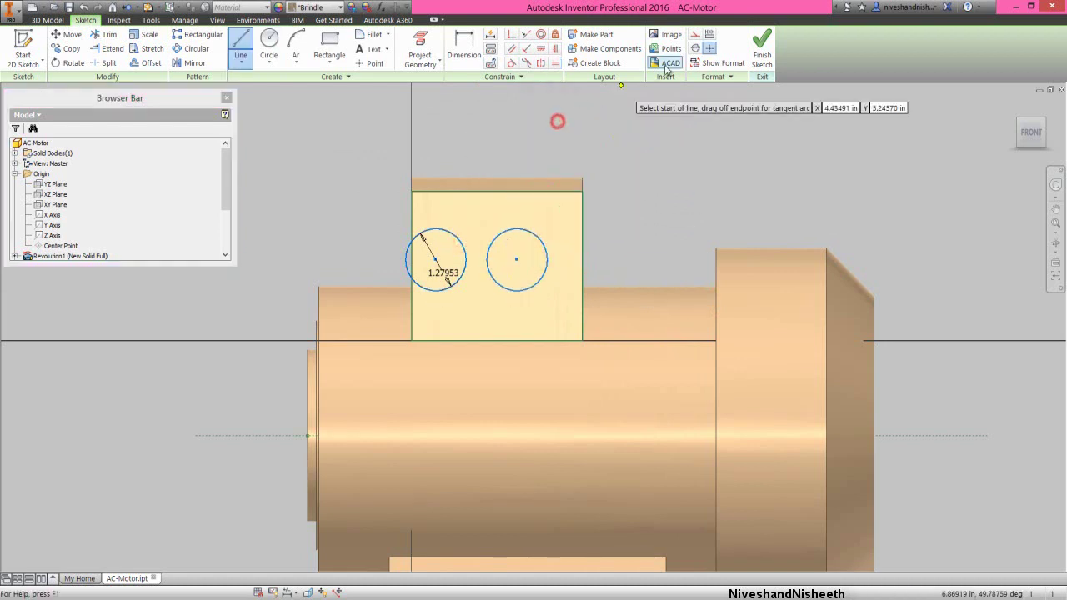
click(694, 36)
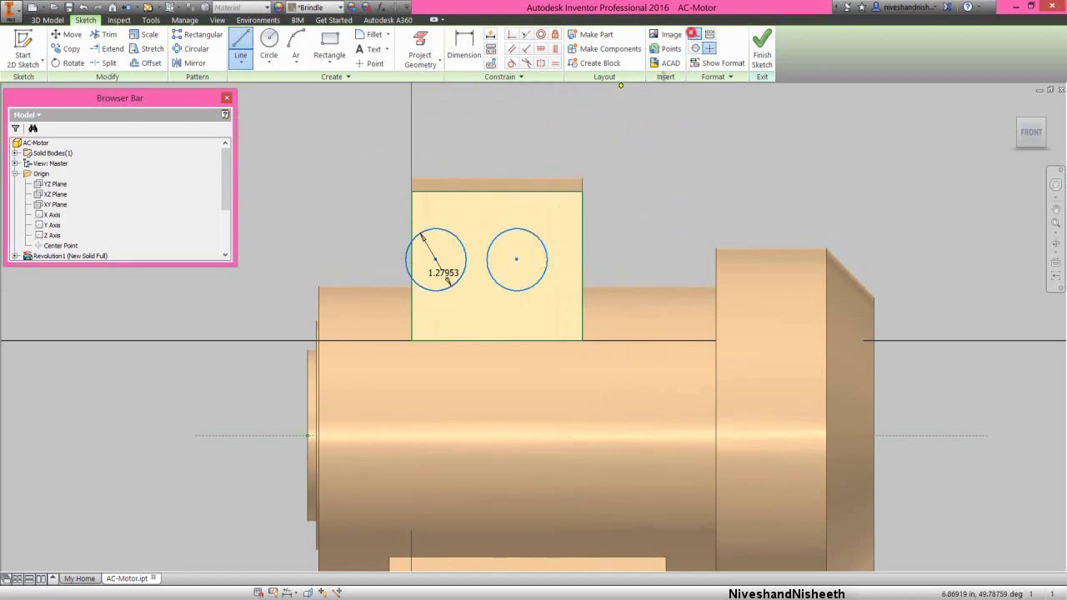
click(435, 259)
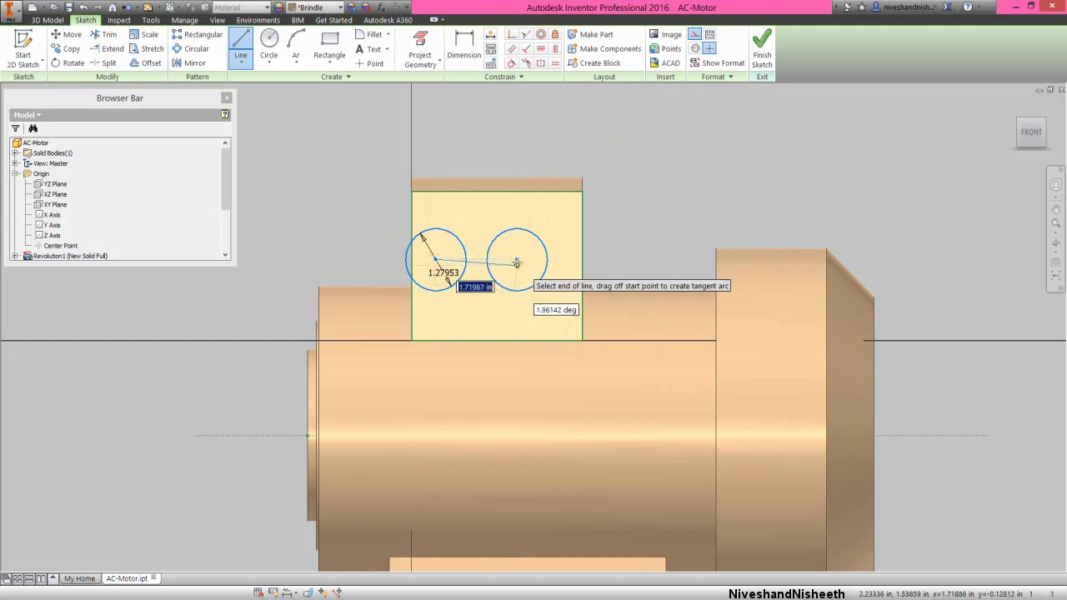
Dimension the construction line between the circle centers to 1.65354 in
right_click(487, 228)
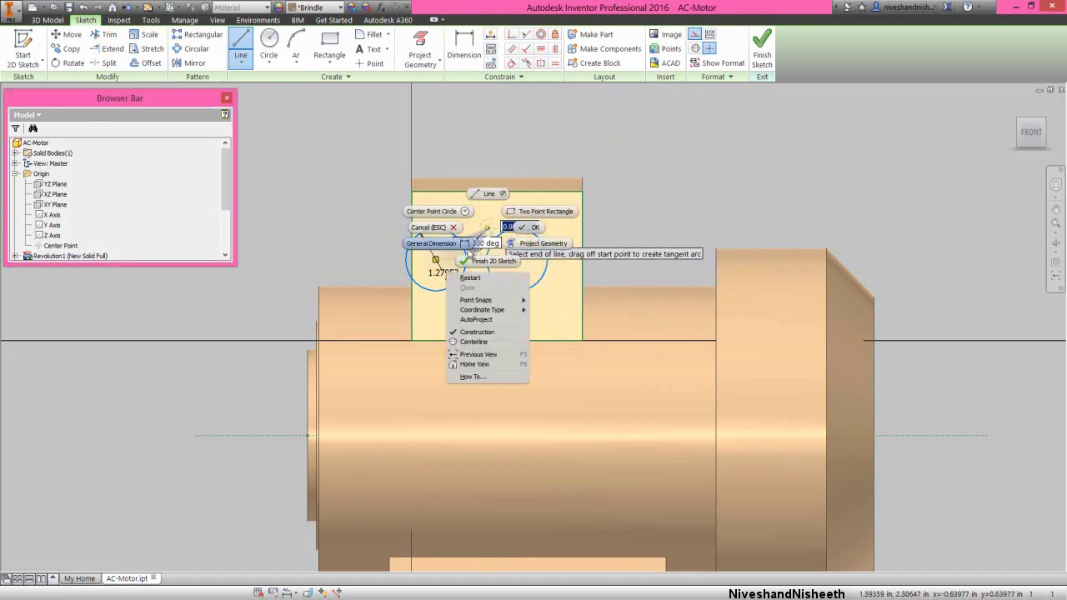
click(468, 250)
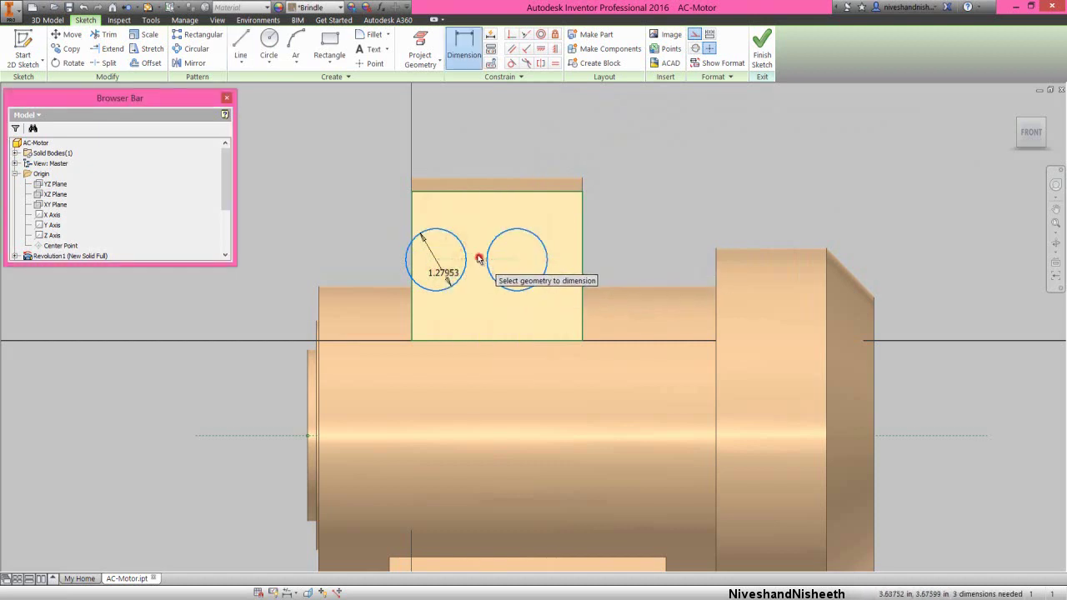
click(478, 258)
click(489, 148)
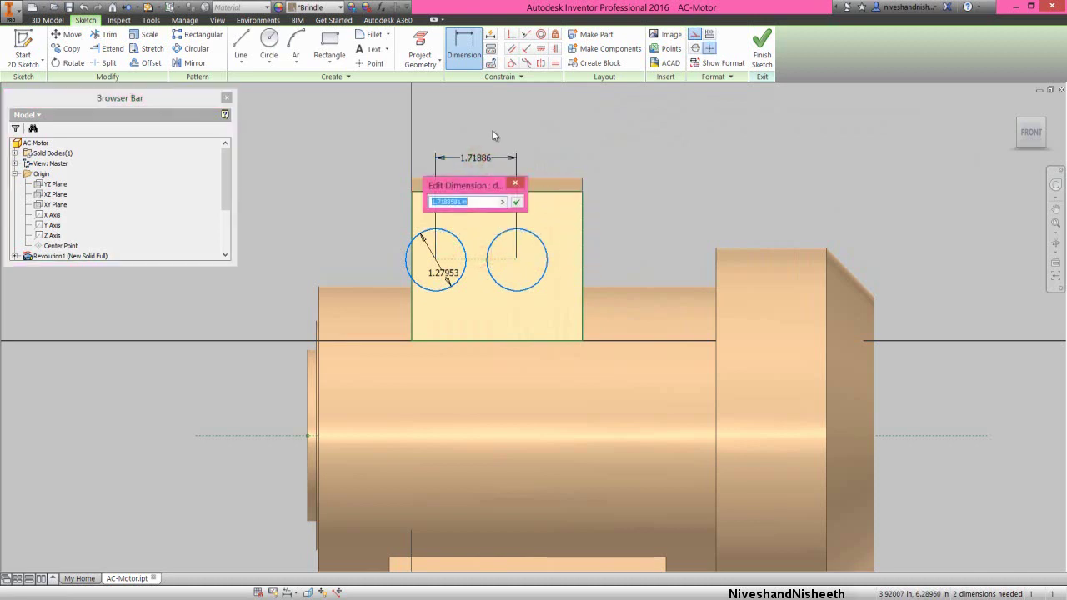
text(1.65354)
key(Return)
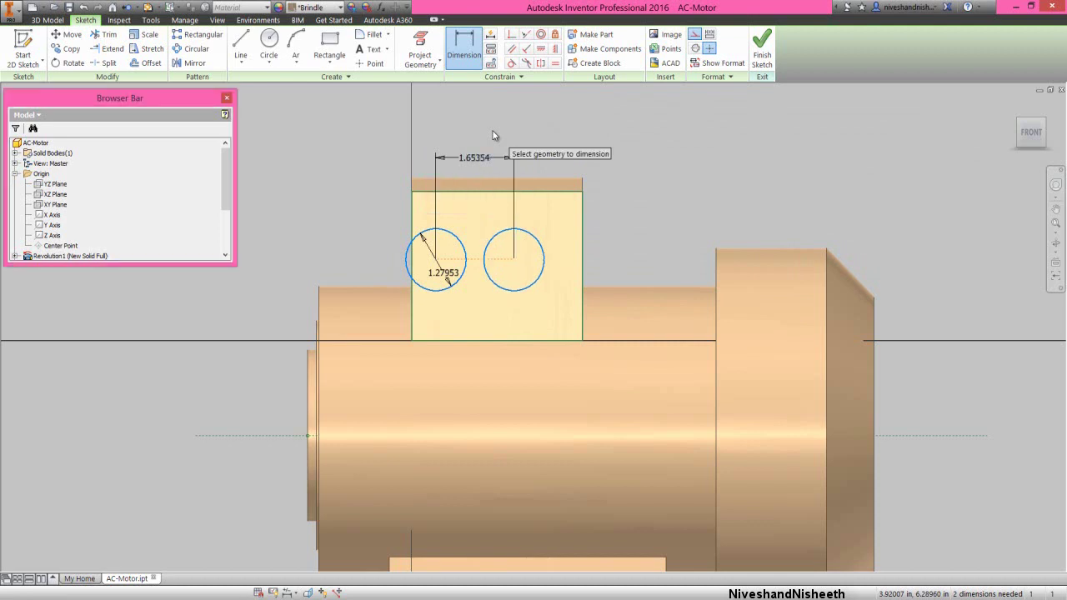
right_click(613, 131)
click(642, 133)
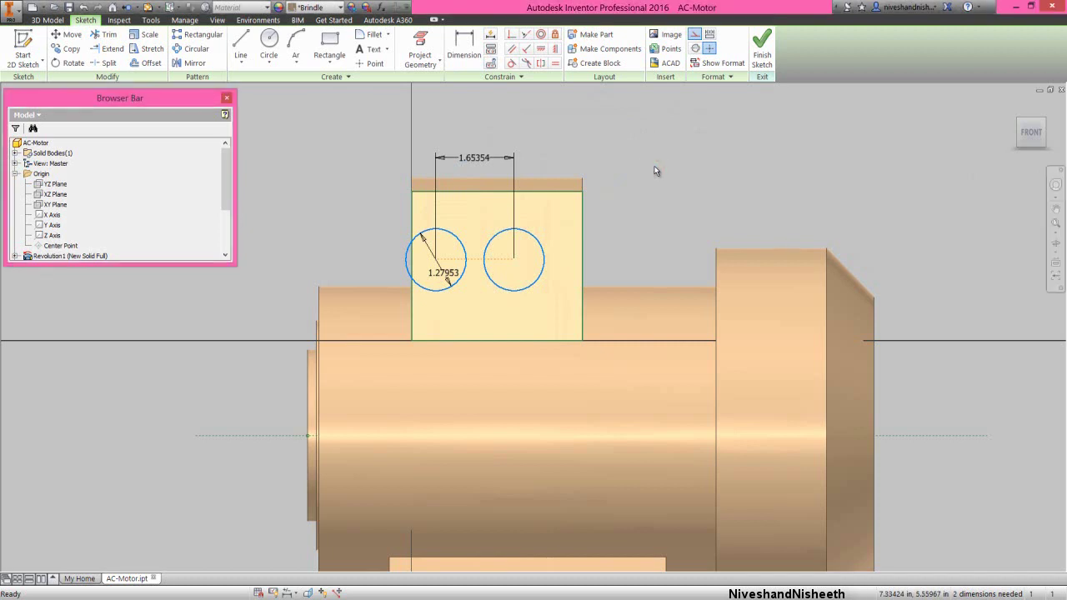
Project Work Plane2 into the sketch
right_click(654, 171)
click(685, 187)
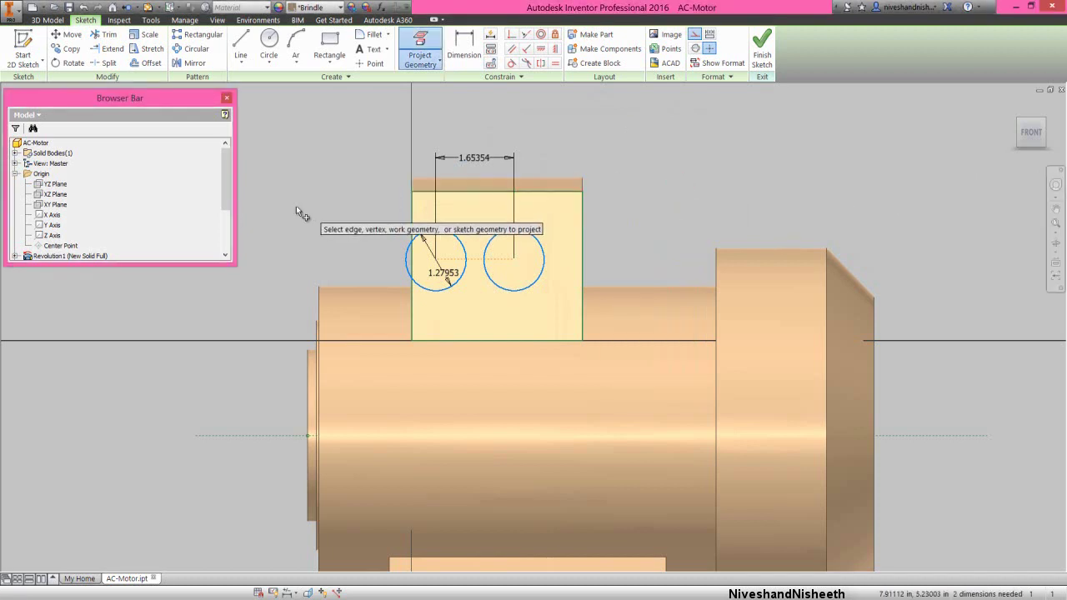
drag(224, 199, 221, 238)
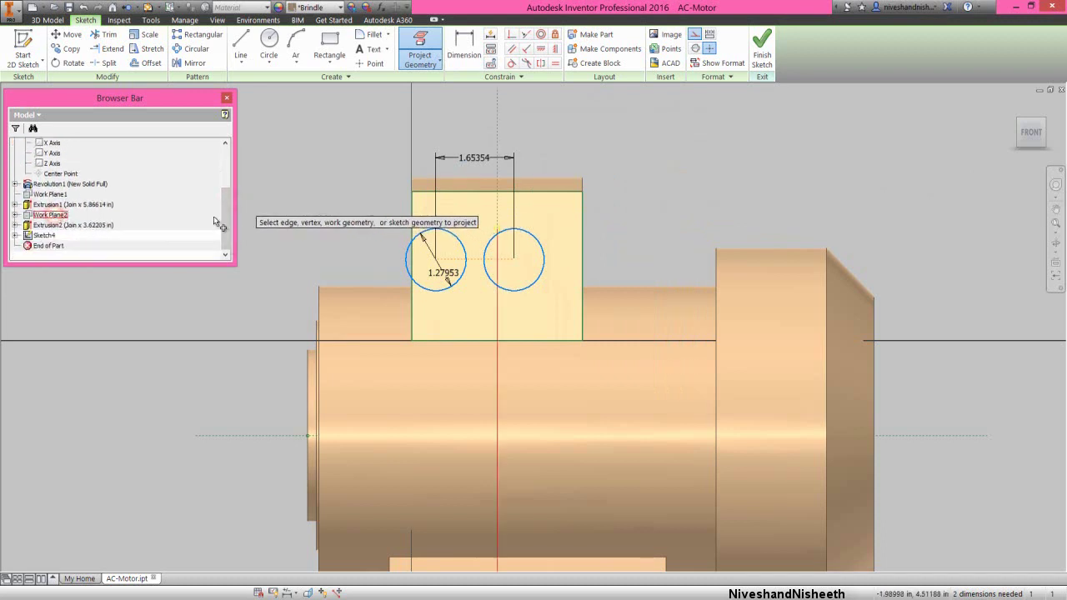
right_click(656, 203)
click(698, 203)
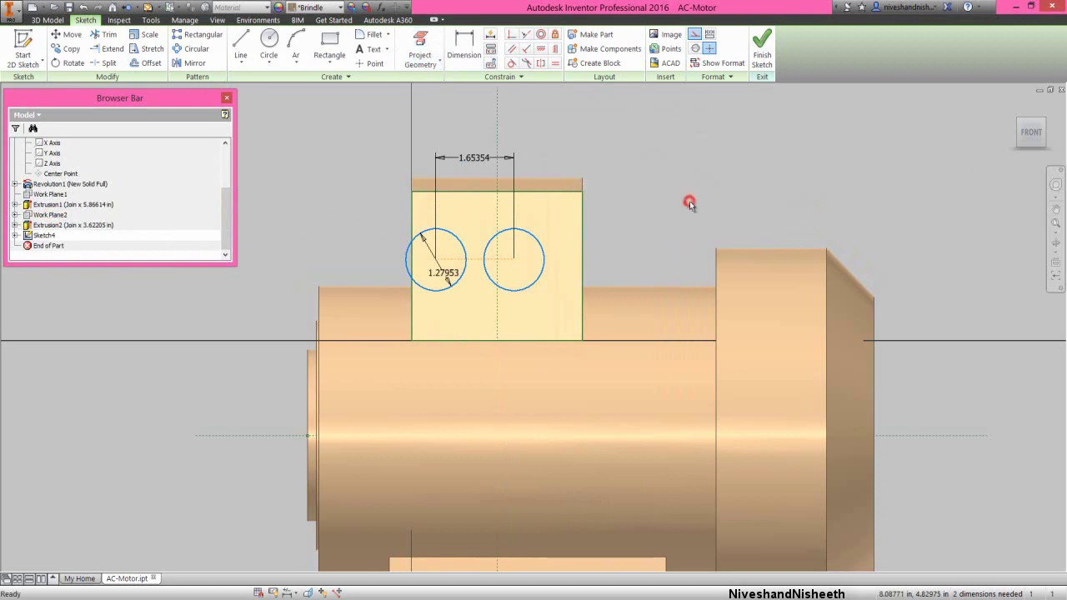
Make the midpoint of the construction line between the circles coincident with the projected work plane line
click(511, 35)
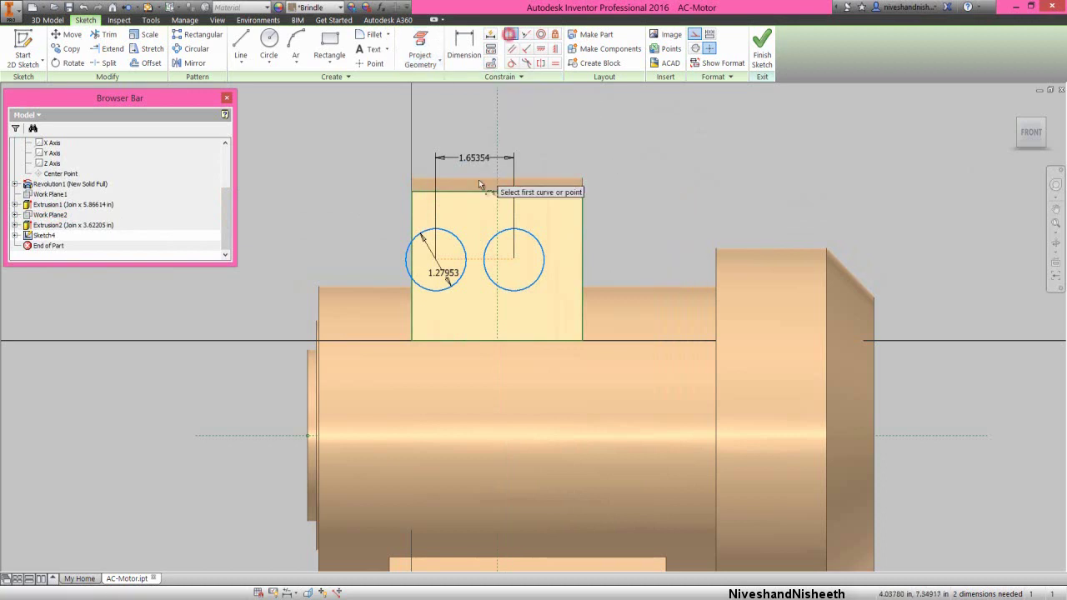
click(474, 261)
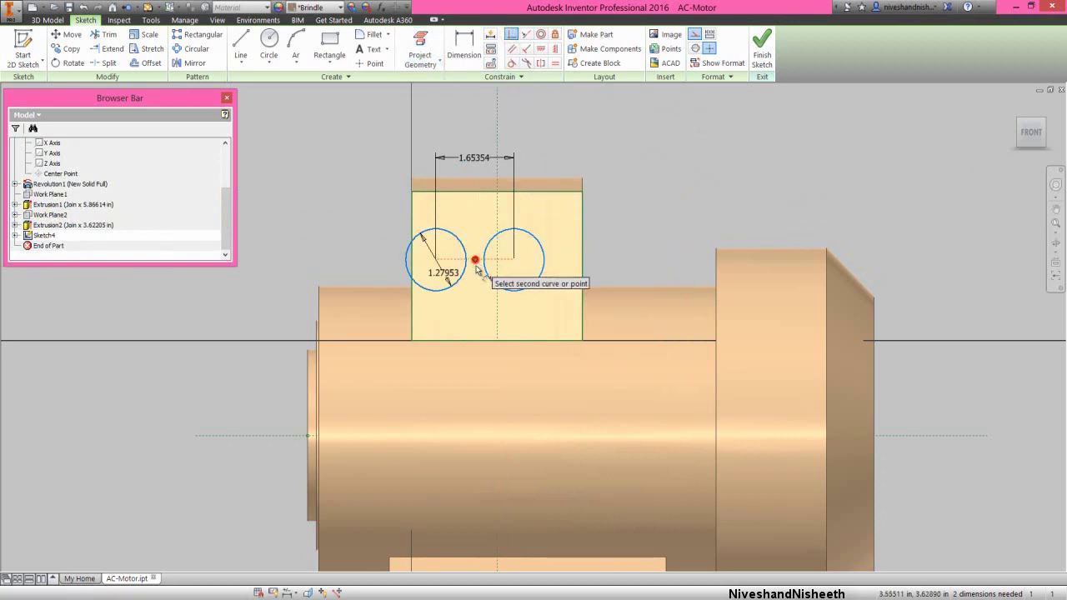
click(499, 297)
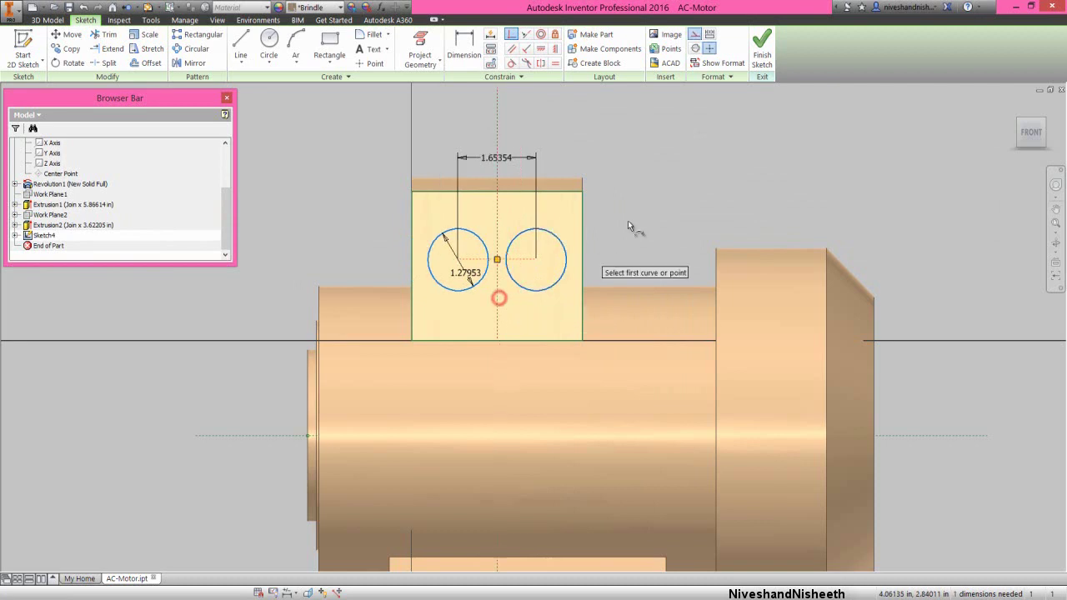
right_click(657, 177)
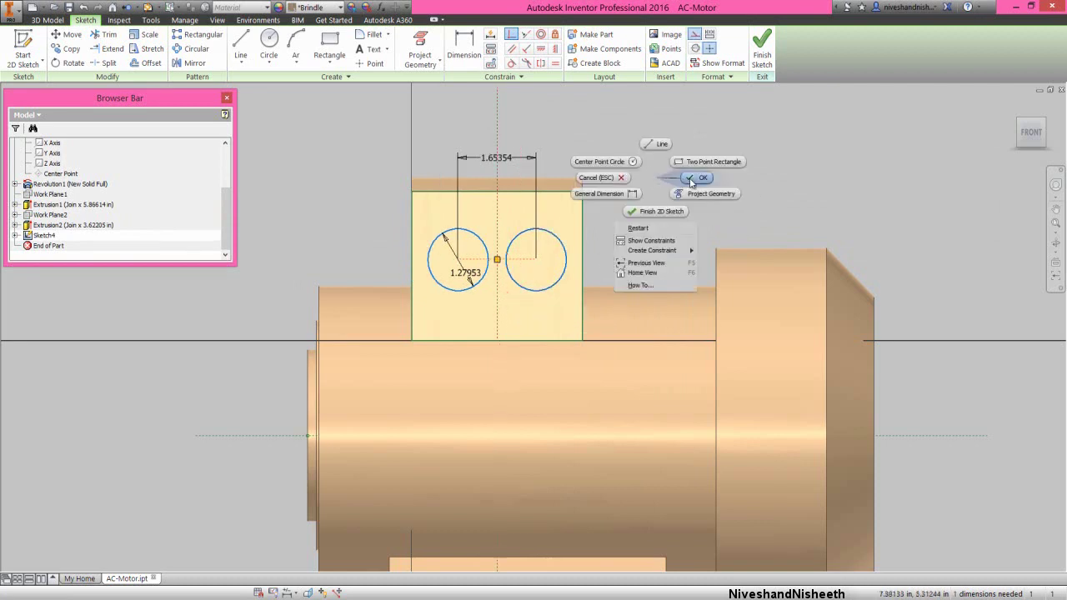
click(699, 178)
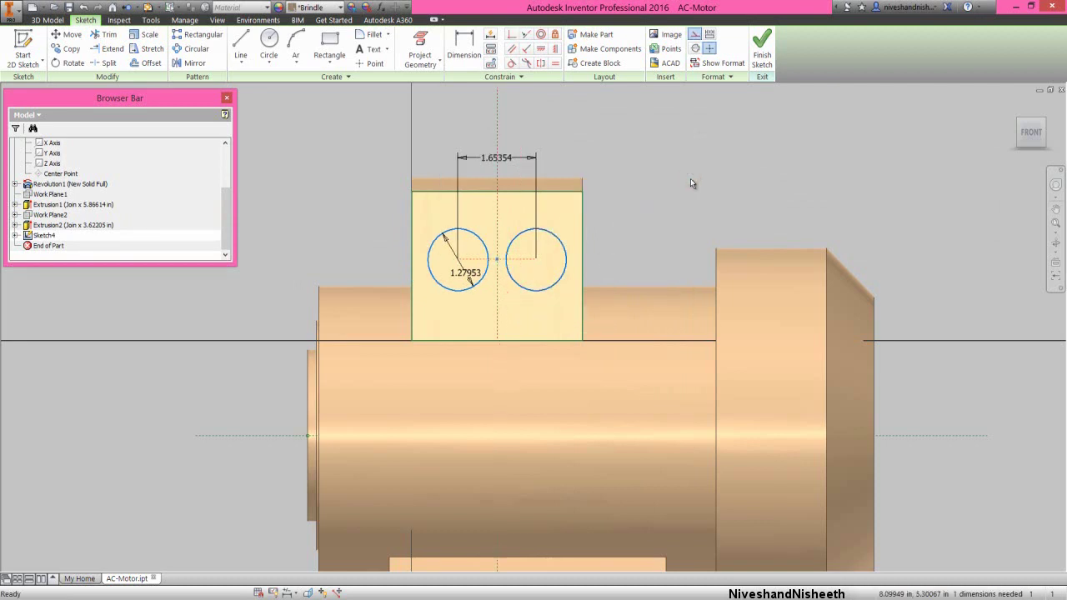
Dimension the vertical distance between the projected X axis and the circle center to 3.07087 in
right_click(691, 179)
click(669, 198)
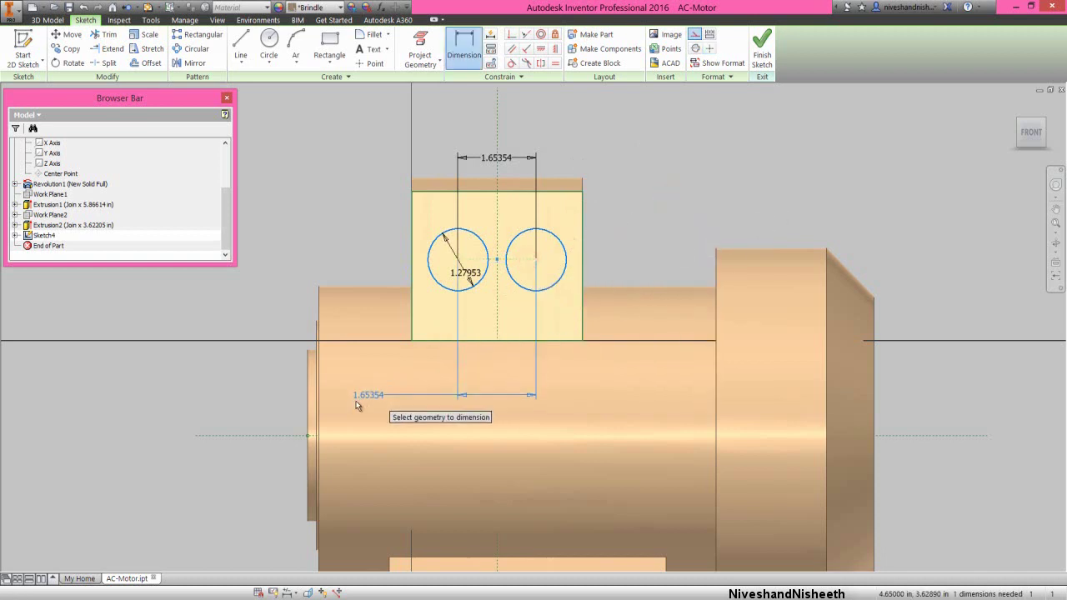
click(303, 428)
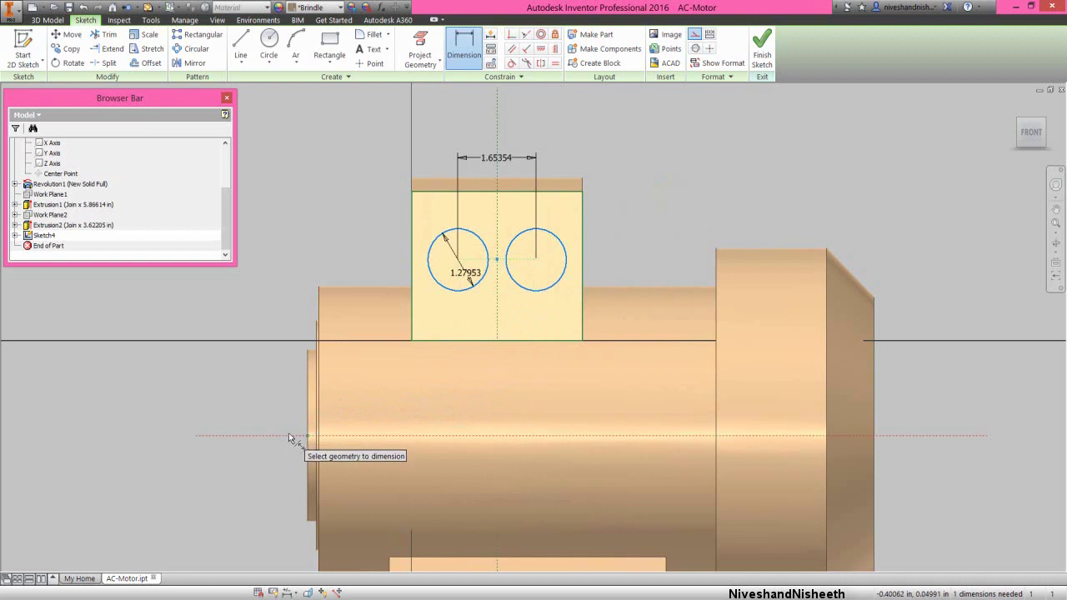
click(287, 319)
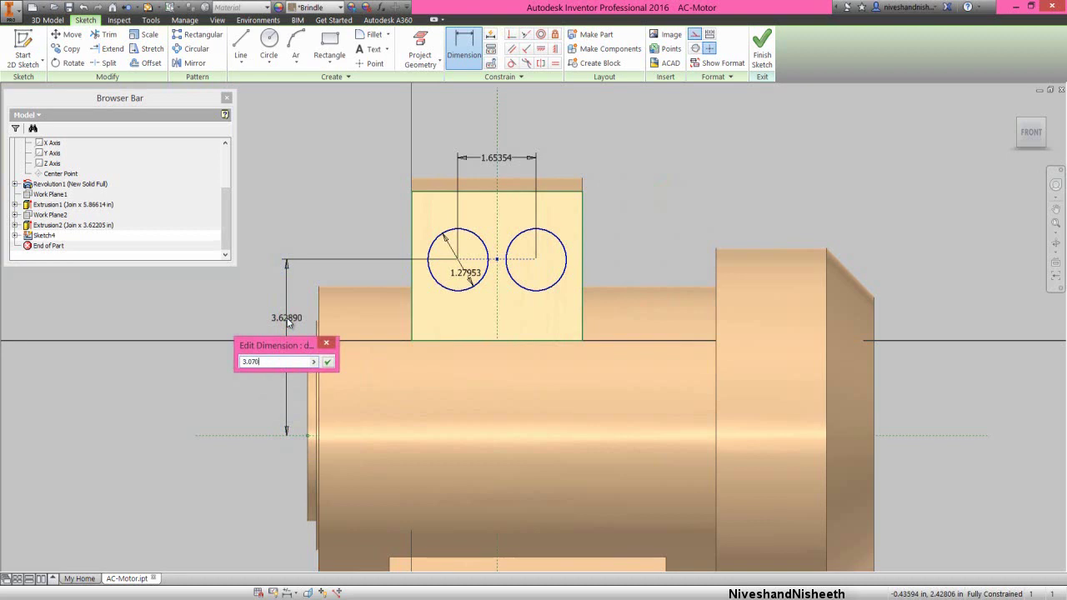
text(3.07087)
key(Return)
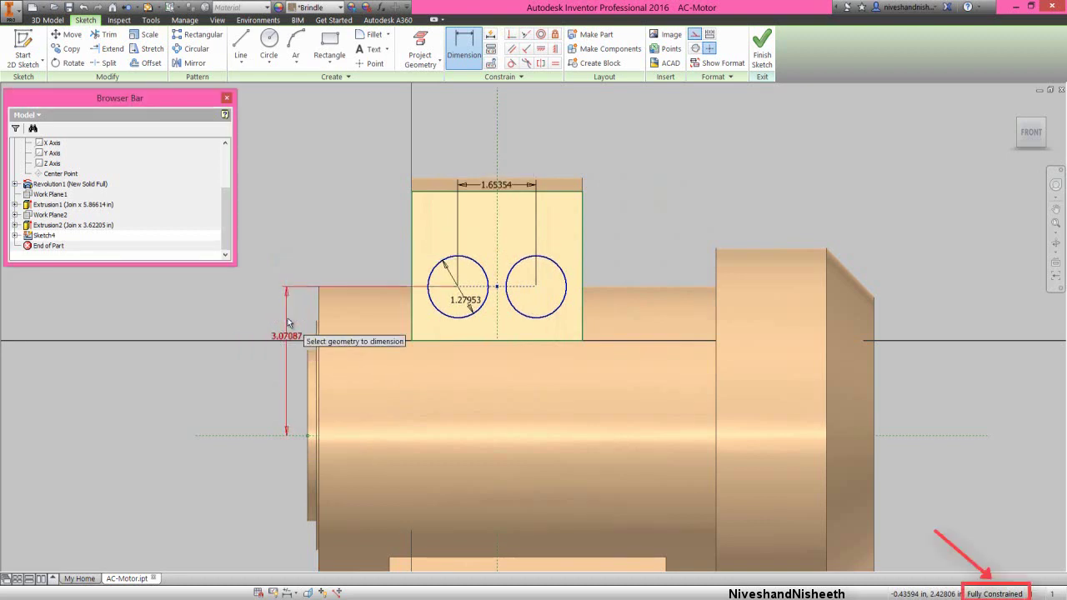
right_click(343, 236)
click(384, 238)
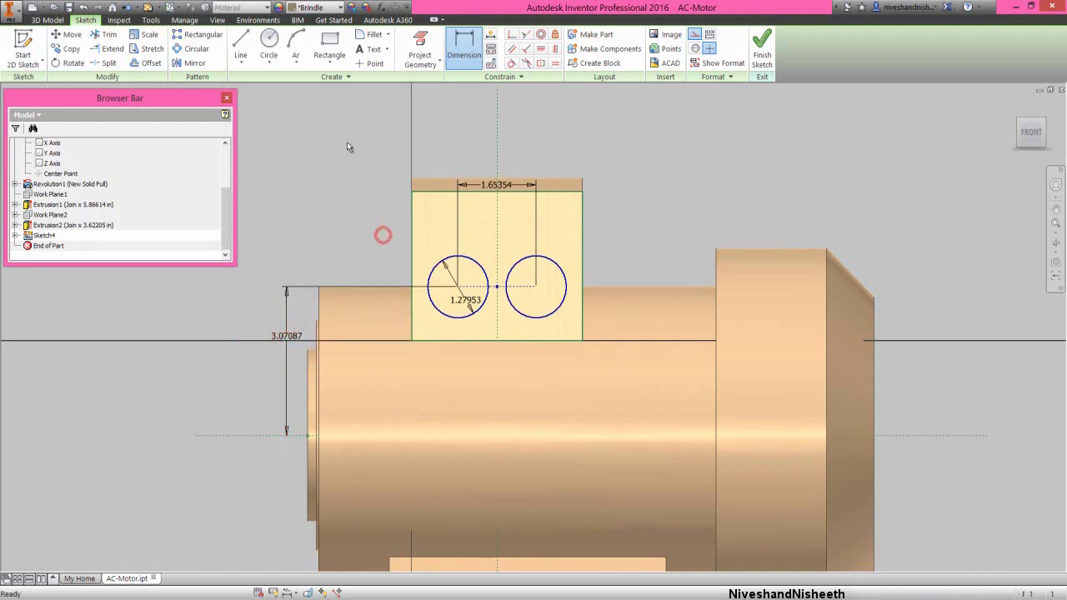
Place a sketch point on the side face's left vertical edge and dimension it .98425 in below the upper edge
click(371, 63)
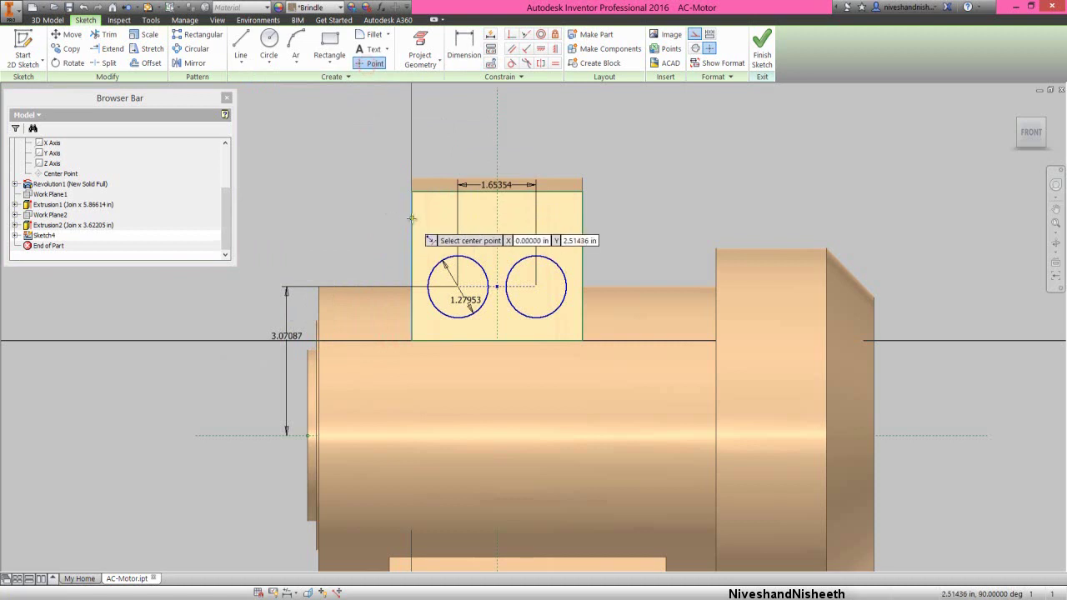
right_click(383, 195)
click(371, 212)
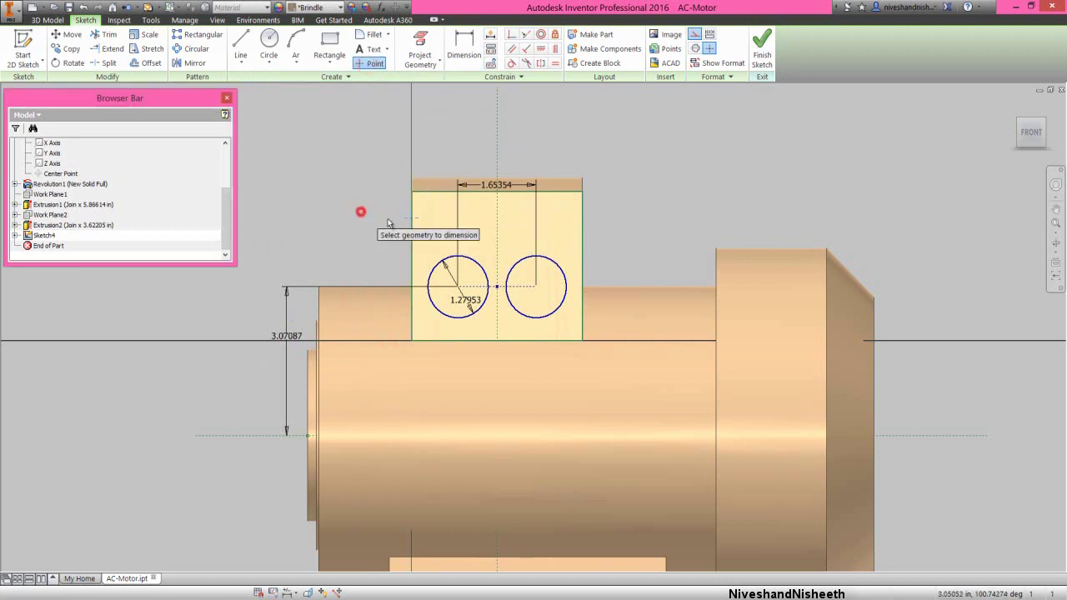
click(417, 195)
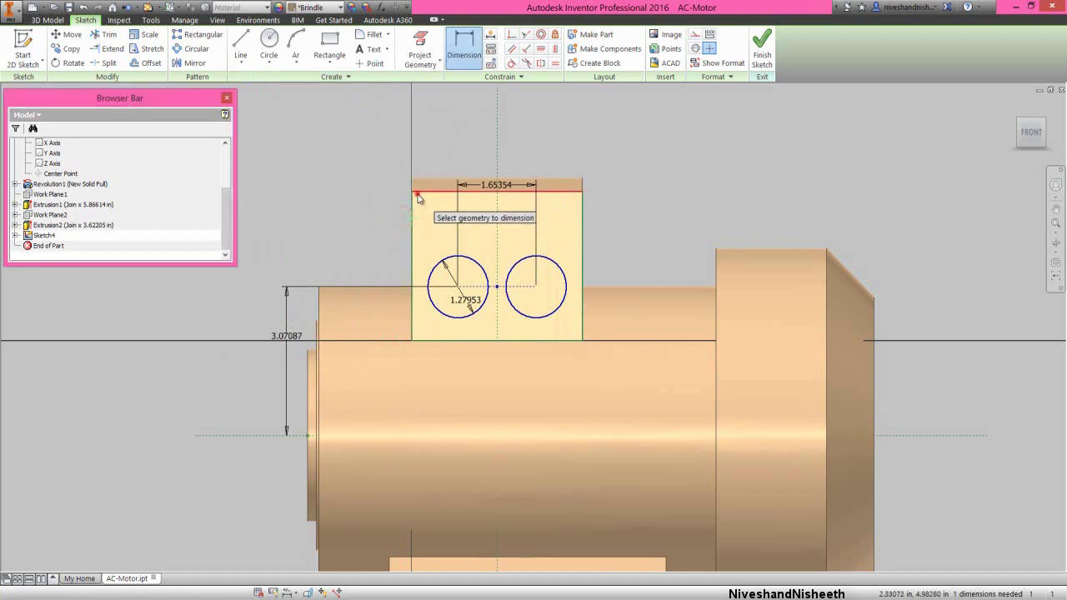
click(385, 202)
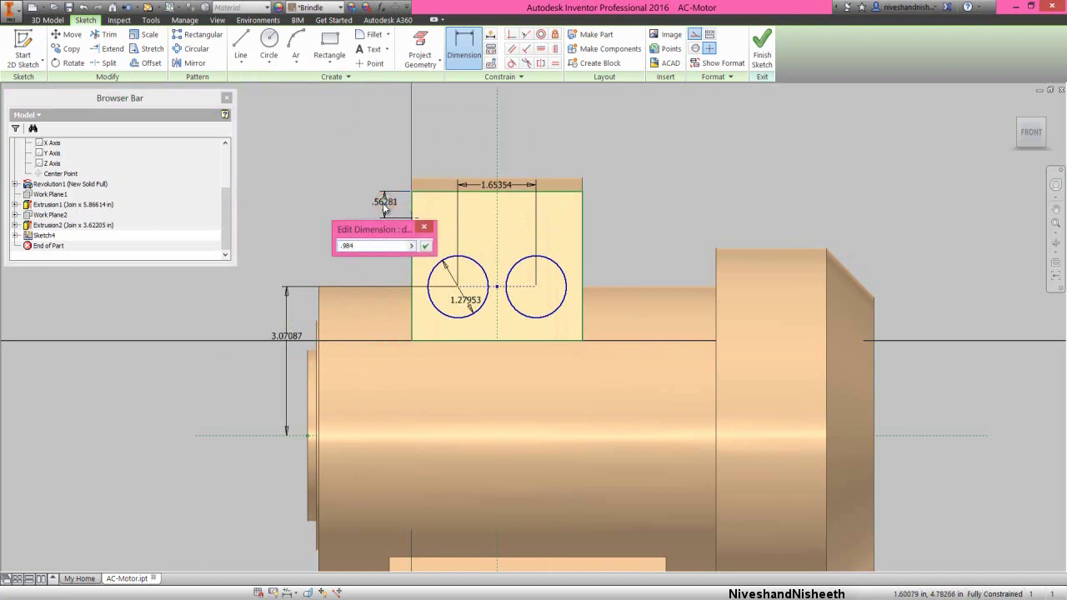
text(.98425)
key(Return)
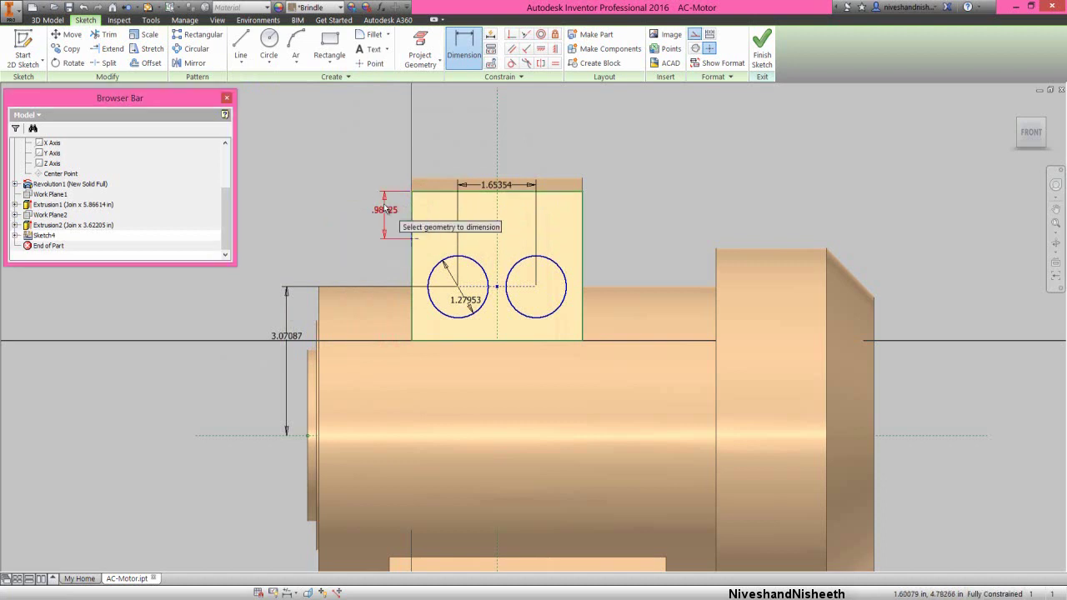
right_click(371, 167)
click(398, 144)
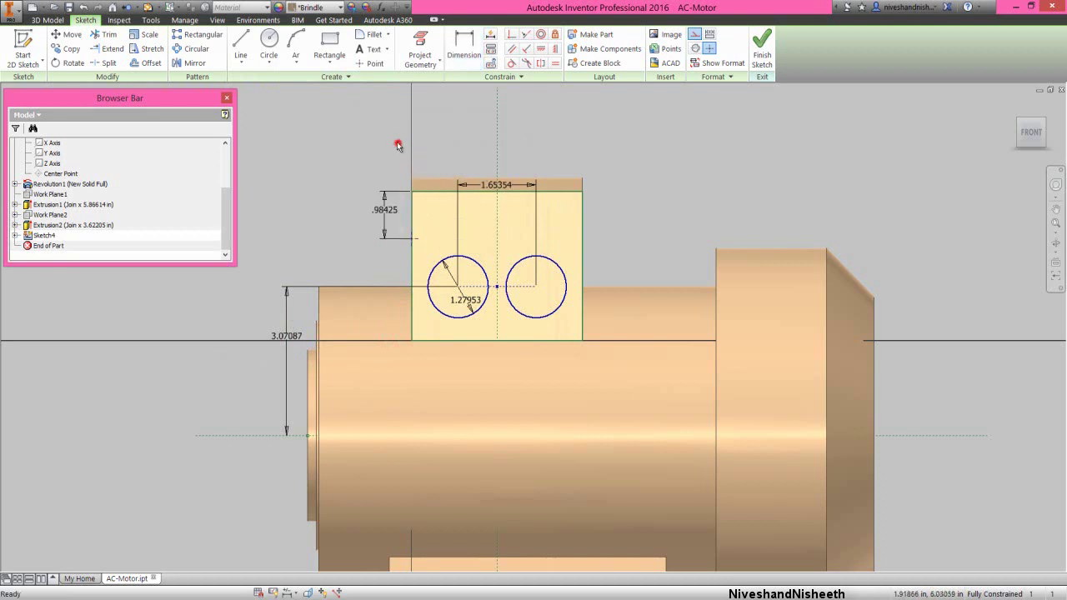
Finish the sketch and extrude both circles on the terminal box's side face outward by .11811 in as a join
click(759, 50)
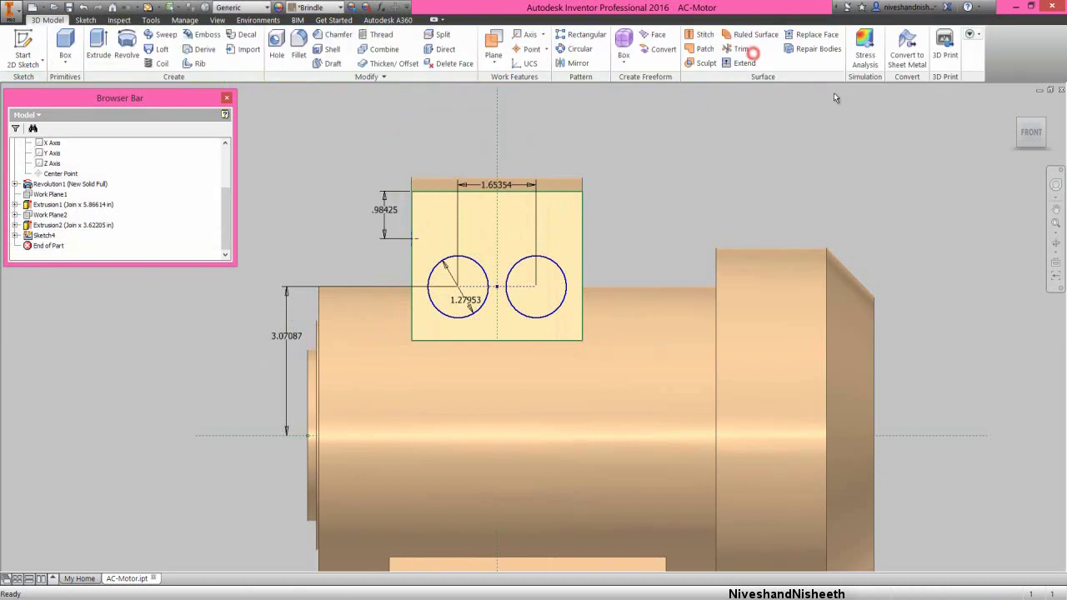
click(1018, 124)
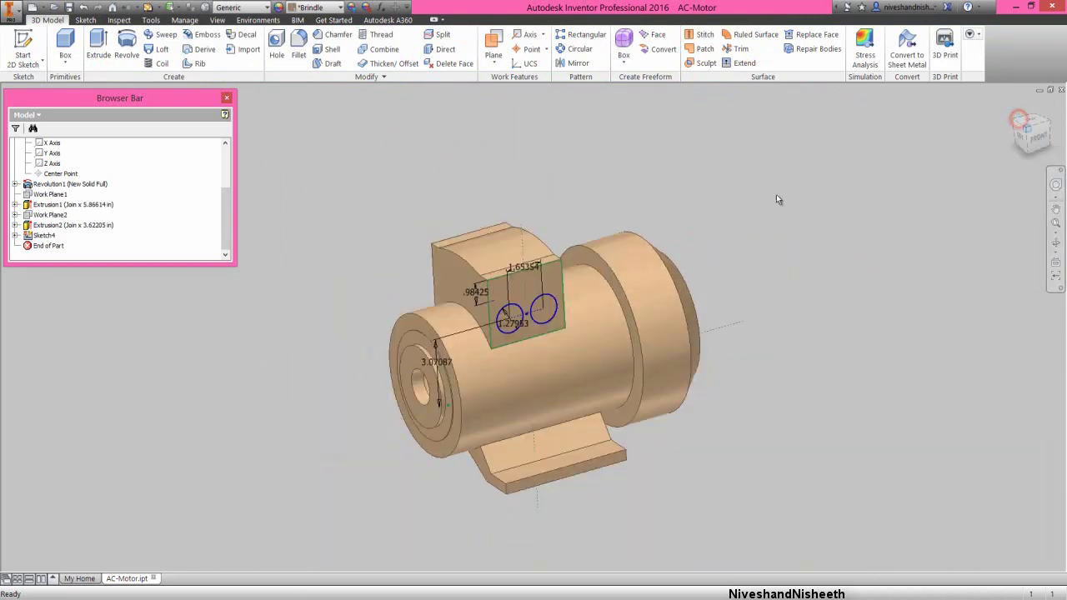
scroll(542, 344, down, 3)
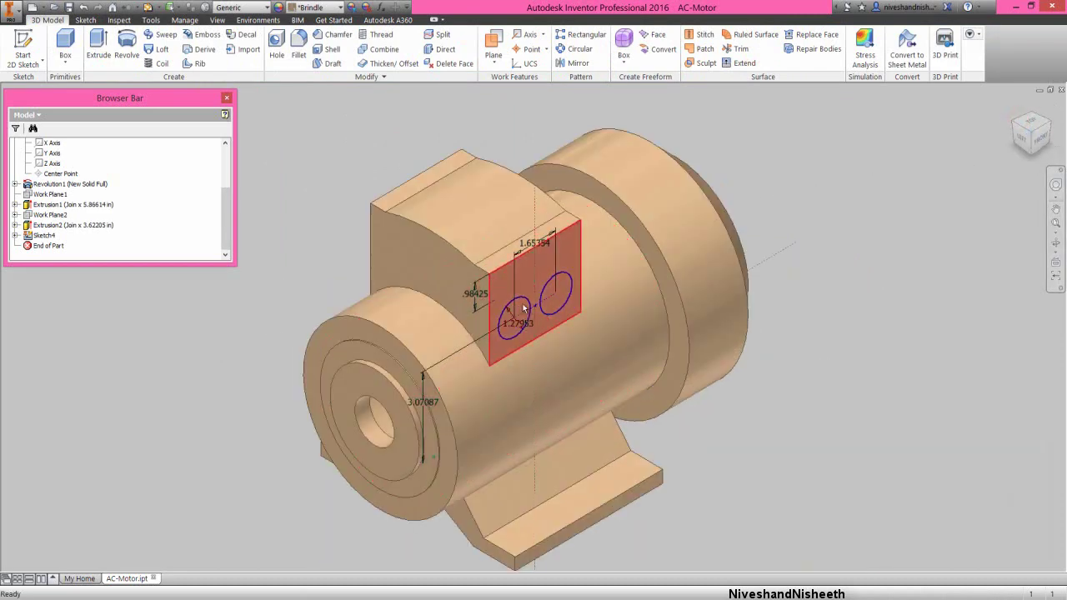
click(522, 304)
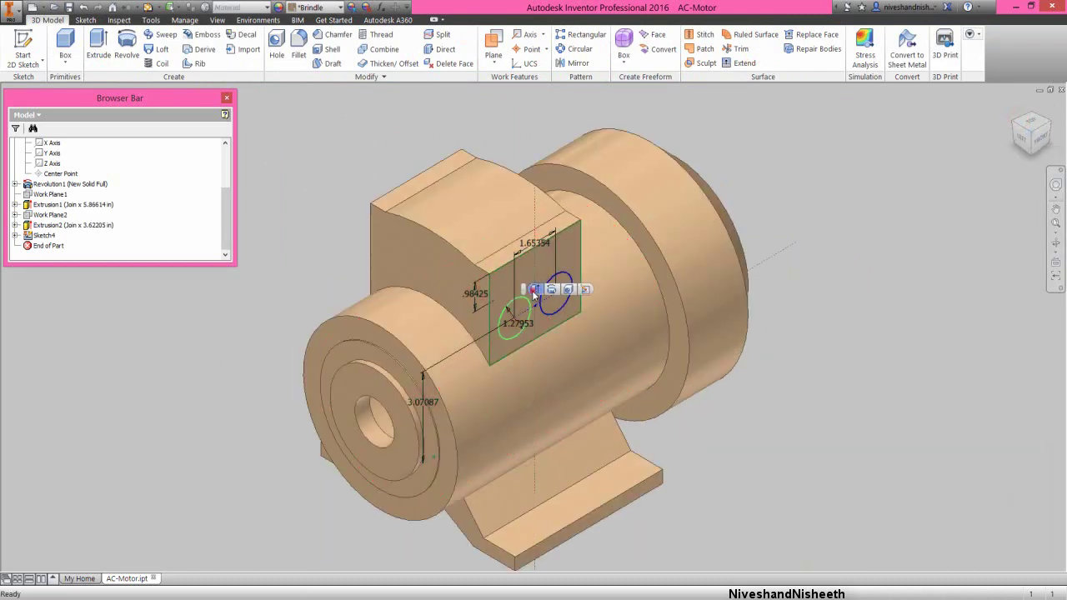
click(534, 289)
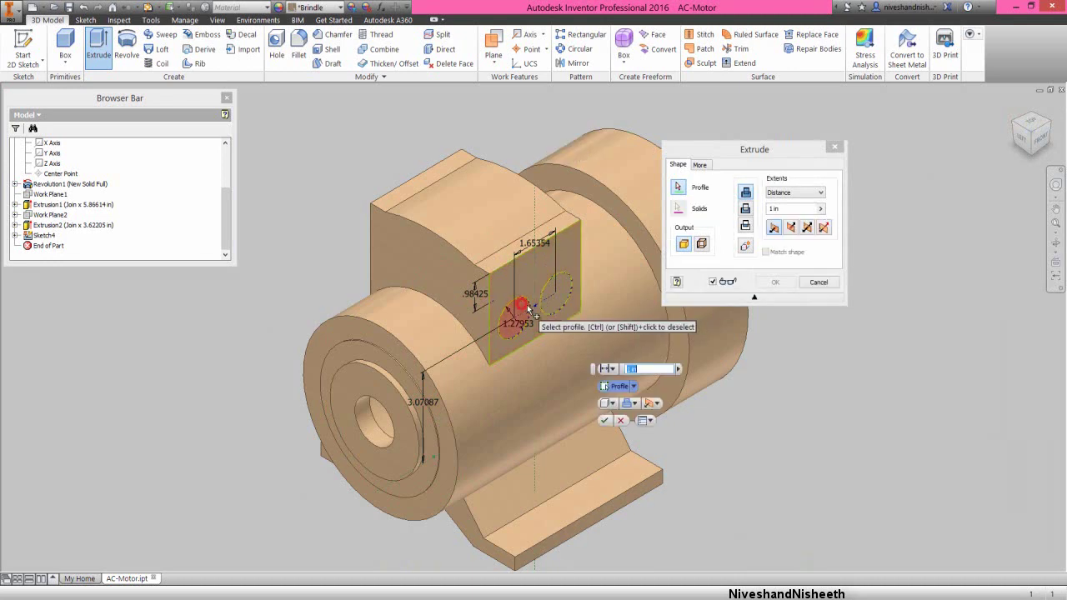
click(557, 289)
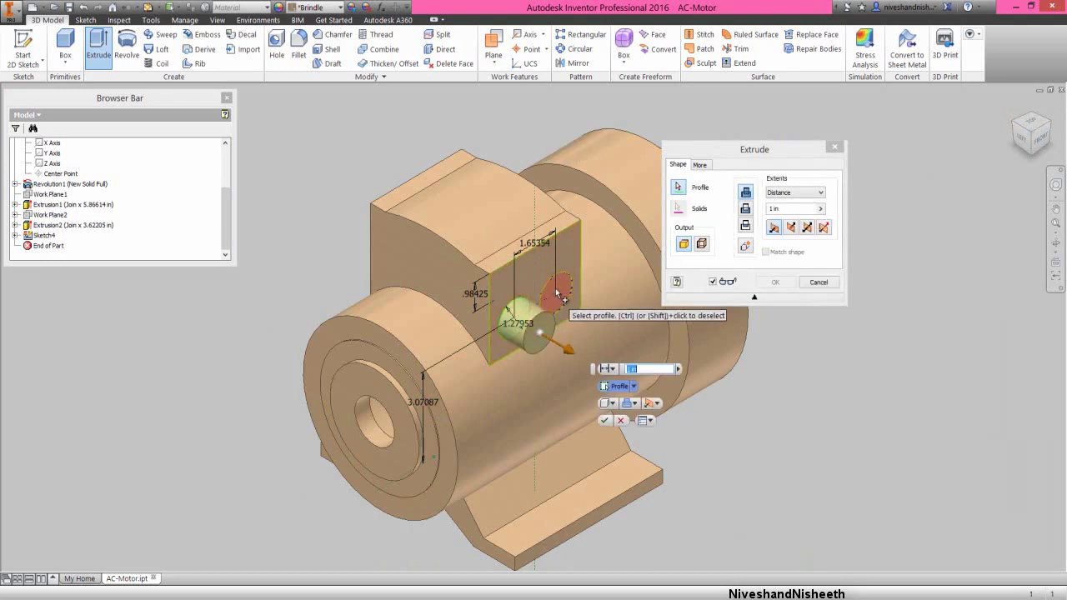
click(709, 150)
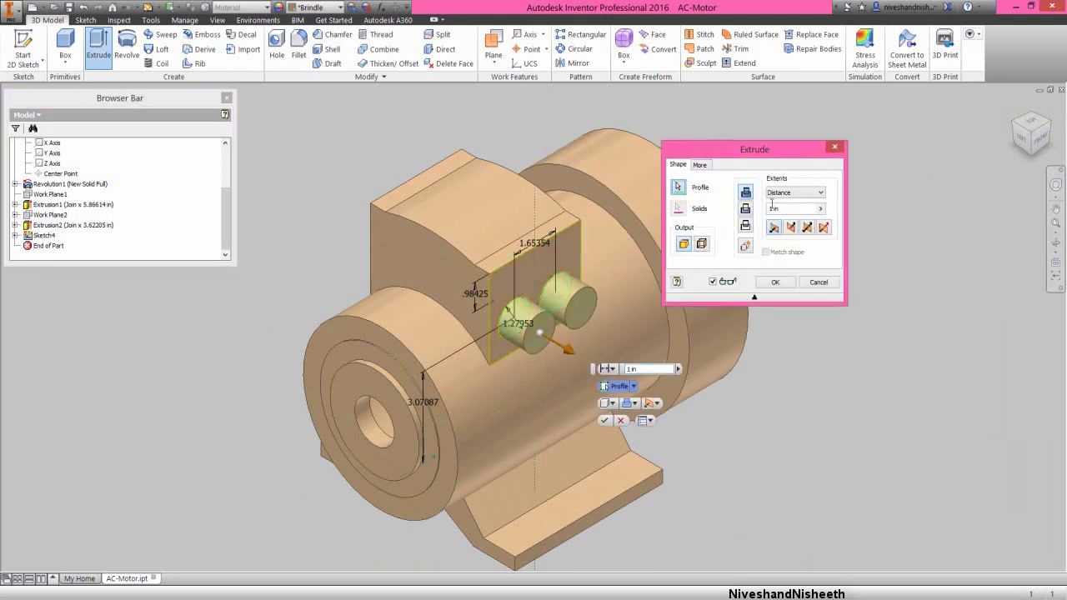
drag(787, 208, 766, 213)
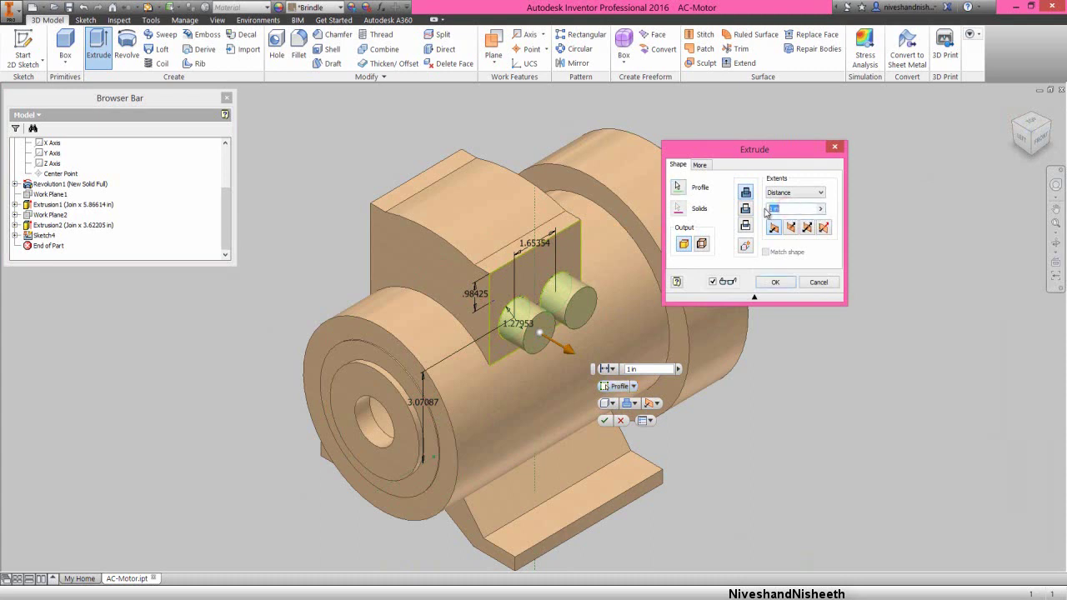
key(BackSpace)
text(.11811)
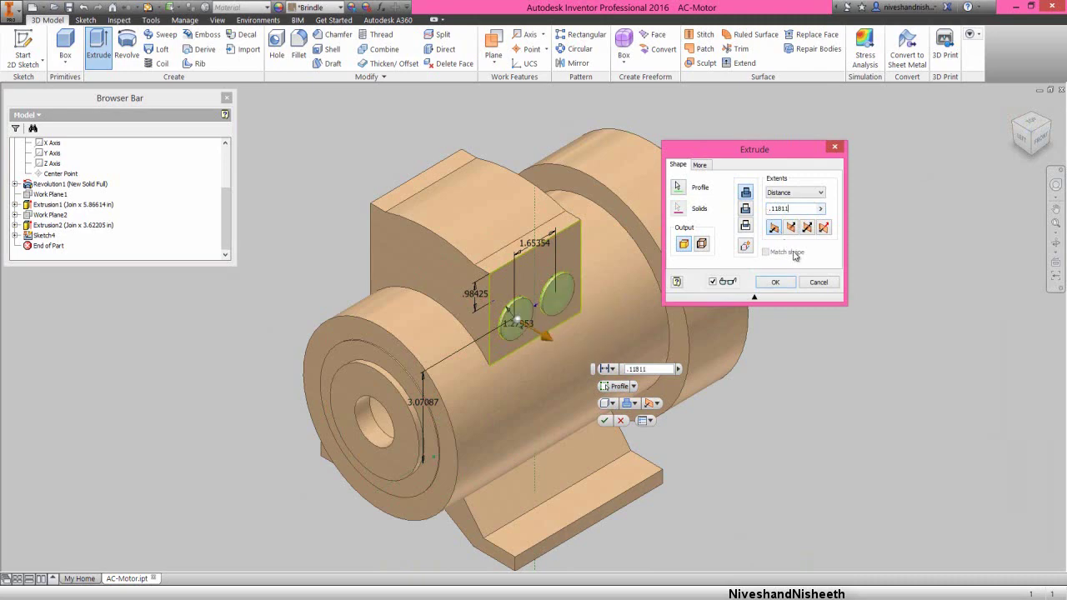
click(774, 282)
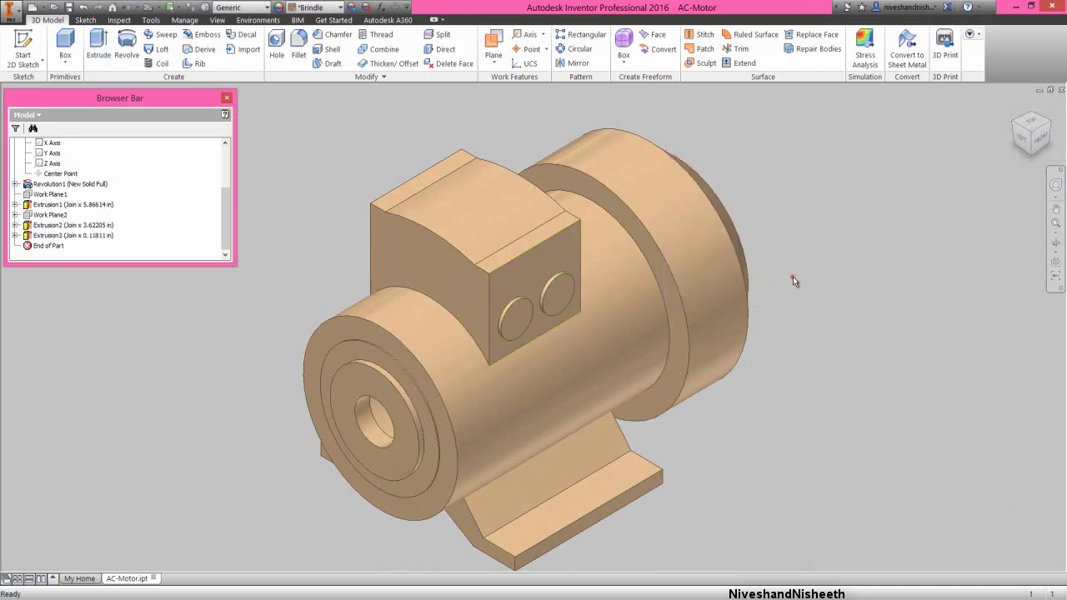
Collapse all nodes of the model tree and save the part
right_click(174, 174)
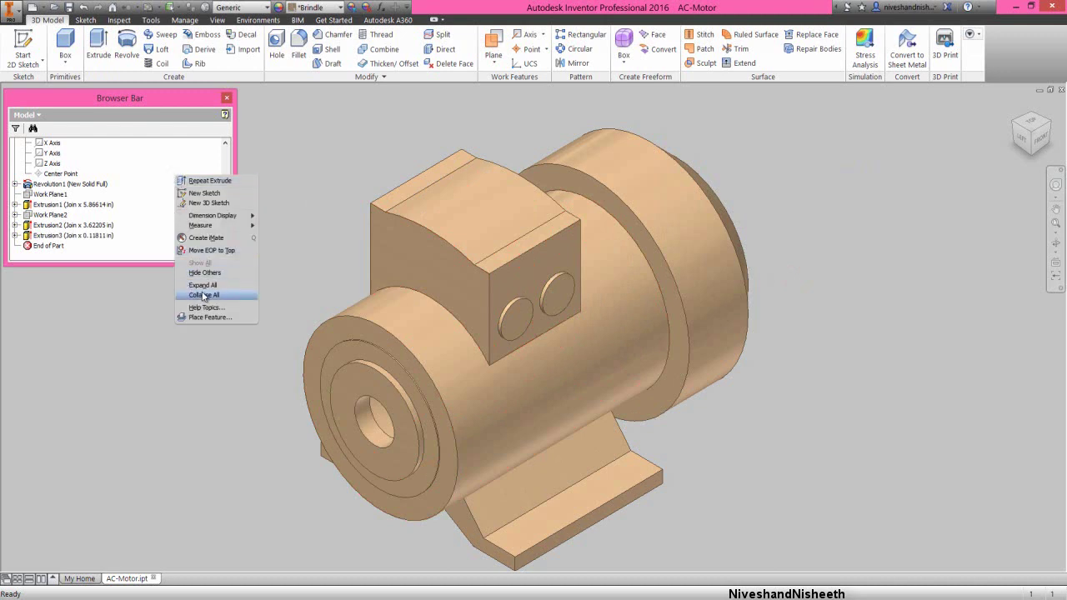
click(202, 293)
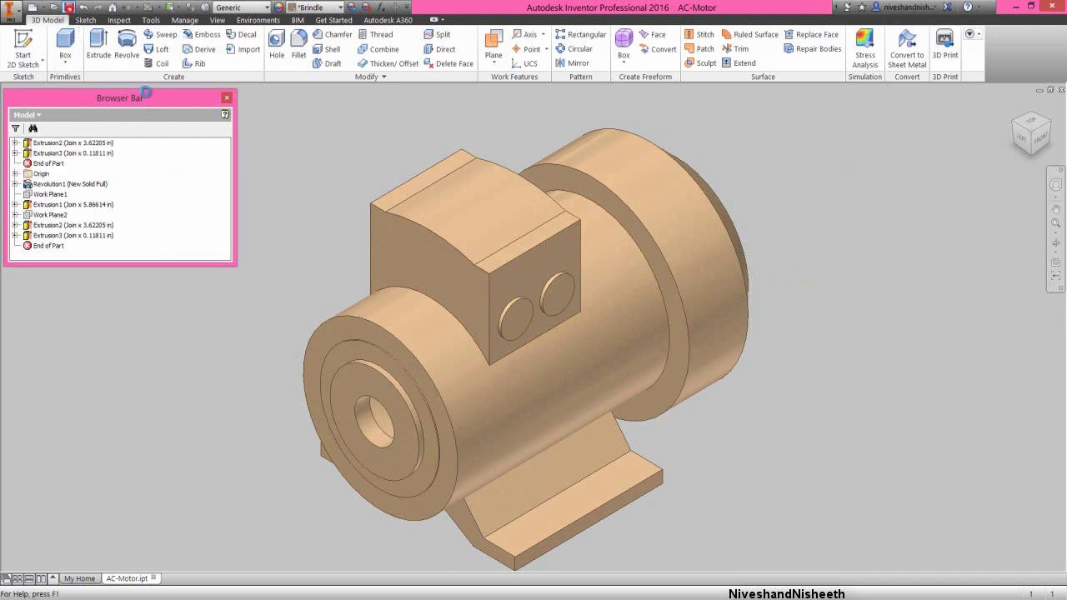
click(303, 205)
click(276, 196)
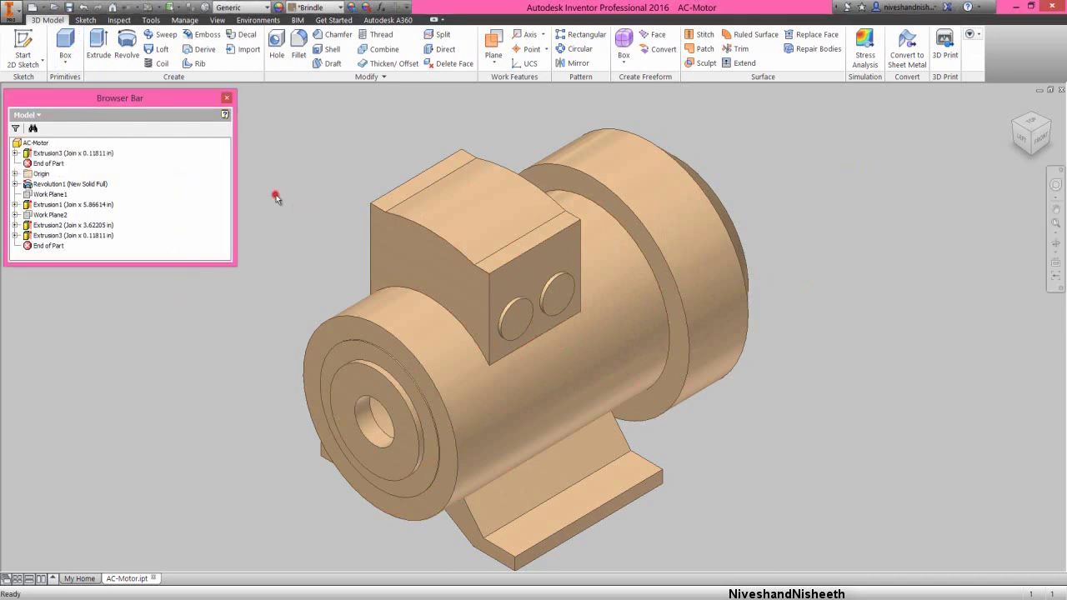
Show Sketch4 and create a work plane through its sketch point, perpendicular to the side face's vertical edge
click(15, 235)
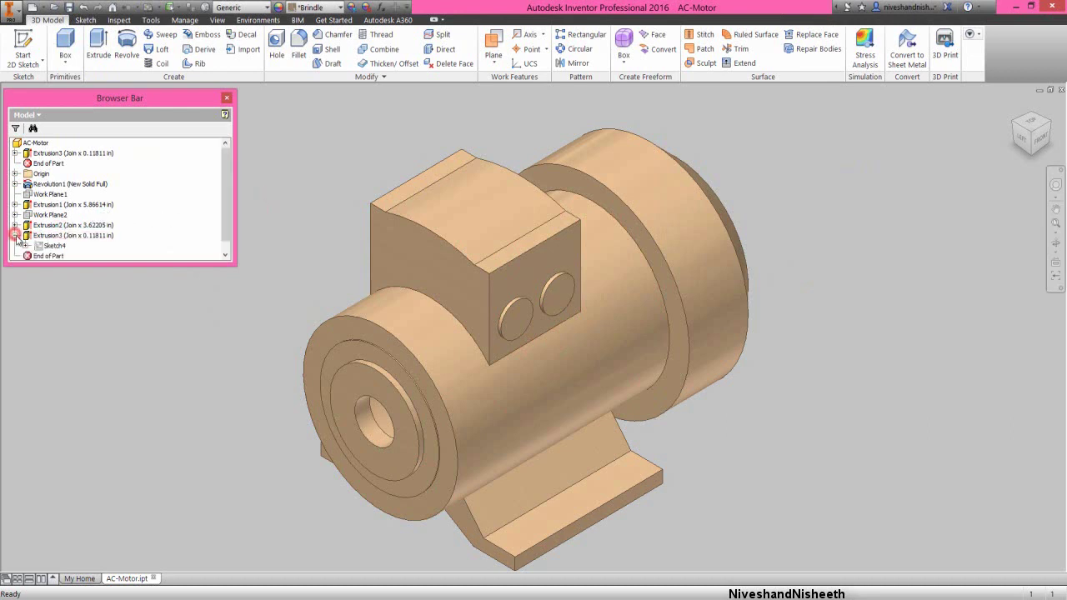
right_click(44, 248)
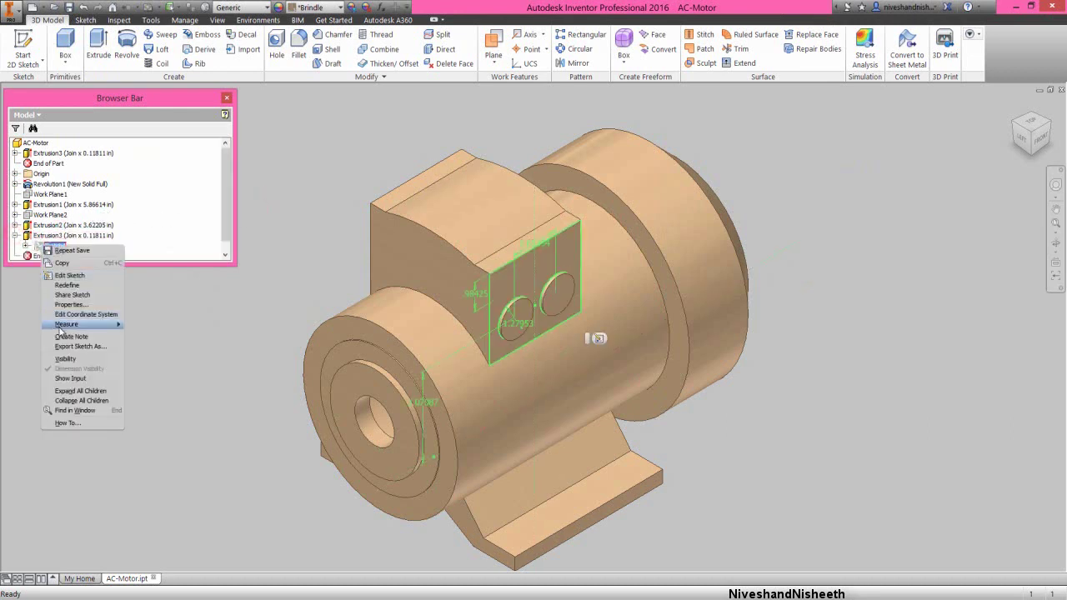
click(66, 357)
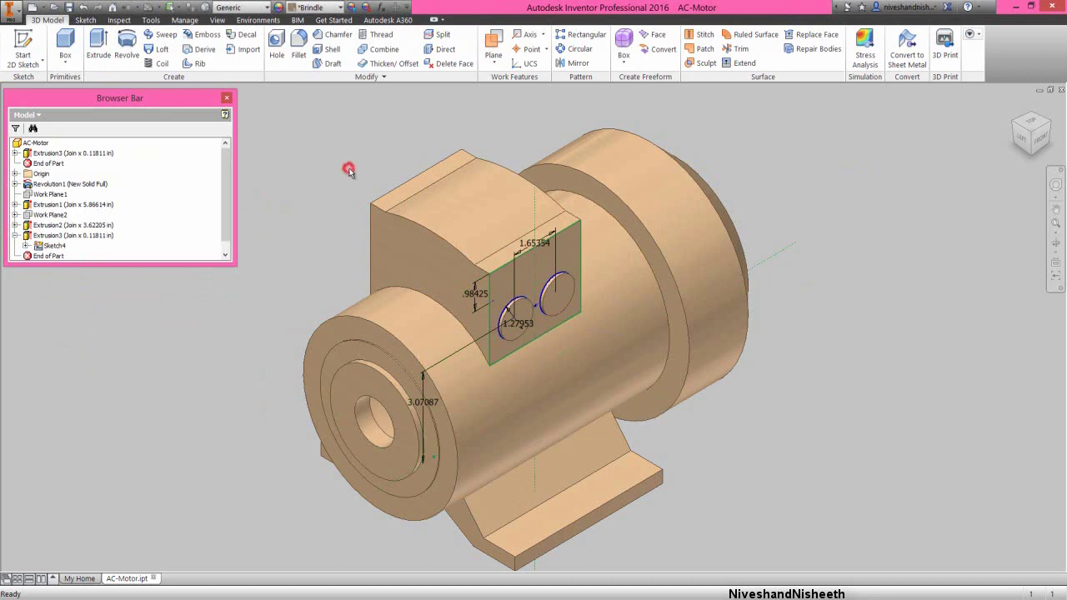
click(494, 43)
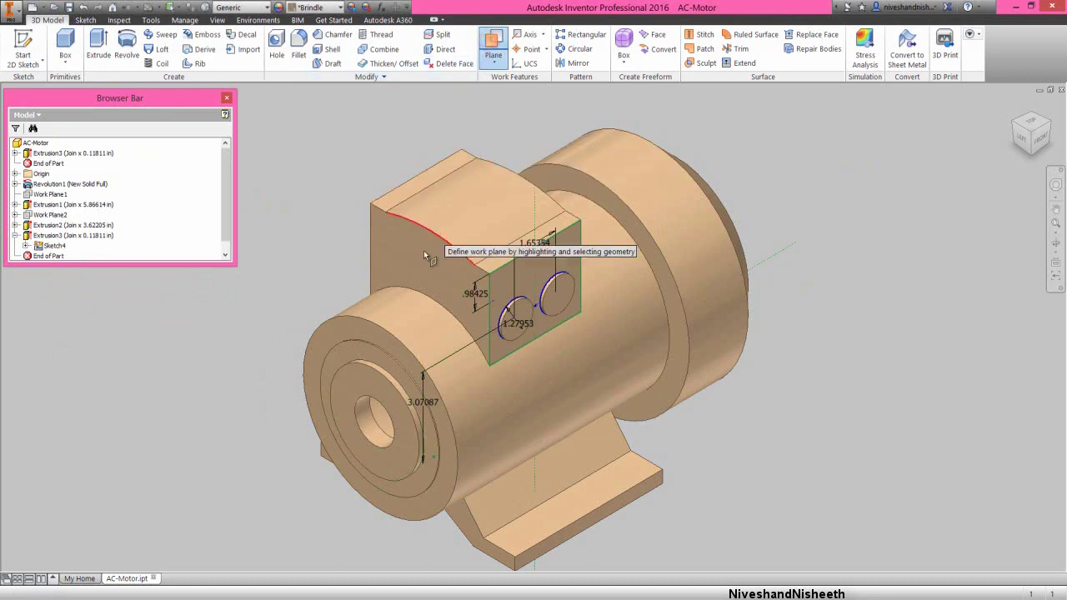
click(490, 302)
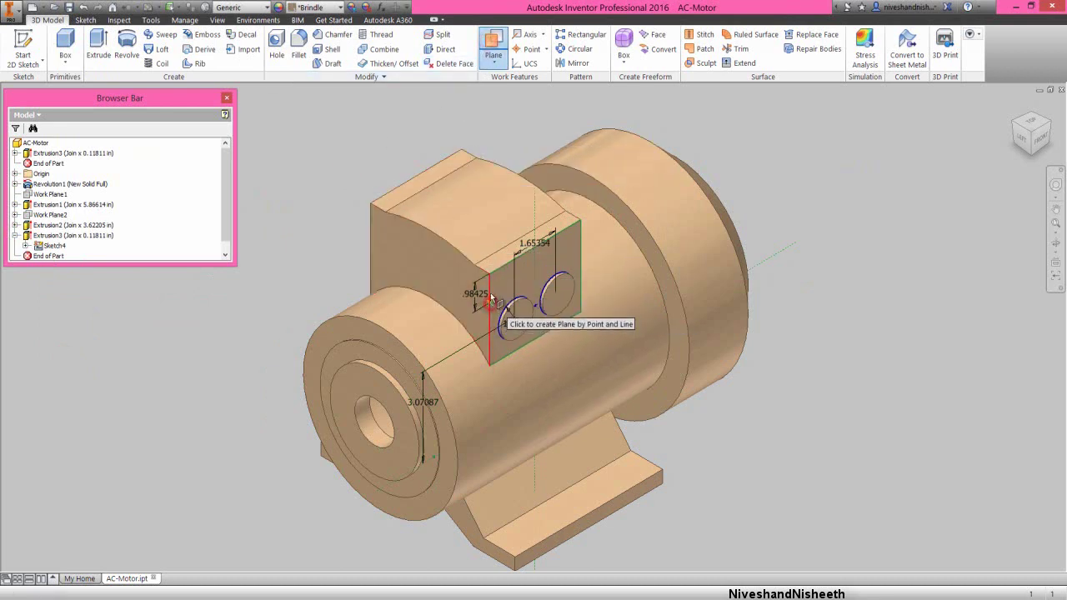
click(497, 266)
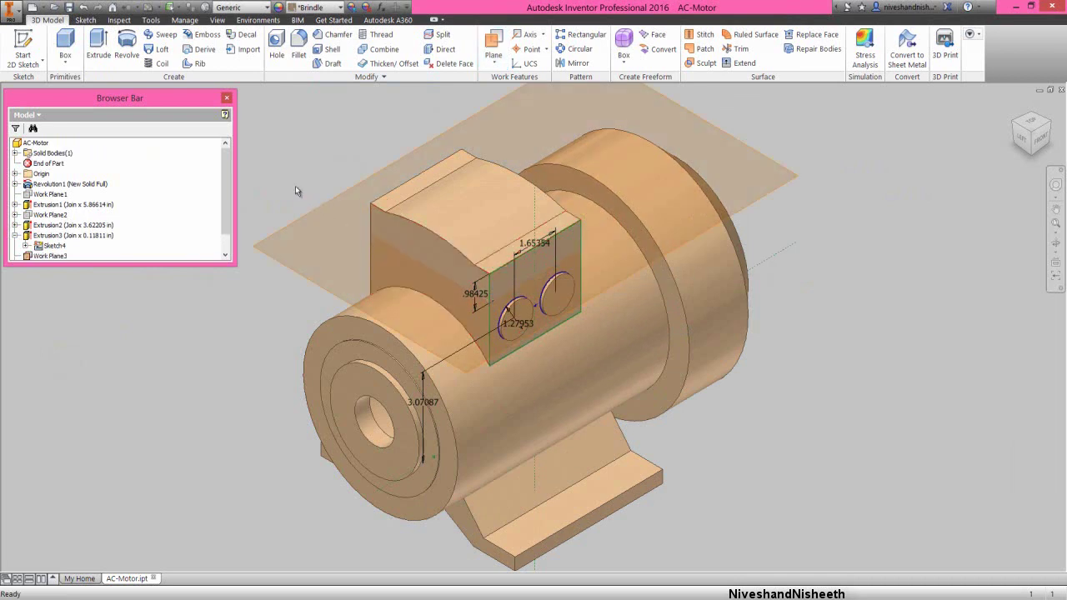
Hide Sketch4 and collapse Extrusion3 in the model tree
click(52, 246)
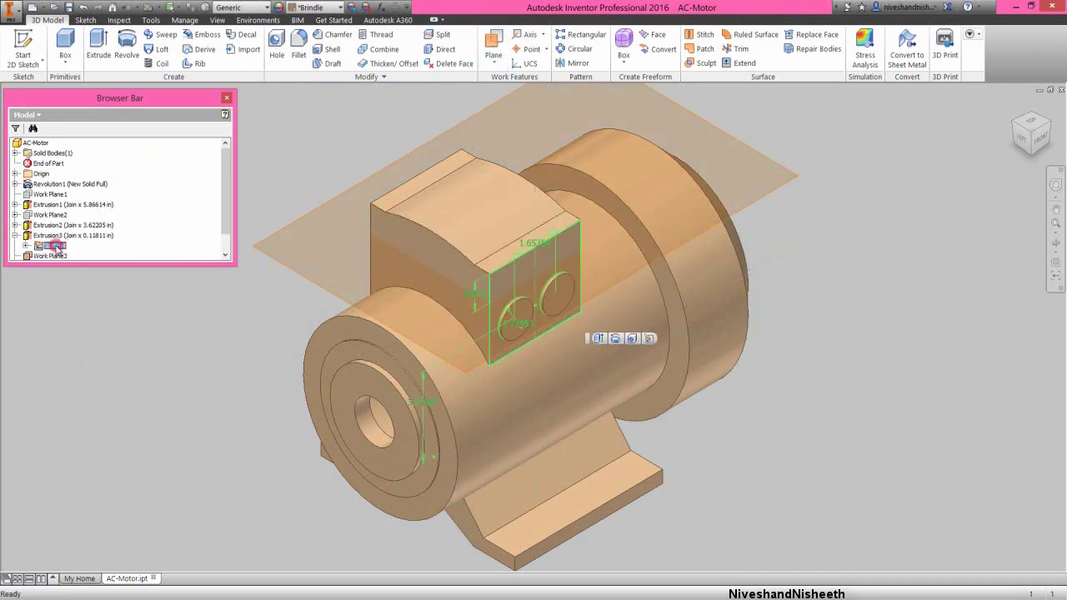
right_click(54, 246)
click(80, 358)
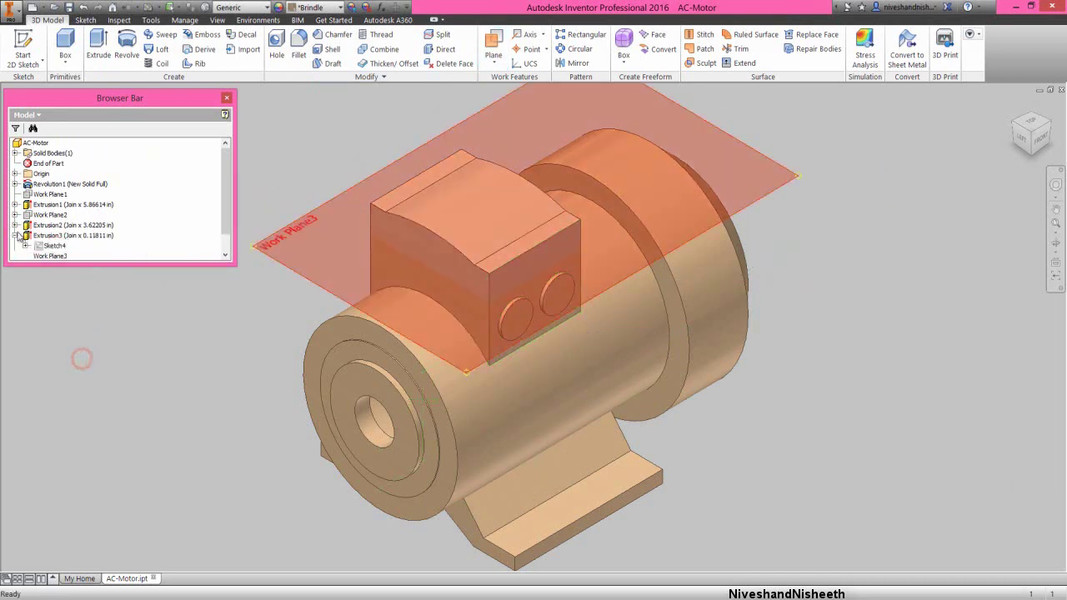
click(16, 237)
Start a sketch on Work Plane3, viewed from the top, and hide the work plane
click(296, 227)
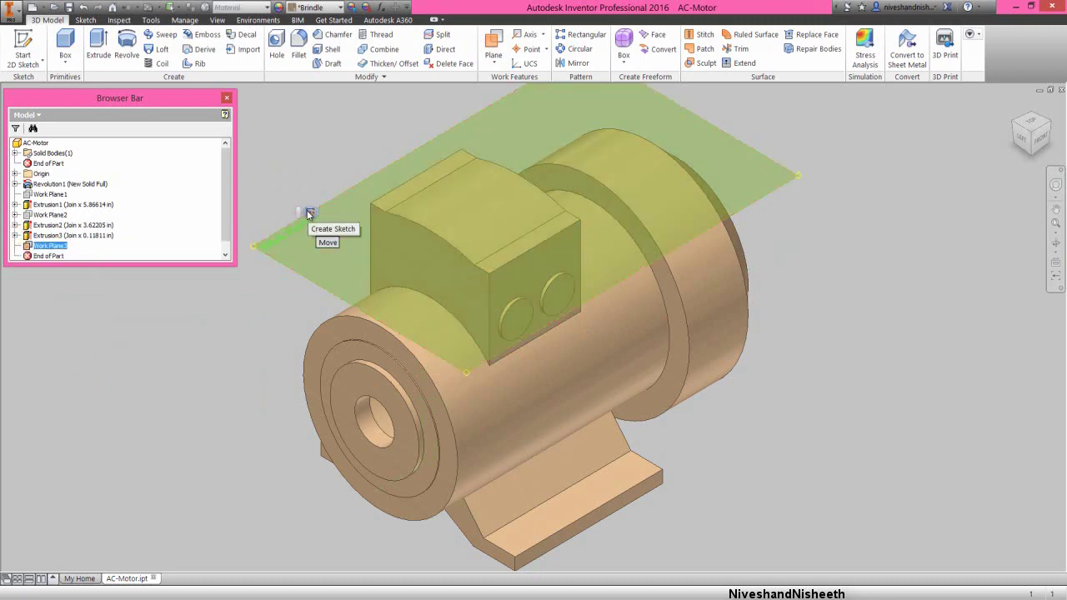
click(306, 210)
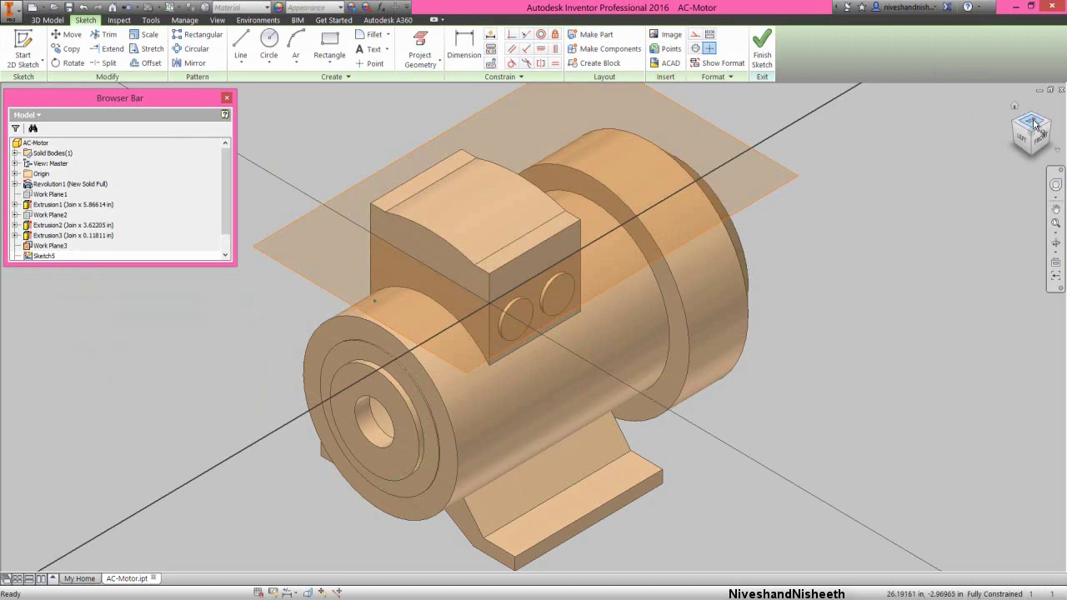
click(1031, 119)
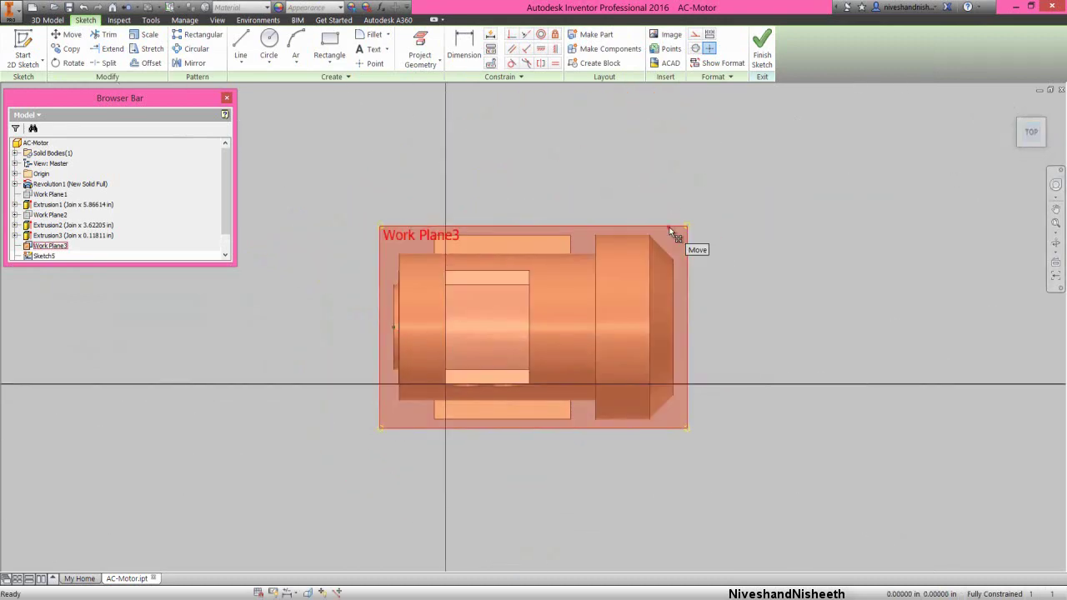
right_click(670, 229)
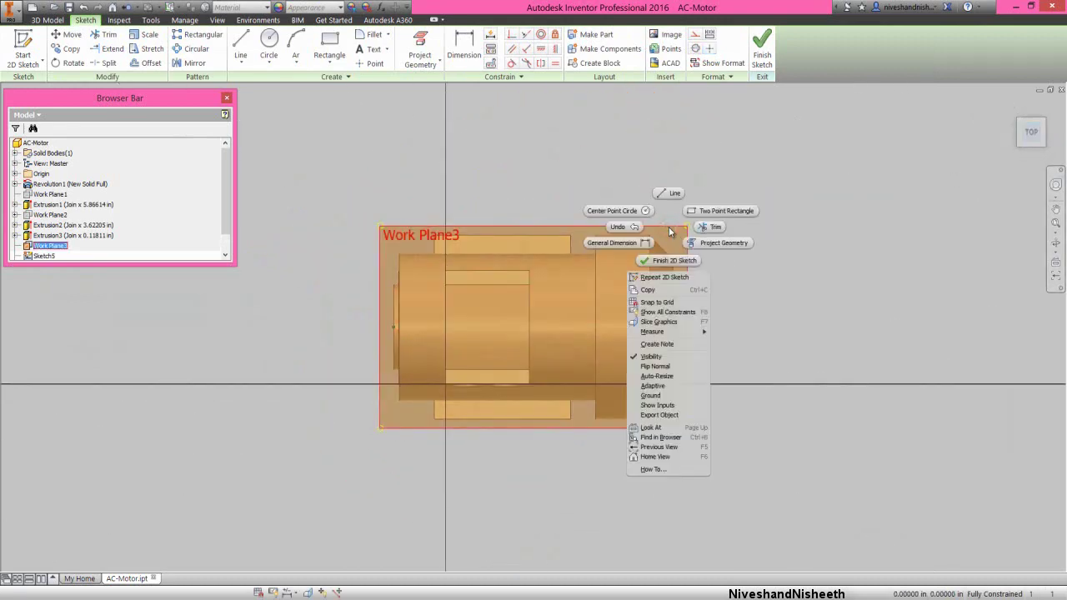
click(654, 357)
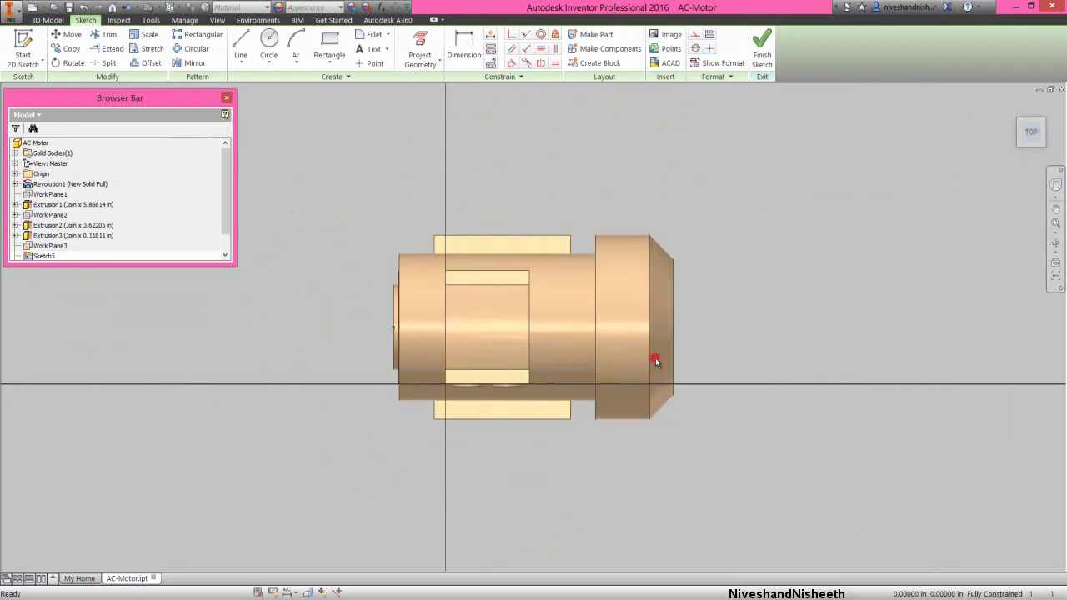
Slice the graphics at the sketch plane and project the terminal box's cut edges into the sketch
click(307, 592)
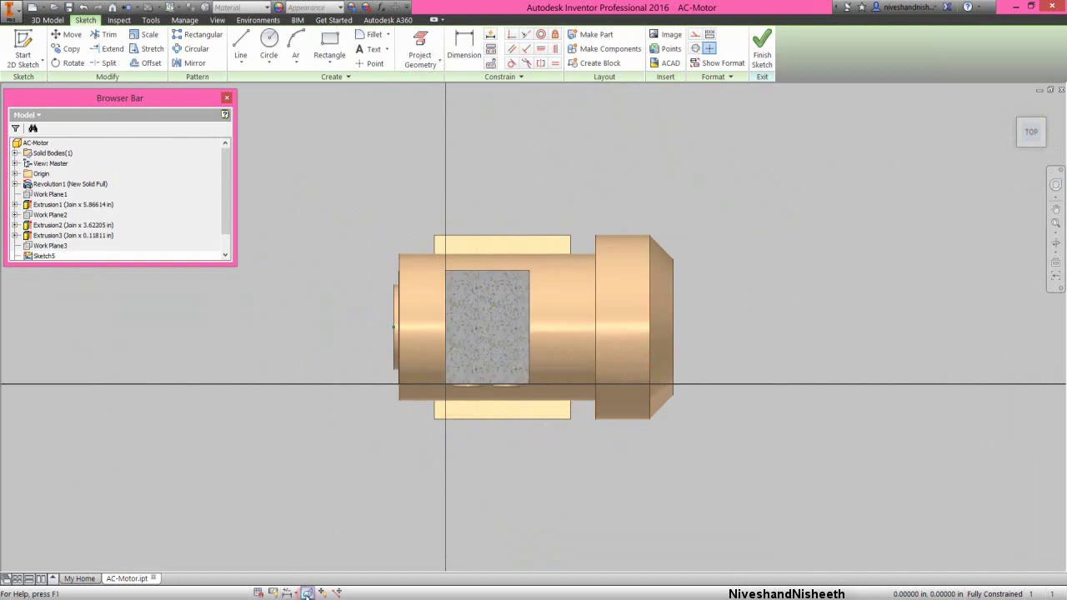
scroll(485, 313, down, 5)
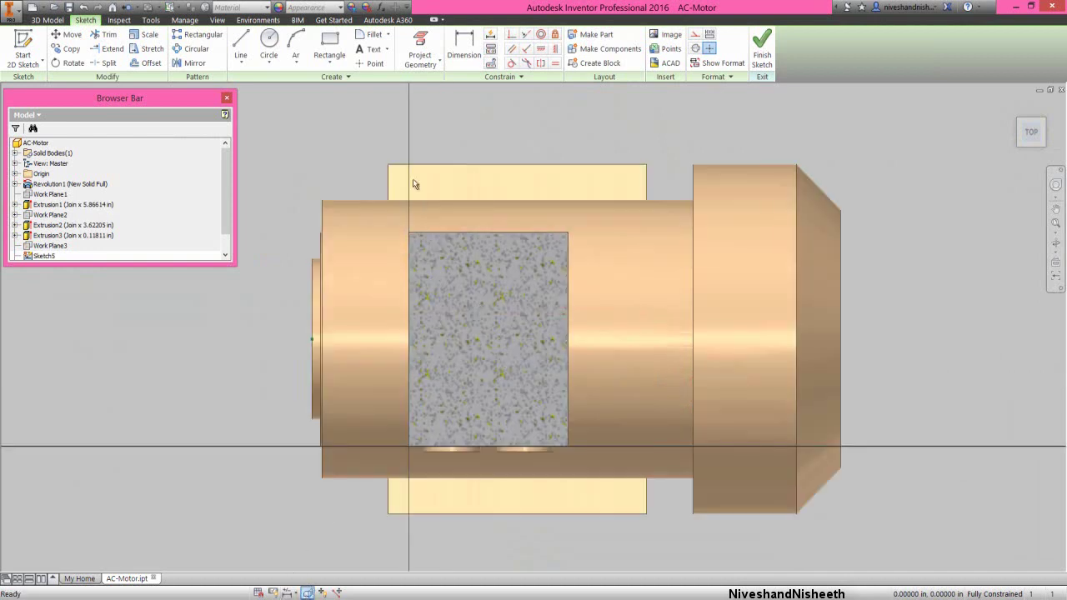
click(432, 64)
click(442, 99)
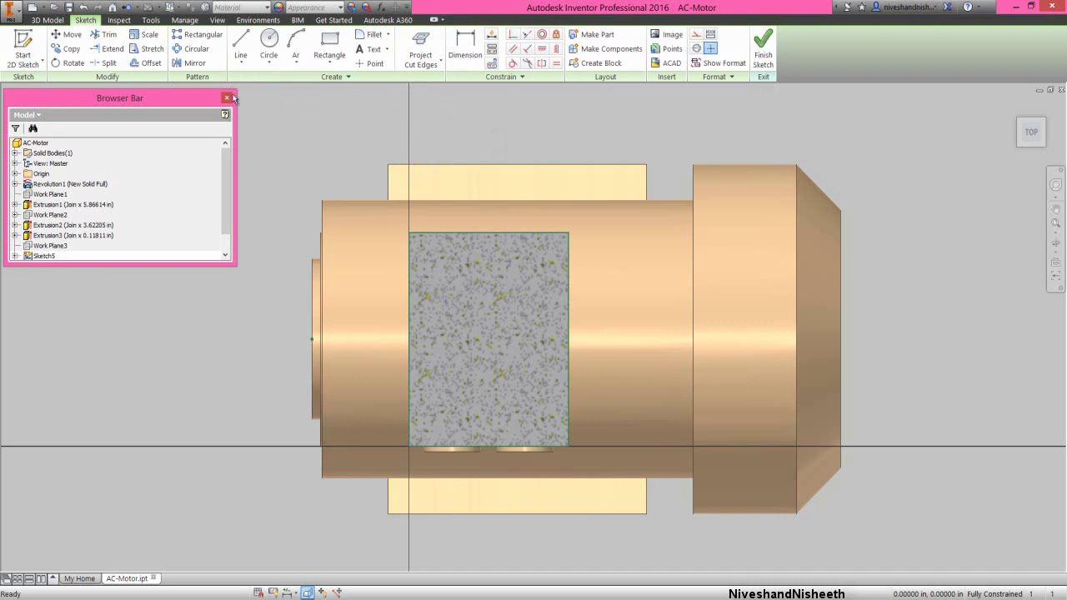
Offset the projected rectangular outline of the terminal box inward by about 0.32 in
click(150, 63)
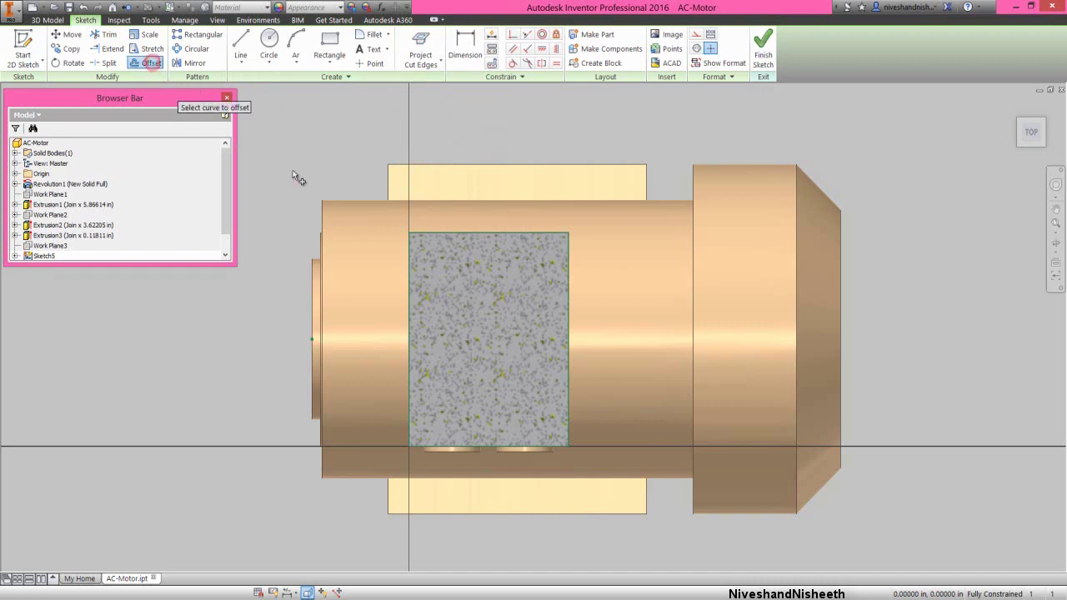
right_click(363, 190)
click(346, 242)
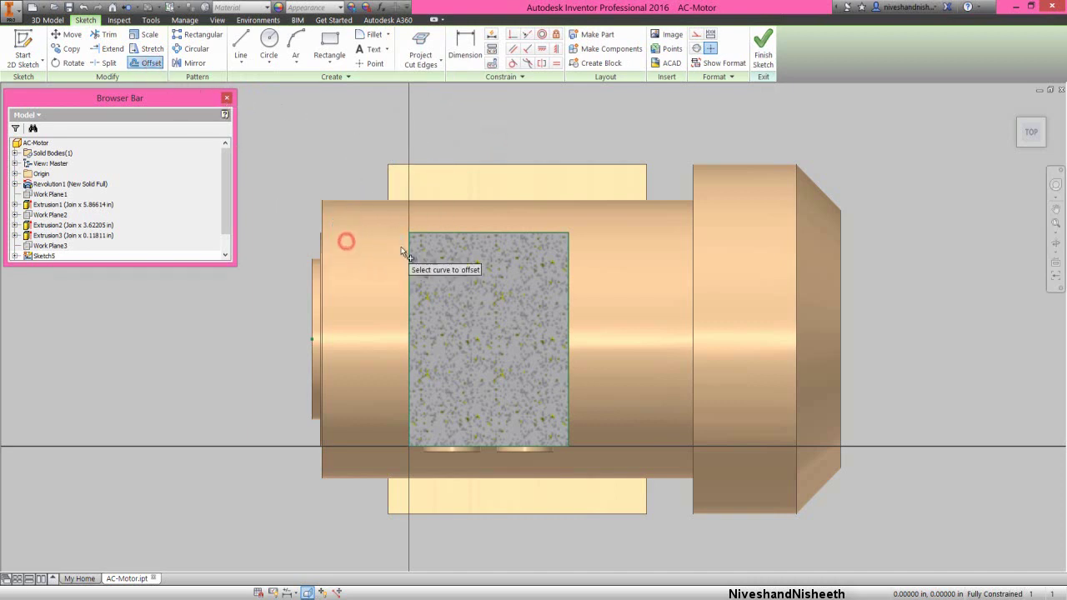
click(408, 249)
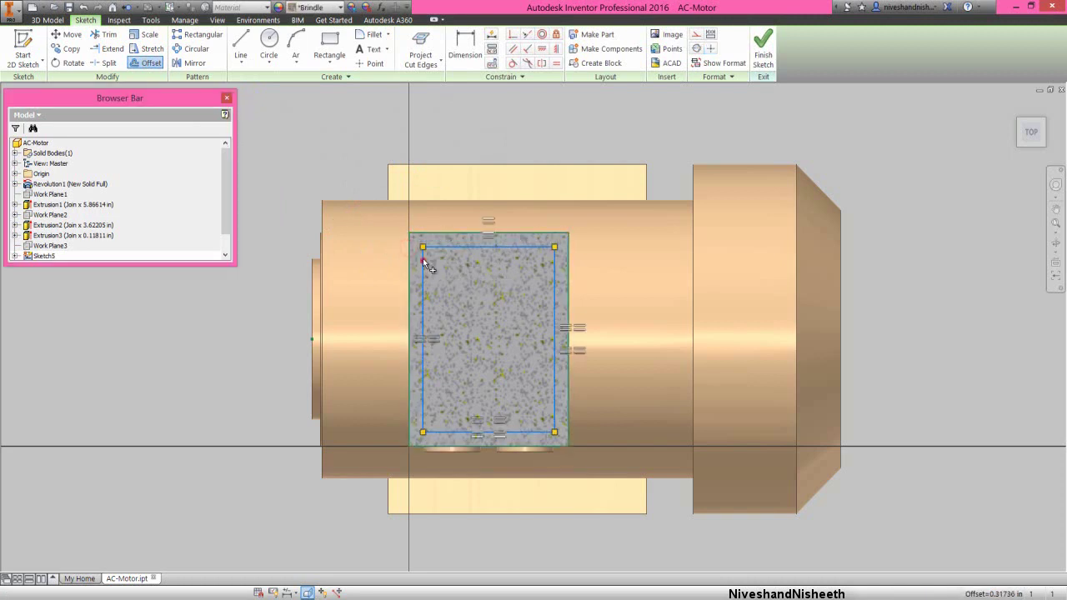
click(422, 260)
Dimension the distance between the projected outline and the inner offset rectangle
right_click(463, 157)
click(440, 170)
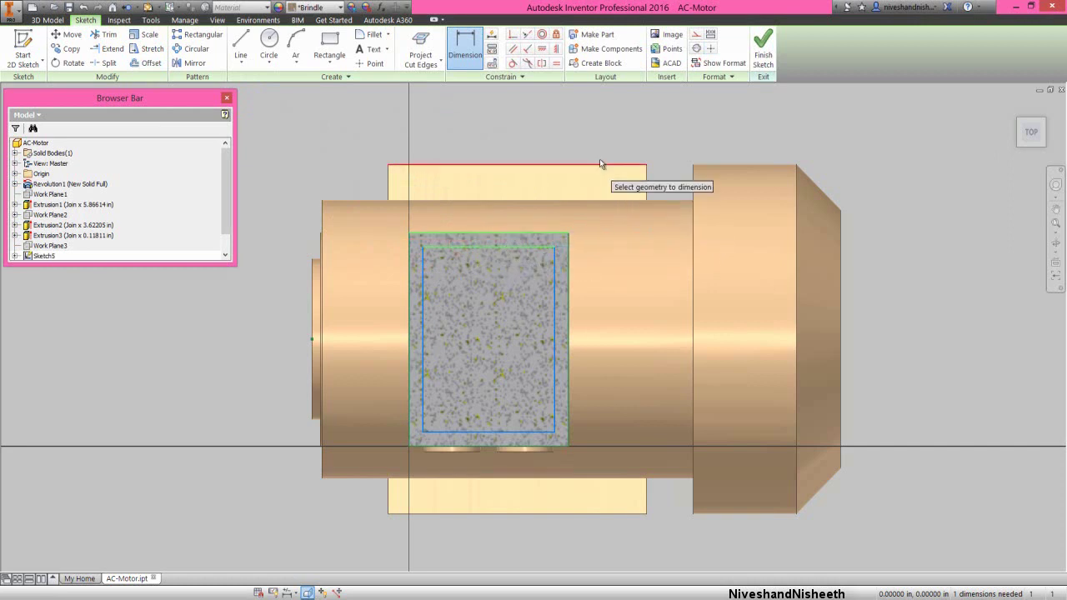
Dimension the gap between the inner and outer rectangles on the terminal box sketch as .03937 in and finish the sketch
click(669, 154)
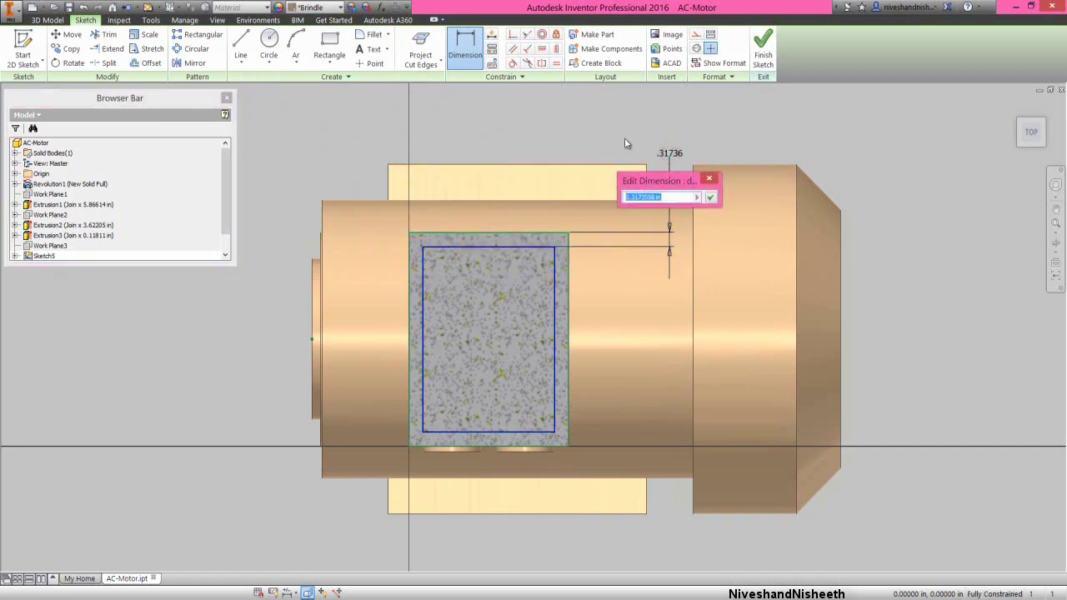
text(.0)
text(937)
click(711, 197)
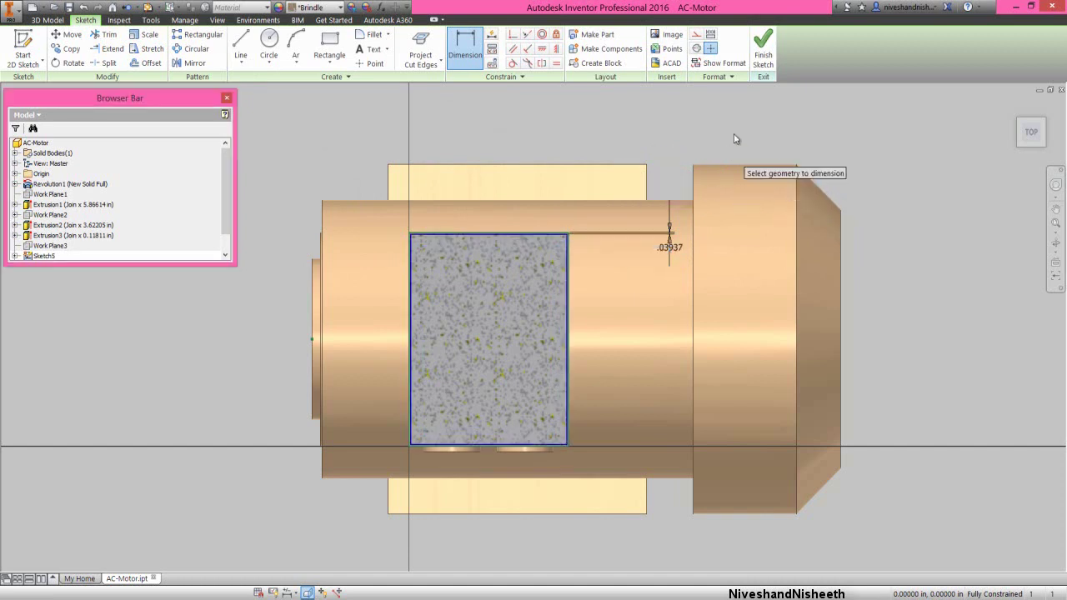
click(763, 51)
Extrude the thin frame between the two rectangles as a symmetric cut of .03937 in around the terminal box
click(1016, 109)
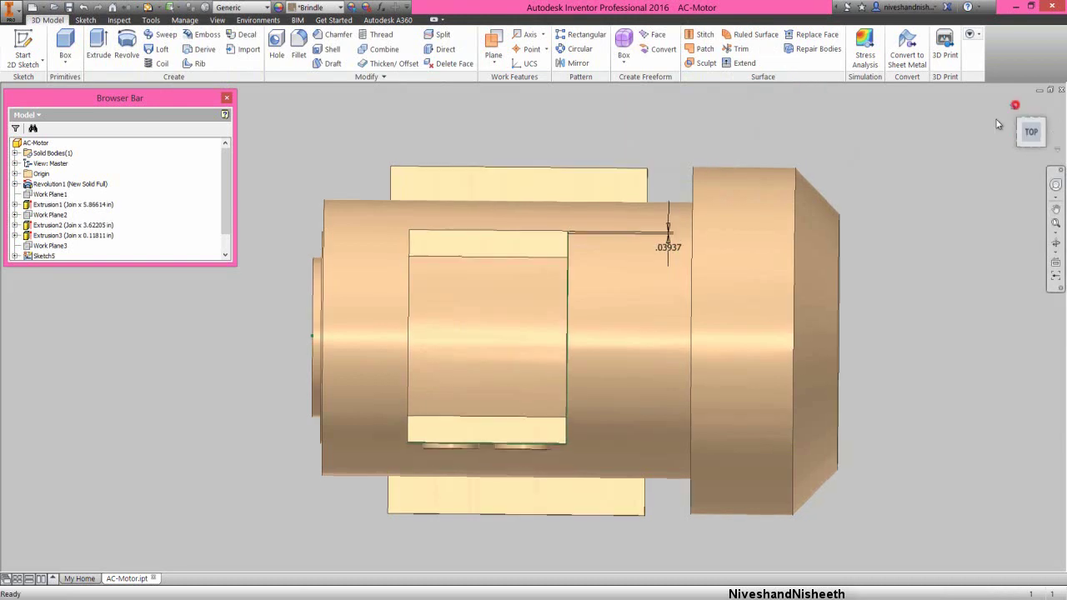
right_click(530, 103)
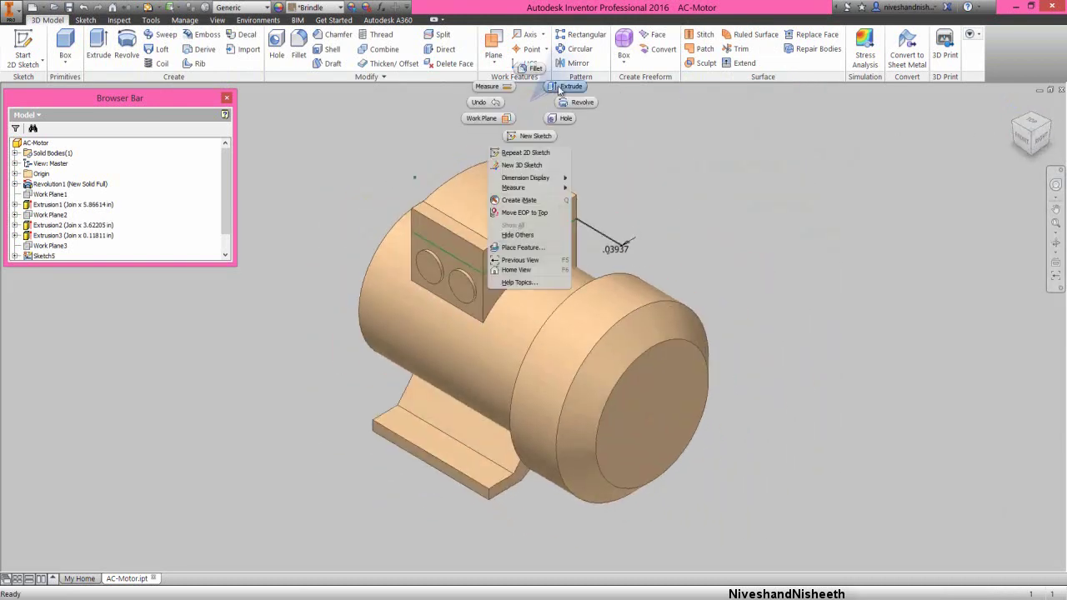
click(559, 88)
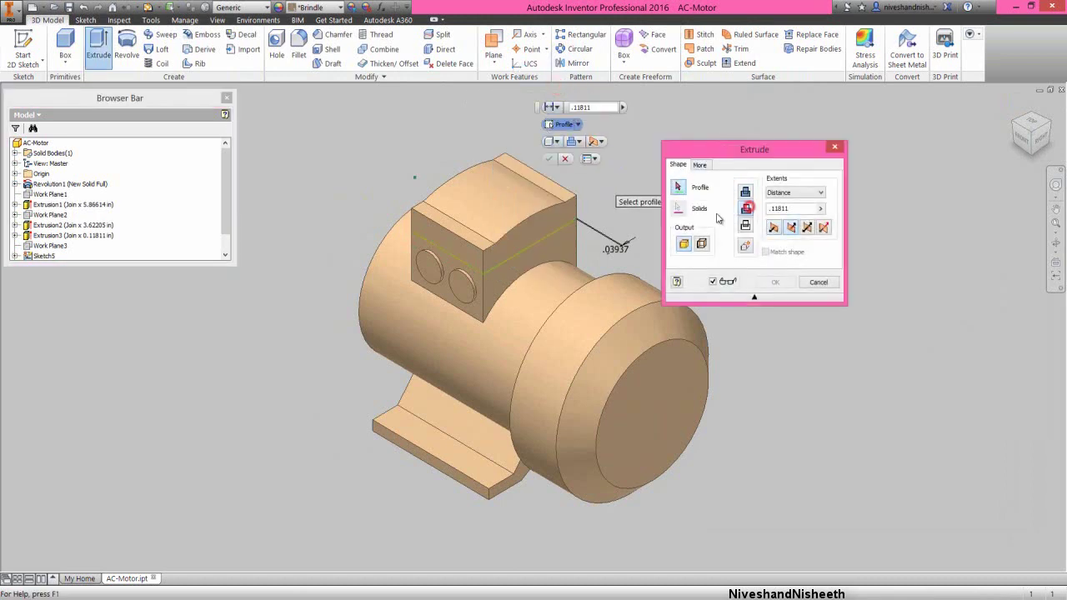
scroll(604, 215, down, 5)
scroll(544, 221, down, 5)
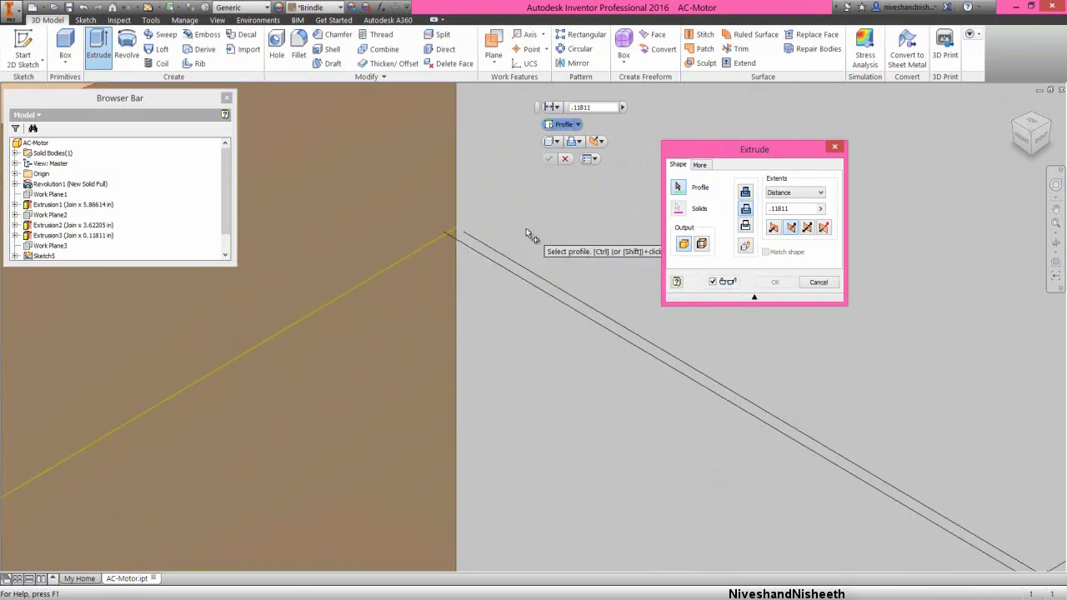
click(447, 231)
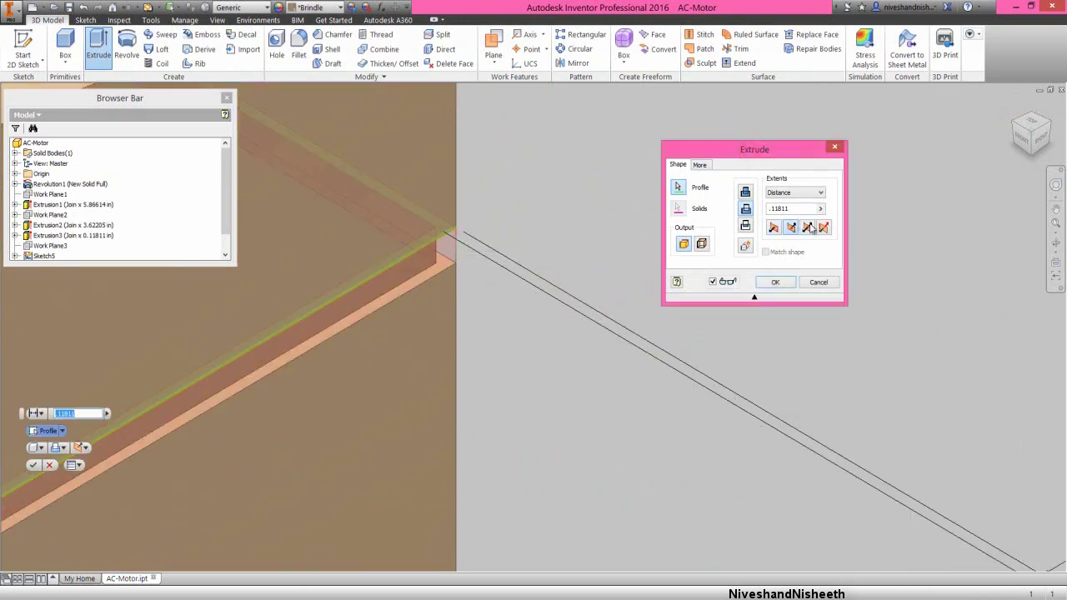
click(808, 228)
drag(796, 210, 767, 215)
key(BackSpace)
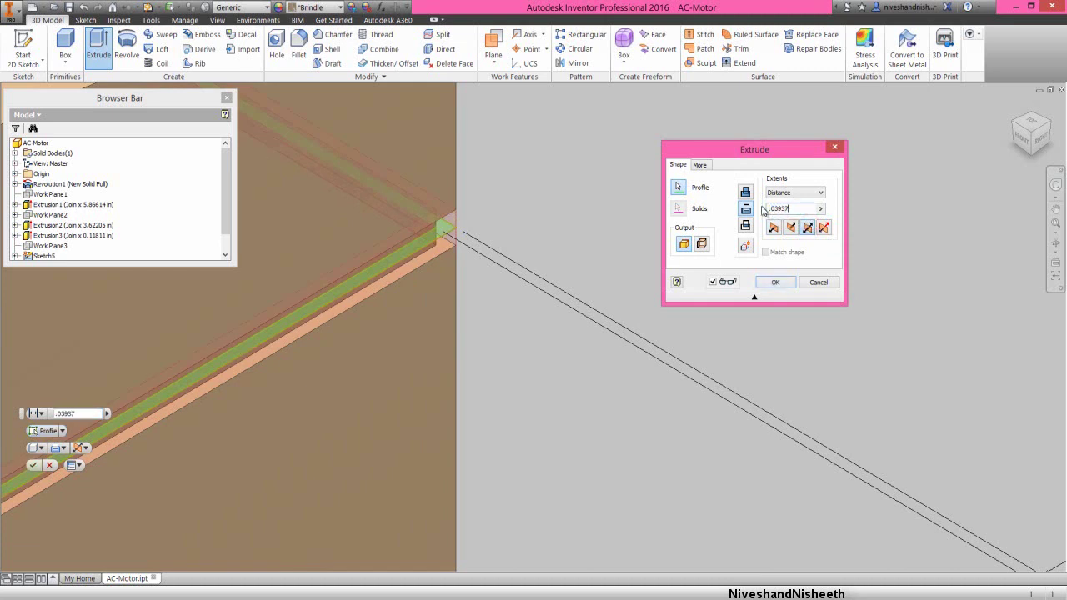
click(777, 283)
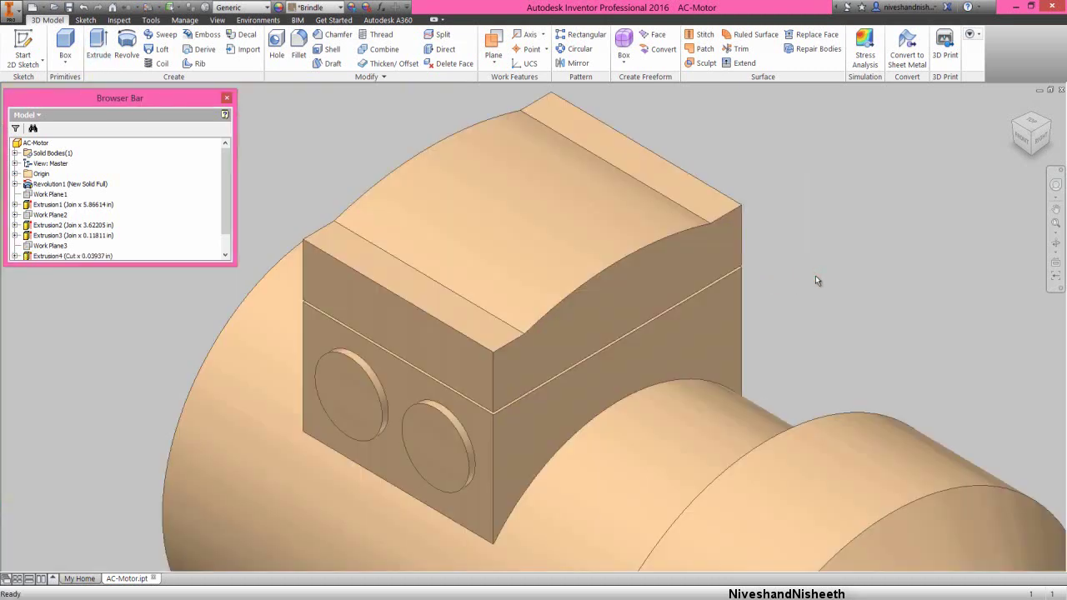
Create a work plane offset -0.62992 in from the outer ring face at the motor body's shaft end
click(1055, 224)
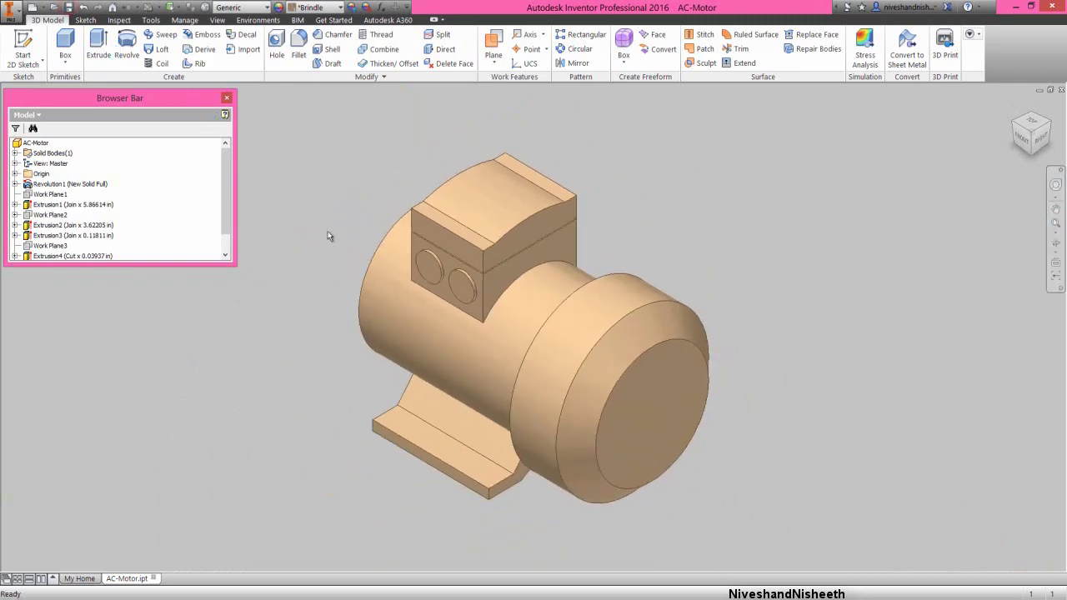
click(346, 211)
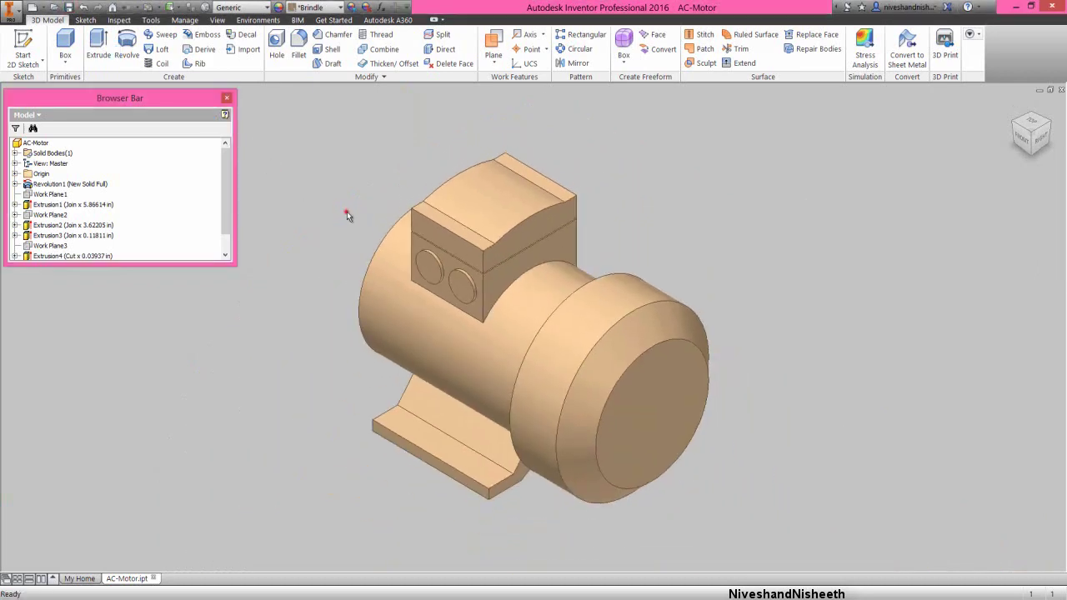
click(1013, 124)
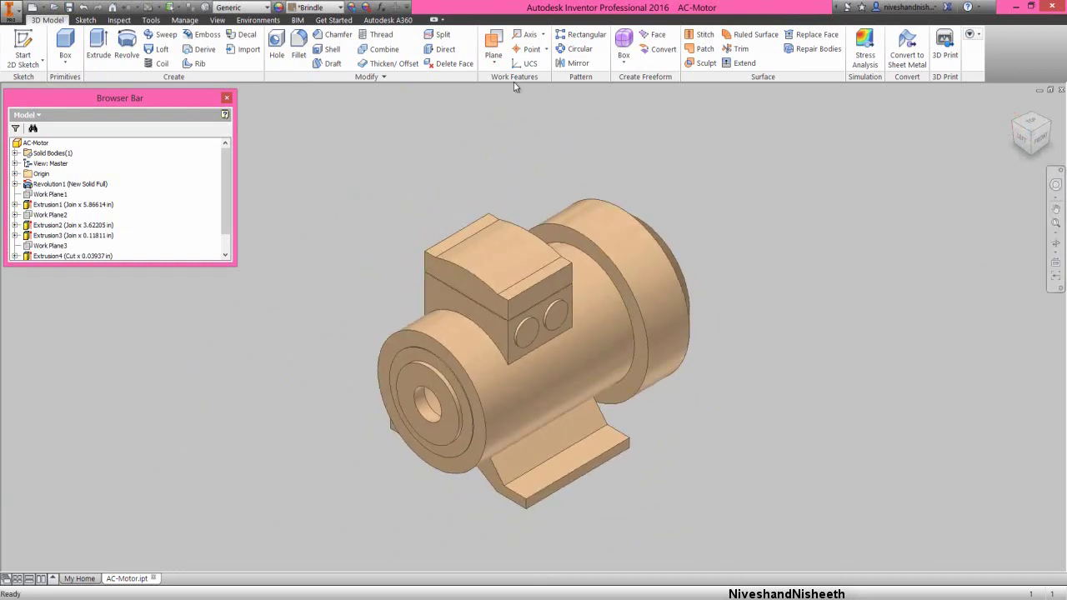
click(494, 57)
click(516, 109)
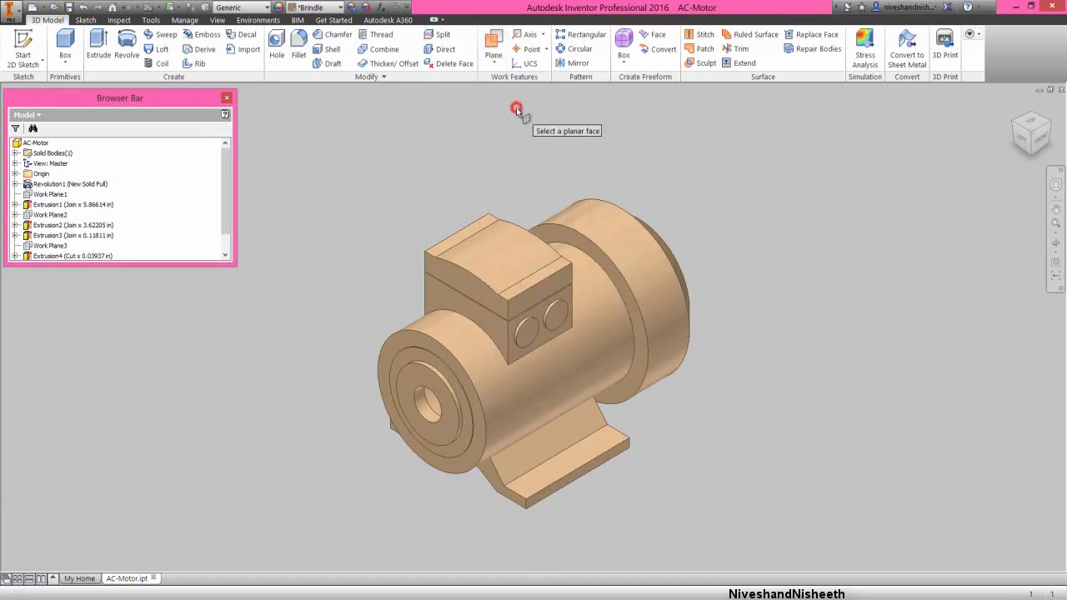
scroll(345, 341, down, 5)
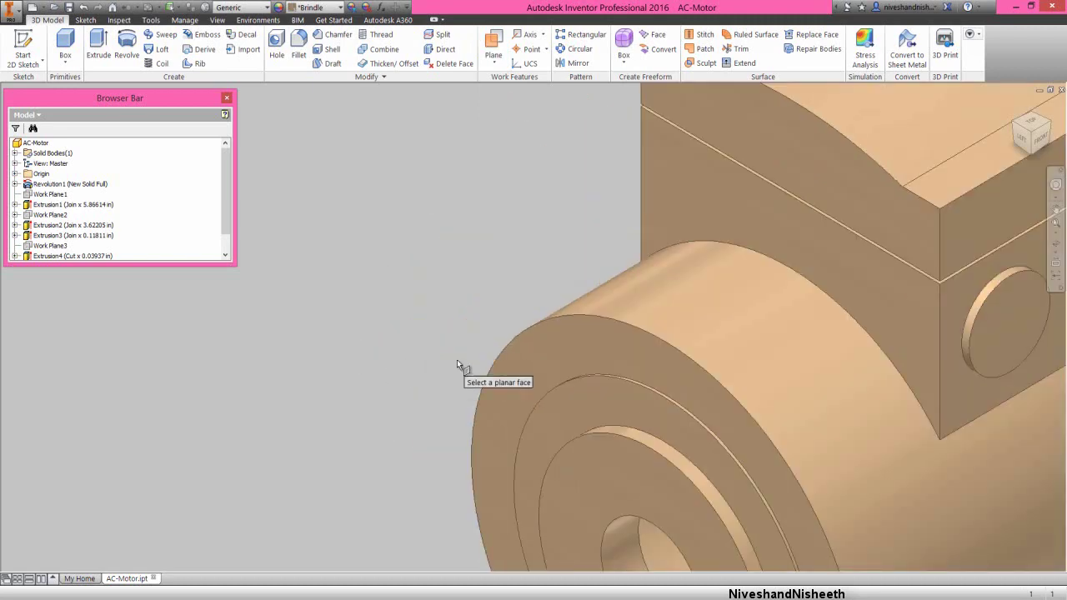
click(543, 351)
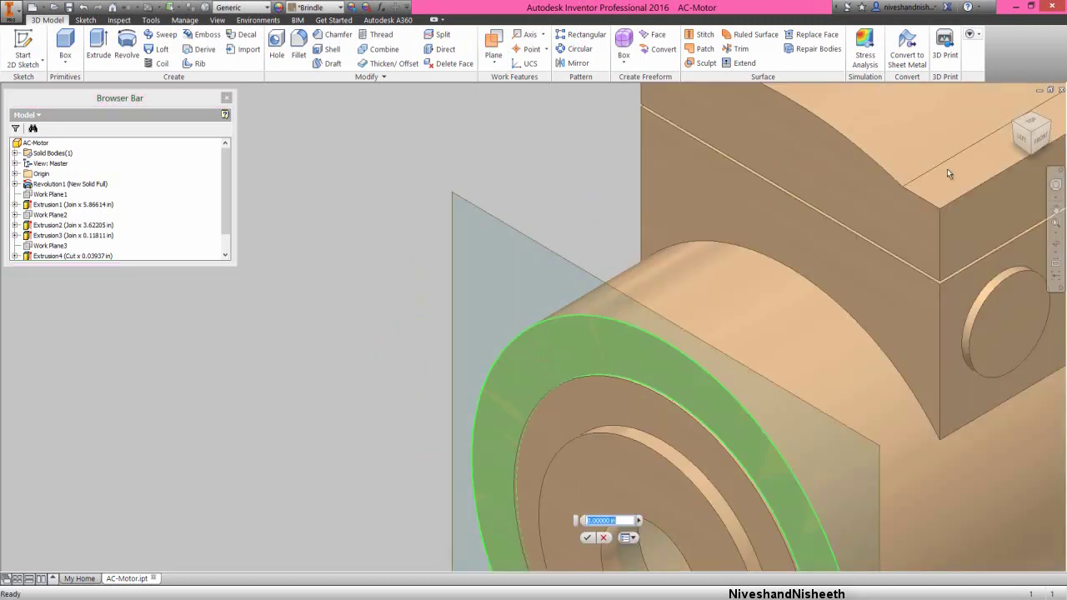
click(1042, 137)
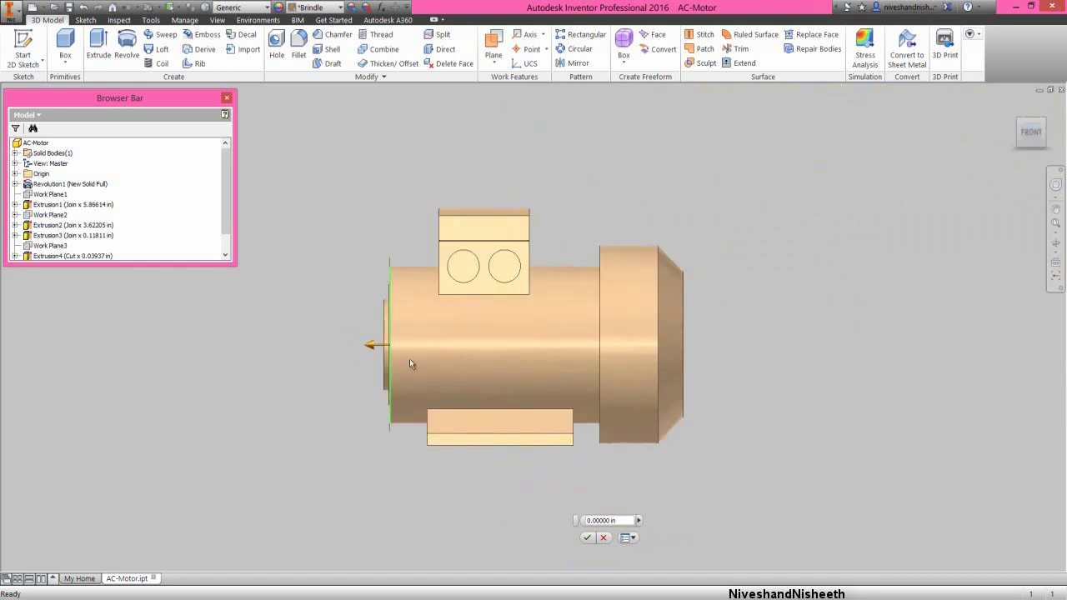
scroll(366, 329, down, 5)
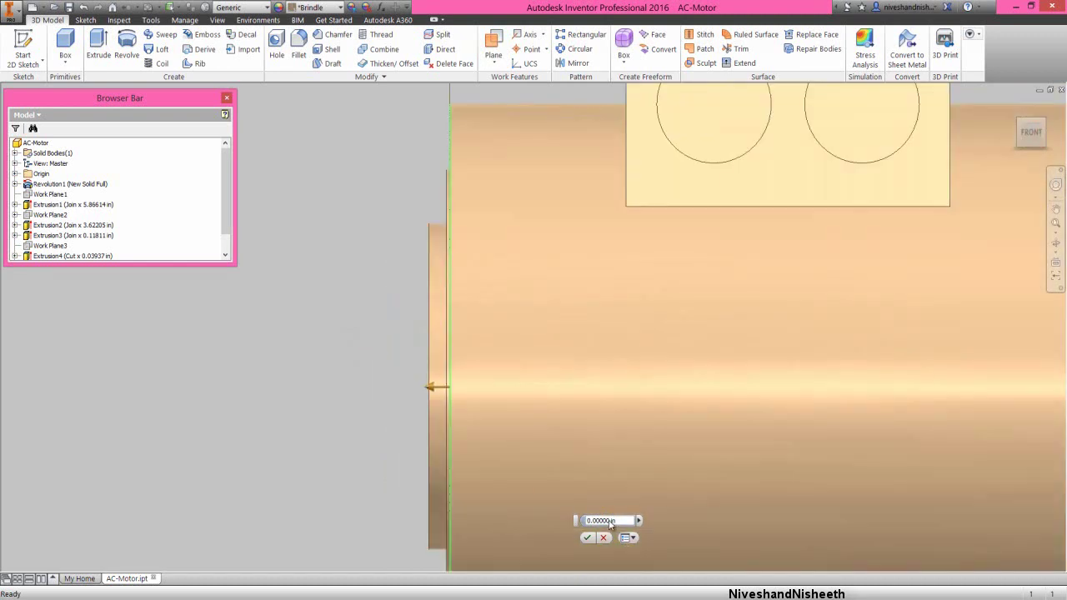
drag(626, 520, 579, 508)
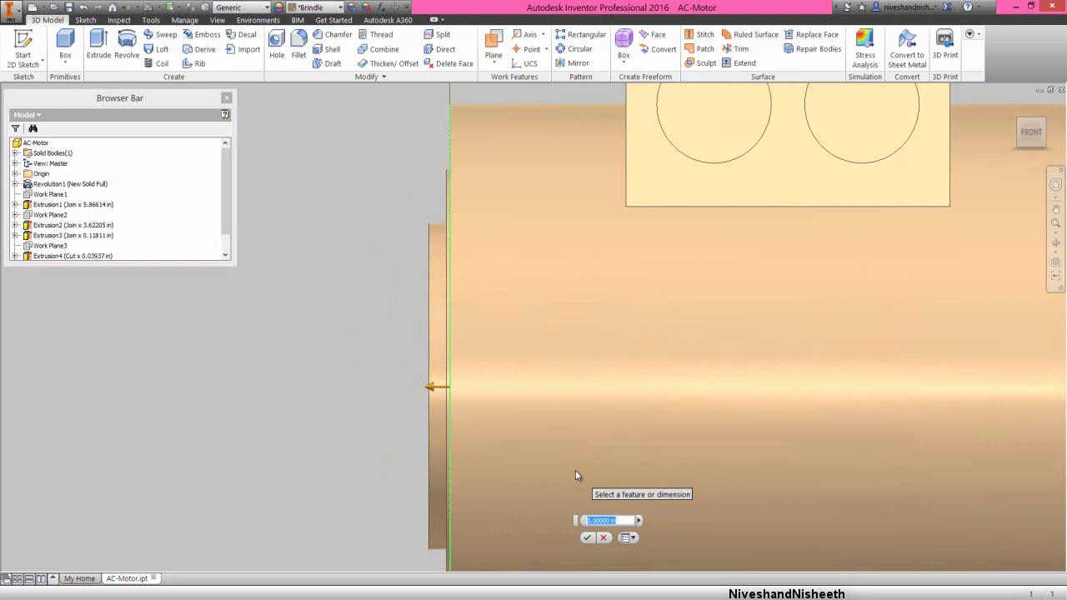
key(BackSpace)
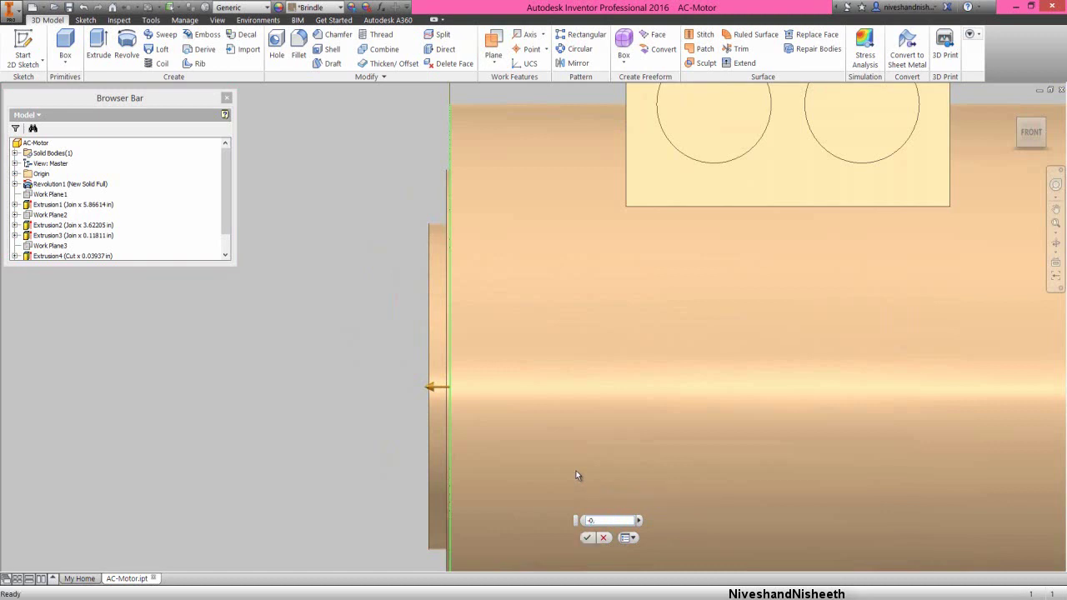
text(-0.62992)
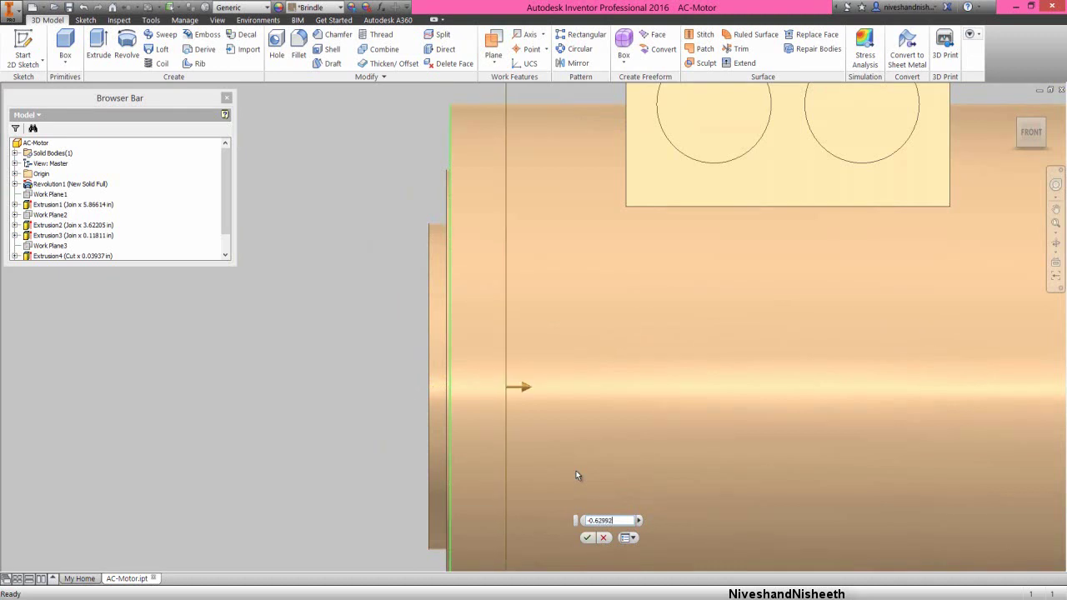
click(587, 539)
click(288, 277)
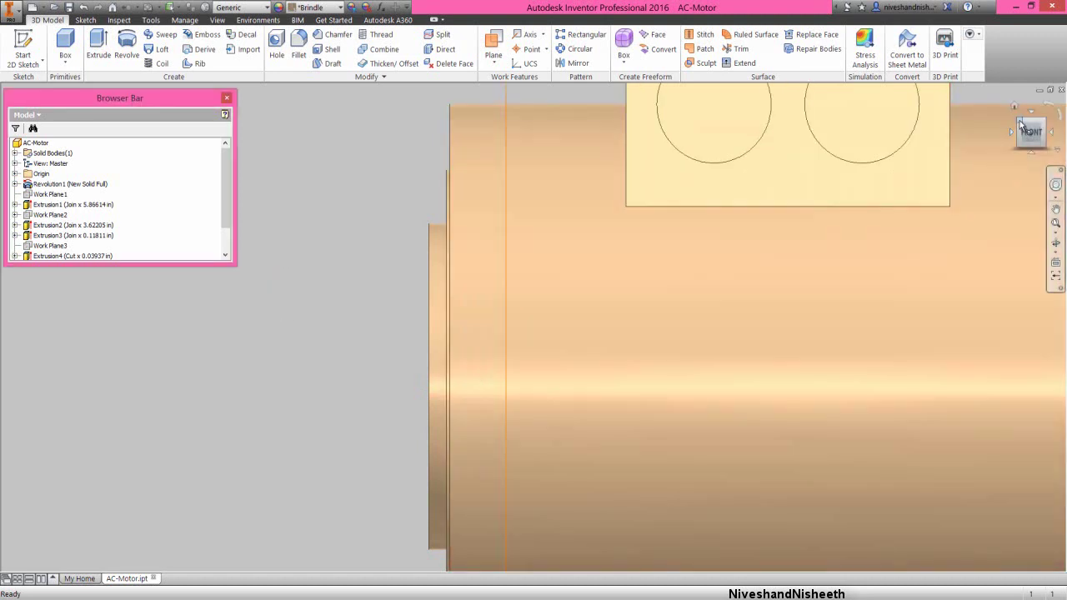
Start a sketch on the new offset work plane and project the cut edges of the cylindrical motor body
click(1020, 125)
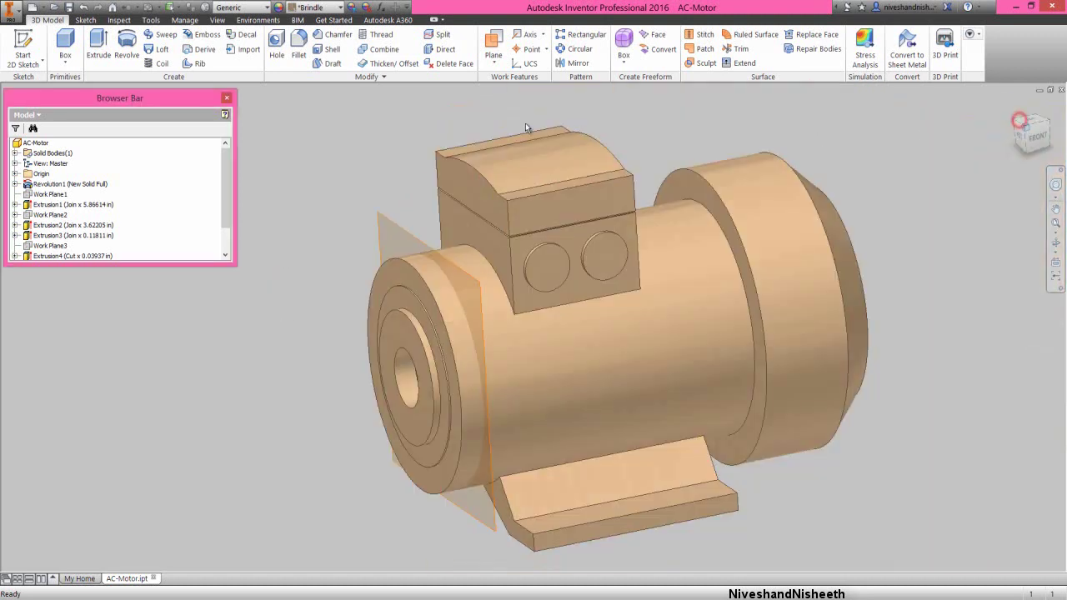
scroll(359, 325, down, 3)
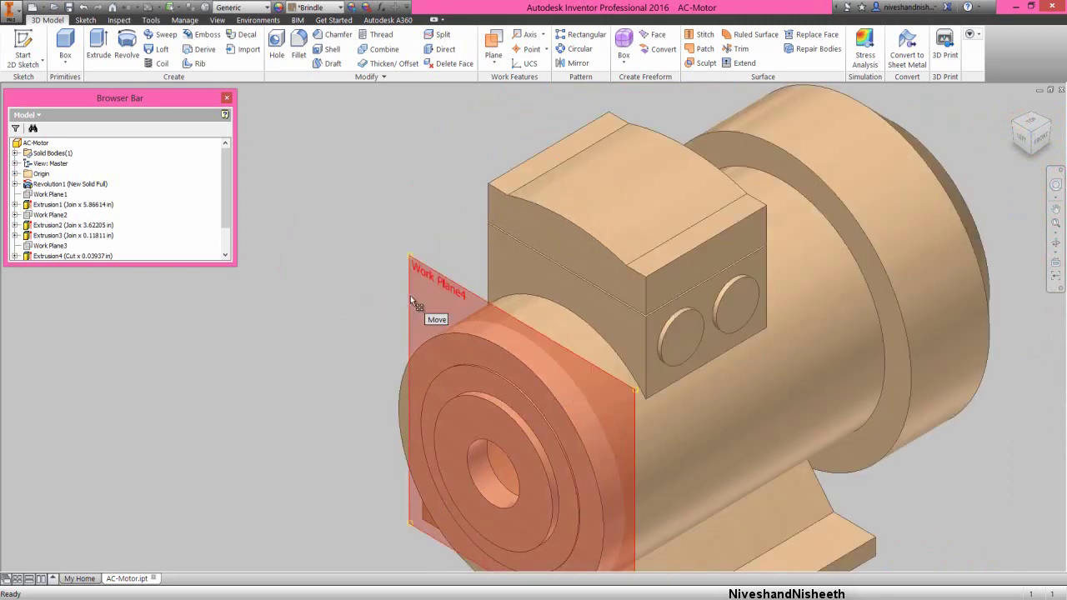
click(410, 295)
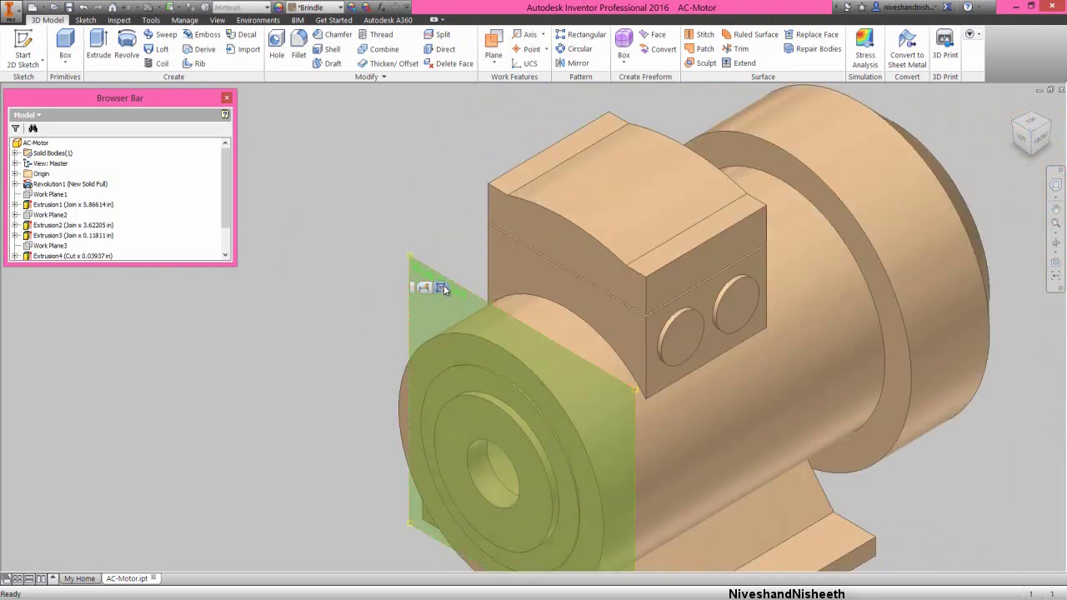
click(442, 287)
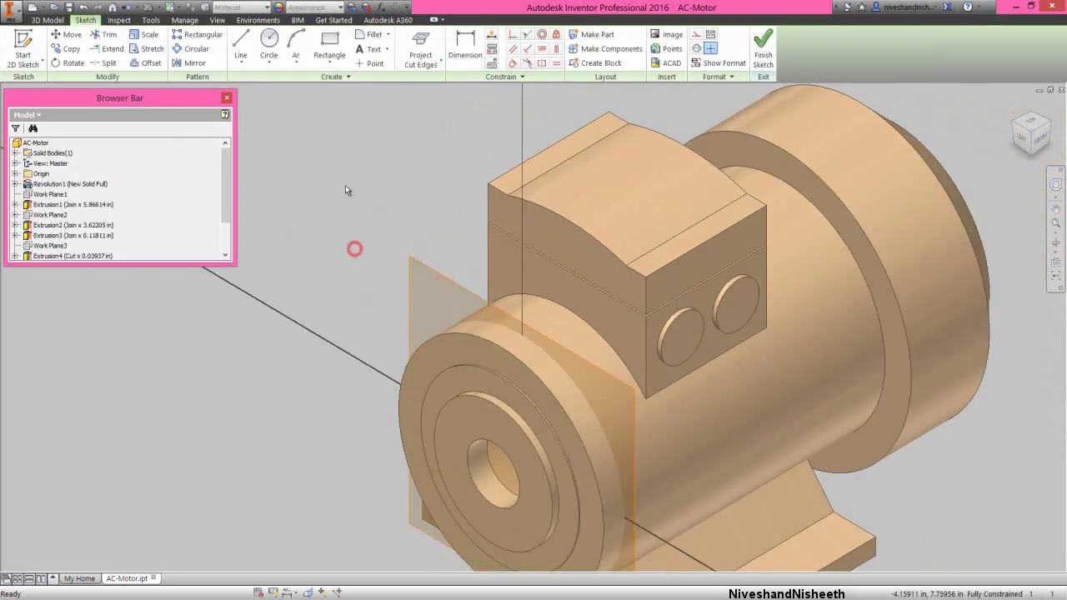
click(421, 43)
click(370, 221)
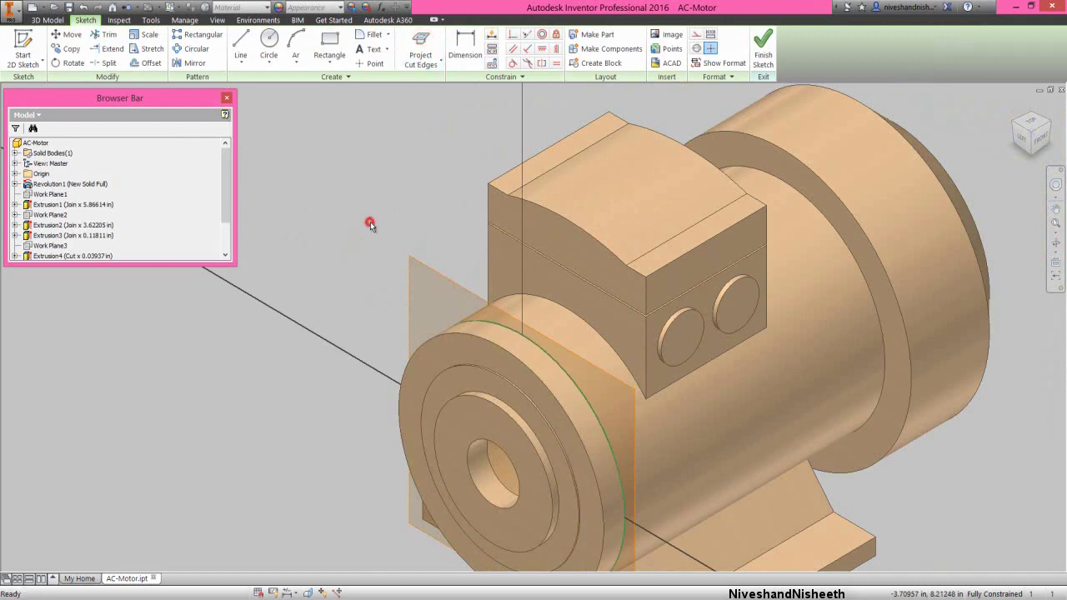
click(391, 279)
Offset the projected body circle inward by about 0.18 in
click(138, 66)
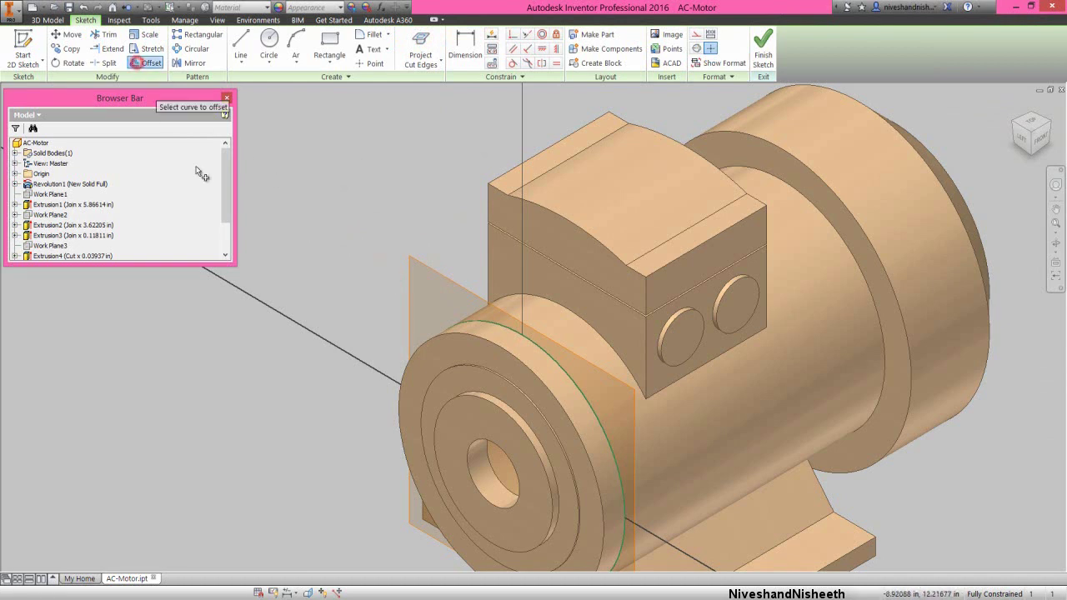
click(478, 318)
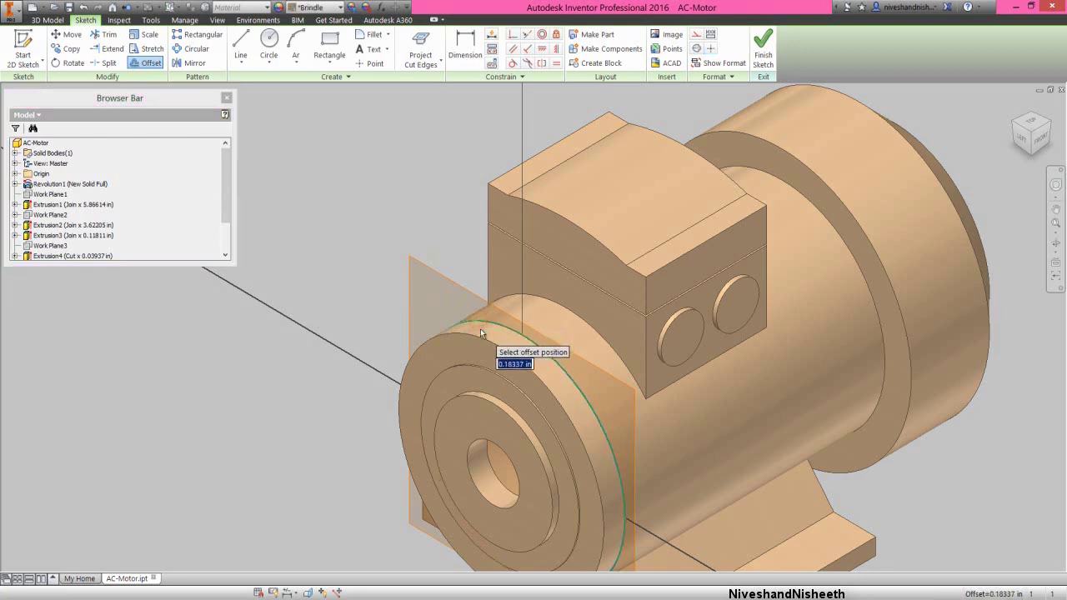
click(480, 329)
Dimension the gap between the projected circle and its inner offset as .03937 in and finish the sketch
right_click(456, 247)
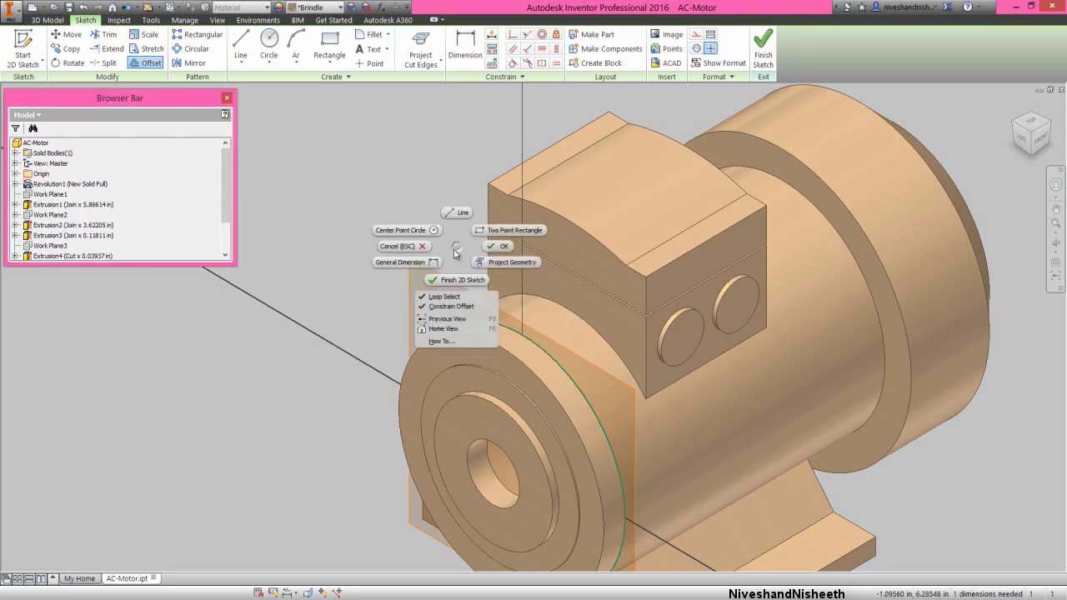
click(433, 262)
scroll(497, 331, up, 5)
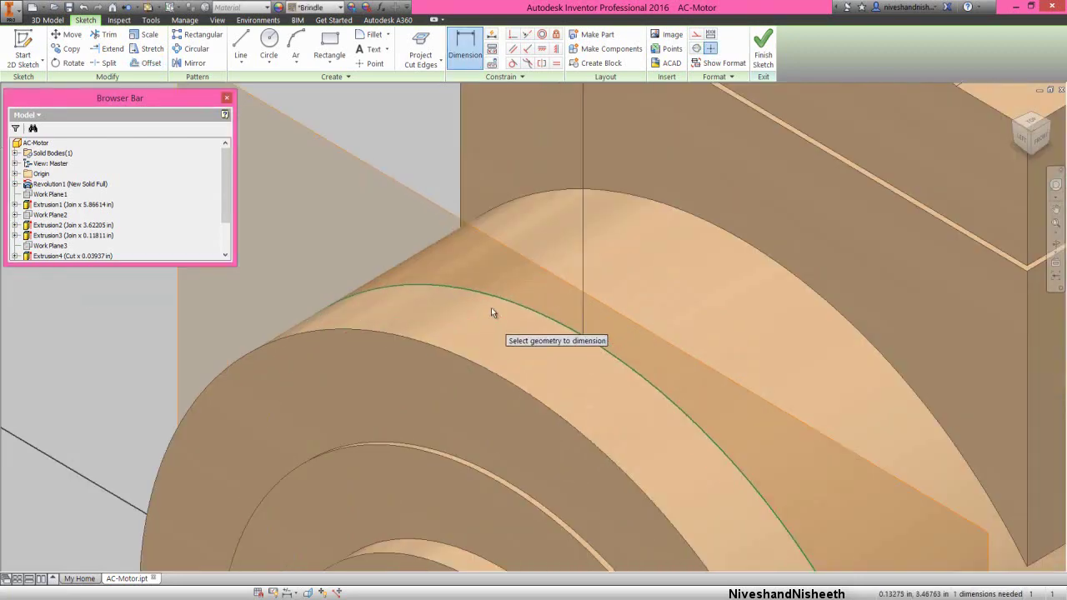
click(496, 295)
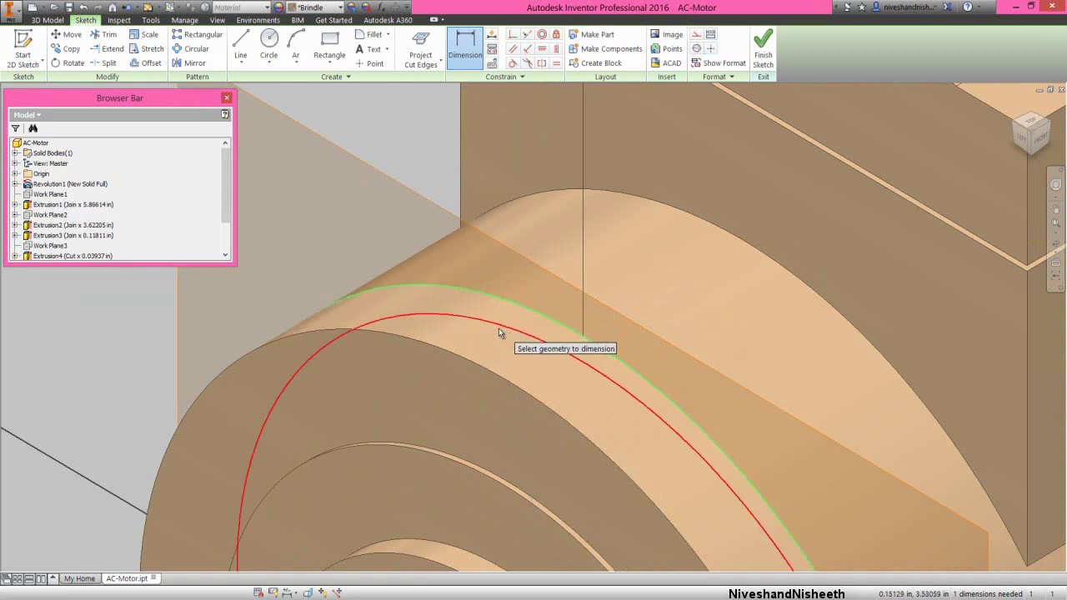
click(498, 326)
click(500, 309)
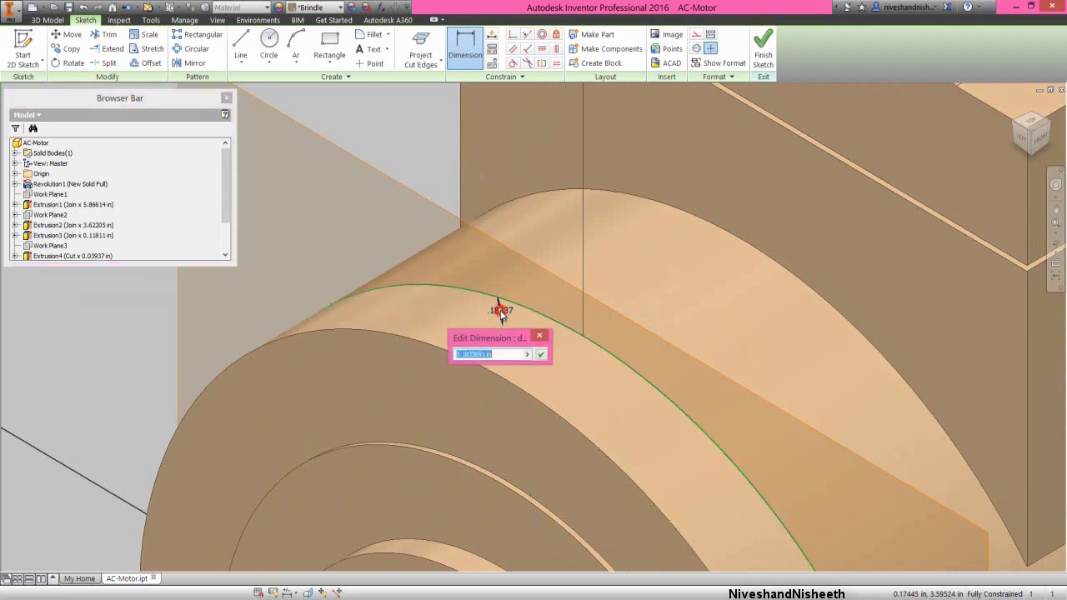
text(.03937)
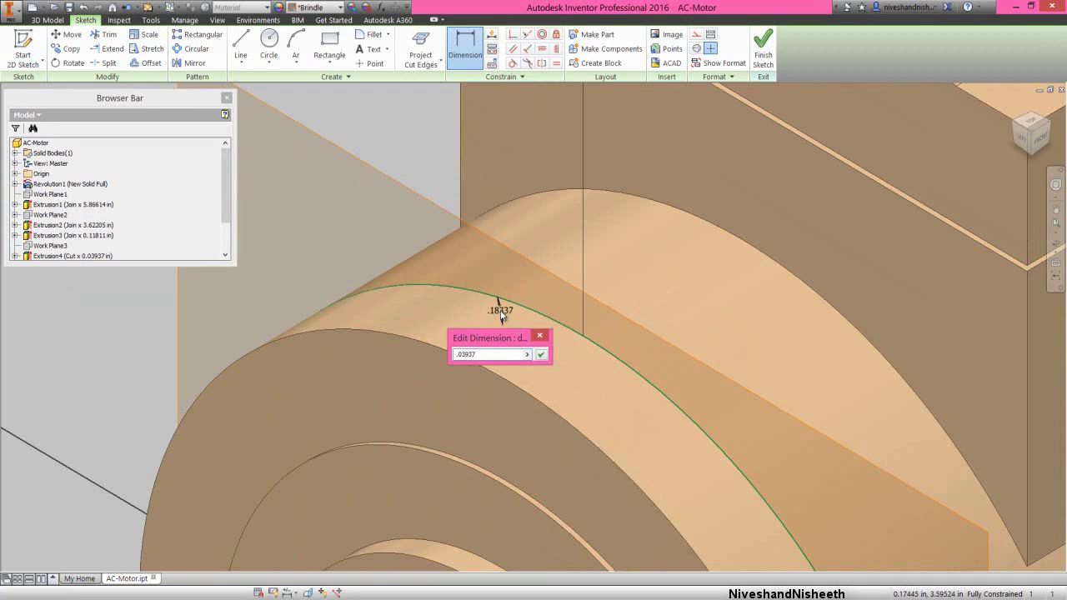
key(Return)
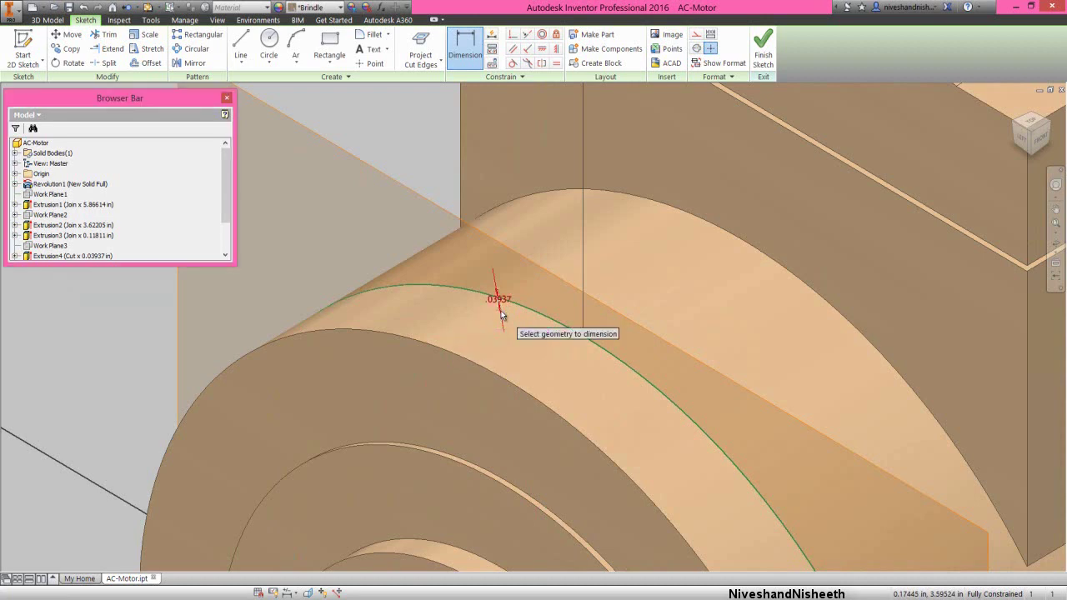
click(763, 50)
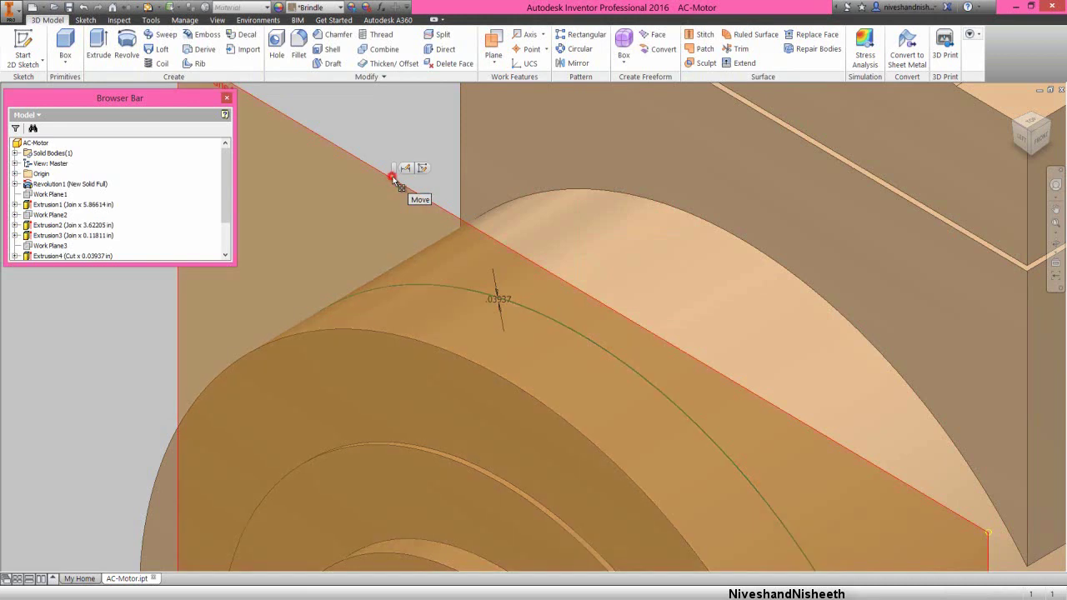
Hide the offset work plane at the shaft end of the motor body
right_click(396, 178)
click(422, 189)
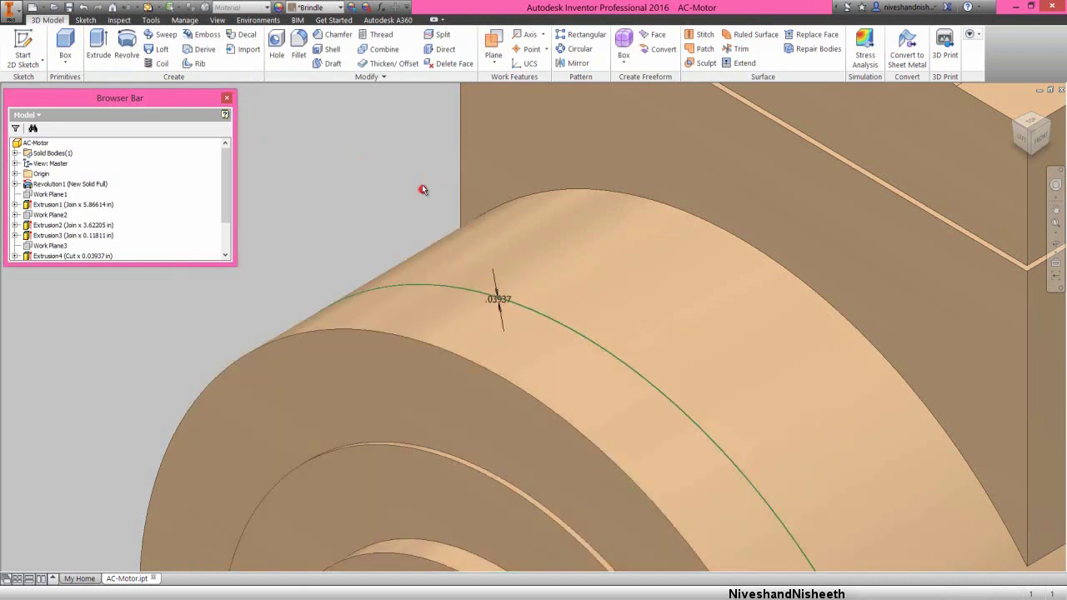
click(431, 181)
Extrude the thin ring profile as a symmetric cut of .03937 in around the cylindrical motor body
drag(227, 208, 230, 237)
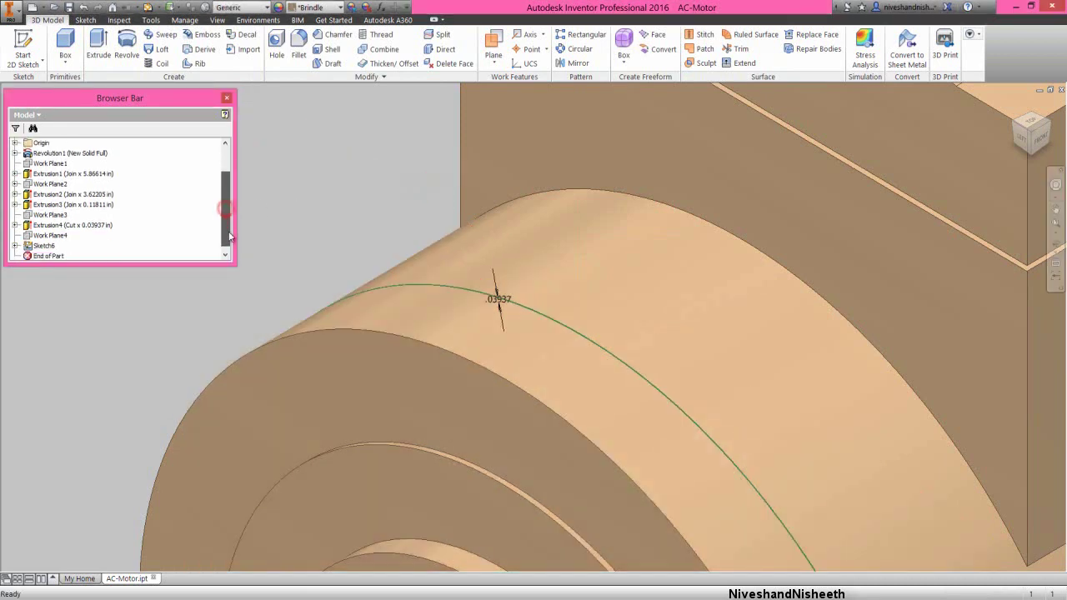
click(98, 46)
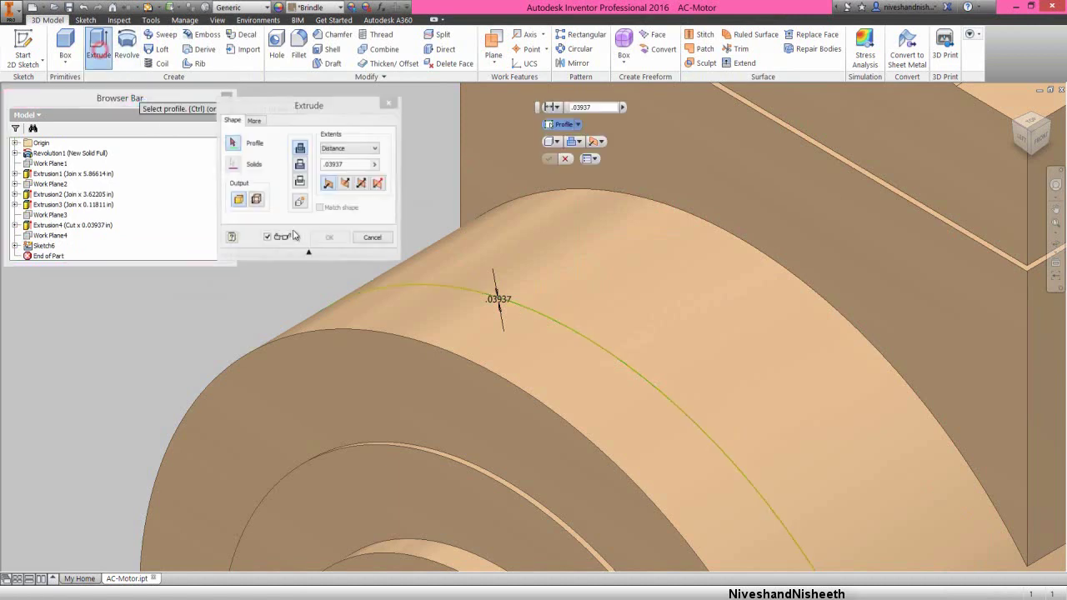
click(421, 286)
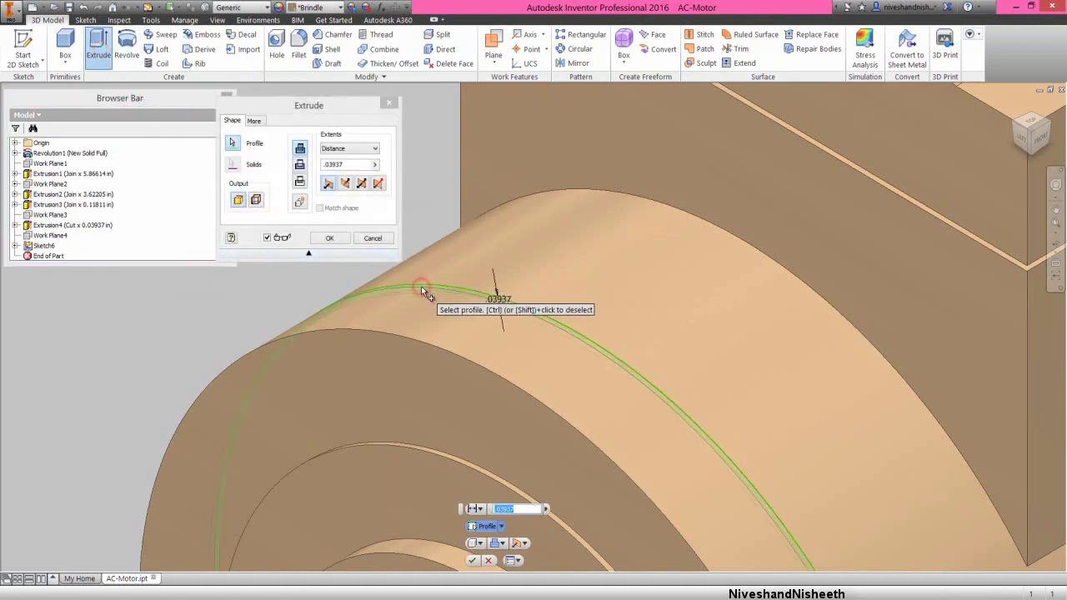
click(337, 105)
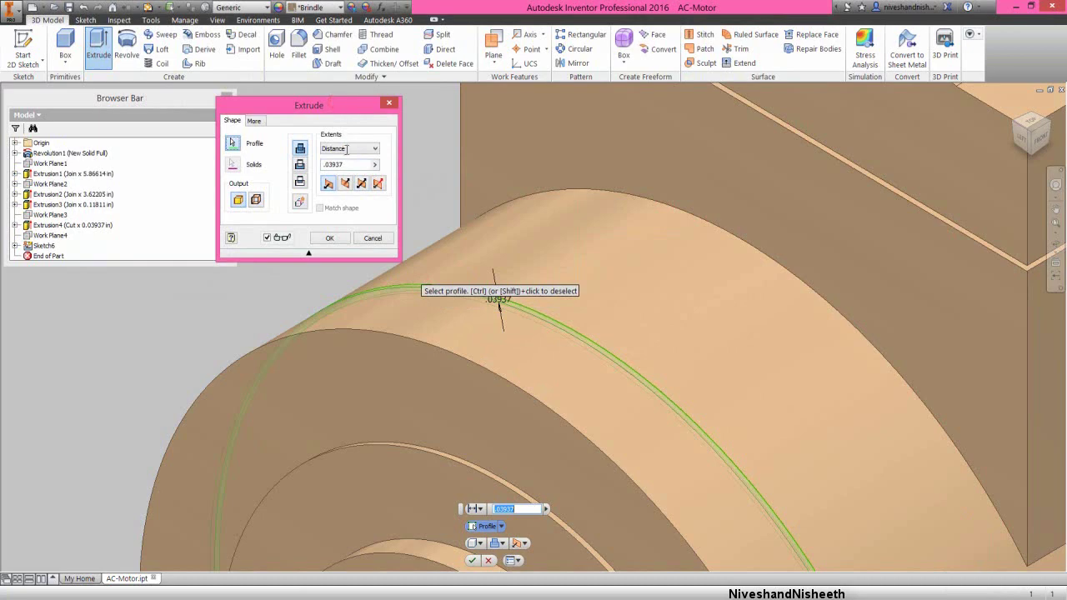
click(362, 185)
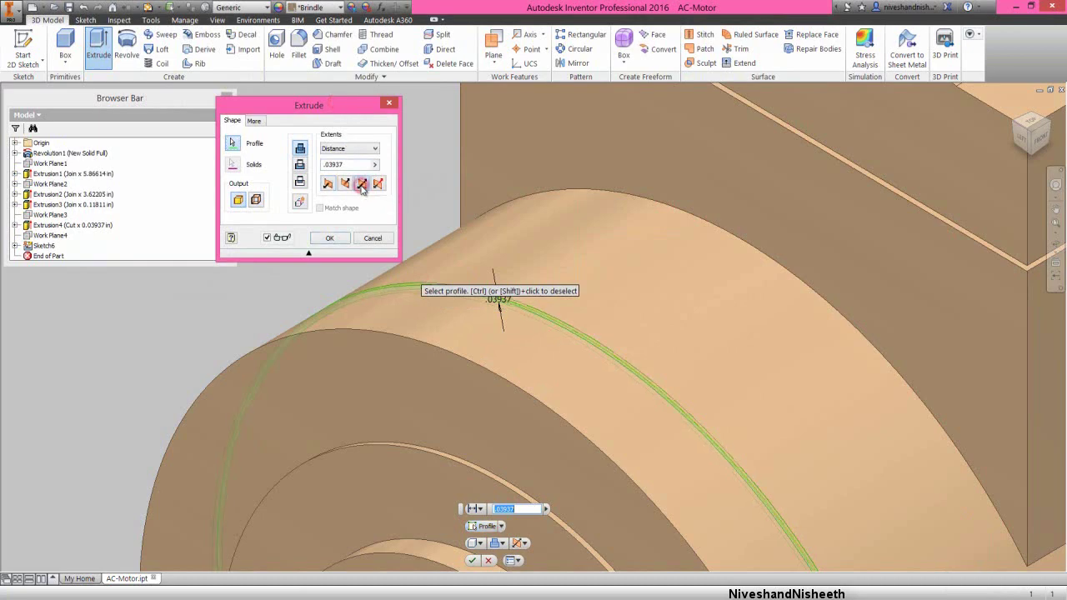
click(299, 166)
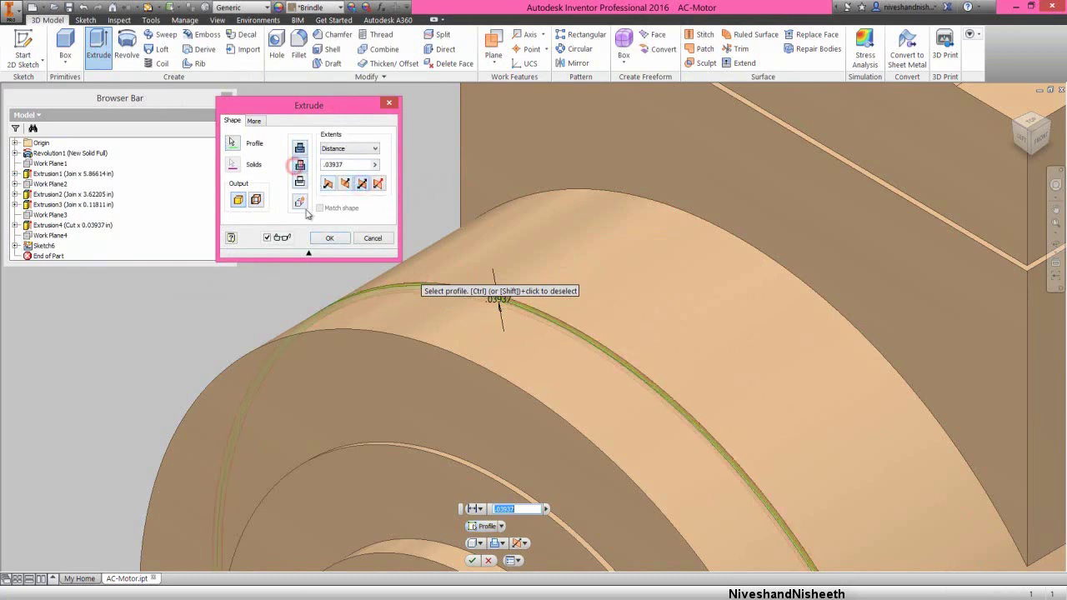
click(330, 239)
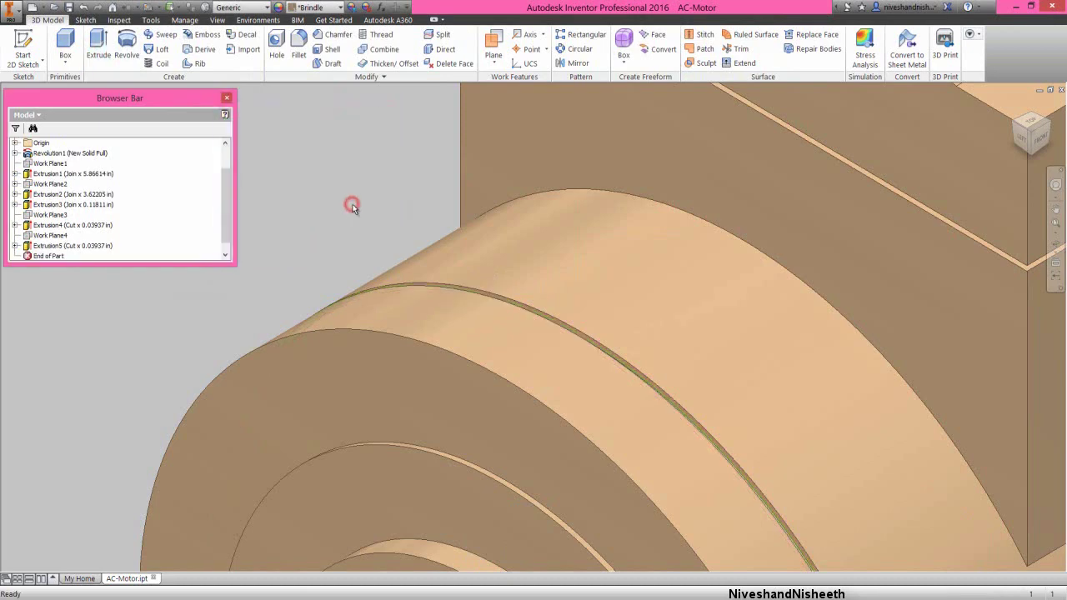
Check the new groove around the motor body and save the AC-Motor part
scroll(364, 208, up, 4)
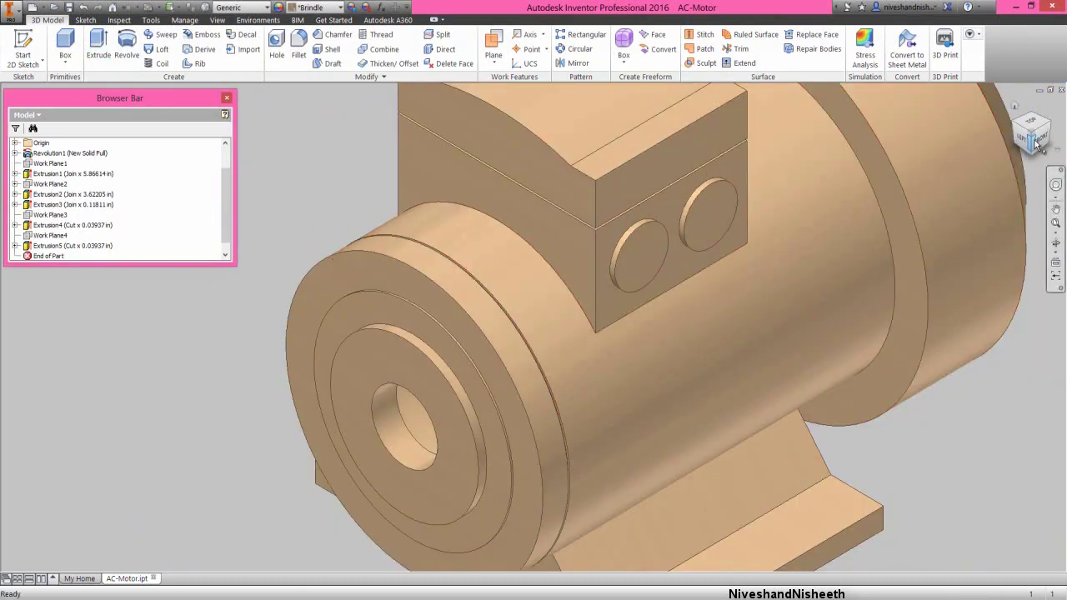
click(1038, 144)
scroll(395, 279, down, 5)
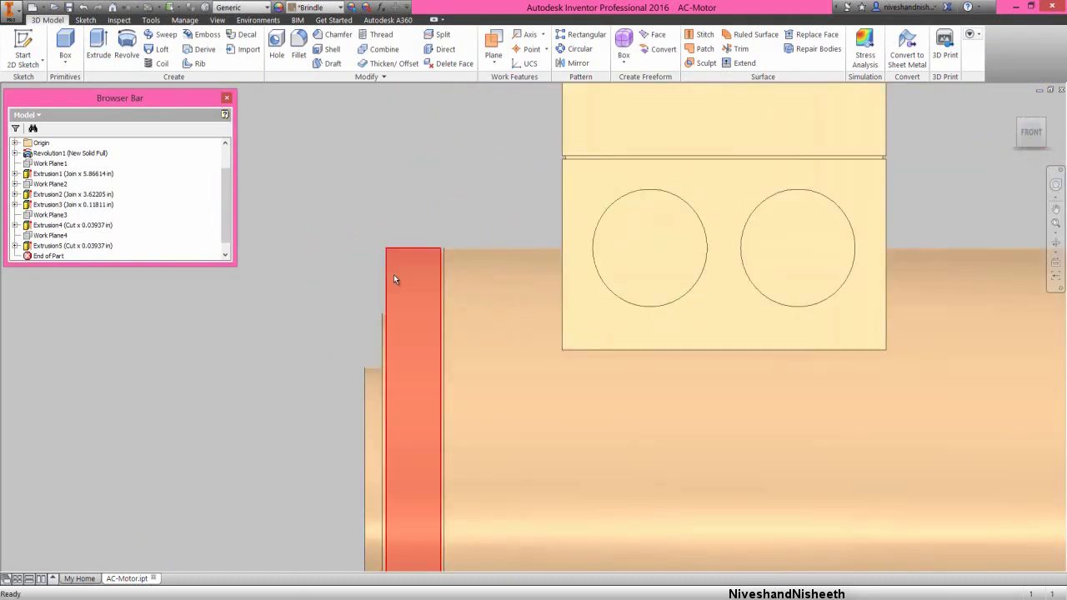
scroll(395, 279, down, 3)
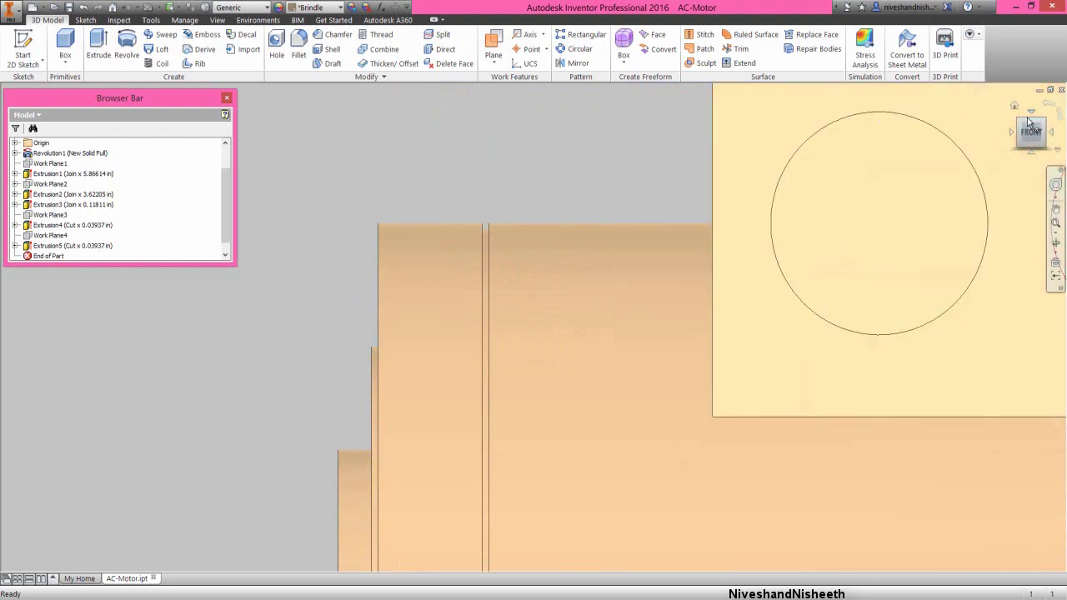
click(1020, 123)
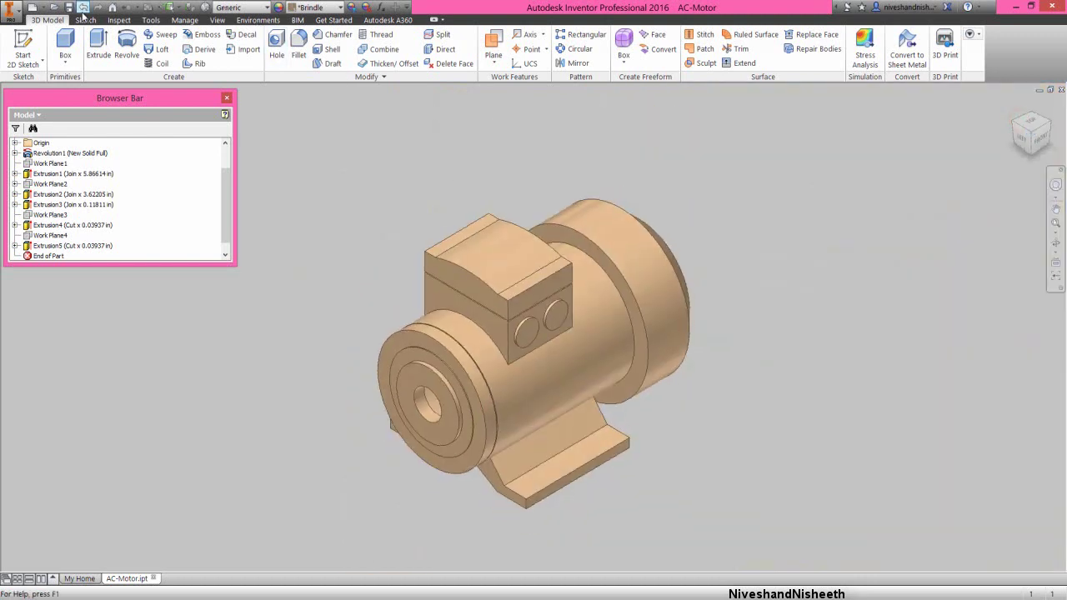
click(69, 8)
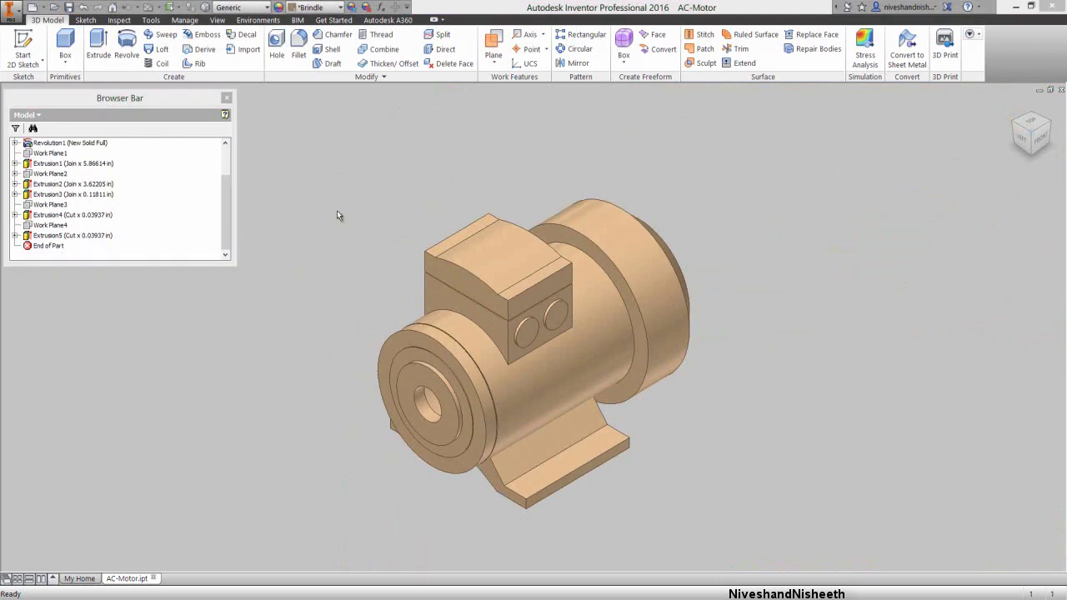
Start a sketch on the side face of the new groove, slice the graphics, and project the cut edges
right_click(336, 214)
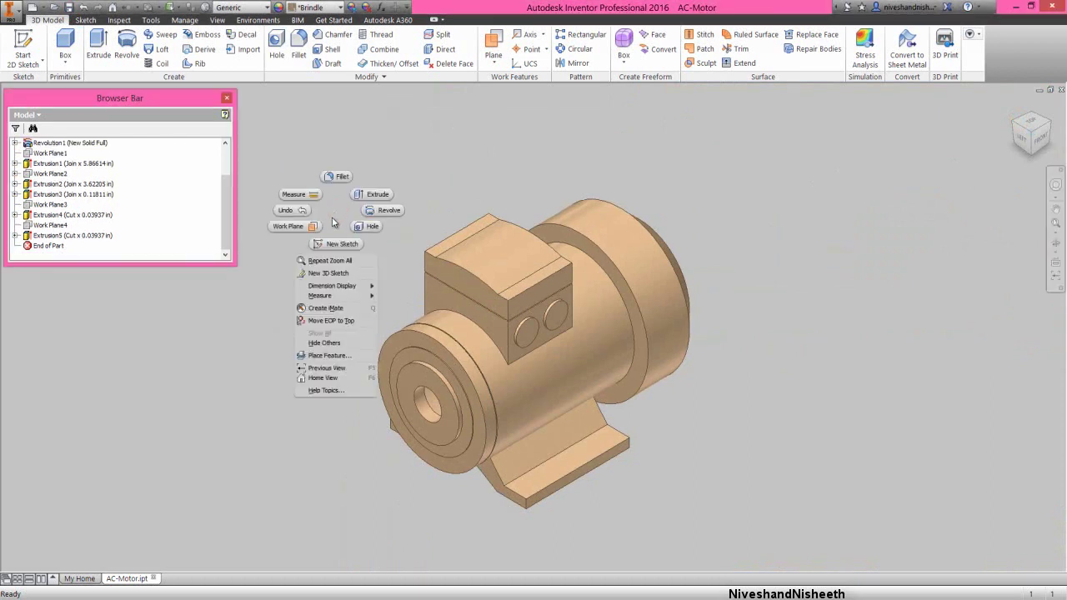
click(341, 244)
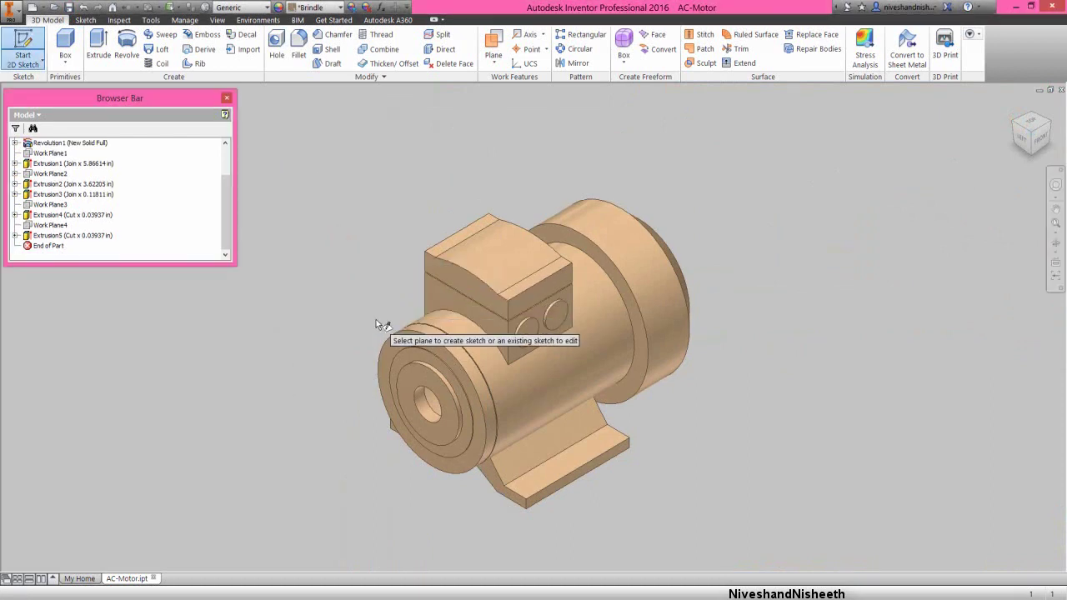
scroll(421, 325, up, 6)
scroll(431, 330, up, 4)
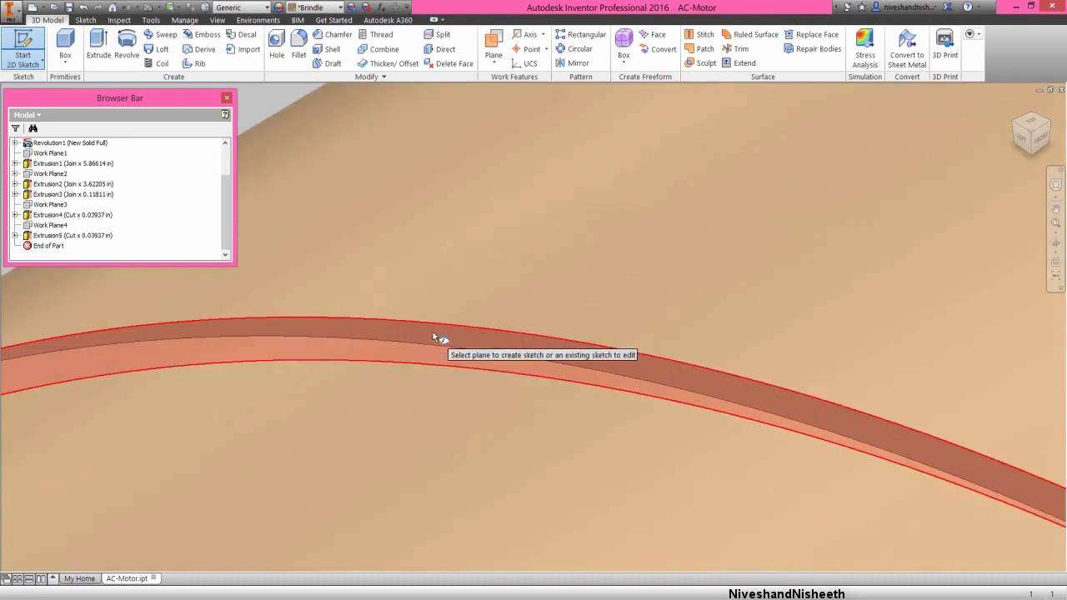
click(436, 334)
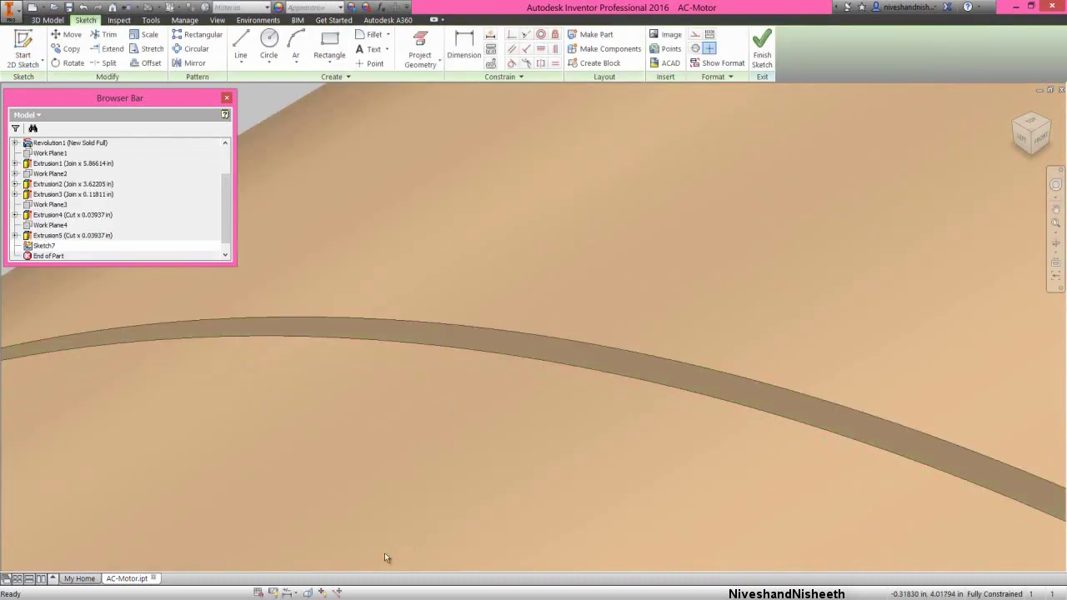
click(307, 592)
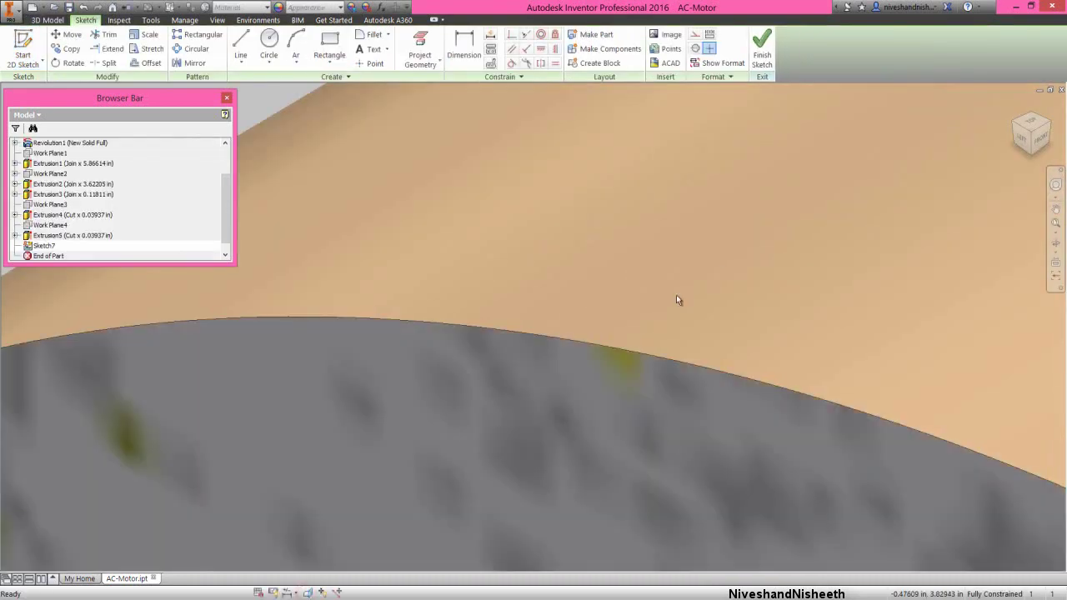
click(1022, 139)
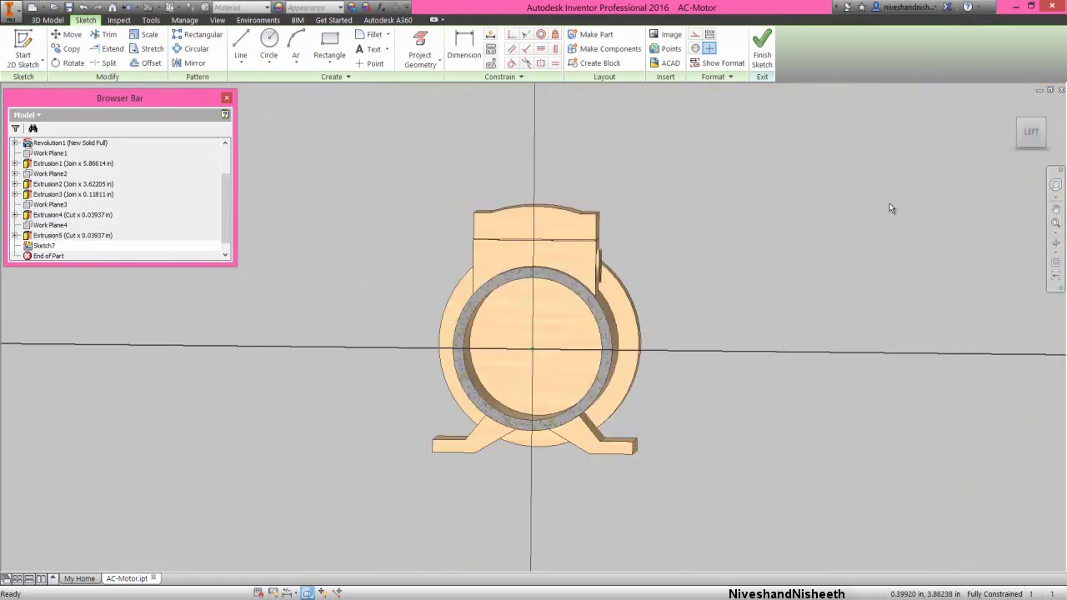
click(826, 209)
scroll(534, 330, up, 3)
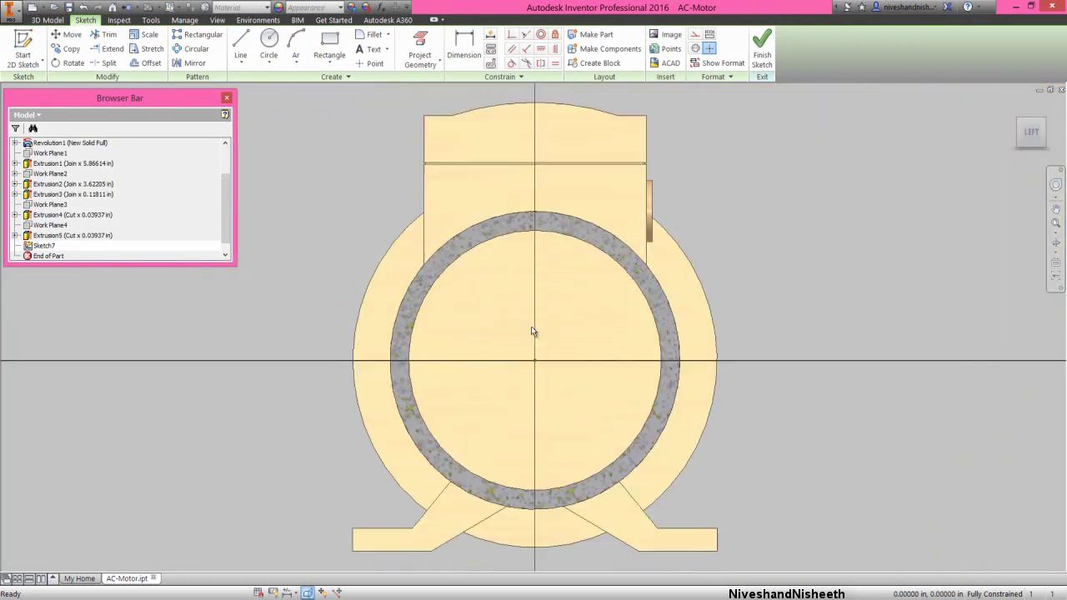
click(420, 63)
click(435, 104)
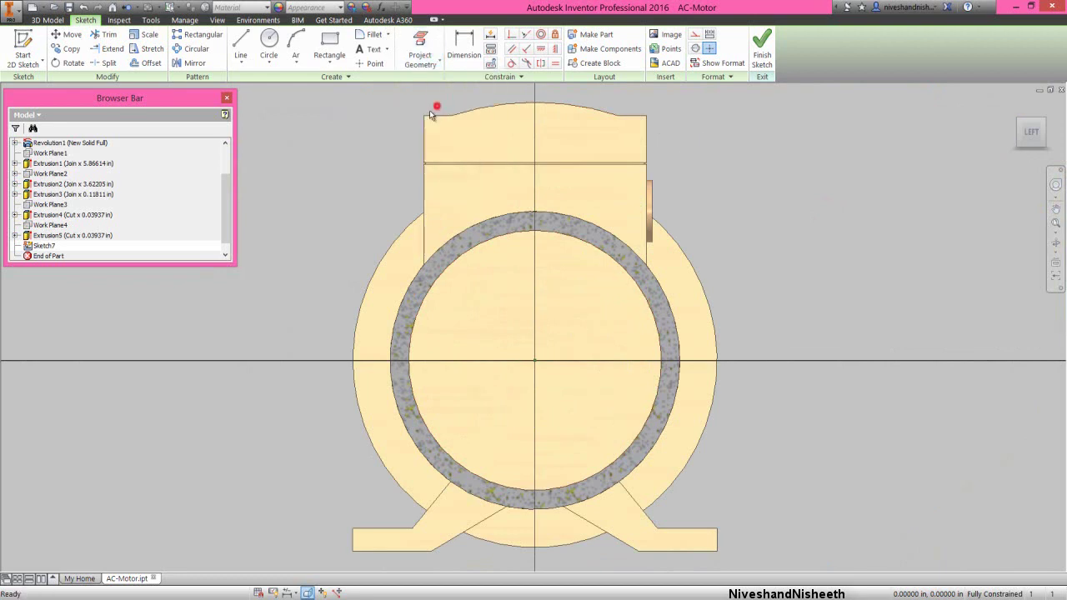
Project the XZ and XY origin planes into the sketch as center lines
right_click(310, 186)
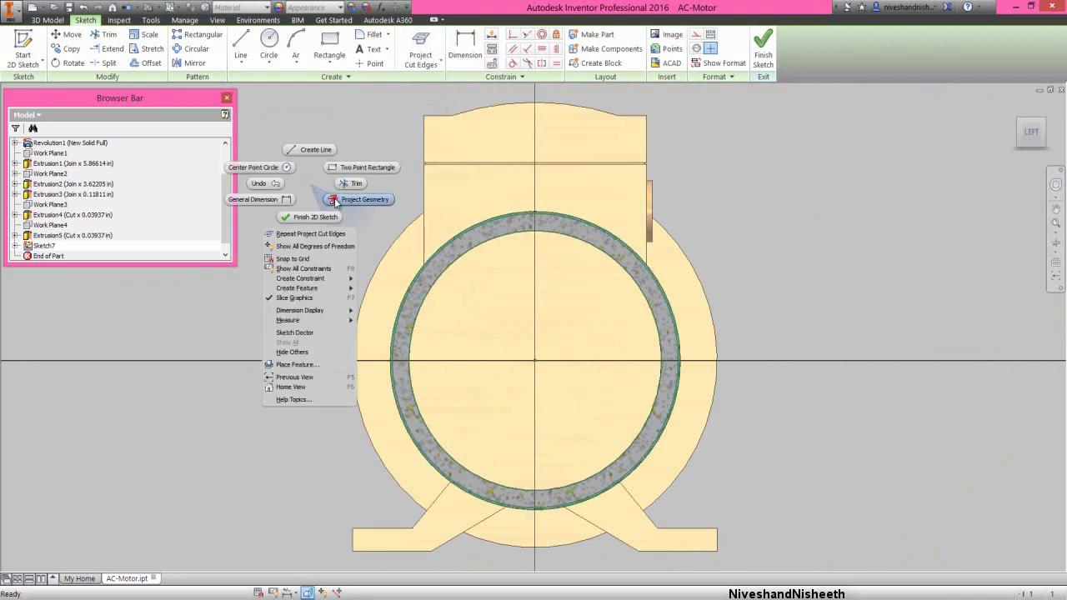
click(333, 198)
drag(221, 202, 237, 179)
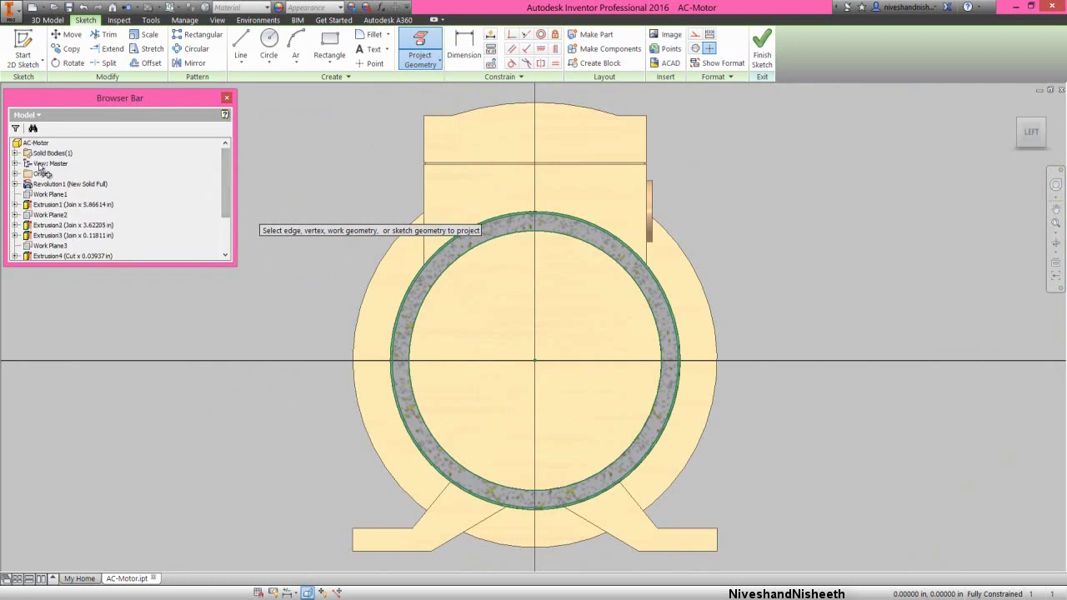
click(15, 174)
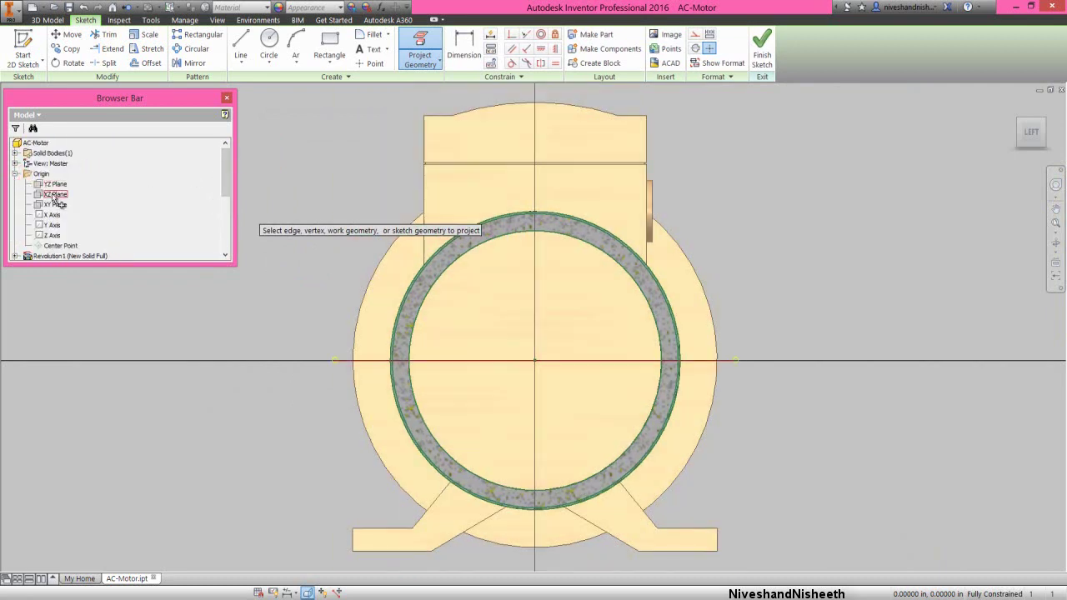
click(55, 194)
click(55, 204)
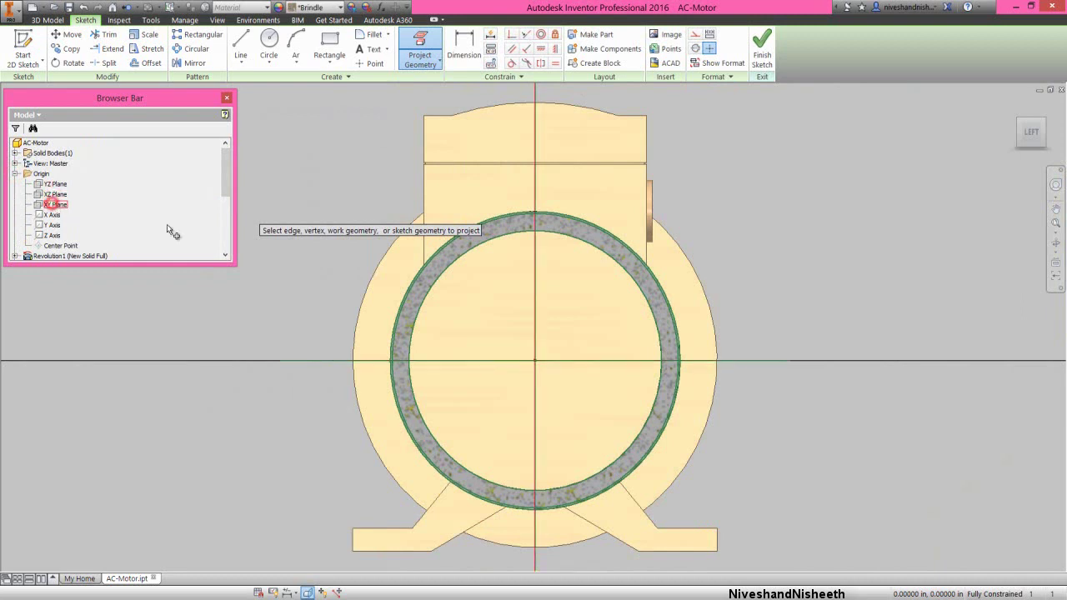
right_click(274, 222)
click(338, 205)
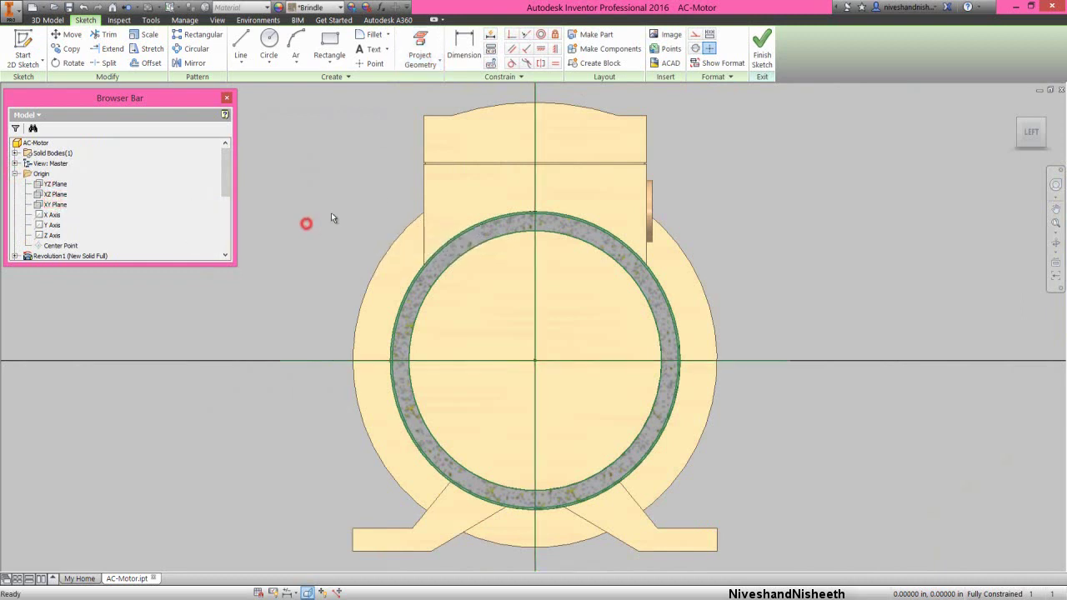
Convert the projected vertical and horizontal center lines to construction lines
click(538, 137)
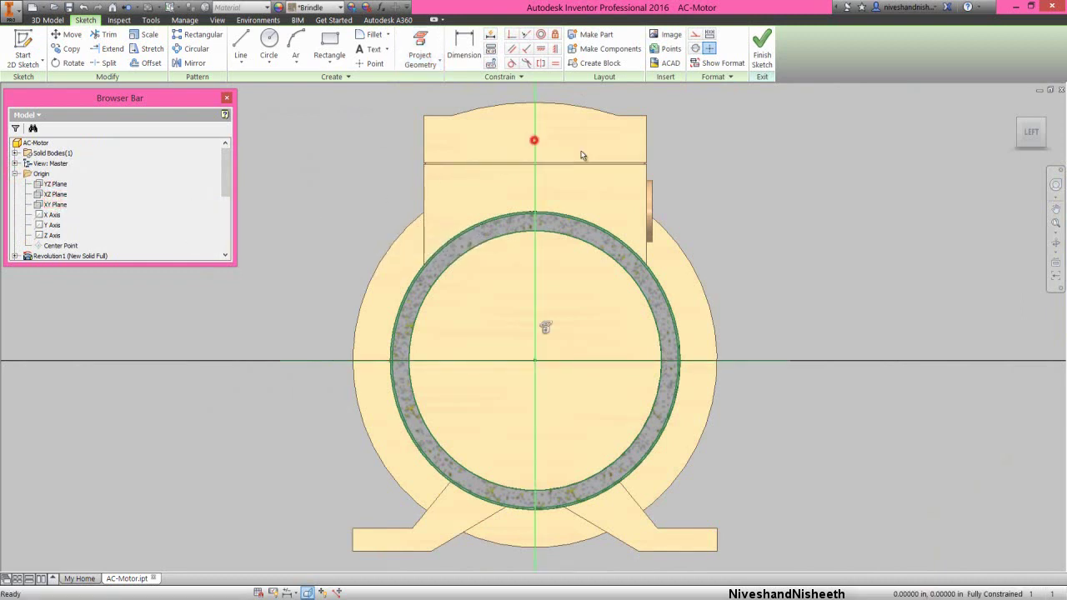
ctrl+click(744, 364)
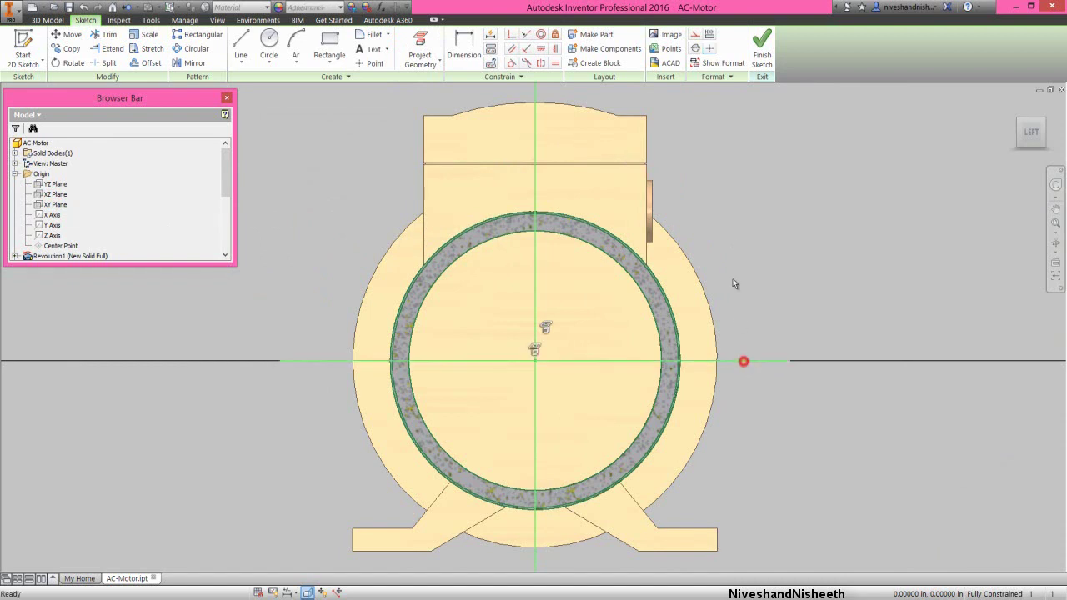
click(696, 35)
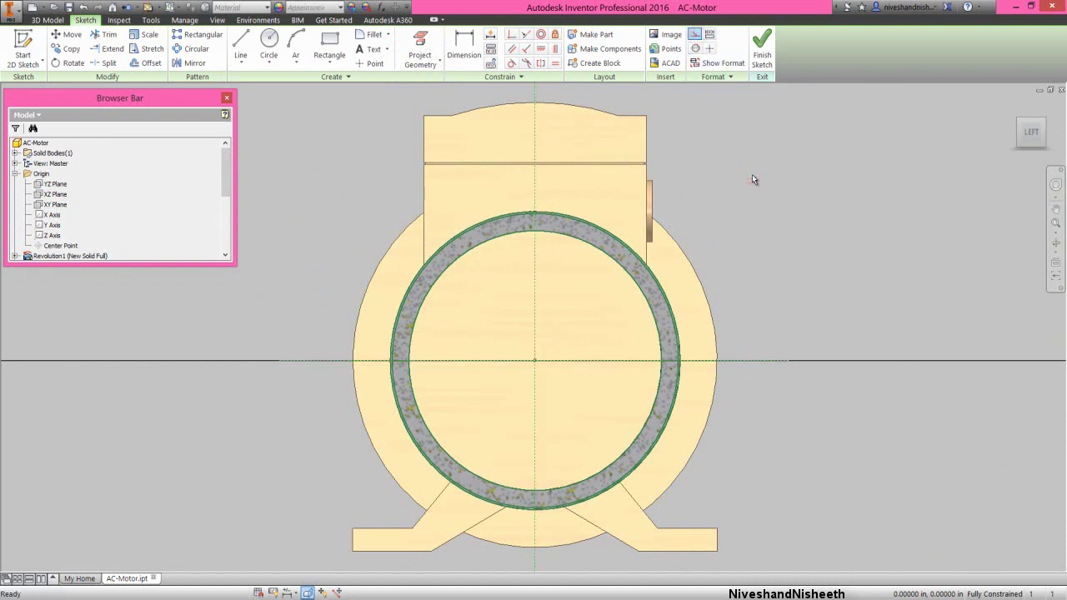
Draw two inward-slanting lines rising from the ring's upper edge on either side of the vertical center line, the left about 0.38 in tall, the right about 0.32 in long
right_click(757, 176)
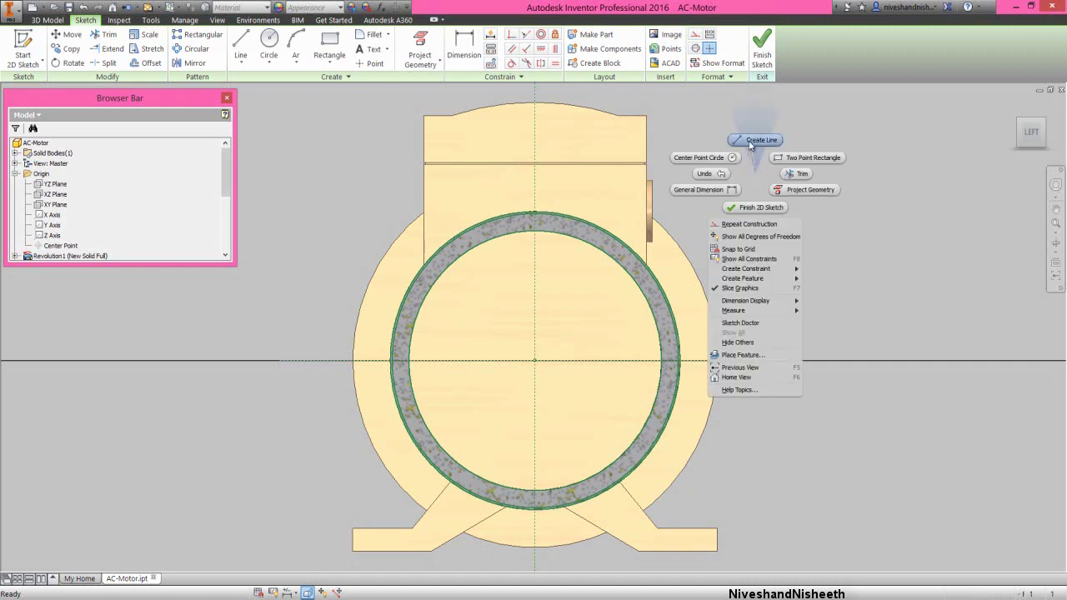
click(754, 140)
scroll(534, 190, down, 5)
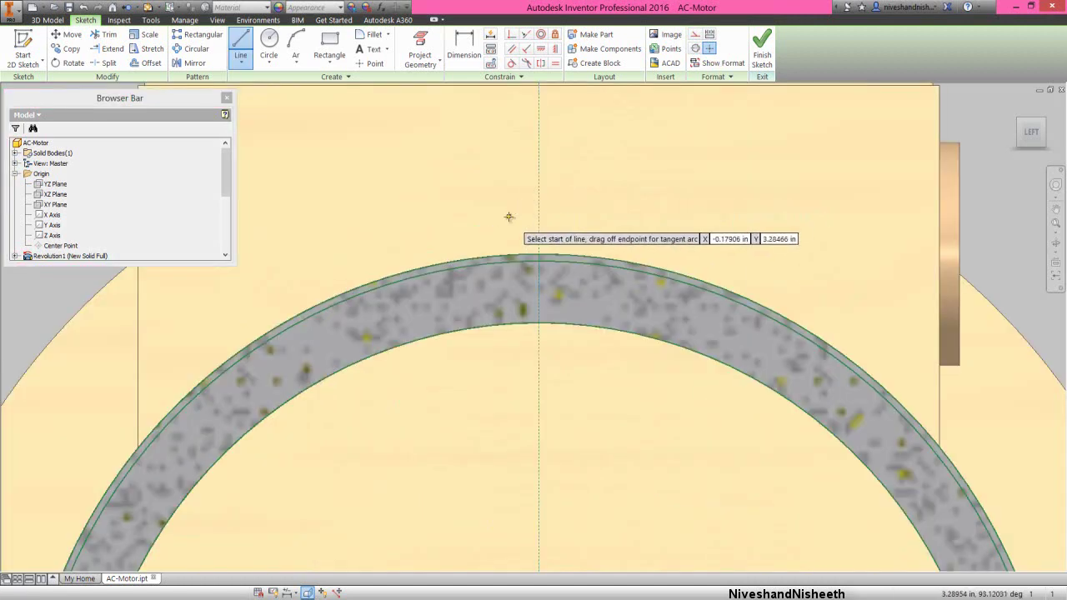
click(452, 263)
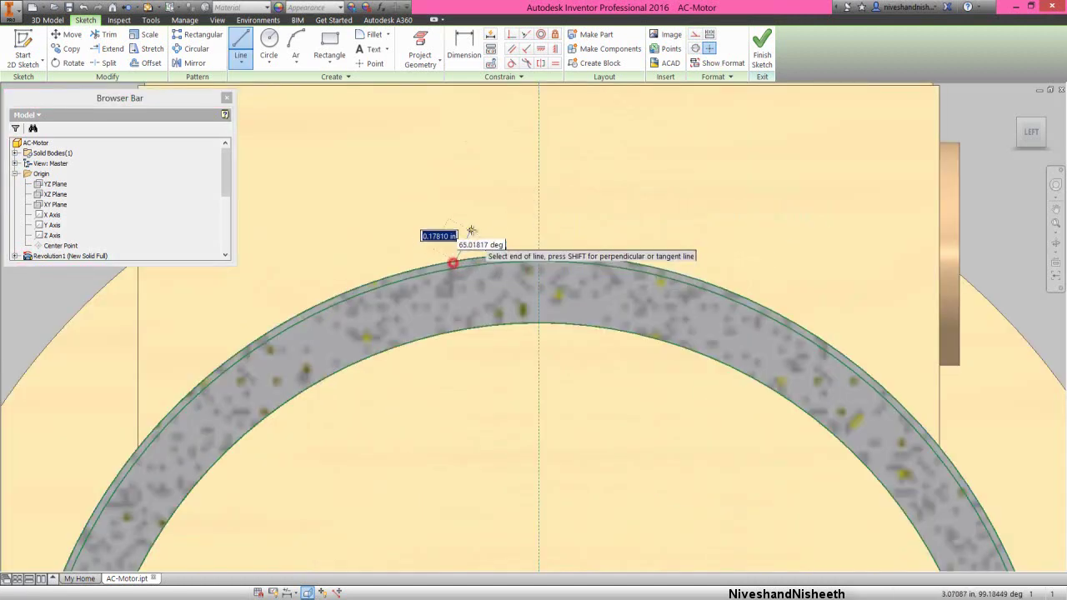
click(481, 197)
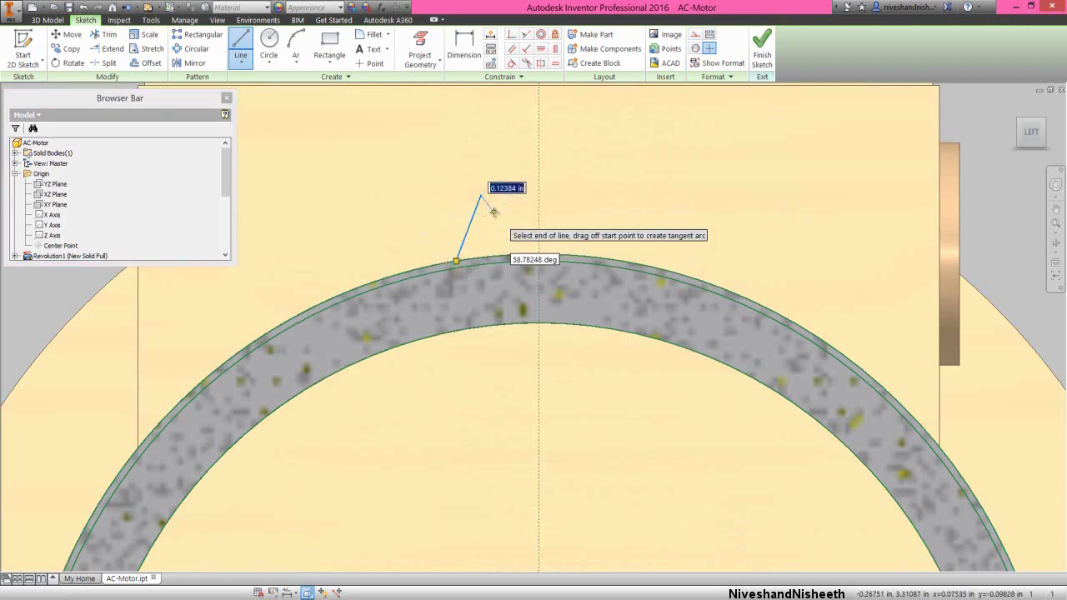
right_click(495, 213)
click(496, 261)
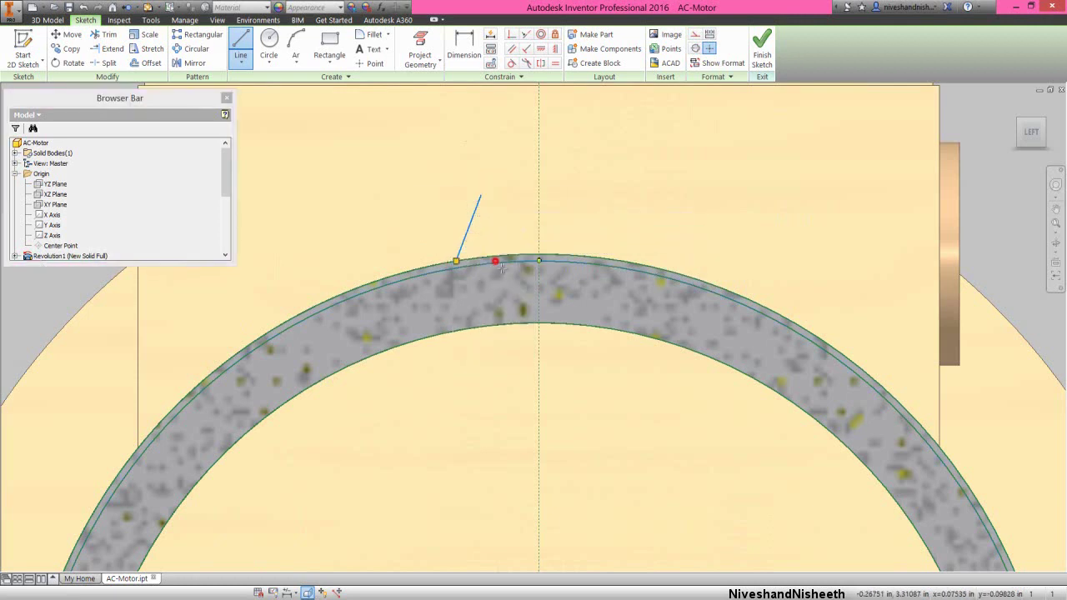
click(596, 252)
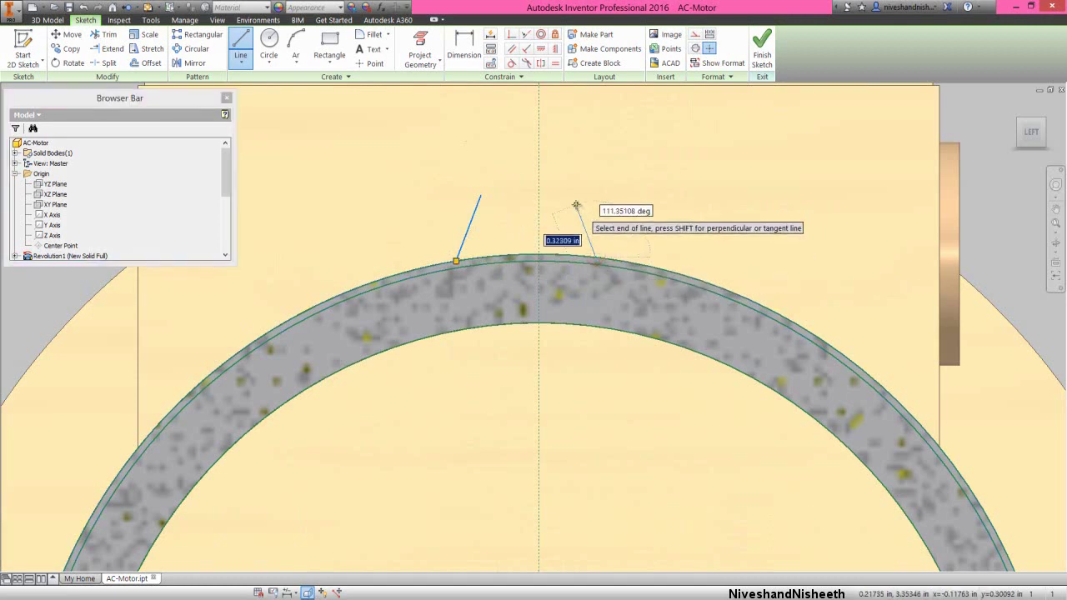
click(575, 204)
right_click(579, 193)
click(620, 182)
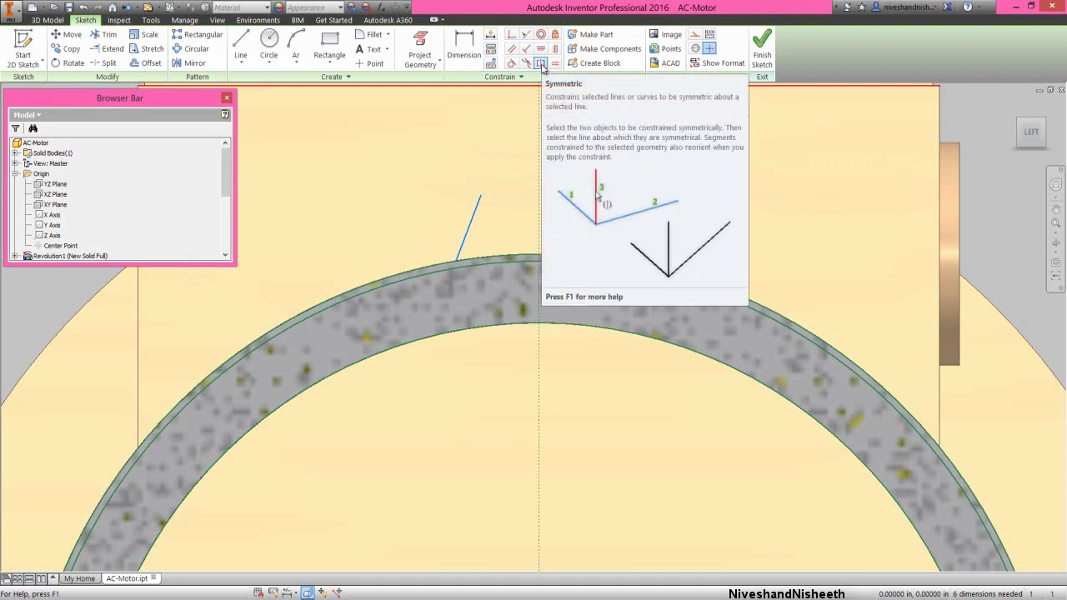
Constrain the two slanted lines to be symmetric about the vertical construction line
click(541, 65)
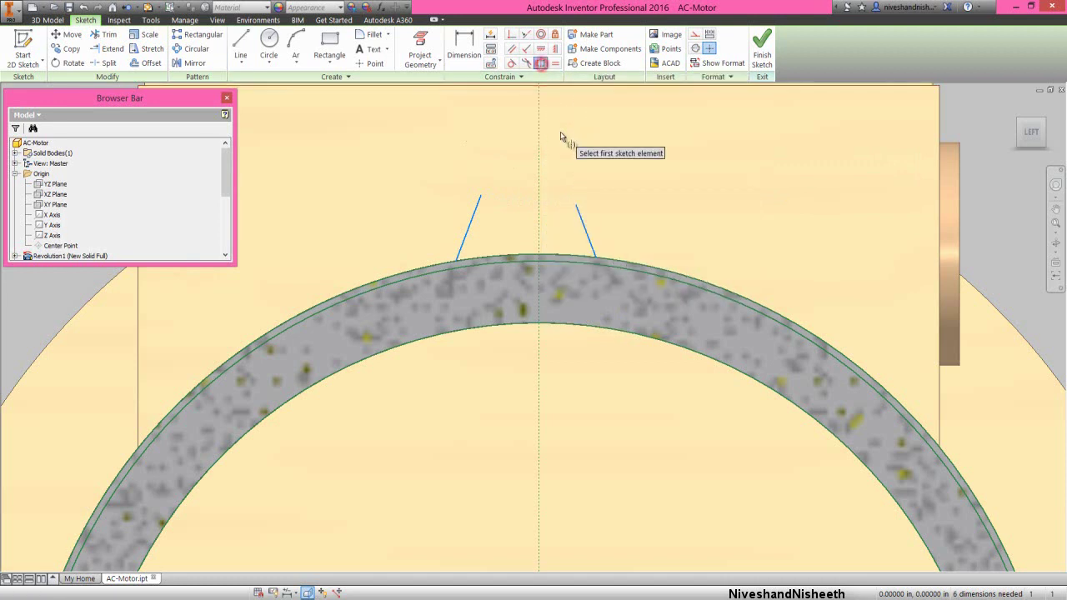
click(586, 229)
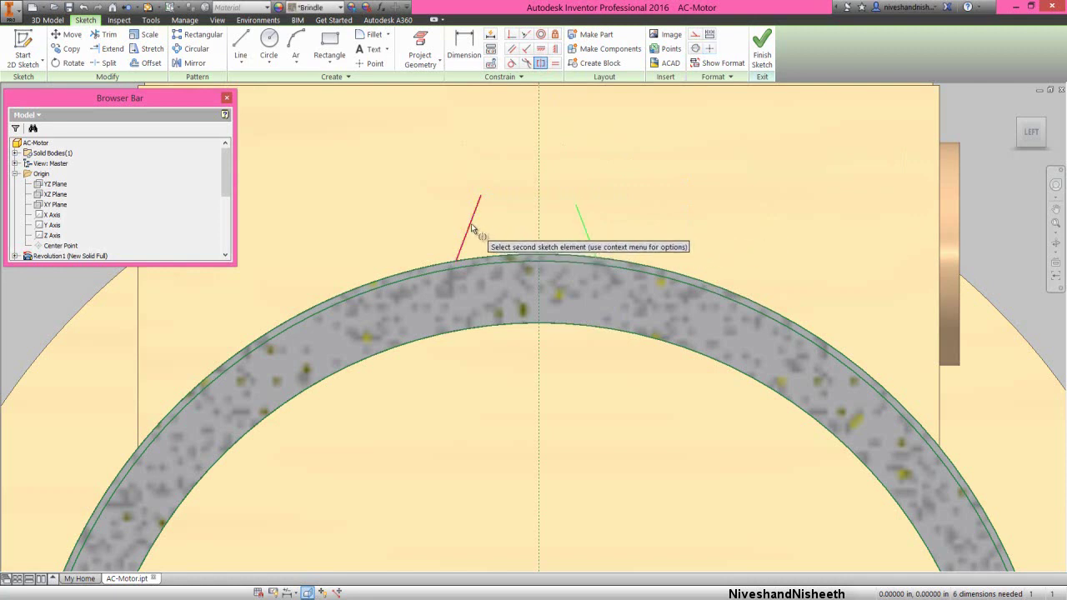
click(471, 223)
click(540, 226)
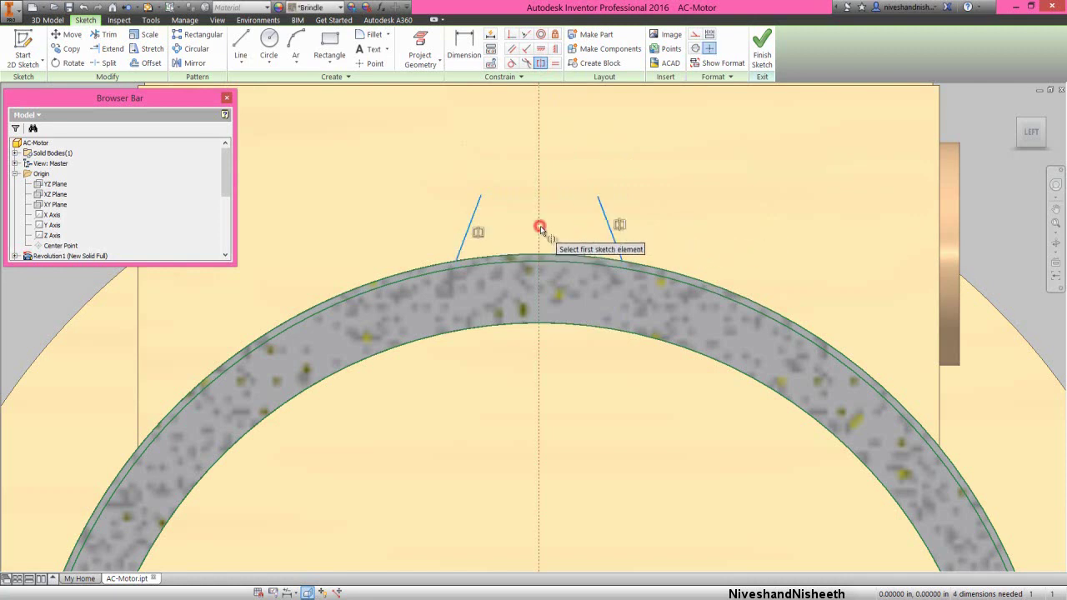
right_click(560, 188)
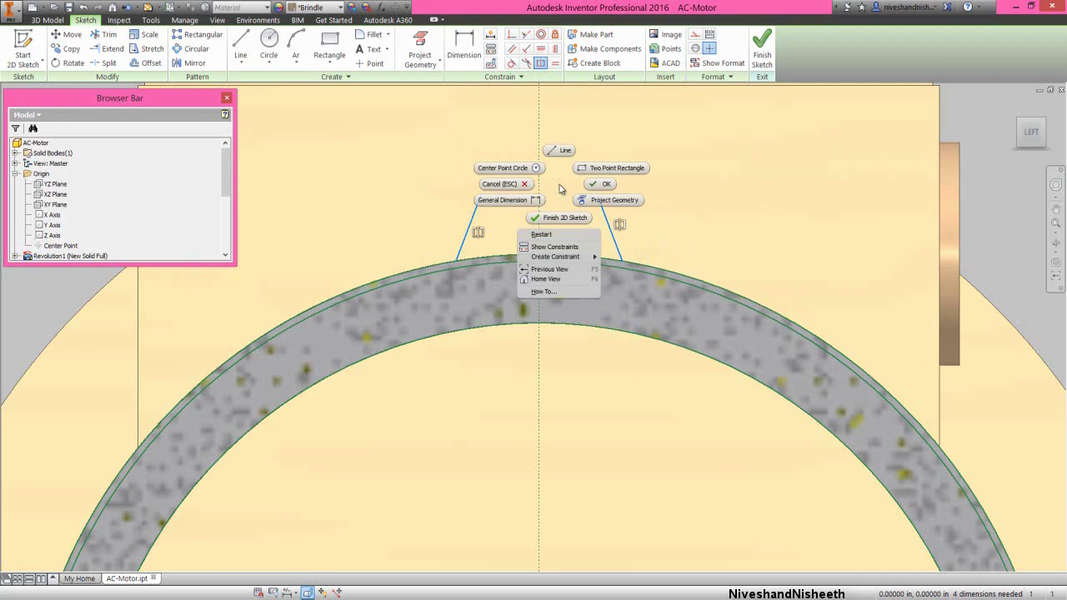
click(598, 185)
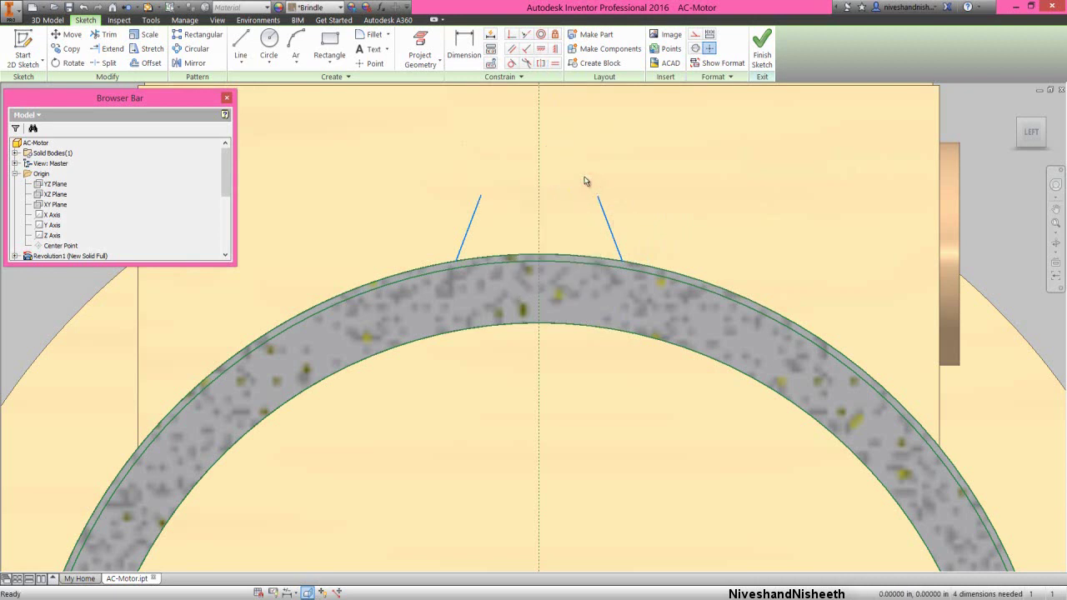
Apply an Equal constraint between the two slanted lines
click(555, 63)
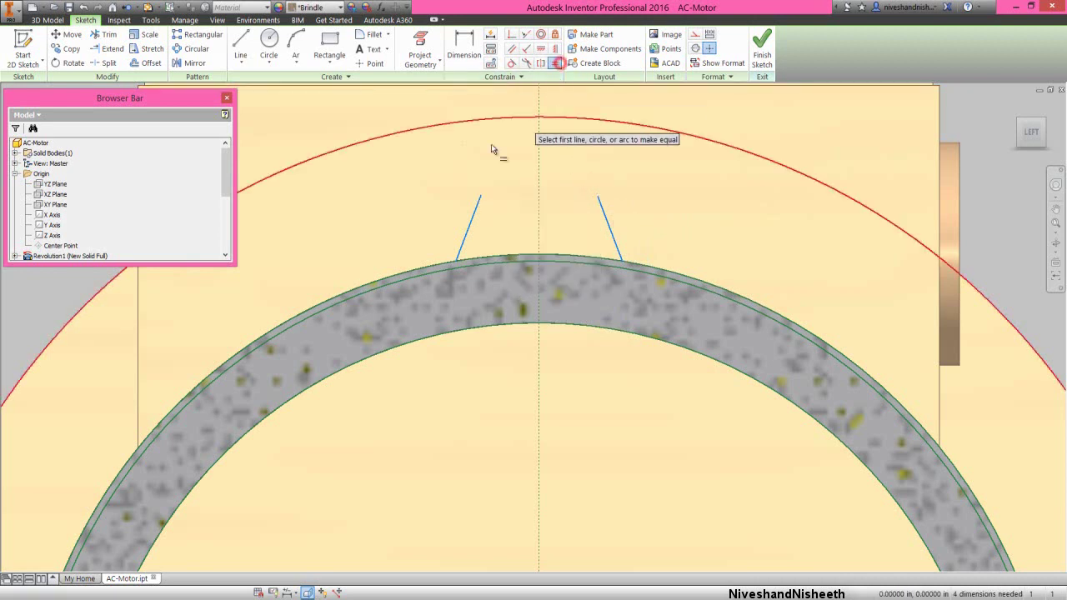
click(471, 220)
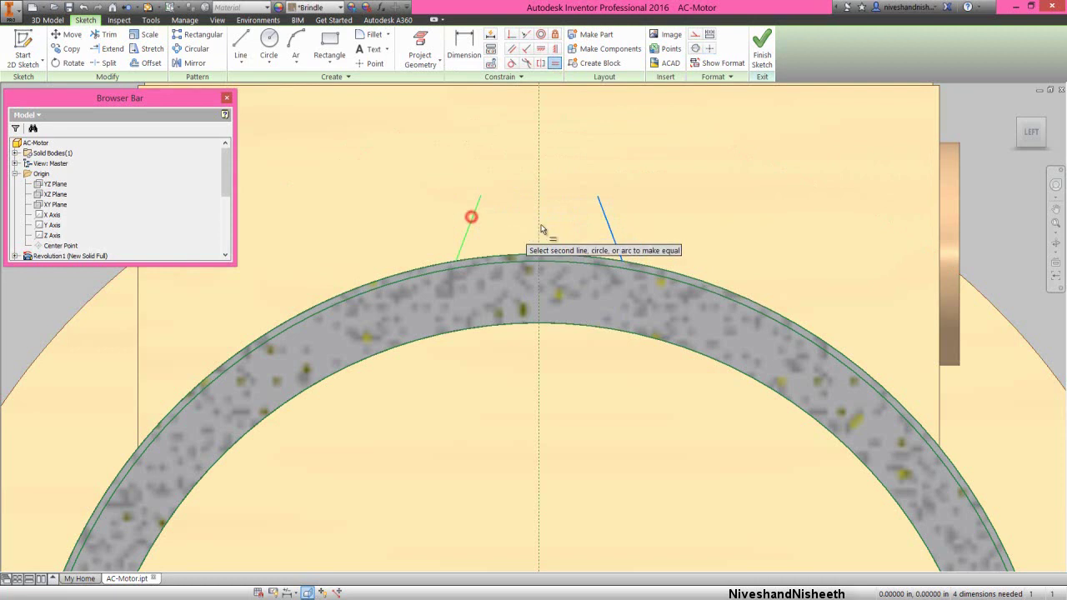
click(609, 232)
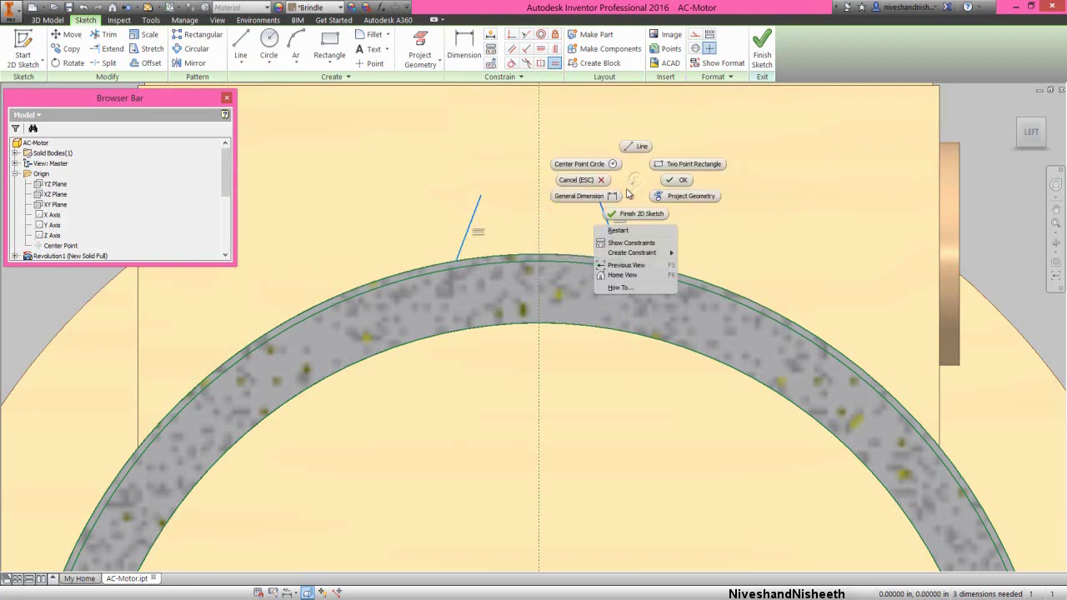
Dimension the angle between the two slanted lines and set it to 30 degrees
click(620, 196)
click(606, 225)
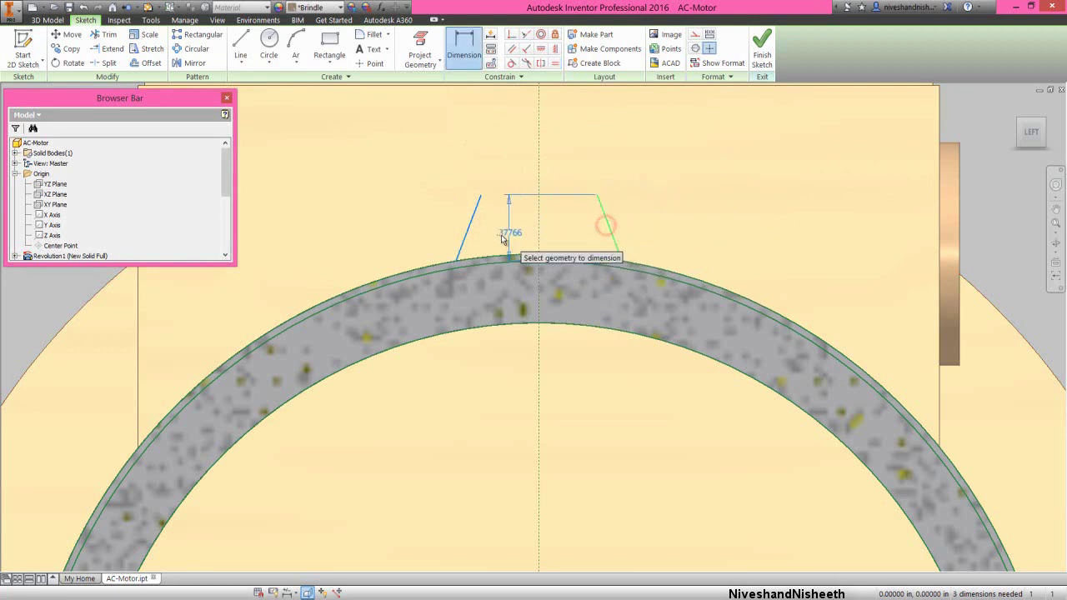
click(467, 235)
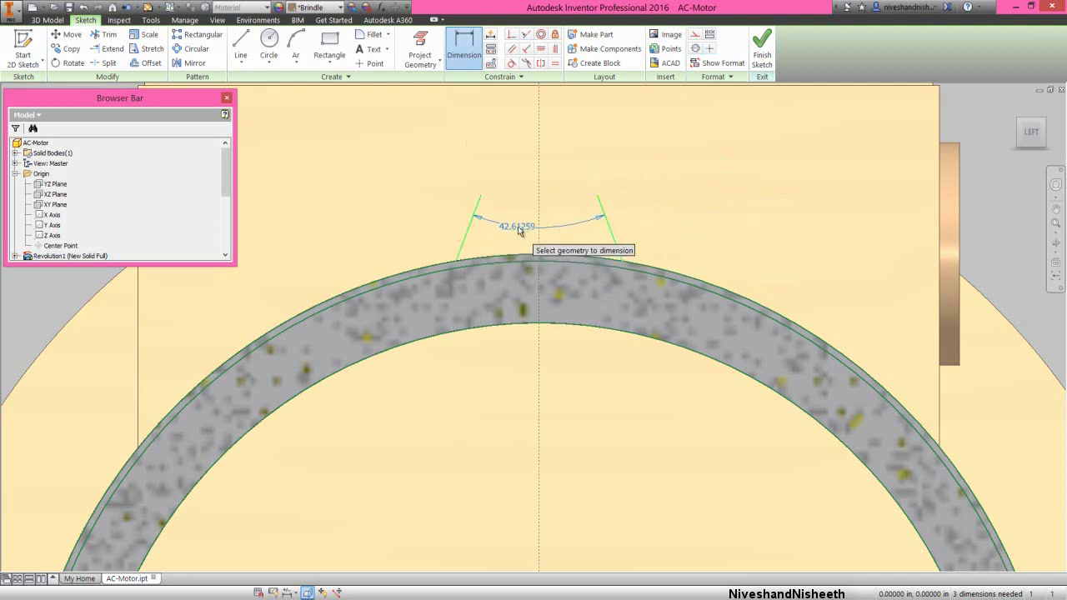
click(521, 234)
text(3)
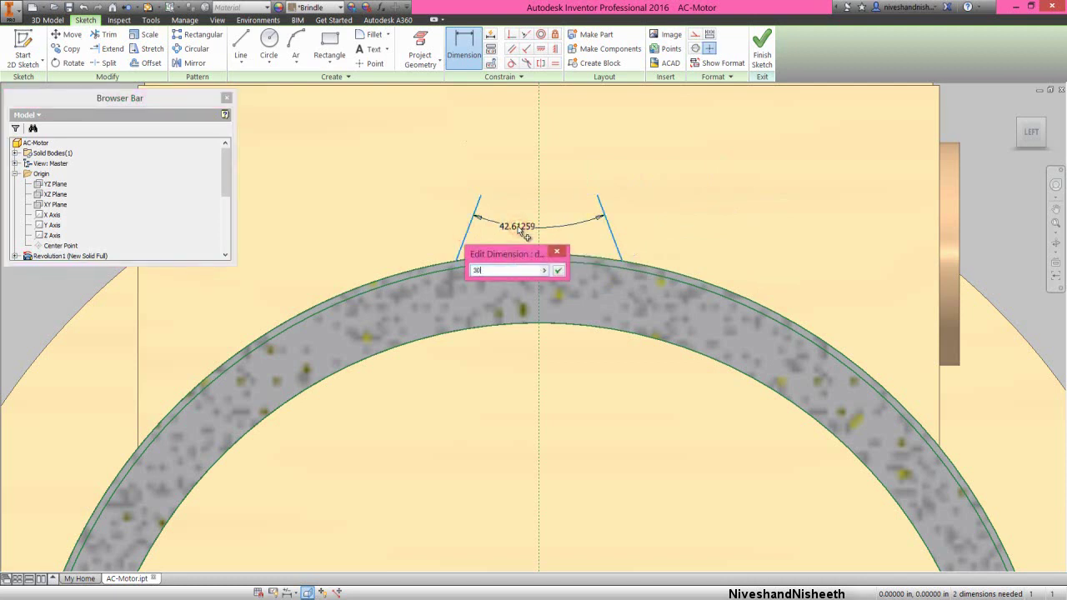
text(0)
key(Return)
right_click(562, 187)
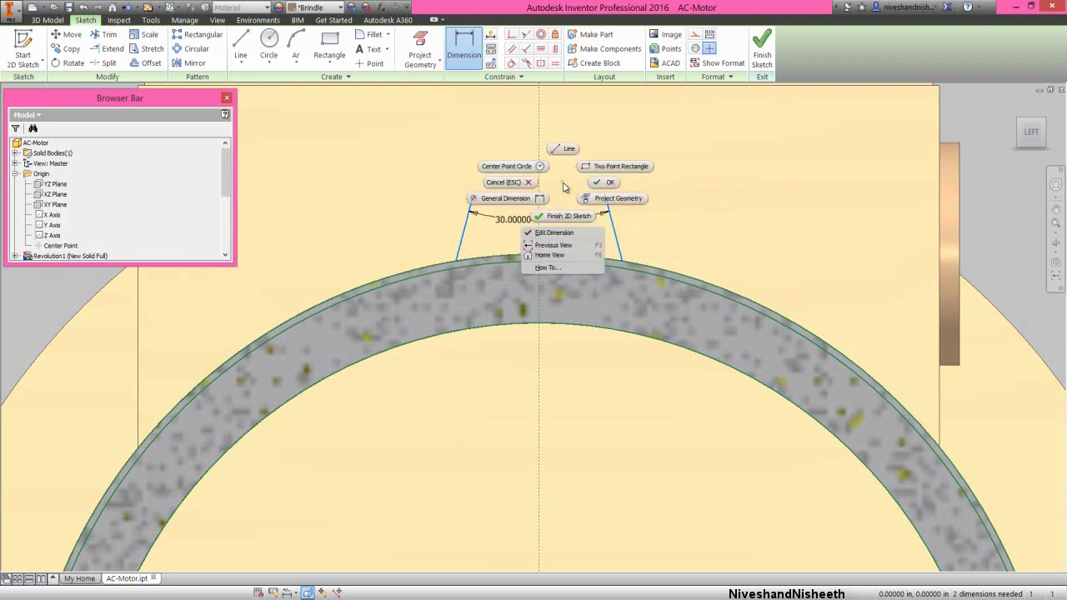
click(589, 187)
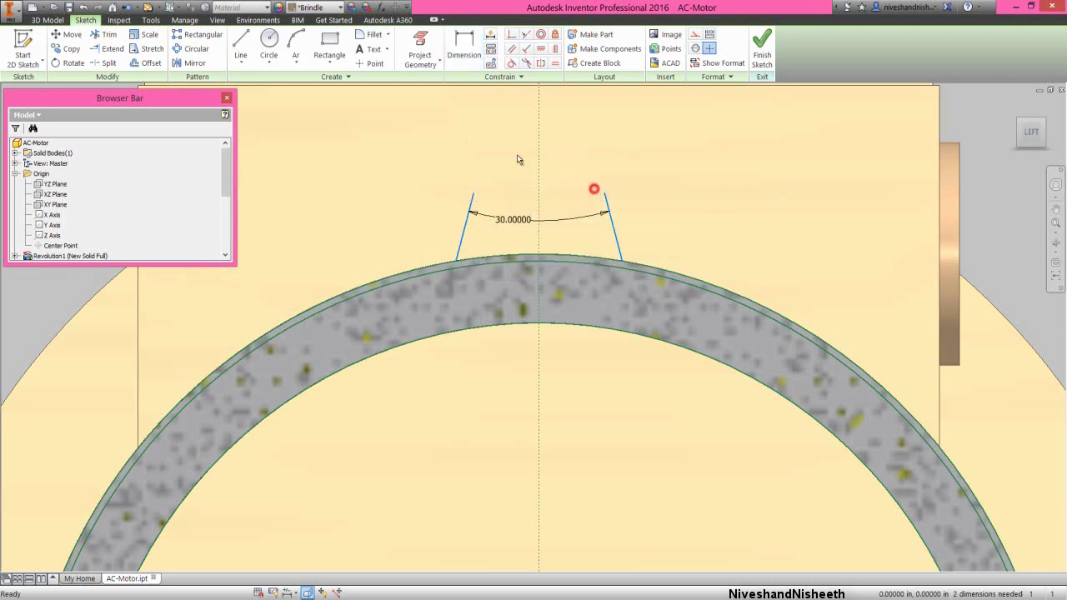
Draw a three-point arc of about 0.44 in radius joining the upper ends of the slanted lines, bulging upward over the vertical center line
click(297, 40)
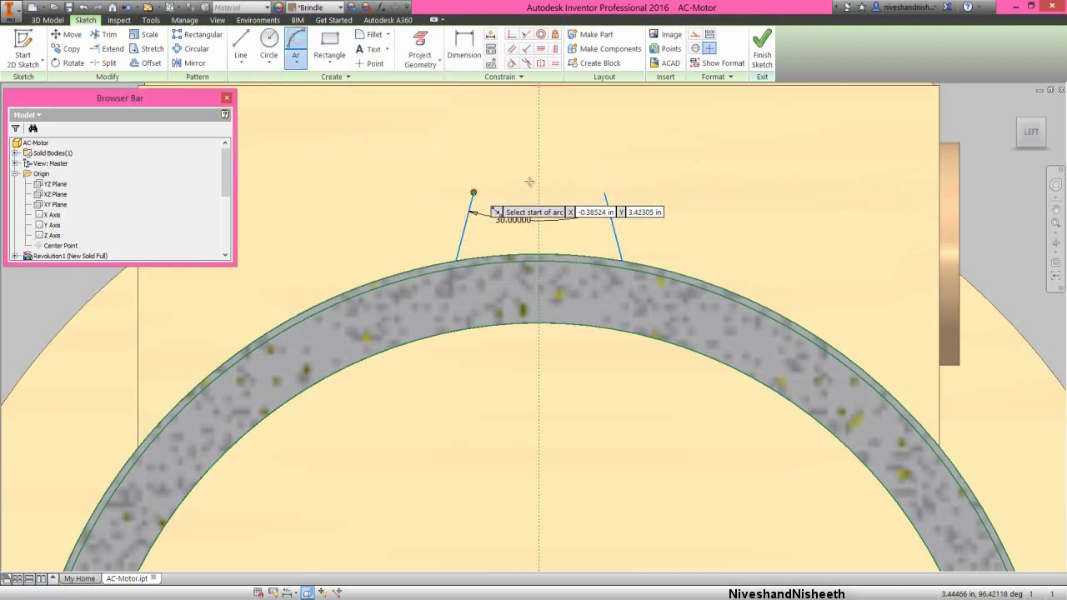
click(474, 192)
click(605, 193)
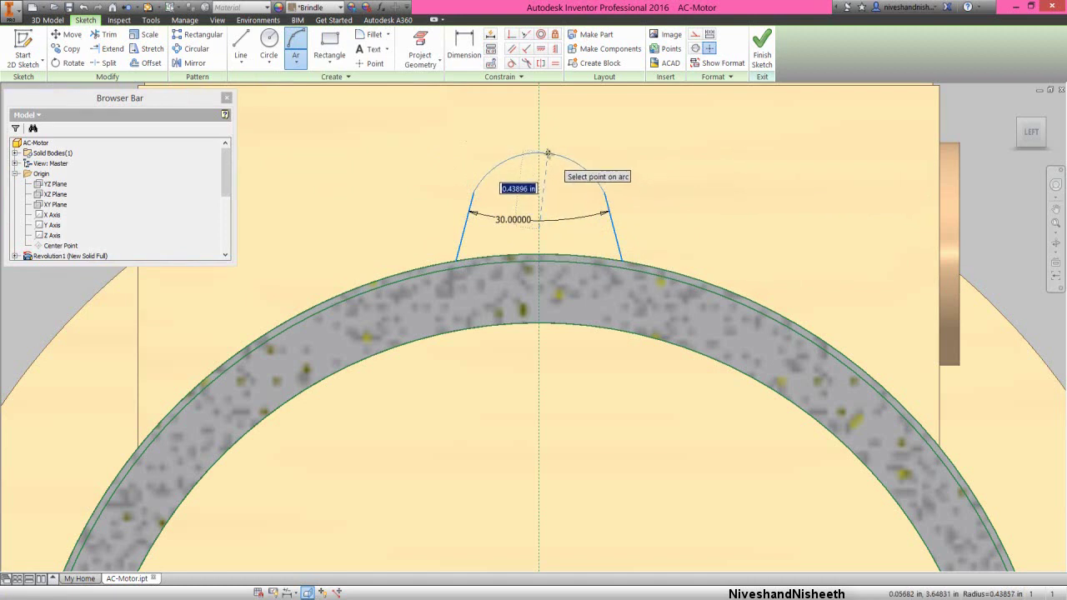
click(538, 154)
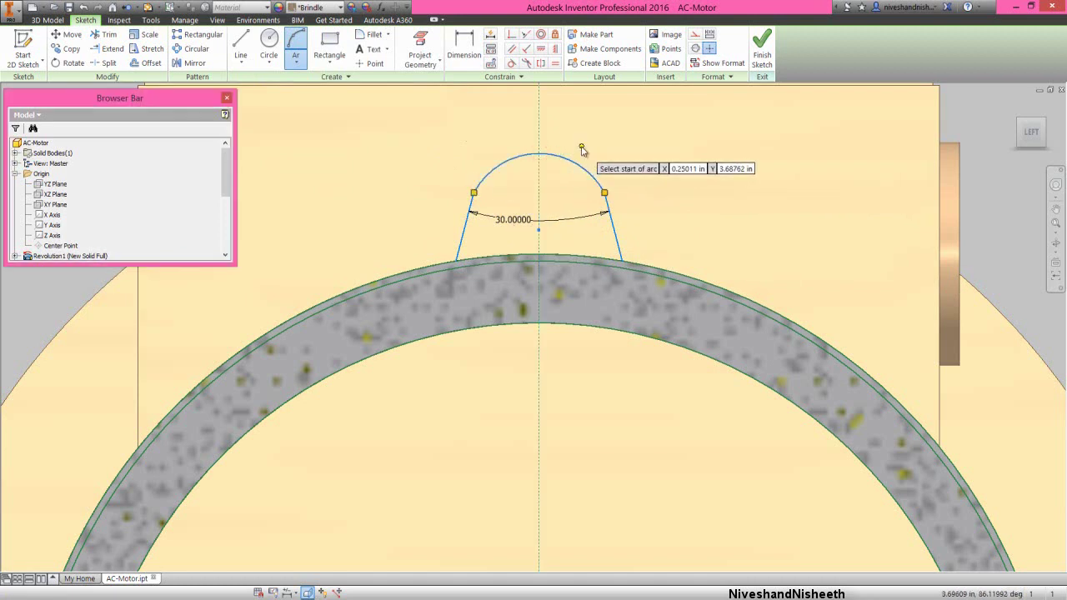
right_click(581, 145)
click(615, 149)
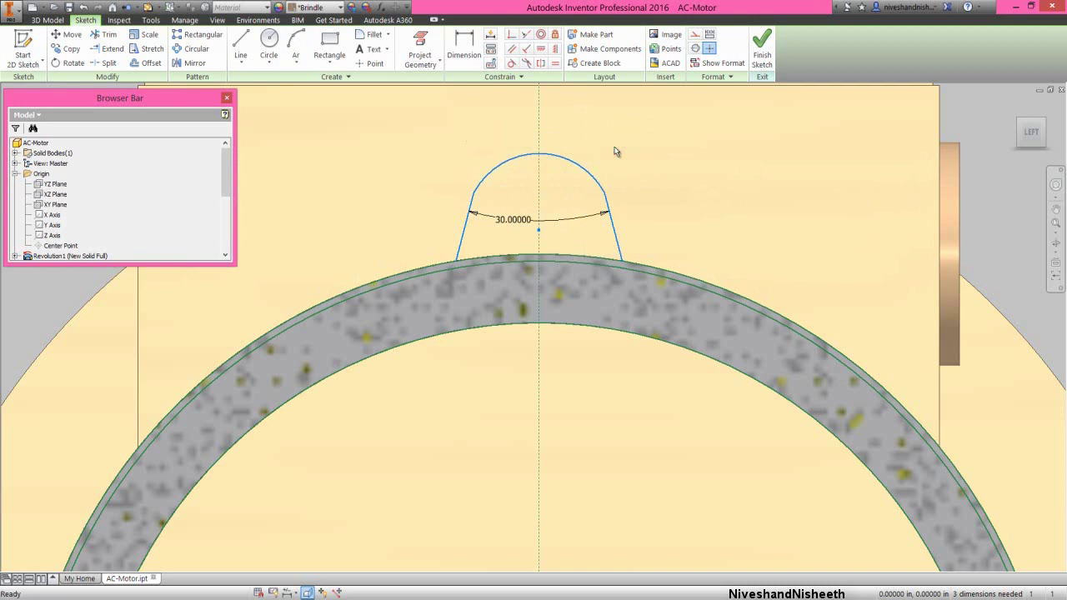
Constrain the top arc to be tangent to the left slanted line
click(512, 65)
click(495, 165)
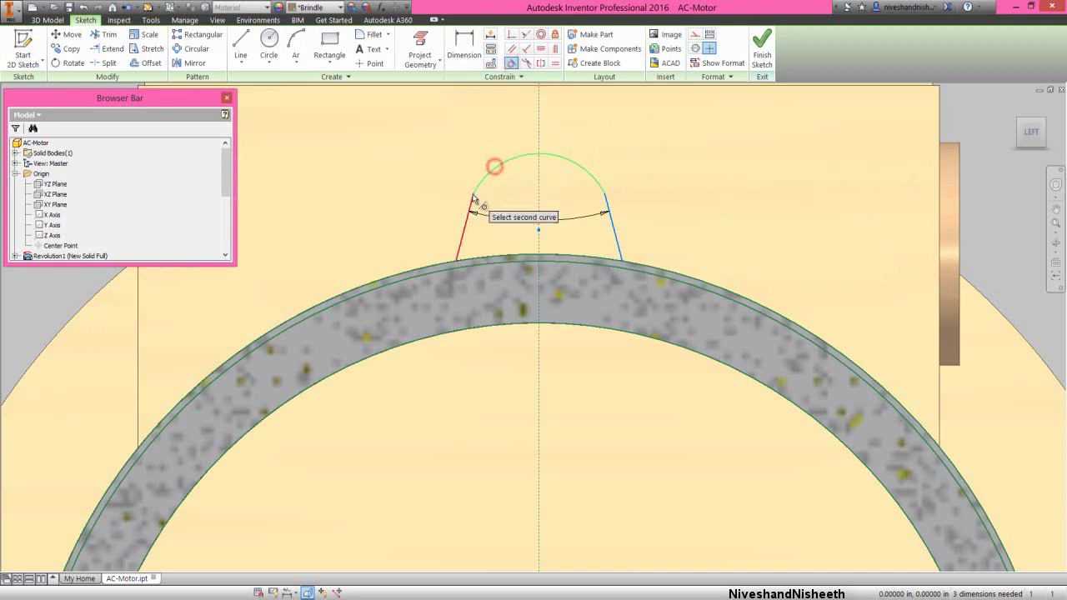
click(472, 199)
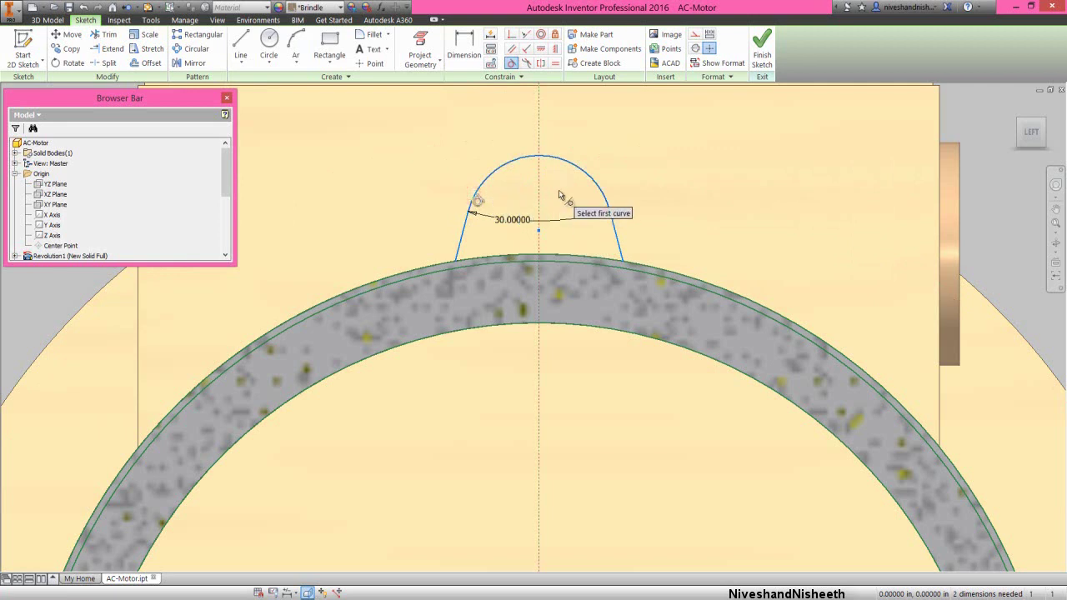
right_click(640, 193)
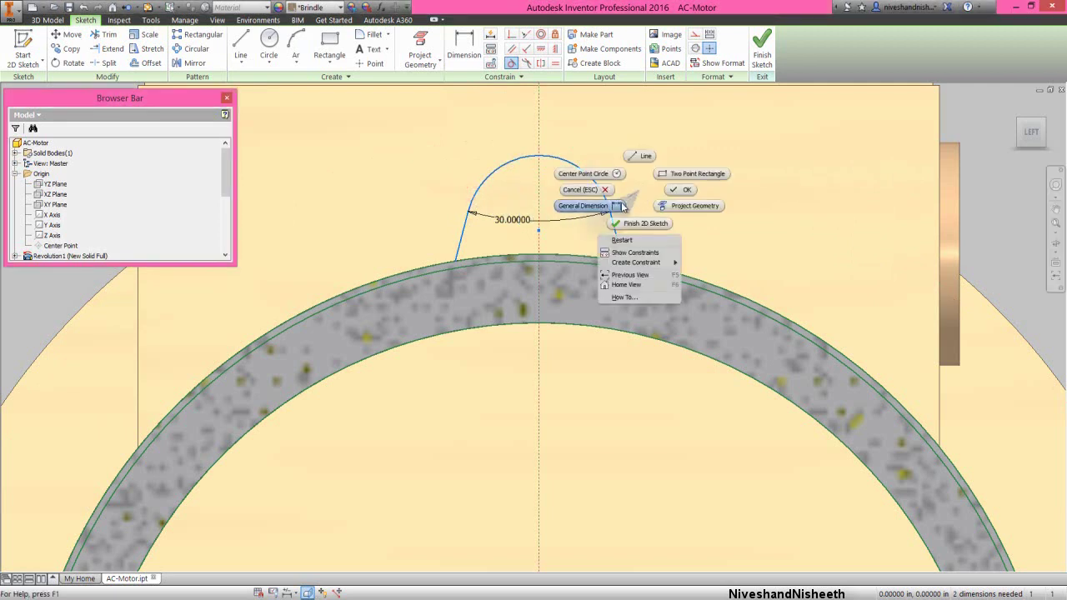
click(593, 227)
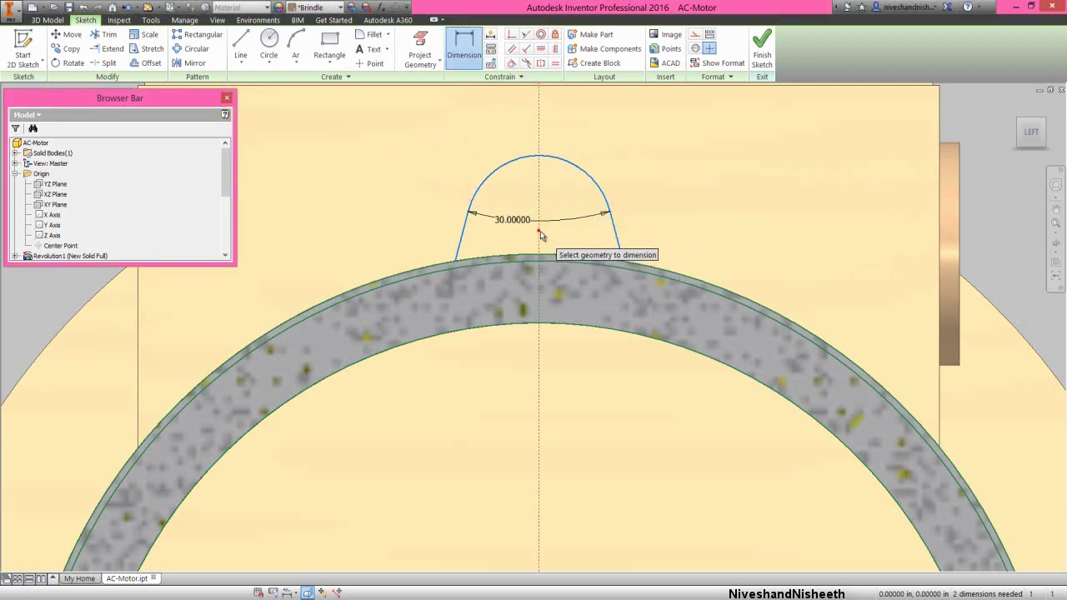
click(511, 63)
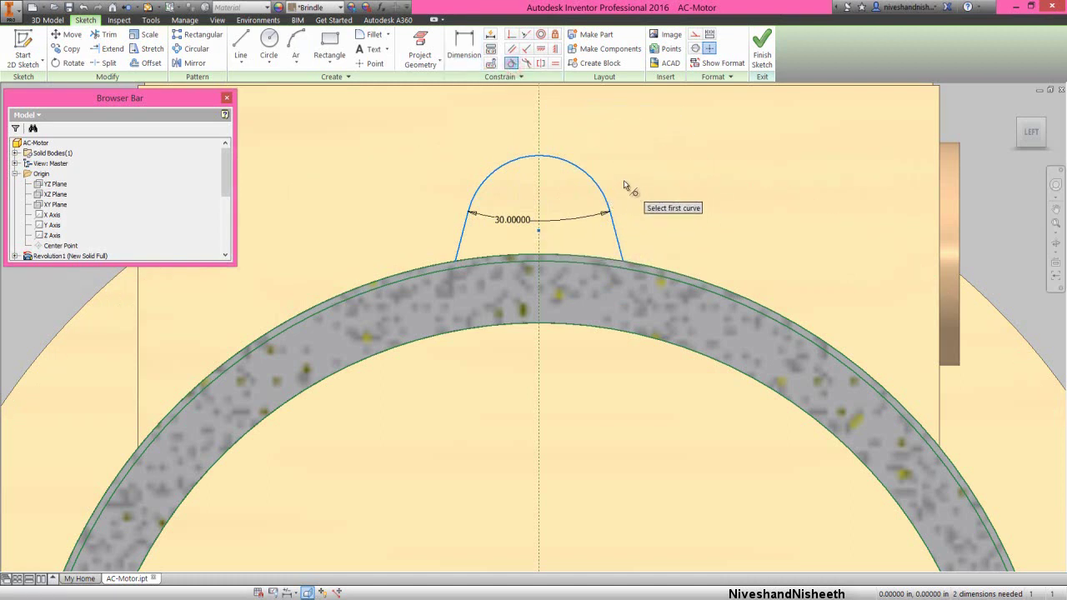
right_click(621, 180)
click(659, 178)
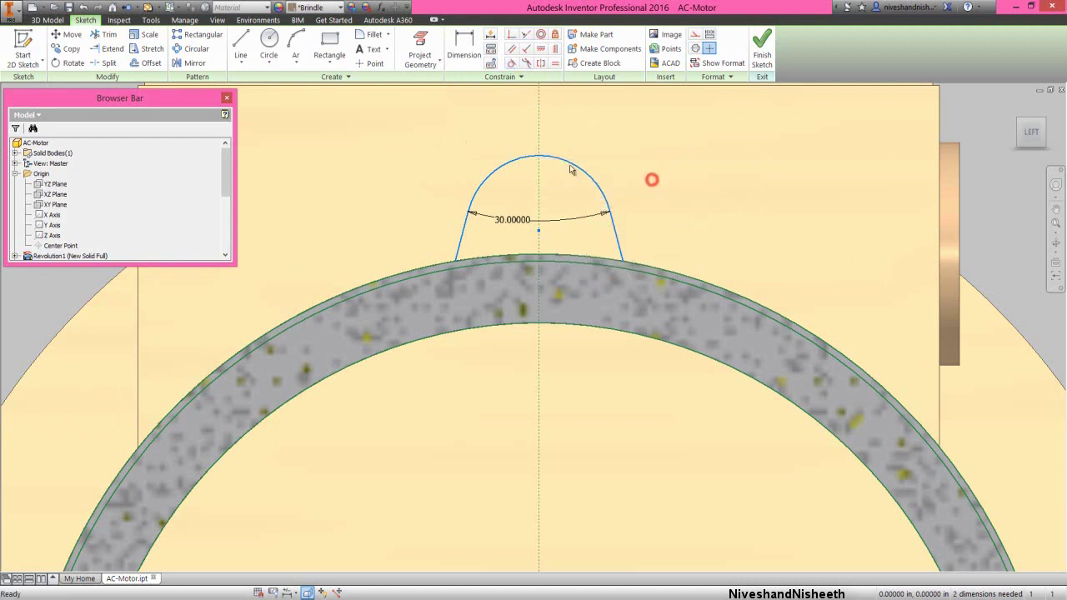
Place a point where the vertical center line meets the ring's outer edge, and dimension its vertical distance to the arc center as .23622 in
click(372, 65)
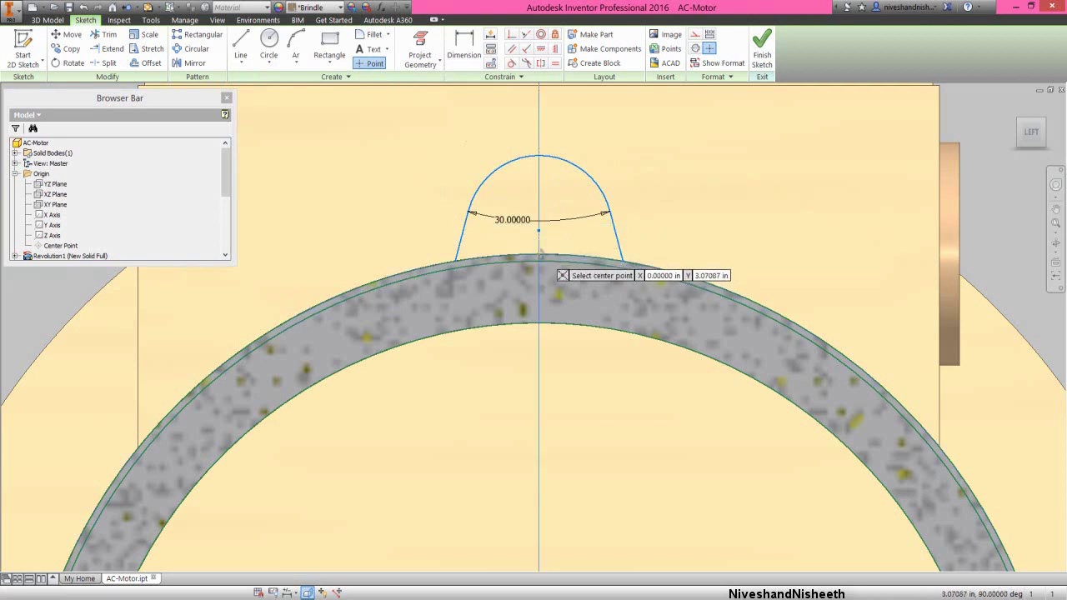
right_click(540, 250)
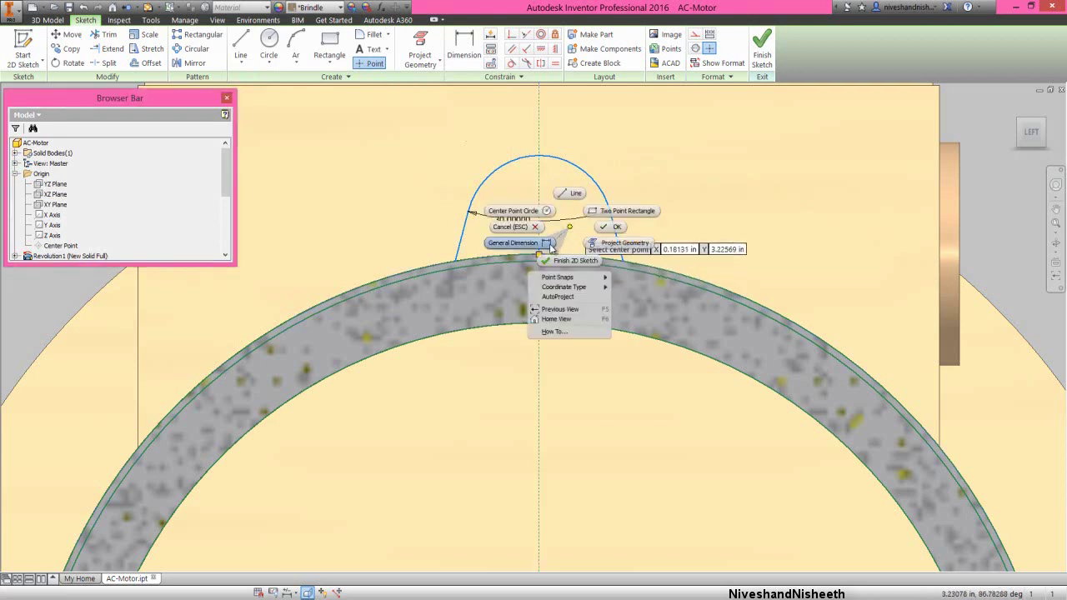
click(548, 242)
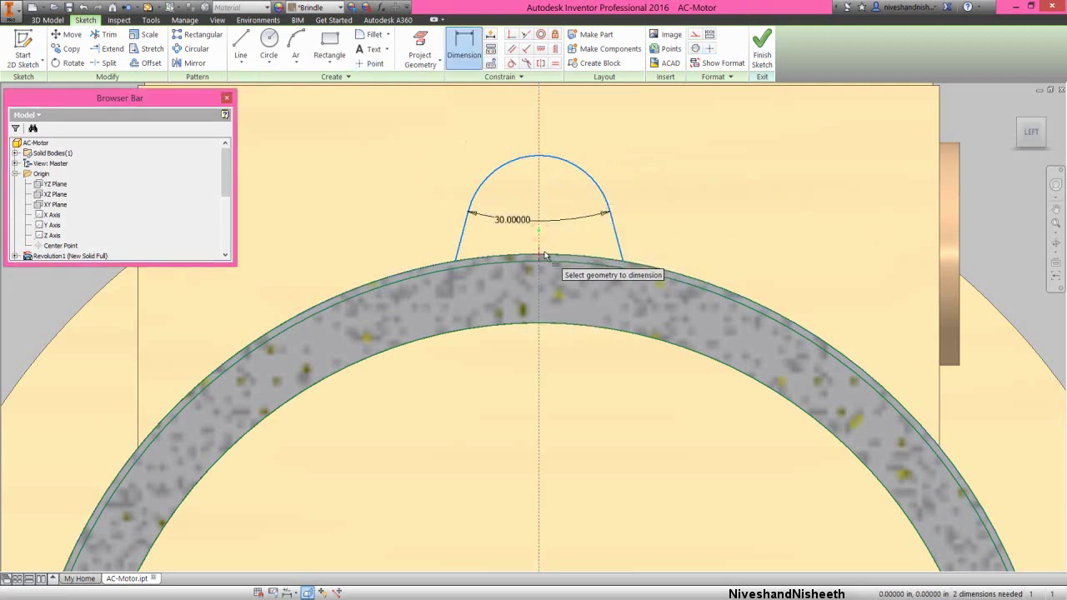
click(570, 250)
click(643, 240)
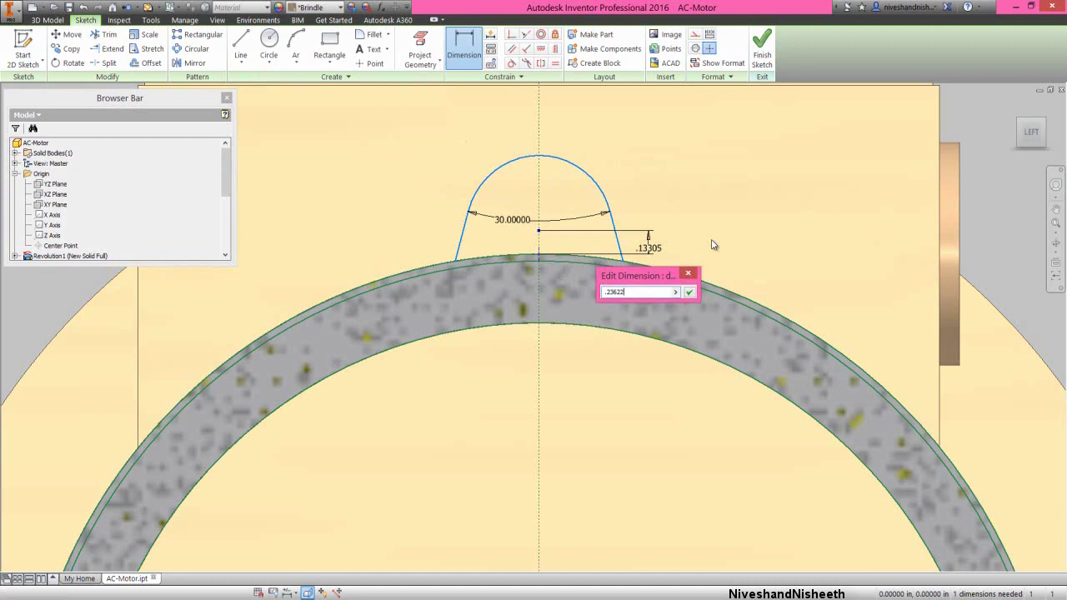
key(Return)
scroll(634, 302, down, 2)
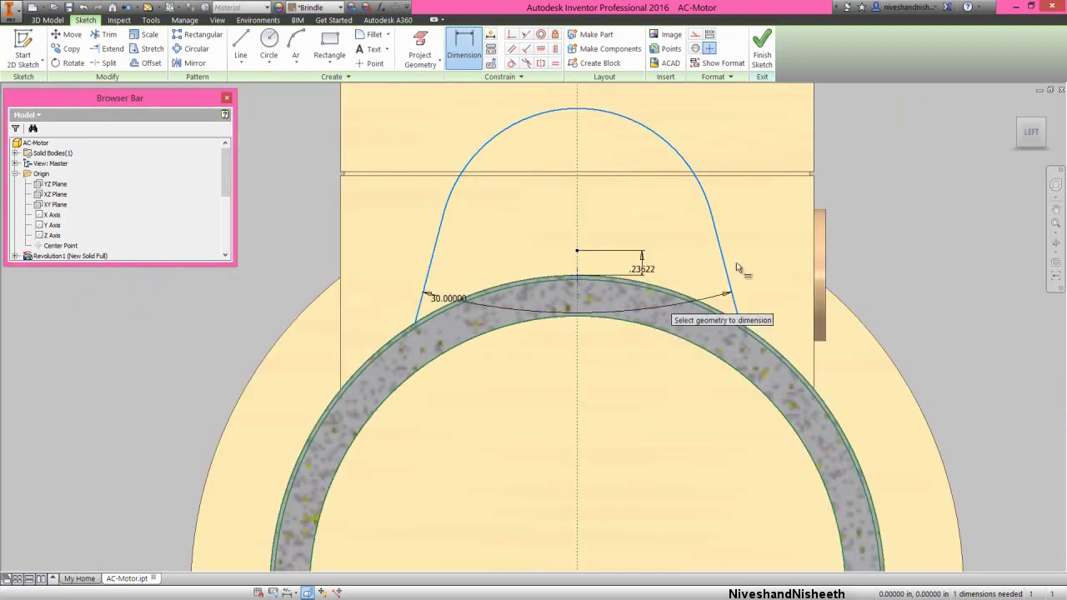
Dimension the top arc's radius by linking it to the .23622 in vertical dimension, and finish the sketch
click(646, 127)
click(600, 150)
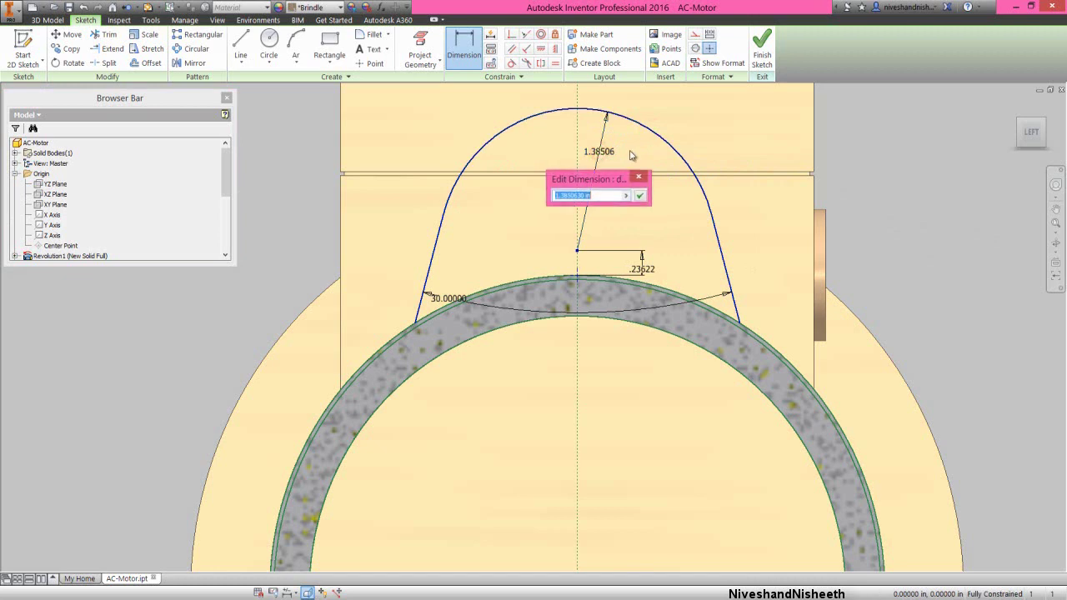
click(643, 268)
click(640, 196)
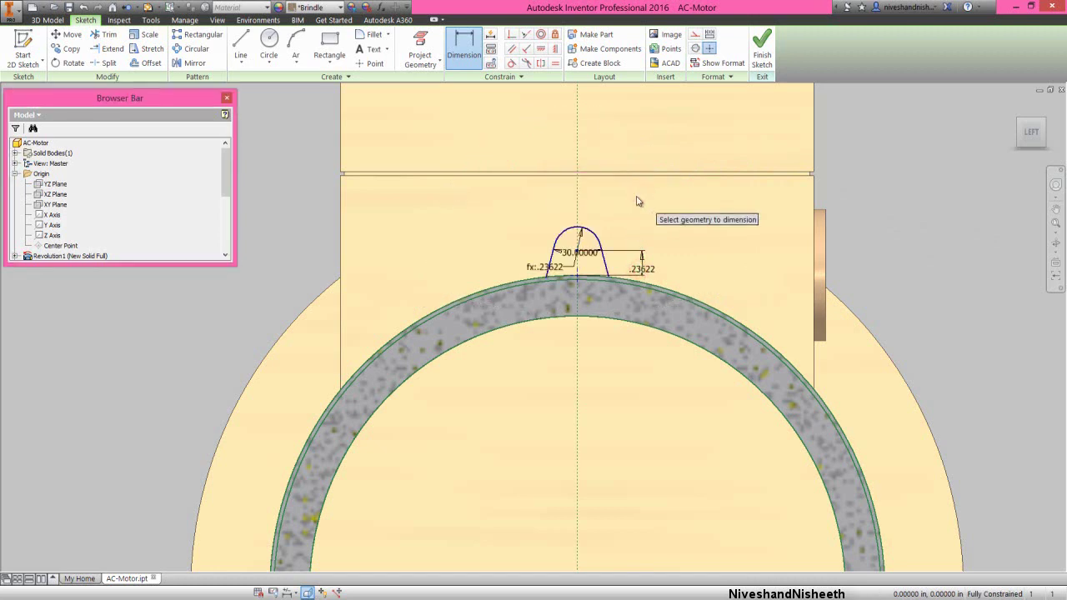
scroll(607, 232, down, 3)
scroll(649, 232, up, 3)
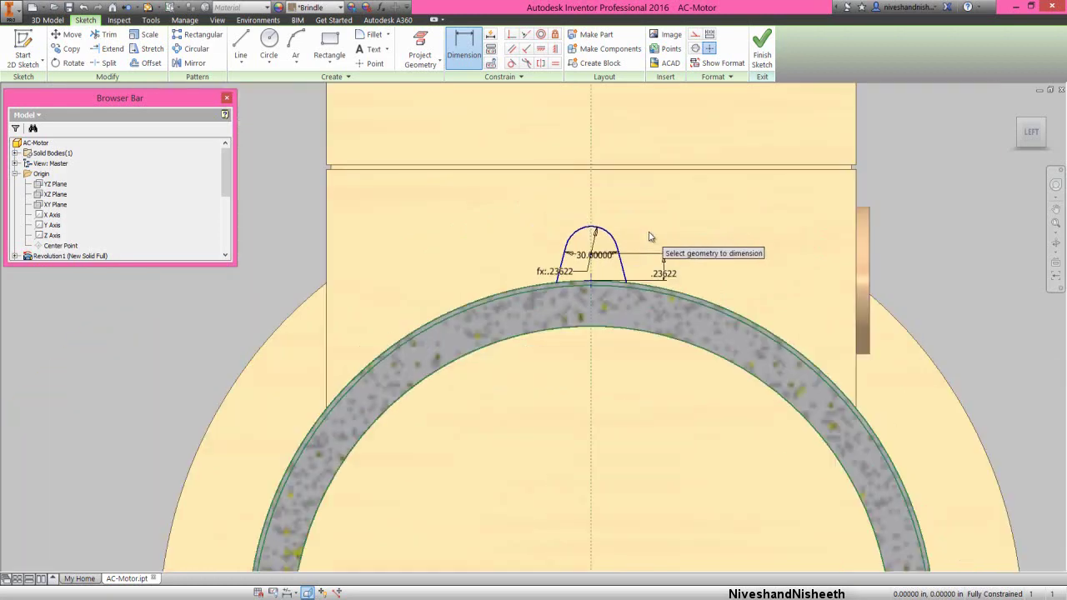
right_click(859, 139)
click(917, 125)
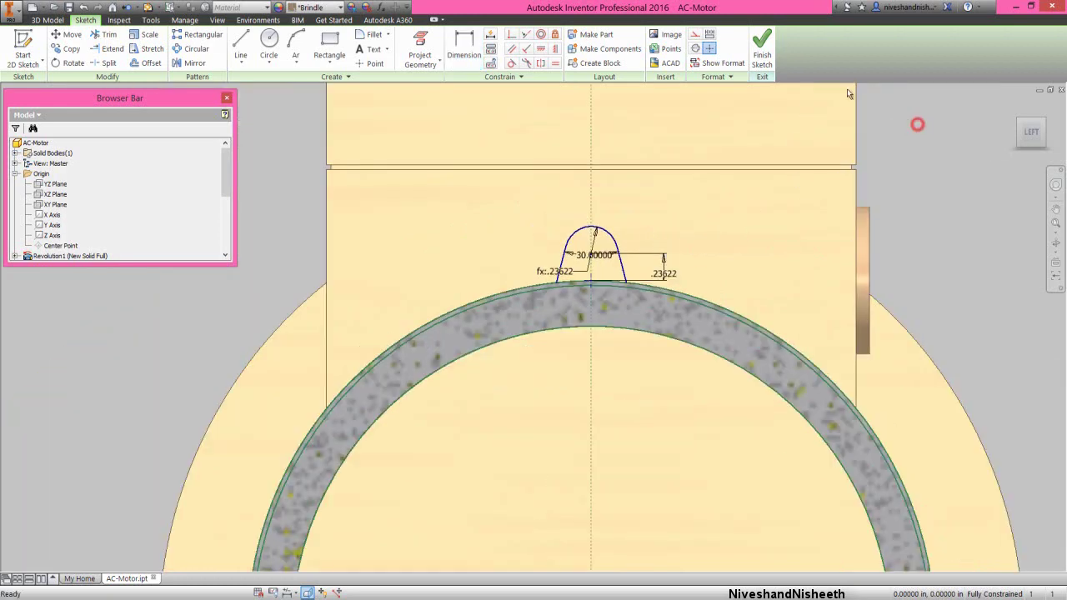
click(771, 58)
Extrude the small arched profile .59055 in toward the box on top of the motor, joining it to the body
click(1043, 127)
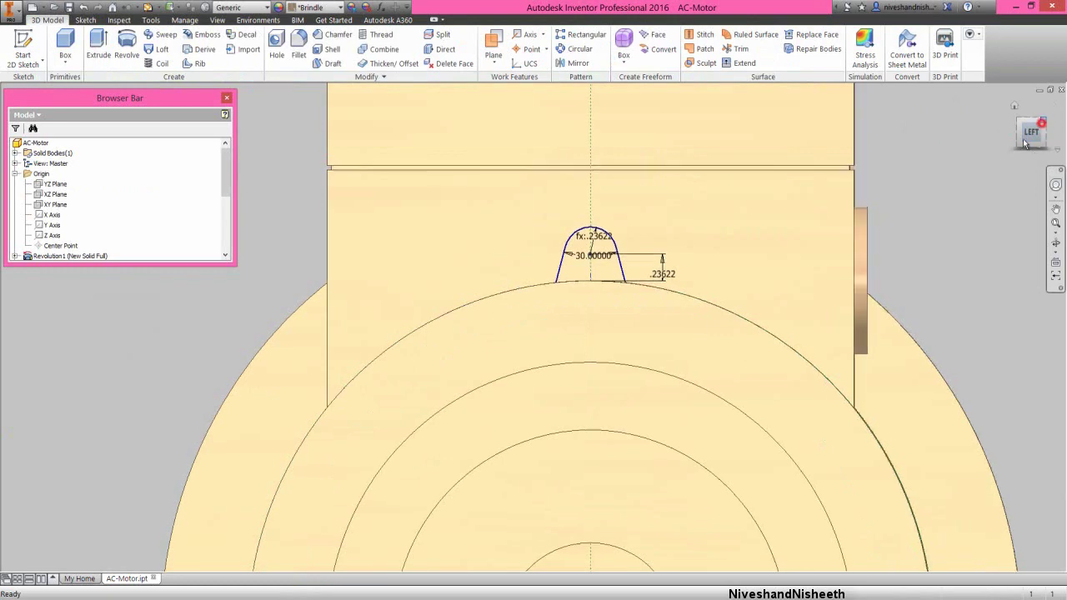
scroll(449, 324, up, 3)
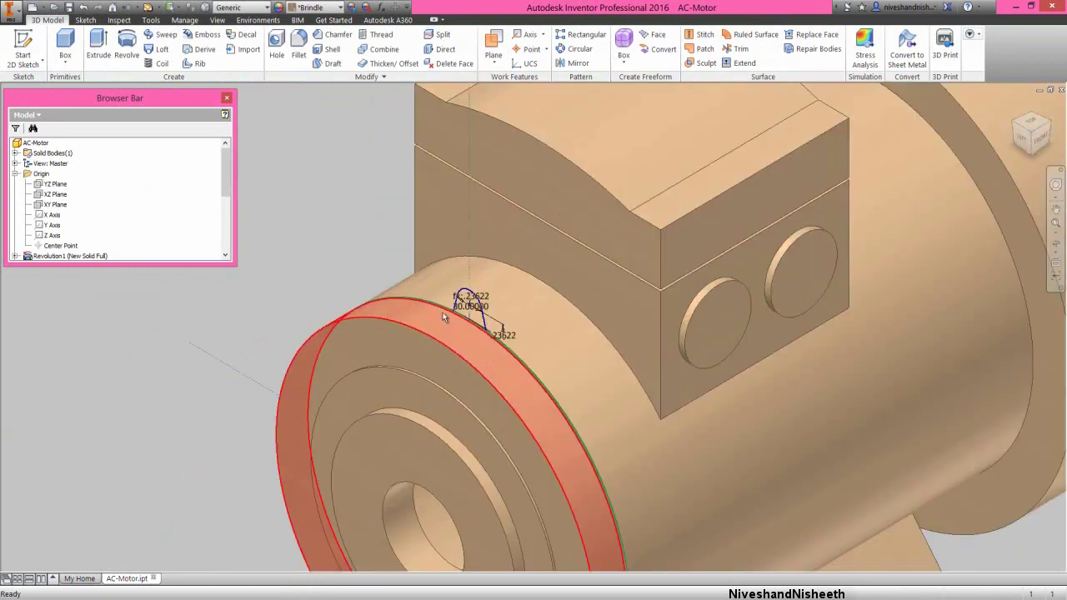
scroll(457, 297, up, 2)
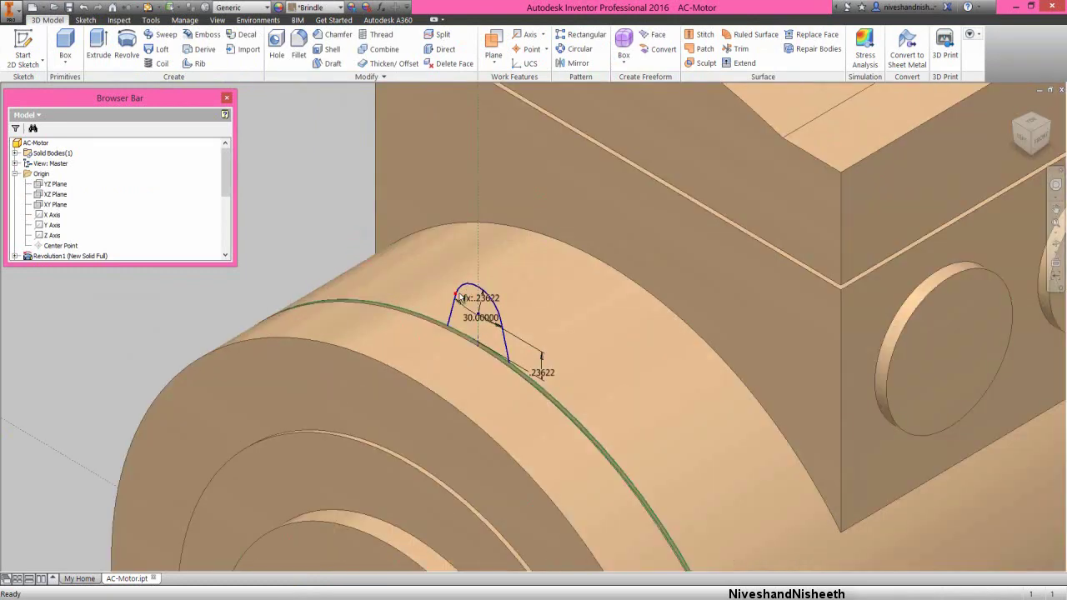
key(e)
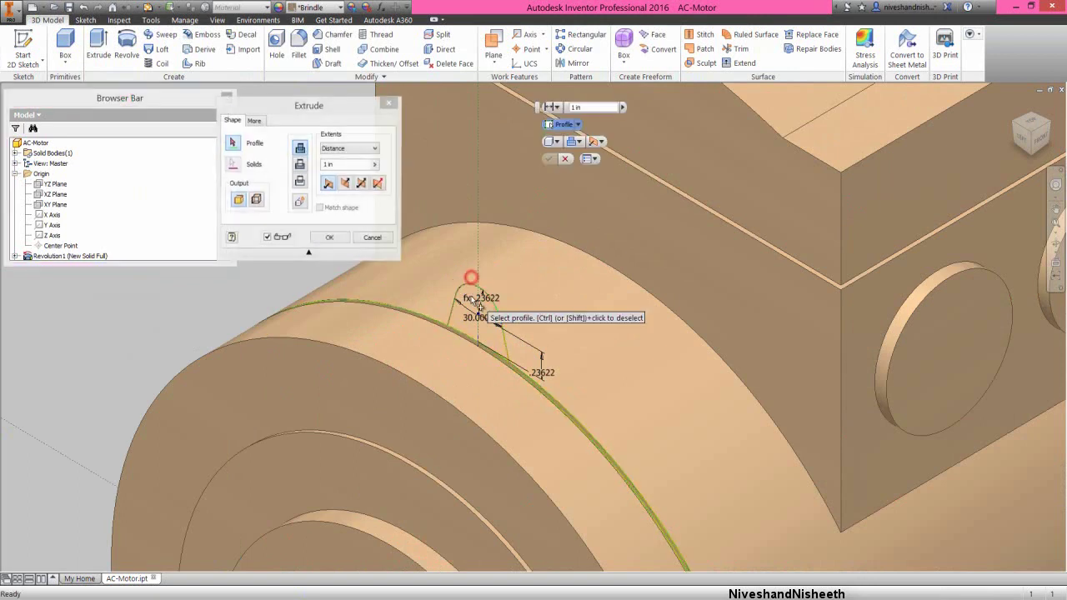
click(479, 307)
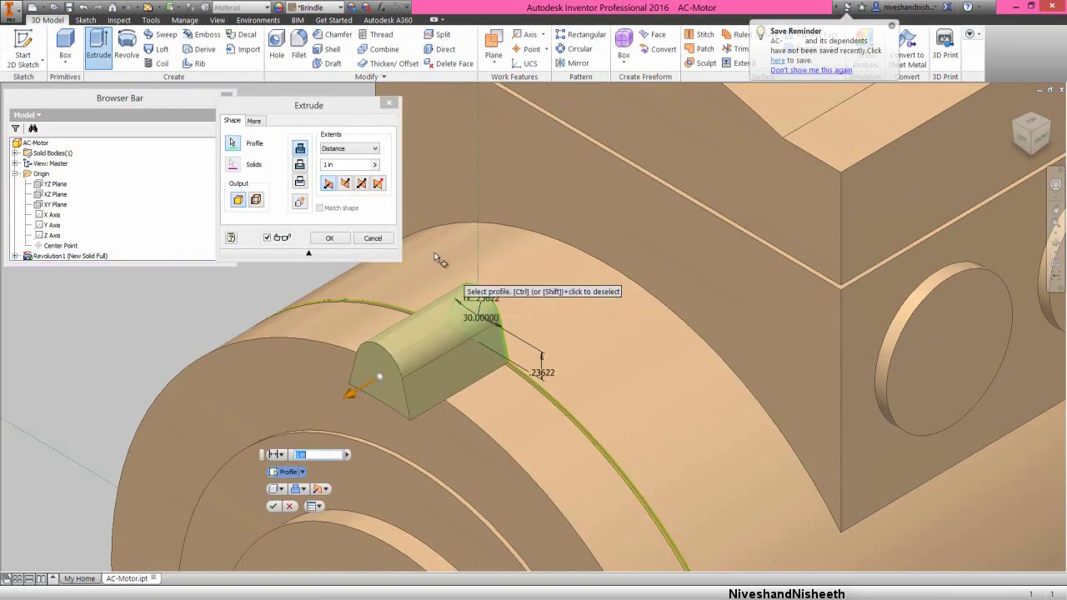
click(334, 105)
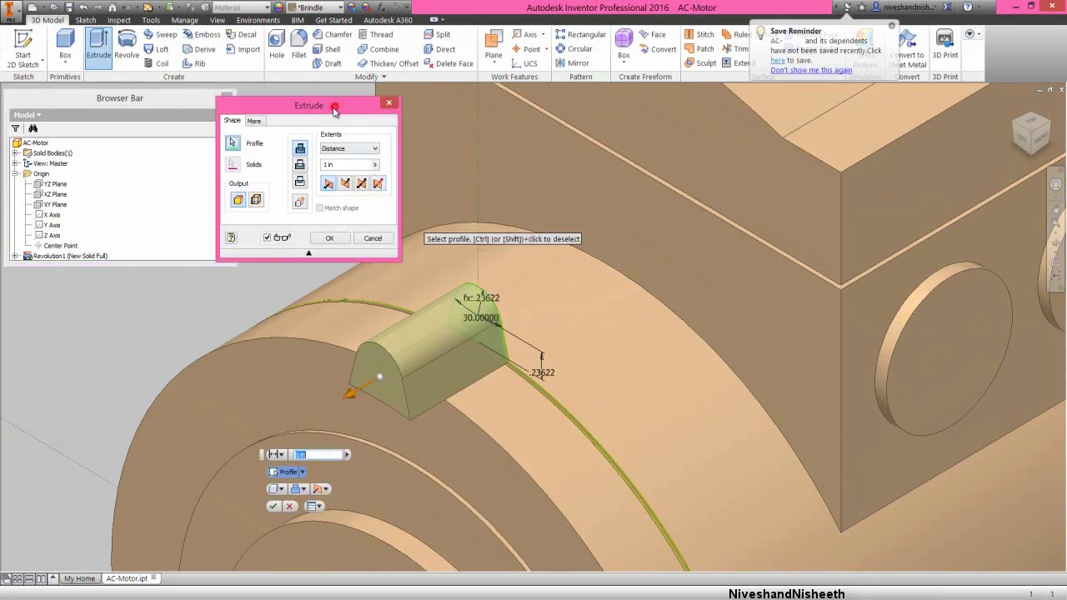
click(343, 183)
click(345, 166)
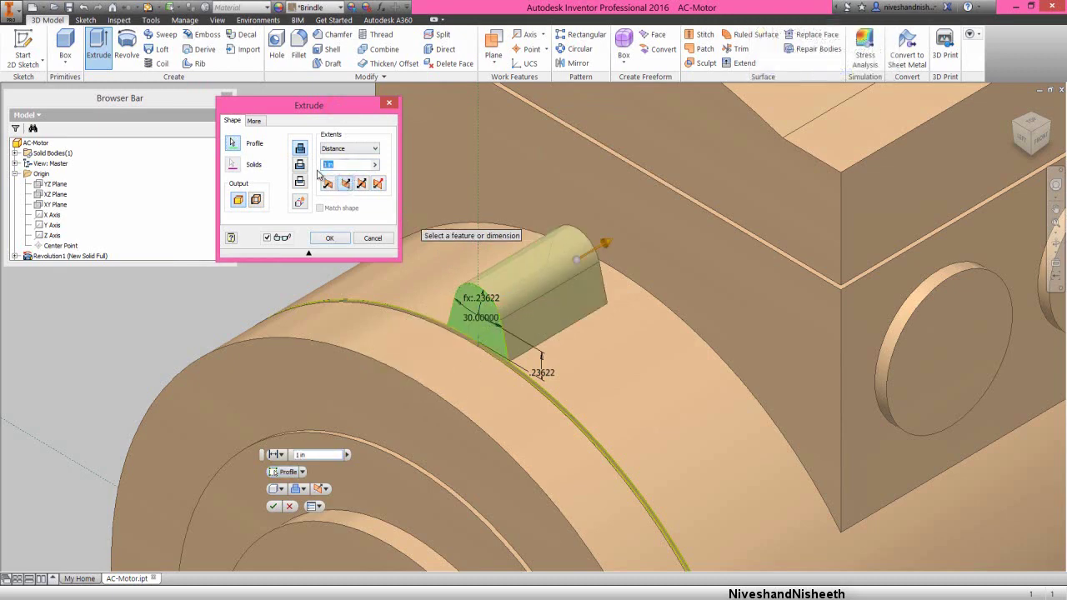
text(.59055)
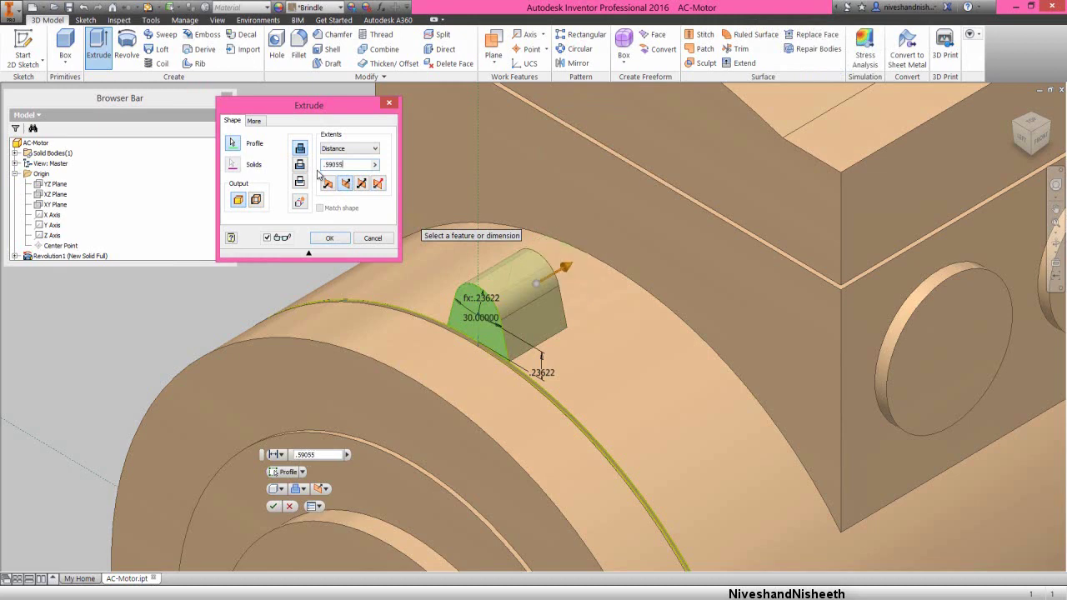
click(330, 239)
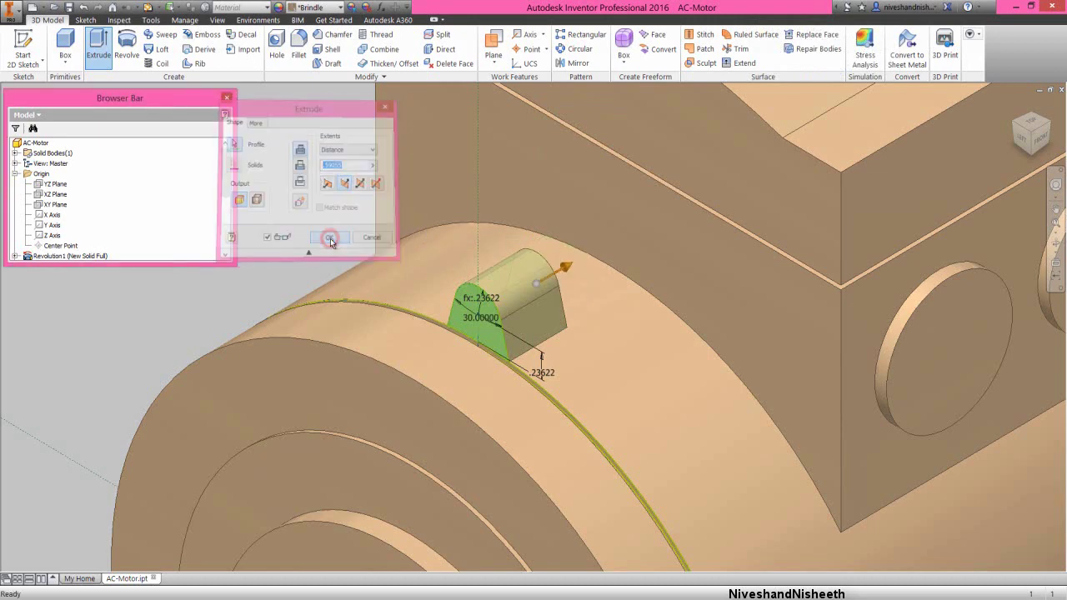
Start a sketch on the thin annular side face of the groove around the cylinder and project its cut edges
click(1051, 123)
scroll(428, 231, down, 6)
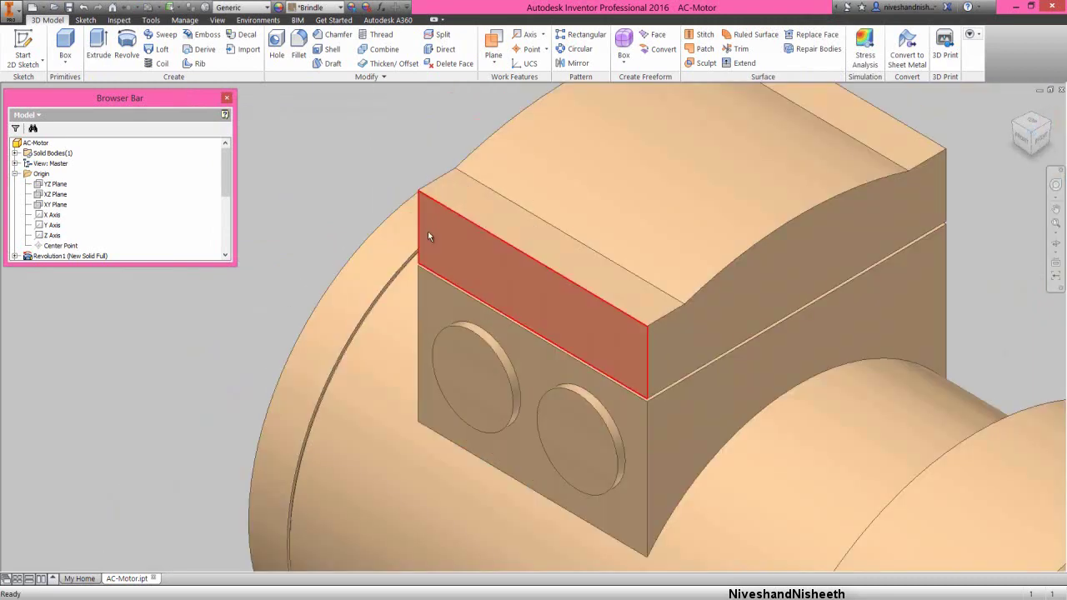
scroll(345, 286, down, 8)
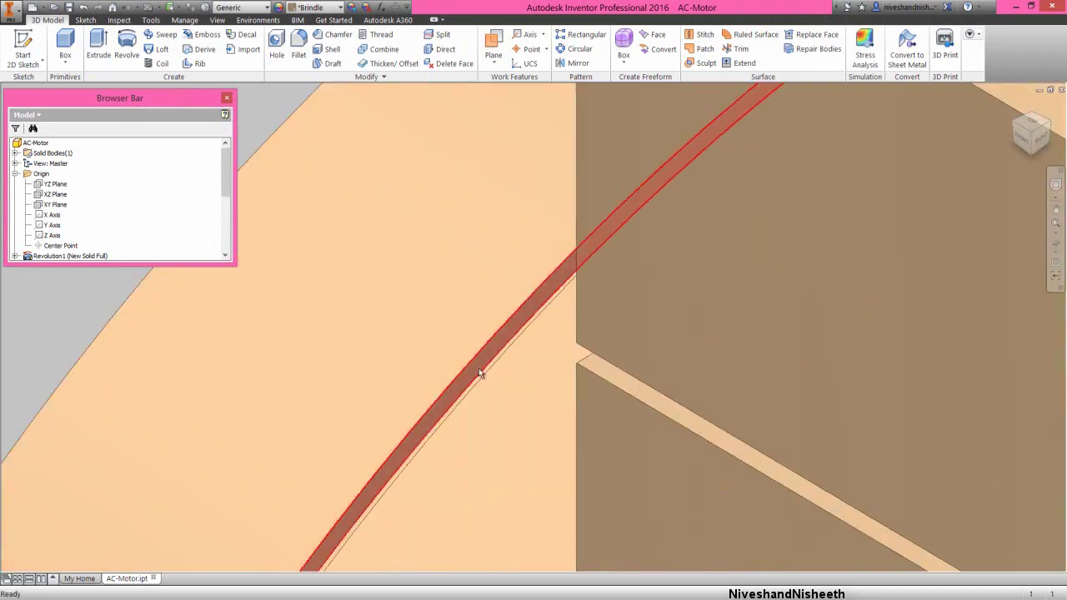
click(480, 364)
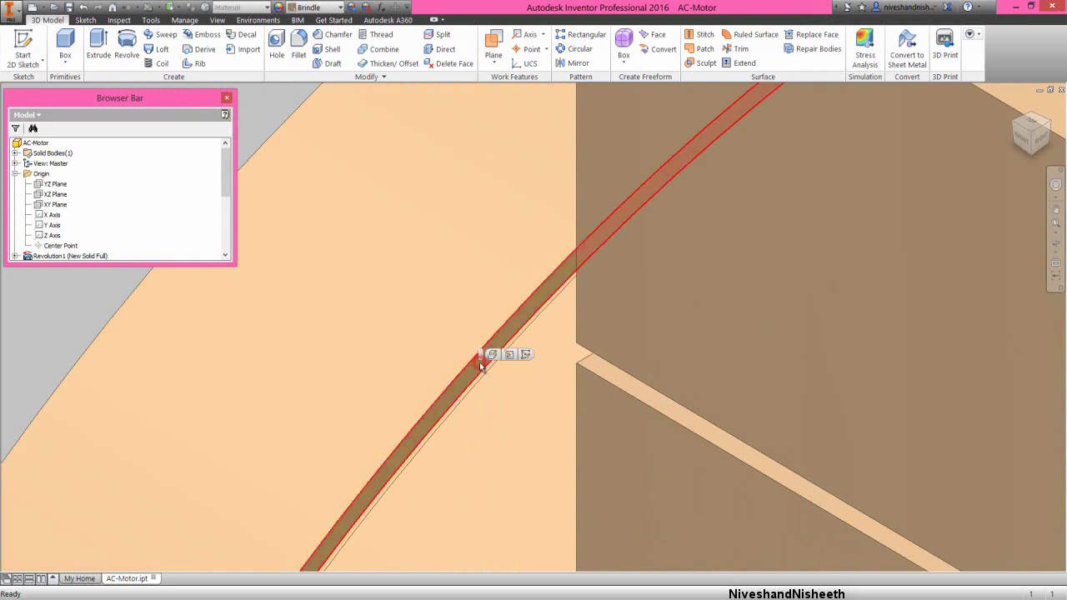
click(526, 355)
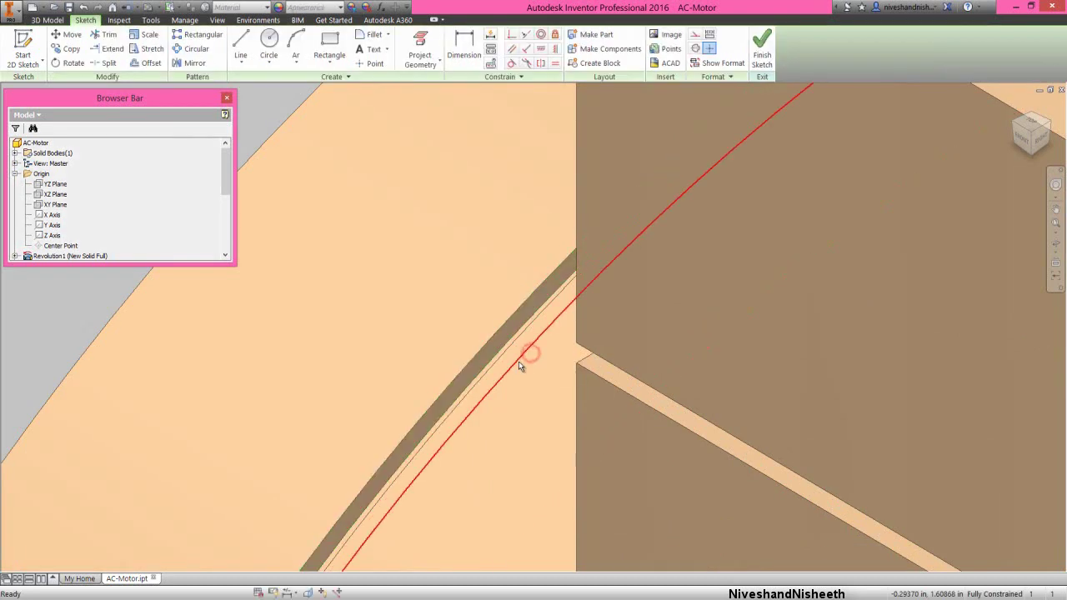
click(1013, 125)
scroll(441, 320, down, 5)
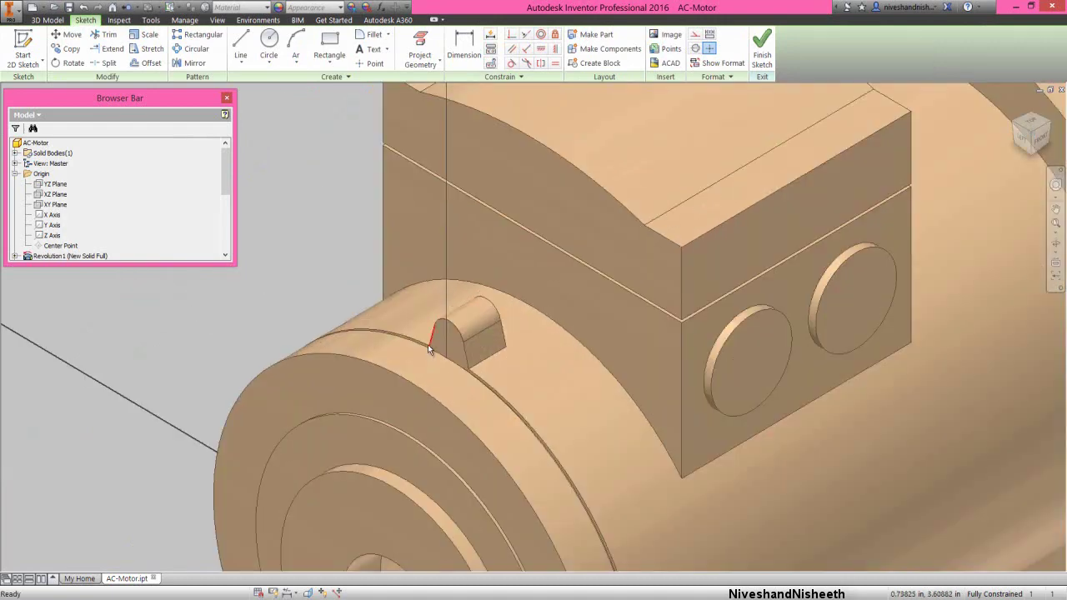
click(421, 59)
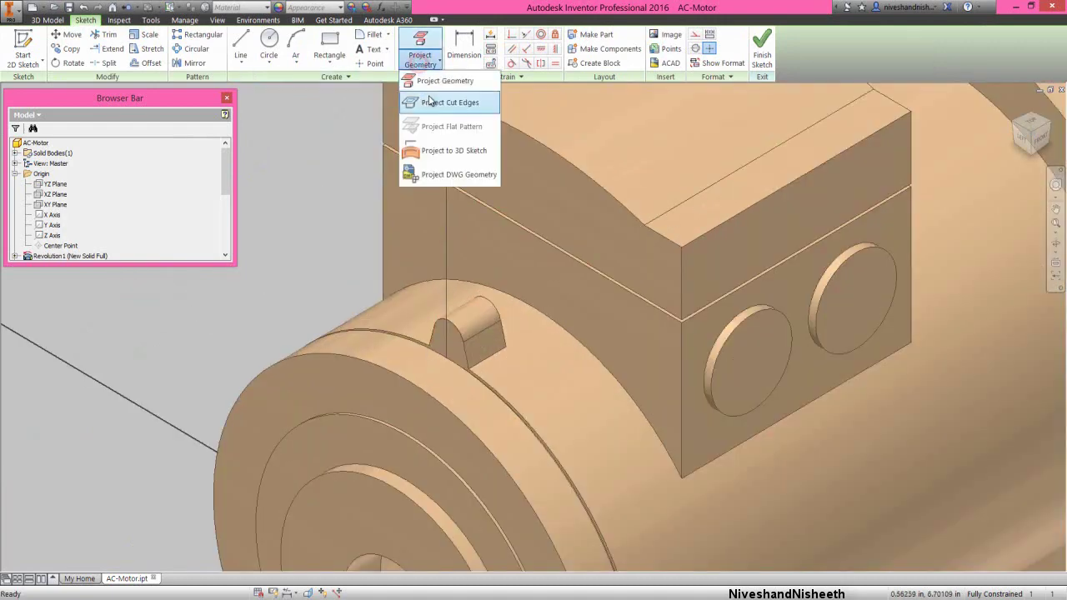
click(428, 97)
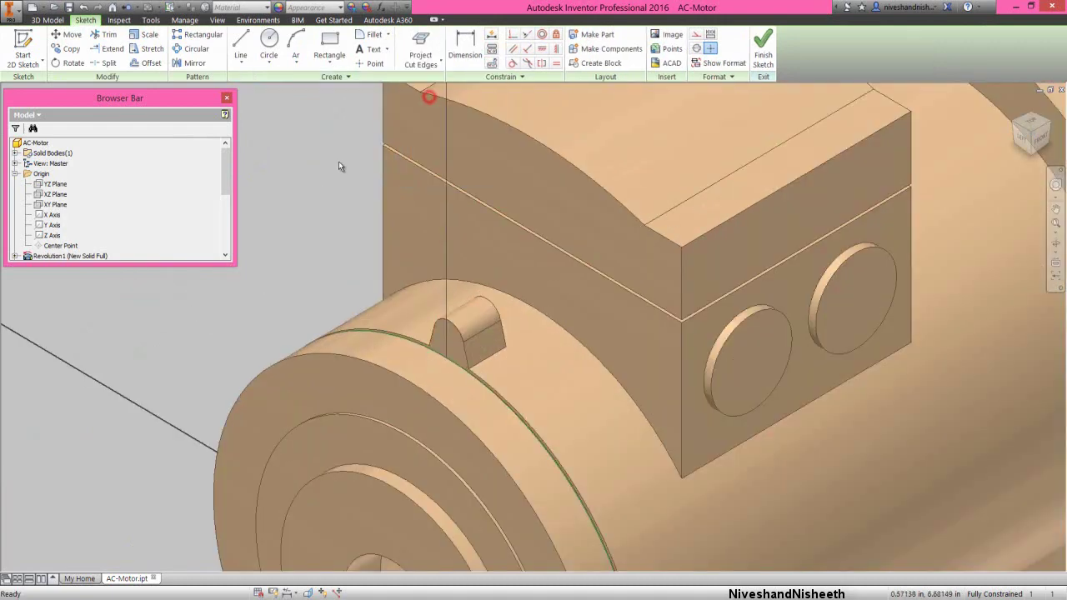
Project the arched end face of the new boss into the sketch and finish the sketch
click(421, 64)
click(442, 81)
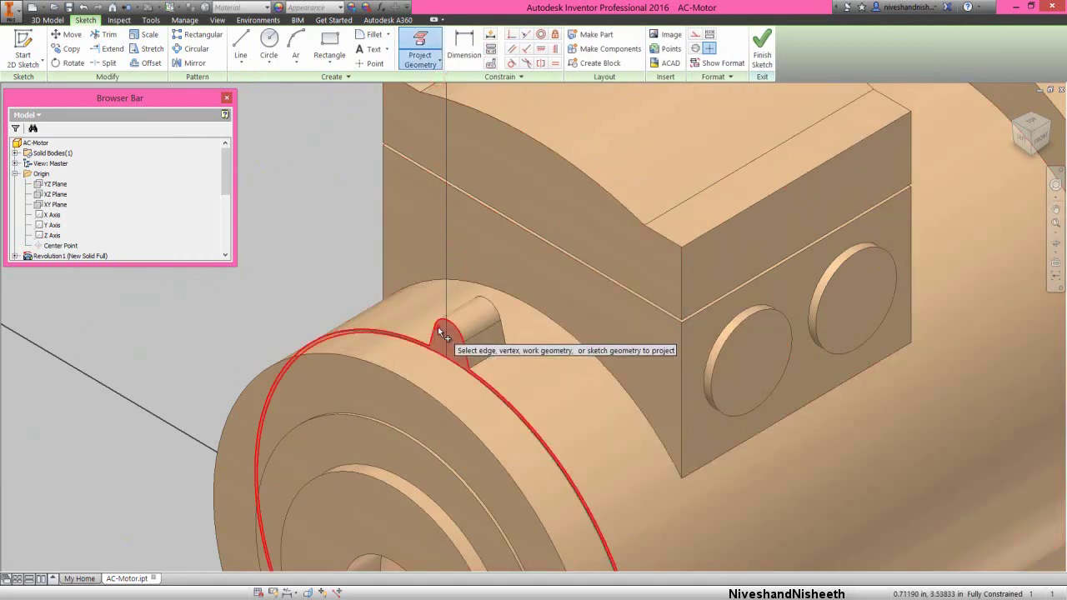
click(442, 334)
right_click(294, 241)
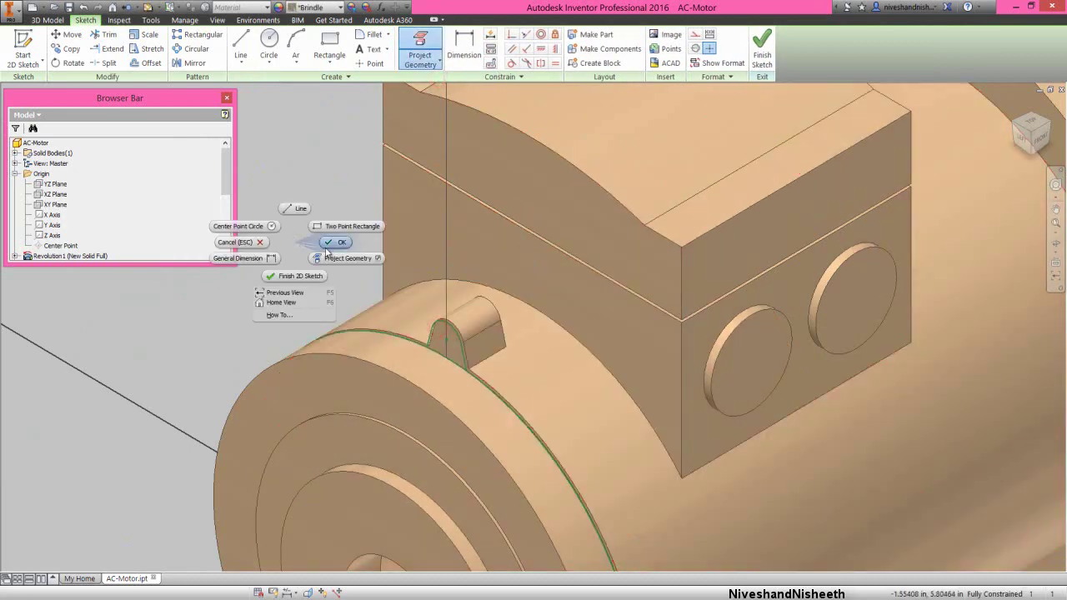
click(328, 247)
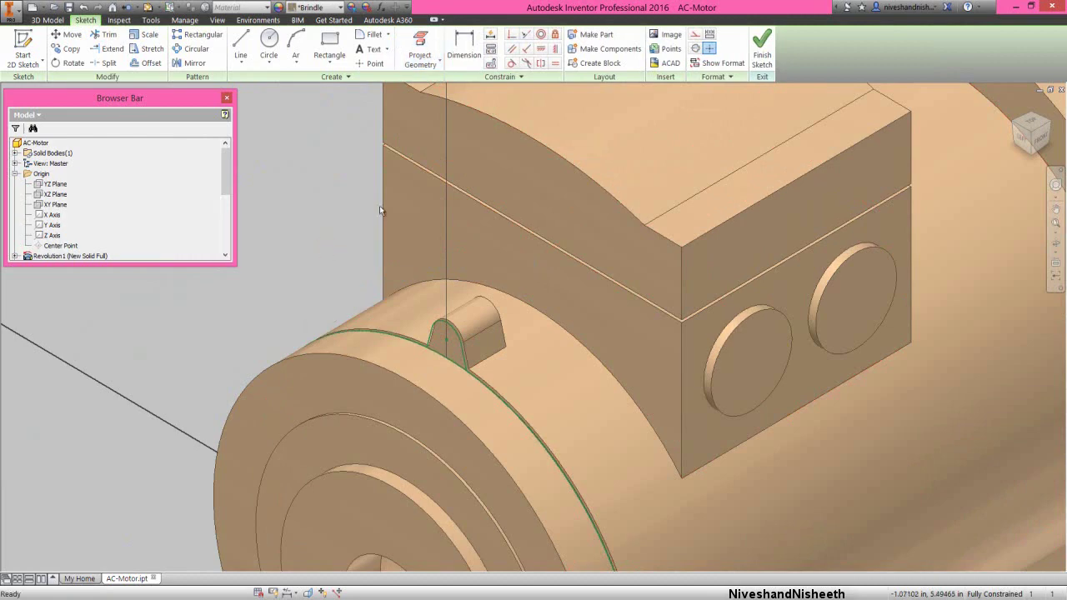
click(762, 51)
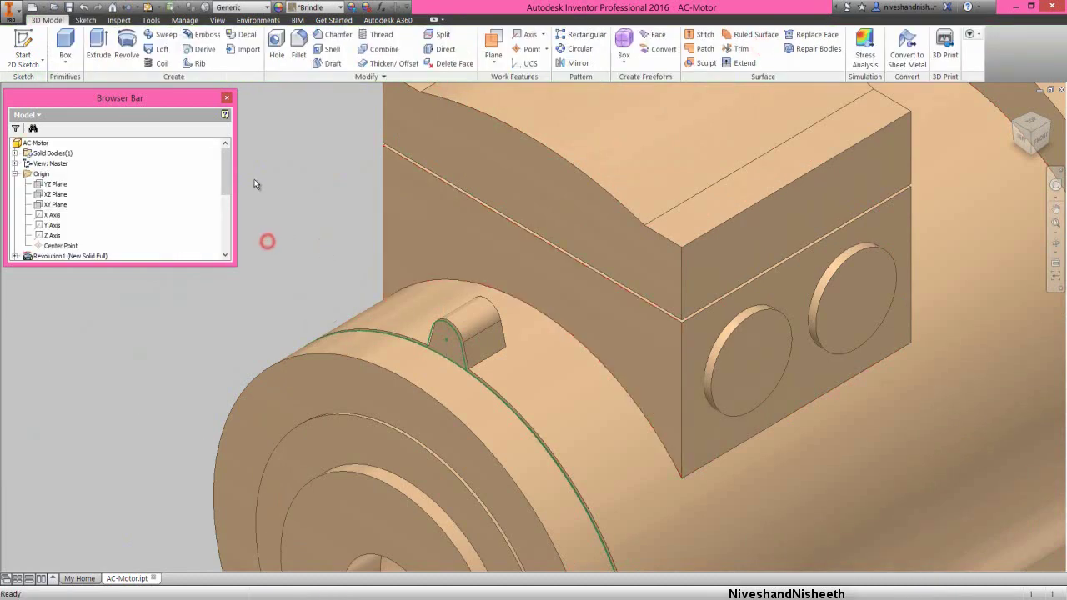
Extrude the projected arched profile .51181 in toward the motor's open end, away from the existing boss
click(99, 44)
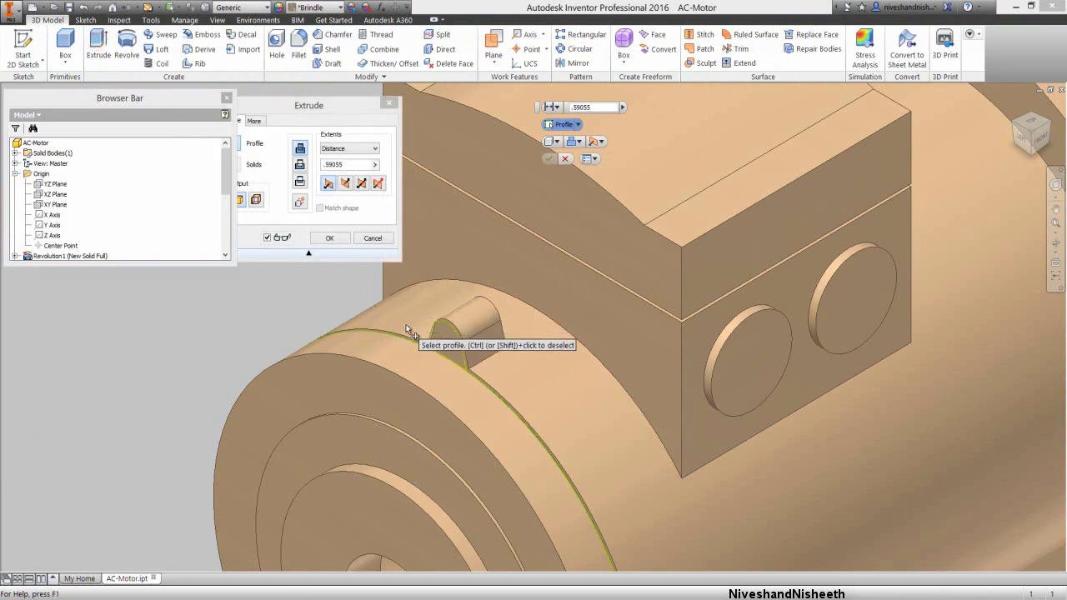
click(437, 335)
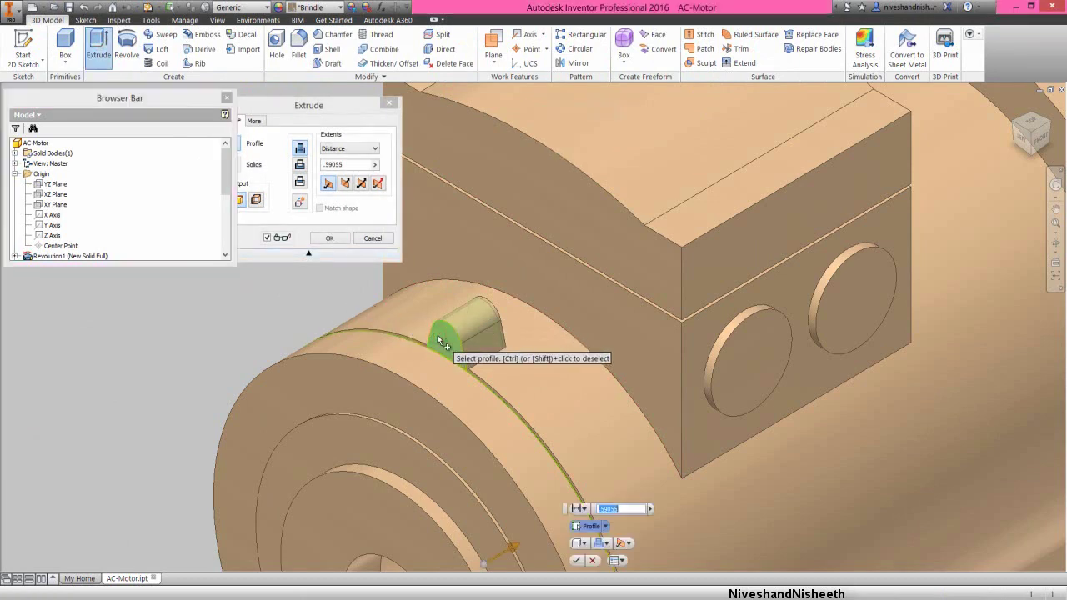
click(346, 184)
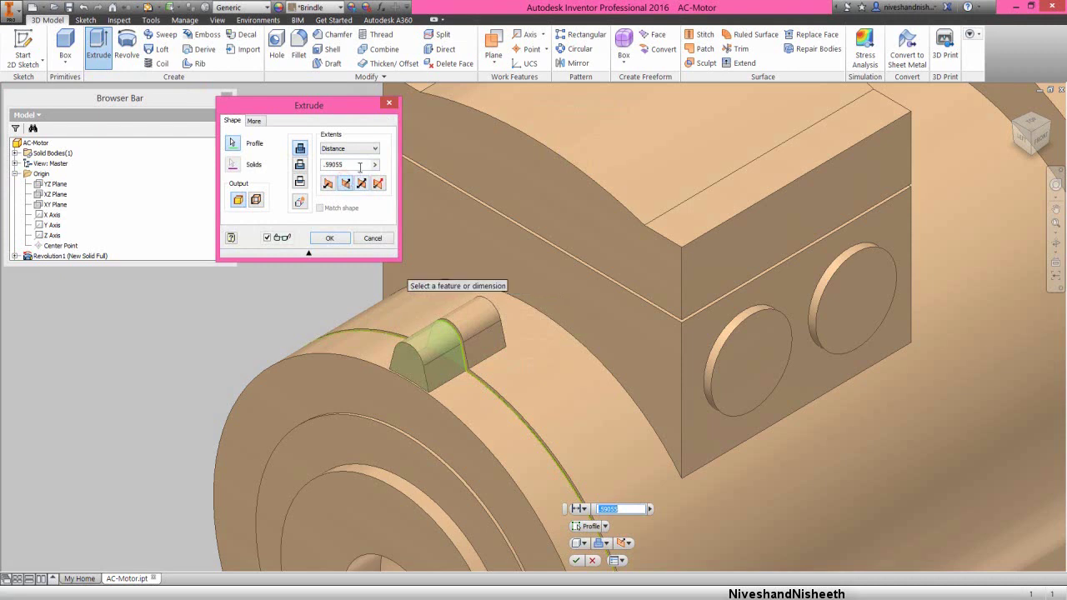
drag(359, 166, 314, 163)
text(.5)
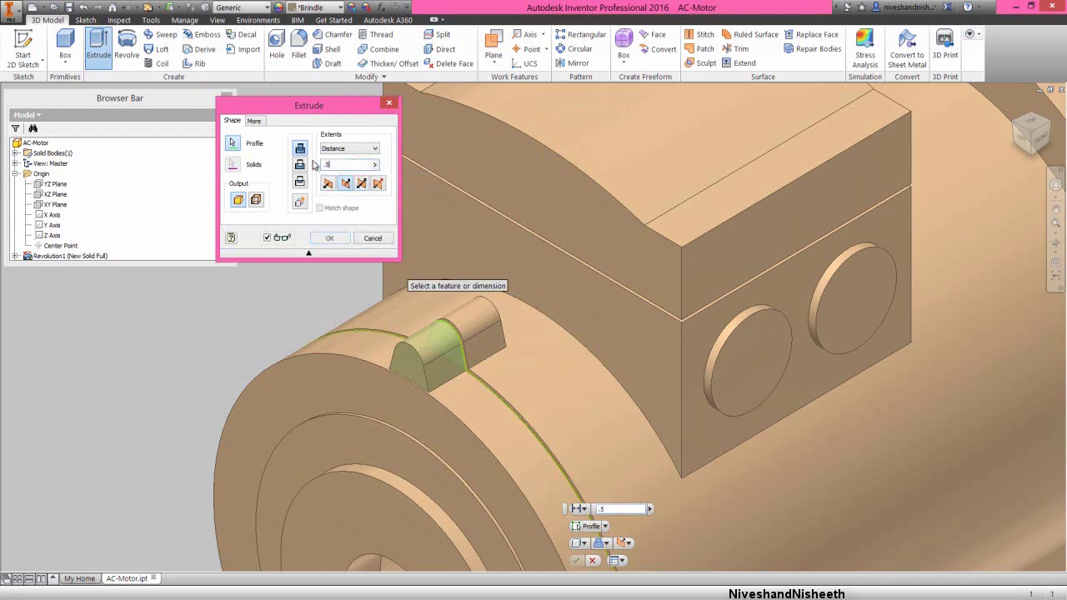
text(1181)
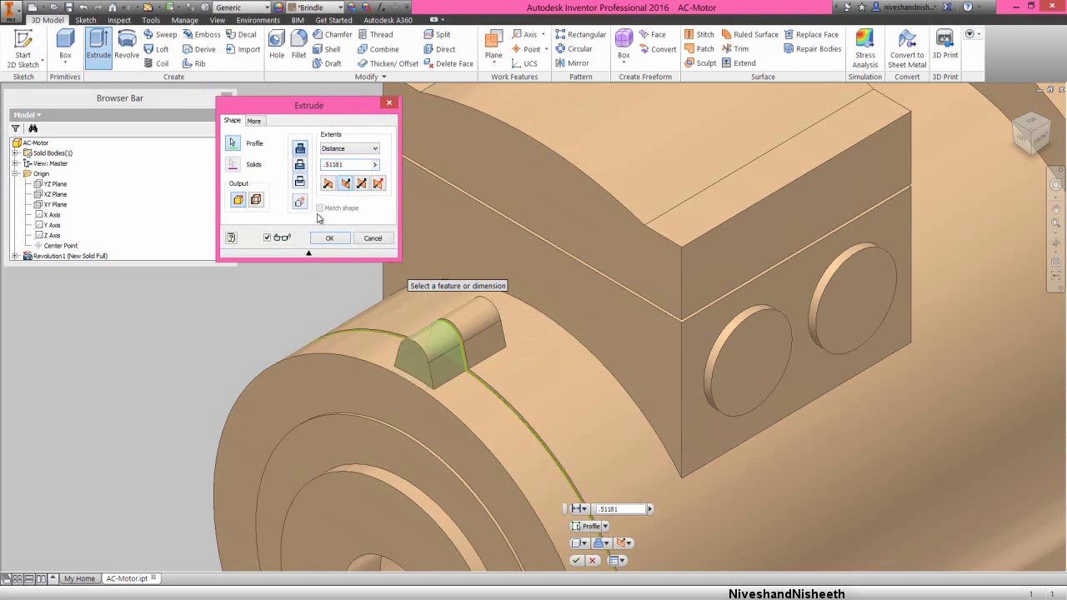
click(328, 239)
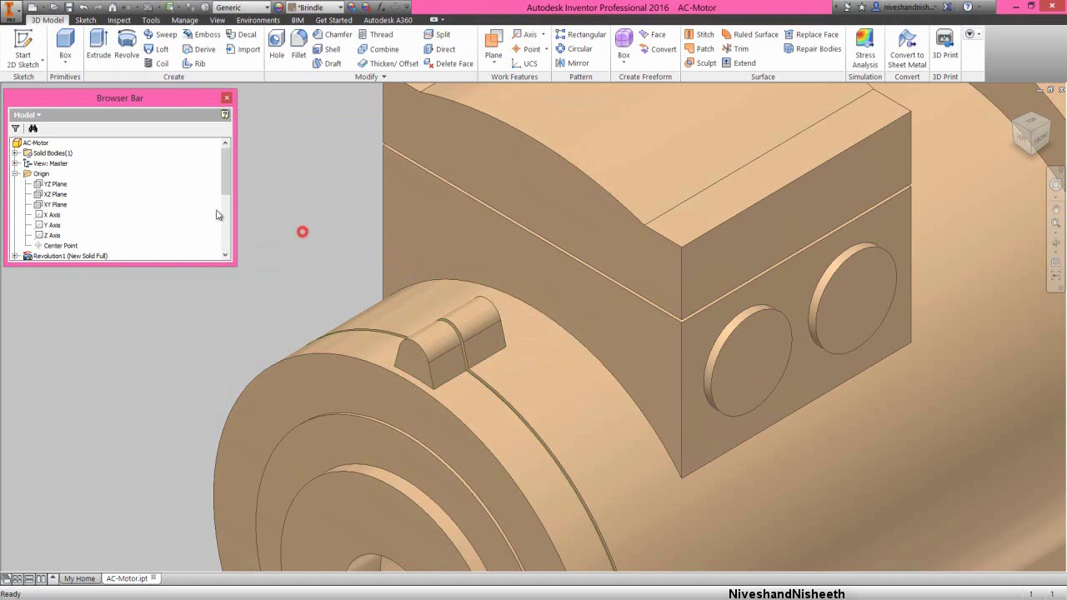
Collapse all nodes in the model tree and show its most recent features
right_click(169, 219)
click(195, 312)
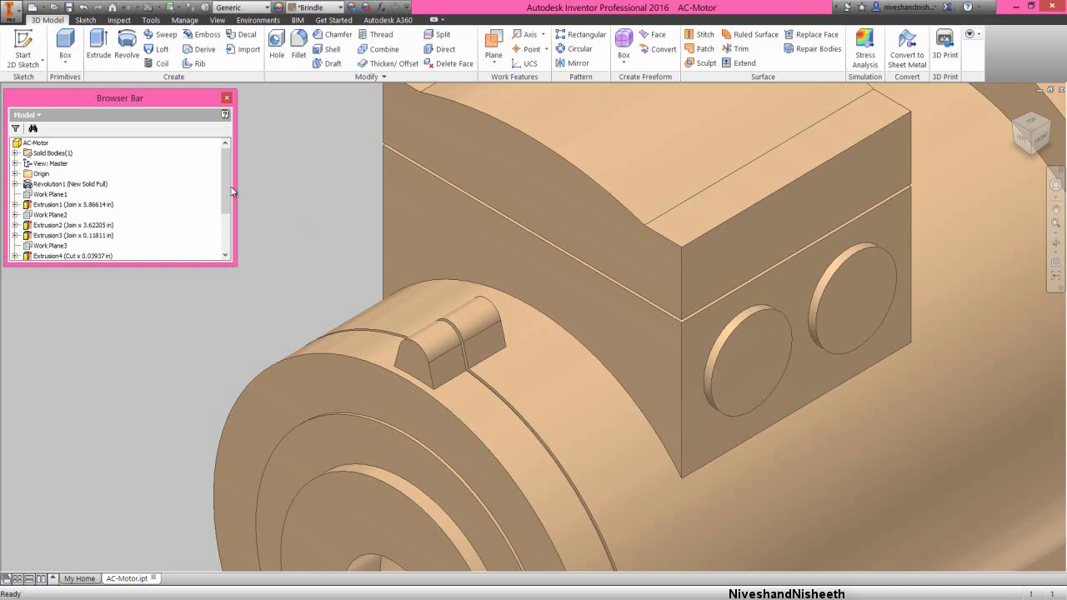
drag(225, 183, 230, 226)
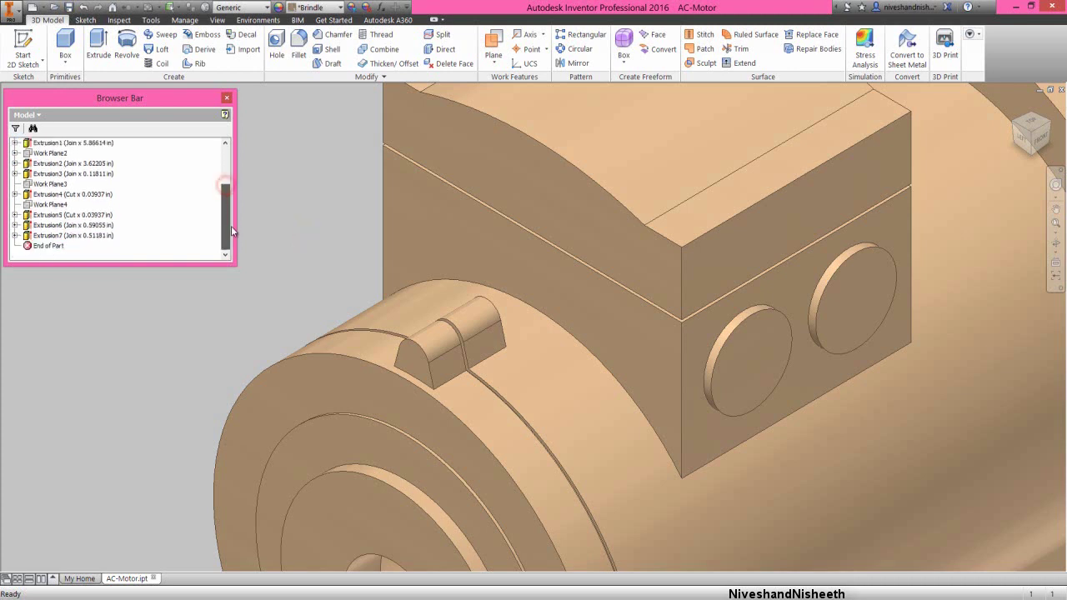
click(281, 235)
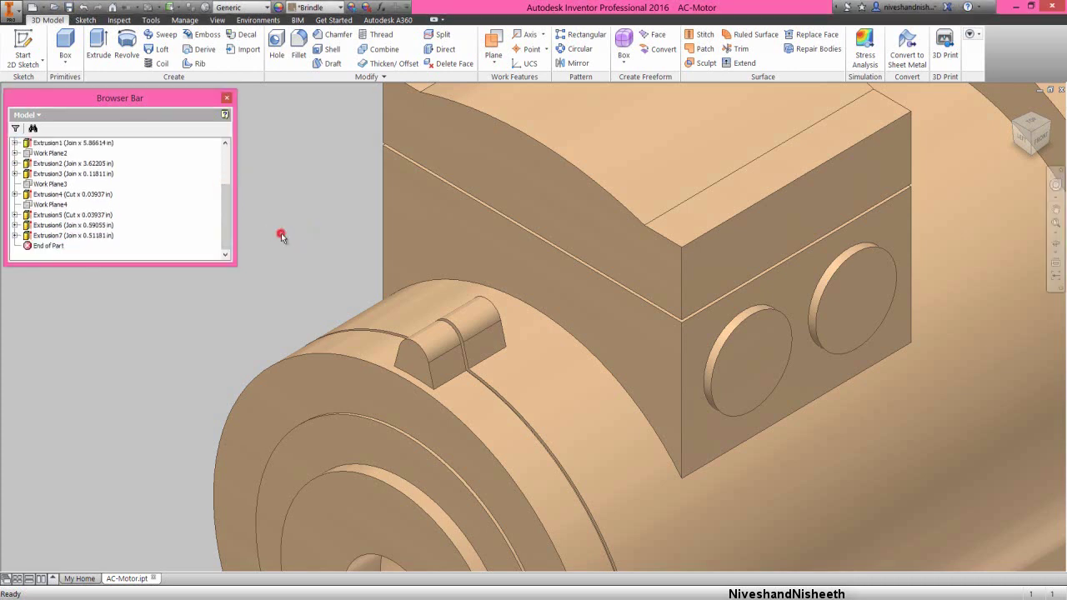
Place a concentric hole on the arched boss's end face at the motor's open end and set its diameter to .23622 in
click(276, 55)
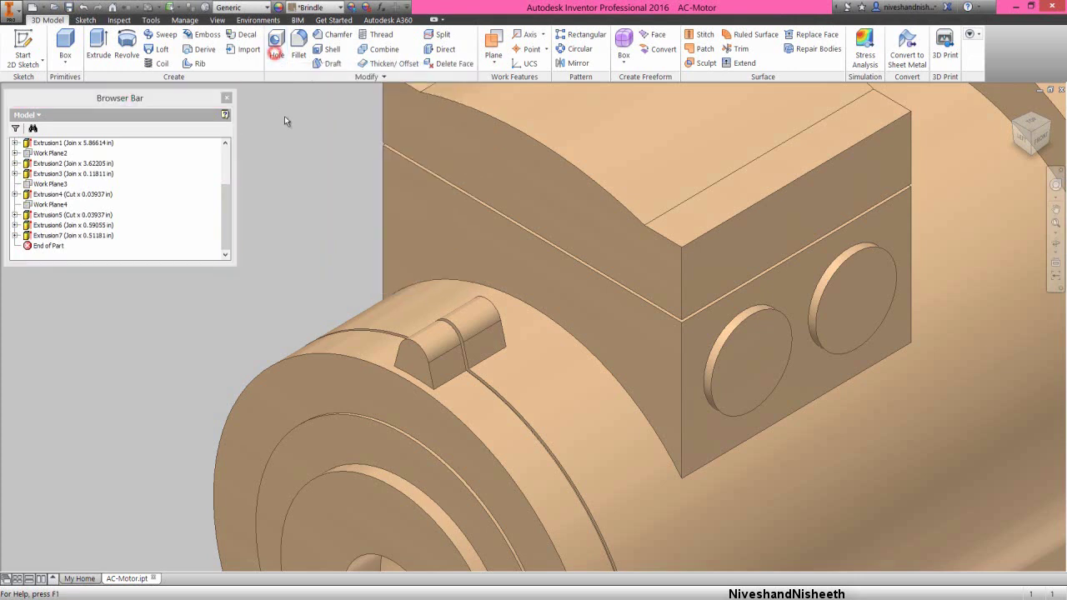
scroll(360, 300, up, 3)
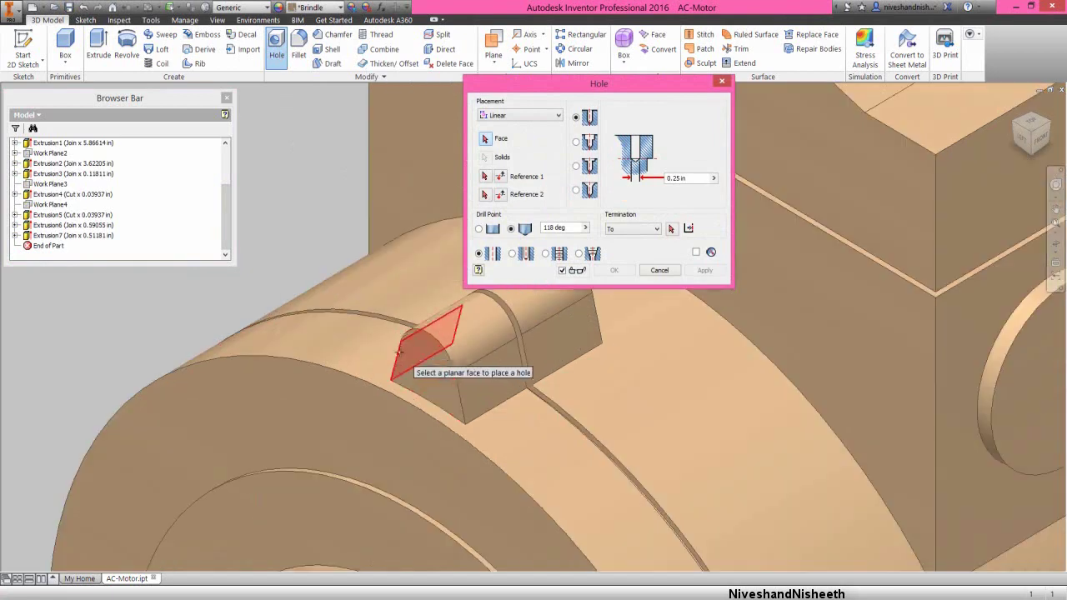
click(419, 373)
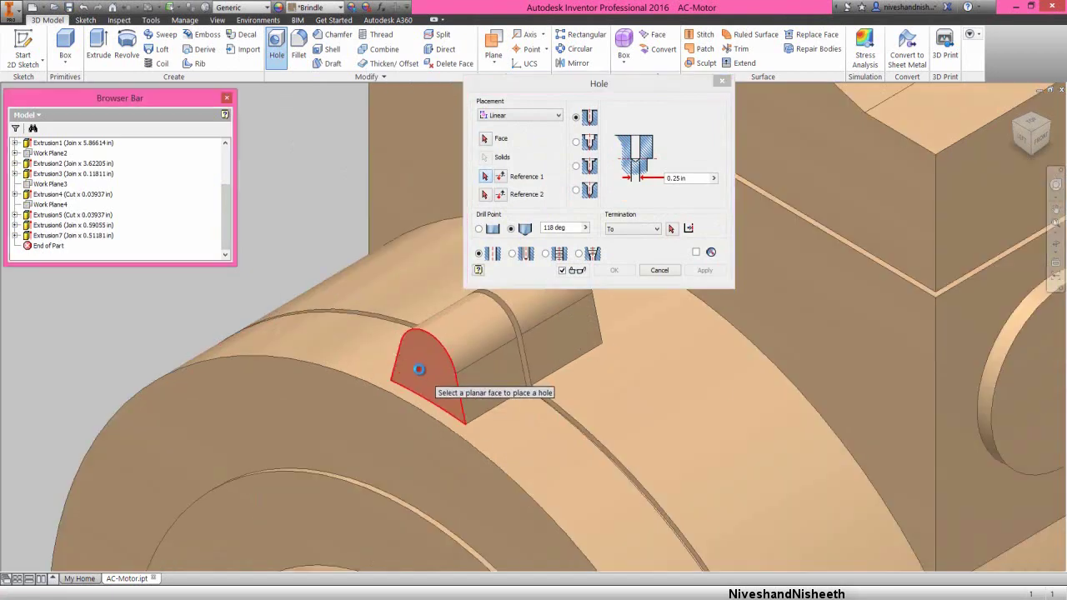
click(461, 336)
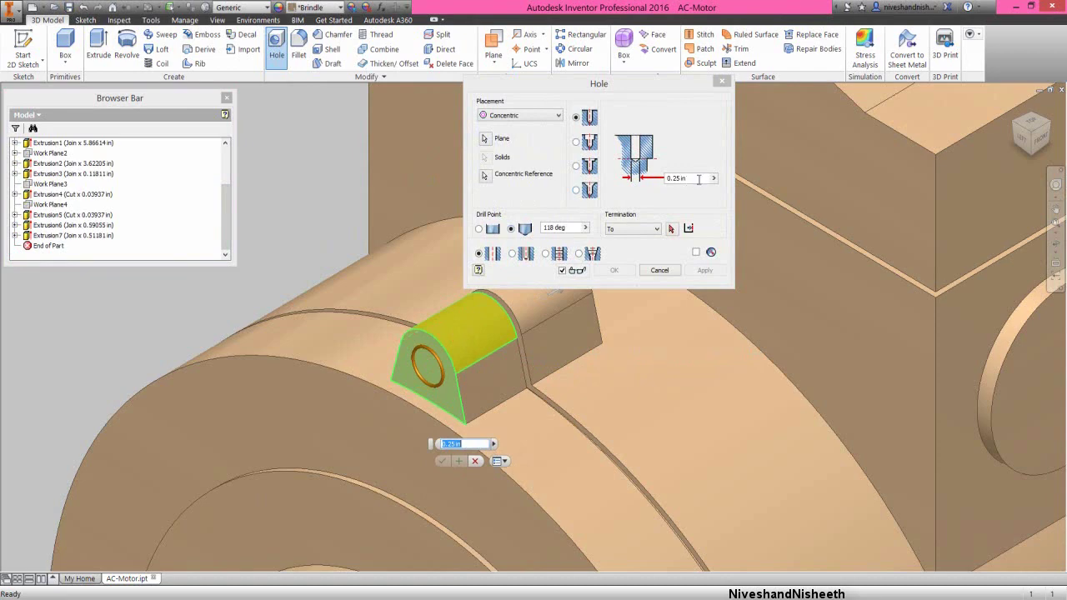
drag(699, 178, 672, 182)
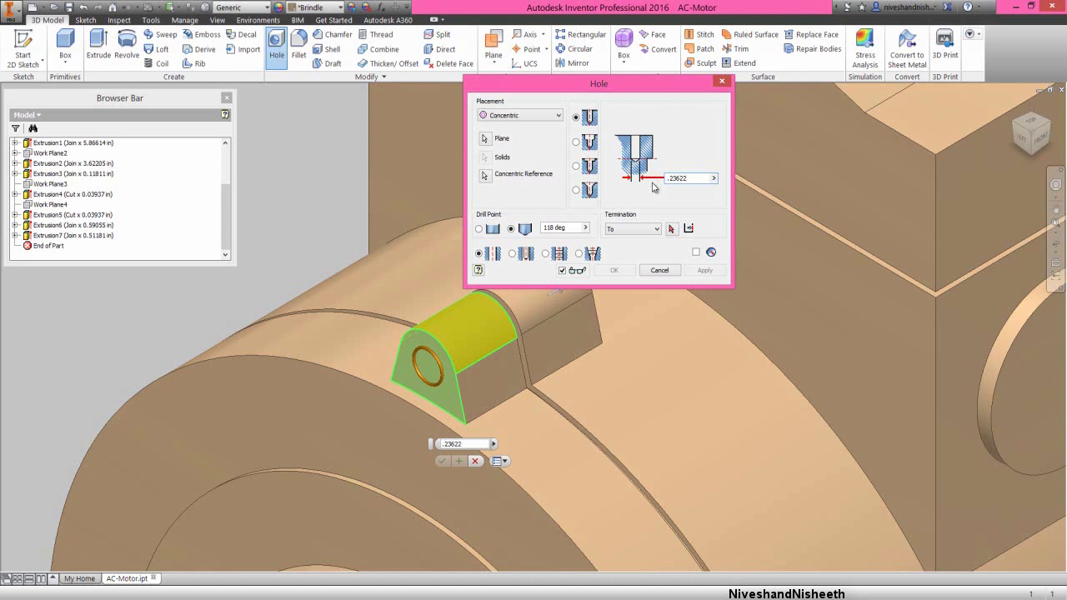
Terminate the hole at the arched end face on the far side of the boss and create it
click(674, 228)
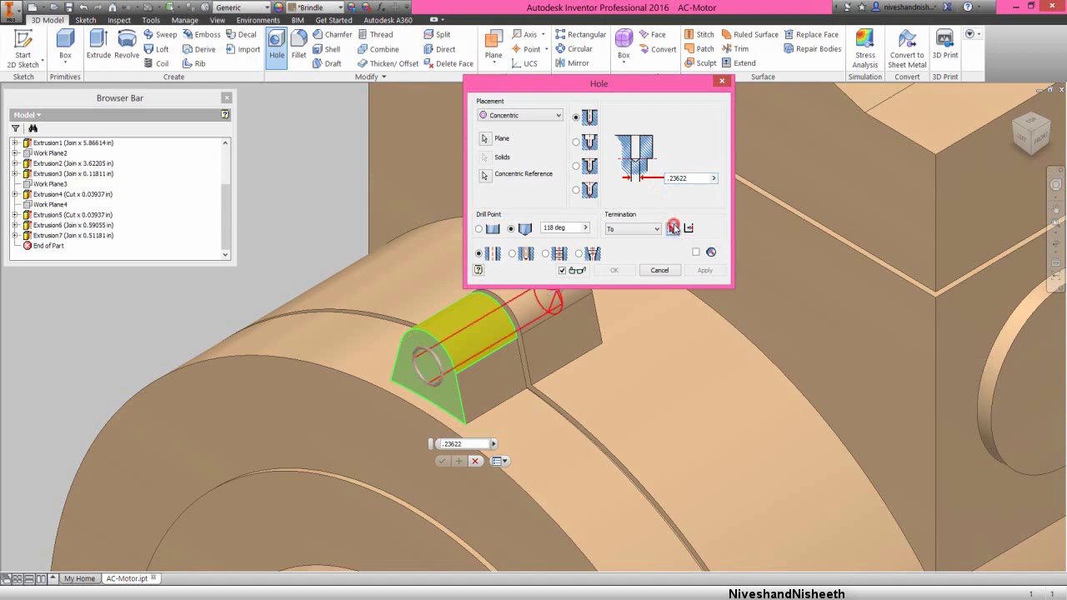
drag(647, 87, 281, 61)
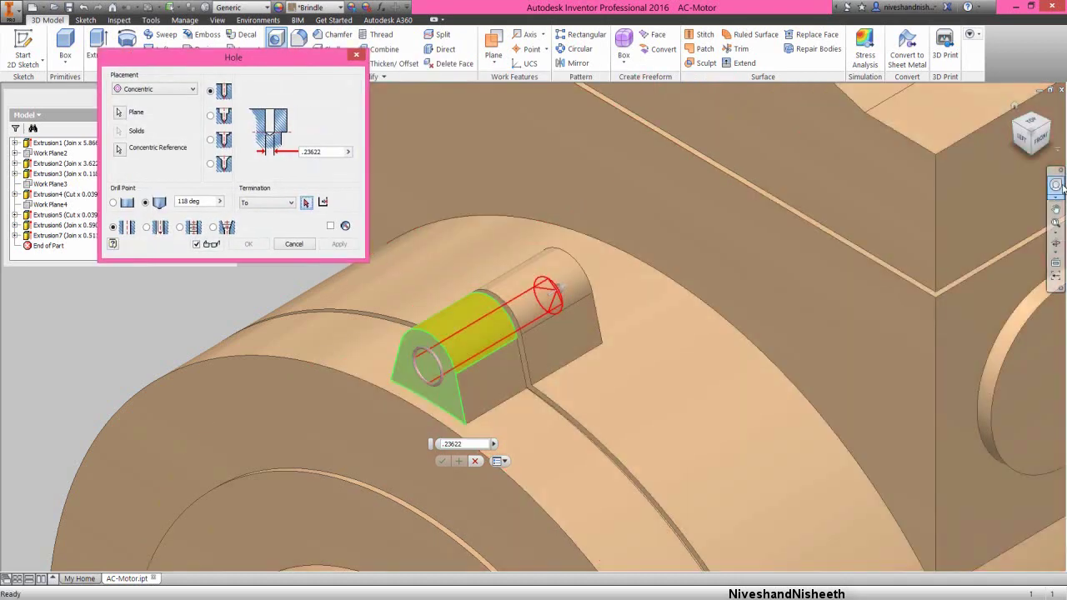
click(1061, 186)
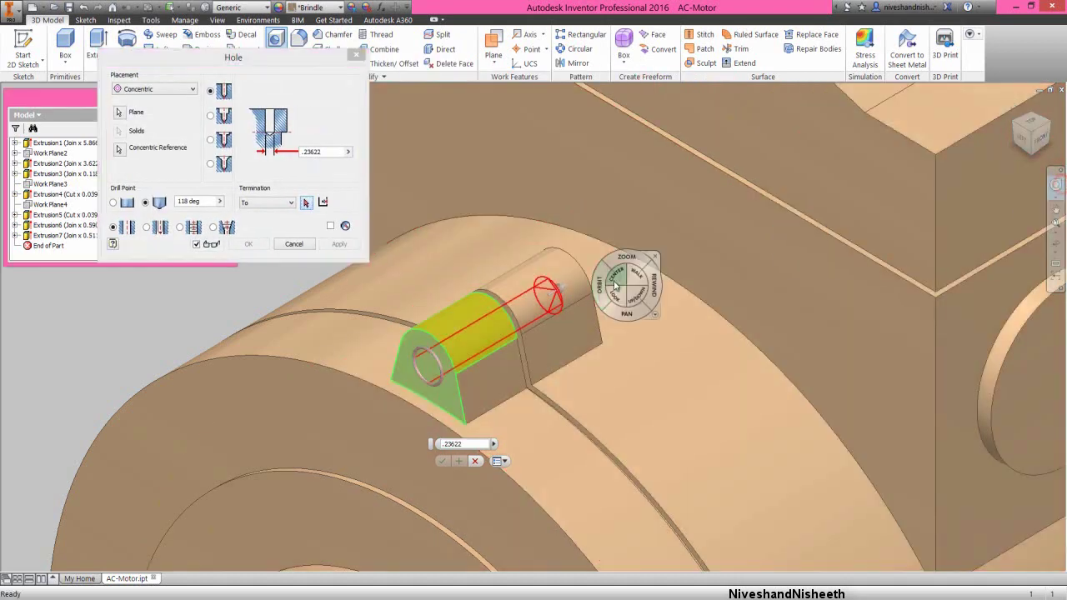
drag(615, 284, 492, 310)
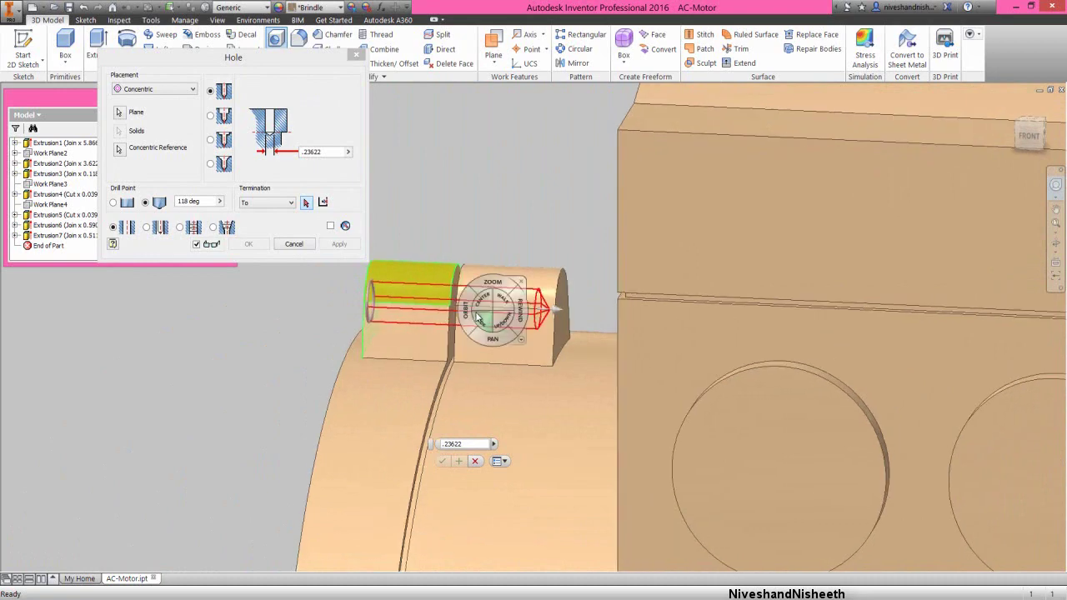
click(521, 281)
scroll(556, 300, down, 3)
click(565, 319)
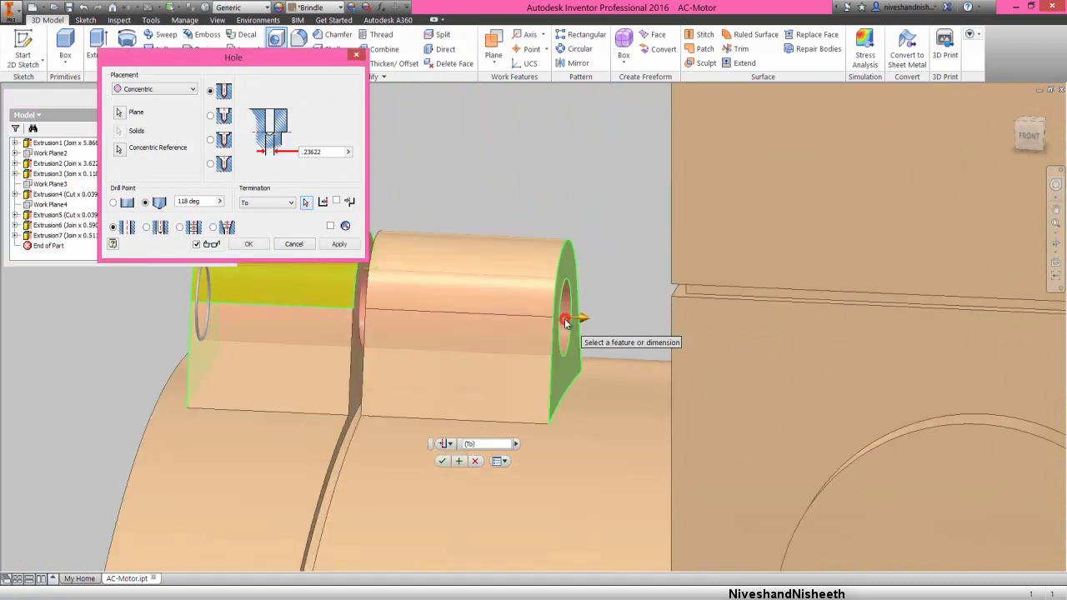
click(249, 243)
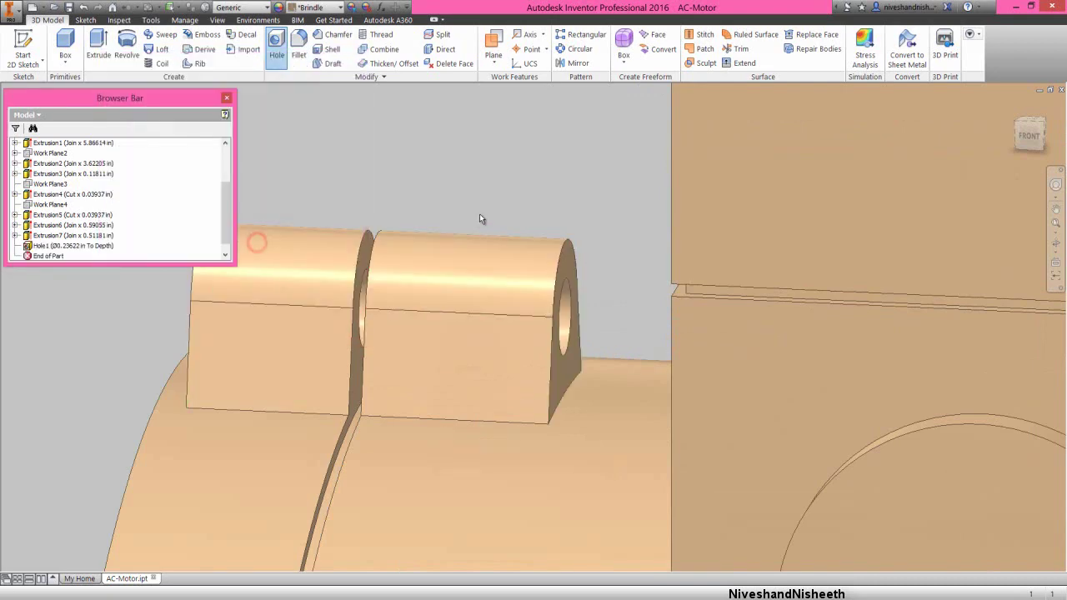
Start a circular pattern and select the hole and both boss extrusions as the features to repeat
click(1056, 186)
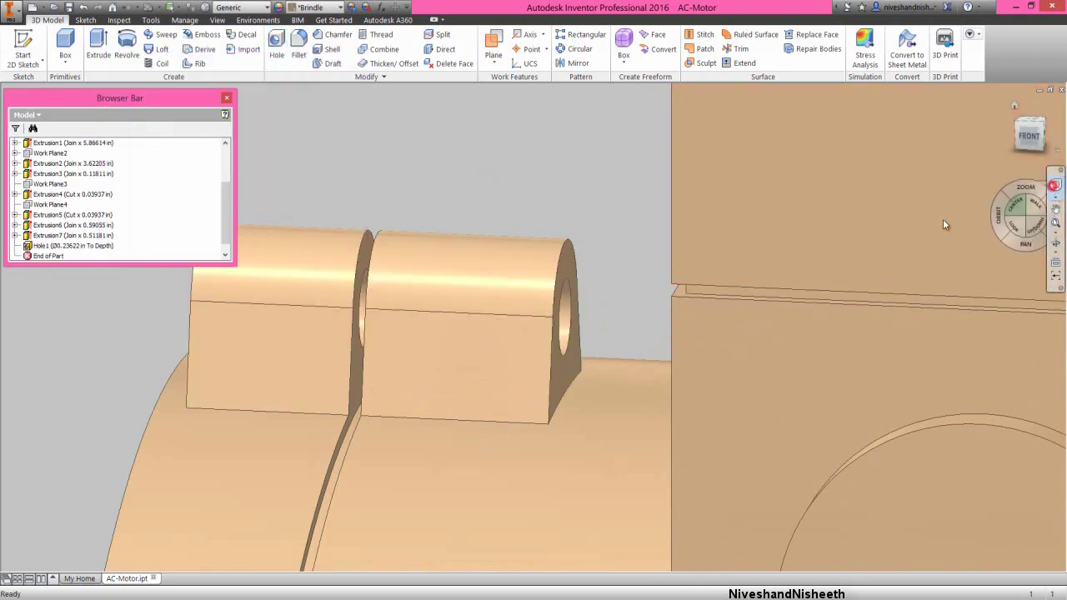
click(1001, 220)
drag(1000, 222, 990, 202)
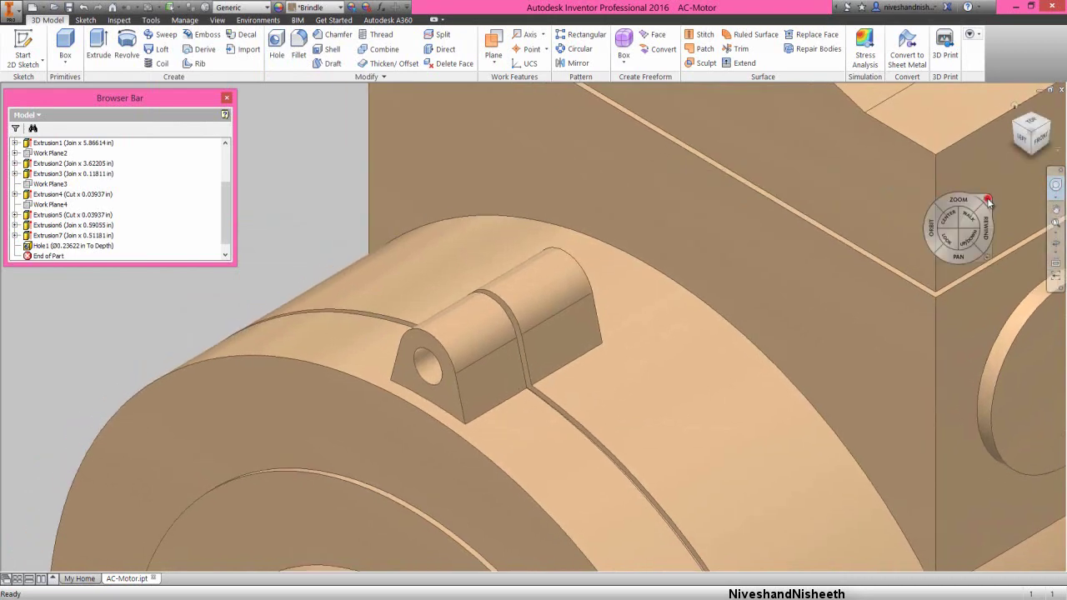
click(987, 201)
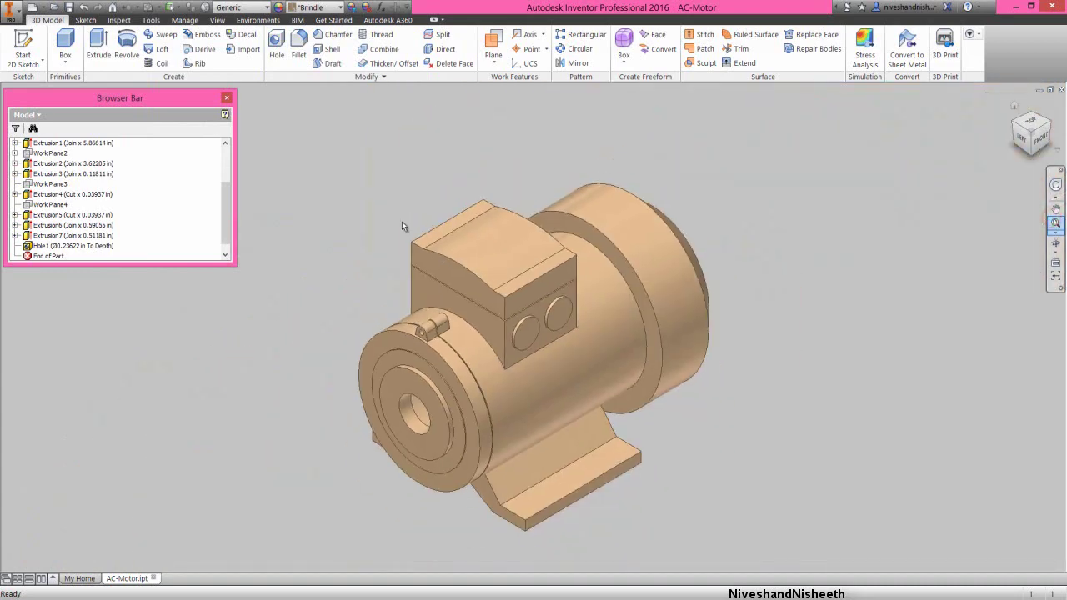
click(384, 221)
scroll(325, 424, up, 3)
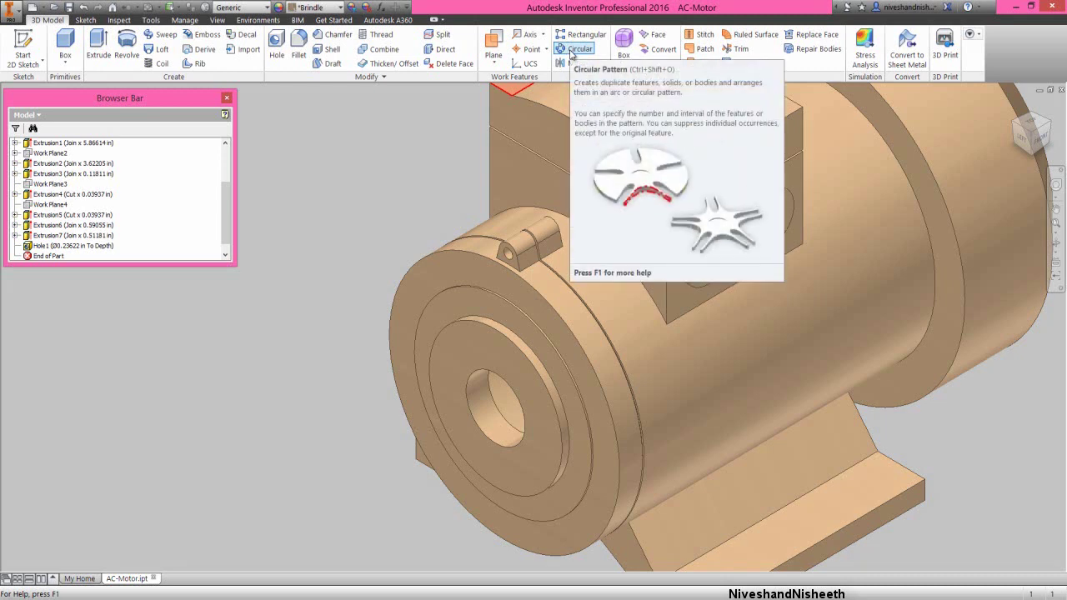
click(576, 50)
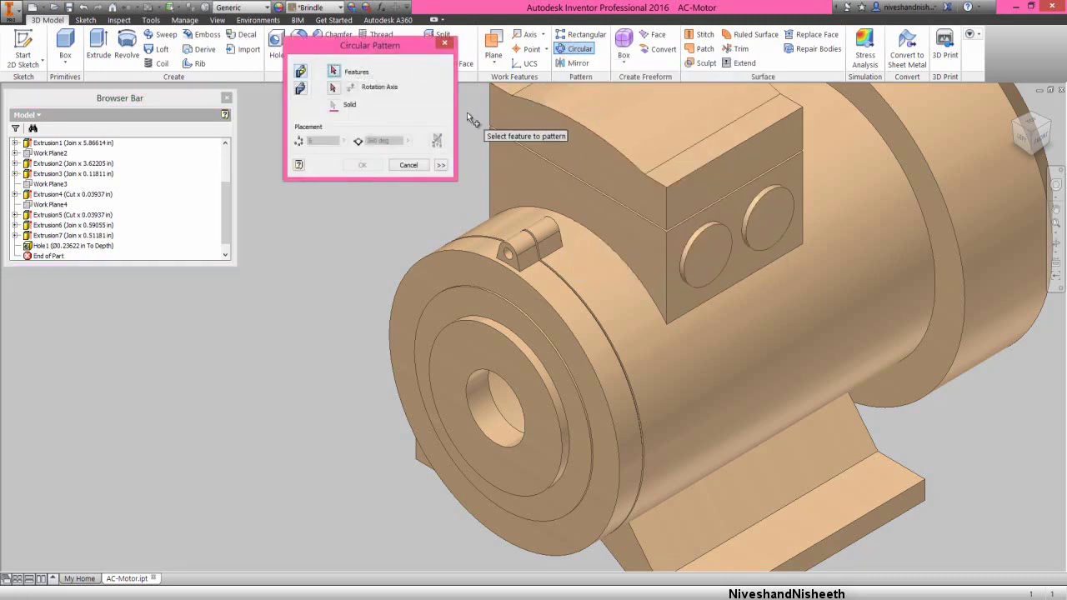
drag(227, 219, 223, 229)
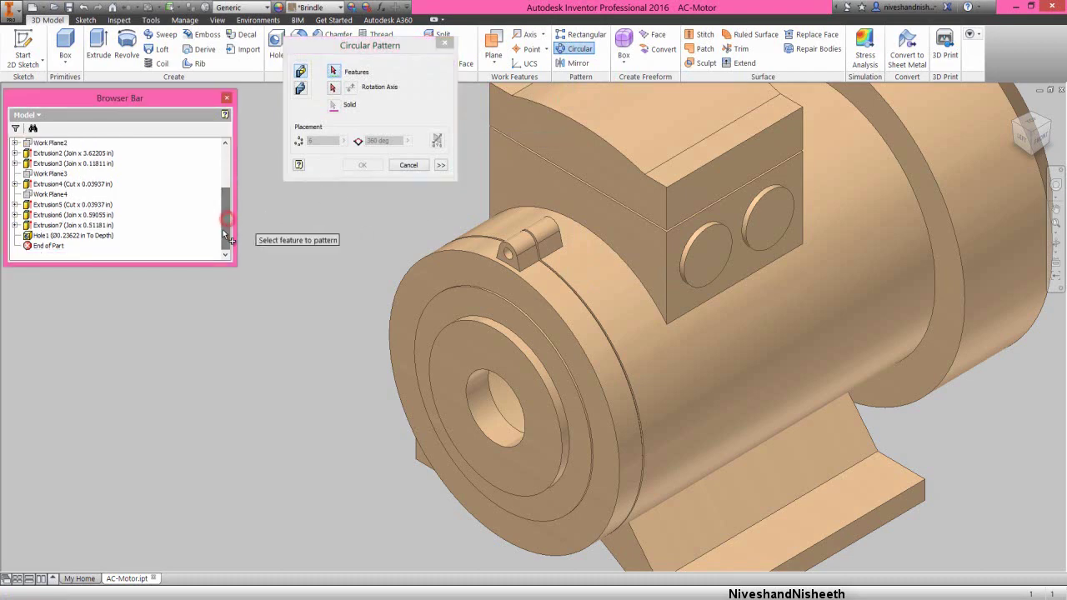
click(100, 236)
ctrl+click(99, 225)
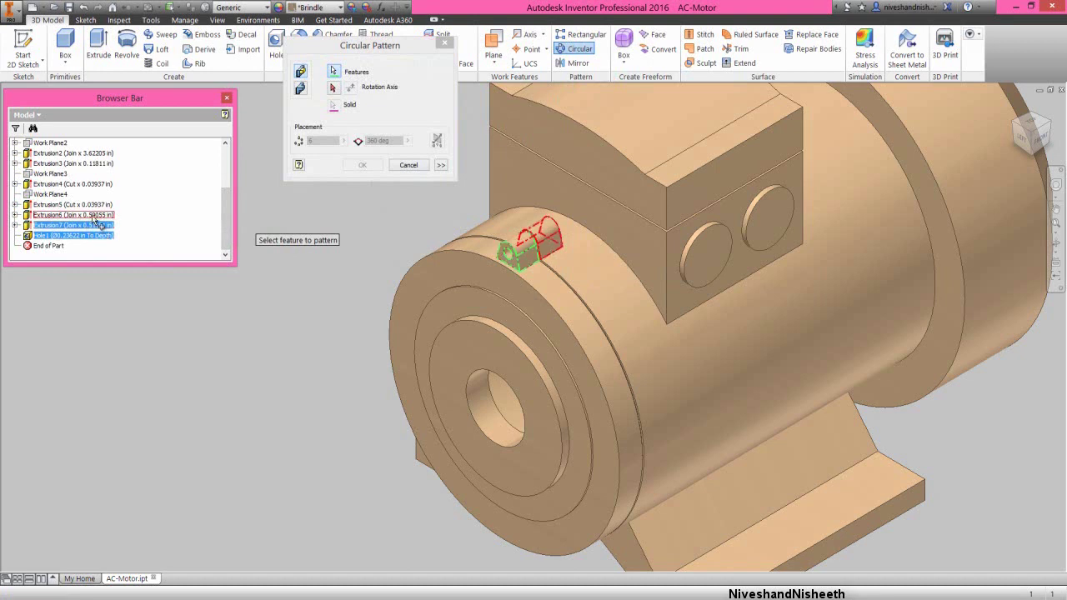
ctrl+click(94, 215)
drag(349, 47, 321, 92)
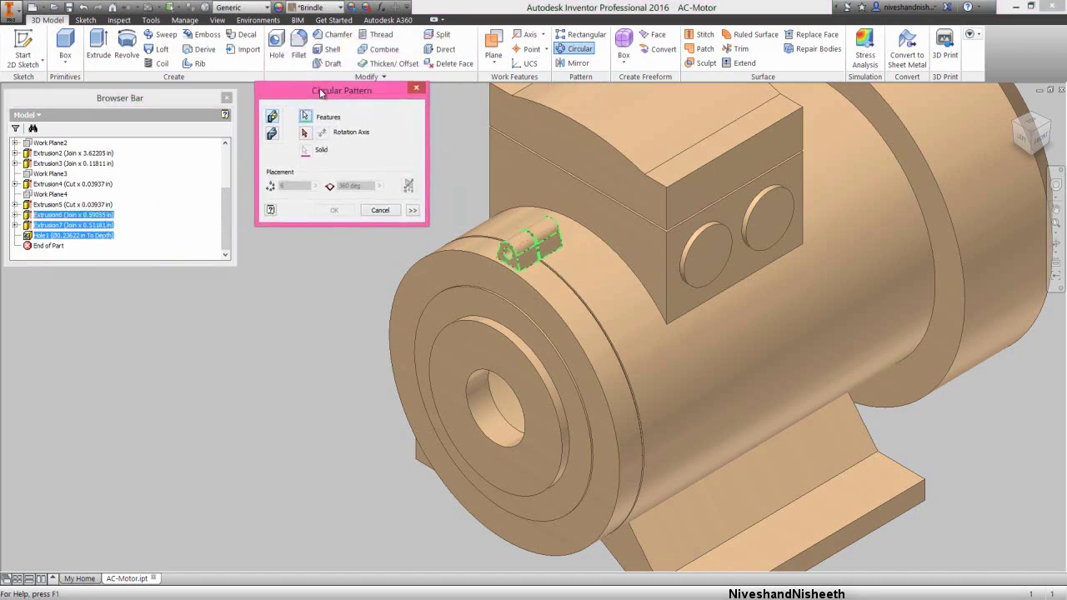
Use the motor's cylindrical body as the rotation axis and create the pattern with 4 occurrences over 360 deg
click(305, 133)
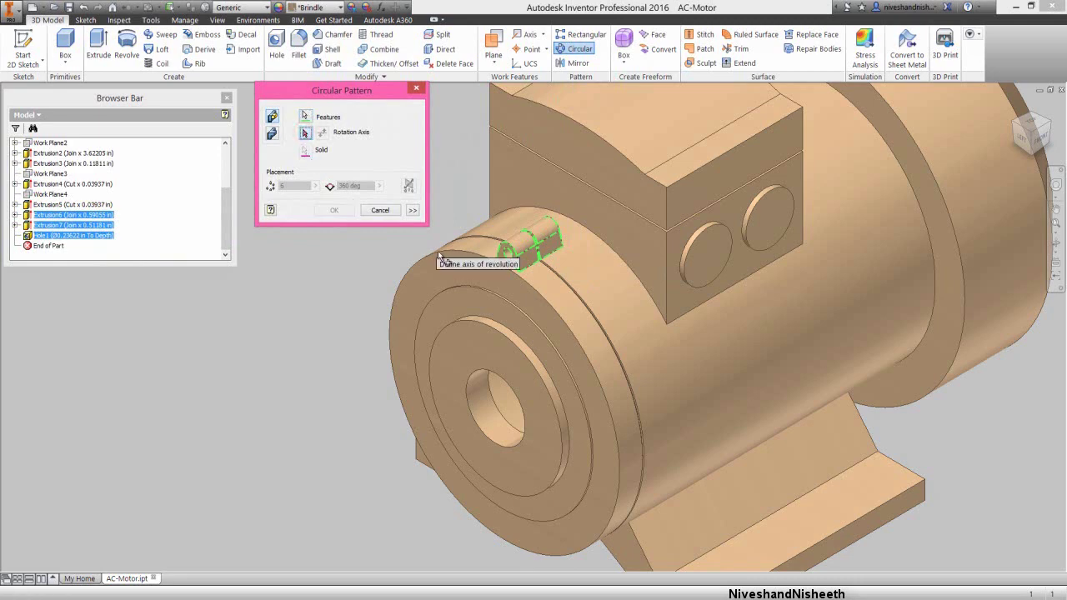
click(618, 325)
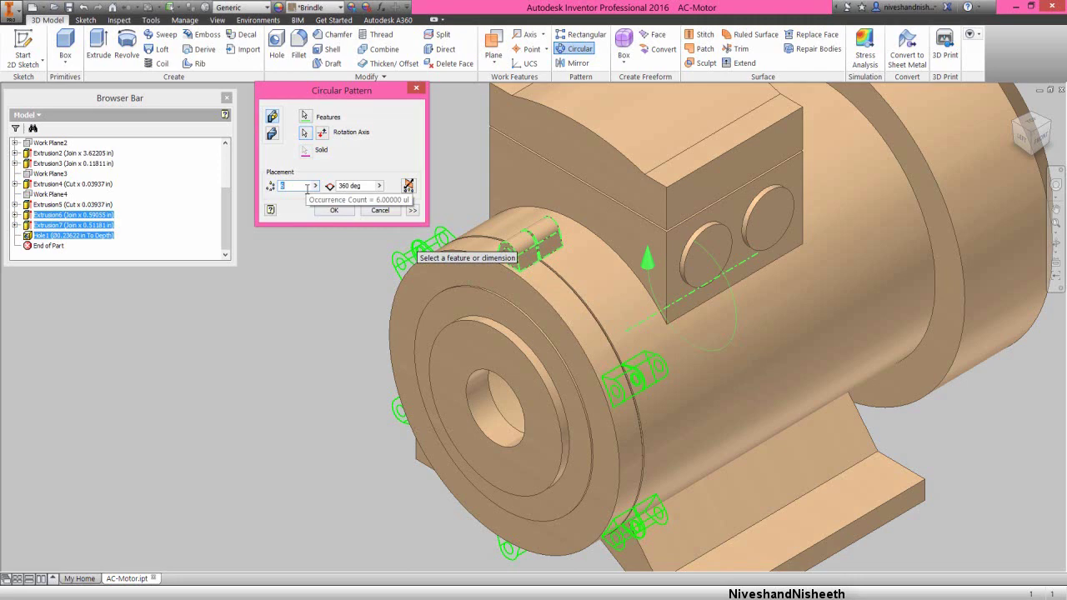
text(4)
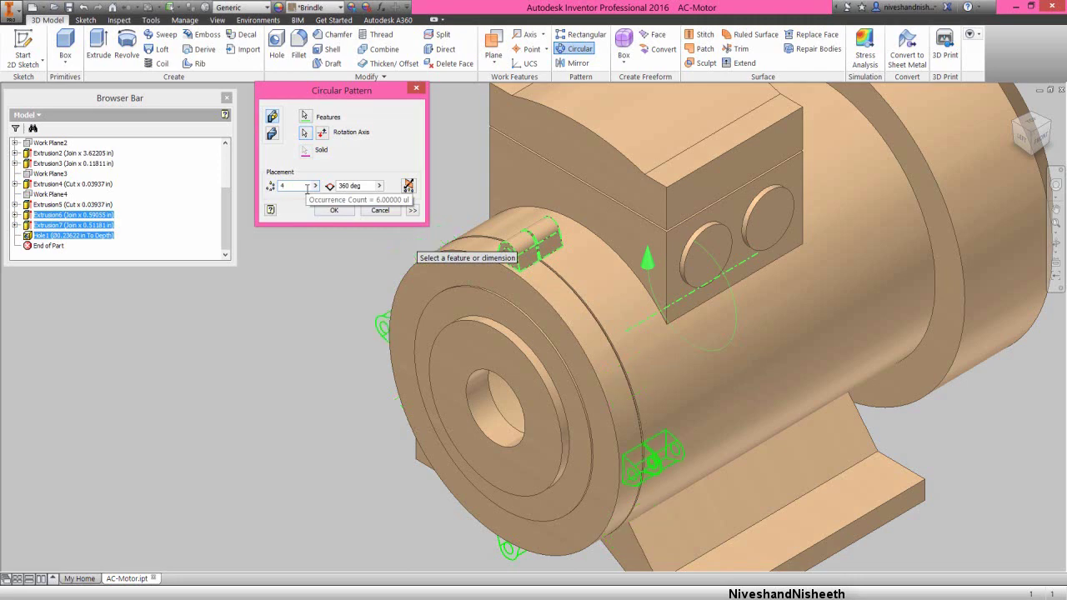
click(332, 210)
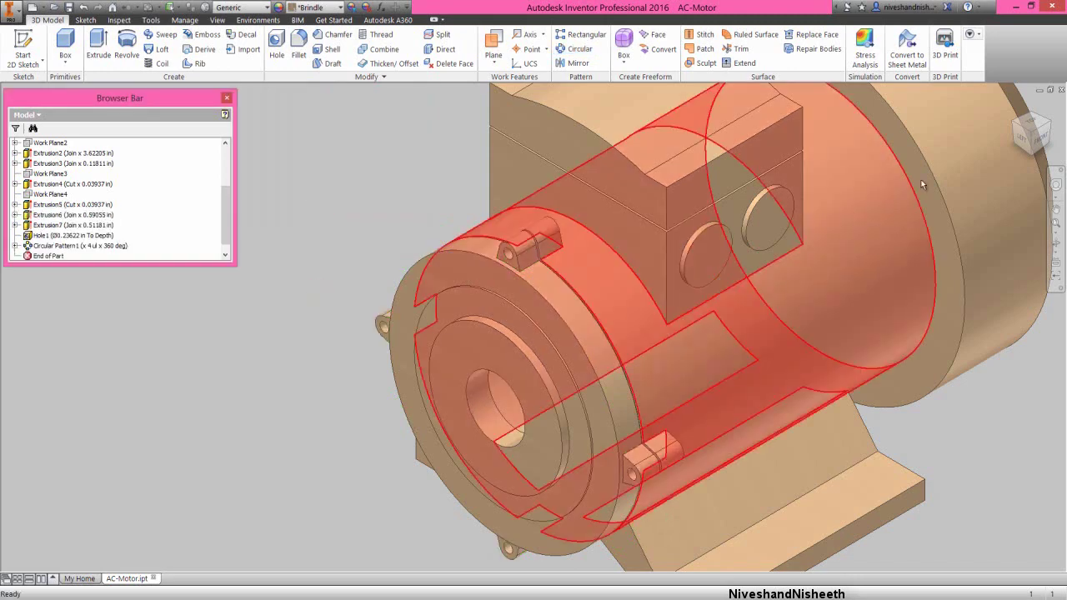
Examine the patterned bosses around the motor from the end-on view and several isometric views
click(1023, 143)
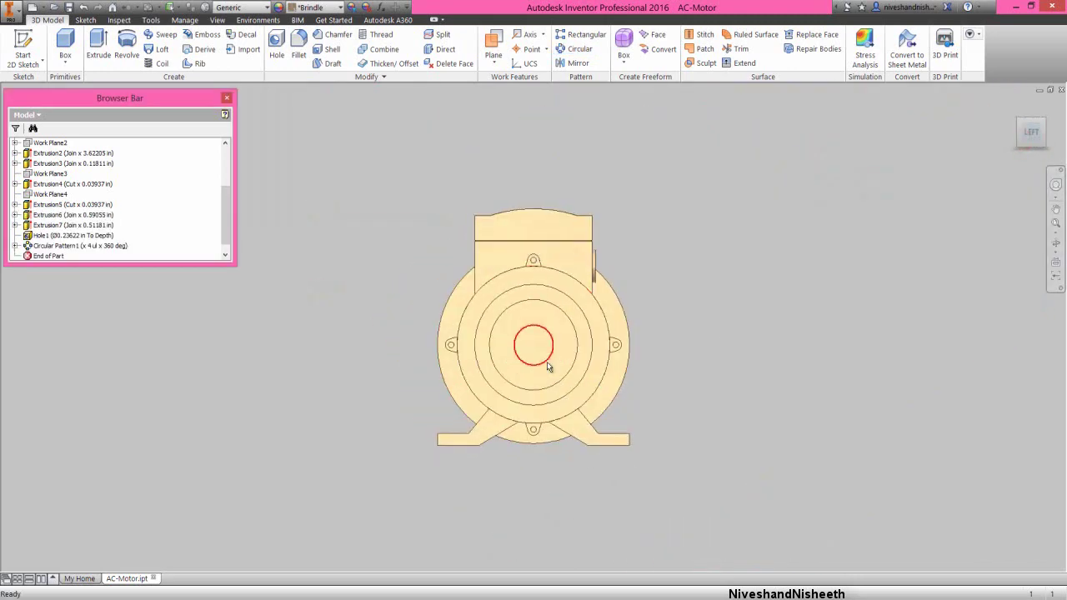
click(793, 286)
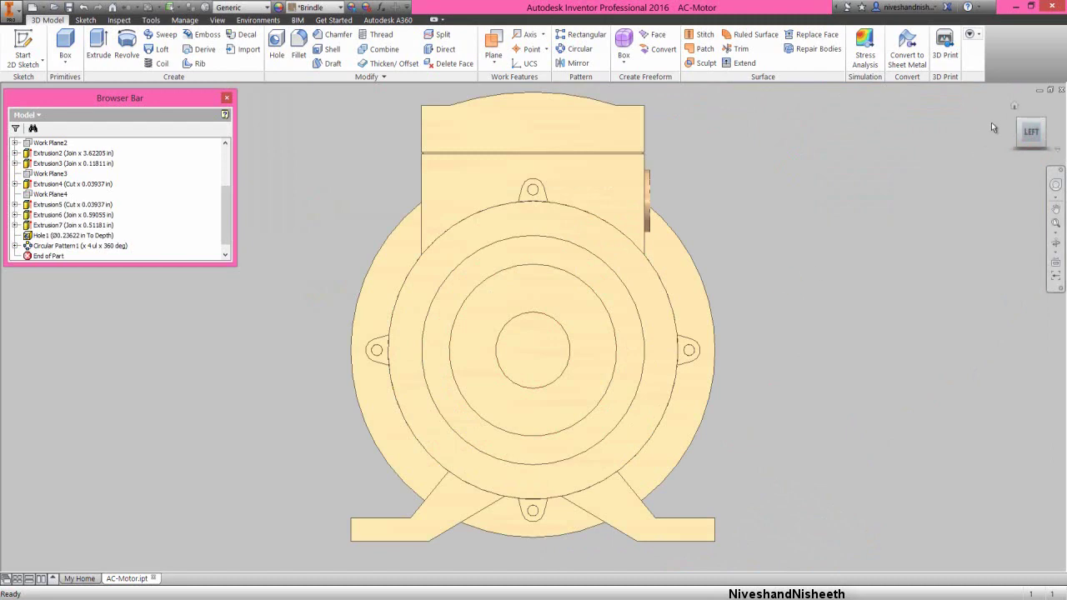
click(1014, 107)
click(310, 185)
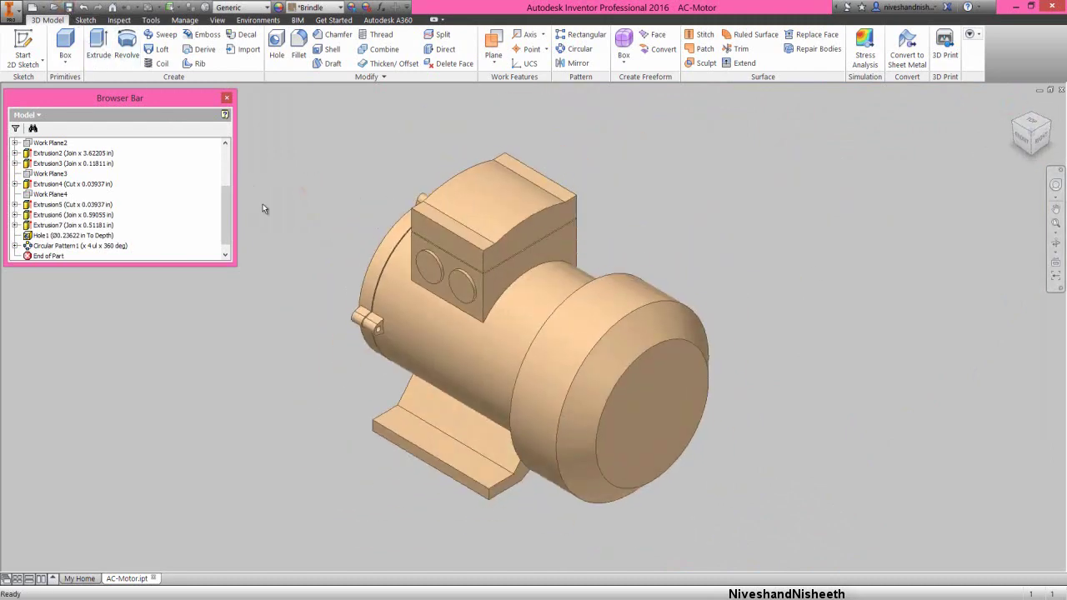
click(280, 217)
click(1012, 125)
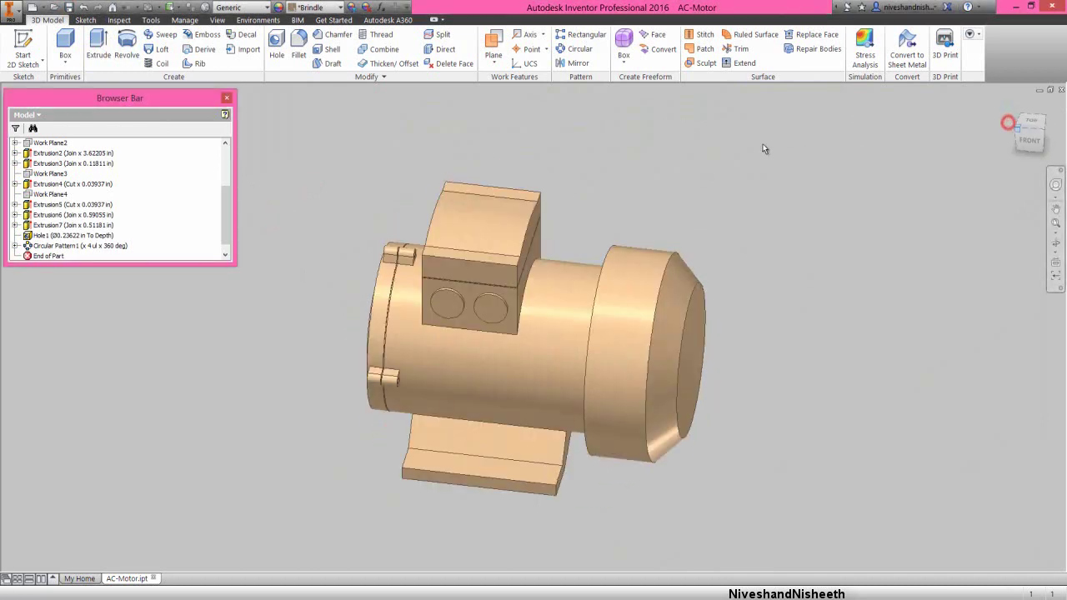
scroll(337, 392, up, 5)
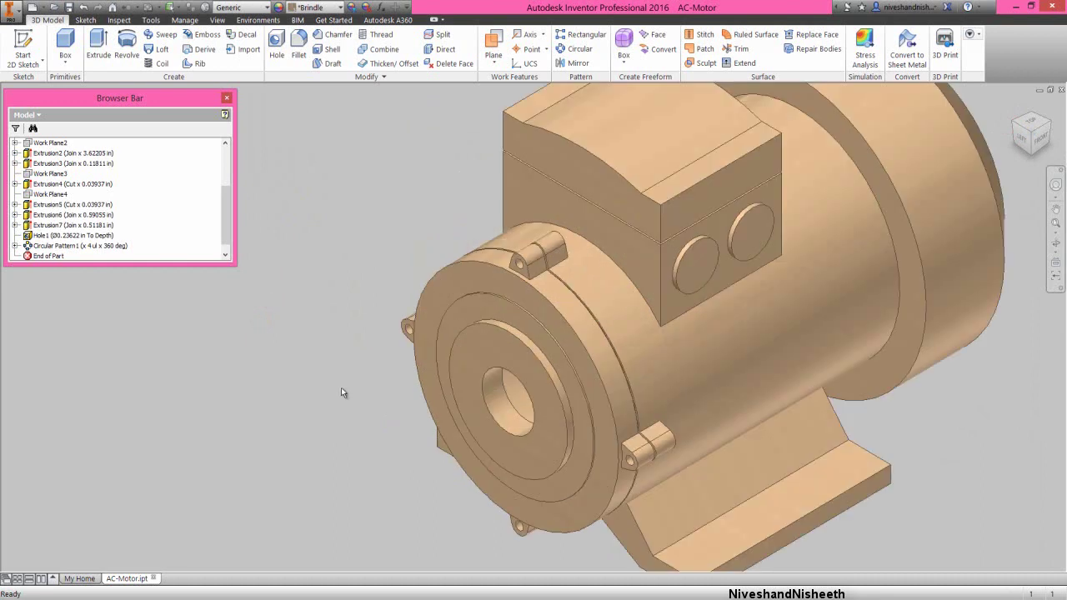
Fillet the outer circular edge of the motor's open end with a radius of .07874 in
click(492, 262)
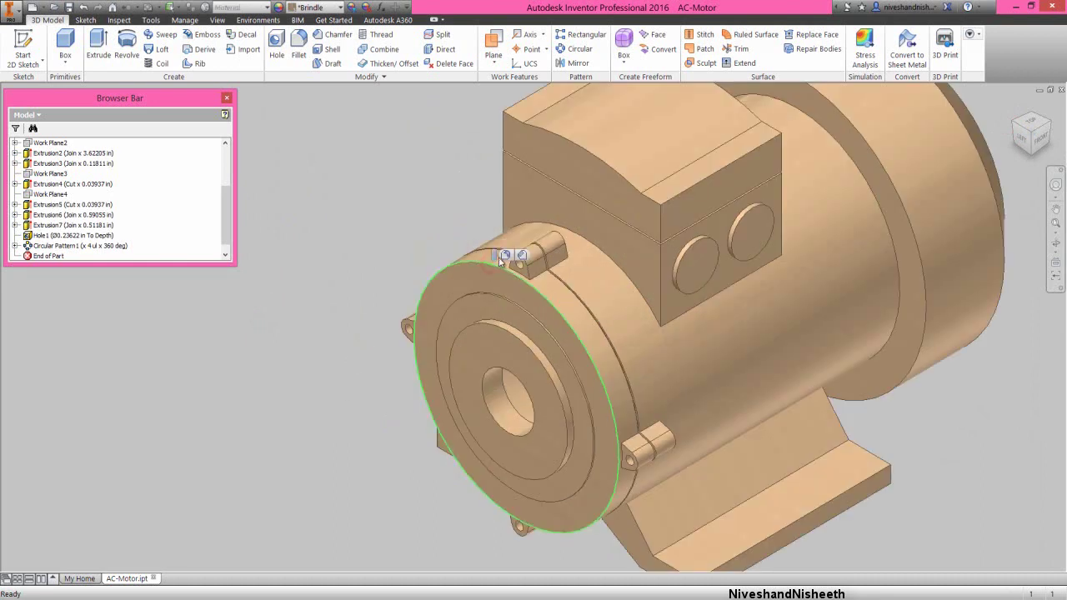
click(505, 255)
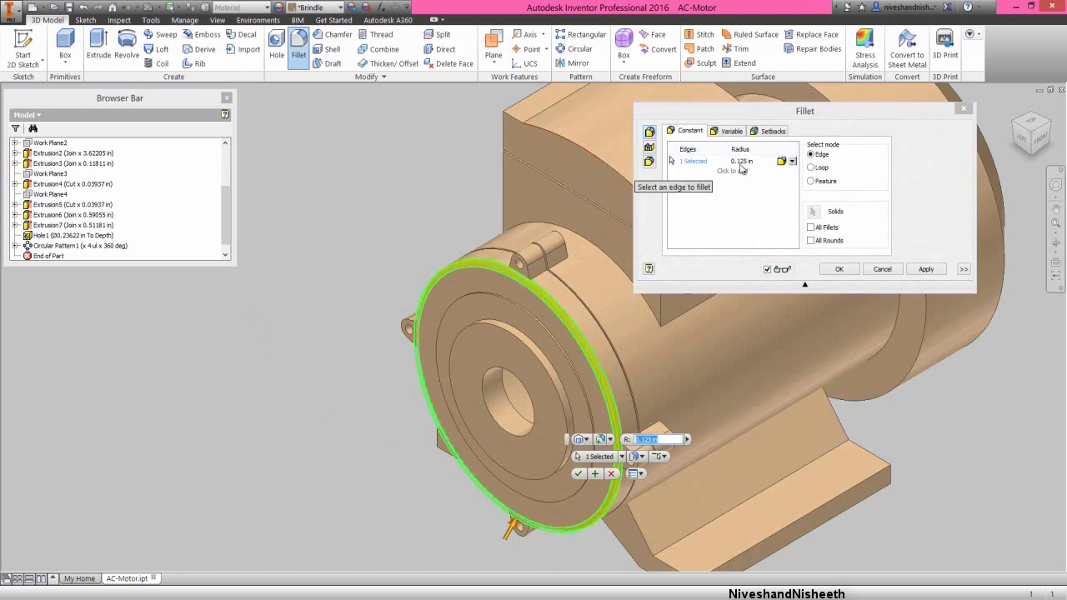
click(746, 161)
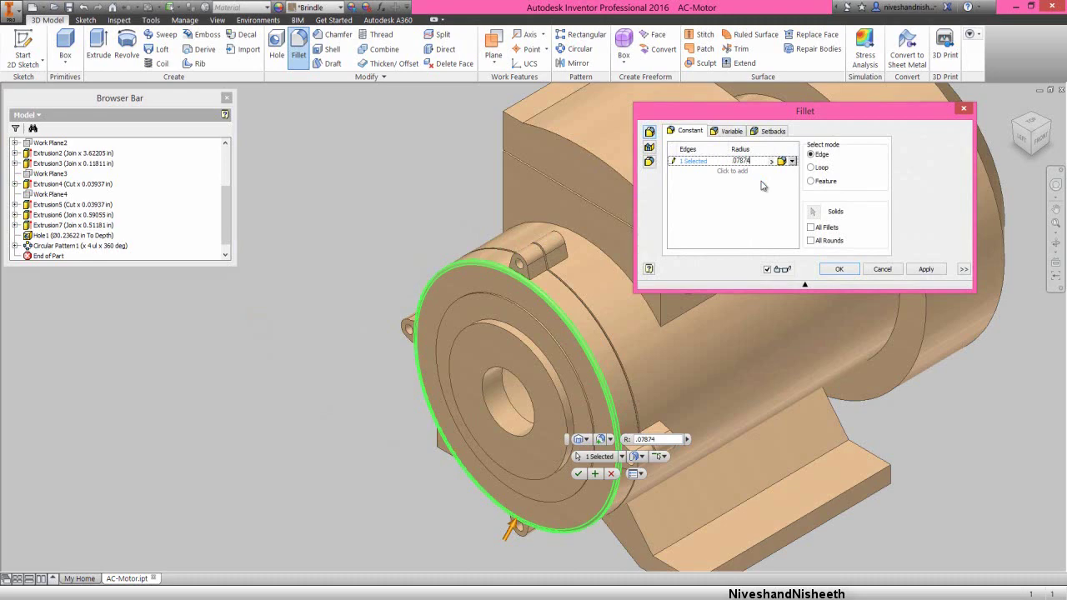
click(837, 268)
click(305, 178)
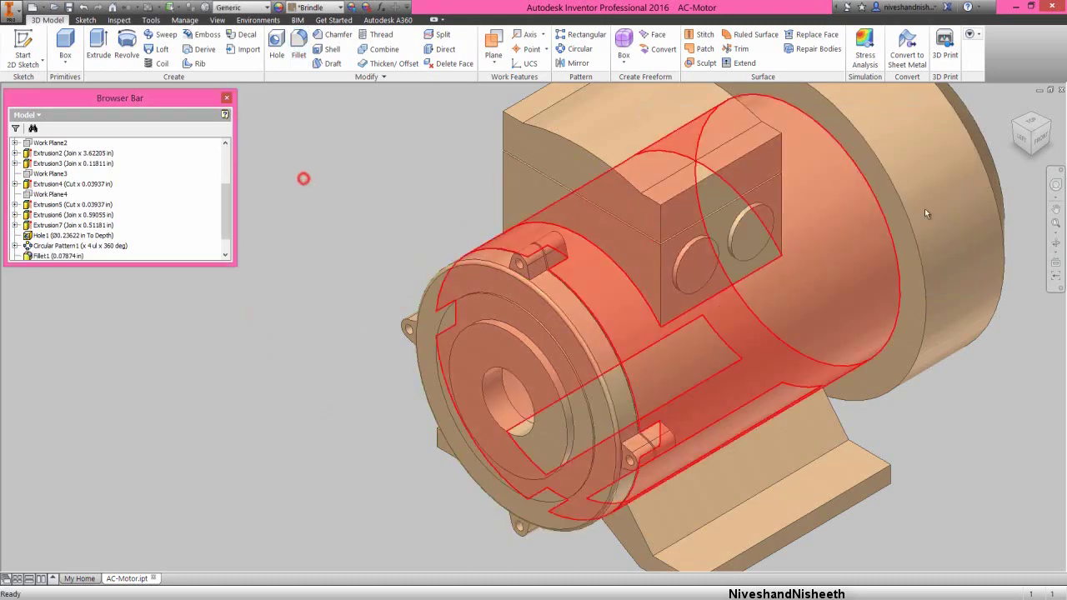
Create a work plane offset .19685 in from the ring-shaped shoulder face of the large end cover, towards the open end
click(1056, 223)
click(300, 152)
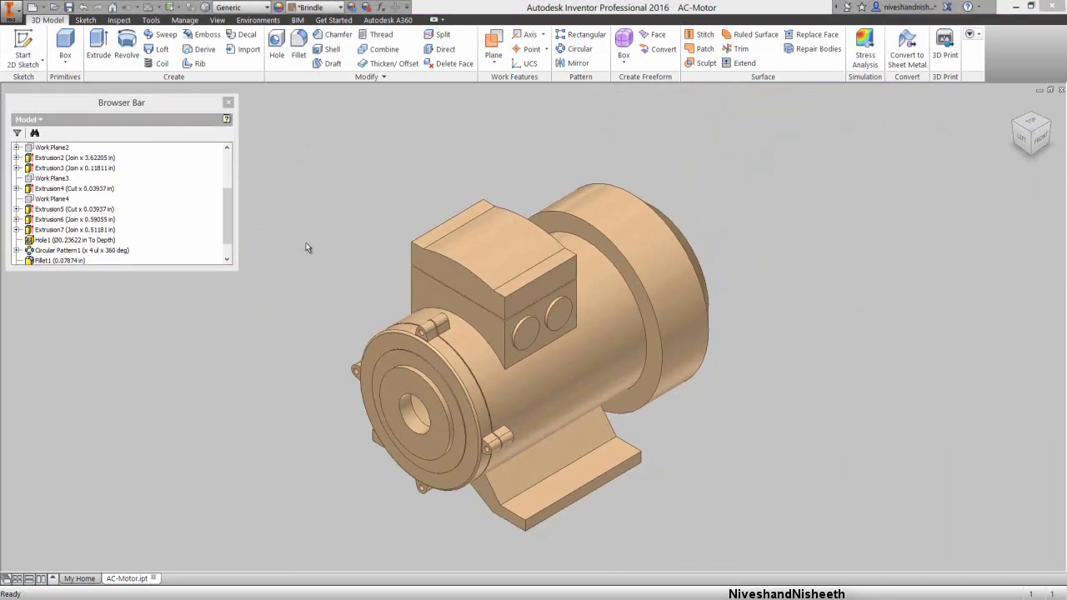
click(306, 243)
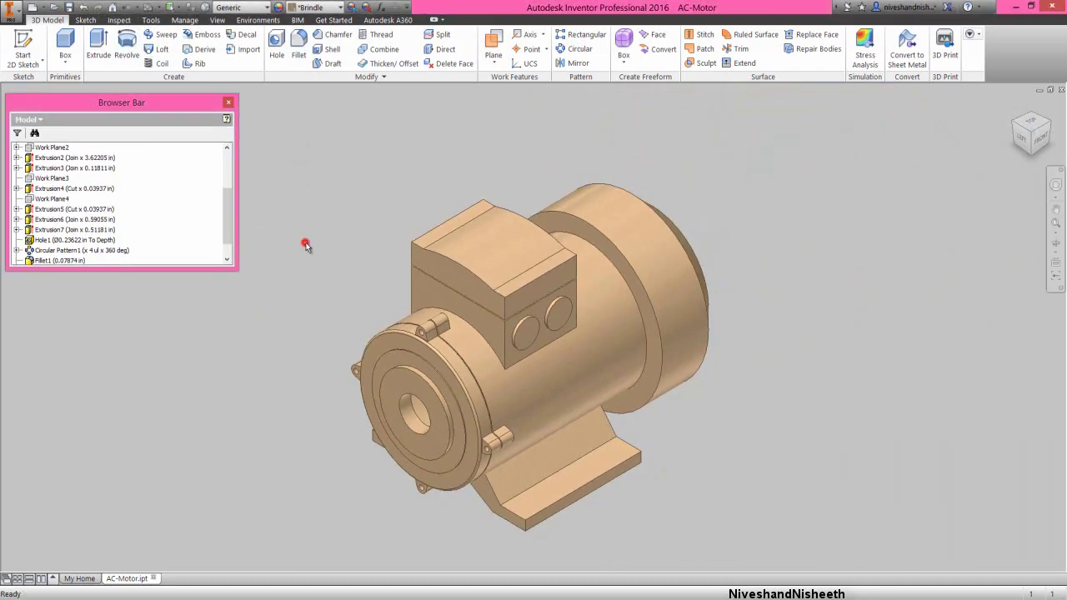
click(494, 60)
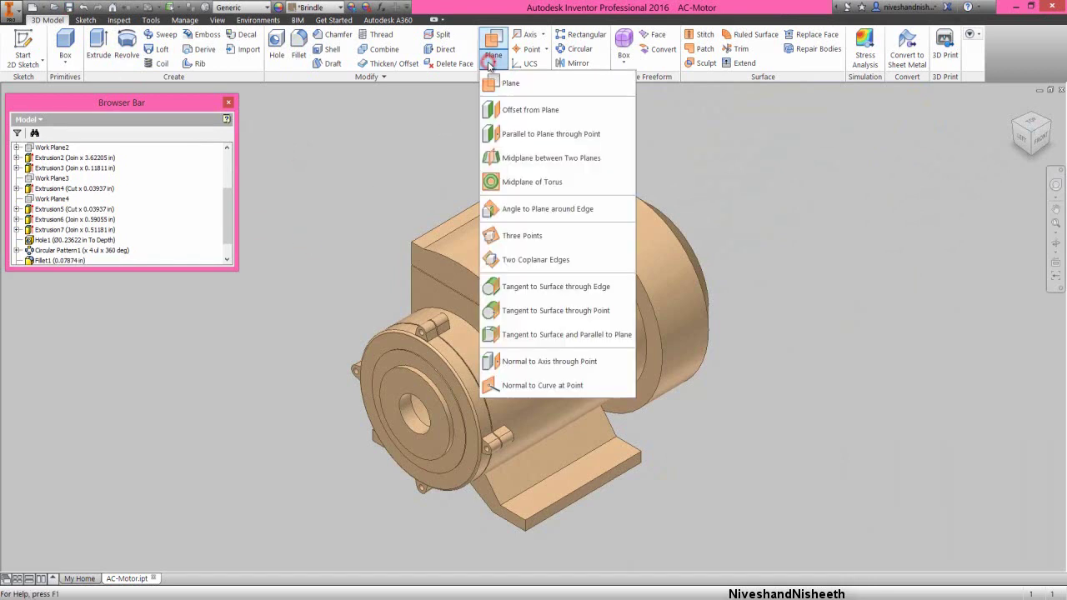
click(509, 109)
click(608, 255)
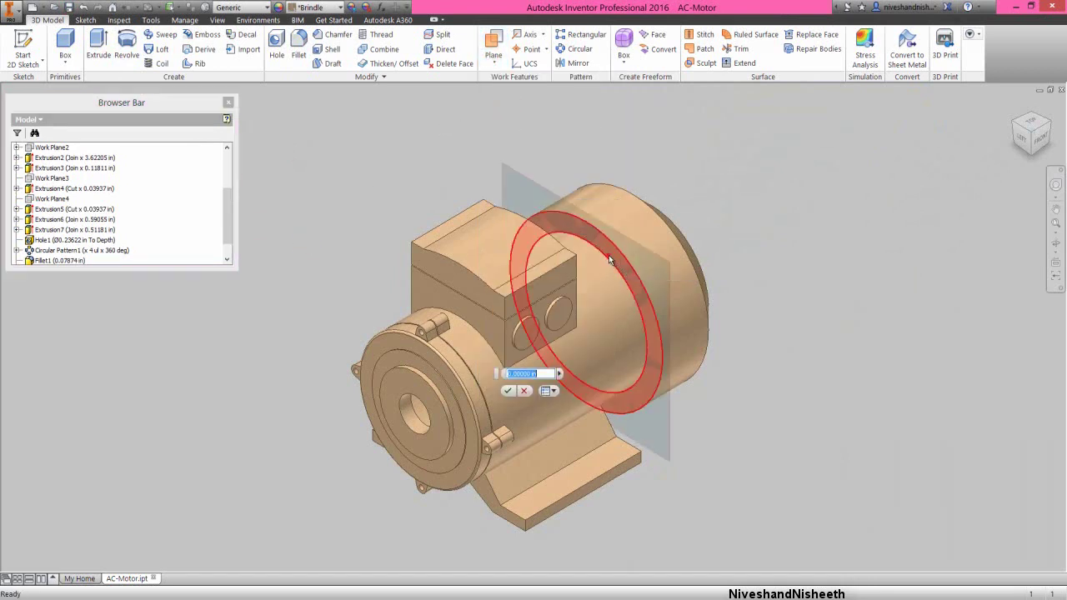
click(1041, 137)
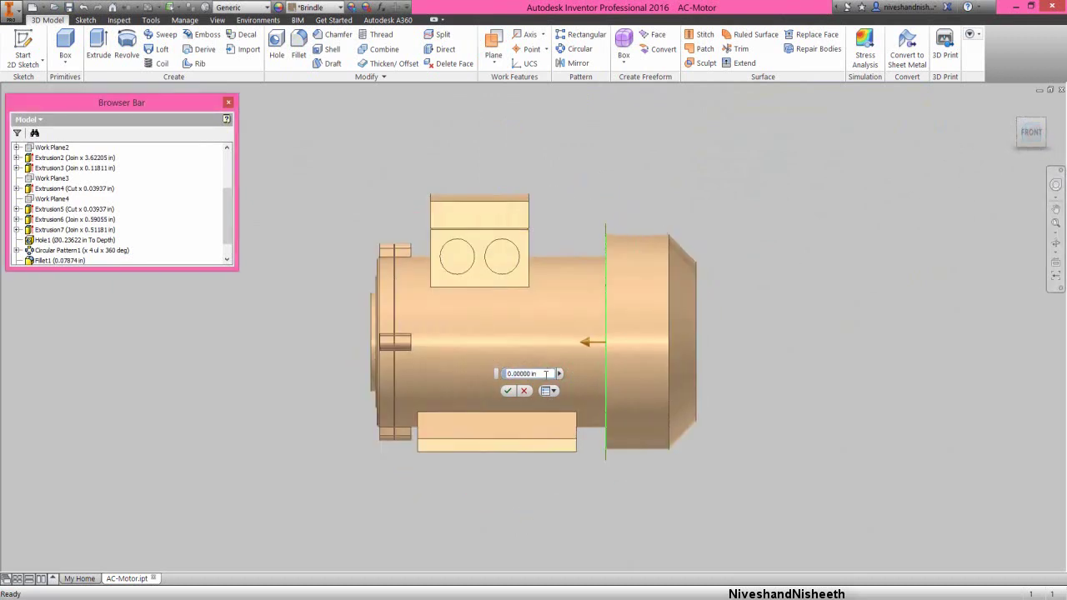
drag(546, 374, 493, 376)
key(BackSpace)
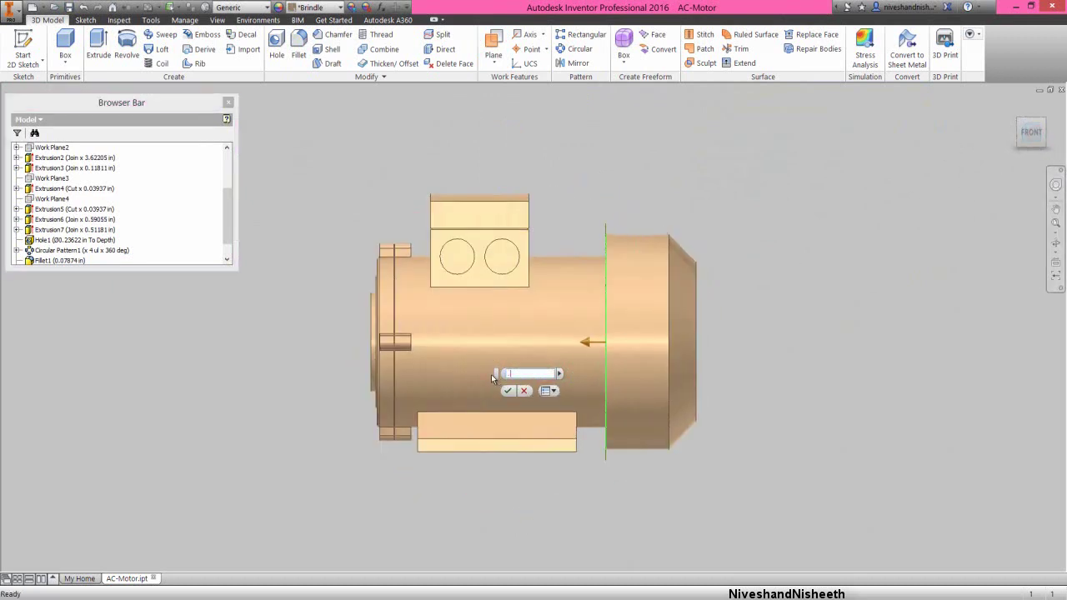
text(.19685)
click(508, 390)
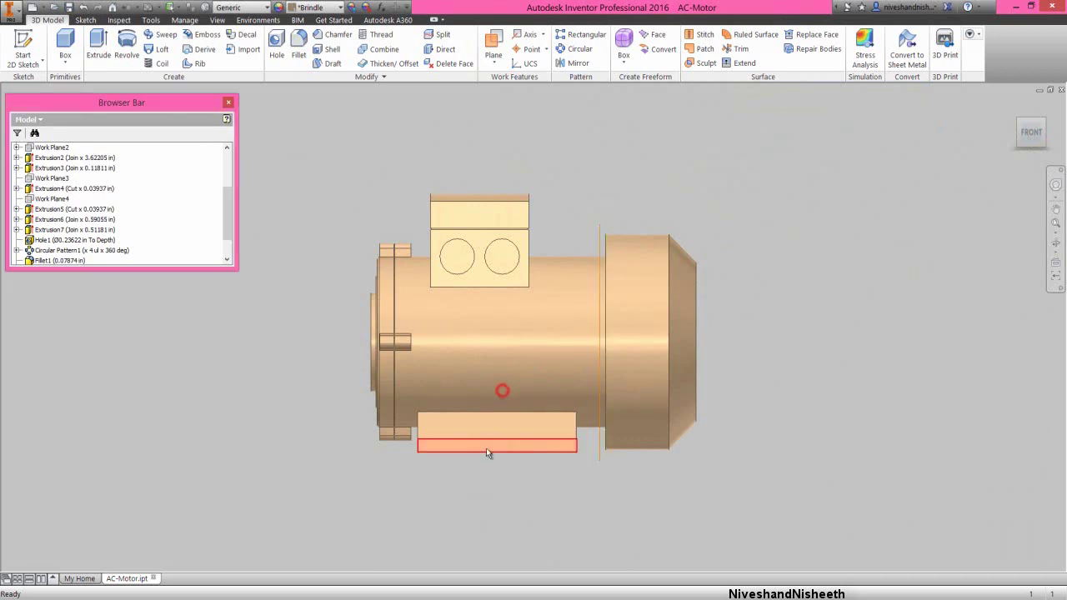
Create a second work plane offset .19685 in from the inner end face of the front-side drilled boss, towards the large end cover
click(1055, 244)
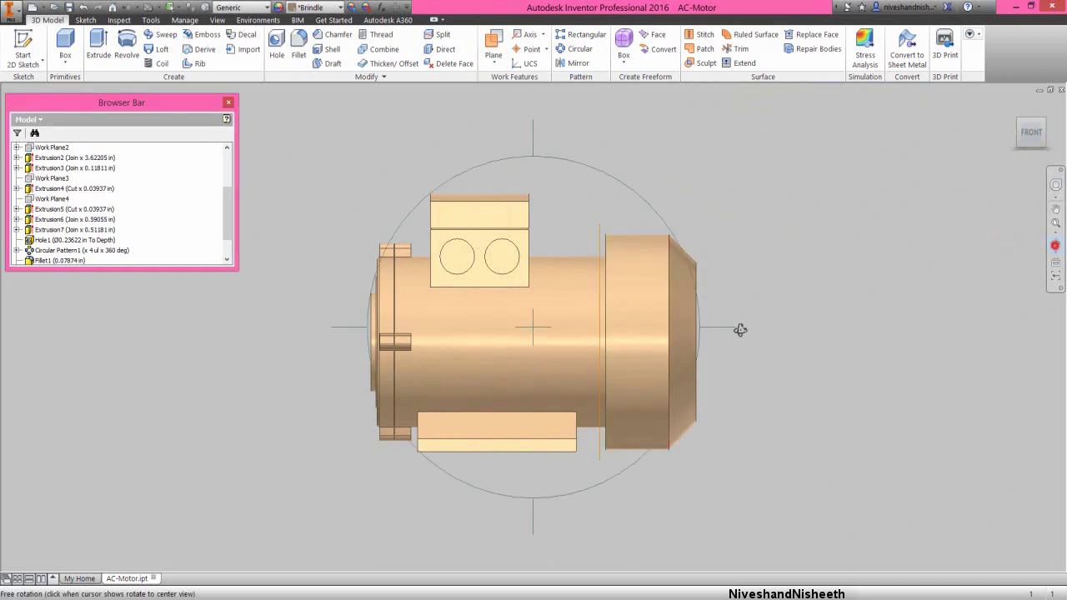
drag(498, 344, 462, 355)
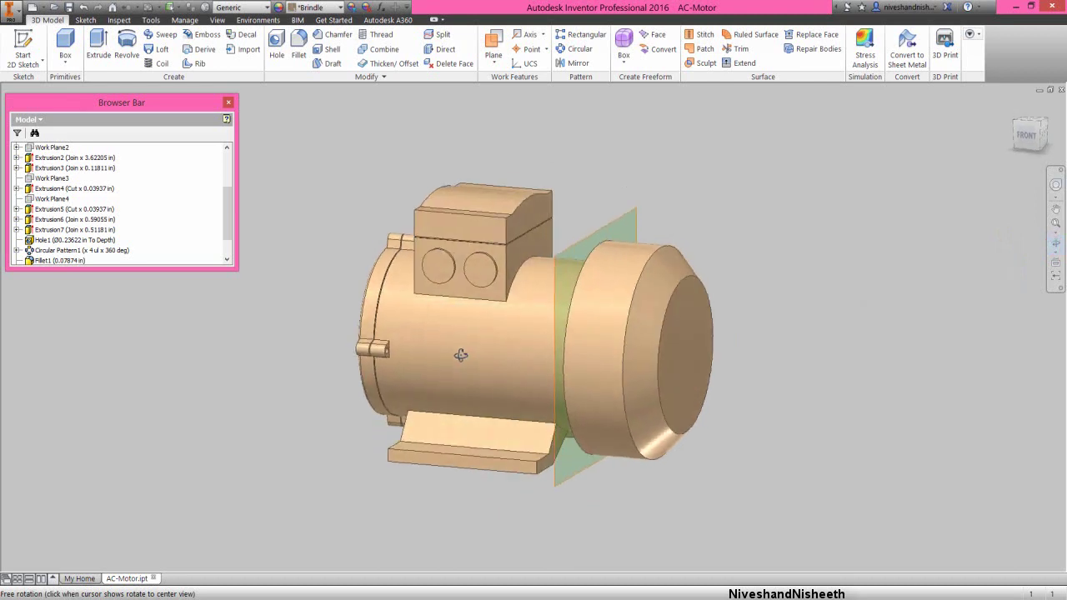
right_click(456, 239)
click(497, 240)
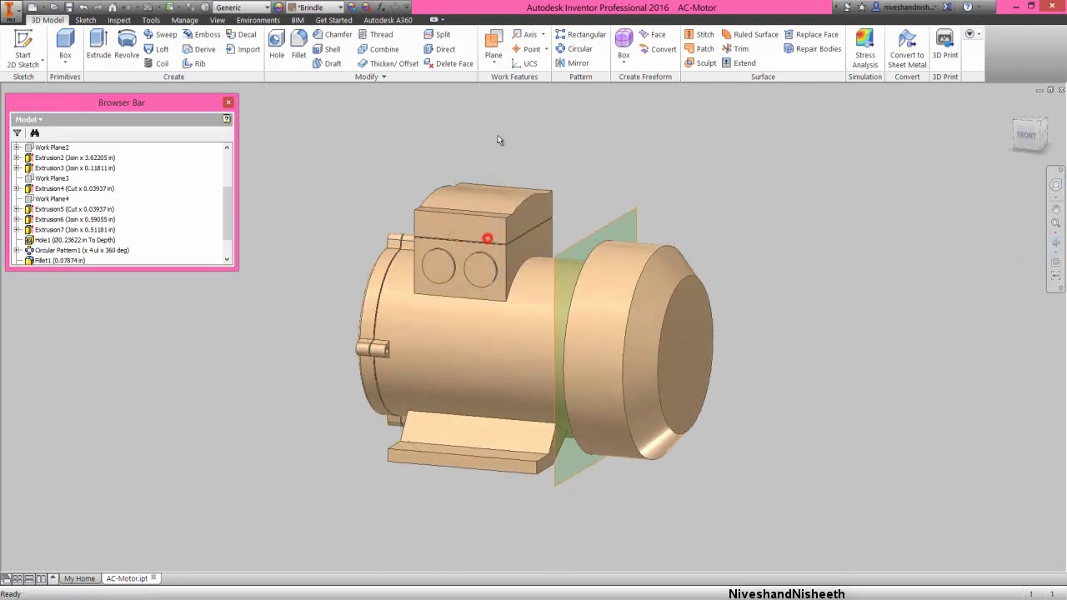
click(493, 58)
click(509, 87)
scroll(396, 367, up, 5)
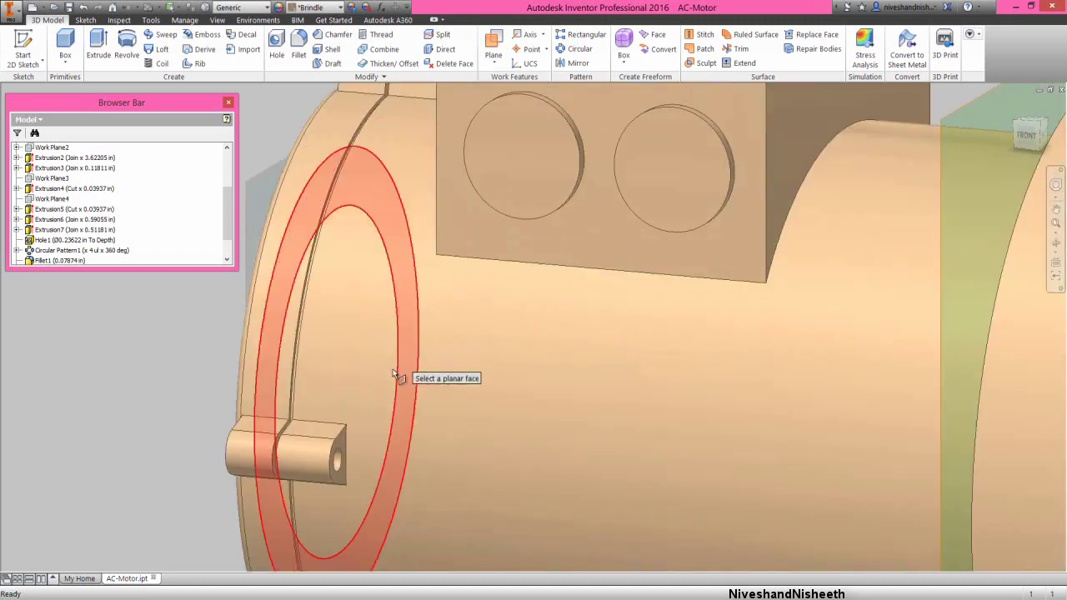
click(344, 445)
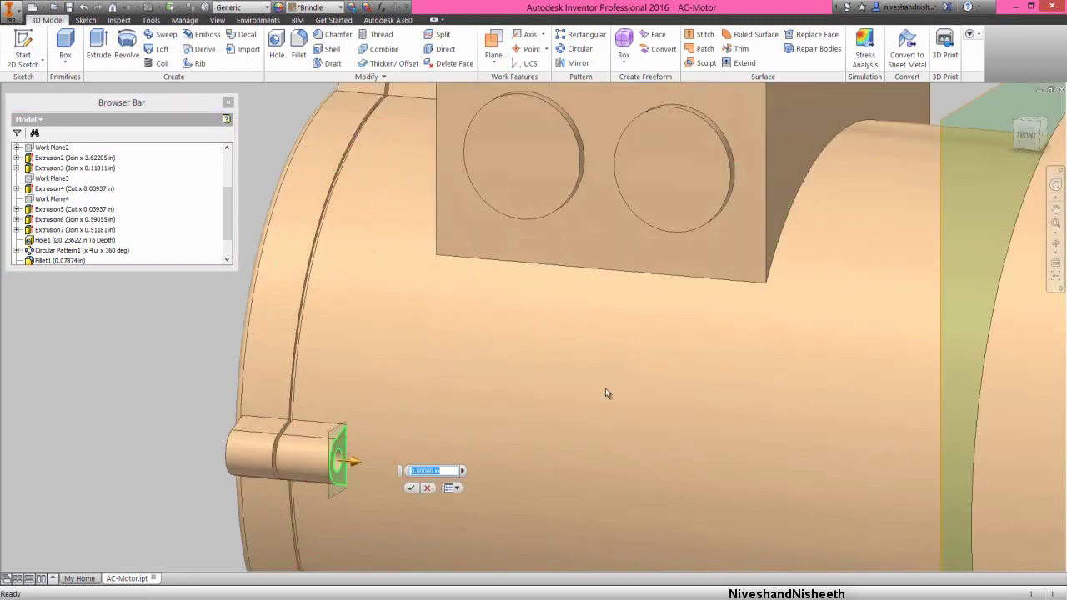
click(1026, 135)
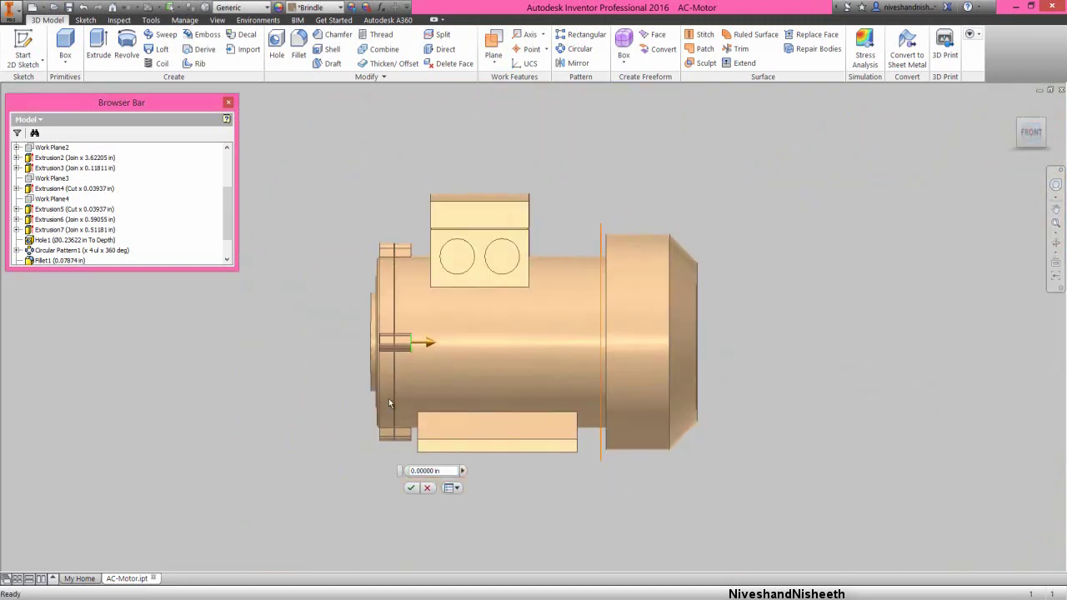
scroll(392, 384, up, 3)
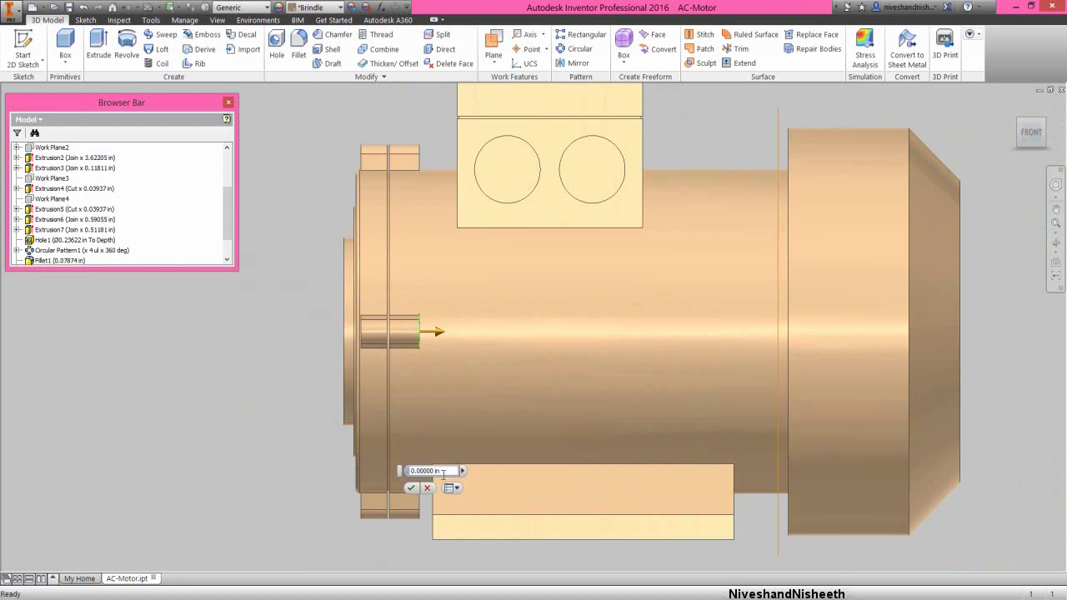
drag(441, 472, 397, 473)
text(19685)
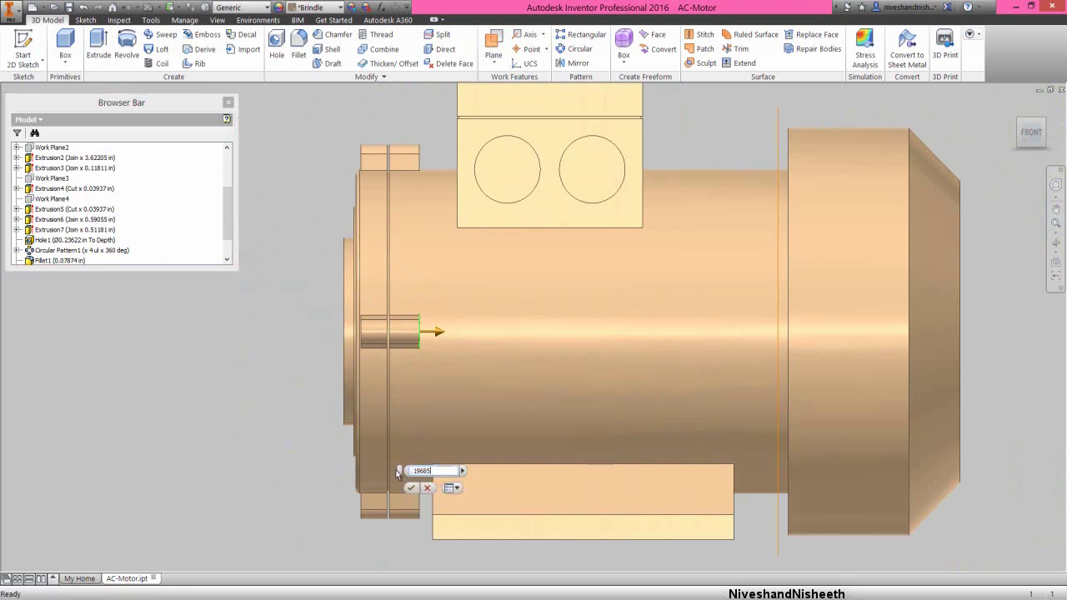
click(410, 488)
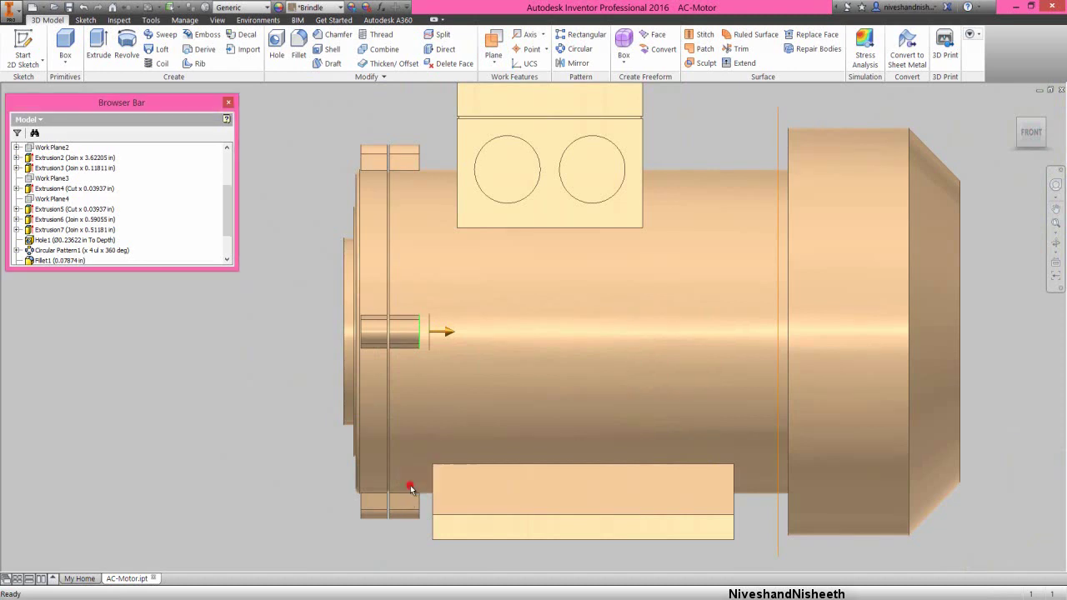
Turn on auto-resizing for the work plane beside the bosses
click(242, 335)
scroll(184, 242, down, 2)
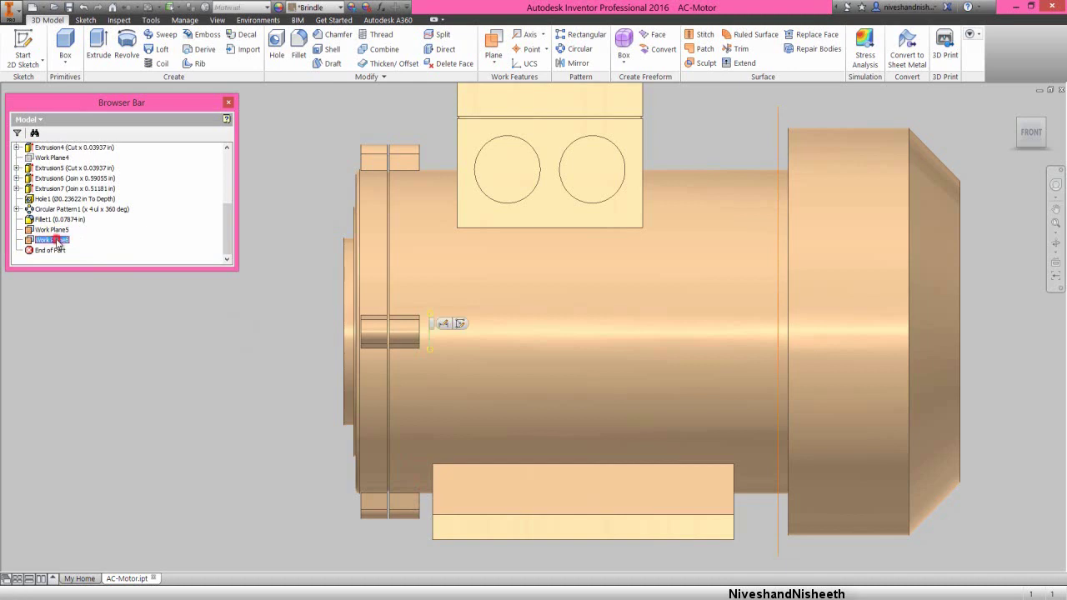
right_click(55, 239)
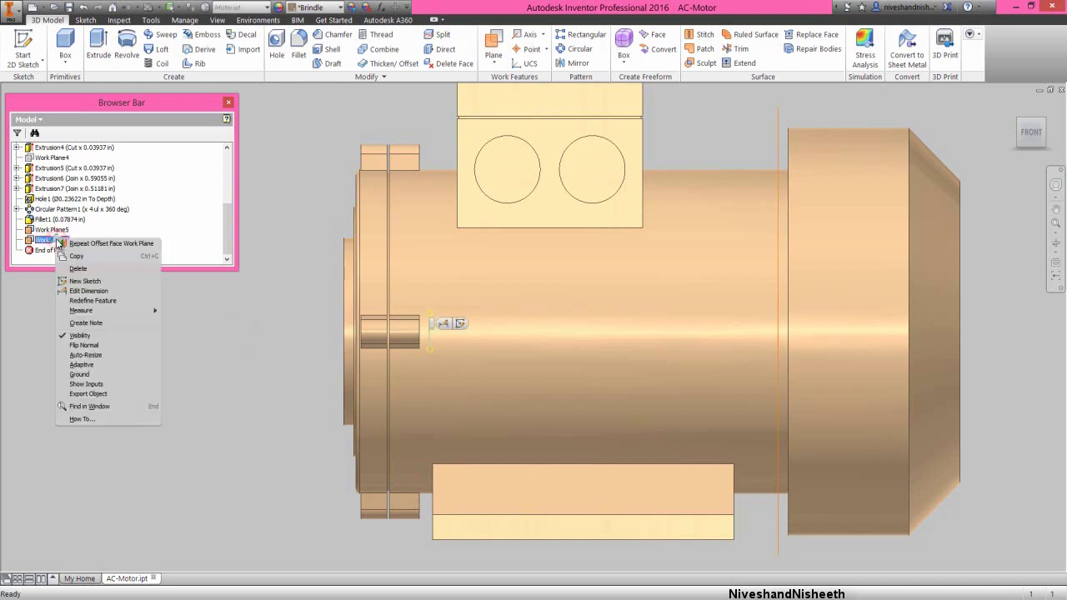
click(92, 354)
click(178, 340)
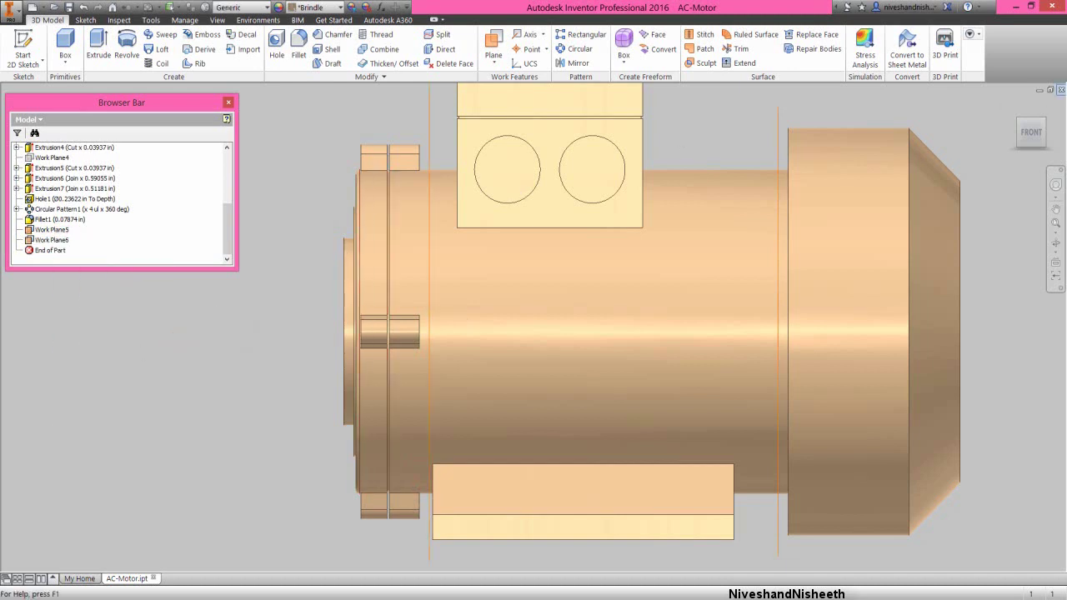
Start a new sketch on the work plane beside the large end cover
click(1044, 122)
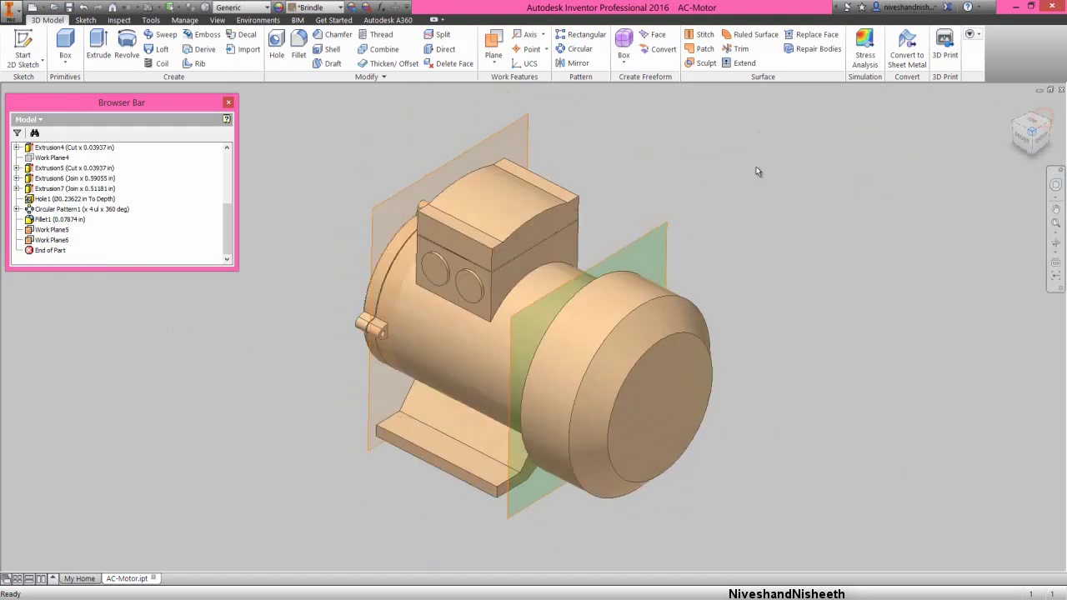
click(740, 175)
click(642, 242)
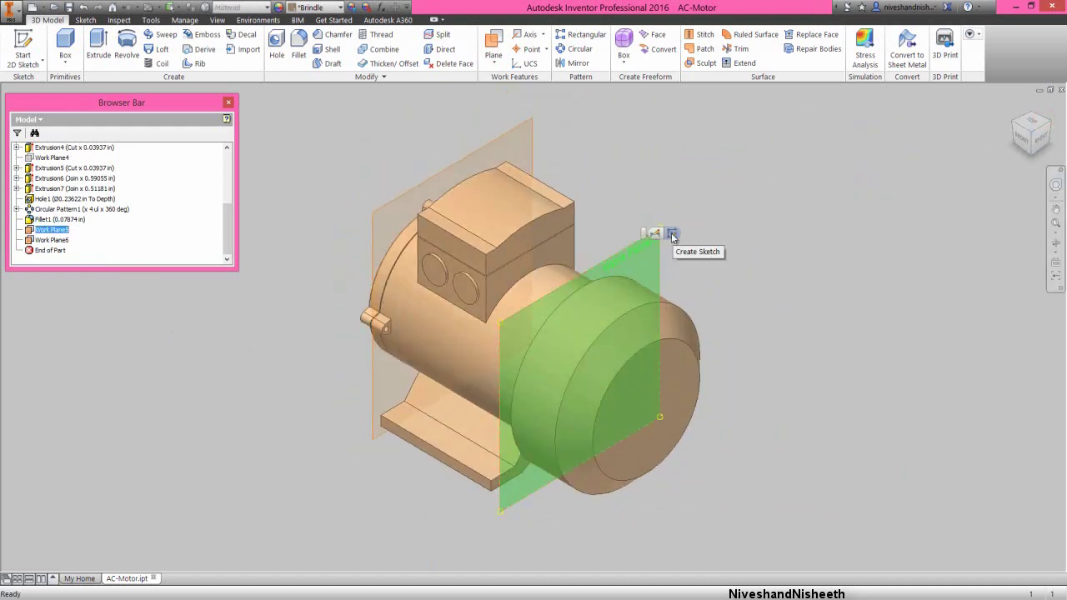
click(672, 234)
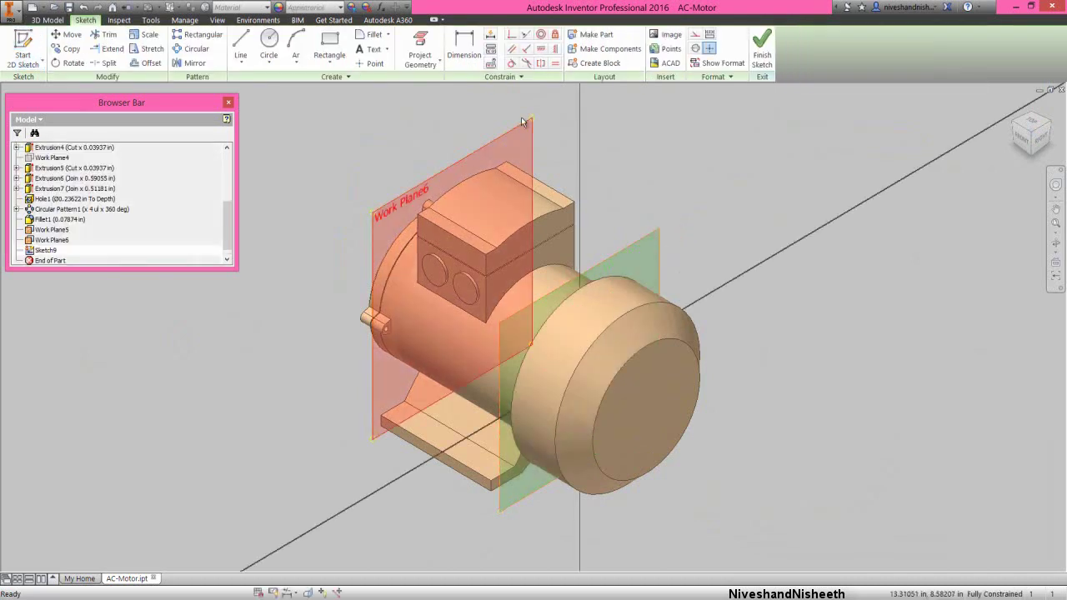
Hide both offset work planes, the one by the bosses and the one by the large end cover
right_click(525, 127)
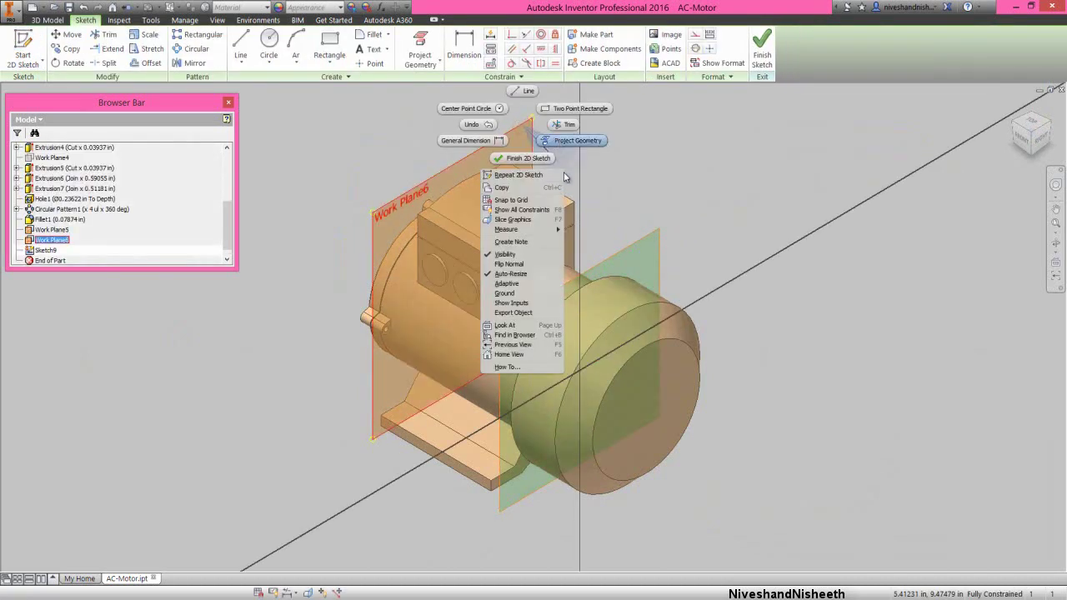
click(552, 246)
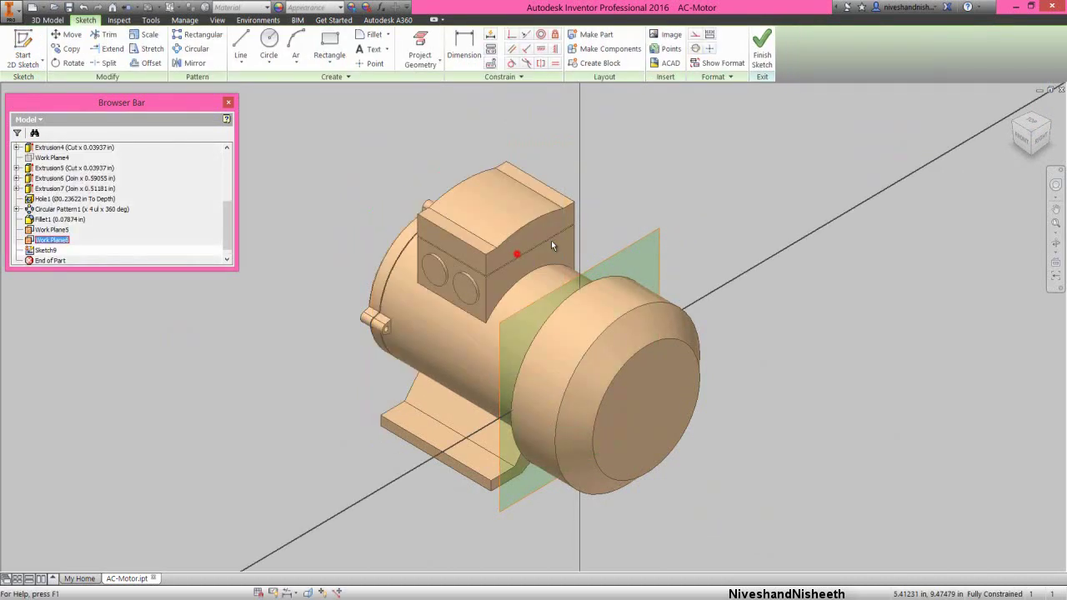
right_click(626, 244)
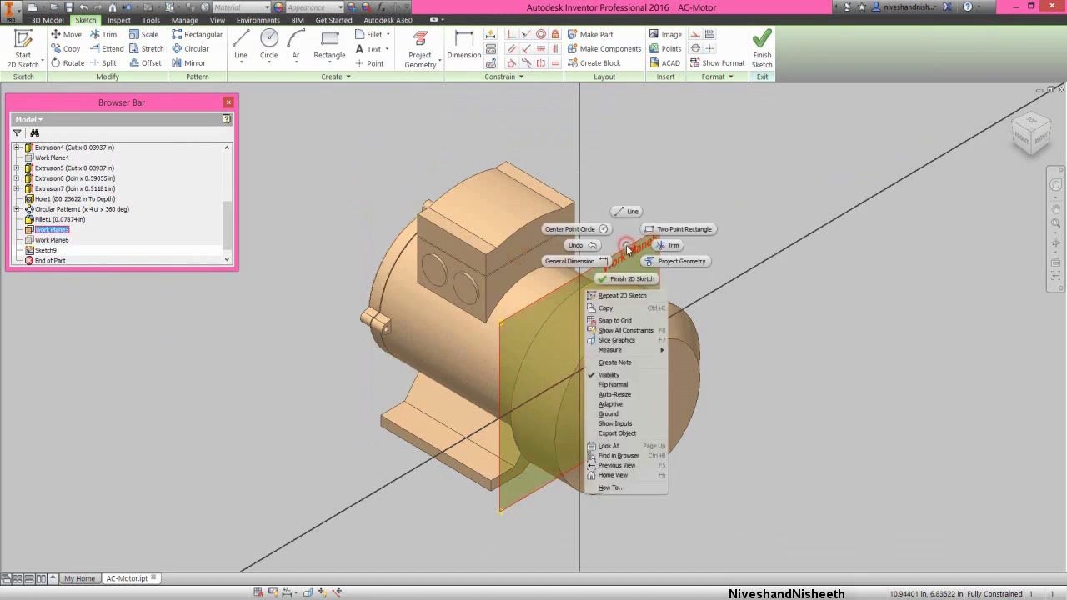
click(627, 376)
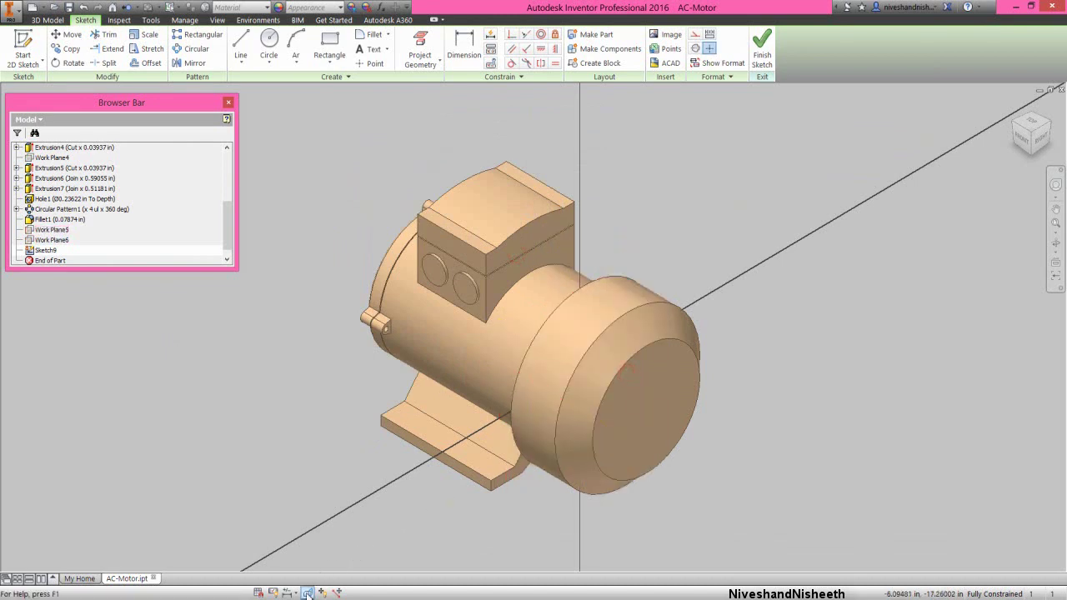
Slice the model at the sketch plane and project the cut edges of the motor body's ring section into the sketch
click(306, 593)
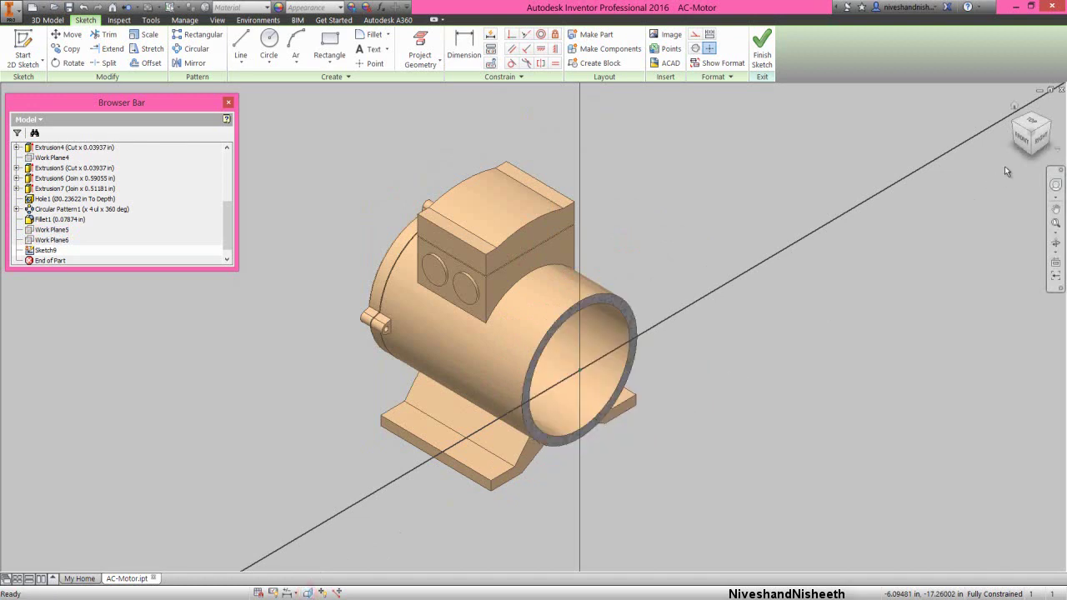
click(1038, 139)
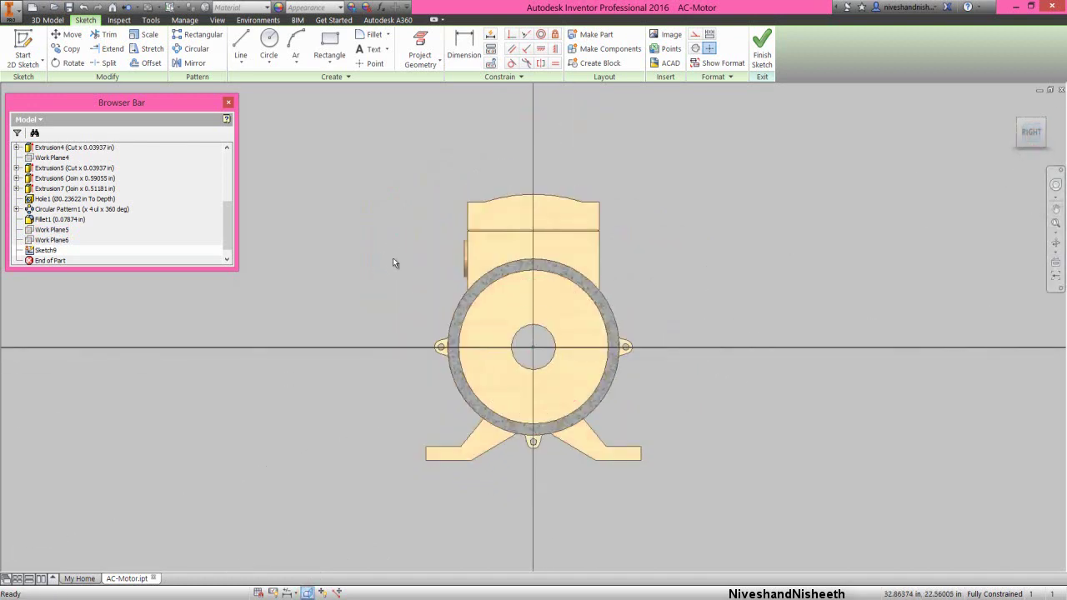
click(390, 255)
click(425, 60)
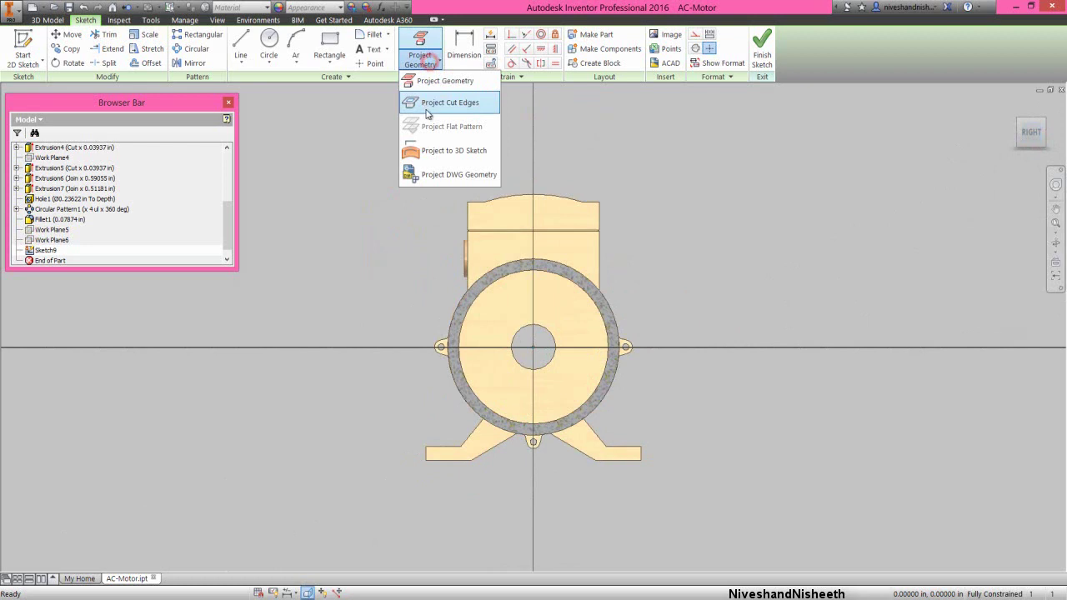
click(427, 104)
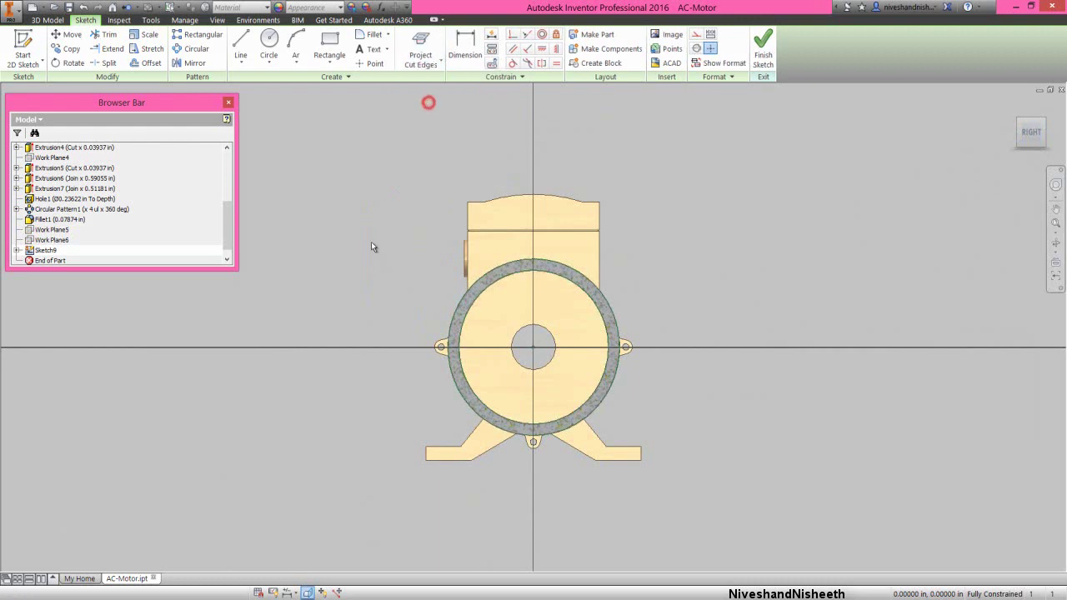
click(370, 243)
Project the XZ and XY origin planes into the sketch as horizontal and vertical reference lines, and select the vertical line
click(421, 62)
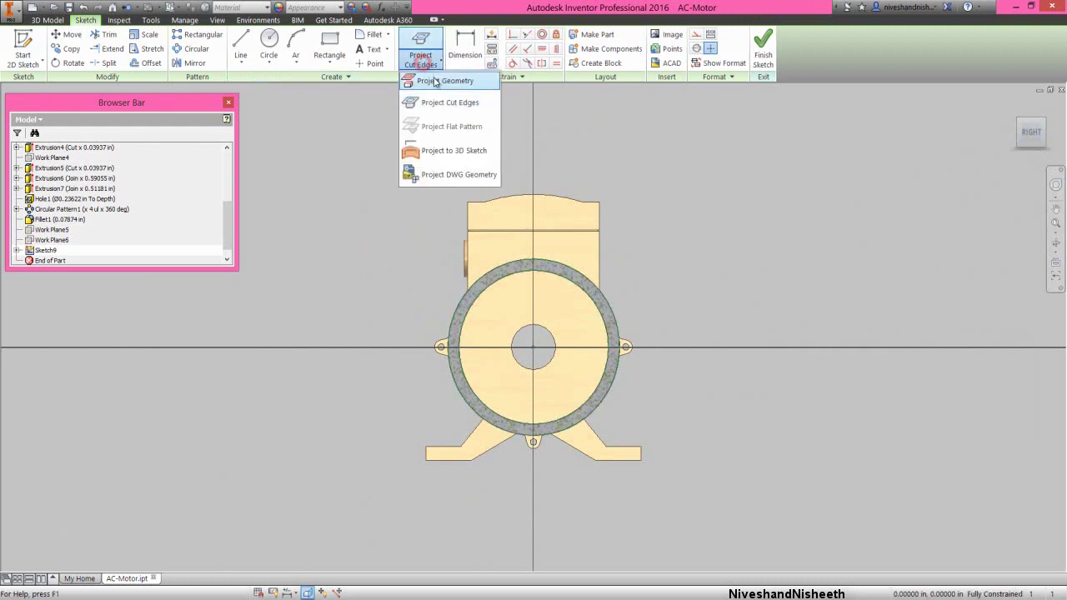
click(435, 81)
scroll(230, 230, up, 4)
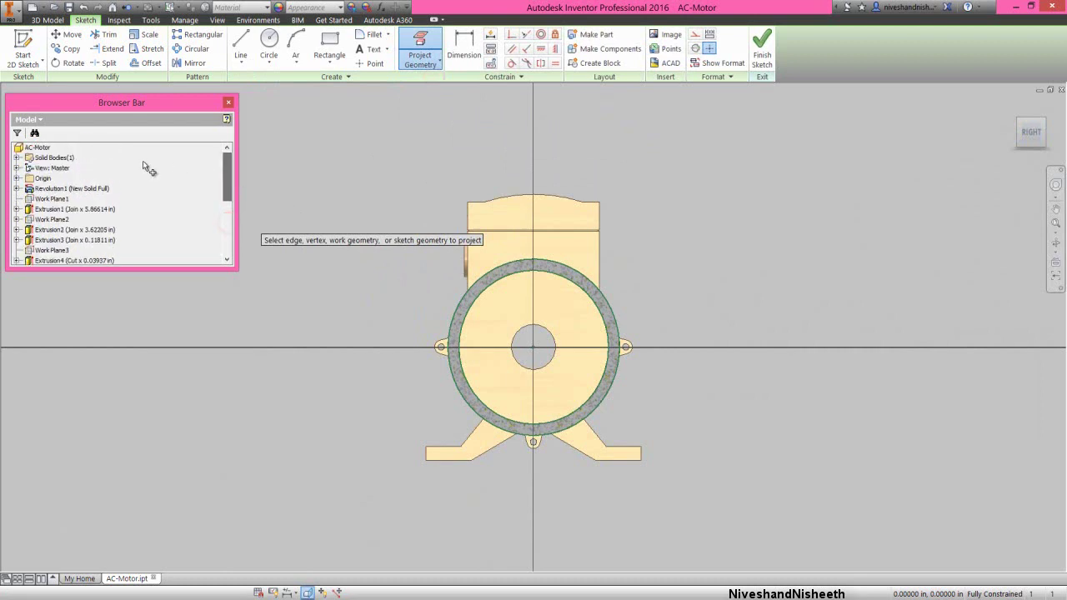
click(17, 178)
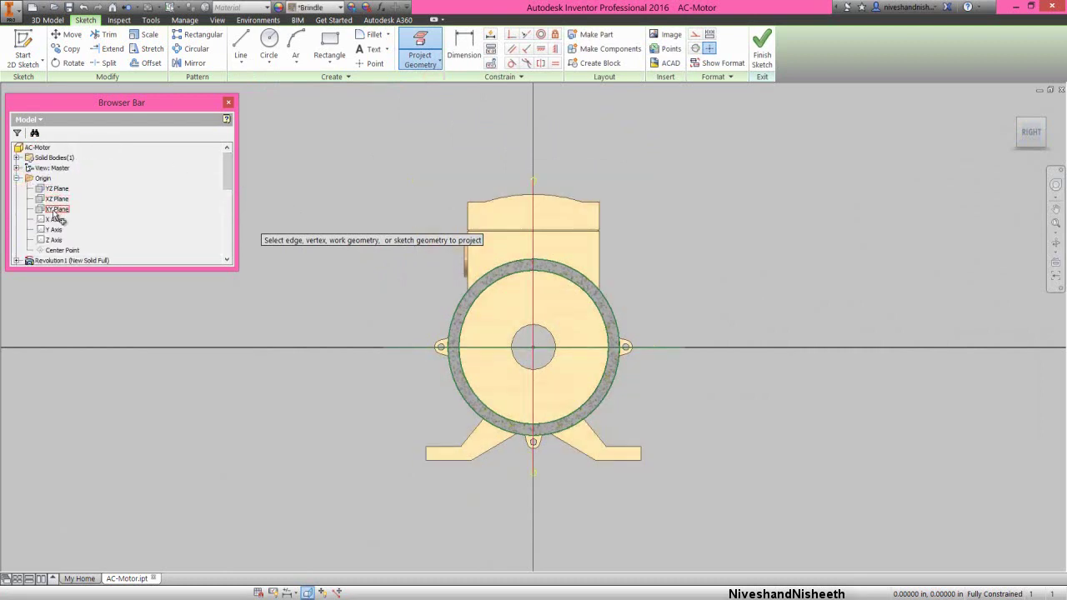
click(56, 214)
right_click(337, 203)
click(376, 190)
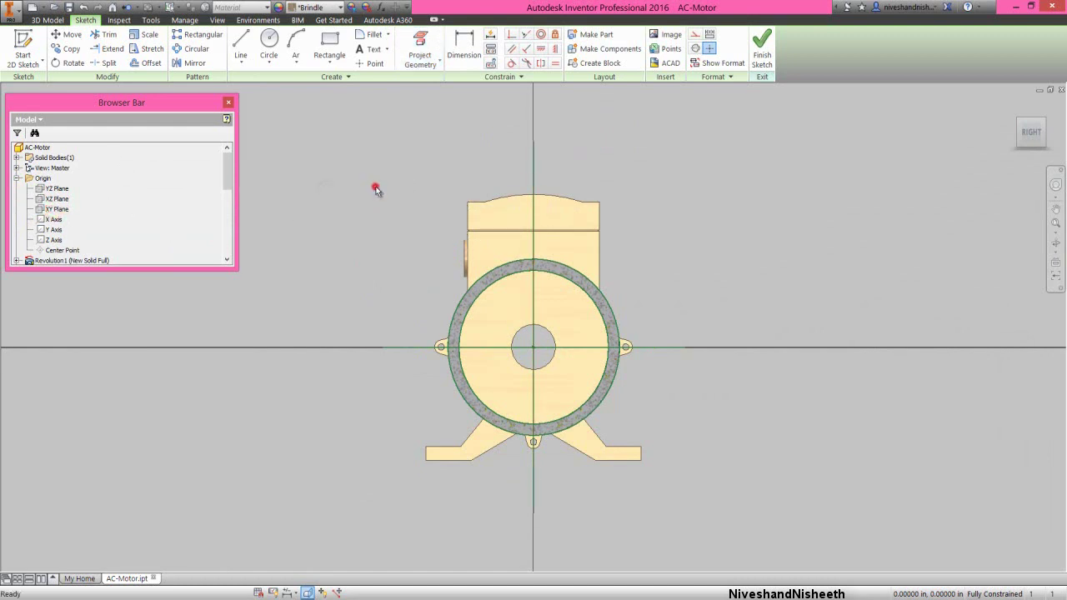
click(533, 157)
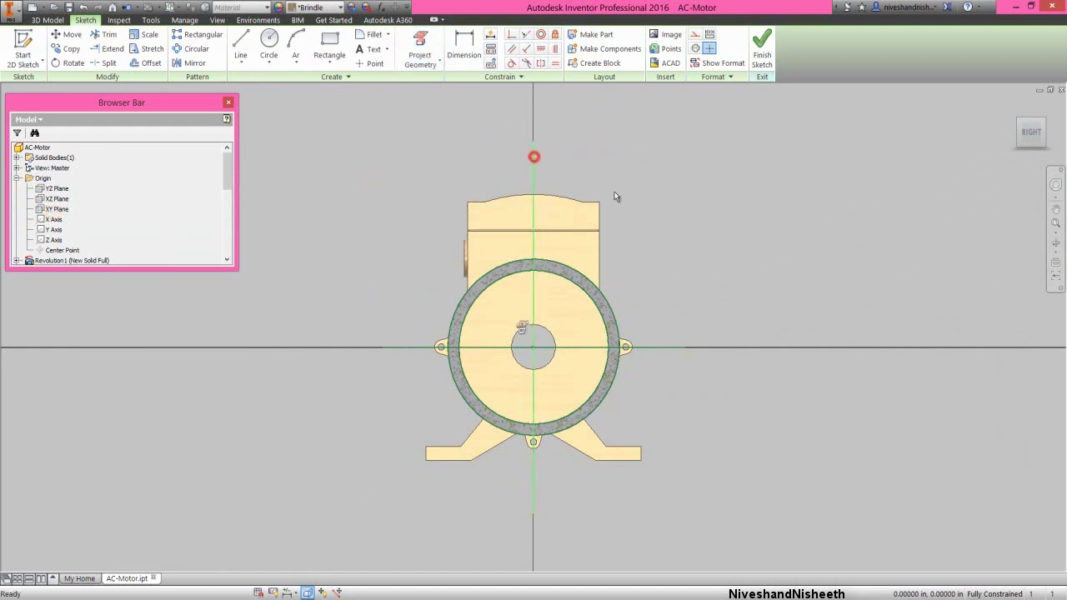
Convert the projected horizontal and vertical reference lines into construction lines
click(655, 347)
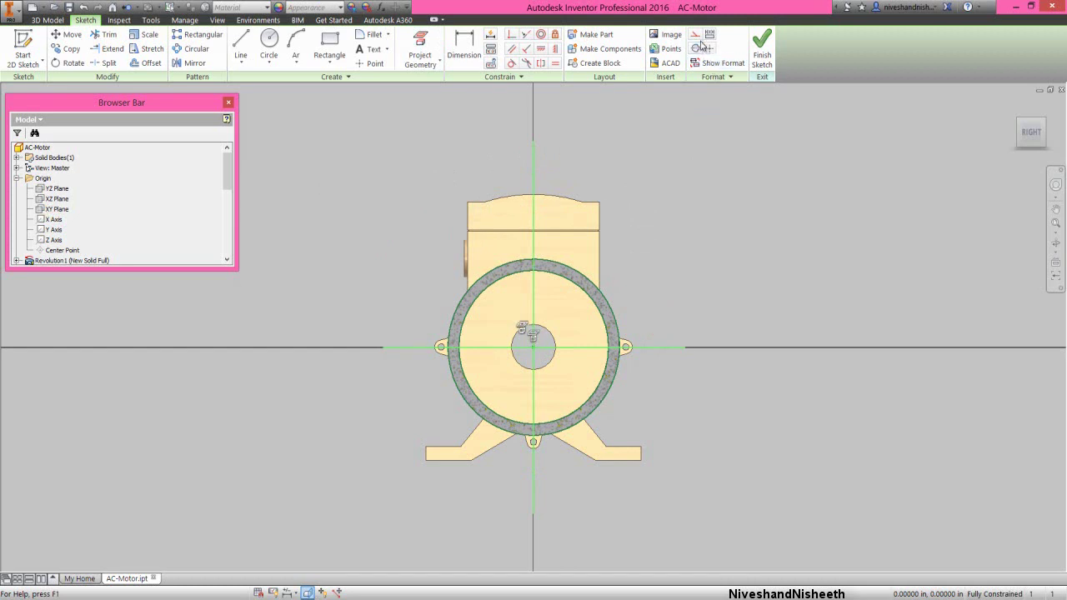
click(702, 46)
click(689, 179)
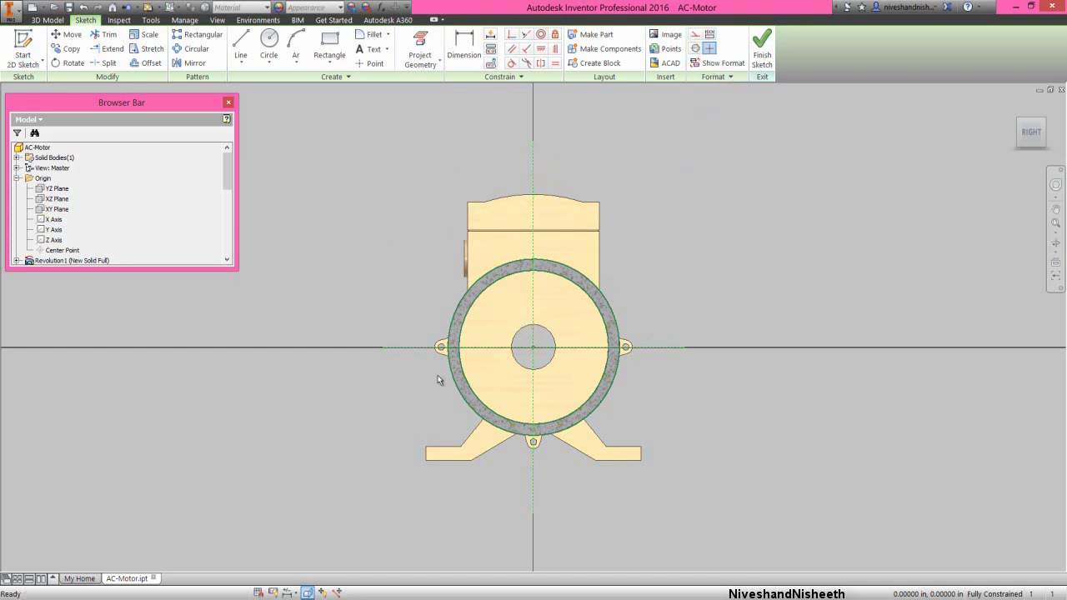
Sketch a thin horizontal fin profile above the left lug, about 0.75 in long and 0.12 in high, starting and ending on the ring's outer edge
scroll(438, 380, down, 6)
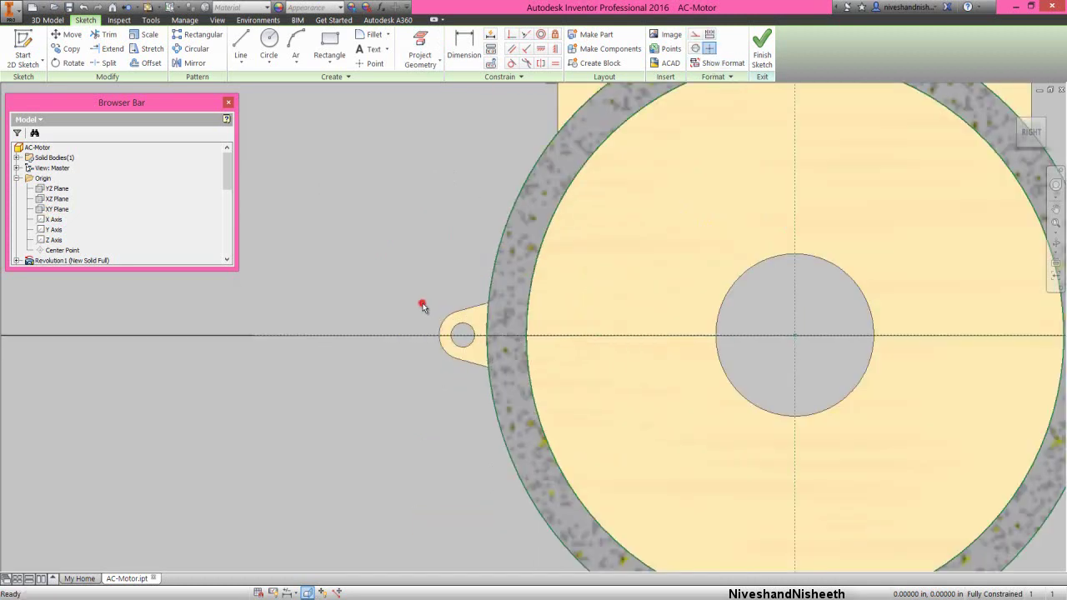
right_click(426, 255)
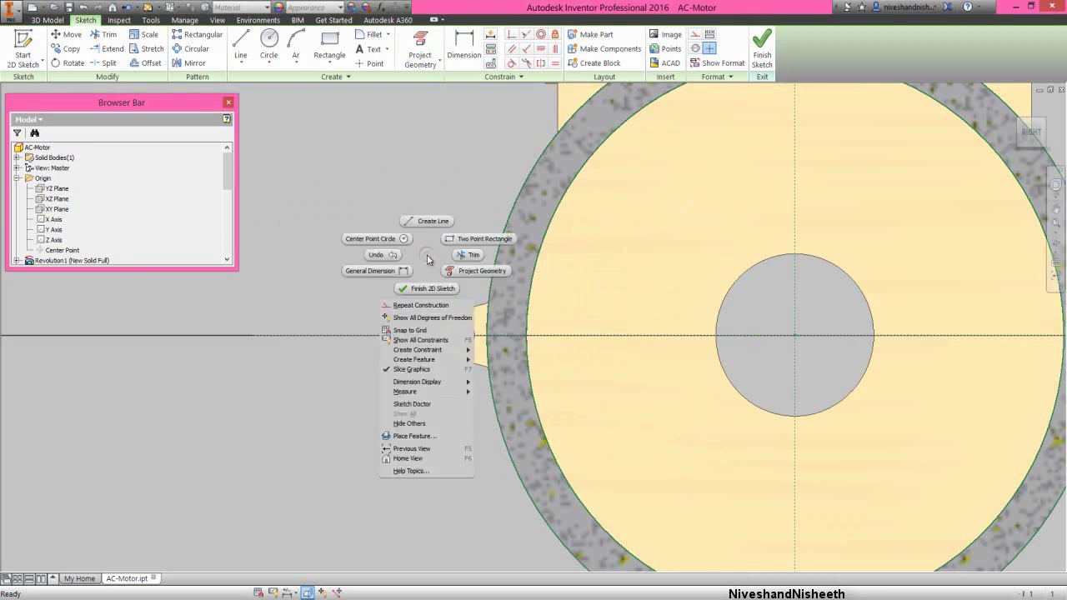
click(433, 221)
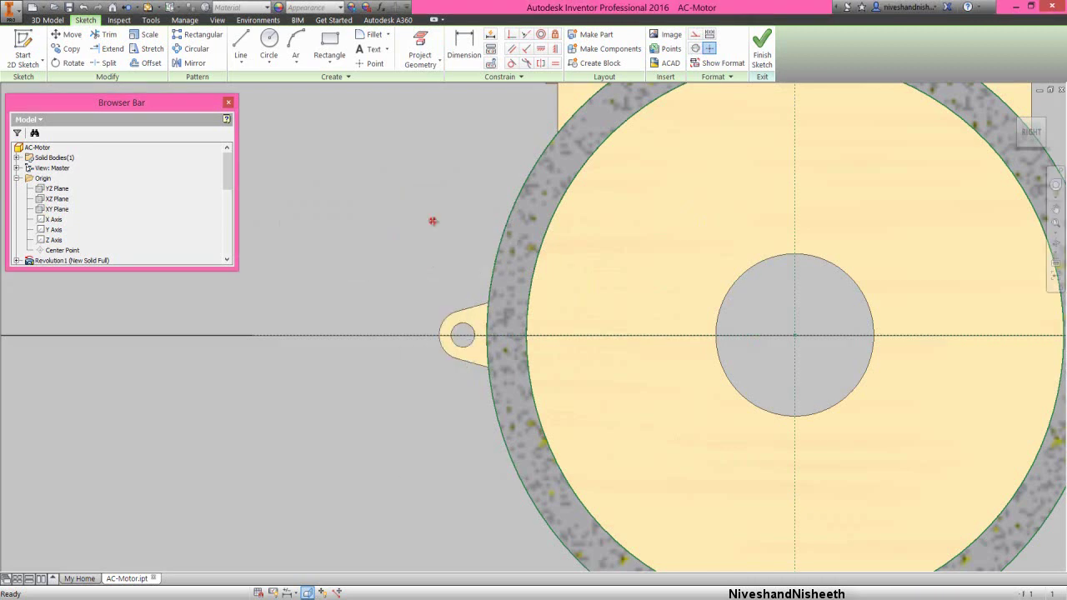
scroll(449, 291, down, 3)
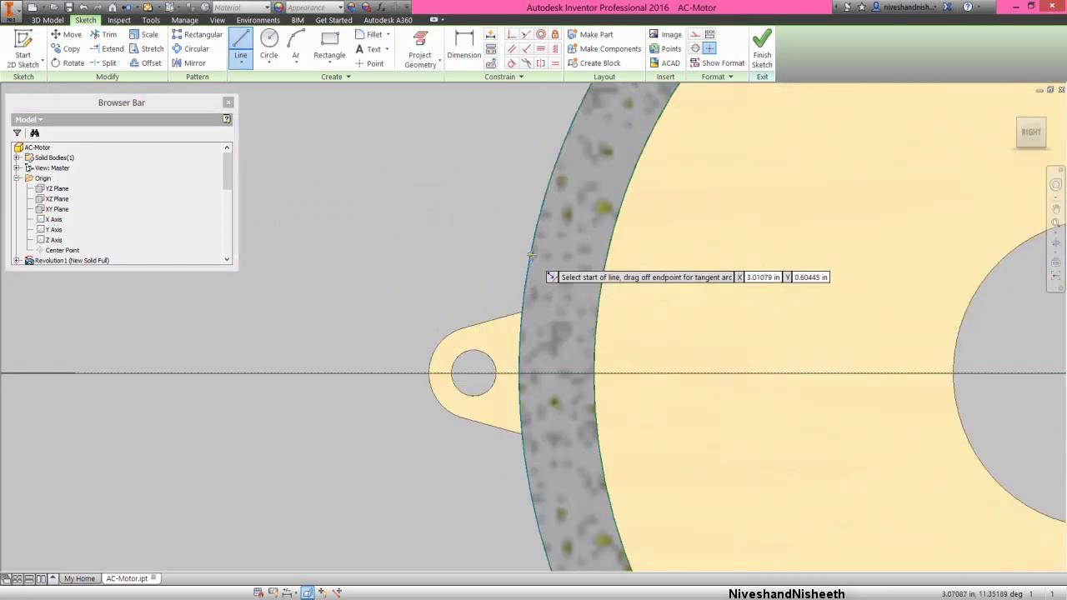
click(530, 255)
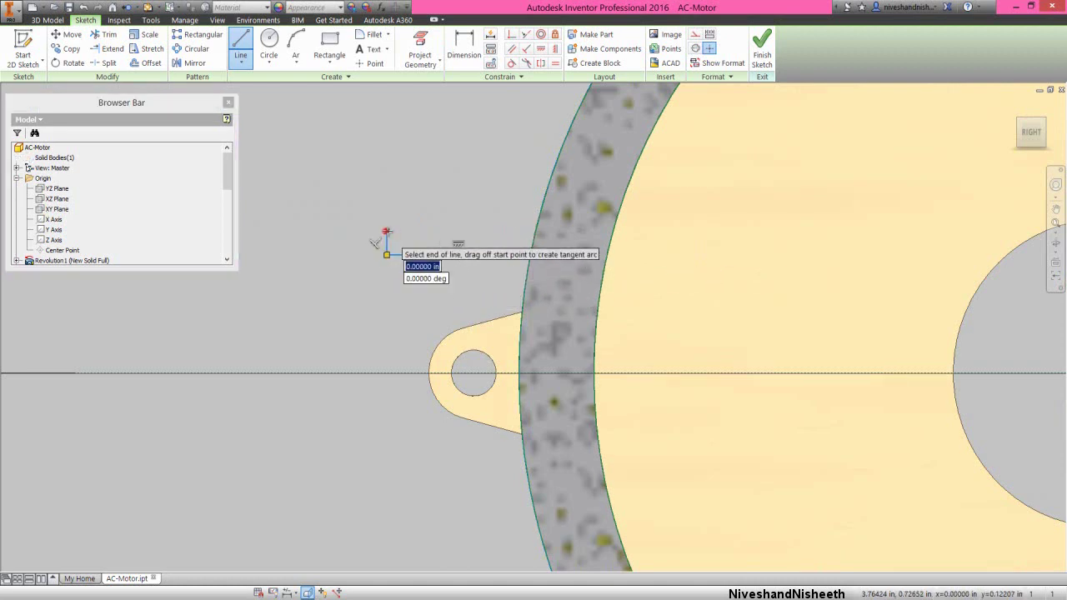
click(387, 254)
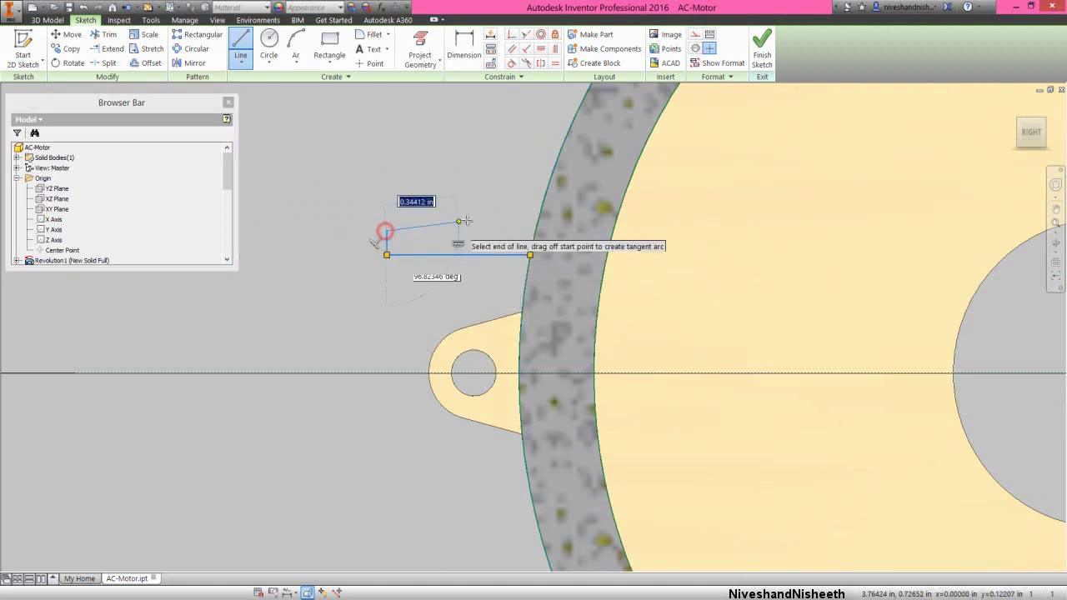
click(536, 231)
Sketch a second thin fin profile below the left lug, about 0.86 in long and 0.15 in high, attached to the ring's outer edge
scroll(429, 298, down, 2)
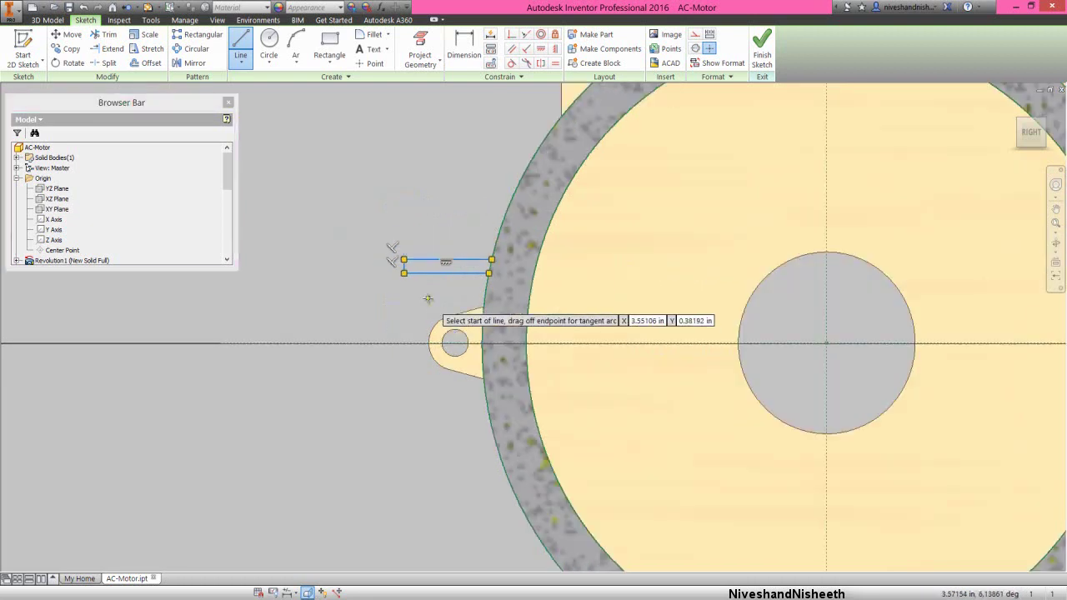
click(491, 426)
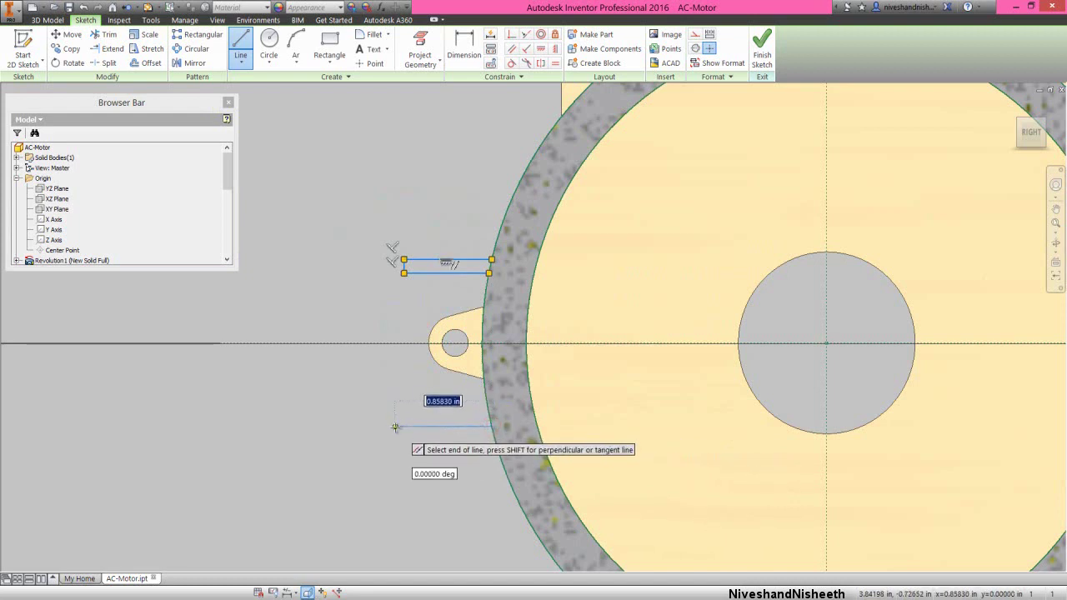
click(396, 426)
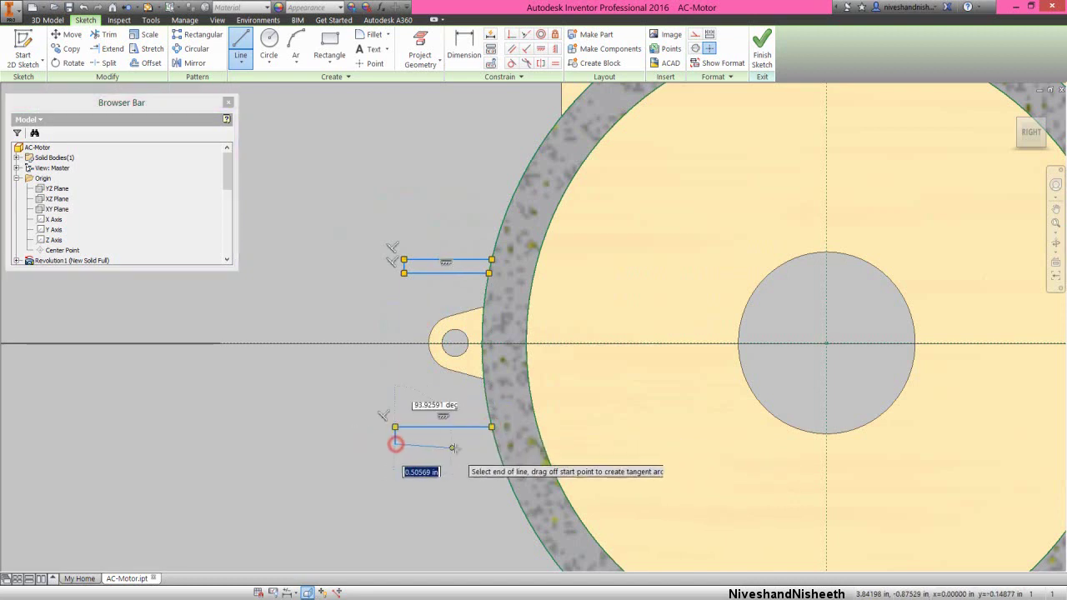
click(496, 444)
Dimension the lower edge of the upper fin profile and set its length to 0.69744 in
right_click(362, 391)
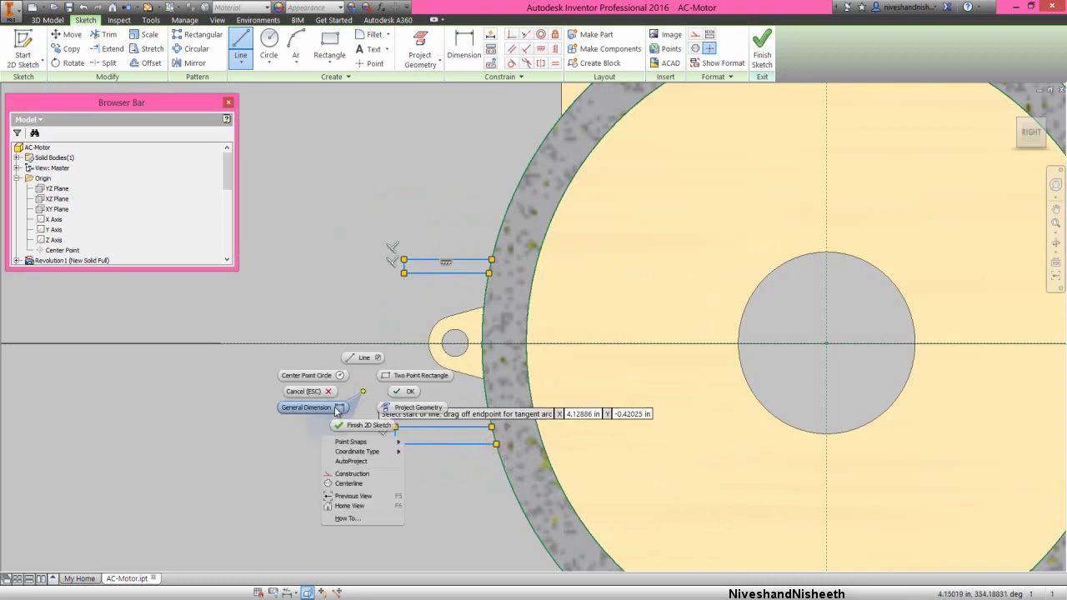
click(337, 408)
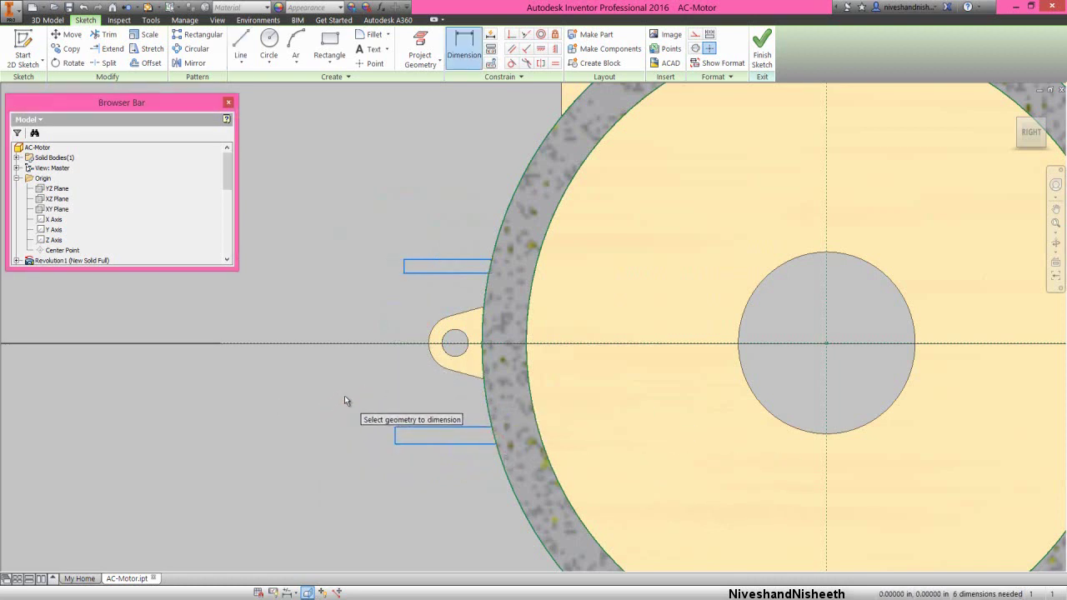
click(442, 266)
click(446, 283)
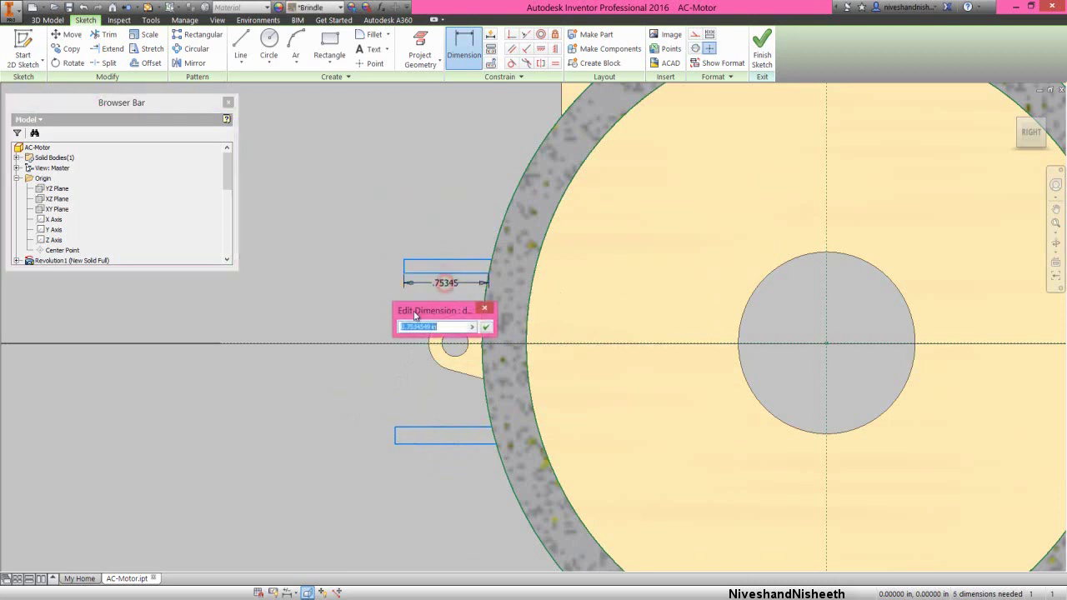
text(.69)
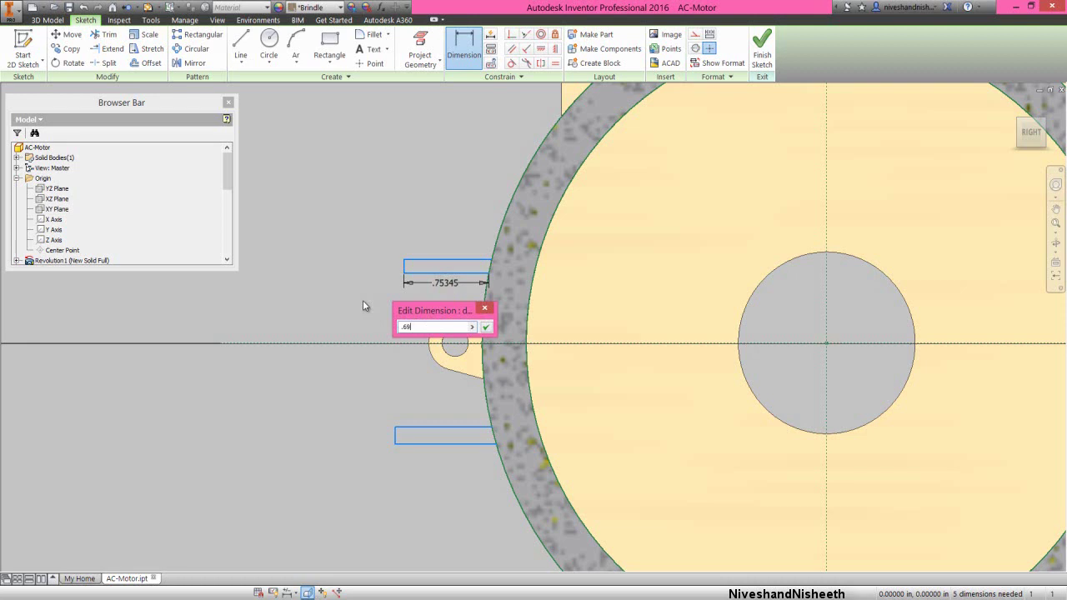
text(744)
key(Return)
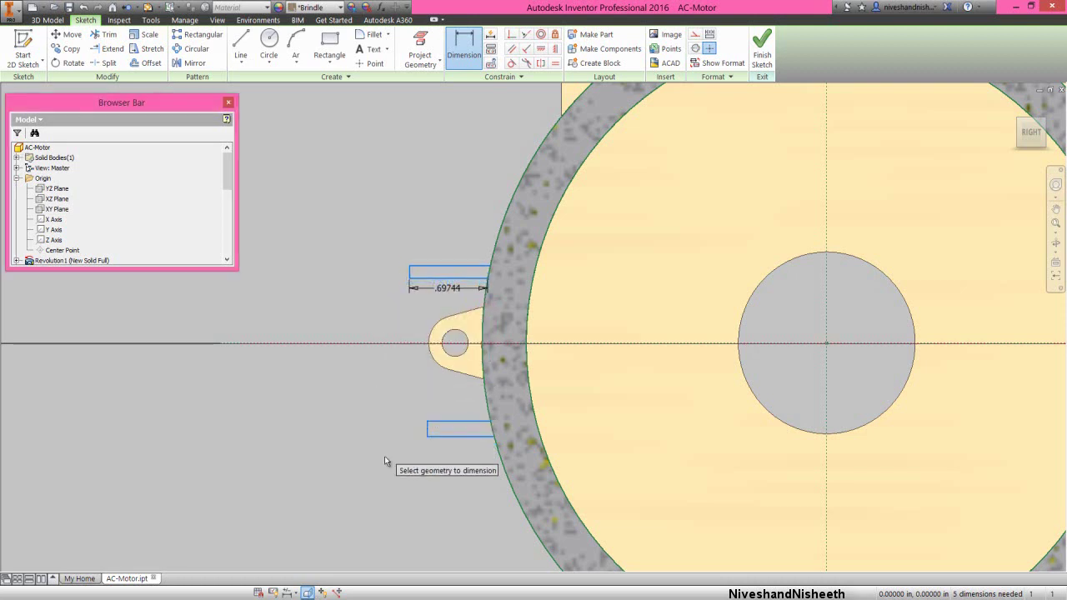
Dimension the lower edge of the lower fin profile and set its length to 0.70866 in
click(455, 435)
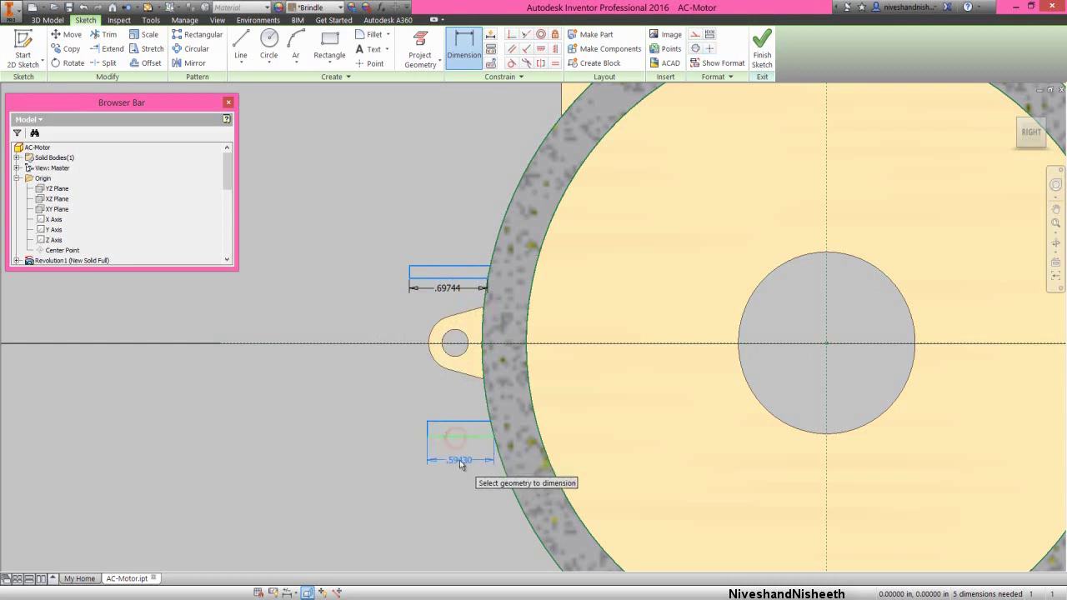
click(460, 460)
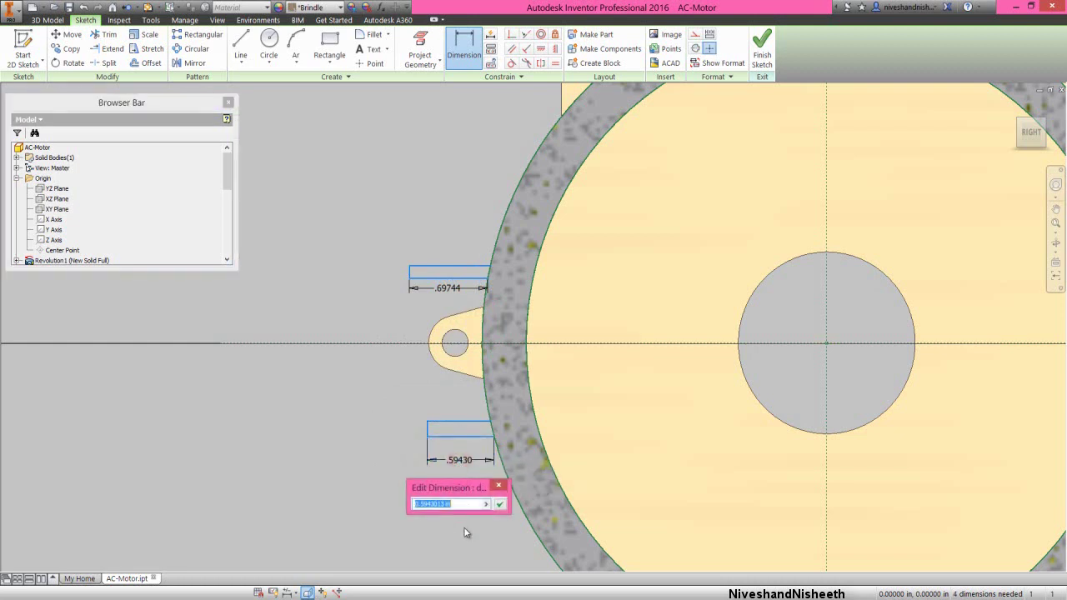
text(.70866)
key(Return)
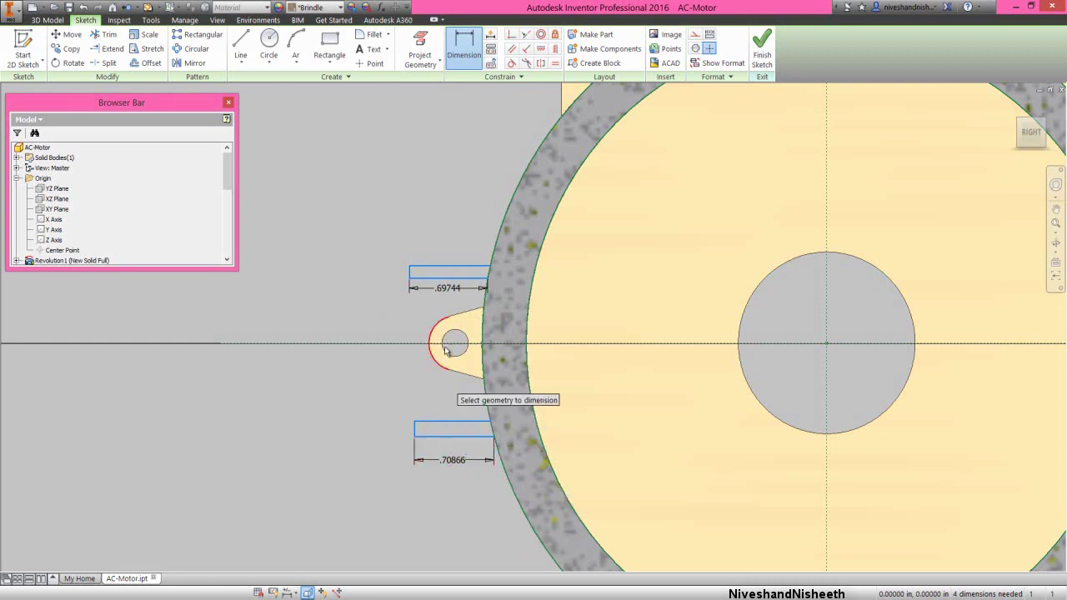
Set the distance between the upper fin's lower edge and the horizontal construction line to 0.3937 in
click(439, 278)
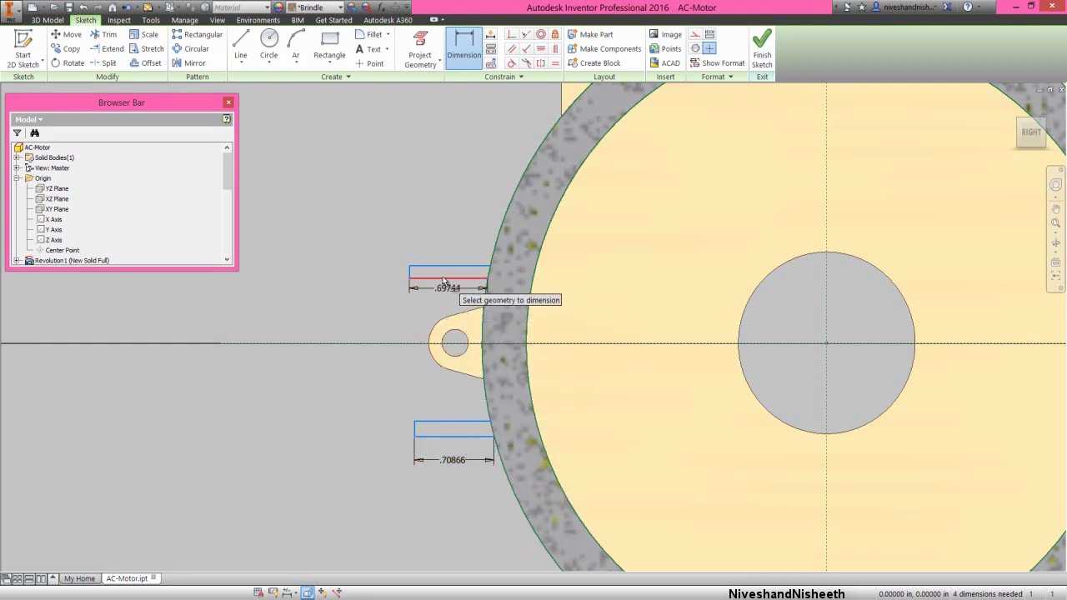
click(413, 342)
click(373, 322)
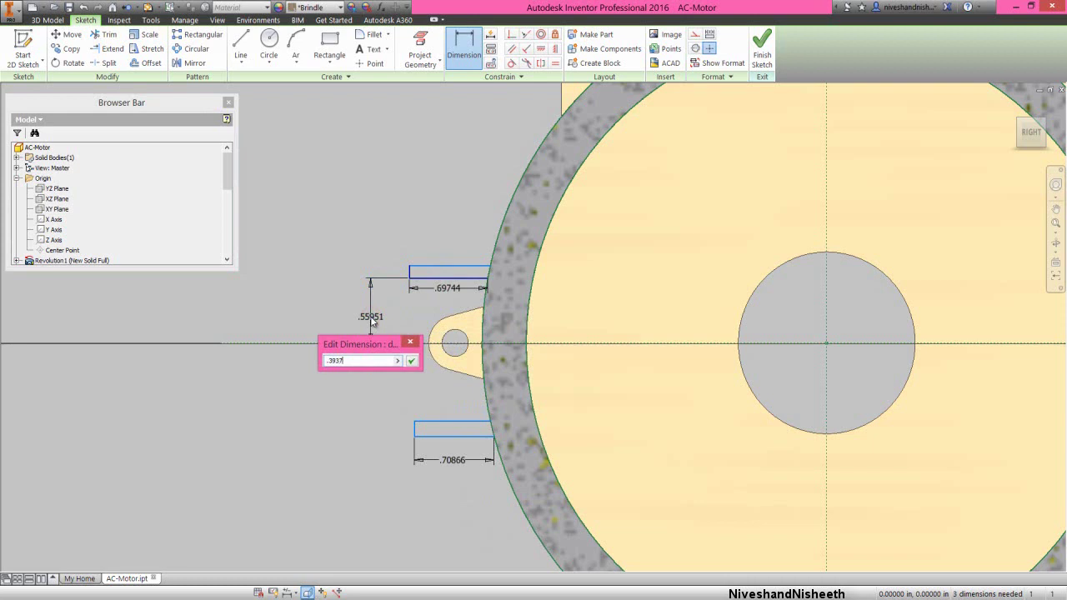
key(Return)
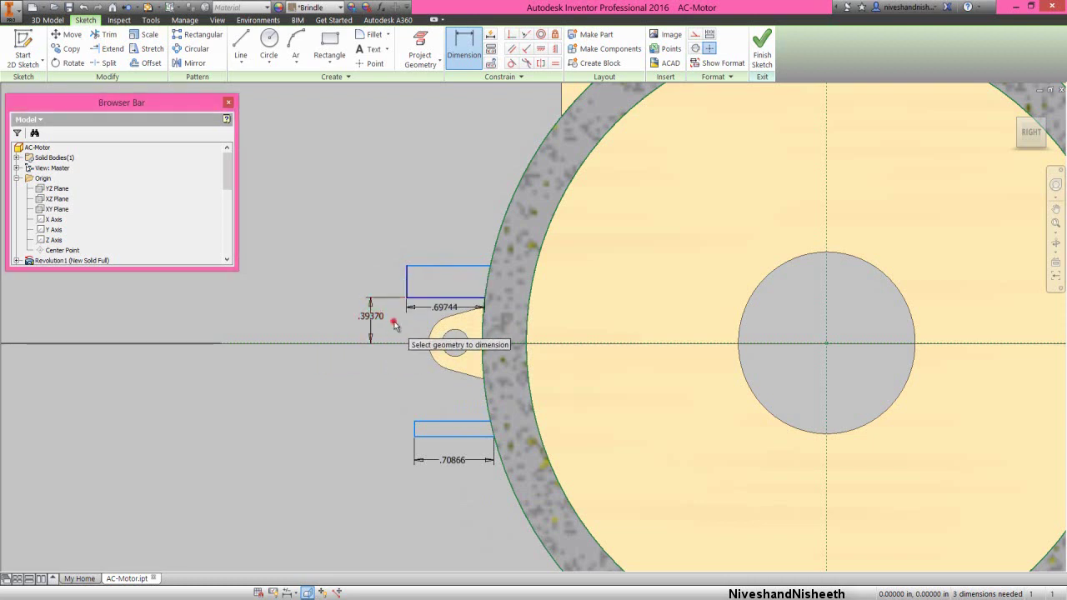
Dimension the lower fin's upper edge from the horizontal construction line and link it to the upper fin's distance dimension, d72
click(399, 344)
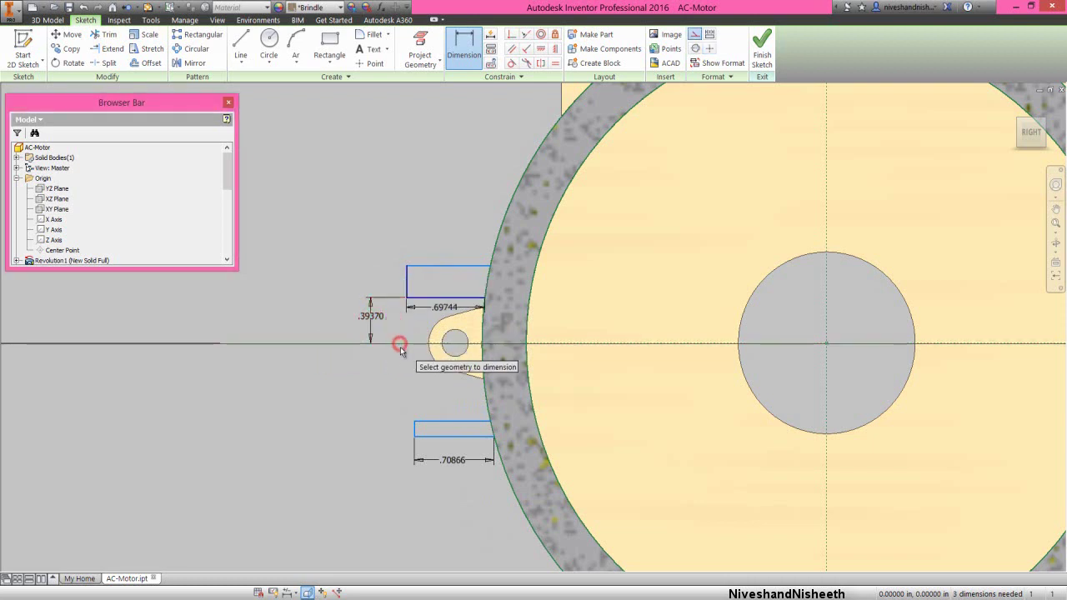
click(424, 427)
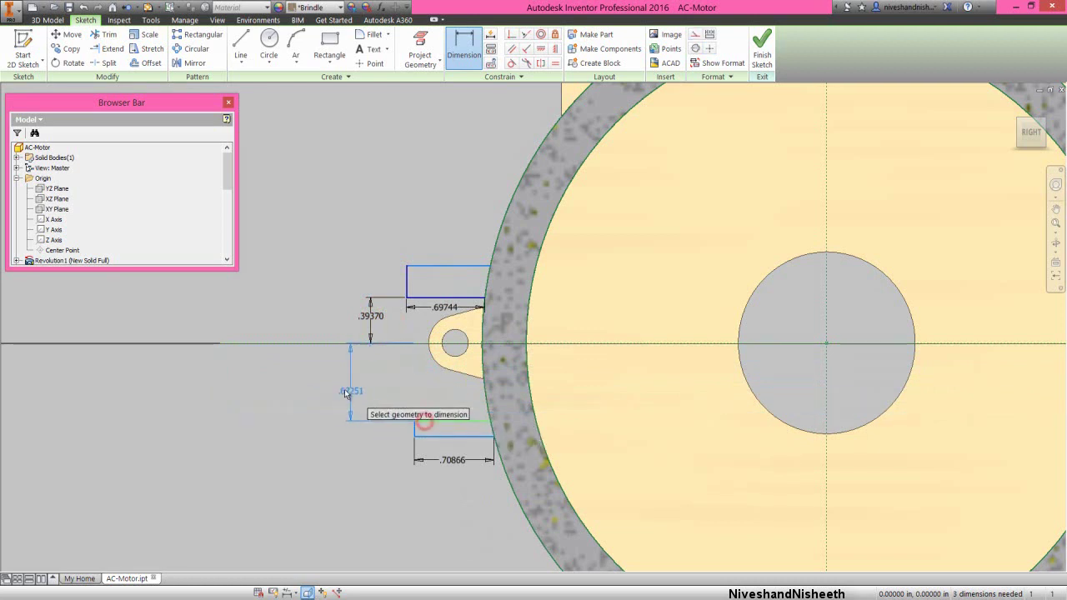
click(343, 390)
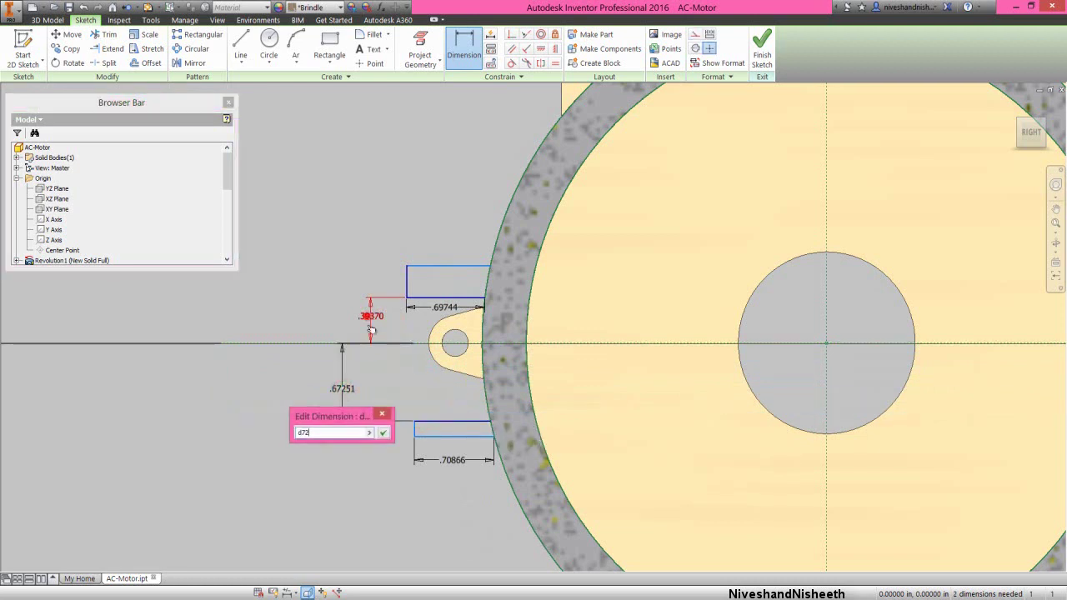
click(383, 433)
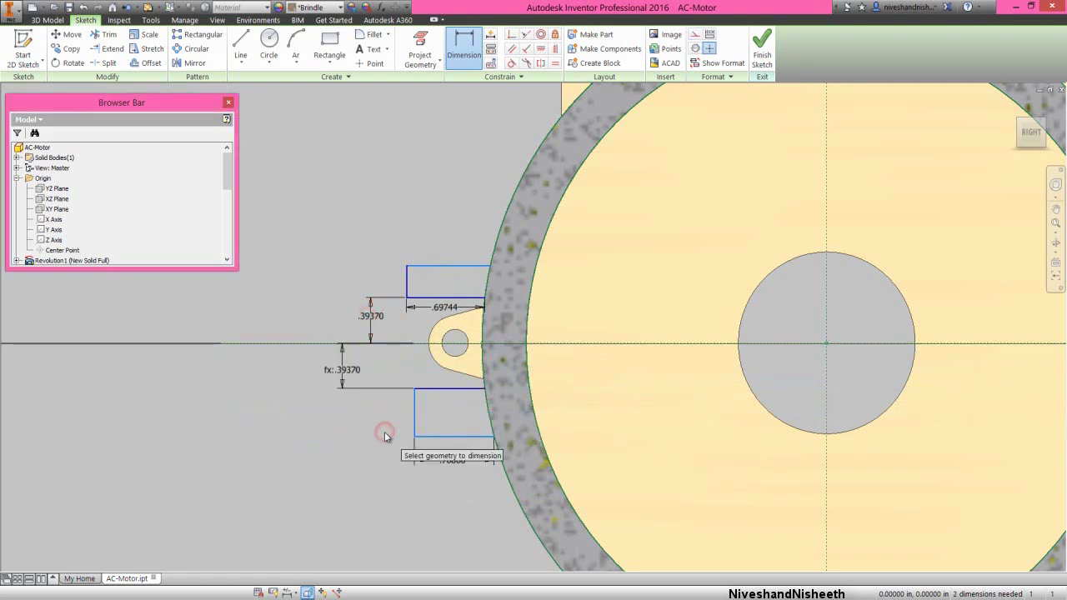
right_click(399, 369)
click(435, 367)
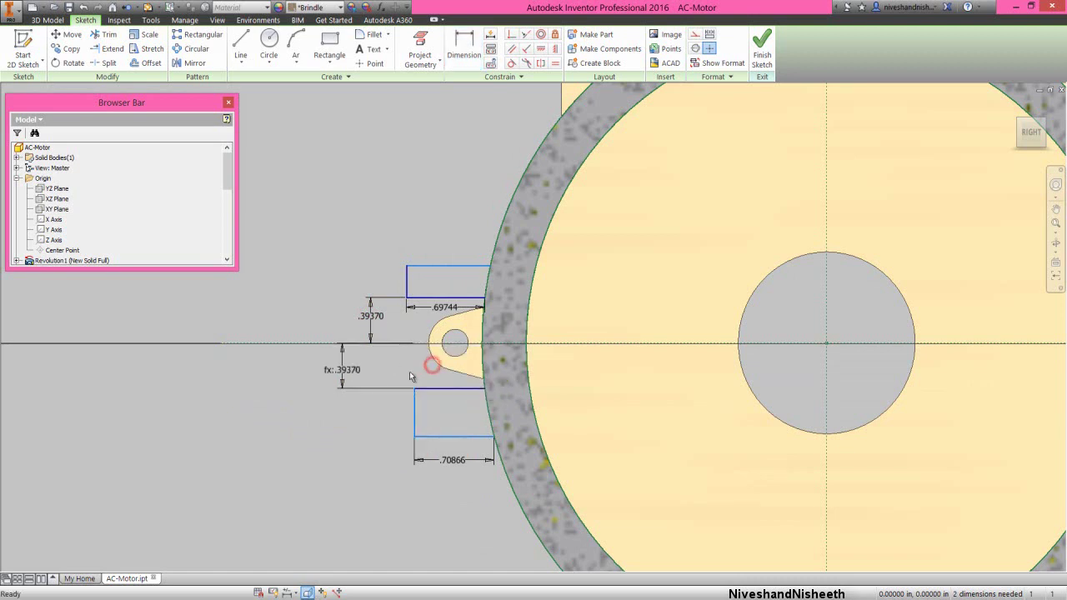
click(409, 372)
Dimension the outer end of the lower fin and set its thickness to 0.07874 in
click(467, 44)
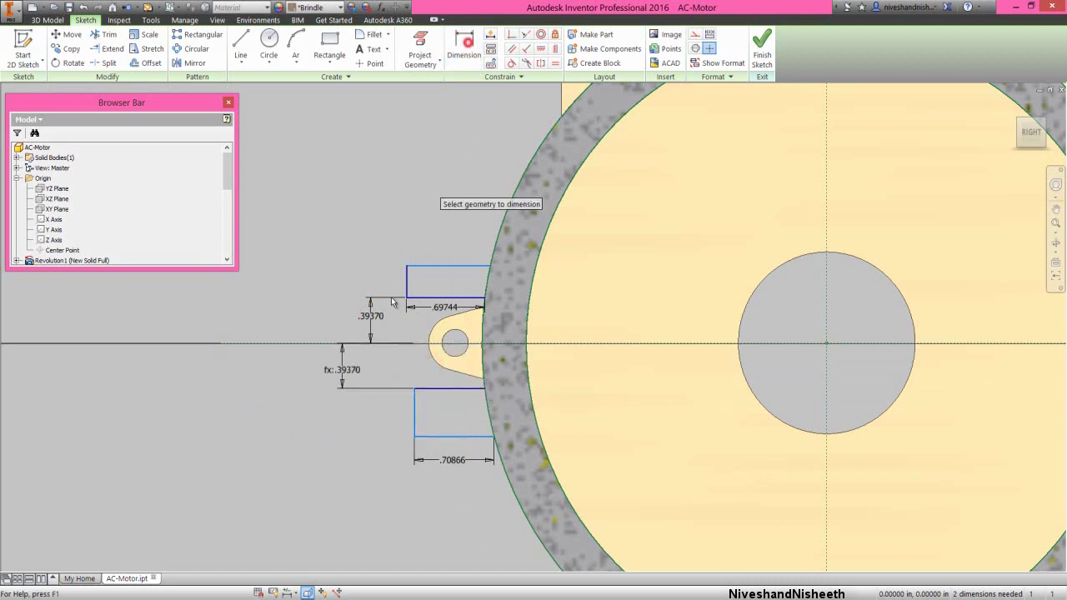
click(414, 413)
click(386, 422)
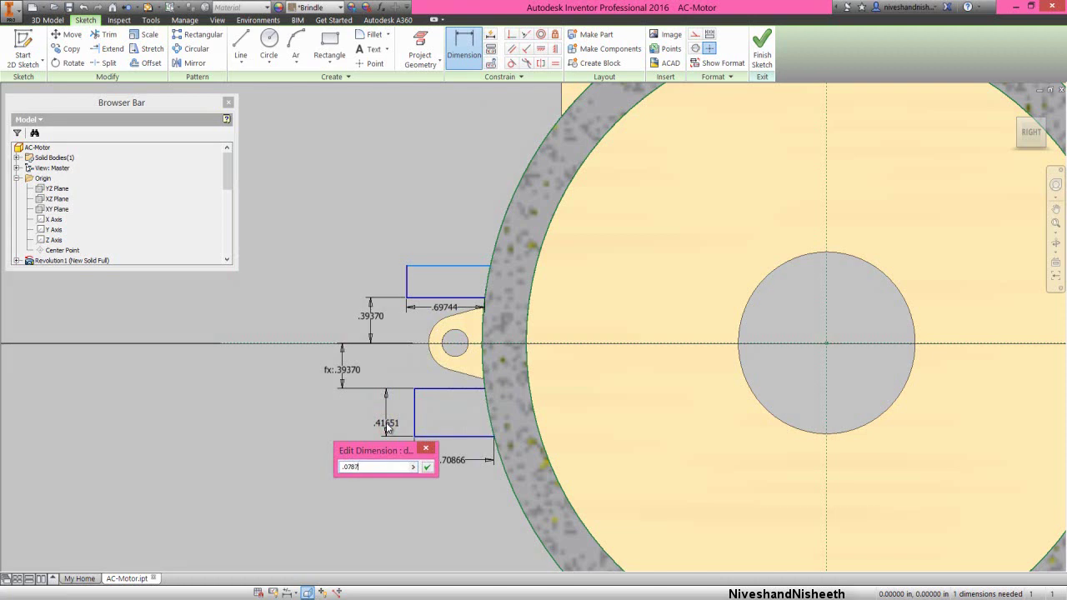
key(Return)
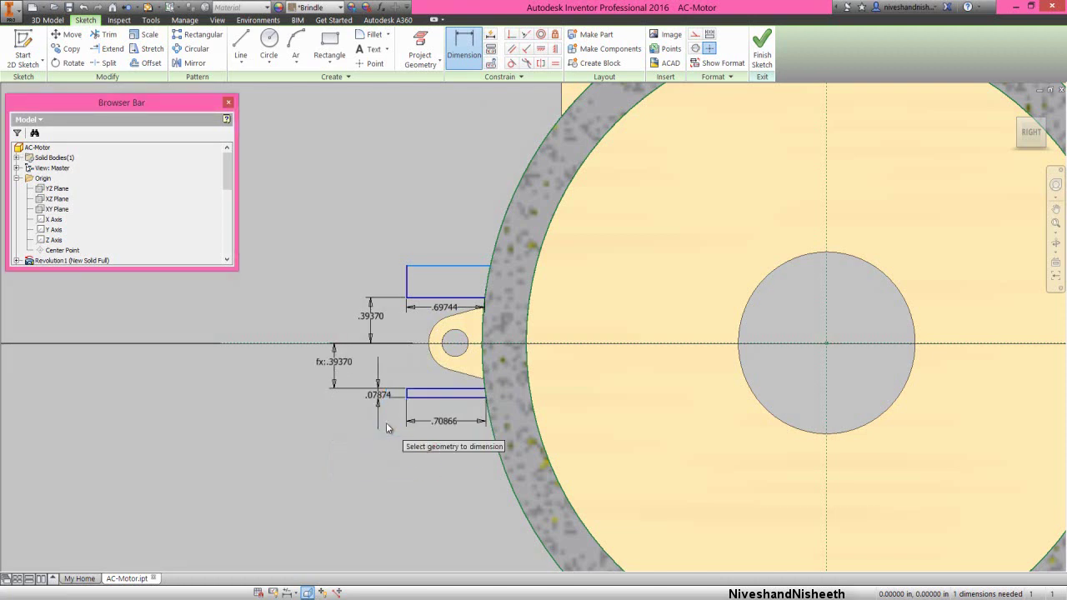
Dimension the upper fin's thickness and link it to the lower fin's thickness dimension, d74
click(396, 280)
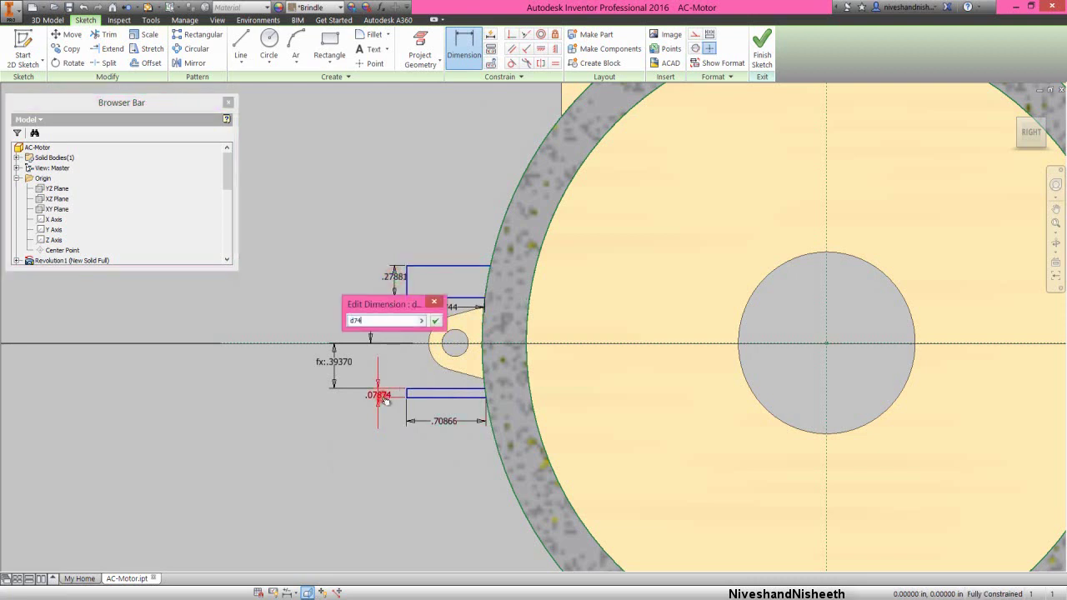
click(436, 322)
right_click(438, 209)
click(467, 212)
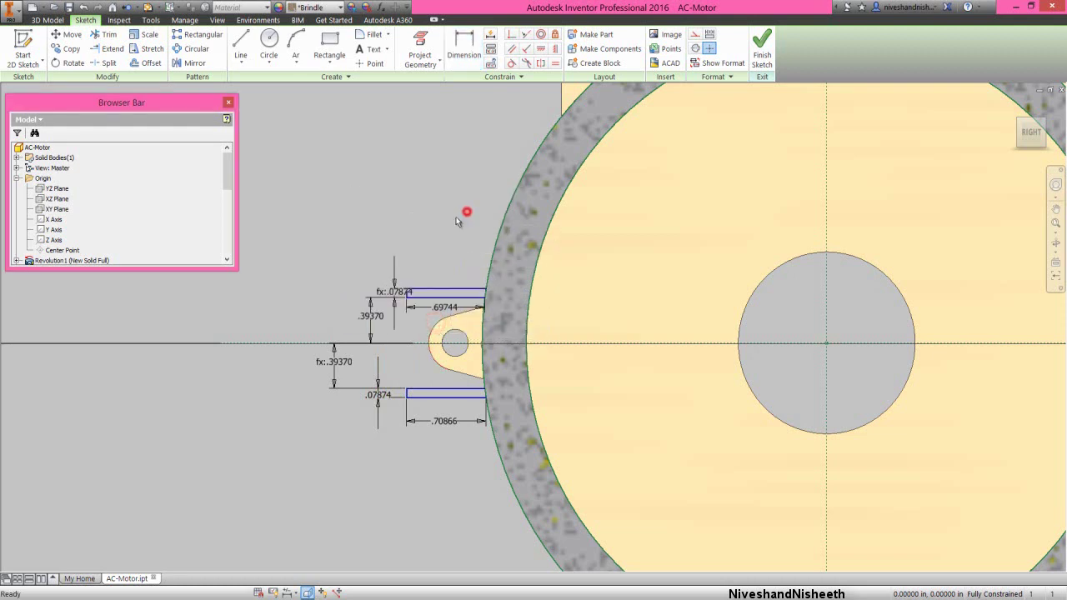
Sketch a thin horizontal fin outline about 0.70 in long and 0.10 in thick from the ring's outer edge, below the existing lower fin
right_click(459, 215)
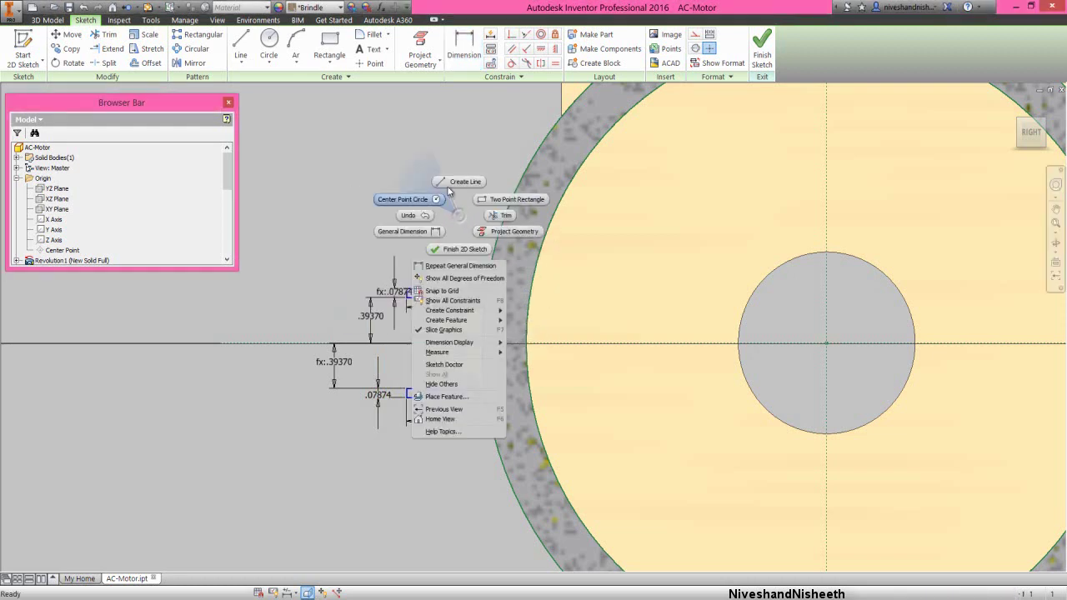
click(451, 182)
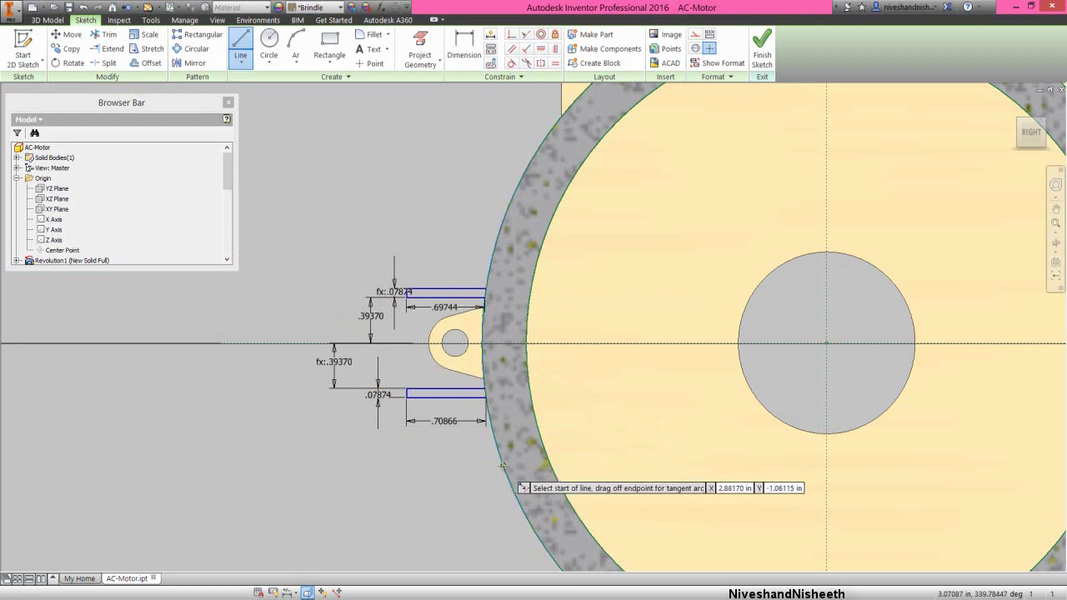
click(503, 465)
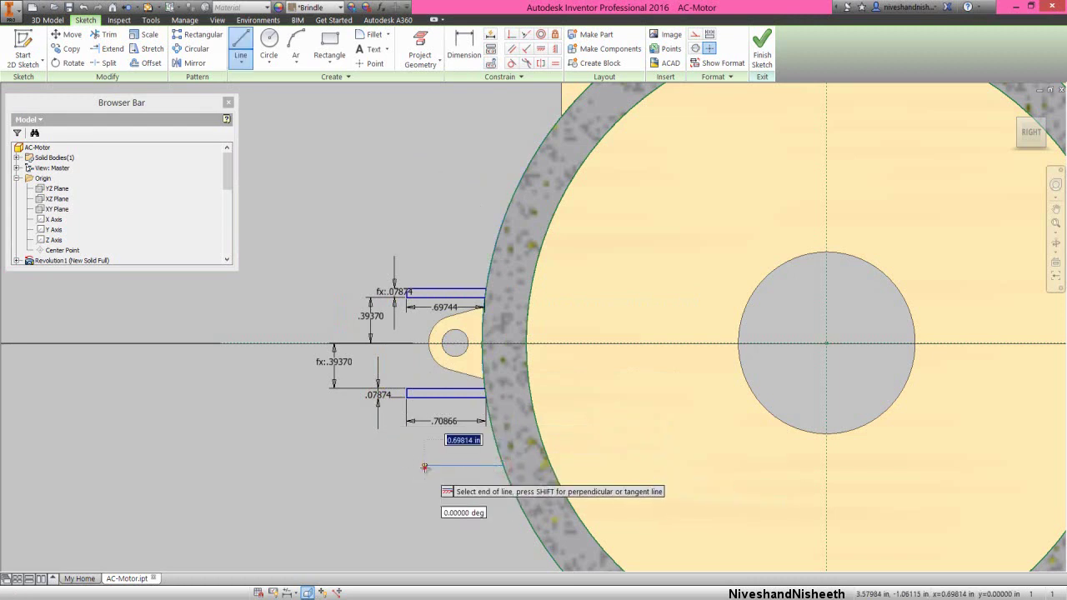
click(424, 468)
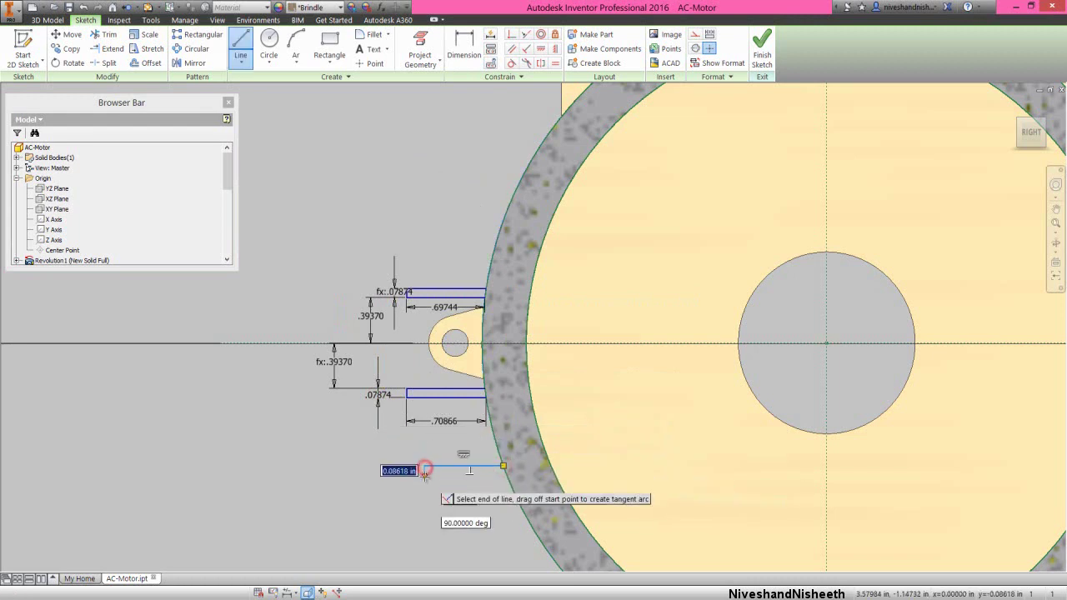
click(507, 476)
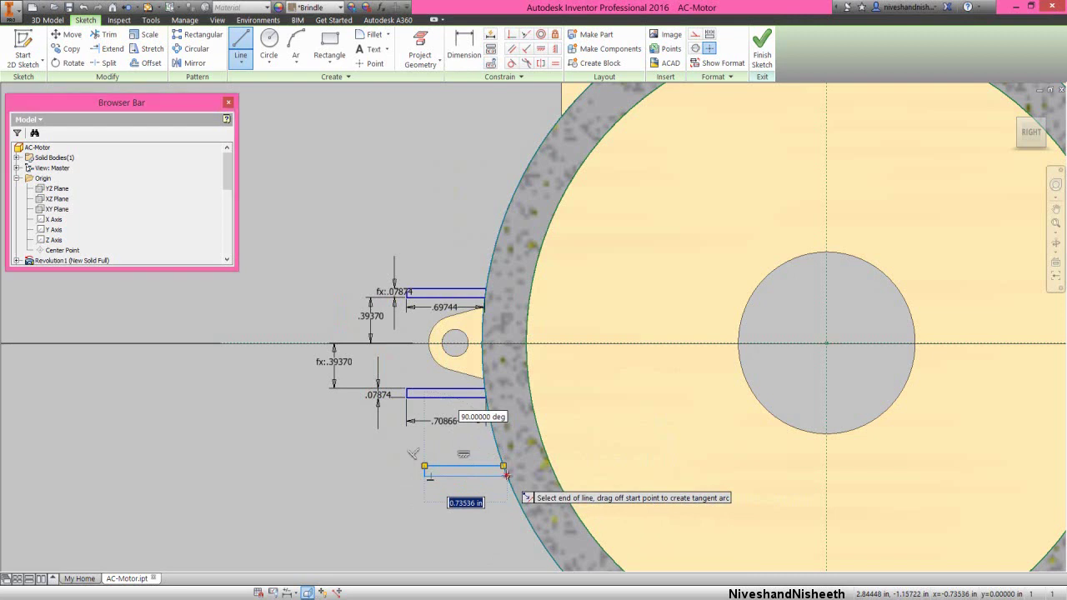
Sketch a second open fin outline below it, ending on the ring's outer edge, about 0.53 in long and 0.13 in thick
click(526, 518)
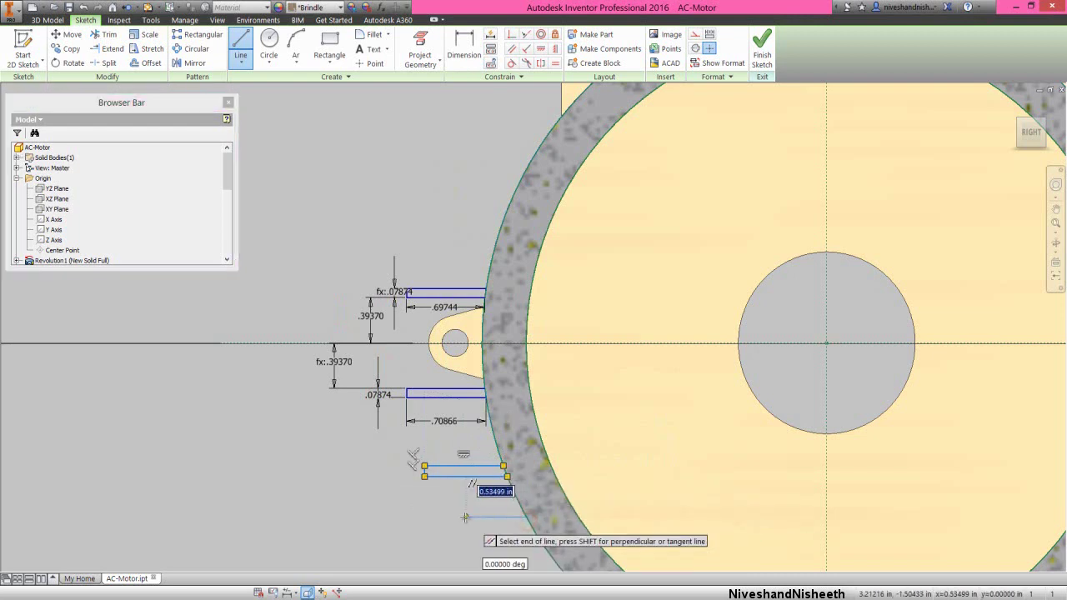
click(465, 517)
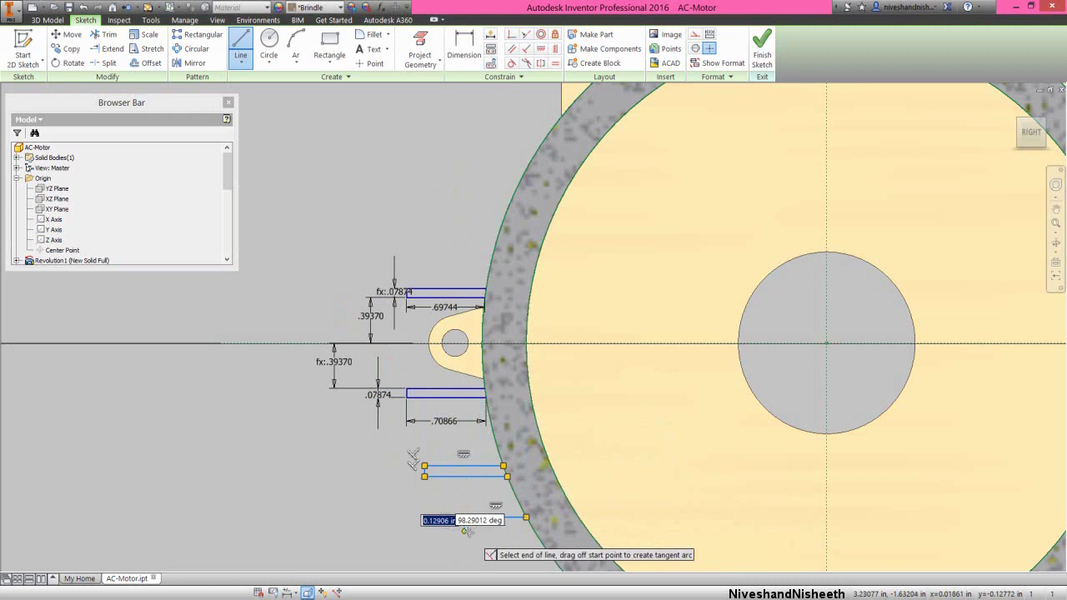
click(466, 529)
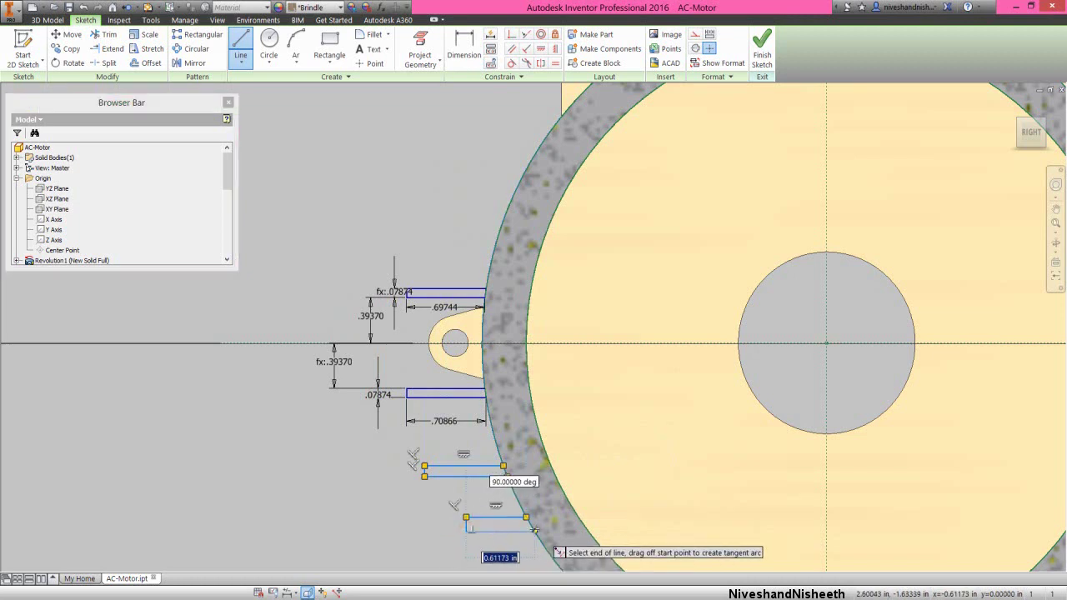
click(526, 528)
click(527, 517)
scroll(458, 390, down, 2)
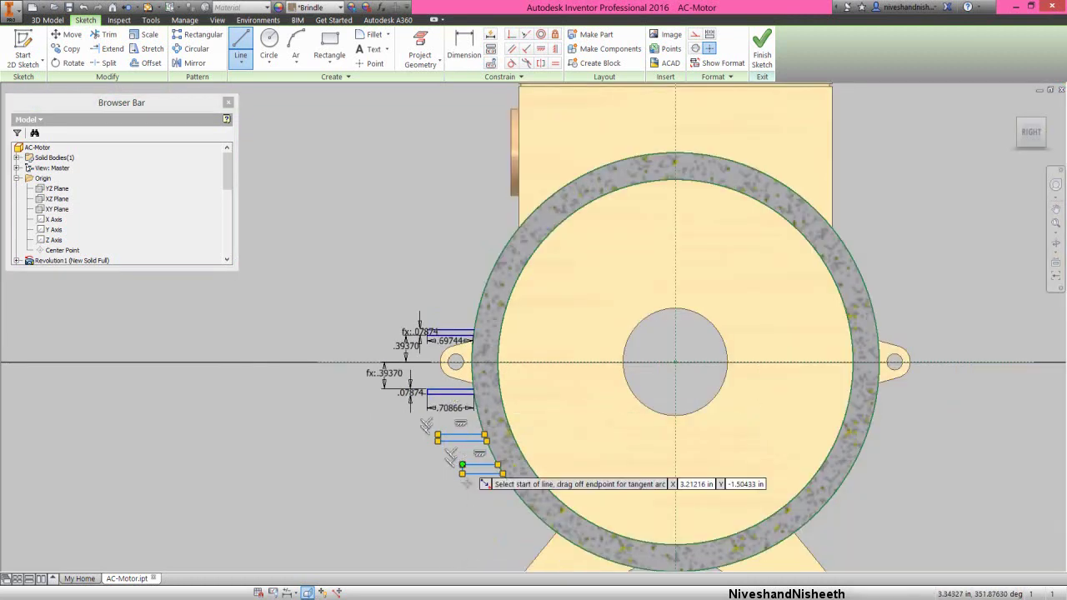
scroll(480, 492, up, 2)
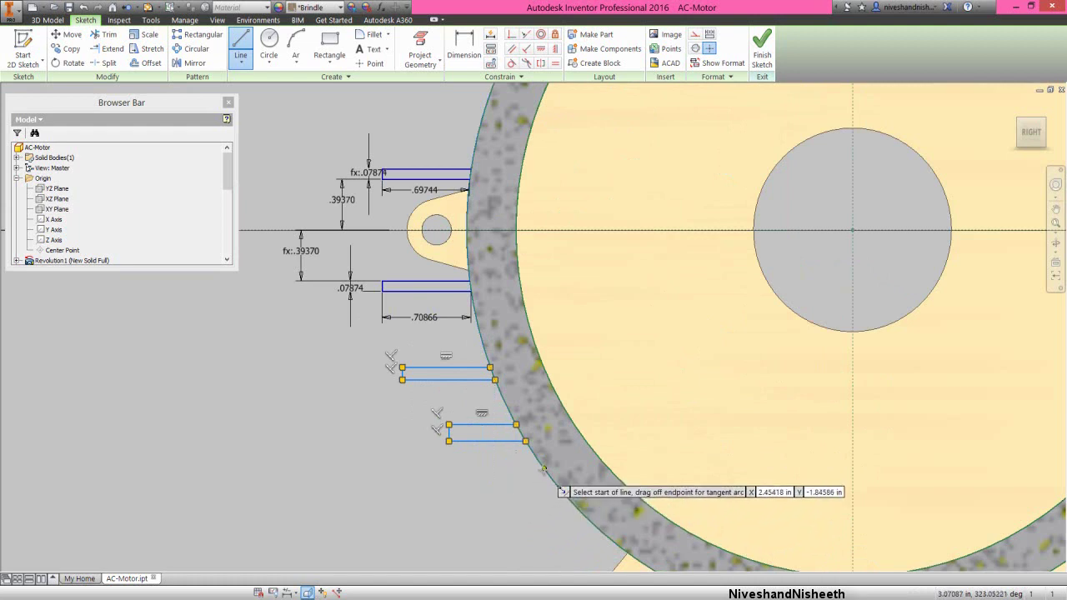
Sketch a third fin outline further down the ring's outer edge, with an upper edge about 0.62 in long and a thickness about 0.13 in
click(543, 470)
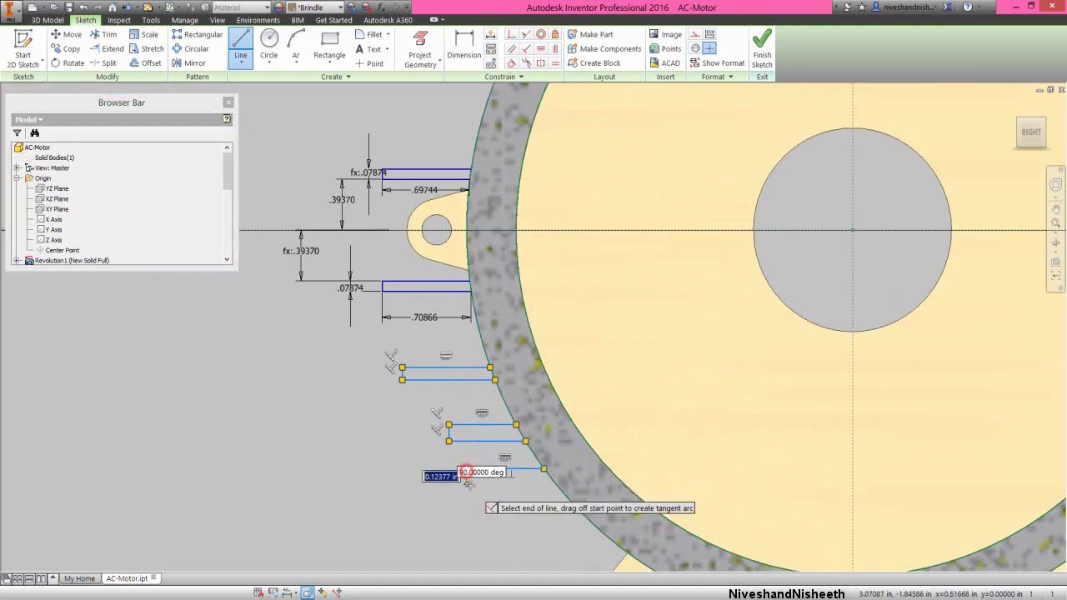
click(466, 470)
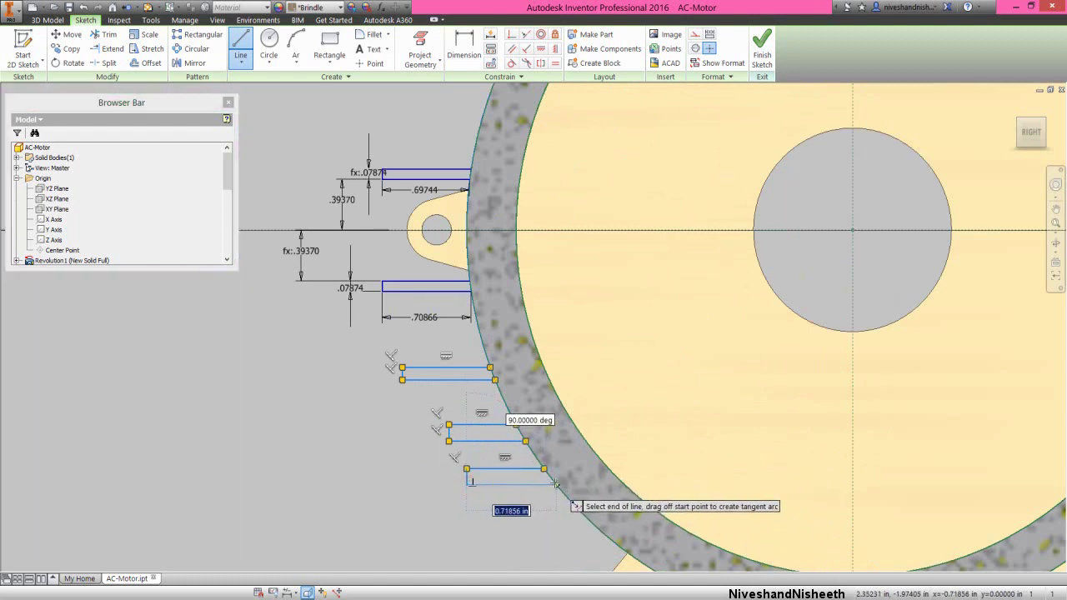
double_click(557, 484)
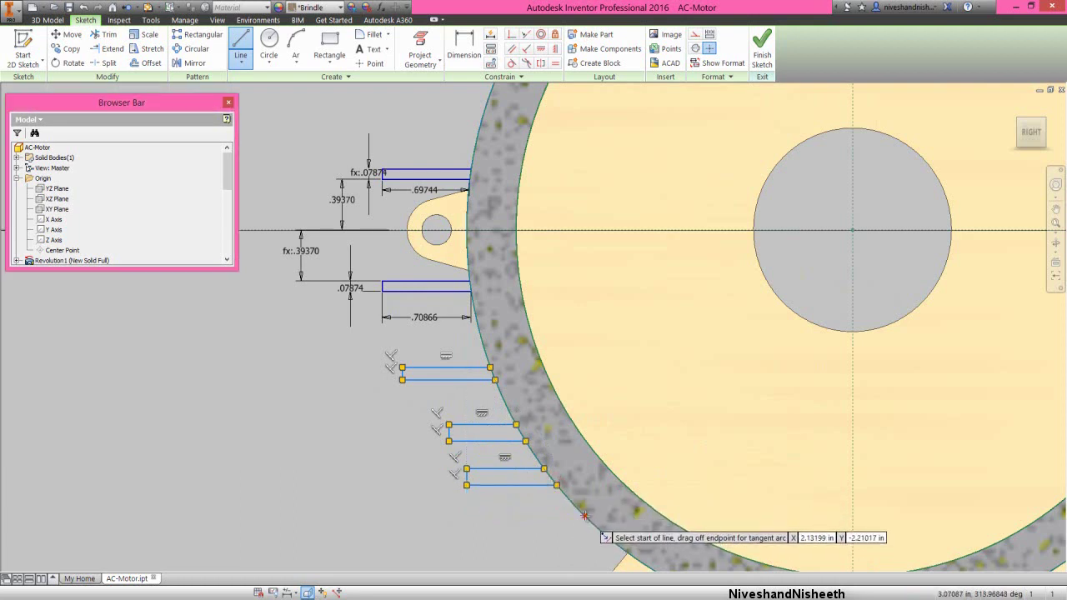
Sketch a fourth, lowest fin outline on the ring's outer edge, about 0.71 in along its upper edge and 0.12 in thick, and end the Line command
click(584, 517)
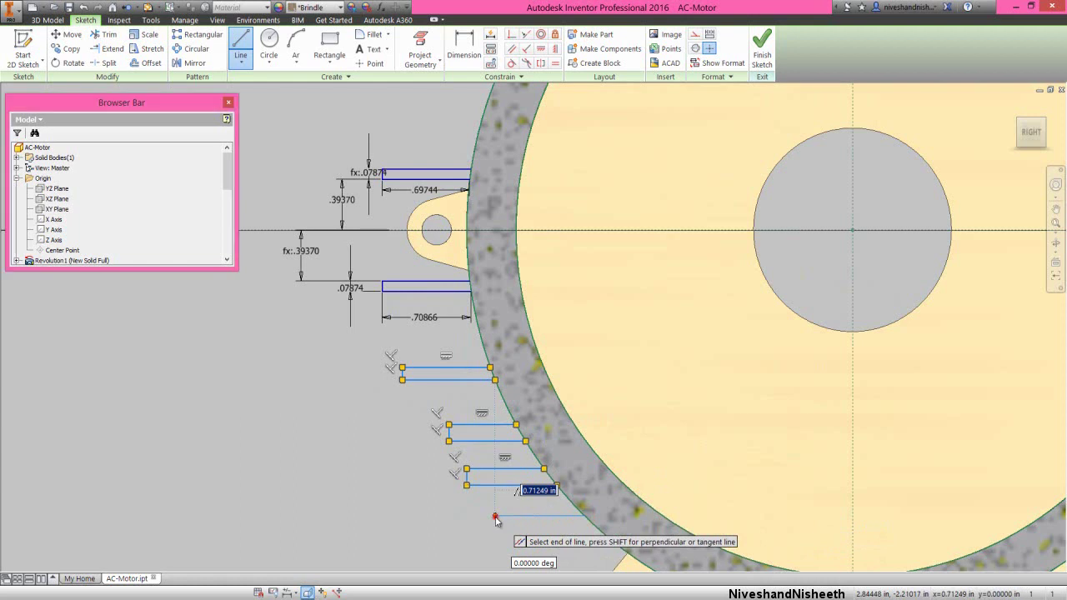
click(495, 516)
click(494, 529)
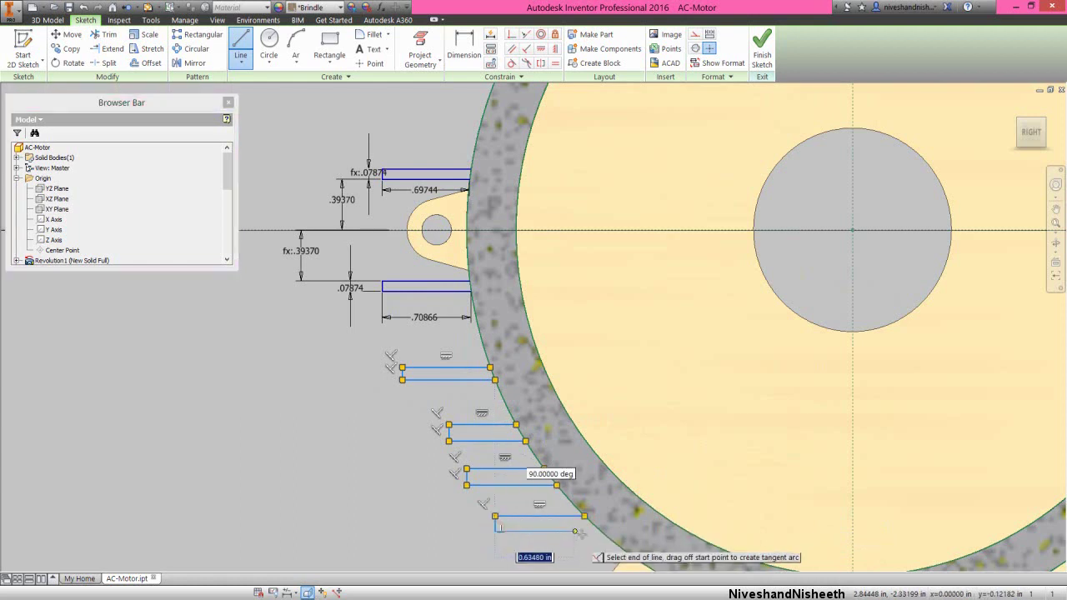
double_click(600, 531)
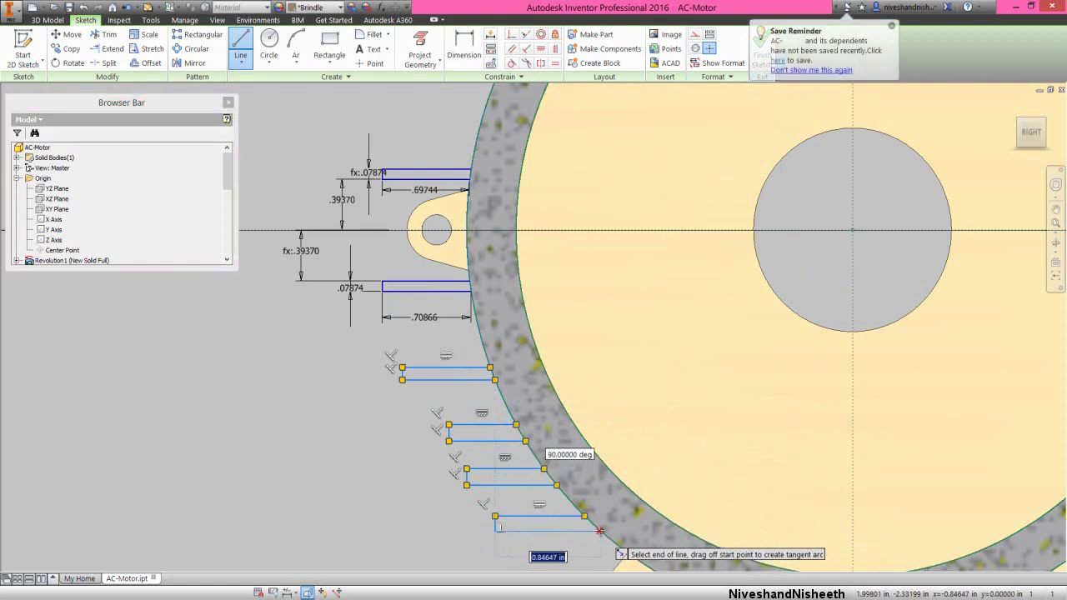
right_click(622, 451)
click(657, 448)
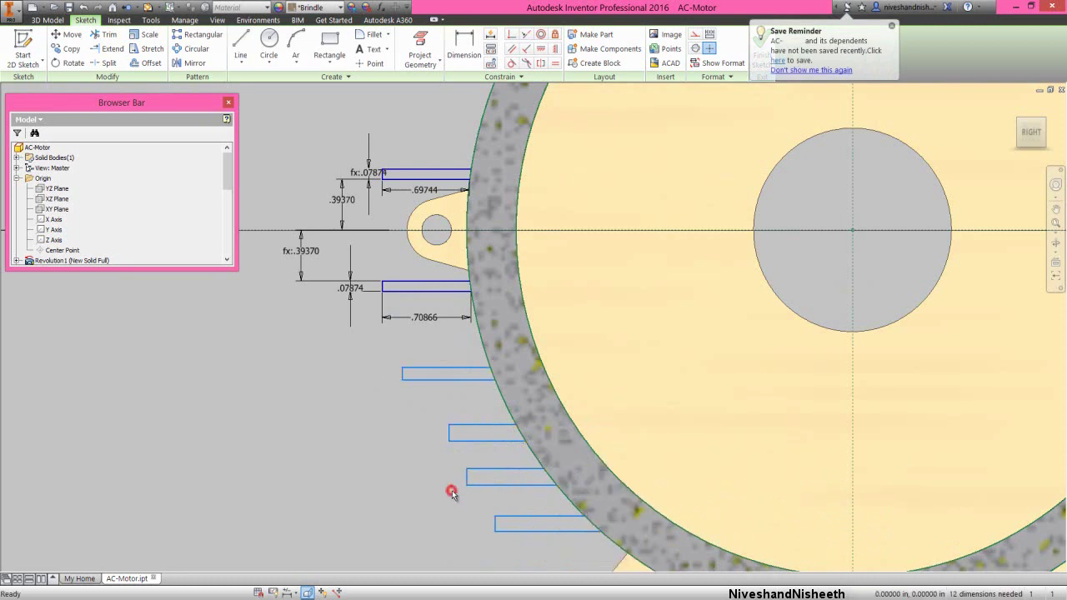
click(428, 499)
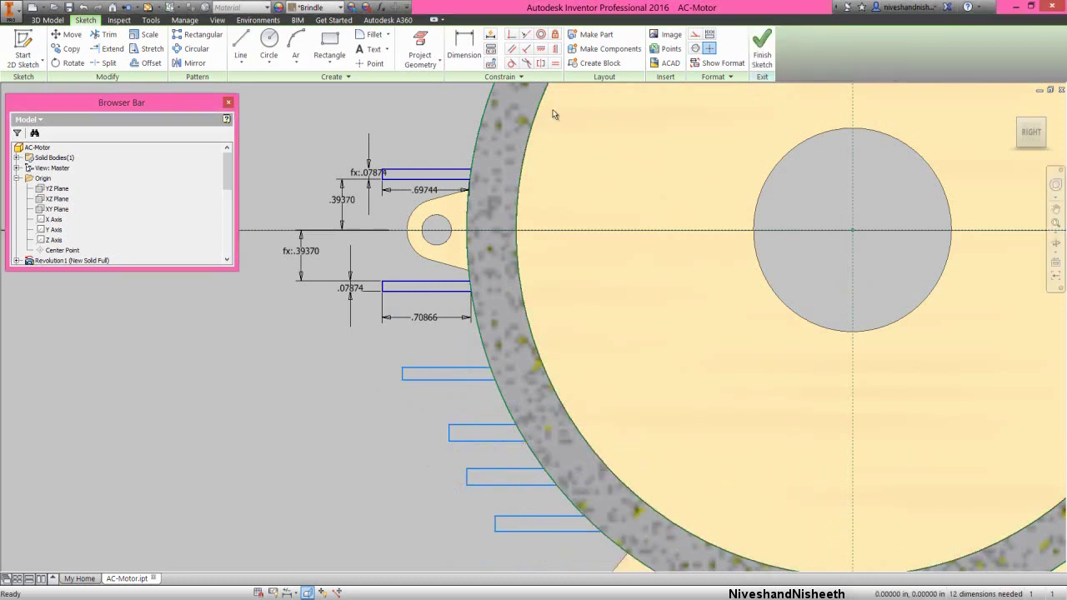
Apply Equal constraints in sequence, matching each fin's lower edge to the next fin's upper edge, from the dimensioned lower fin through the four new fins
click(413, 291)
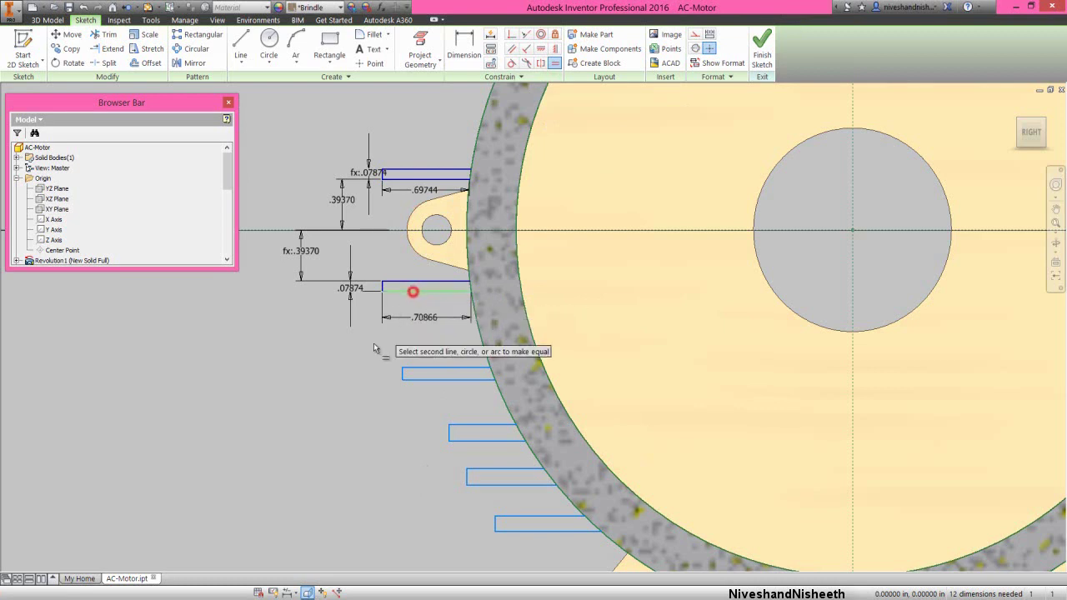
click(448, 375)
click(451, 379)
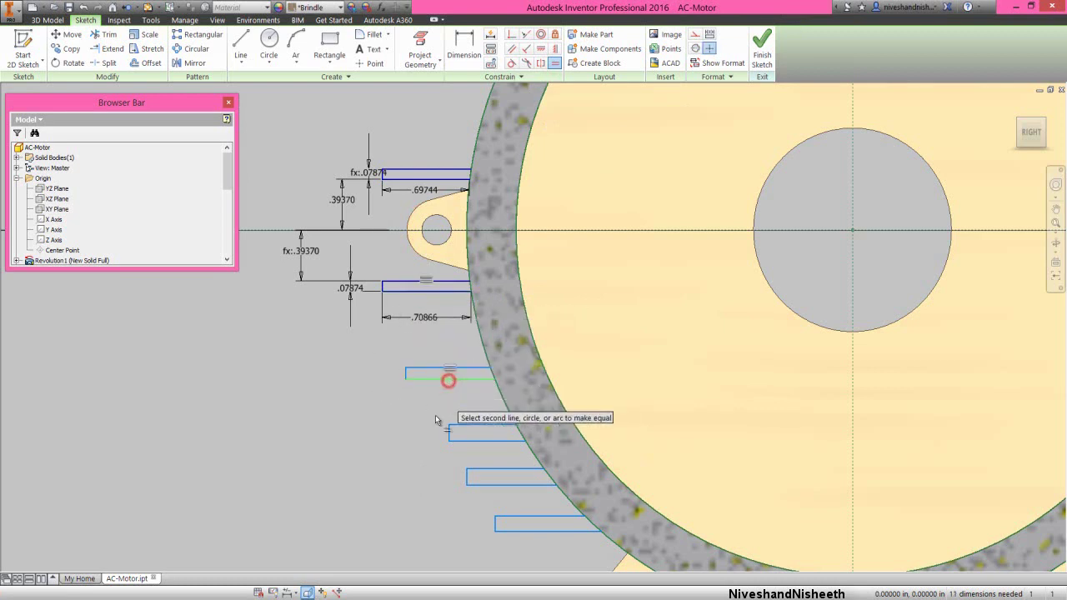
click(481, 439)
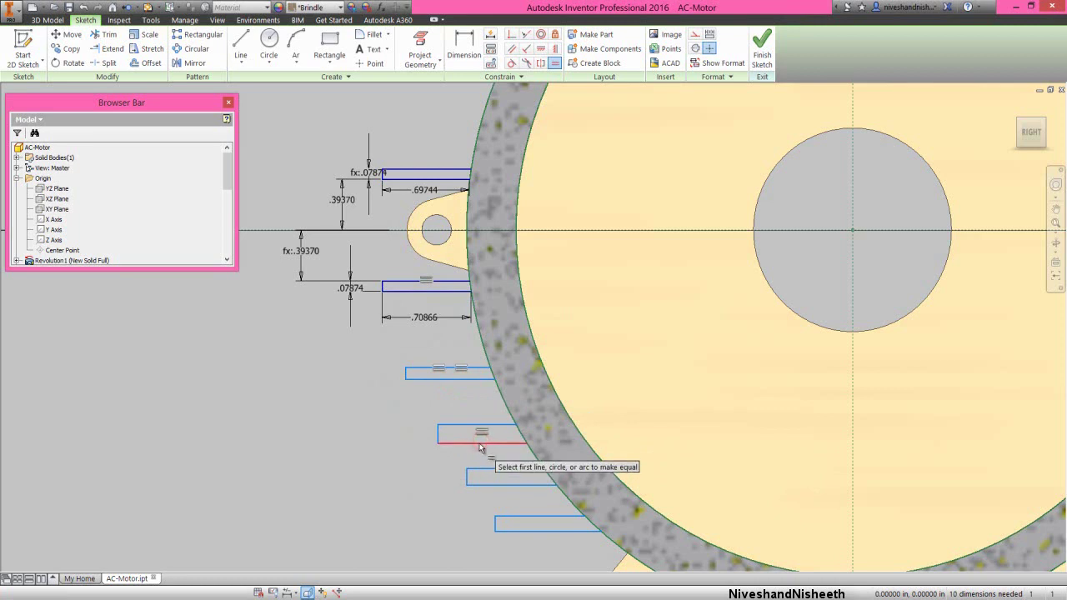
click(481, 442)
click(492, 487)
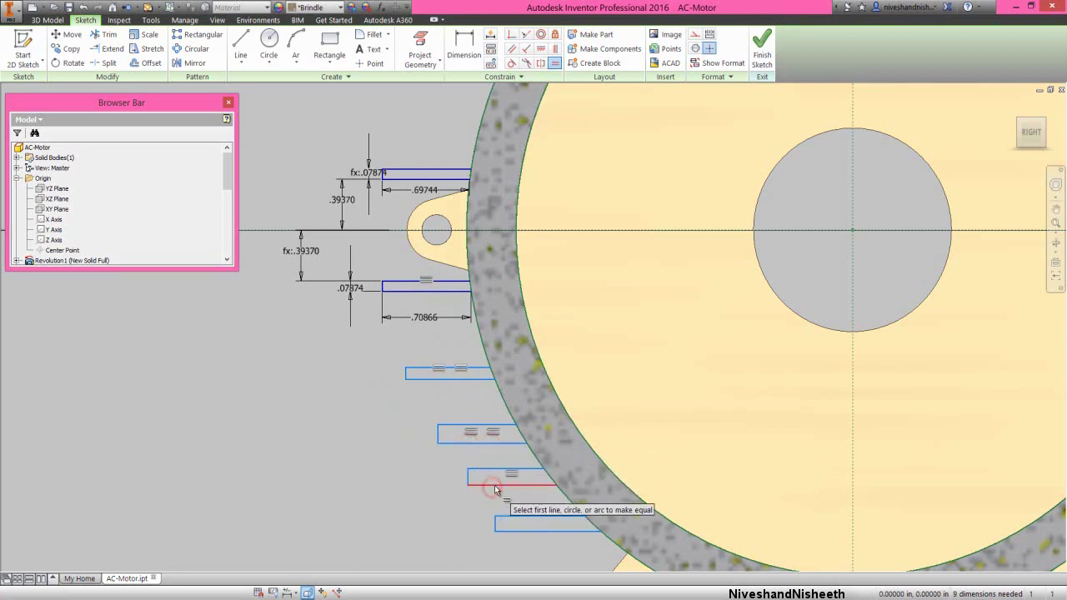
click(493, 485)
click(526, 531)
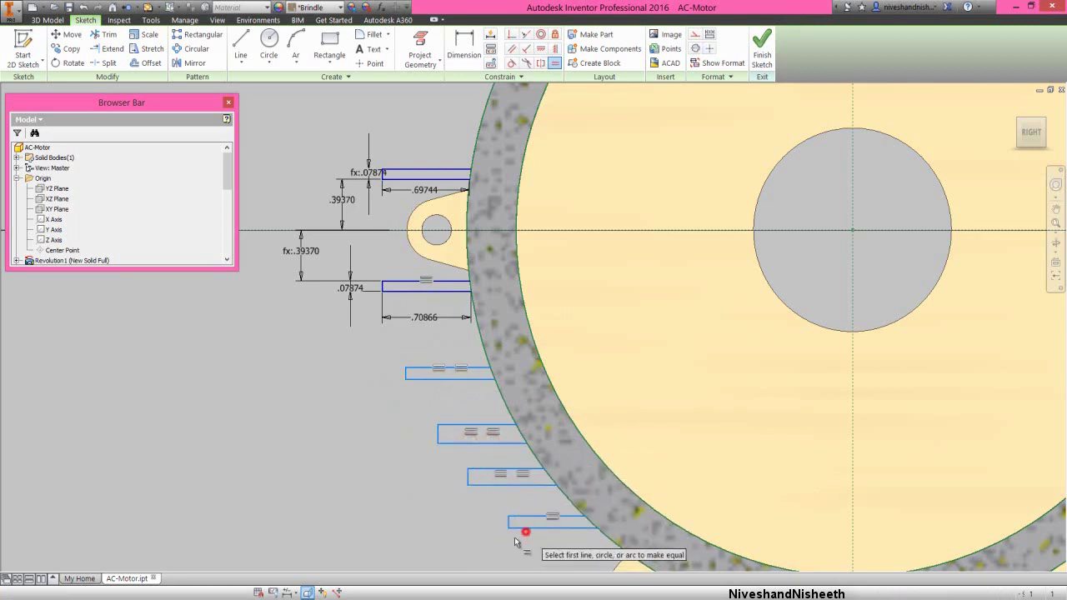
Make the short outer end edges of the four new fins equal to that of the dimensioned lower fin
click(386, 287)
click(404, 373)
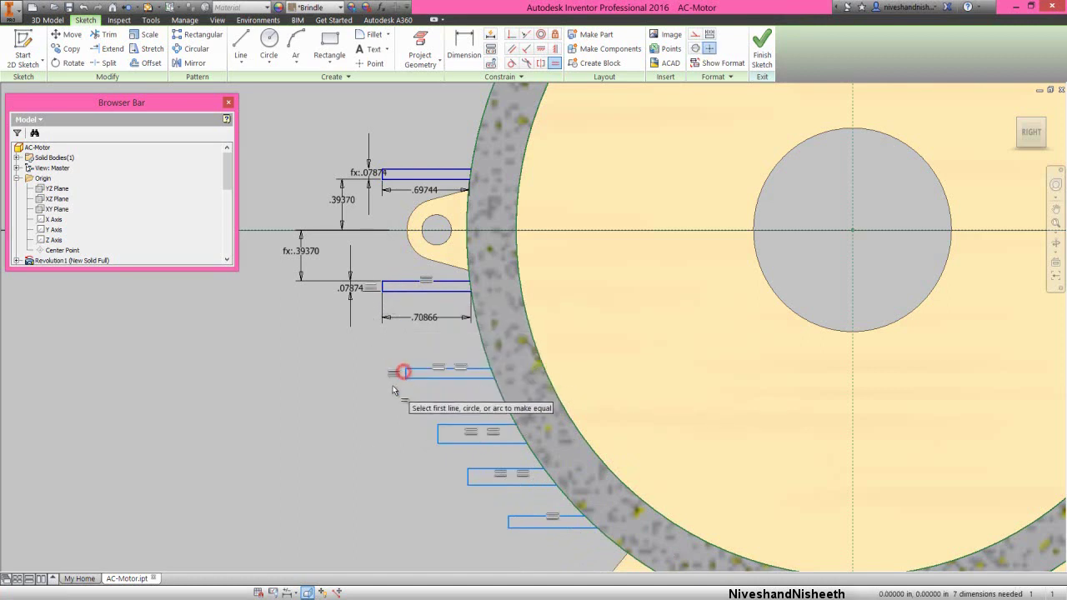
click(435, 435)
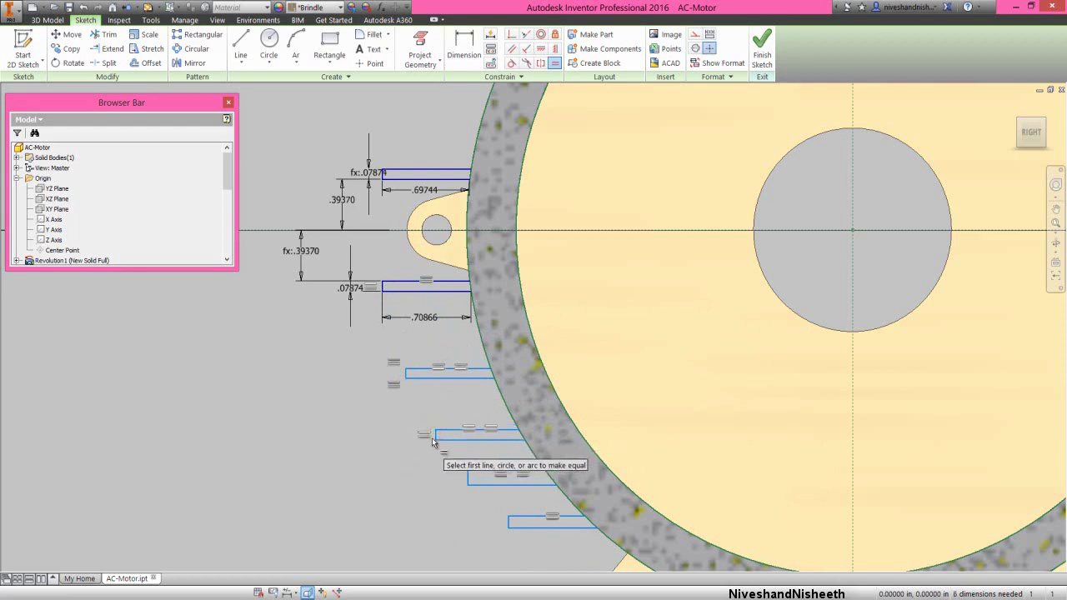
click(466, 478)
click(510, 525)
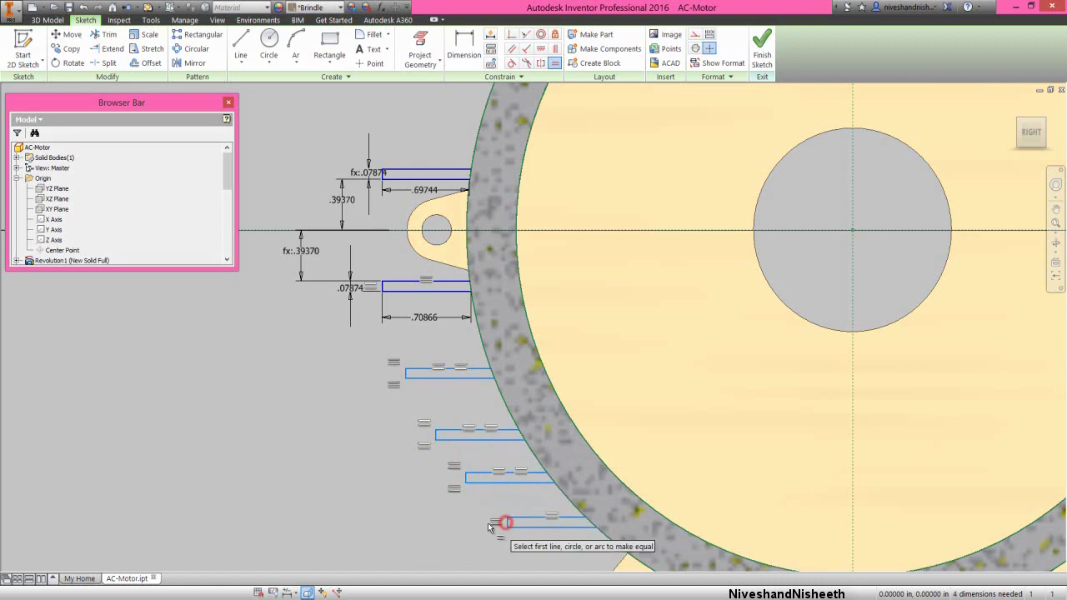
Dimension the spacing between the upper edges of the dimensioned lower fin and the first new fin, setting it to 0.43898 in
right_click(401, 480)
click(375, 497)
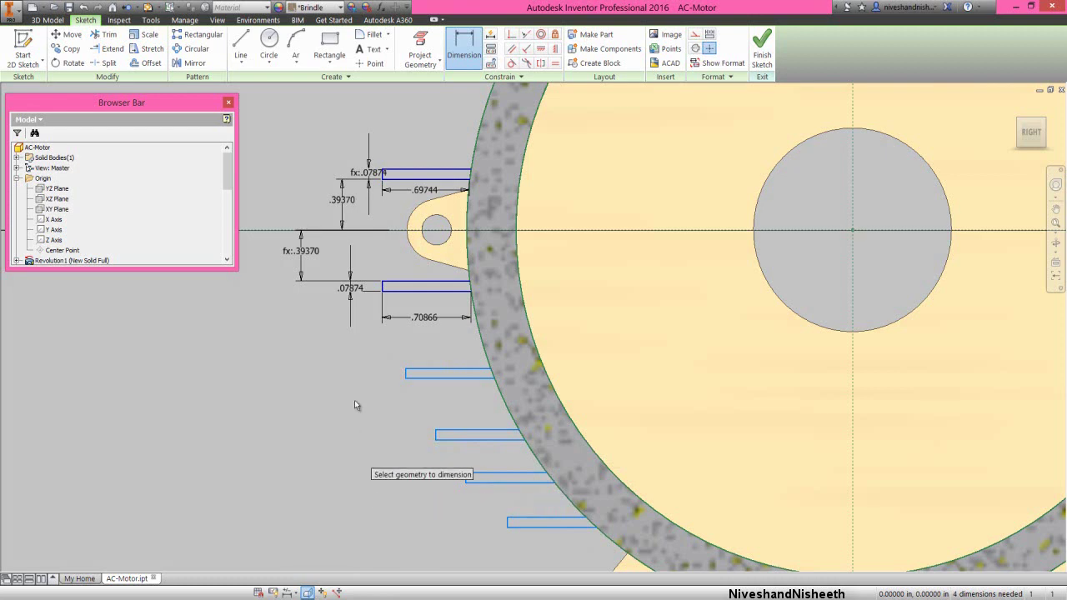
click(425, 283)
click(423, 373)
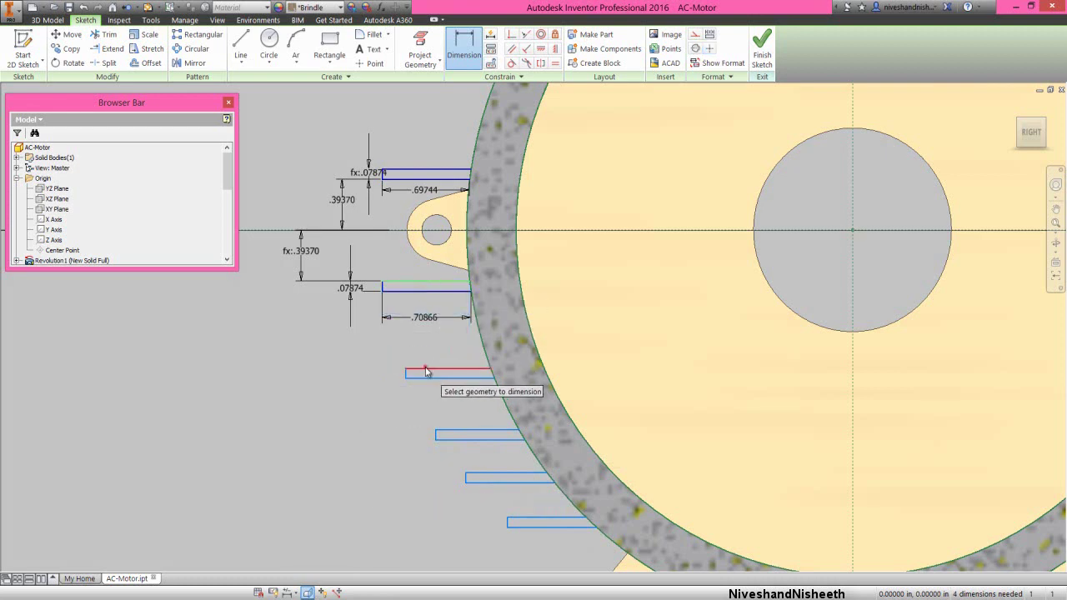
click(331, 345)
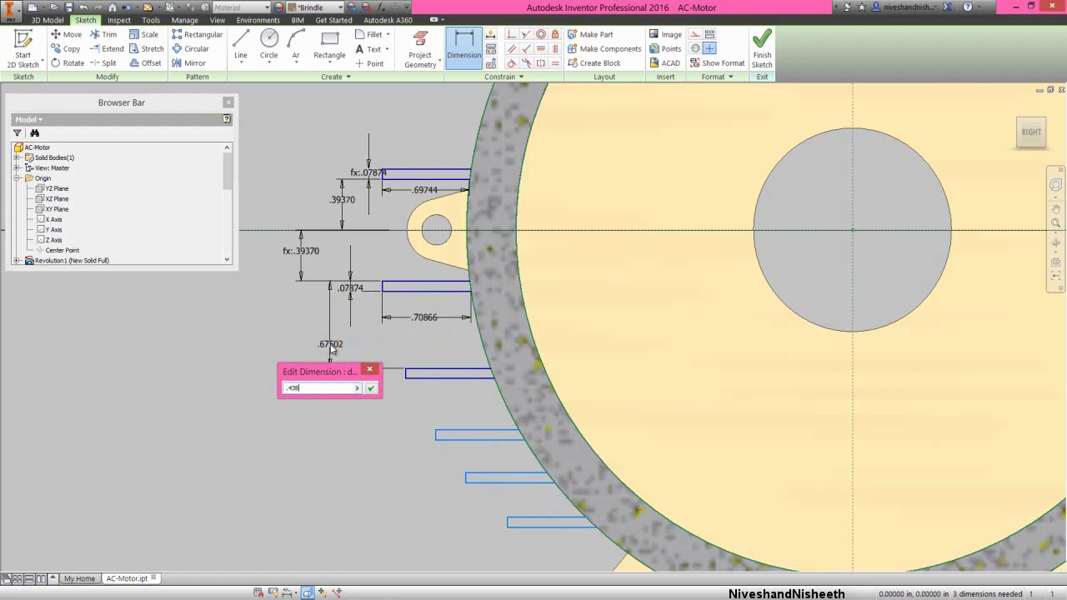
key(Return)
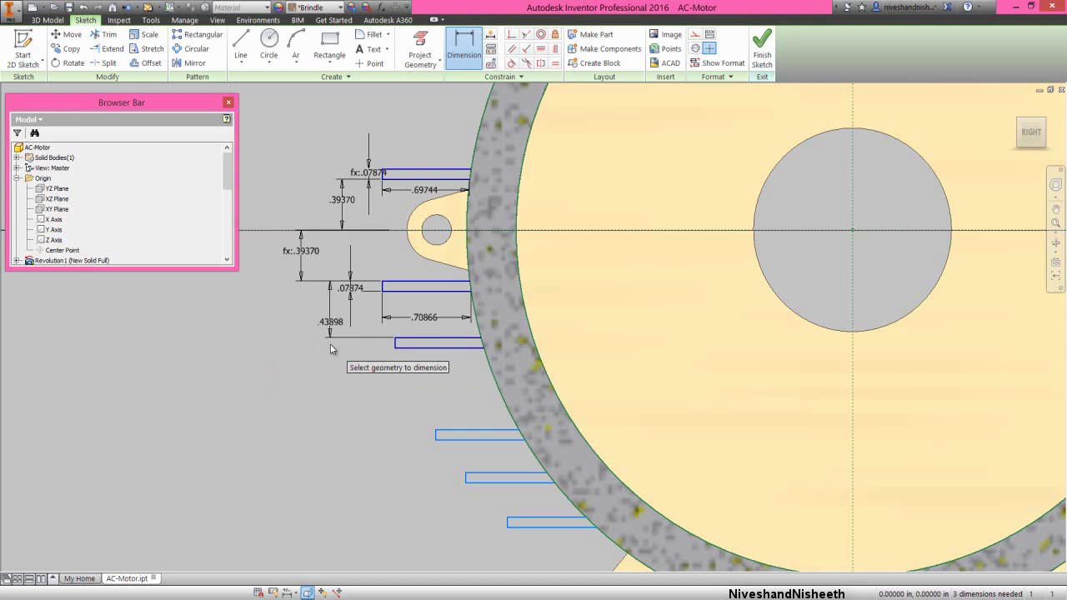
click(335, 351)
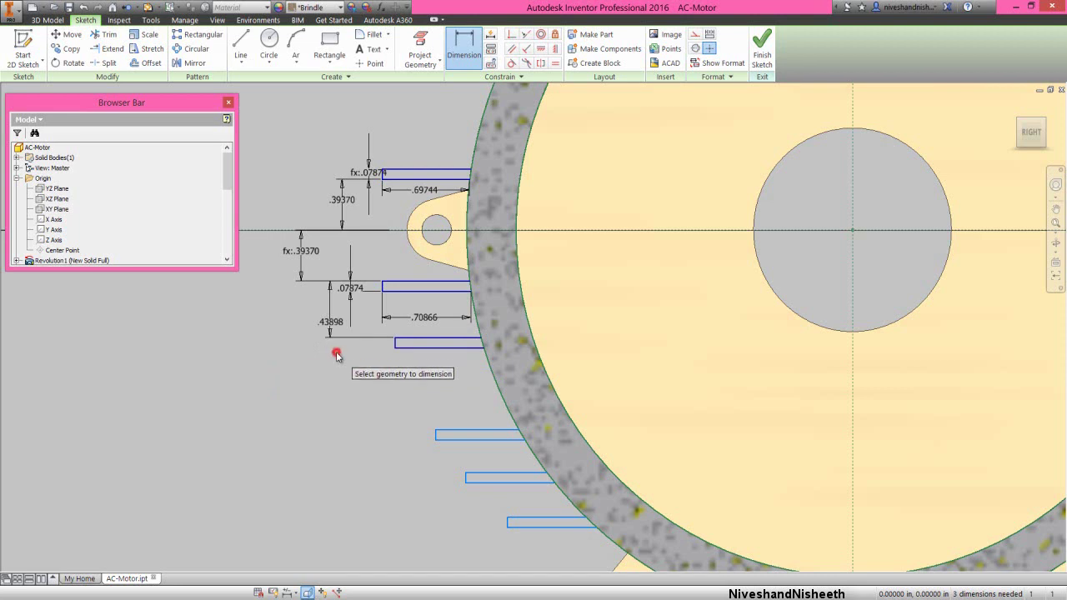
Dimension the spacing between the upper edges of the first and second new fins and link it to the previous spacing dimension, d76
click(415, 343)
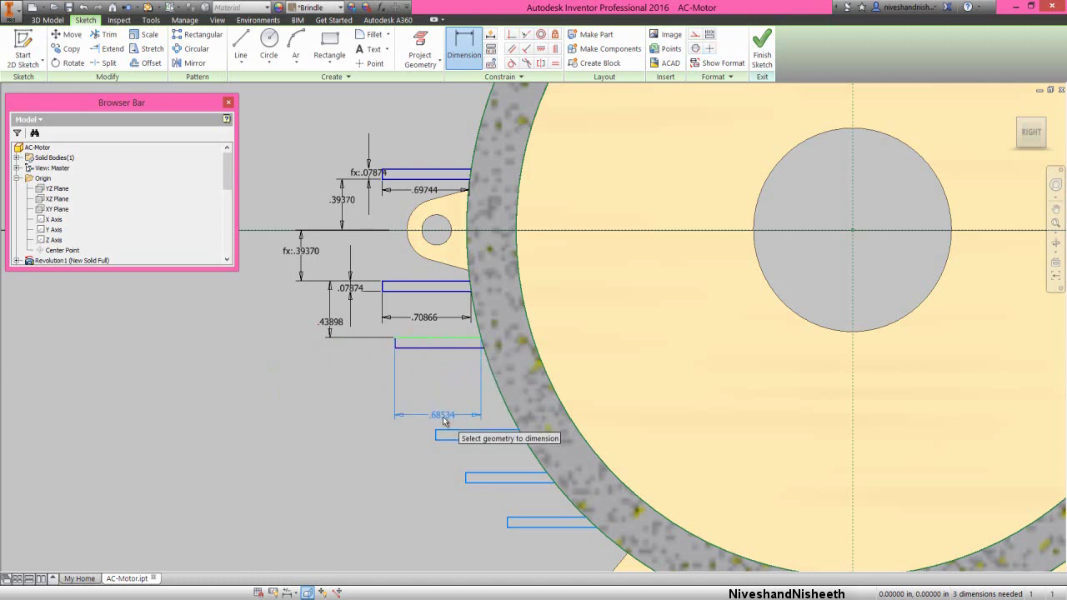
click(446, 431)
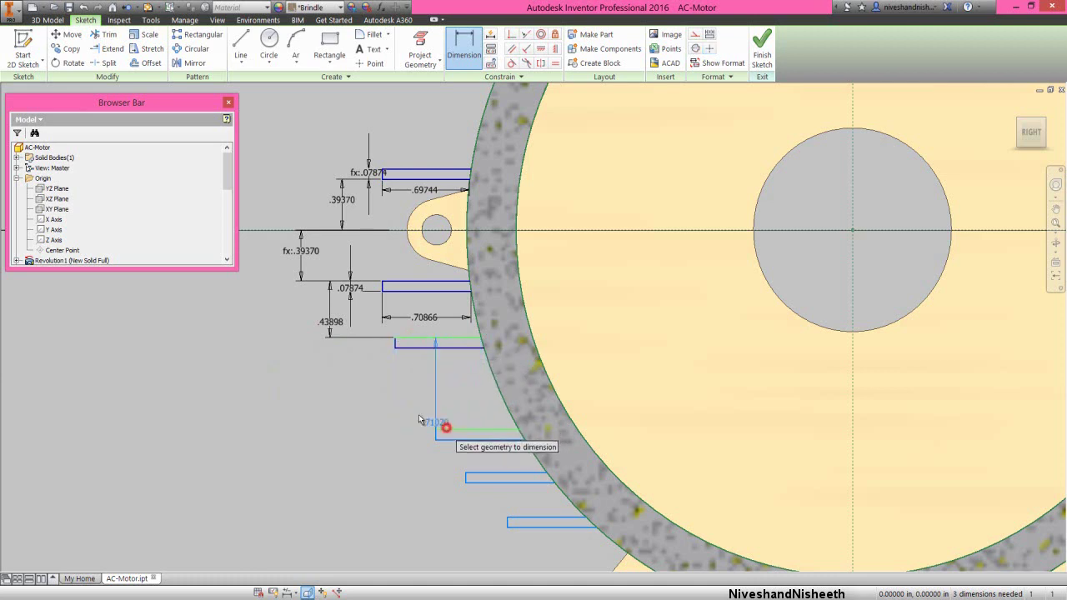
click(376, 398)
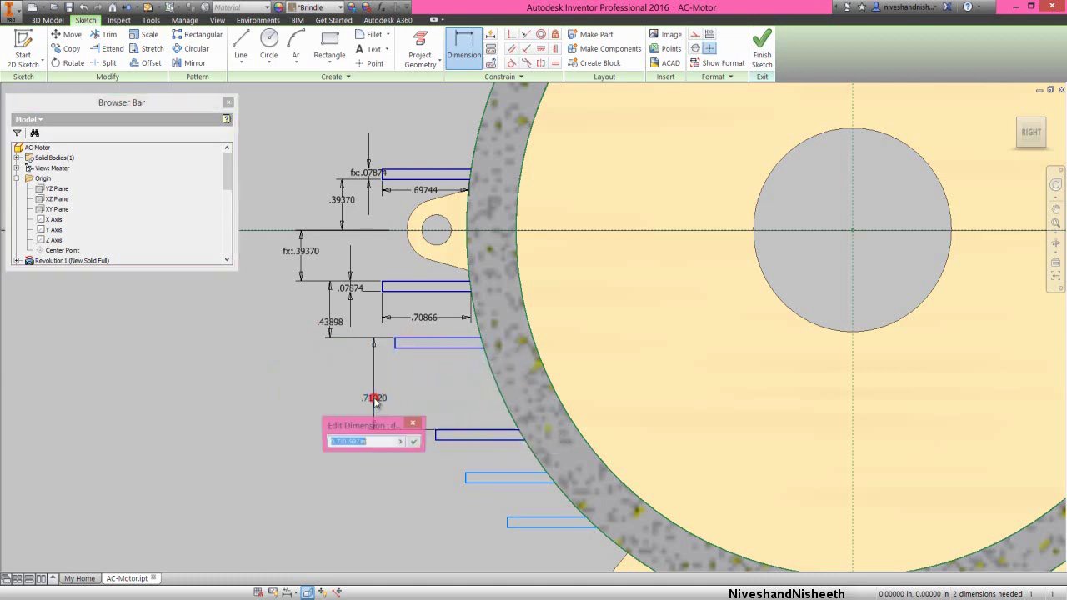
click(331, 323)
click(414, 443)
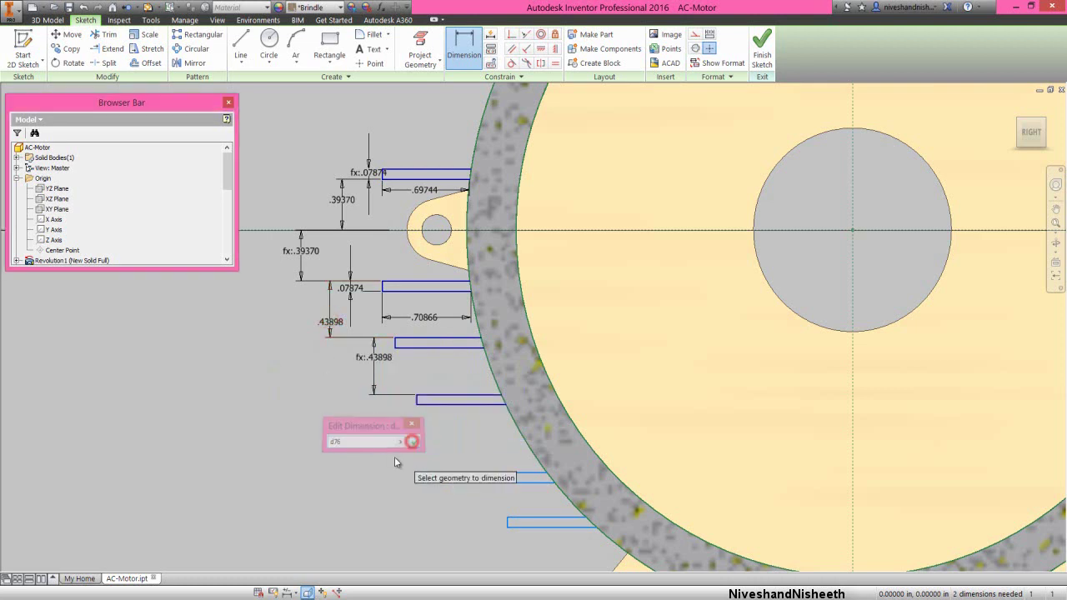
Dimension the spacing between the upper edges of the second and third new lower fins and link it to the previous 0.43898 in spacing dimension
click(436, 398)
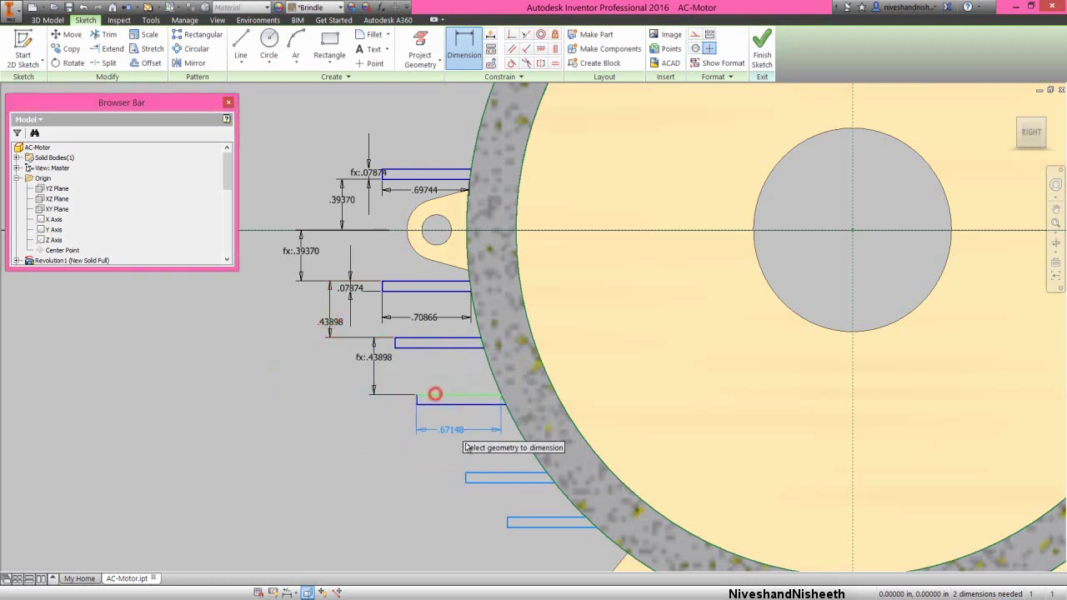
click(486, 477)
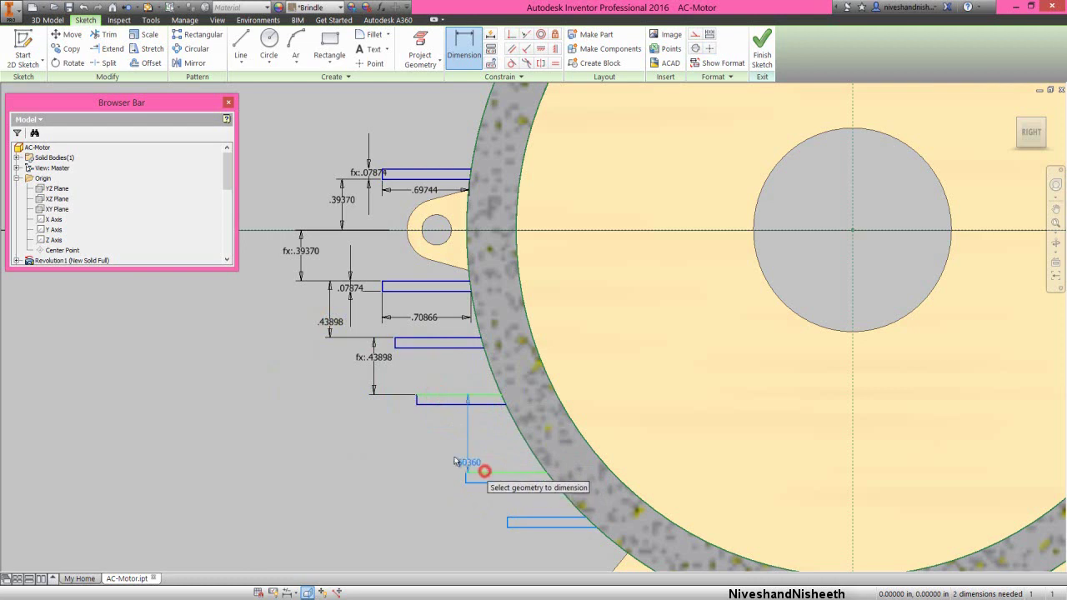
click(384, 440)
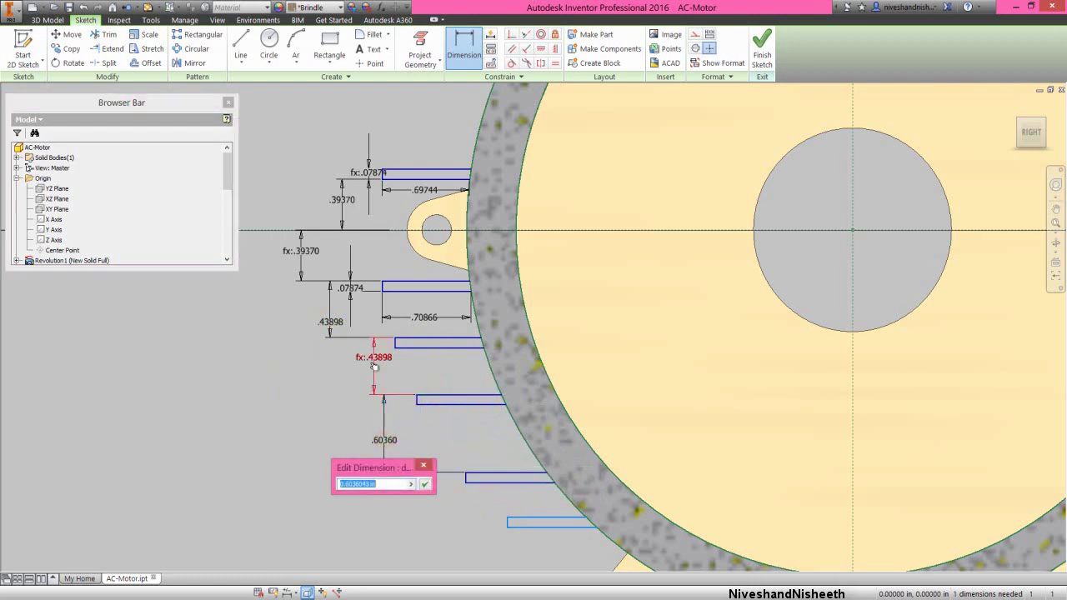
click(422, 485)
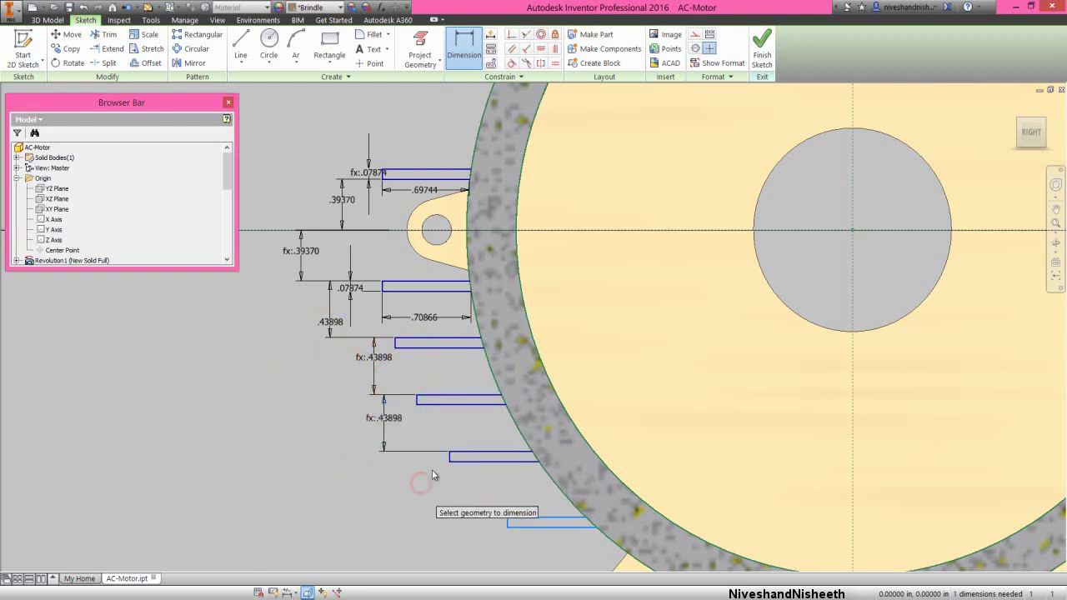
Dimension the spacing between the upper edges of the third and fourth new lower fins, linking it to the existing 0.43898 in spacing
click(521, 518)
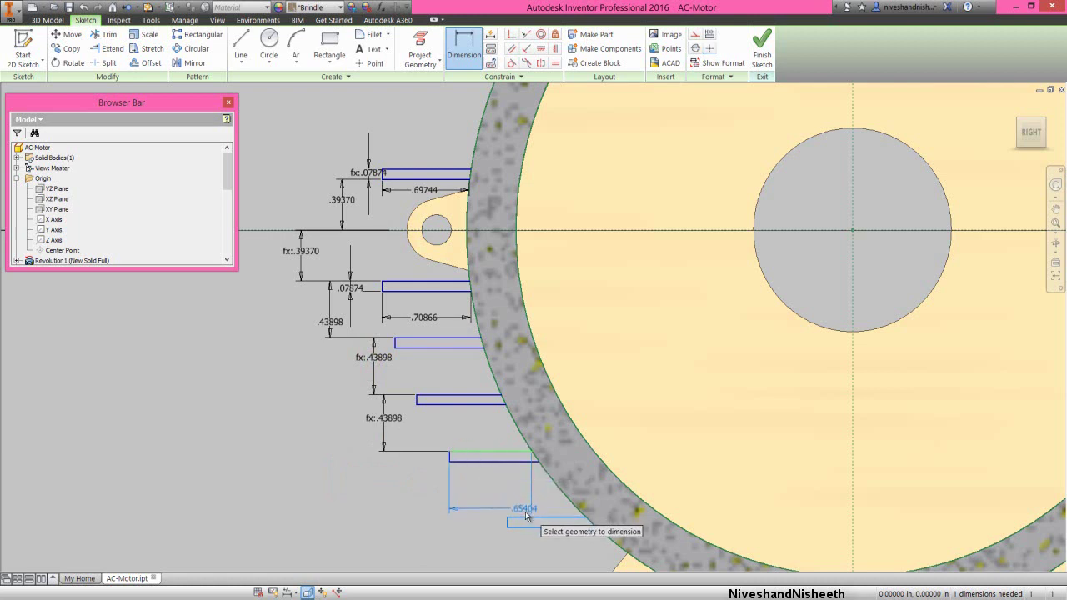
click(372, 497)
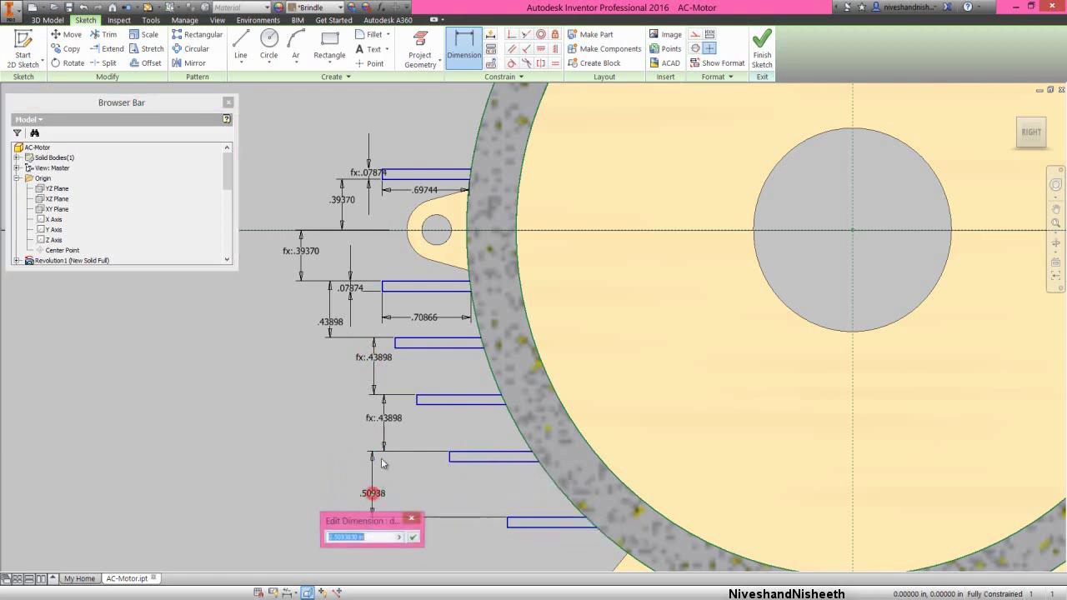
click(415, 539)
right_click(299, 446)
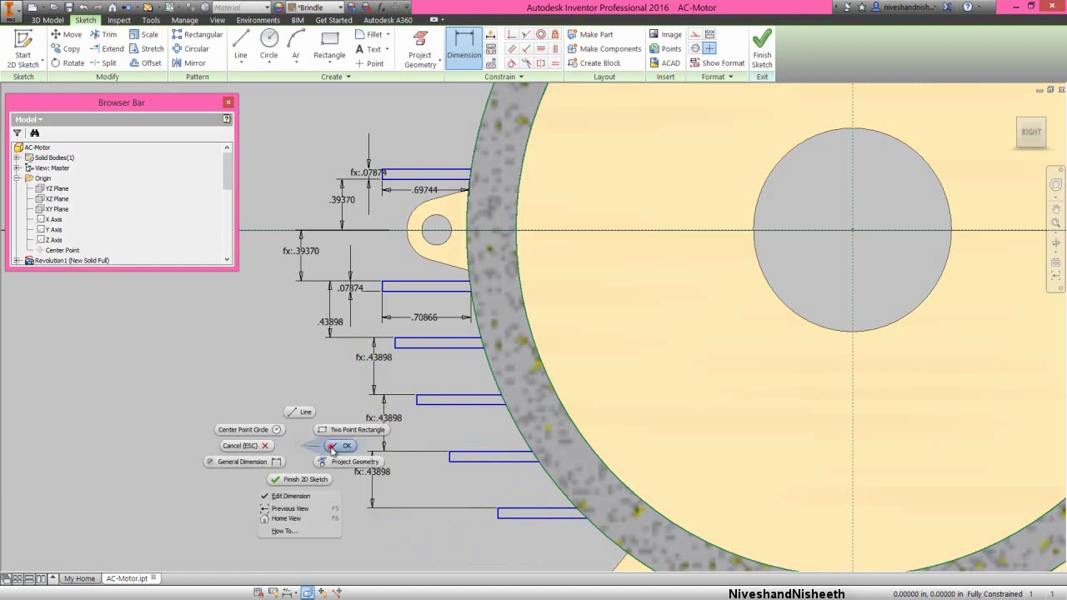
click(334, 447)
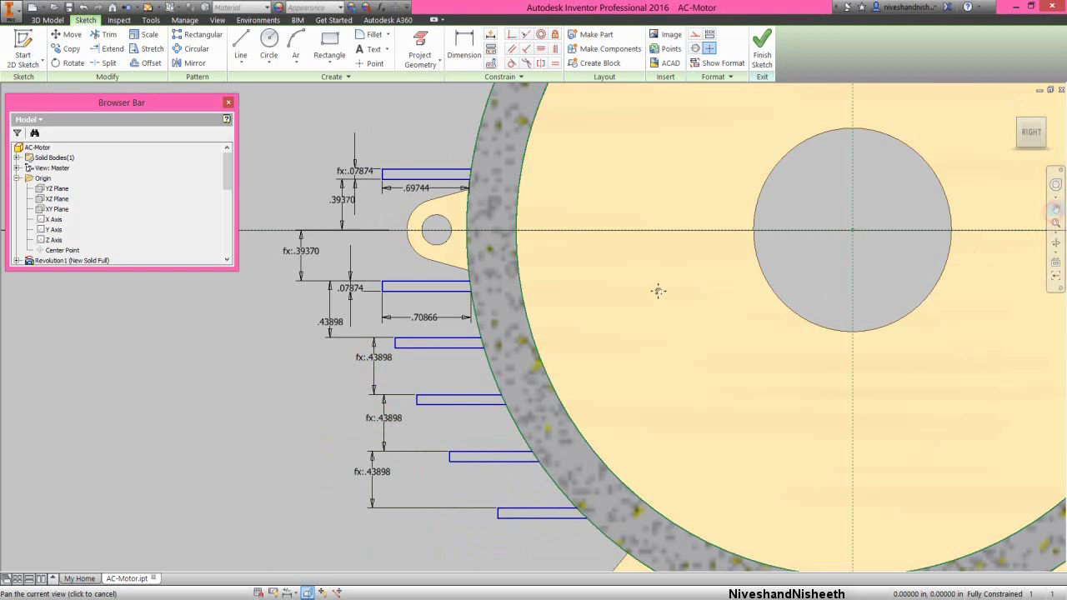
Sketch a three-line fin profile about 0.115 in high above the dimensioned upper fin, with both open ends on the ring's outer edge
mouse_move(655, 291)
mouse_down()
mouse_move(636, 322)
mouse_move(648, 437)
mouse_move(629, 503)
mouse_up()
right_click(393, 215)
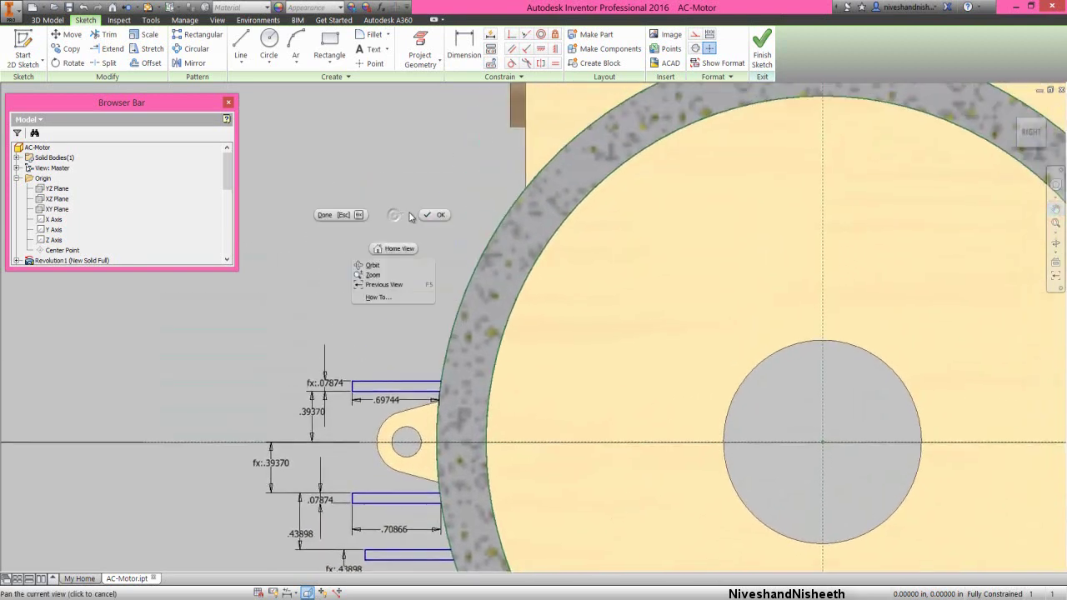
click(429, 218)
right_click(428, 219)
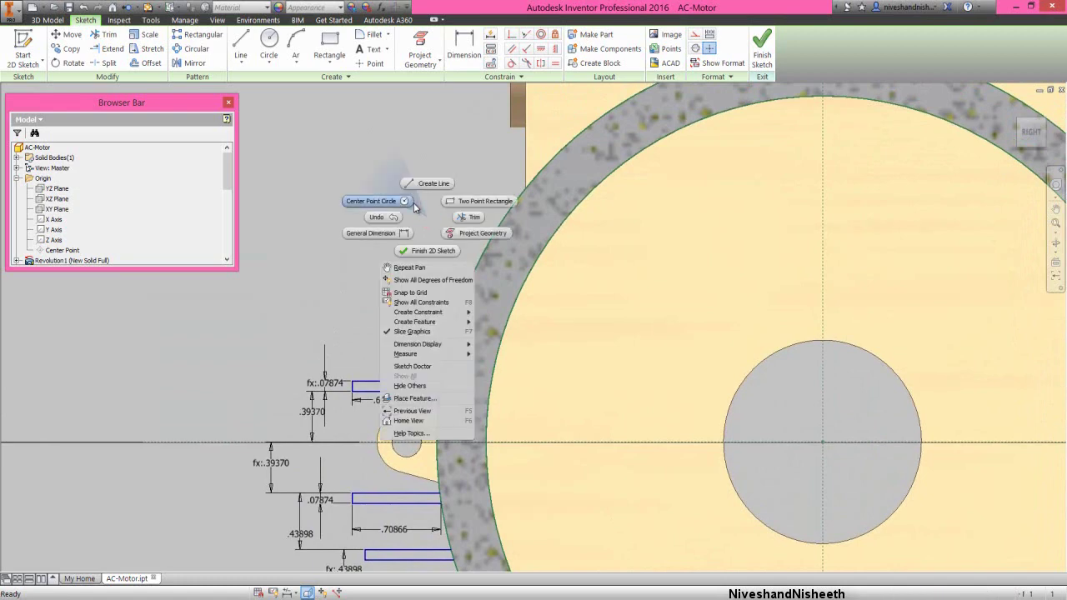
click(418, 184)
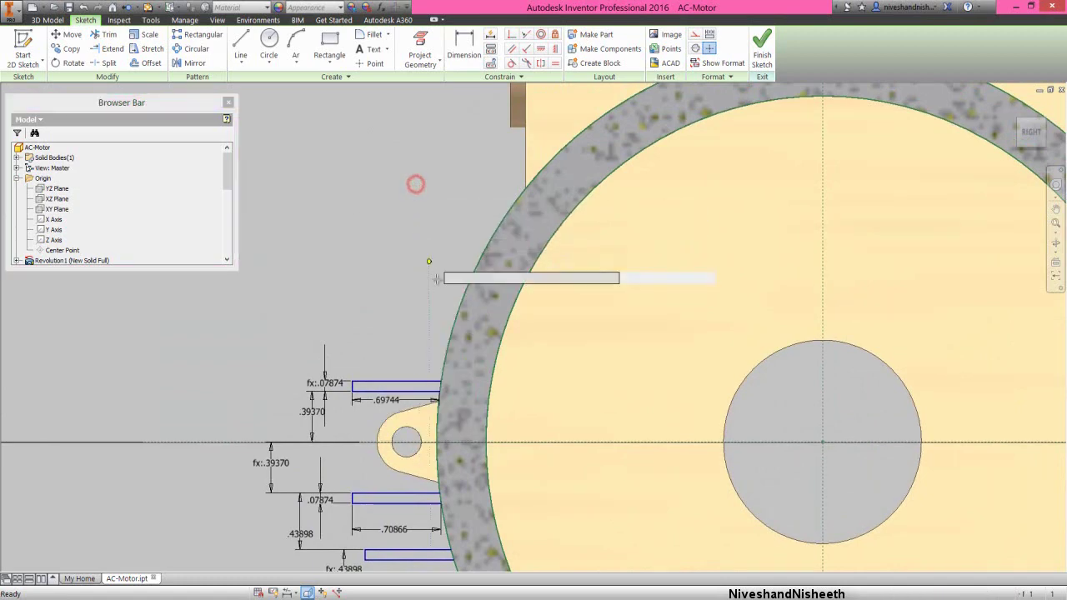
click(453, 326)
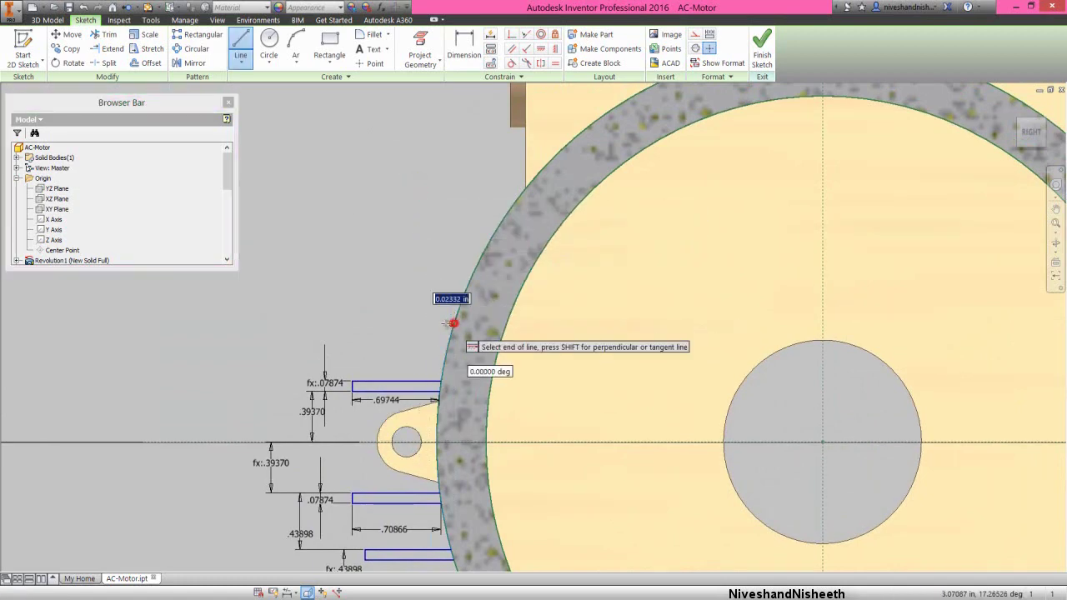
click(383, 324)
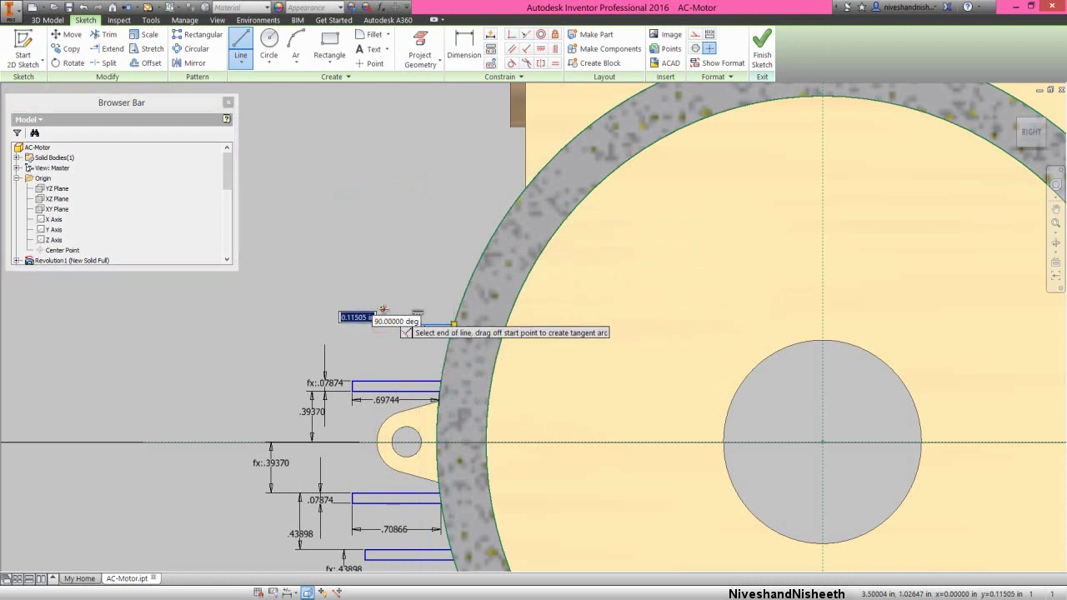
click(457, 310)
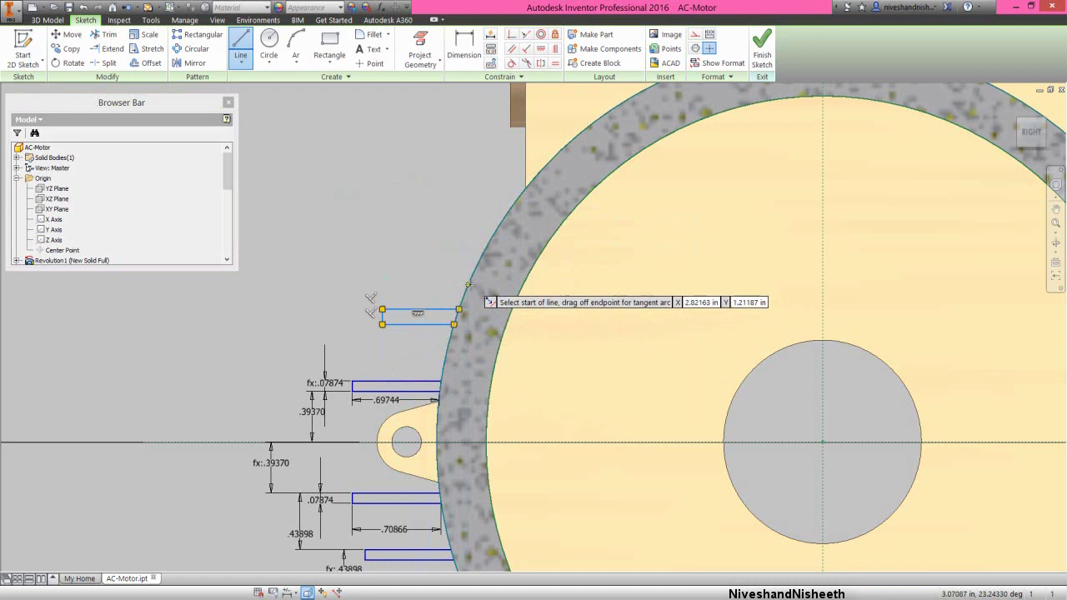
Sketch a second open fin profile above it, about 0.173 in high with a lower edge about 0.567 in long, ending on the ring's outer edge
click(469, 285)
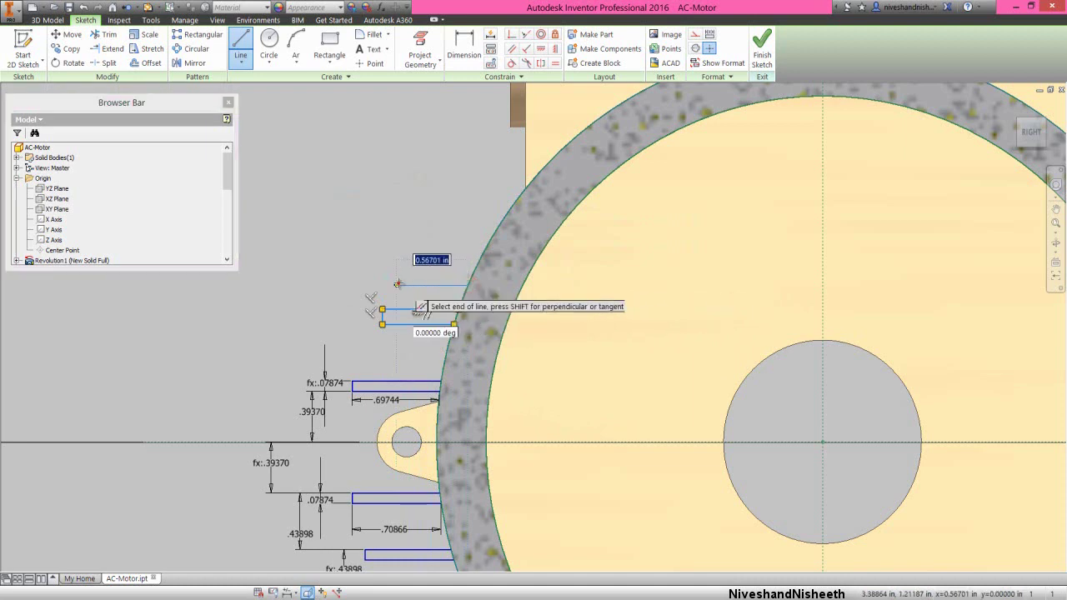
click(396, 285)
click(397, 261)
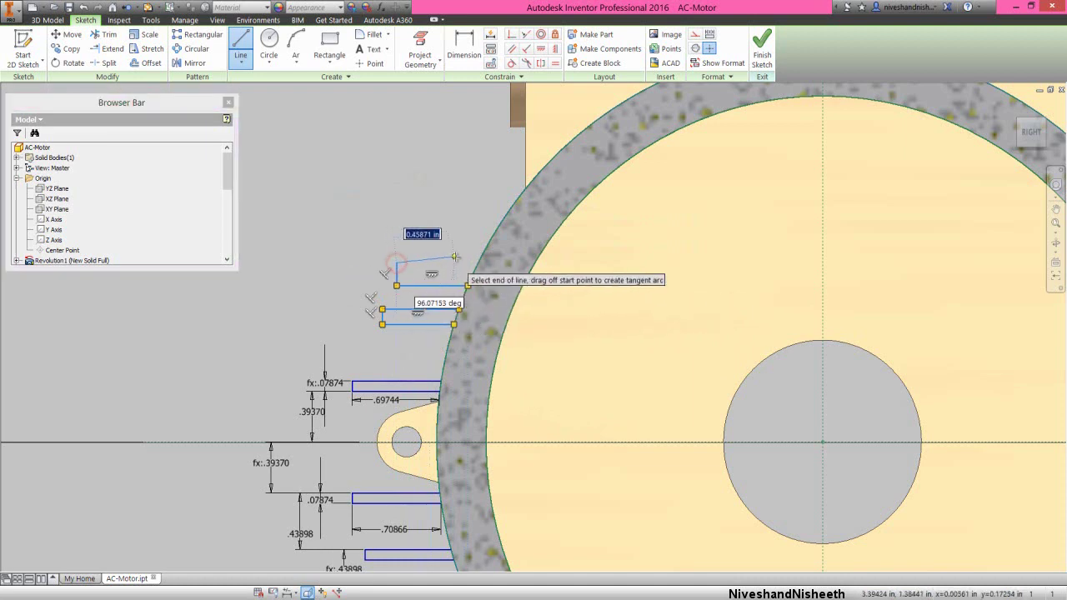
key(Escape)
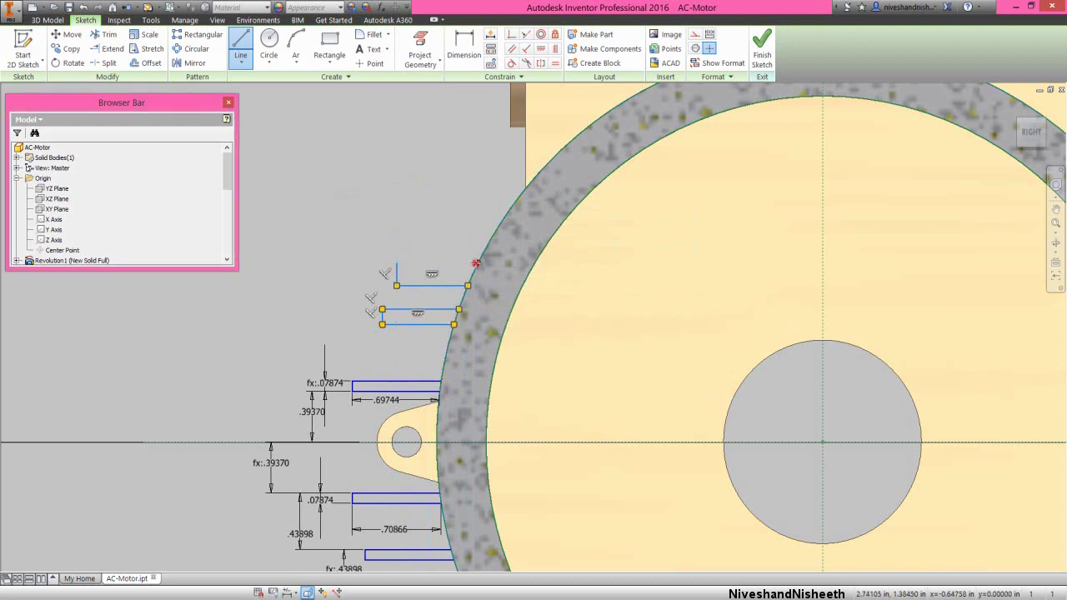
click(477, 262)
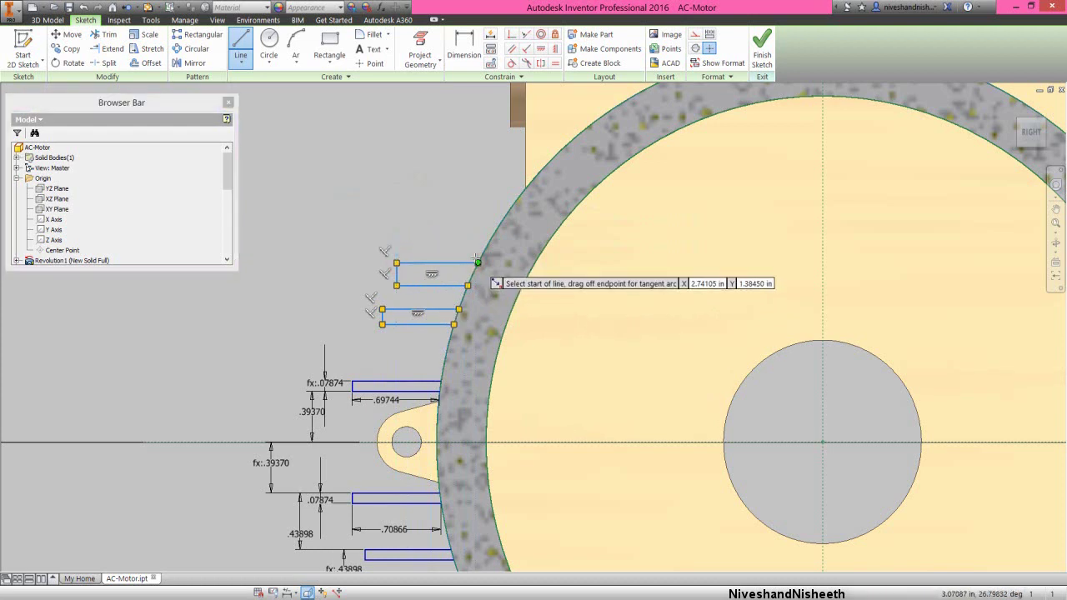
Sketch a third open fin profile about 0.184 in high above the second, ending on the ring's outer edge
click(492, 234)
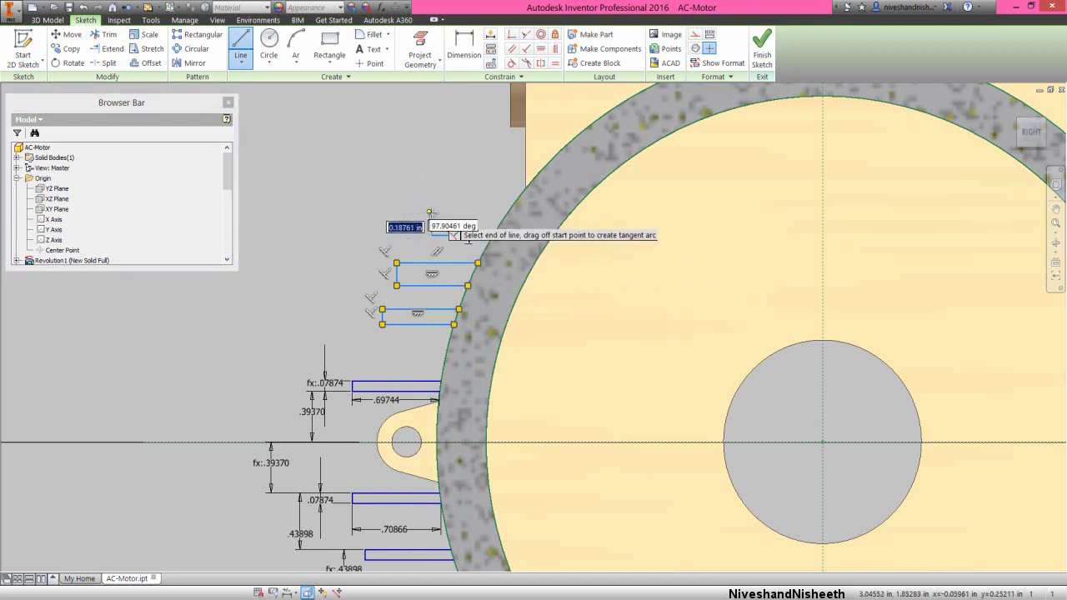
scroll(438, 220, up, 3)
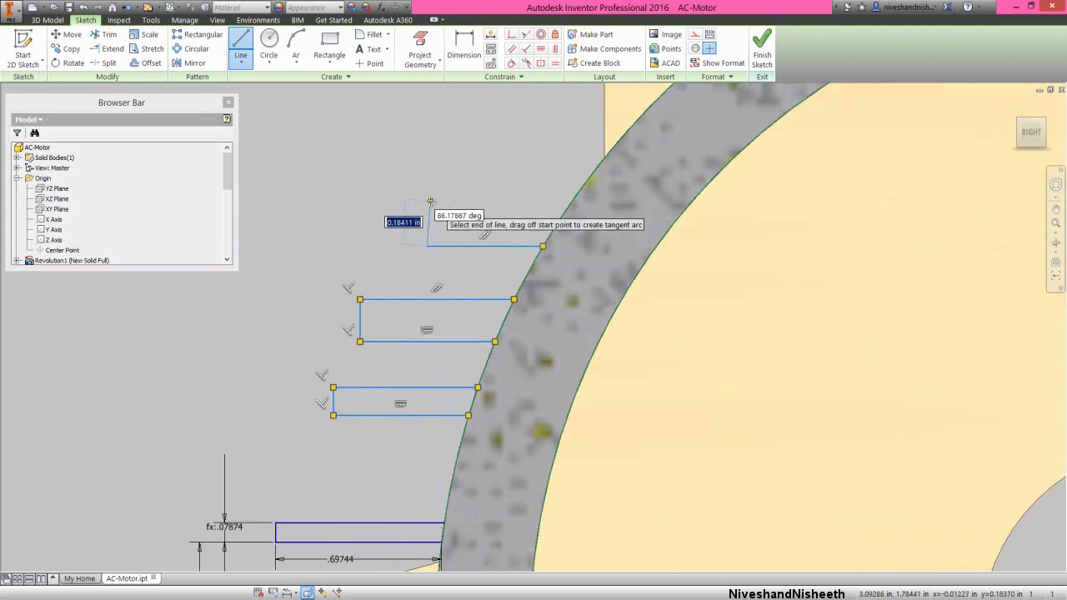
click(431, 201)
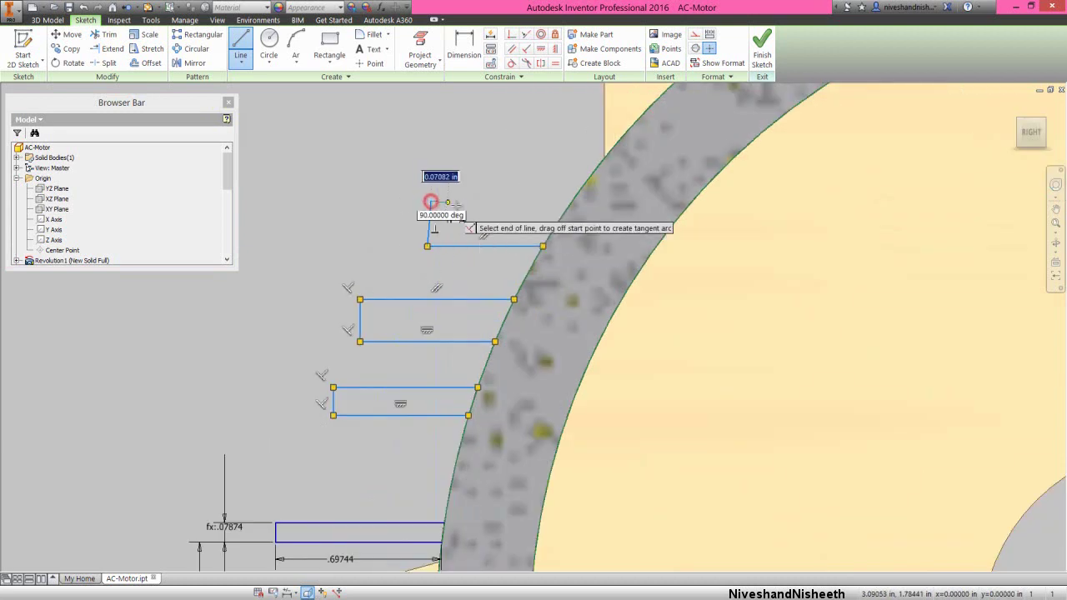
click(572, 201)
right_click(572, 201)
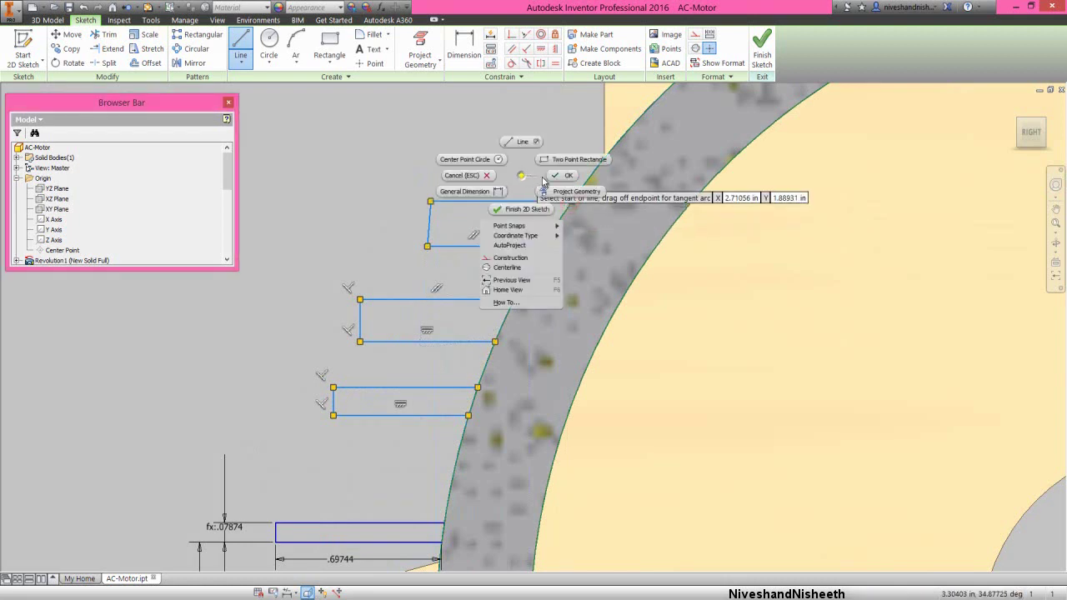
click(555, 178)
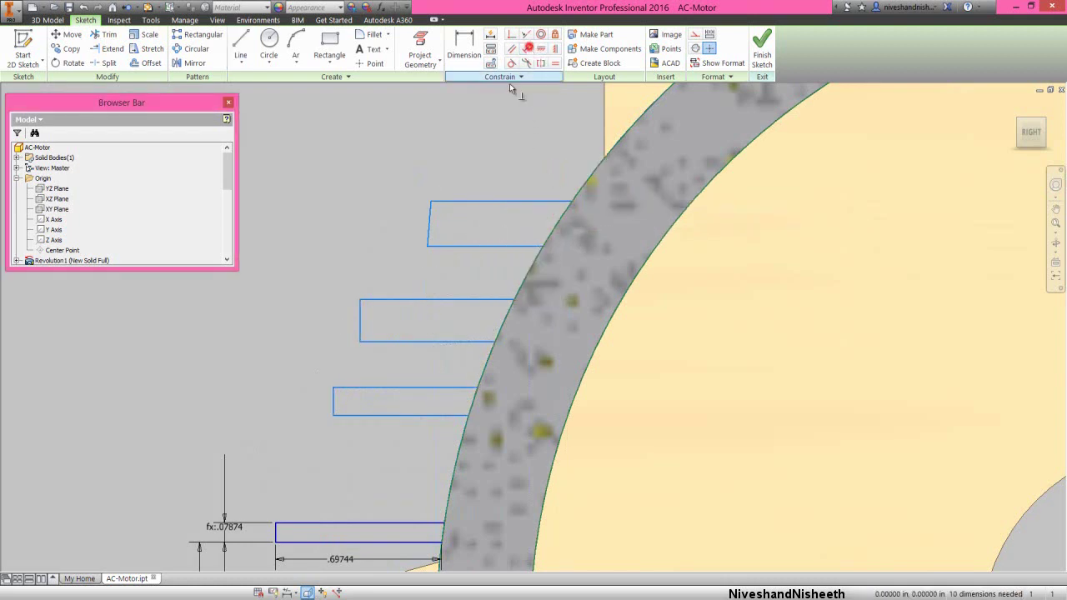
Make the outer end edge of the topmost new fin perpendicular to its lower edge
click(527, 48)
click(431, 225)
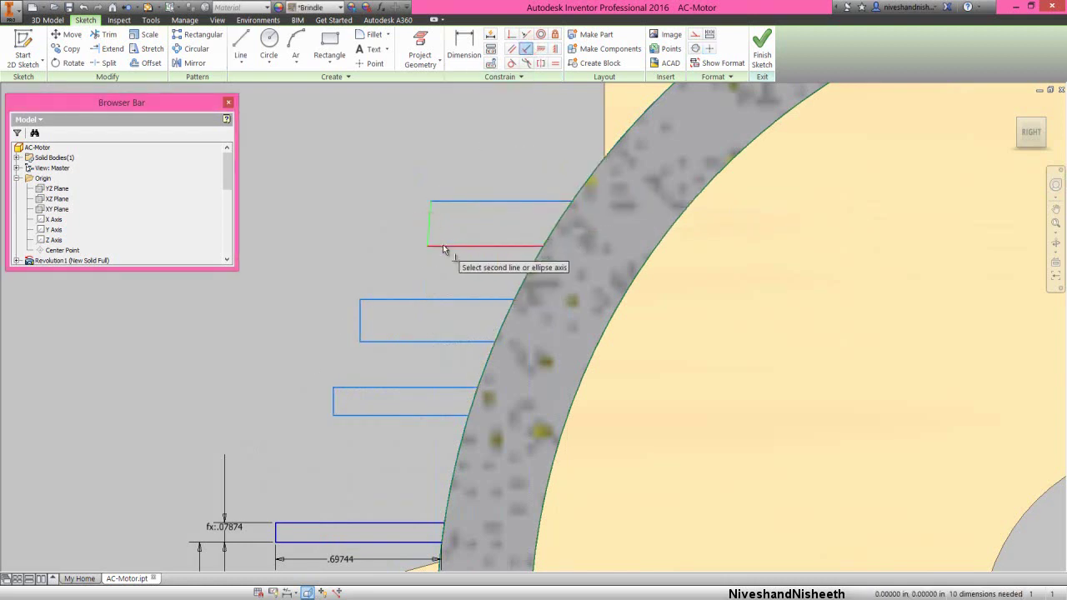
click(443, 246)
right_click(456, 224)
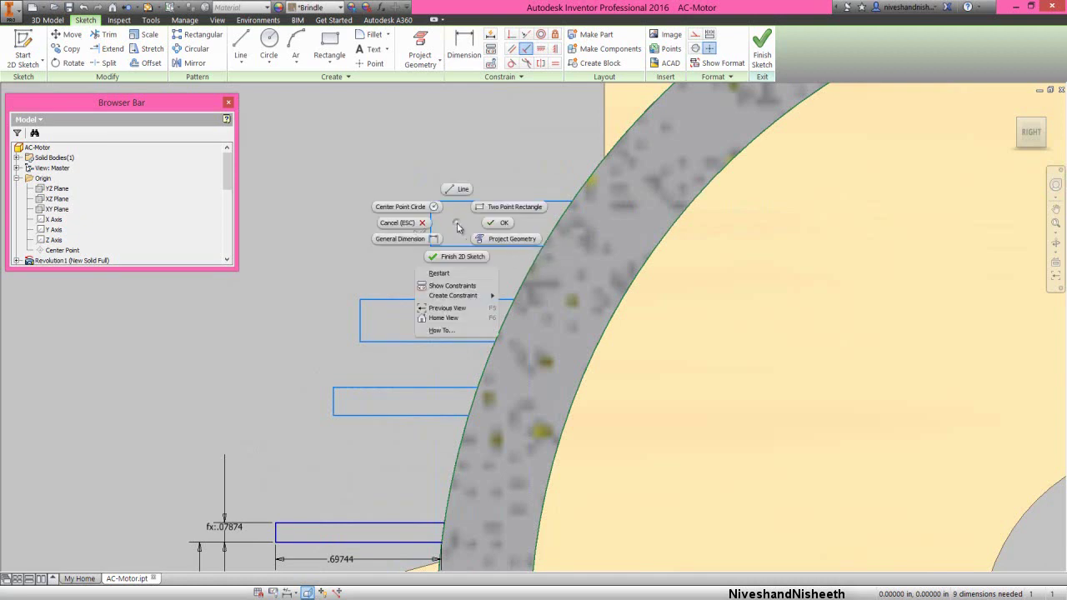
click(501, 222)
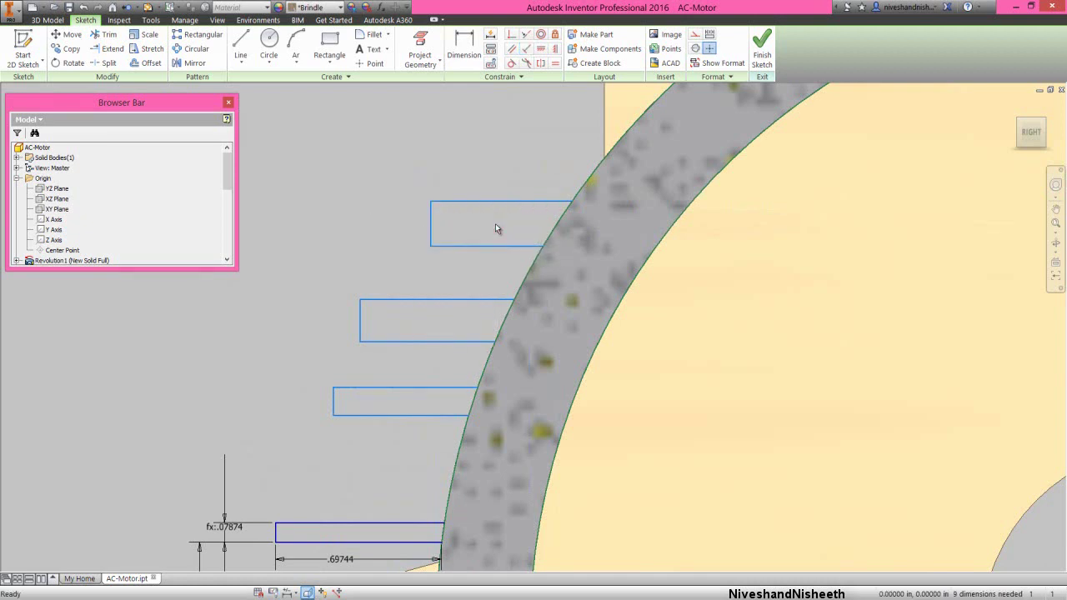
Apply Equal constraints in sequence to the lower edges, from the dimensioned upper fin through the three new fins above it
click(553, 62)
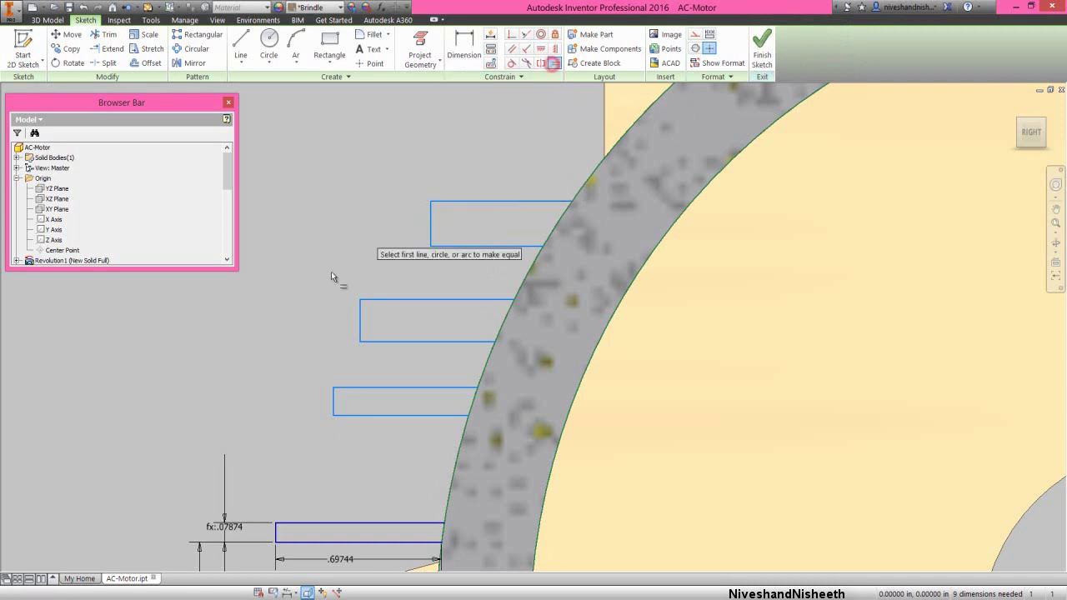
click(377, 413)
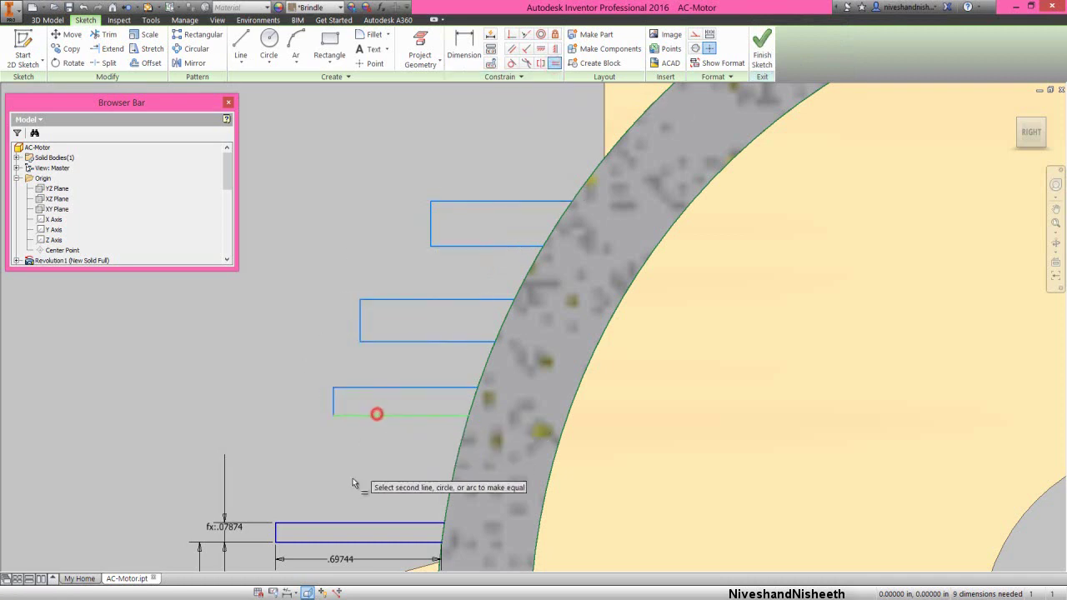
click(347, 541)
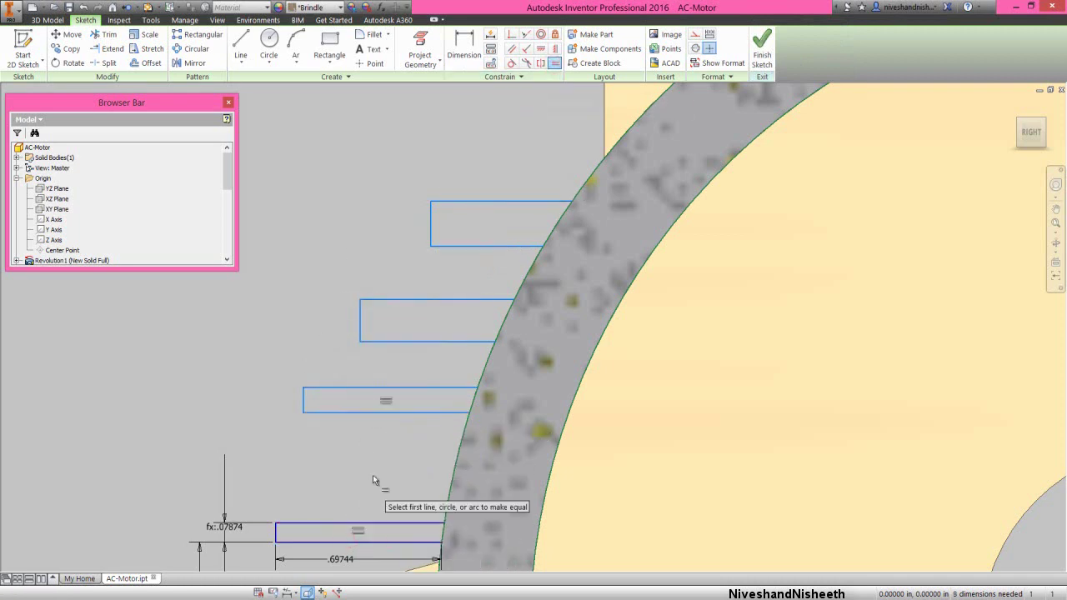
click(395, 411)
click(415, 342)
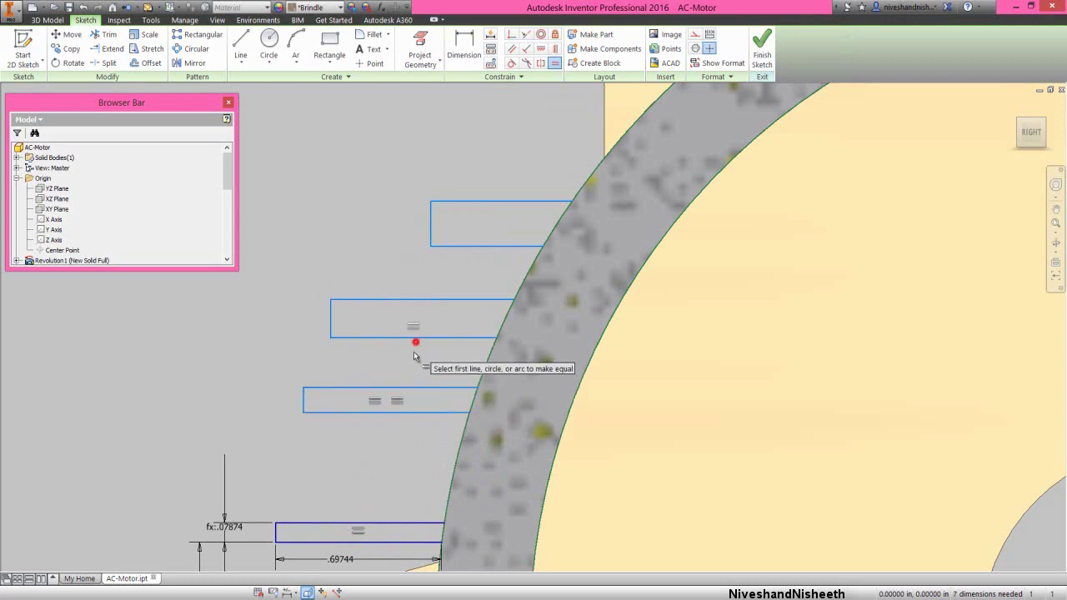
click(421, 337)
click(467, 246)
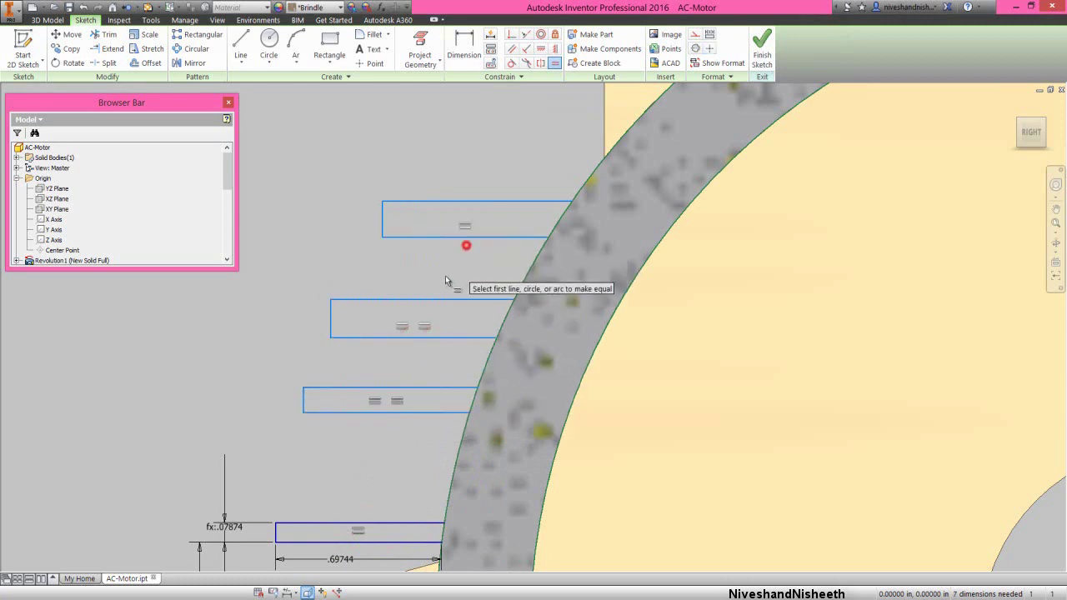
Make the short outer end edges of the three new upper fins equal to that of the dimensioned upper fin
click(275, 532)
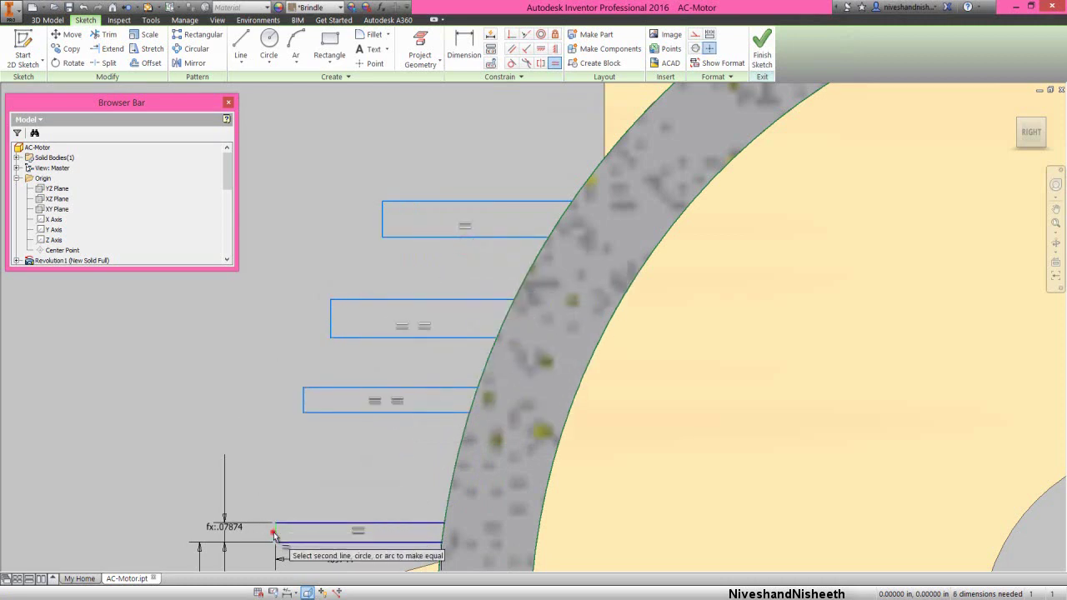
click(303, 400)
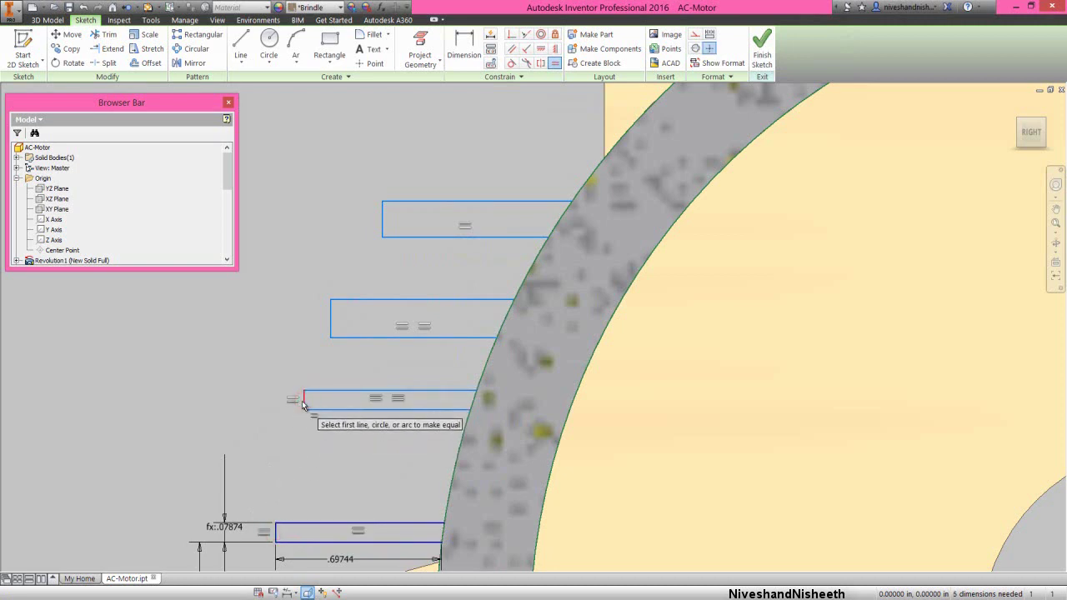
click(304, 402)
click(331, 324)
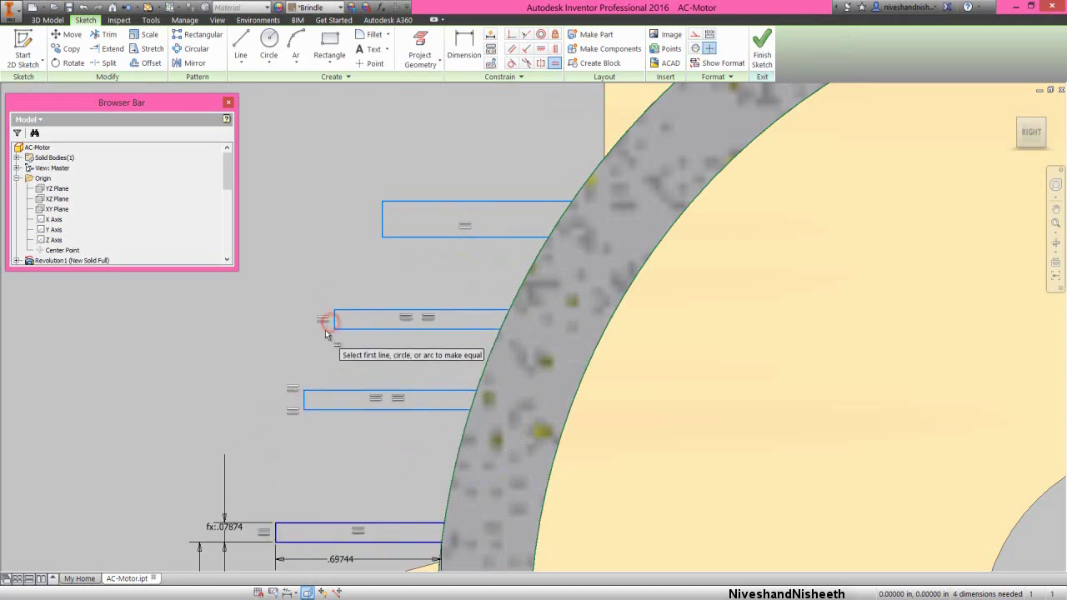
click(327, 325)
click(383, 228)
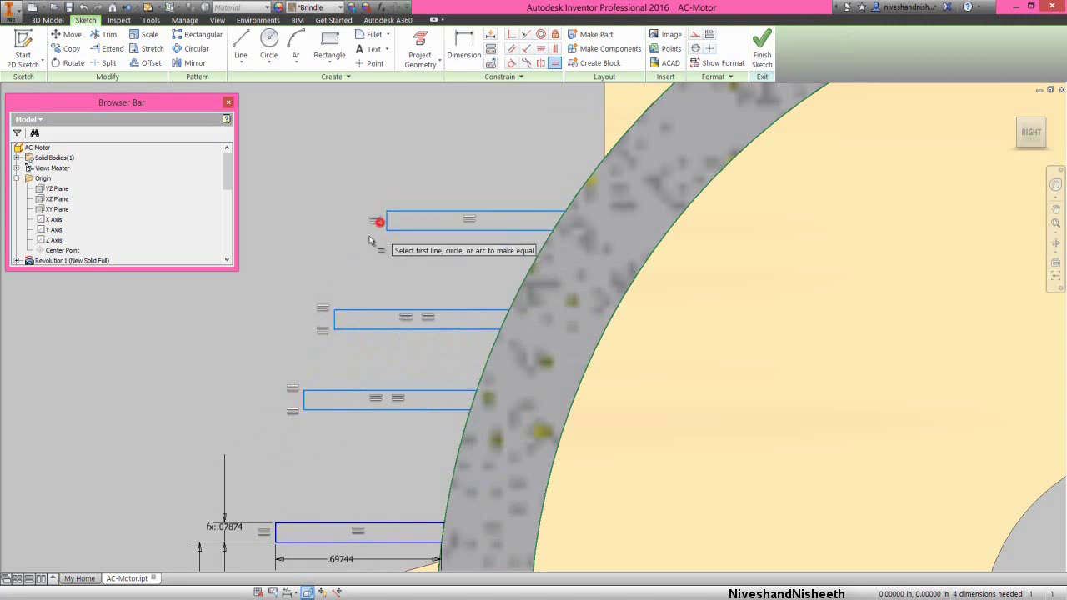
Dimension the spacing between the lower edges of the dimensioned upper fin and the fin above it, linking it to the lower fins' 0.43898 in spacing
right_click(361, 244)
click(349, 259)
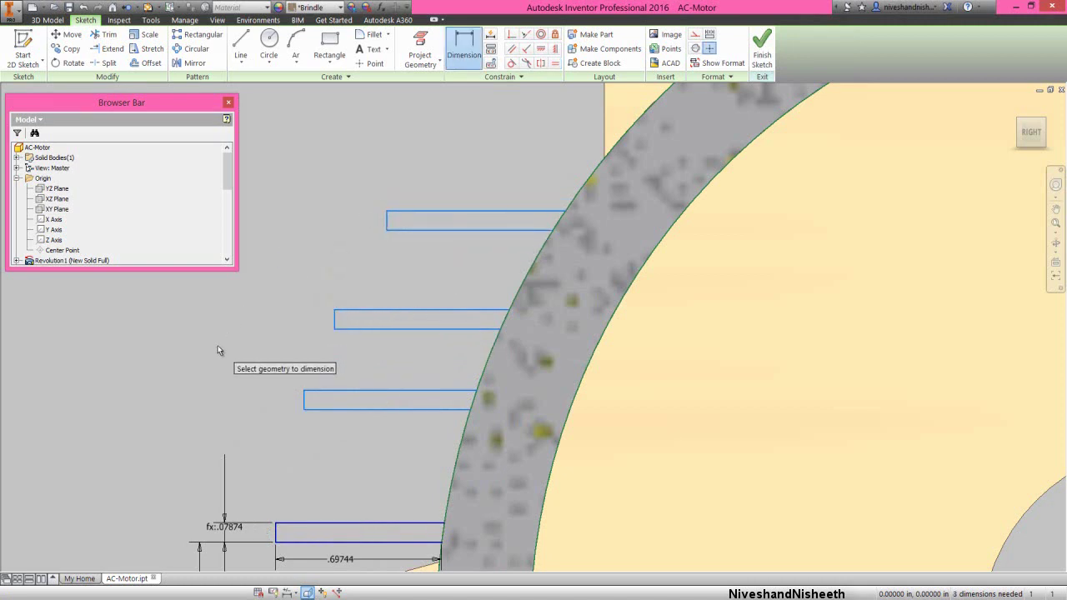
click(284, 543)
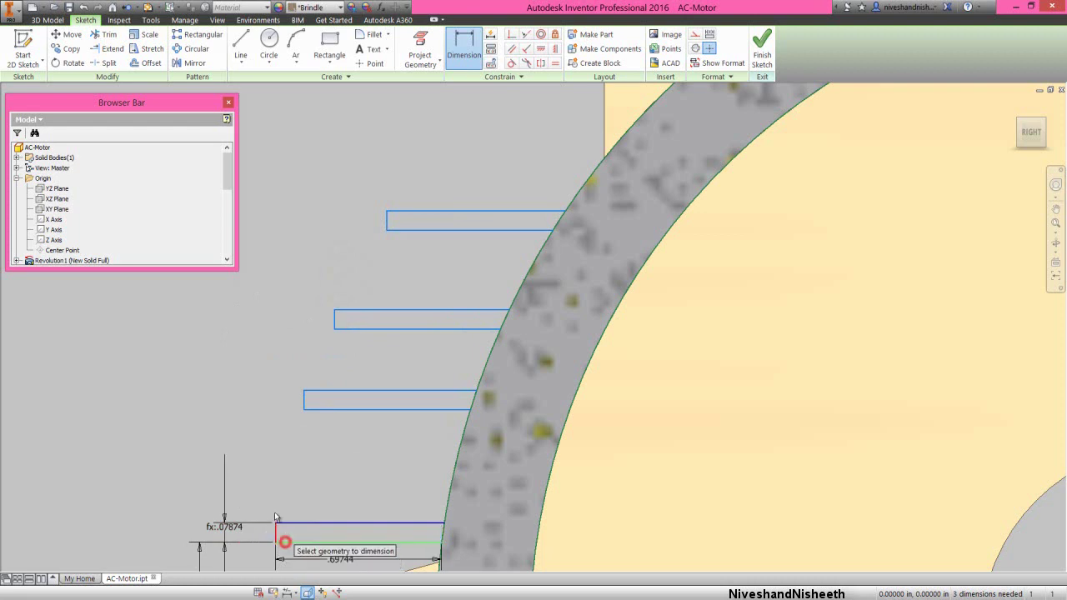
click(321, 412)
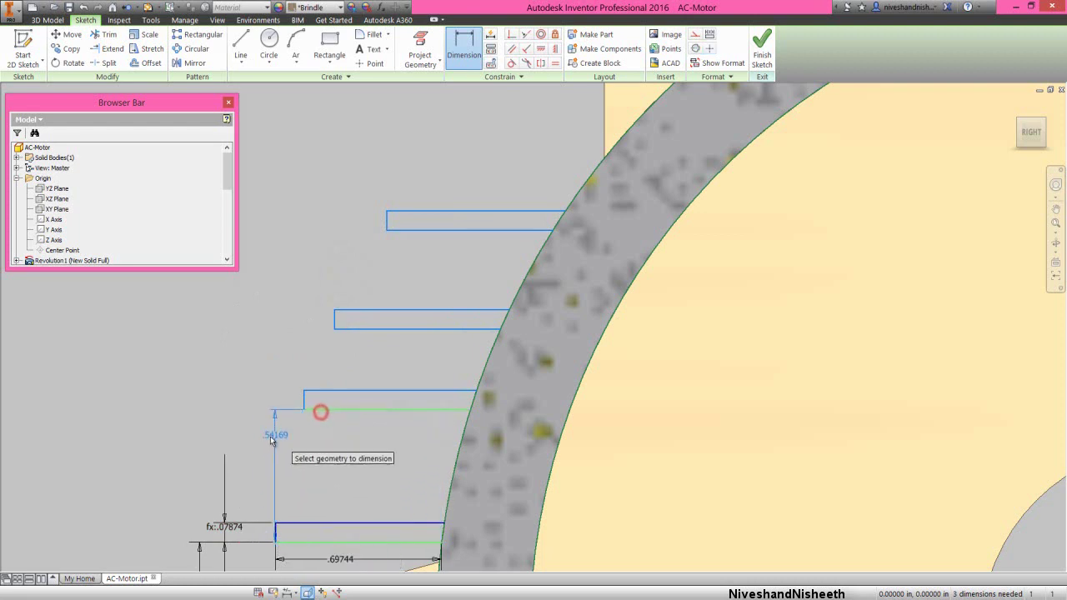
click(269, 438)
scroll(283, 359, down, 3)
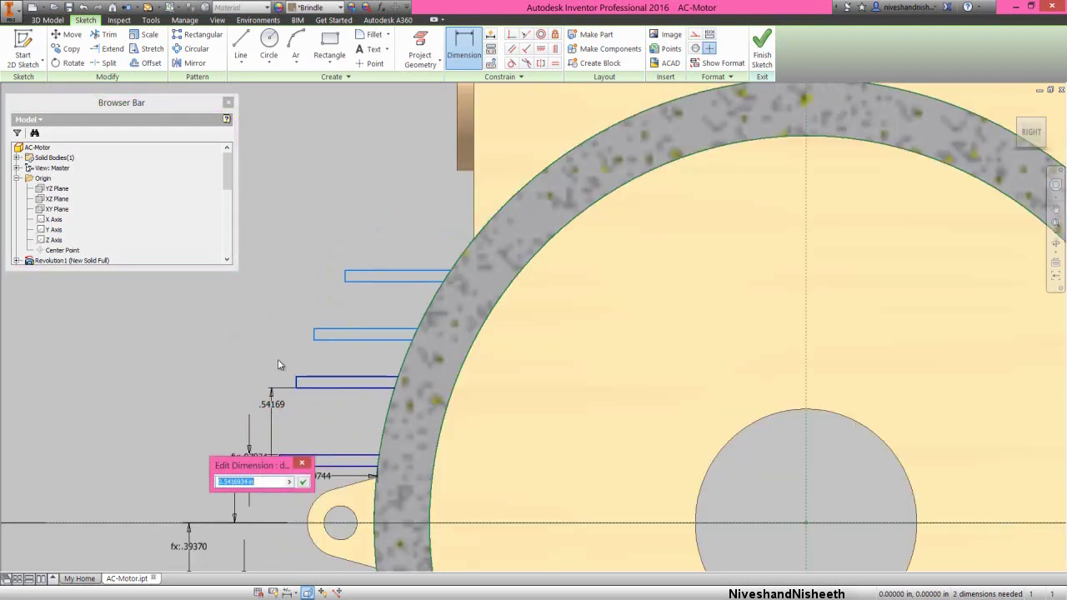
drag(240, 461, 163, 386)
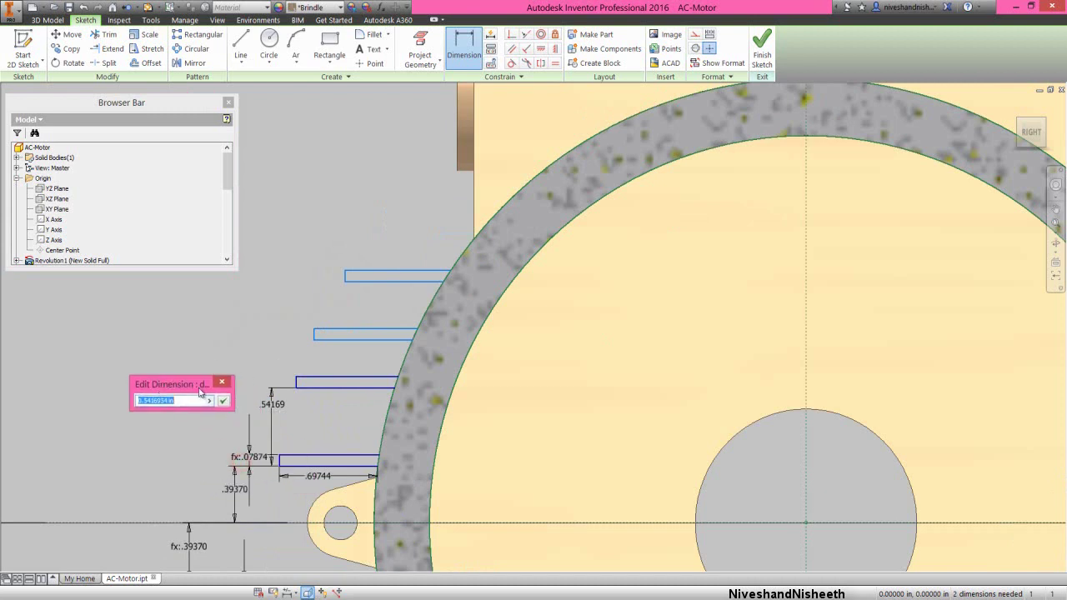
scroll(286, 344, down, 2)
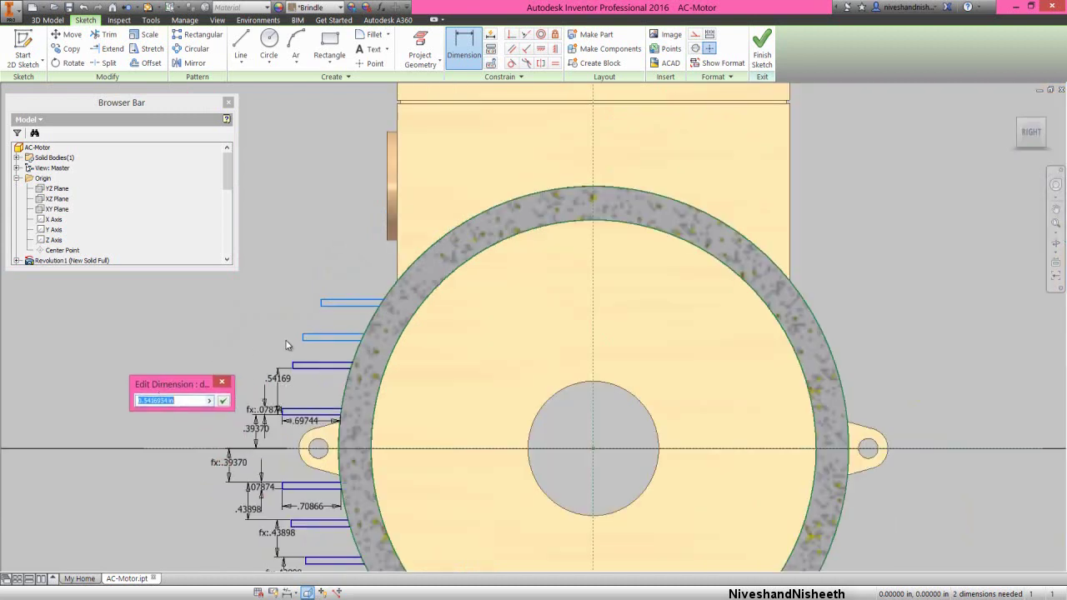
click(248, 509)
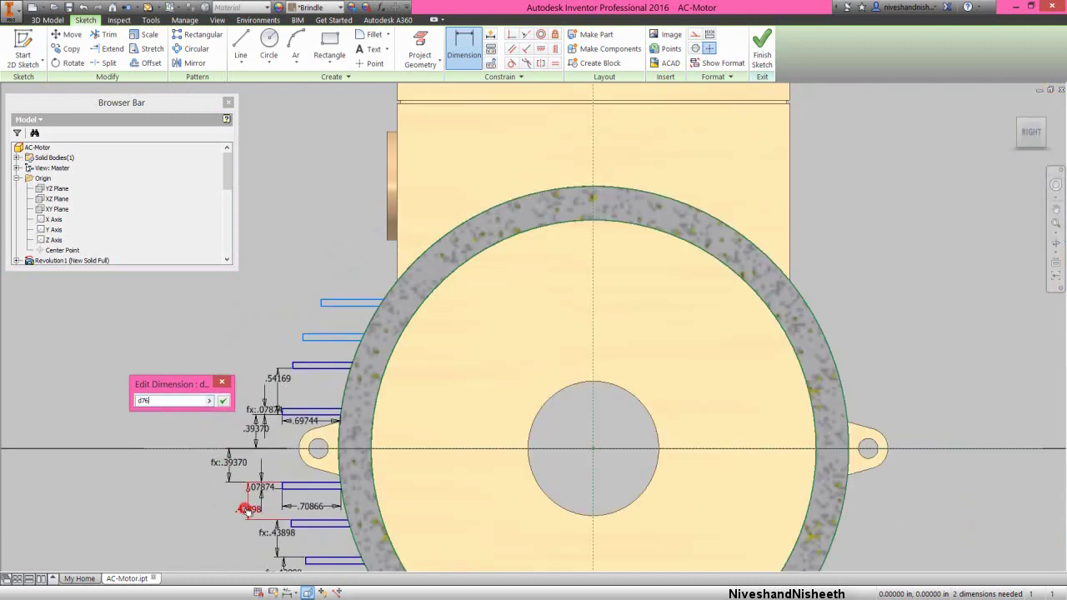
click(223, 403)
Dimension the spacing between the first and second new upper fins and link it to the spacing dimension just below (d80)
scroll(244, 415, up, 2)
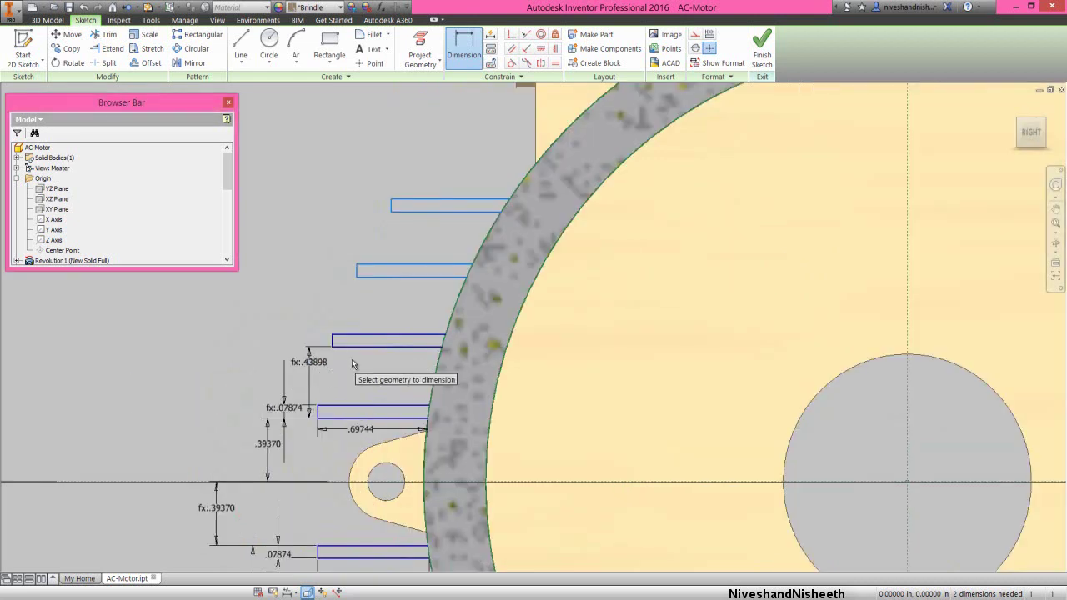
click(381, 279)
click(269, 310)
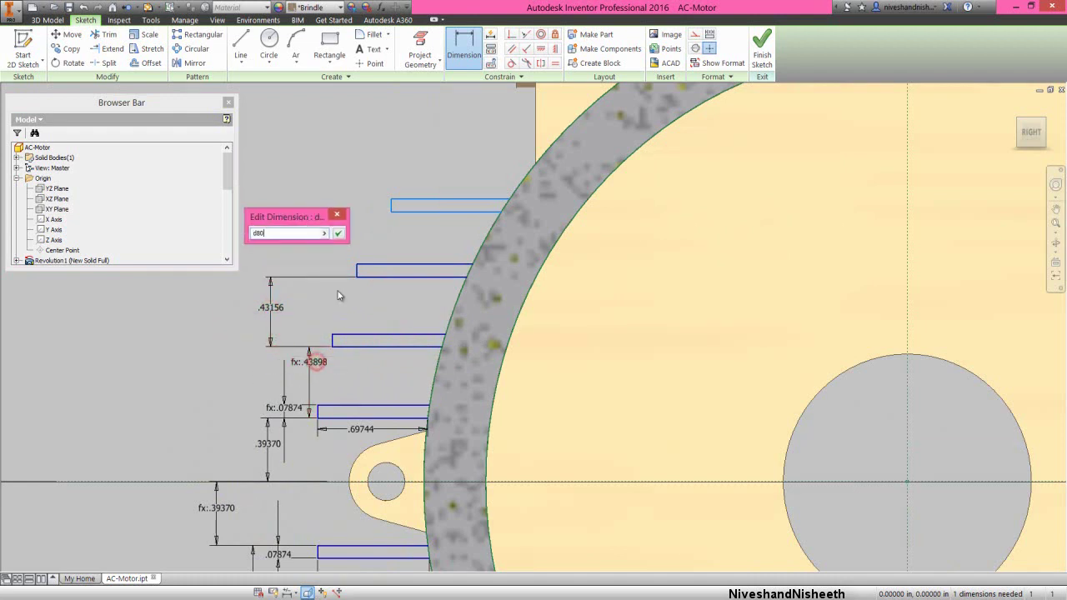
click(338, 236)
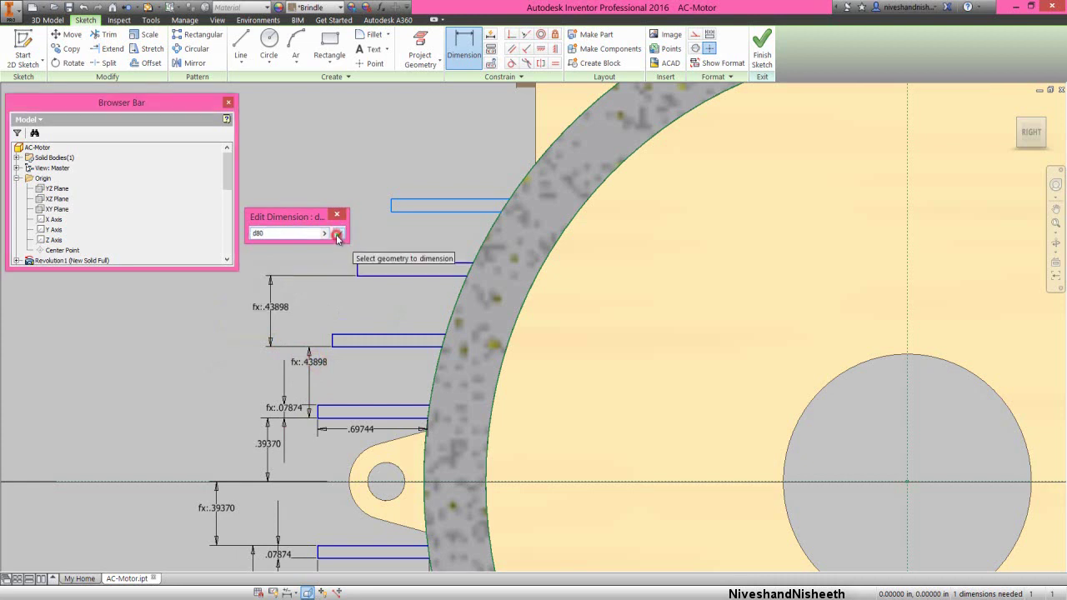
Dimension the spacing between the second and topmost new fins, linking it to the spacing dimension below it
click(376, 277)
click(417, 211)
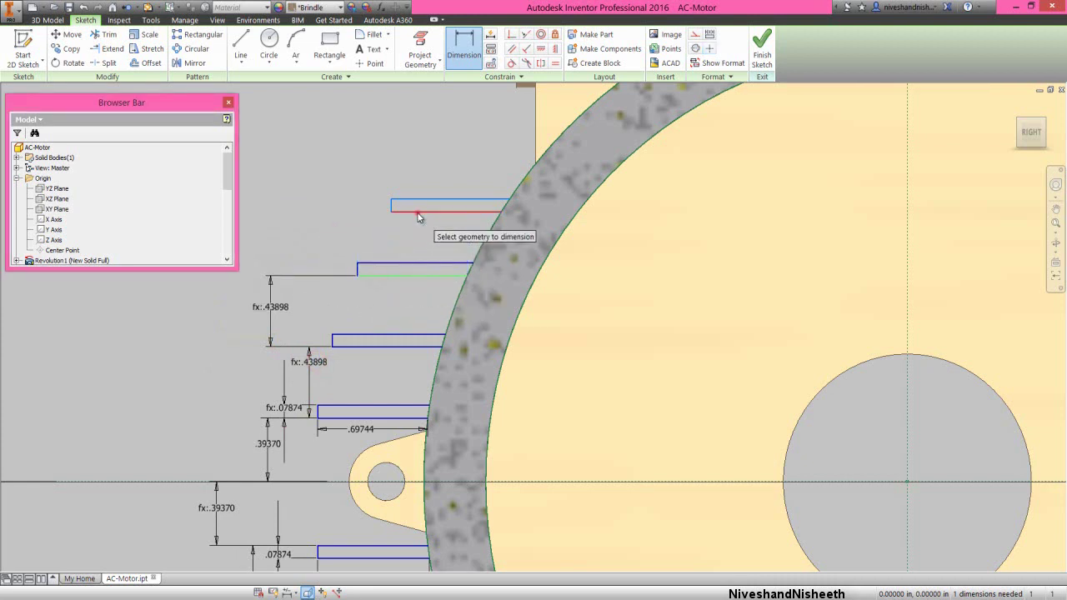
click(344, 238)
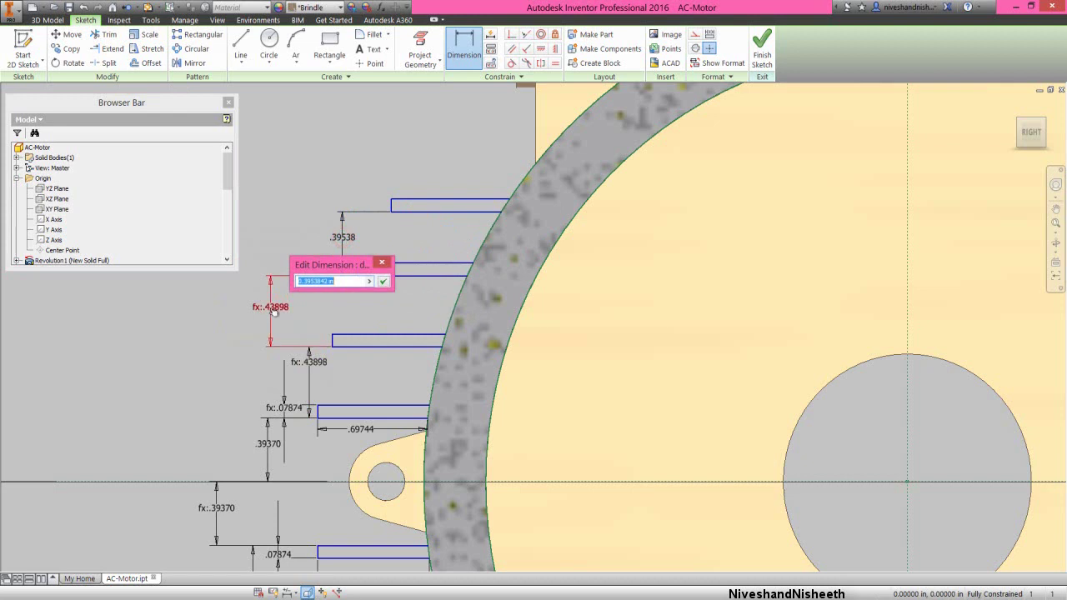
click(383, 283)
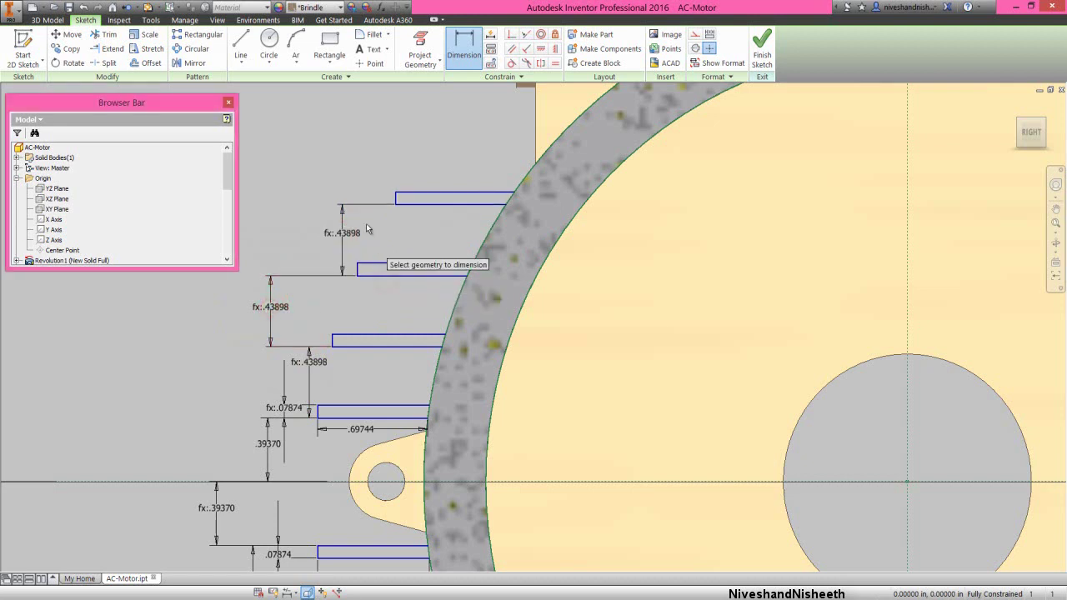
right_click(353, 175)
click(383, 171)
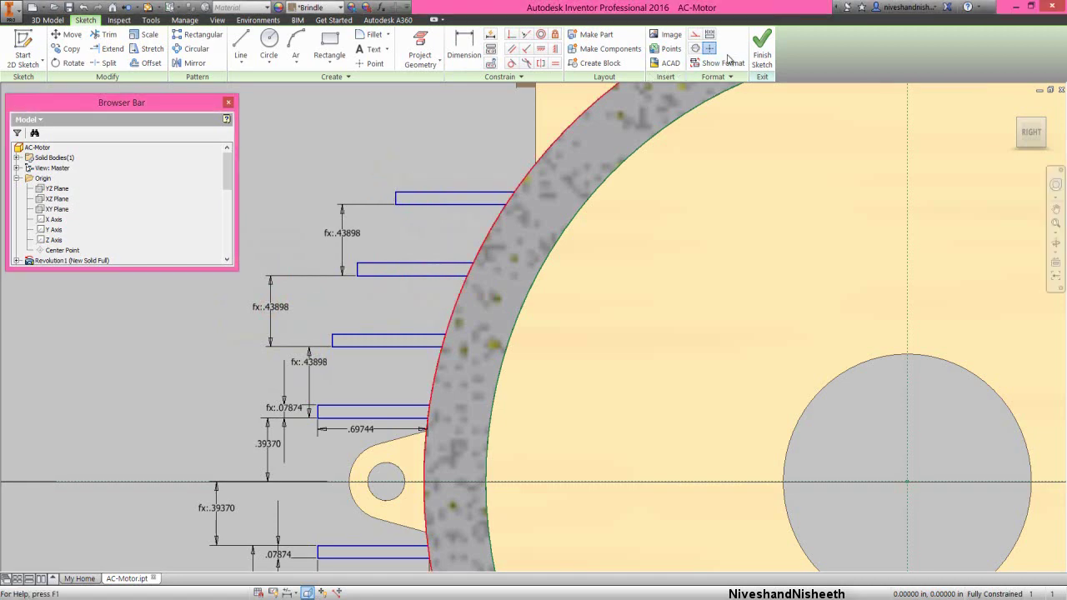
Finish the fin sketch, return to the home view, and collapse and enlarge the model tree to show its latest entries
click(759, 56)
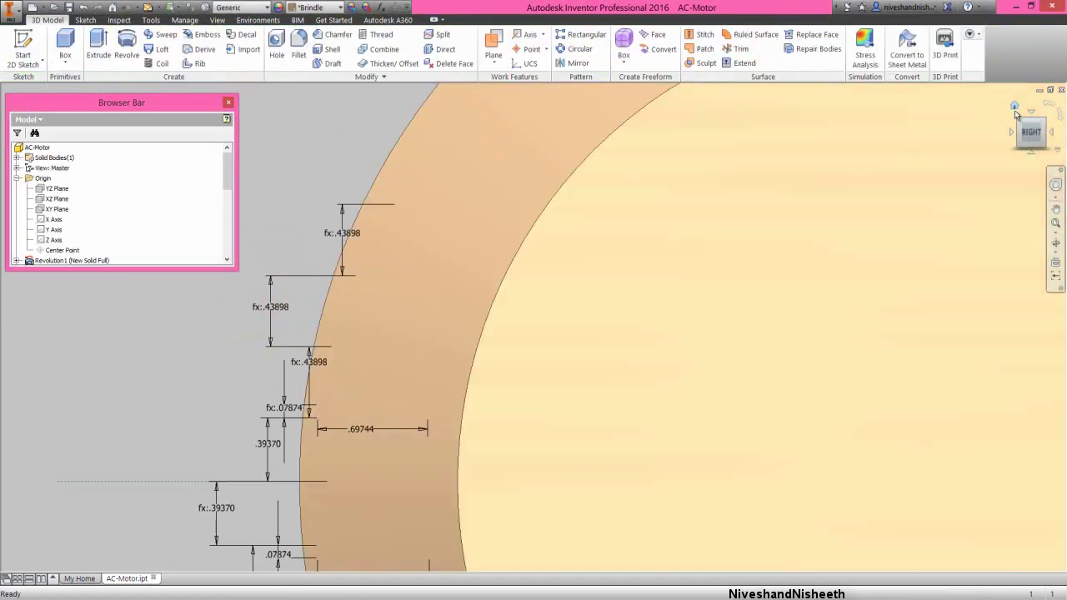
click(1019, 123)
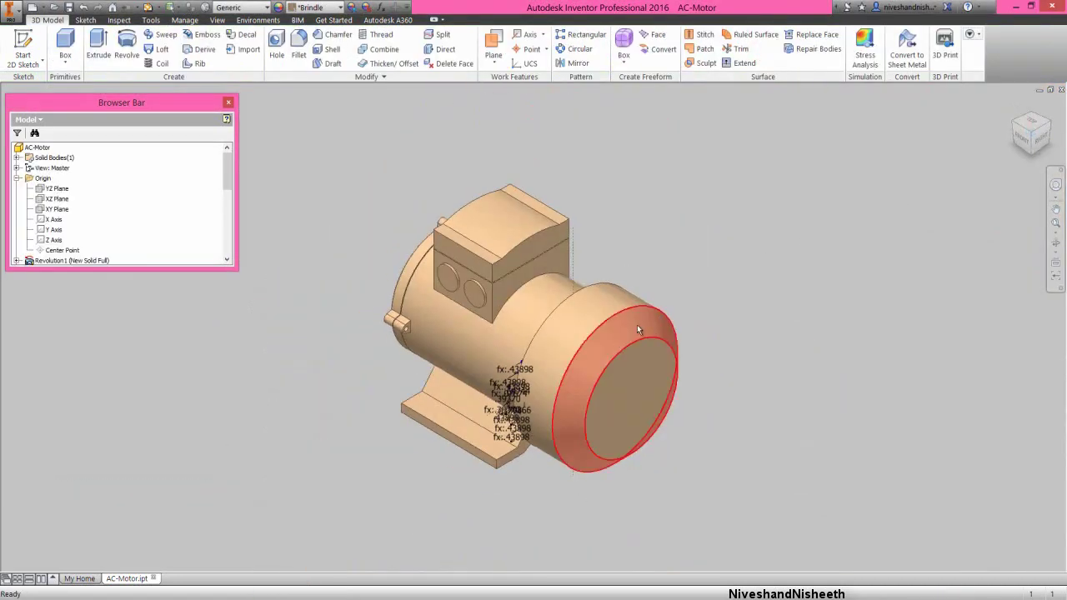
click(343, 354)
scroll(487, 394, up, 3)
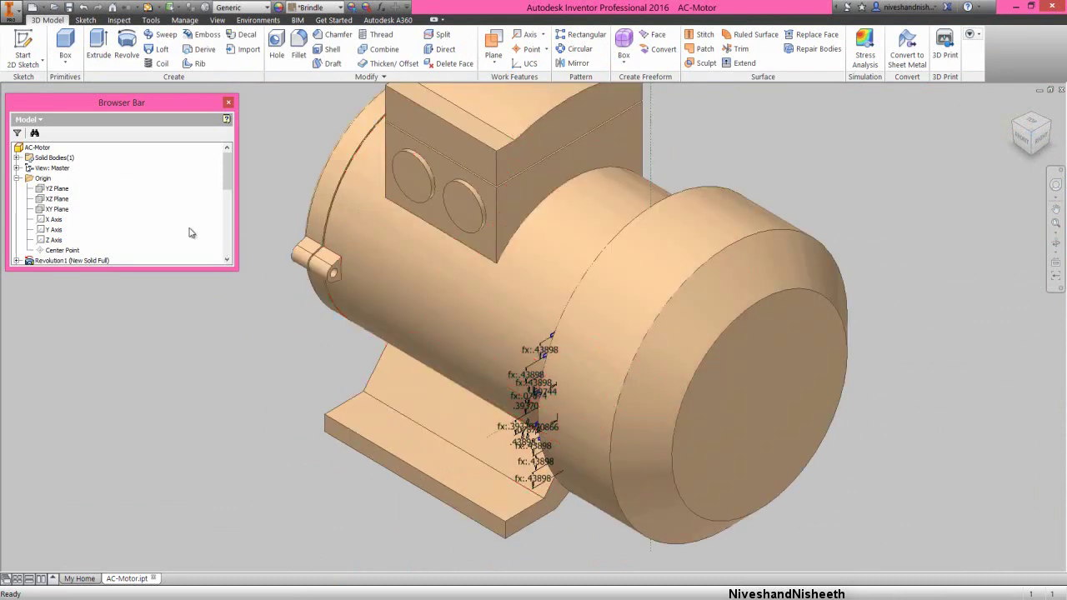
right_click(175, 214)
click(213, 334)
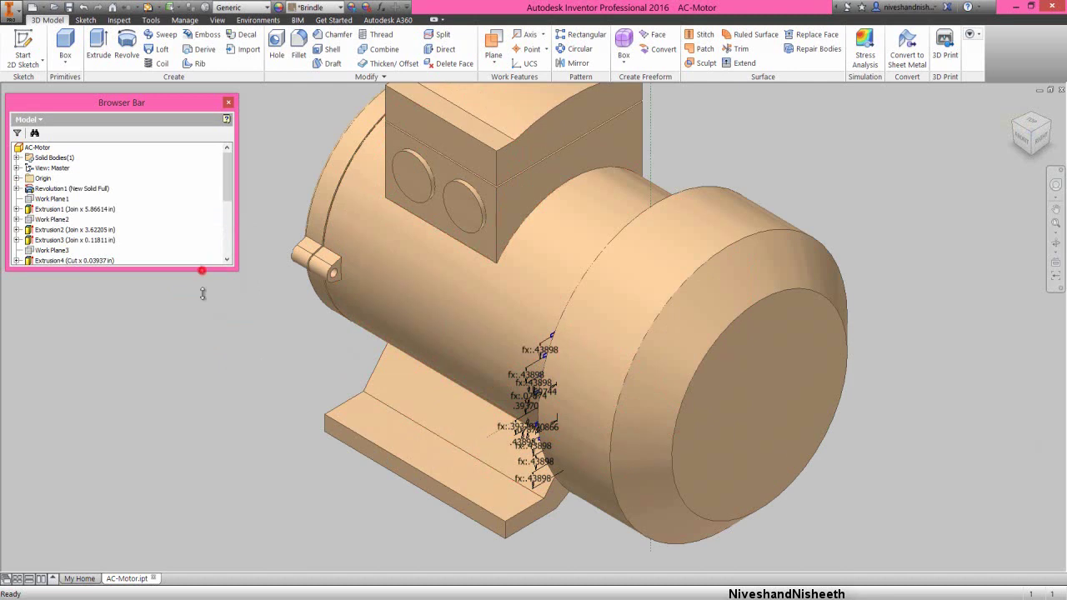
drag(202, 294, 203, 309)
drag(227, 223, 225, 274)
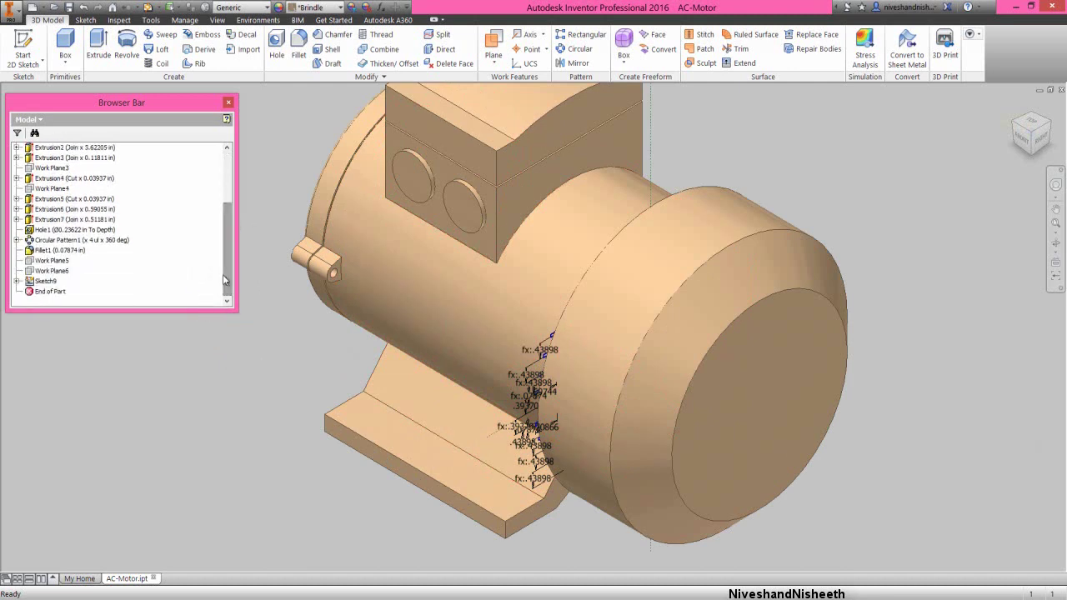
Start an Extrude and select the four fin profiles above the mounting lug
click(99, 46)
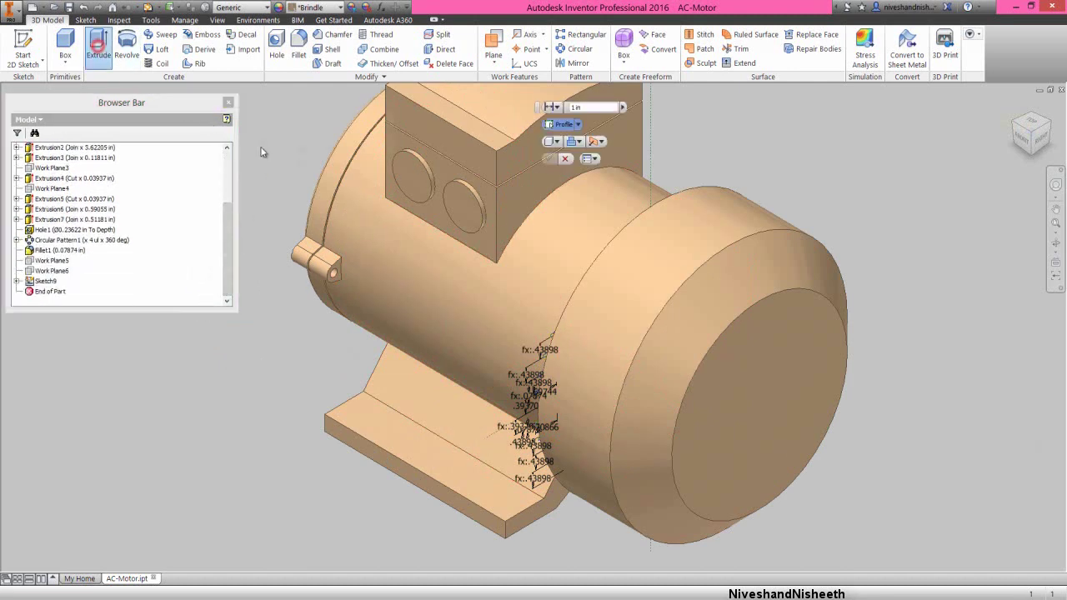
drag(291, 112, 829, 117)
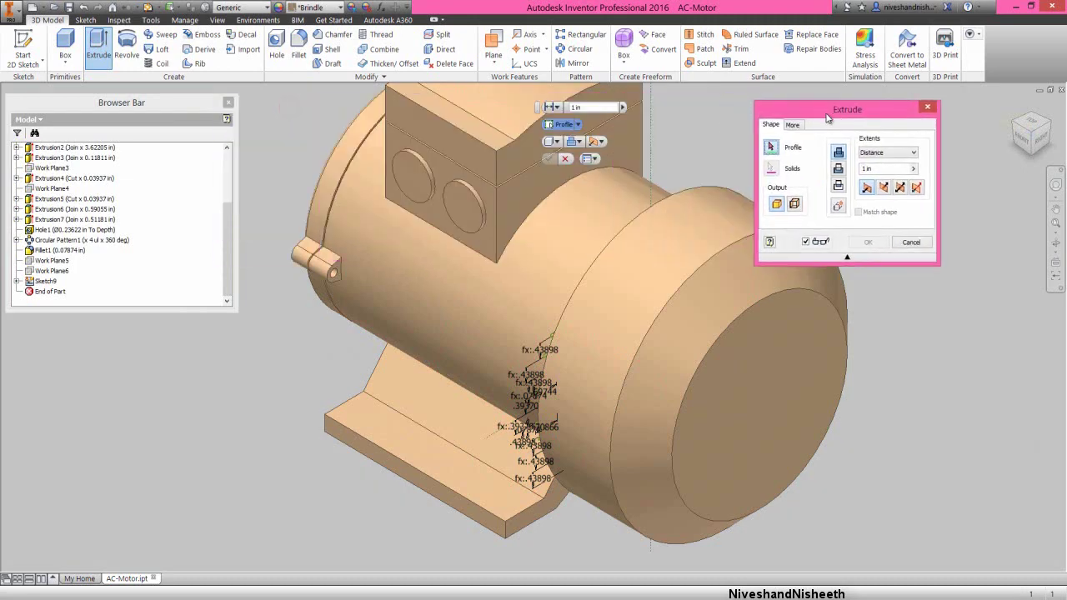
scroll(555, 385, up, 3)
scroll(555, 385, up, 2)
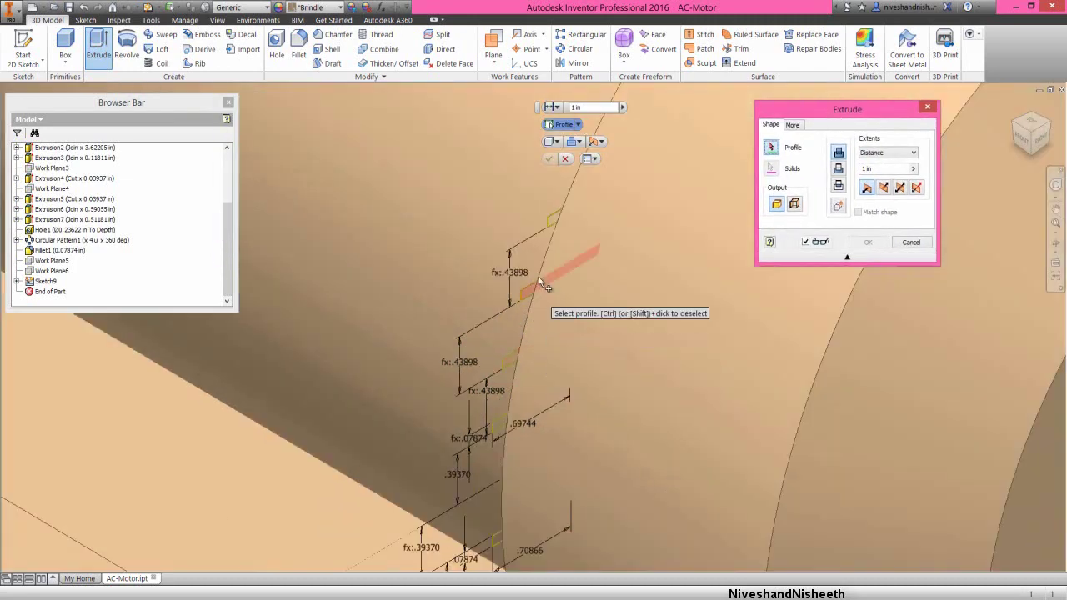
click(556, 222)
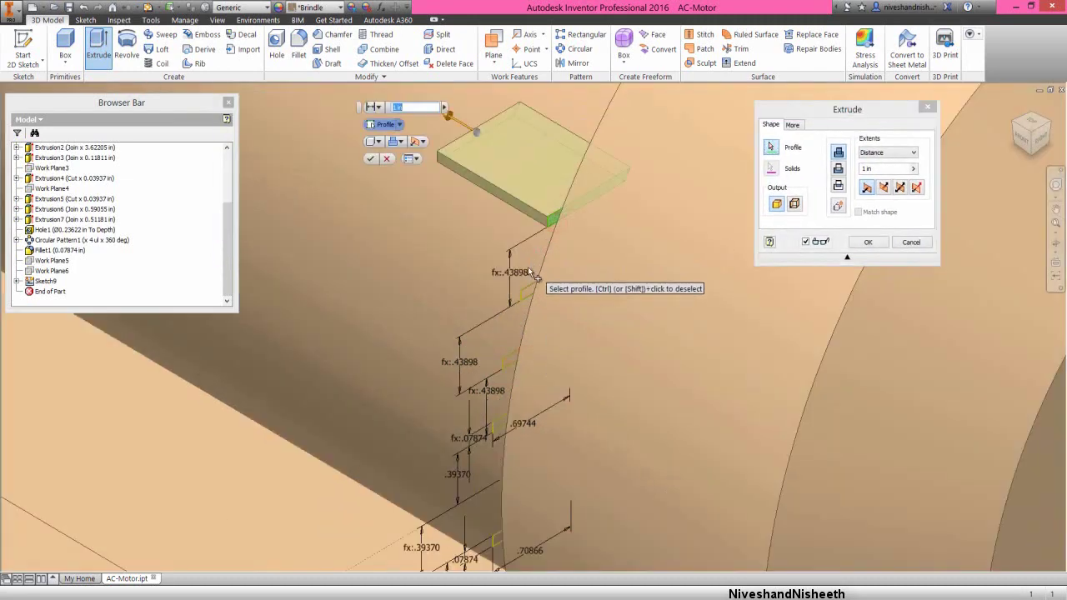
click(524, 296)
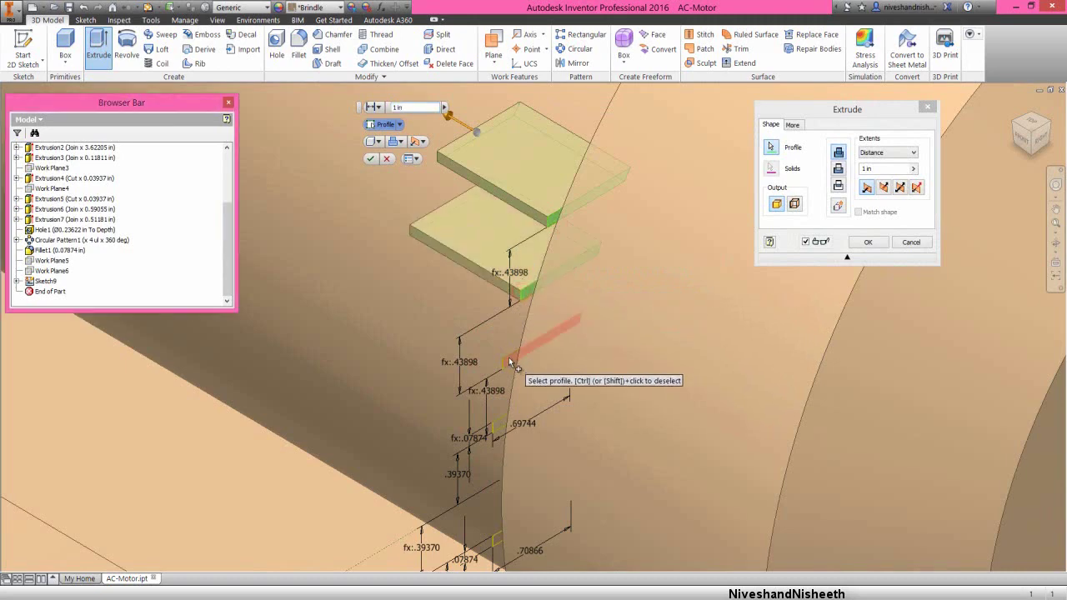
click(509, 356)
click(495, 424)
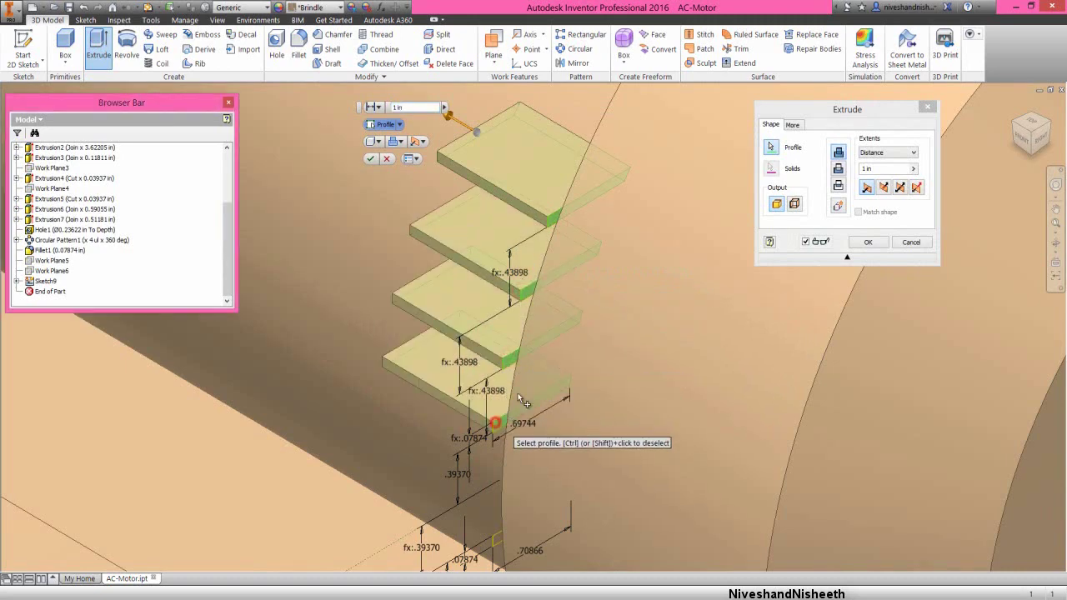
Add the five fin profiles below the mounting lug to the extrusion
scroll(518, 393, down, 2)
scroll(551, 446, up, 2)
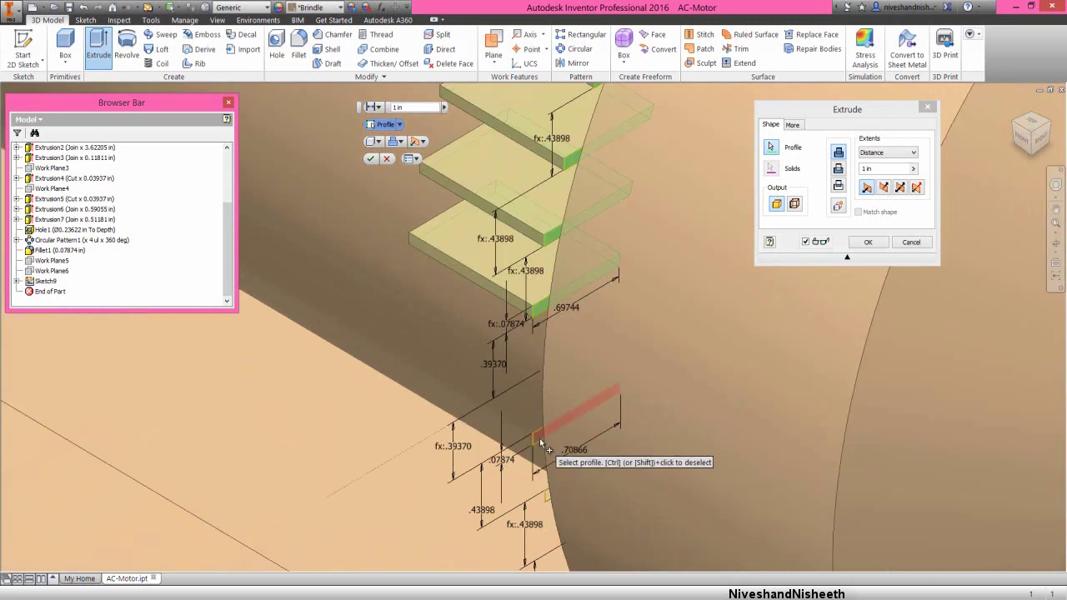
click(539, 439)
click(546, 492)
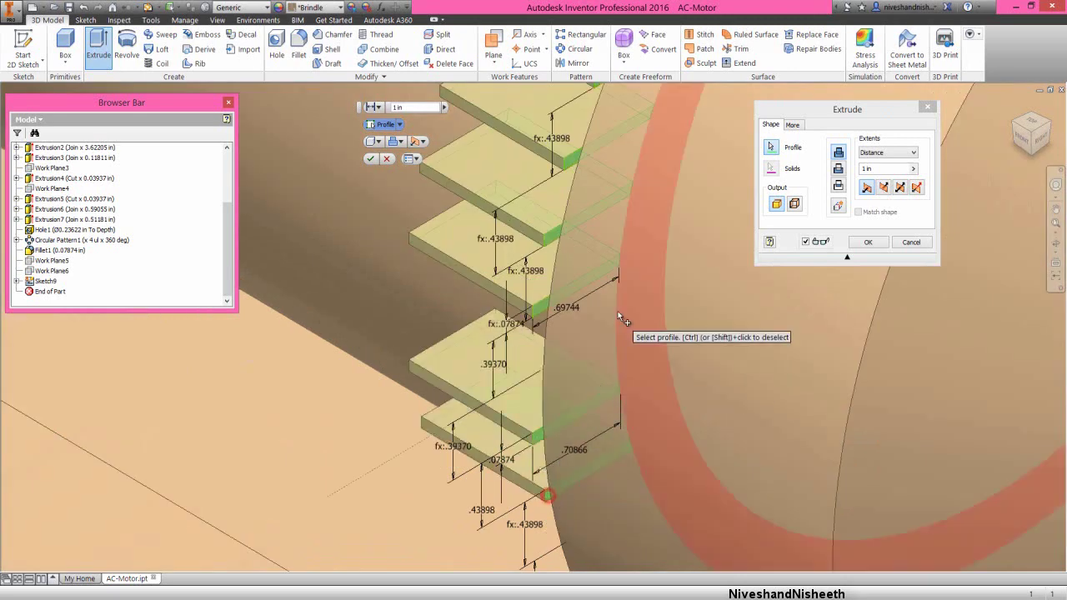
scroll(621, 315, down, 2)
scroll(591, 446, up, 2)
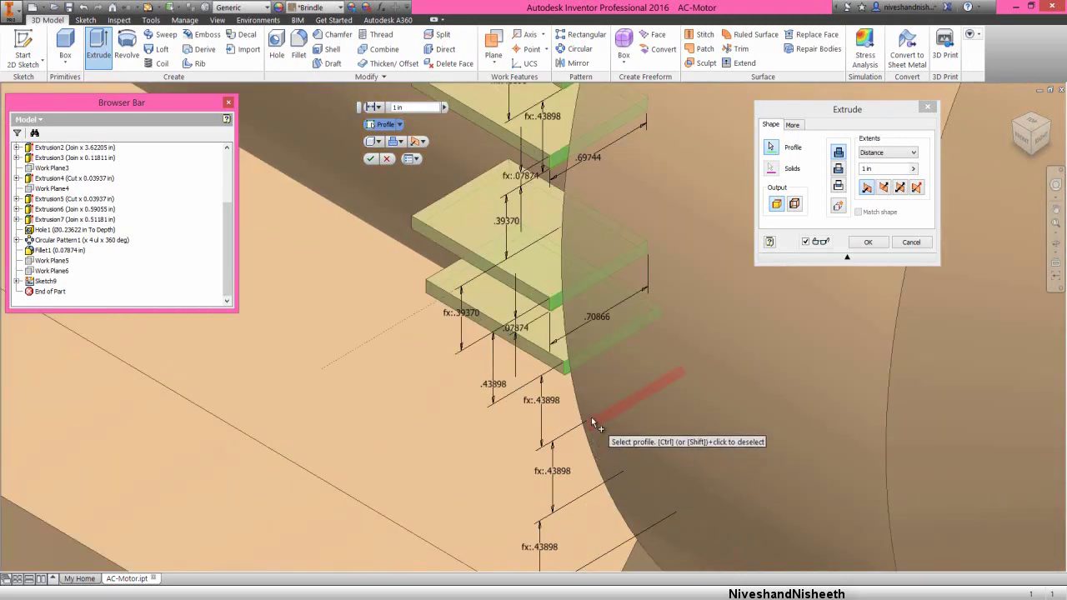
click(593, 421)
scroll(593, 421, down, 1)
click(619, 447)
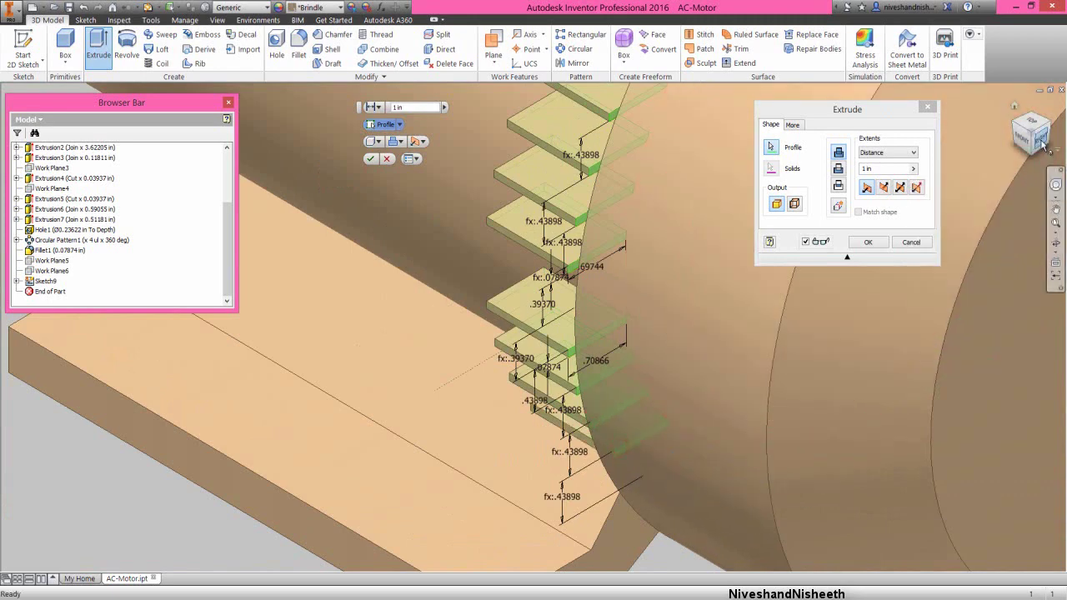
scroll(655, 363, down, 3)
scroll(457, 365, up, 5)
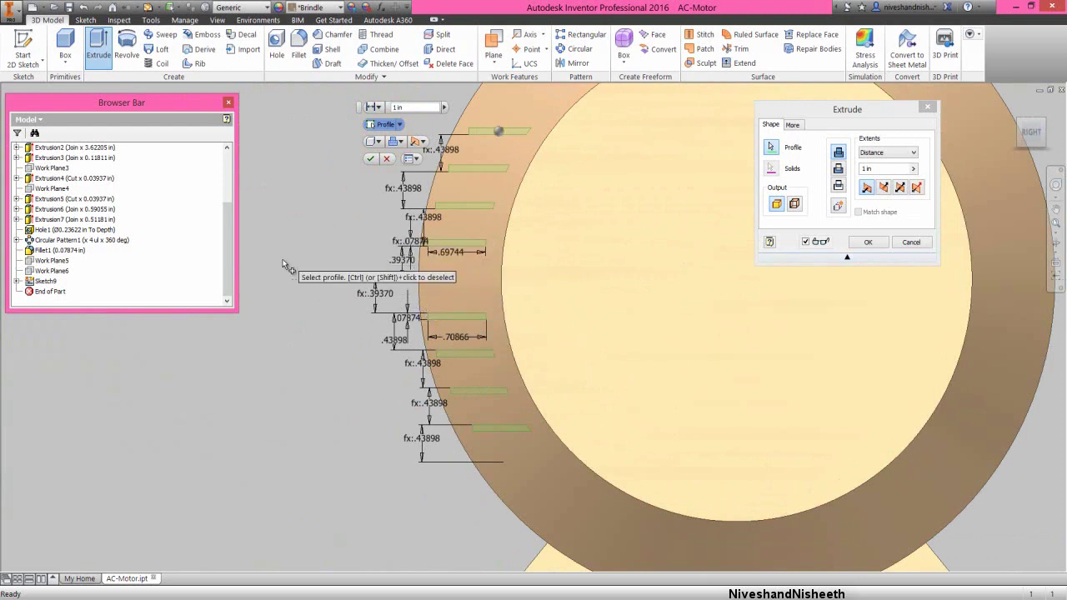
click(527, 467)
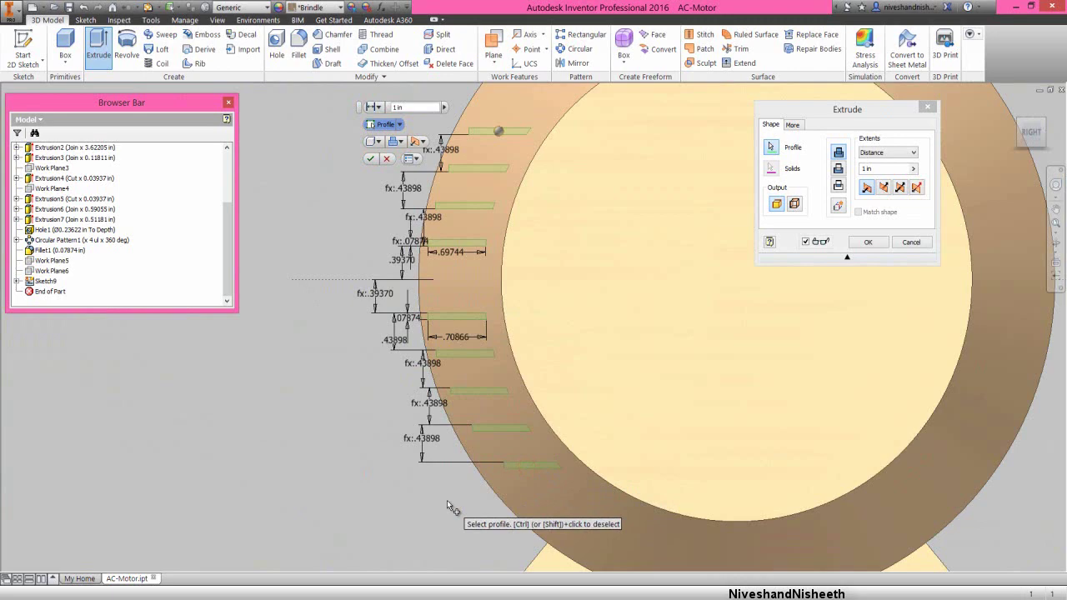
Extrude the selected fin profiles along the motor body up to Work Plane6
click(1024, 123)
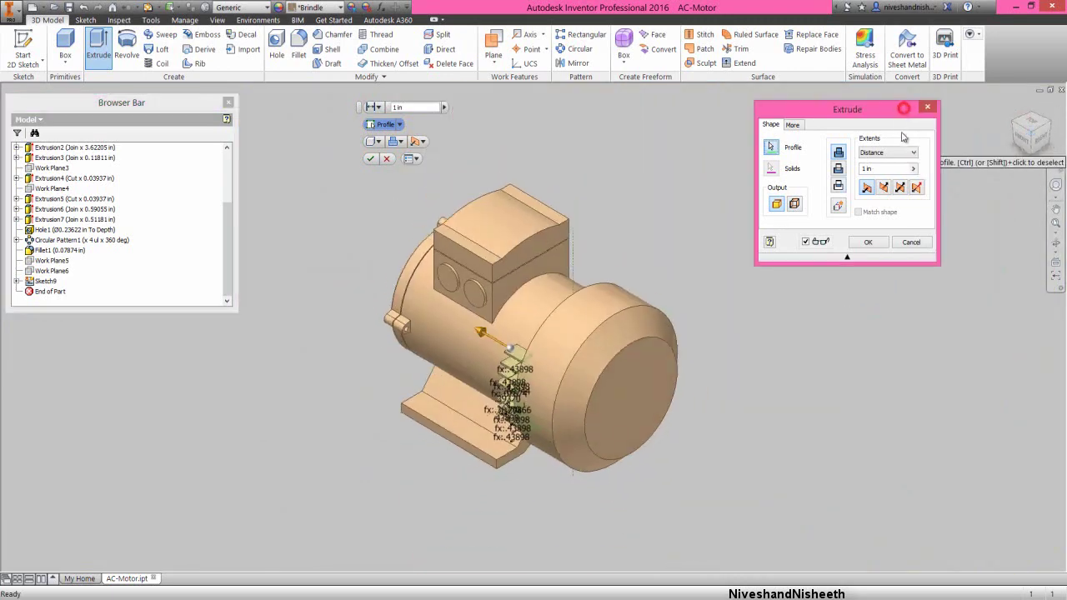
click(912, 153)
click(888, 176)
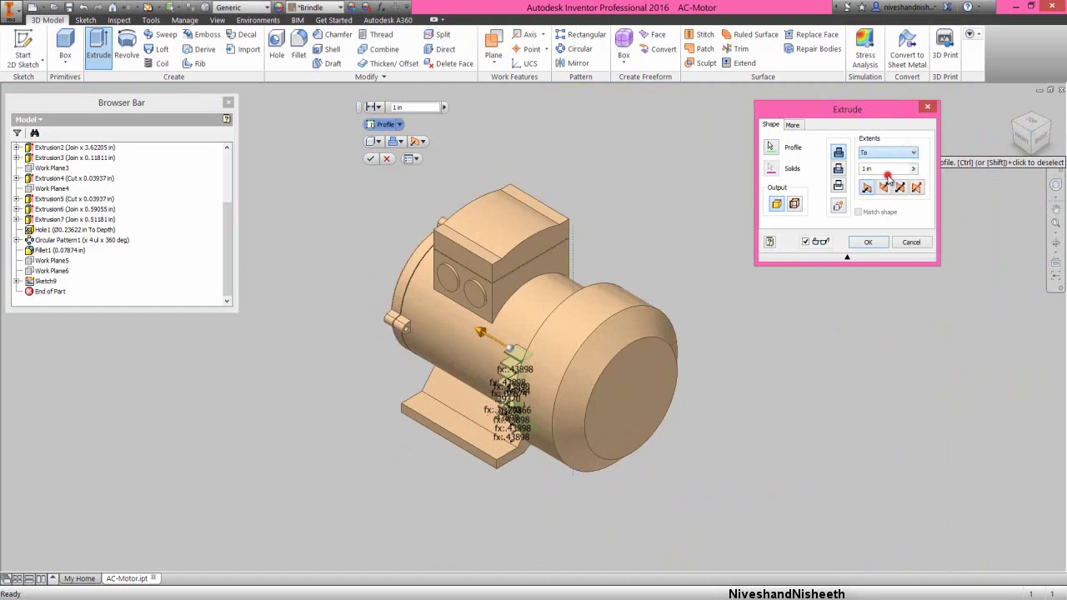
click(62, 271)
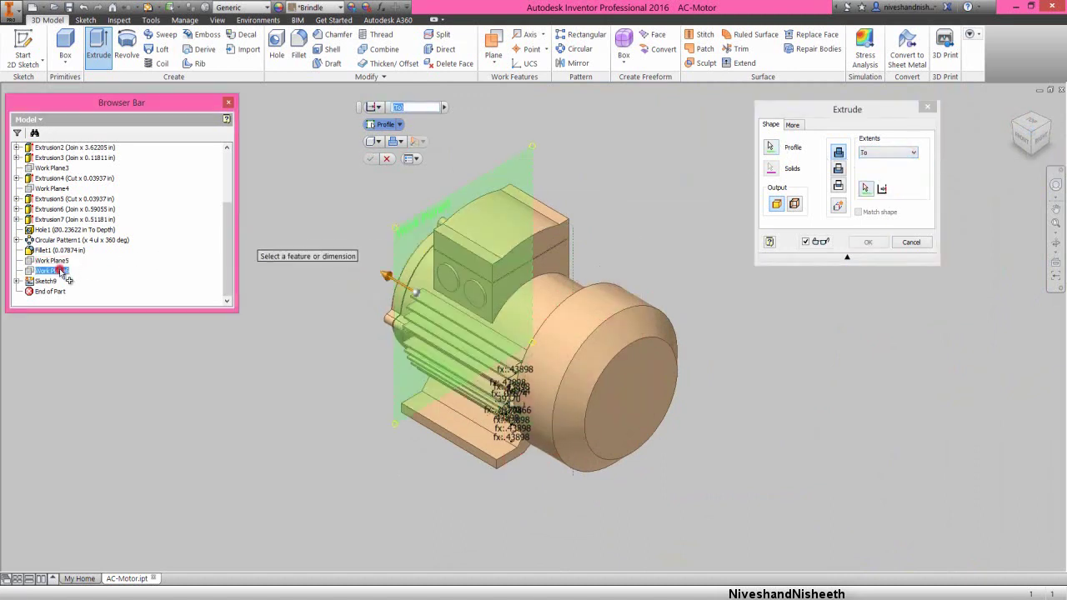
click(877, 109)
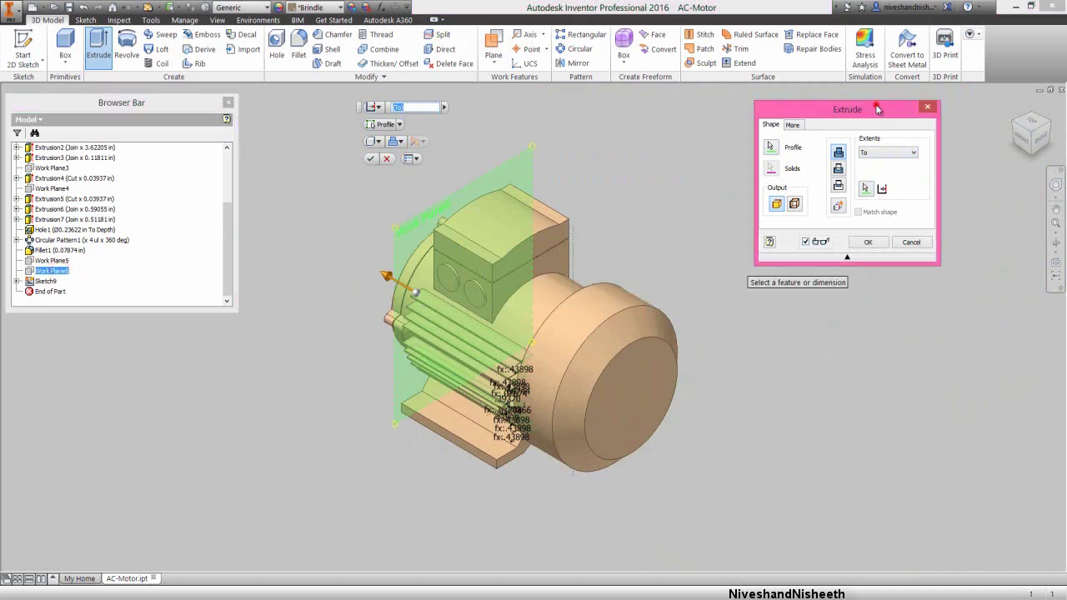
click(870, 243)
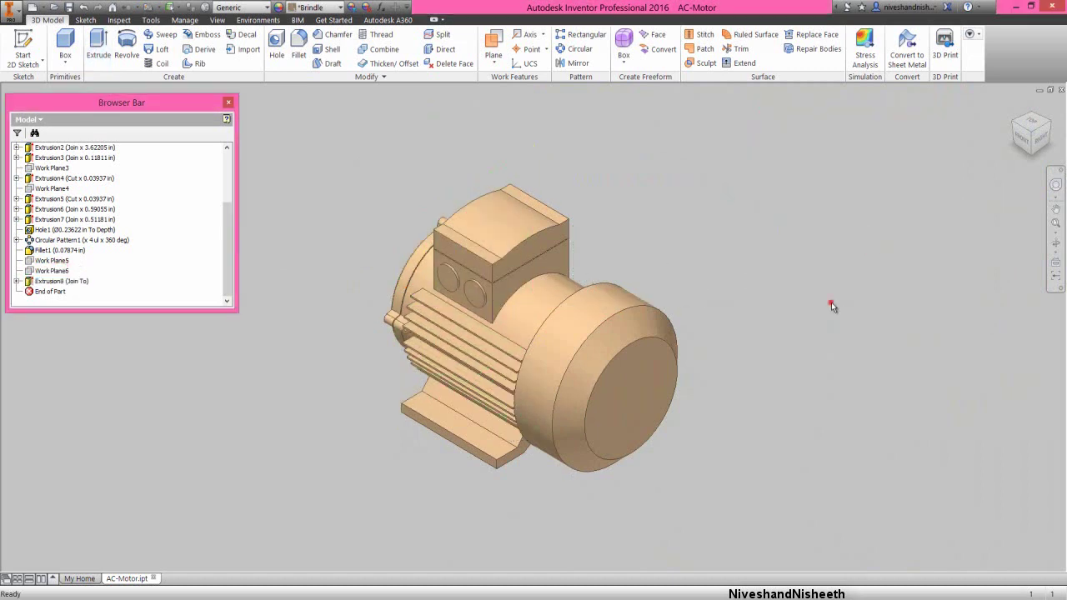
Start a sketch on Work Plane5, slice the graphics at the sketch plane and show the right view
click(1022, 140)
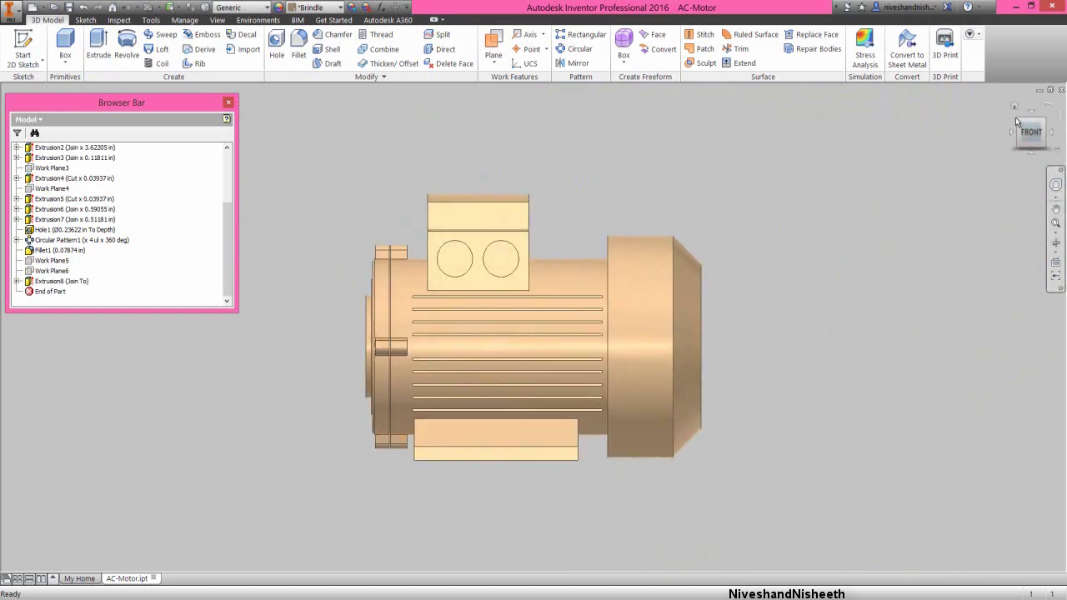
click(1019, 123)
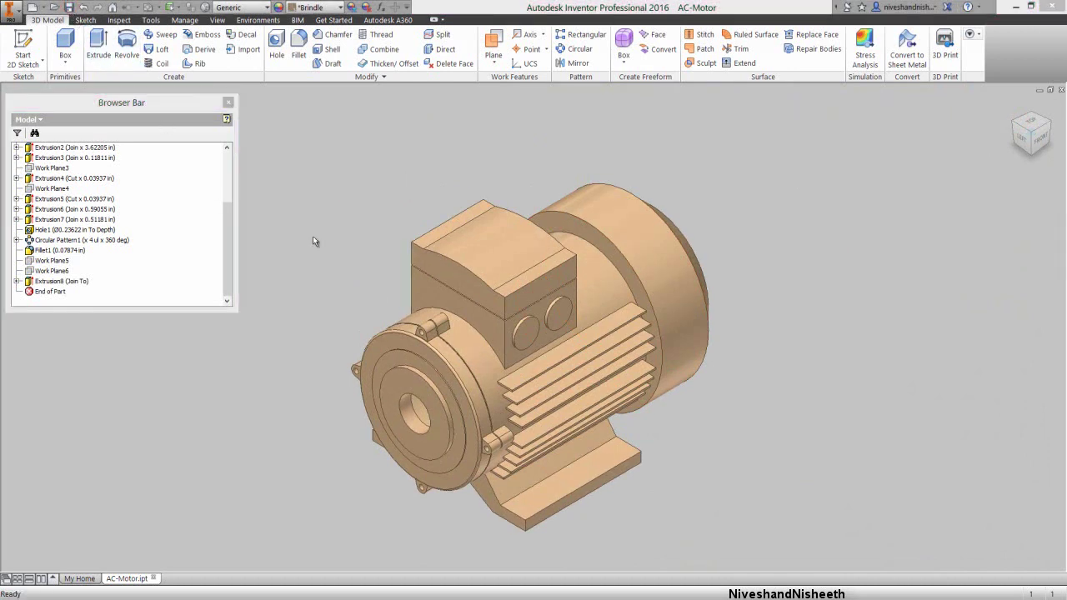
click(1052, 124)
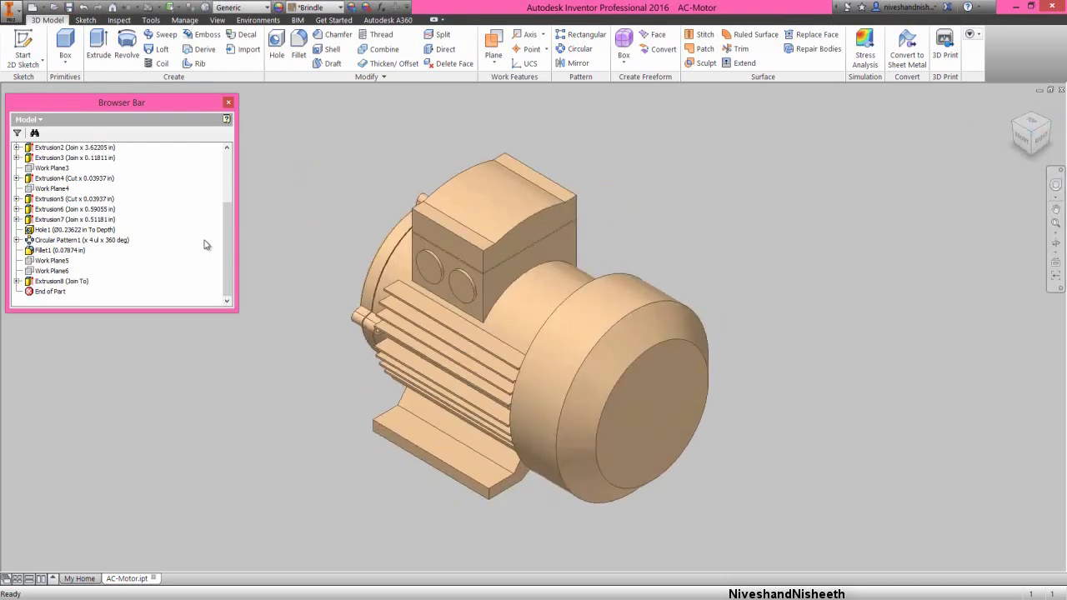
click(58, 271)
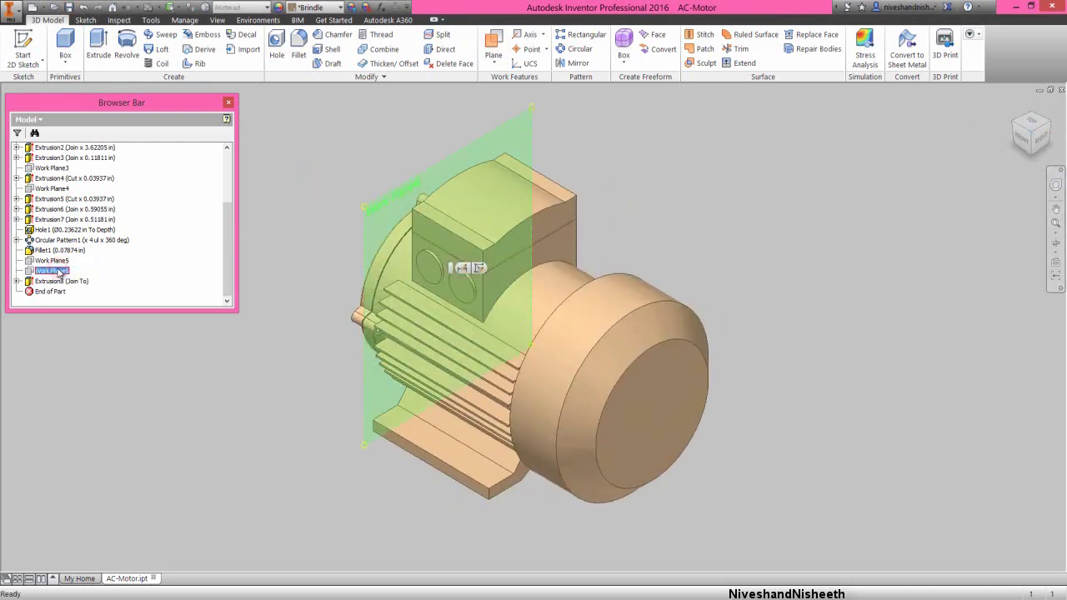
click(57, 261)
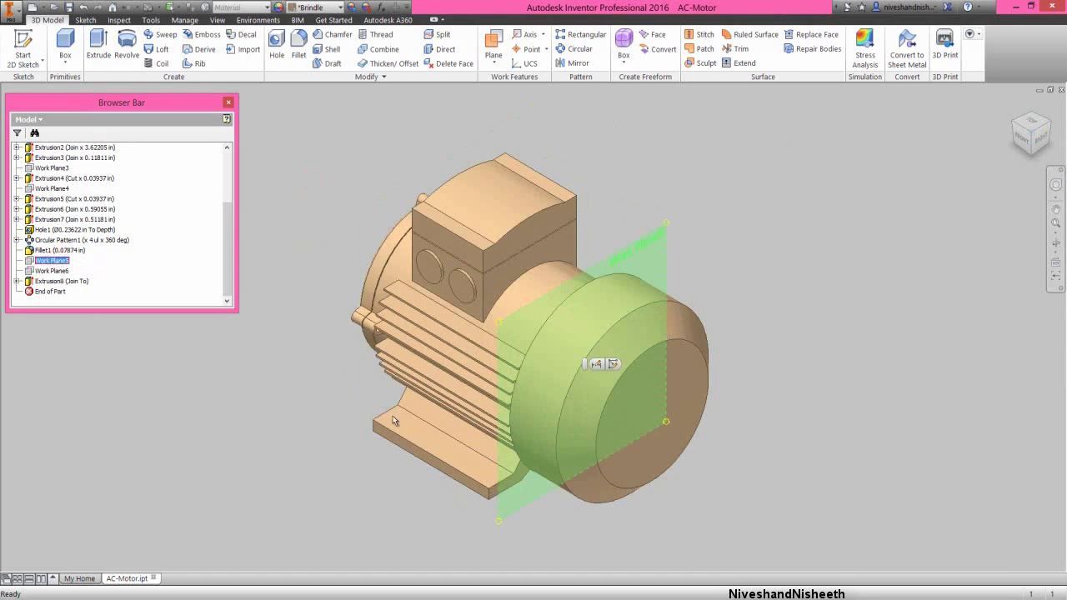
click(615, 364)
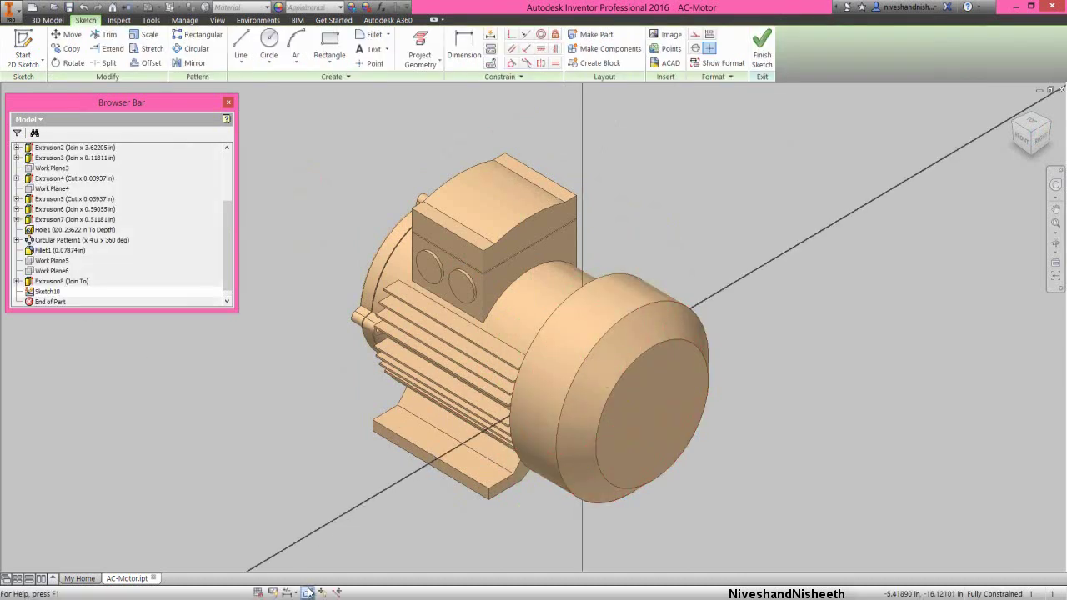
click(308, 592)
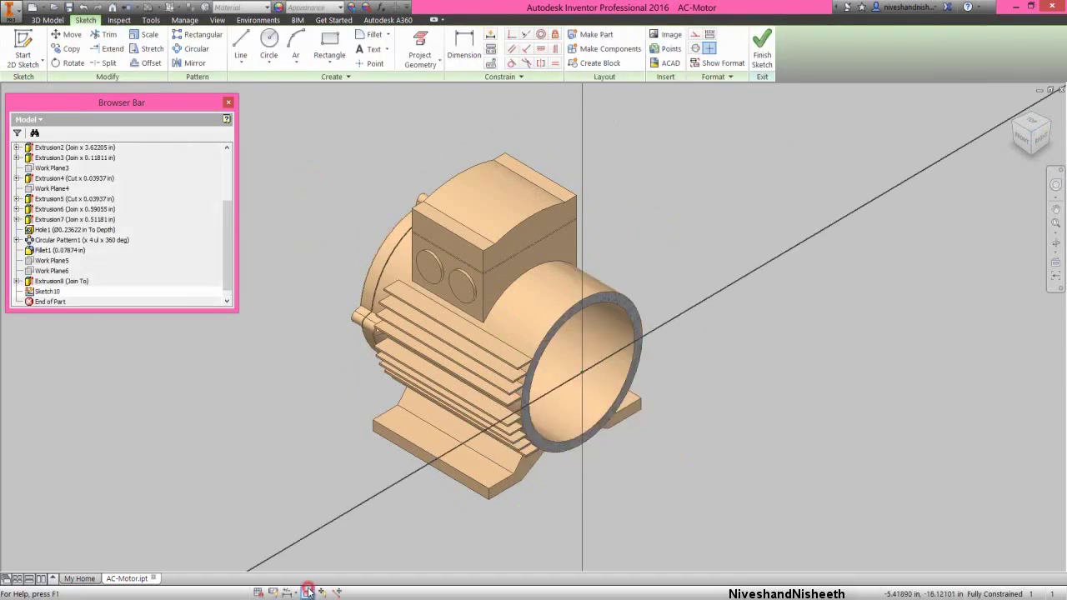
click(1041, 144)
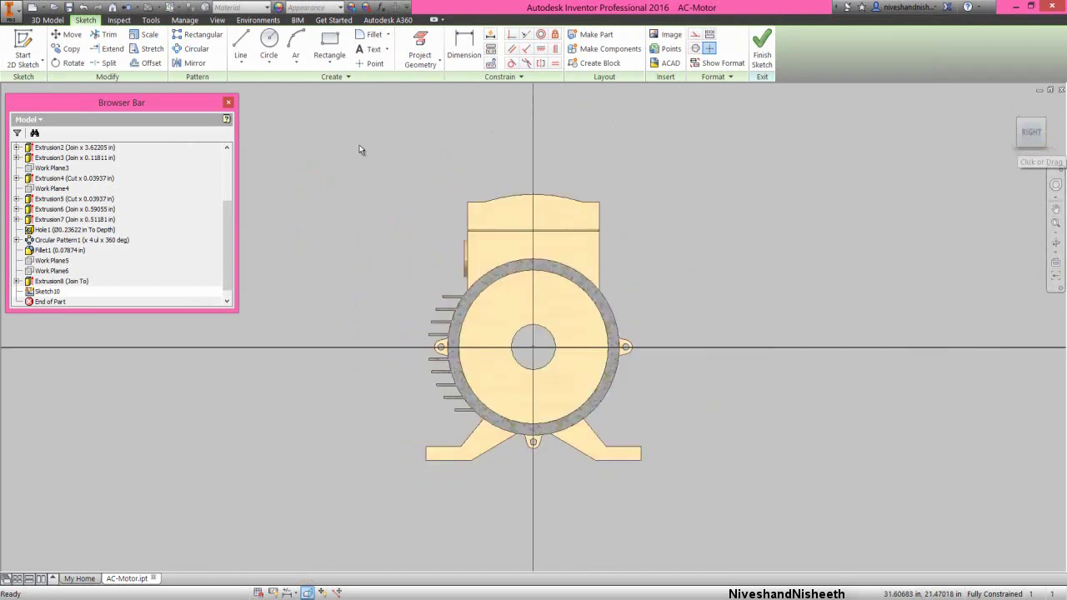
Project the cut edges of the sliced motor body and fins into the sketch
click(419, 65)
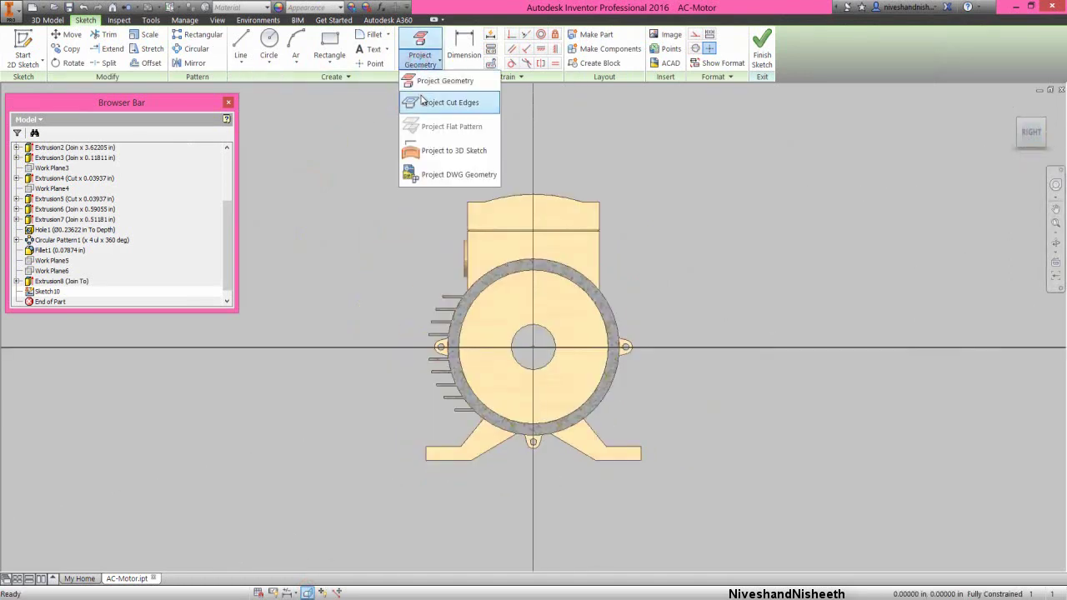
click(425, 102)
click(382, 177)
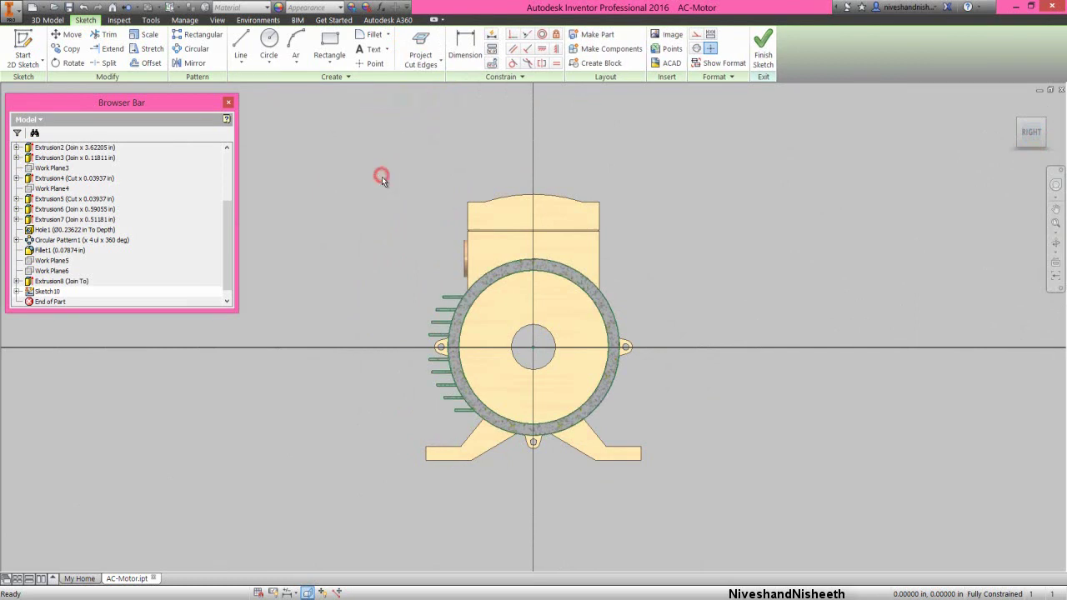
click(396, 280)
scroll(492, 247, up, 3)
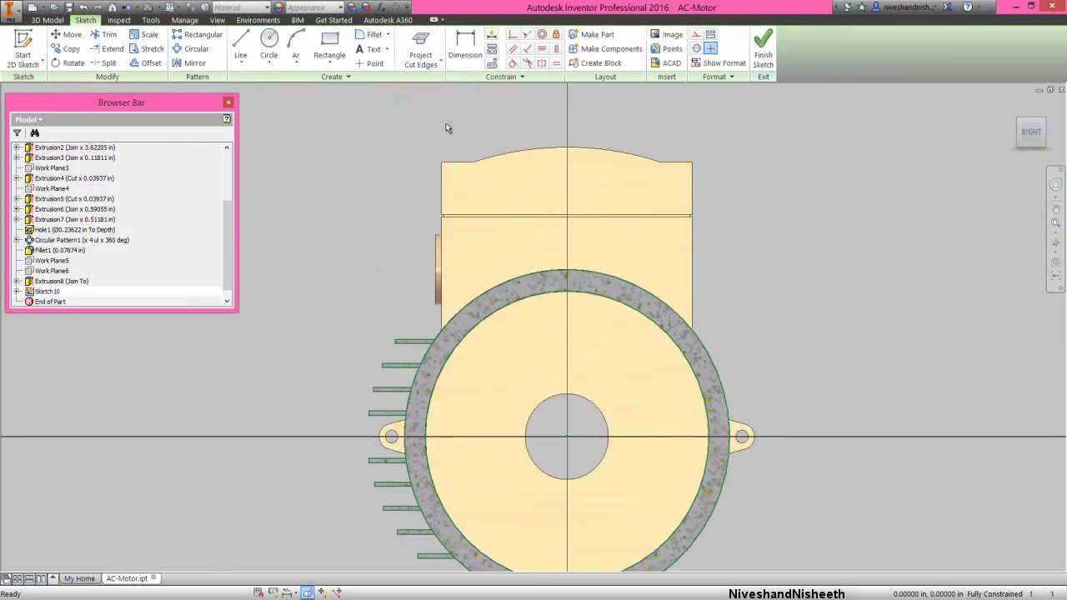
Project the origin's XY Plane into the sketch and convert the resulting vertical centre line to construction geometry
click(425, 65)
click(435, 79)
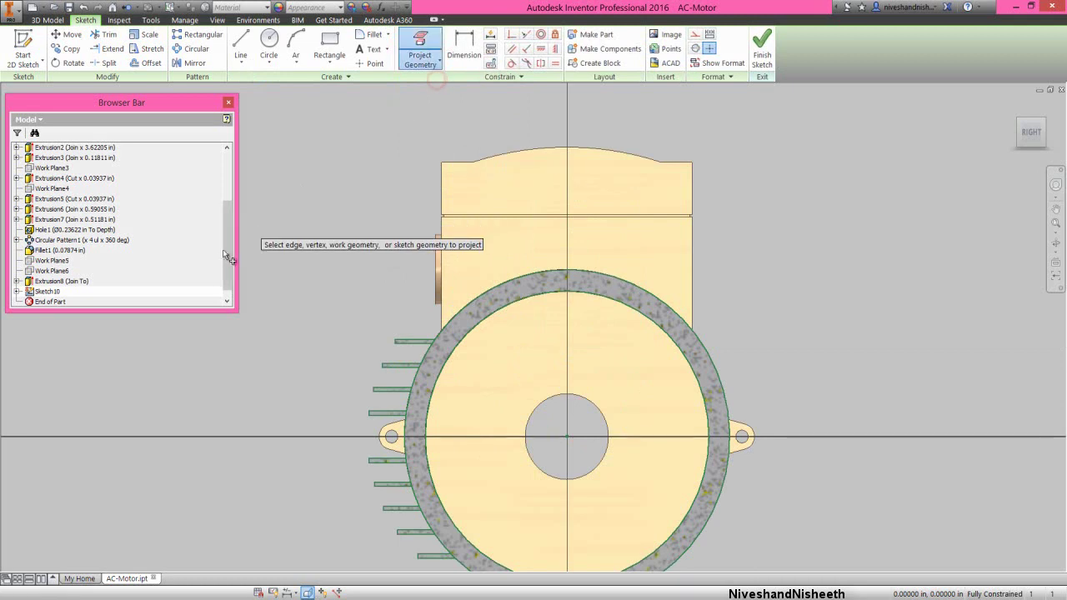
drag(226, 248, 242, 194)
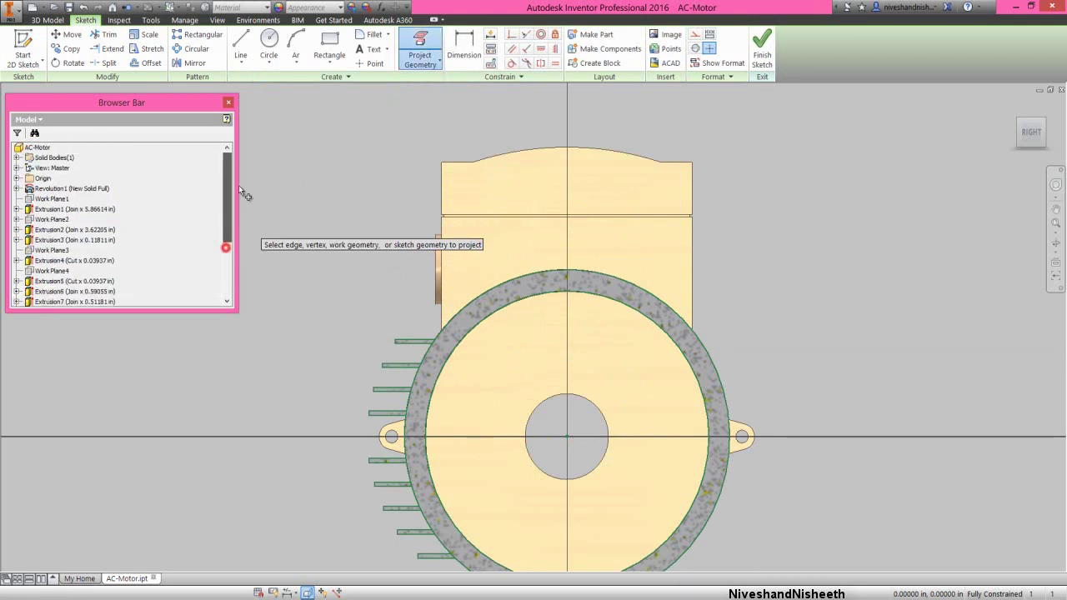
click(17, 179)
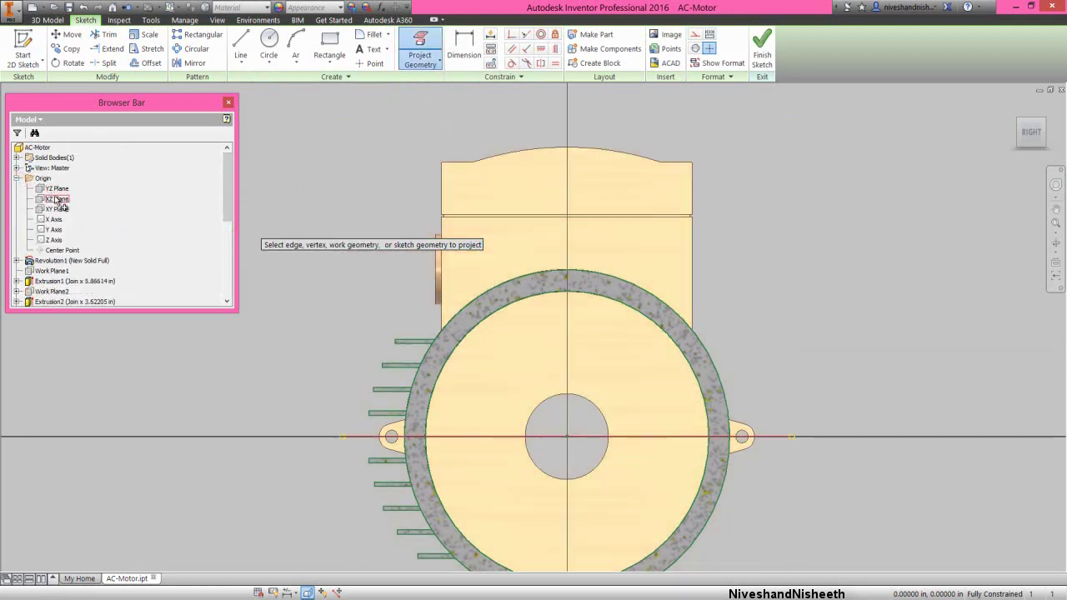
click(56, 209)
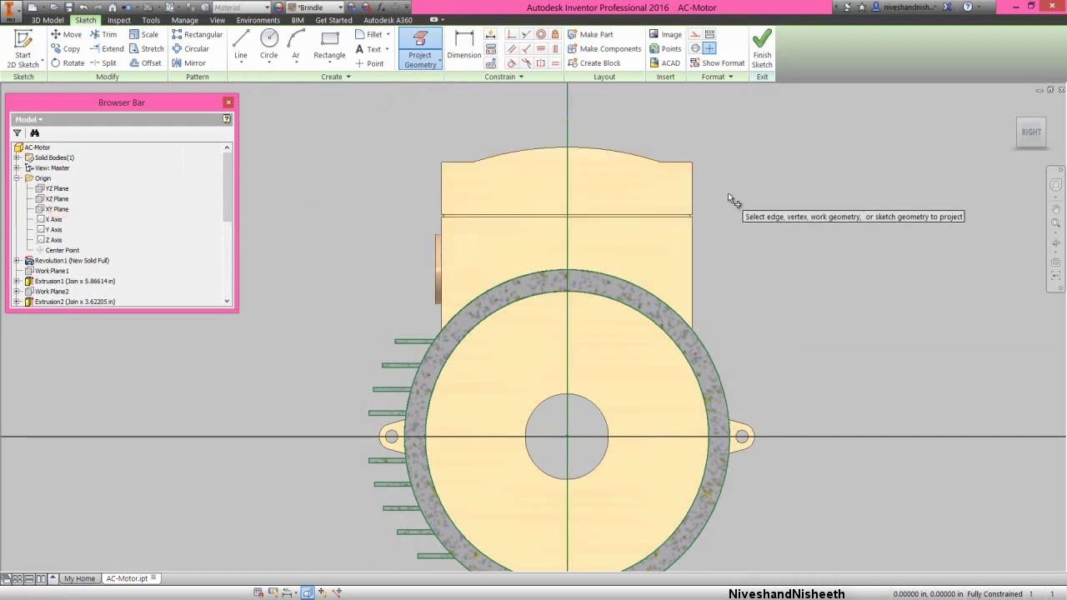
click(759, 194)
key(Escape)
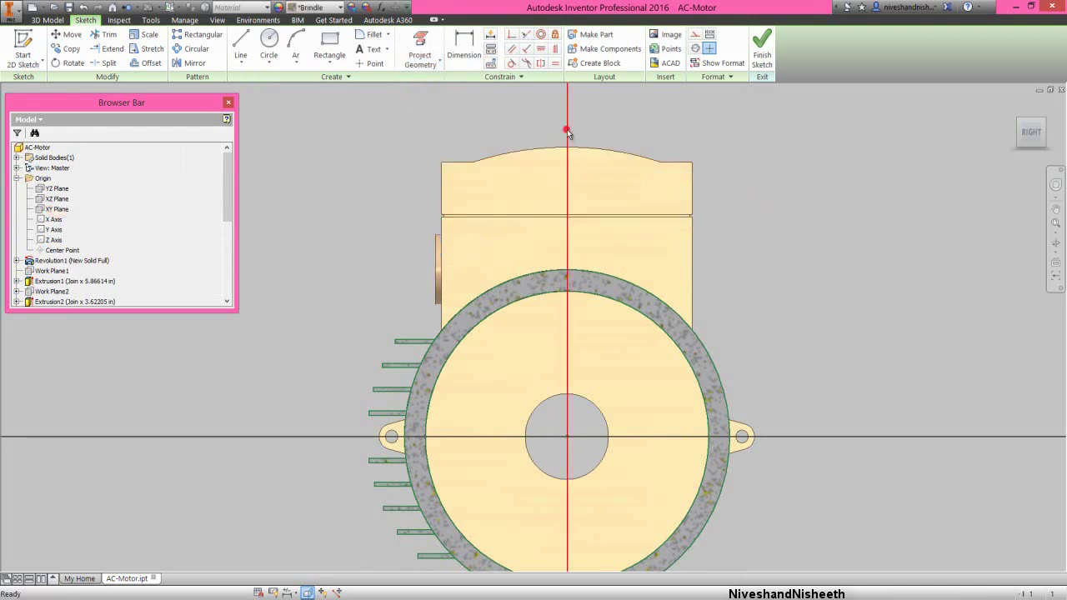
click(567, 131)
click(696, 37)
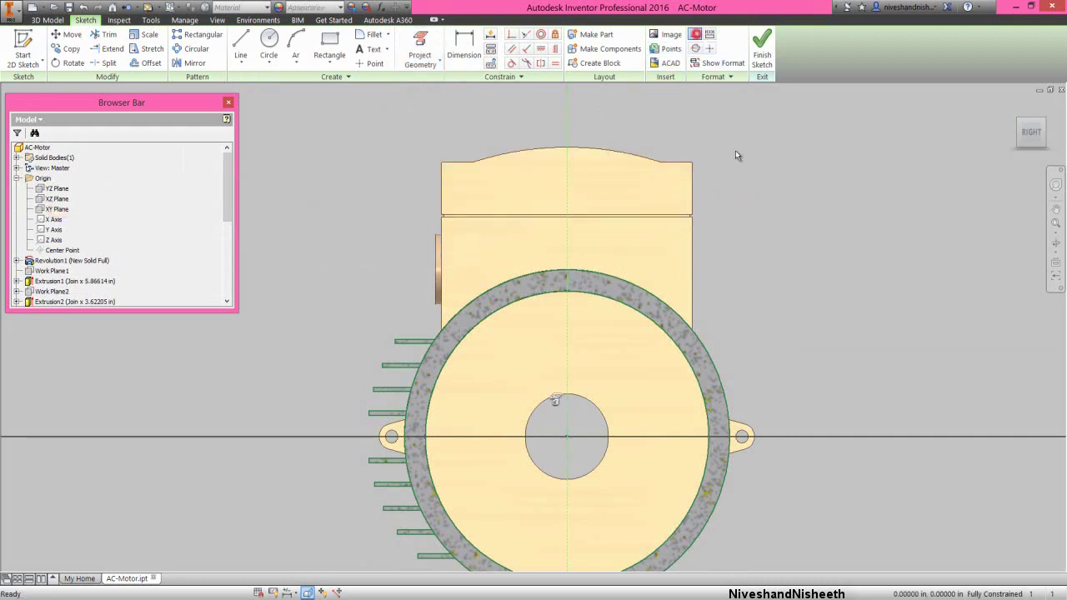
click(769, 233)
Draw a vertical fin outline about 0.17 in wide and 0.68 in tall on the outer circle, just left of the centre line
scroll(563, 244, up, 3)
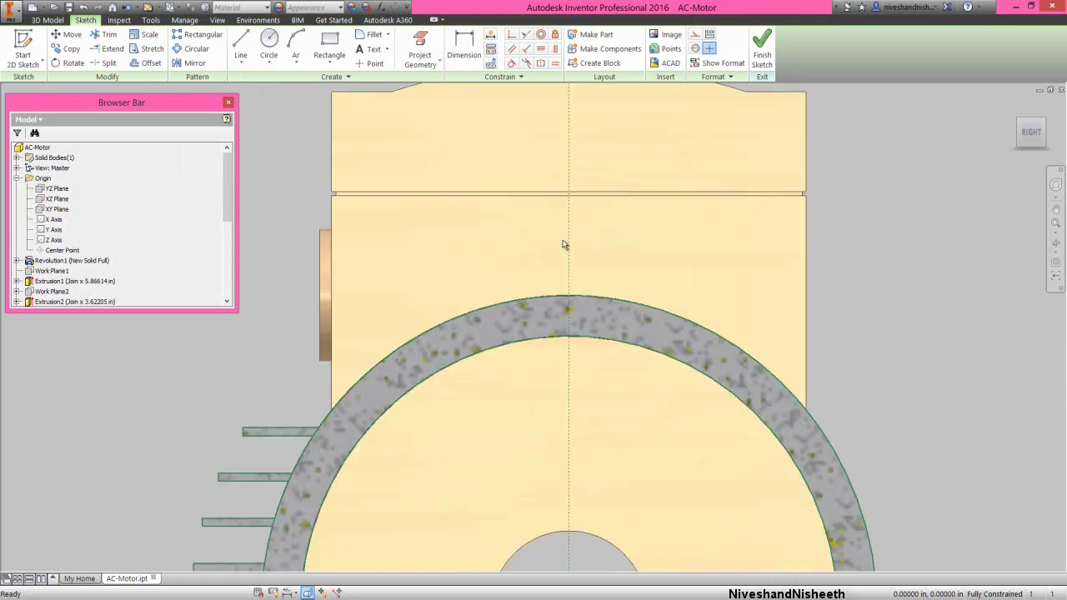
right_click(298, 194)
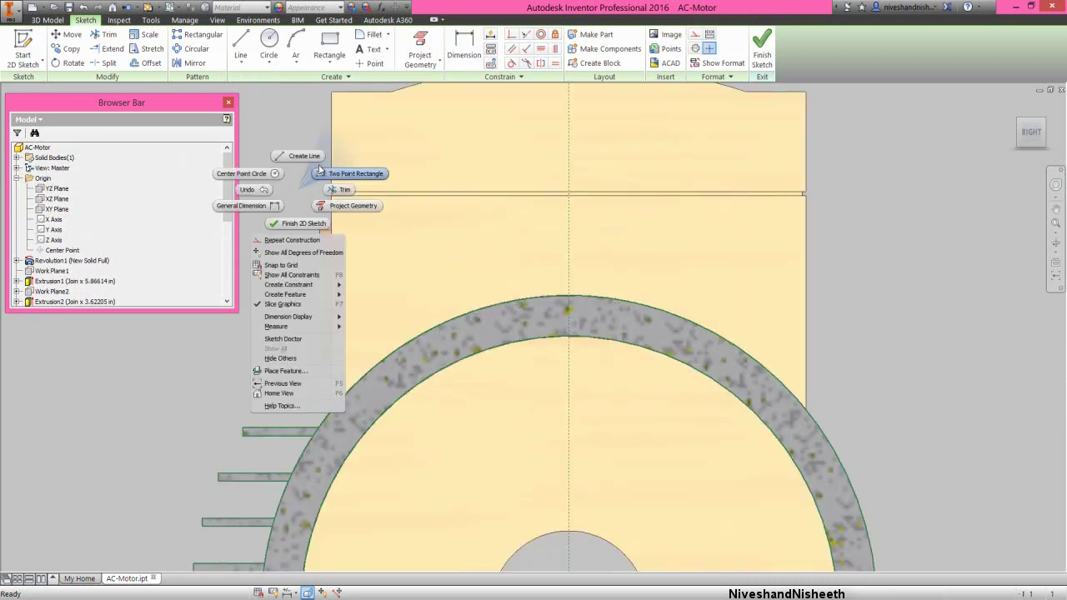
click(300, 156)
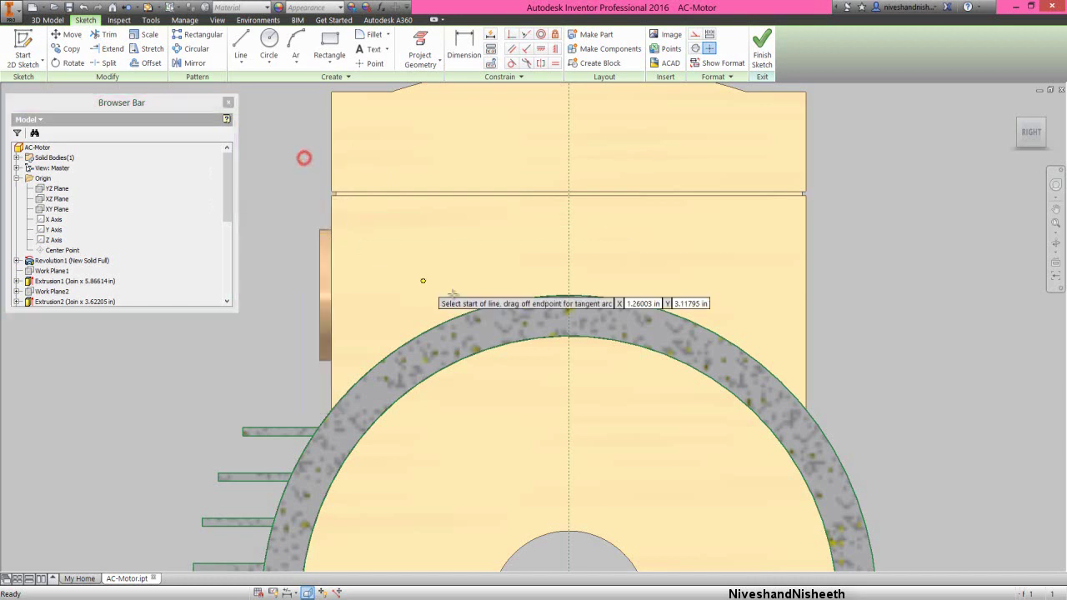
click(535, 296)
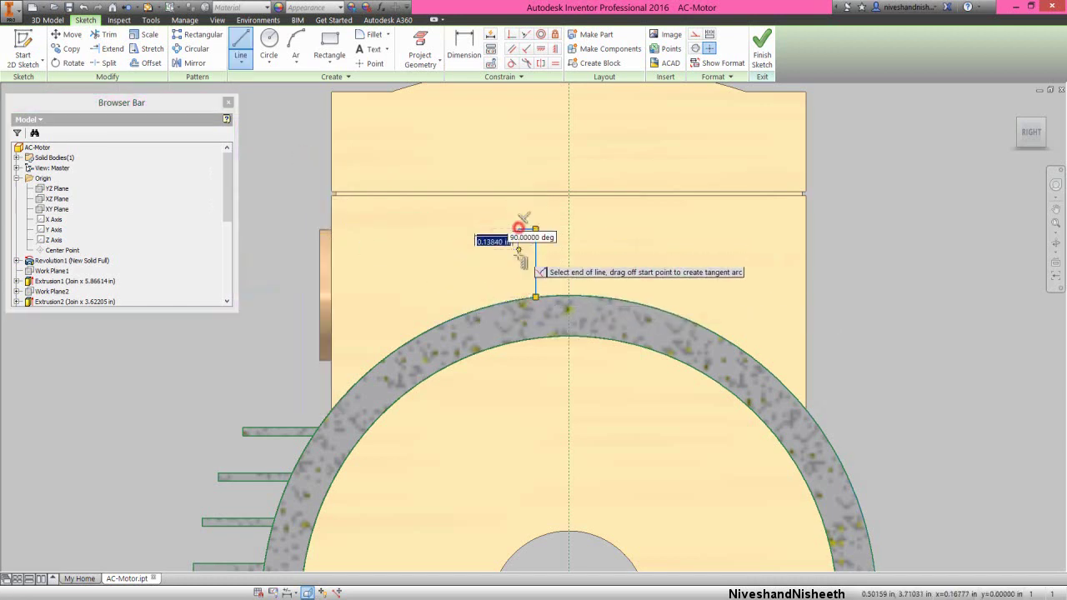
click(535, 229)
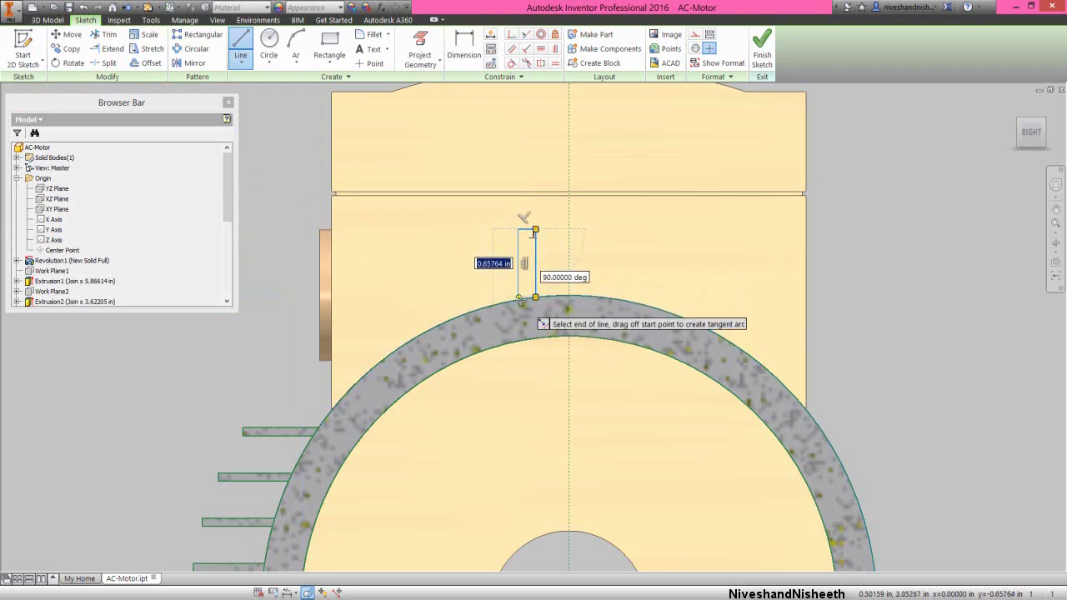
scroll(520, 299, up, 5)
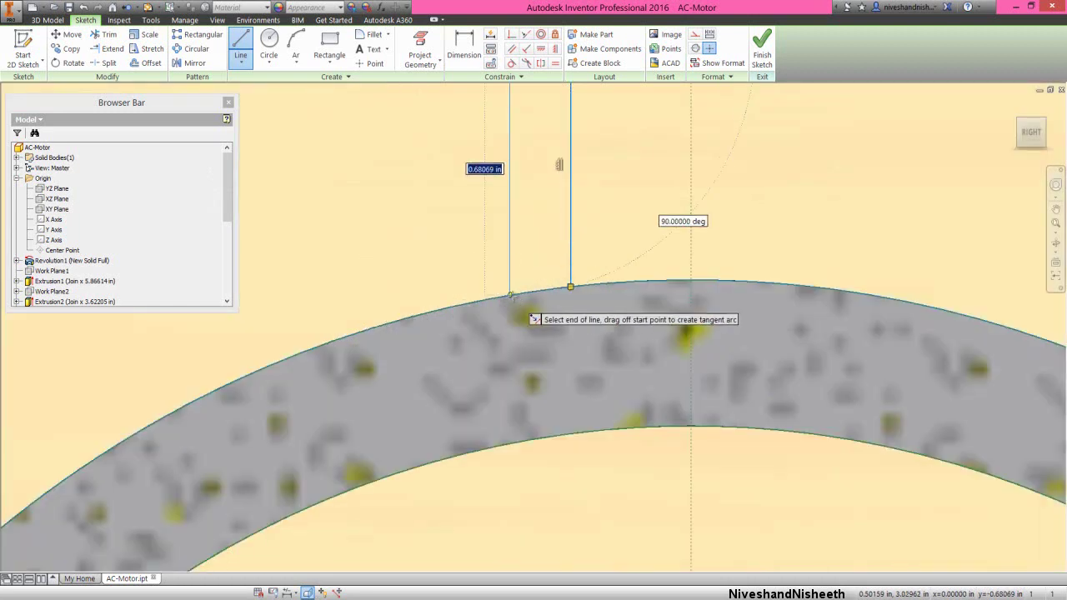
click(510, 296)
scroll(512, 297, down, 4)
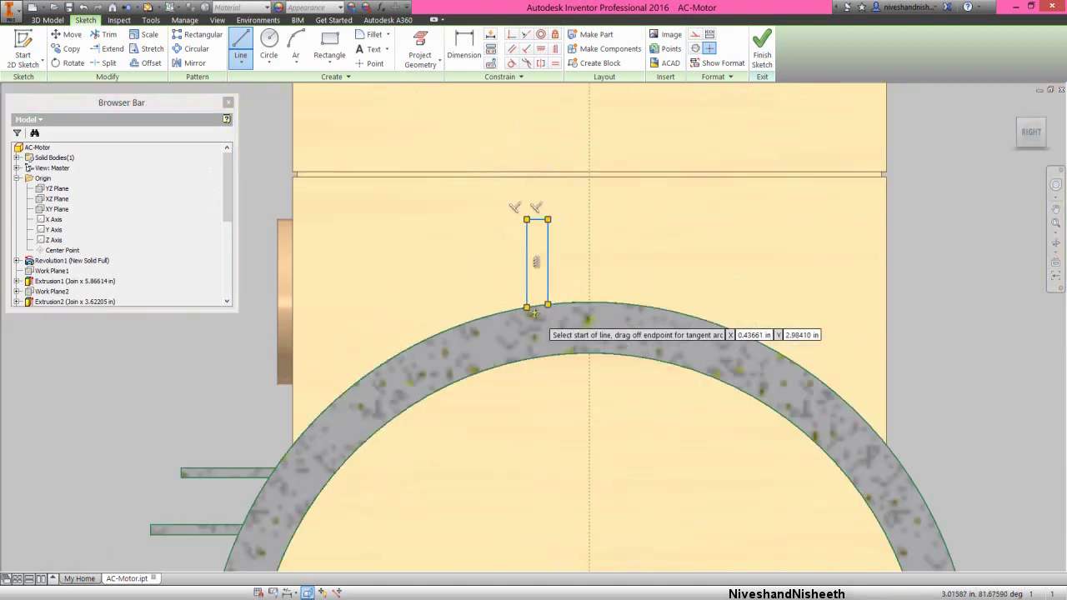
Draw a second vertical fin outline about 0.64 in tall on the outer circle, left of the first
click(480, 317)
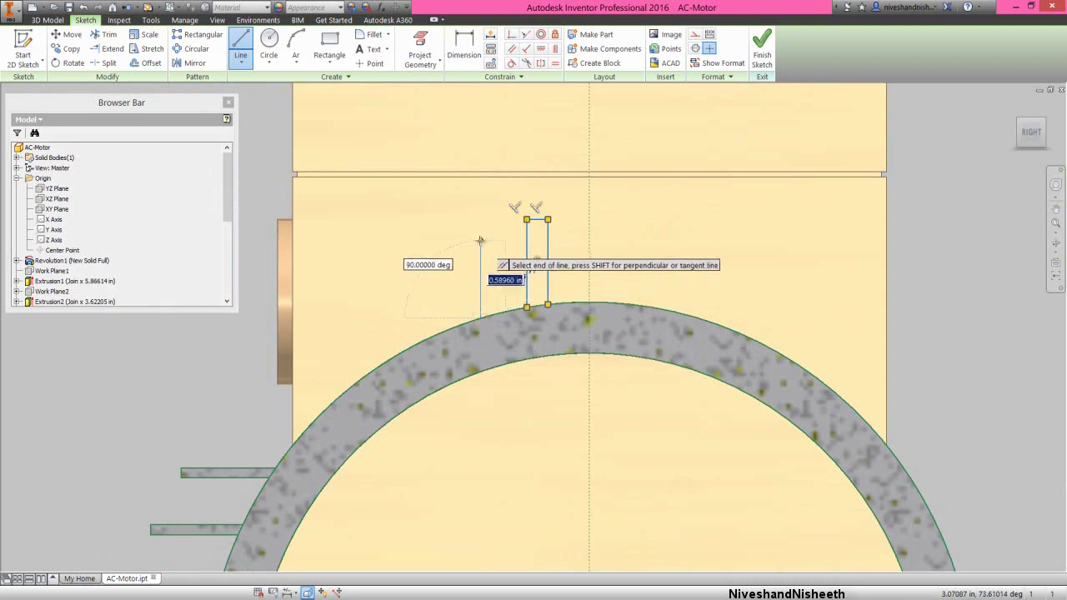
click(480, 240)
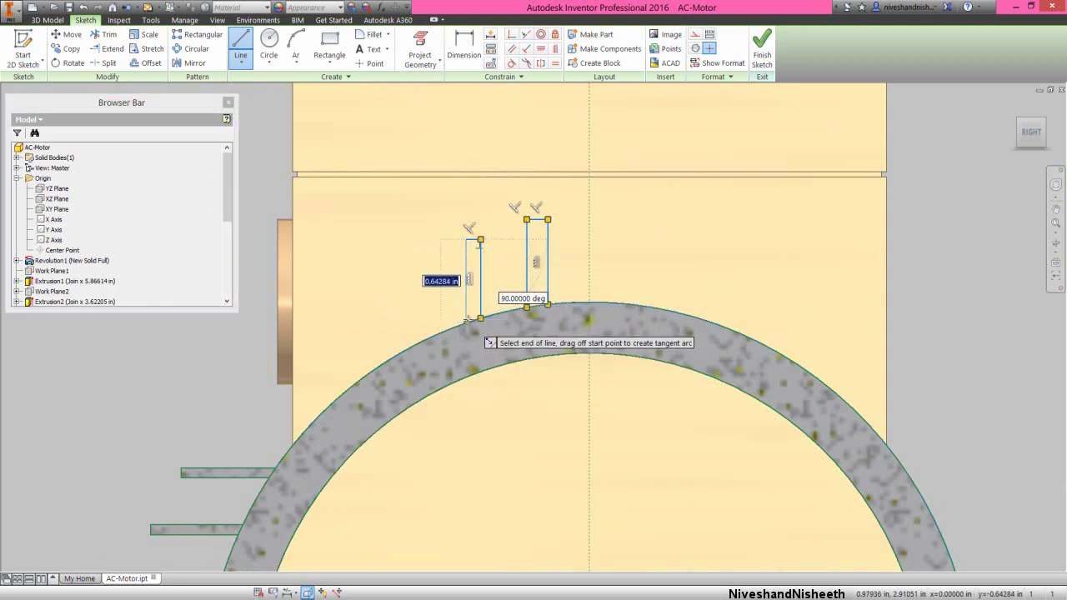
double_click(467, 320)
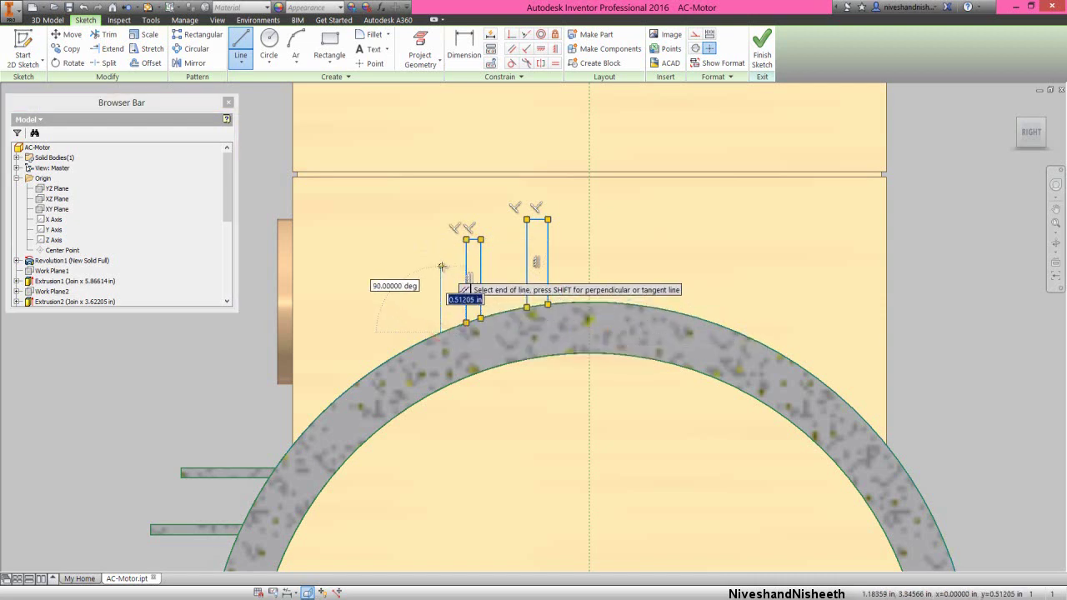
Draw a third fin outline with a slightly sloped top, about 0.51 in tall on its right side, left of the second
click(440, 332)
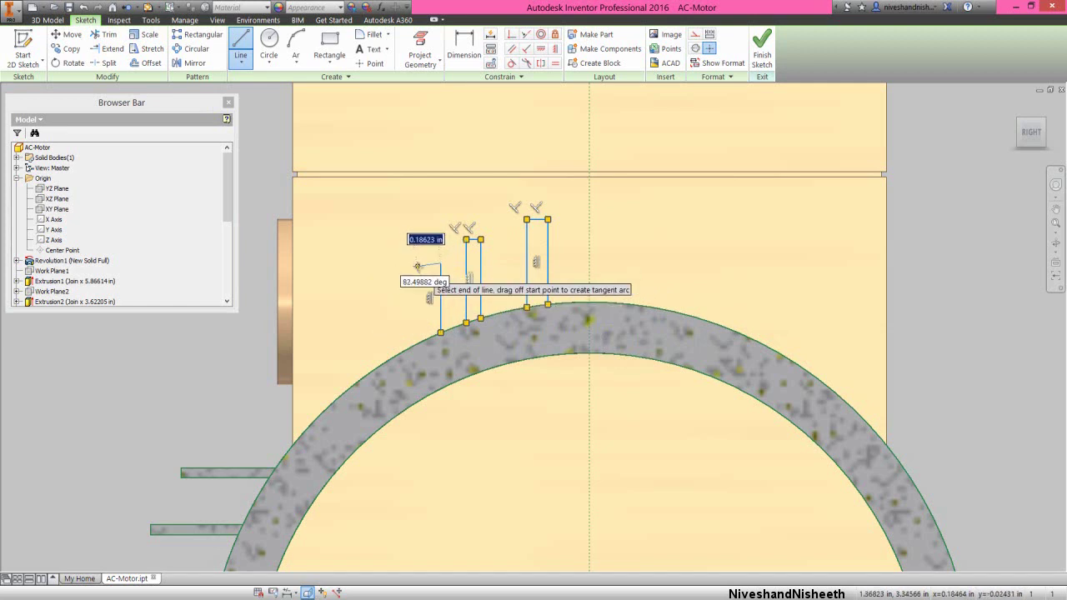
click(417, 266)
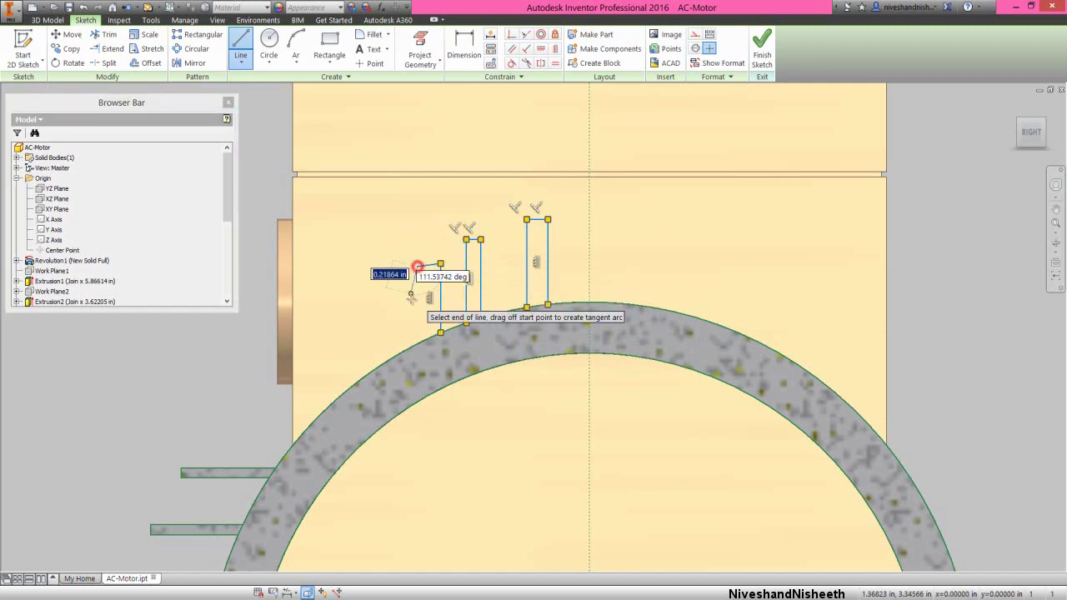
click(417, 341)
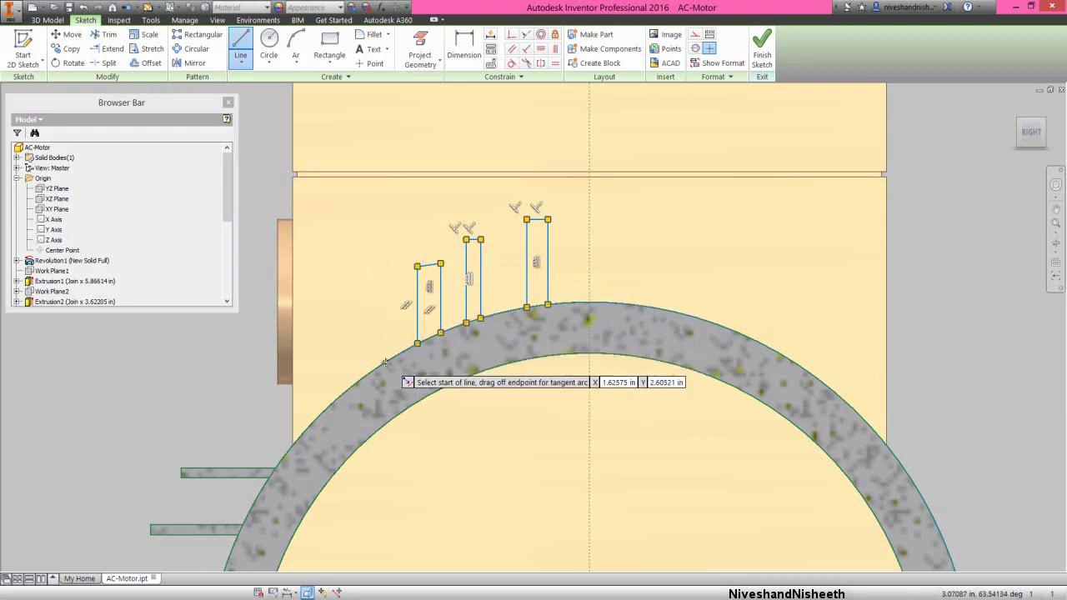
Draw a fourth vertical fin outline on the outer circle, left of the third, about 0.34 in tall on its right side
click(389, 361)
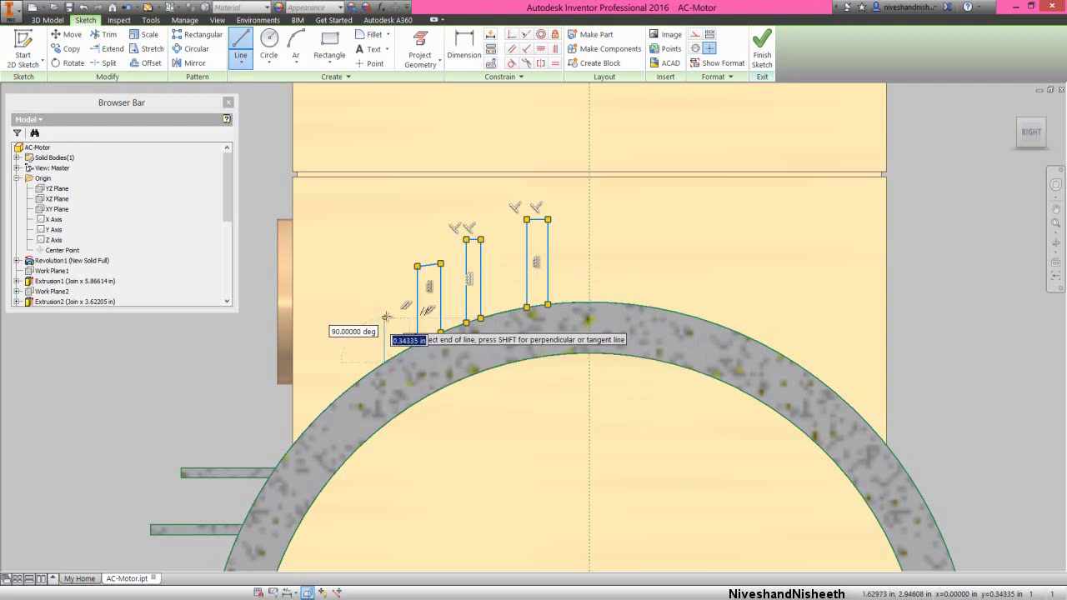
click(384, 319)
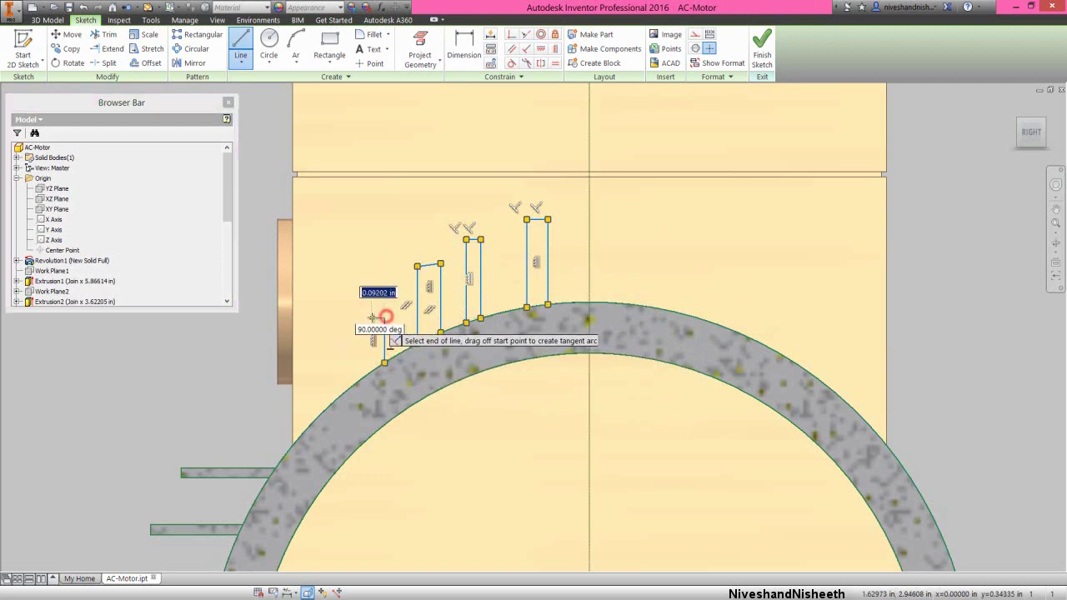
double_click(369, 371)
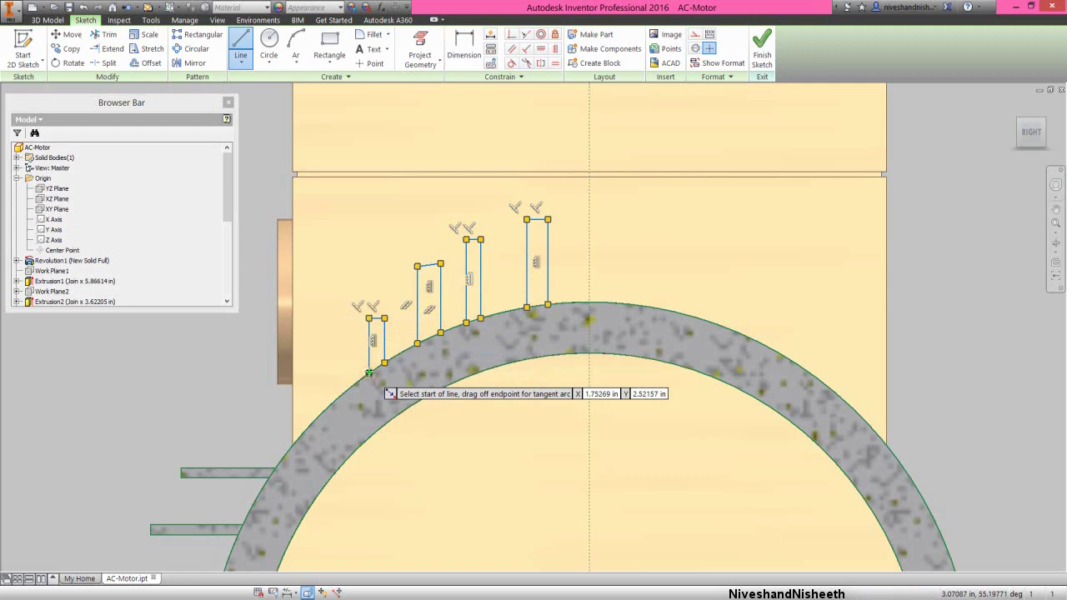
Draw a fifth vertical fin outline on the outer circle, left of the fourth, about 0.47 in tall on its left side
click(348, 388)
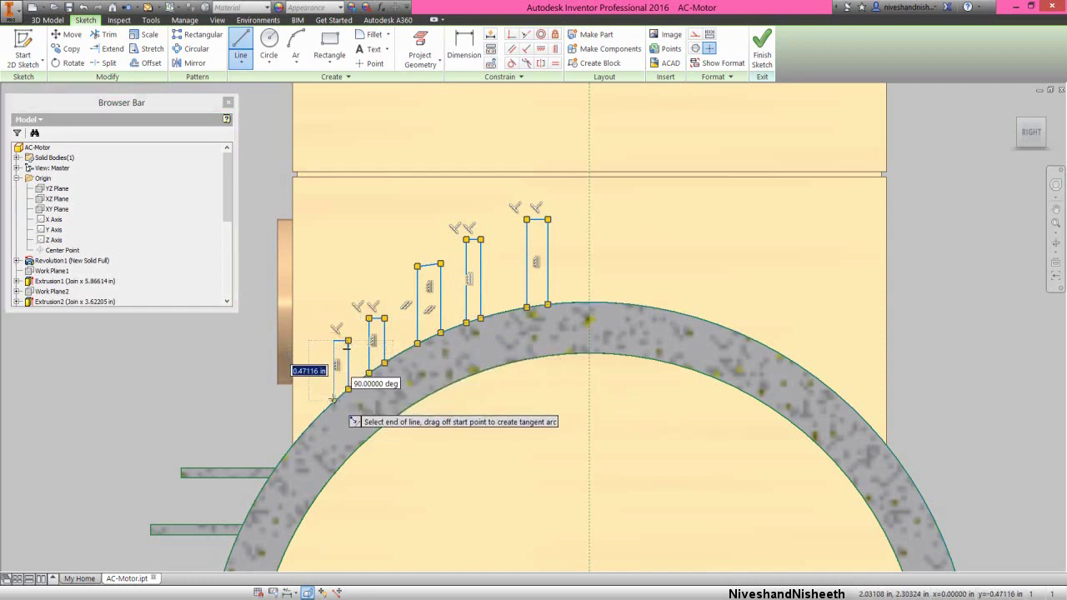
click(333, 400)
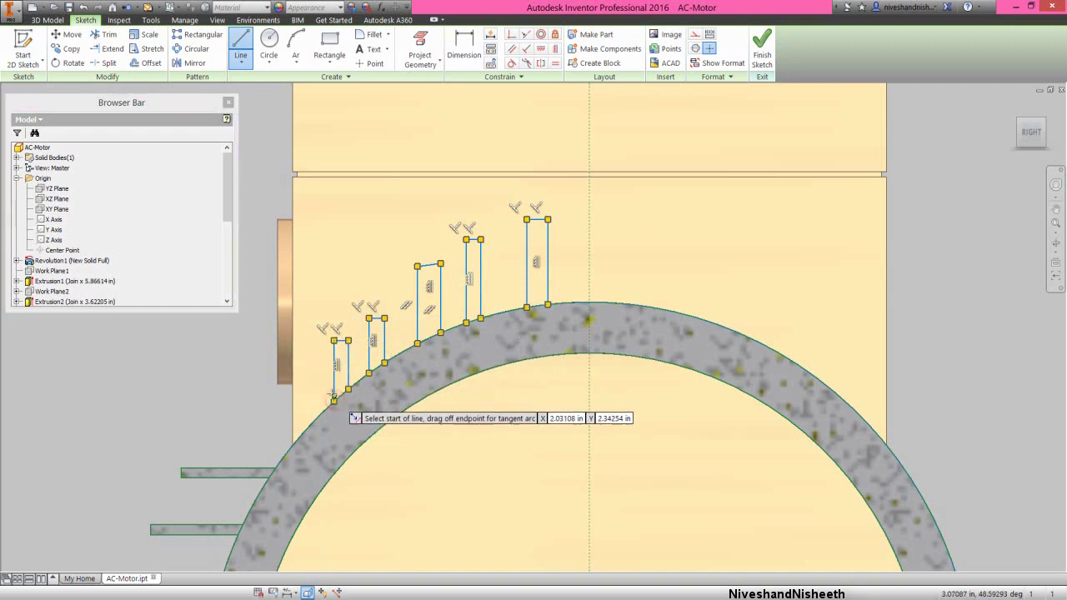
right_click(321, 383)
click(351, 385)
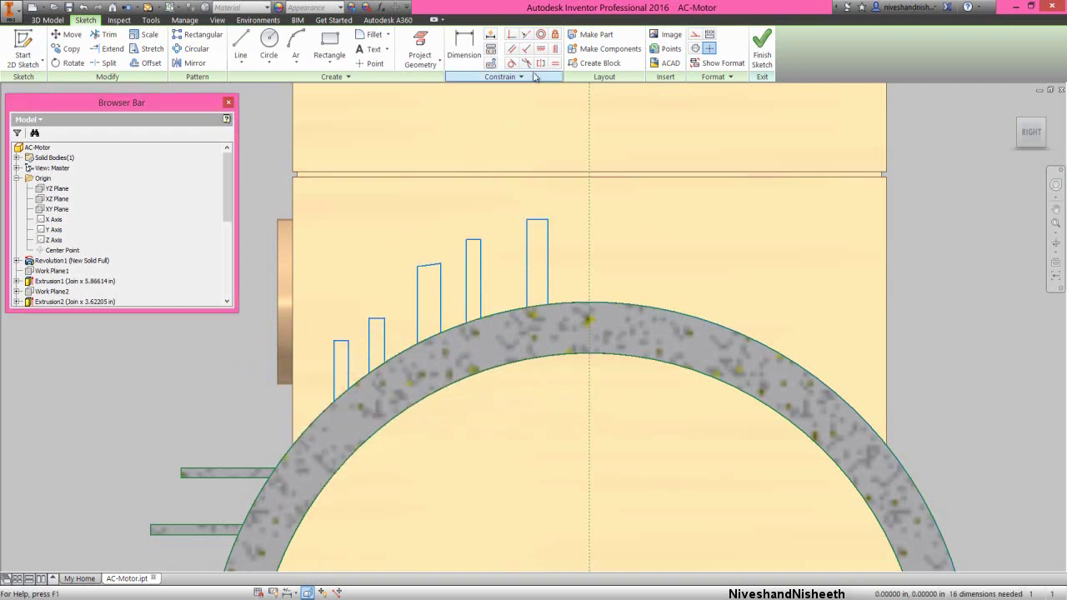
Constrain the third fin's sloped top edge perpendicular to its right side
click(526, 49)
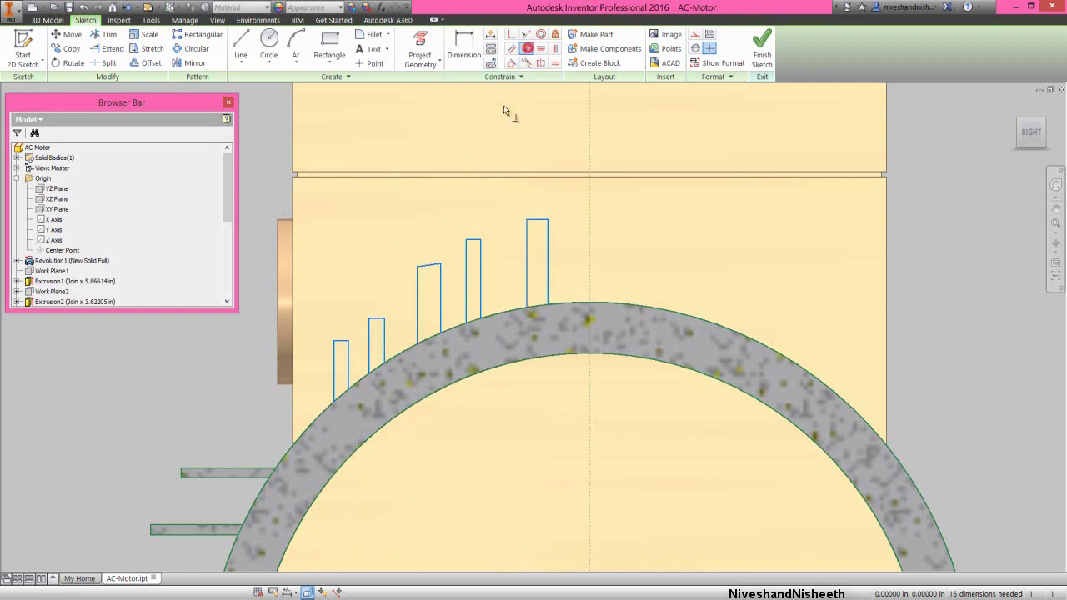
click(431, 266)
click(439, 273)
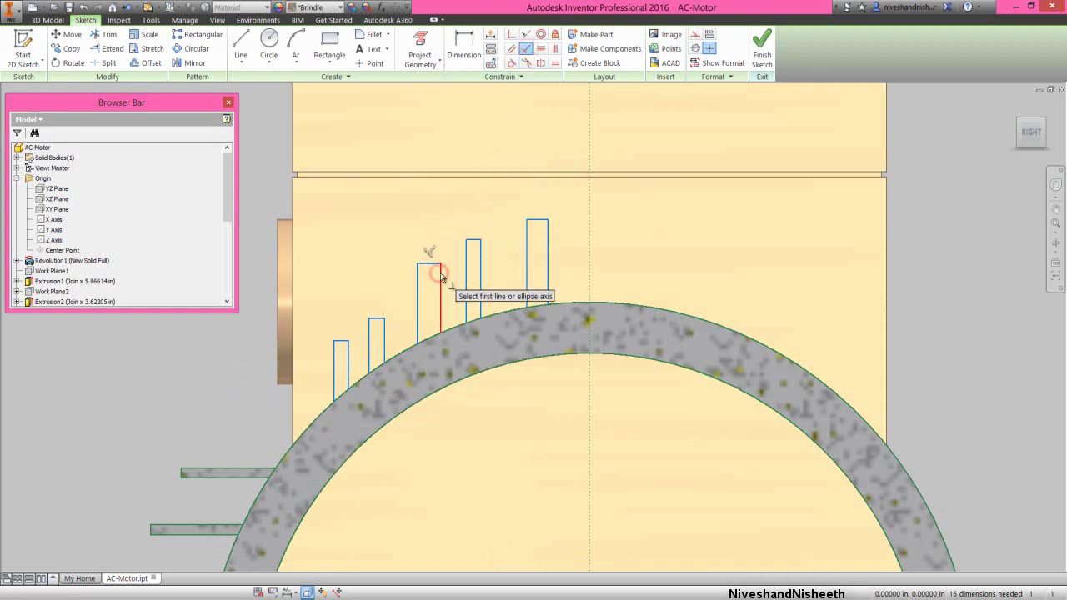
right_click(476, 198)
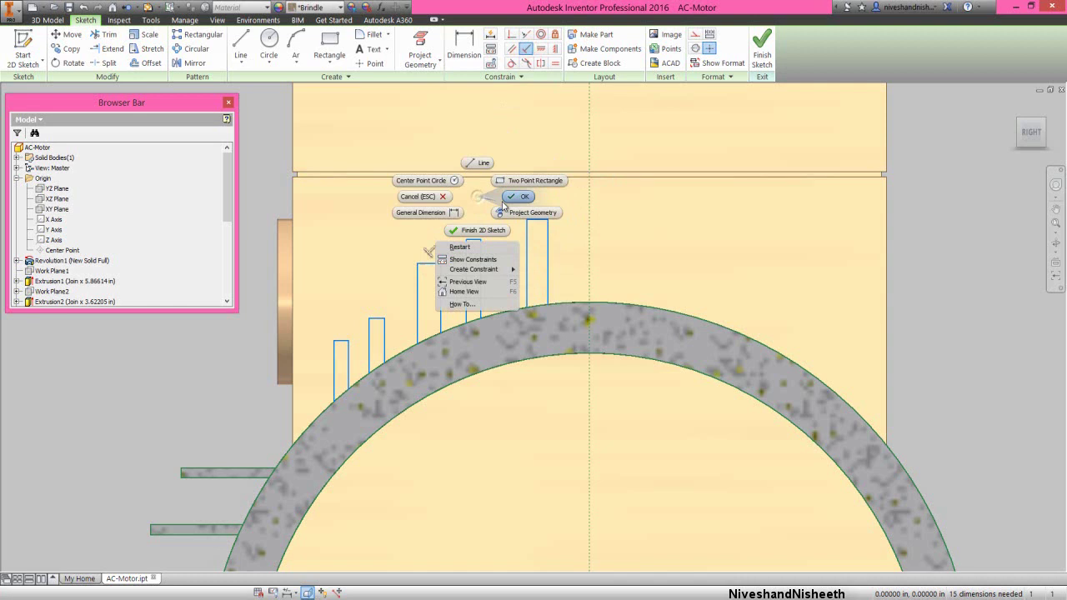
click(513, 197)
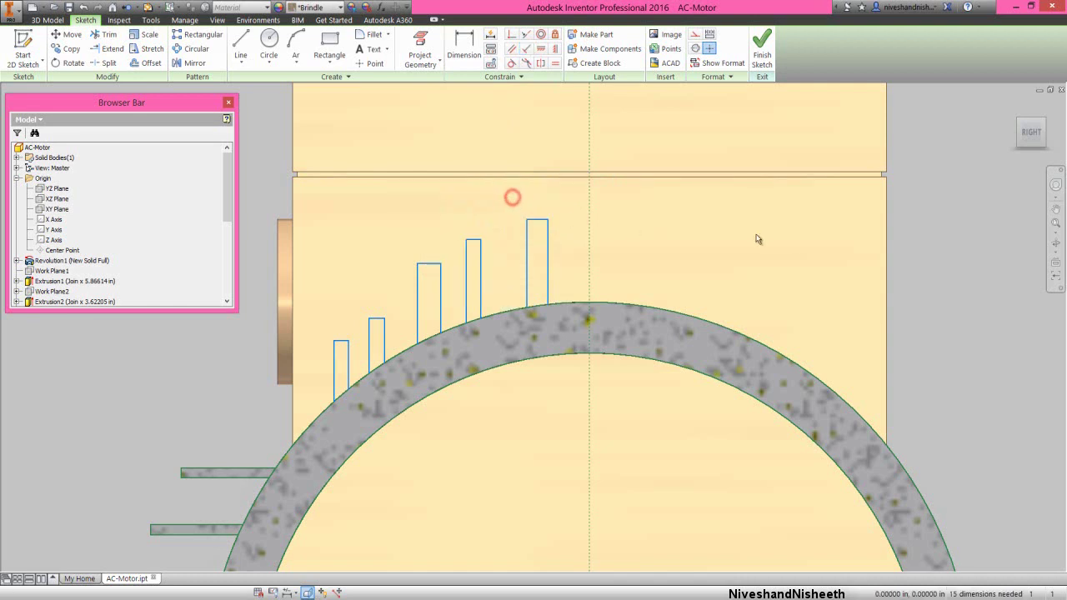
Dimension the right side of the fin nearest the centre line and set its height to 0.70866 in
right_click(911, 263)
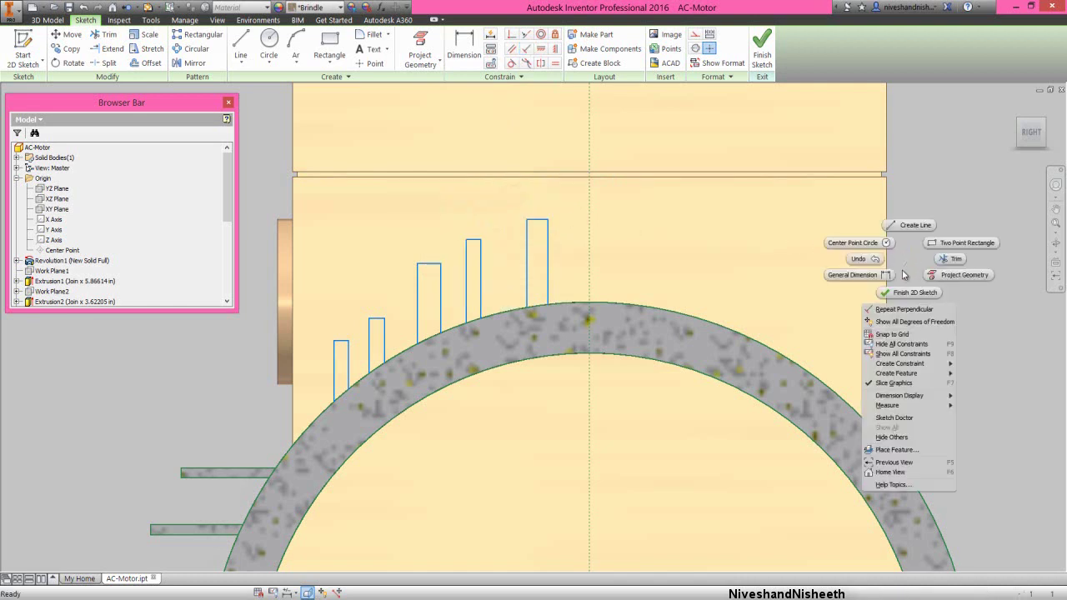
click(890, 276)
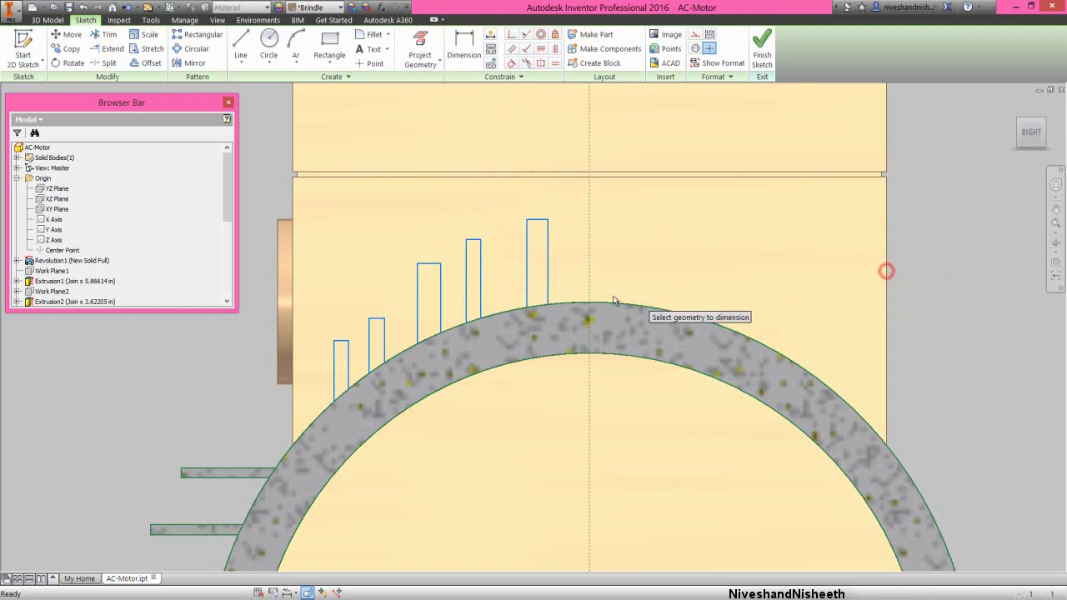
click(545, 276)
click(569, 281)
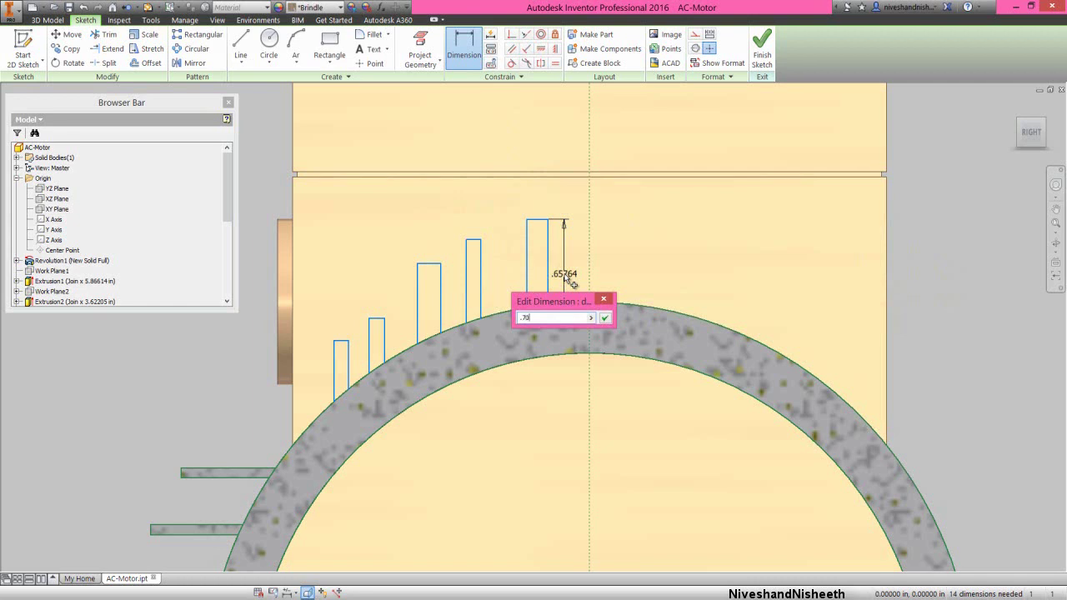
key(Return)
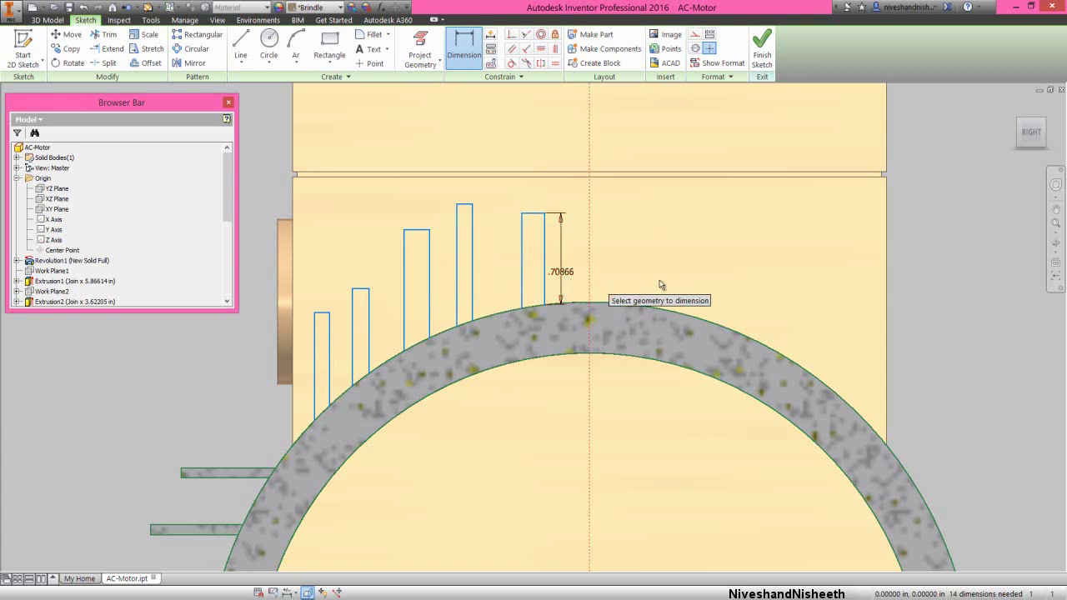
Dimension the distance from the first fin's right side to the vertical centre line and set it to 0.27559 in
click(546, 237)
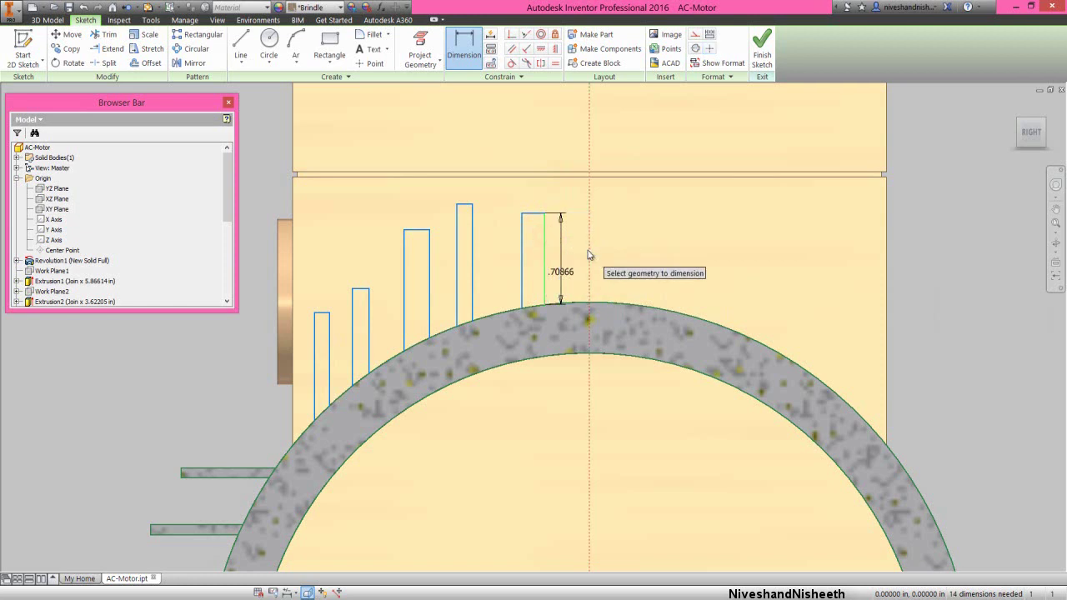
click(588, 250)
click(567, 150)
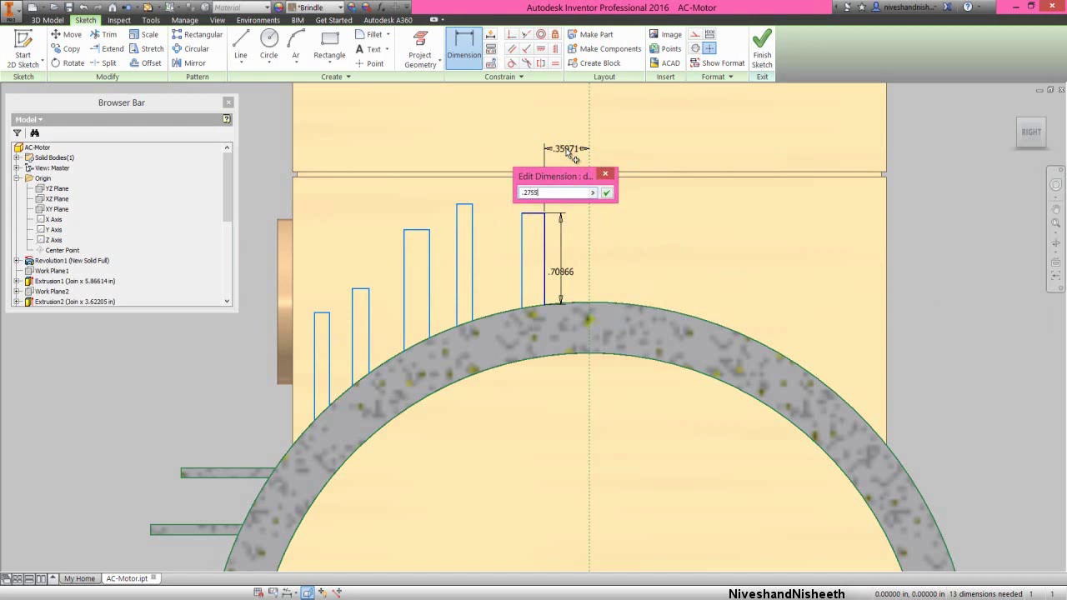
key(Return)
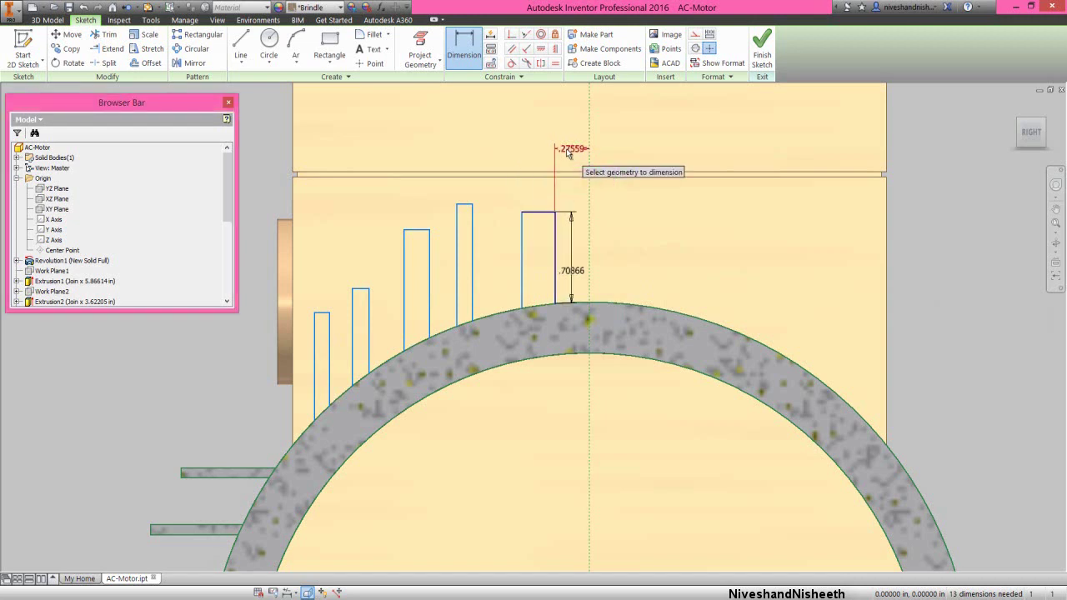
Dimension the first fin's top edge and set its width to 0.07874 in
click(536, 216)
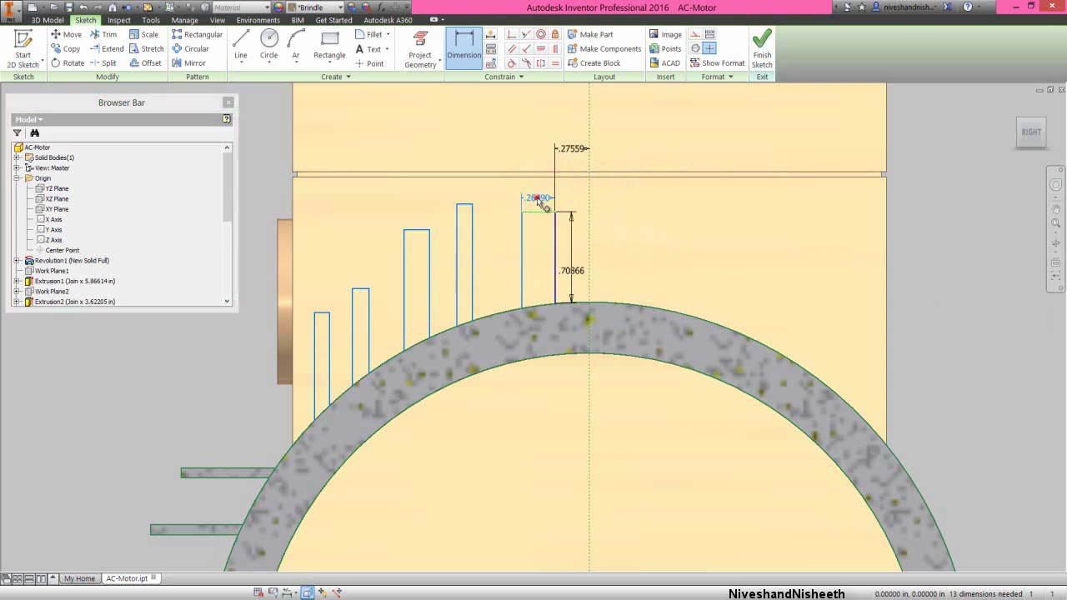
click(538, 199)
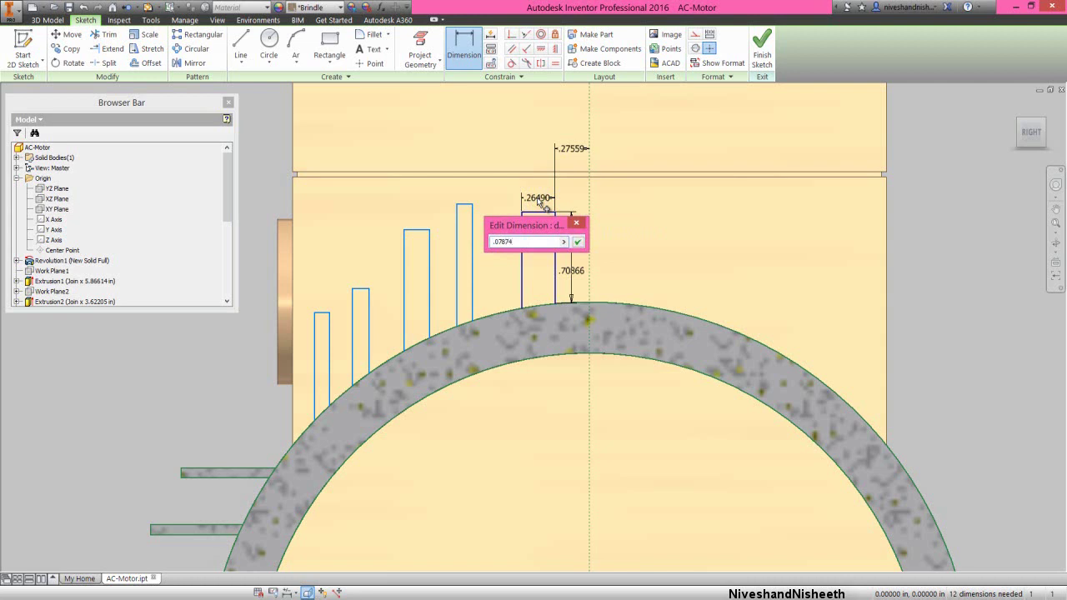
key(Return)
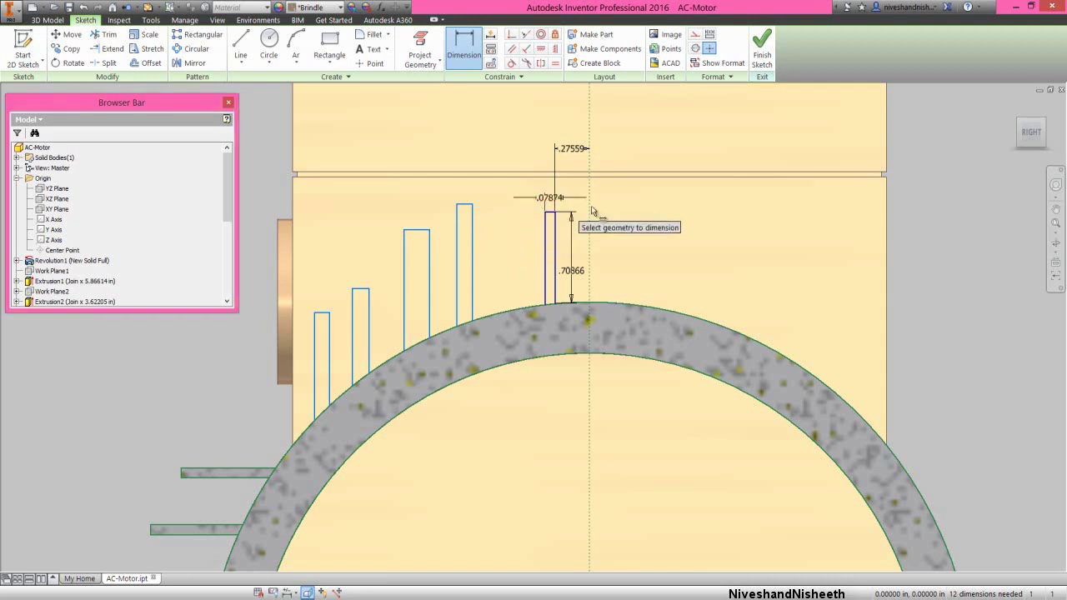
right_click(646, 223)
click(683, 223)
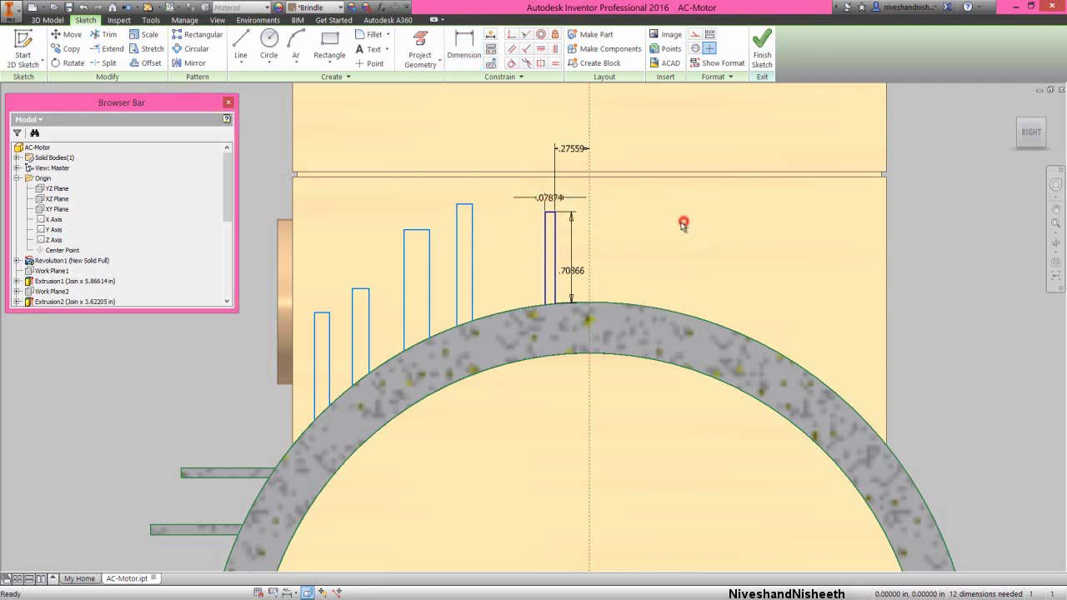
Apply Equal constraints so the right sides of the second, third and fourth fins match the first fin's right side in length
click(554, 65)
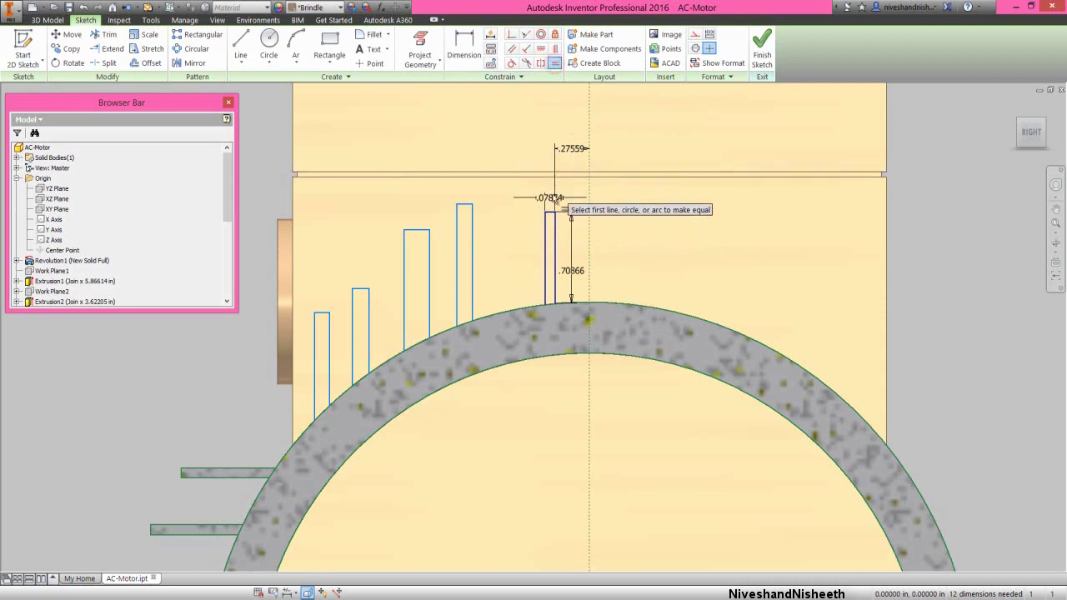
click(555, 224)
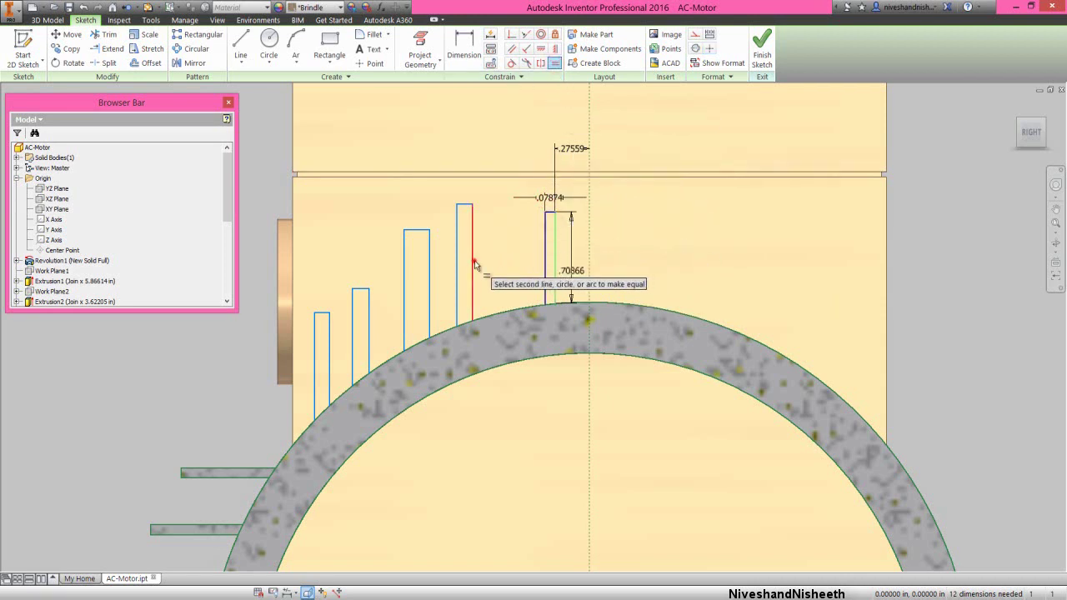
click(474, 260)
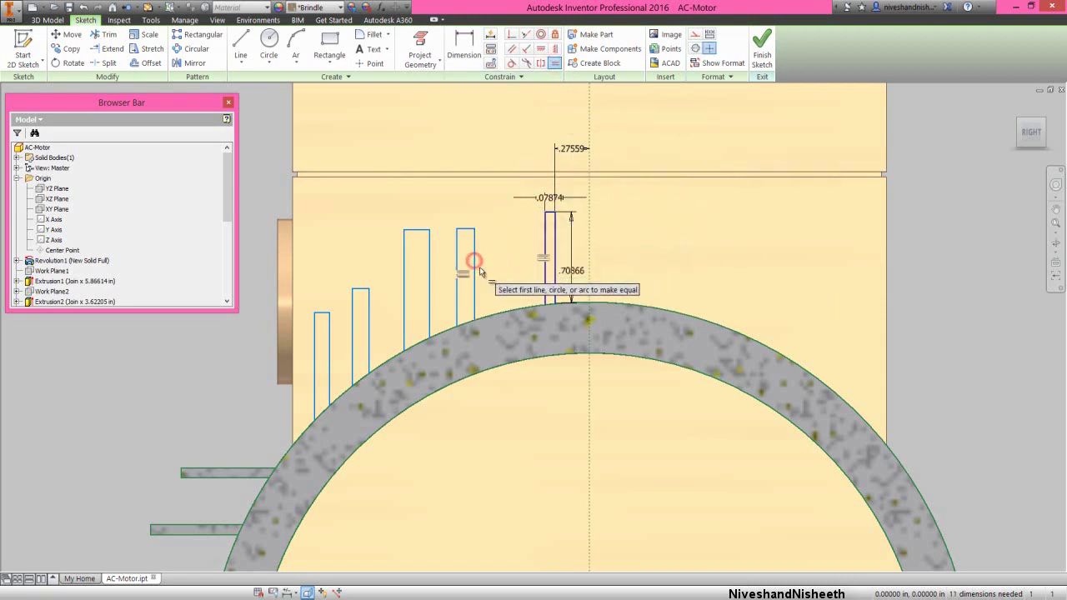
click(430, 301)
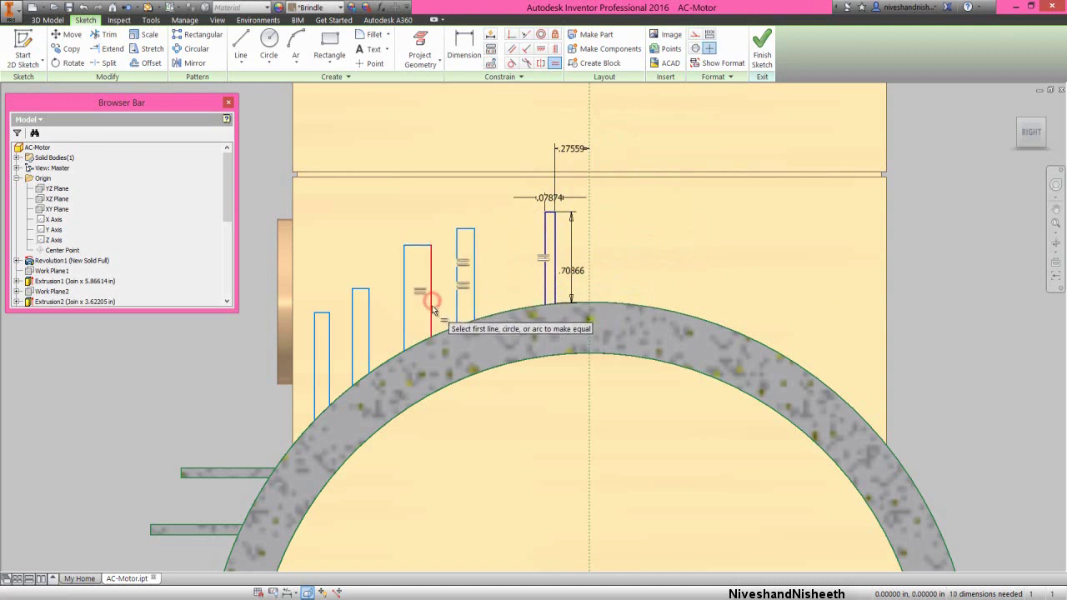
click(369, 330)
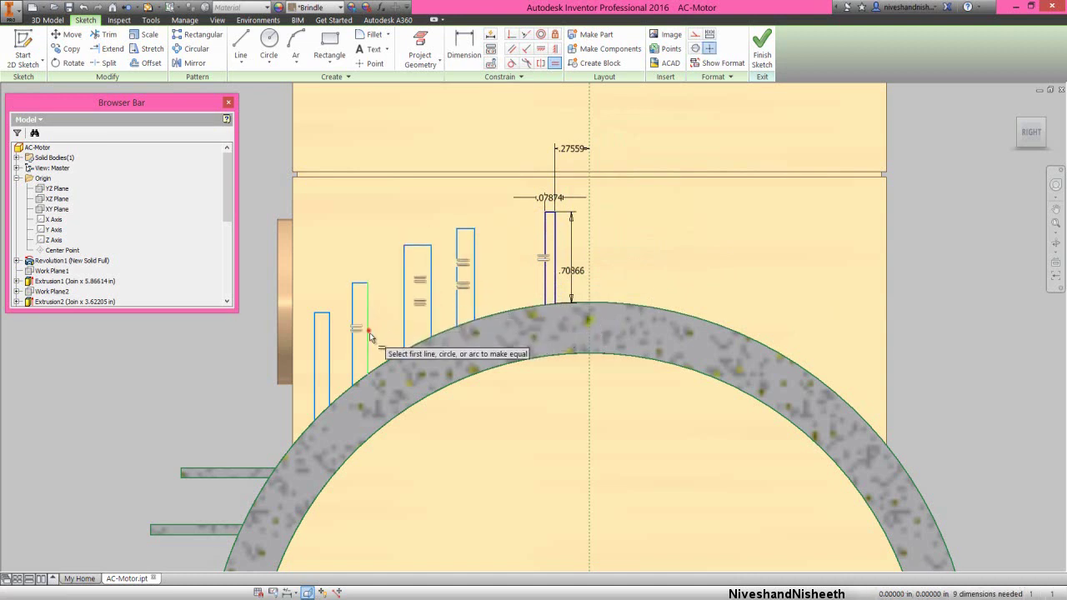
Apply equal constraints to match the heights of the two leftmost fin rectangles and the widths of all five rectangles
click(367, 329)
click(330, 360)
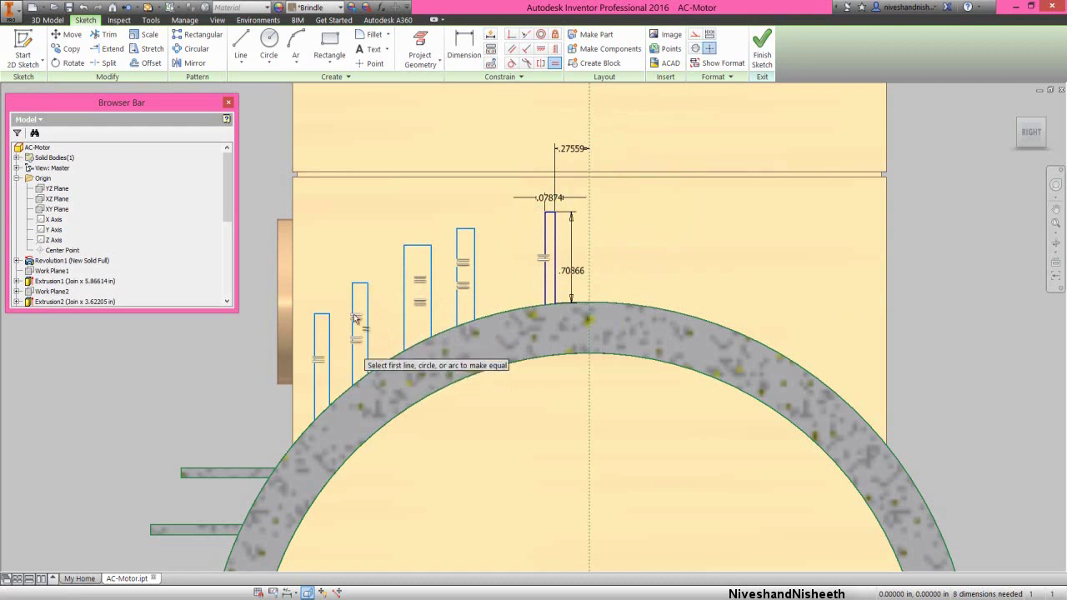
click(465, 231)
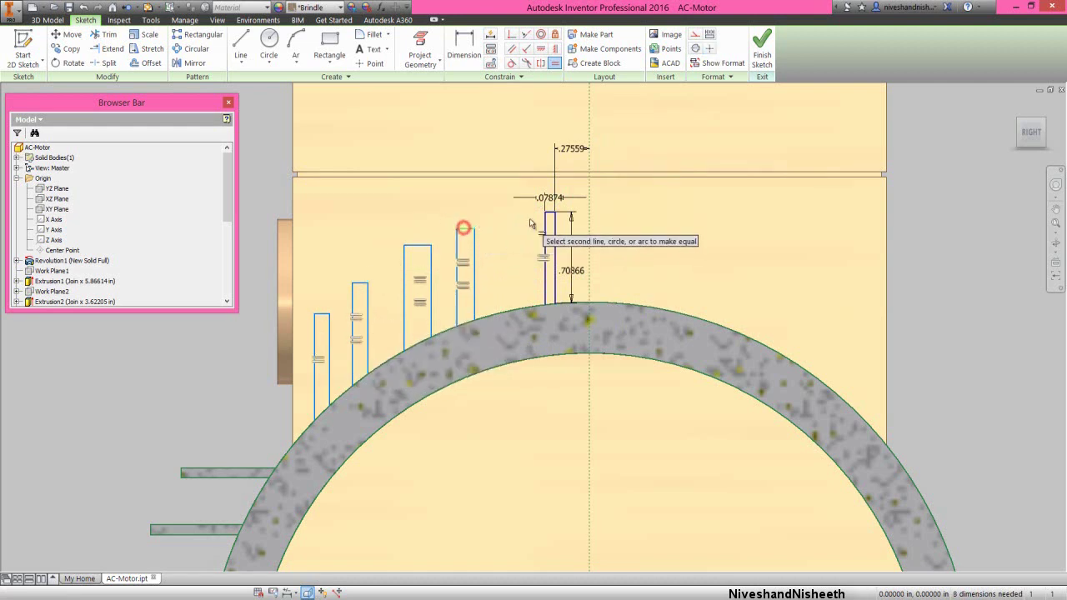
click(550, 212)
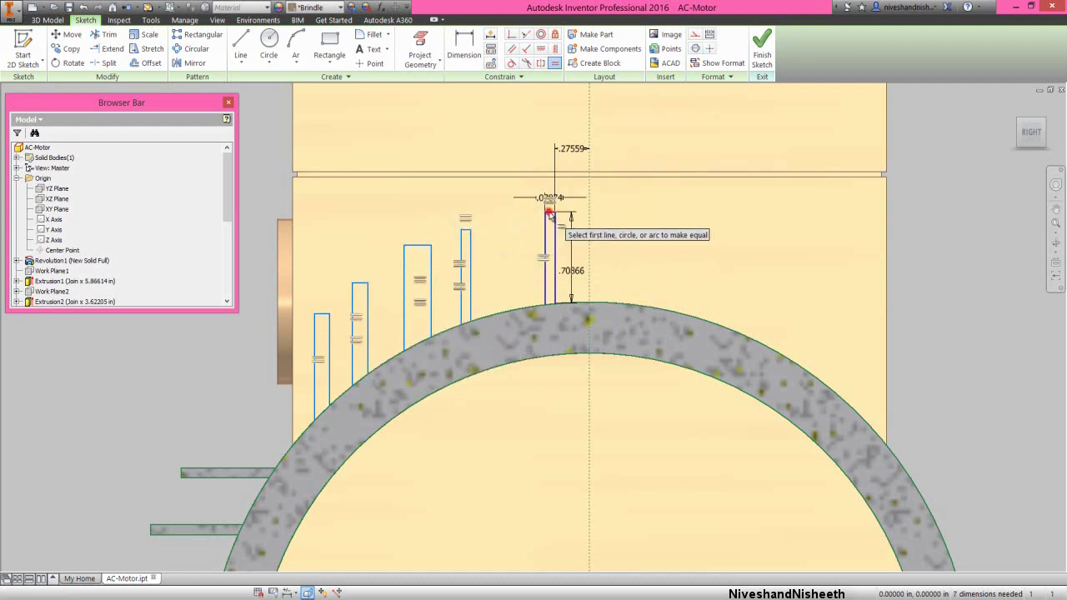
click(465, 228)
click(420, 246)
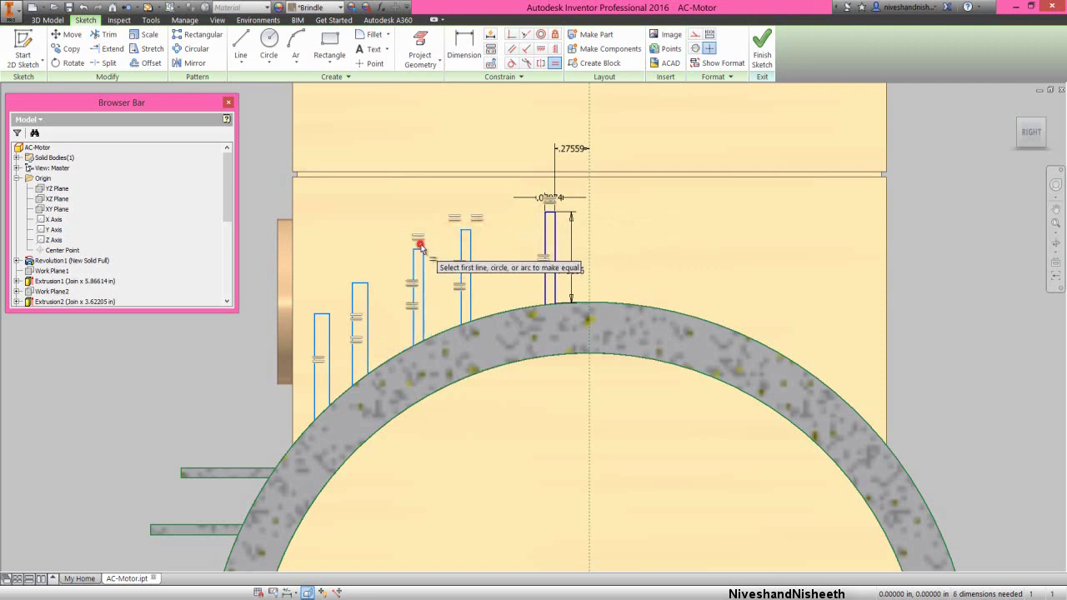
click(420, 249)
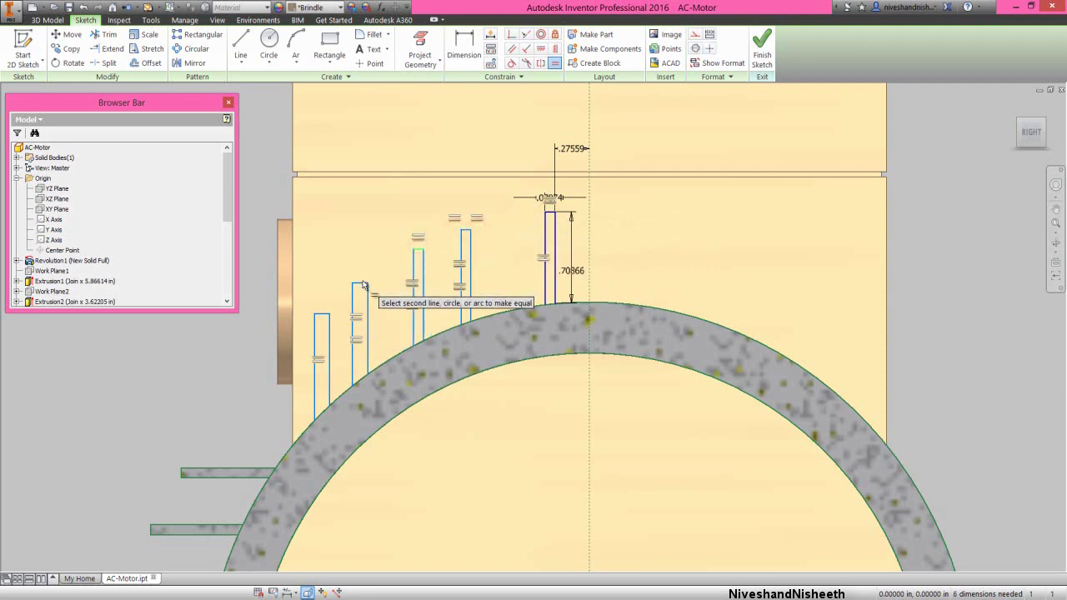
click(360, 284)
click(360, 285)
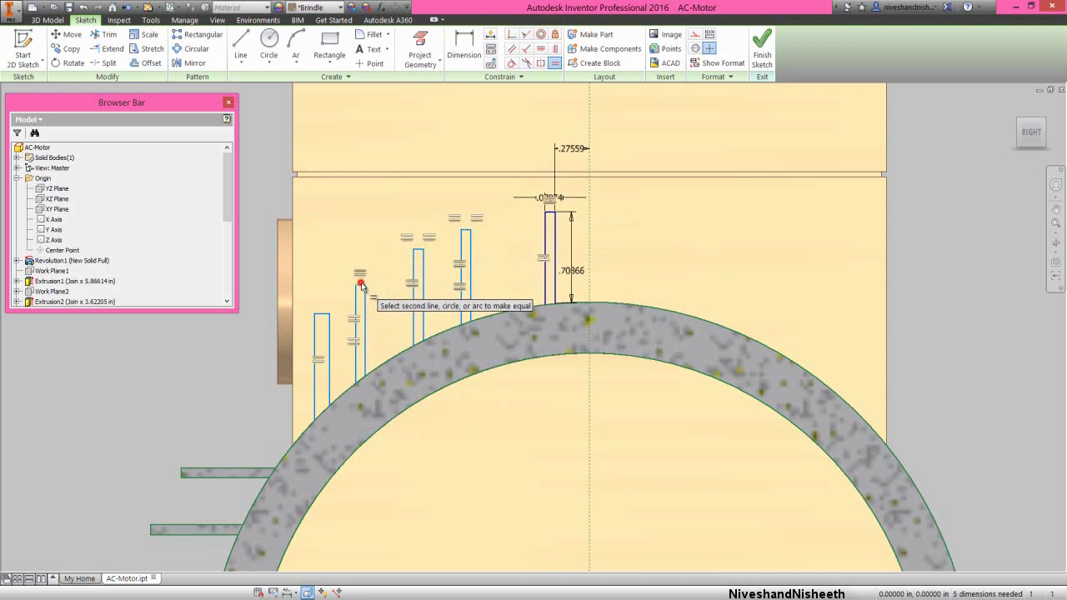
click(321, 314)
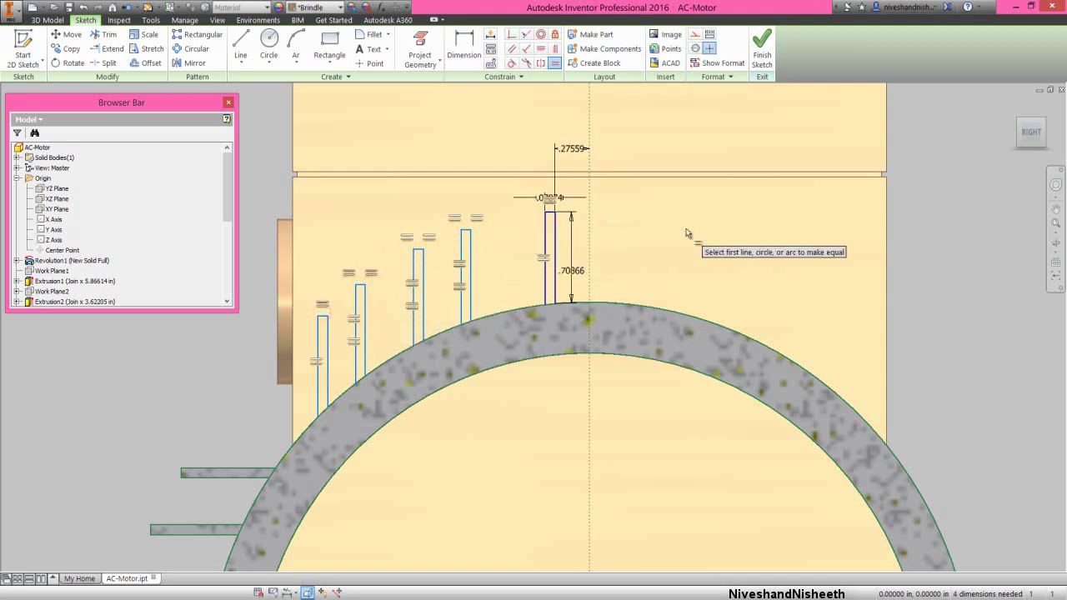
Dimension the spacing between the fin rectangle nearest the centerline and its neighbor as .43898 in
right_click(667, 246)
click(656, 248)
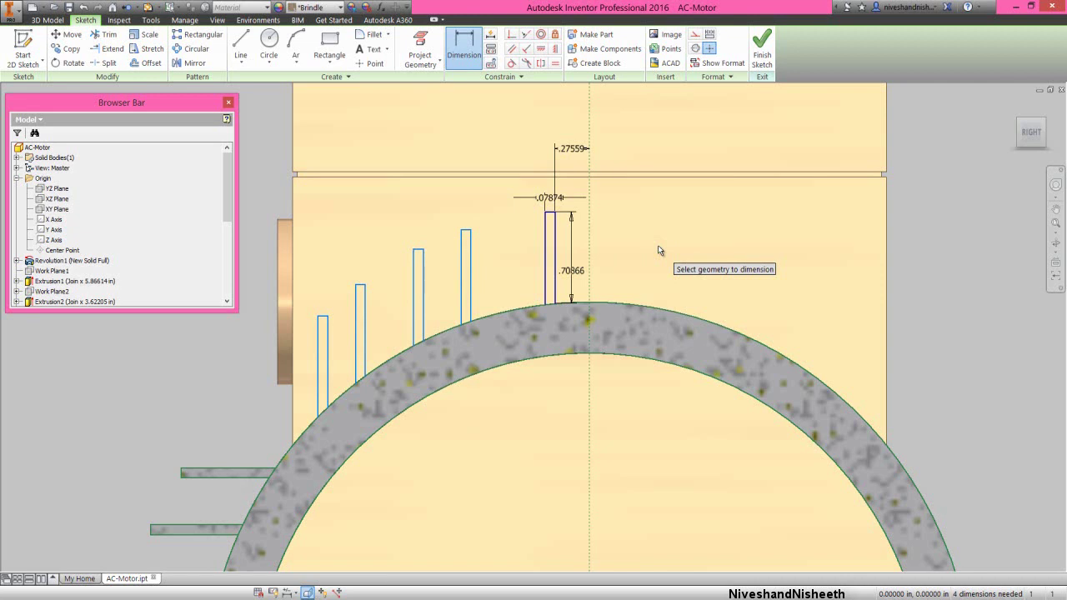
click(556, 246)
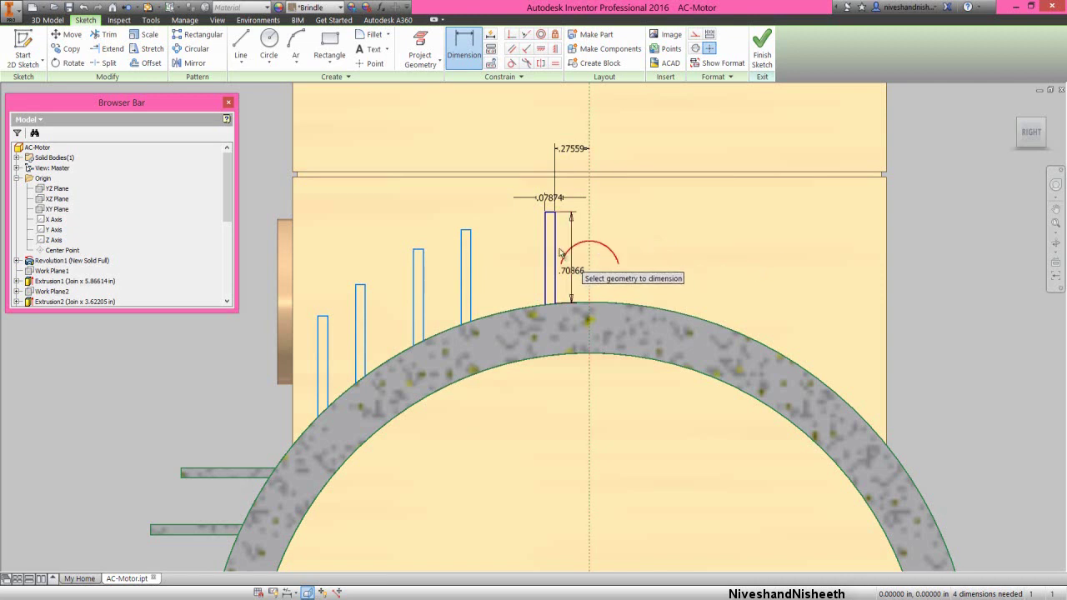
click(470, 241)
click(505, 130)
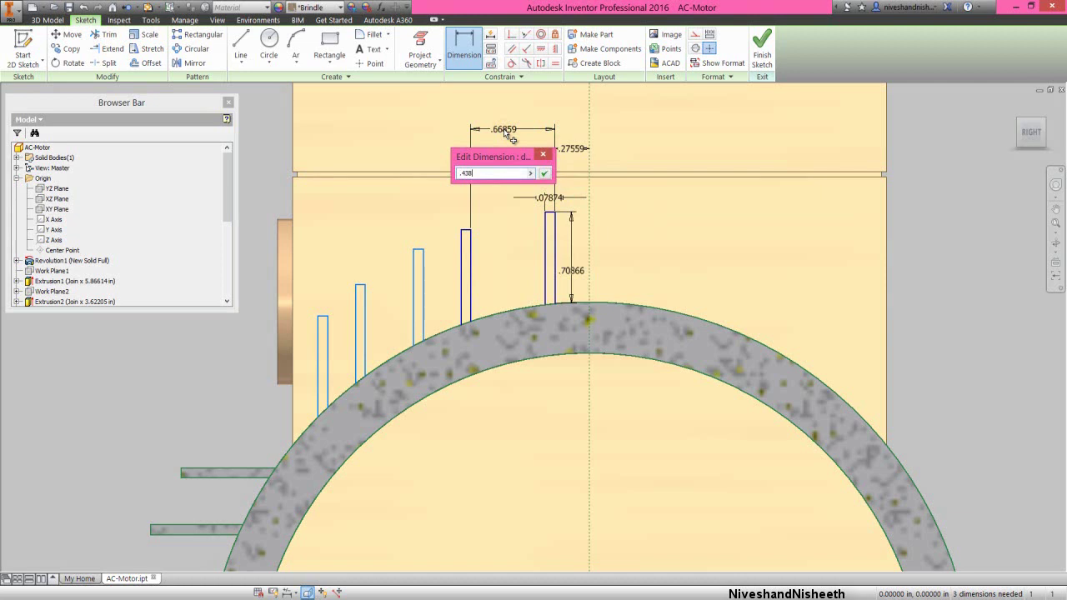
key(Return)
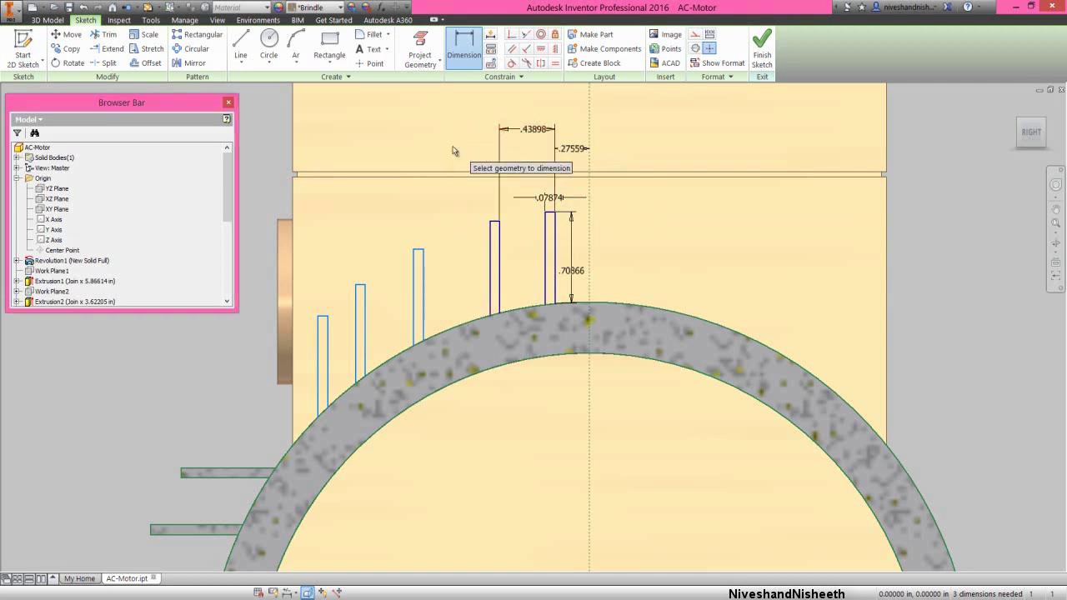
Dimension the spacing between the second and third fin rectangles from the centerline, linking it to the .43898 in spacing dimension
click(499, 250)
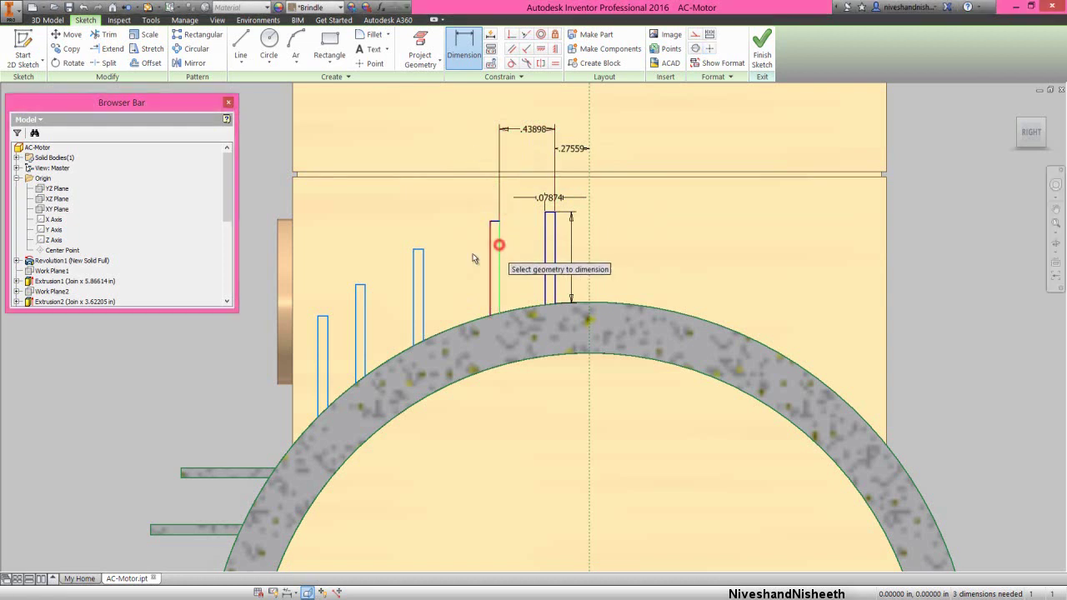
click(422, 256)
click(436, 200)
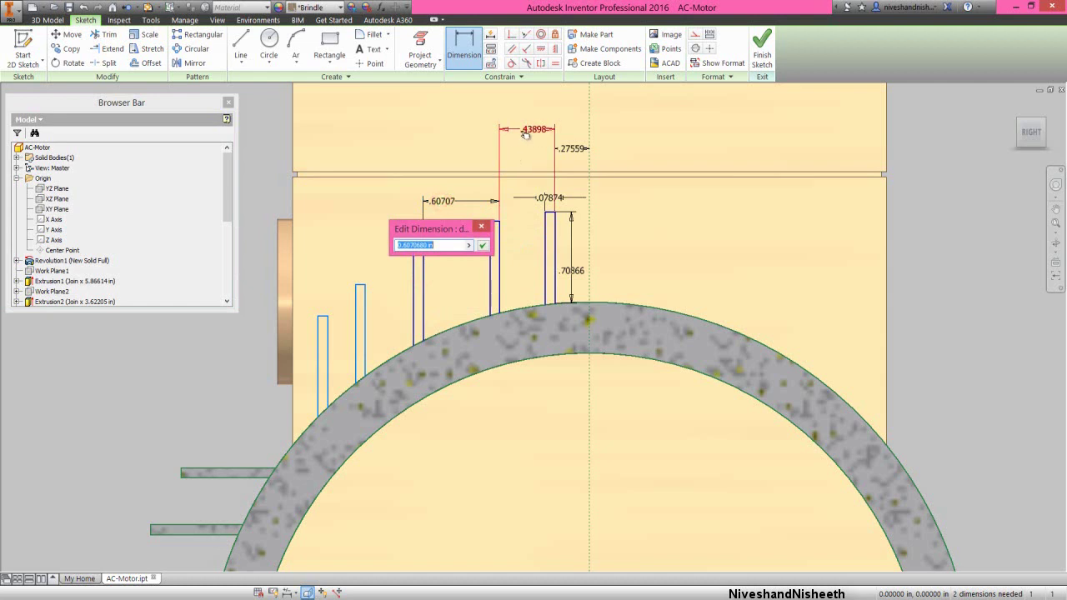
click(484, 245)
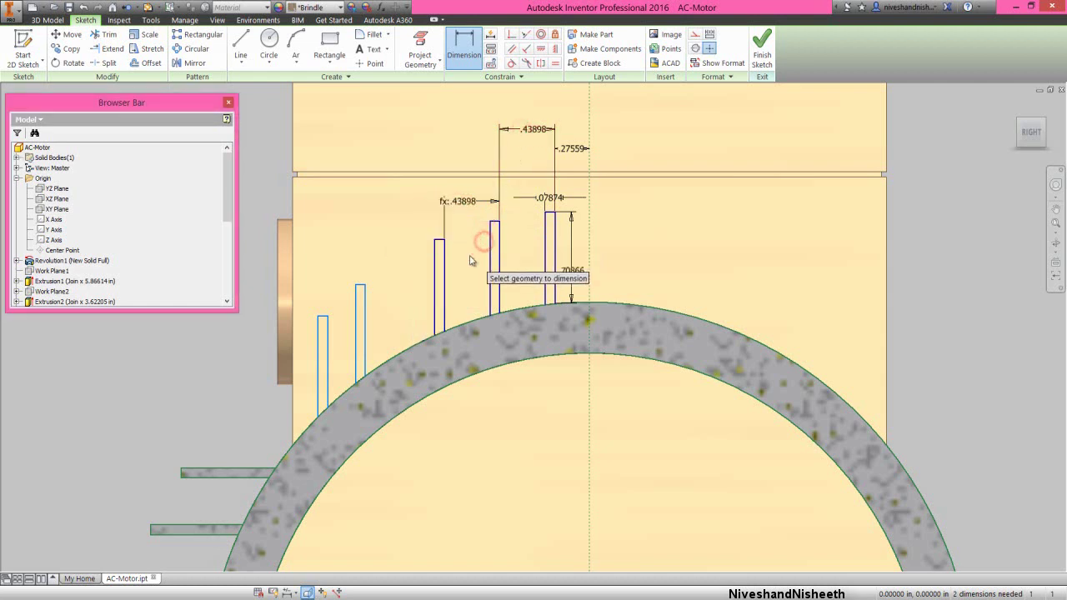
Dimension the spacing between the third and fourth fin rectangles, linking it to the preceding spacing dimension
click(445, 270)
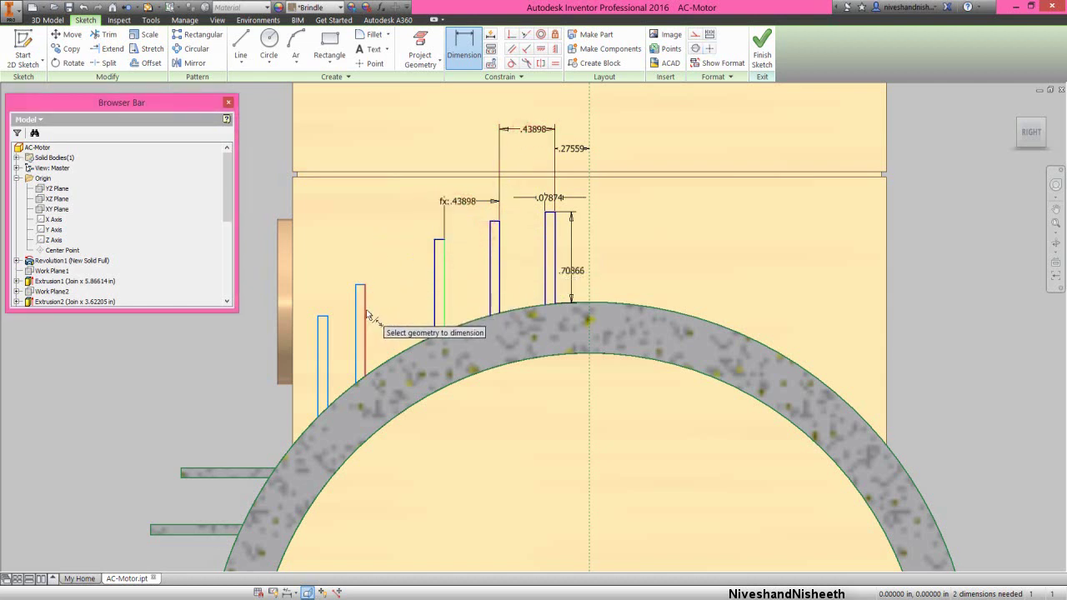
click(364, 305)
click(387, 236)
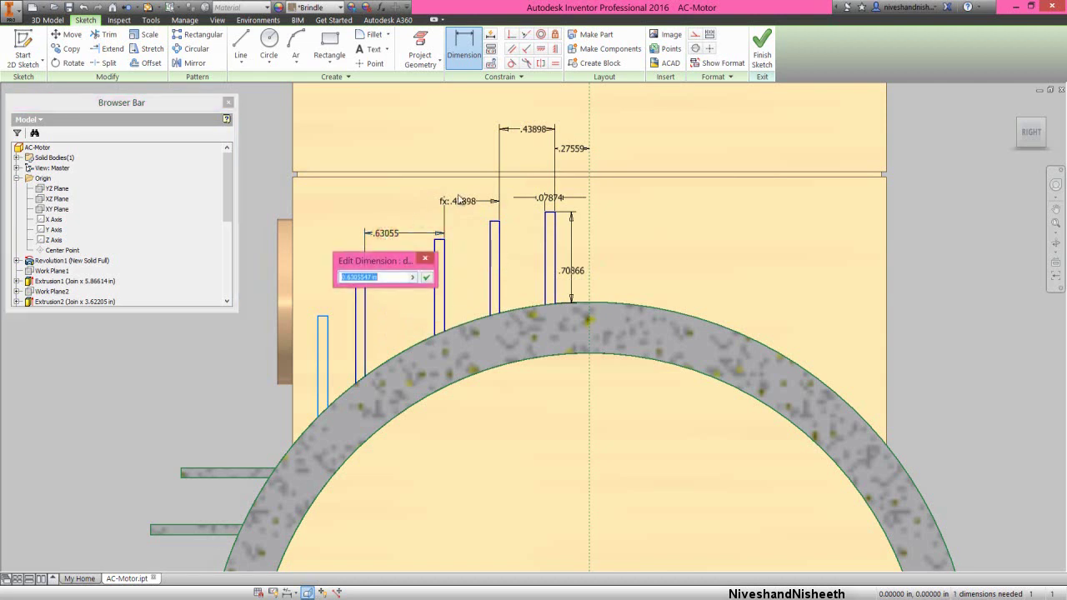
click(428, 276)
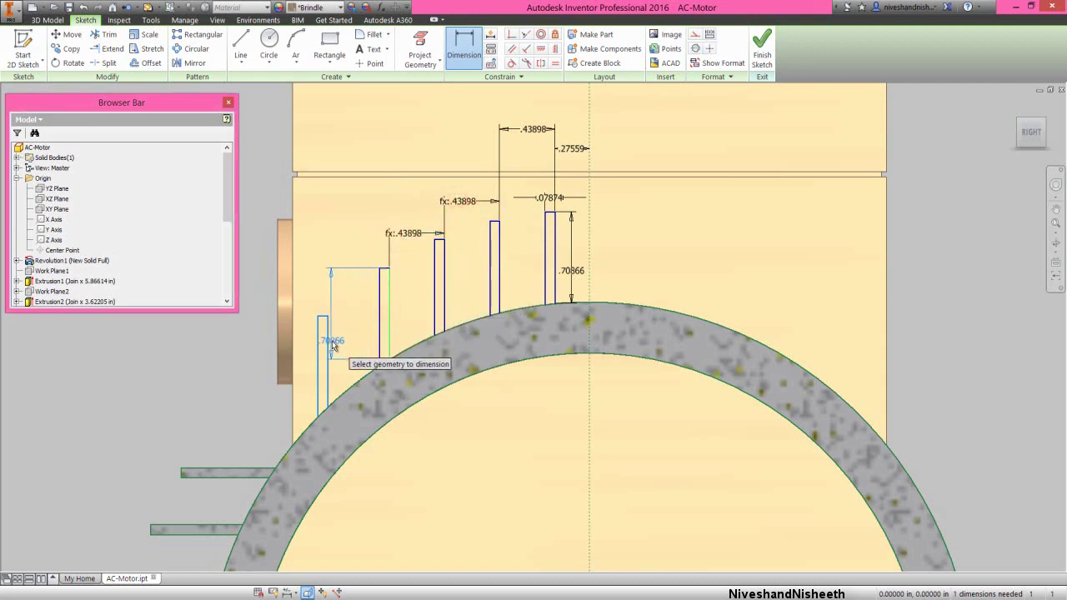
Dimension the spacing between the fourth and outermost fin rectangles, linking it to dimension d90, and end dimensioning
click(326, 340)
click(341, 289)
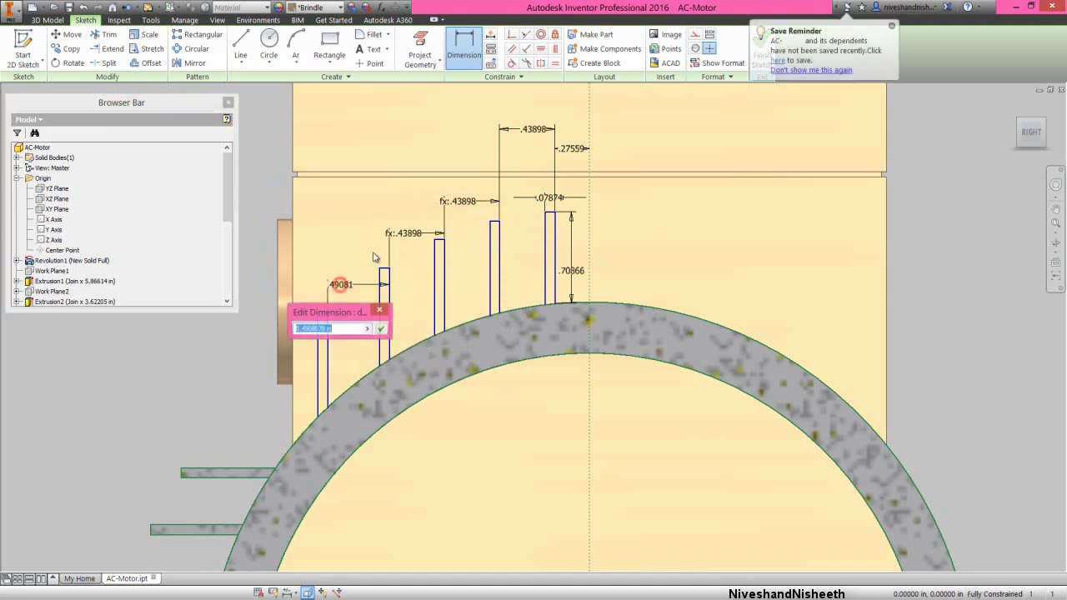
click(403, 233)
click(381, 330)
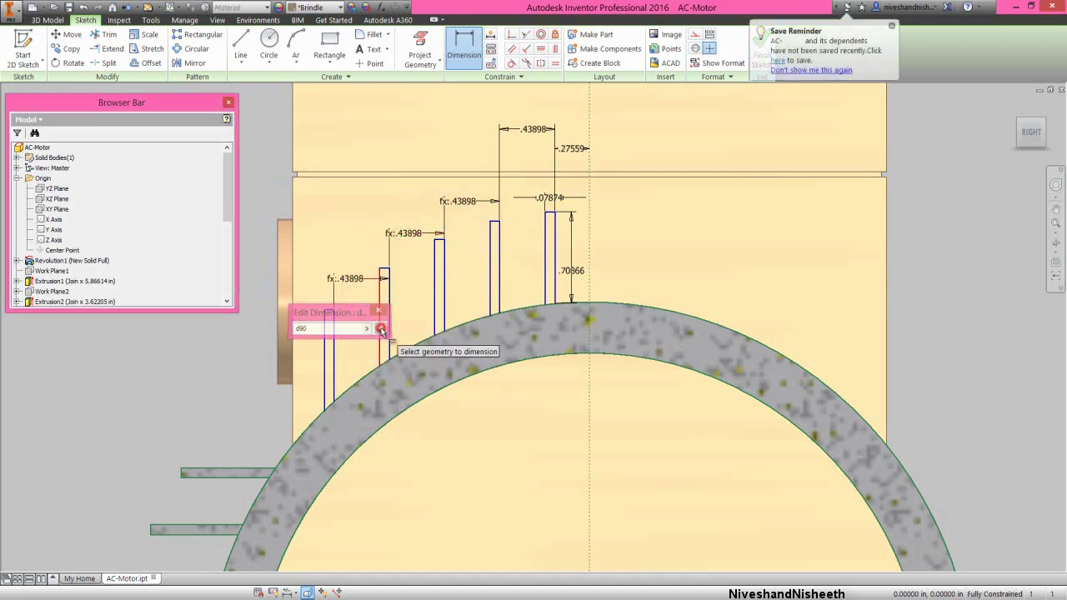
right_click(332, 231)
click(371, 231)
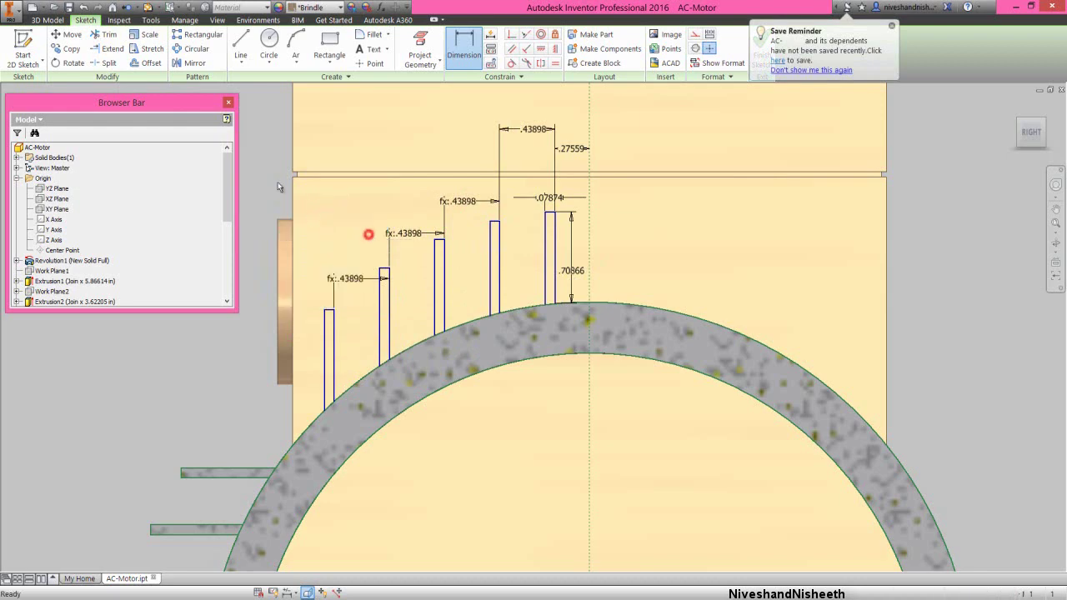
click(264, 172)
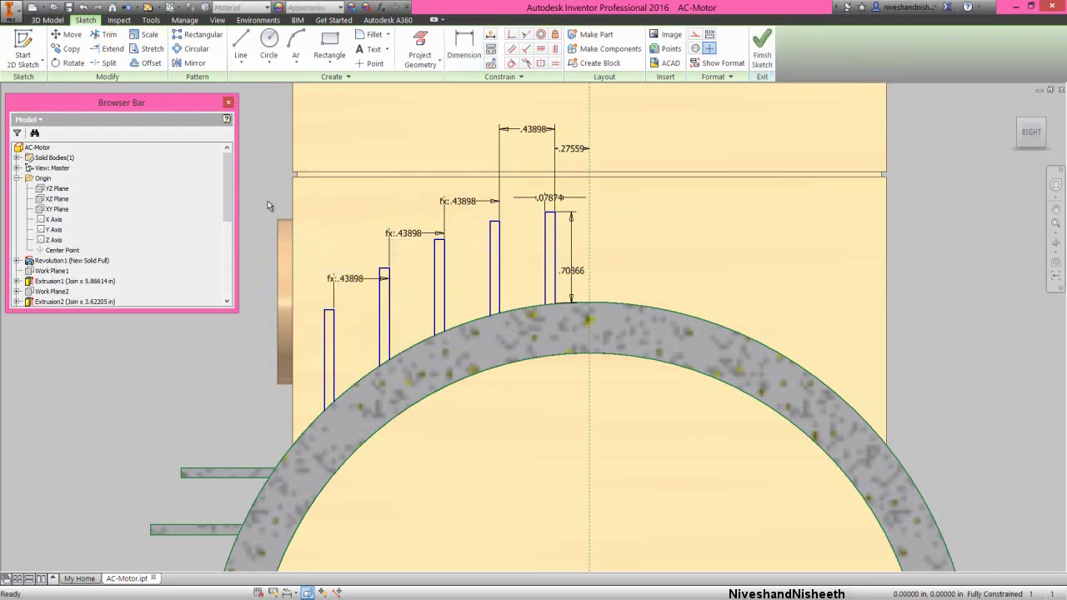
Finish the fin sketch and collapse all entries in the model tree
click(761, 49)
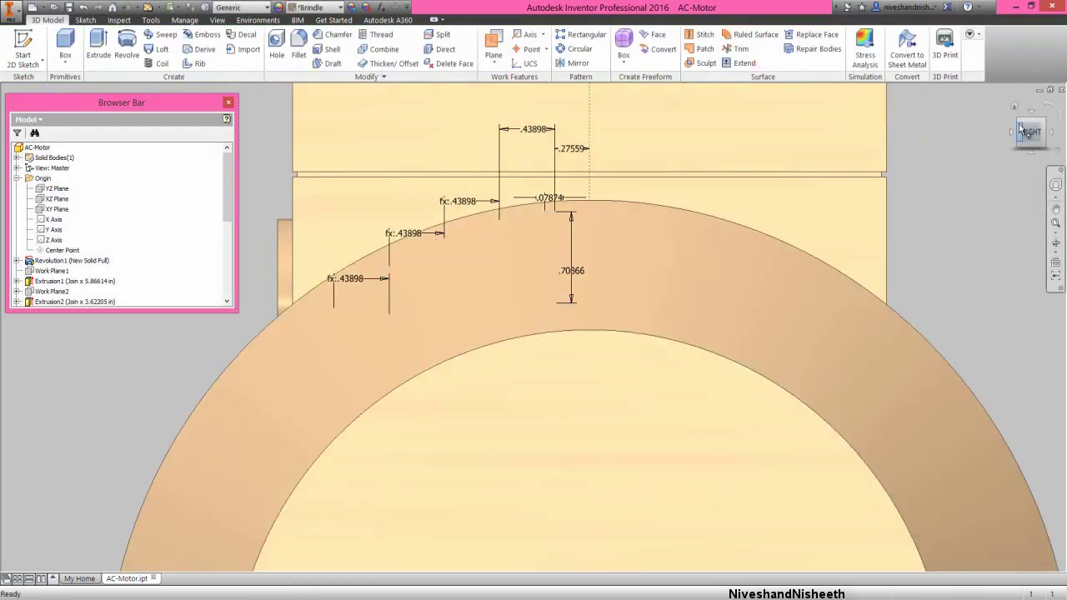
click(1019, 123)
scroll(523, 292, down, 3)
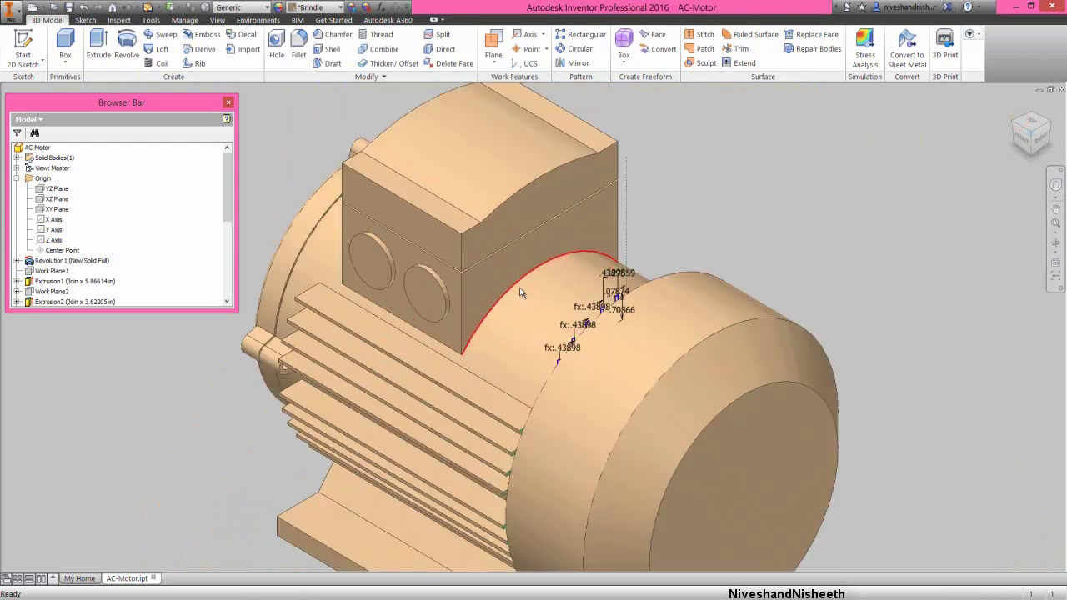
right_click(120, 183)
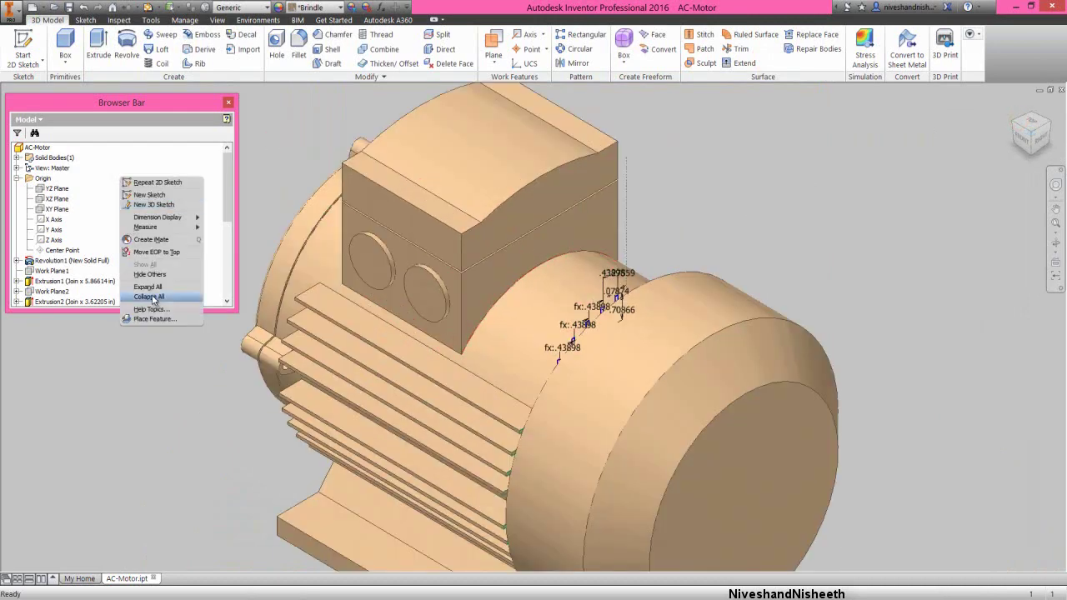
click(154, 295)
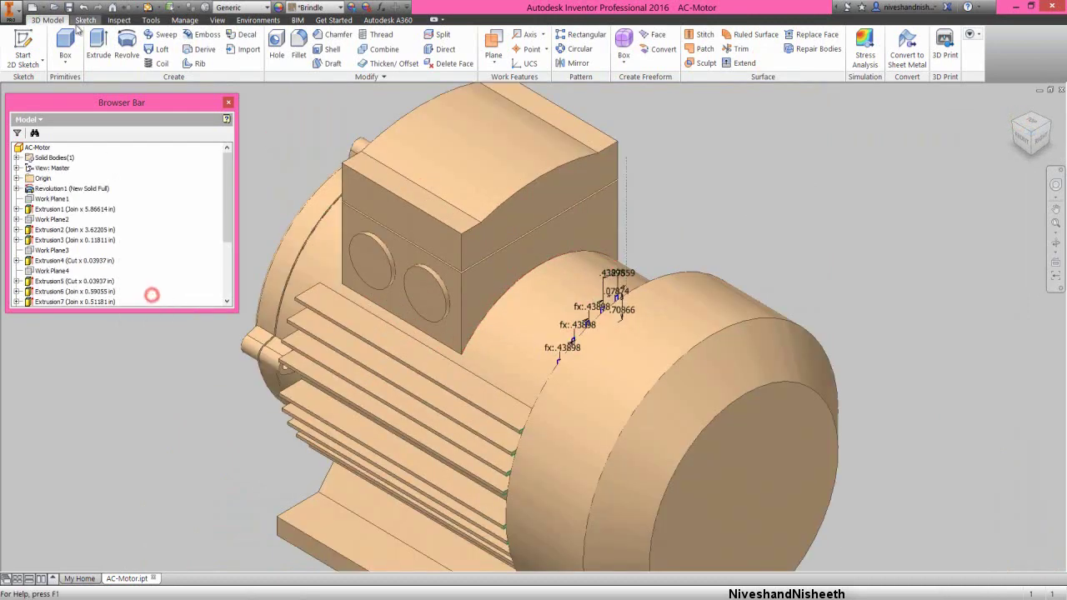
click(151, 7)
drag(231, 197, 230, 258)
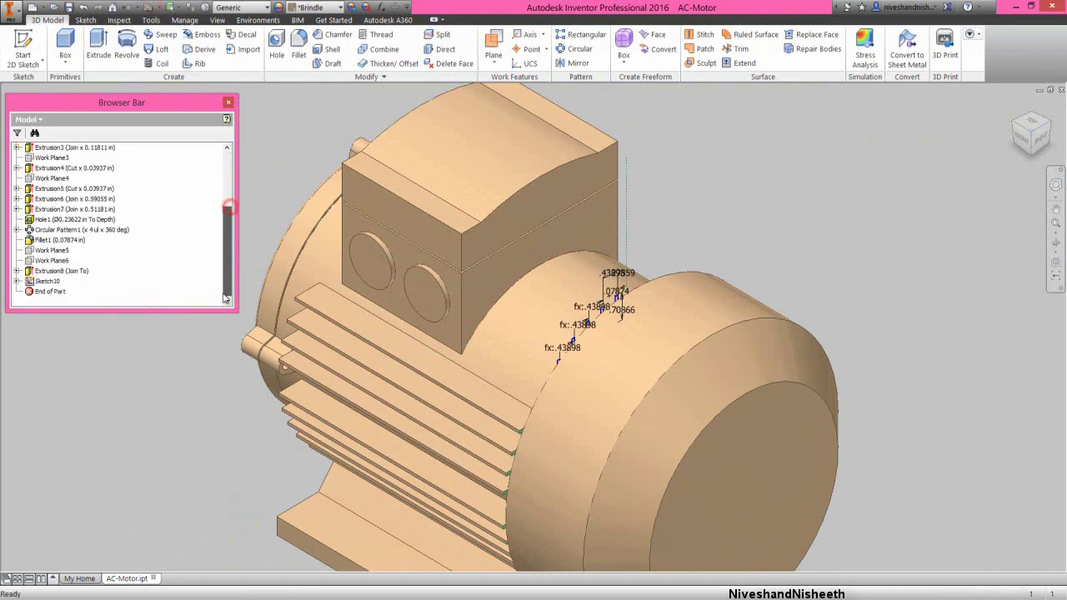
Create a work plane offset .19685 in outward from the end face of the terminal box lid
click(493, 55)
click(515, 83)
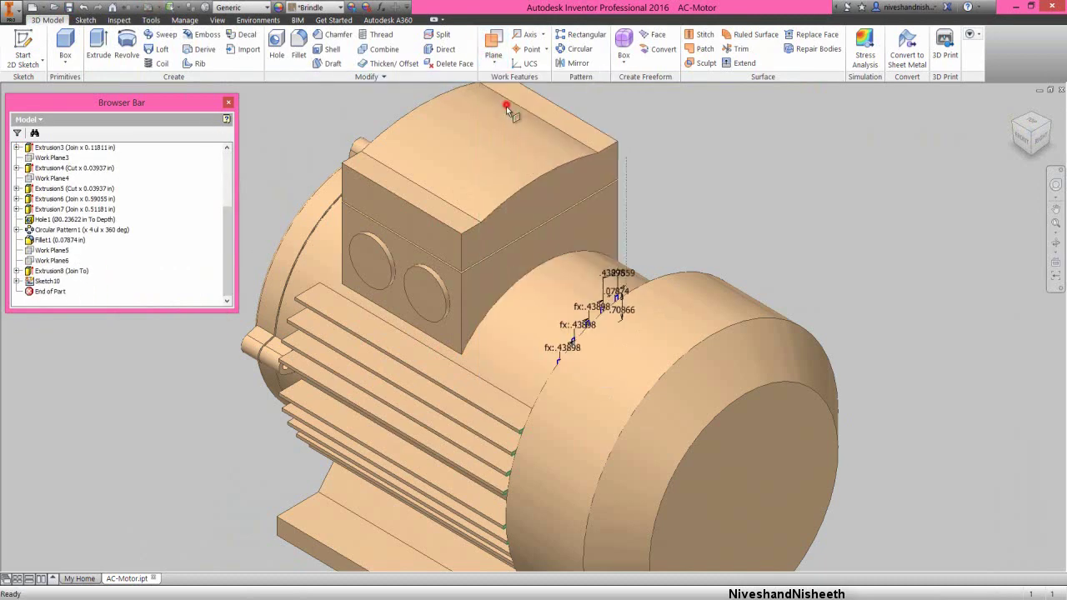
click(503, 235)
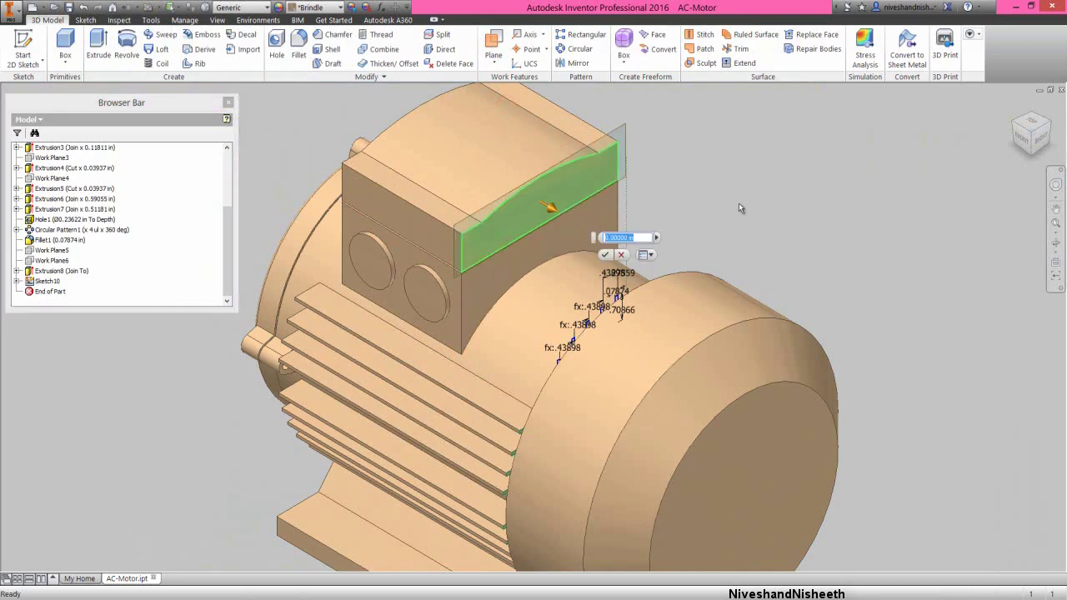
text(.0)
text(196)
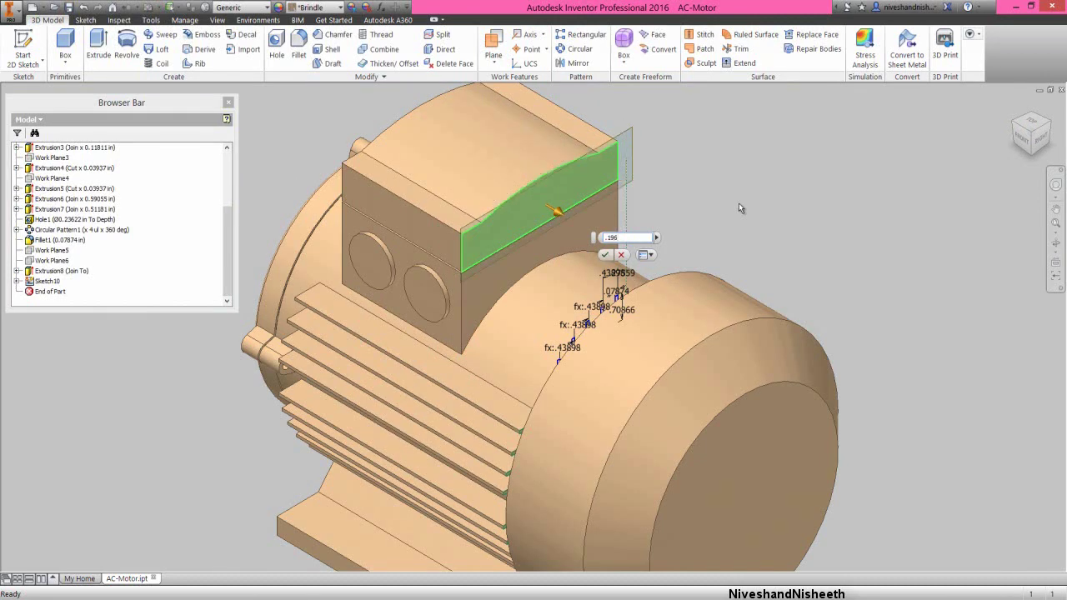
text(85)
click(607, 256)
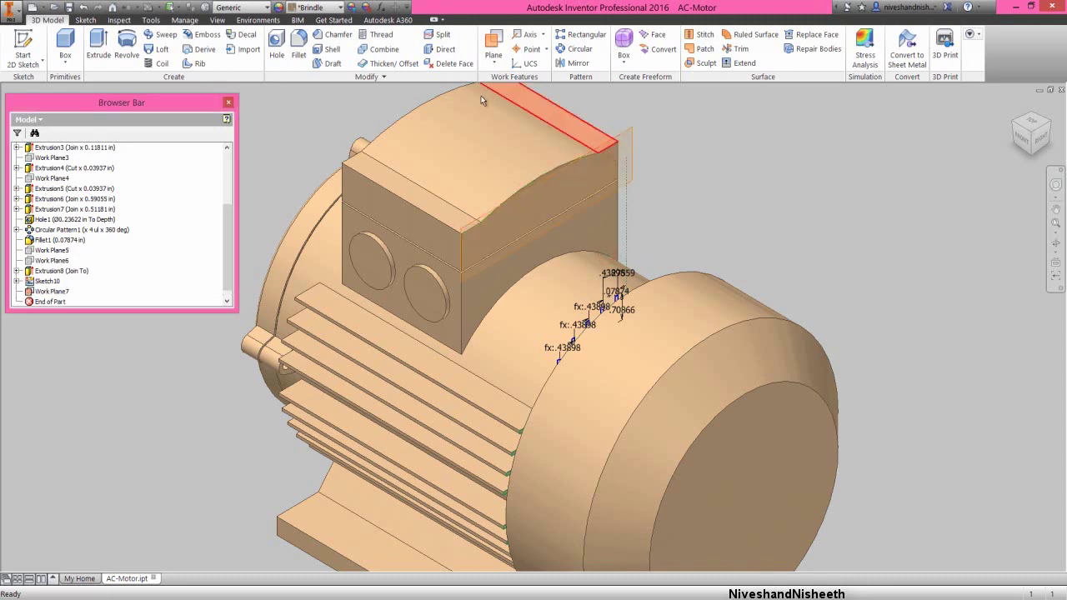
Start an extrusion and select the five upper fin rectangles beside the terminal box as its profiles
click(105, 55)
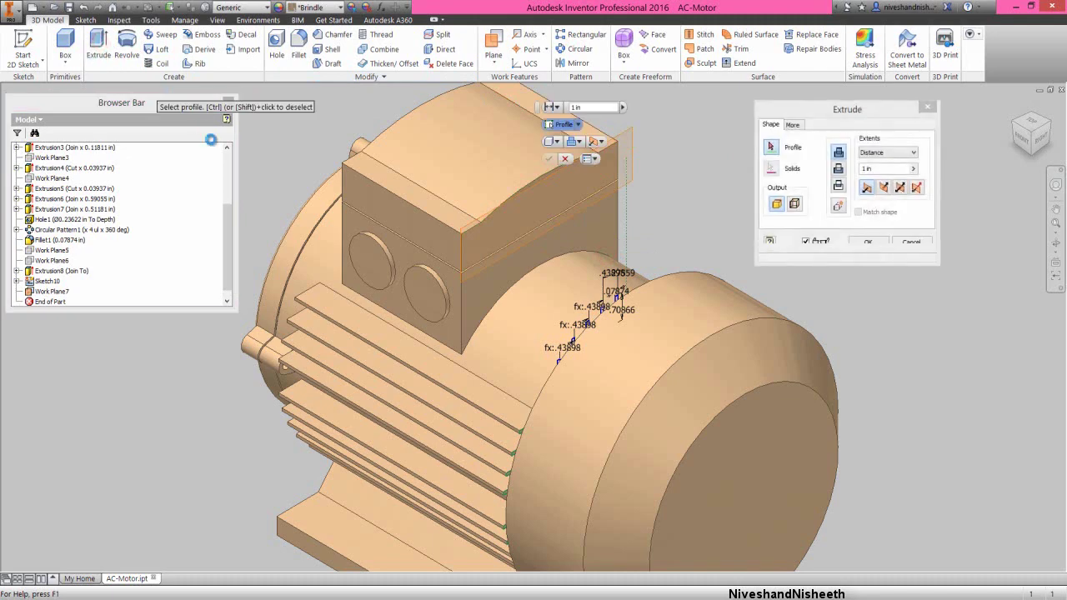
click(1054, 243)
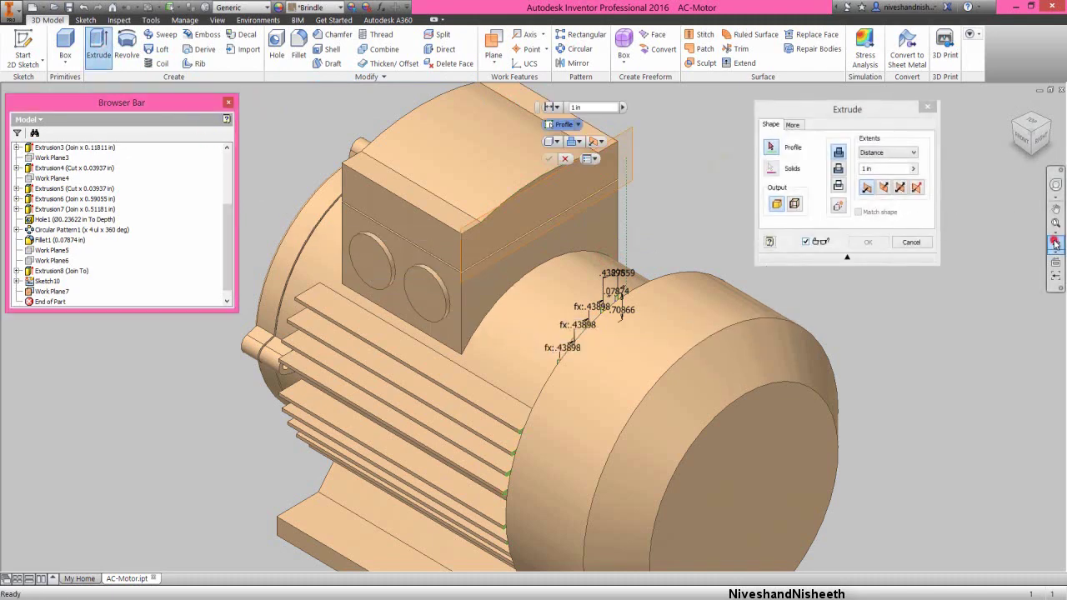
drag(557, 345, 687, 334)
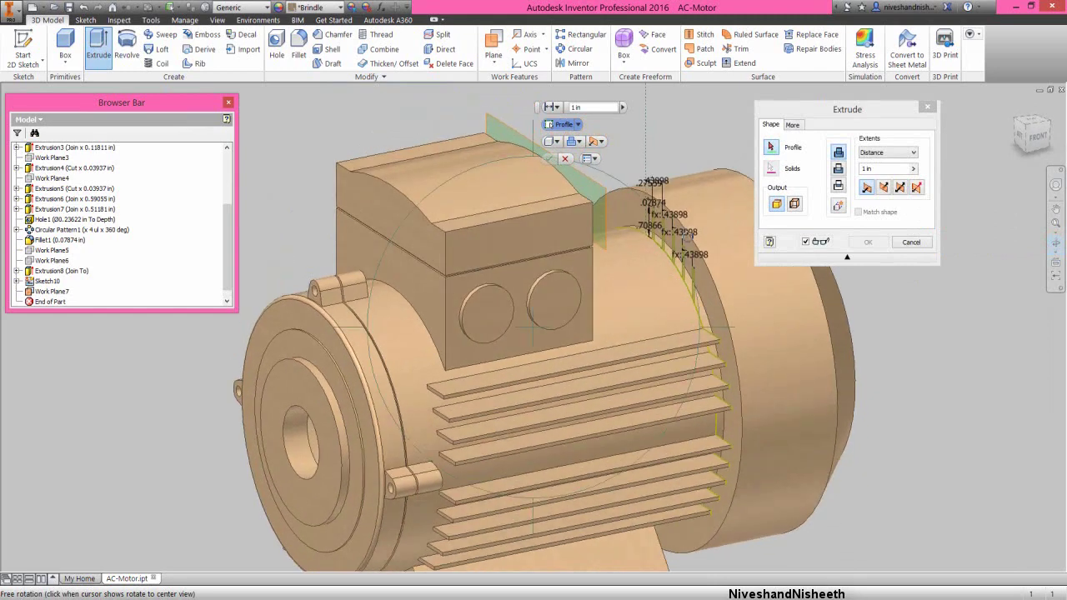
scroll(667, 238, up, 5)
right_click(632, 237)
click(661, 237)
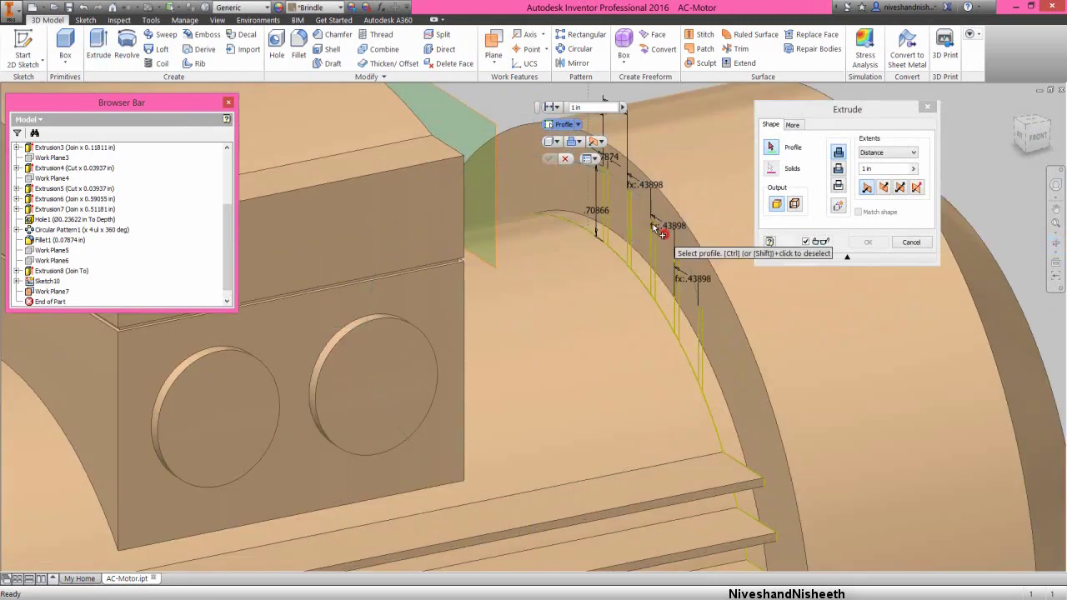
scroll(632, 204, up, 3)
click(585, 201)
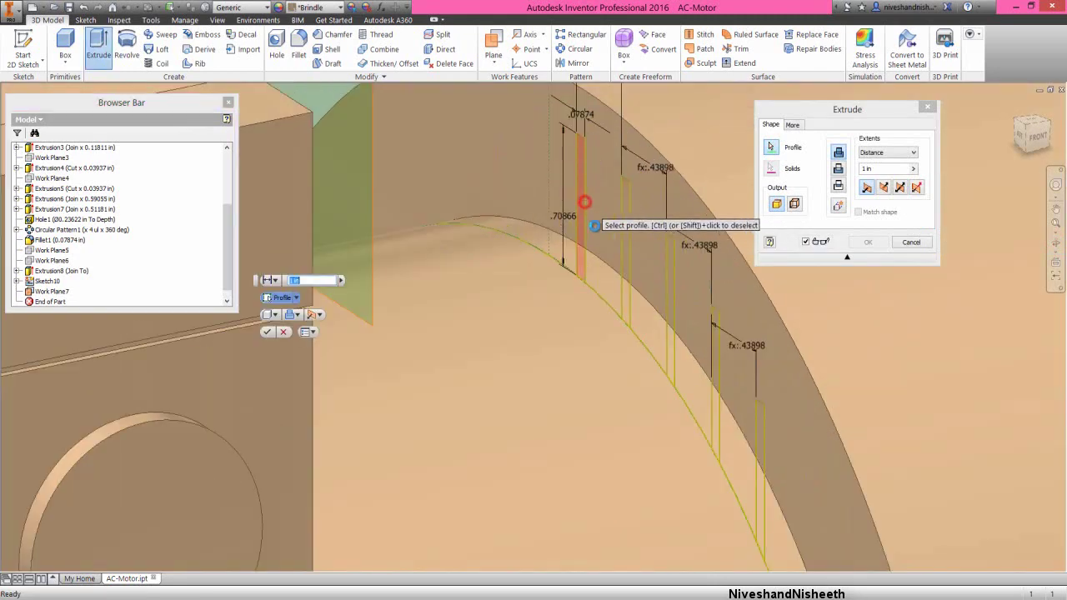
click(627, 242)
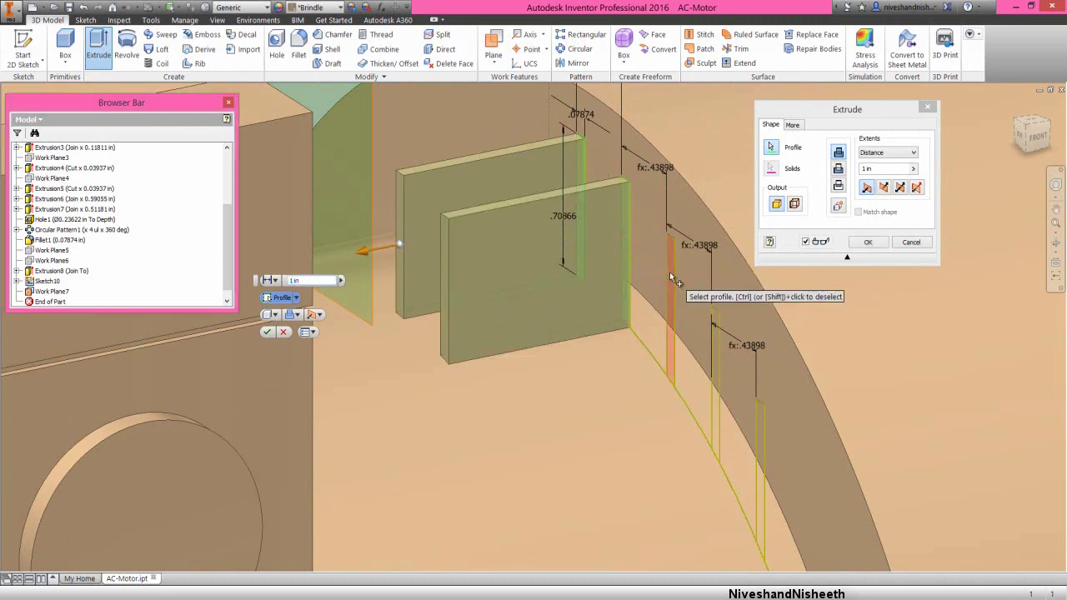
click(670, 273)
click(715, 358)
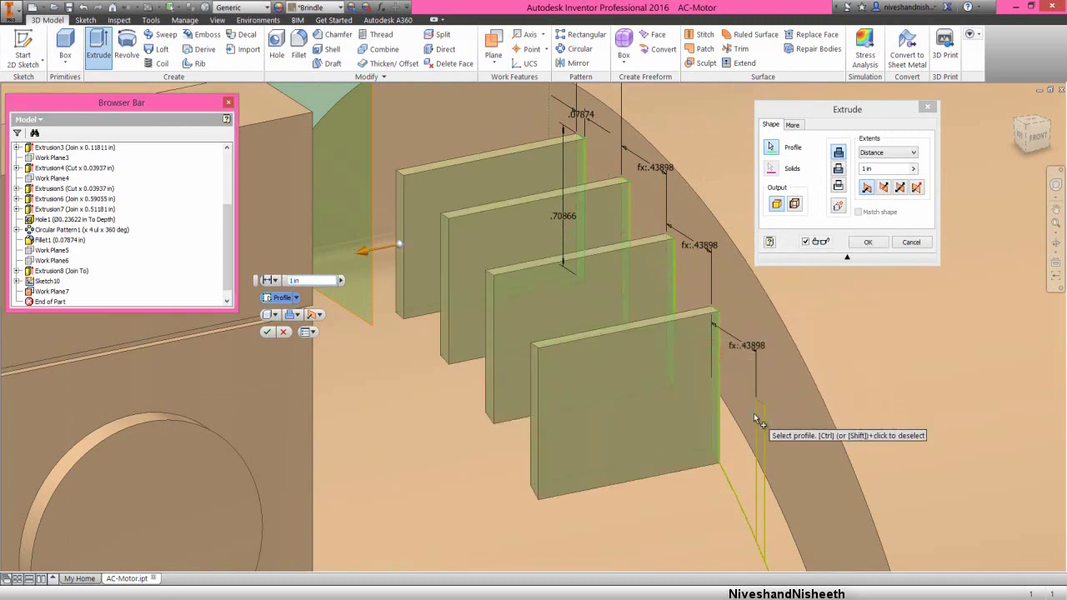
click(758, 420)
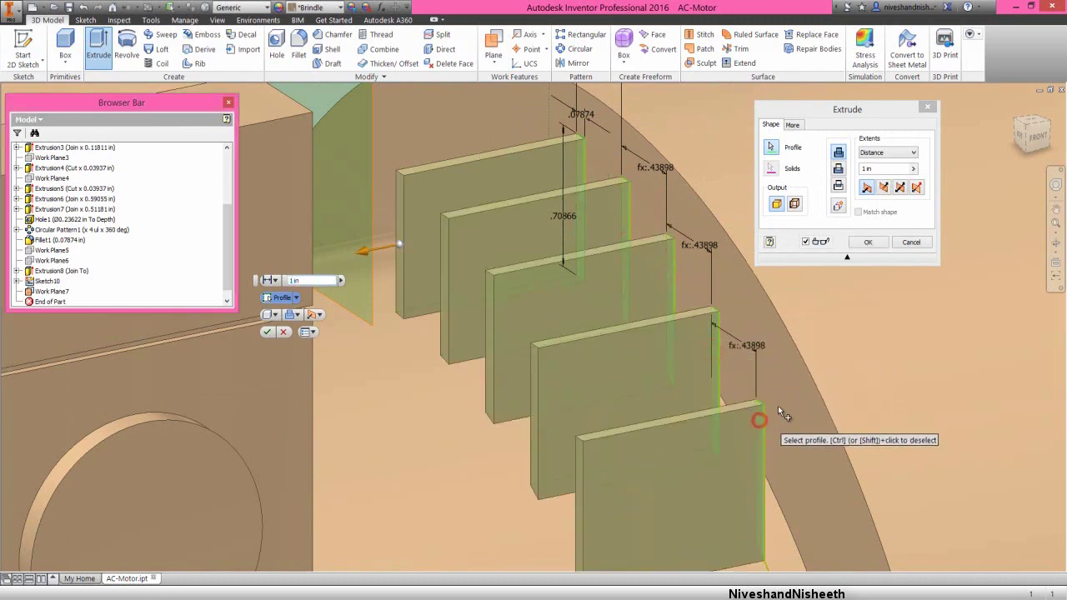
Extrude the five selected fin profiles with the To extent, ending at the offset work plane beside the terminal box
click(1055, 184)
drag(1016, 232, 975, 242)
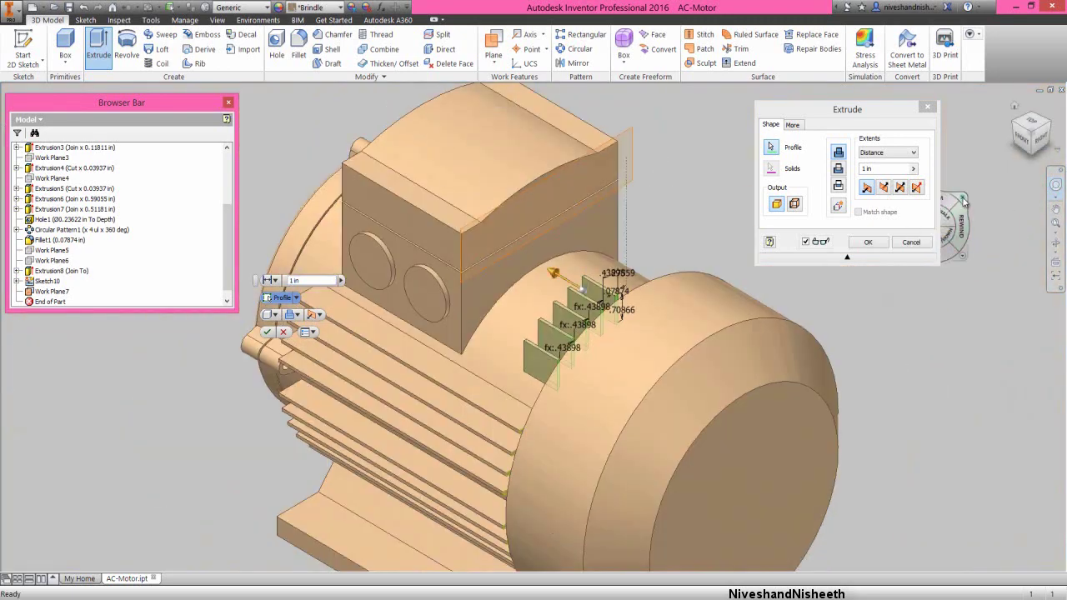
click(964, 199)
click(907, 154)
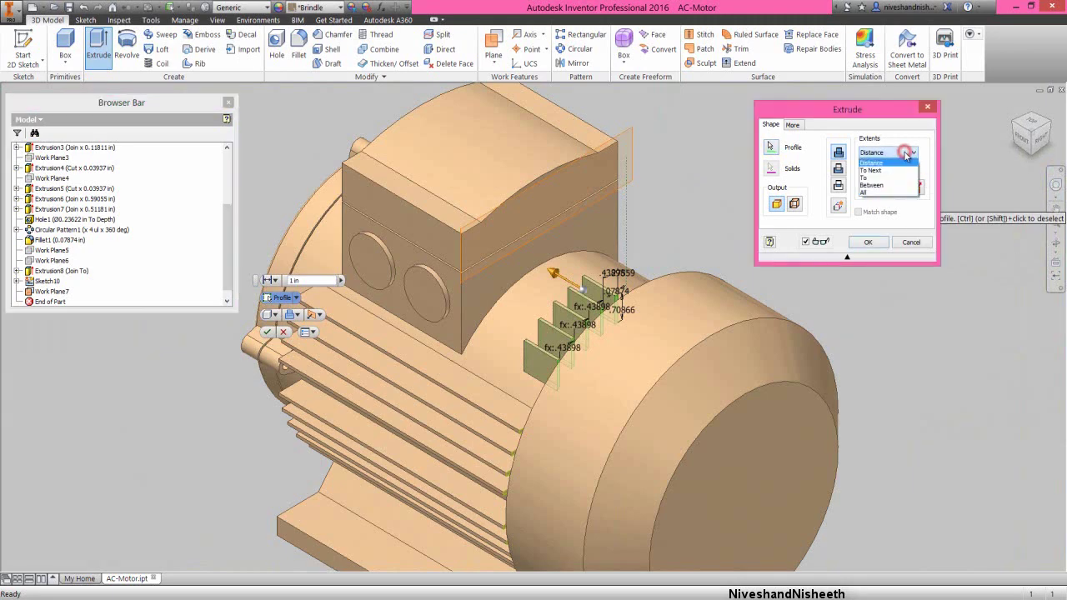
click(884, 173)
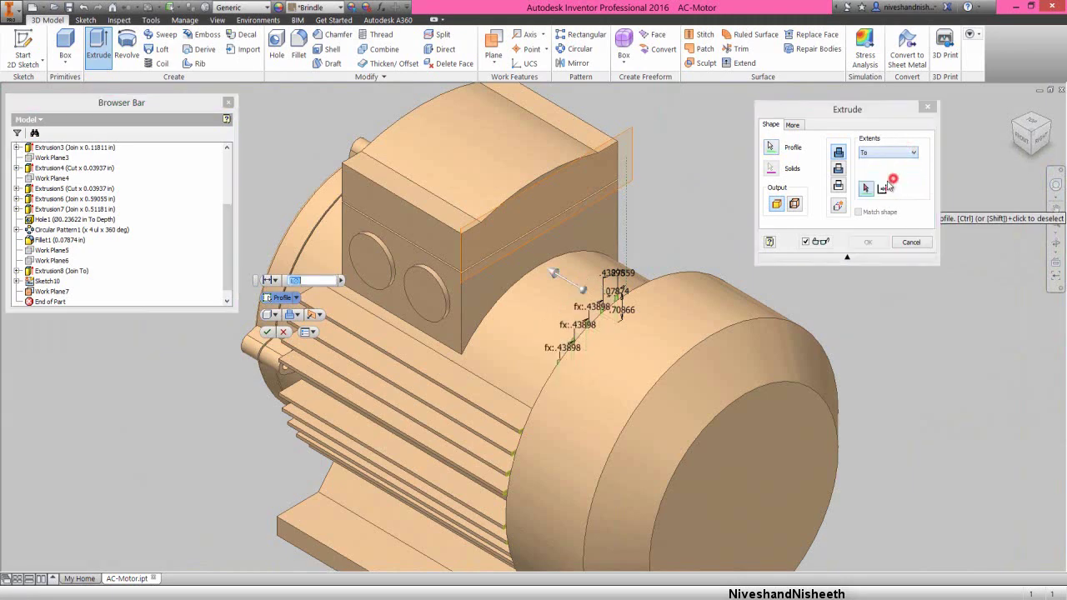
click(632, 140)
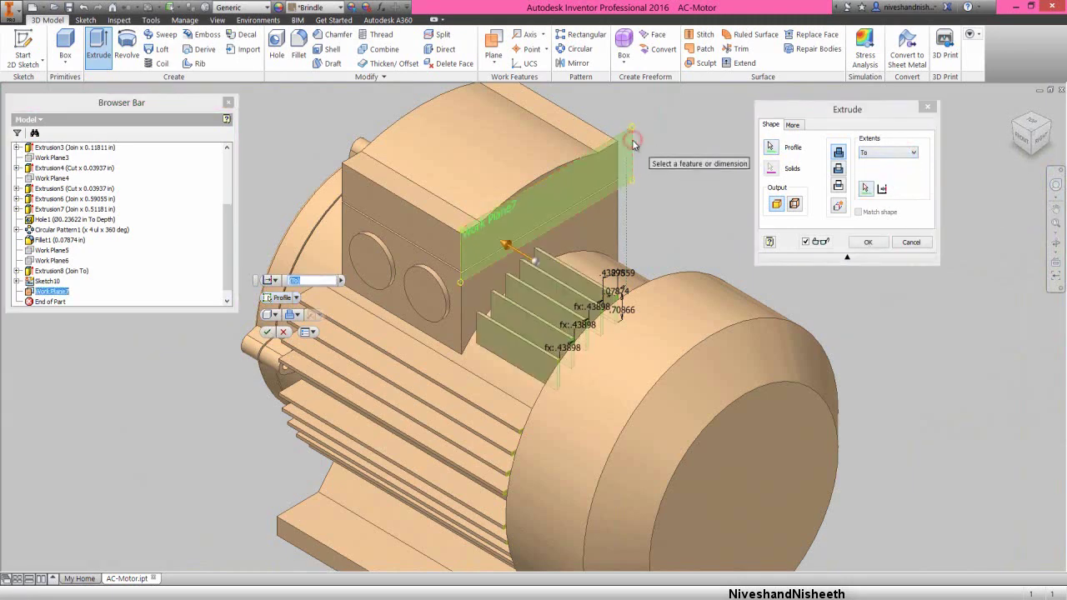
click(865, 242)
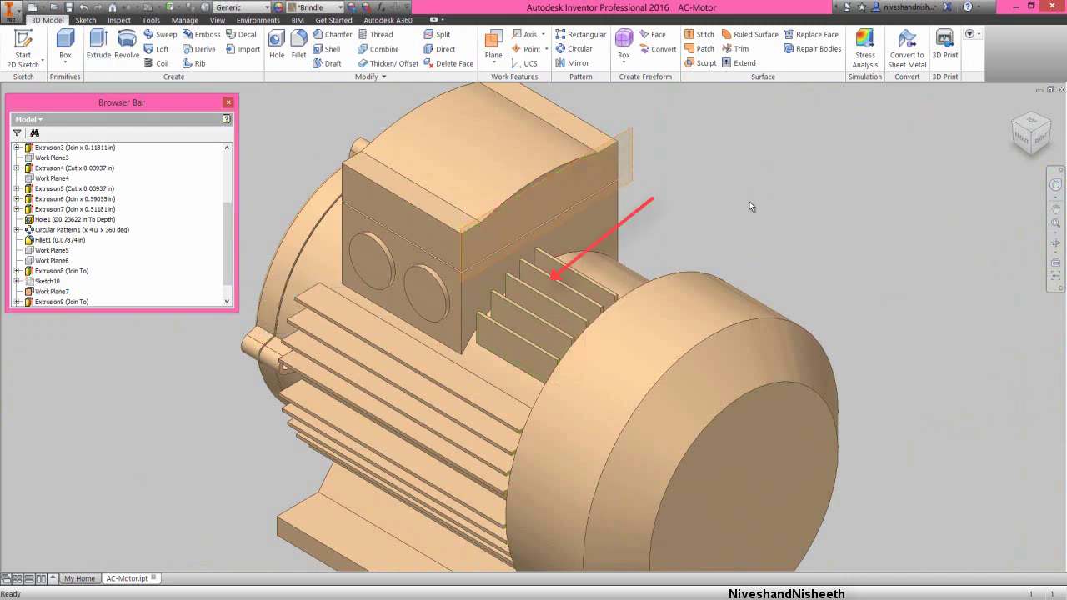
Hide the offset work plane at the end face of the terminal box
right_click(637, 135)
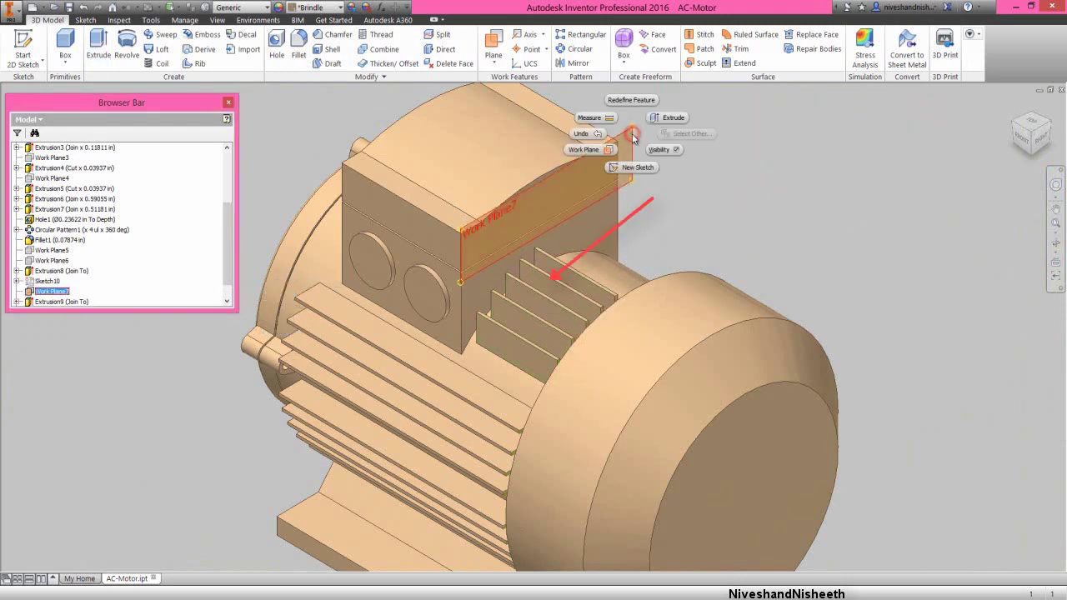
click(668, 152)
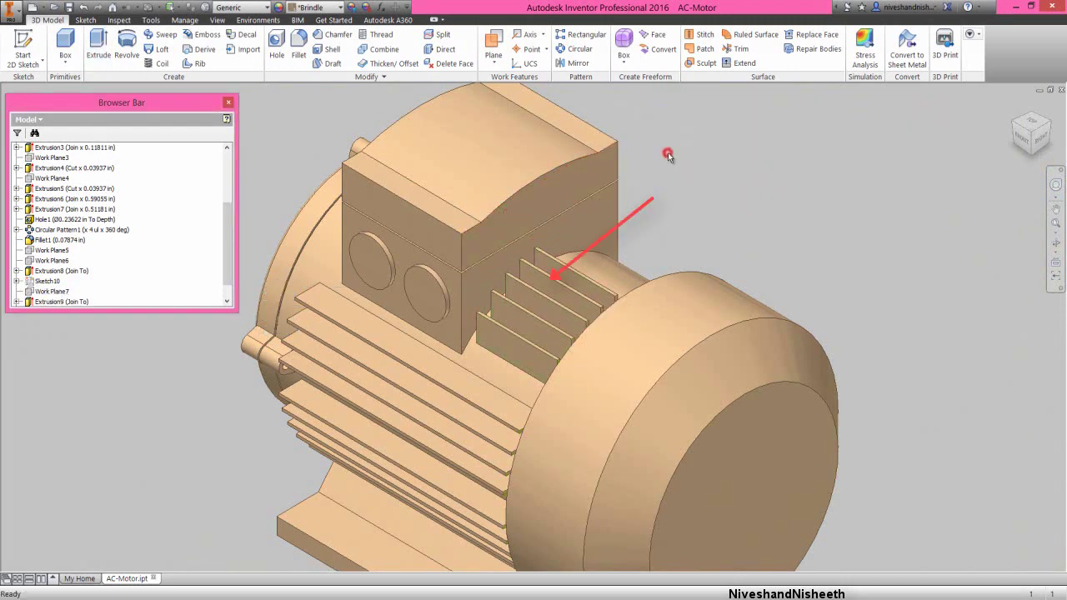
click(128, 255)
Start a new sketch on Work Plane5 and look straight at the motor from the right side
click(1056, 222)
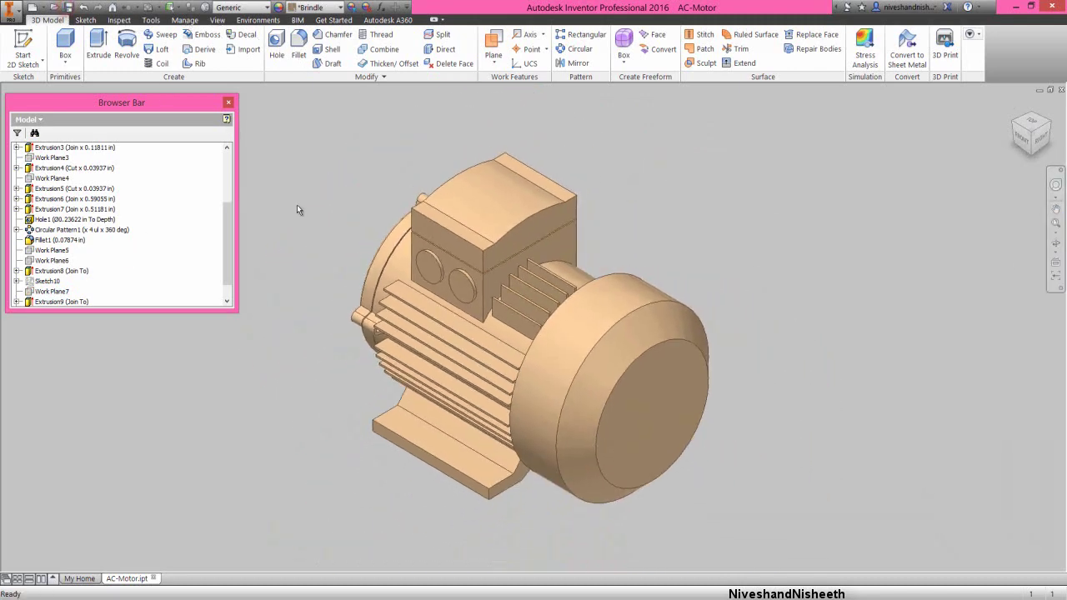
click(1022, 136)
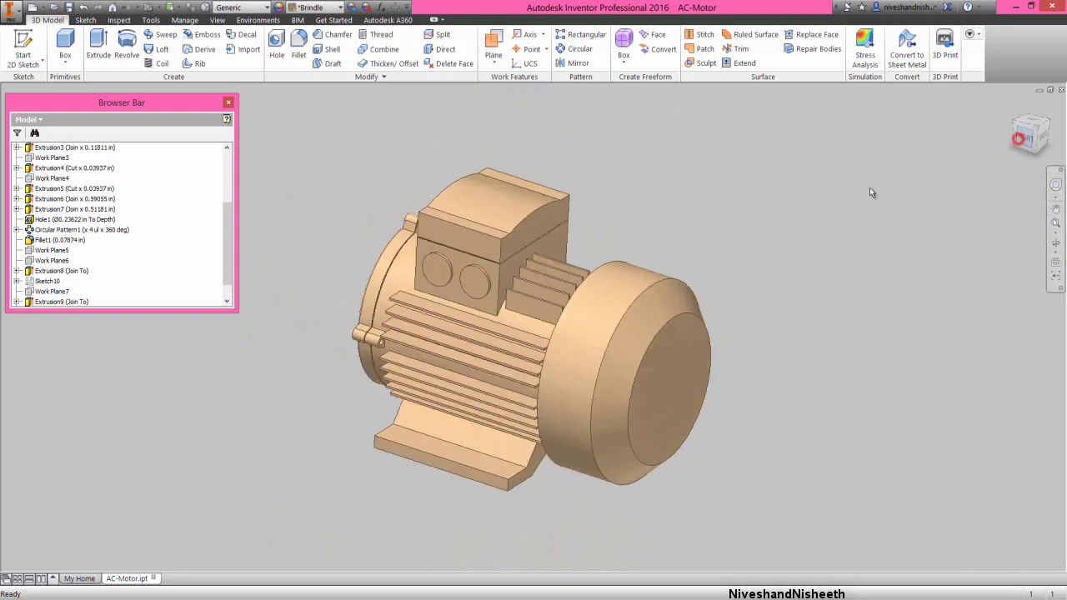
scroll(584, 252, up, 3)
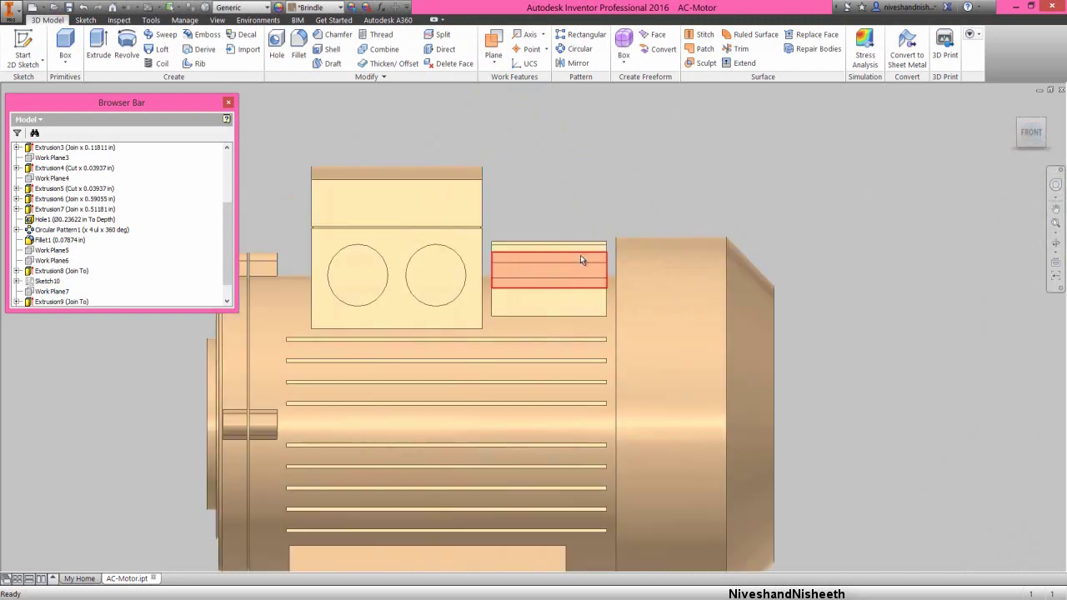
click(1019, 123)
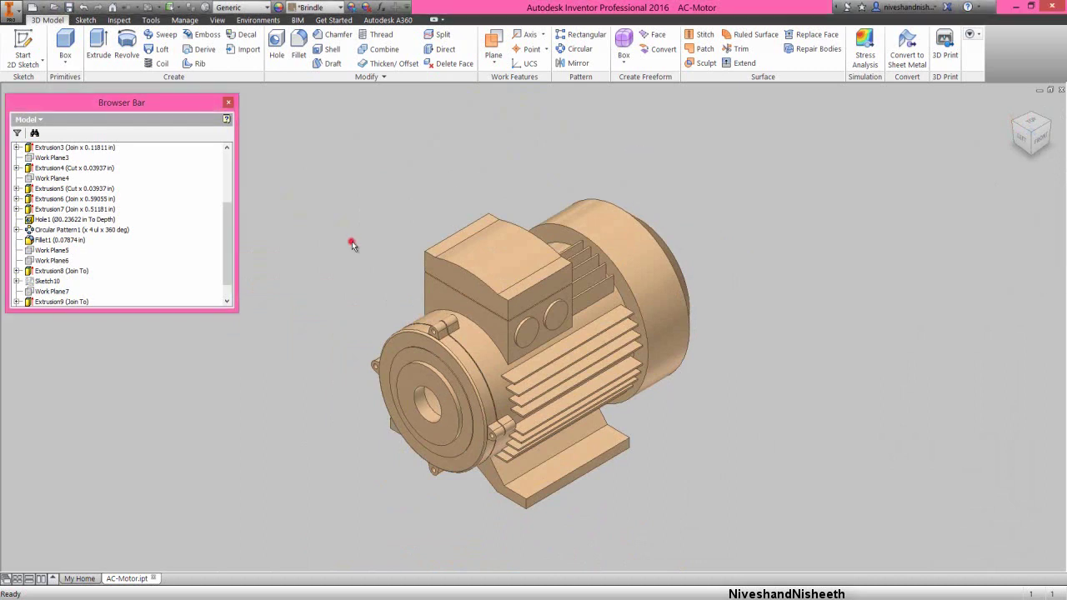
click(57, 251)
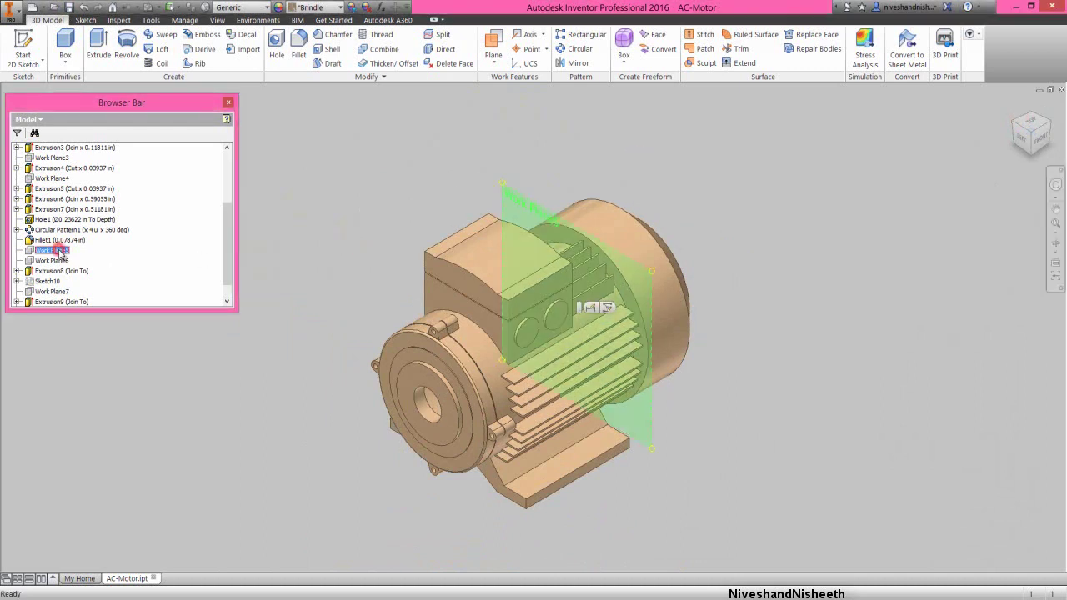
click(606, 308)
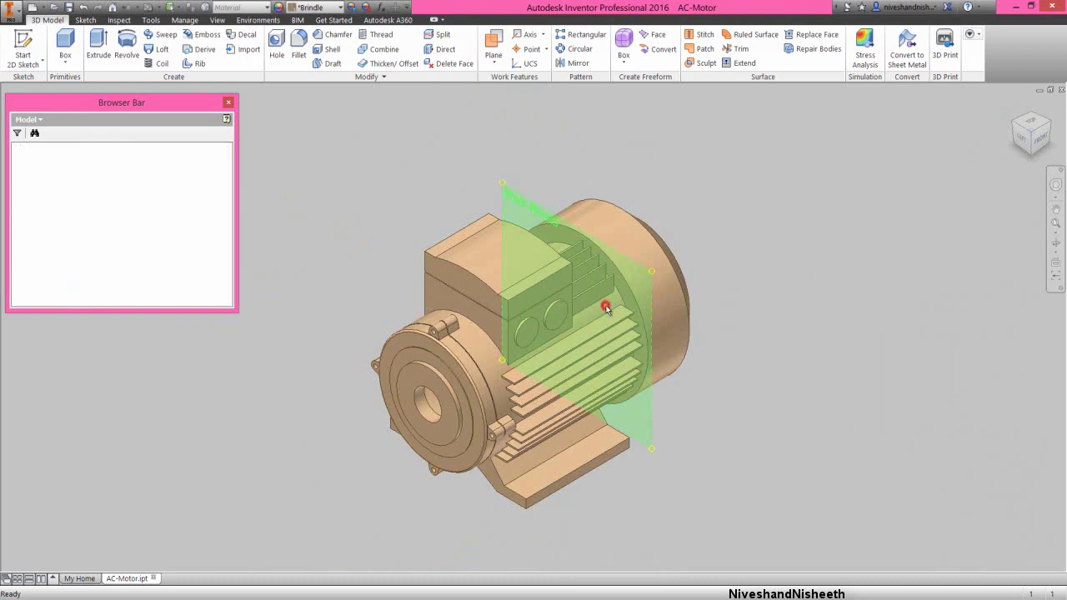
click(1041, 138)
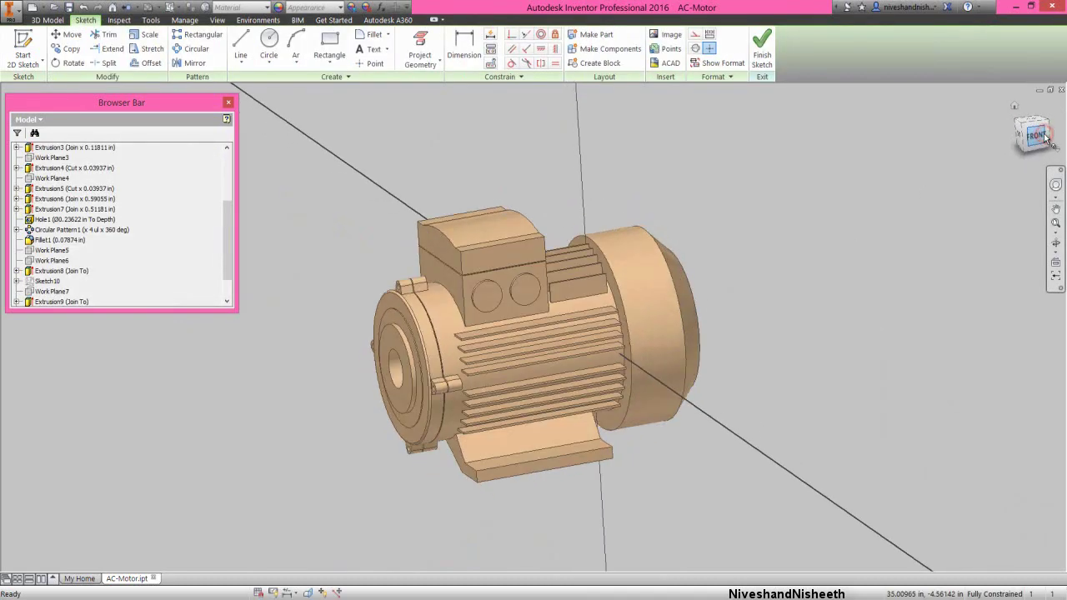
click(1052, 131)
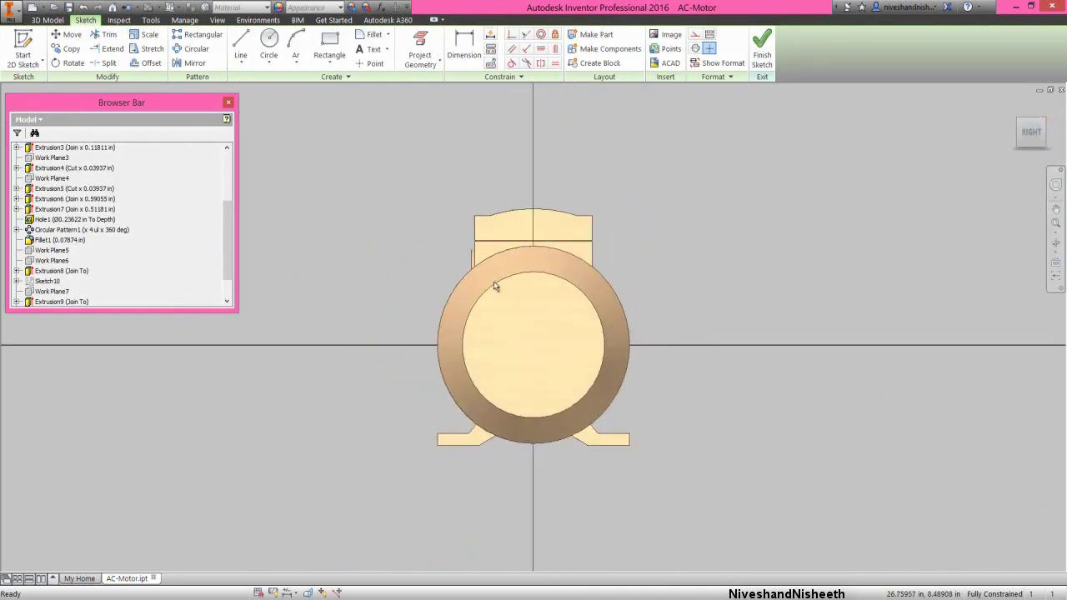
Slice the graphics at the sketch plane and project the cut edges of the housing and fins into the sketch
click(307, 593)
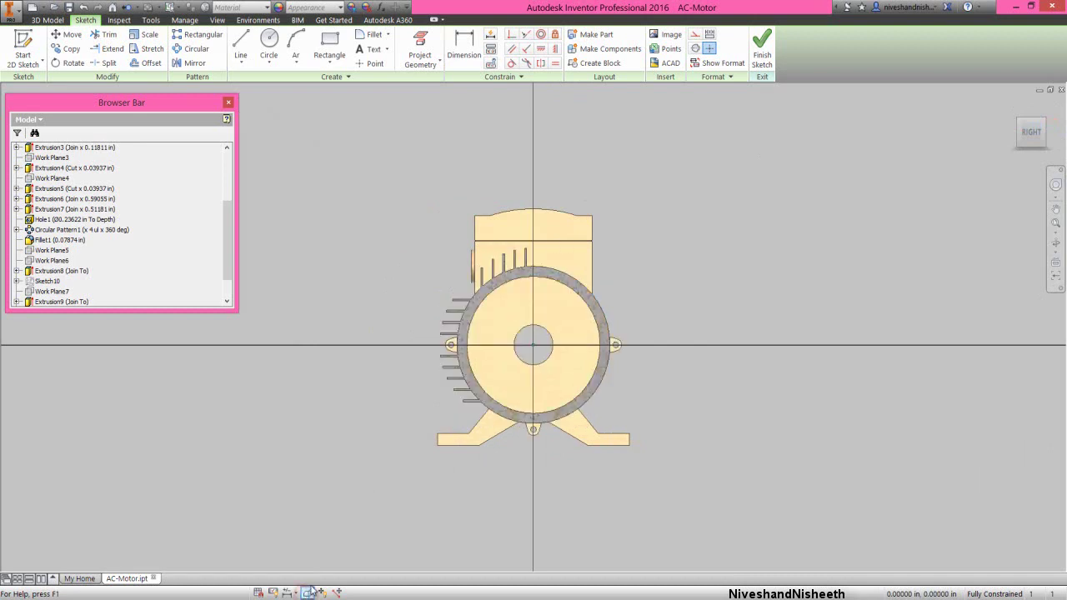
scroll(495, 291, down, 3)
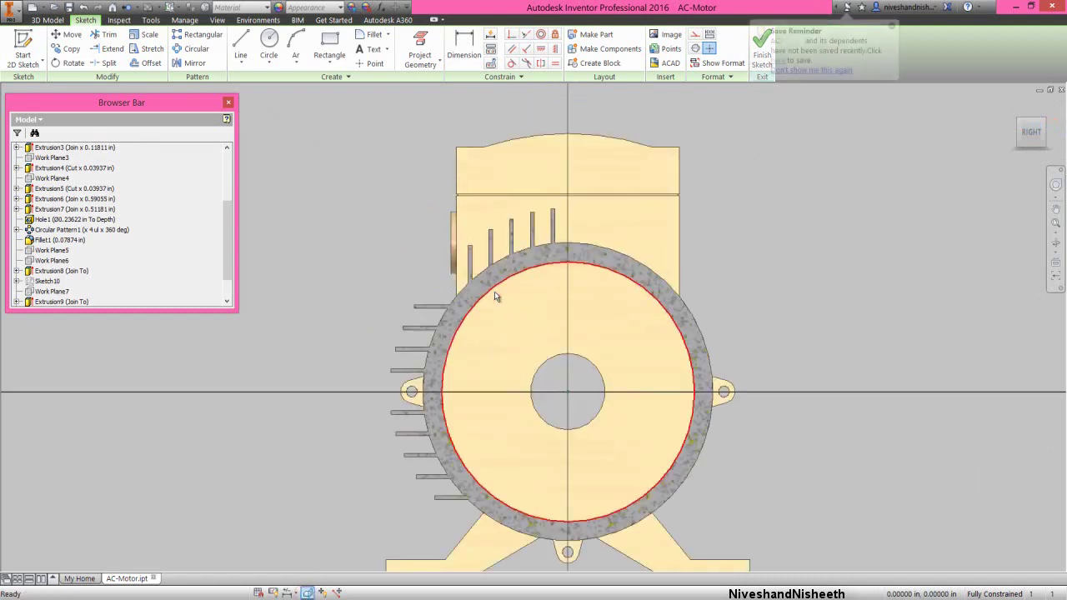
click(423, 69)
click(437, 103)
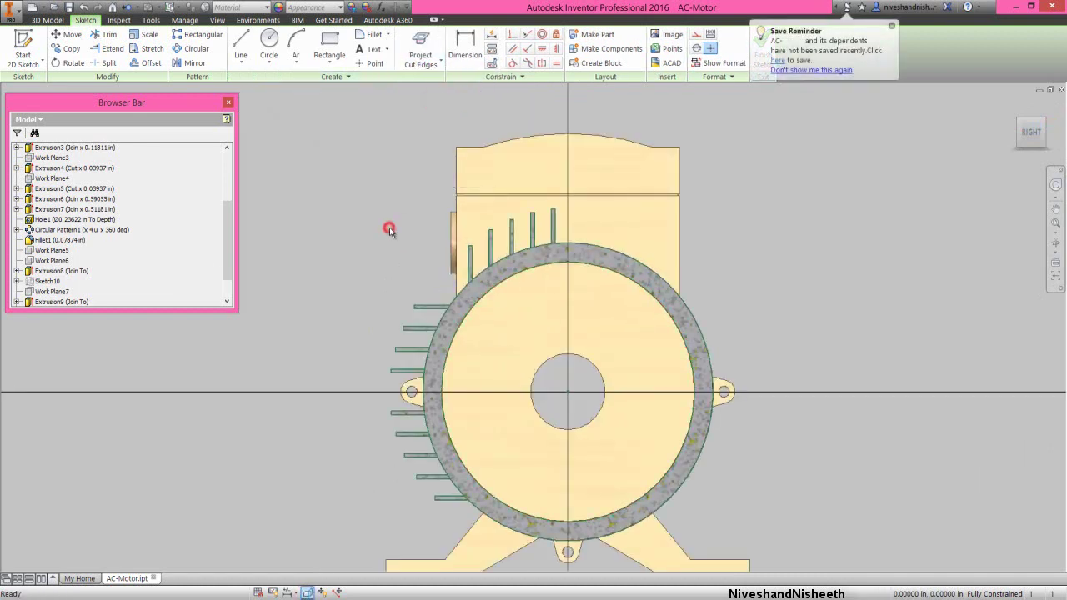
Sketch a slanted fin outline about 0.08 in wide and 0.79 in long, outward from the housing between the side and upper fins
scroll(431, 275, down, 5)
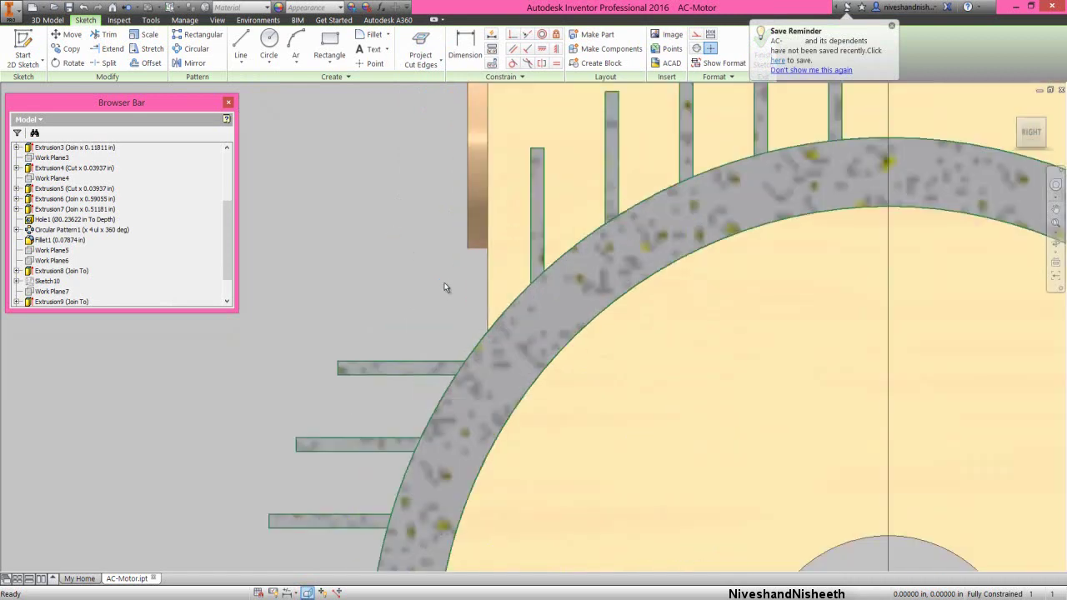
right_click(457, 288)
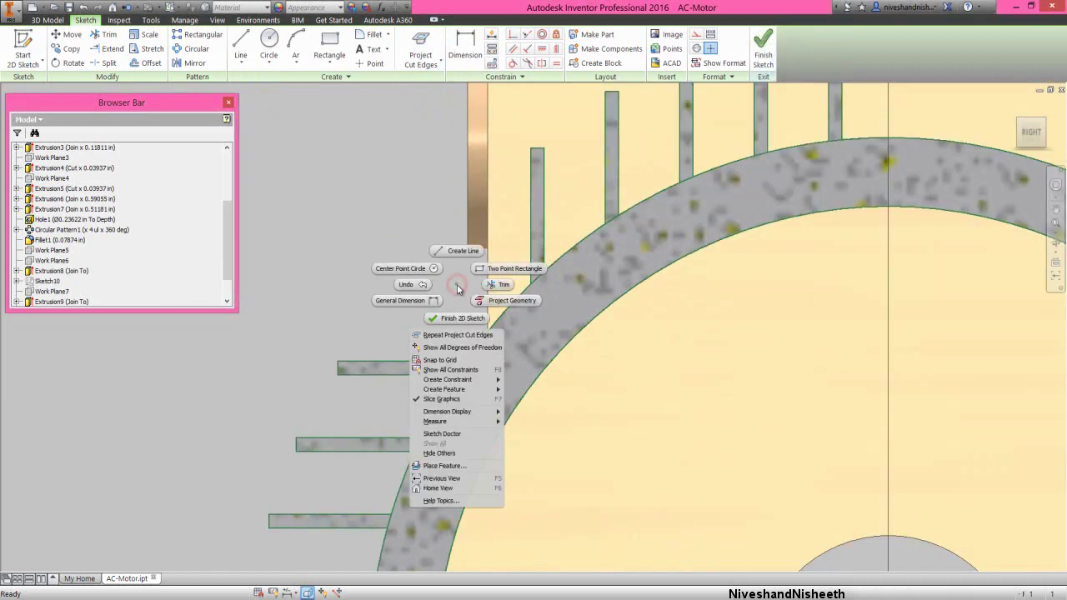
click(457, 251)
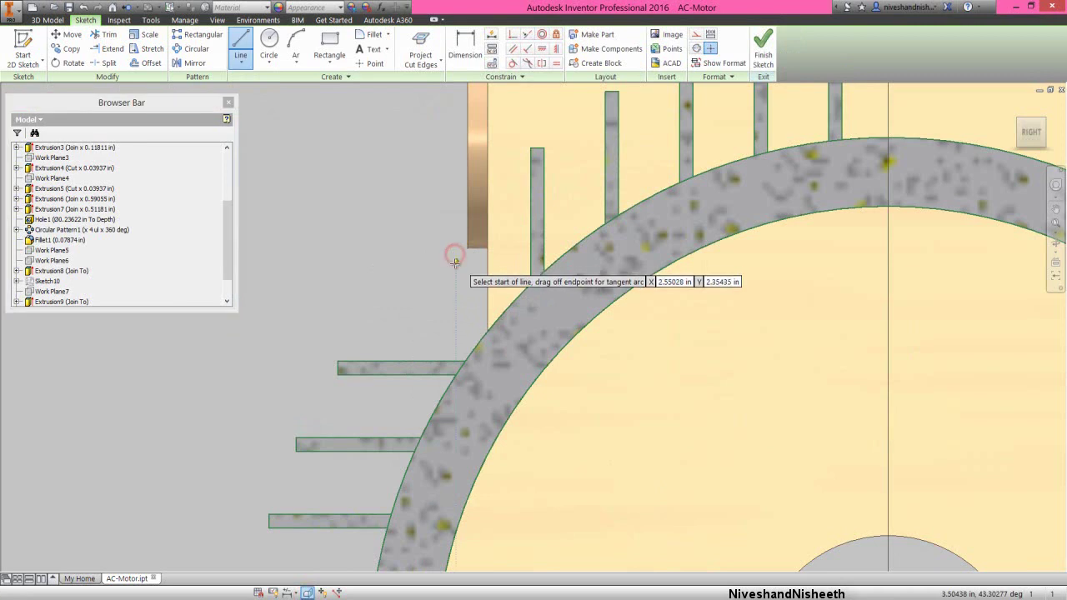
click(475, 350)
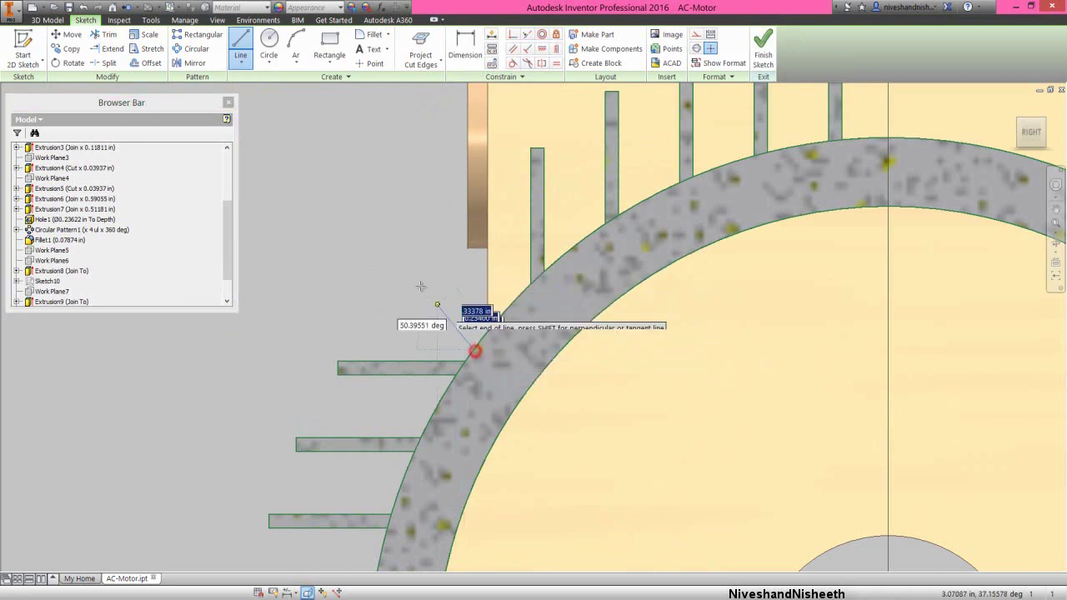
click(390, 252)
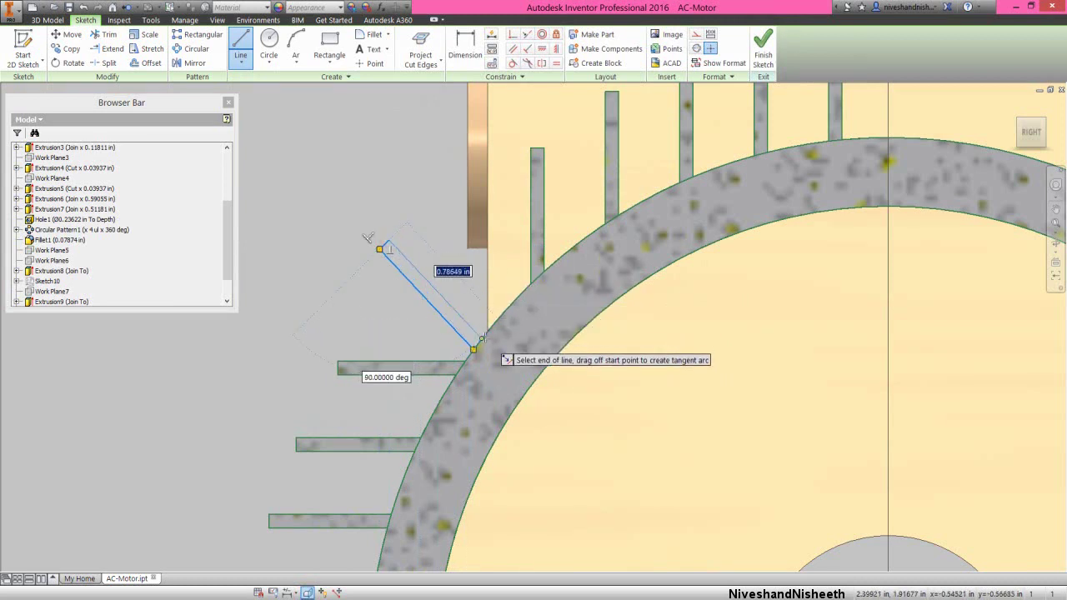
right_click(450, 215)
click(436, 222)
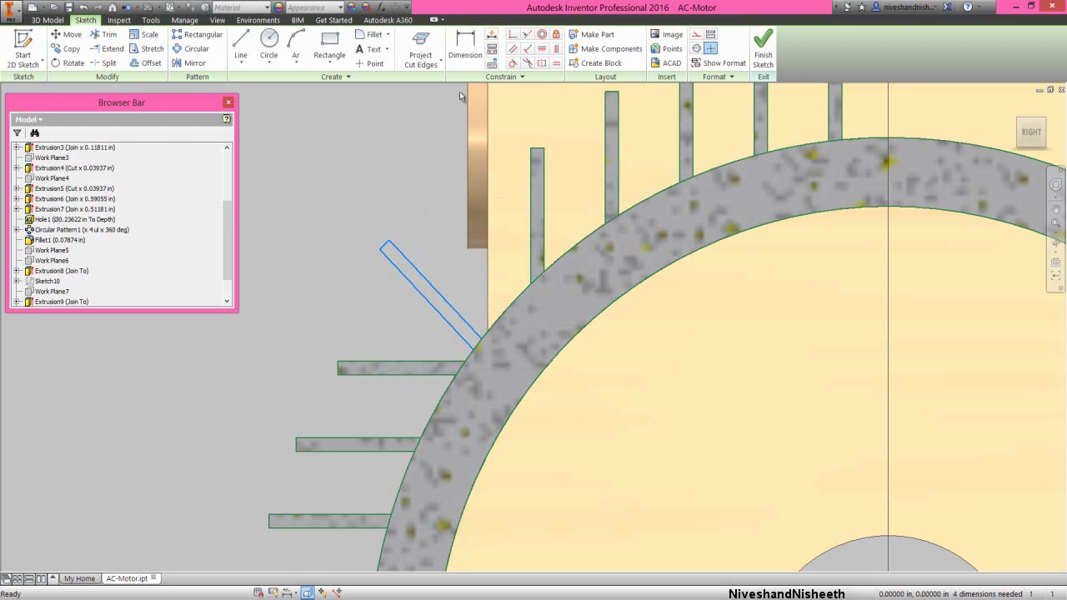
Dimension the slanted fin's width as .07874 in
click(466, 45)
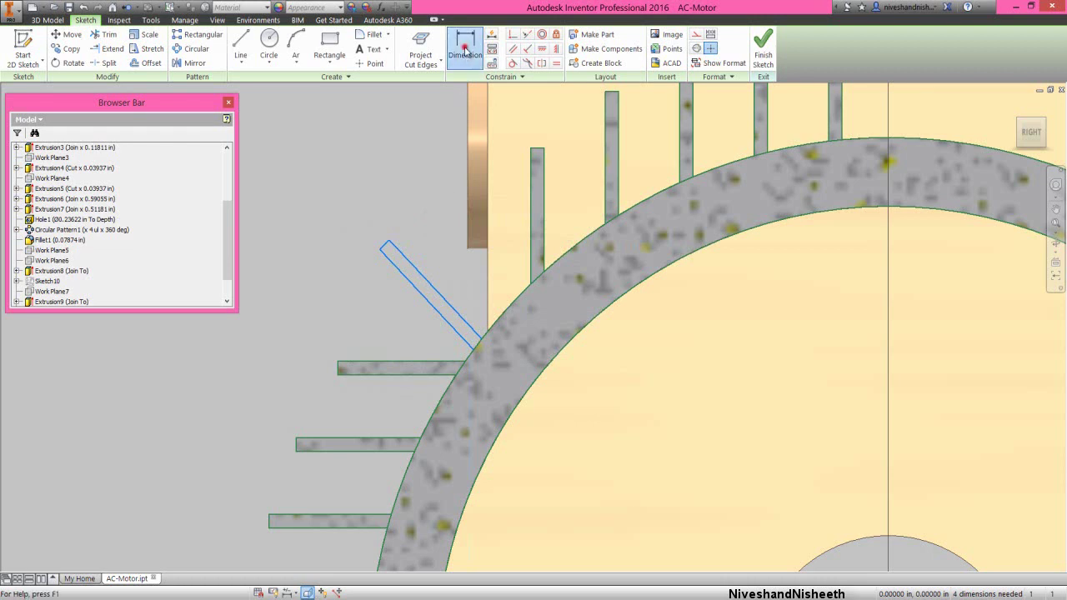
click(395, 266)
click(357, 219)
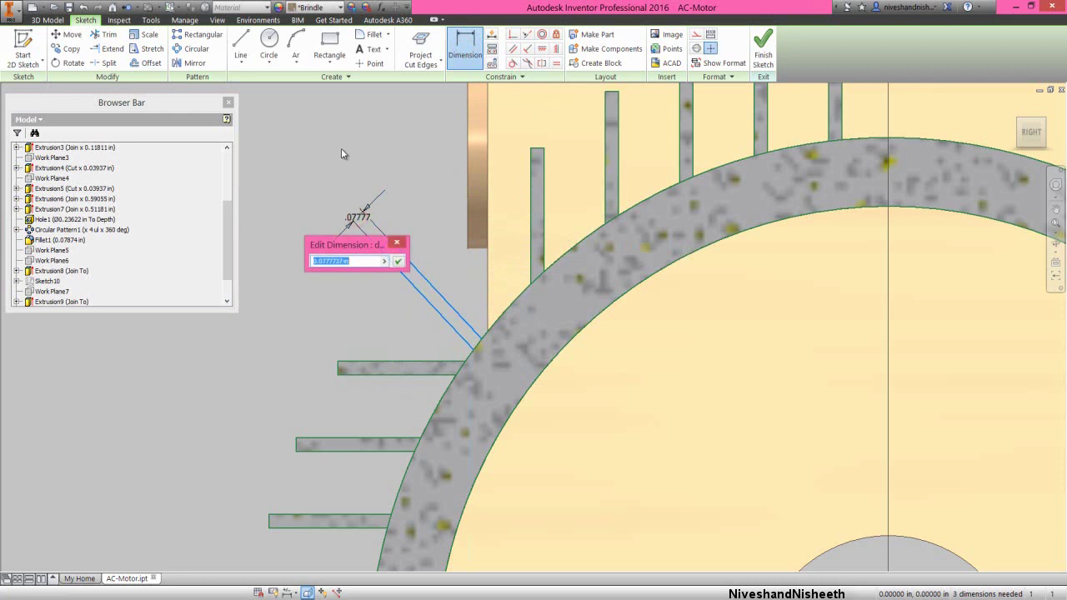
text(.07874)
key(Return)
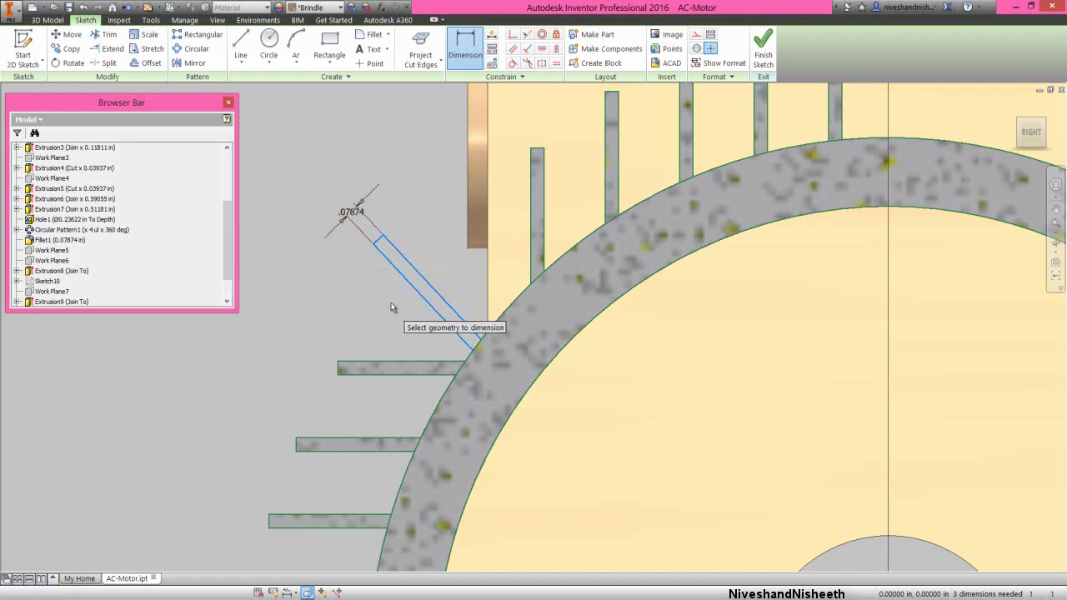
Dimension the slanted fin's length as .70866 in and its angle to the uppermost side fin as 41.11644 degrees
click(410, 287)
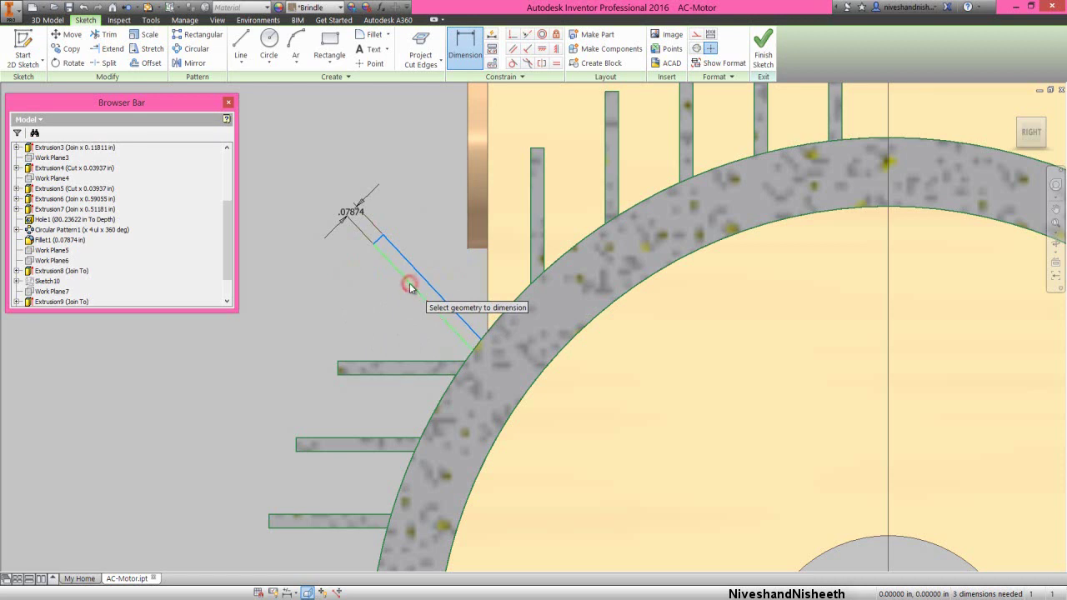
click(403, 294)
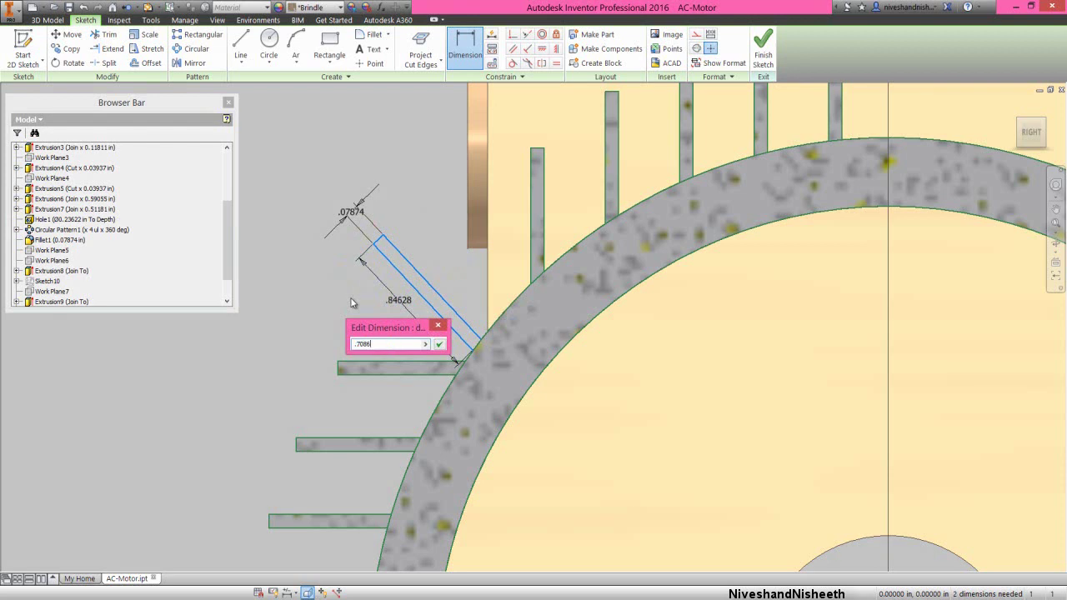
key(Return)
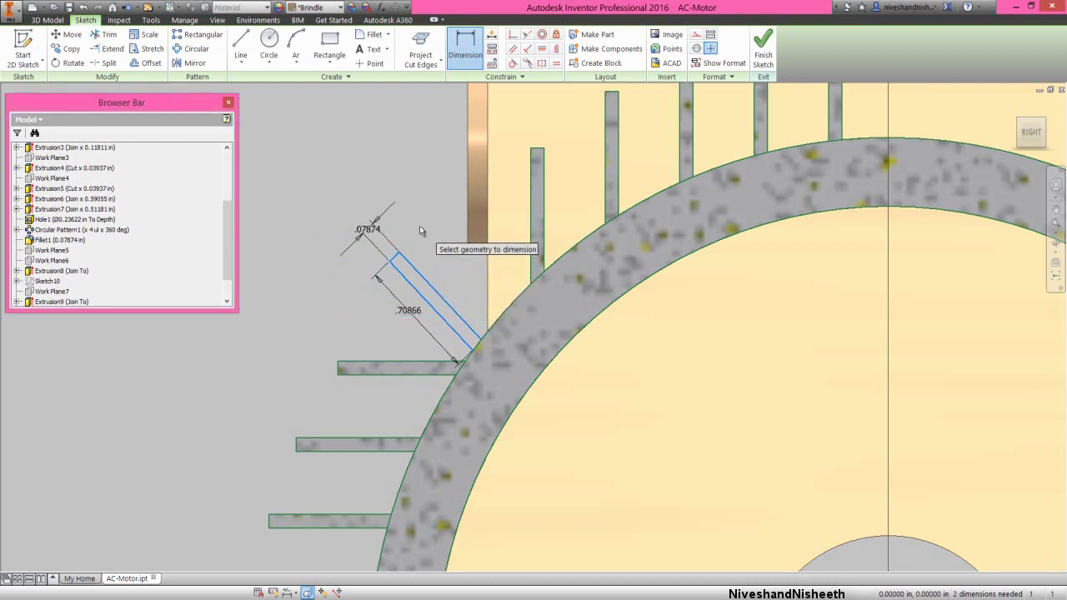
click(406, 288)
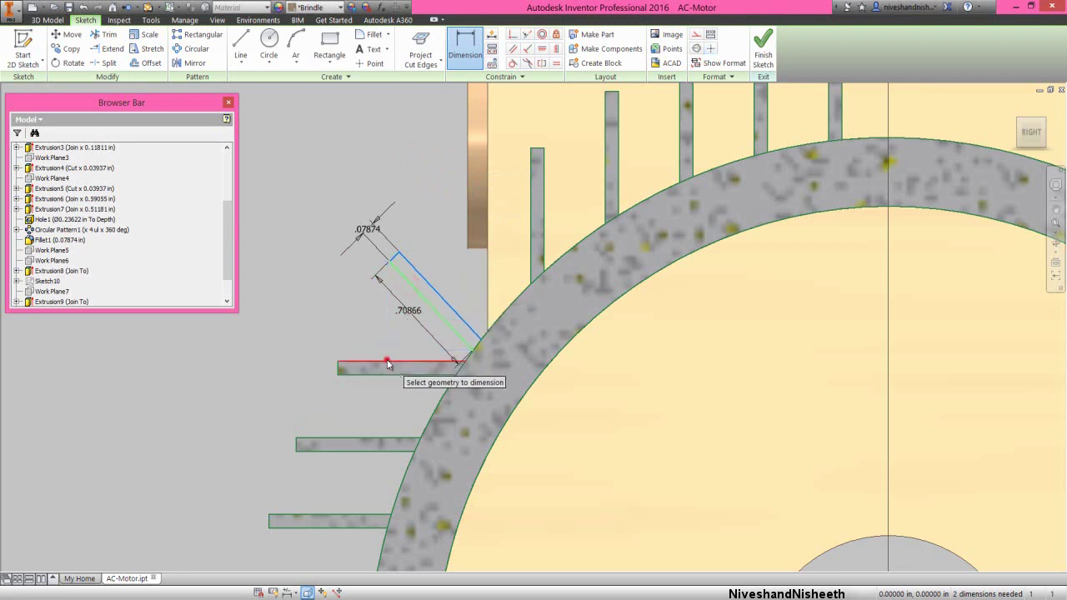
click(388, 364)
click(371, 343)
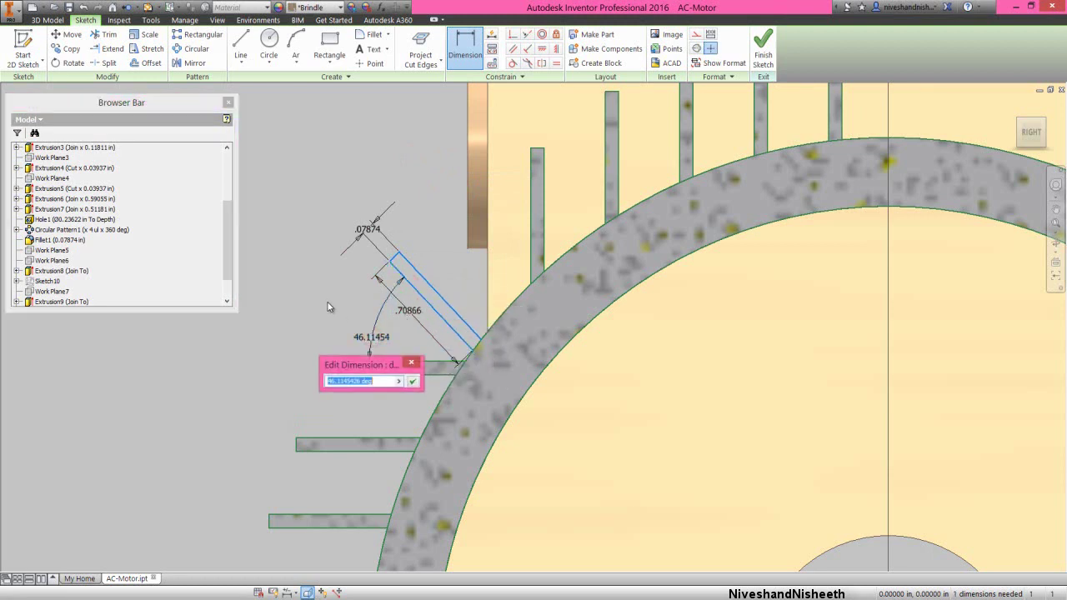
text(41.11644)
key(Return)
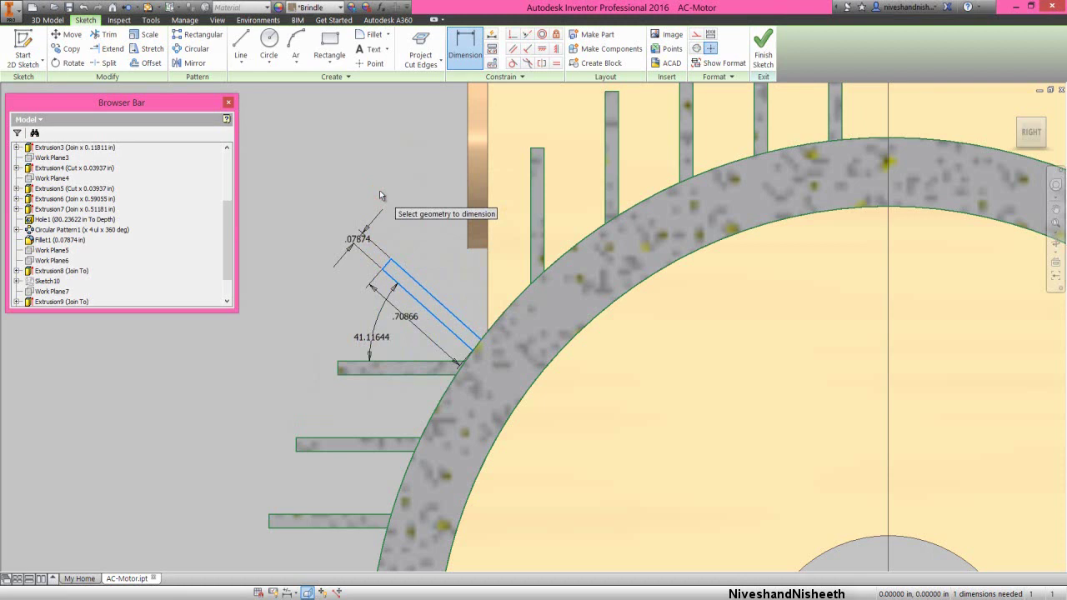
Set the vertical distance between the slanted fin's base corner and the uppermost side fin's base to .20018 in, and finish the sketch
click(473, 351)
click(463, 363)
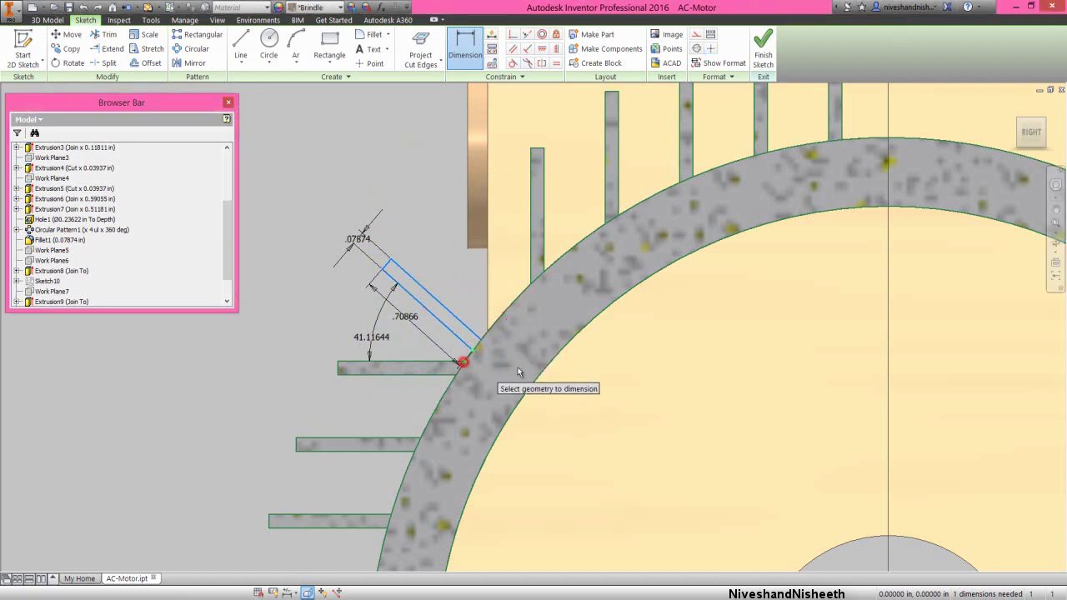
click(606, 354)
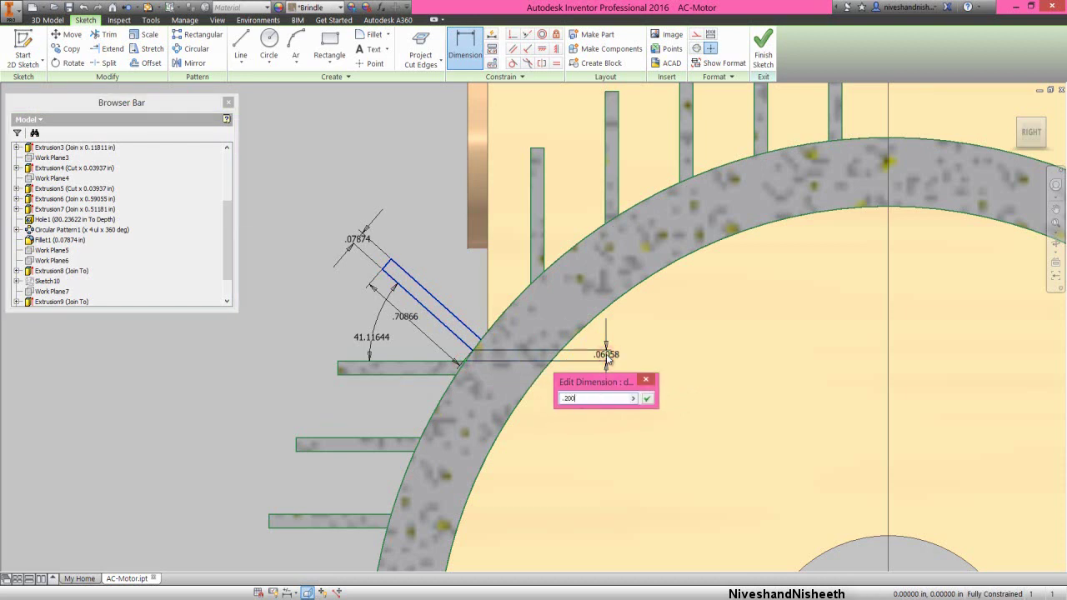
key(Return)
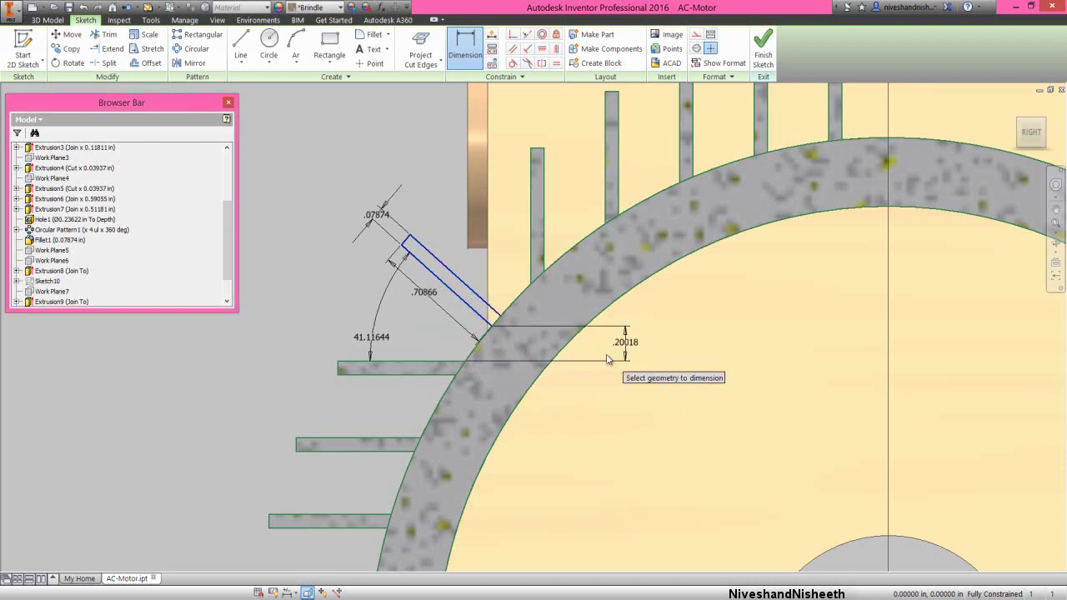
right_click(410, 200)
click(444, 200)
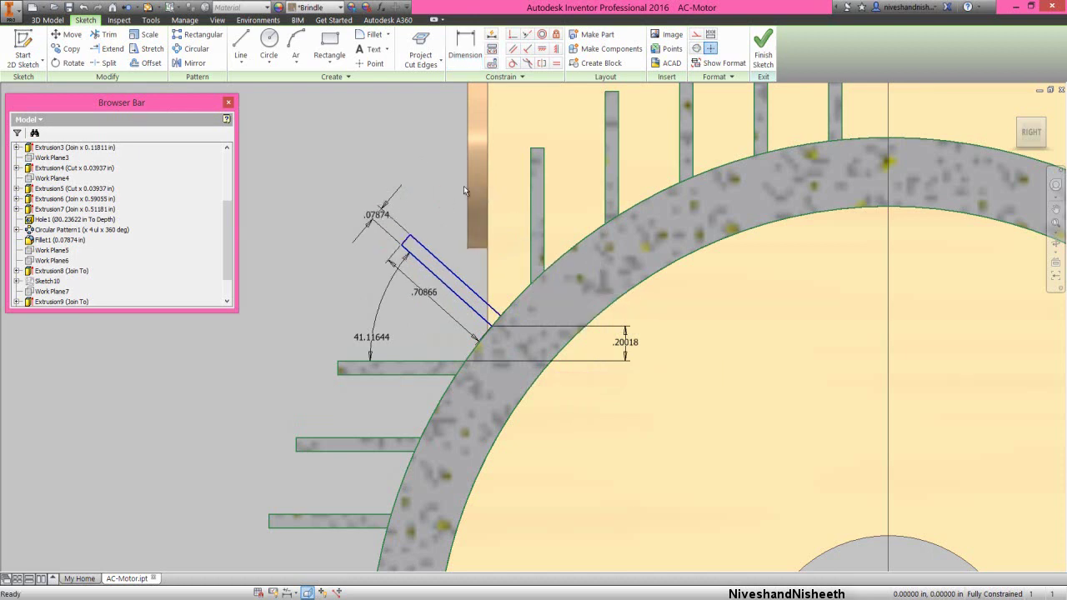
click(762, 50)
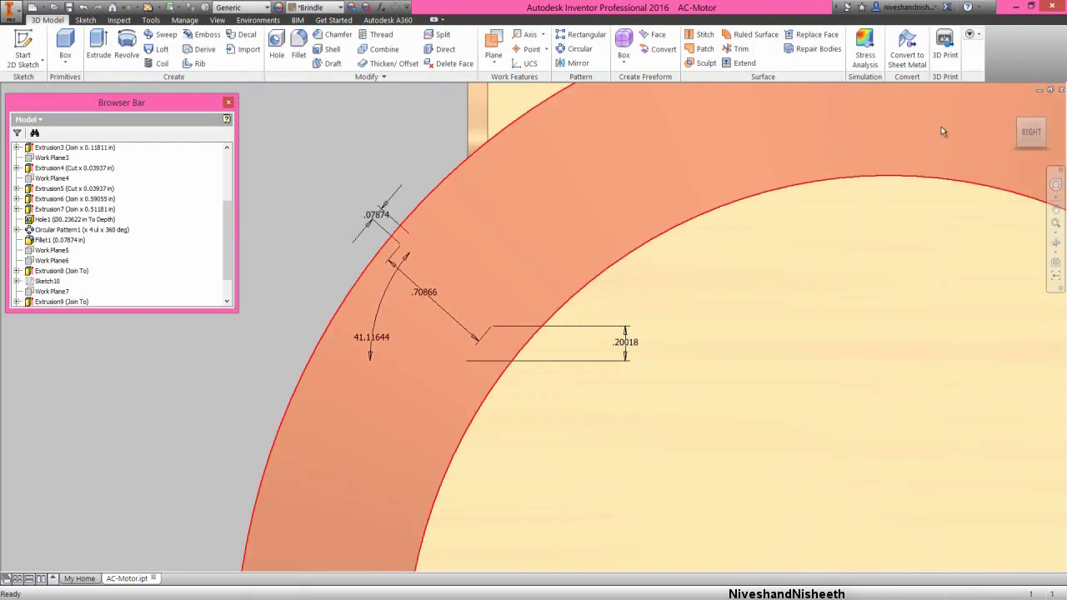
Extrude the slanted fin profile with the To extent, ending at the narrow end face of the neighbouring upper fin beside the terminal box
click(1019, 120)
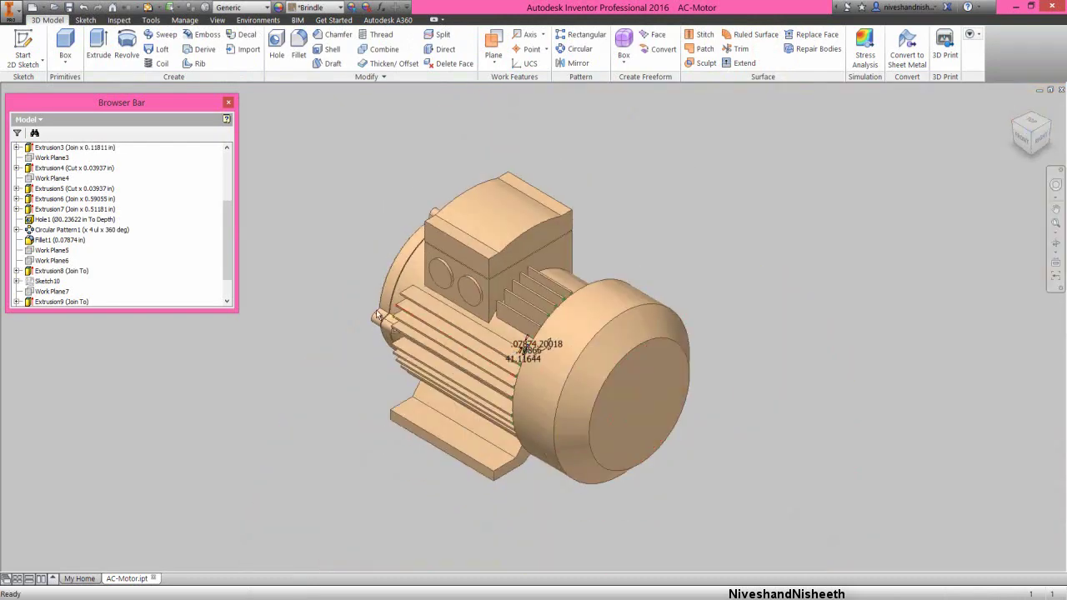
scroll(320, 268, down, 3)
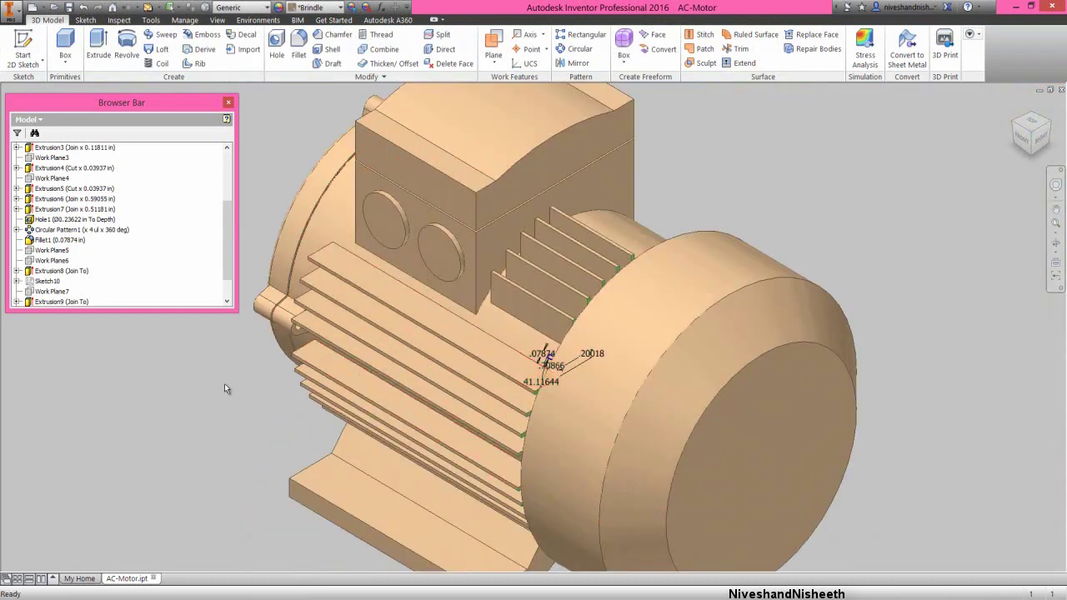
click(99, 46)
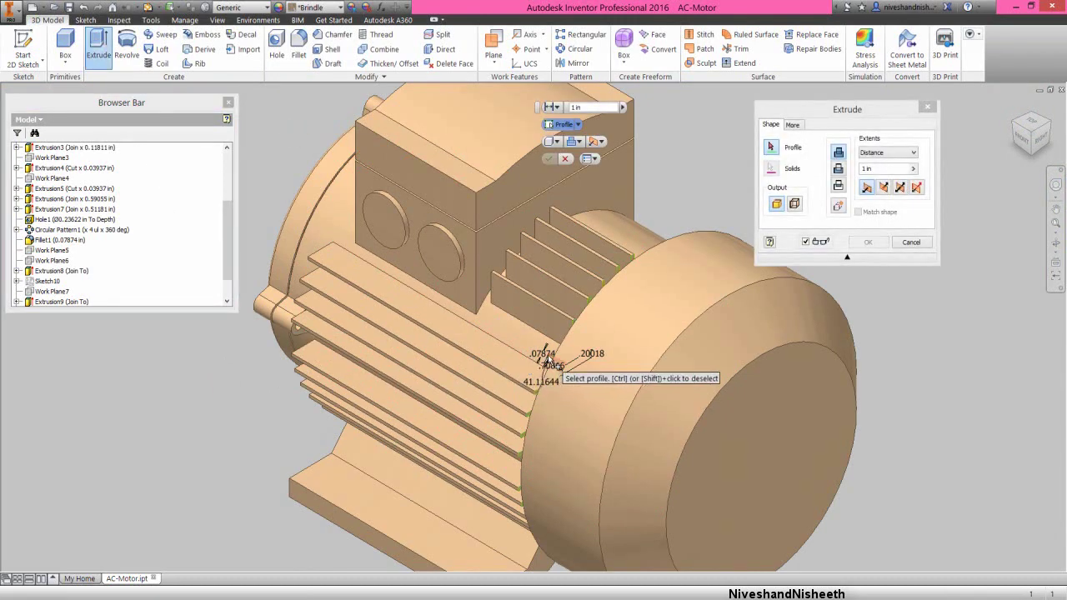
scroll(550, 365, down, 3)
click(543, 353)
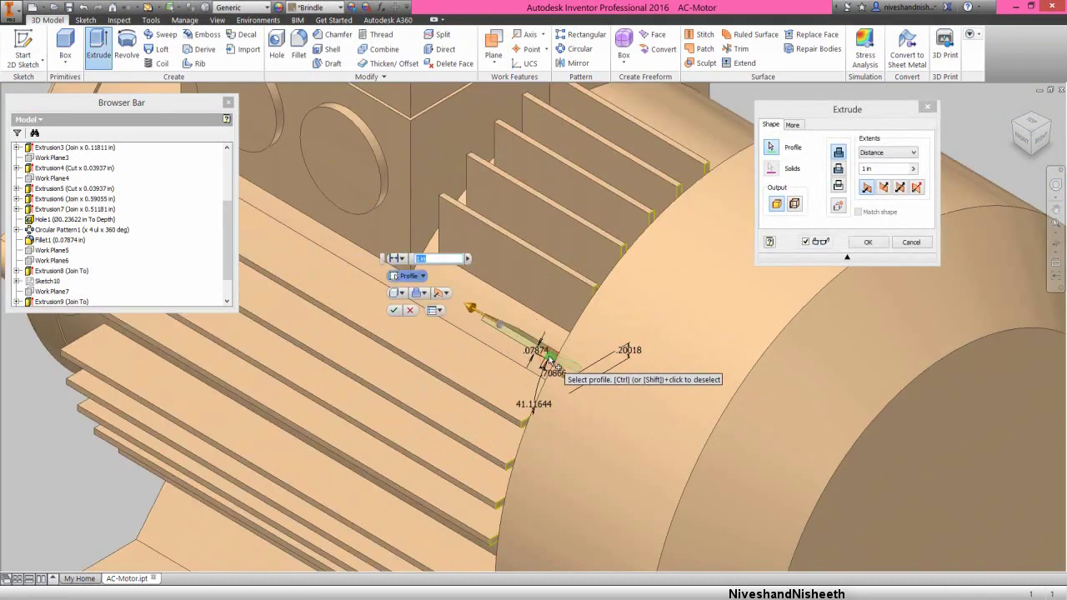
click(890, 153)
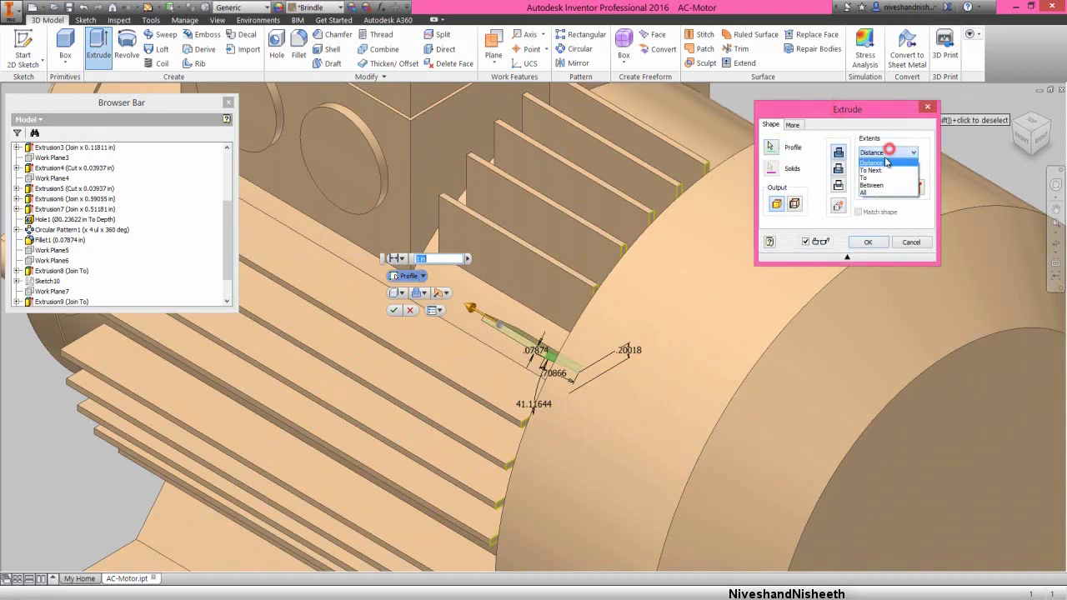
click(882, 178)
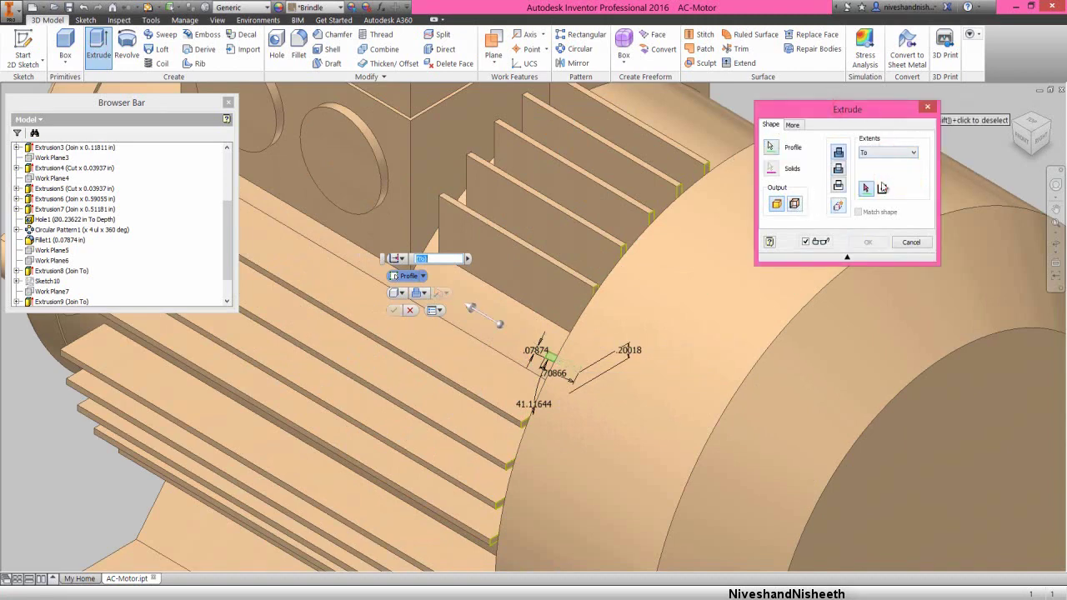
click(1055, 242)
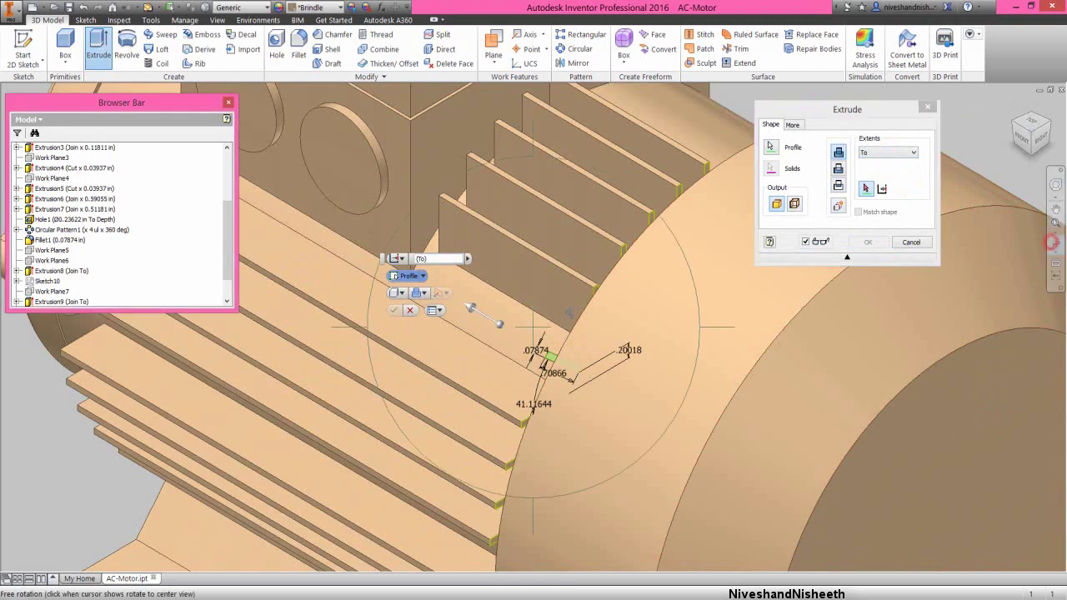
drag(524, 323, 641, 305)
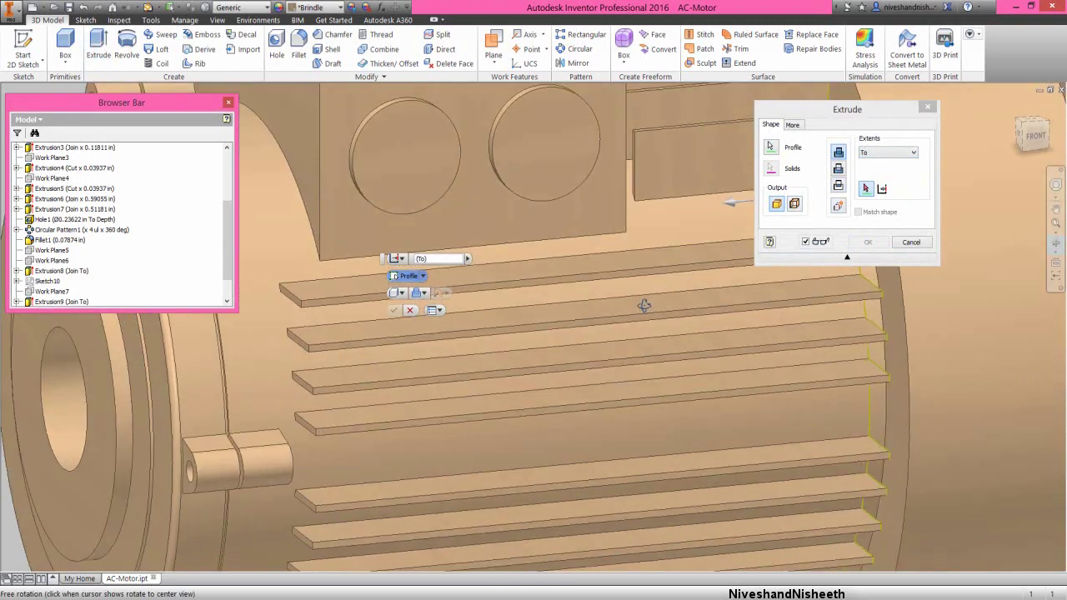
scroll(616, 184, down, 4)
right_click(619, 232)
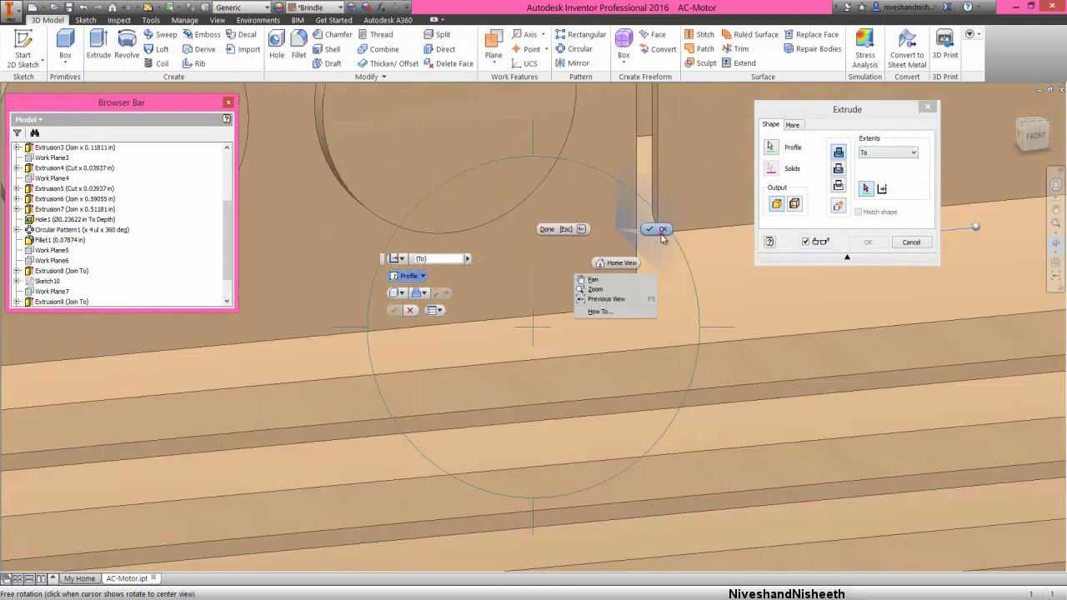
click(660, 235)
click(656, 224)
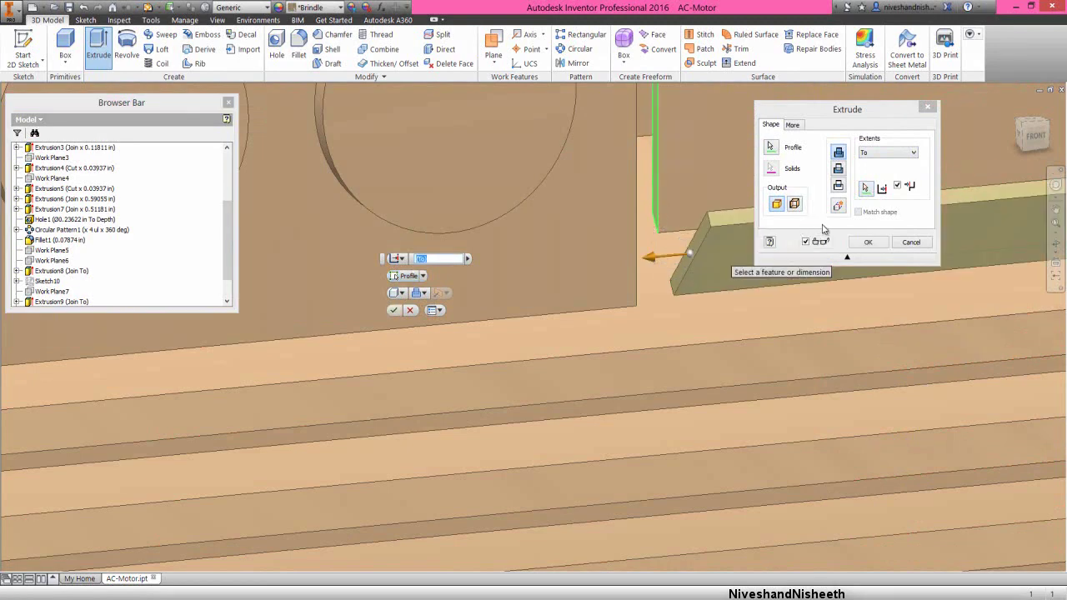
click(868, 243)
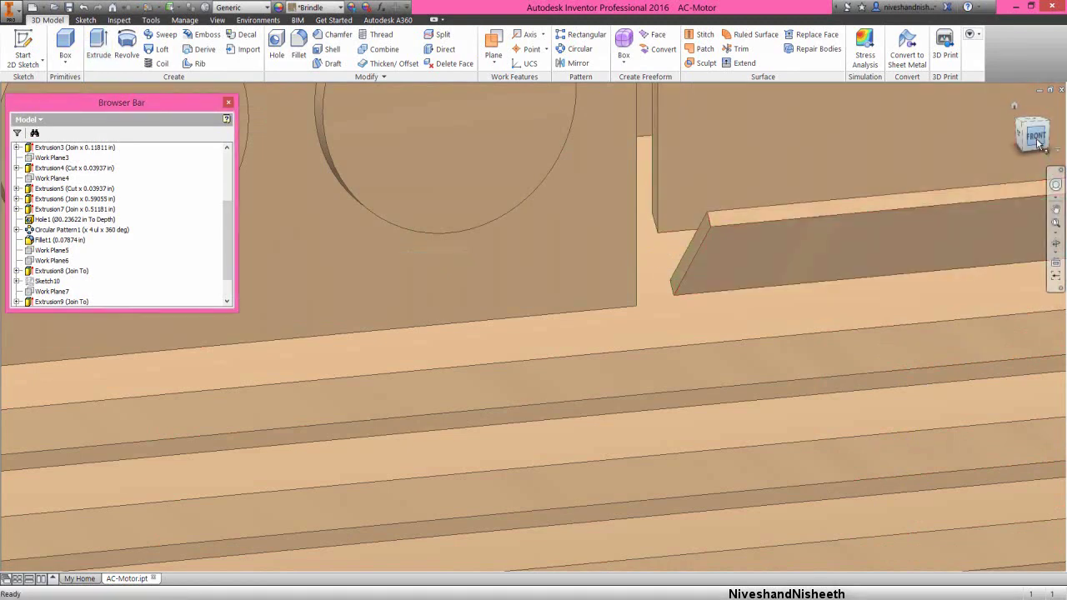
Start a feature mirror and select the slanted fin, the upper fins and the side fins (Extrusion10, Extrusion9 and Extrusion8)
drag(1033, 136, 1025, 158)
scroll(547, 287, down, 4)
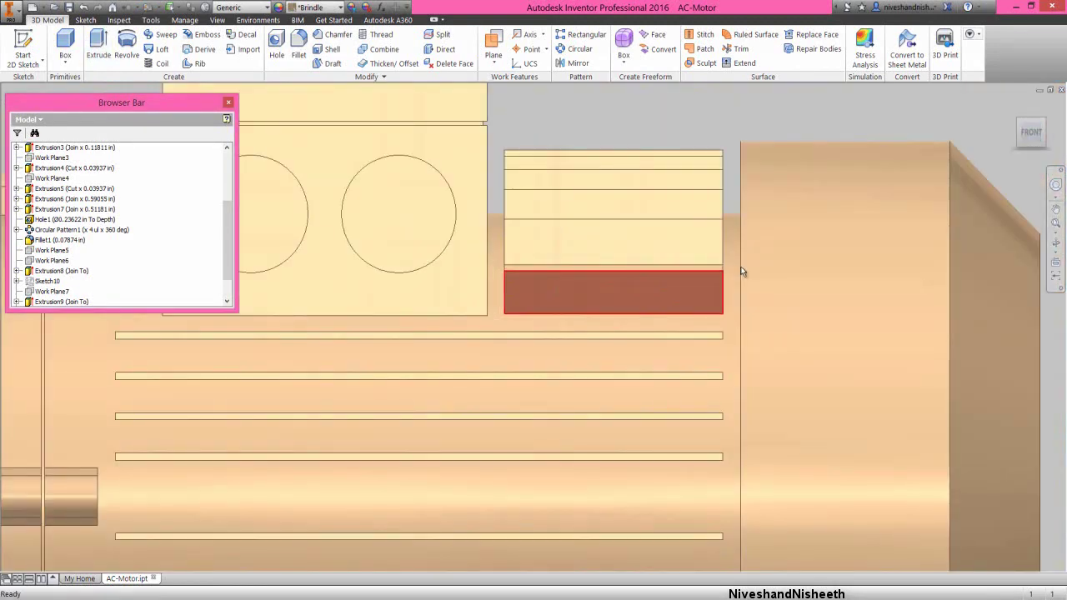
click(1018, 125)
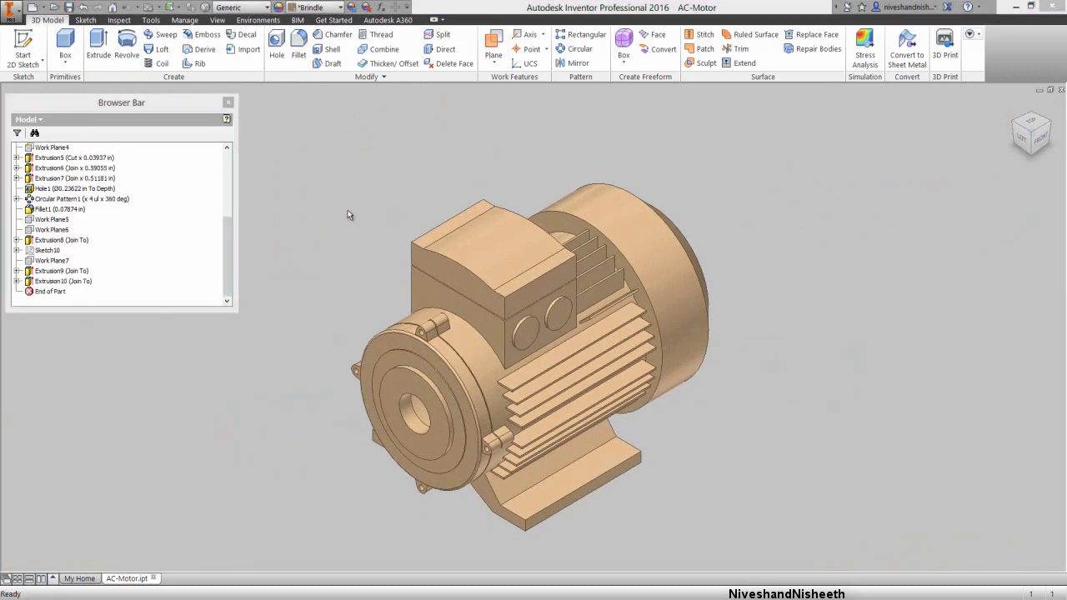
click(347, 210)
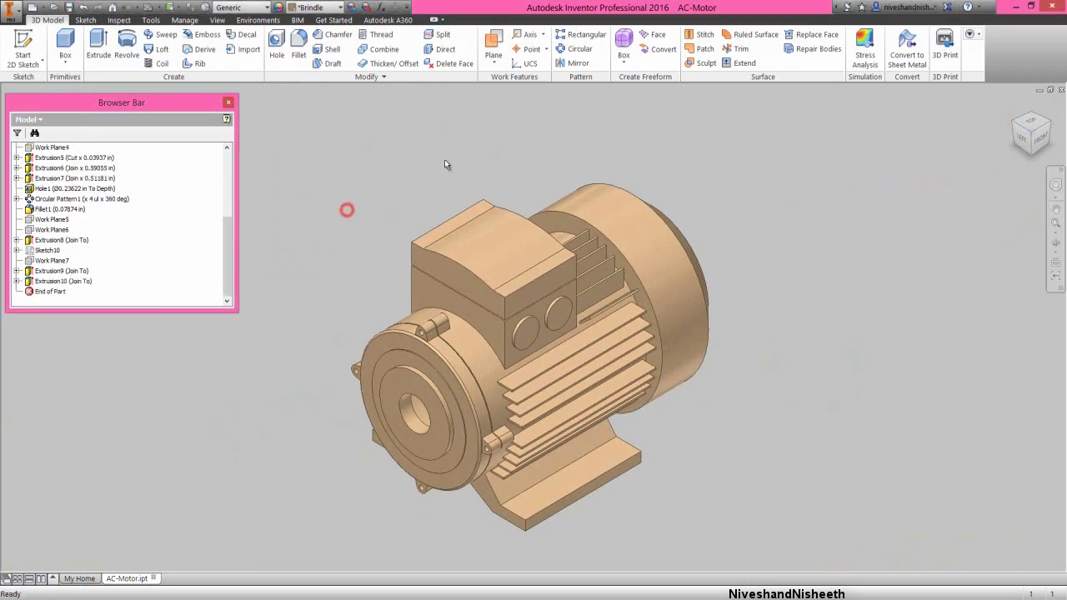
click(577, 80)
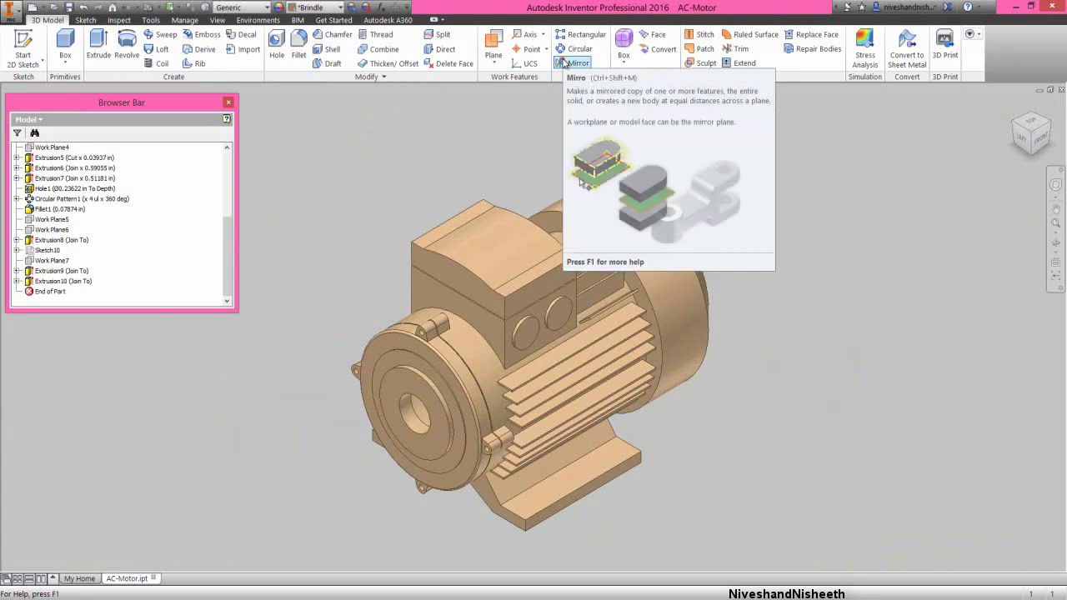
click(575, 63)
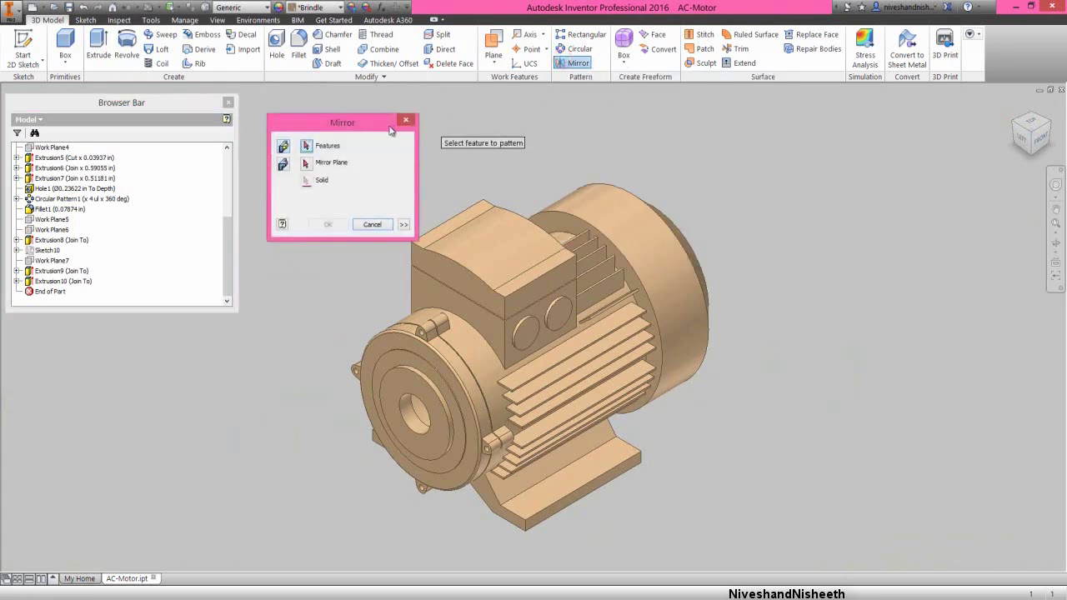
drag(371, 131, 353, 116)
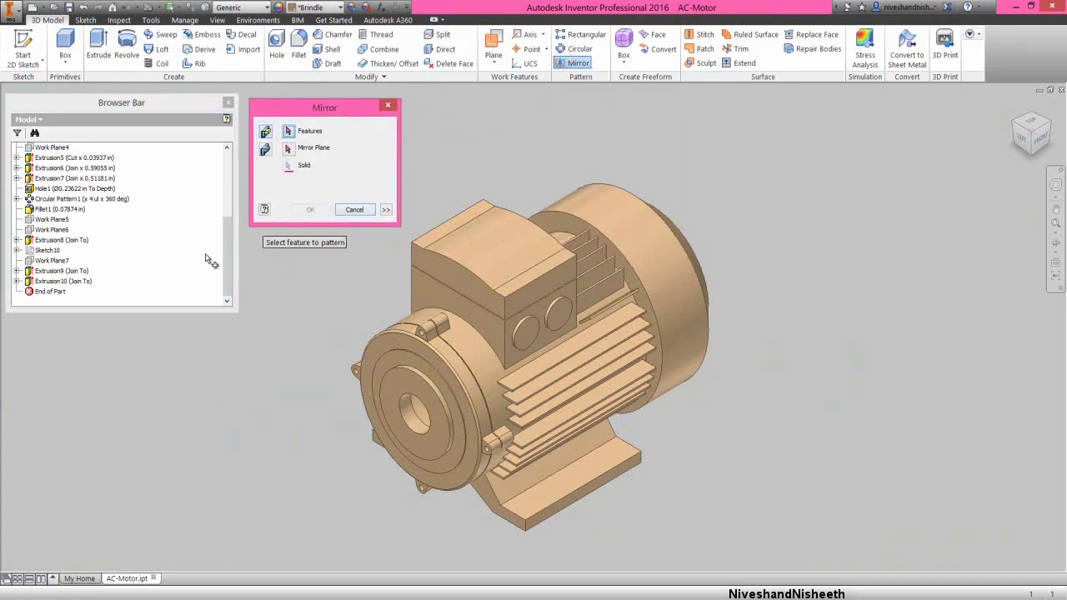
click(84, 282)
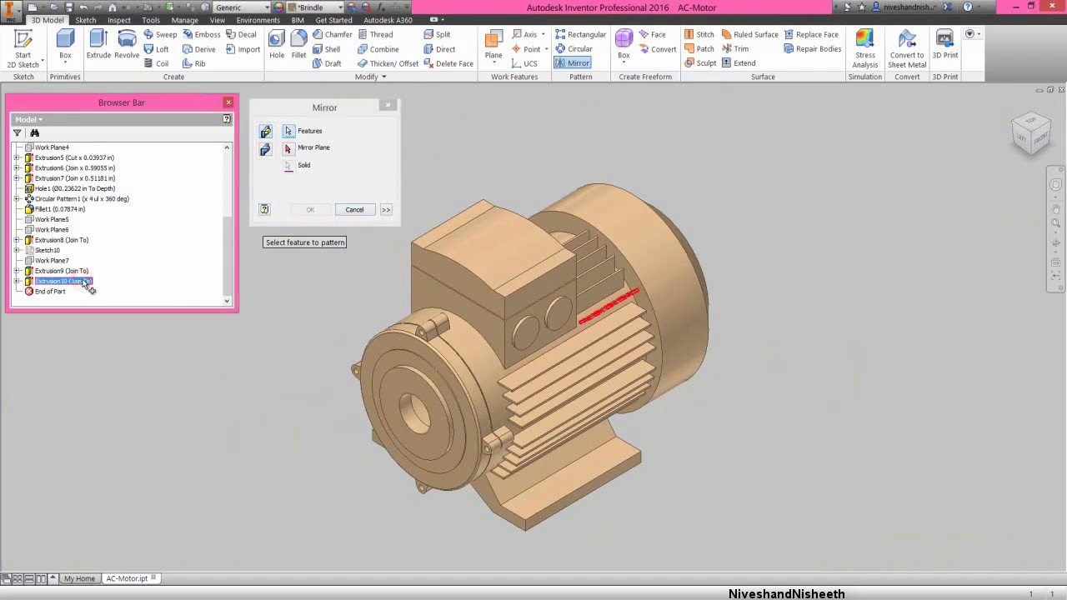
click(81, 272)
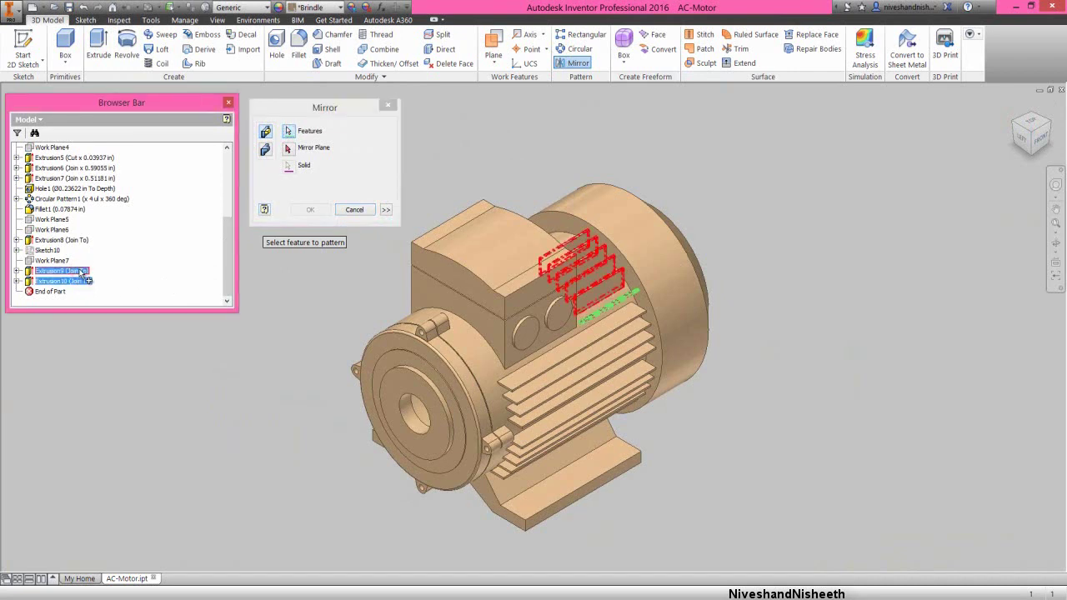
click(87, 241)
click(353, 111)
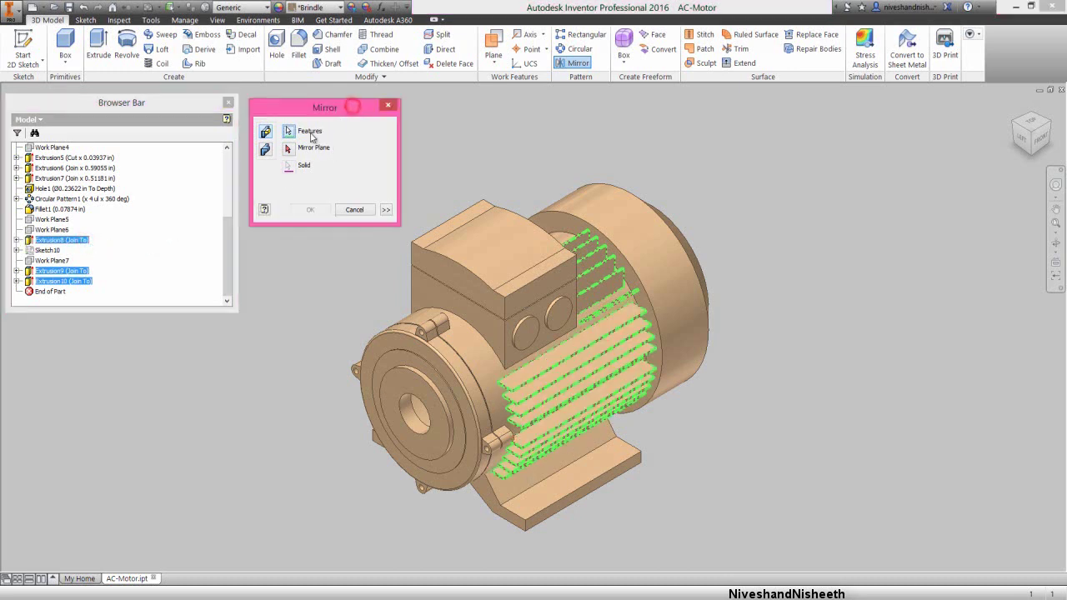
Mirror the selected fin features about the origin's XY Plane and collapse the model tree
click(288, 148)
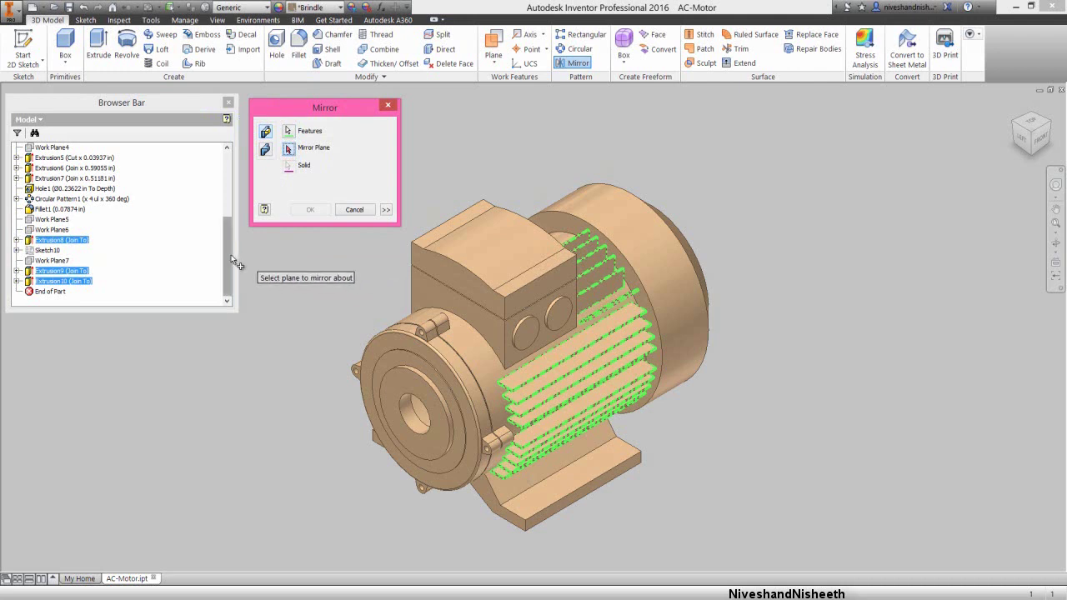
drag(227, 238, 221, 173)
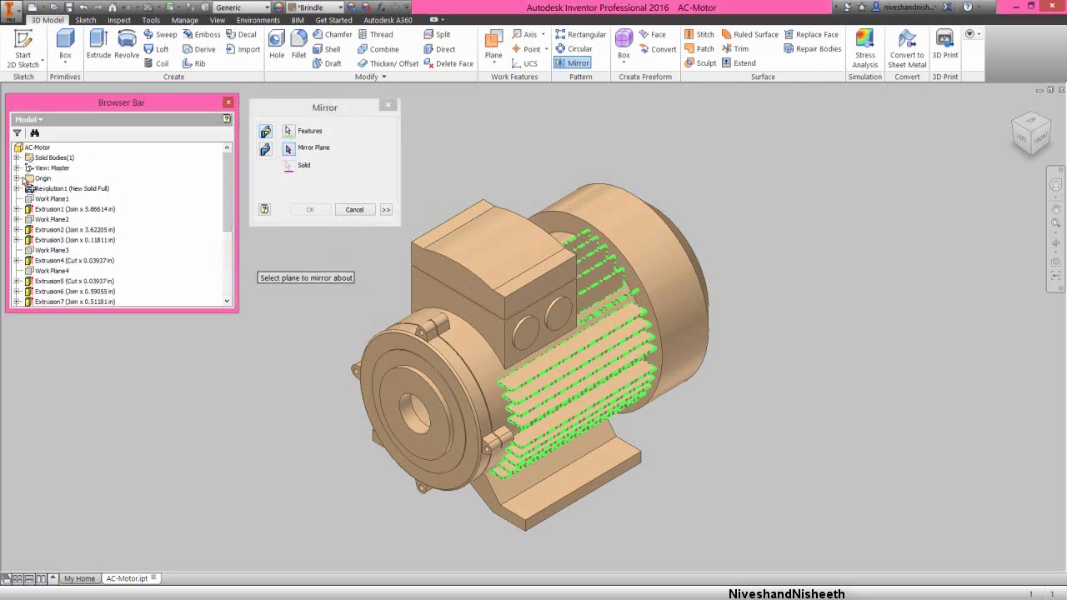
click(17, 178)
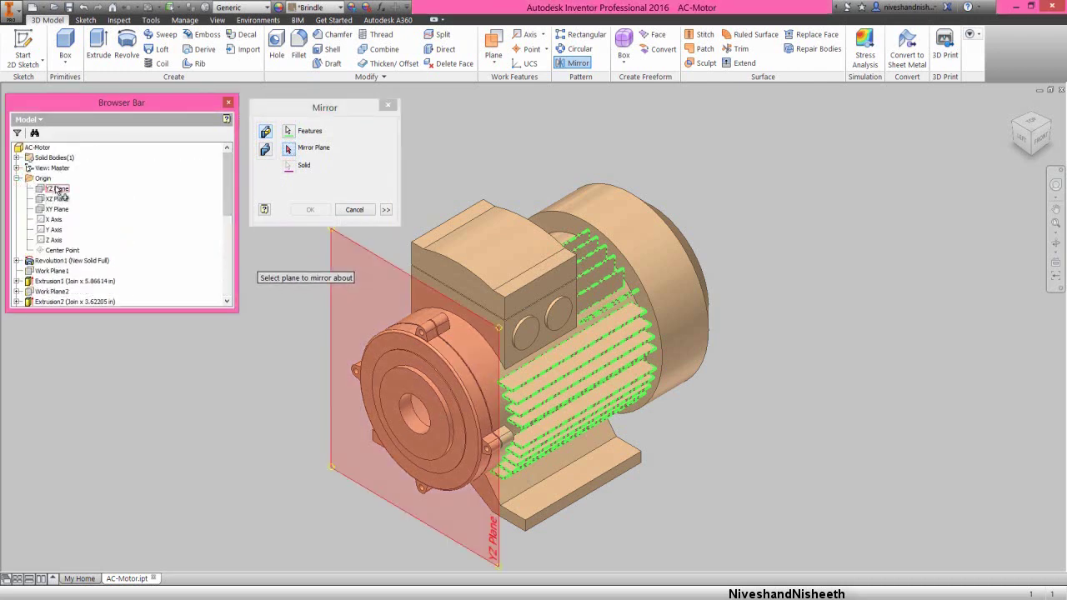
click(63, 209)
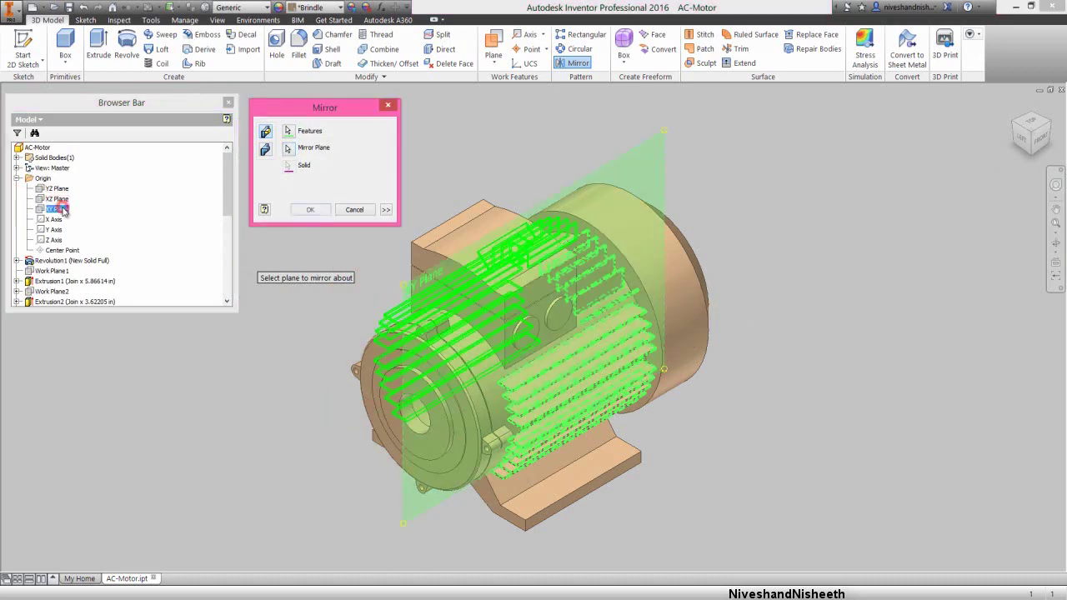
click(307, 210)
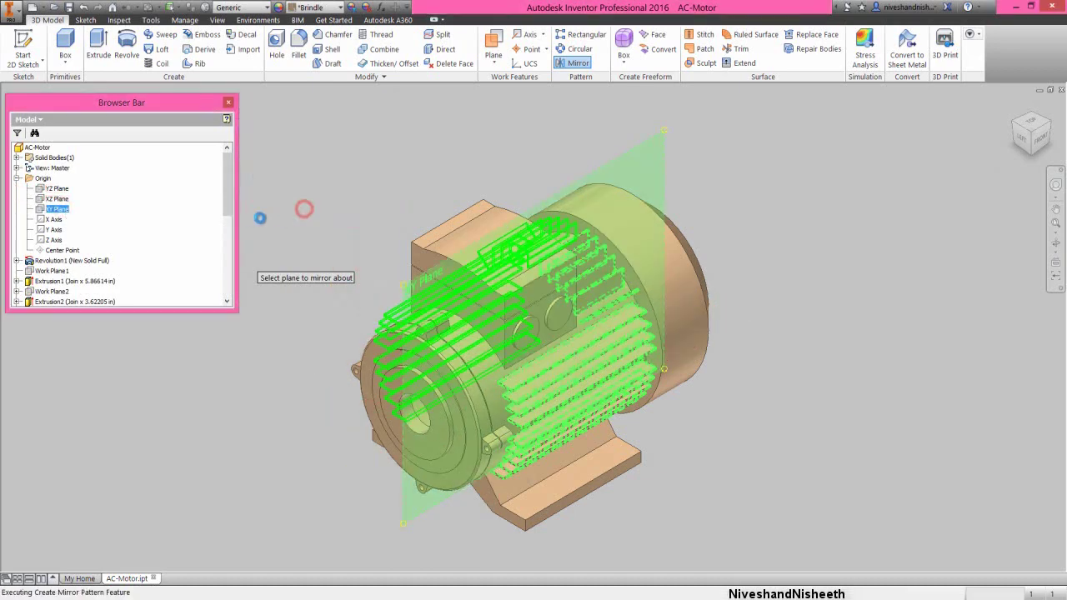
right_click(157, 207)
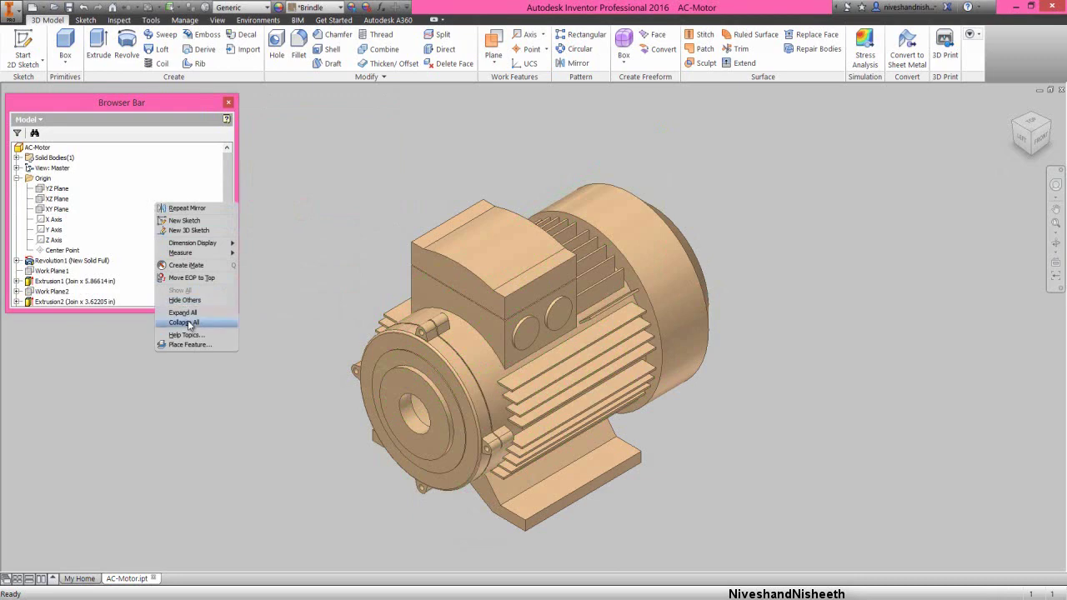
click(183, 322)
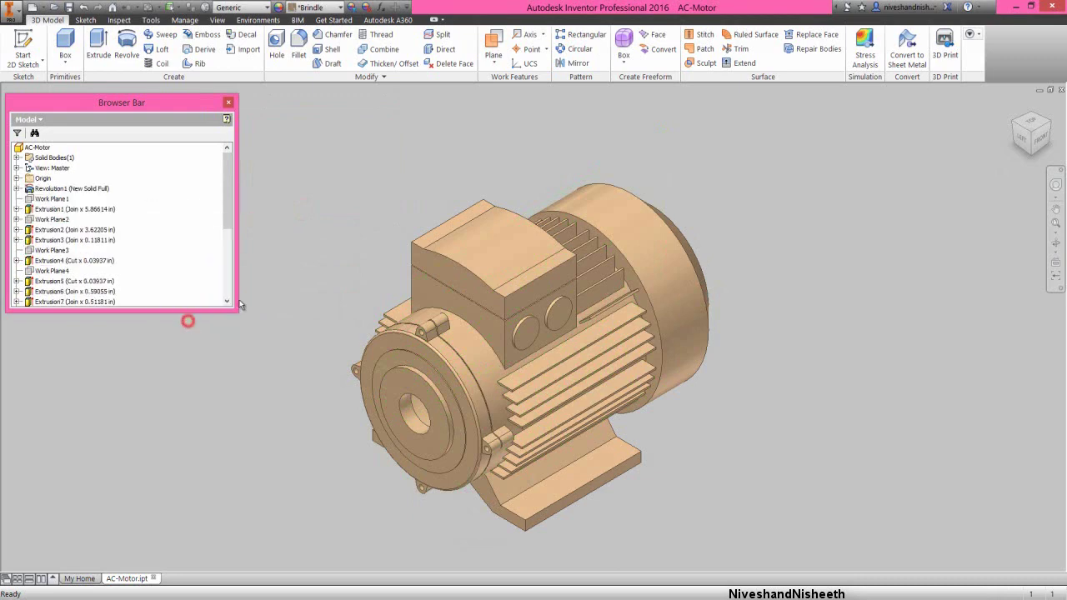
click(1030, 106)
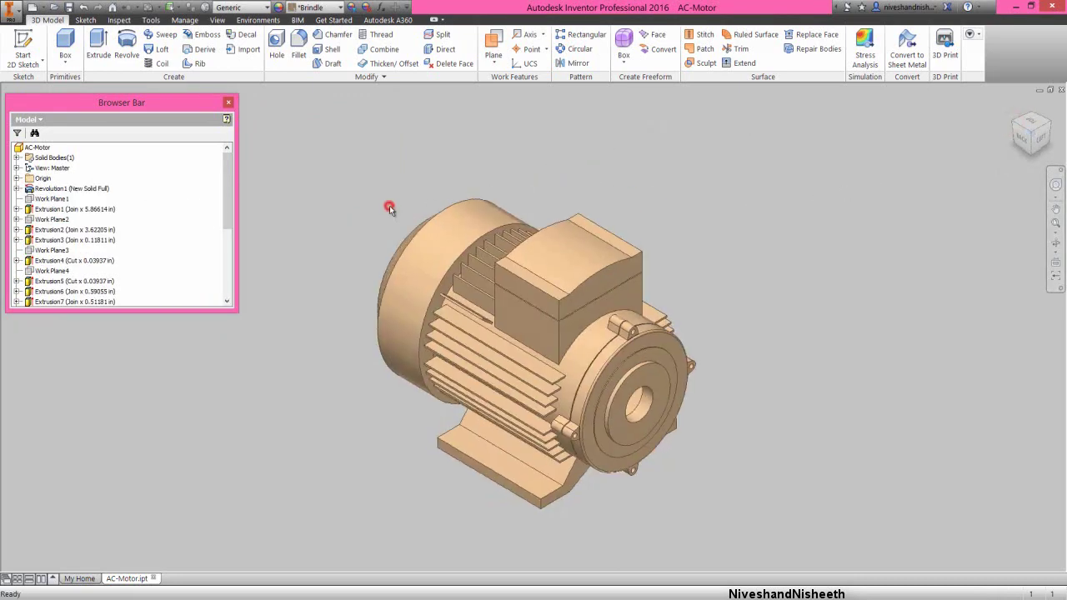
click(1051, 125)
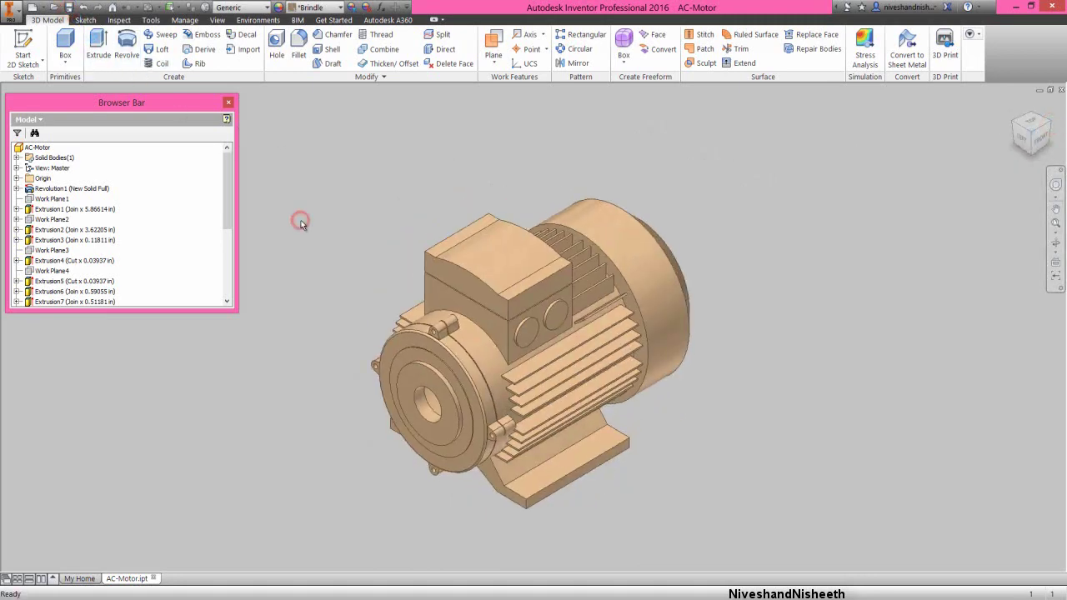
drag(301, 221, 301, 260)
Start a .19685 in constant fillet and select the terminal box's three vertical corner edges (lid, body, groove) at the shaft end beside the round bosses
click(298, 44)
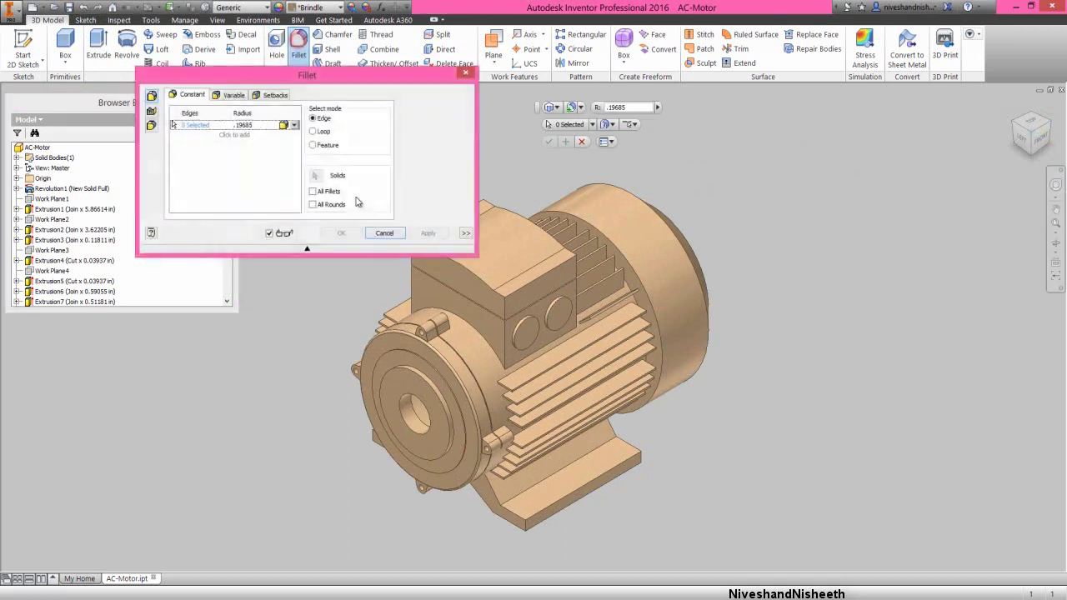
drag(313, 80, 875, 108)
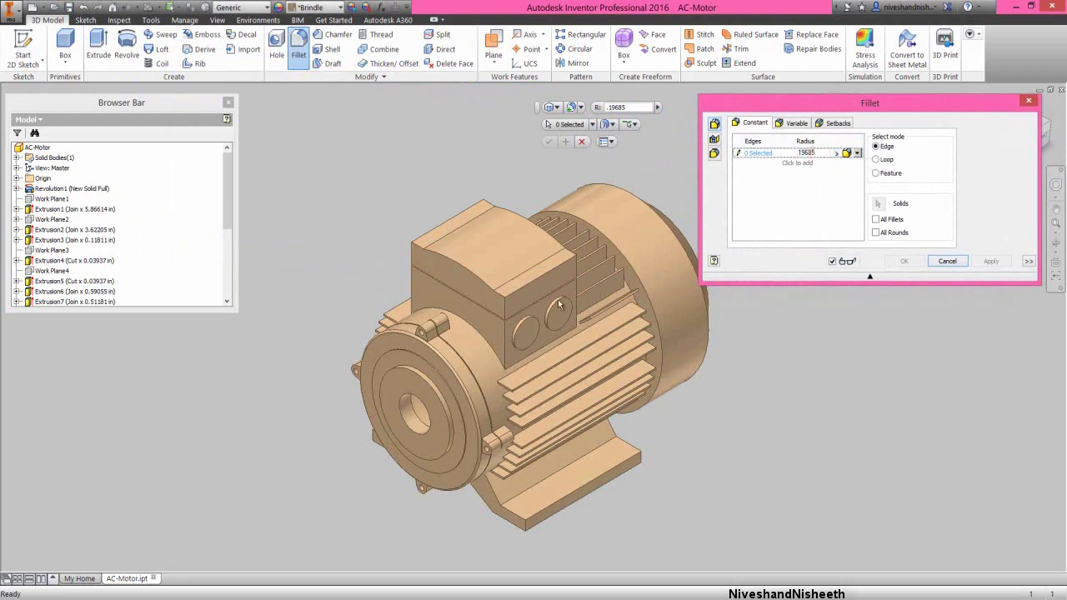
scroll(557, 299, up, 5)
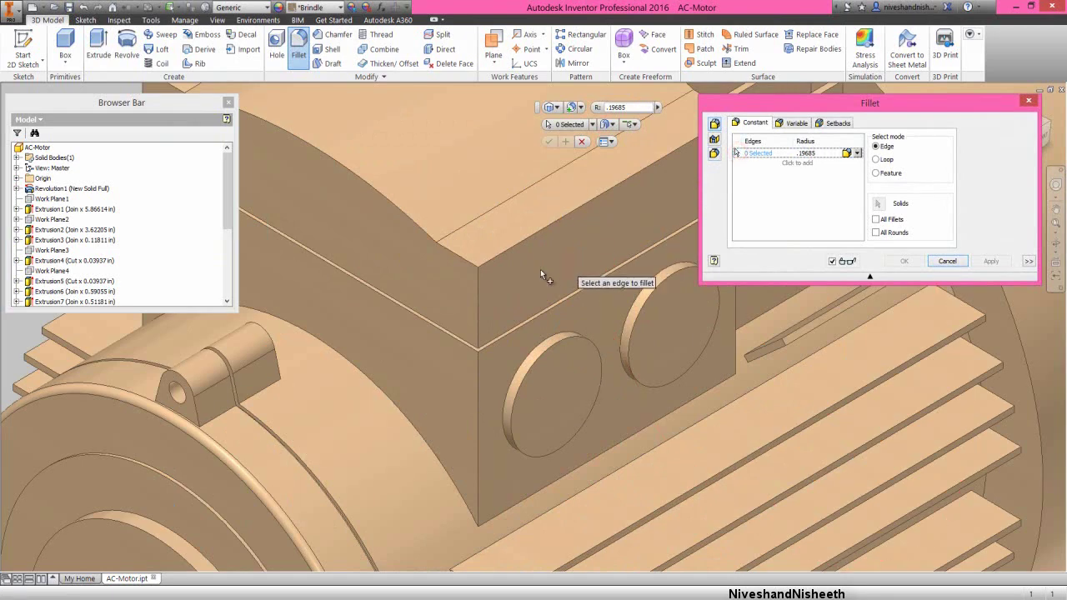
click(478, 295)
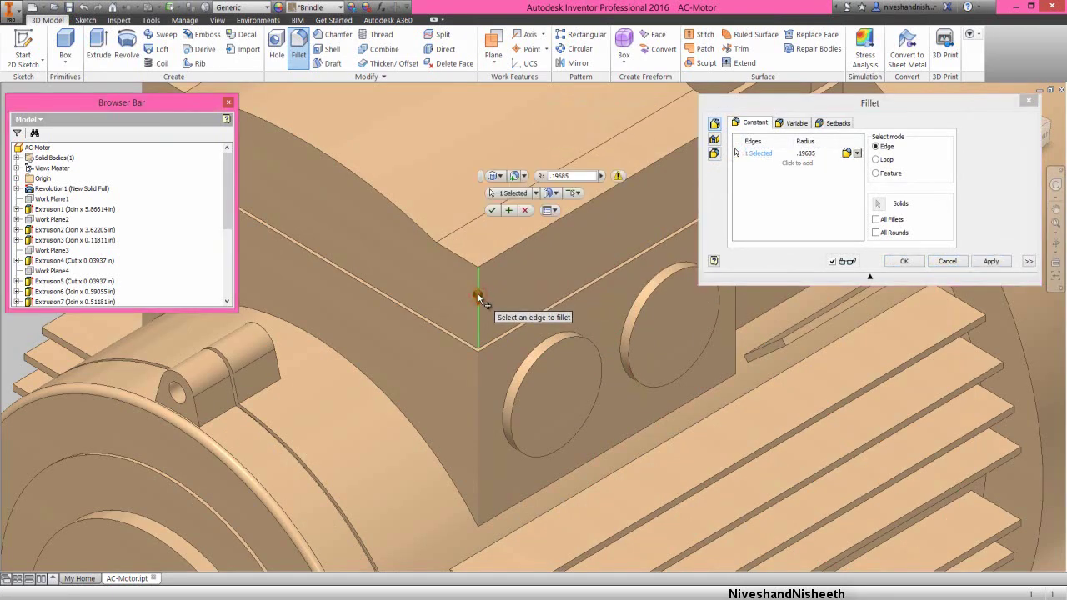
click(480, 379)
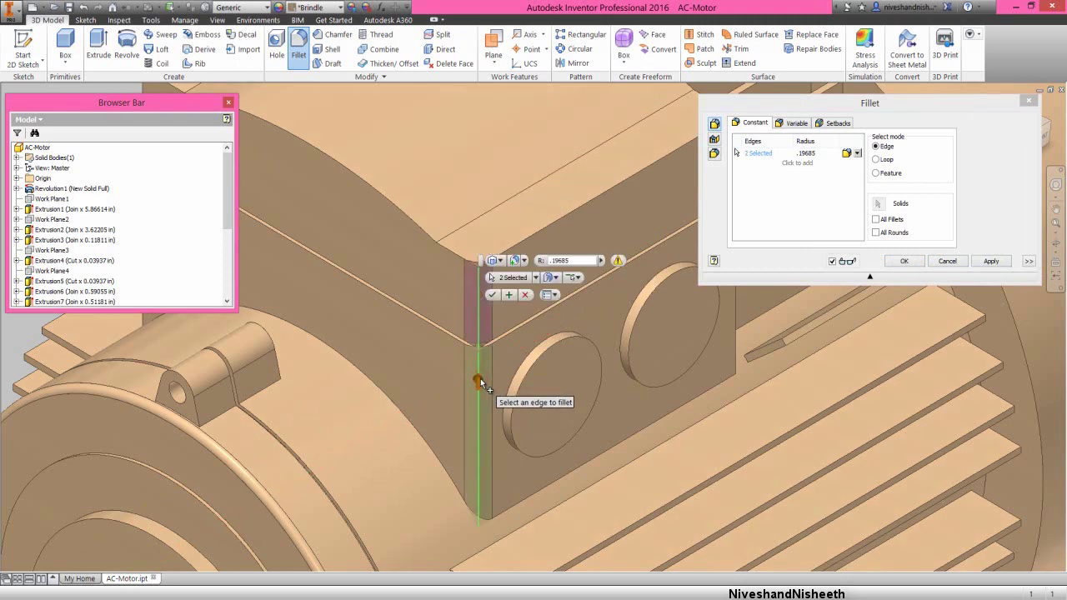
scroll(480, 379, up, 5)
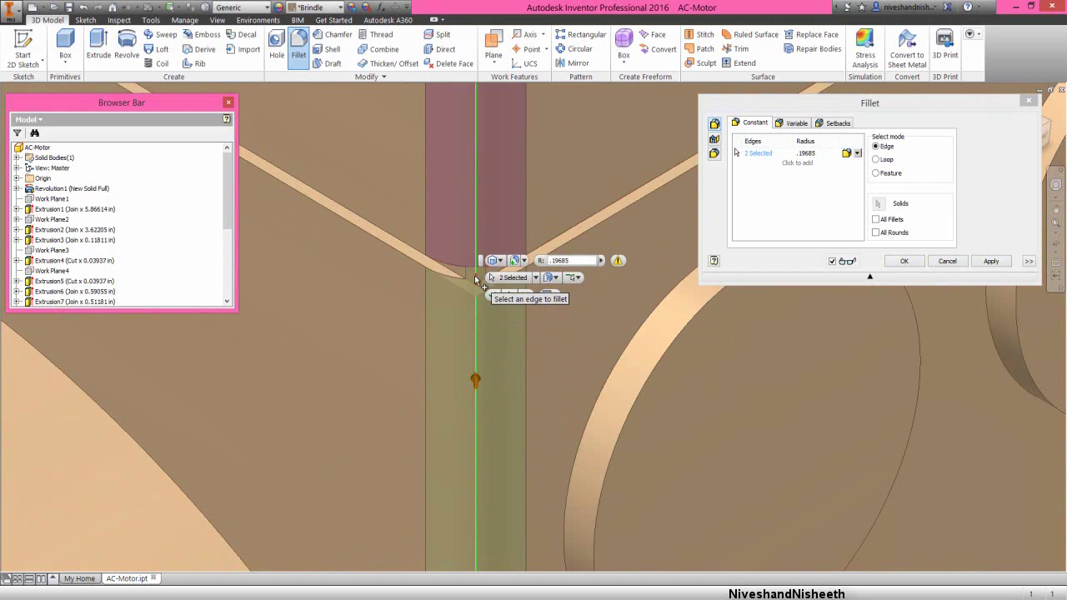
click(475, 280)
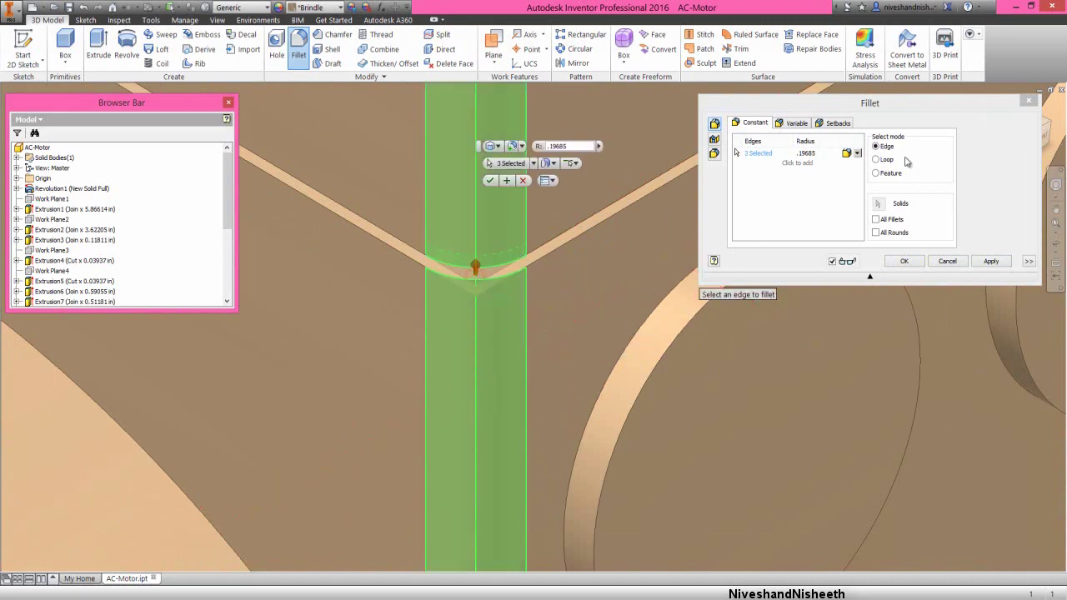
Add the lid, body and groove edges of the terminal box's shaft-end corner on the plain side to the .19685 in fillet
drag(955, 112, 865, 114)
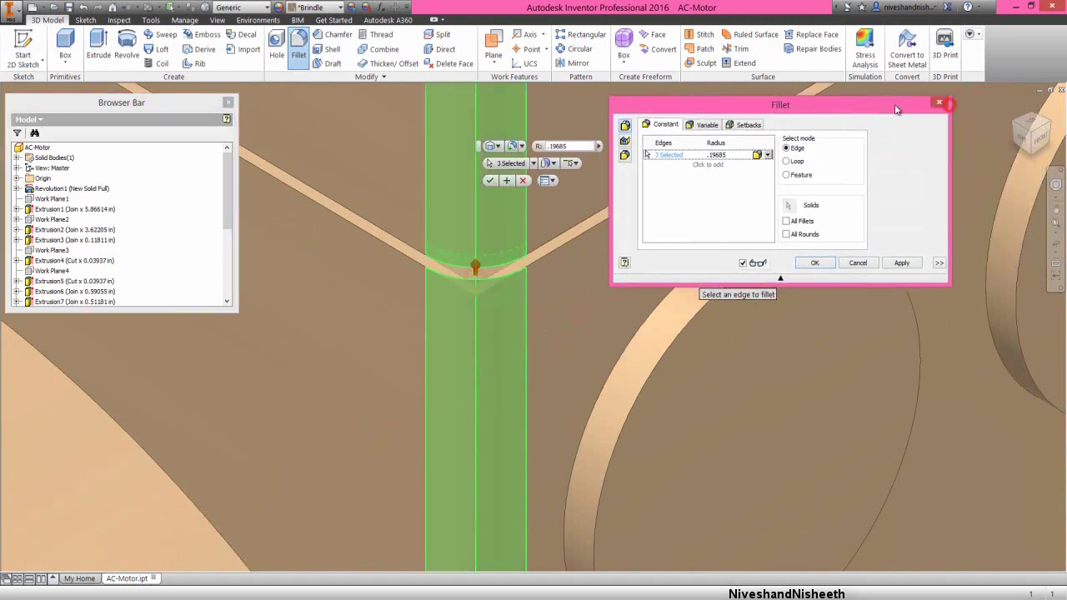
click(1012, 123)
scroll(491, 392, up, 2)
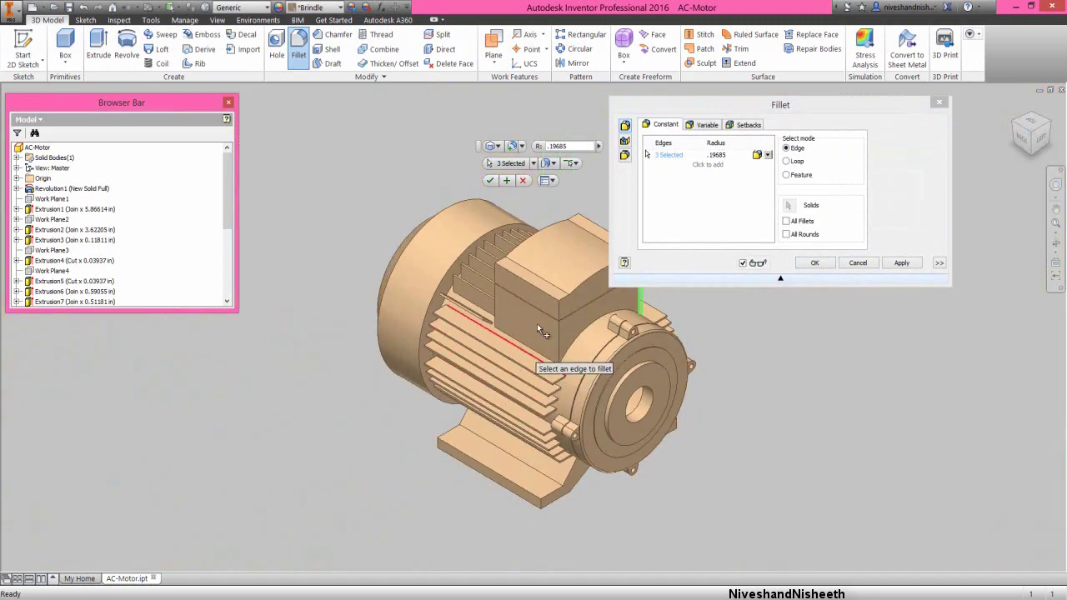
scroll(568, 302, down, 5)
scroll(568, 304, down, 5)
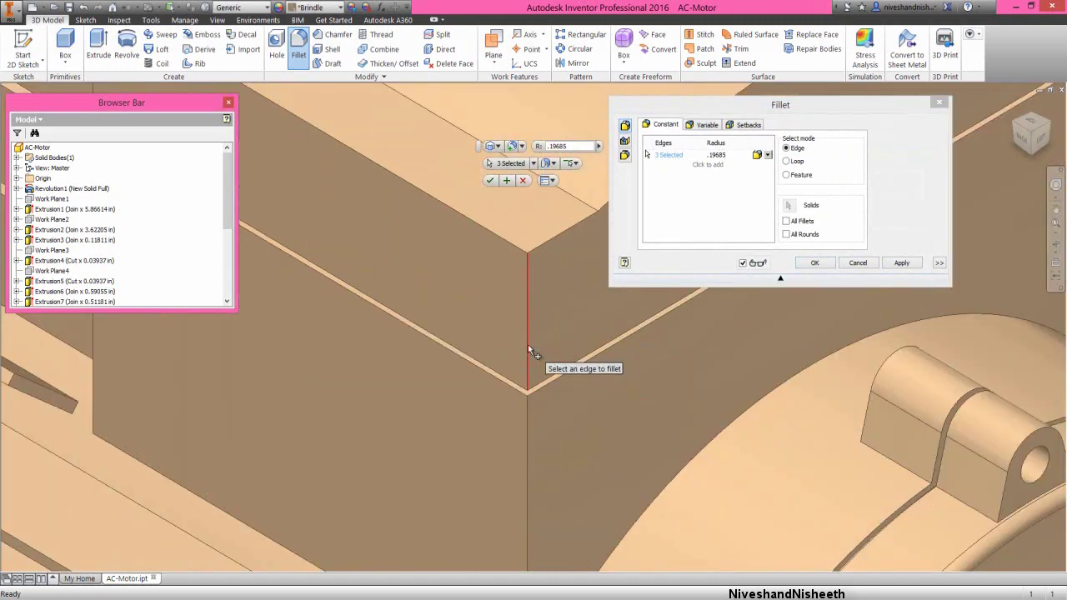
click(528, 344)
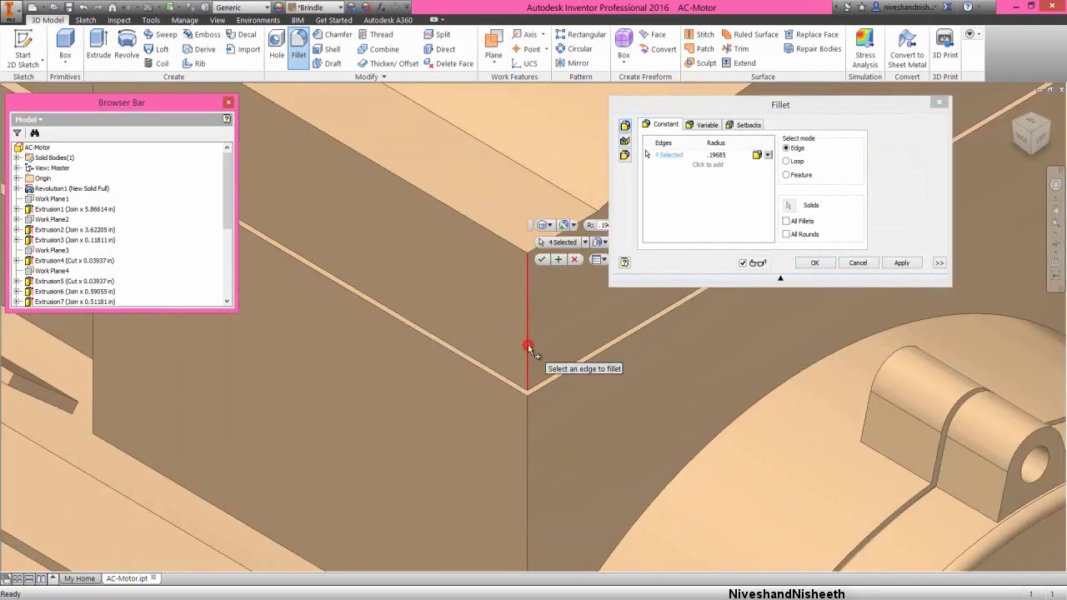
click(526, 414)
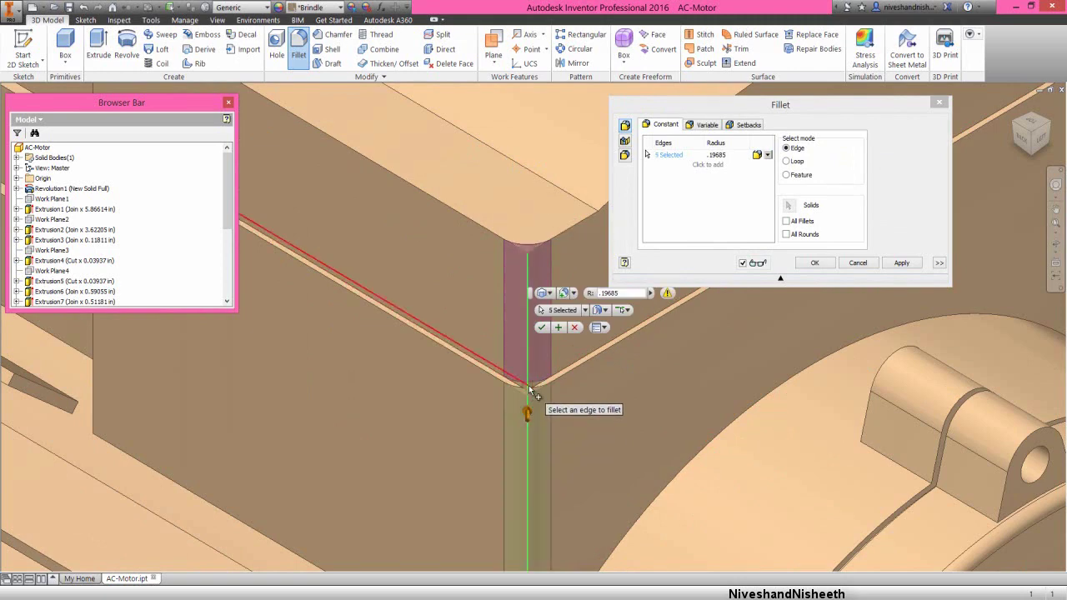
scroll(528, 386, down, 4)
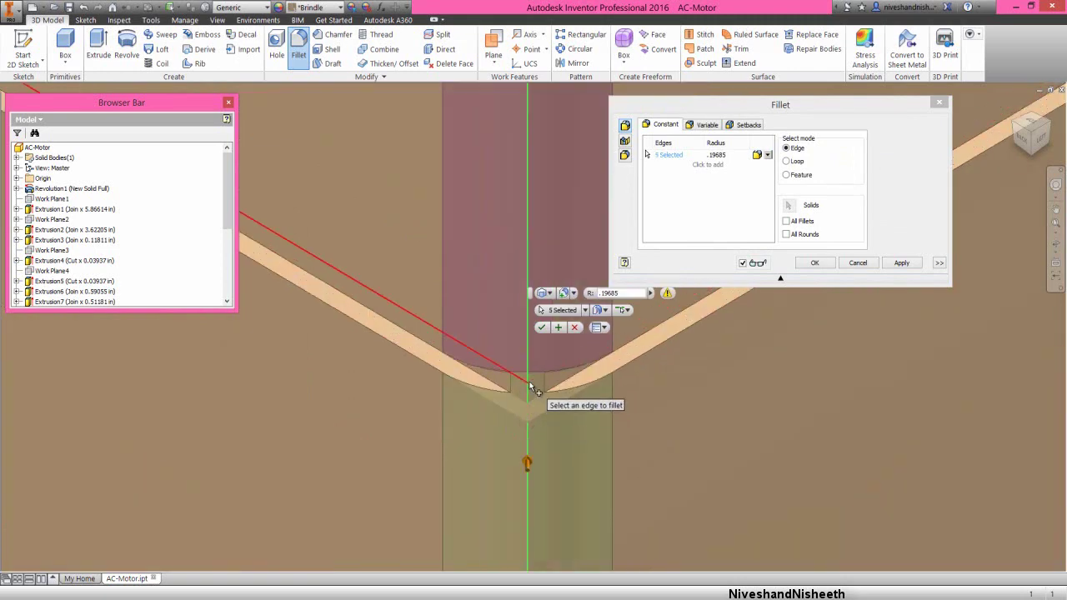
click(528, 389)
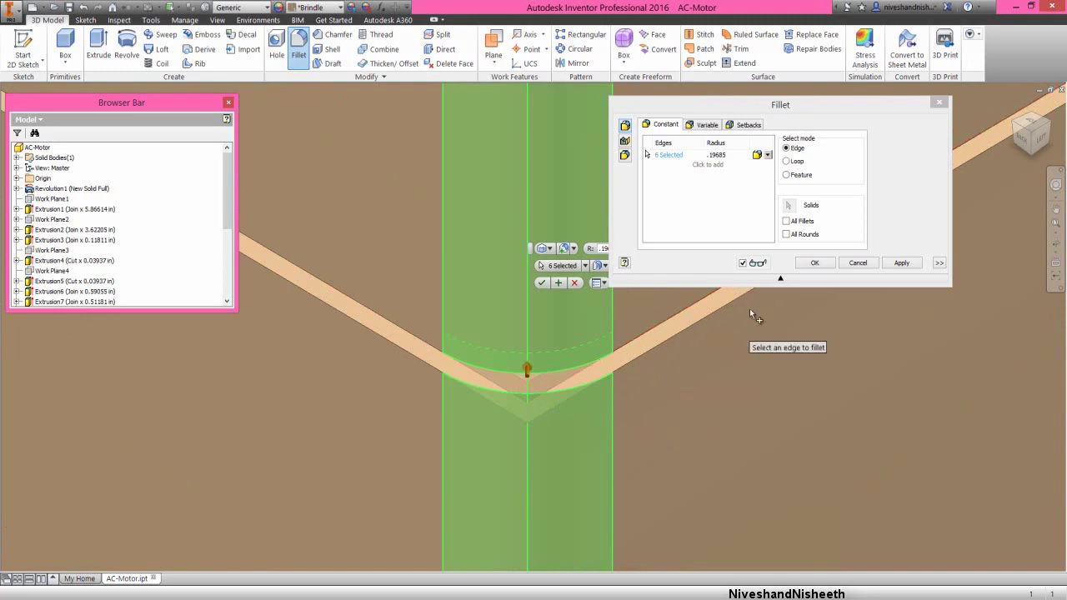
Add the three vertical edges of the terminal box's fan-cover-end corner on the plain side to the fillet selection
click(1015, 121)
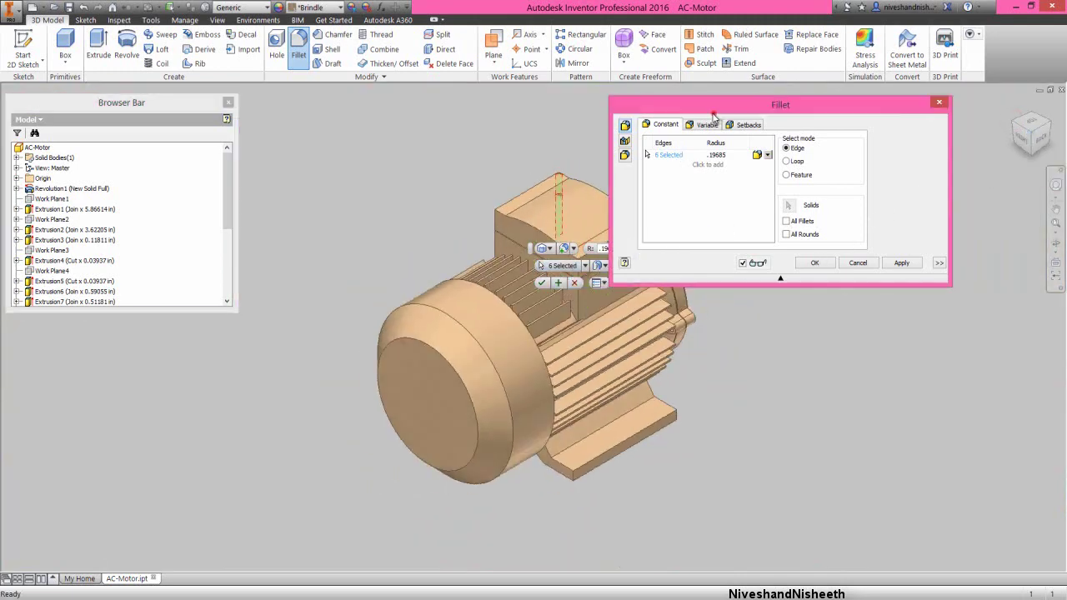
drag(713, 107, 182, 72)
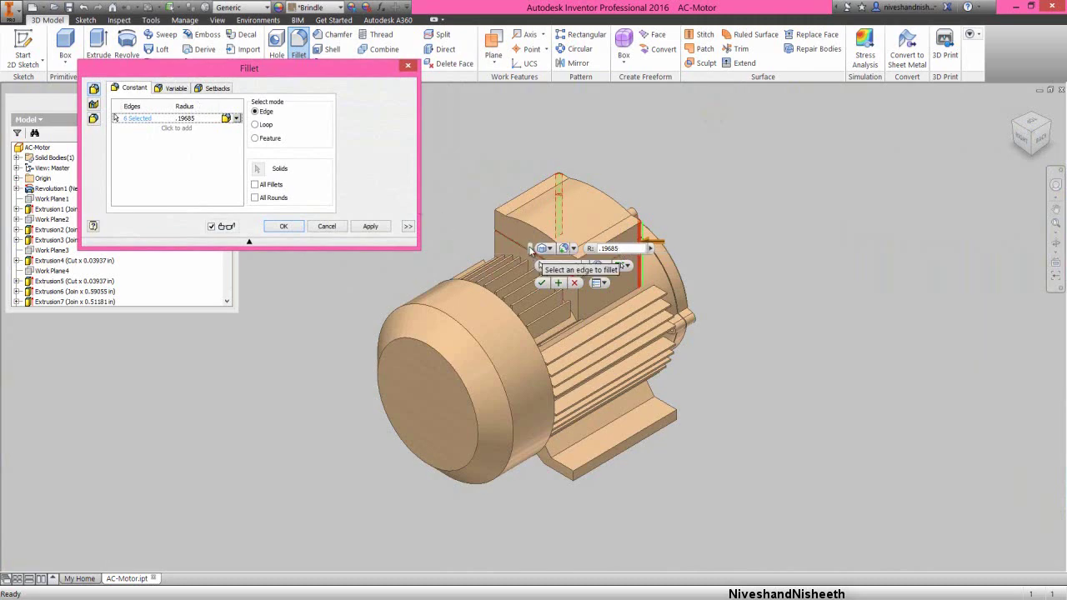
scroll(584, 269, up, 3)
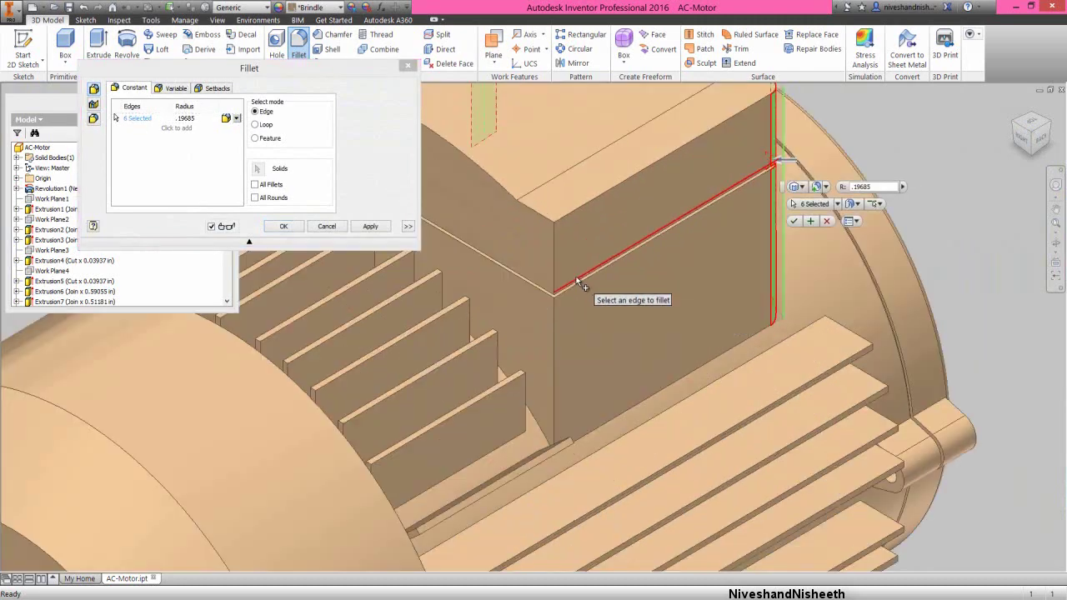
scroll(559, 268, up, 3)
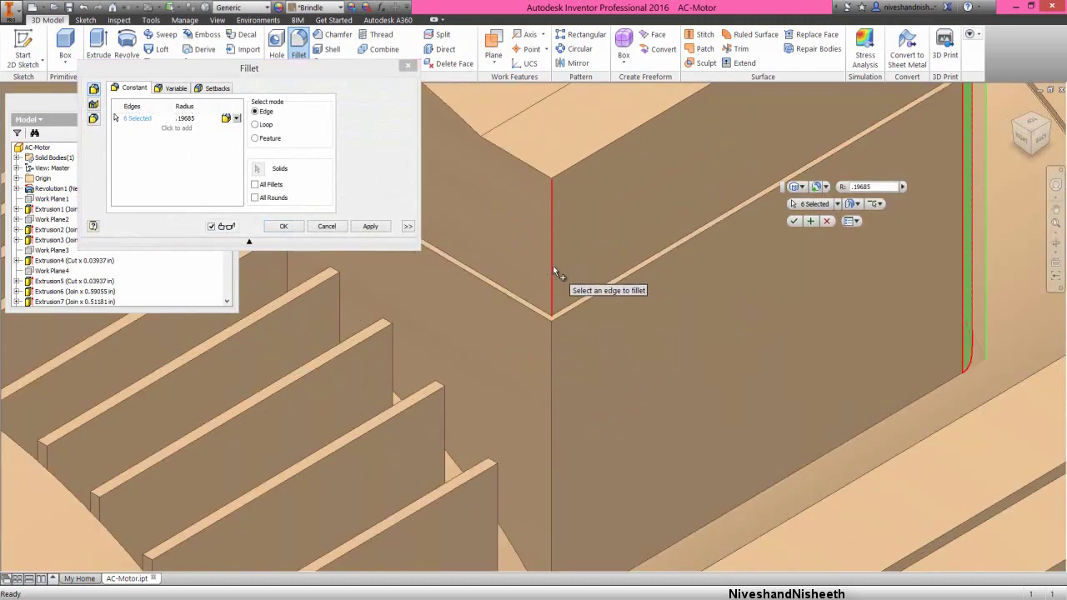
click(553, 265)
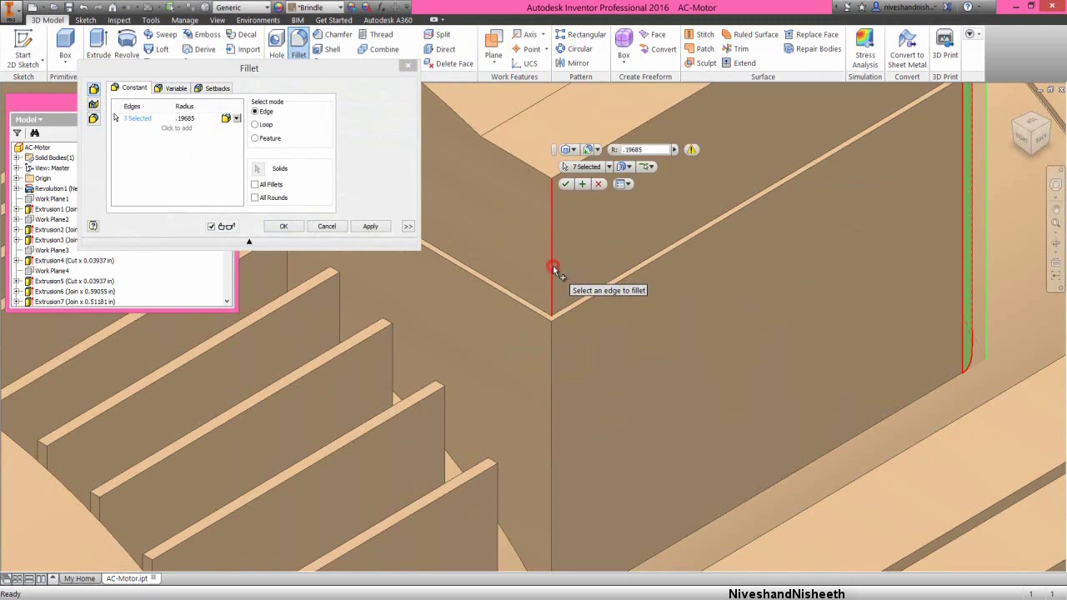
click(551, 334)
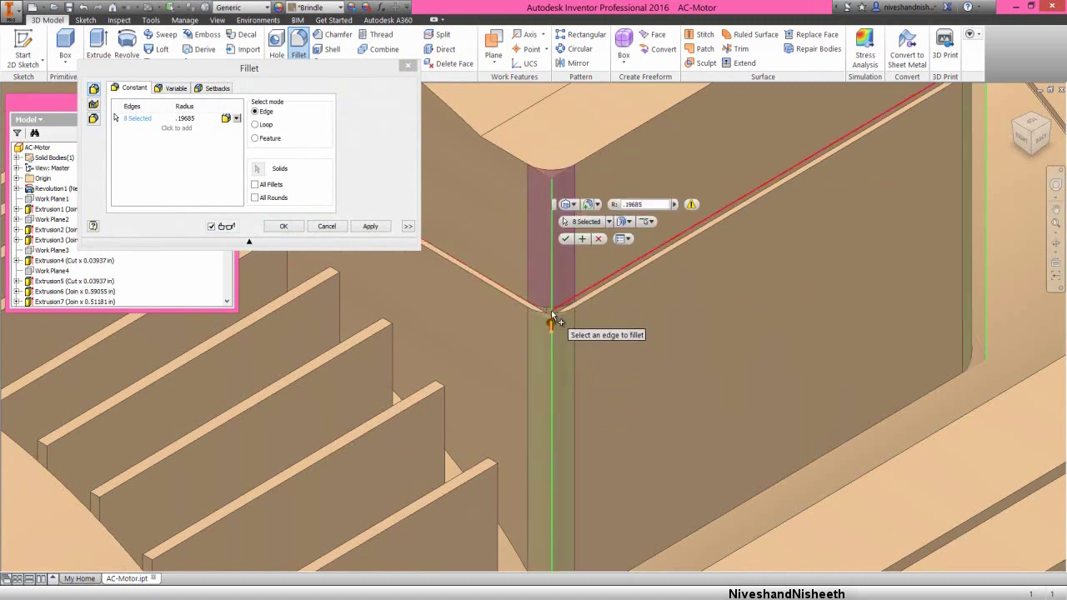
scroll(552, 311, up, 3)
click(550, 323)
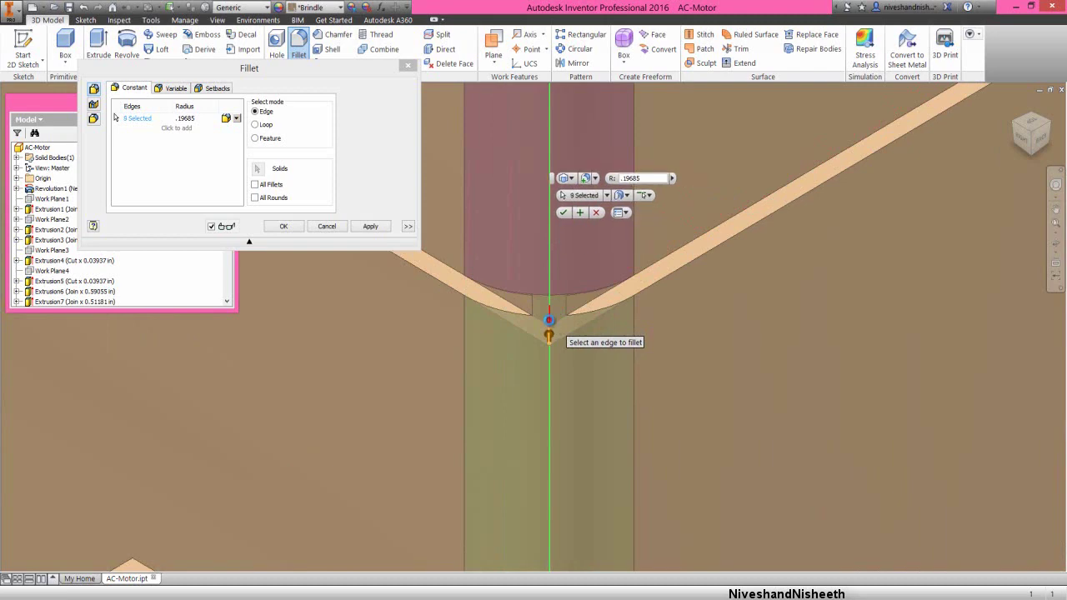
Add the lid, body and groove edges of the terminal box's remaining corner, between the round bosses and the fan cover, to the fillet
click(1013, 125)
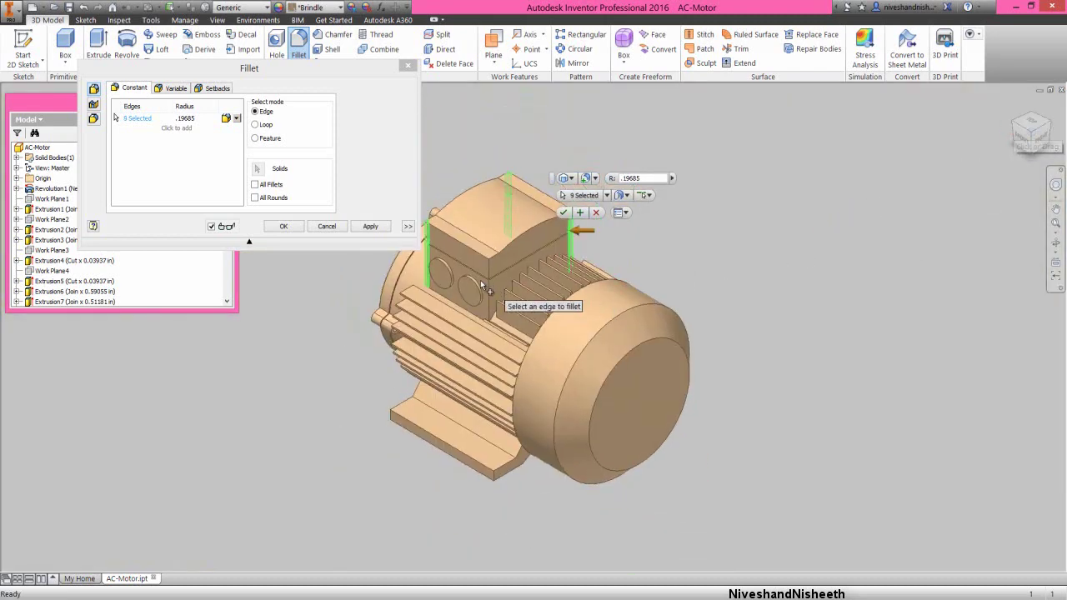
scroll(481, 282, up, 5)
click(531, 254)
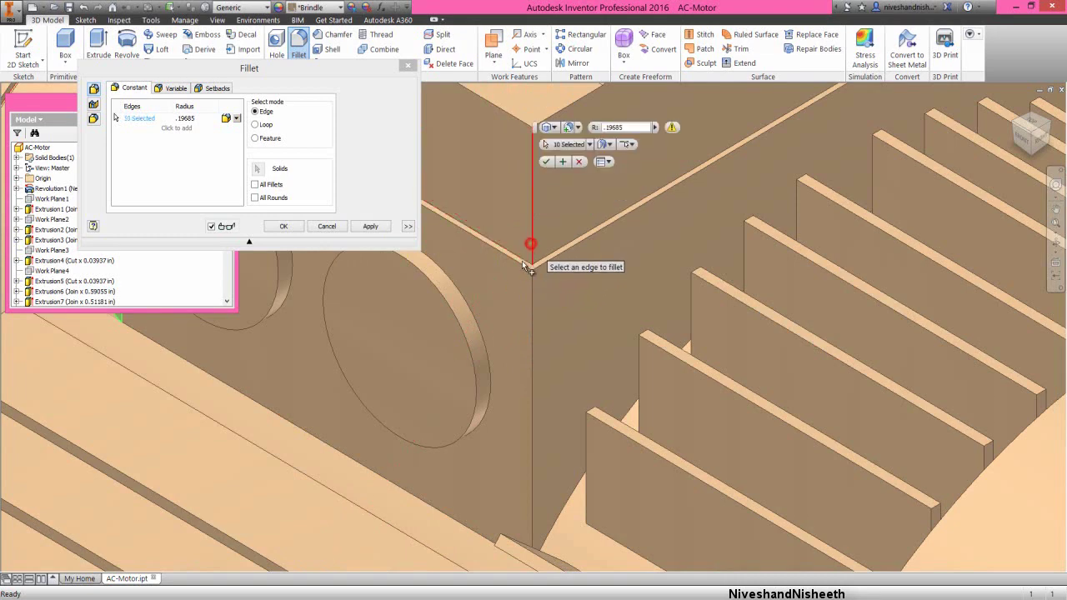
click(531, 290)
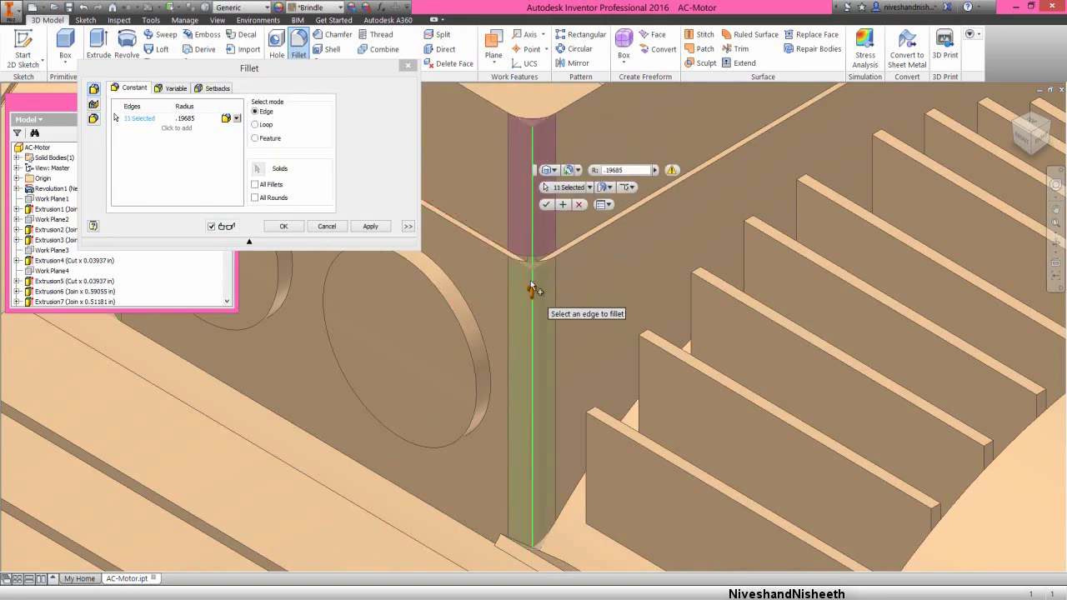
scroll(530, 281, up, 3)
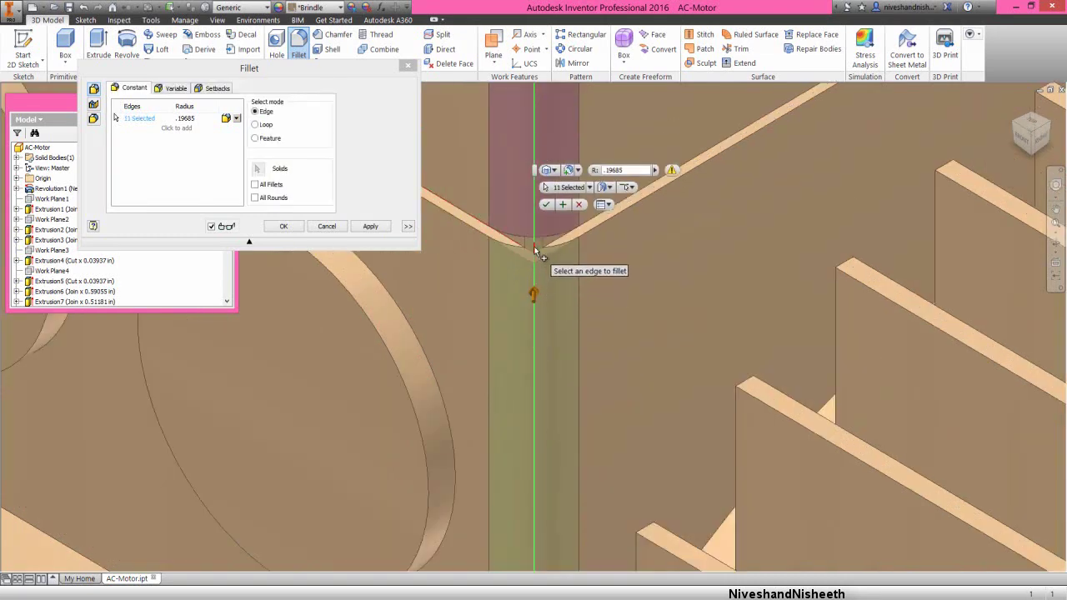
click(534, 249)
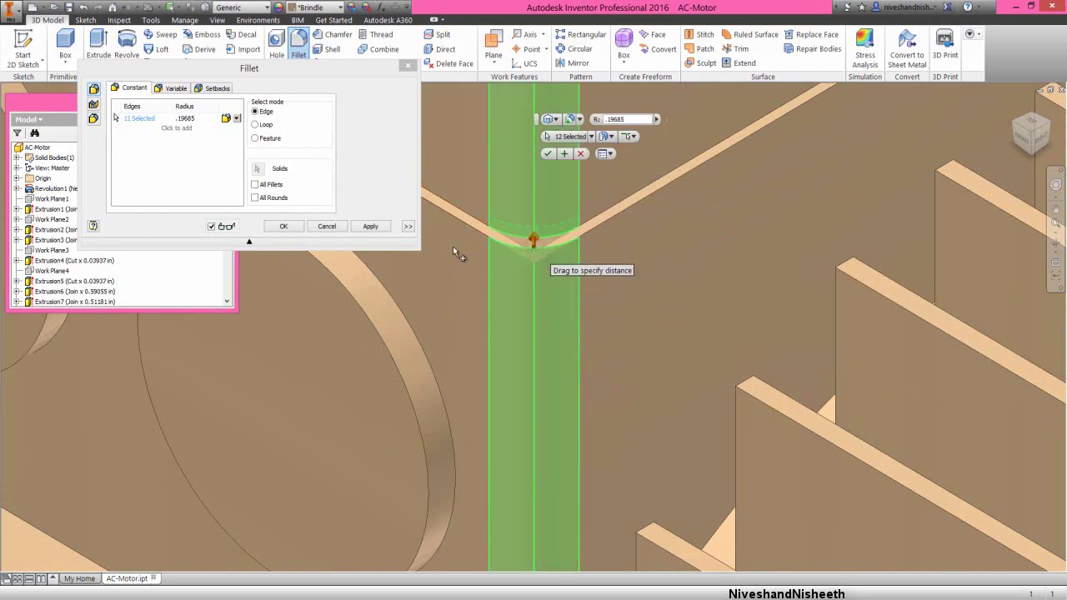
Complete the .19685 in fillet on the terminal box's vertical corner edges and show the whole motor in the home view
click(284, 226)
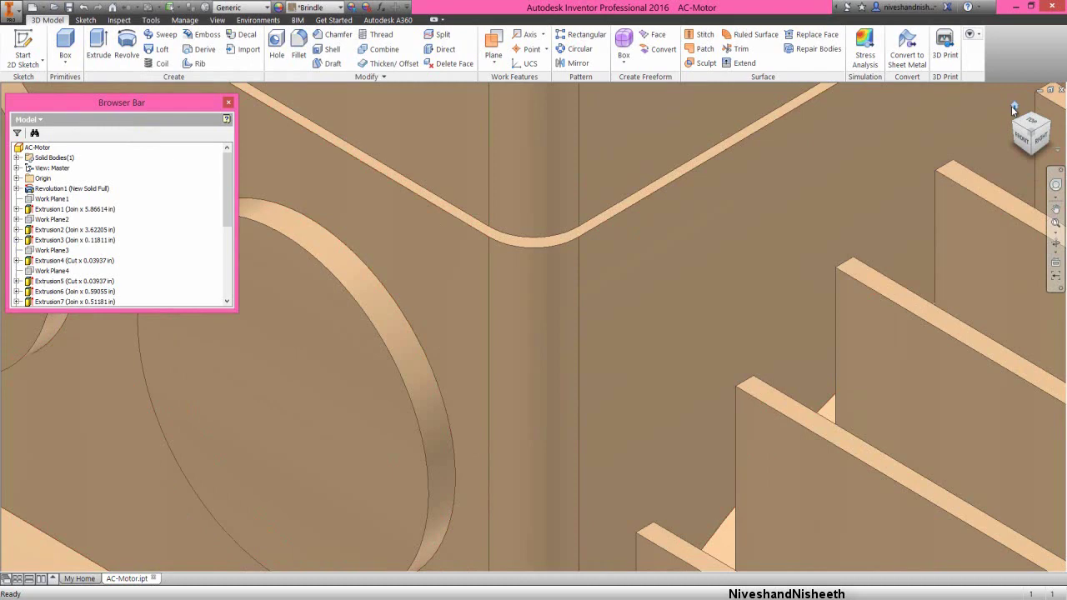
click(1014, 109)
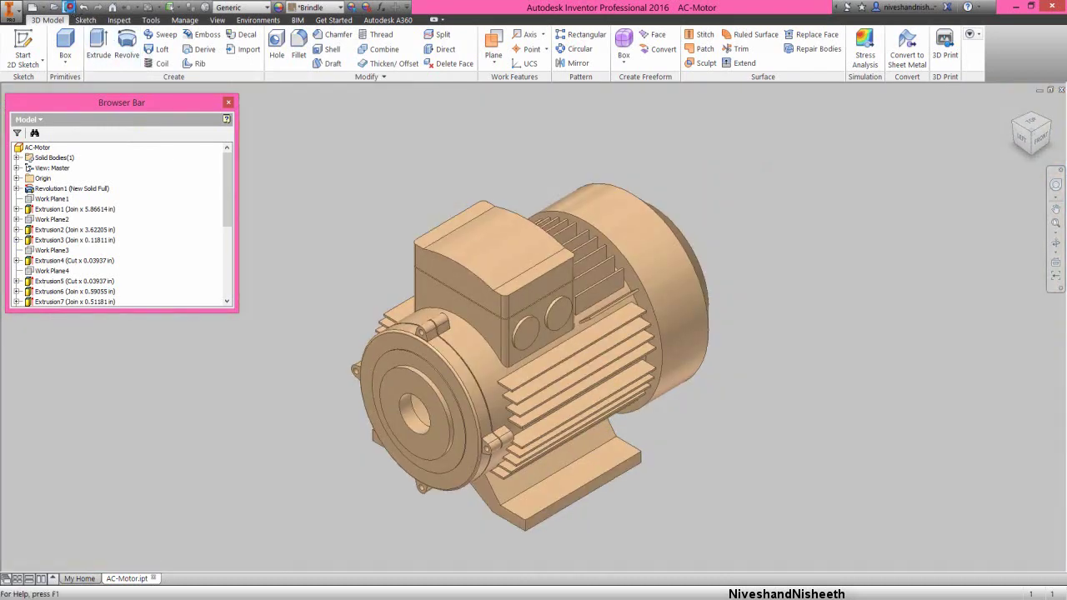
click(334, 228)
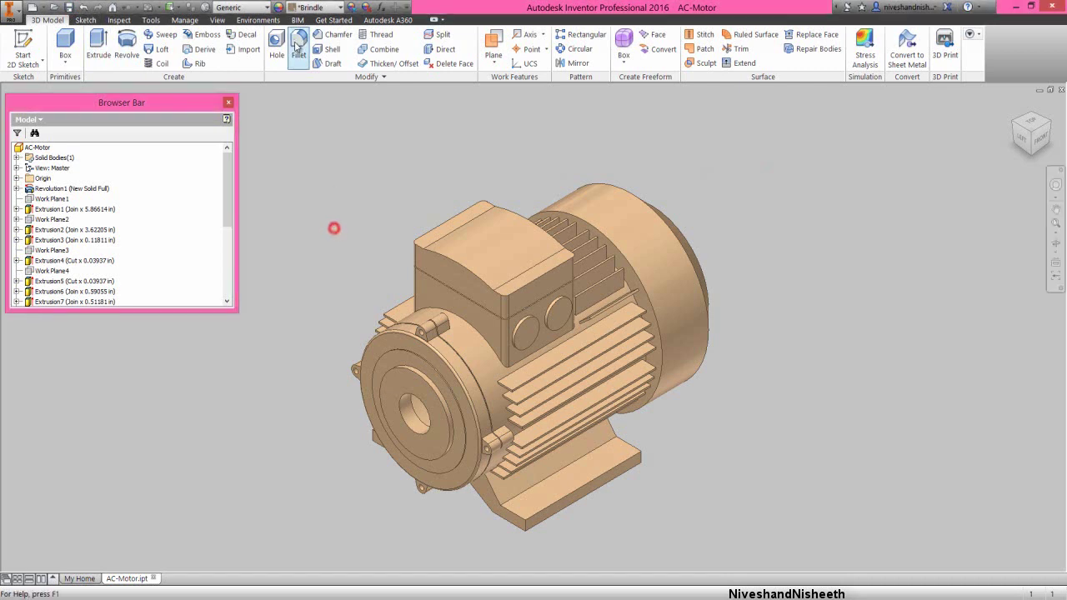
Fillet the upper perimeter edges of the terminal box lid with a .15748 in radius
click(296, 42)
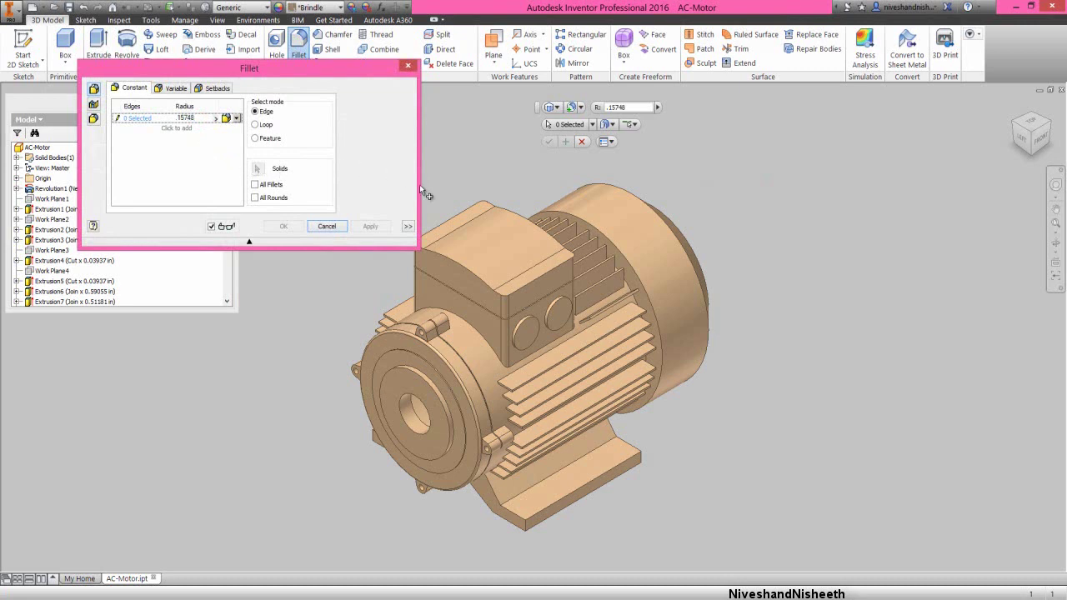
click(458, 215)
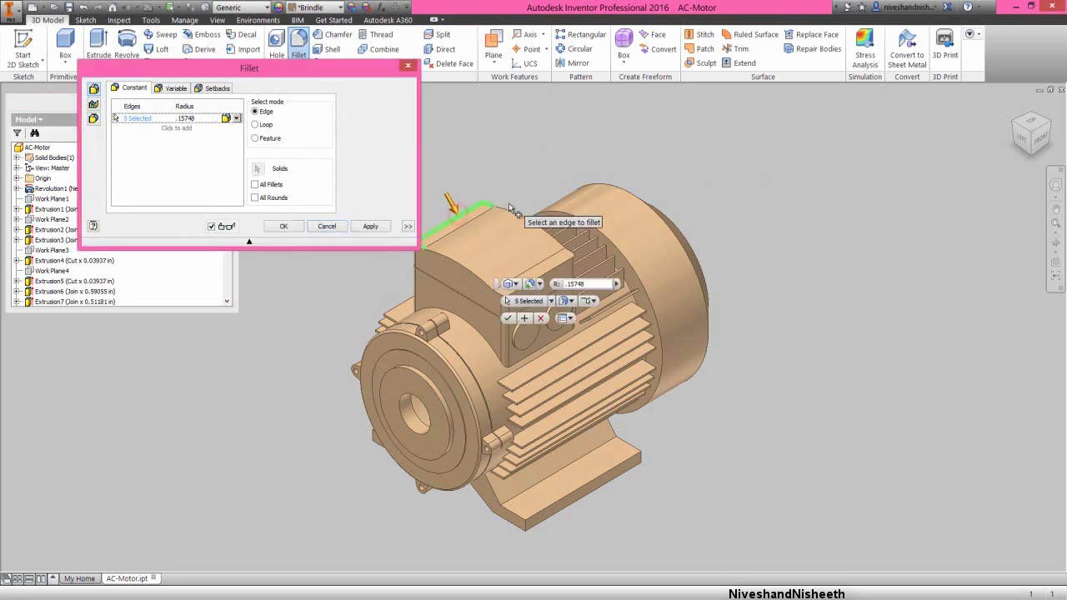
click(567, 250)
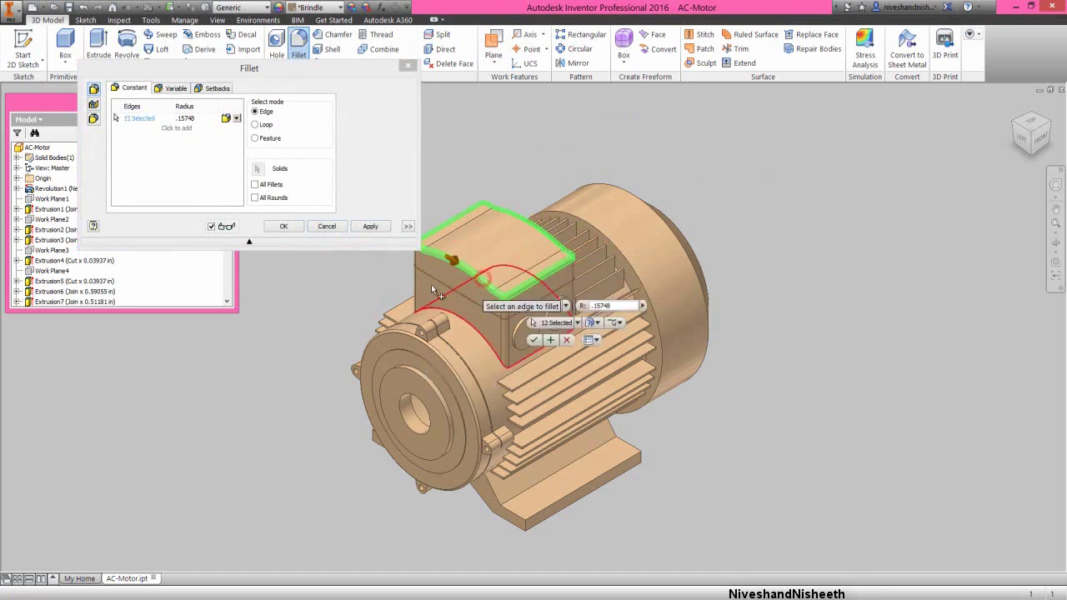
click(285, 227)
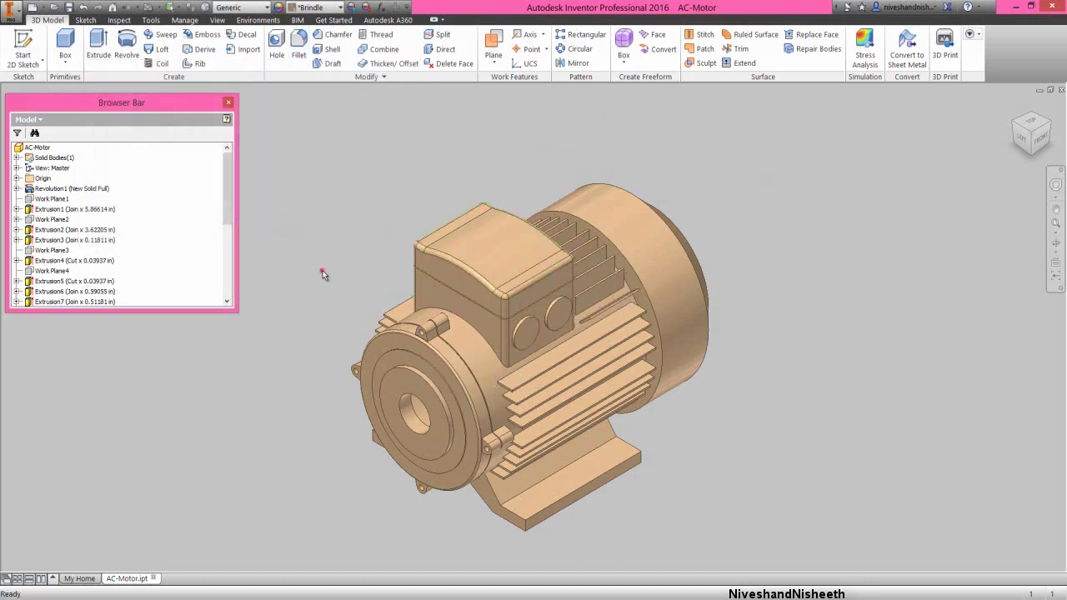
Apply a .15748 in fillet to the underside bend edges of both mounting feet
click(299, 46)
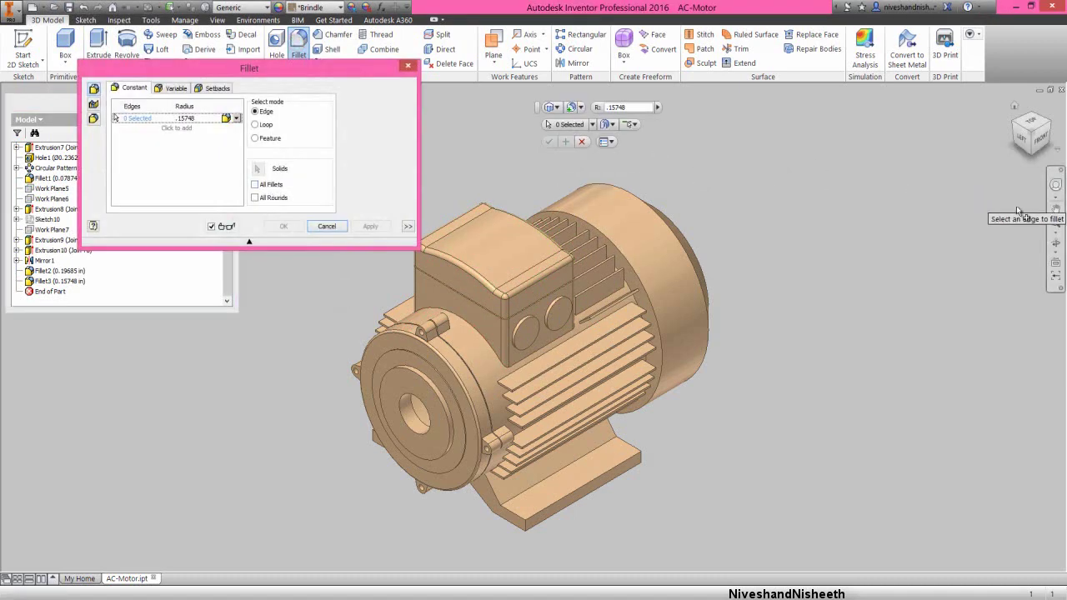
click(1054, 242)
drag(577, 456, 494, 519)
scroll(495, 518, down, 3)
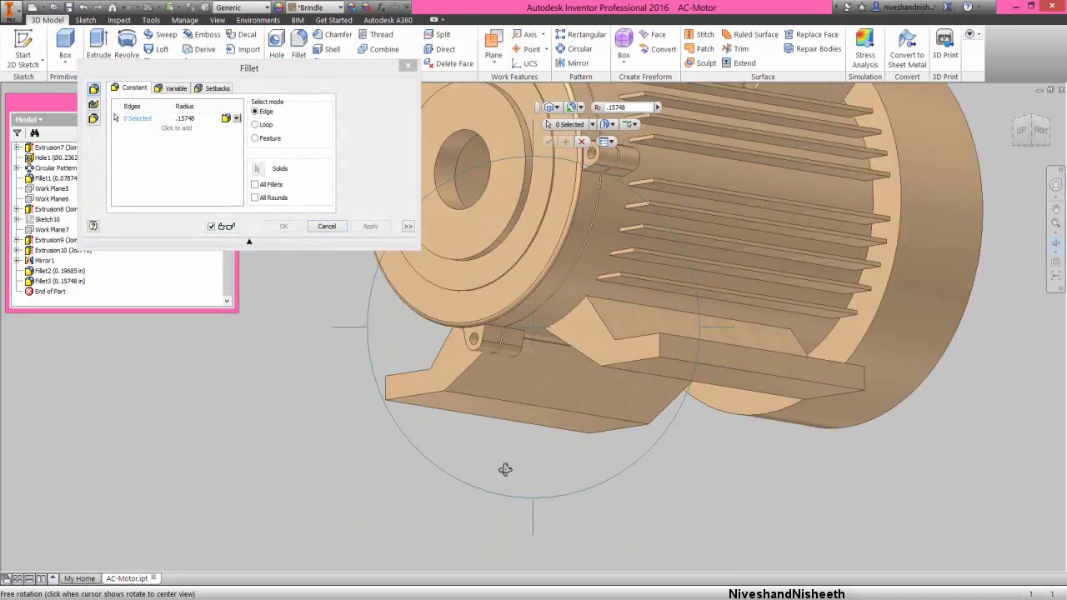
right_click(506, 469)
click(537, 467)
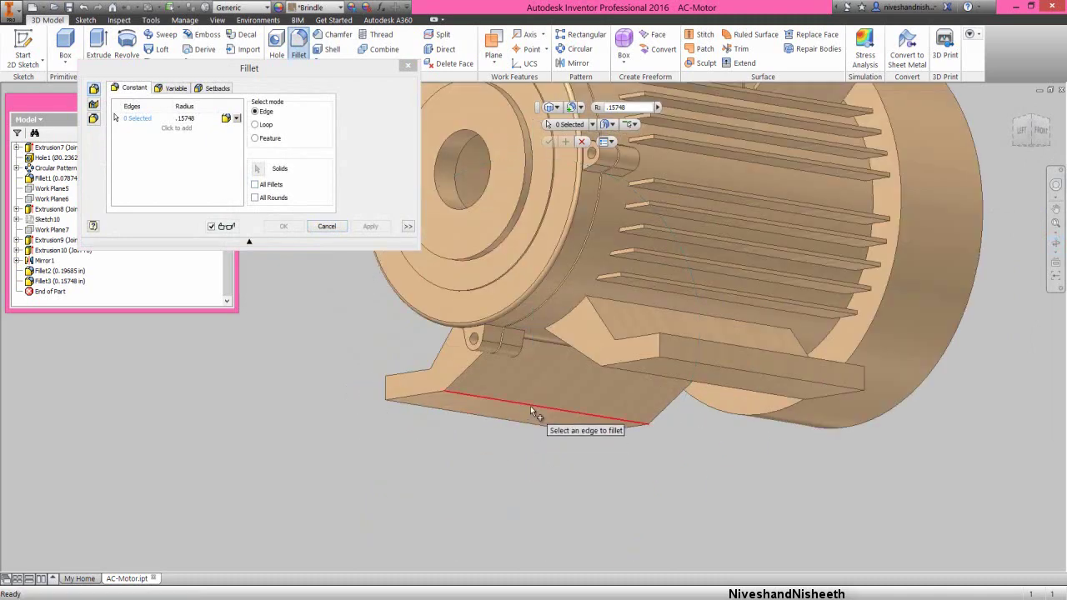
click(530, 406)
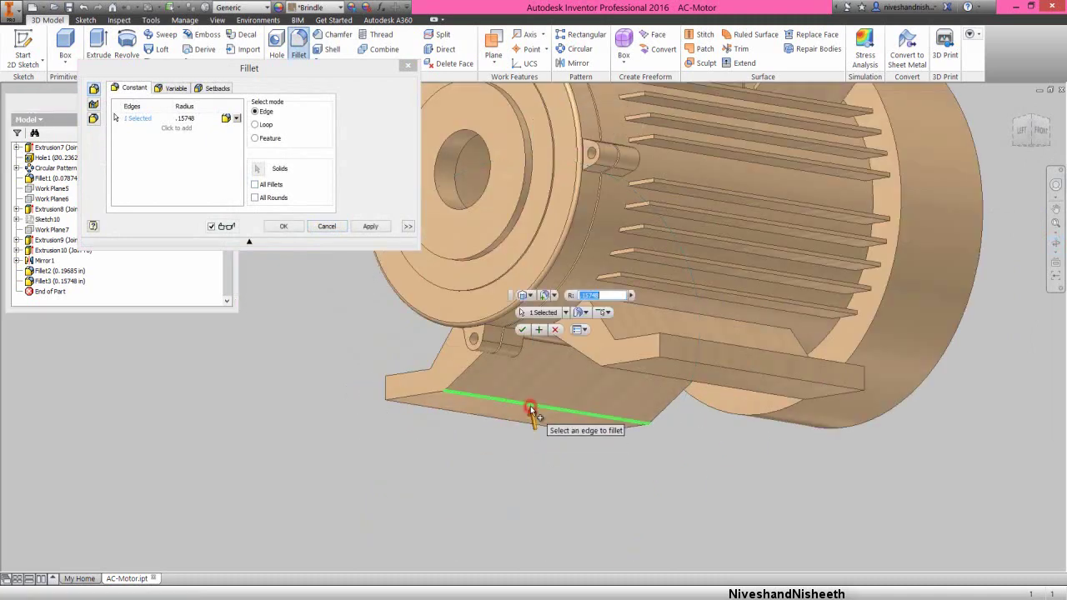
click(615, 372)
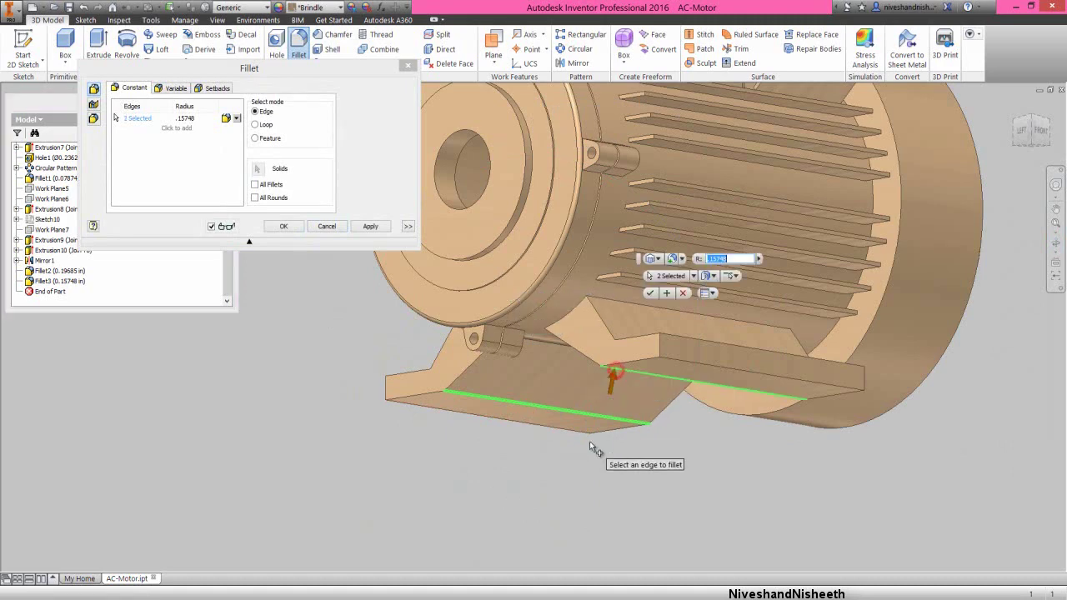
click(370, 226)
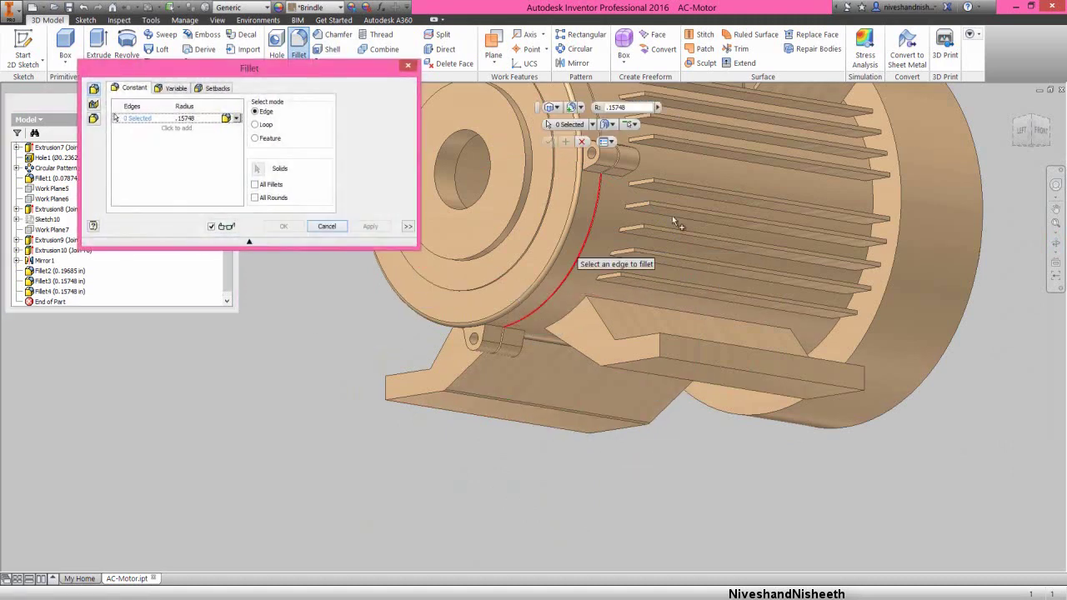
Fillet the bend edges on the upper side of both mounting feet with a radius of .15748/2
click(1034, 120)
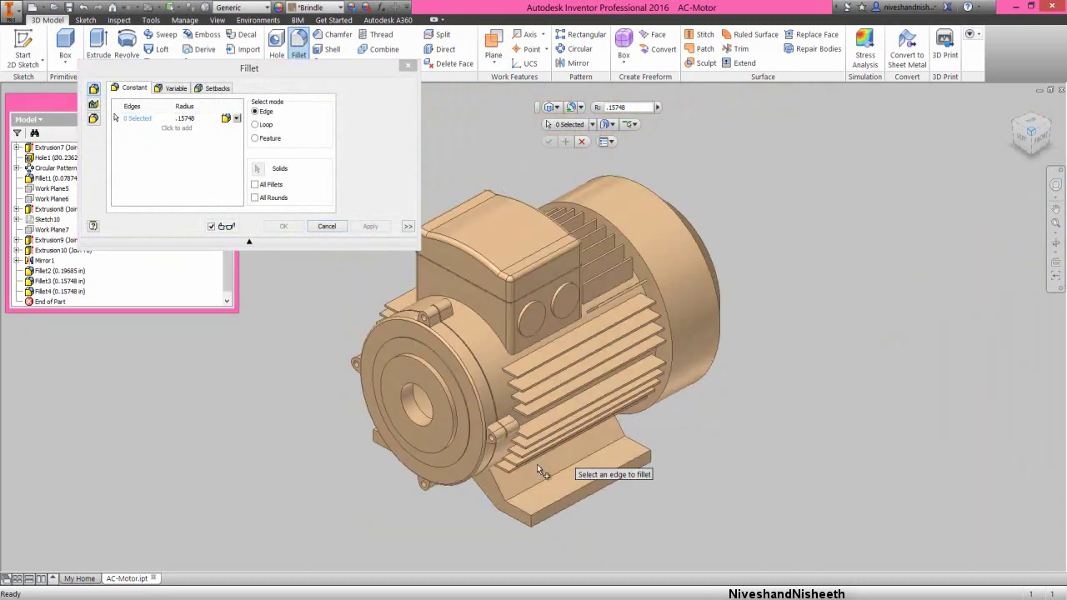
click(525, 501)
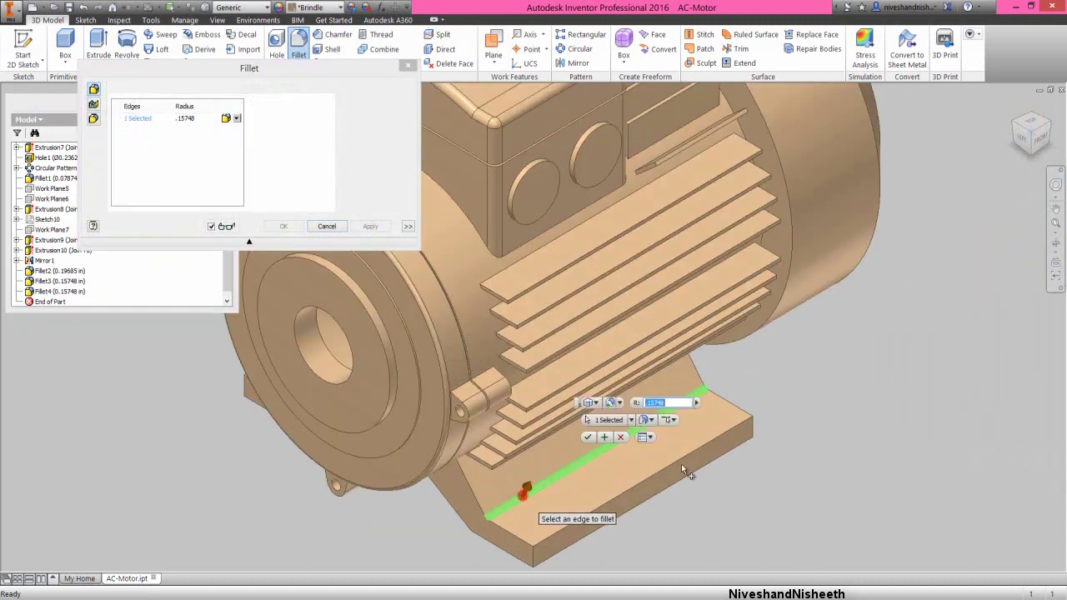
click(1012, 131)
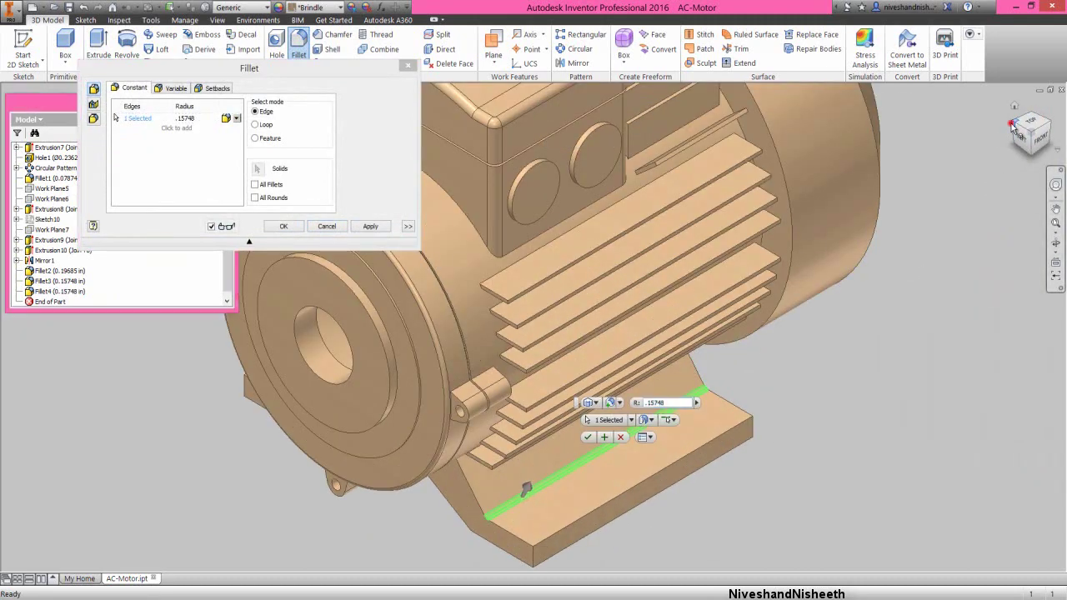
scroll(535, 524, up, 3)
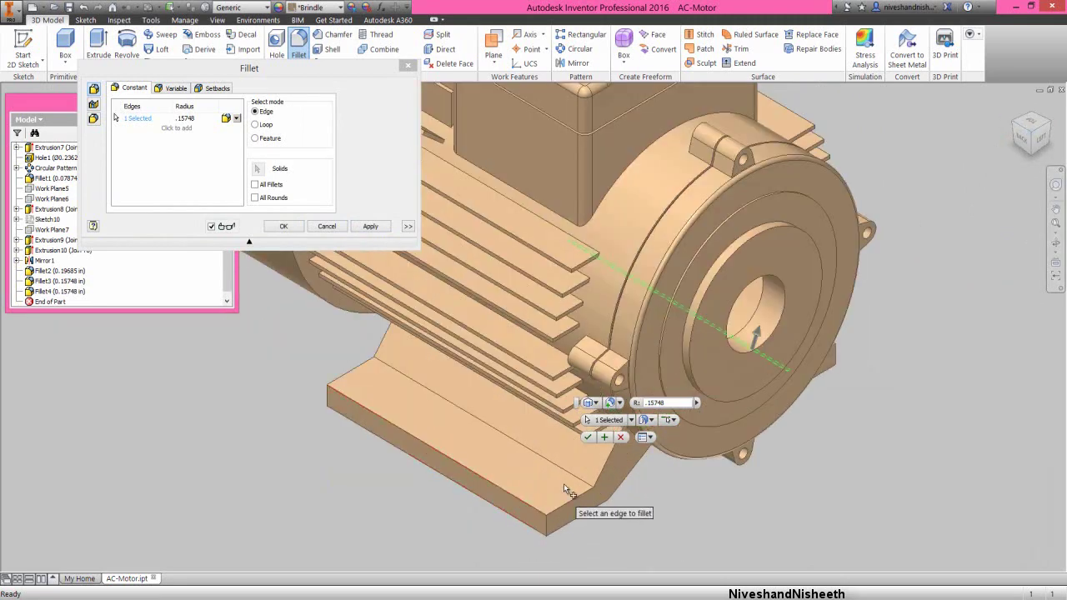
click(556, 482)
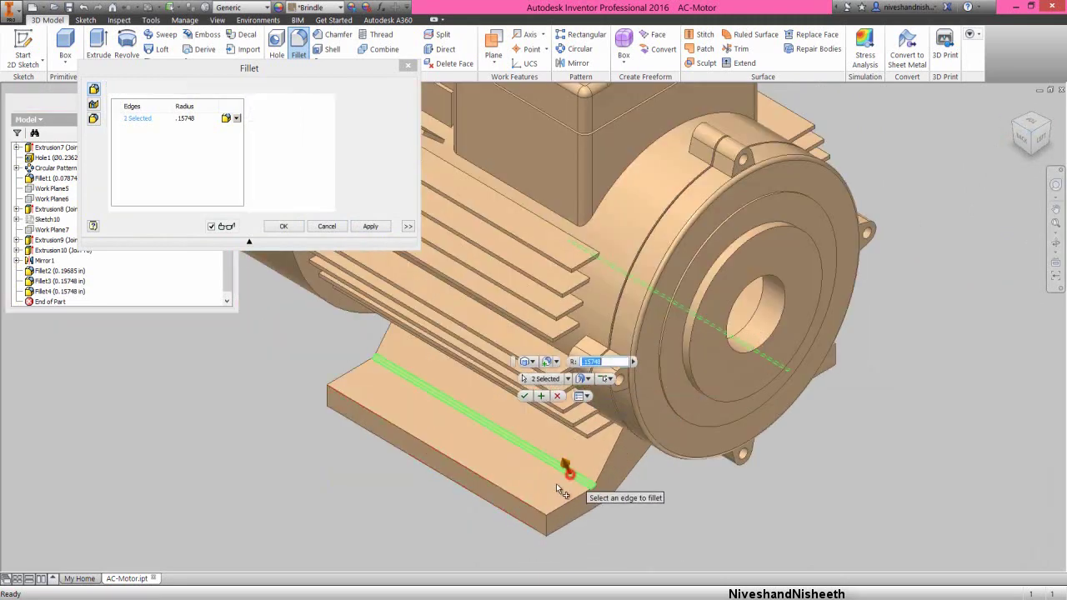
click(200, 118)
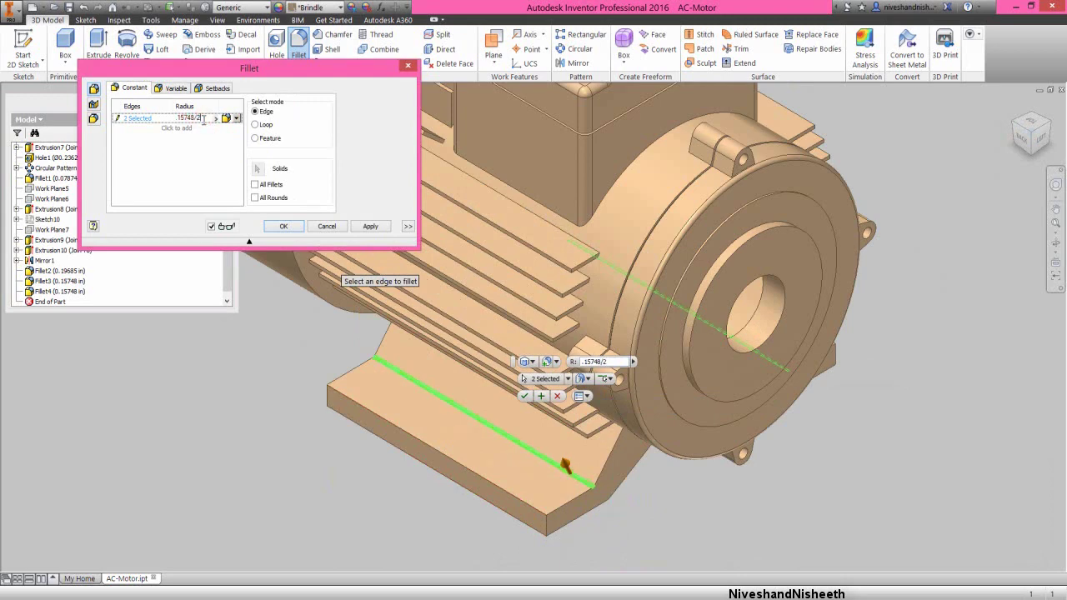
click(282, 226)
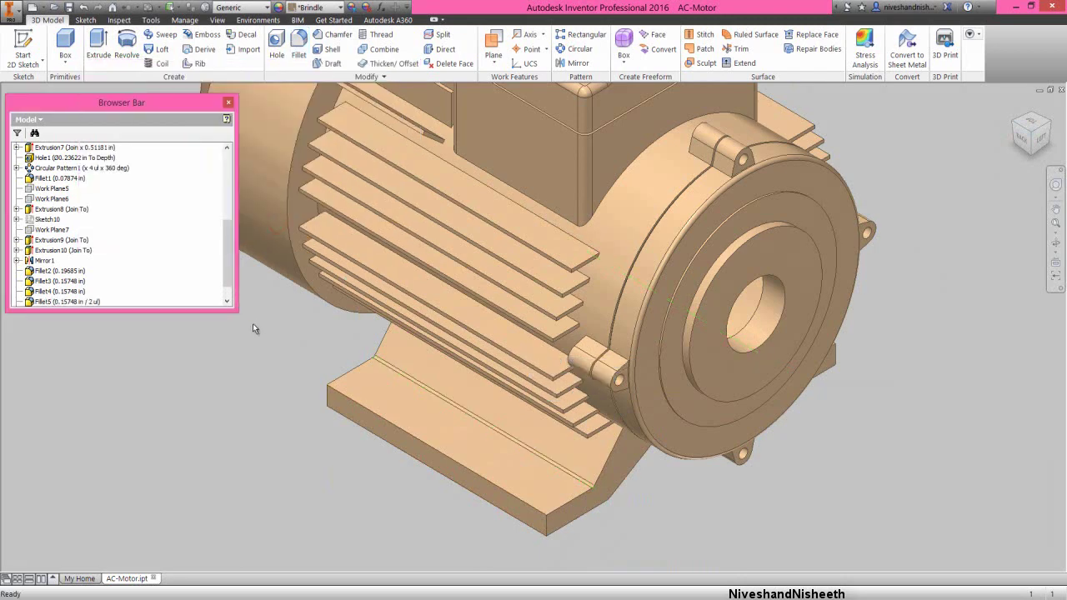
Examine the filleted bends of the mounting foot's profile from the shaft end
click(1042, 140)
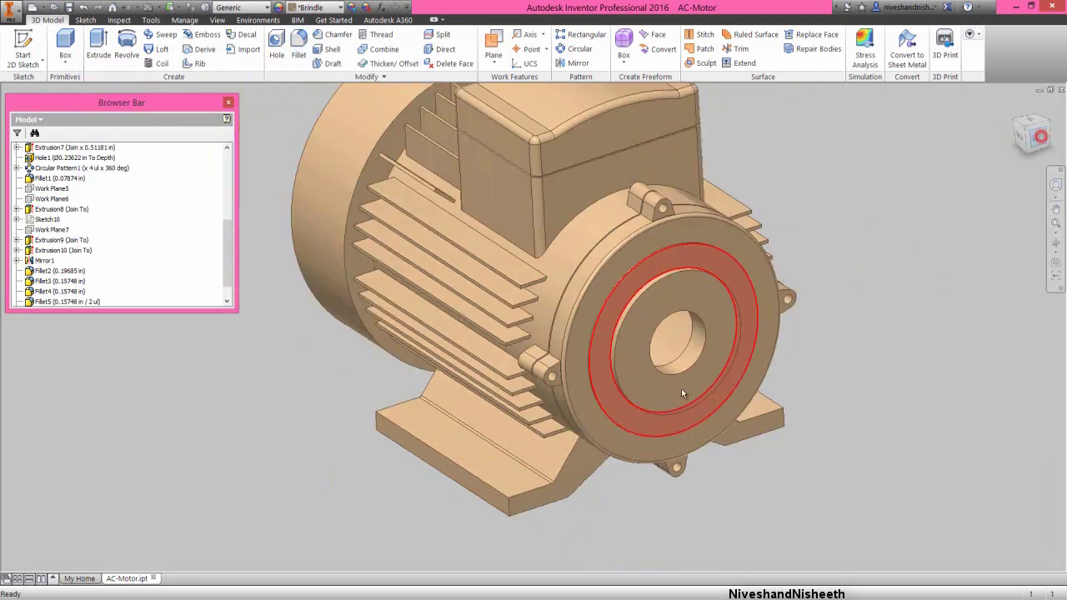
scroll(472, 459, down, 5)
scroll(472, 457, down, 3)
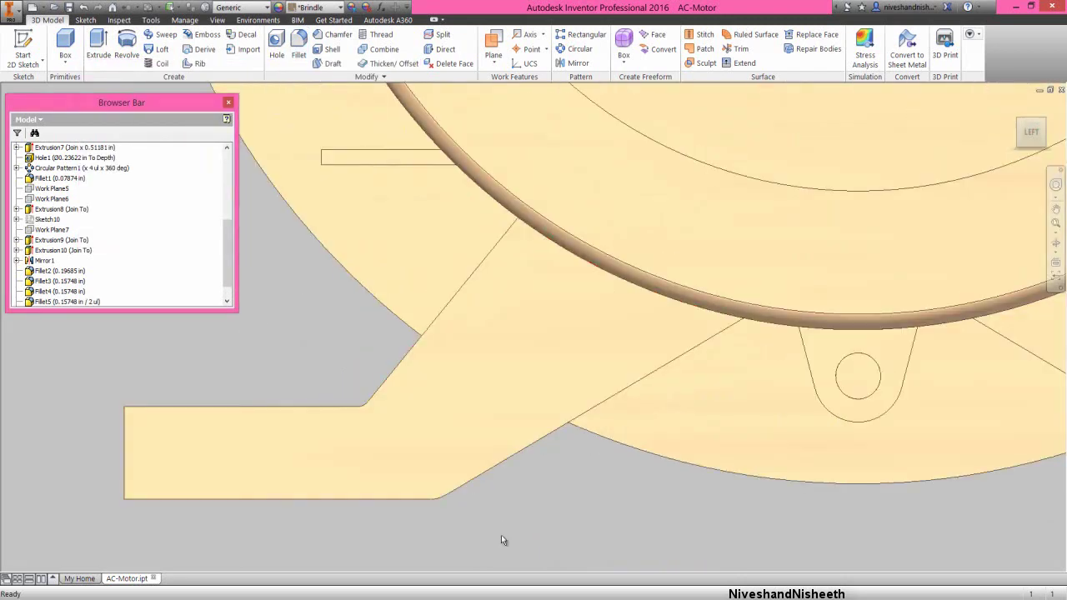
click(1019, 120)
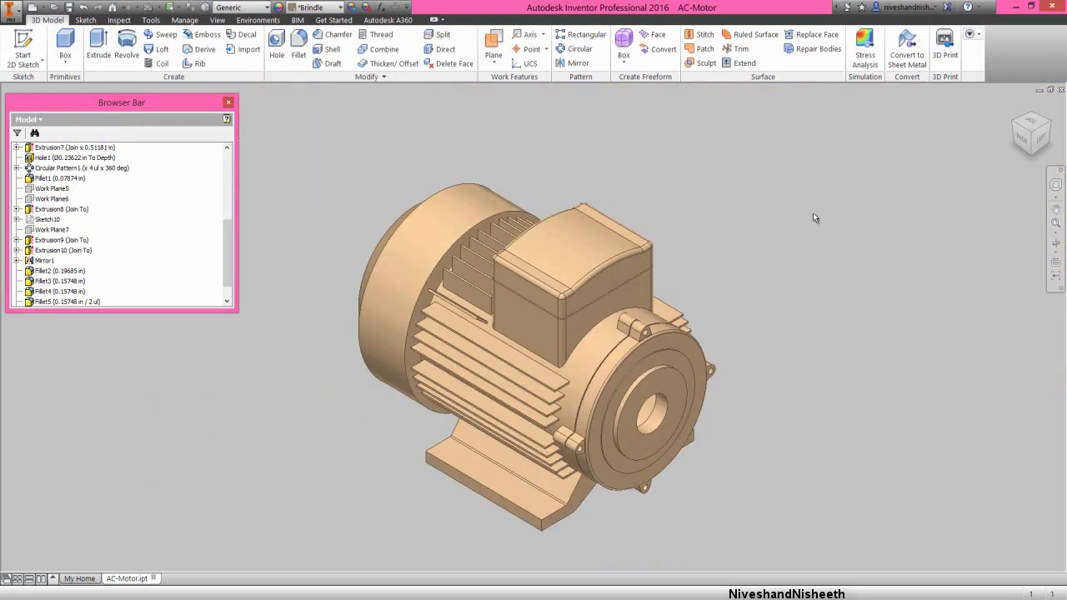
click(813, 213)
click(595, 177)
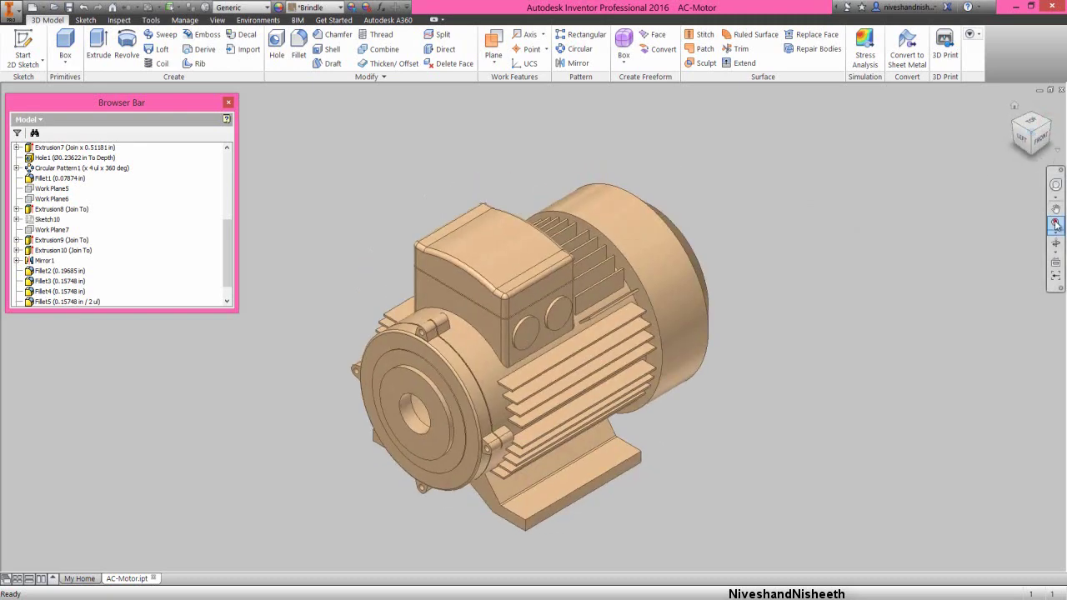
Start a sketch on the upper face of the mounting foot on the round-boss side, viewed from the top with sliced graphics
click(366, 186)
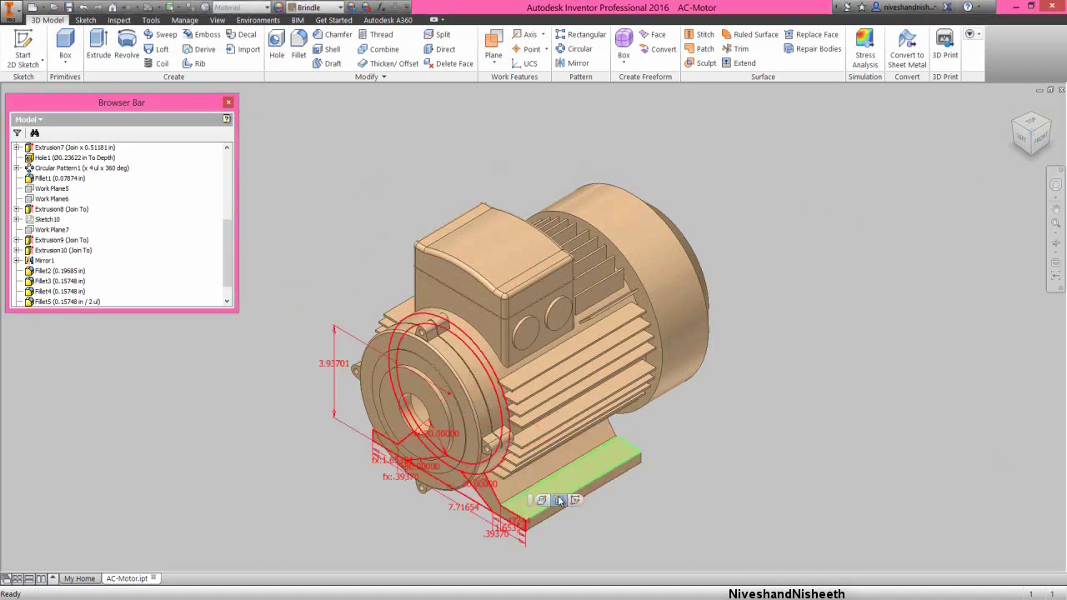
click(574, 500)
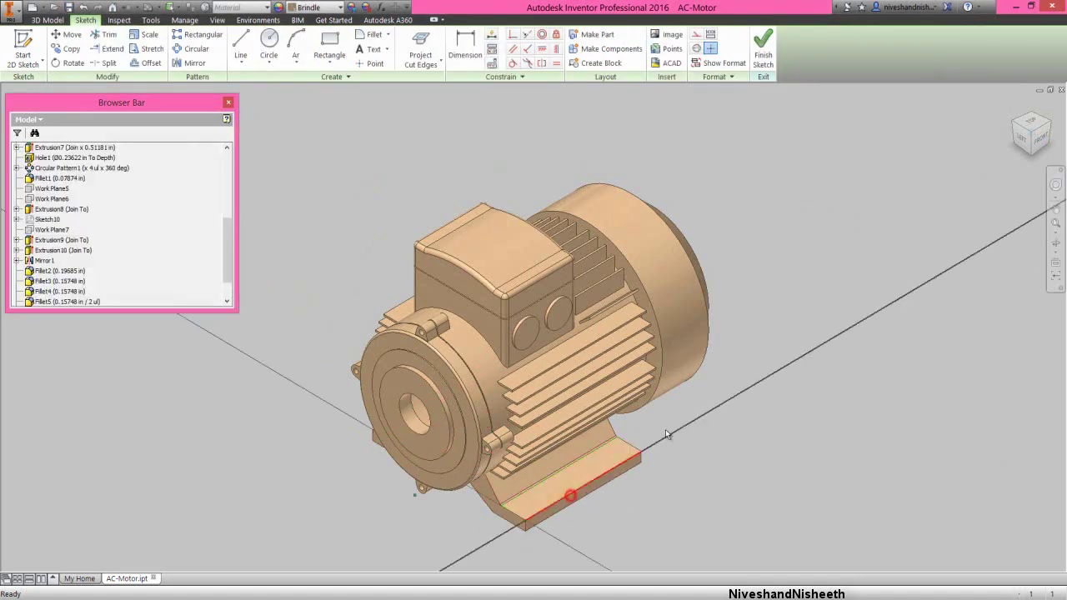
click(1032, 124)
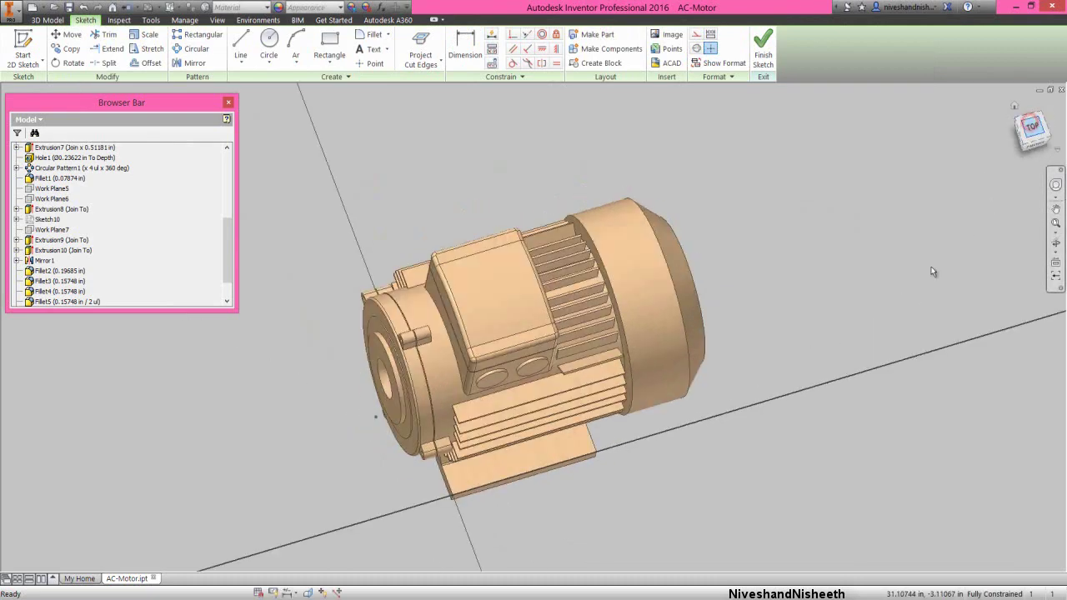
click(307, 592)
scroll(434, 397, down, 3)
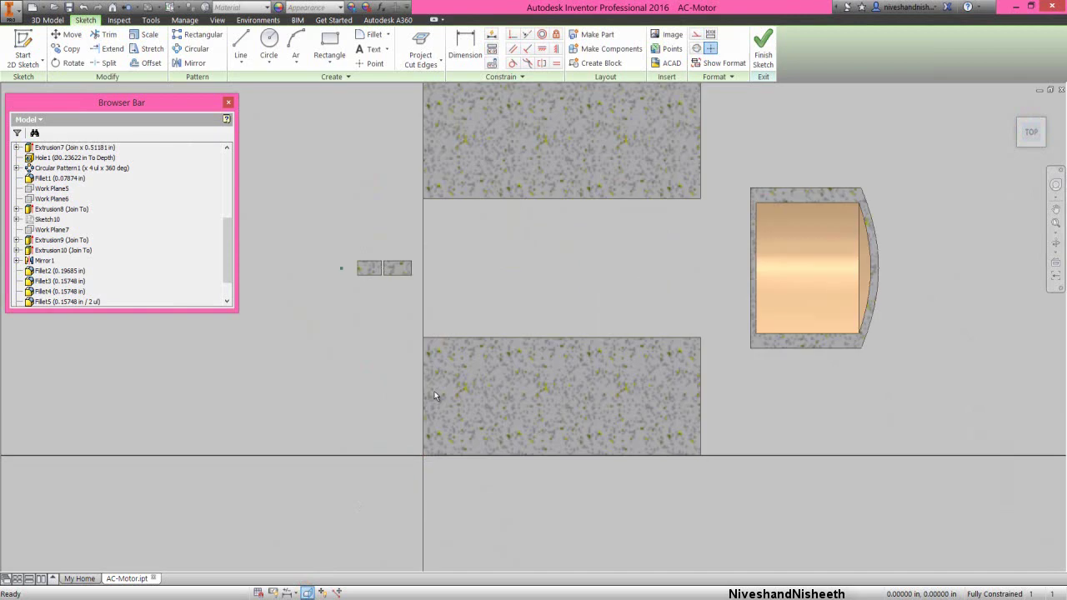
Sketch a rectangle about 1.91 in by 0.44 in on the foot's face, near its shaft end
click(329, 44)
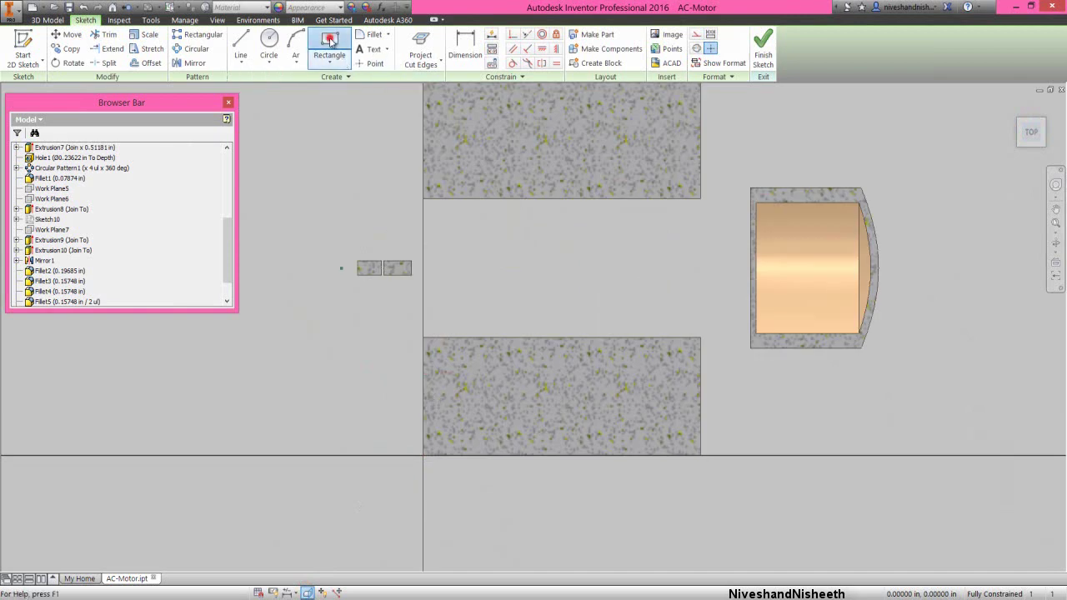
click(444, 396)
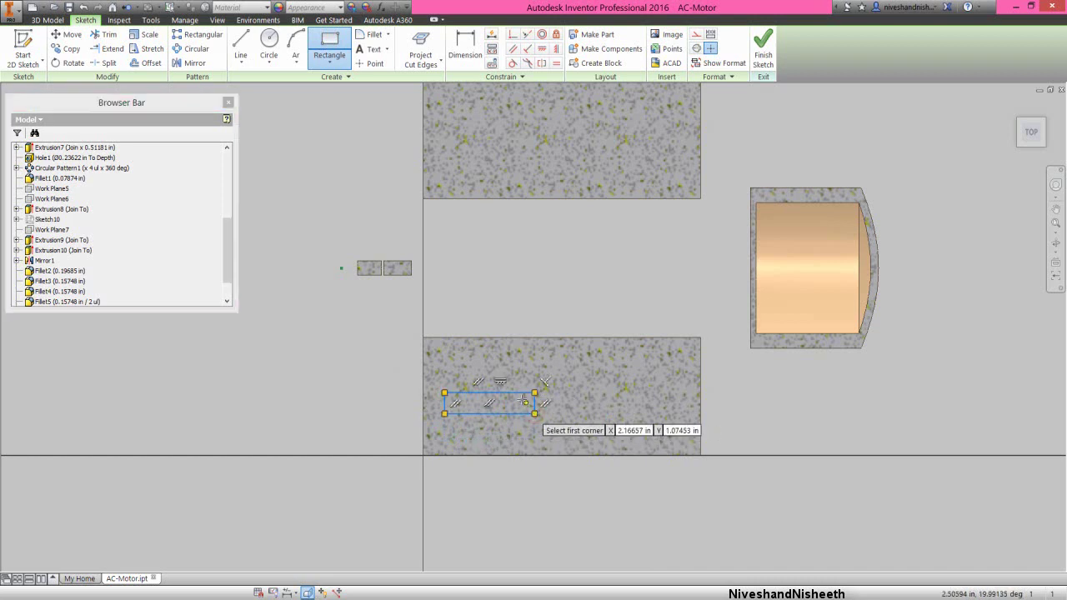
click(534, 413)
Draw a circle about 0.44 in in diameter on each short side of the rectangle, centred at its midpoint and passing through its corner
right_click(488, 311)
click(442, 282)
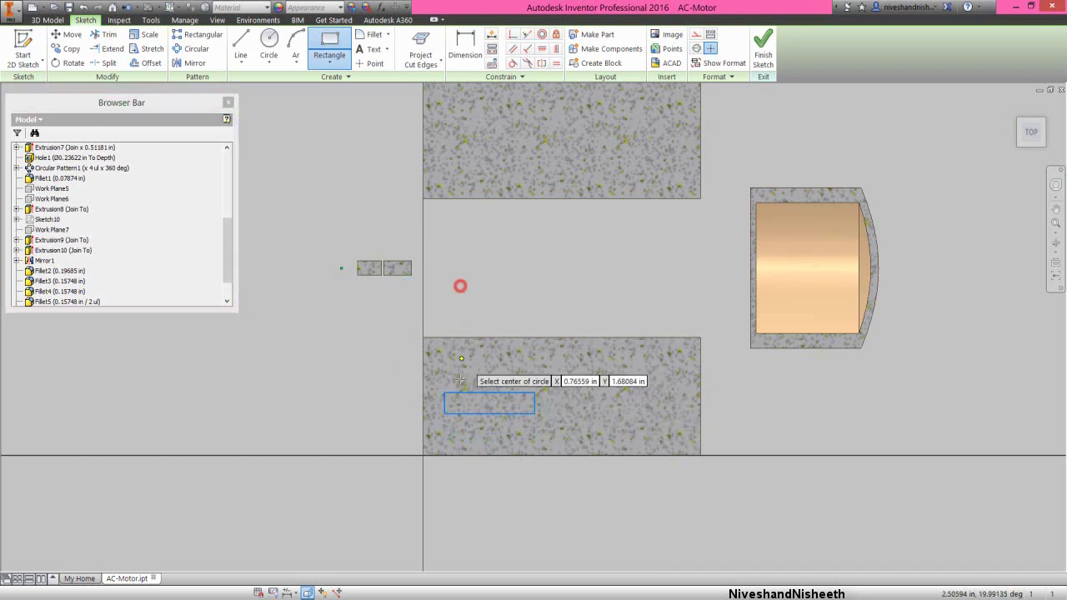
scroll(462, 393, up, 3)
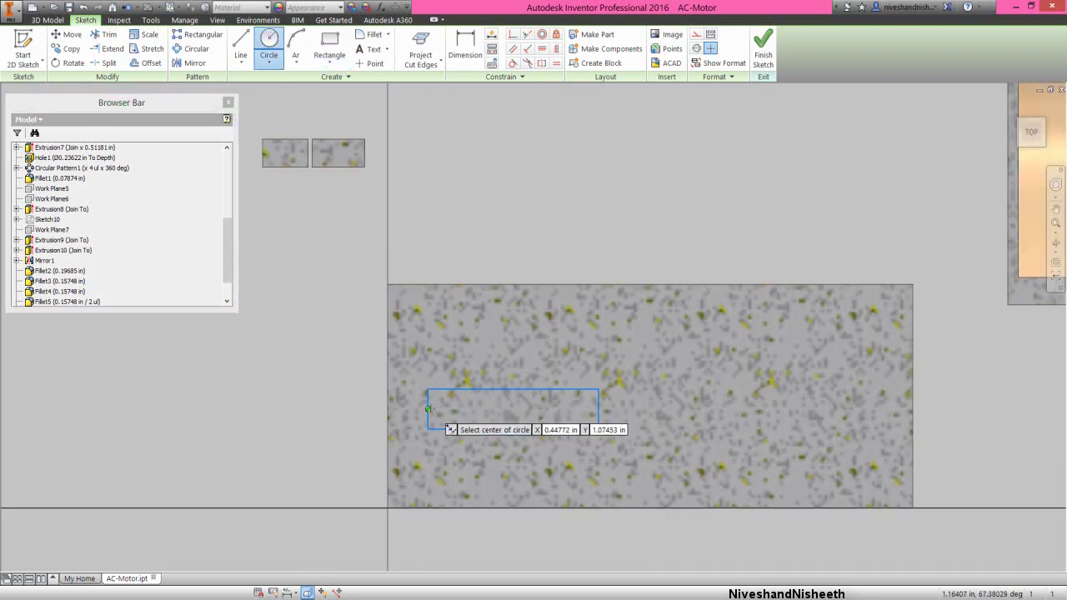
click(428, 409)
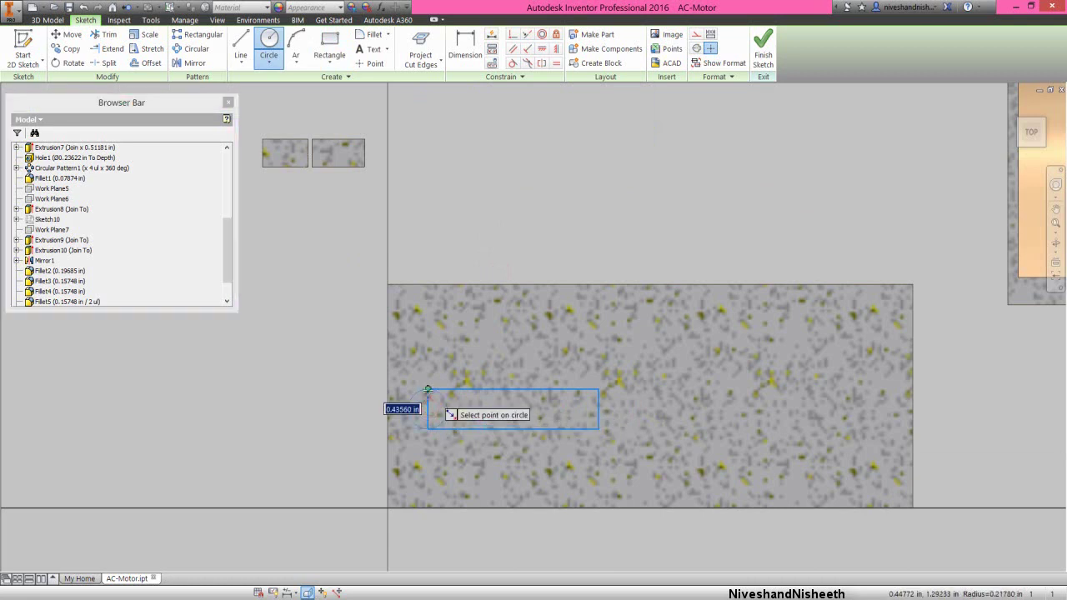
click(428, 389)
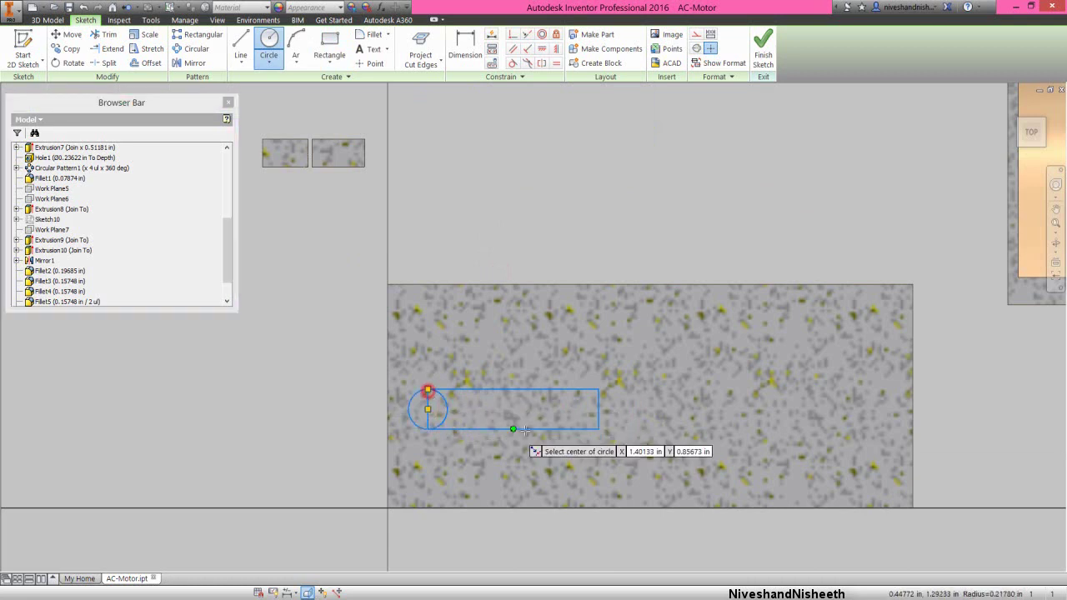
click(597, 409)
click(597, 390)
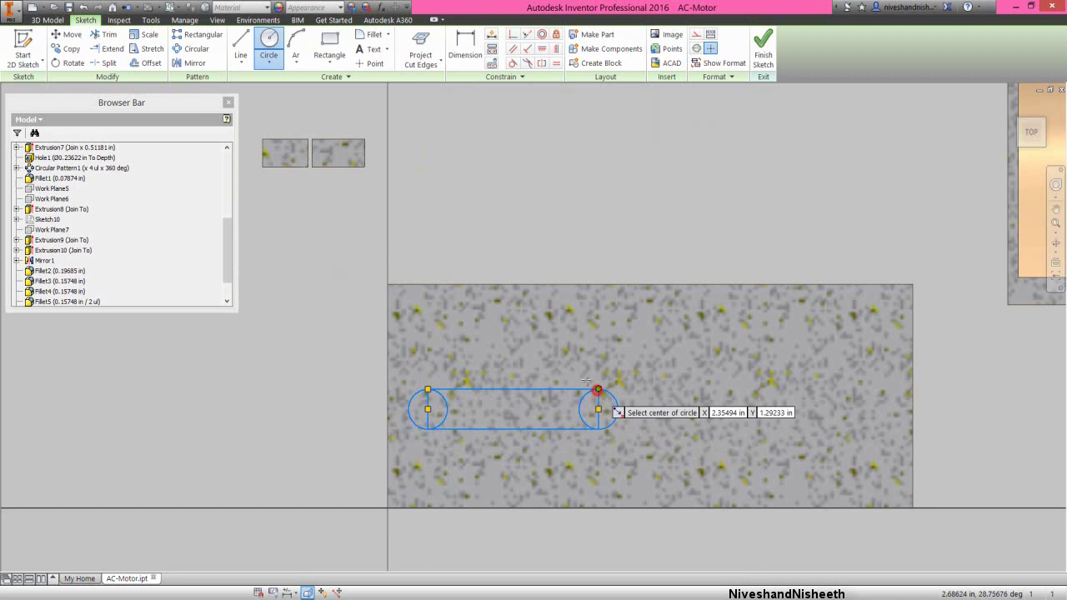
Dimension the centre of the slot's shaft-end circle from the foot's long outer edge and set it to 0.625 in
right_click(505, 229)
click(476, 243)
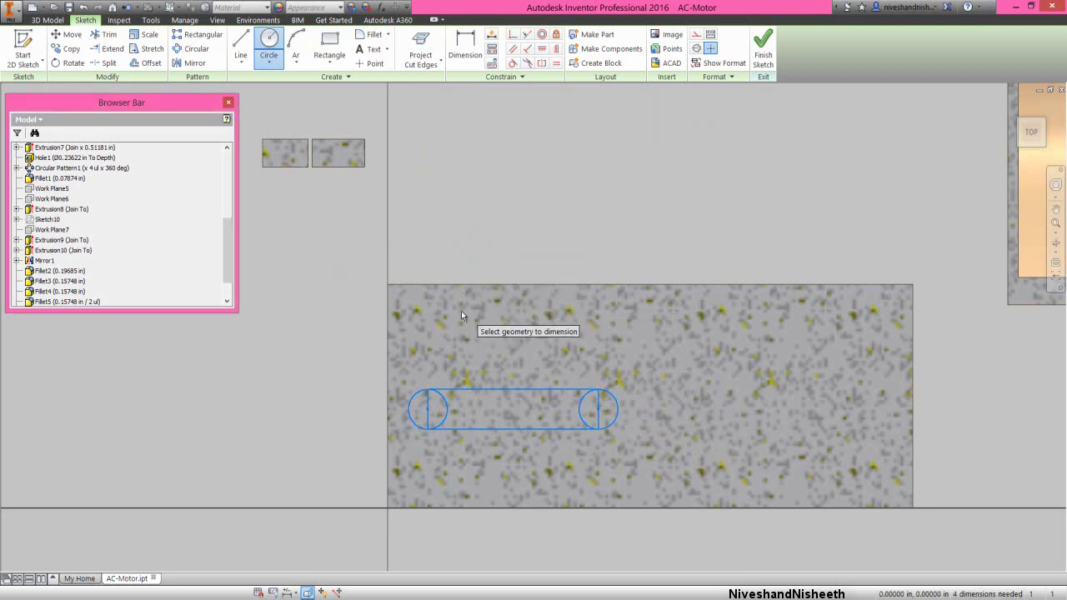
click(428, 411)
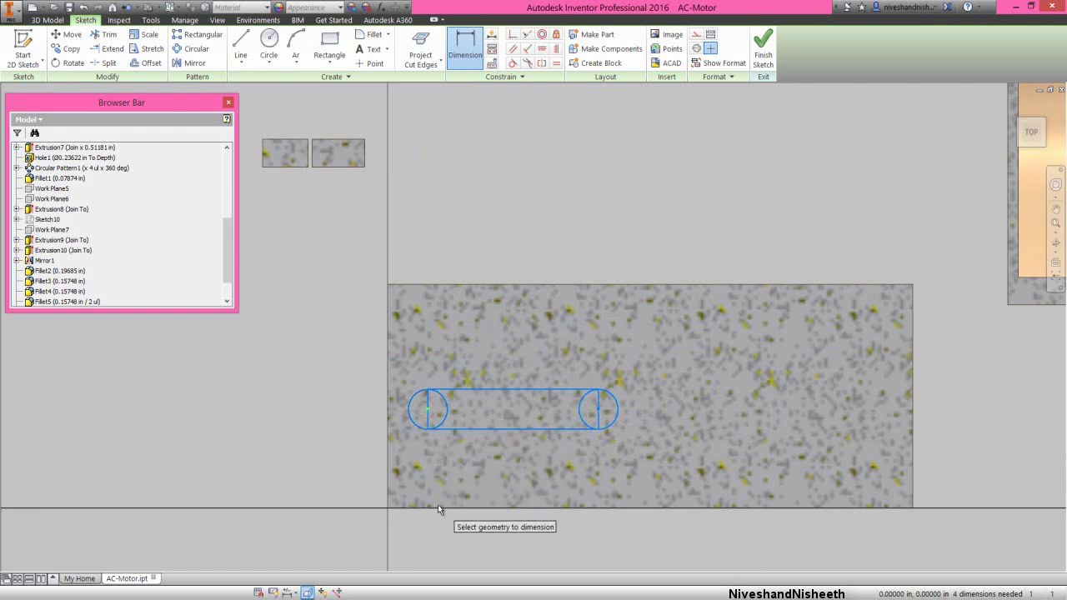
click(438, 506)
click(351, 470)
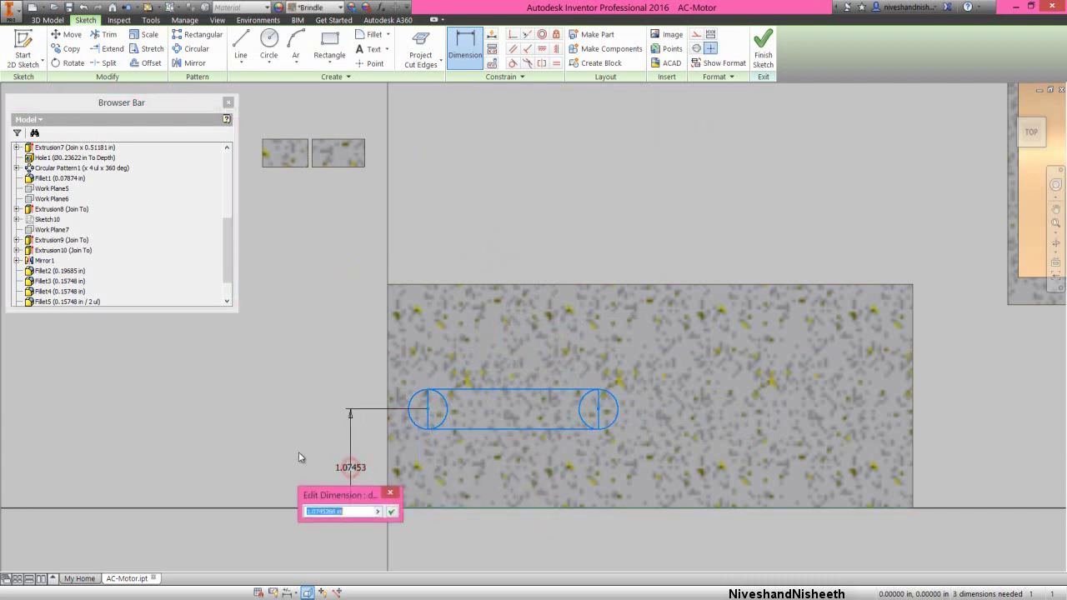
text(0.6)
key(Return)
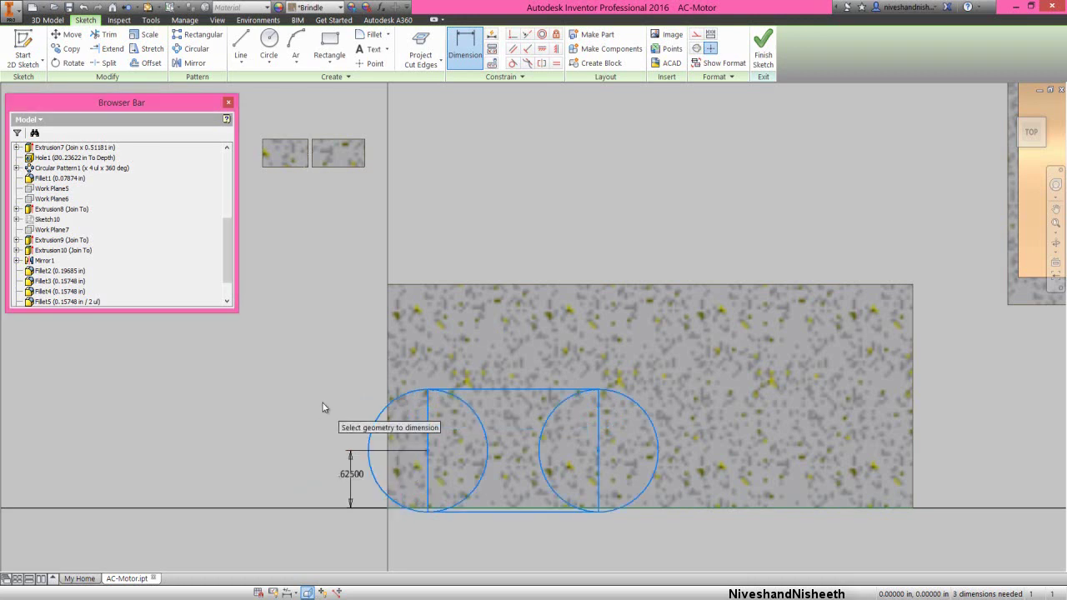
Dimension the slot rectangle's short side as 0.375 in and its long side as 1.5 in
click(430, 418)
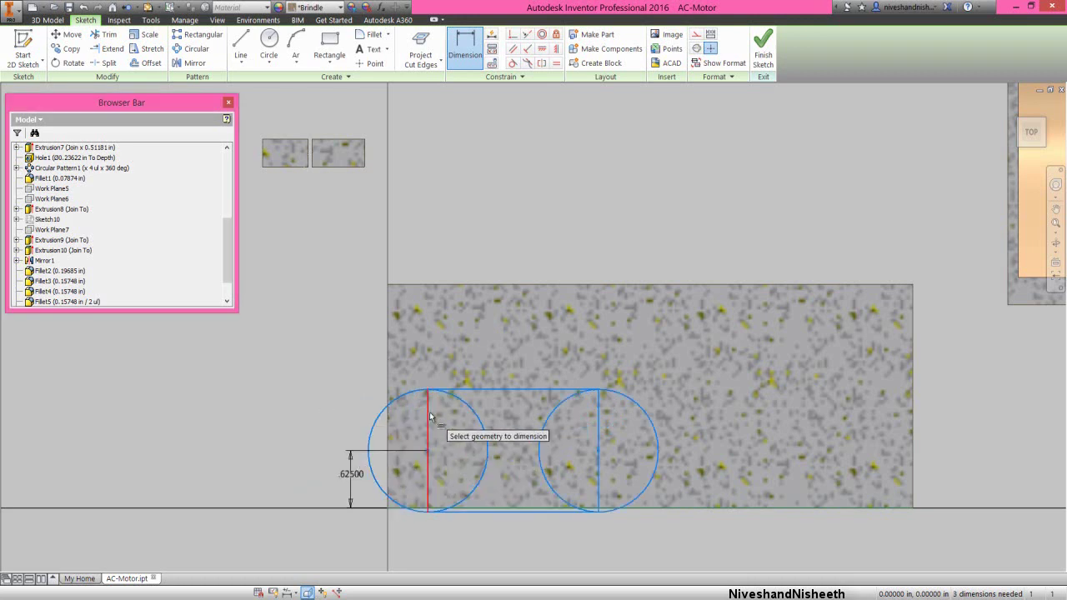
click(295, 413)
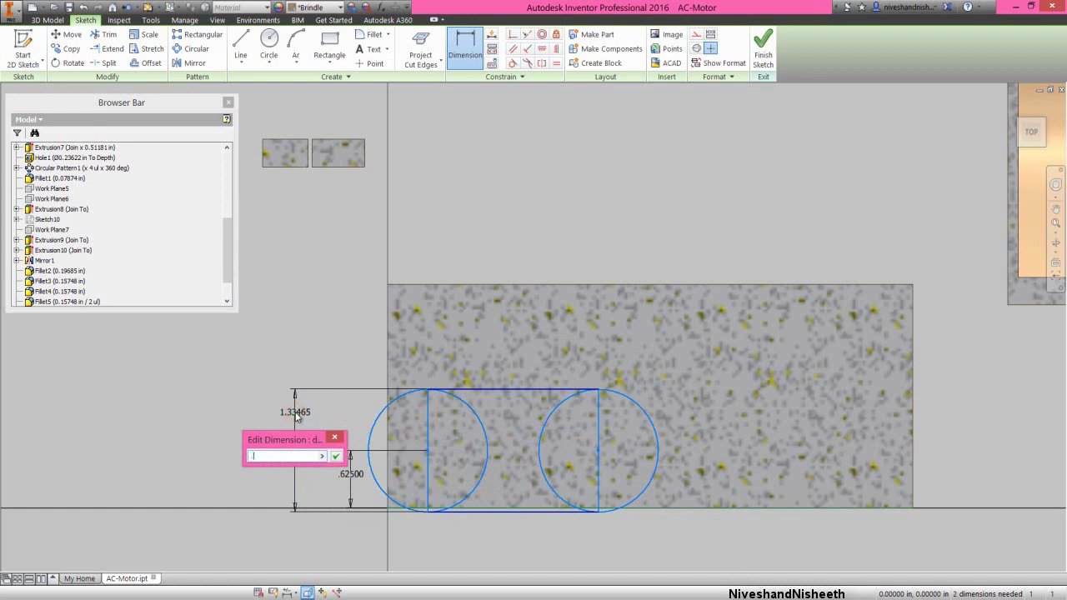
key(Return)
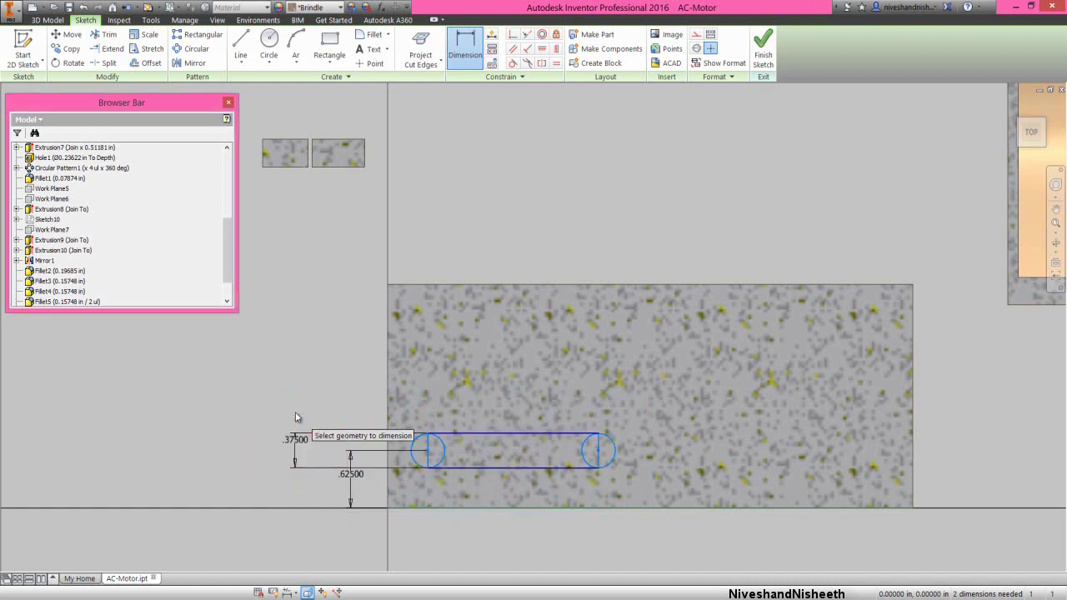
click(474, 528)
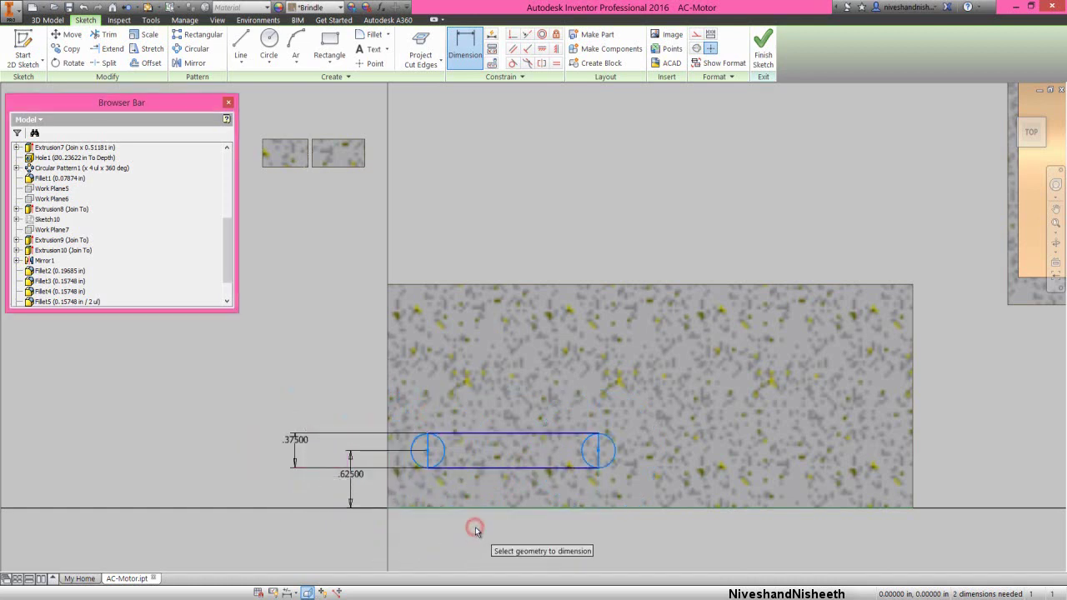
click(455, 432)
click(475, 400)
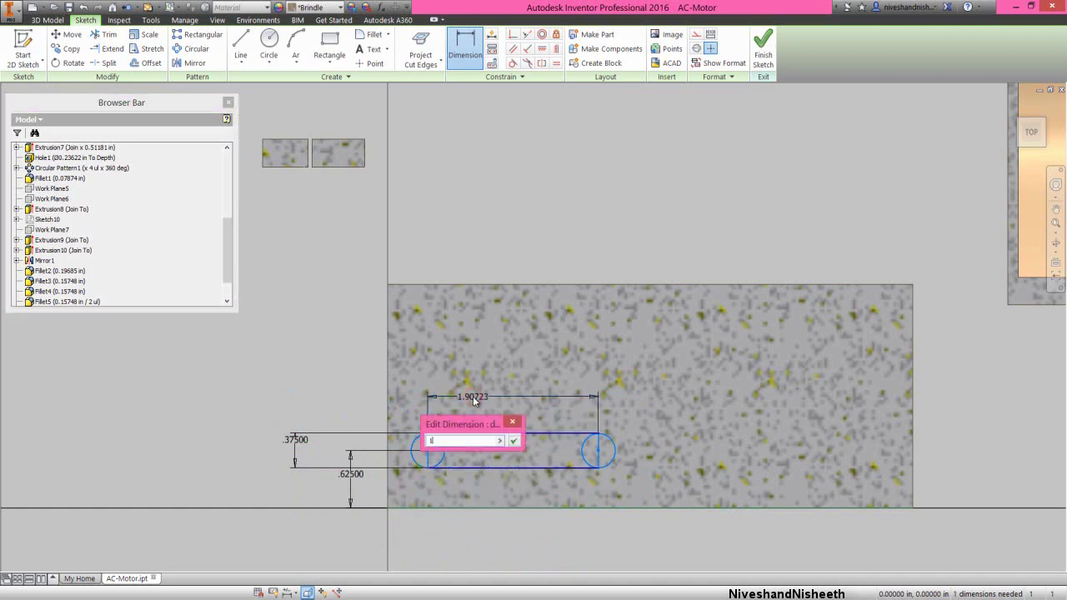
key(Return)
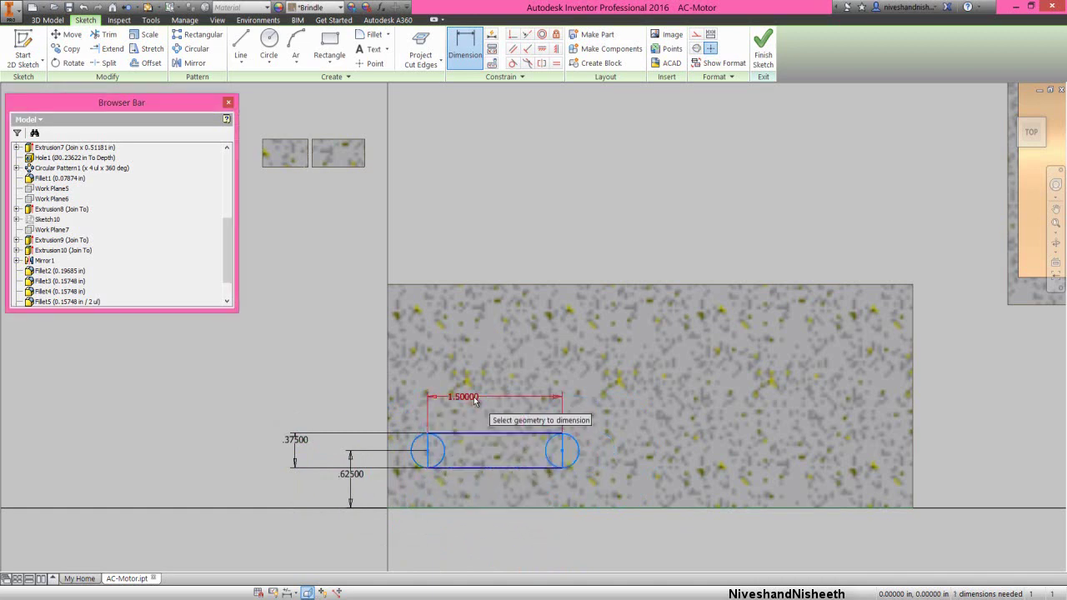
click(548, 270)
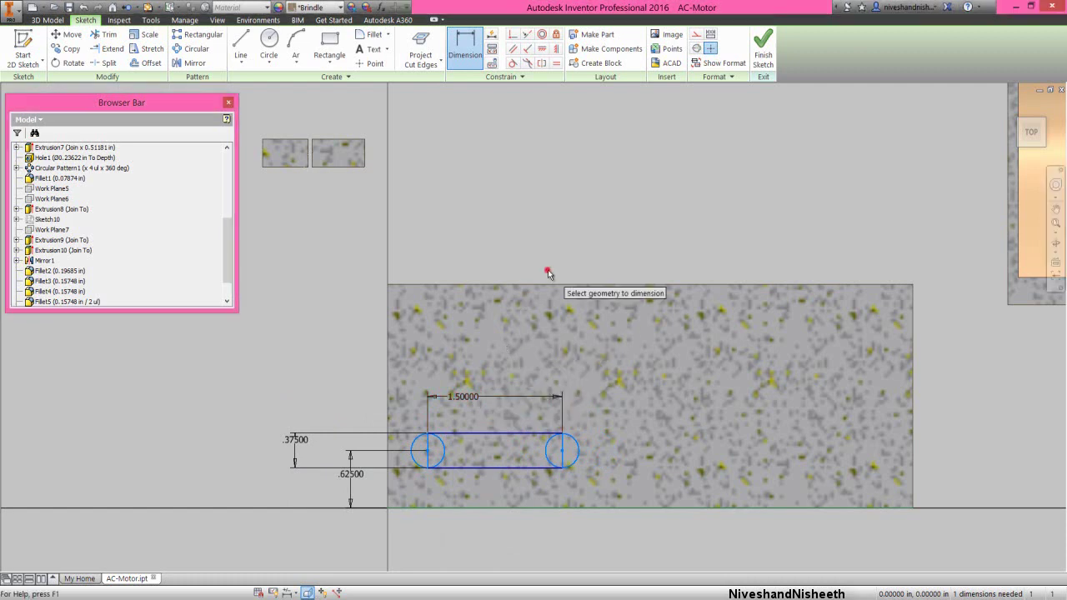
Dimension the slot rectangle's shaft-end side lengthwise from the foot's outer corner and set the distance to 0.40368 in
click(428, 451)
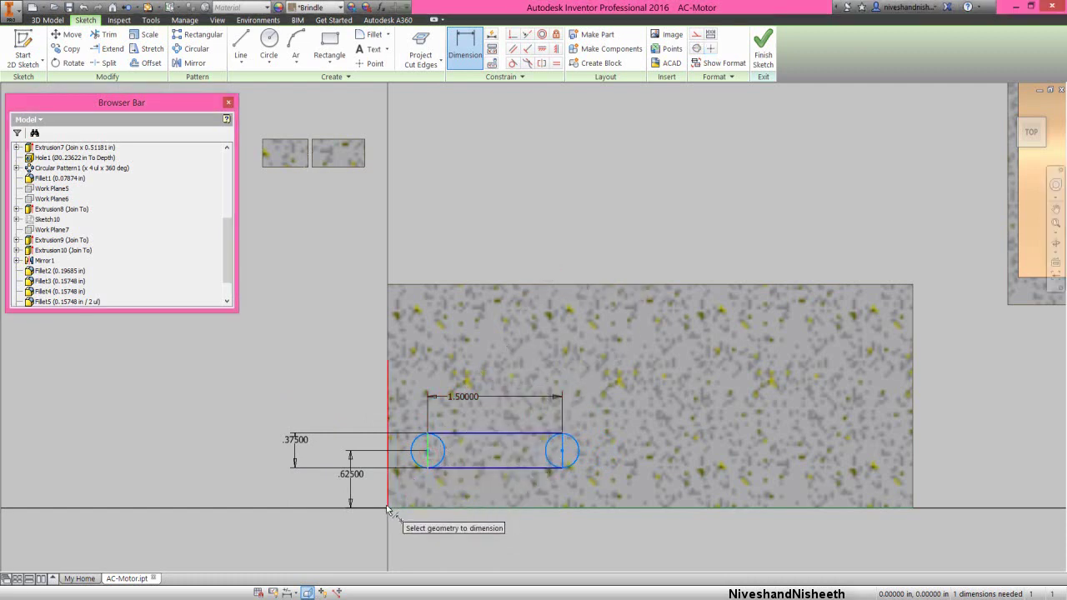
click(386, 507)
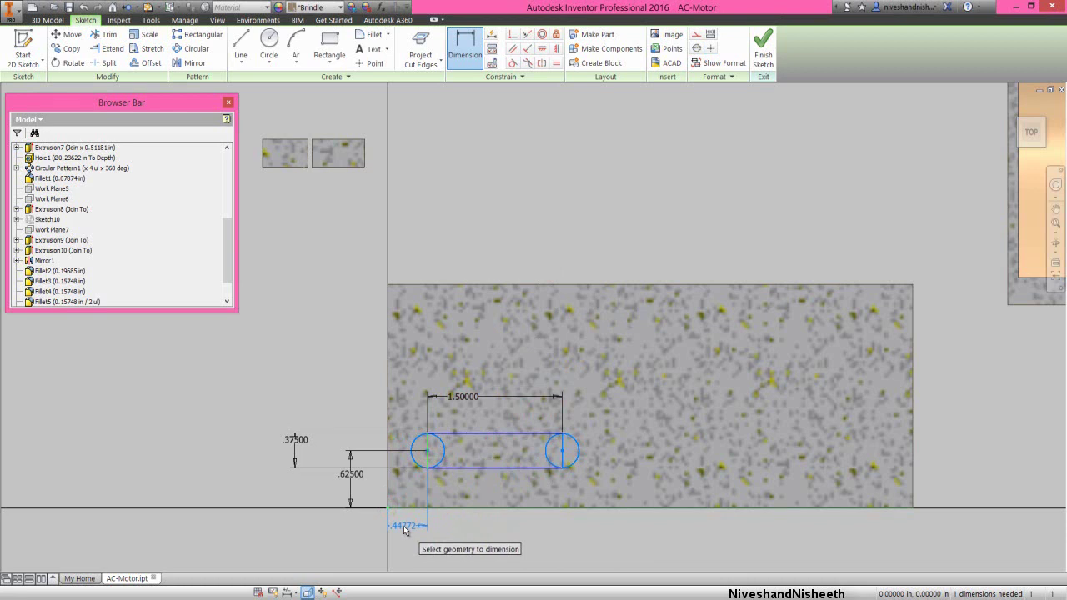
click(404, 530)
key(BackSpace)
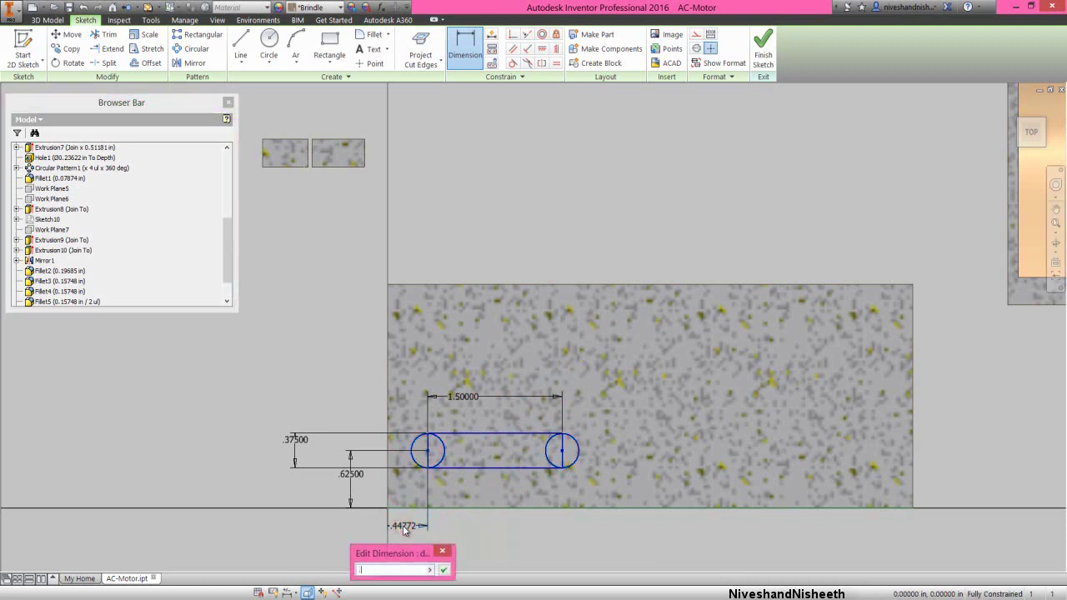
text(40368)
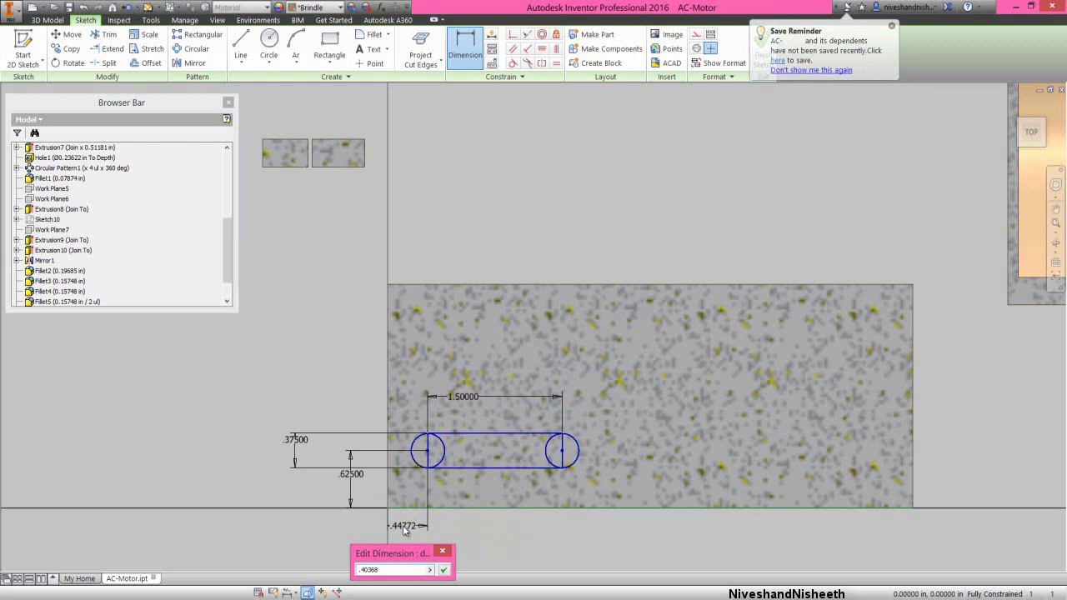
key(Return)
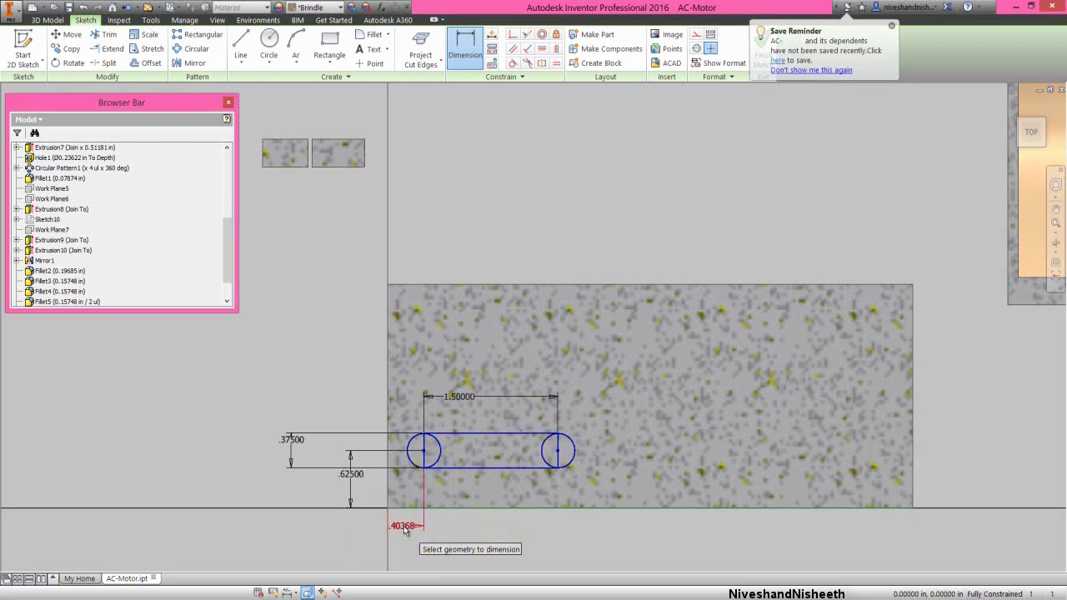
right_click(498, 251)
click(528, 255)
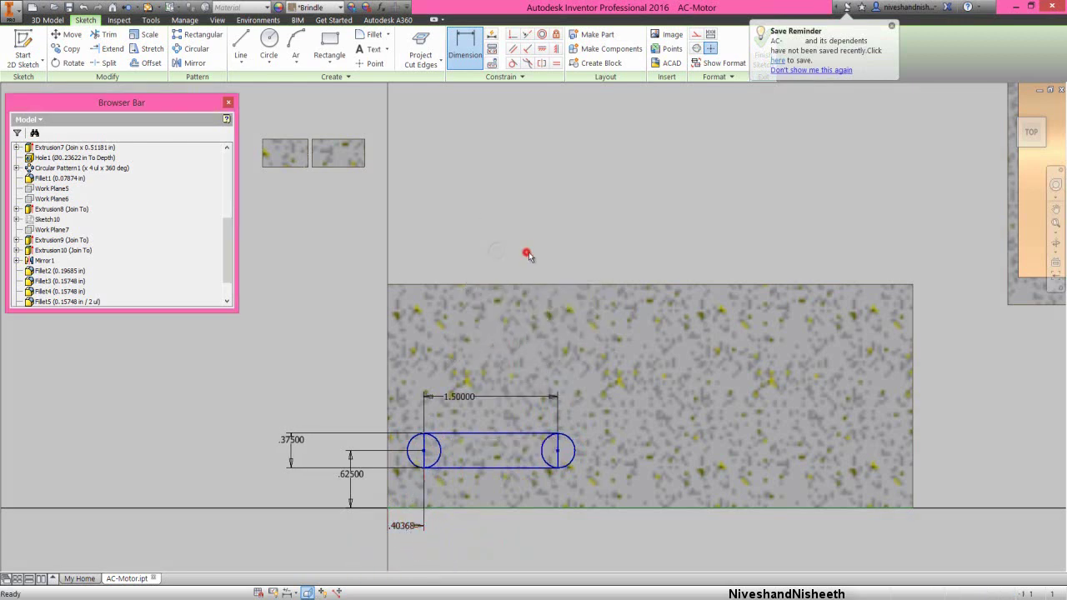
Save the part, exiting the slot sketch
click(777, 60)
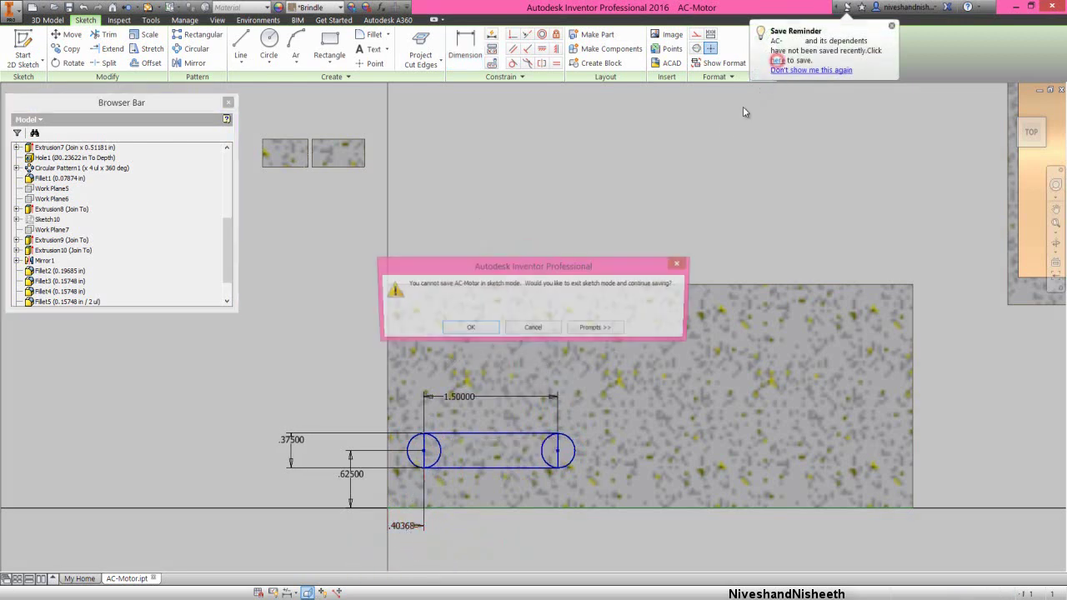
click(472, 328)
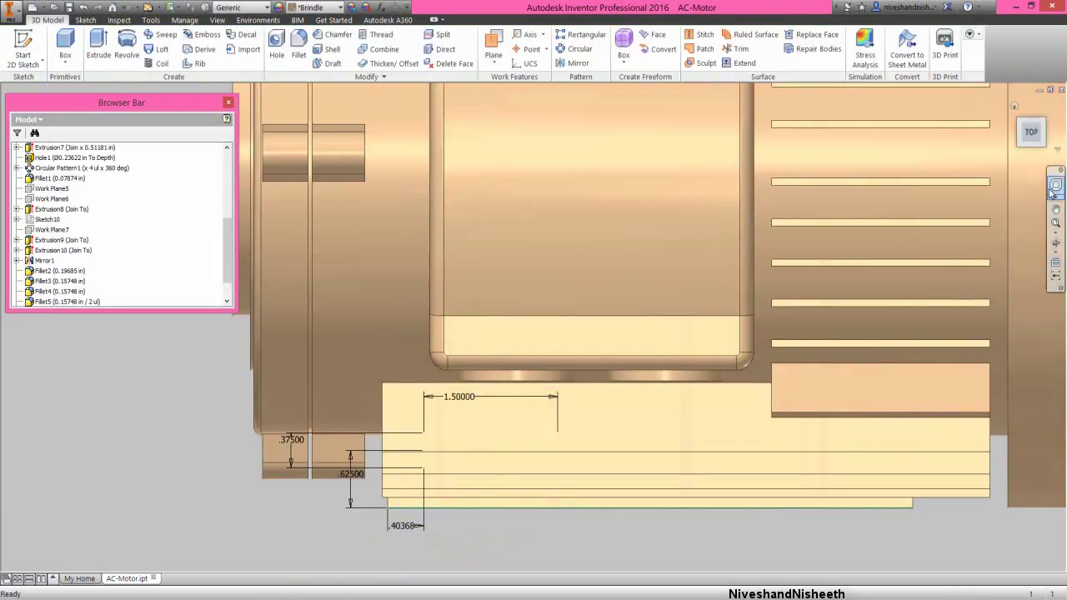
Extrude the slot's rectangle and both end circles as a 1 in deep cut through the mounting foot
click(1056, 188)
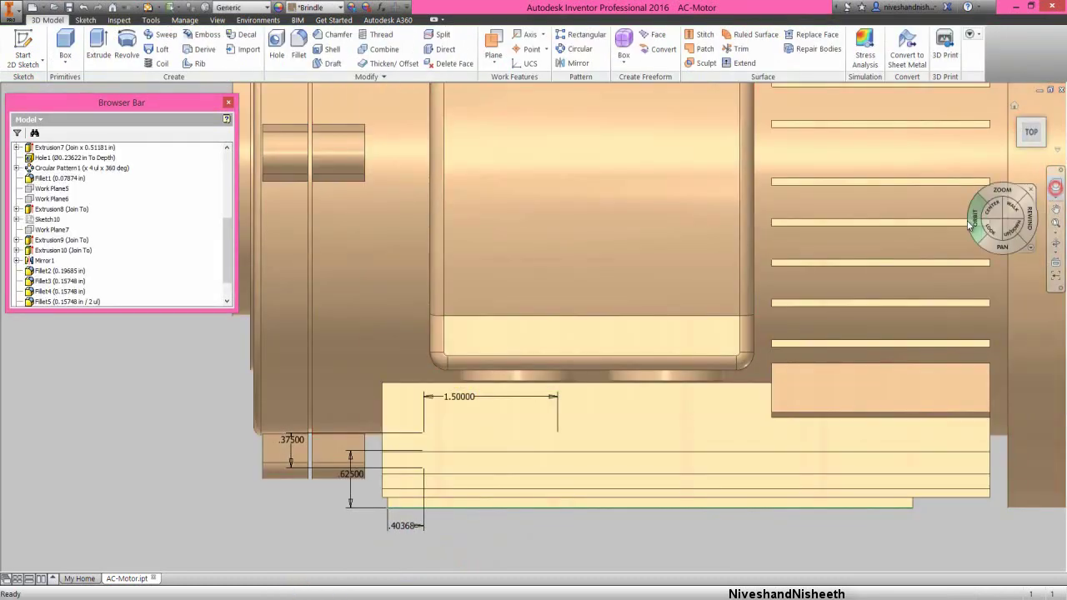
click(1029, 221)
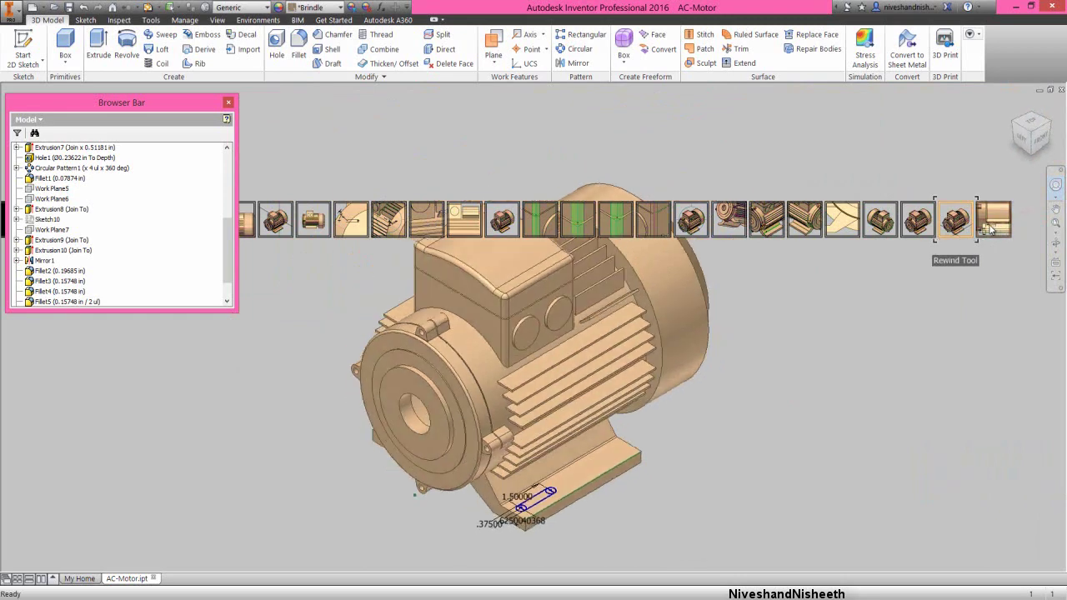
click(962, 191)
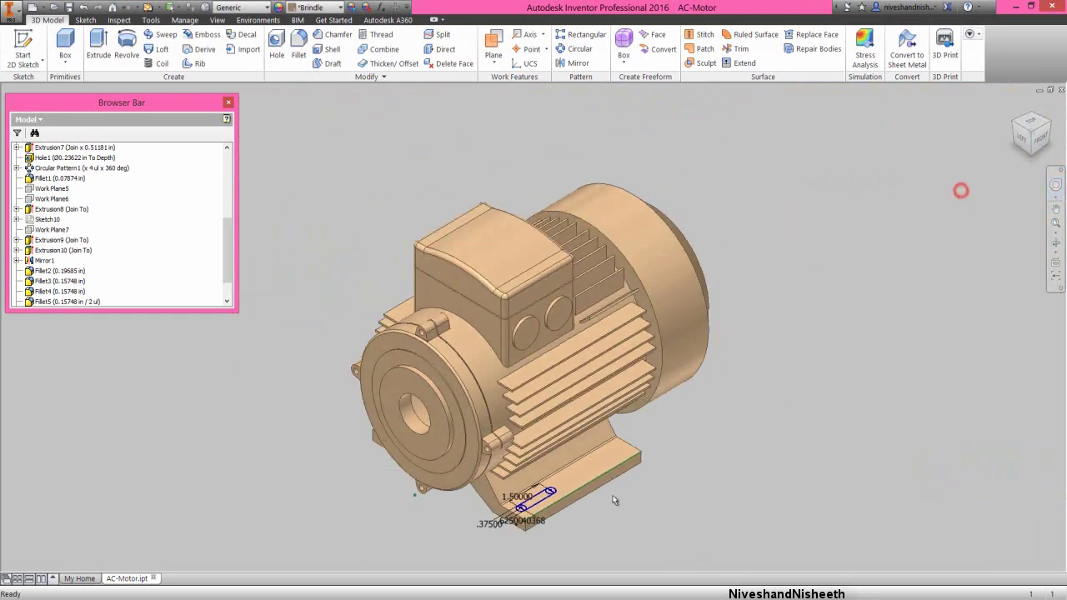
scroll(543, 524, down, 3)
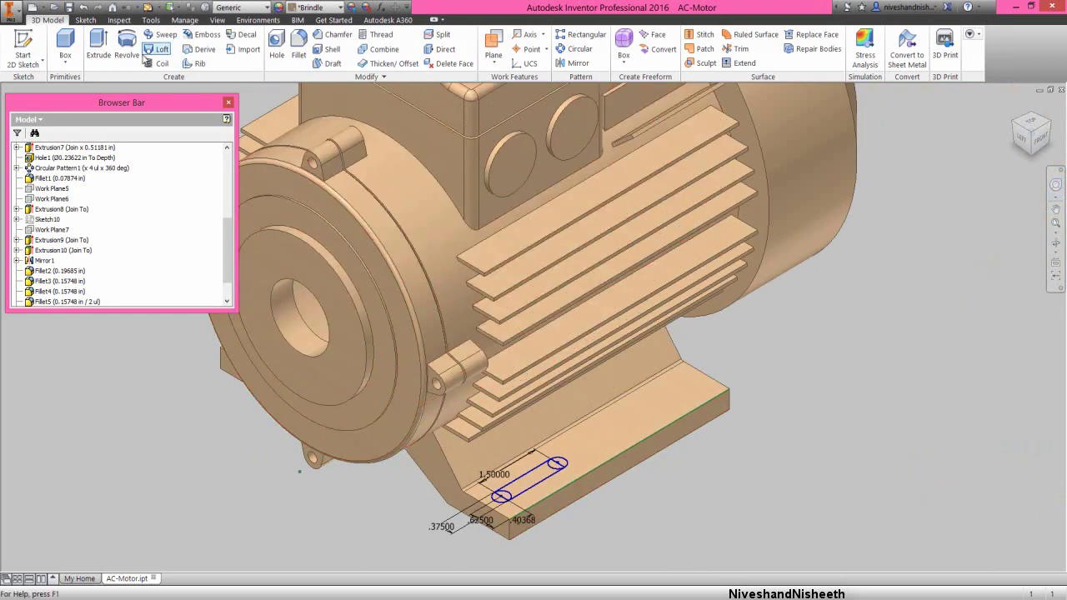
click(98, 46)
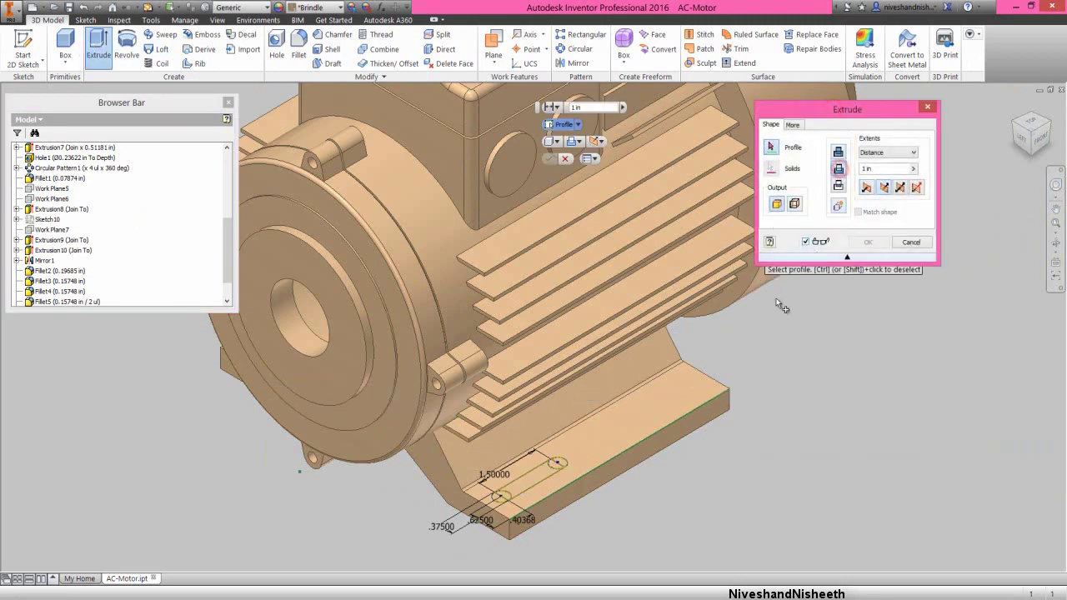
scroll(546, 475, up, 3)
click(563, 467)
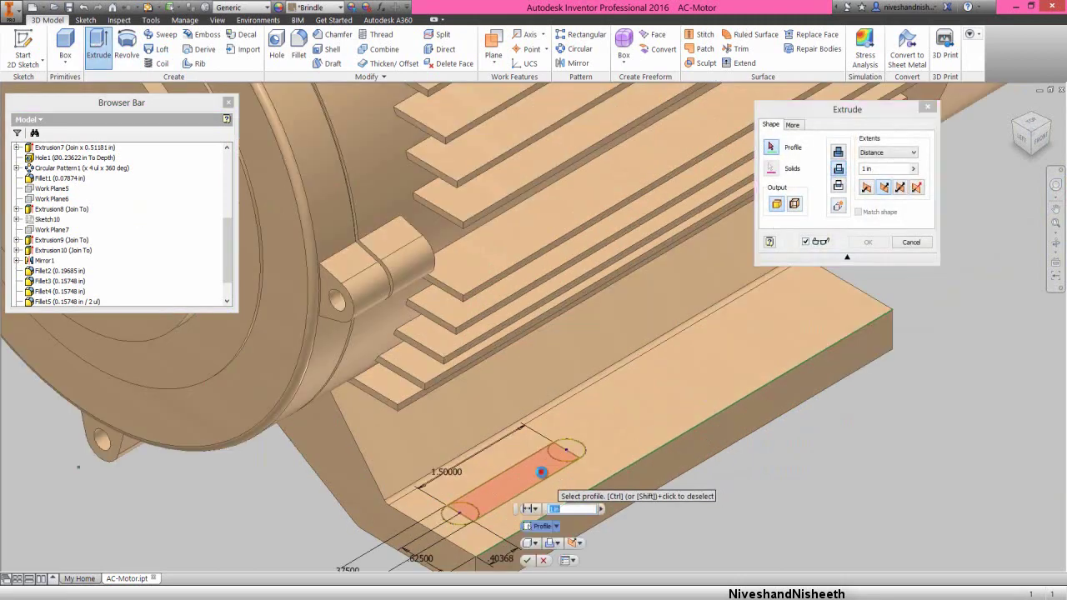
click(564, 467)
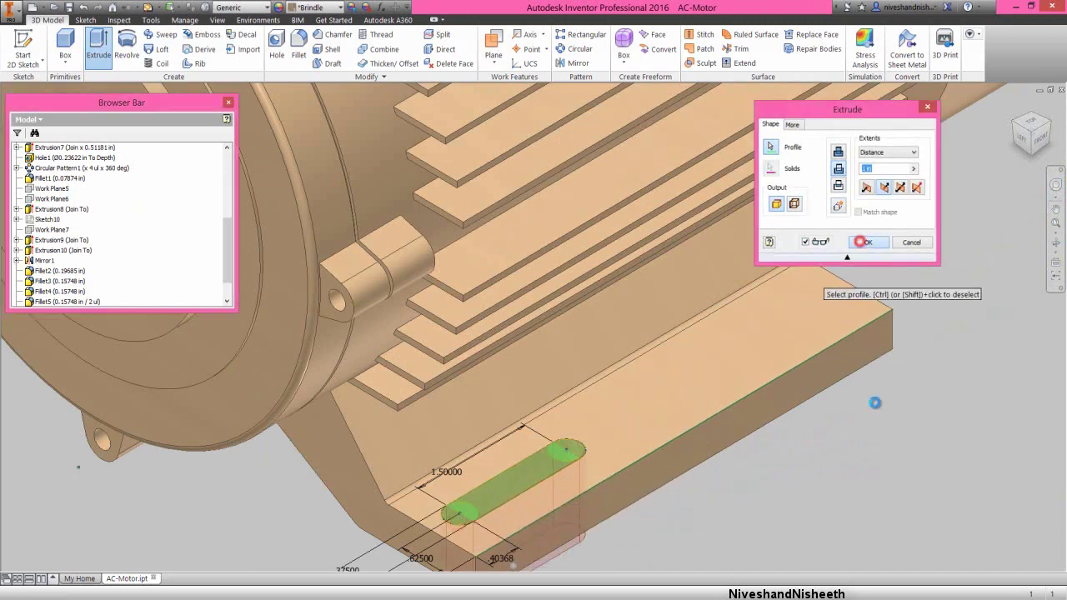
click(868, 242)
click(866, 526)
scroll(791, 520, down, 3)
click(791, 521)
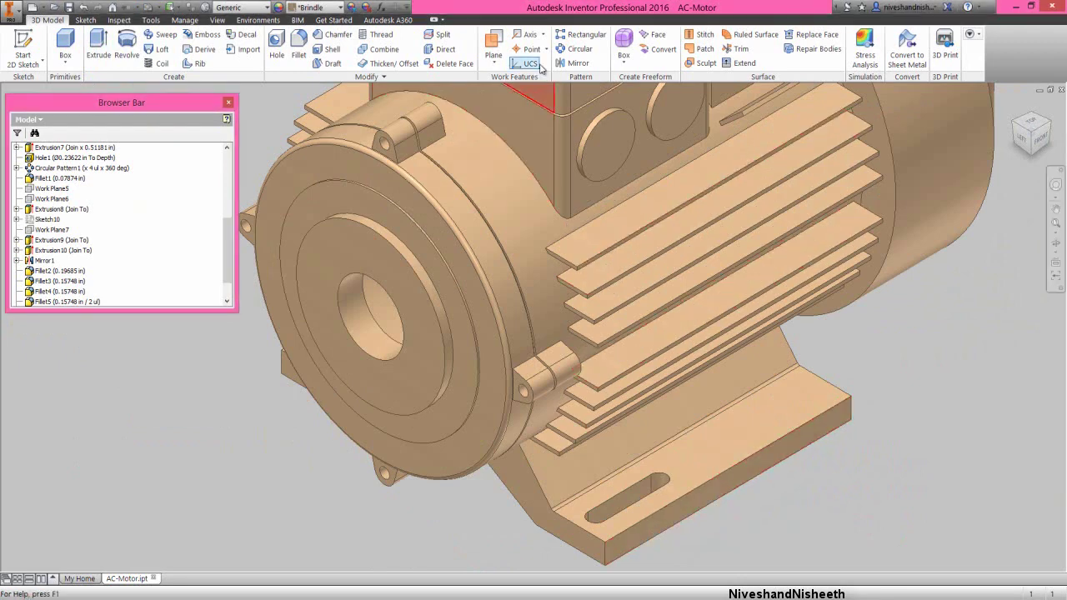
Start a rectangular pattern of the slot cut along the foot's long outer edge, with 2 instances spaced 3.5 in apart
click(575, 35)
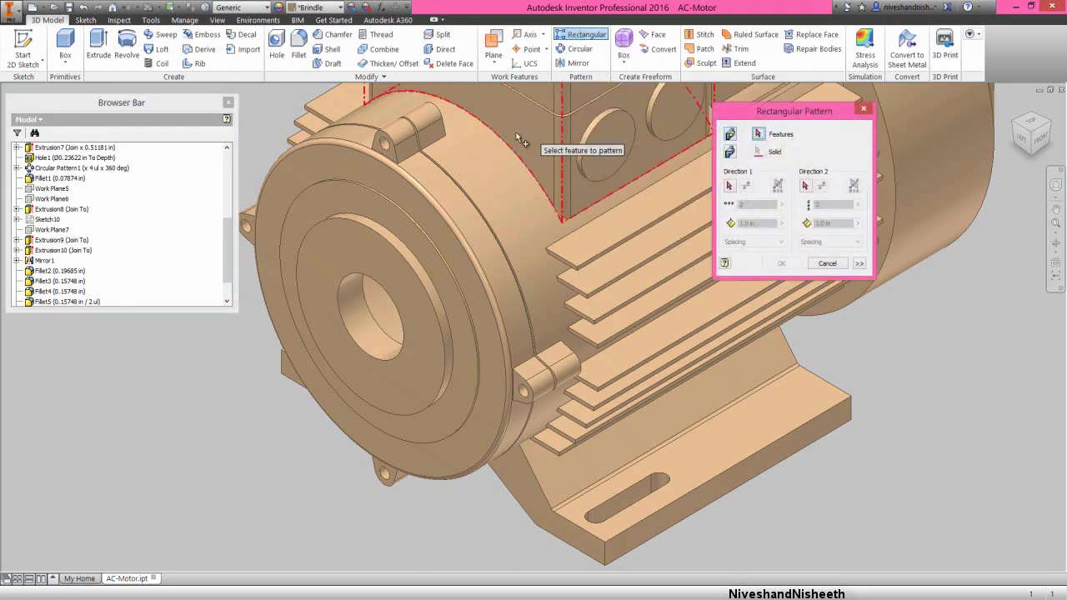
drag(231, 259, 226, 290)
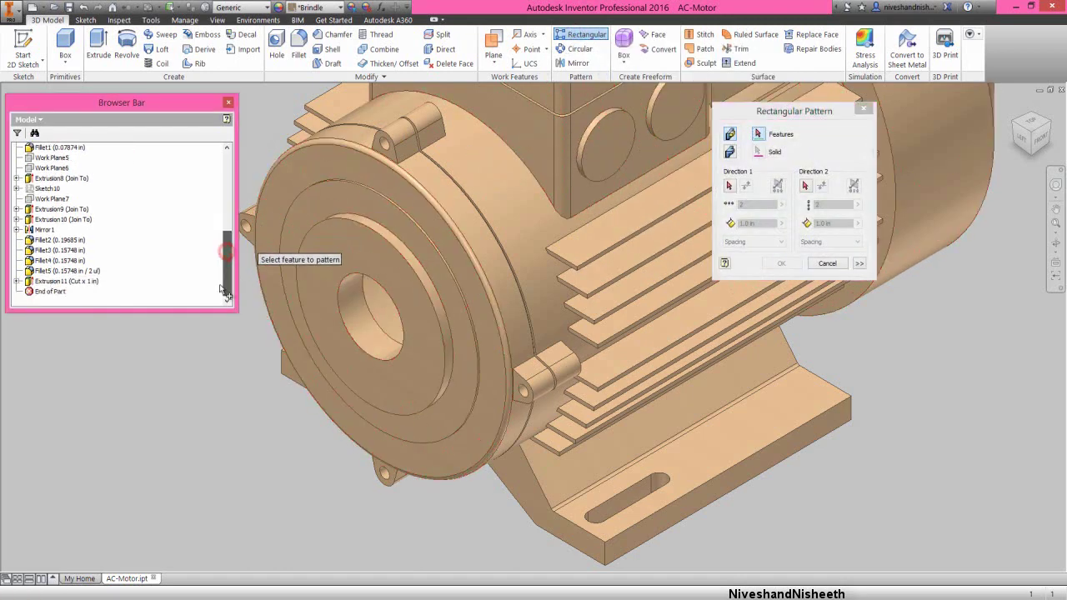
click(87, 282)
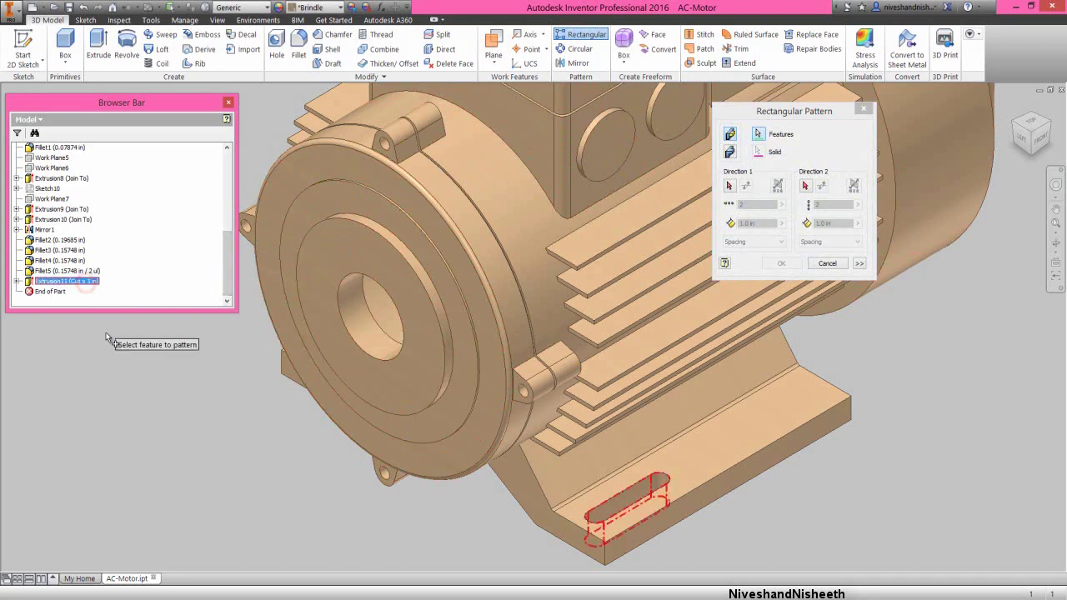
click(797, 114)
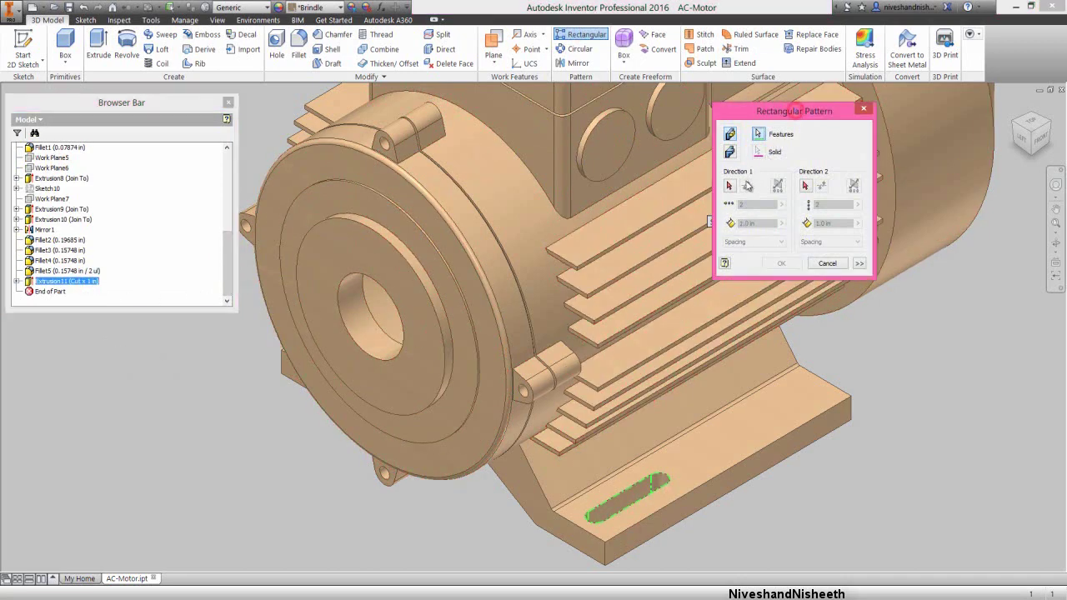
click(729, 186)
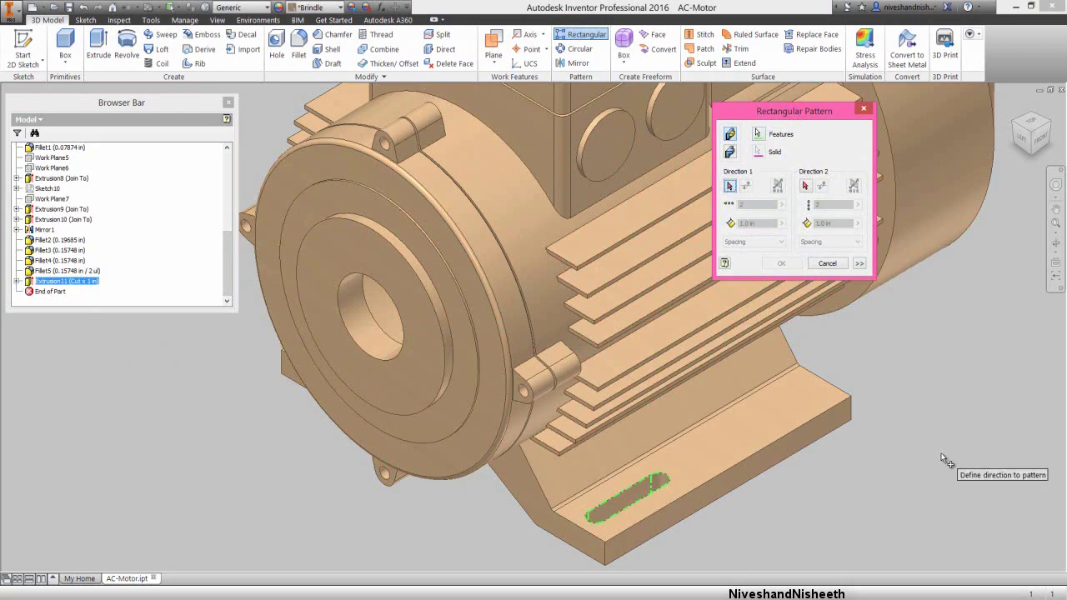
click(773, 442)
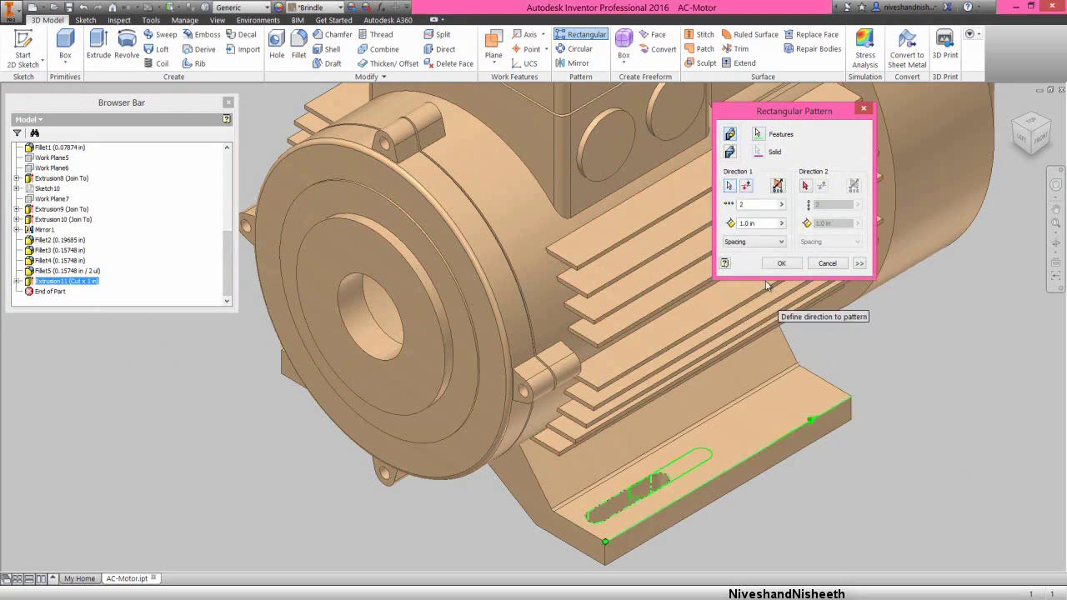
drag(766, 225, 738, 226)
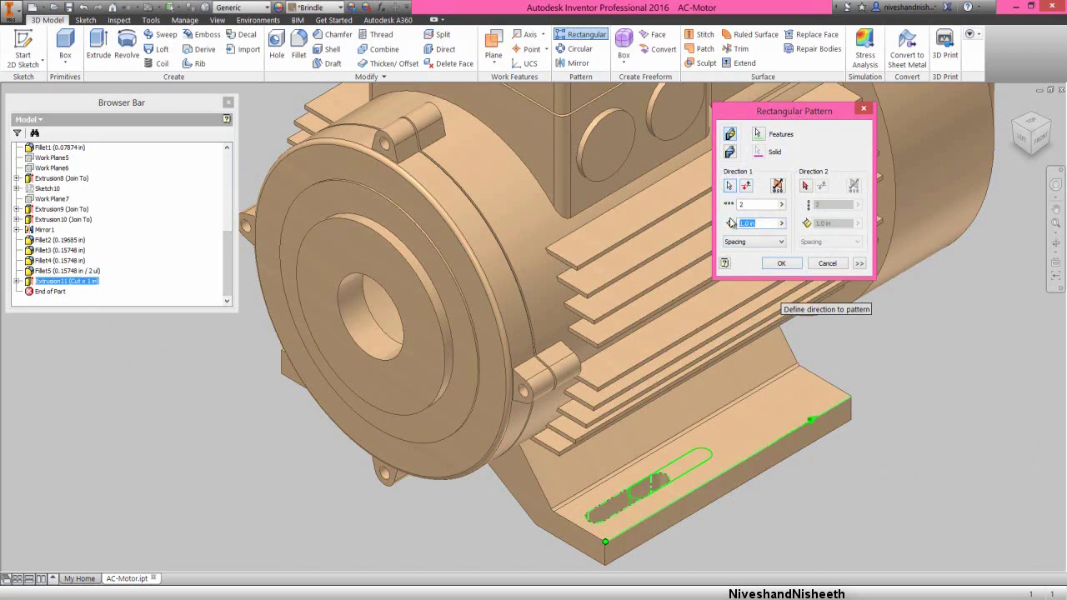
text(3.5)
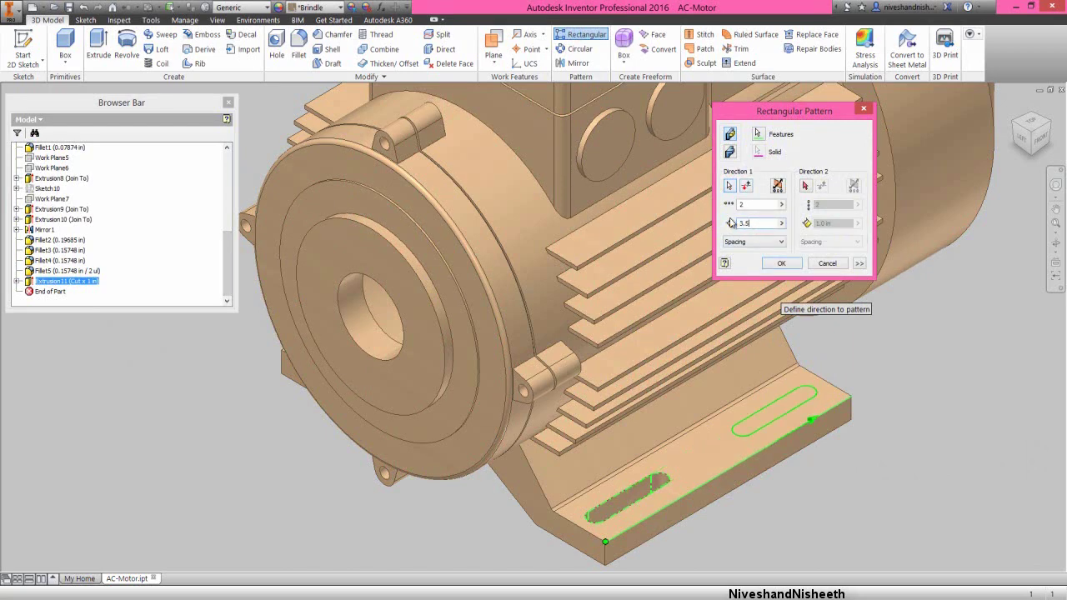
click(746, 204)
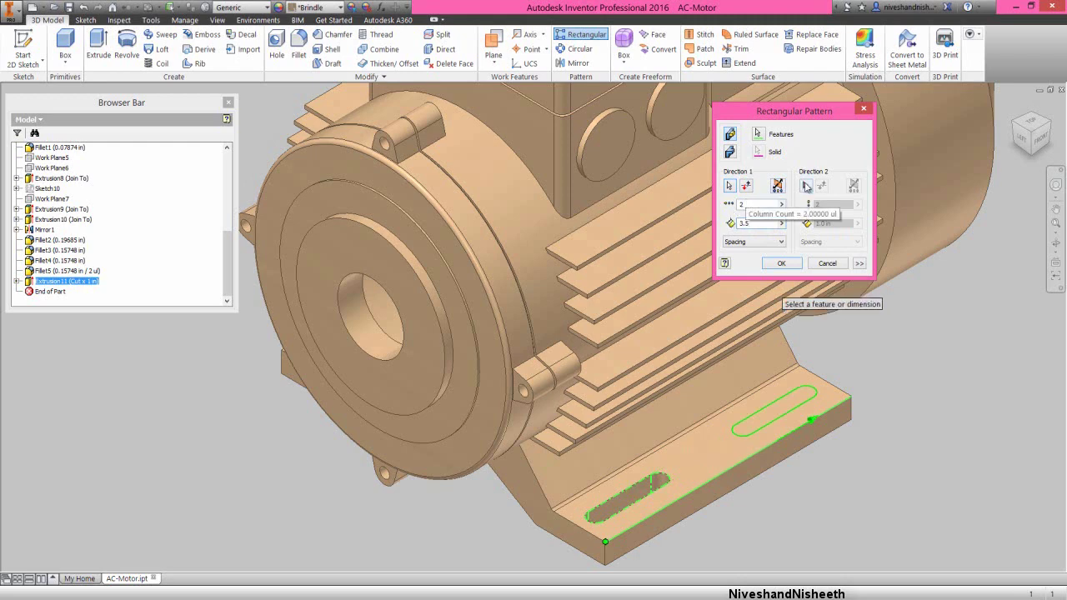
Add a second pattern direction along the foot's short edge, flipped toward the opposite foot, with 6.5 in spacing, and finish the pattern
click(805, 185)
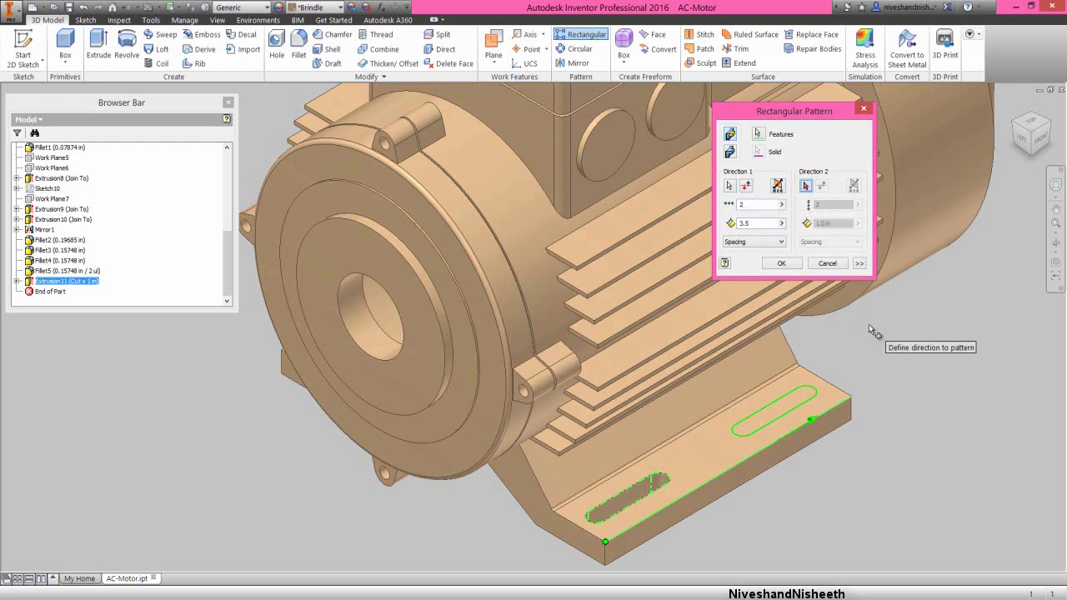
click(842, 397)
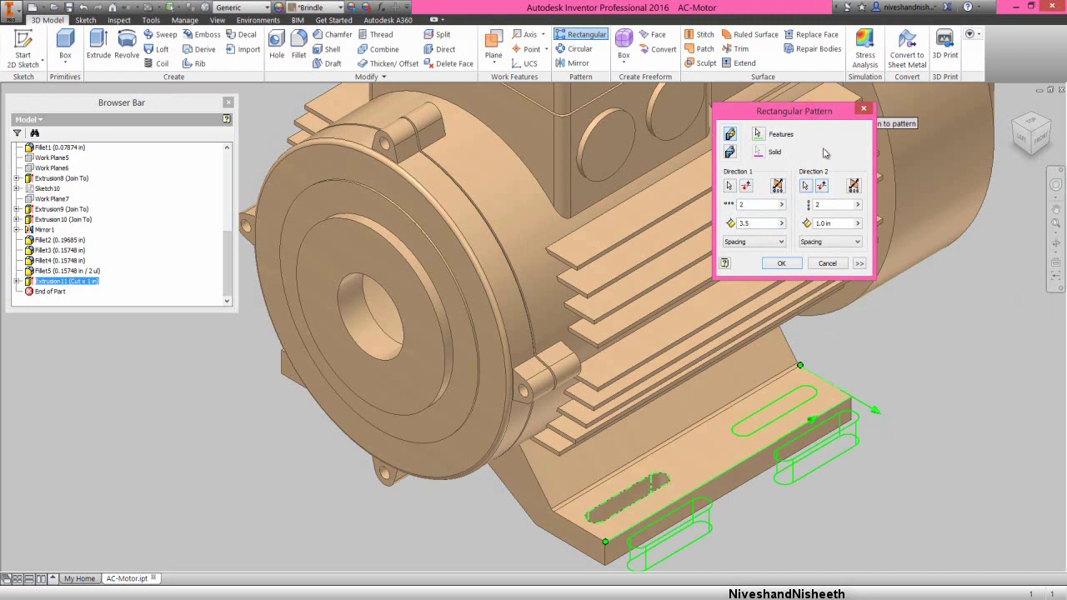
click(822, 187)
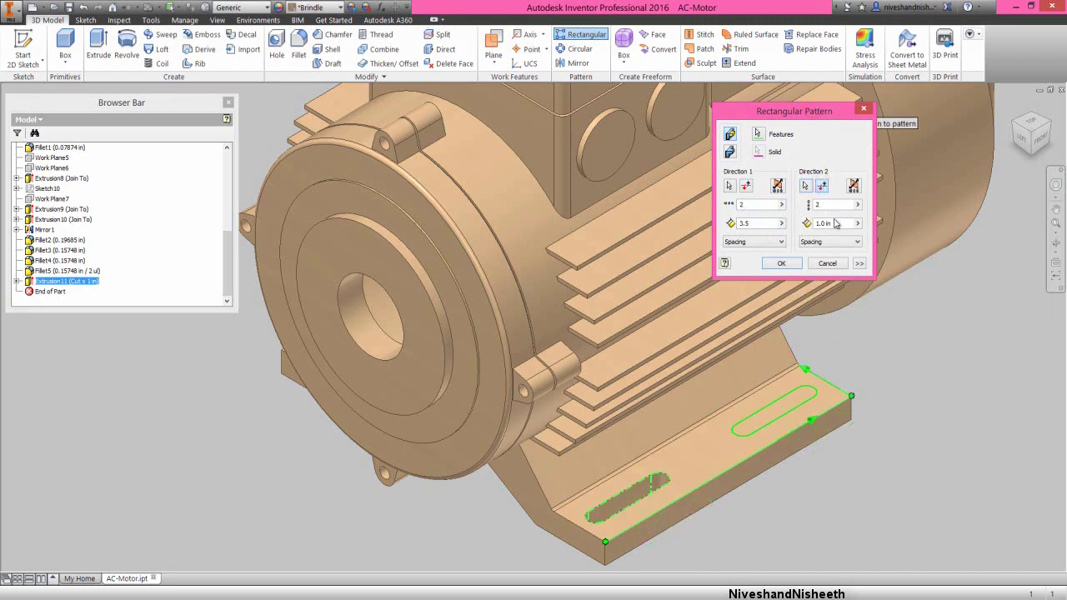
double_click(835, 224)
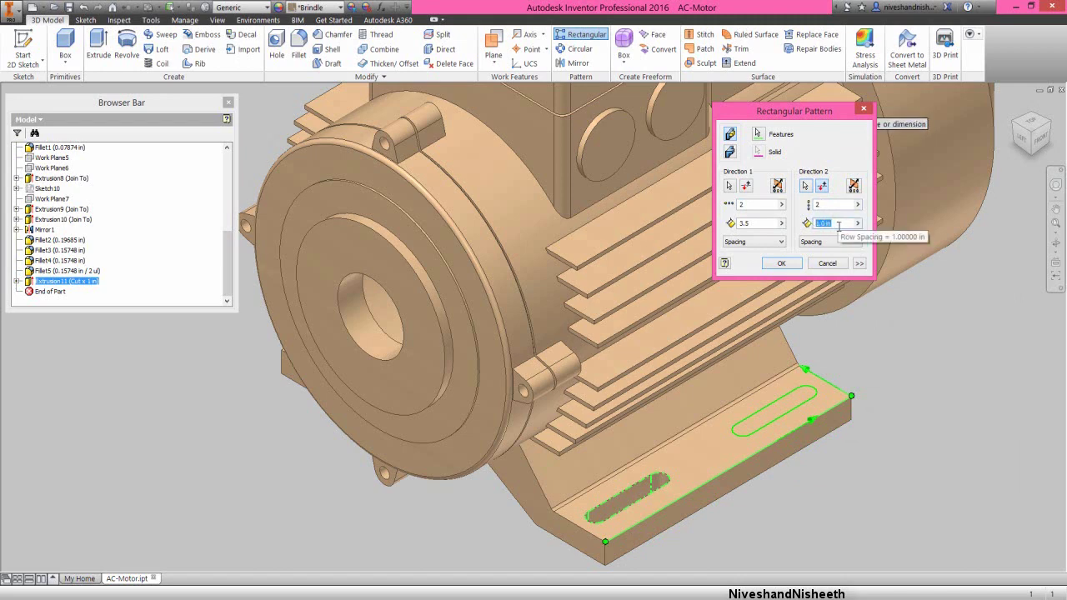
text(6.5)
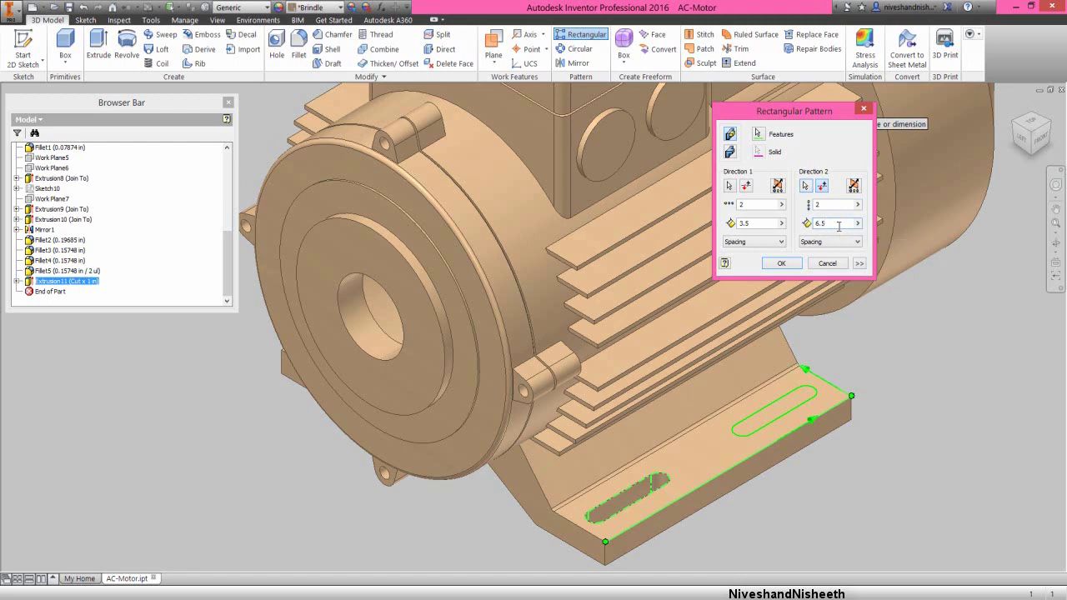
click(783, 264)
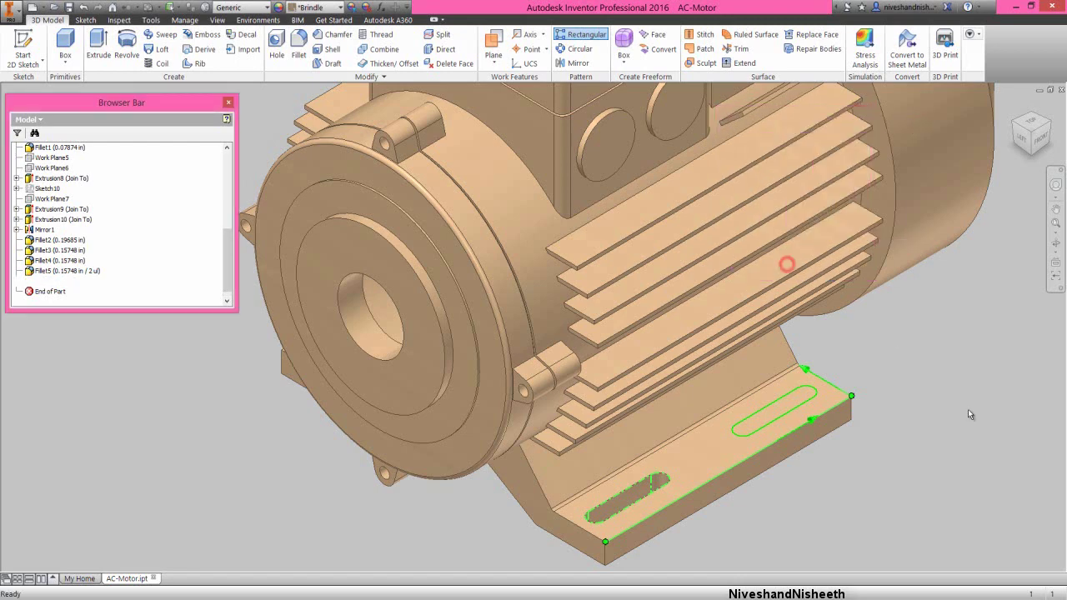
Create a work axis through the cylindrical face of the shaft bore in the motor's end cover
click(1024, 135)
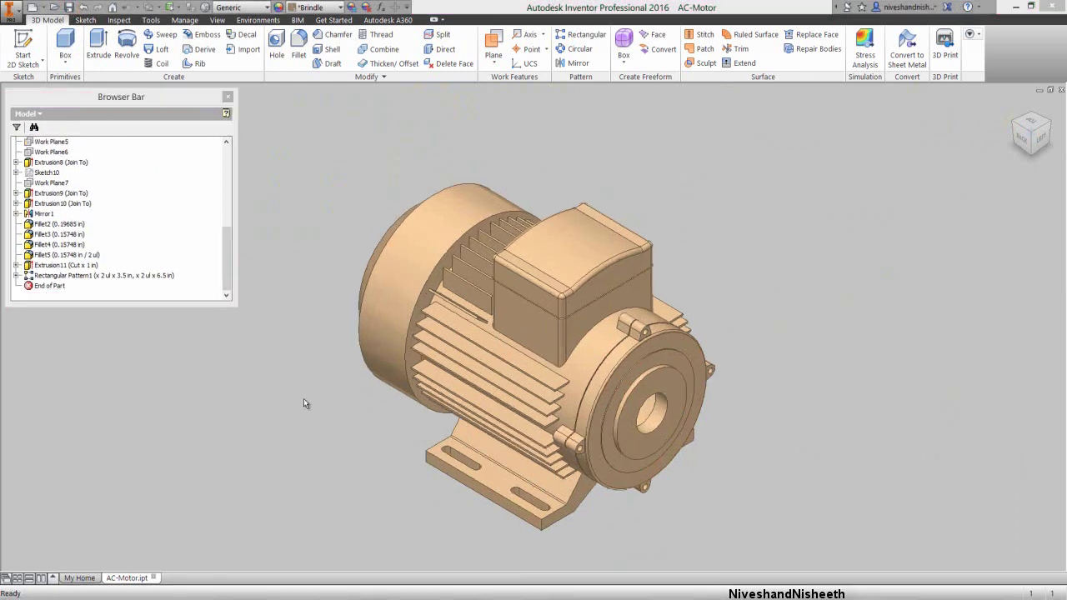
click(304, 398)
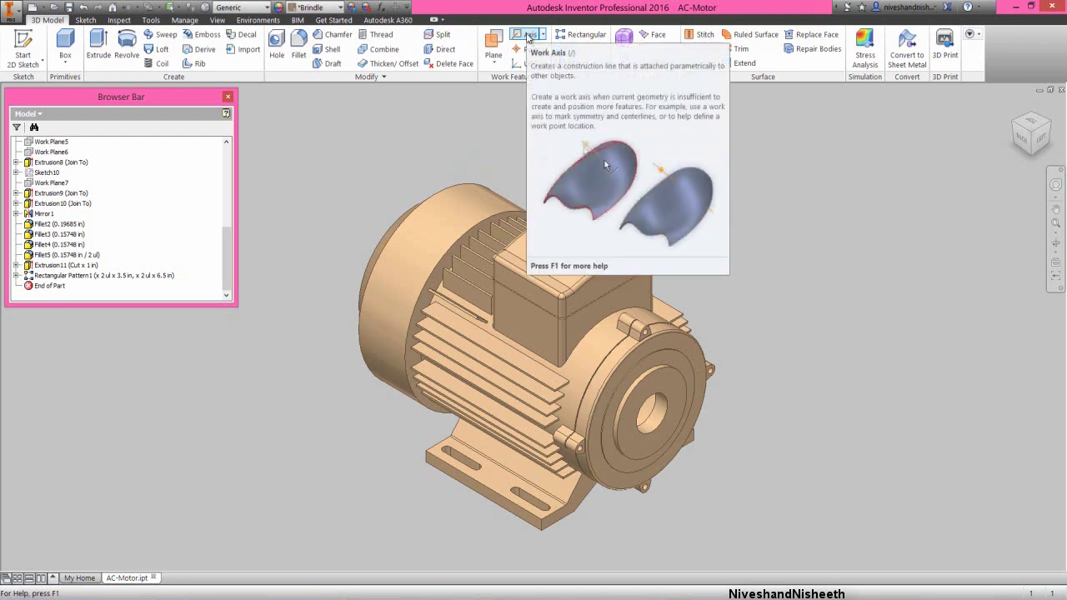
click(529, 36)
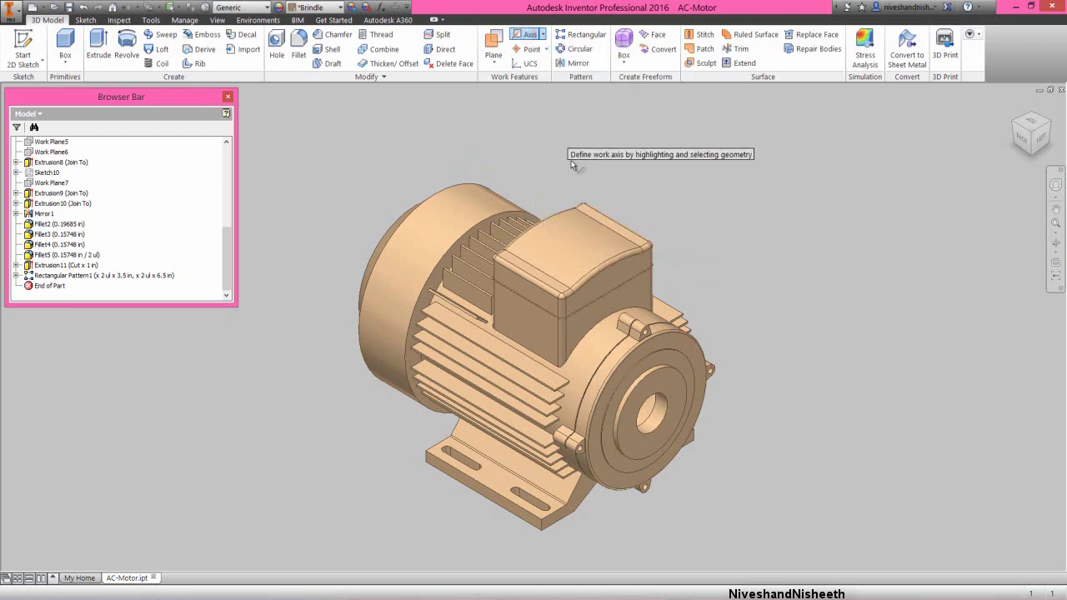
scroll(647, 401, up, 4)
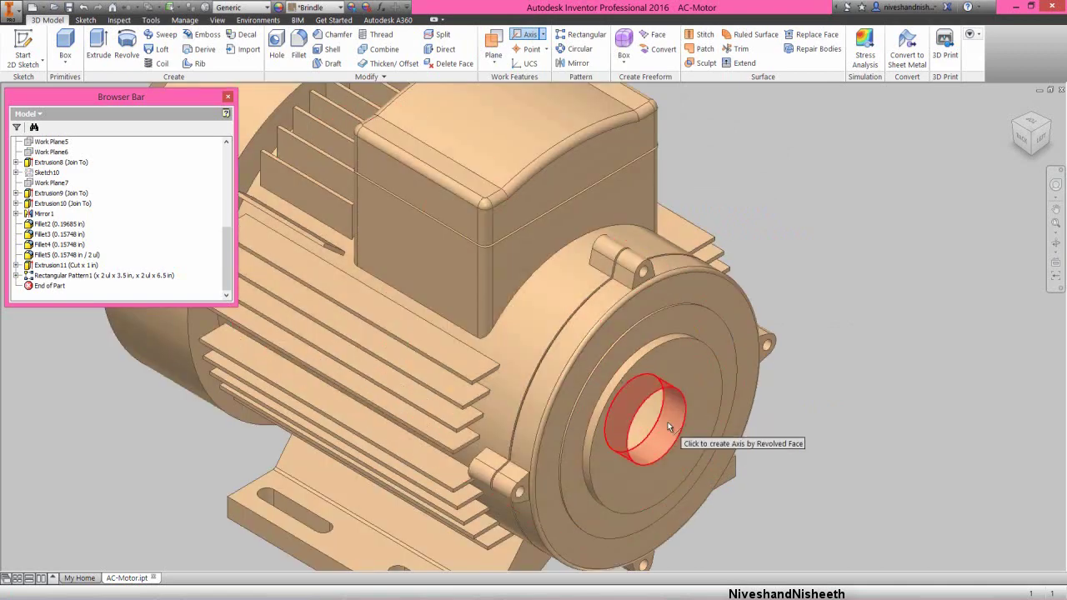
click(669, 424)
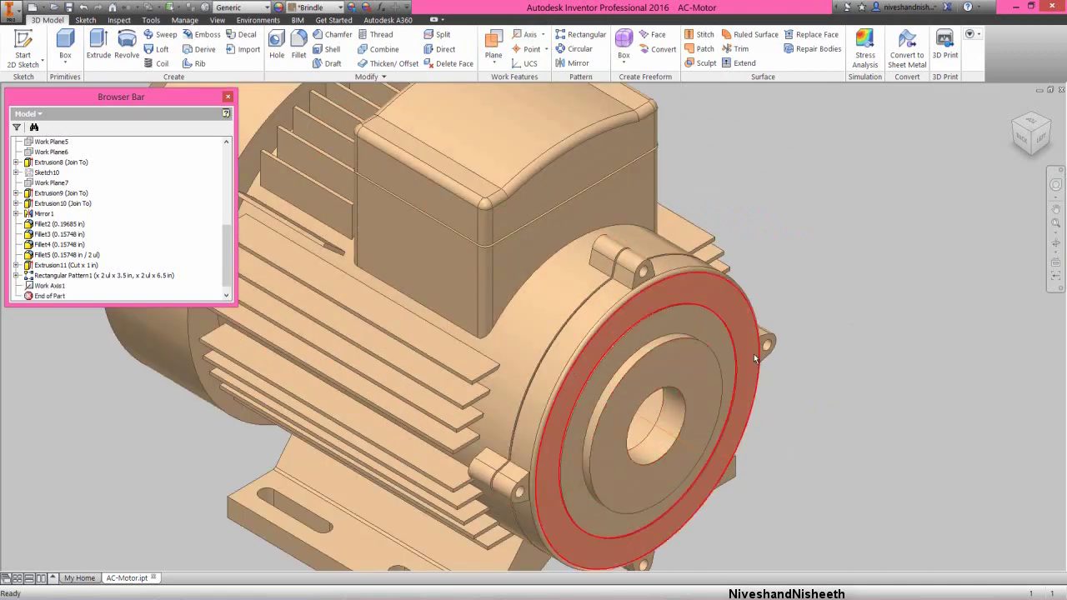
click(1056, 225)
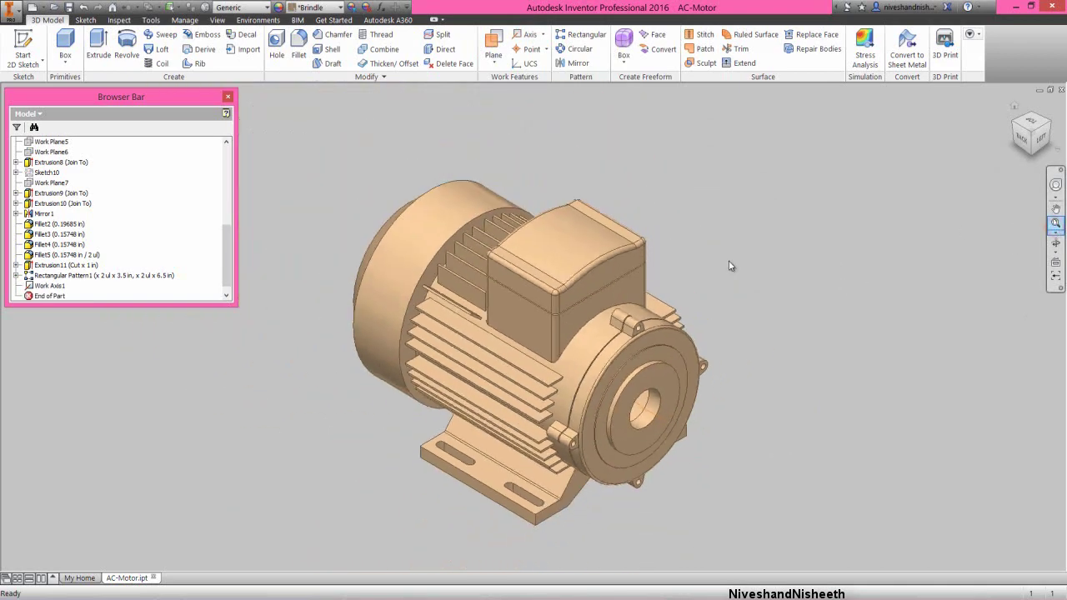
click(718, 262)
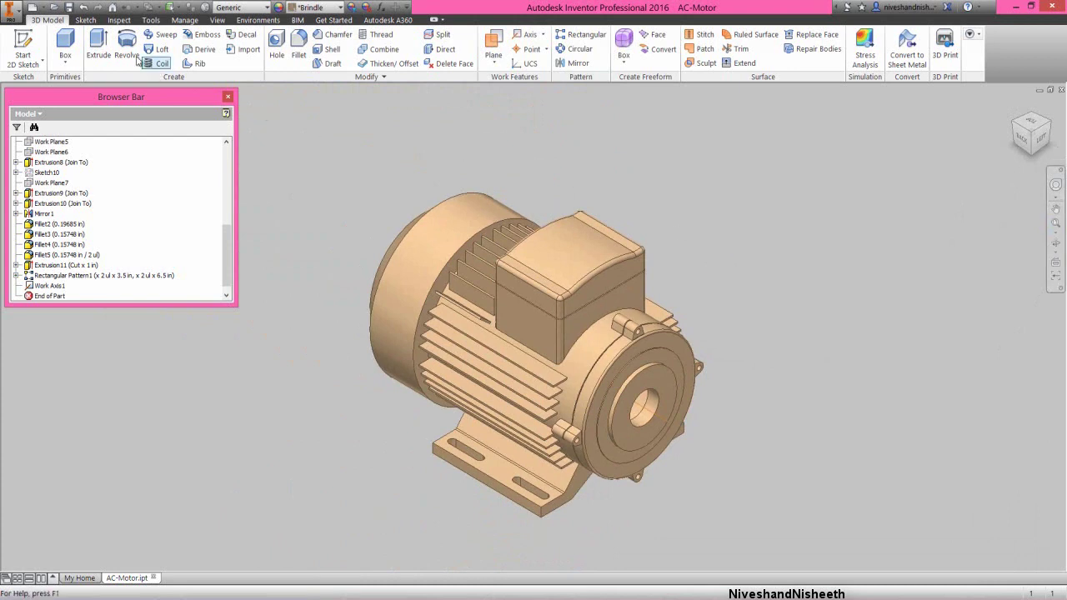
Create a new assembly from the English Standard (in).iam template
click(32, 8)
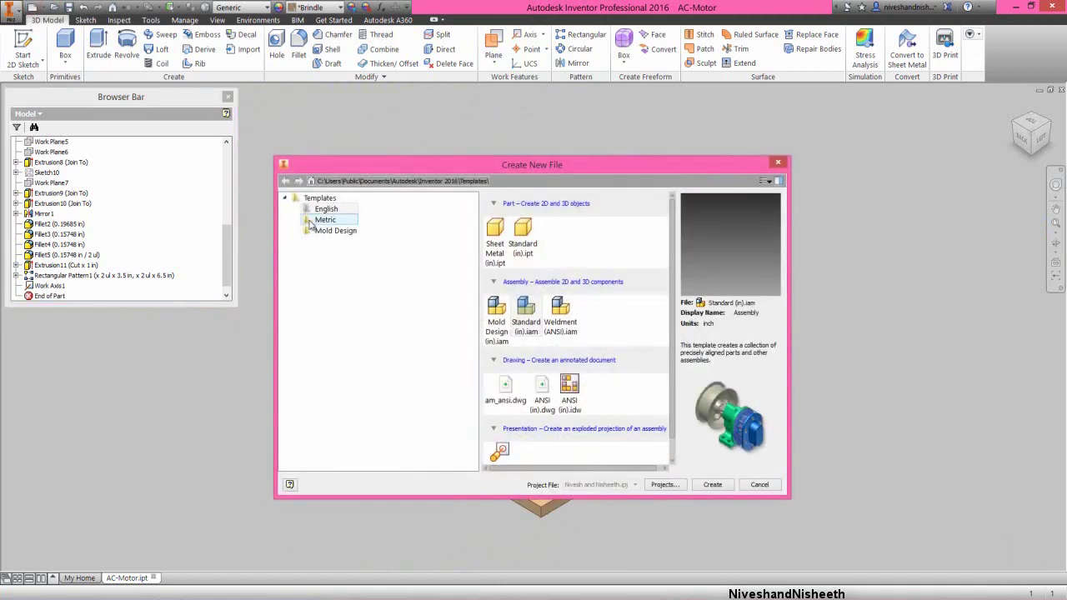
click(319, 213)
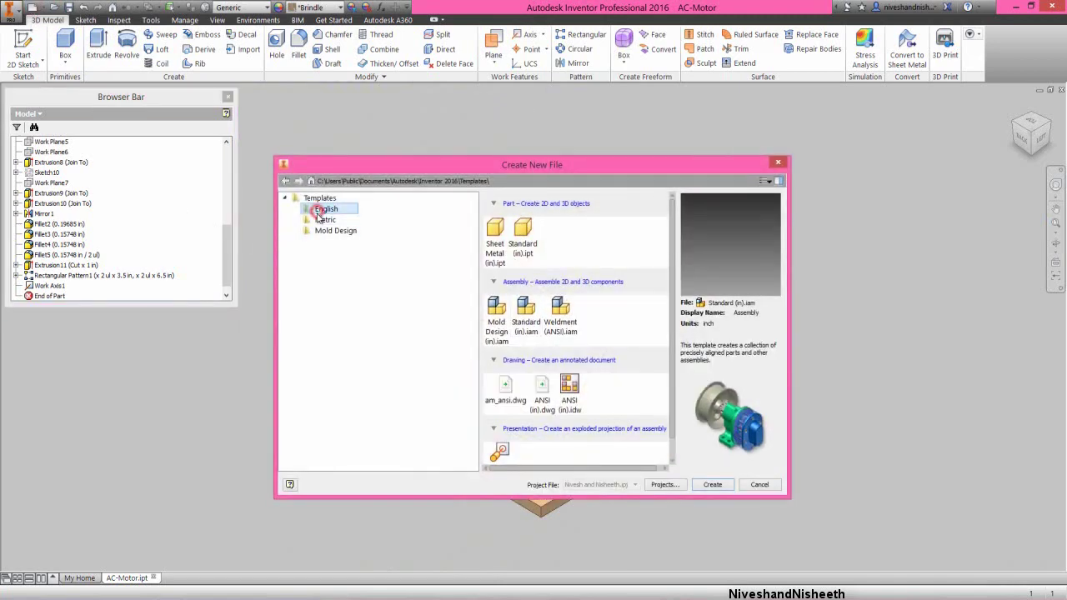
click(525, 313)
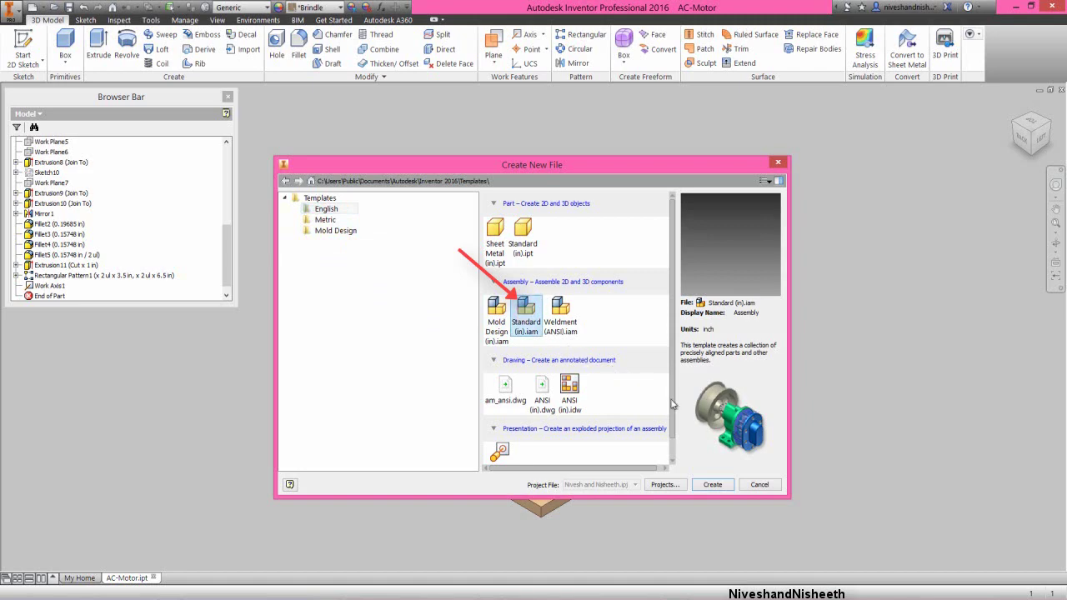
click(714, 485)
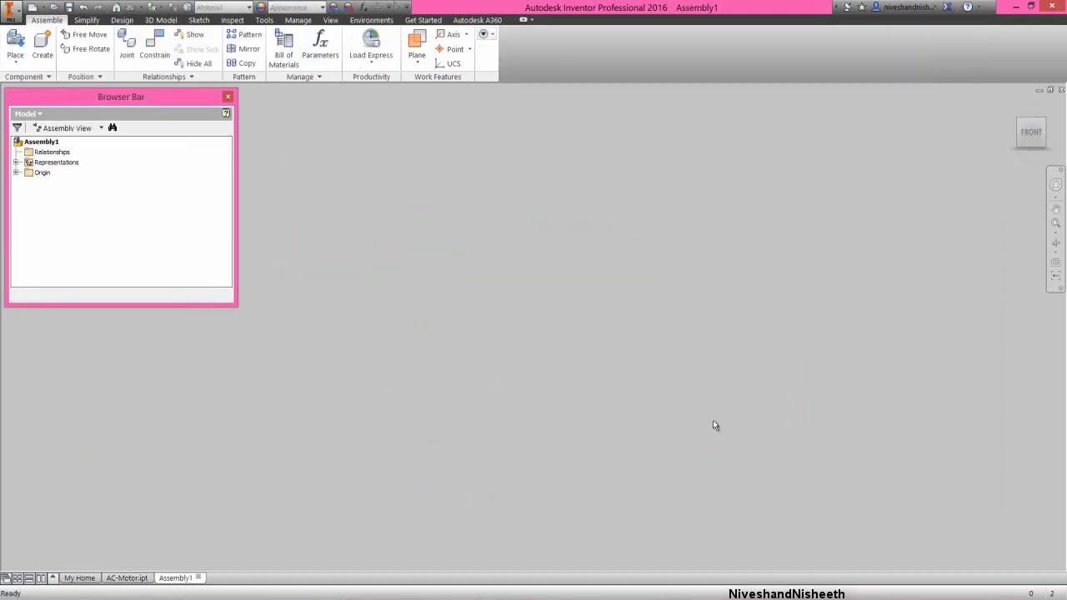
Place one AC-Motor part from the AC-Motor folder into the assembly, grounded at the origin
right_click(534, 260)
click(536, 228)
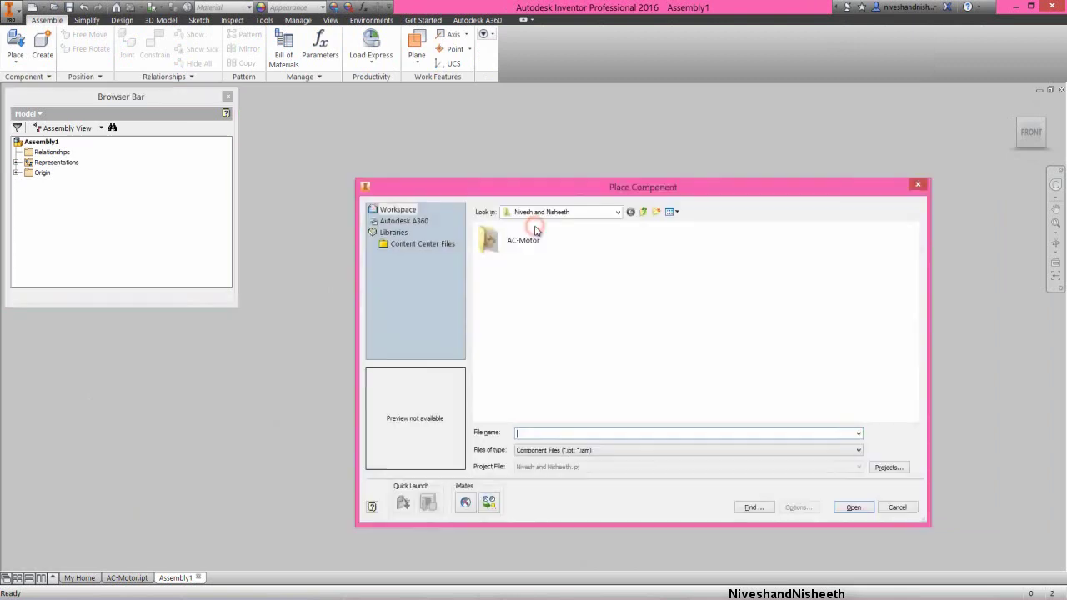
double_click(524, 243)
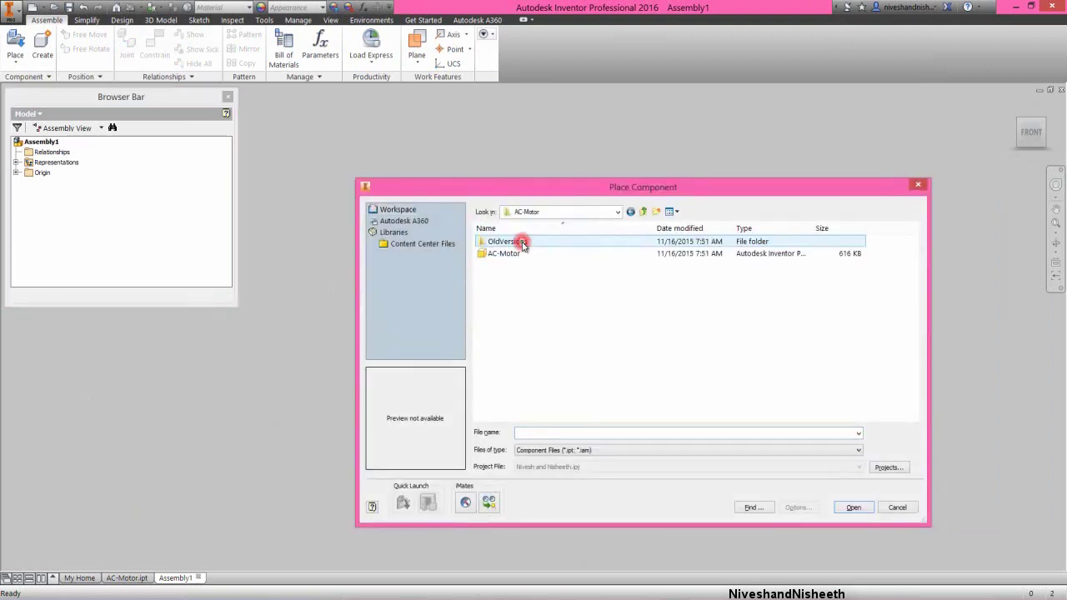
click(520, 254)
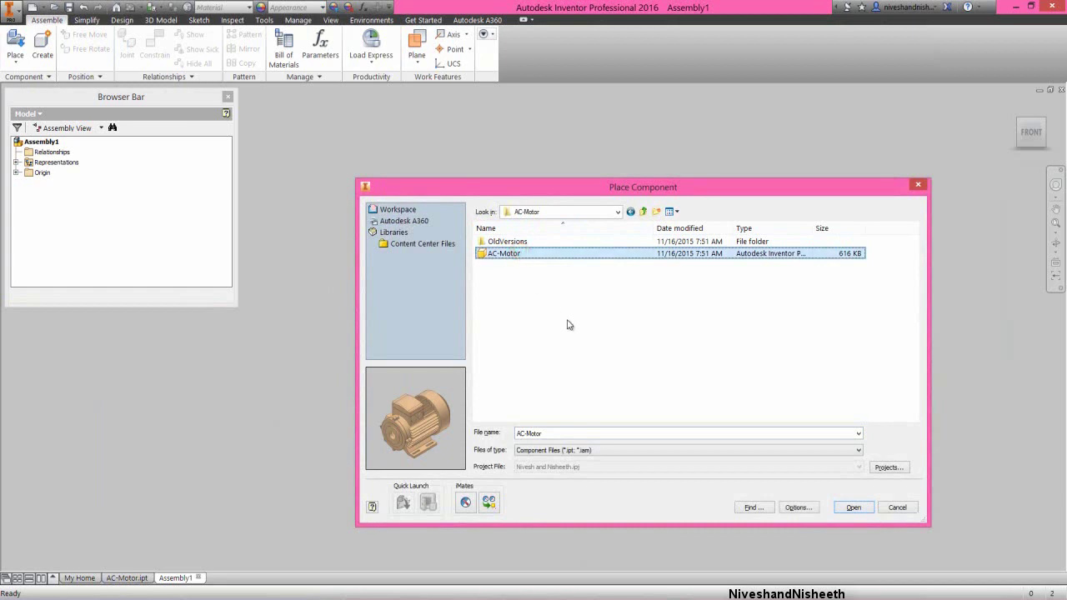
click(853, 507)
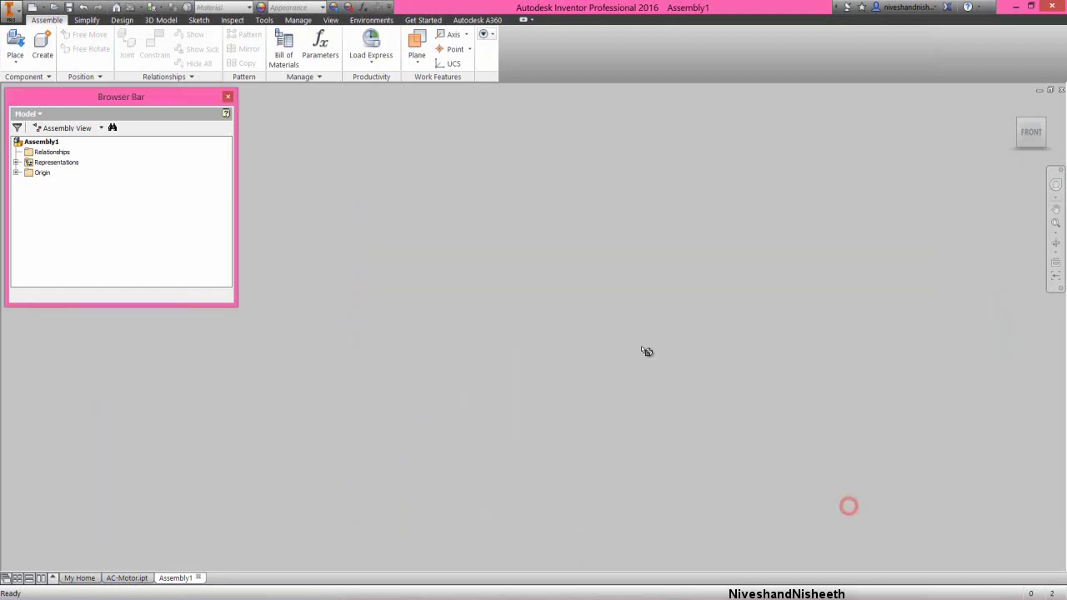
scroll(627, 333, up, 5)
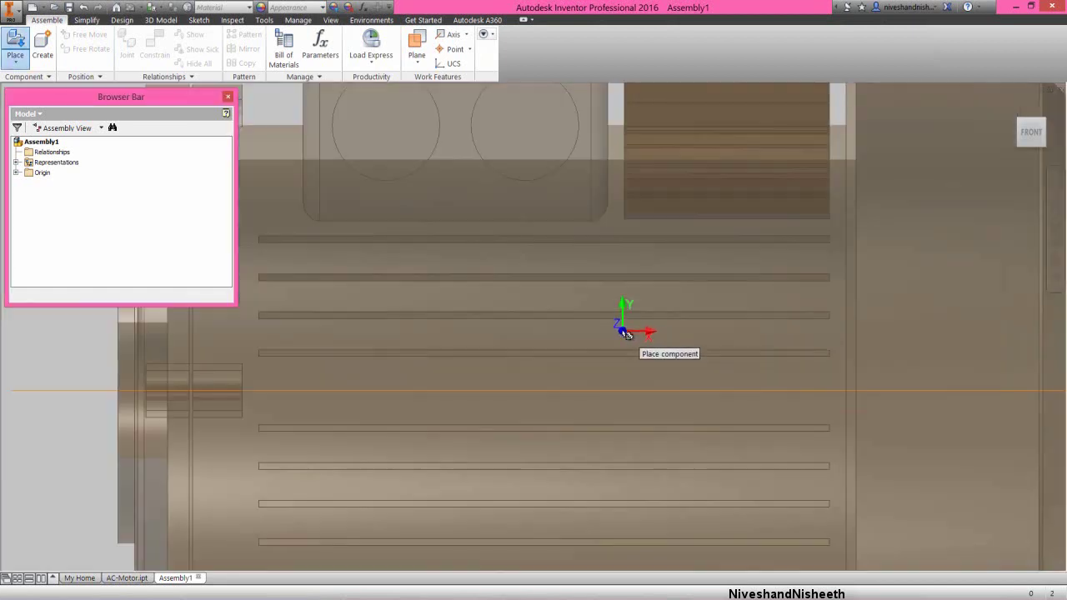
right_click(625, 332)
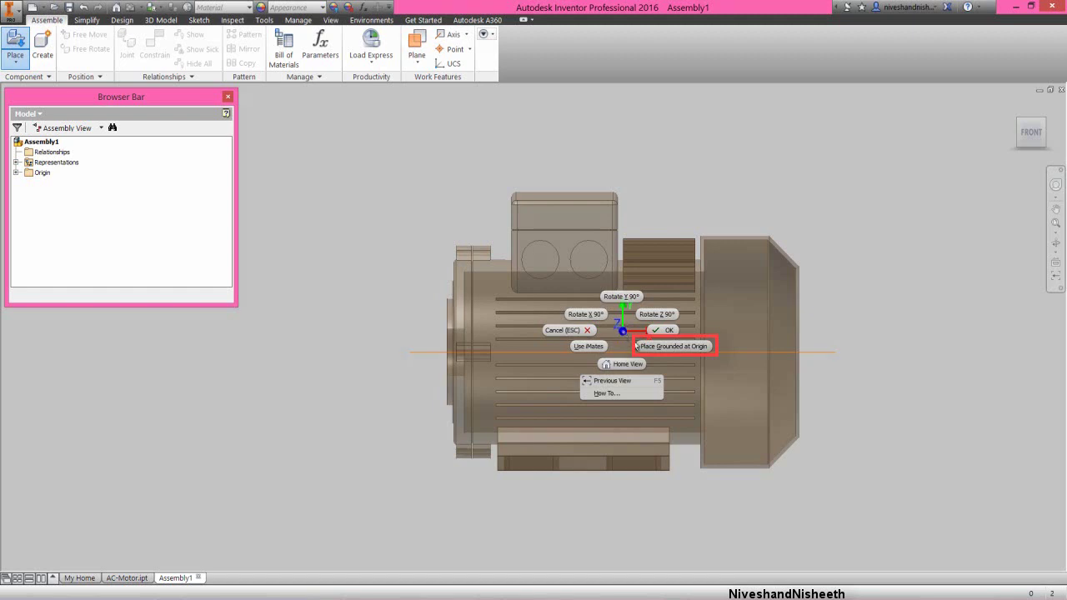
click(680, 351)
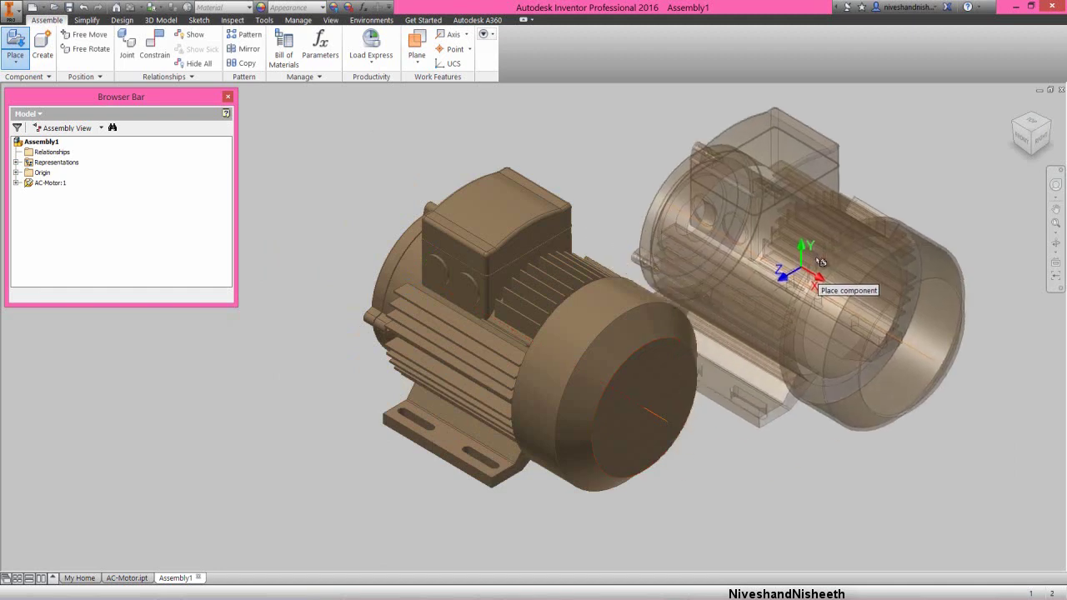
right_click(816, 255)
click(842, 256)
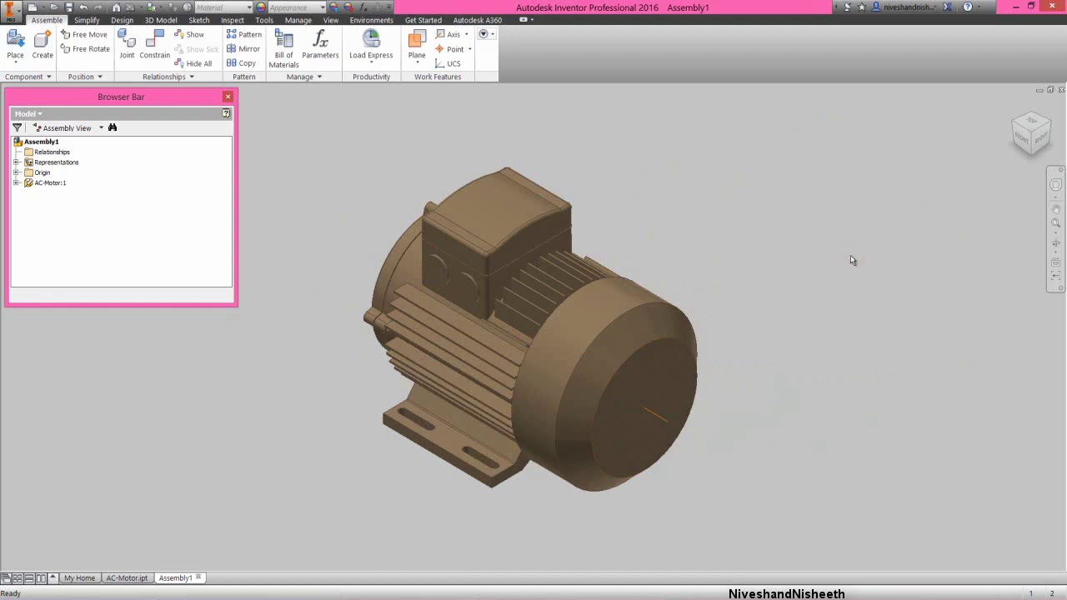
click(1014, 122)
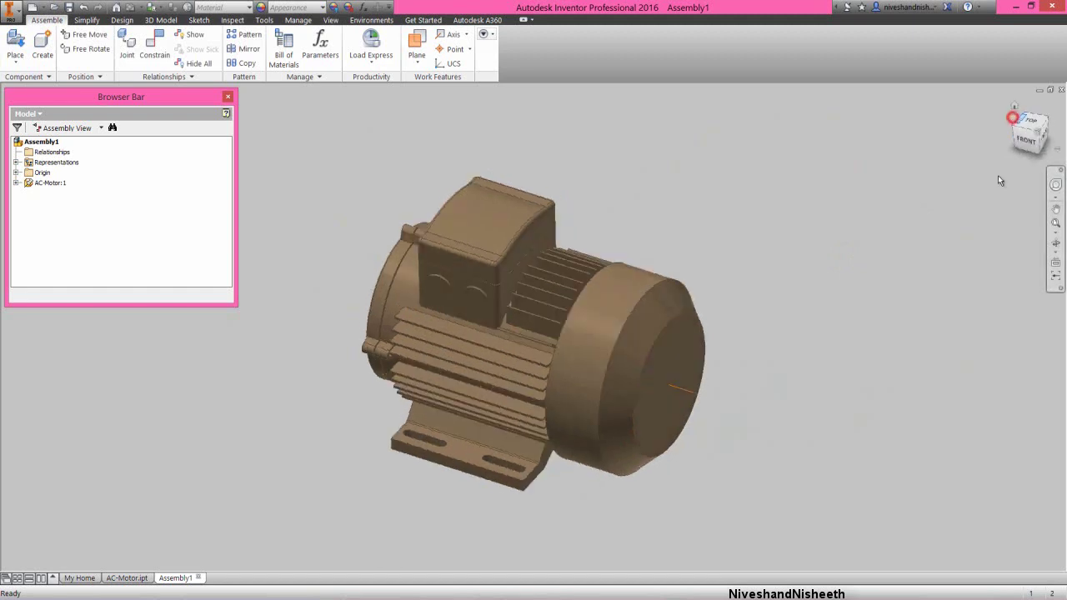
Save the new assembly in the AC-Motor folder as Motor Assembly
click(1046, 133)
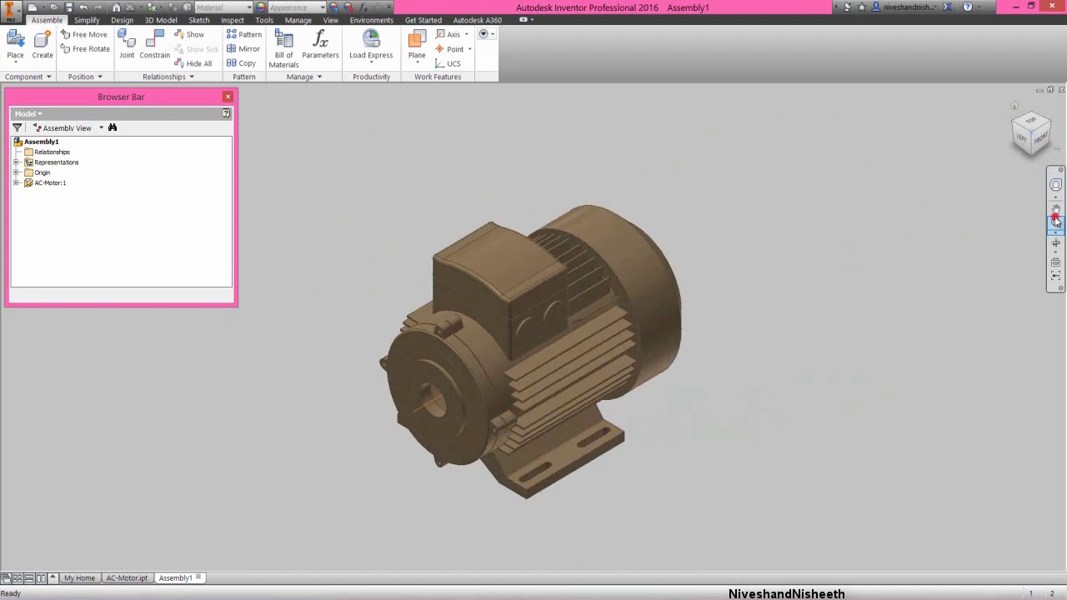
click(1055, 219)
click(339, 193)
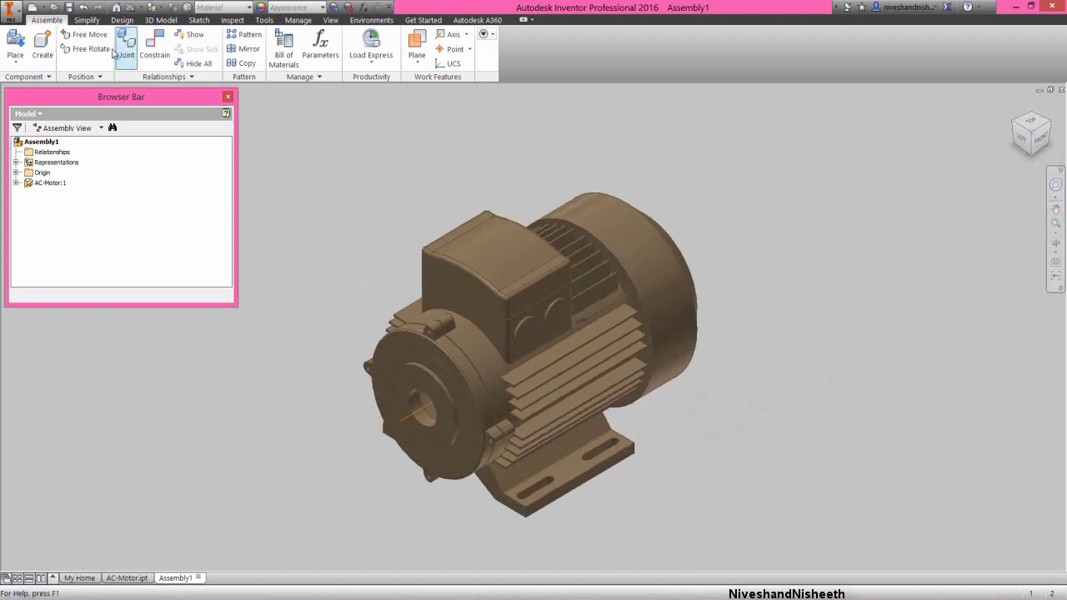
click(69, 8)
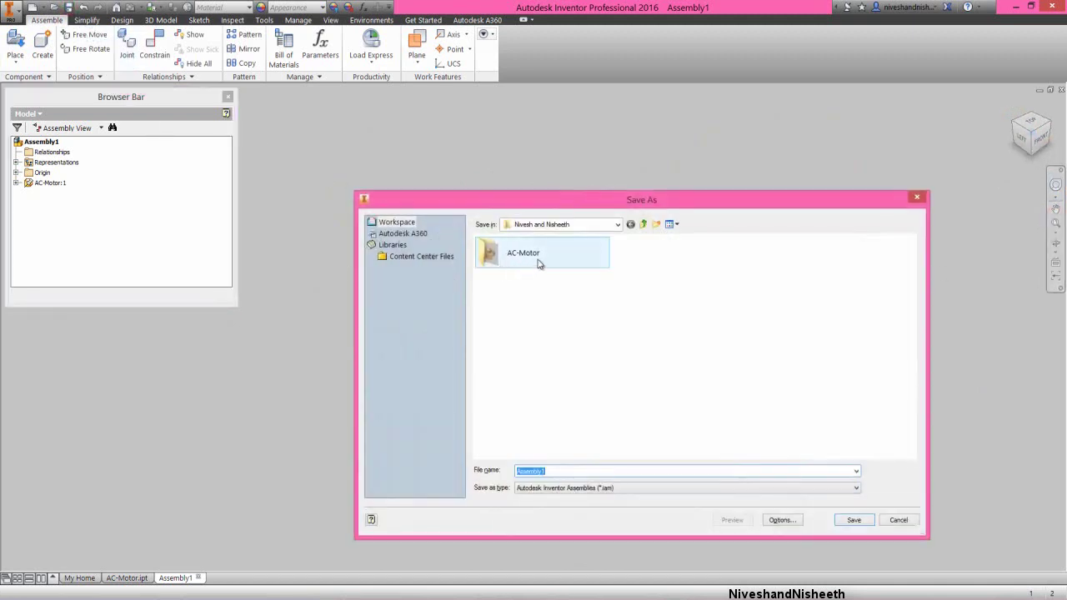
click(541, 258)
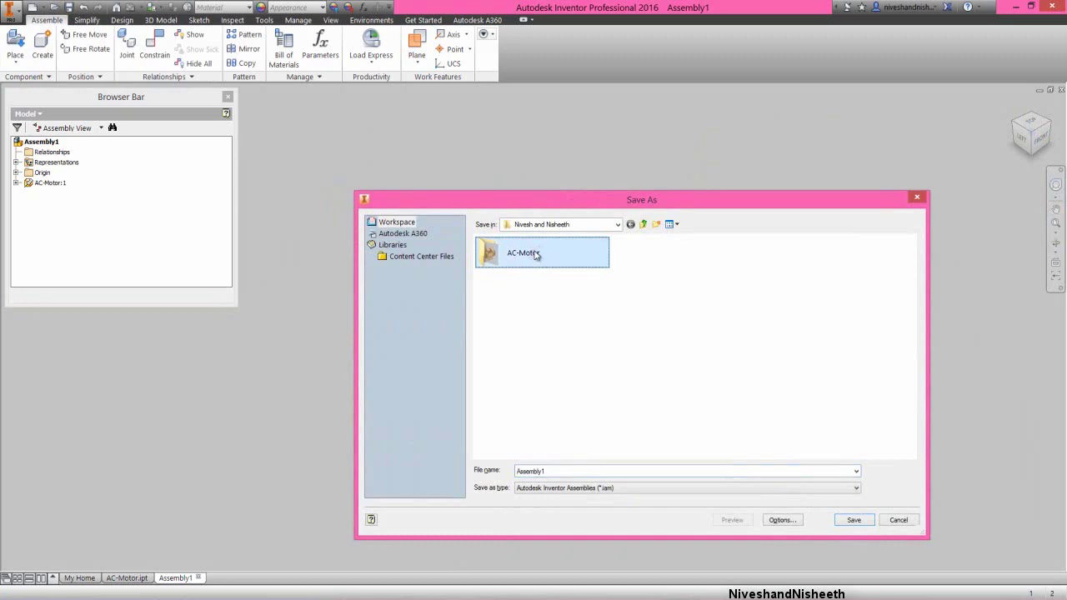
double_click(536, 256)
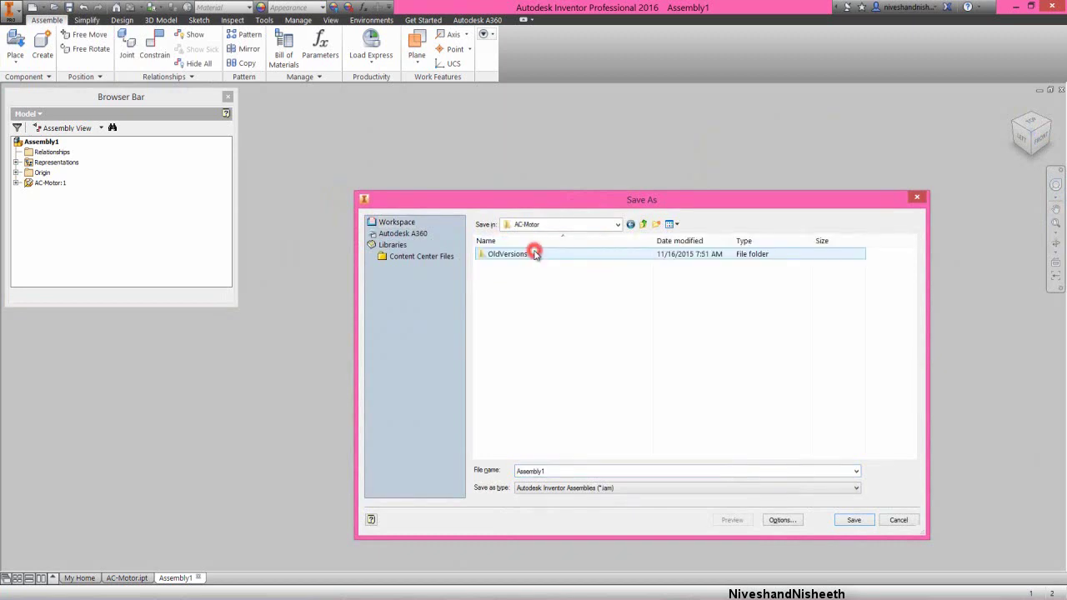
double_click(560, 471)
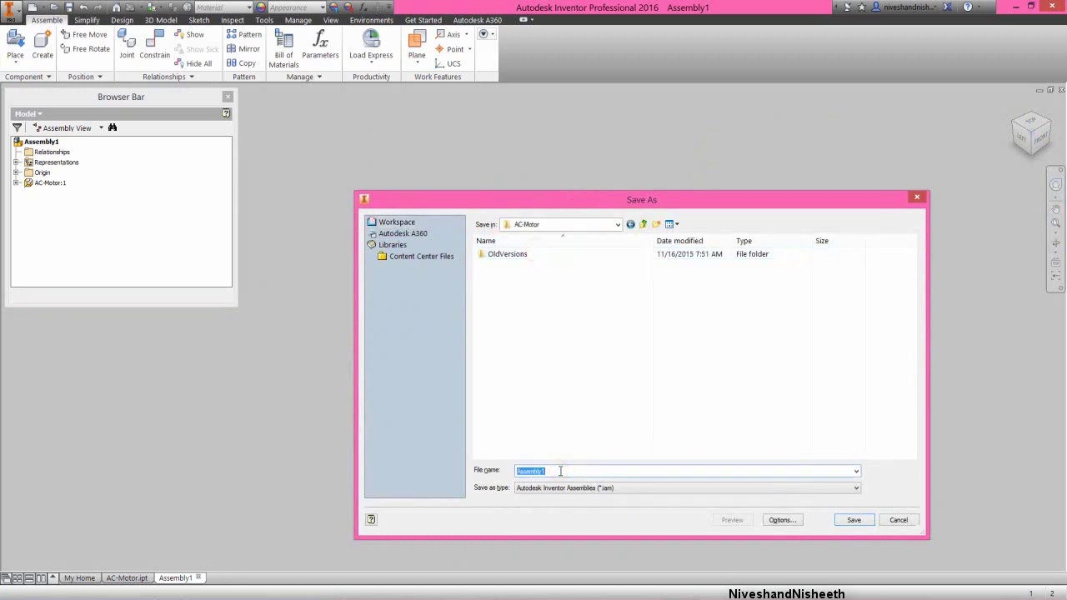
text(Motor)
click(853, 519)
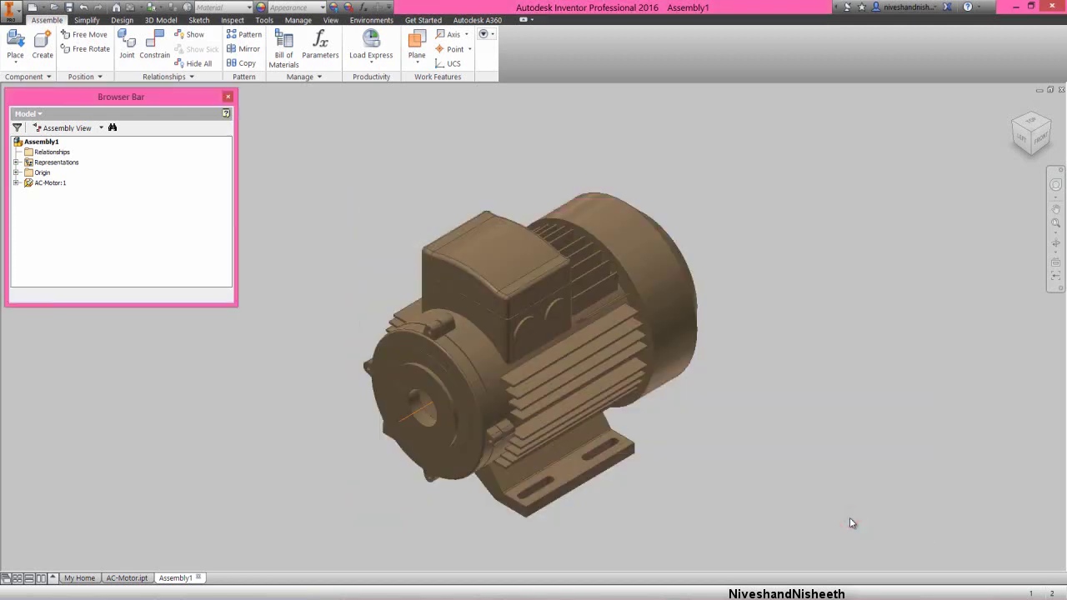
Import the lighting style file Favorite Color.styxml into the Style and Standard Editor
click(330, 19)
click(247, 63)
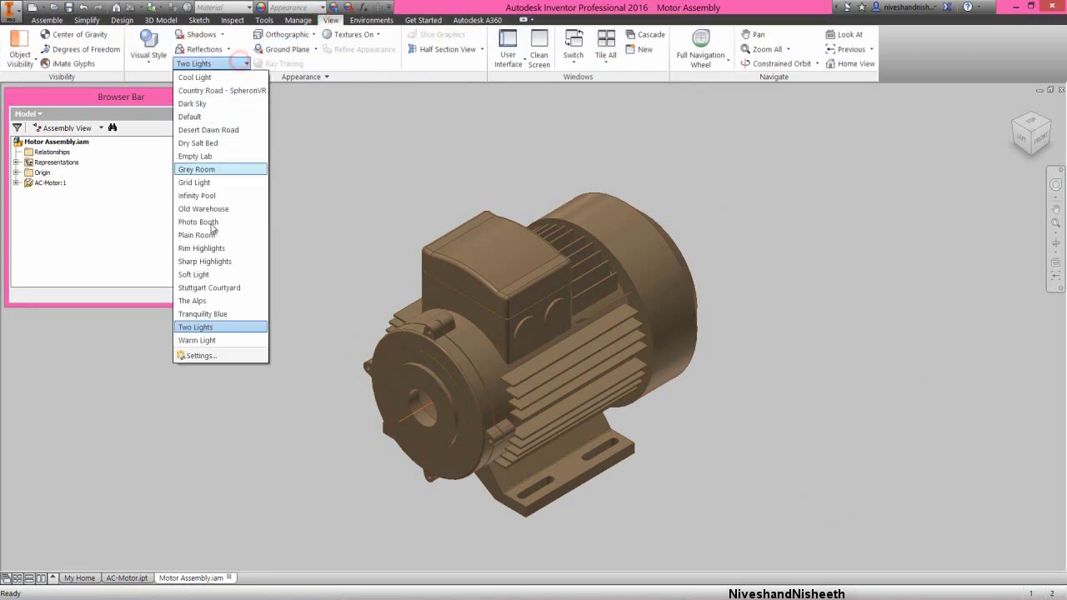
click(206, 355)
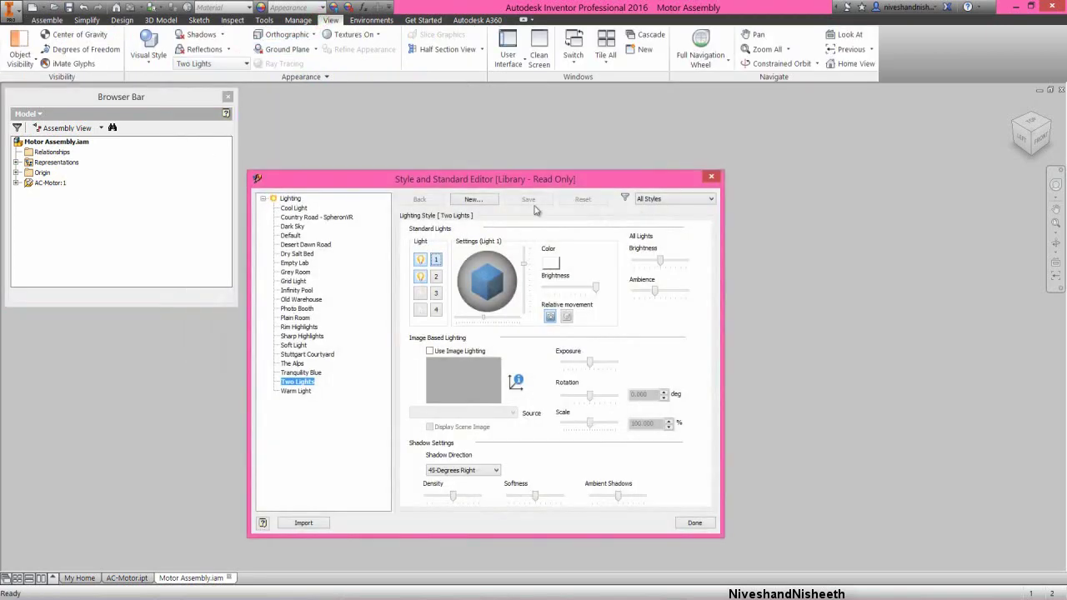
drag(553, 179, 348, 147)
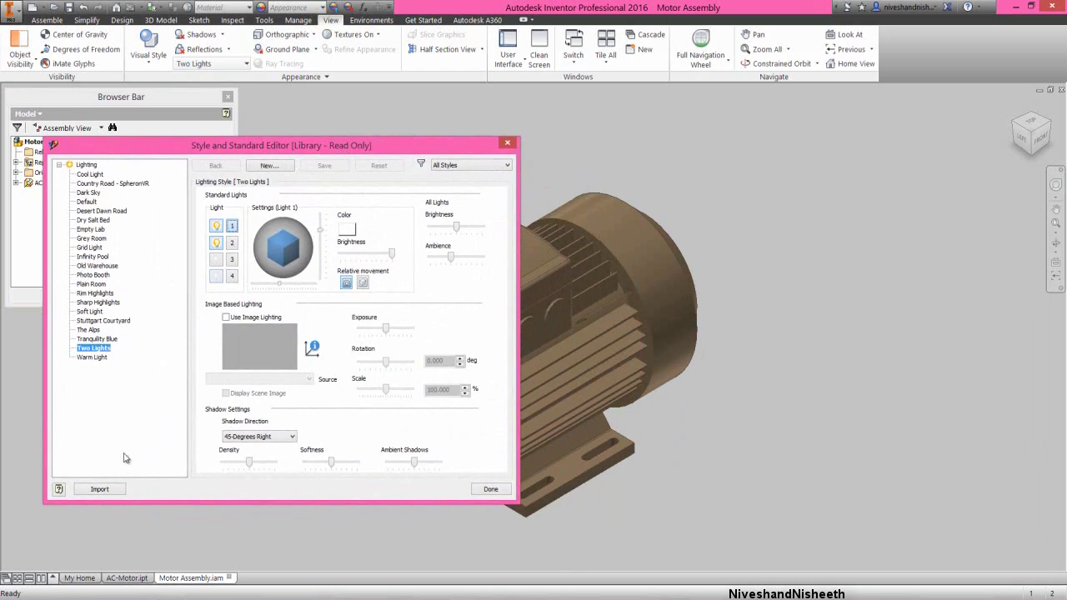
click(109, 492)
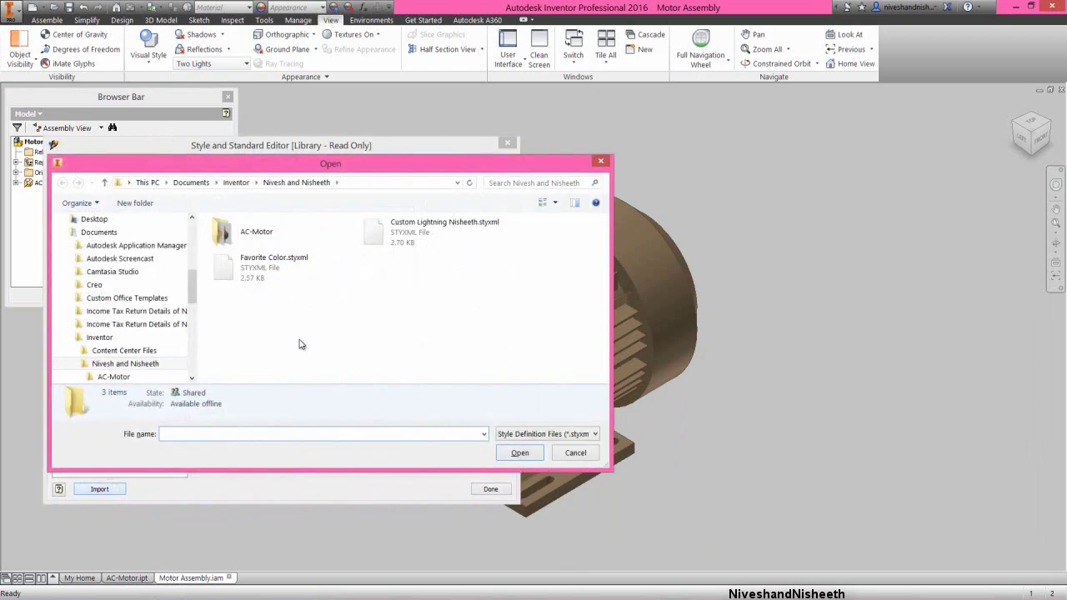
double_click(252, 269)
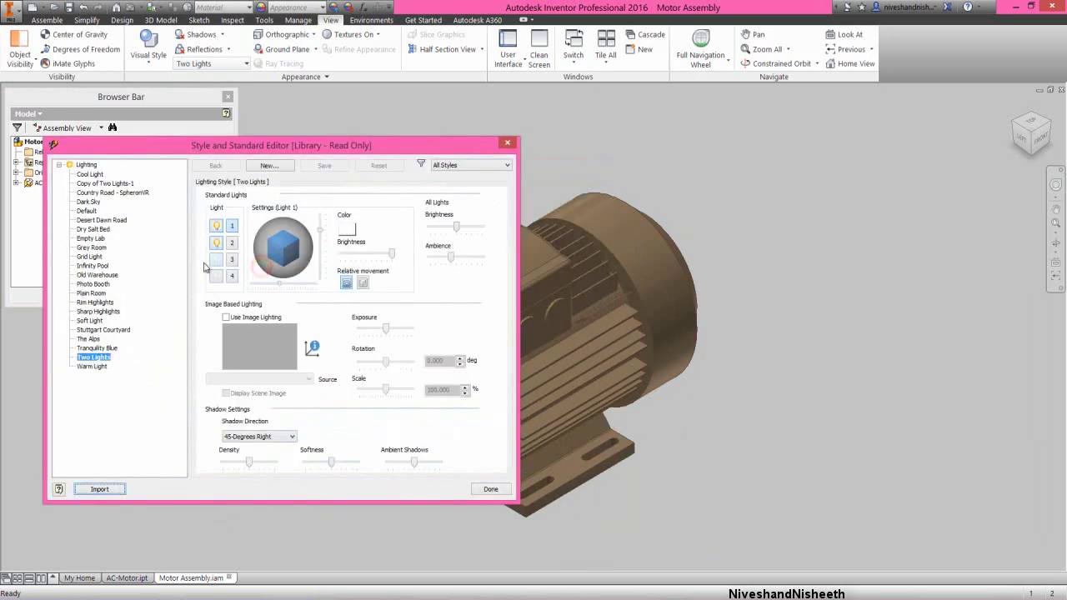
Slightly raise the all-lights brightness of the Copy of Two Lights-1 lighting style and save the edits
click(117, 184)
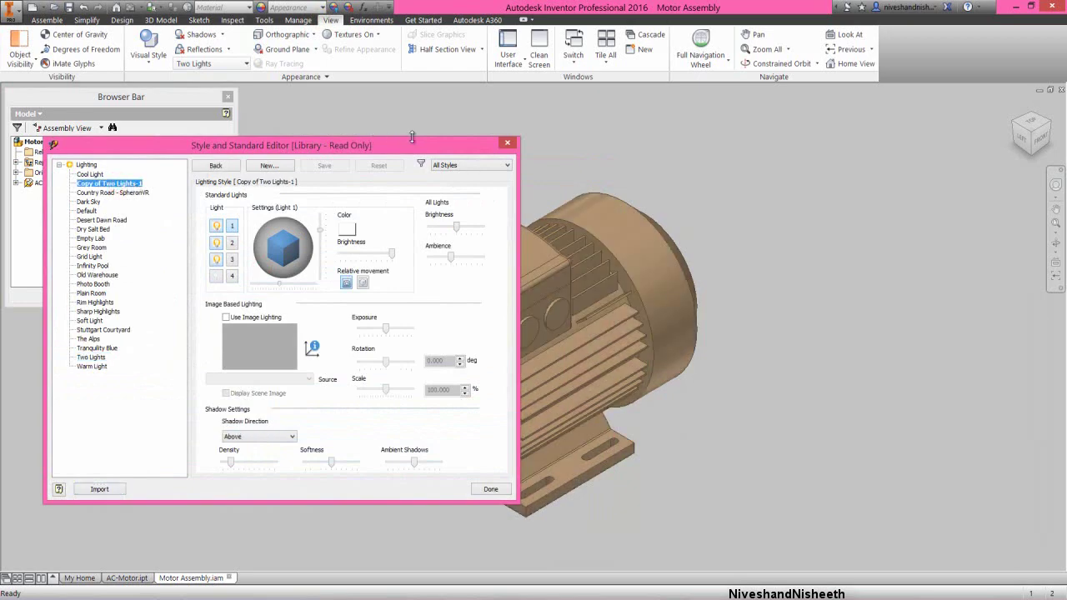
drag(416, 145, 383, 148)
drag(313, 147, 259, 151)
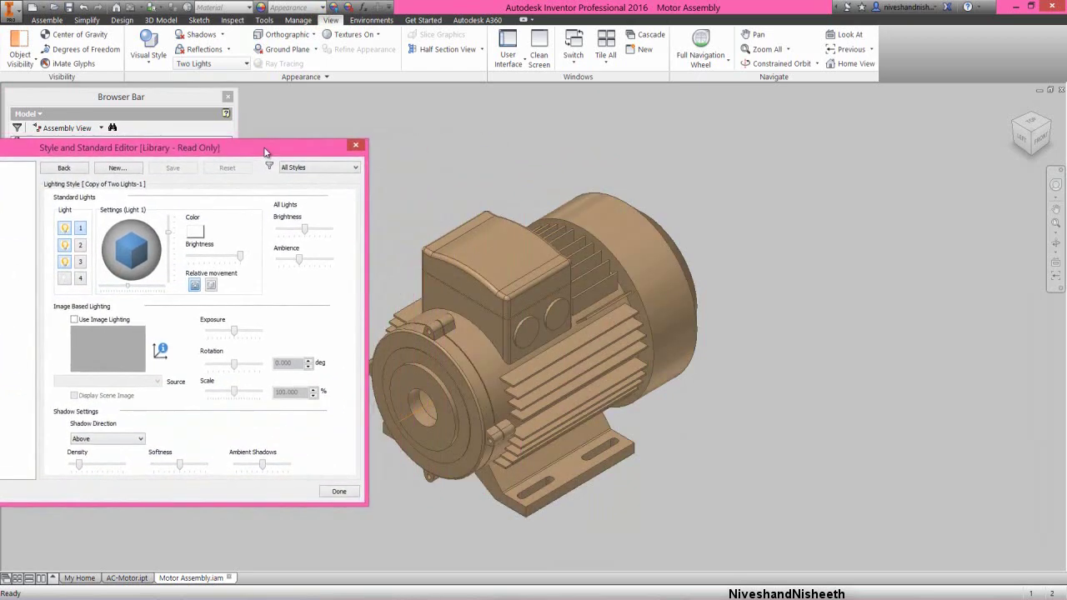
mouse_move(305, 234)
mouse_down()
mouse_move(327, 235)
mouse_move(311, 234)
mouse_up()
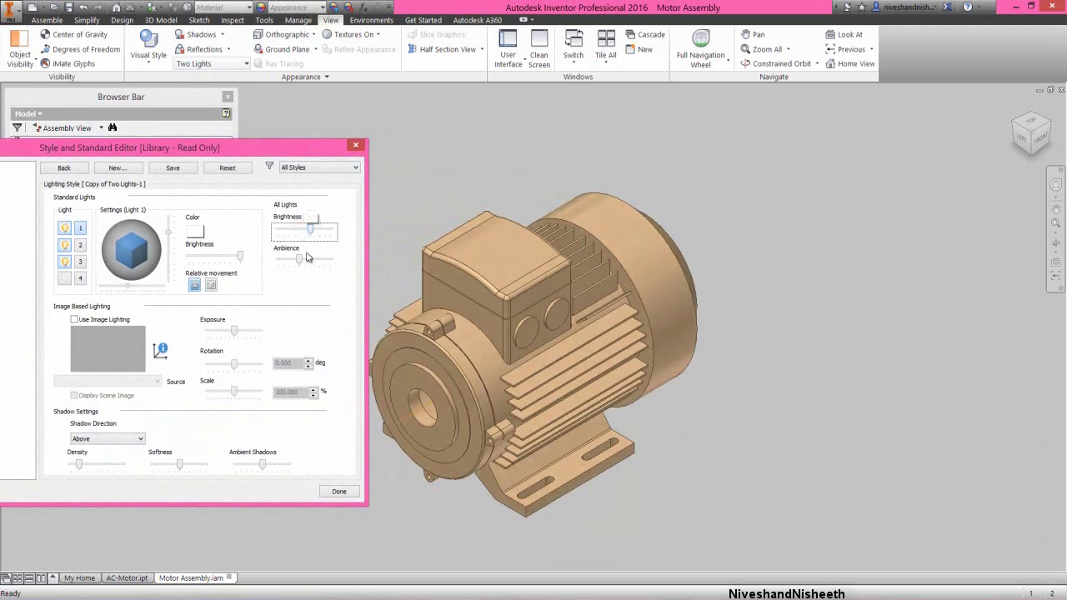
click(350, 491)
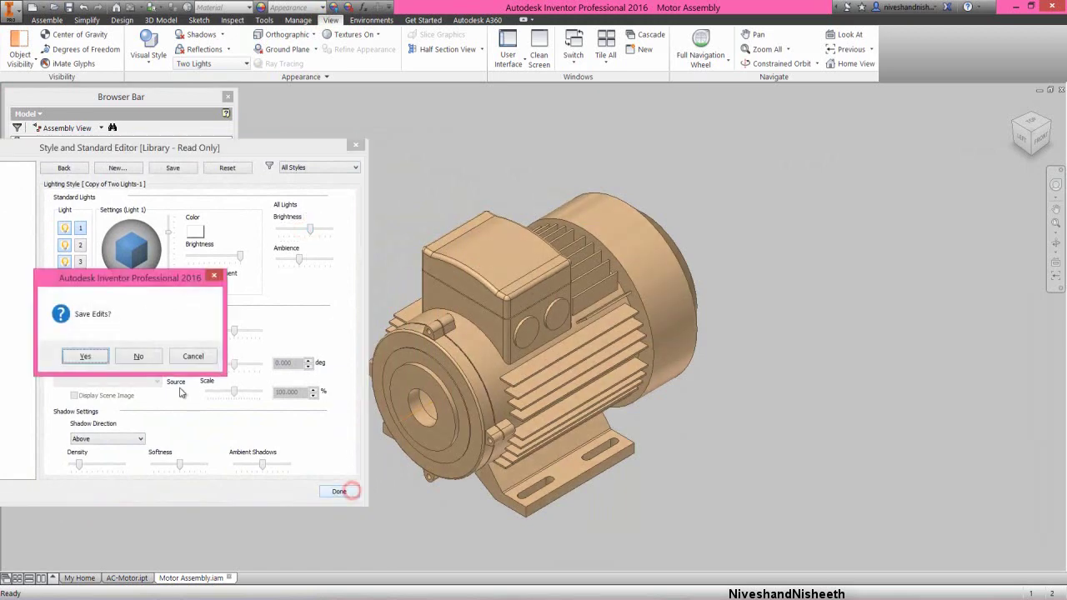
click(96, 358)
Close the AC-Motor.ipt part document, keeping the motor assembly open for modelling
click(46, 20)
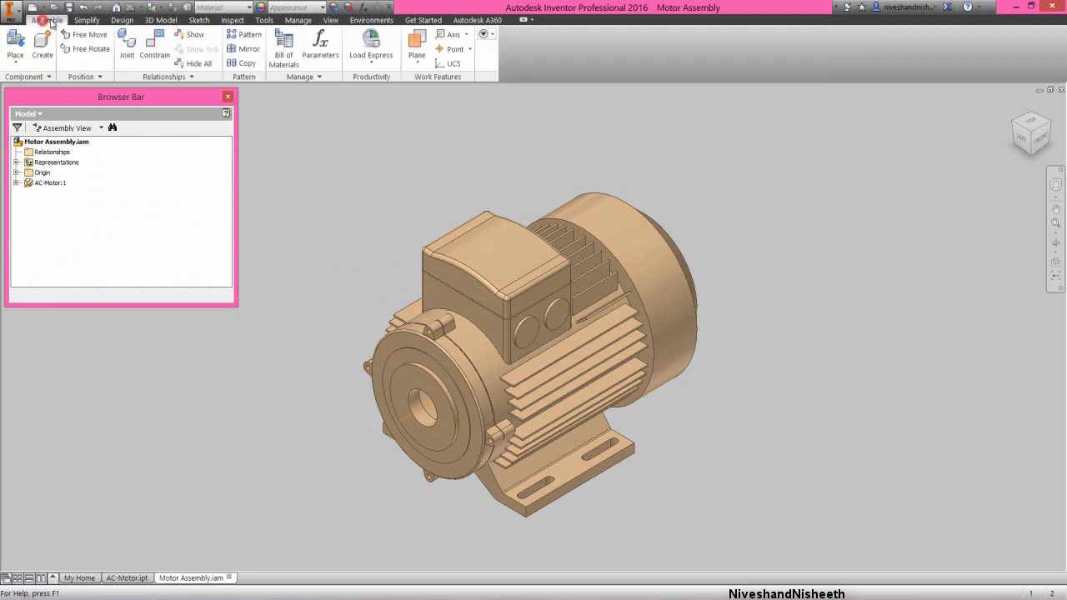
right_click(137, 581)
click(159, 493)
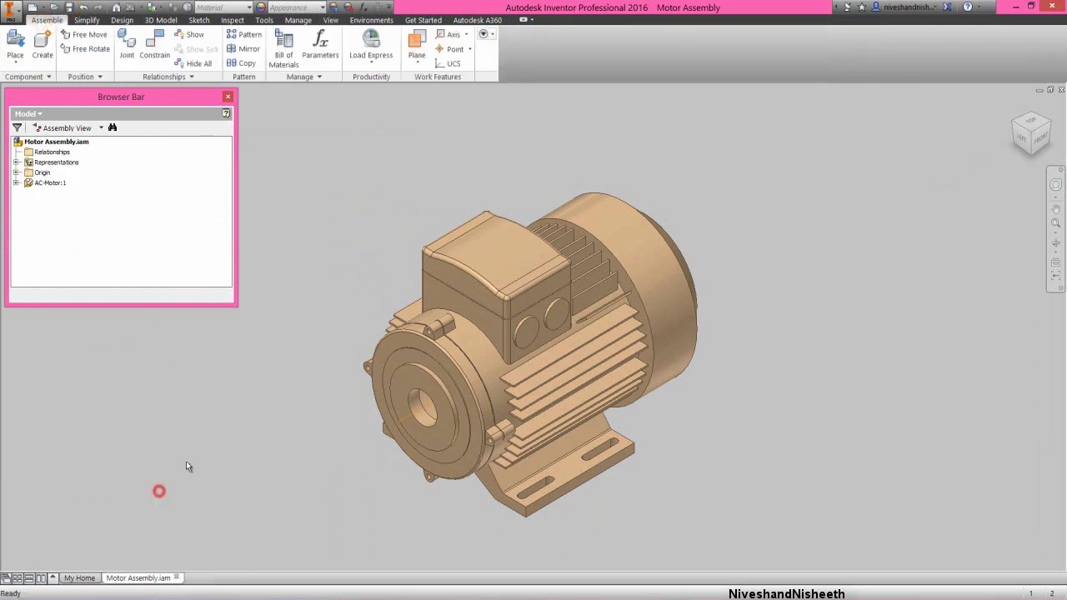
click(304, 297)
click(313, 287)
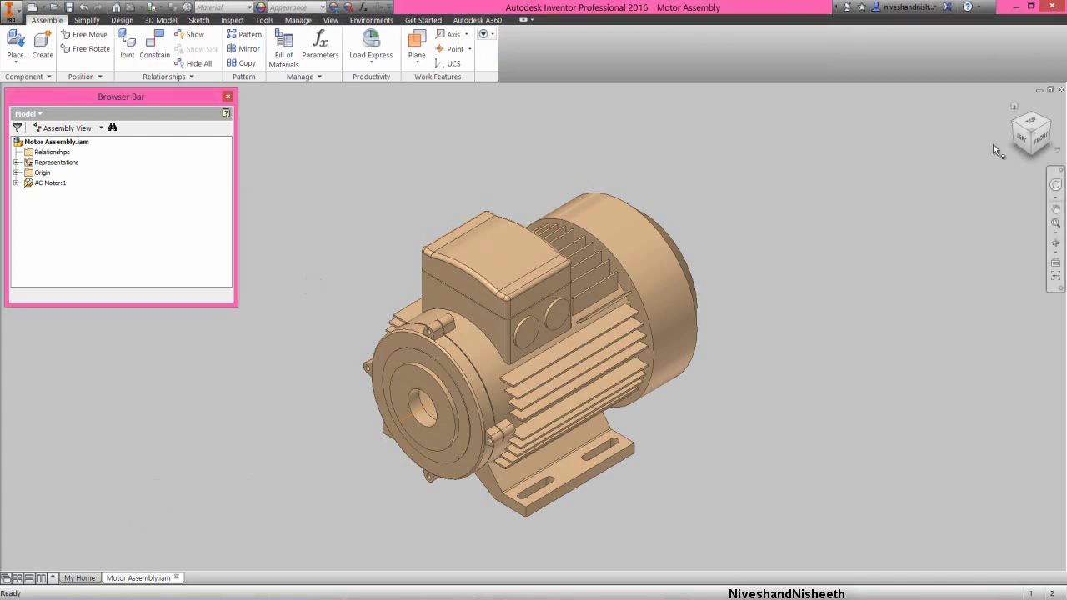
Create a work plane offset -.246 in from the flat circular end face of the motor's rear cover
click(1051, 124)
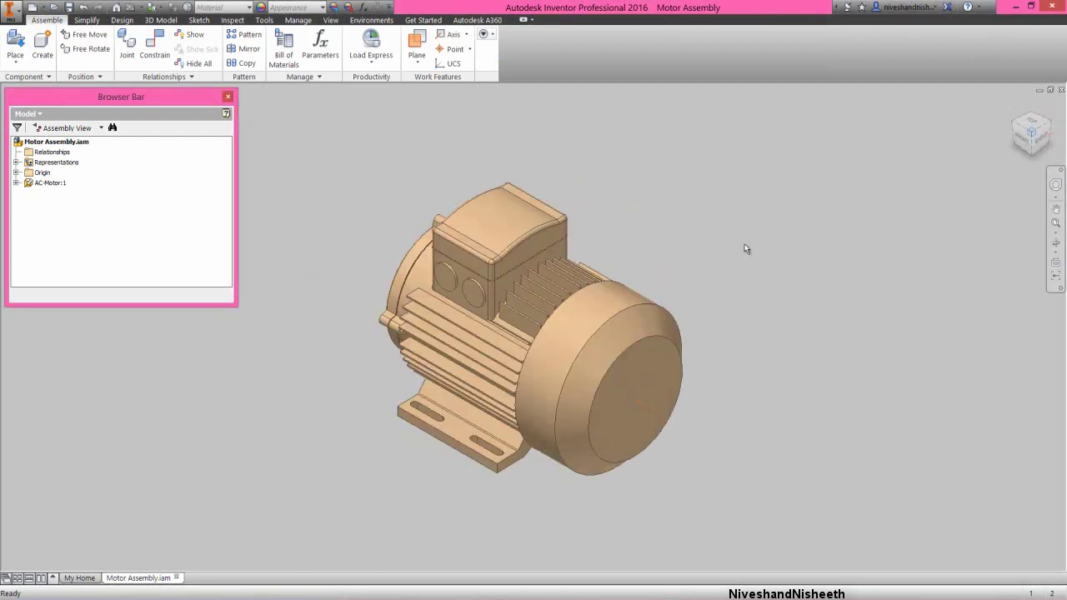
click(370, 136)
click(417, 63)
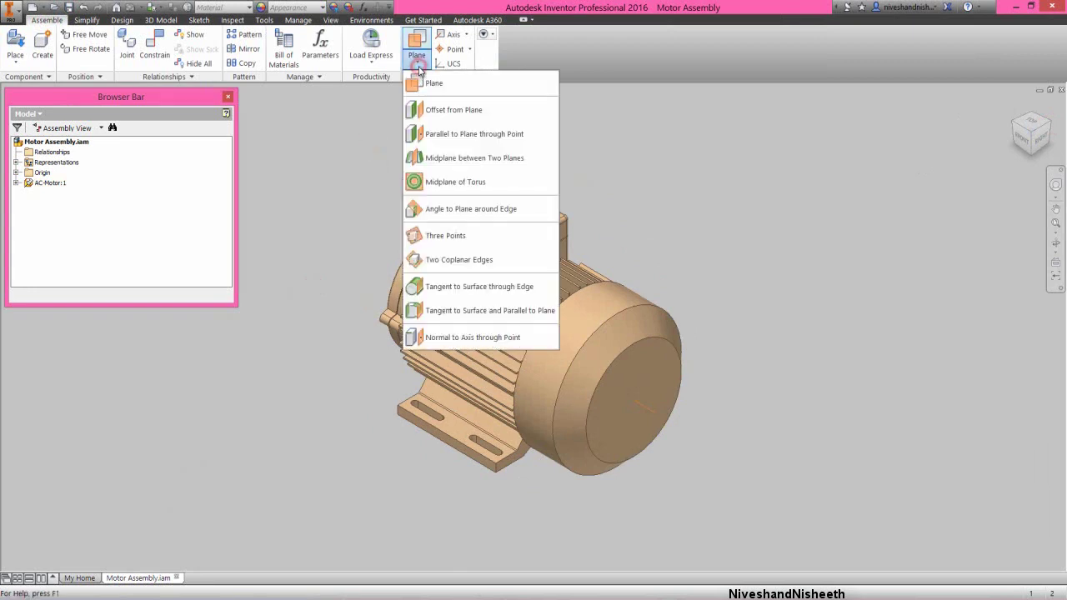
click(472, 116)
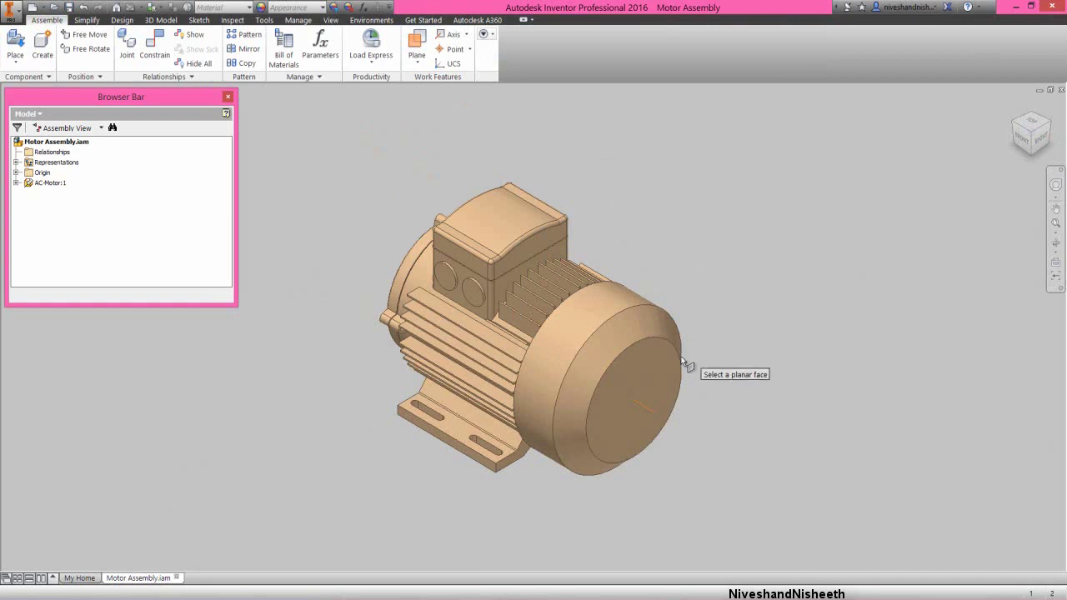
click(662, 373)
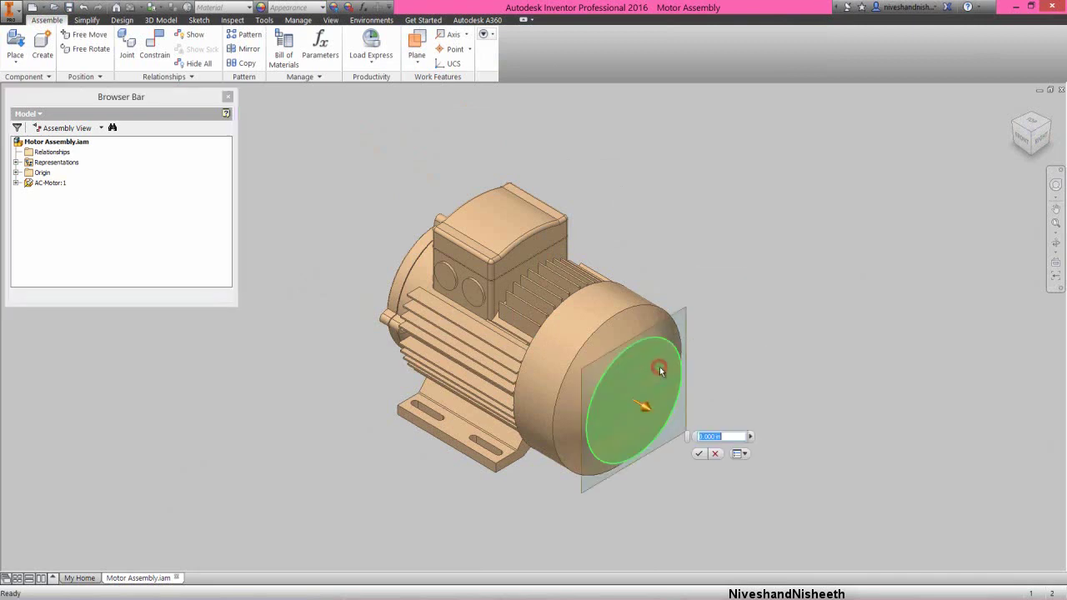
key(BackSpace)
text(-.246)
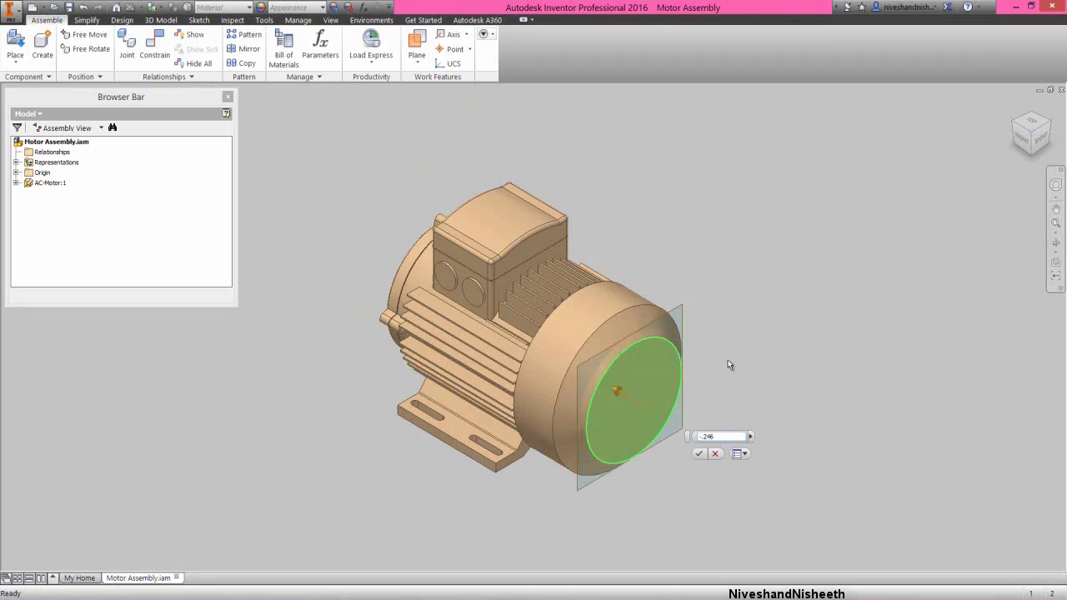
click(700, 455)
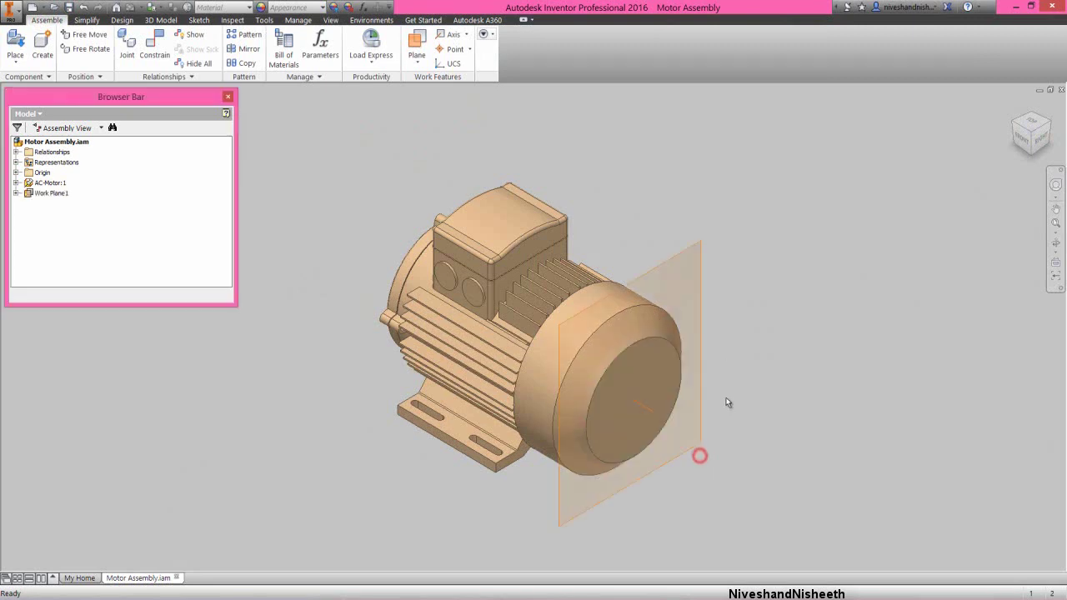
Start a shaft with the Shaft generator, placed on the housing's front bore axis and starting at the offset work plane
click(1022, 138)
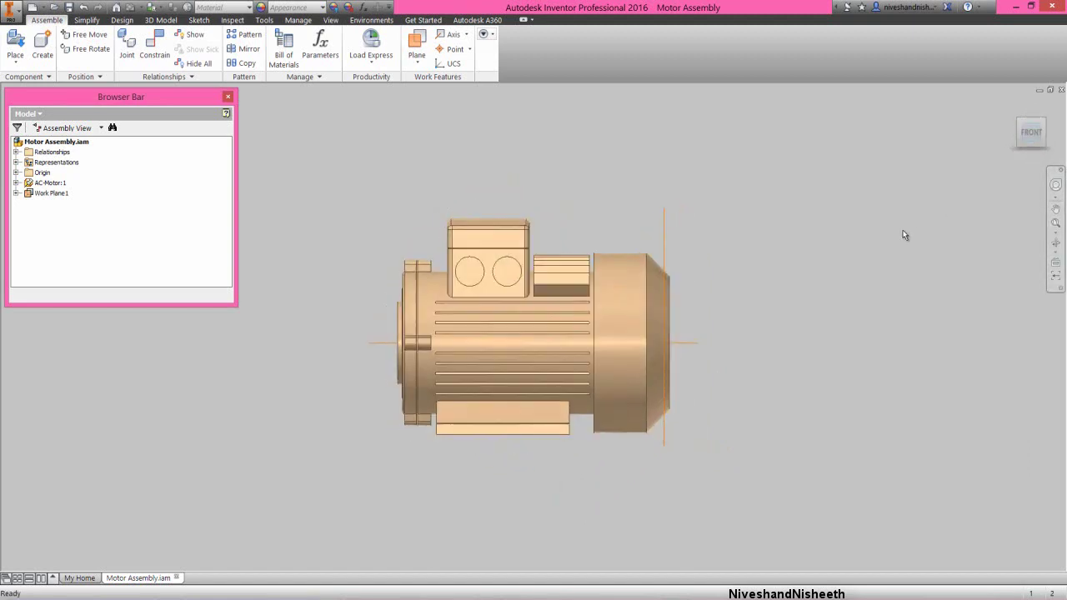
click(1019, 122)
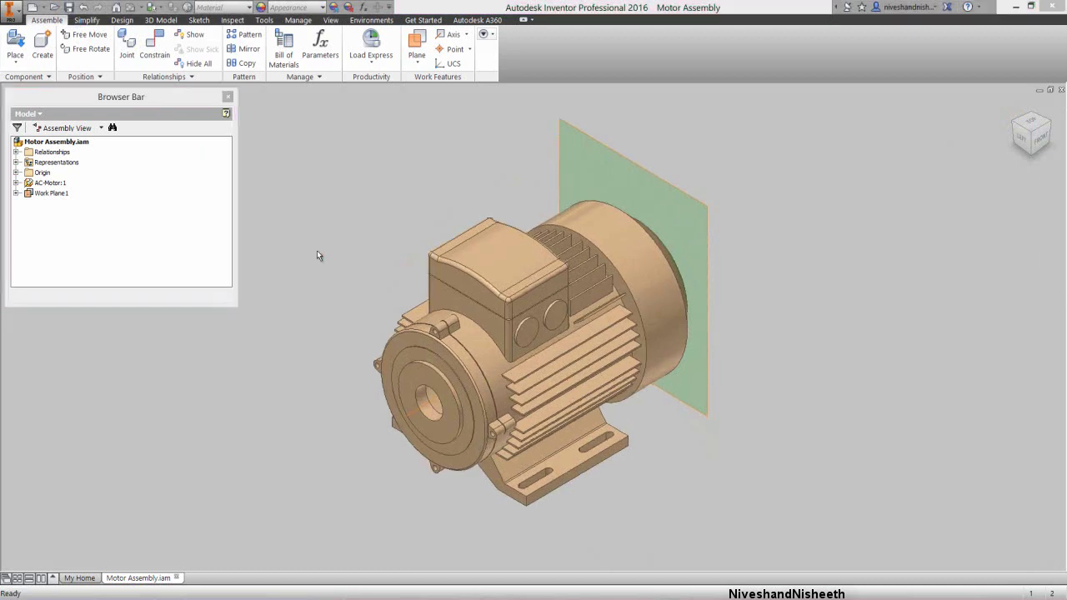
click(315, 250)
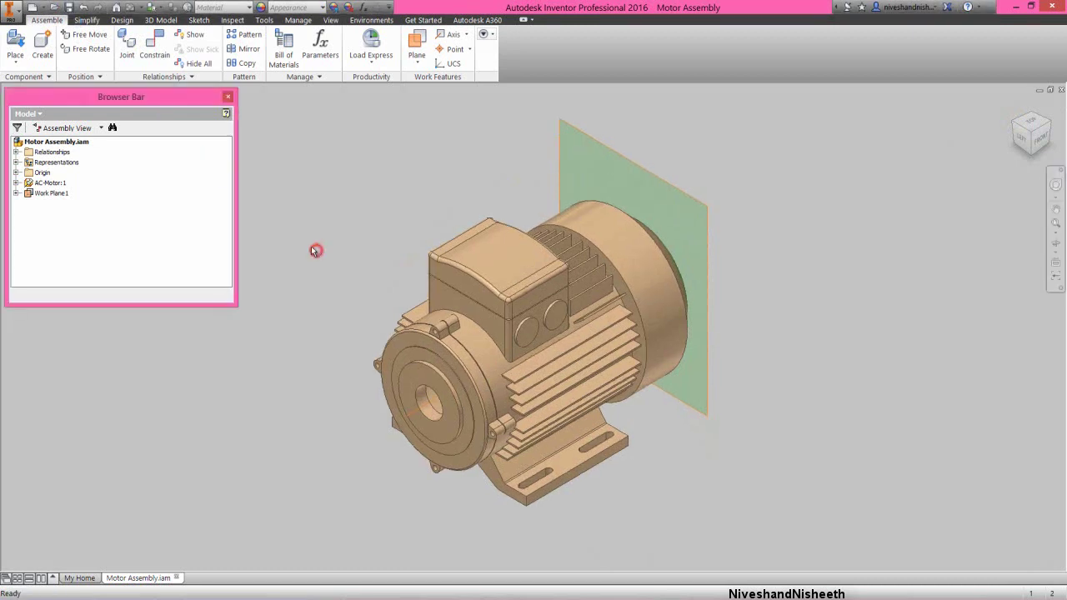
click(122, 20)
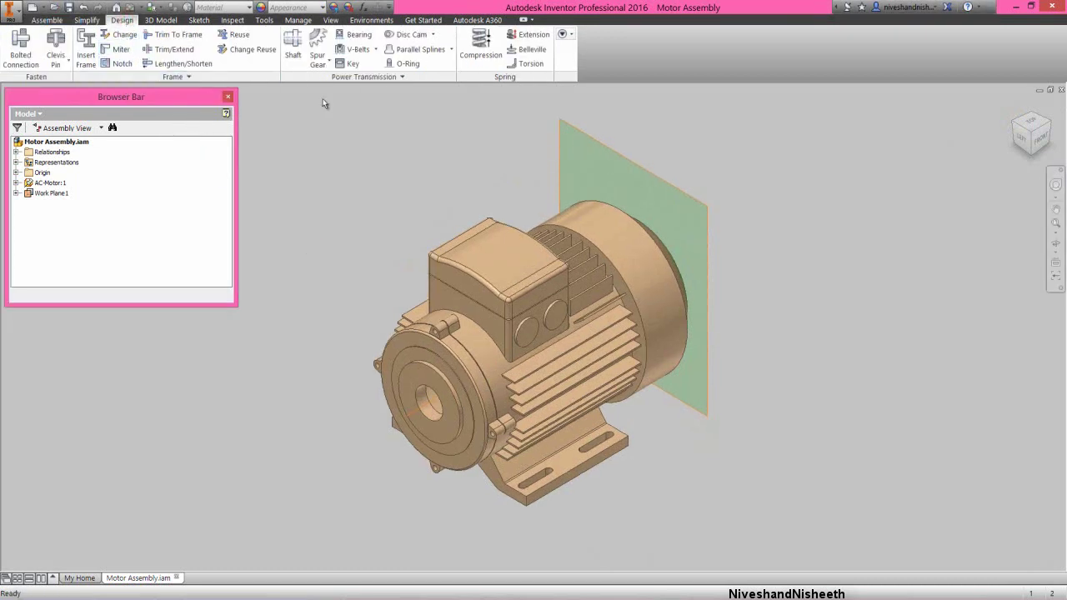
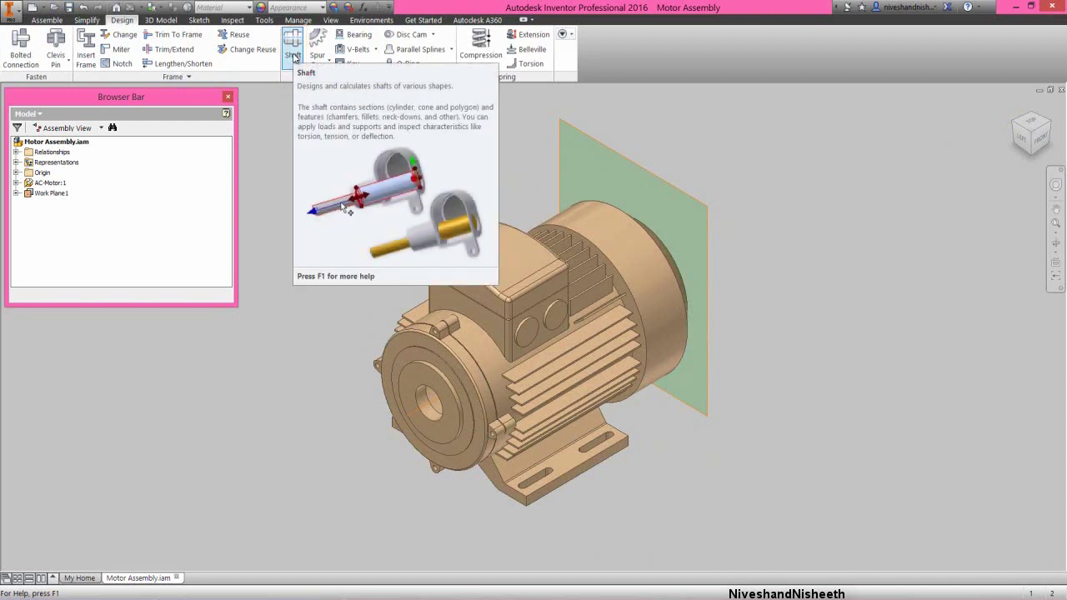
click(294, 57)
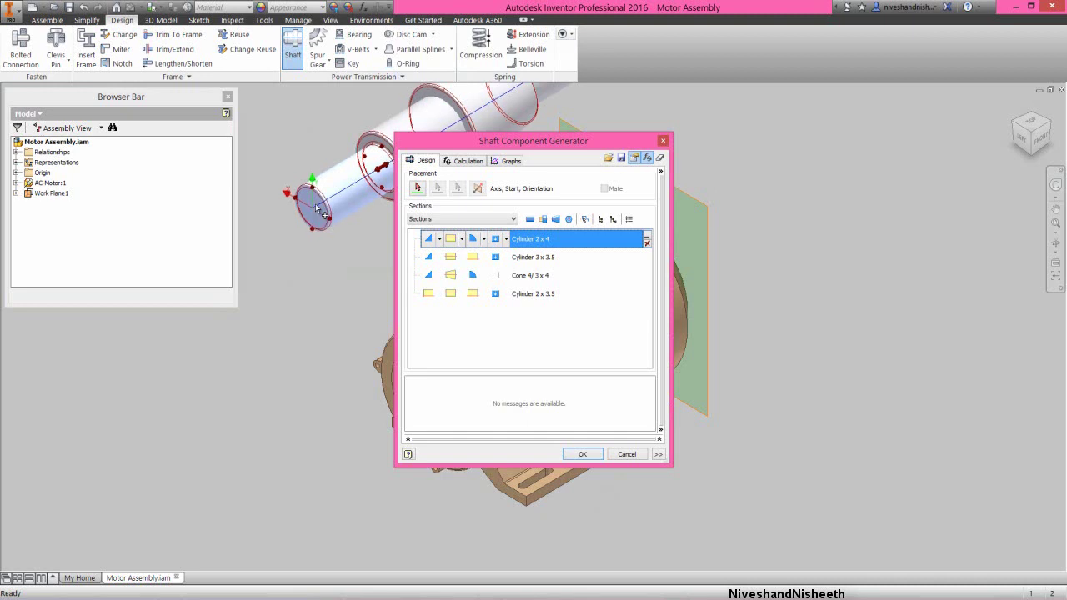
drag(458, 147, 771, 152)
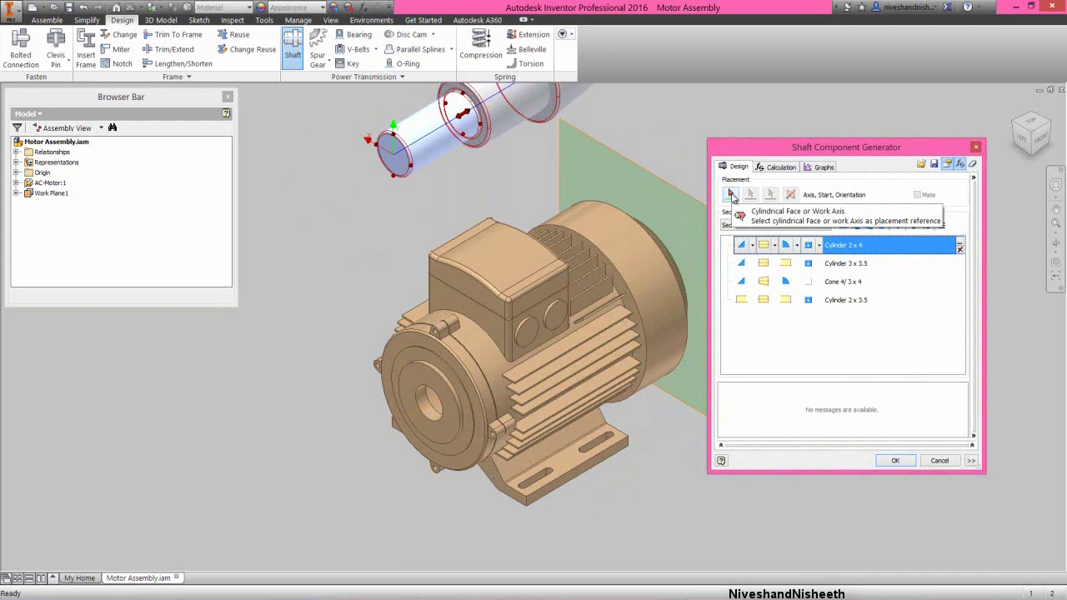
click(731, 195)
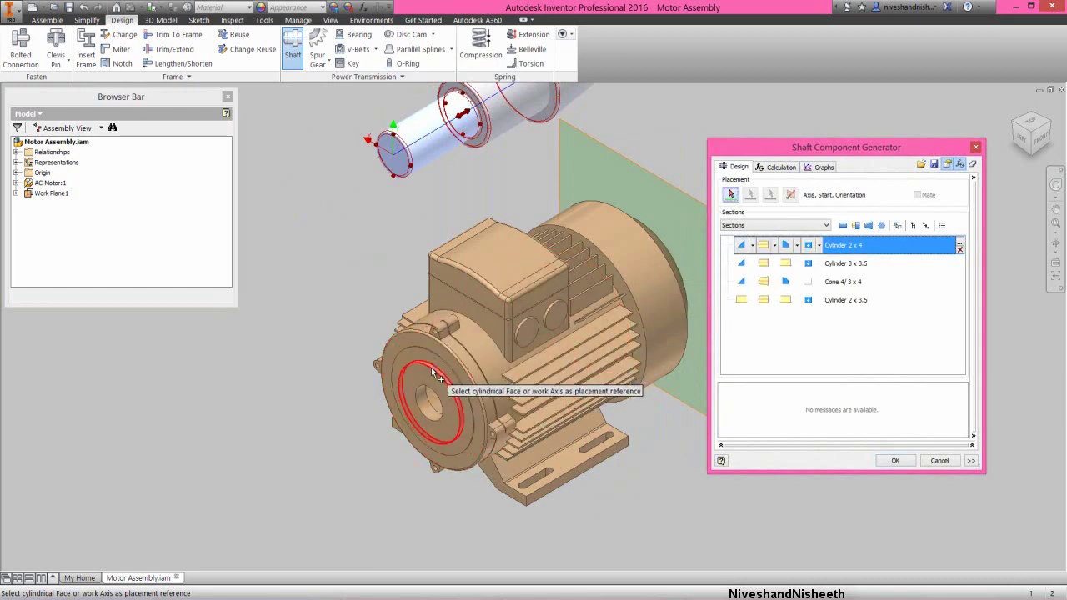
click(428, 403)
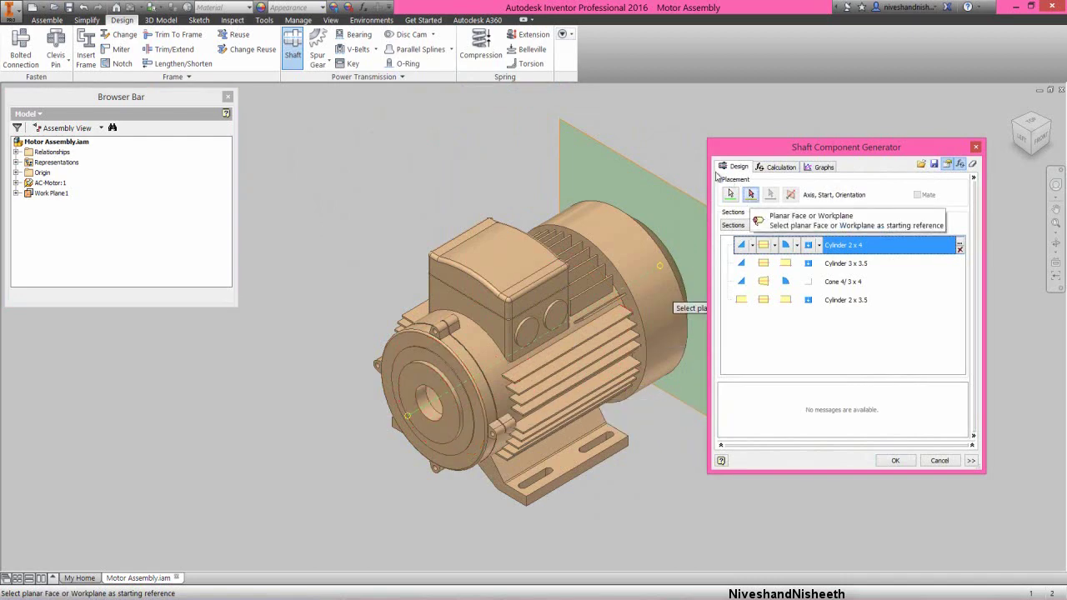
click(672, 185)
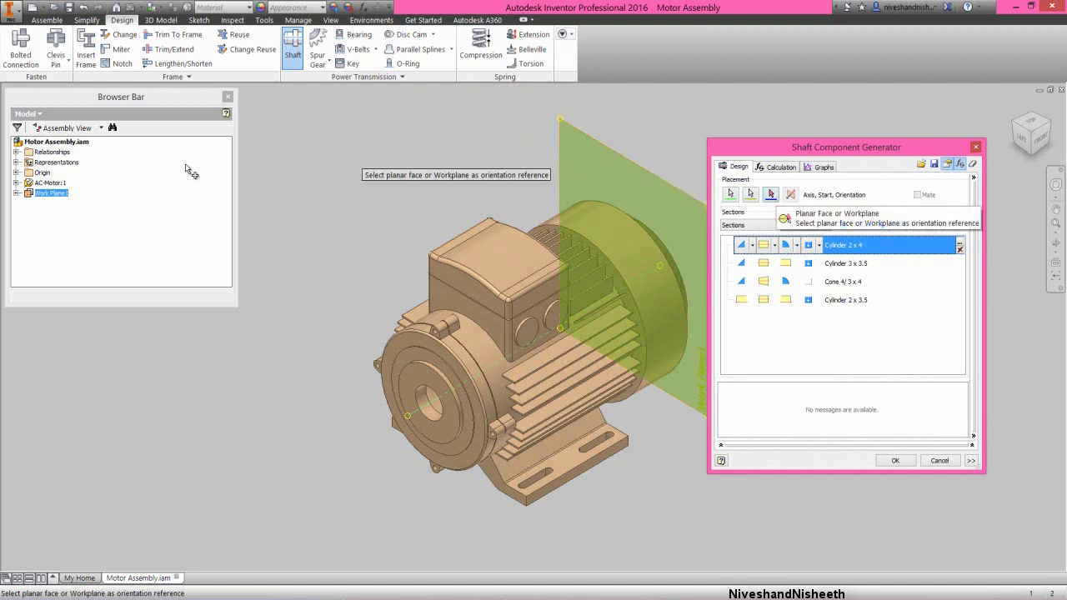
Orient the shaft by the assembly's XY Plane and flip its direction so it runs through the housing toward the front bore
click(16, 173)
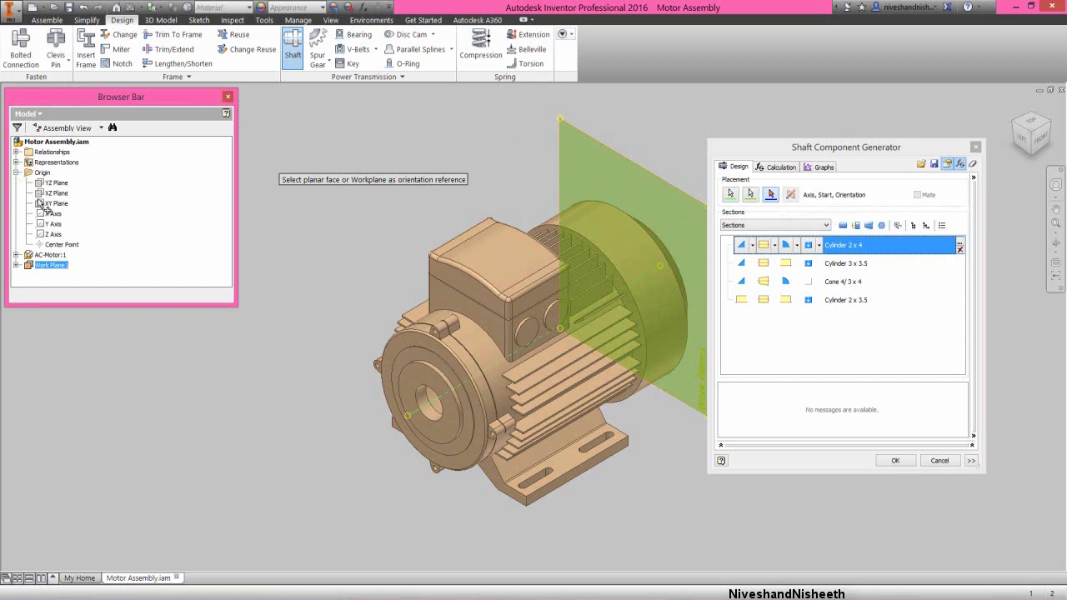
click(52, 203)
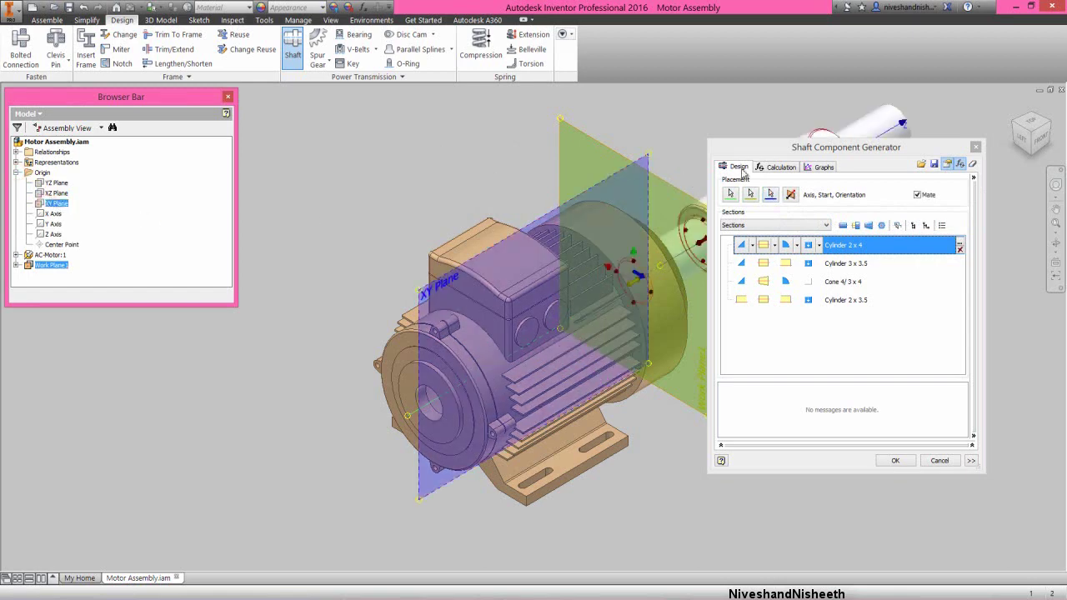
drag(801, 156, 863, 225)
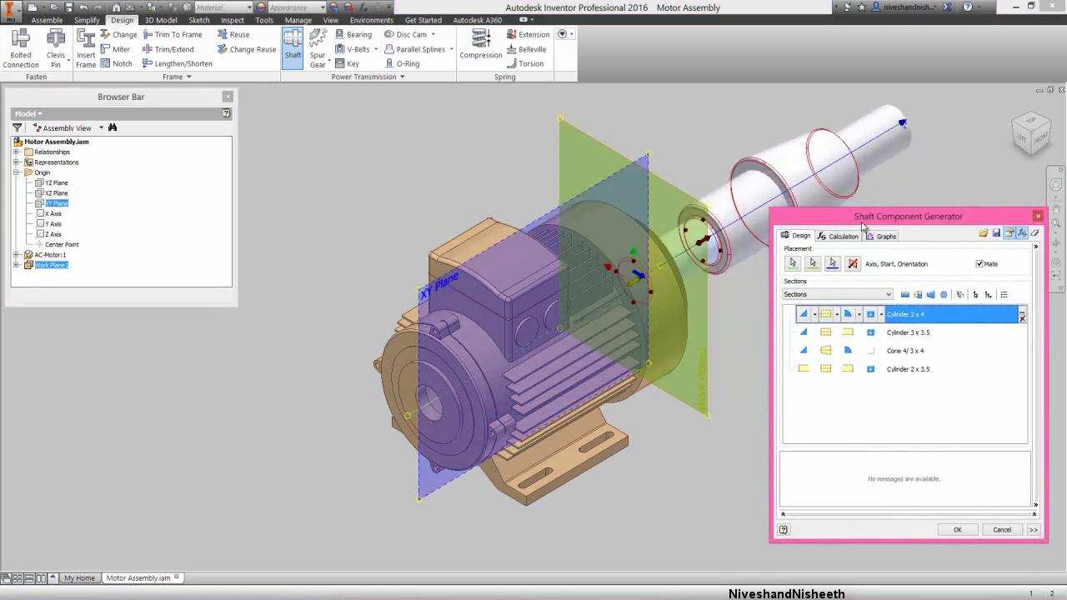
click(853, 265)
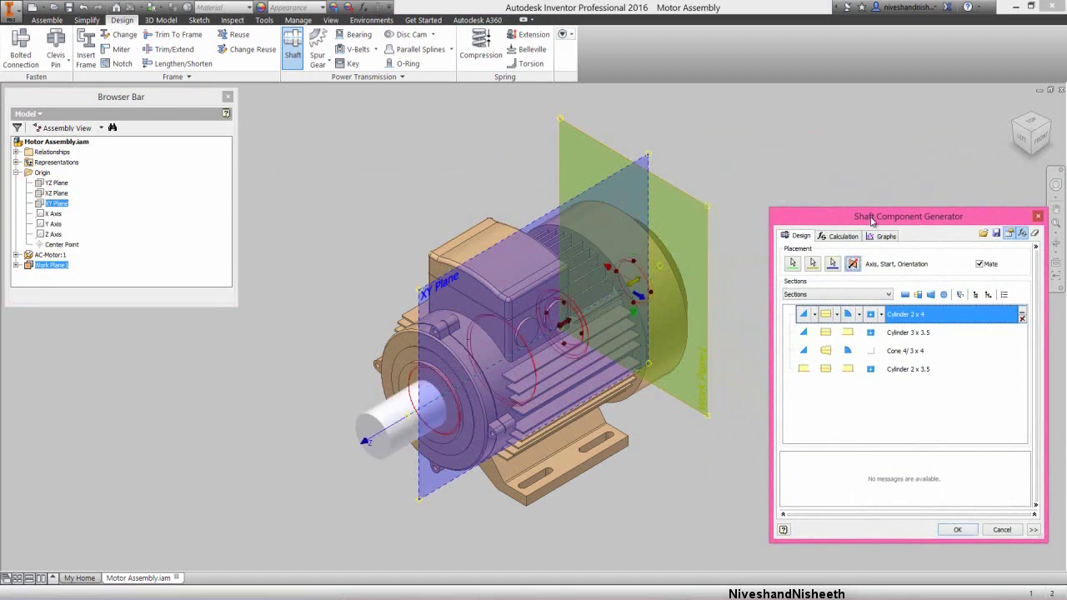
Set the first shaft section's main diameter to 1.5 in and its section length to 3 in
drag(868, 217, 762, 124)
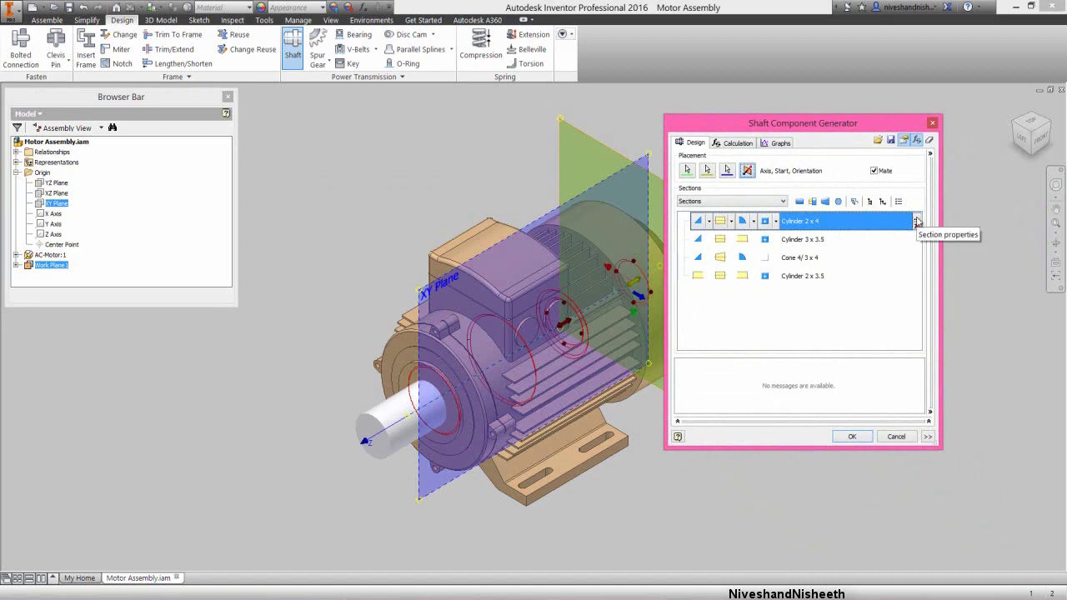
click(917, 221)
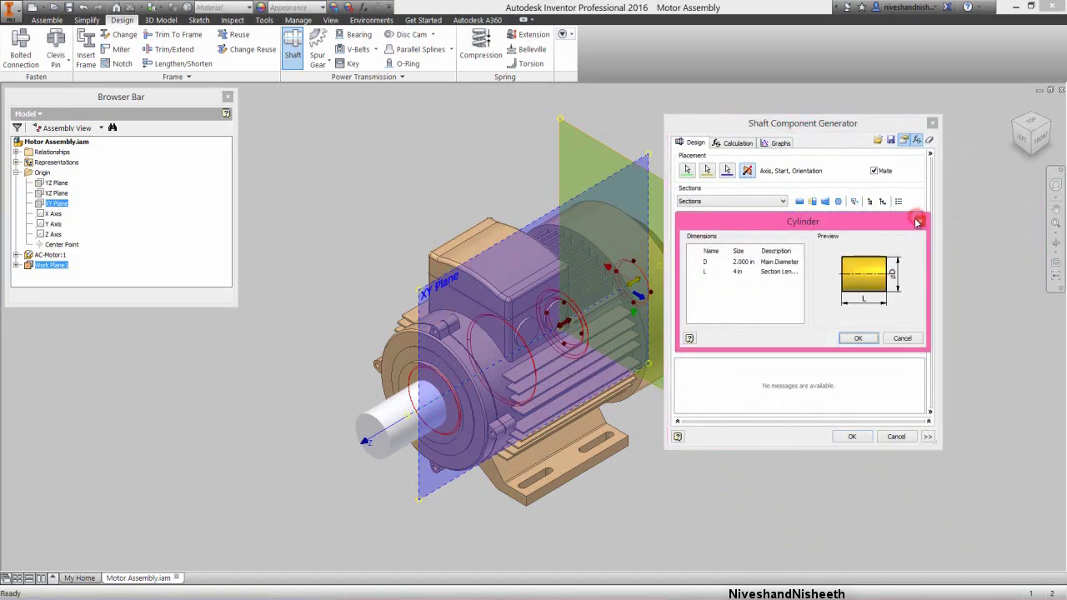
click(745, 262)
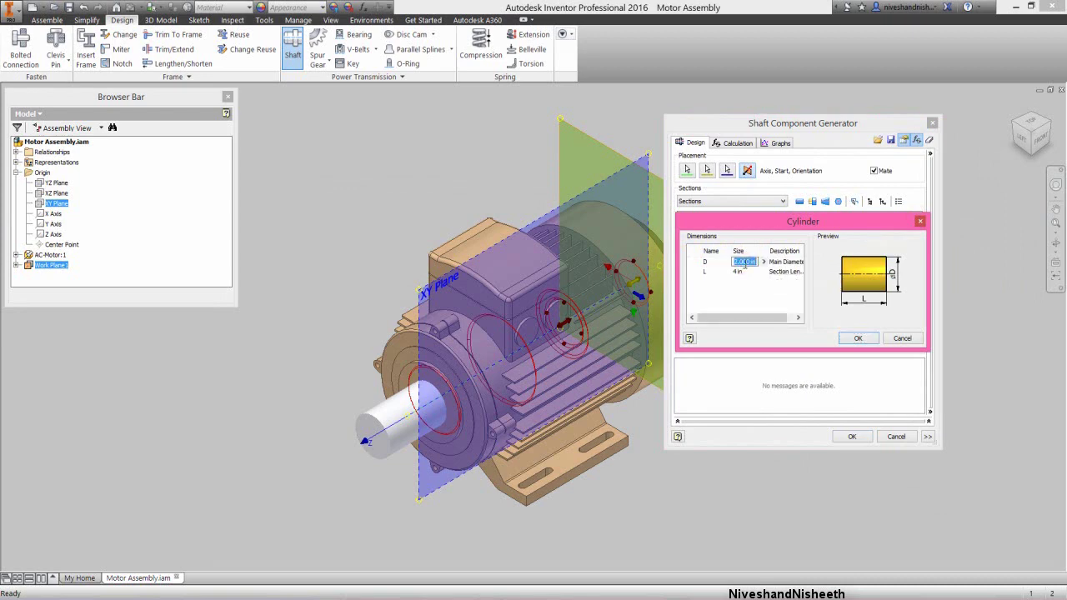
text(1.5)
click(742, 271)
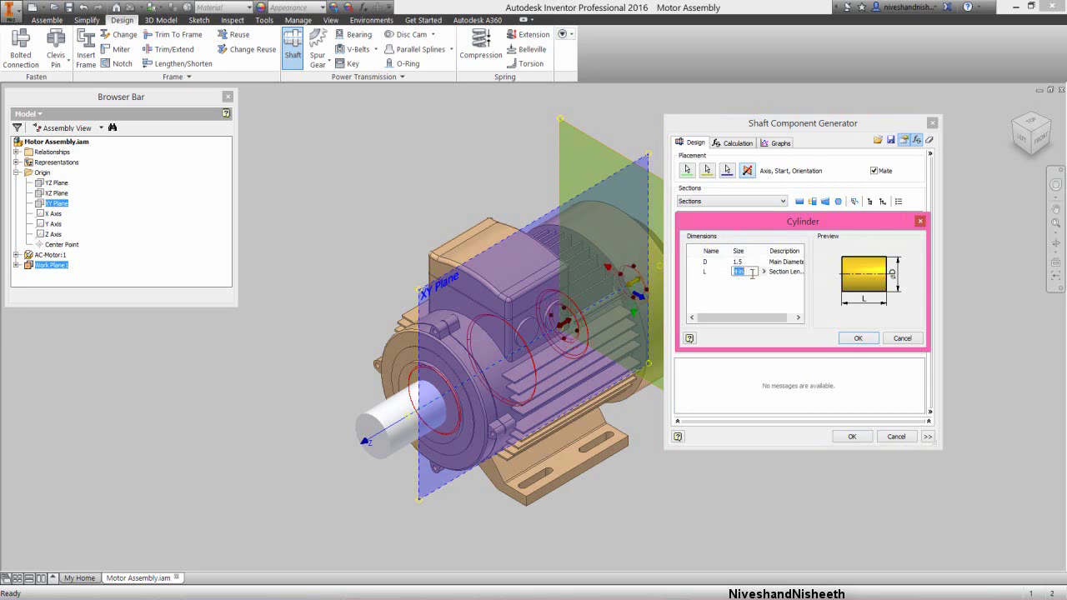
text(3)
key(Return)
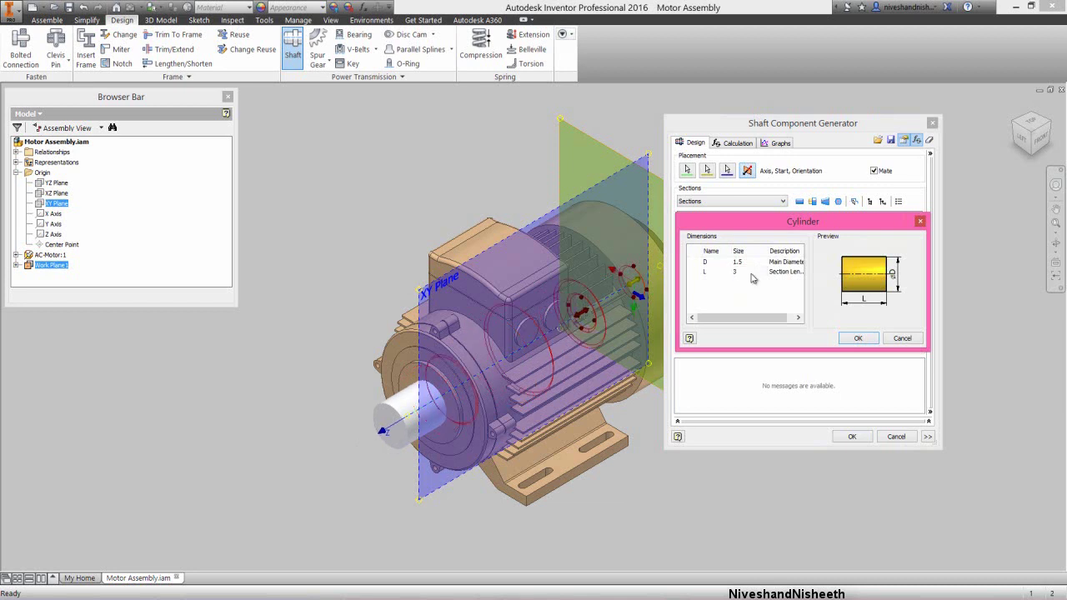
click(873, 341)
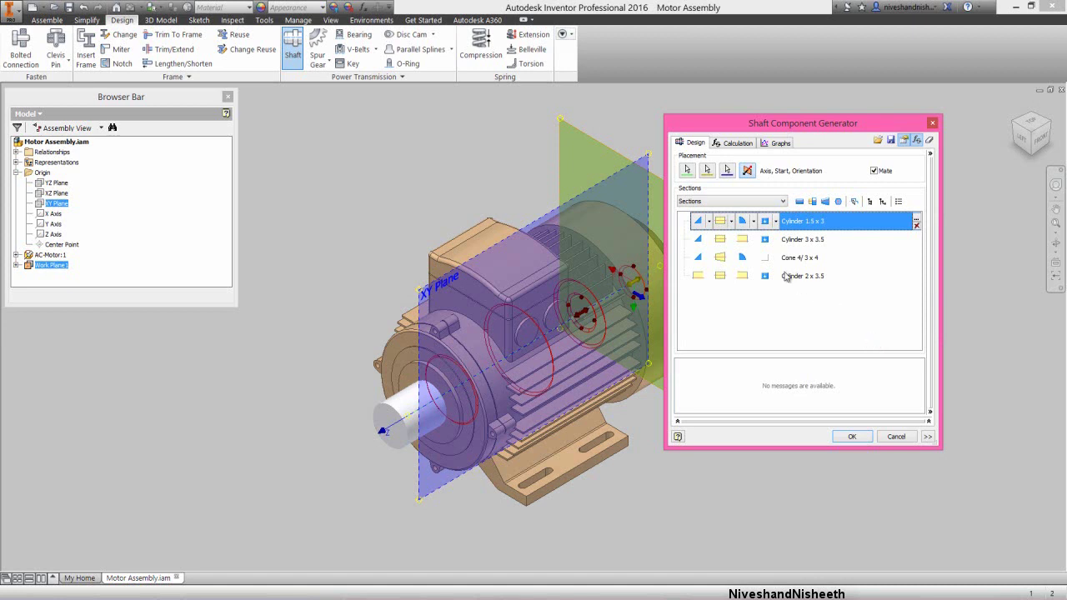
Add a chamfer of 0.100 in at 45 degrees to the second edge of the second shaft section
click(743, 241)
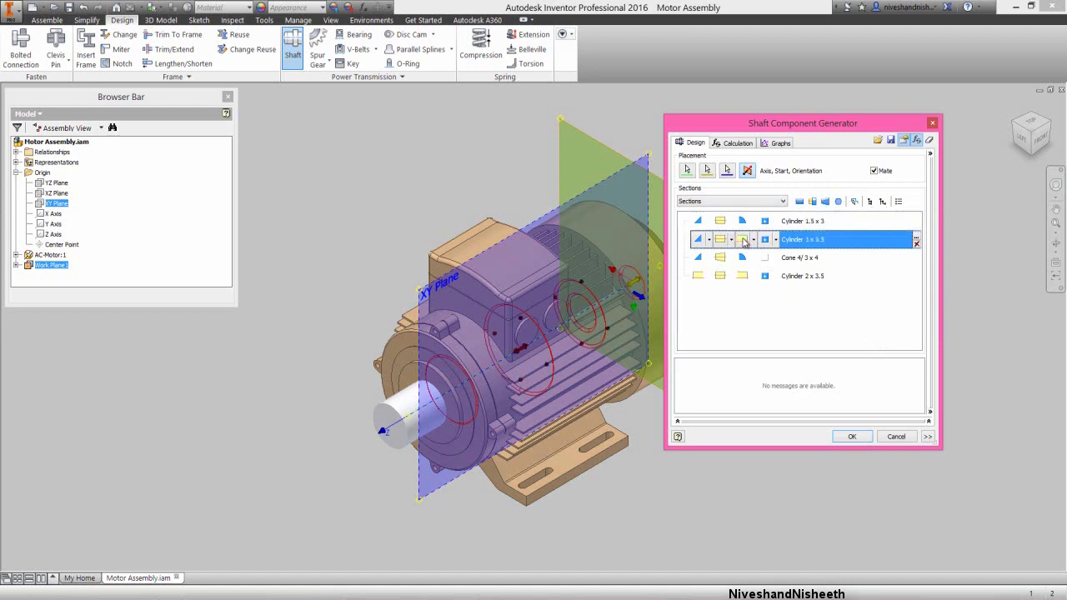
click(754, 241)
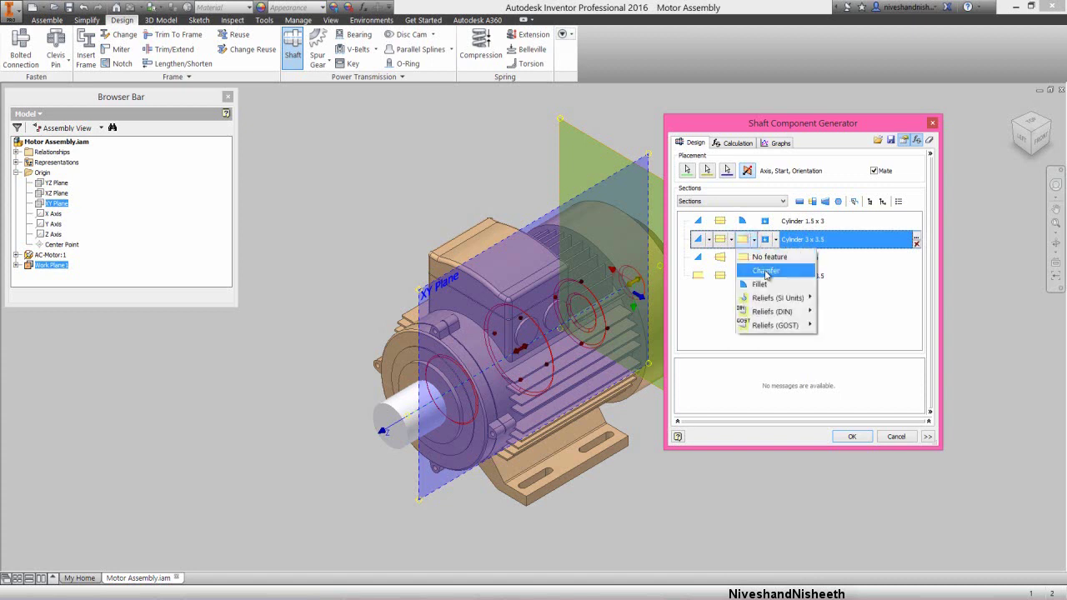
click(765, 272)
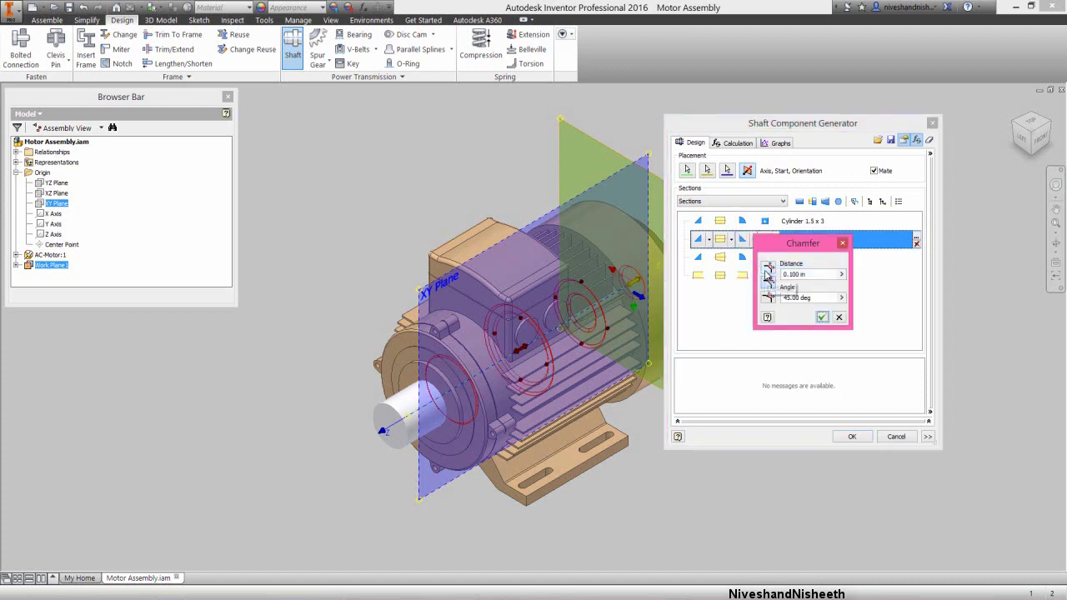
click(822, 318)
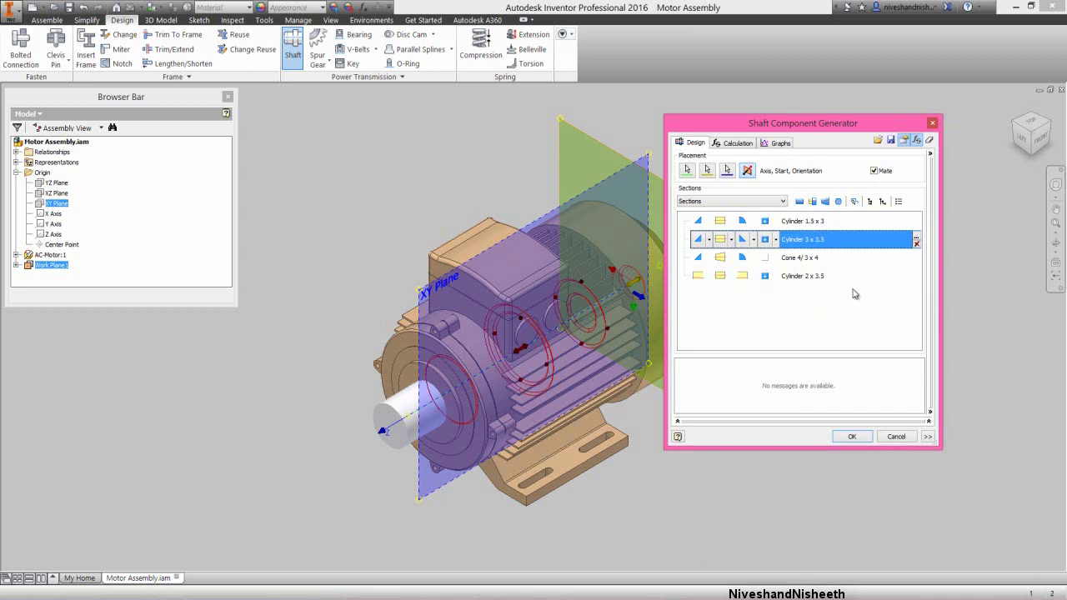
Set the second shaft section's main diameter to 2.25 in and its section length to 7.5 in
click(916, 240)
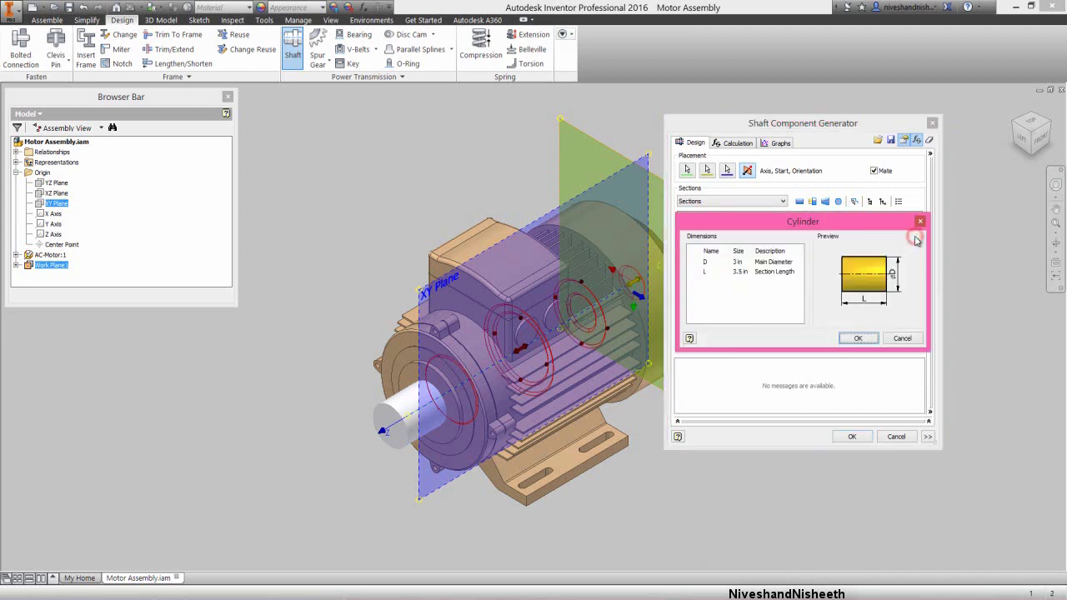
click(739, 262)
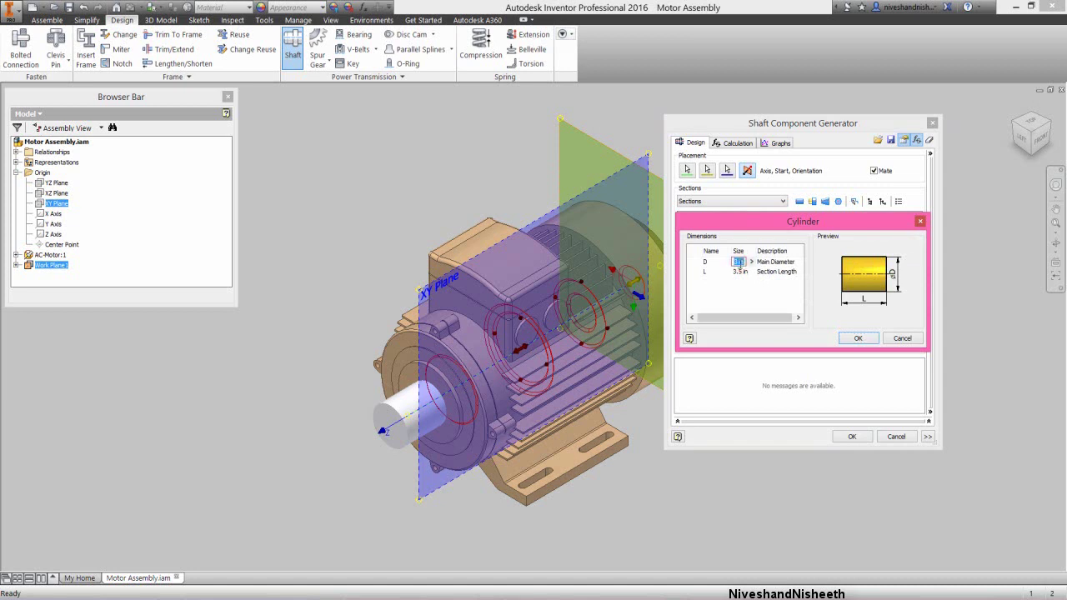
text(2.25)
click(740, 272)
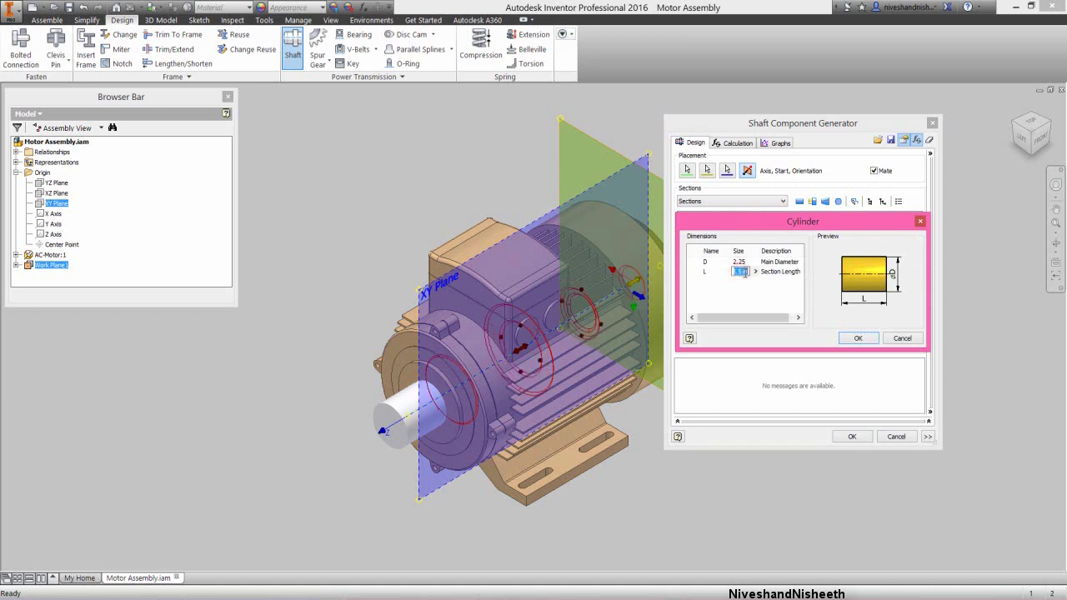
text(7.5)
key(Return)
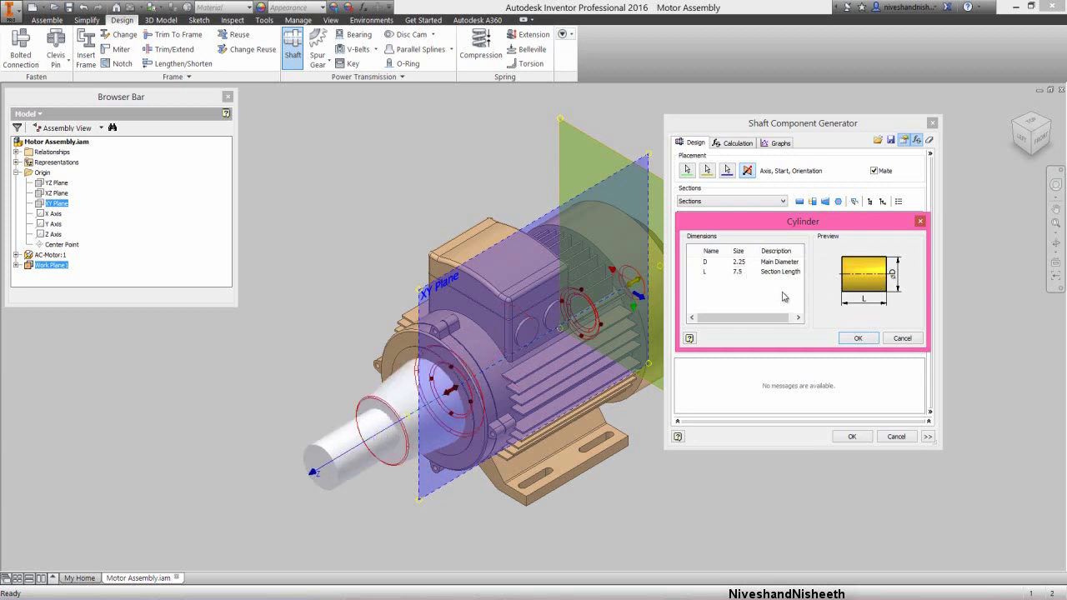
click(853, 338)
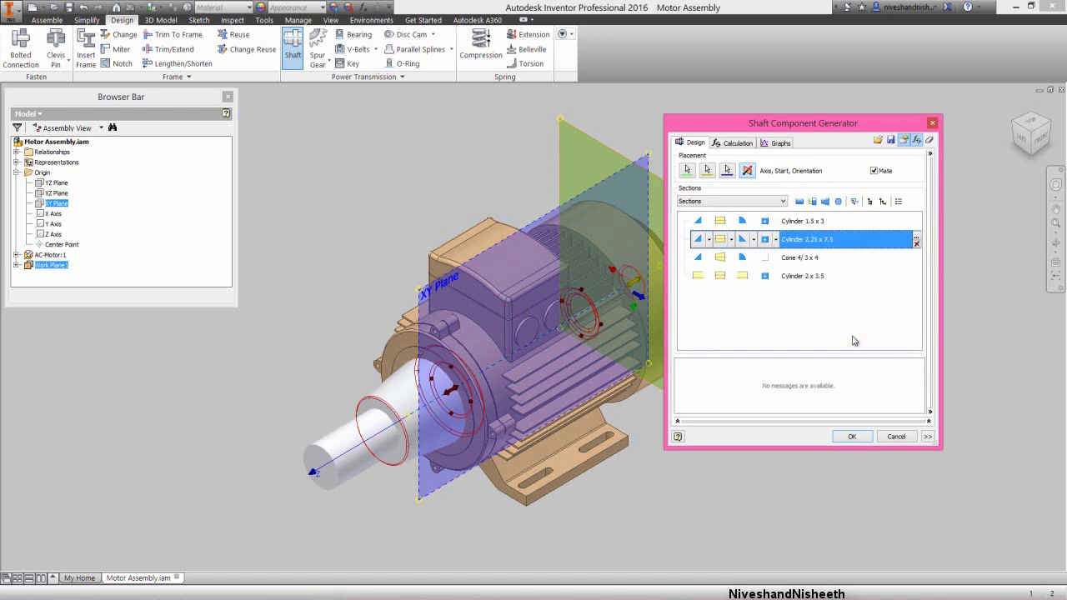
Remove the first-edge chamfer from the third shaft section and convert that section from a cone to a cylinder
click(702, 260)
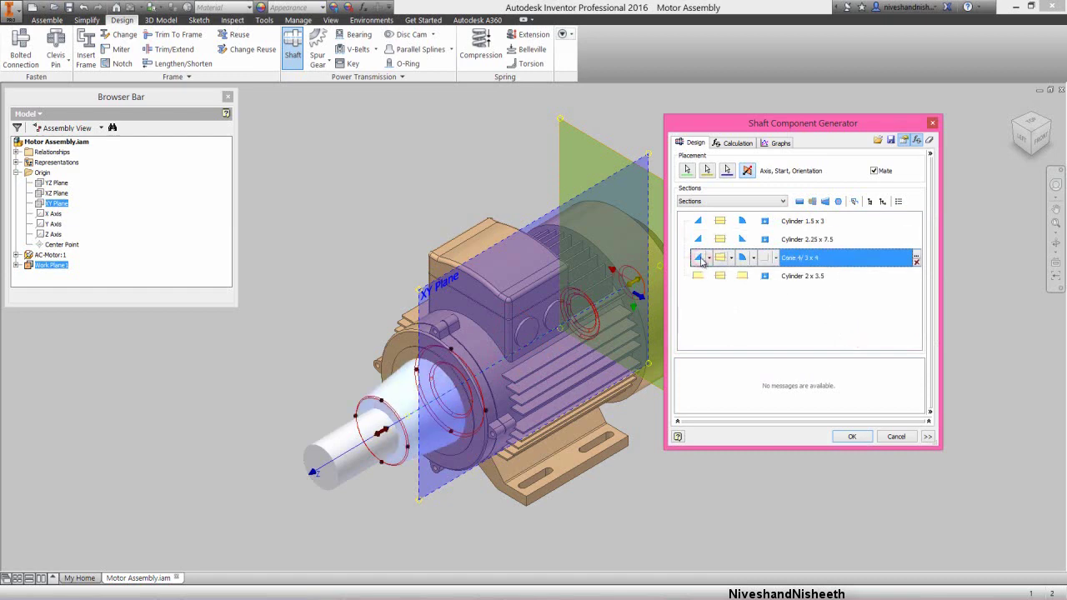
click(709, 259)
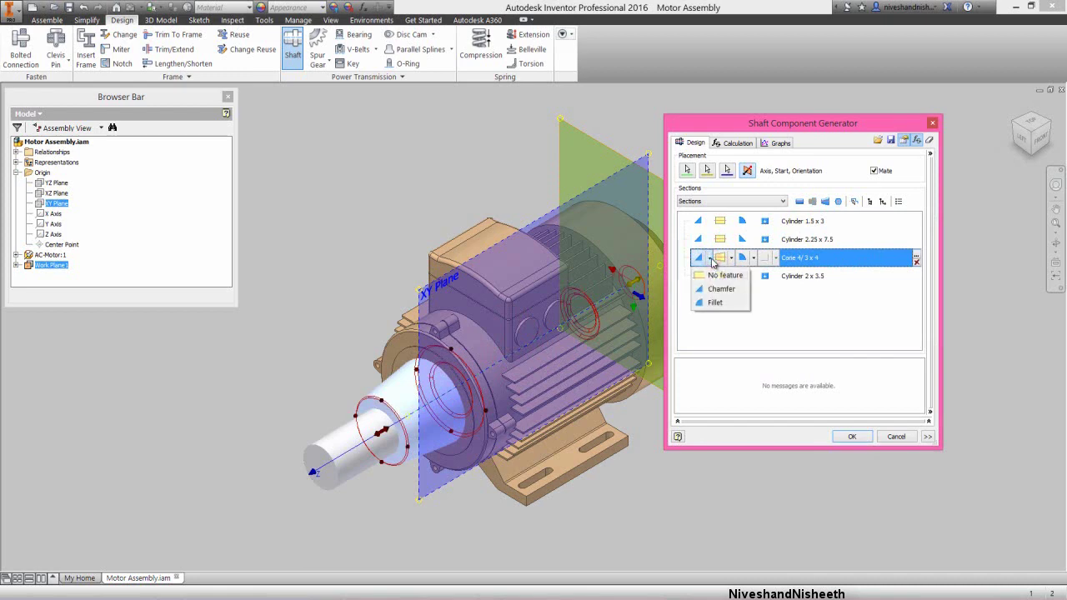
click(716, 275)
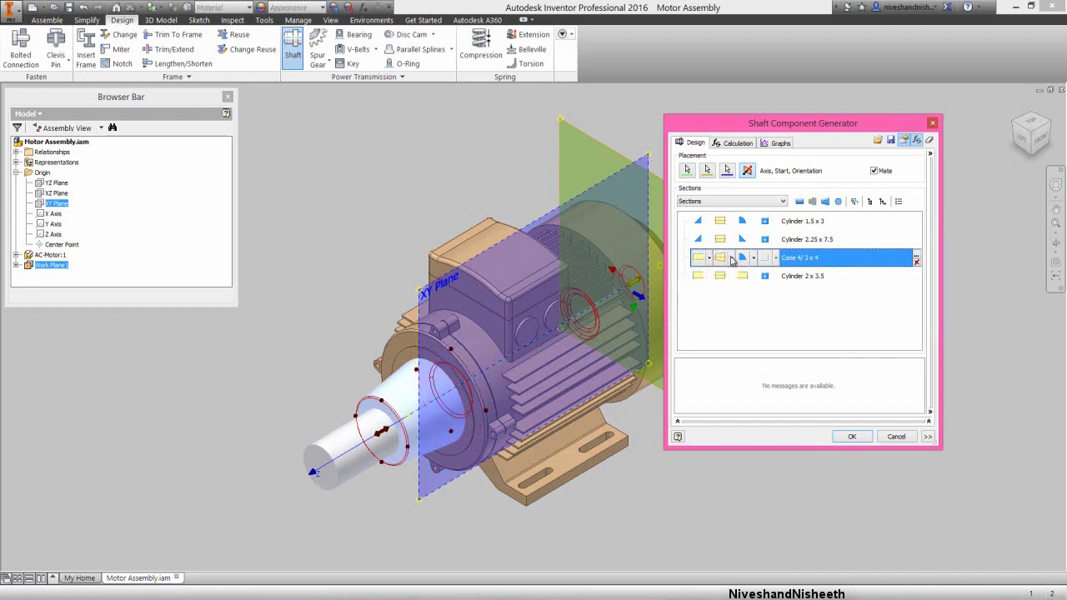
click(731, 261)
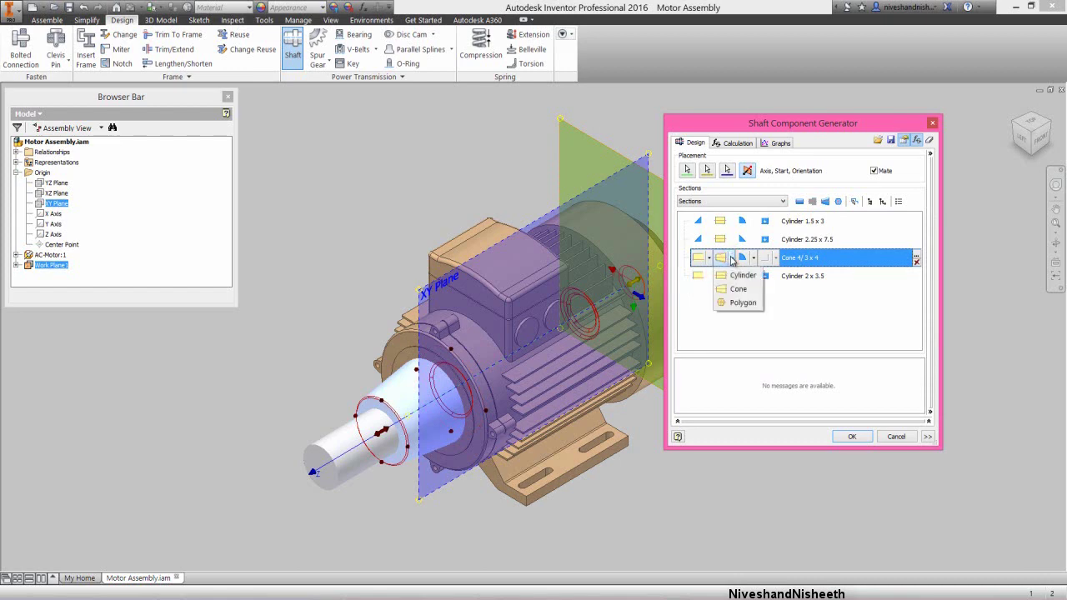
click(727, 276)
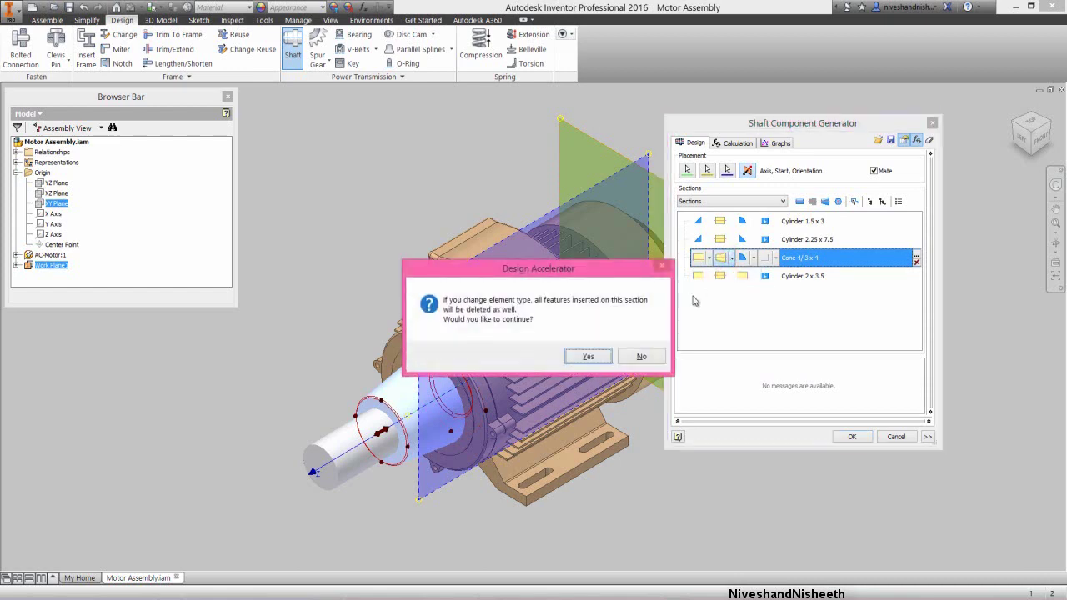
click(589, 357)
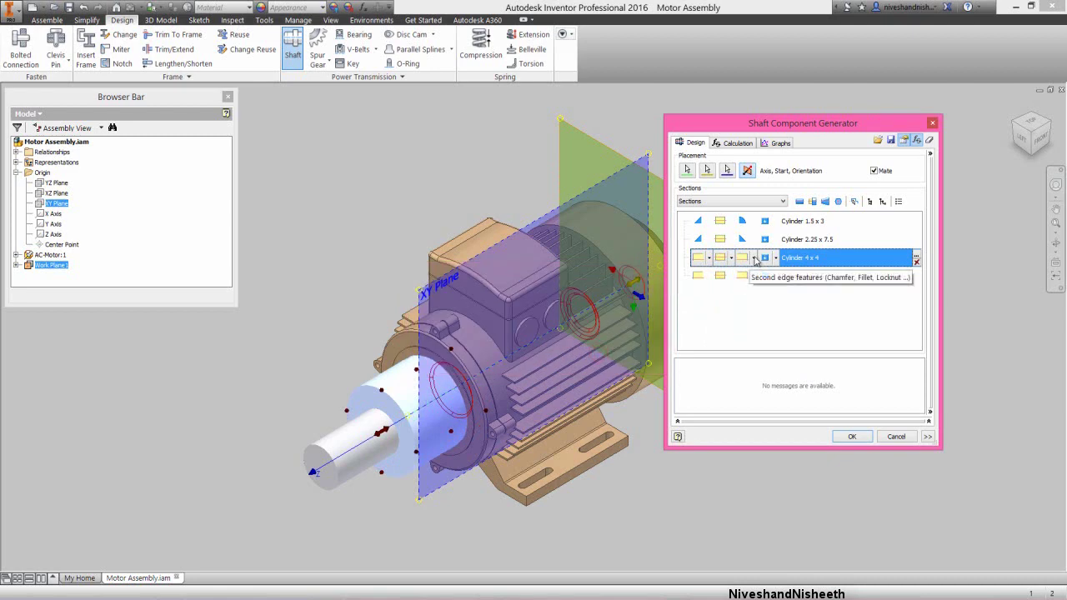
Add a chamfer of 0.100 in at 45 degrees to the second edge of the third shaft section
click(756, 261)
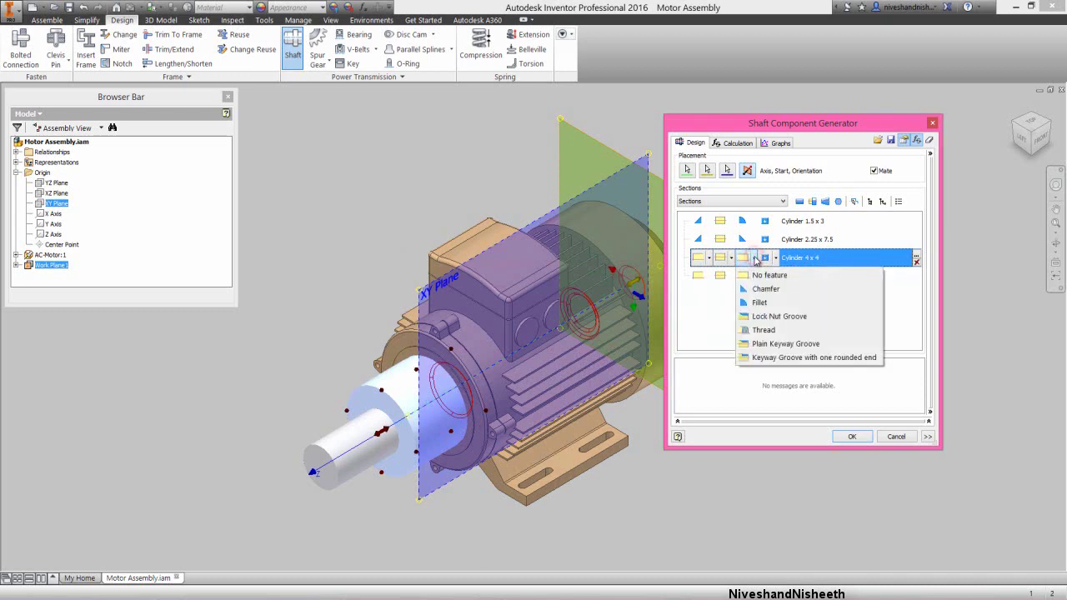
click(762, 289)
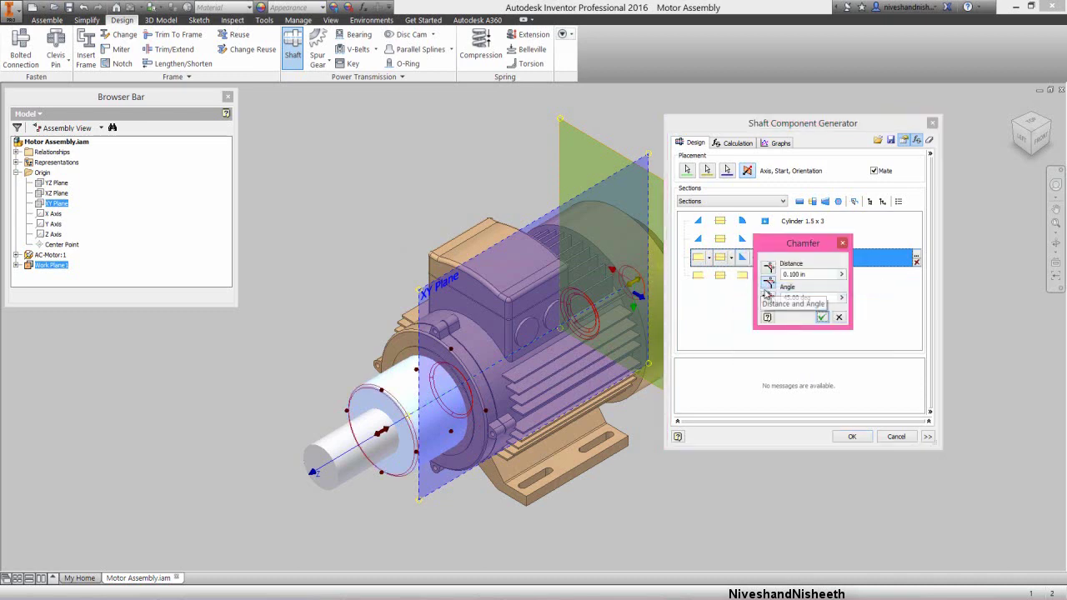
click(822, 317)
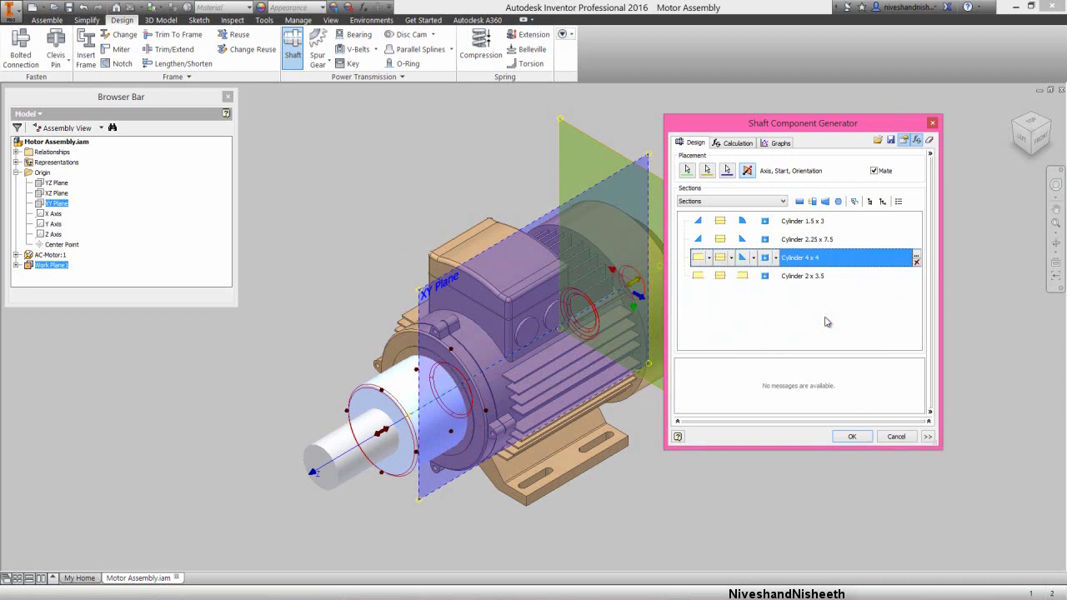
Set the third shaft section's main diameter to 1.45 in and its section length to 1.5 in
click(916, 258)
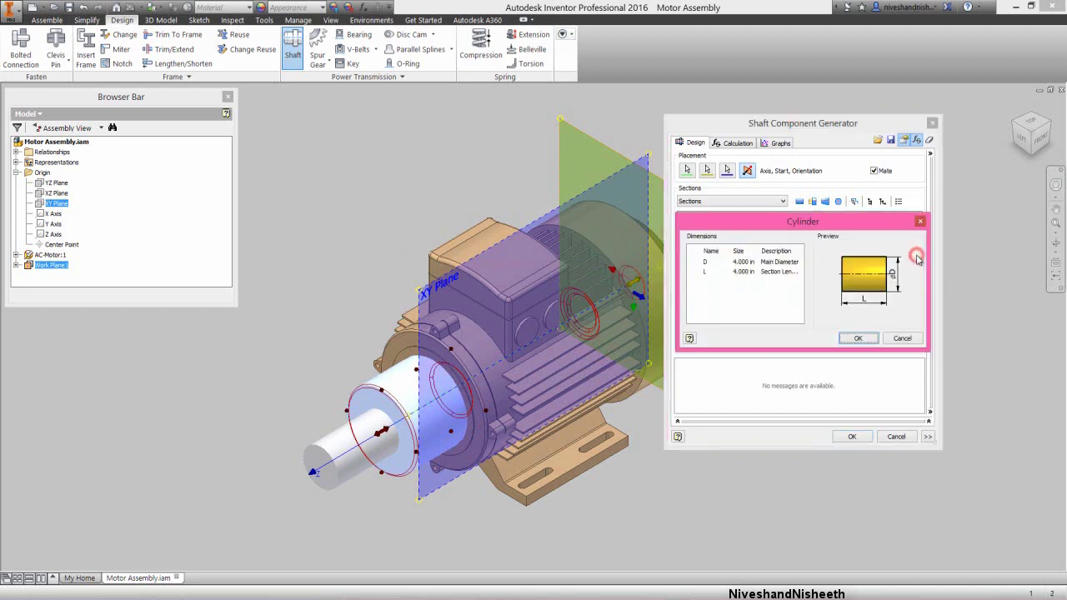
double_click(739, 262)
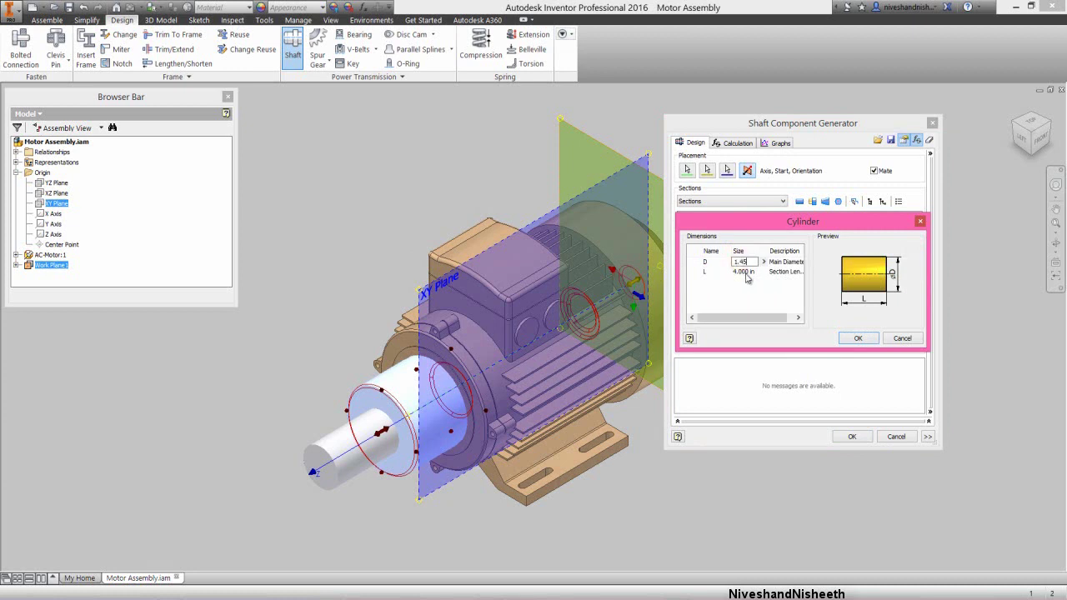
double_click(745, 271)
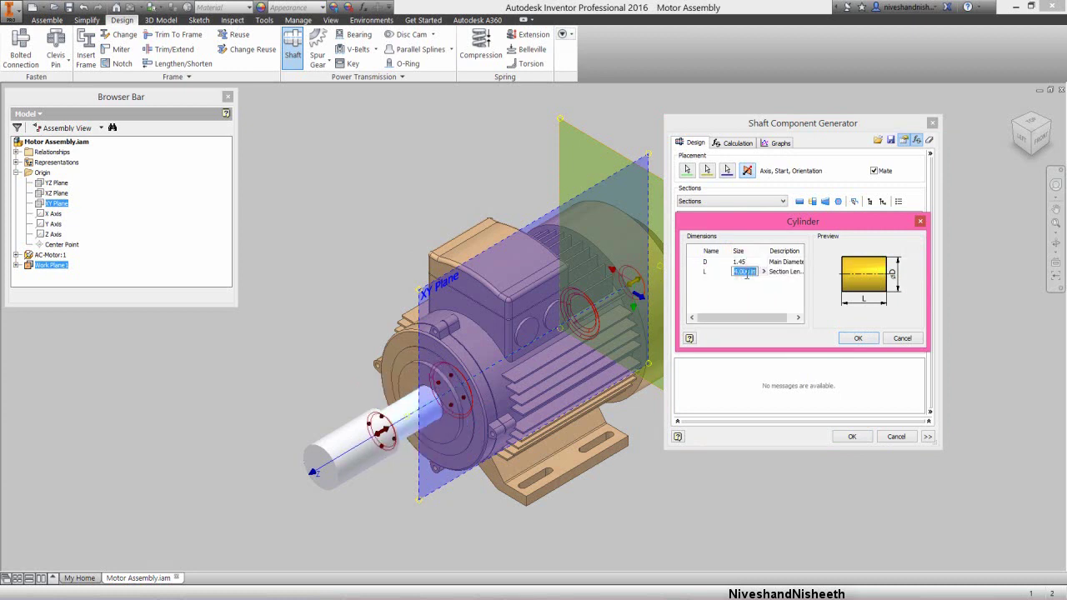
click(856, 339)
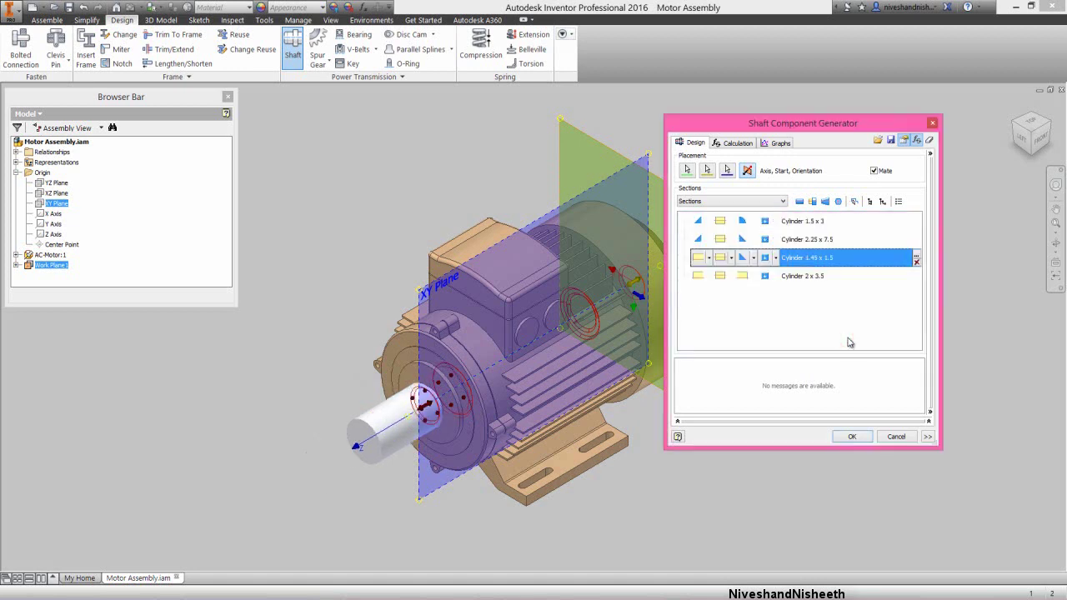
Set the fourth shaft section's main diameter to 1.25 in and section length to 2.5 in, and generate the shaft with the proposed file names
click(852, 276)
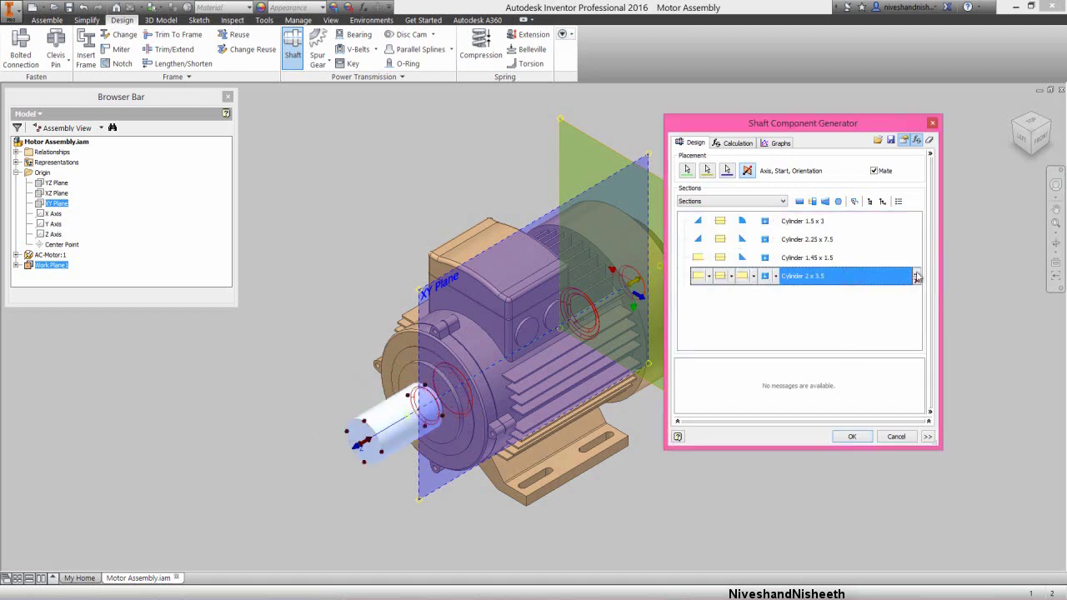
click(917, 276)
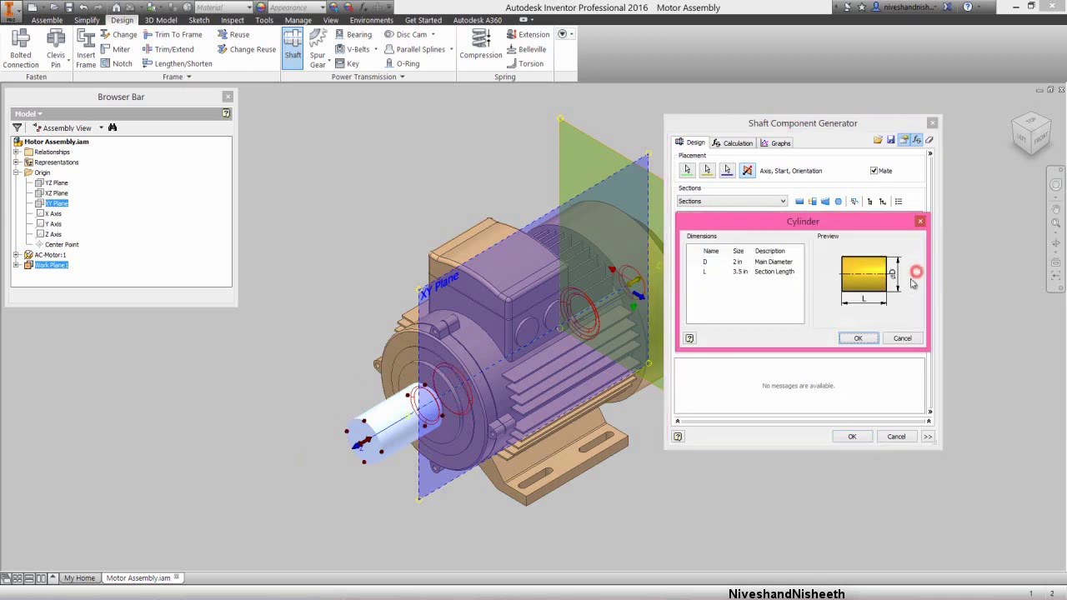
click(739, 261)
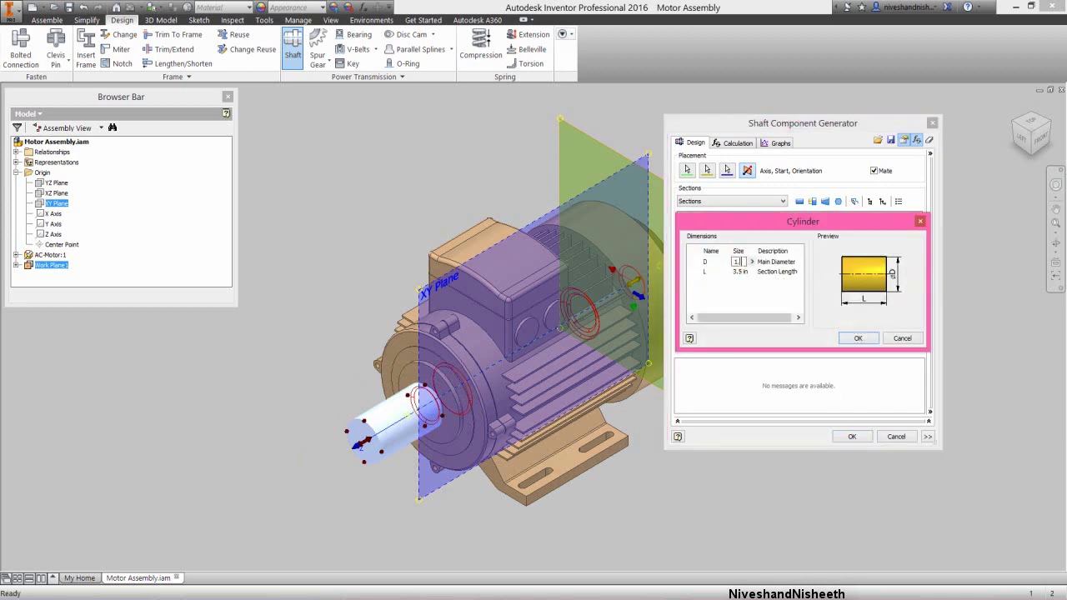
click(741, 273)
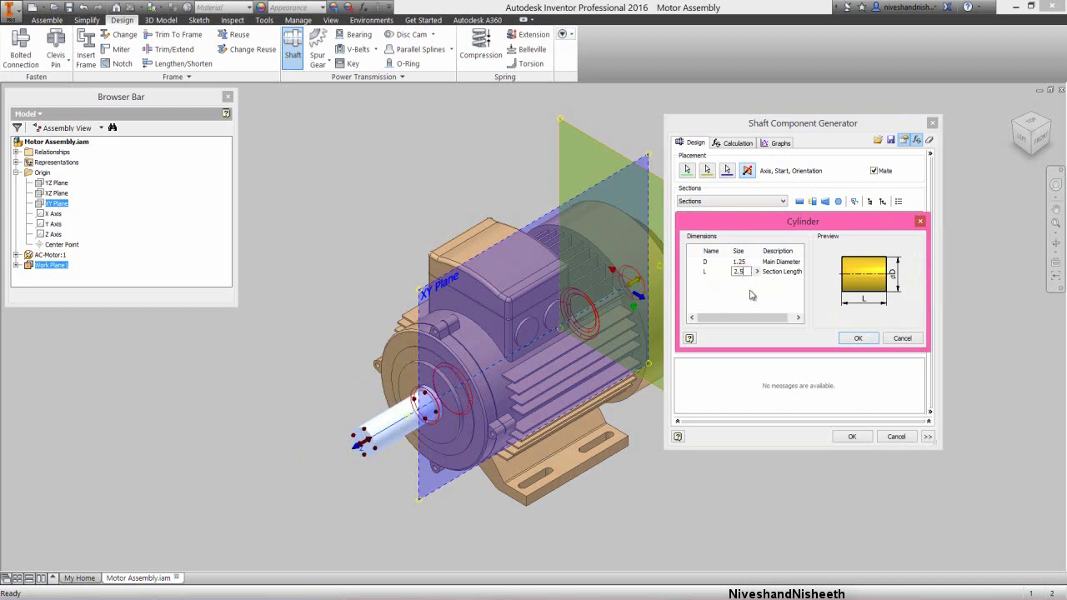
key(Return)
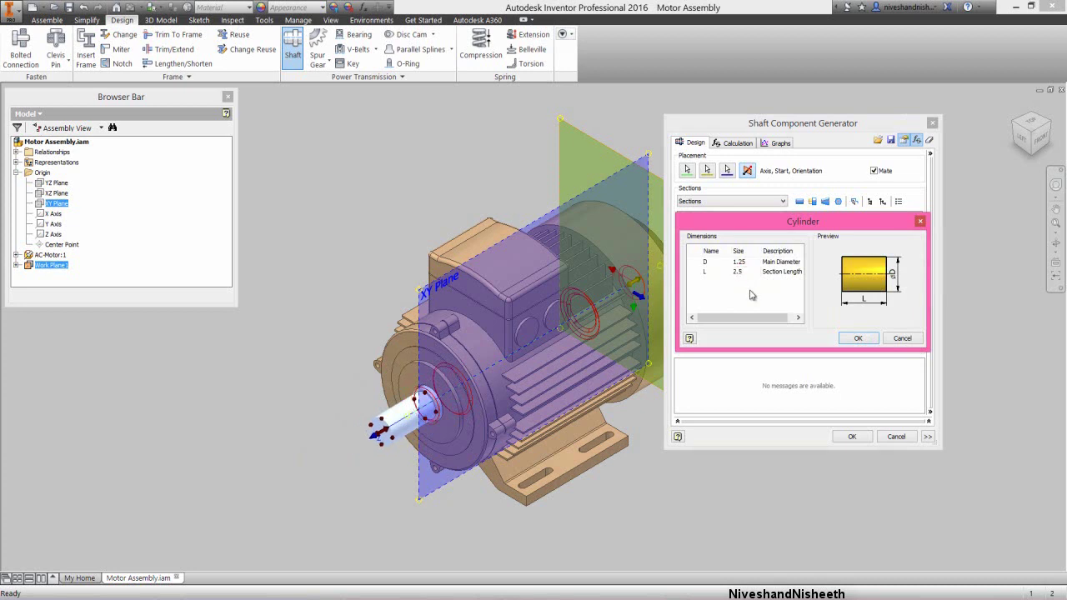
click(857, 338)
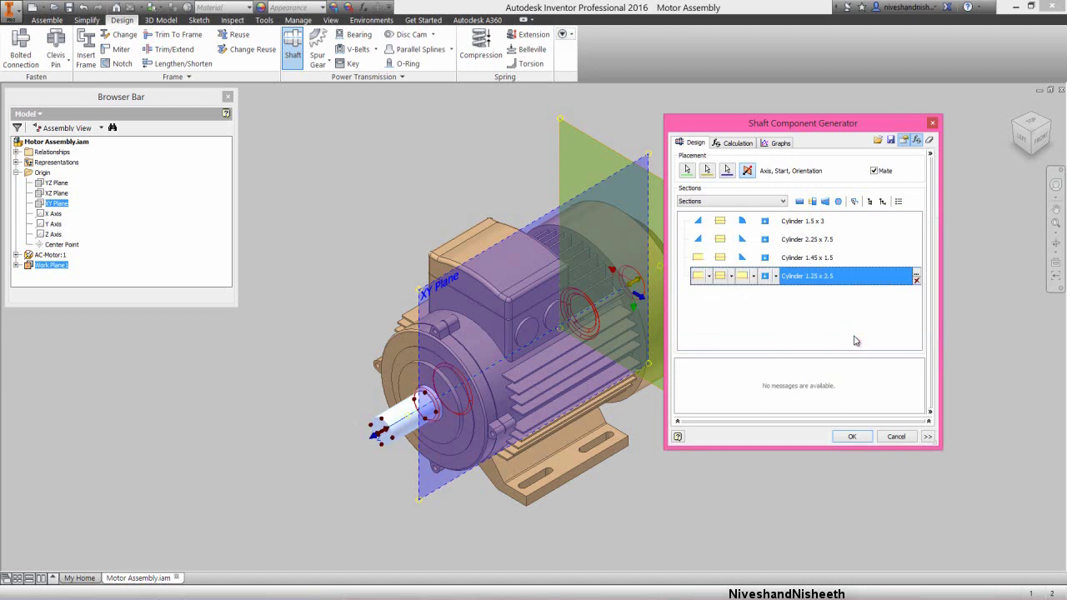
click(852, 436)
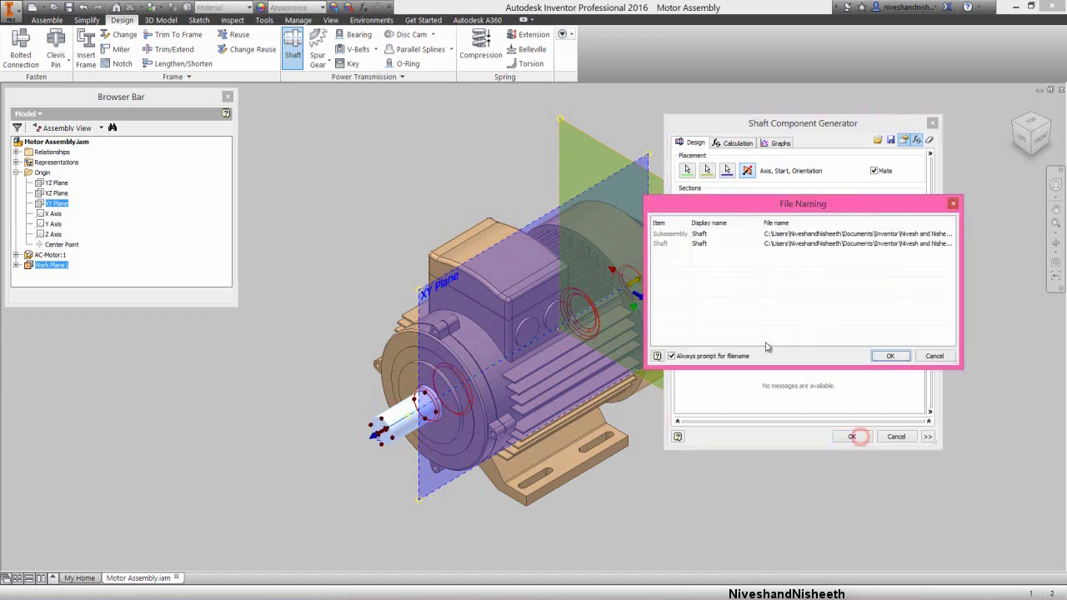
click(885, 356)
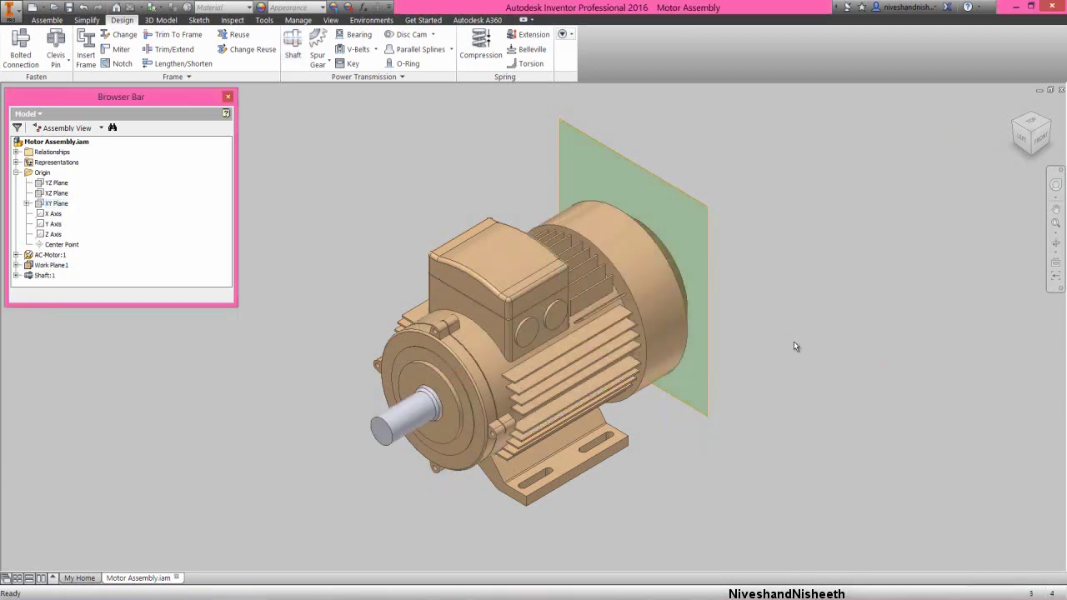
Collapse all nodes in the model tree and hide the rear work plane
click(743, 316)
right_click(165, 210)
click(209, 432)
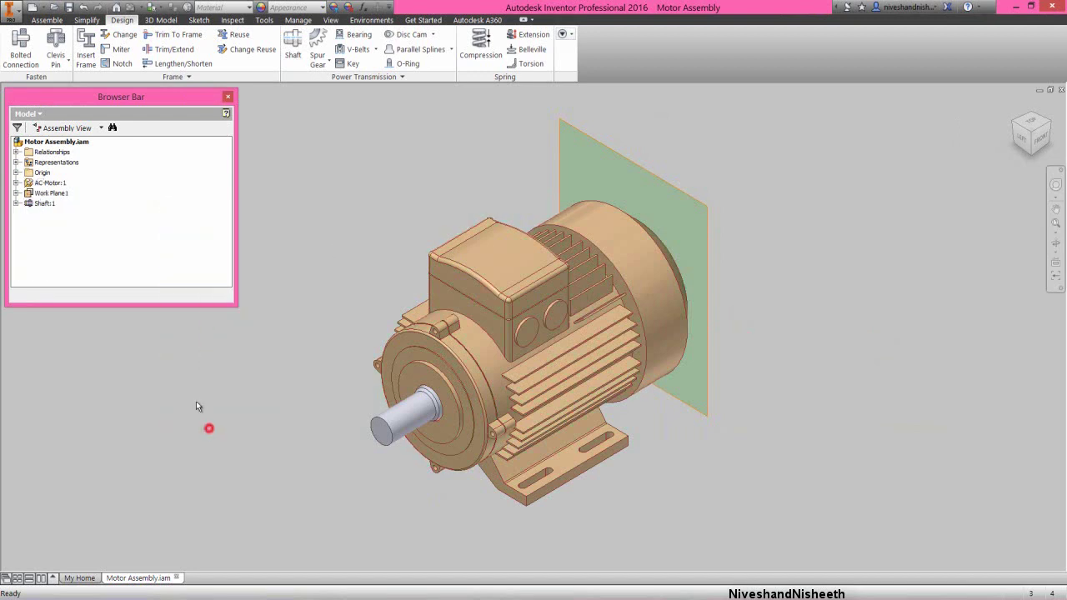
click(52, 193)
right_click(51, 193)
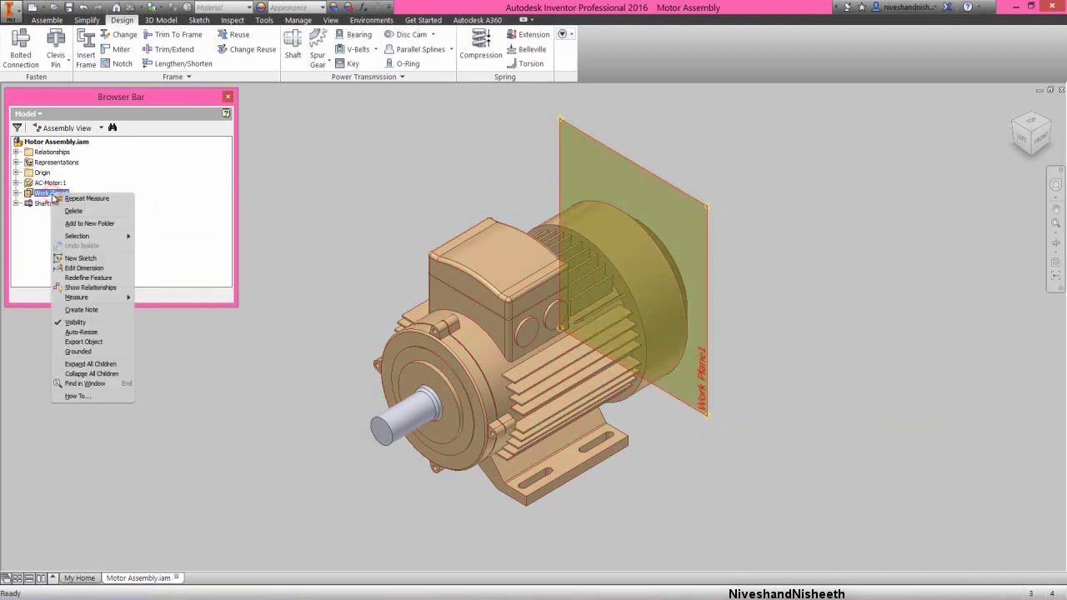
click(76, 322)
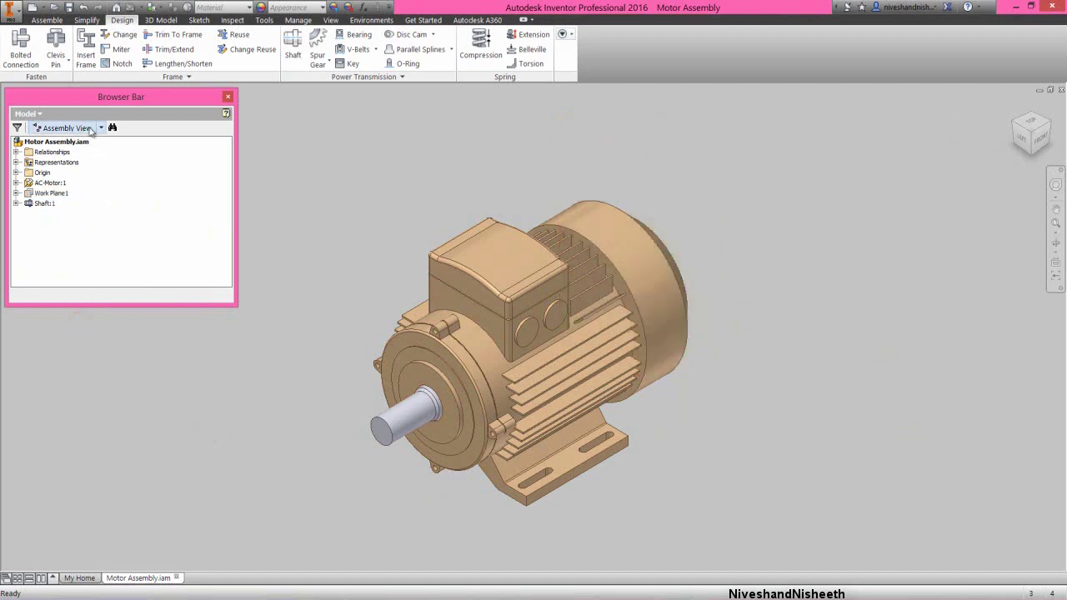
Save the motor assembly together with its new shaft files
click(68, 7)
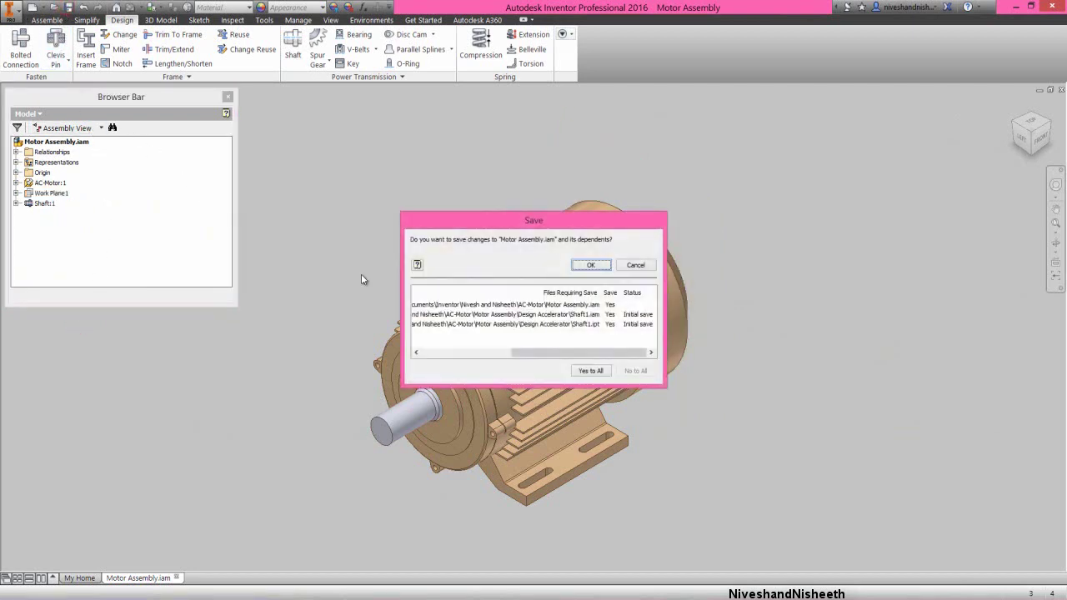
click(588, 264)
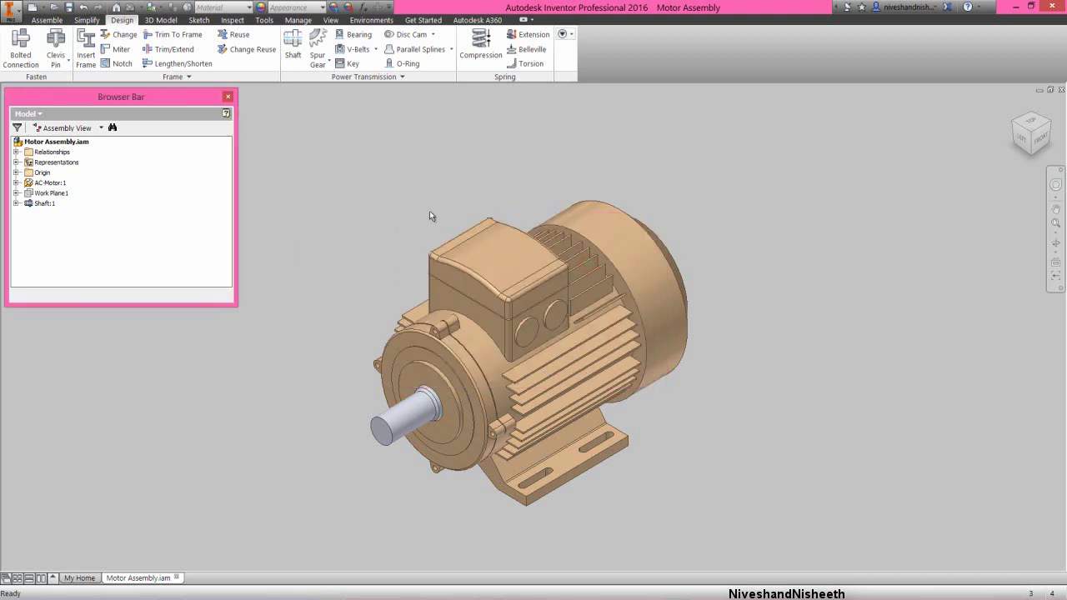
click(429, 211)
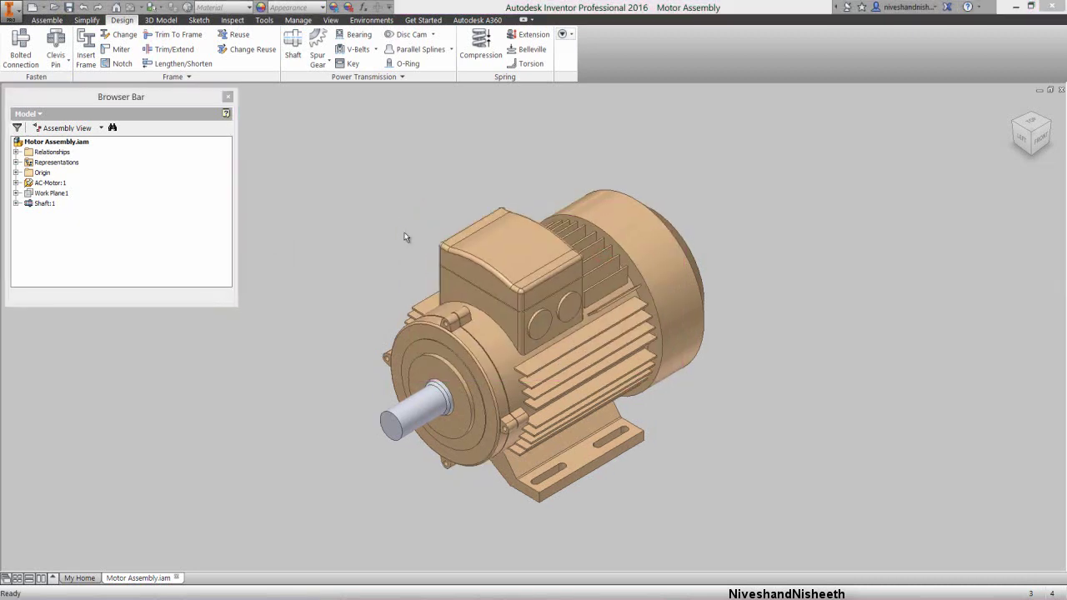
click(404, 233)
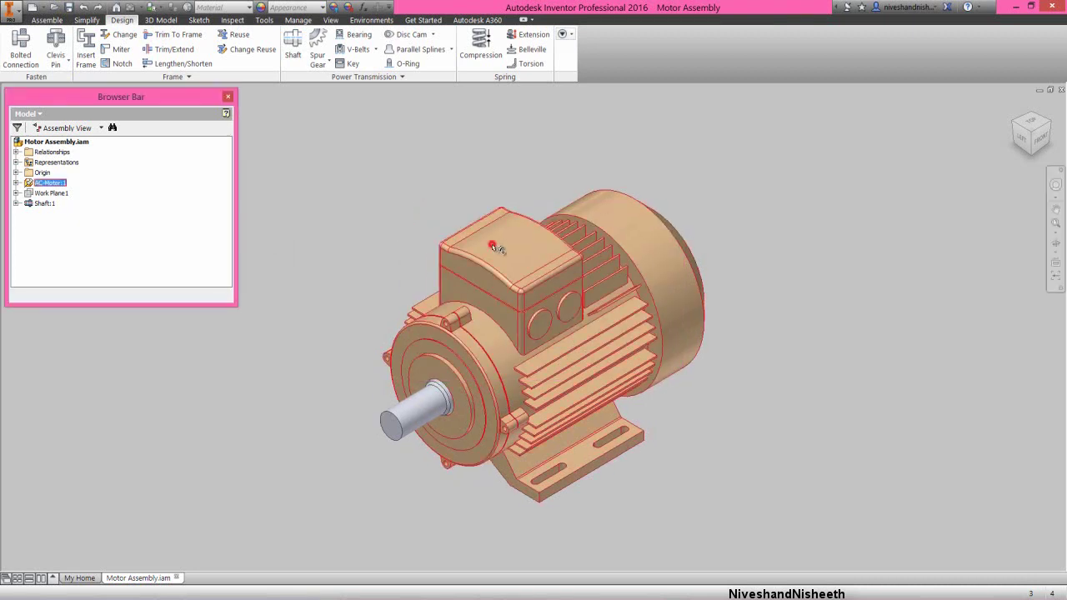
Apply the Clear - Light appearance to the AC motor housing
click(487, 240)
click(322, 7)
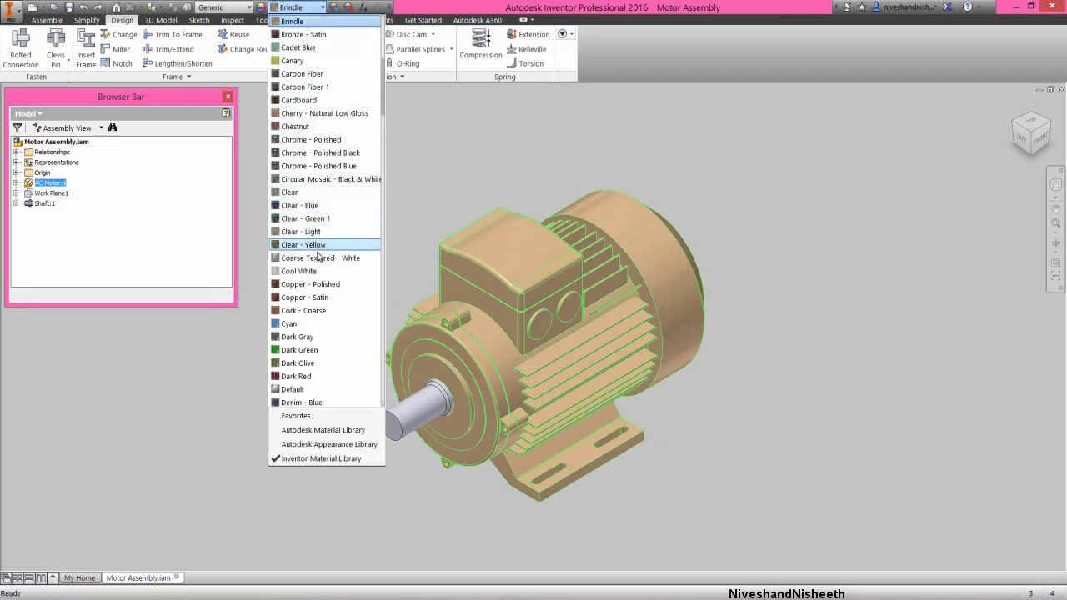
click(320, 233)
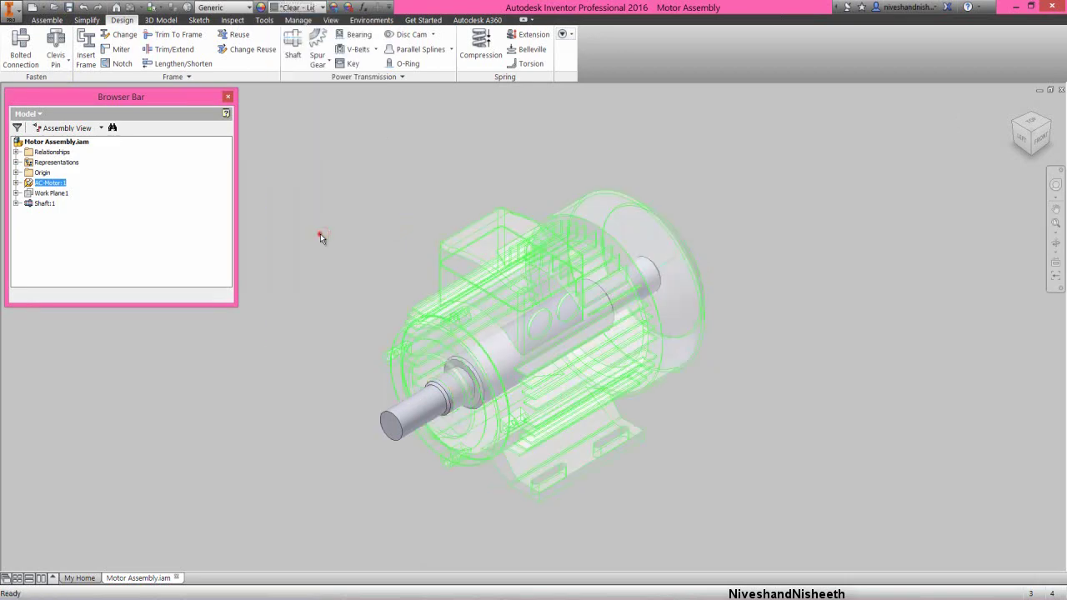
Examine the shaft inside the transparent housing from another side, and undo the housing's appearance change
click(1055, 243)
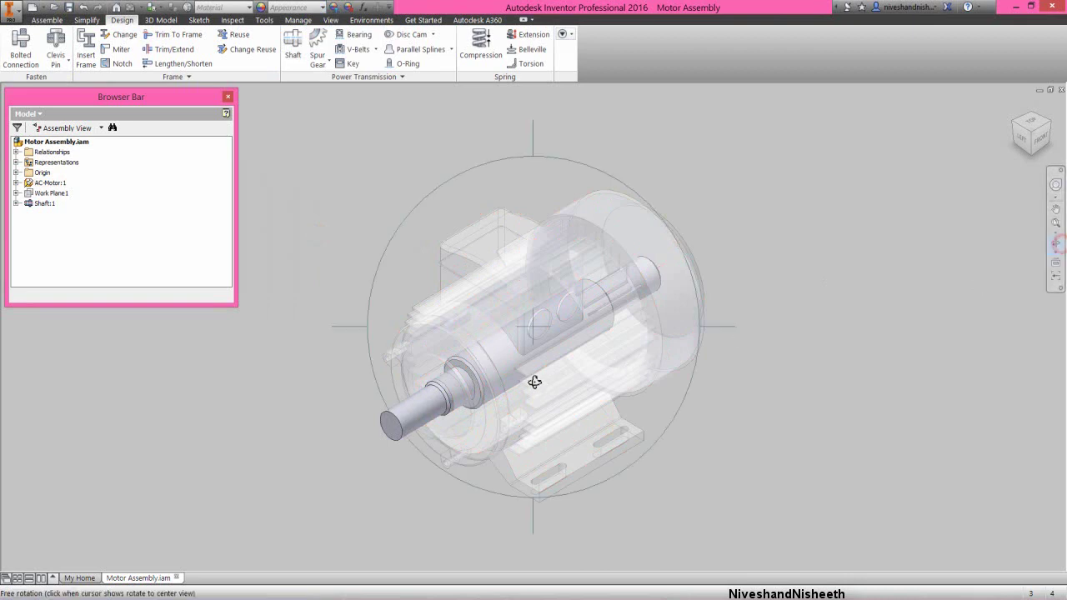
drag(528, 378, 375, 372)
right_click(429, 285)
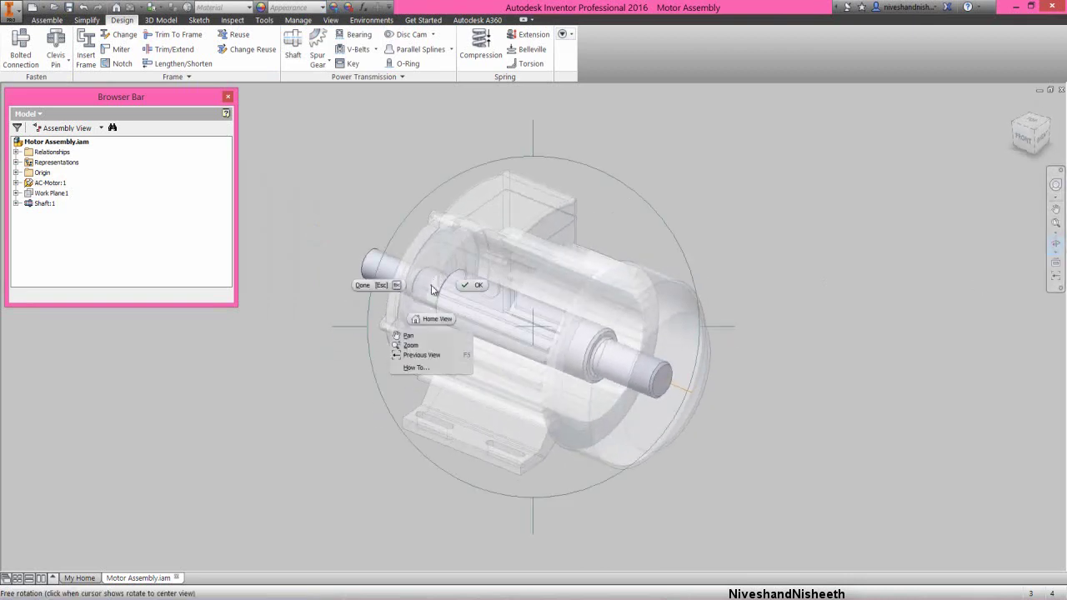
click(427, 355)
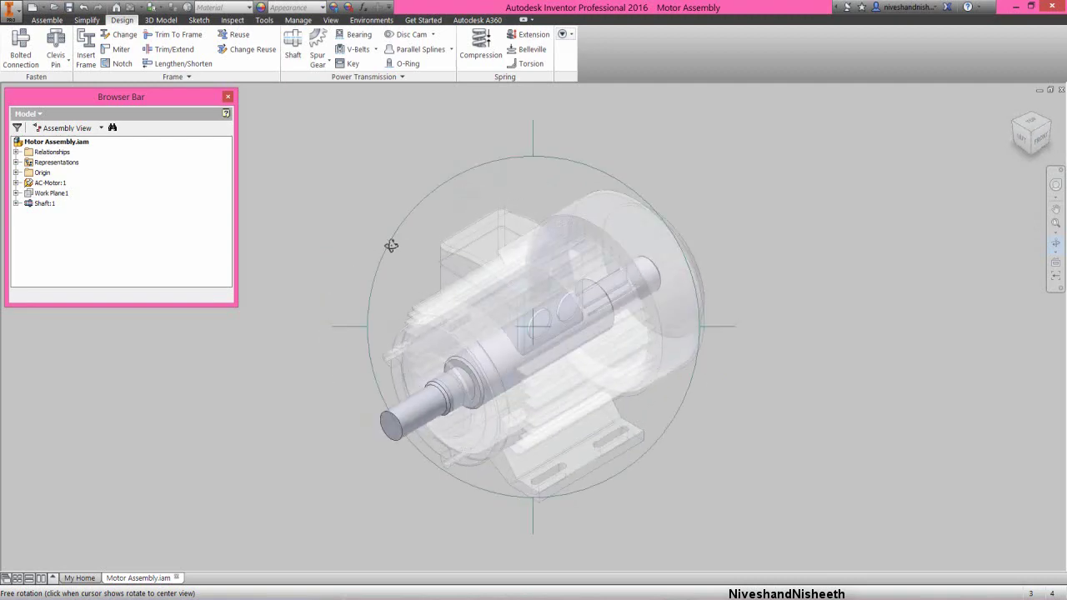
right_click(390, 244)
click(421, 243)
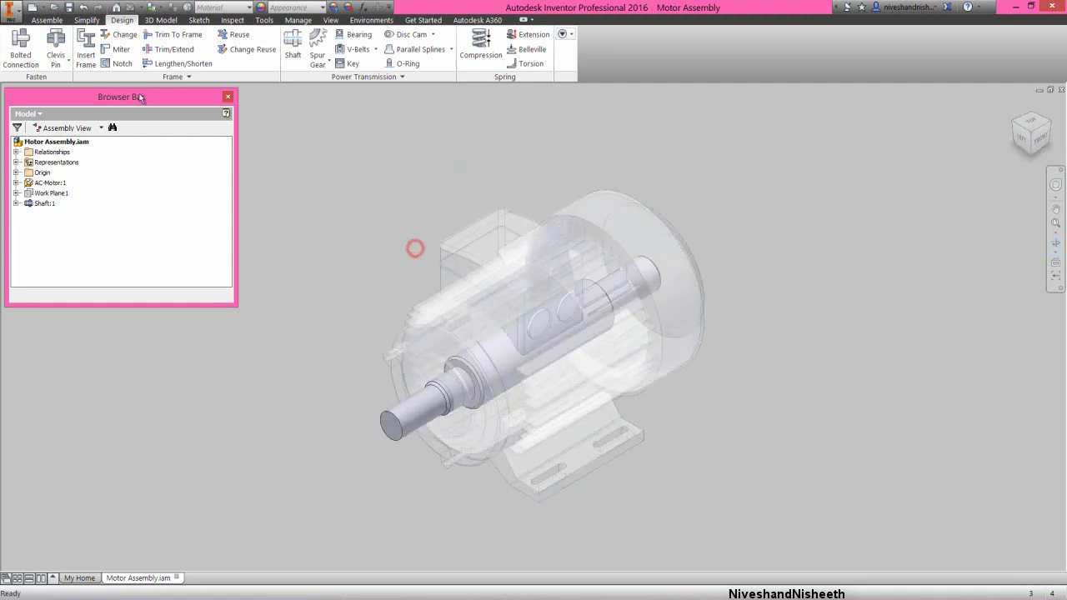
click(84, 8)
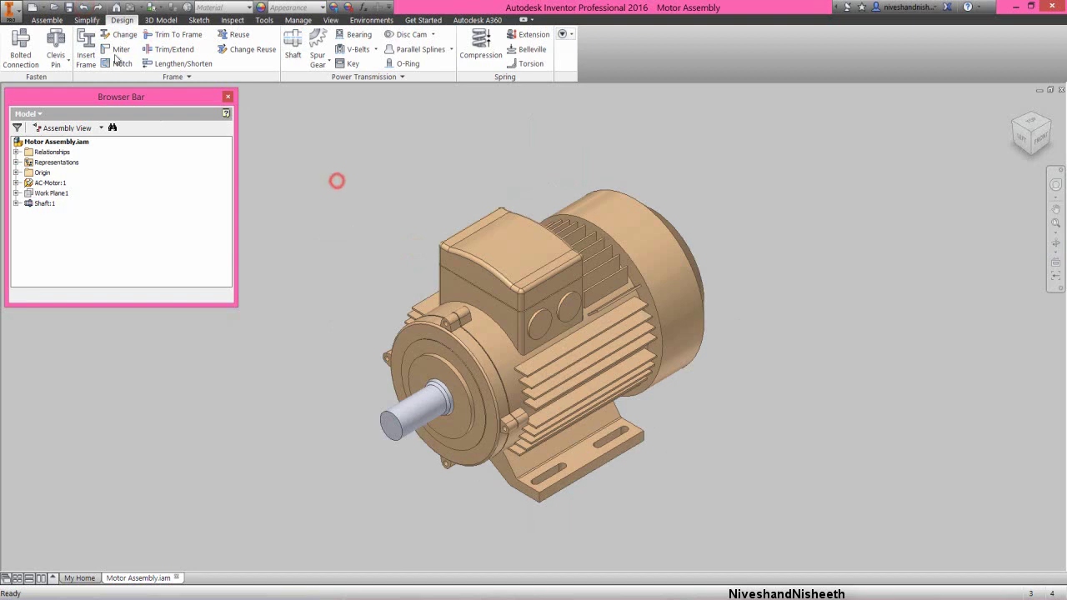
Open the shaft part inside the generated shaft subassembly for in-place editing
click(48, 19)
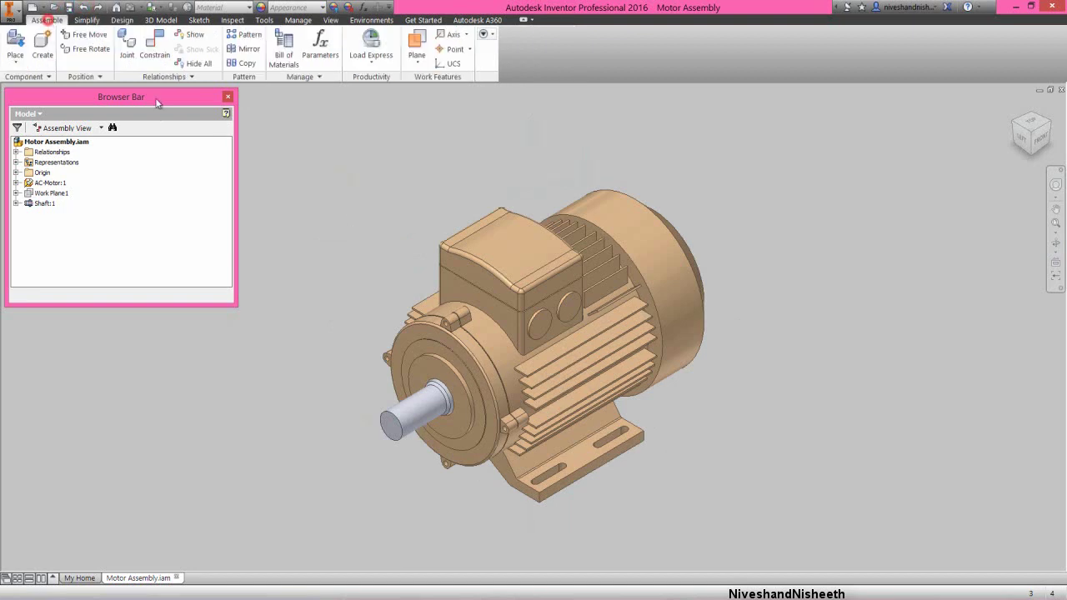
click(341, 214)
scroll(421, 400, up, 3)
click(421, 401)
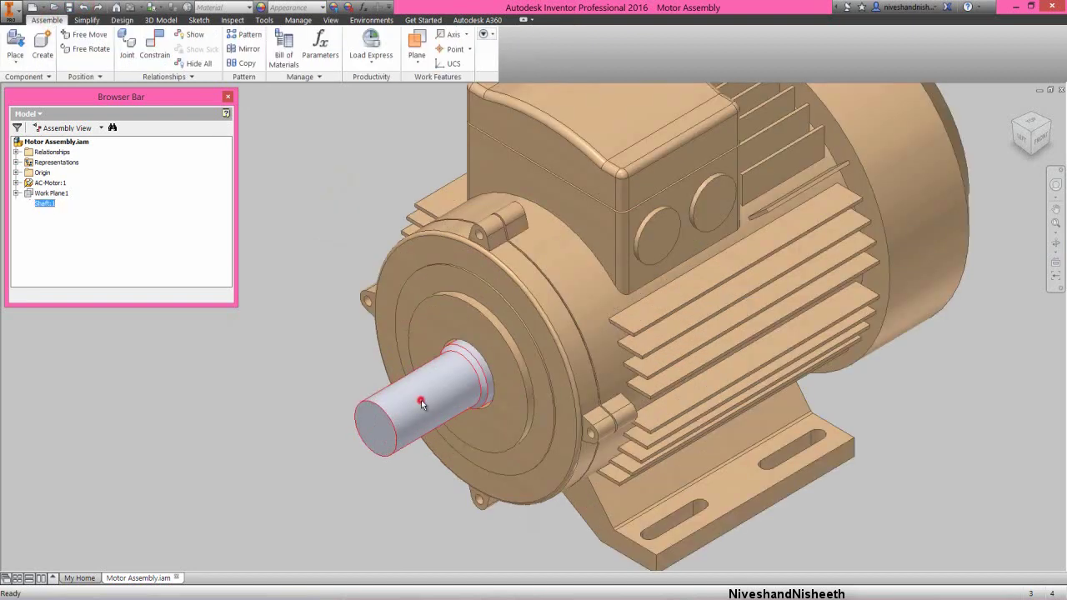
double_click(431, 389)
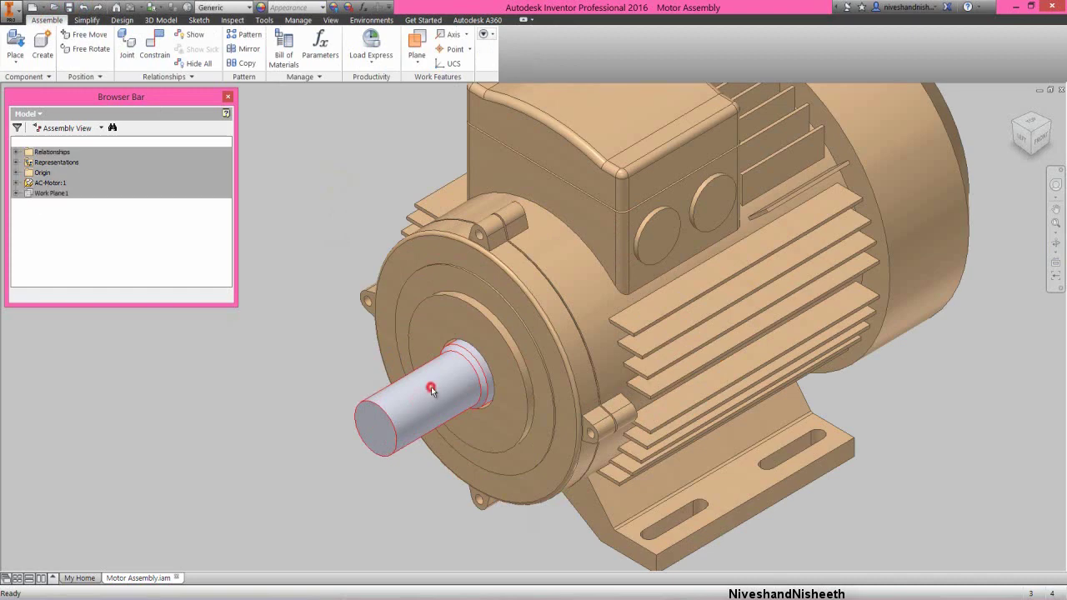
double_click(431, 387)
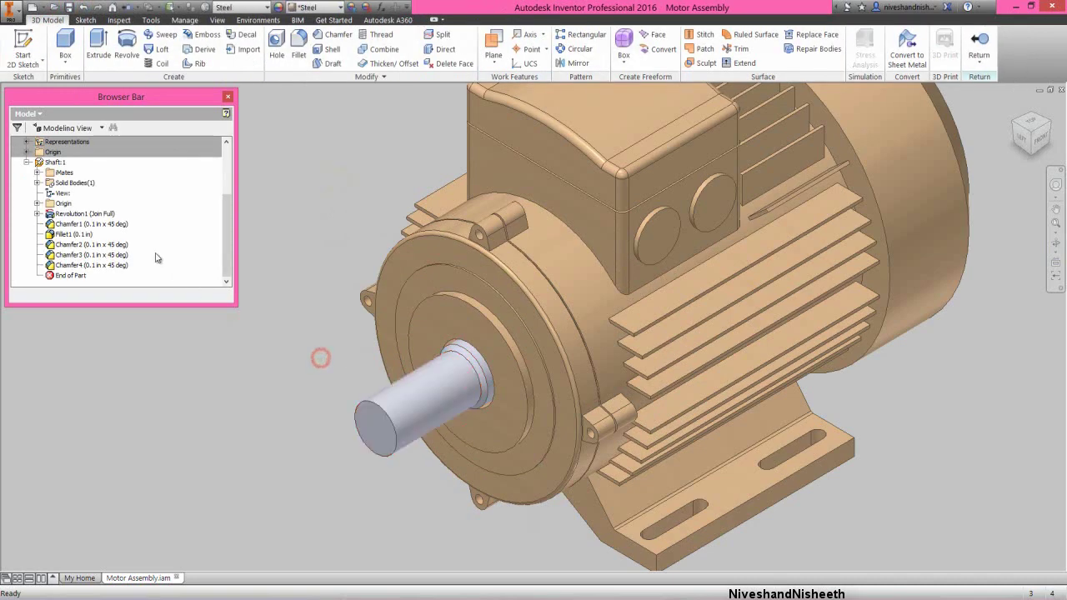
Start a 2D sketch on the XZ plane of the shaft part
click(38, 203)
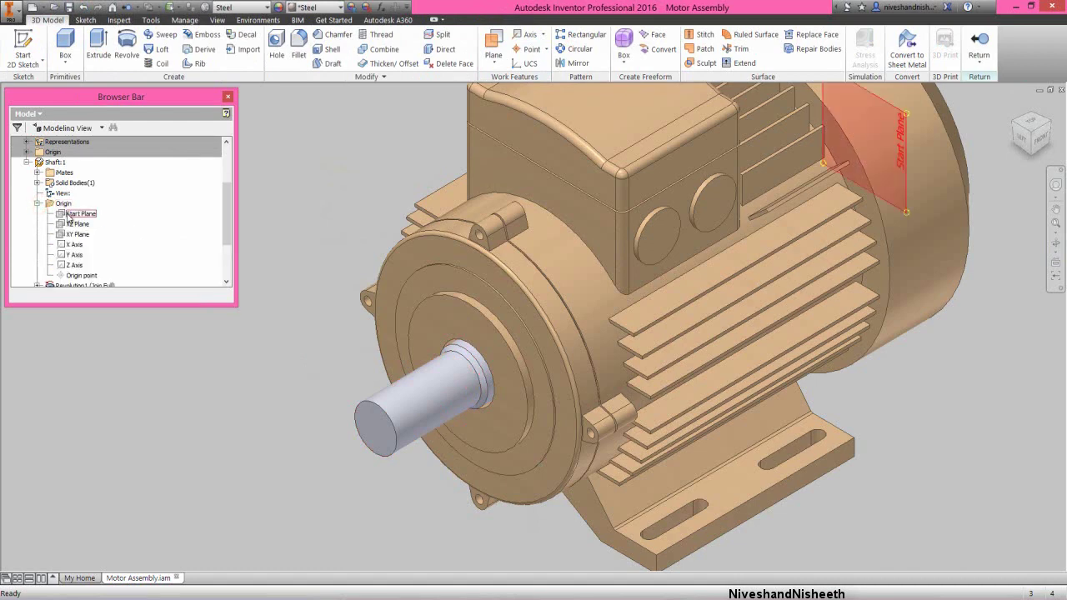
click(73, 226)
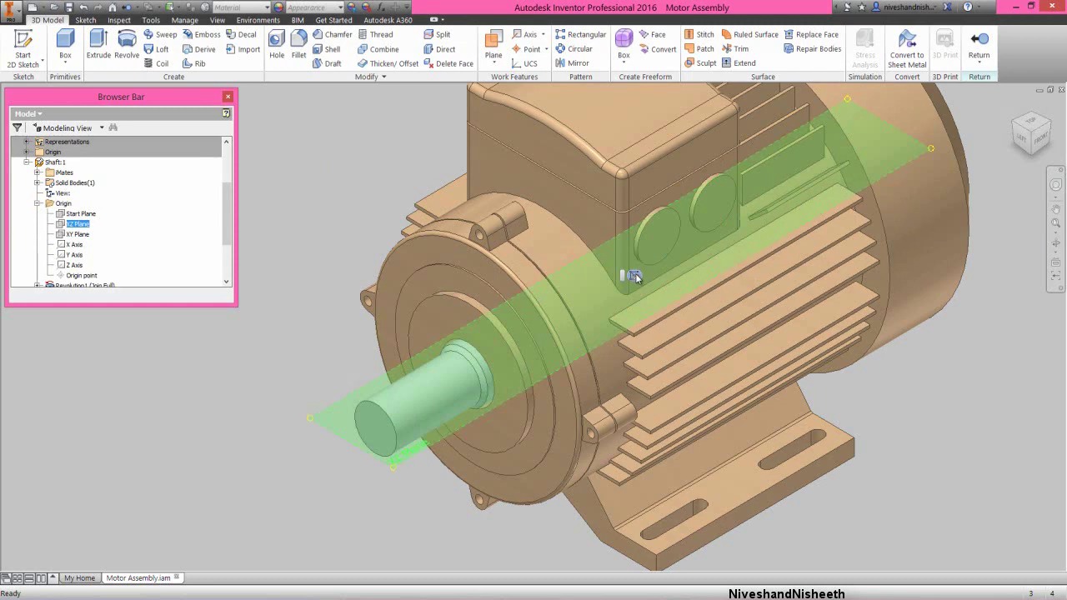
click(635, 277)
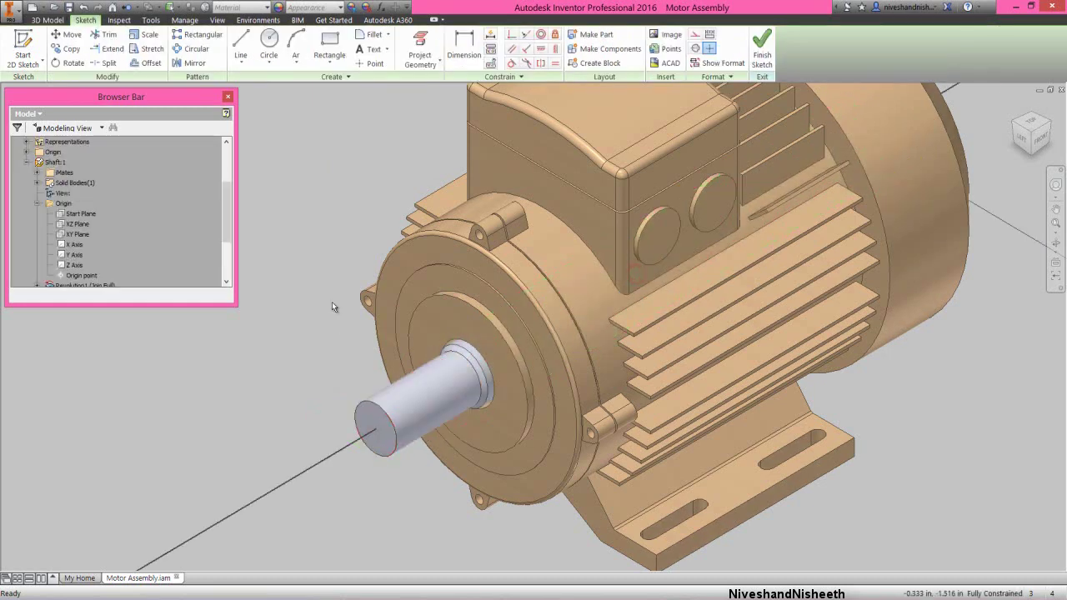
Project the shaft's cut edges into the sketch and turn on Slice Graphics to expose the sketch plane
click(420, 62)
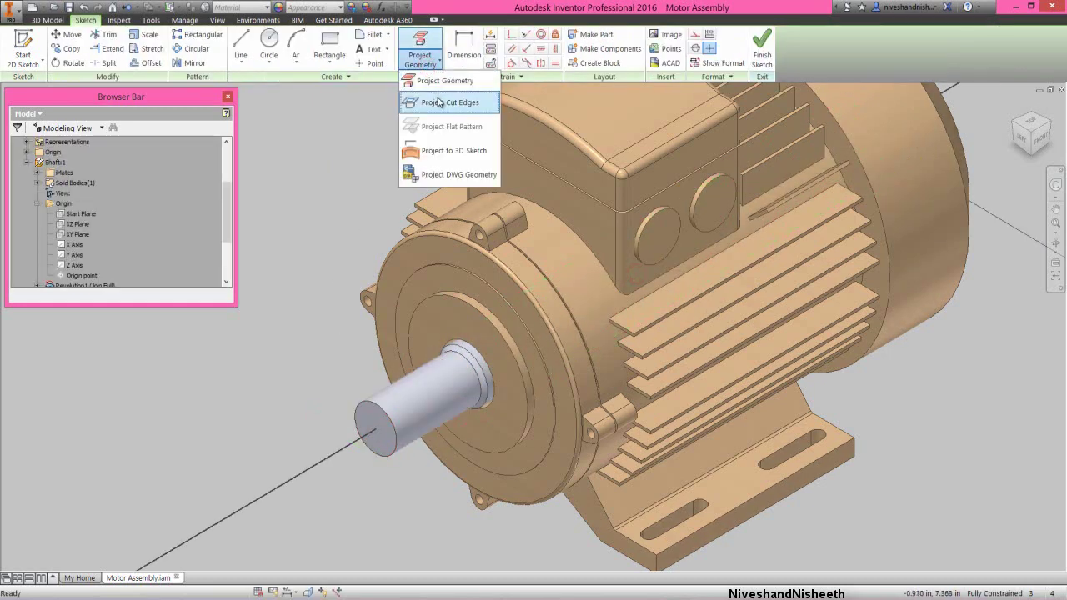
click(437, 98)
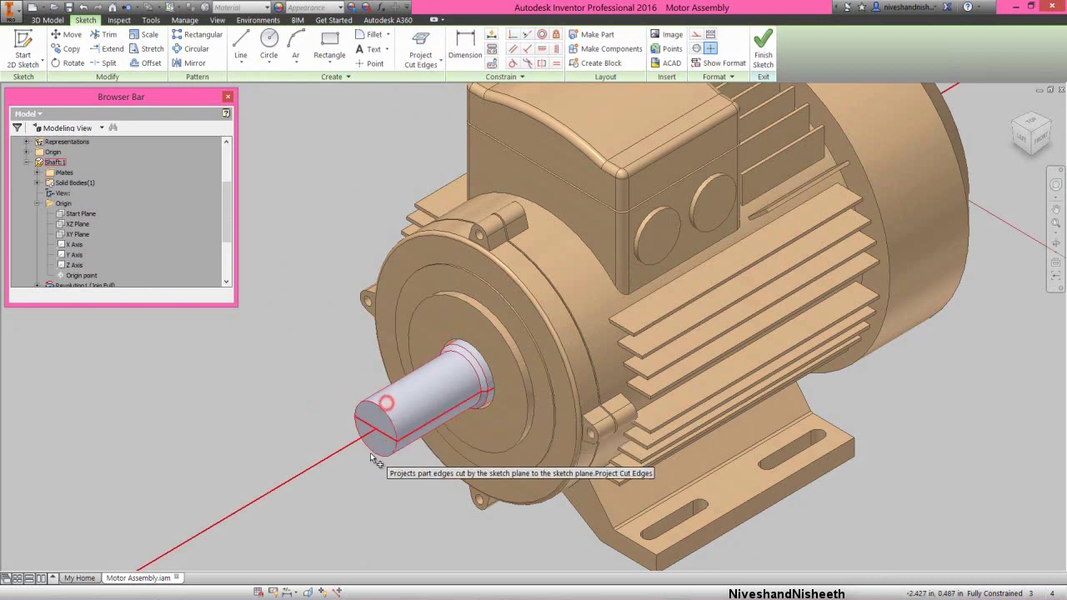
scroll(411, 417, down, 4)
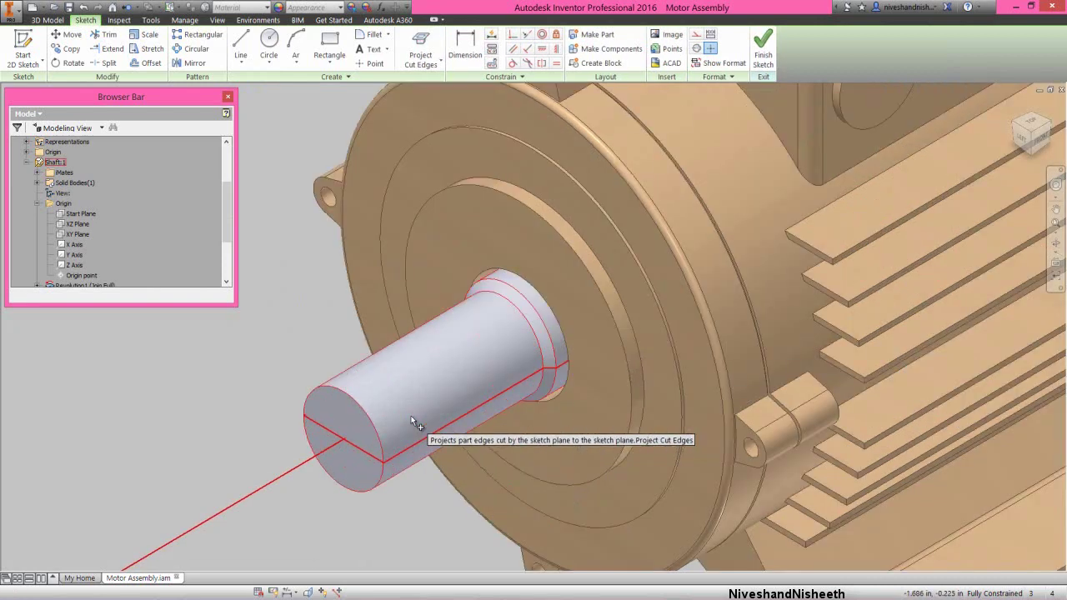
right_click(279, 339)
click(318, 339)
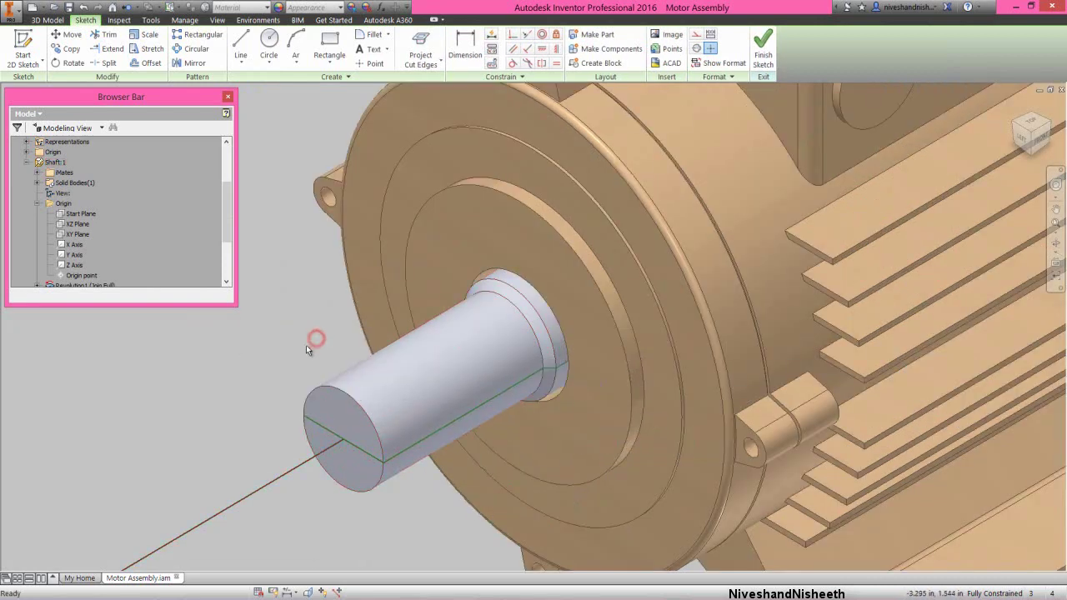
click(308, 592)
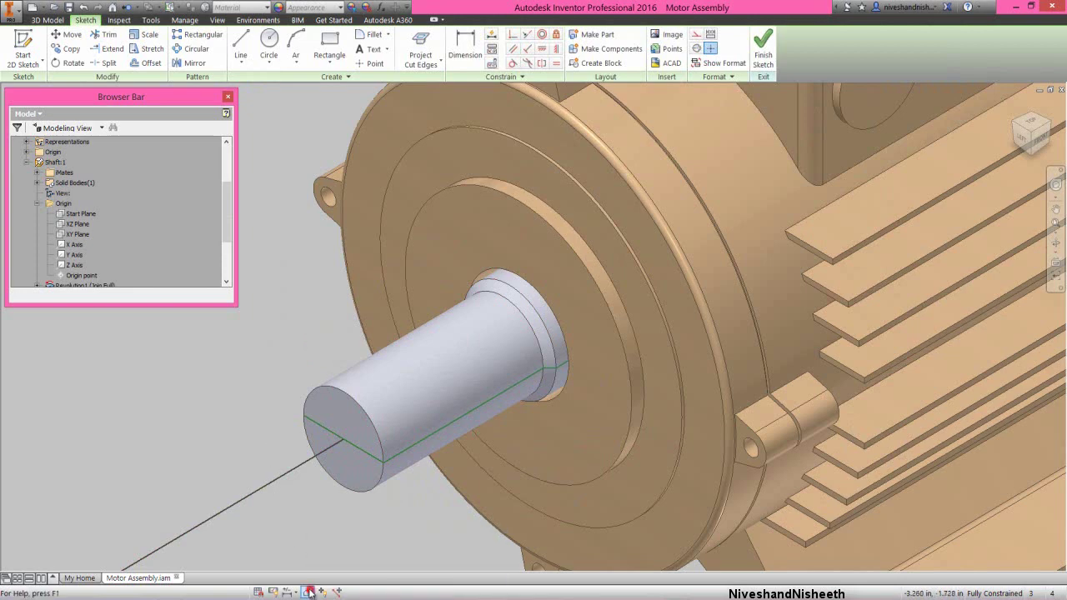
Draw a line about 0.195 in long on the shaft's end edge to its corner, and a longer line from it parallel to the axis
right_click(267, 382)
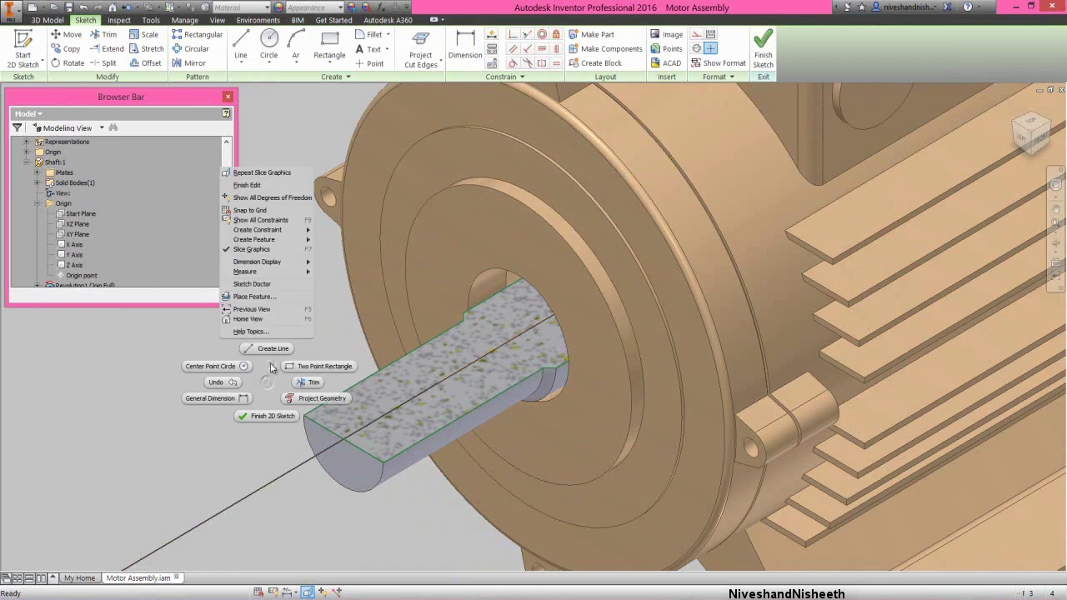
click(272, 348)
scroll(402, 452, up, 3)
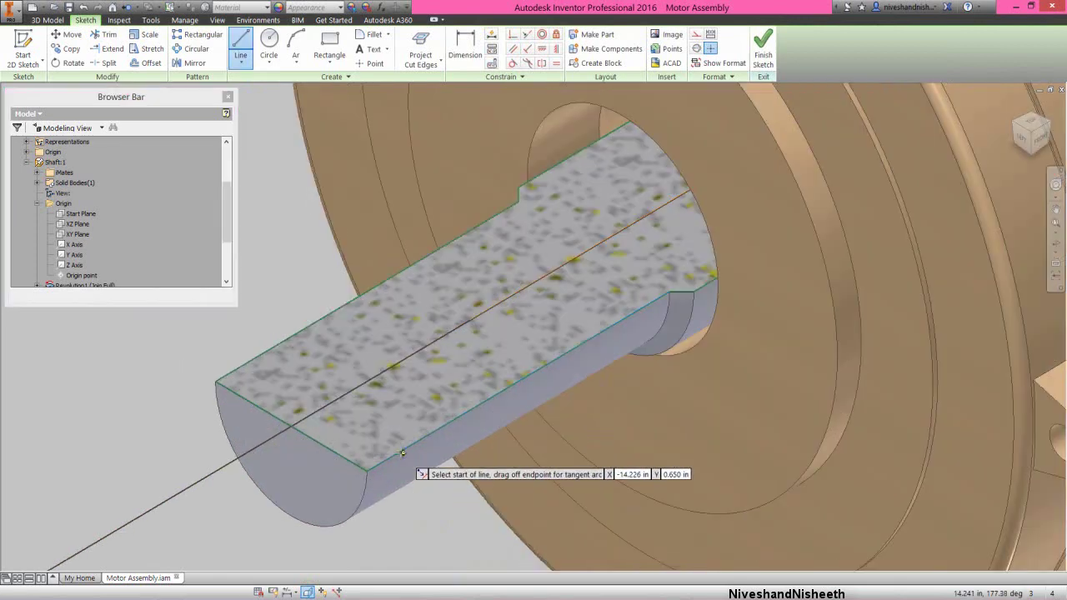
click(341, 455)
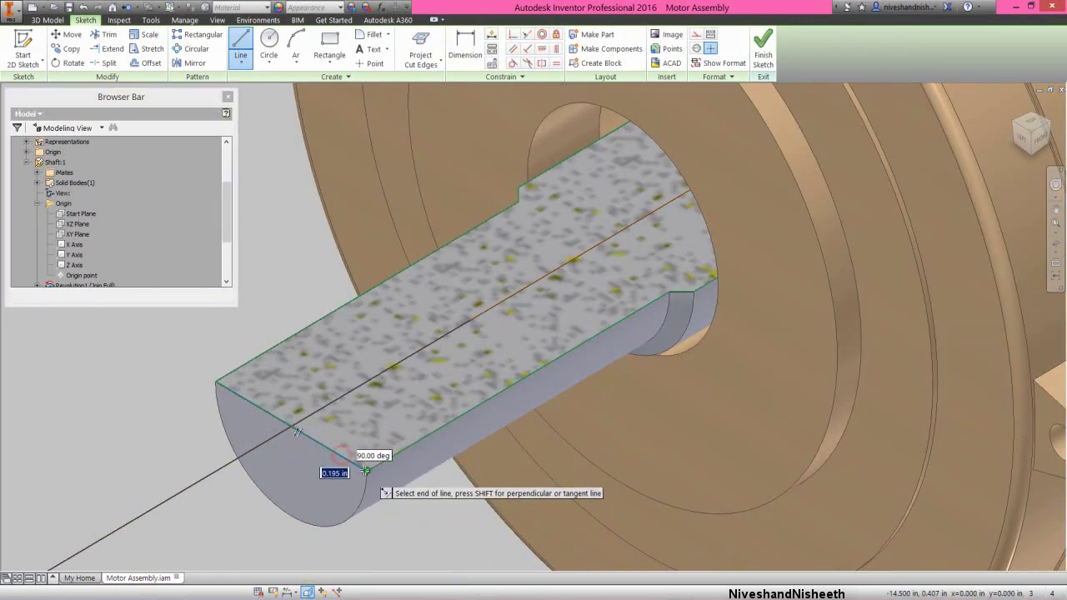
click(366, 471)
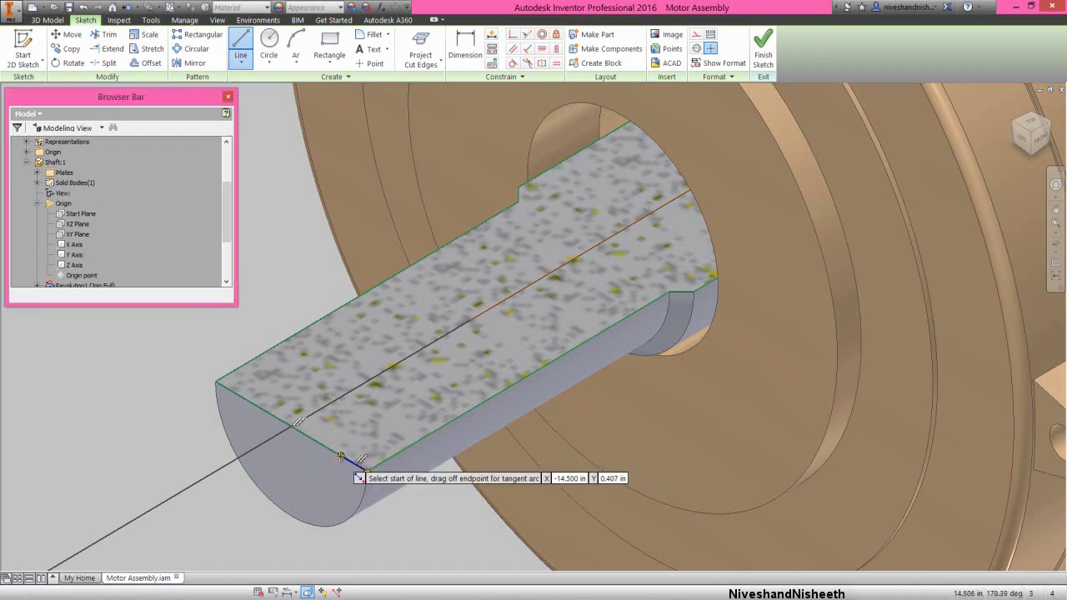
click(341, 455)
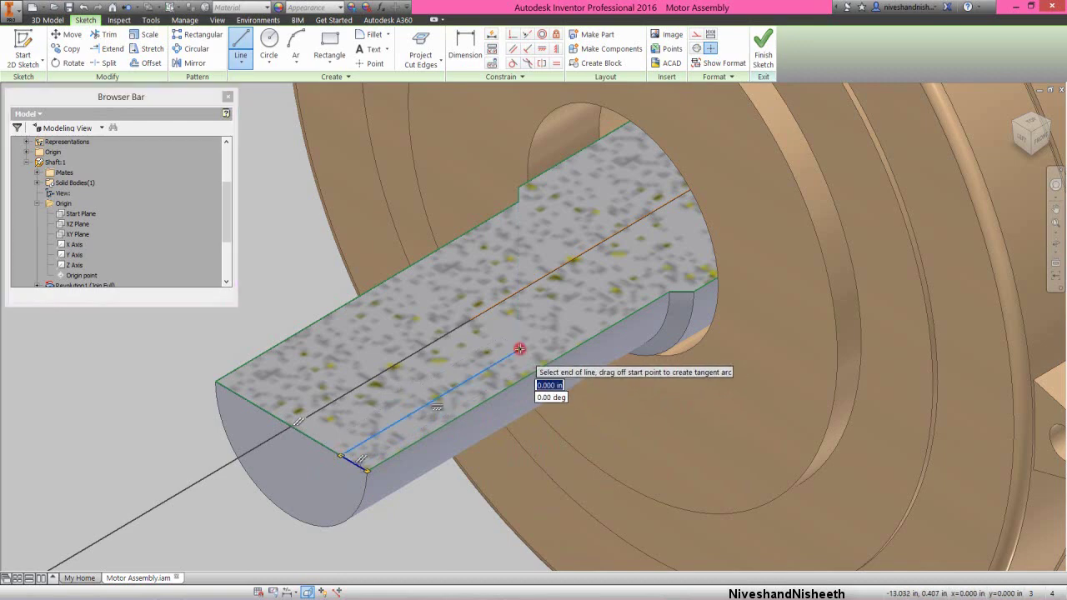
right_click(549, 333)
click(590, 330)
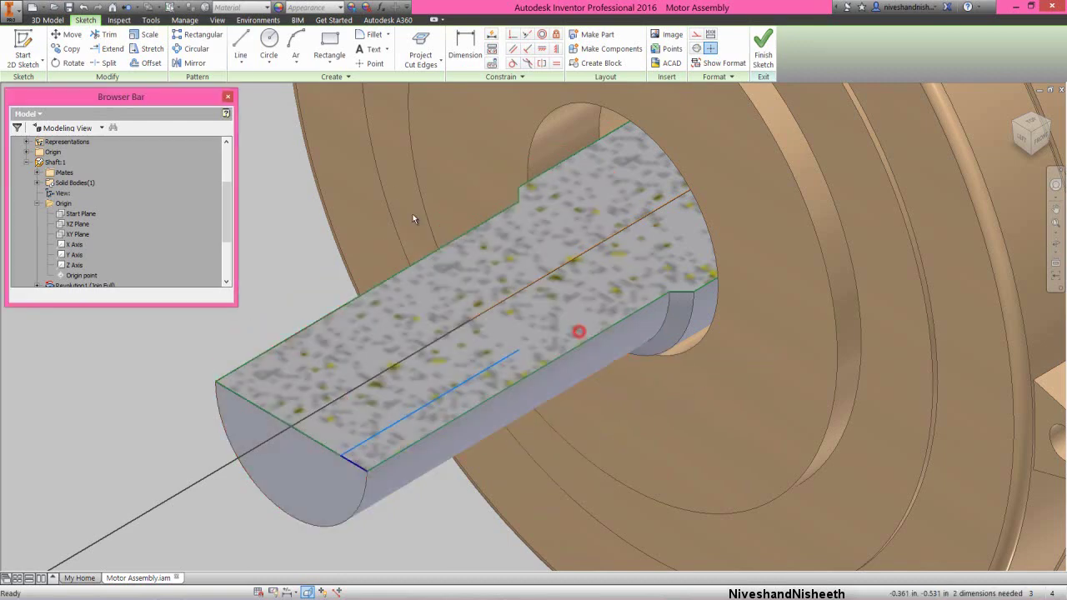
Draw an arc of about 0.262 in radius from the long line's inner end to the shaft's projected side edge
key(a)
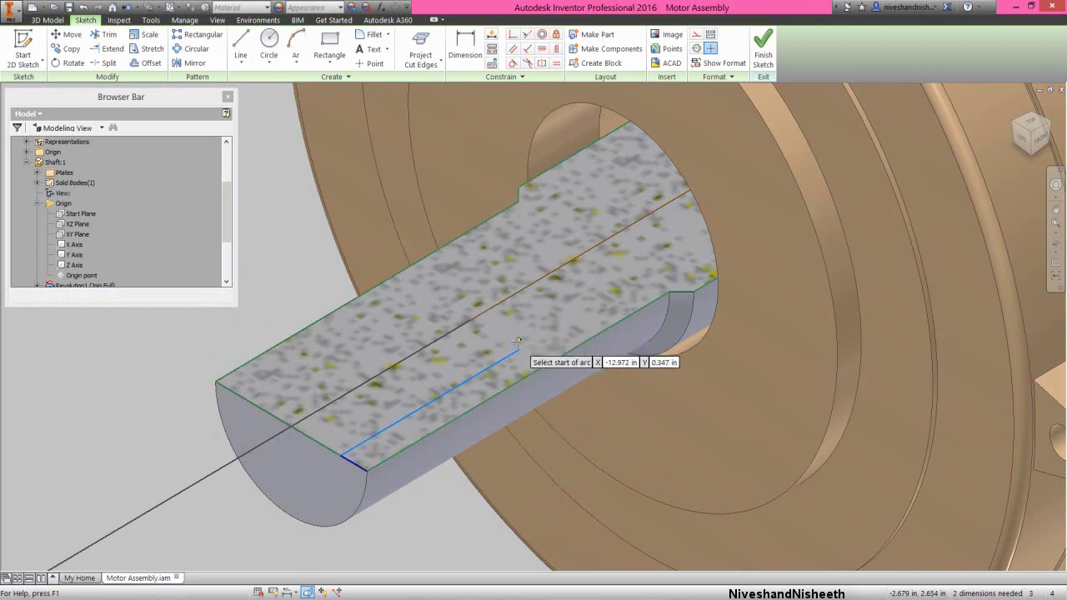
click(517, 352)
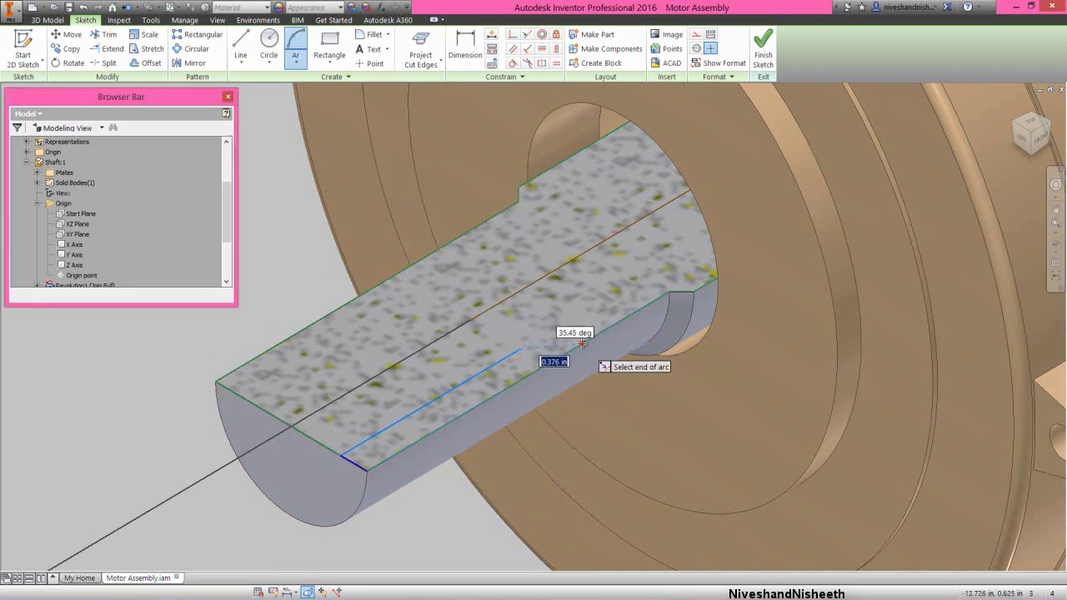
click(572, 340)
click(572, 340)
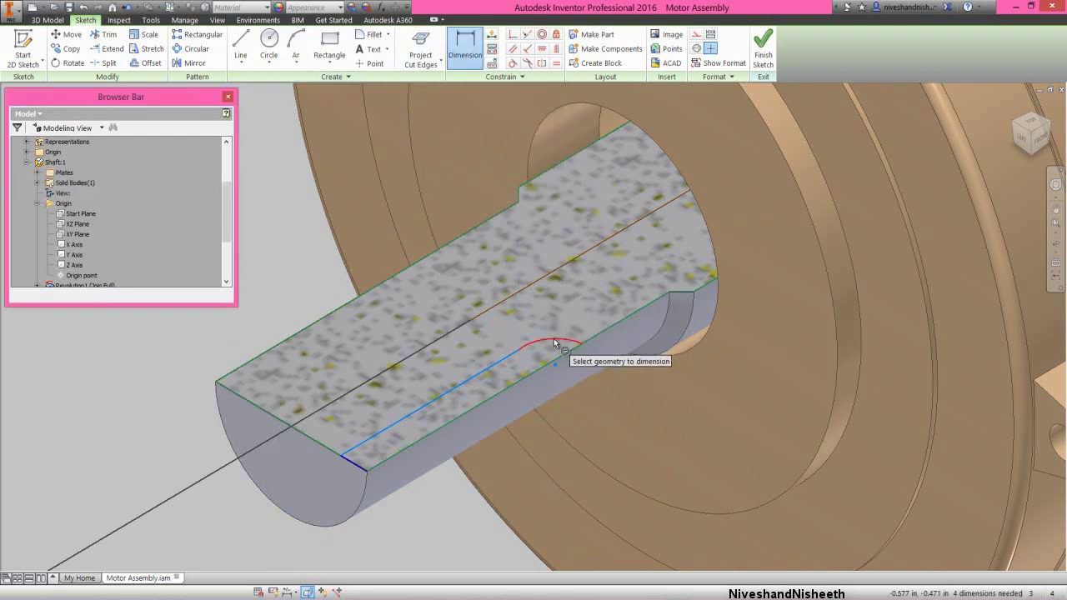
Dimension the arc's radius as 0.98425 in and the distance between the long line and the shaft's side edge as 0.08112 in
click(550, 336)
click(561, 322)
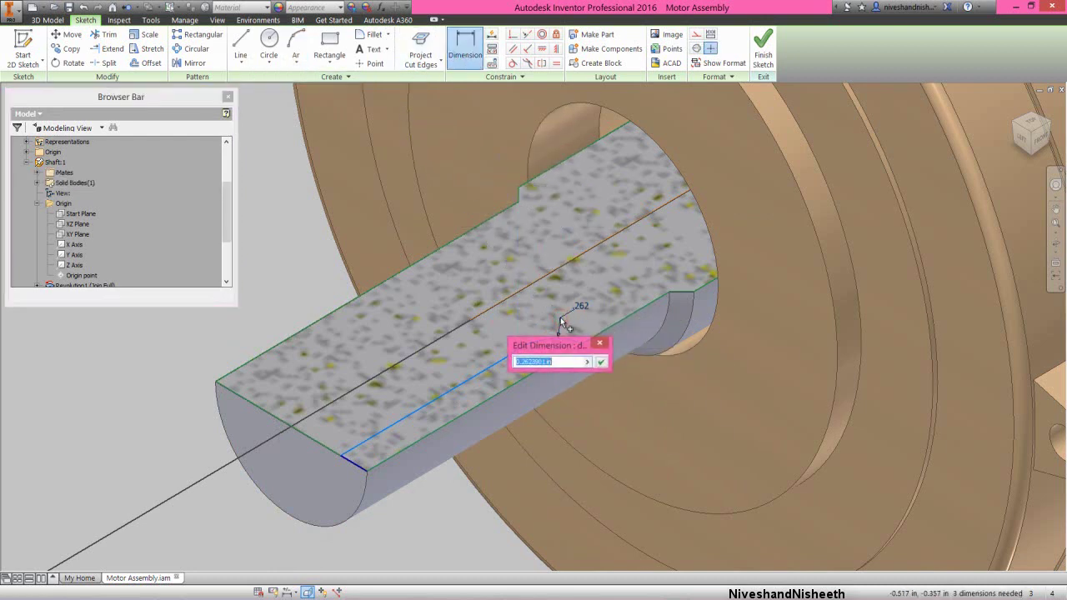
text(.98425)
key(Return)
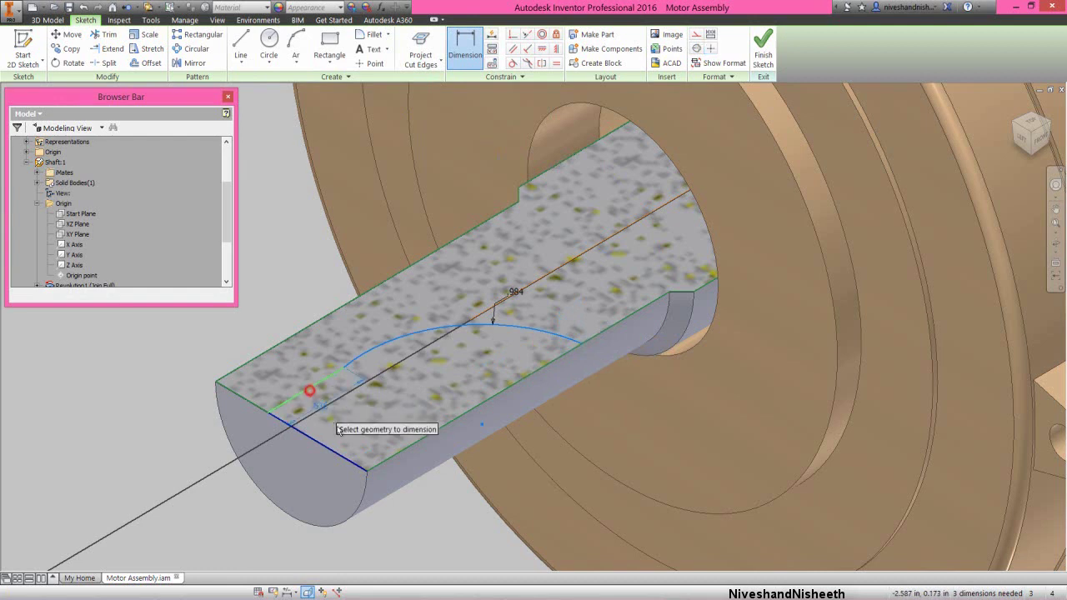
click(362, 473)
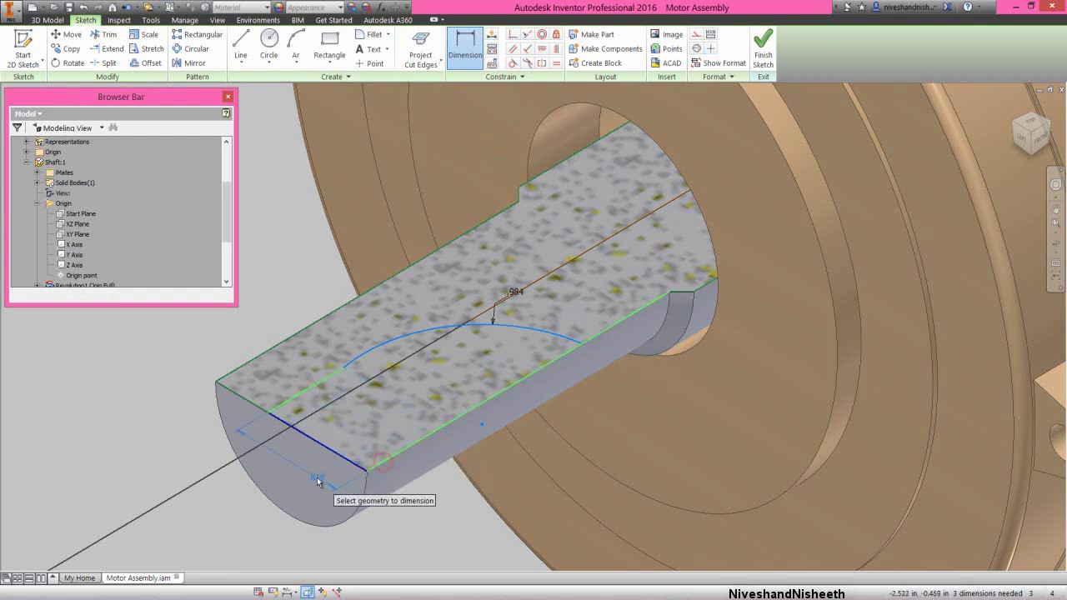
click(318, 479)
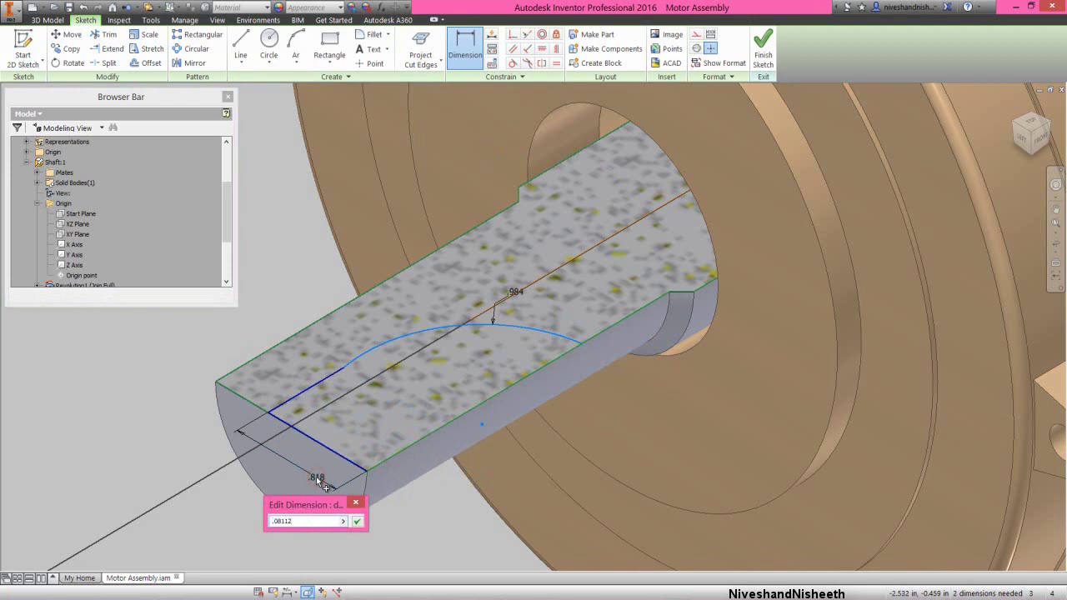
text(.08112)
key(Return)
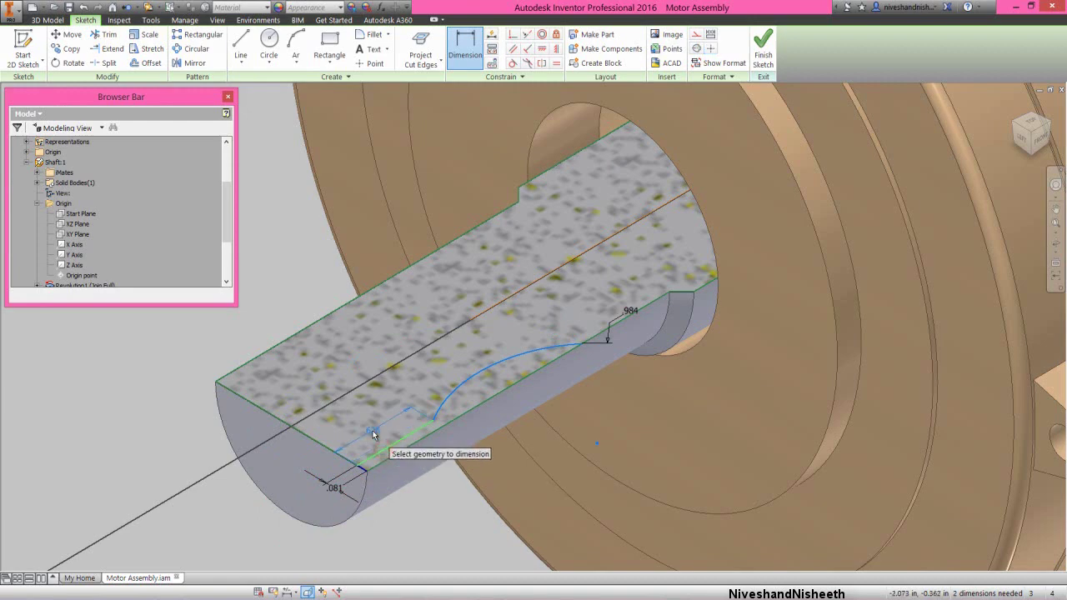
Dimension the long line's length as 1.75 in
click(372, 433)
click(372, 433)
text(1.7)
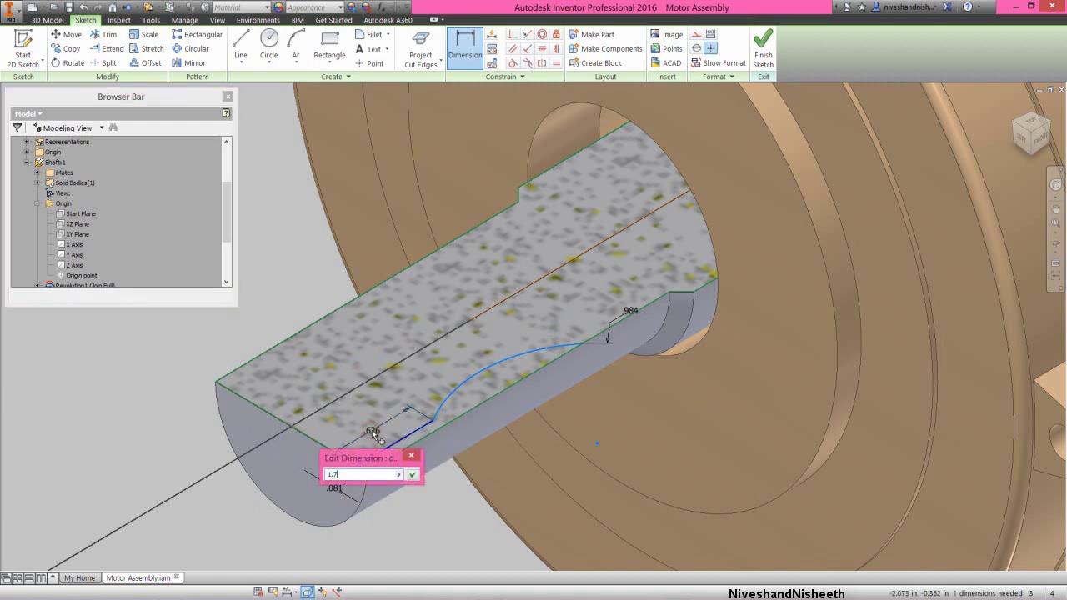
text(5)
key(Return)
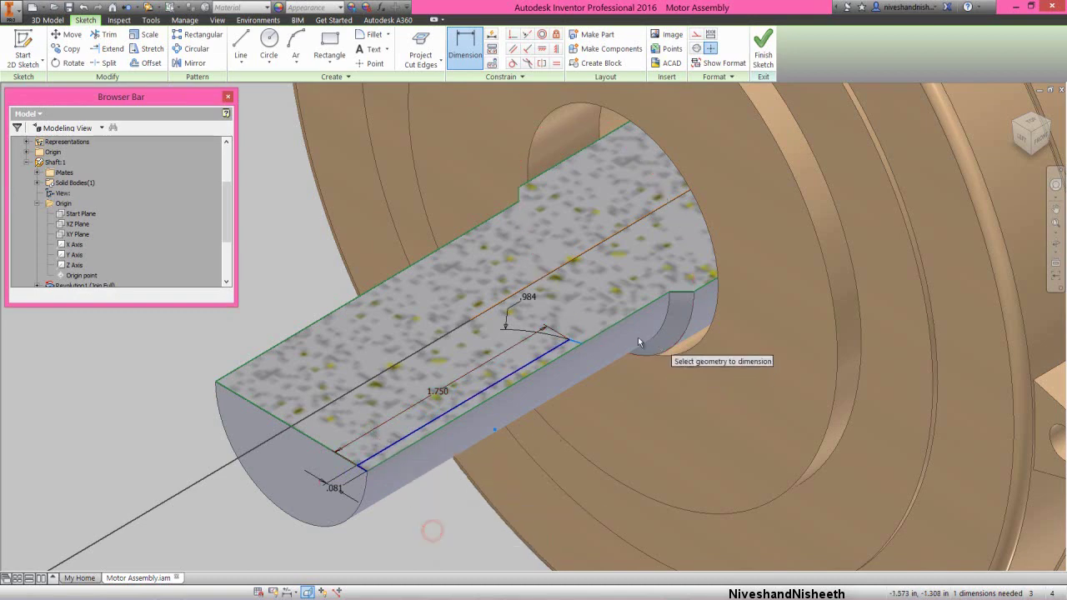
Dimension the distance between the arc's endpoints along the shaft as 0.4192 in and finish the sketch
scroll(638, 337, up, 3)
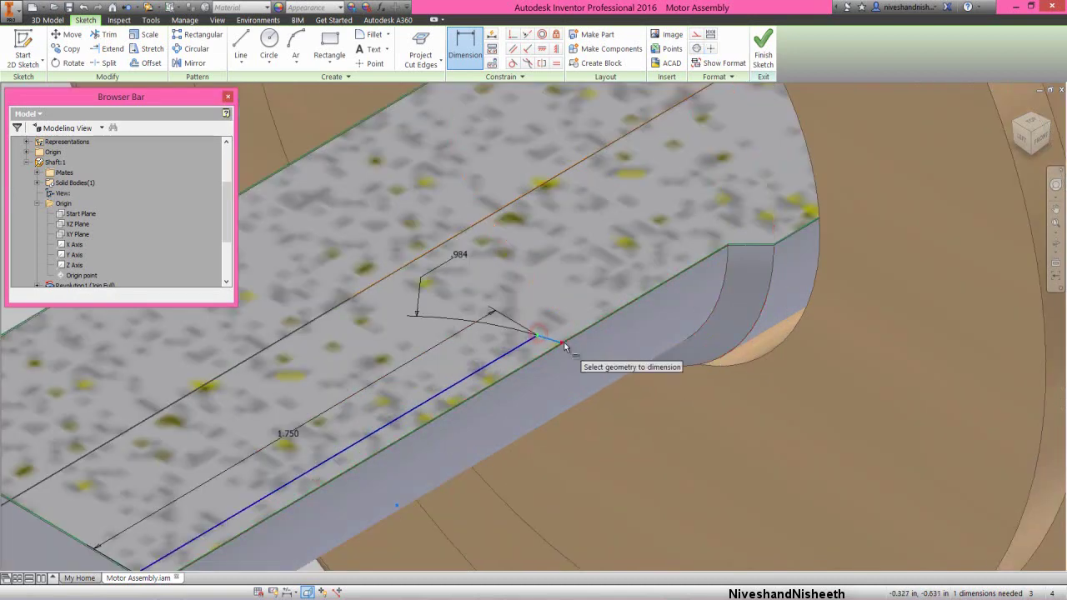
click(564, 346)
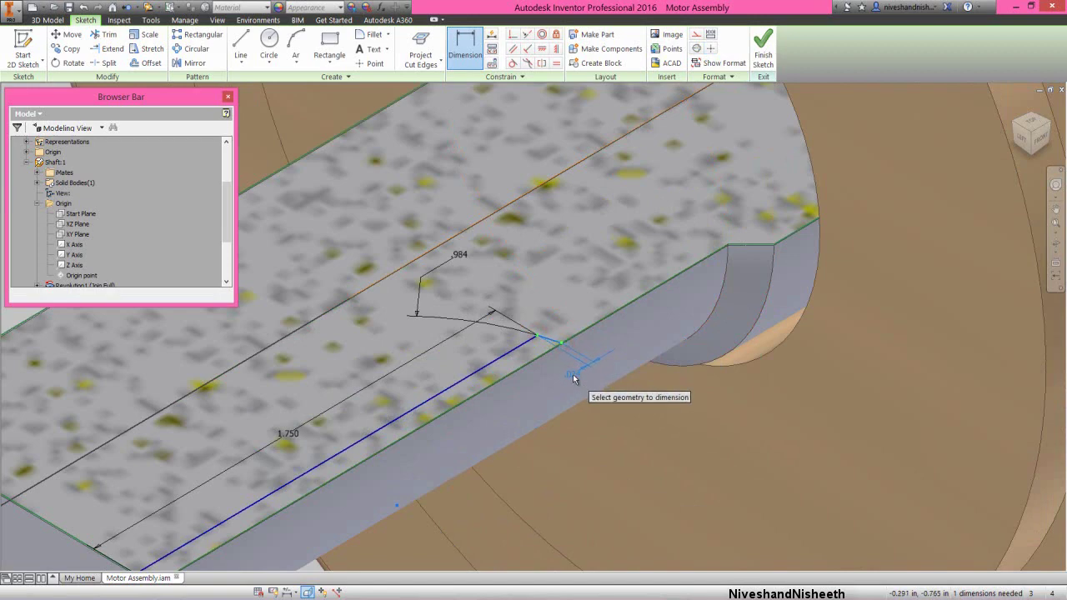
click(573, 376)
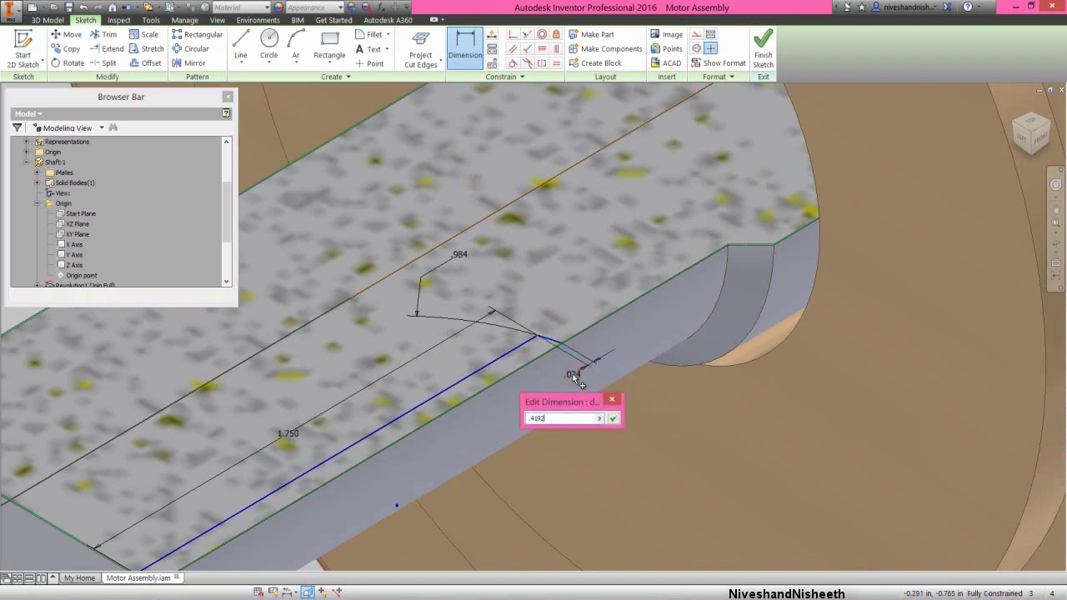
key(Return)
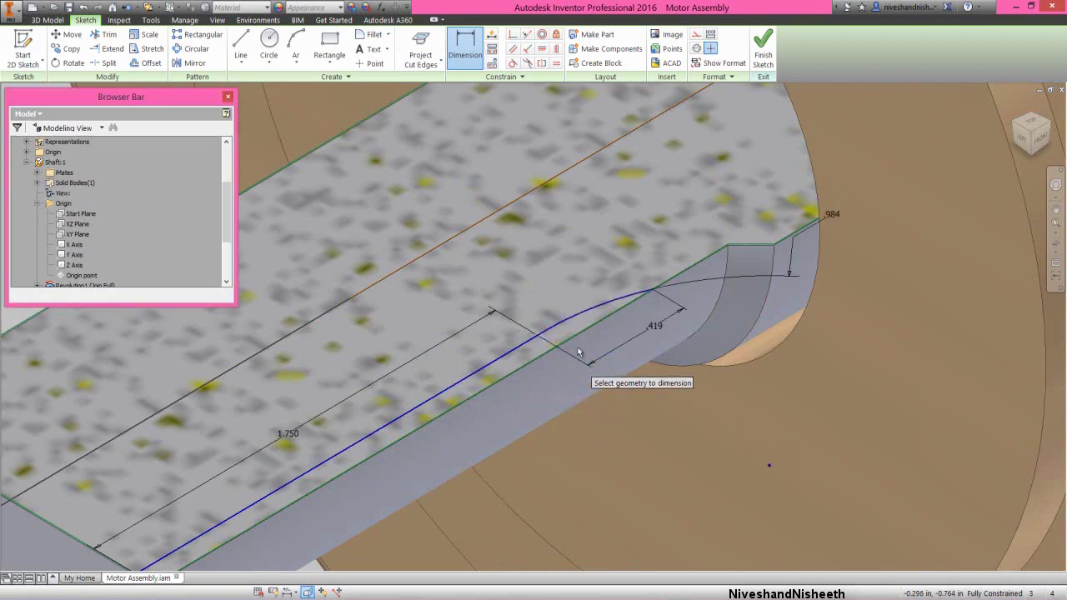
scroll(596, 286, up, 3)
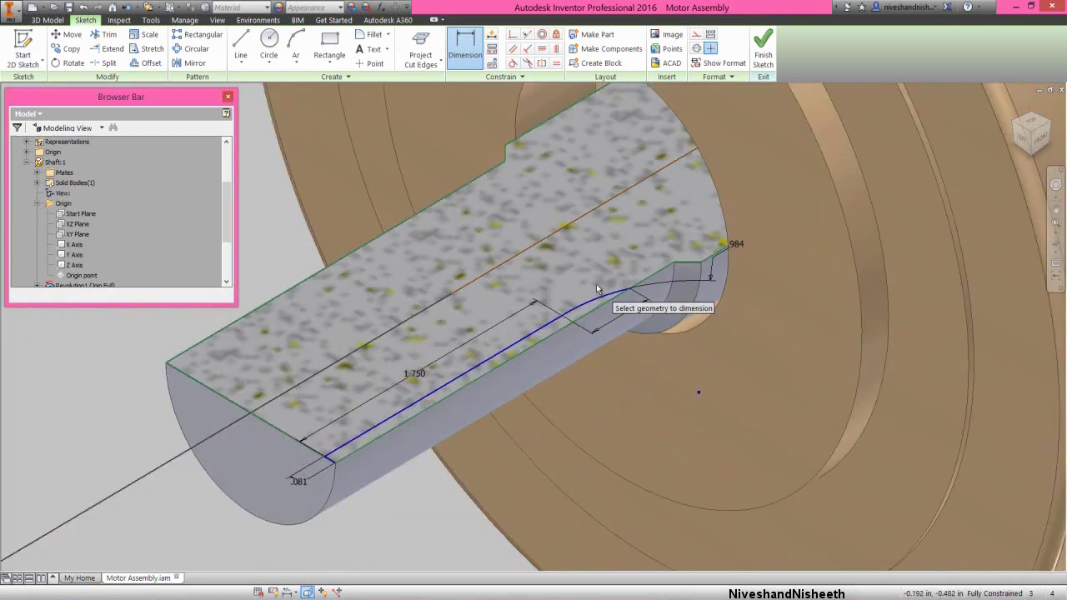
right_click(282, 258)
click(313, 259)
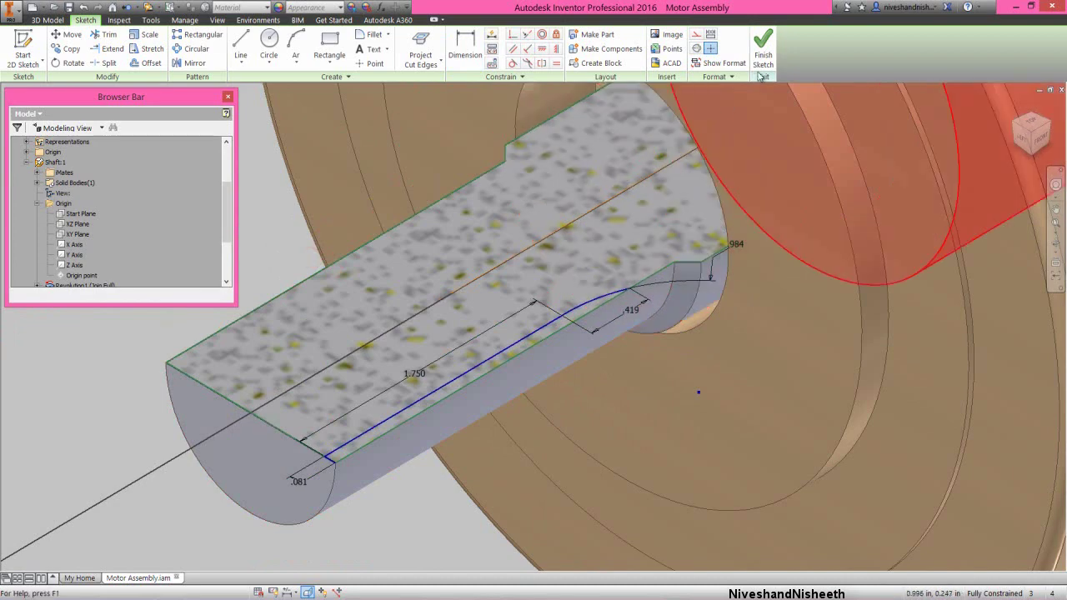
click(762, 52)
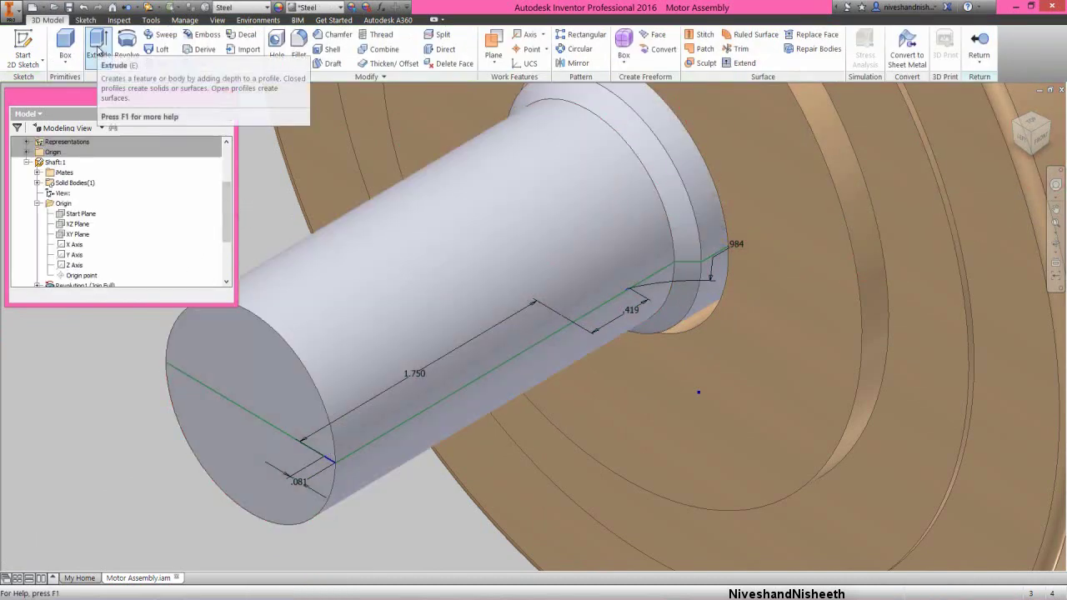
Extrude the sketched keyway profile on the shaft as a symmetric cut with a distance of 0.25 in
click(98, 45)
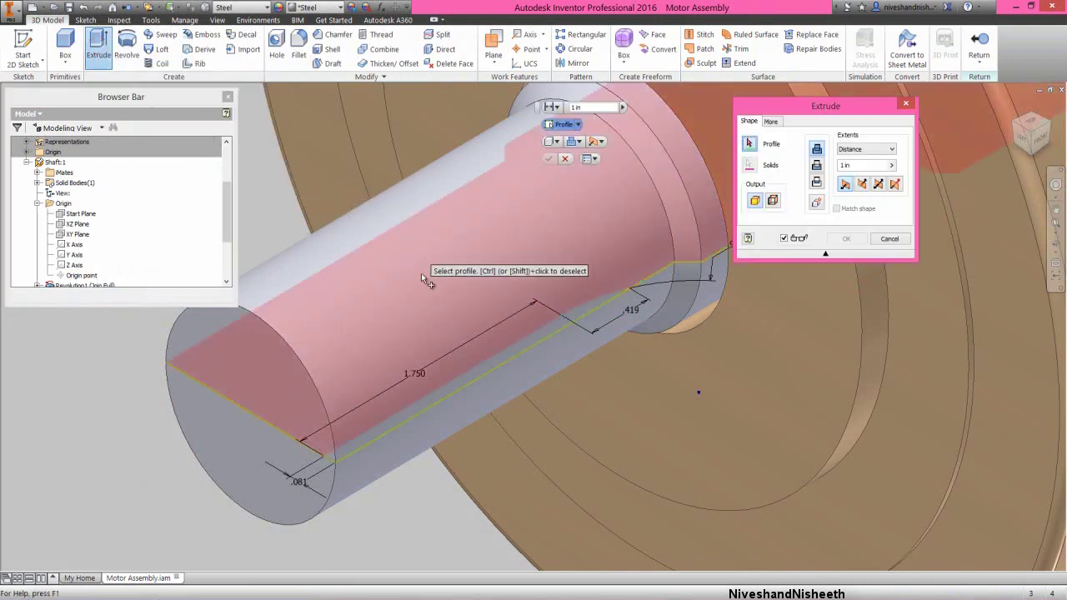
click(424, 406)
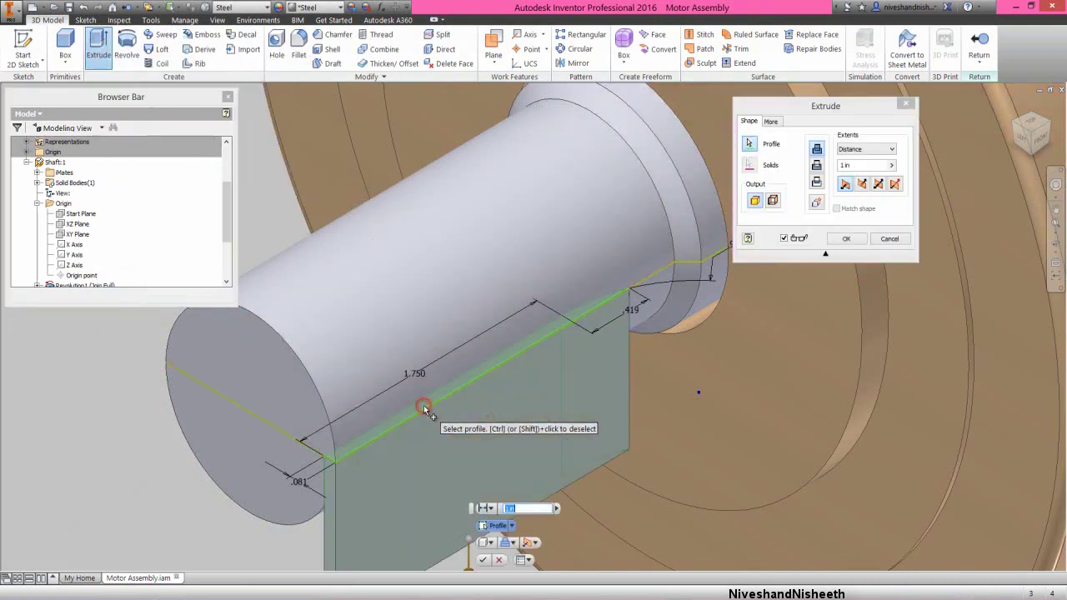
click(818, 165)
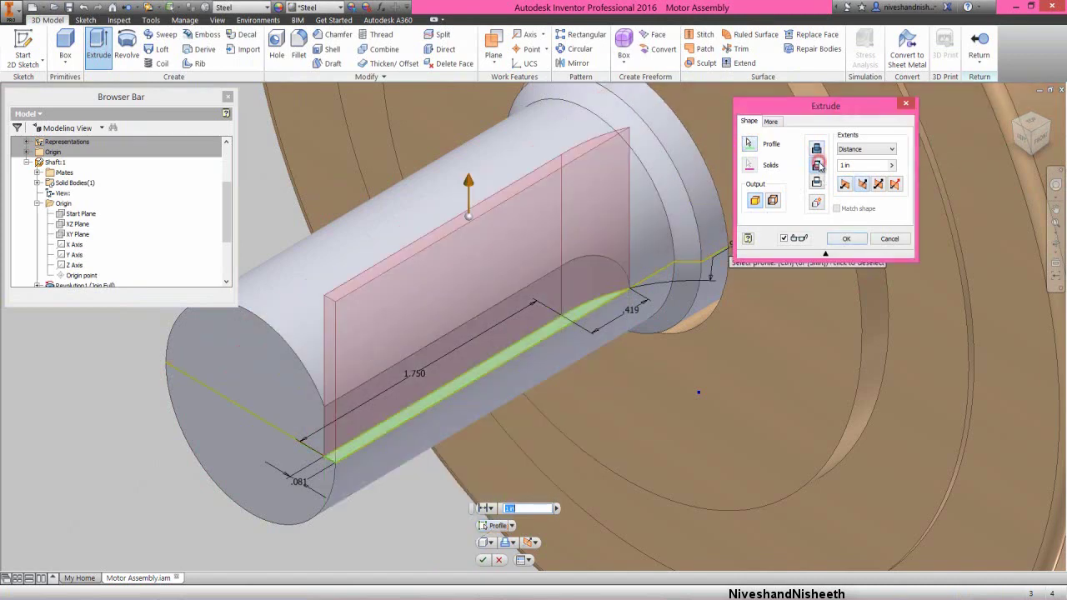
click(880, 185)
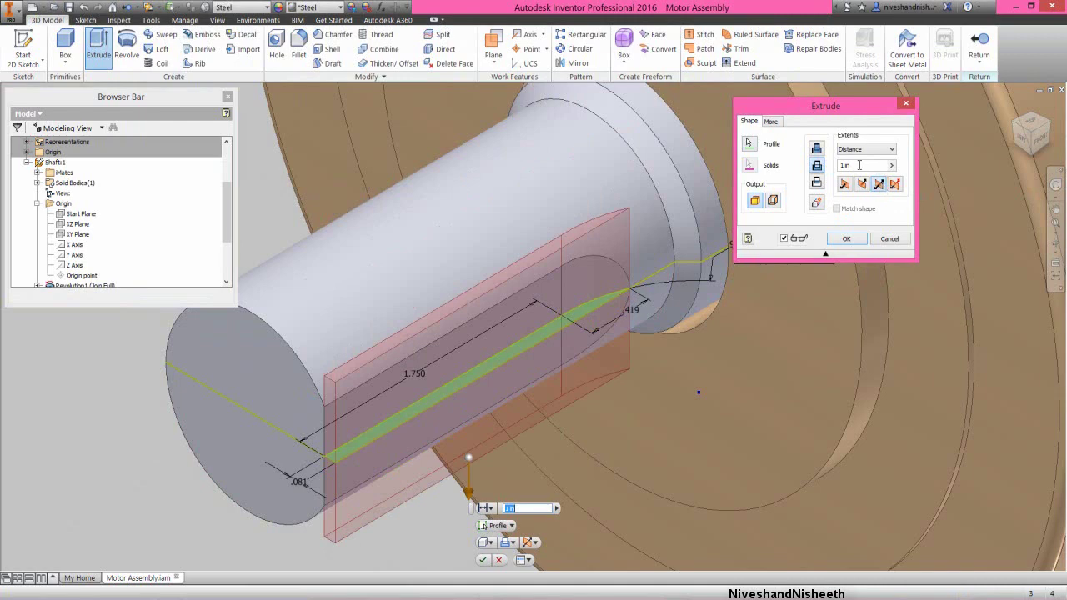
click(857, 166)
text(.25)
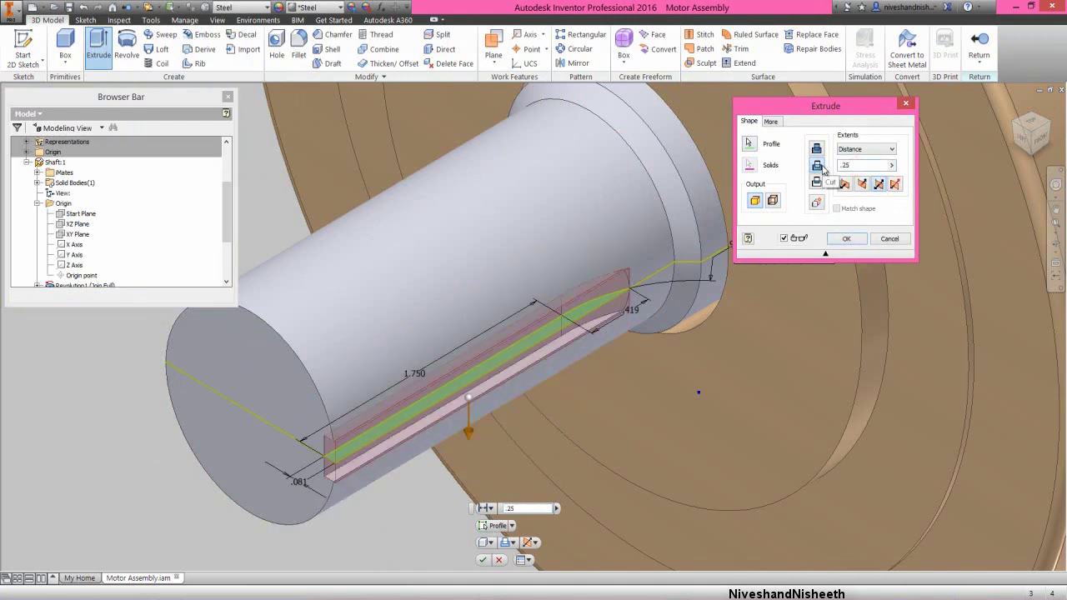
click(846, 239)
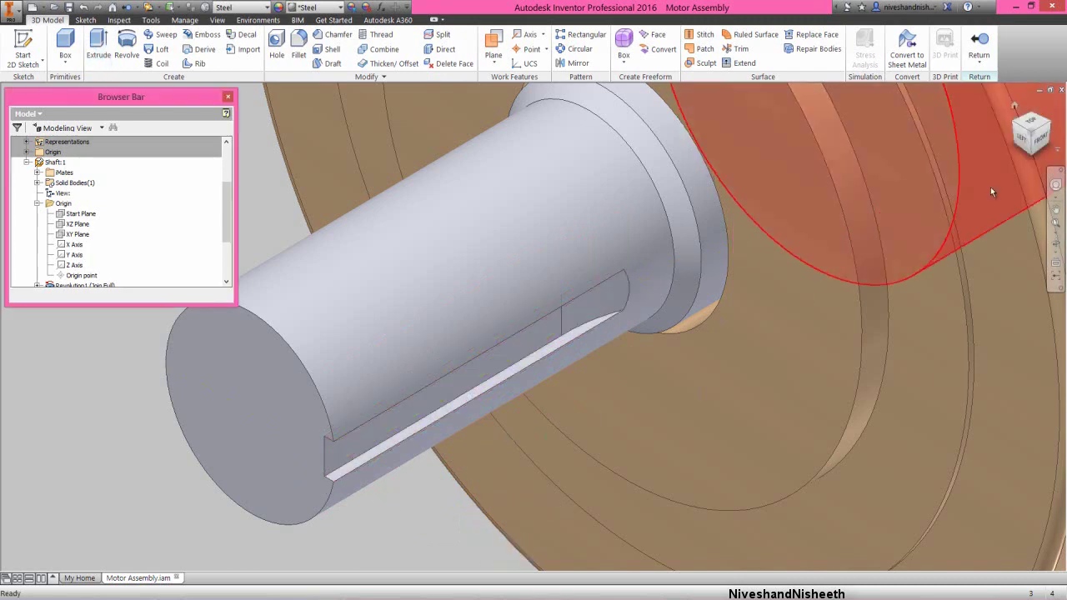
Apply the Chrome - Polished appearance to the whole shaft part
click(1056, 184)
mouse_move(867, 236)
mouse_down()
mouse_move(503, 357)
mouse_move(465, 395)
mouse_move(411, 311)
mouse_move(469, 310)
mouse_move(427, 316)
mouse_up()
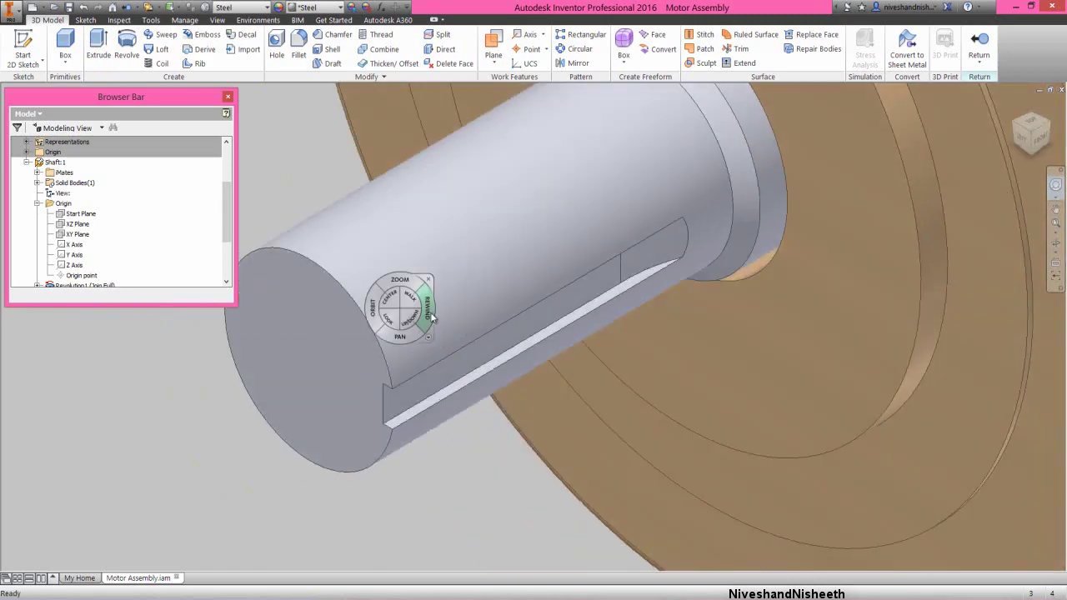
click(443, 275)
scroll(396, 457, up, 4)
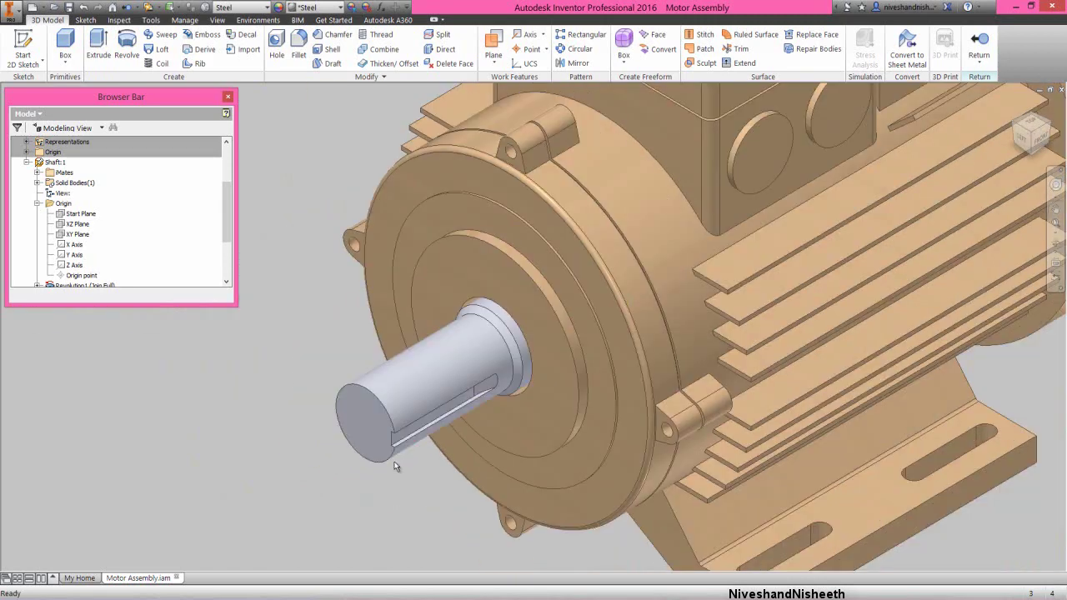
click(37, 203)
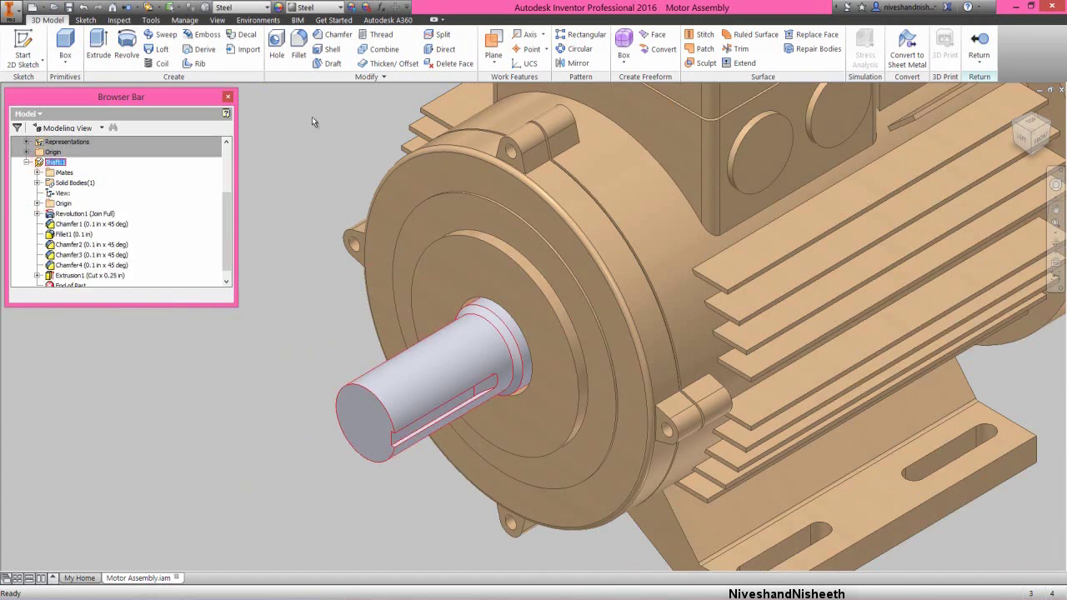
click(335, 9)
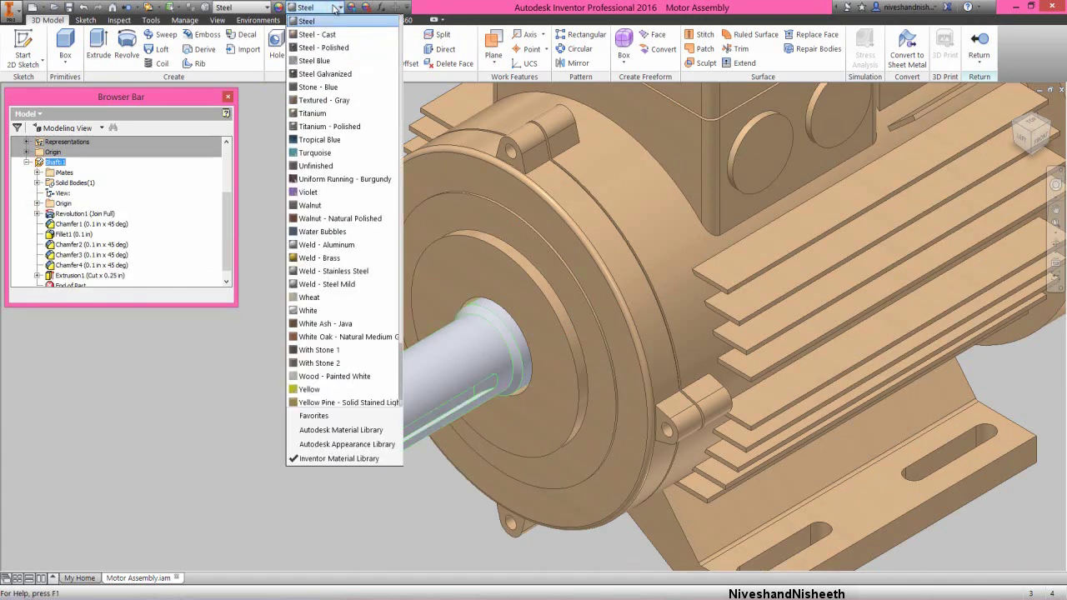
key(c)
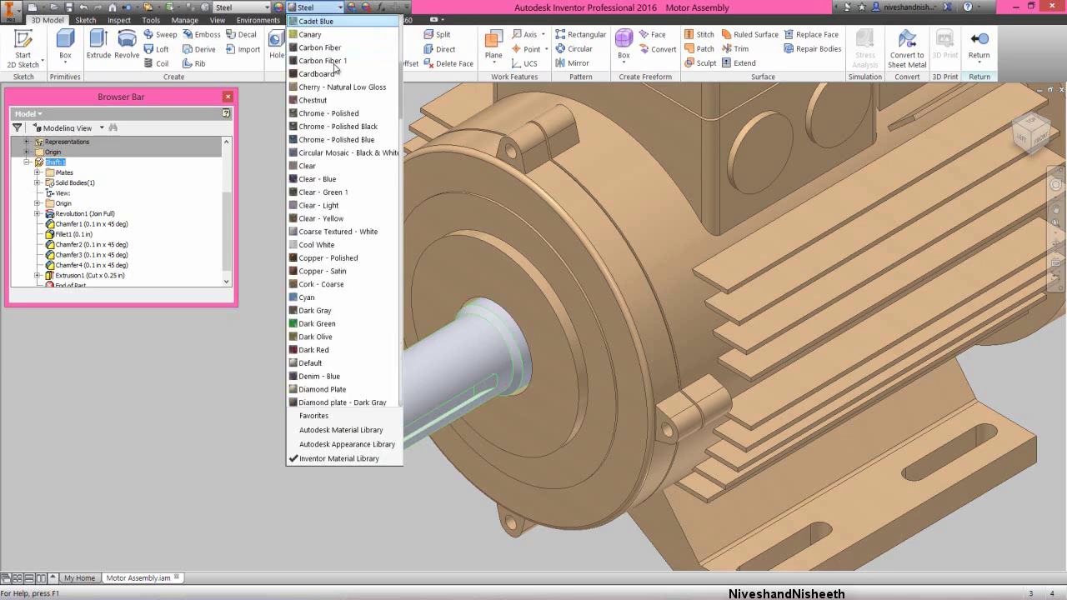
click(328, 113)
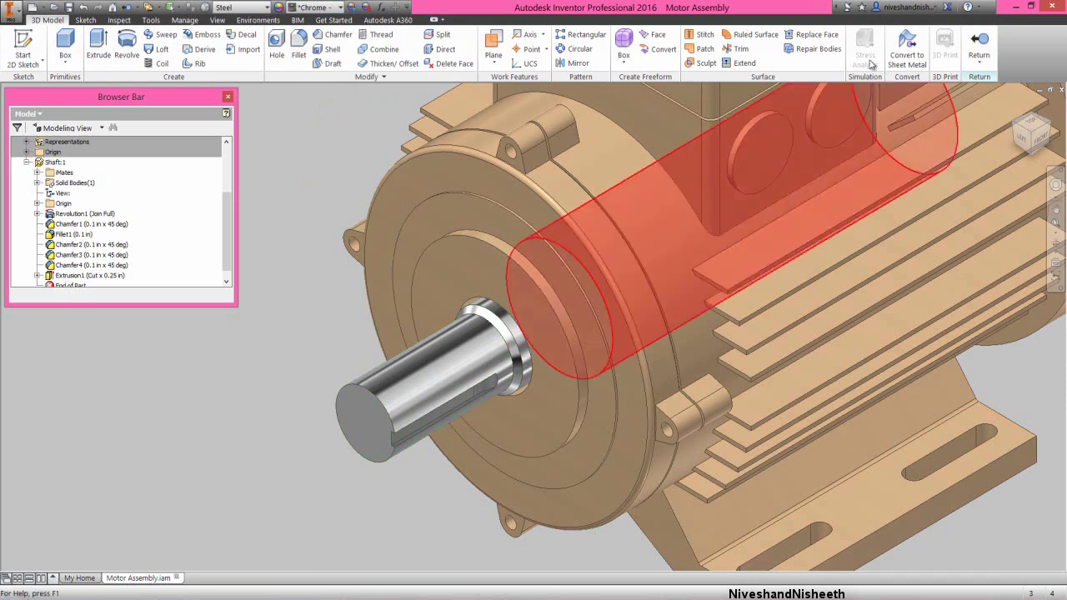
Finish the in-place editing of the shaft, return to the top-level motor assembly and collapse the browser tree
click(980, 50)
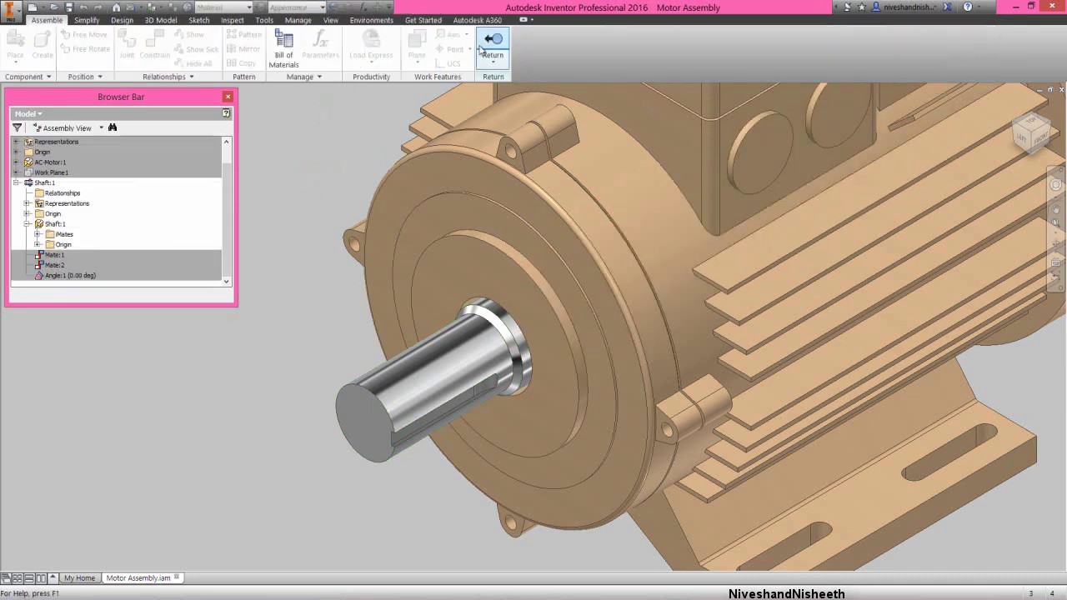
click(492, 46)
click(261, 298)
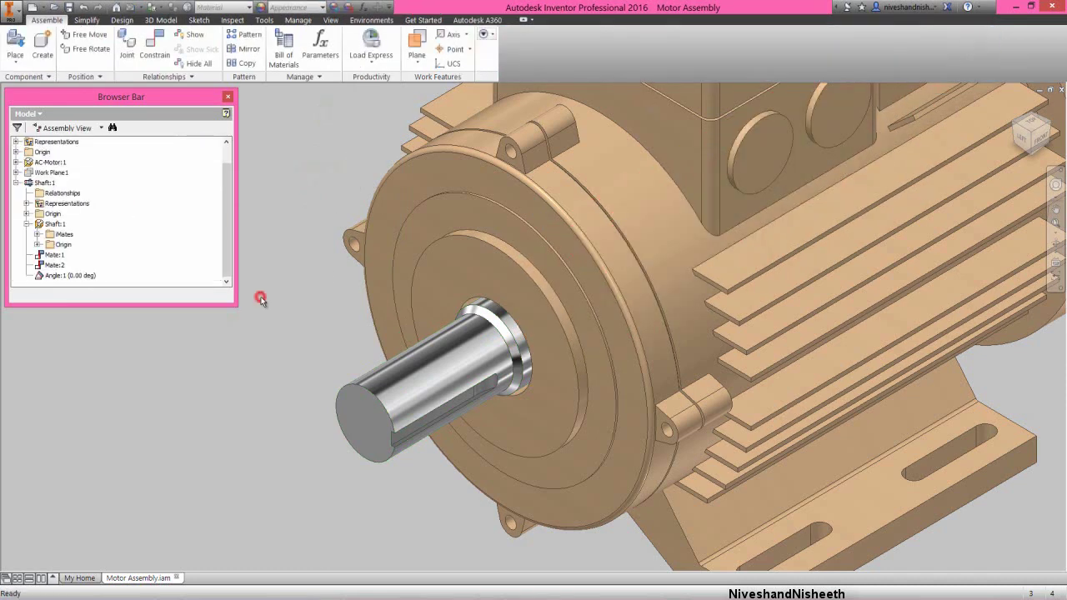
right_click(160, 261)
click(196, 482)
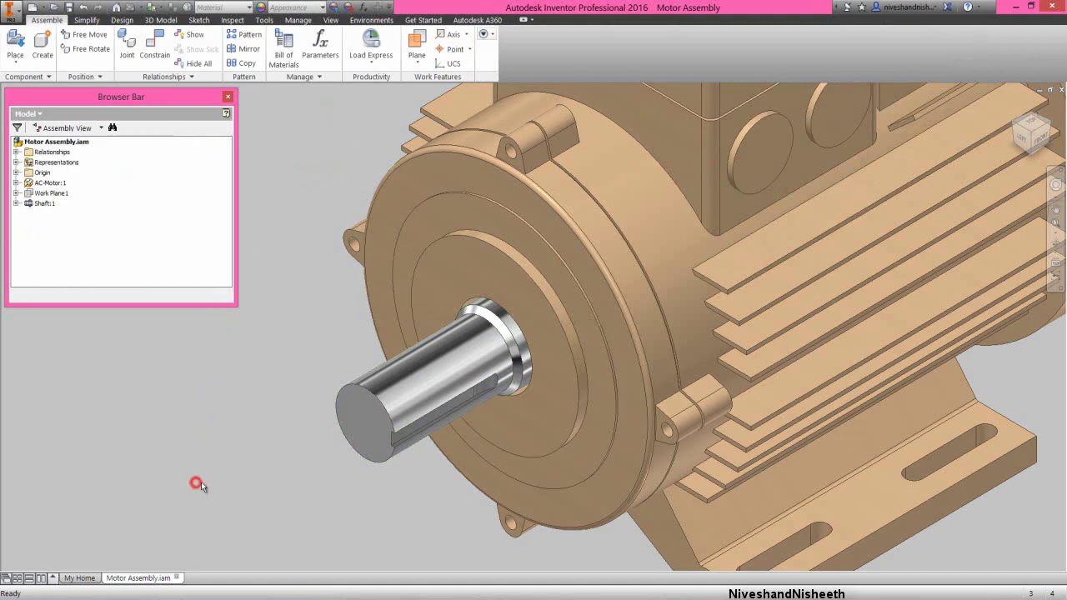
Save the motor assembly together with all its changed dependent shaft files
click(1052, 225)
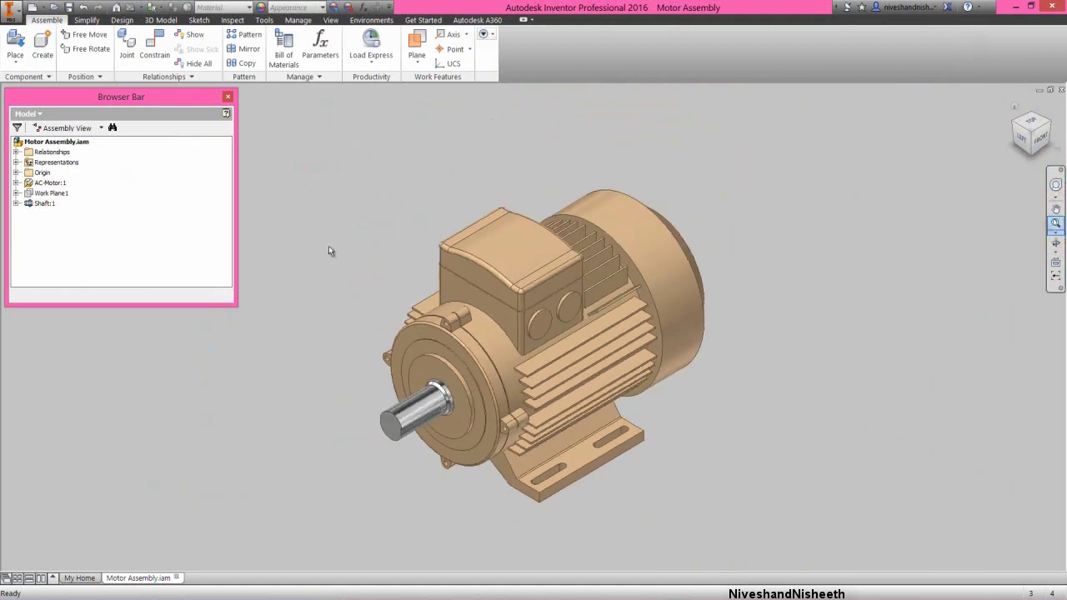
click(325, 246)
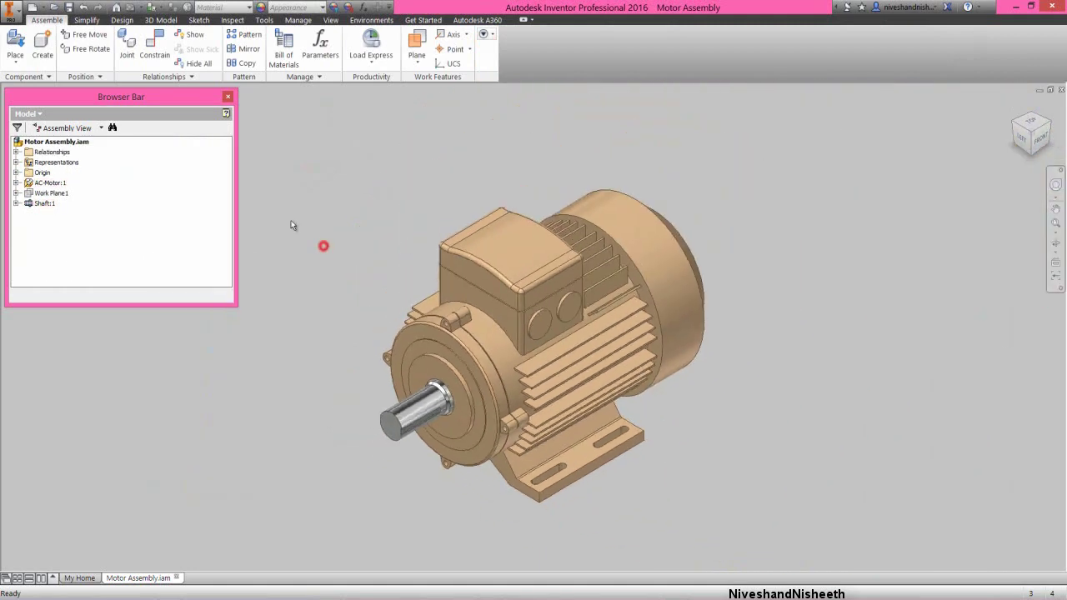
click(68, 7)
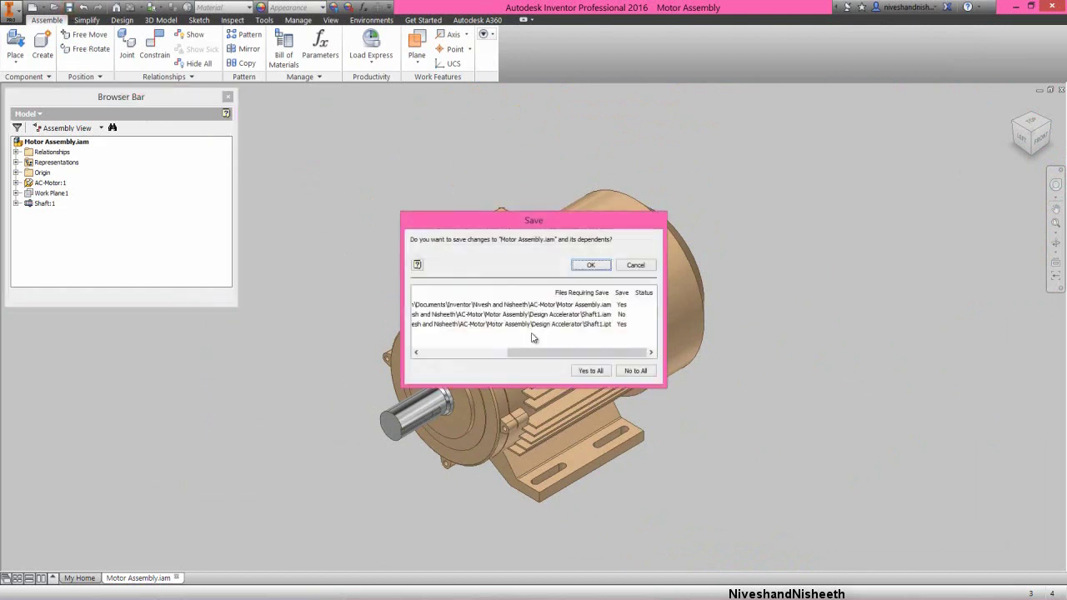
click(593, 371)
click(589, 265)
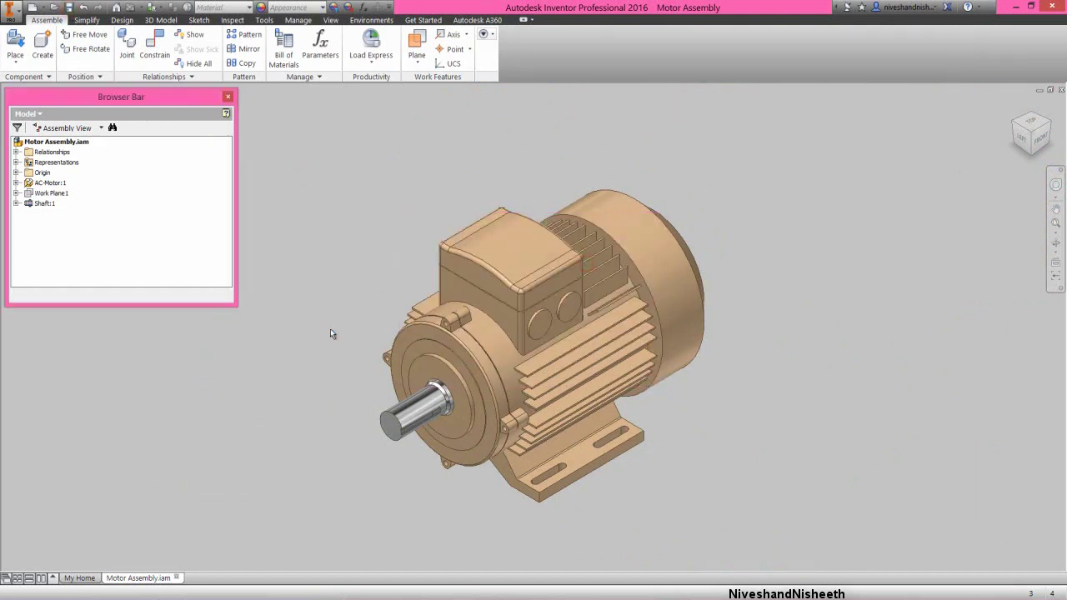
Isolate the shaft to examine it from both ends, and bring back the full motor assembly
click(361, 327)
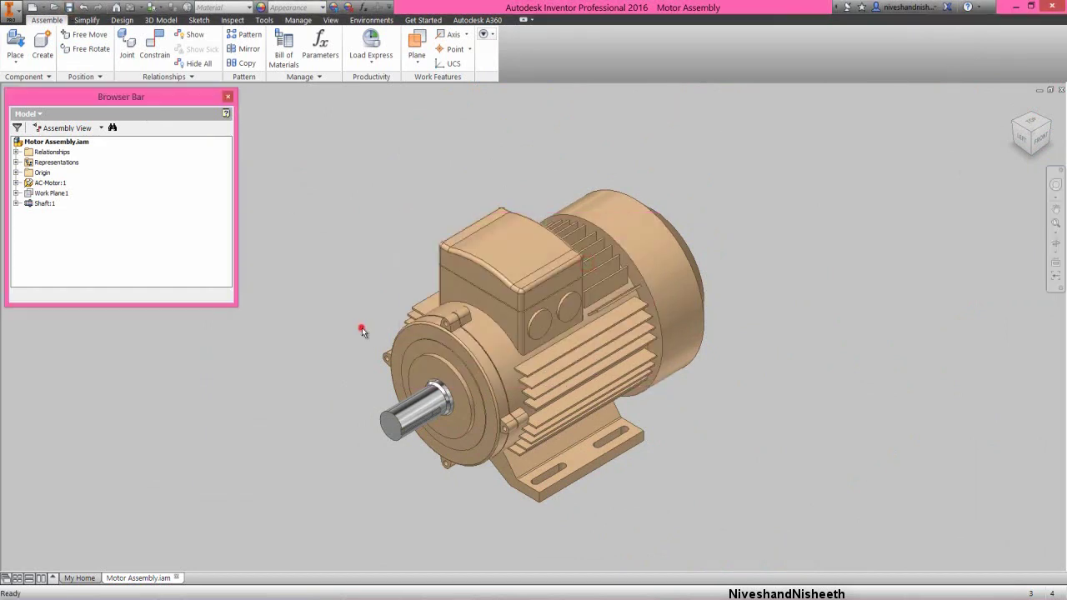
right_click(416, 415)
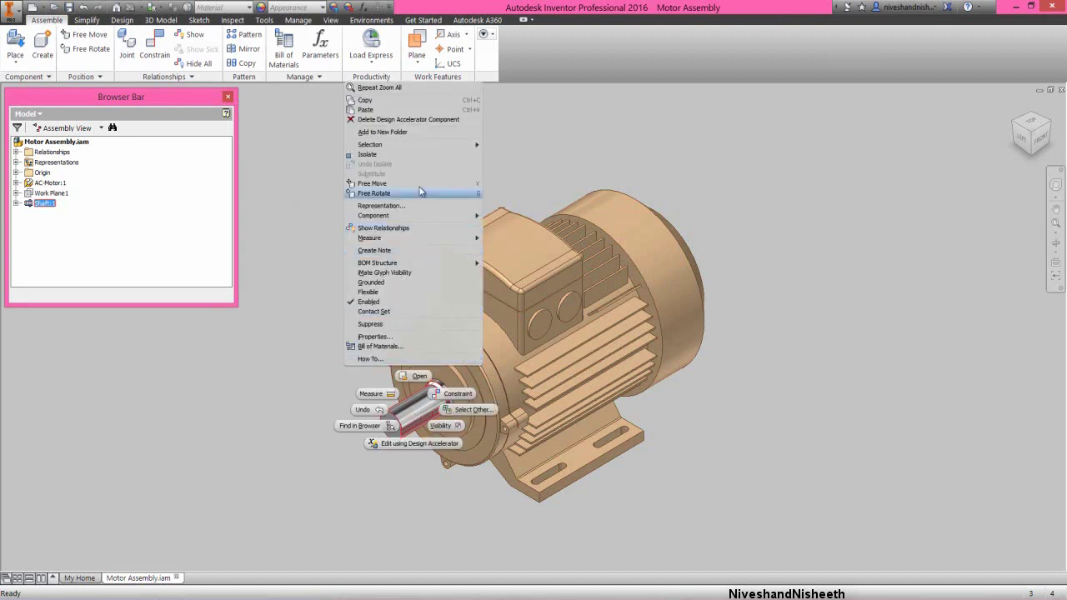
click(409, 153)
click(330, 302)
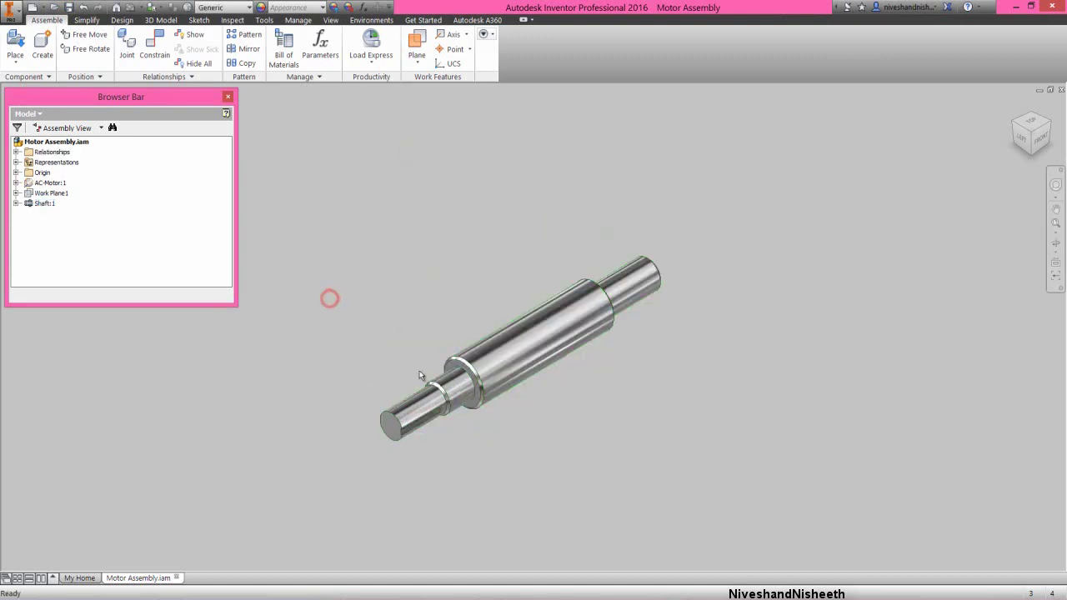
scroll(461, 379, up, 3)
click(661, 387)
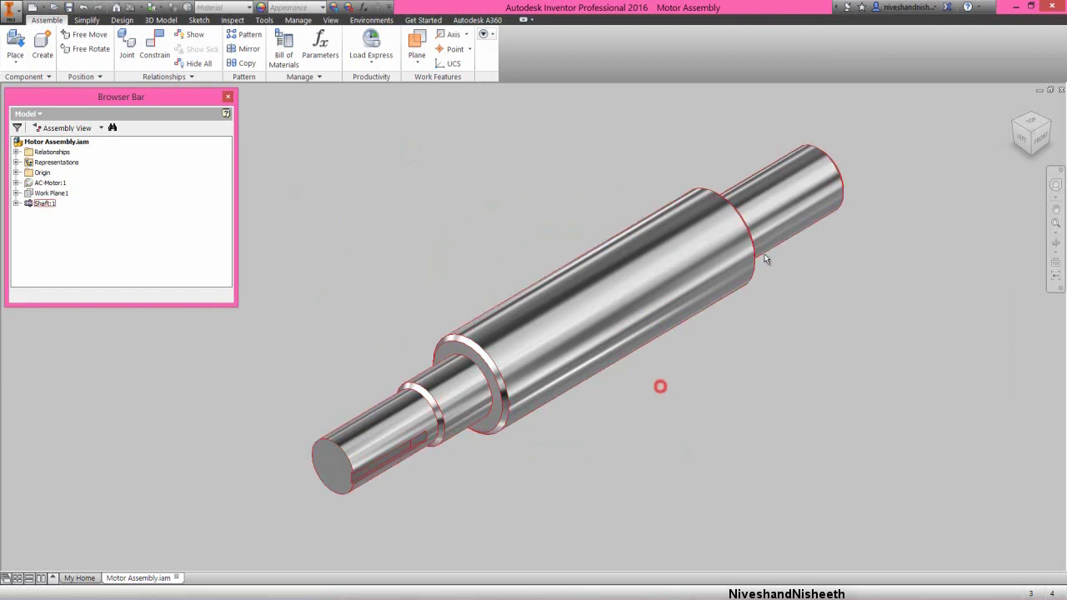
click(1051, 126)
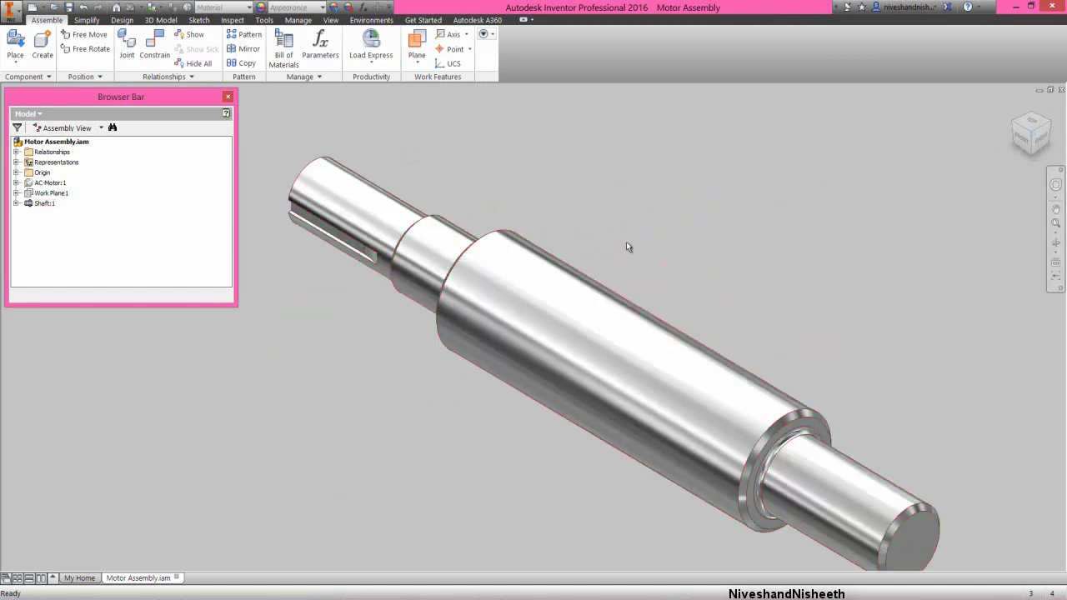
click(1015, 121)
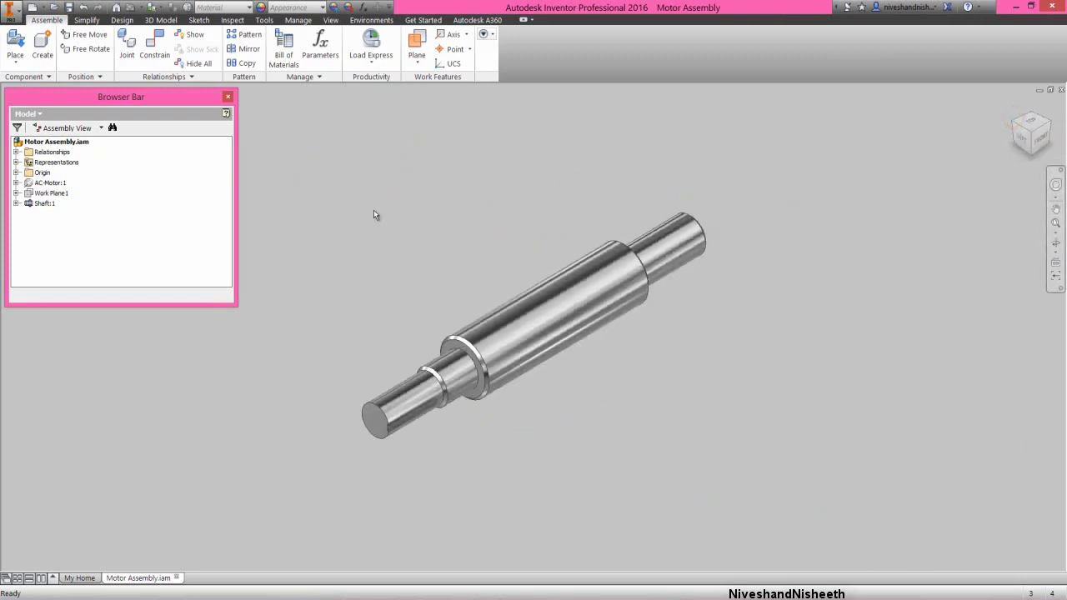
right_click(337, 214)
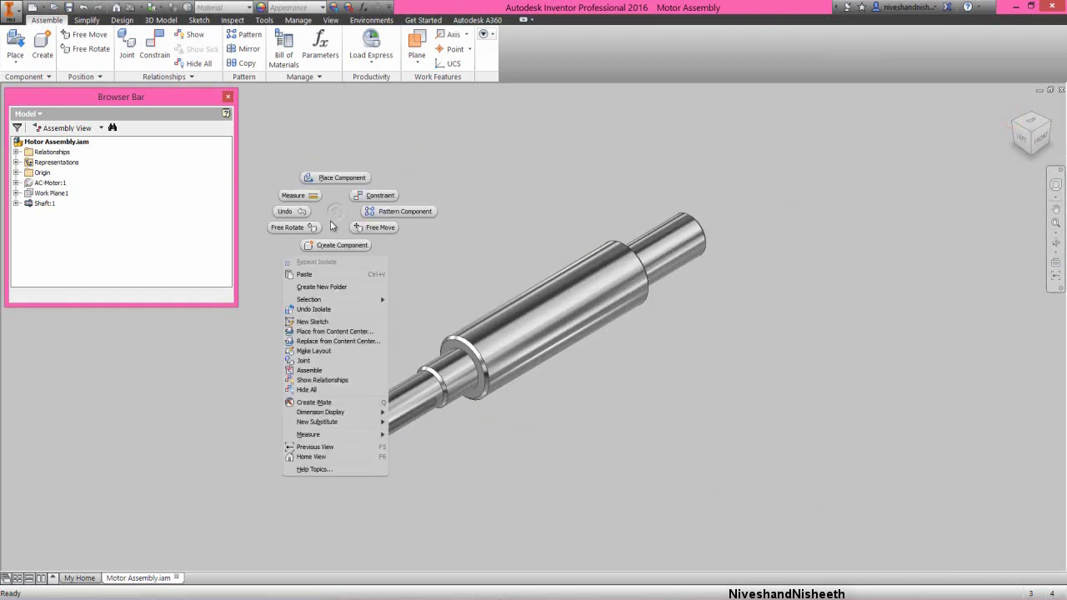
click(323, 309)
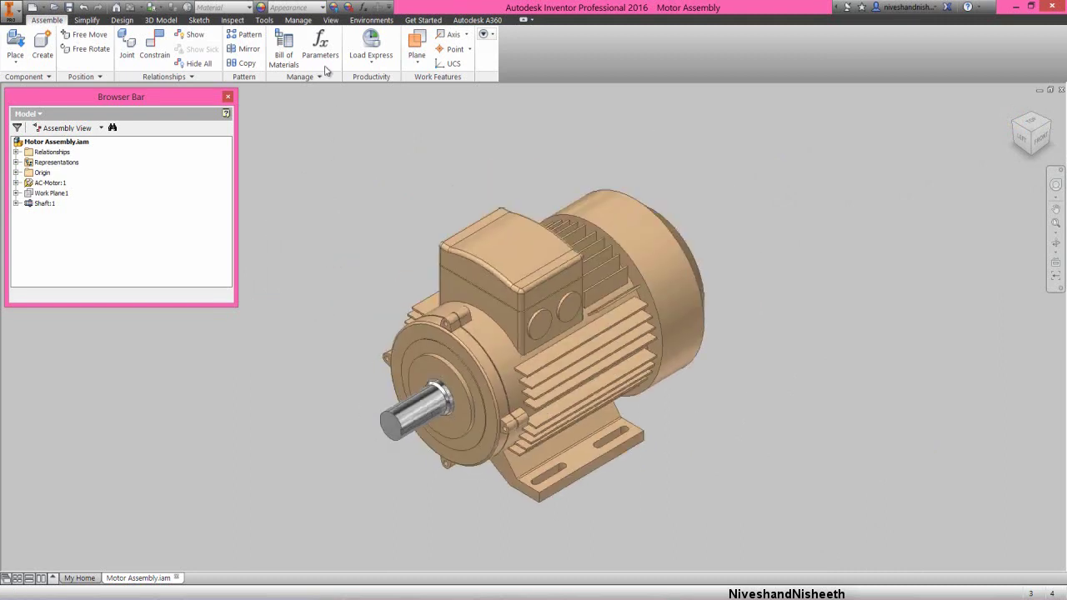
Switch to the Clean Screen display and examine the motor assembly up close from its shaft end
click(330, 19)
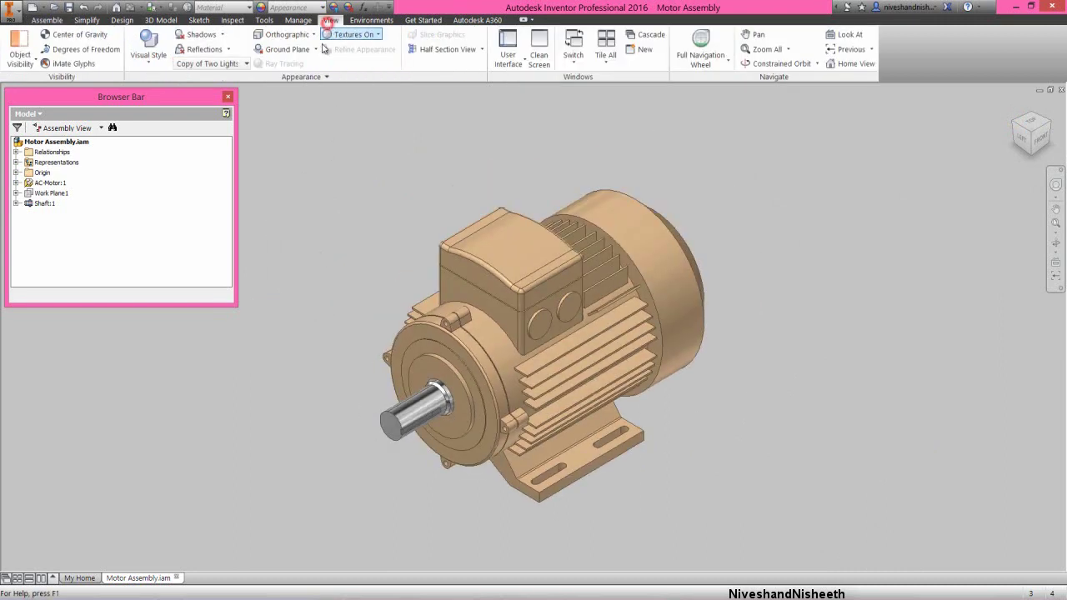
click(539, 58)
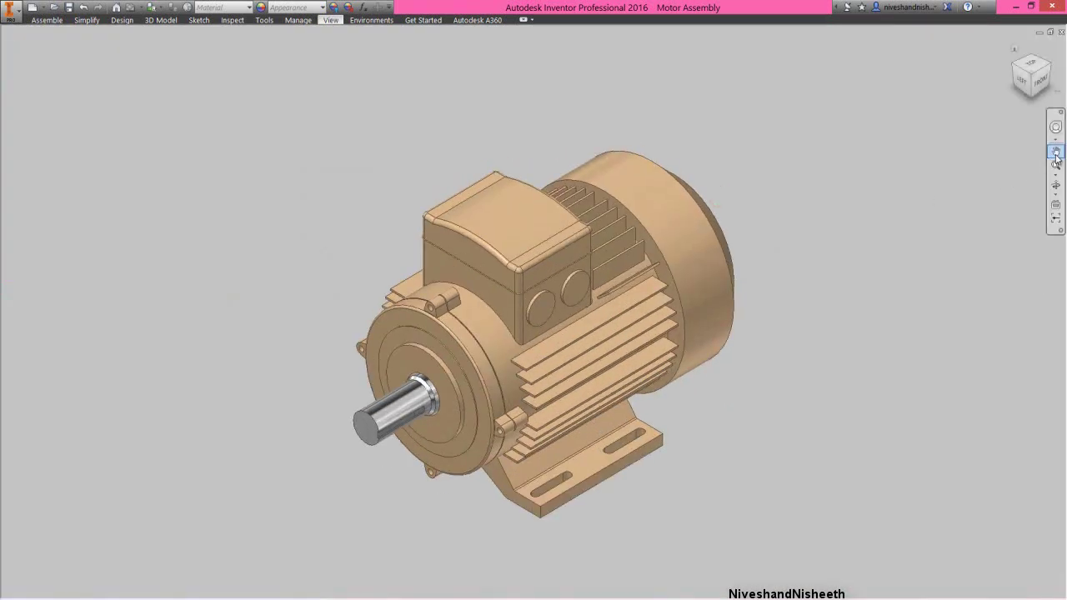
click(1057, 157)
drag(496, 376, 522, 399)
right_click(500, 321)
click(509, 375)
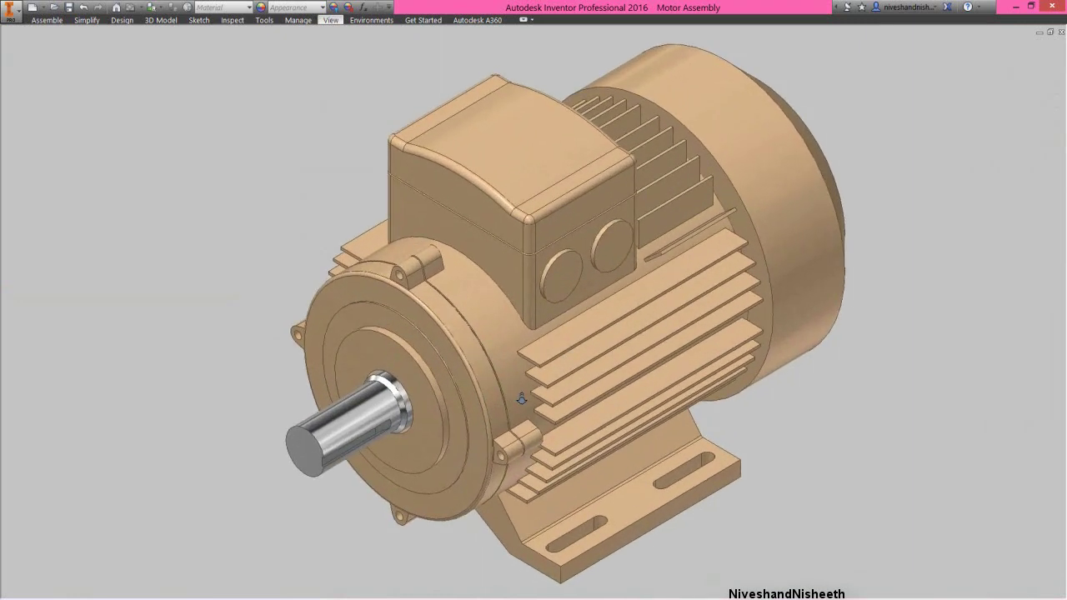
right_click(523, 352)
click(525, 412)
drag(519, 407, 538, 404)
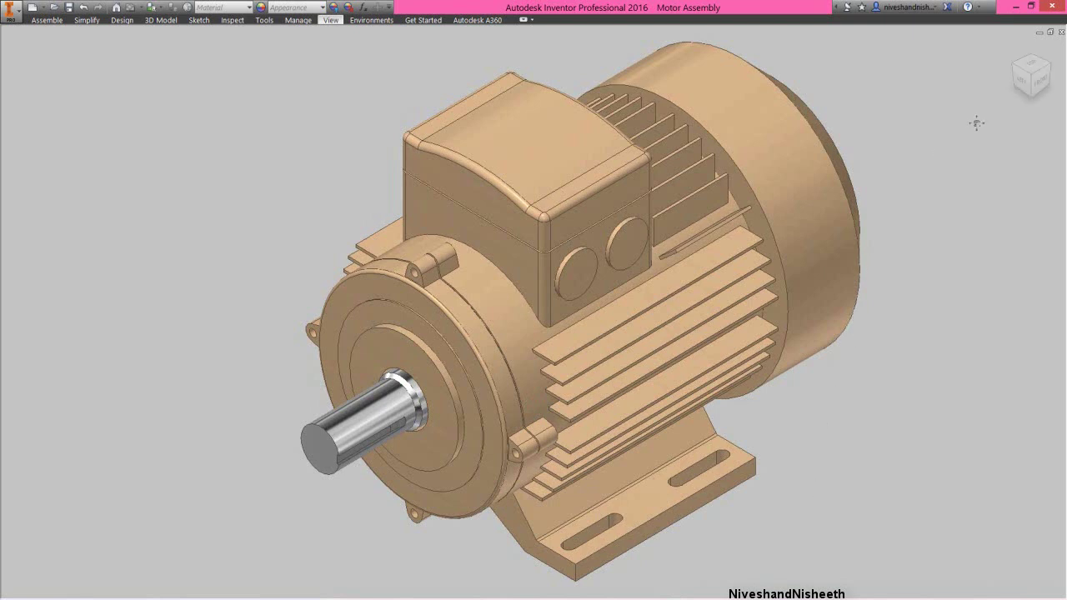
Examine the motor assembly from its rear cover end, both up close and as a whole
click(1051, 64)
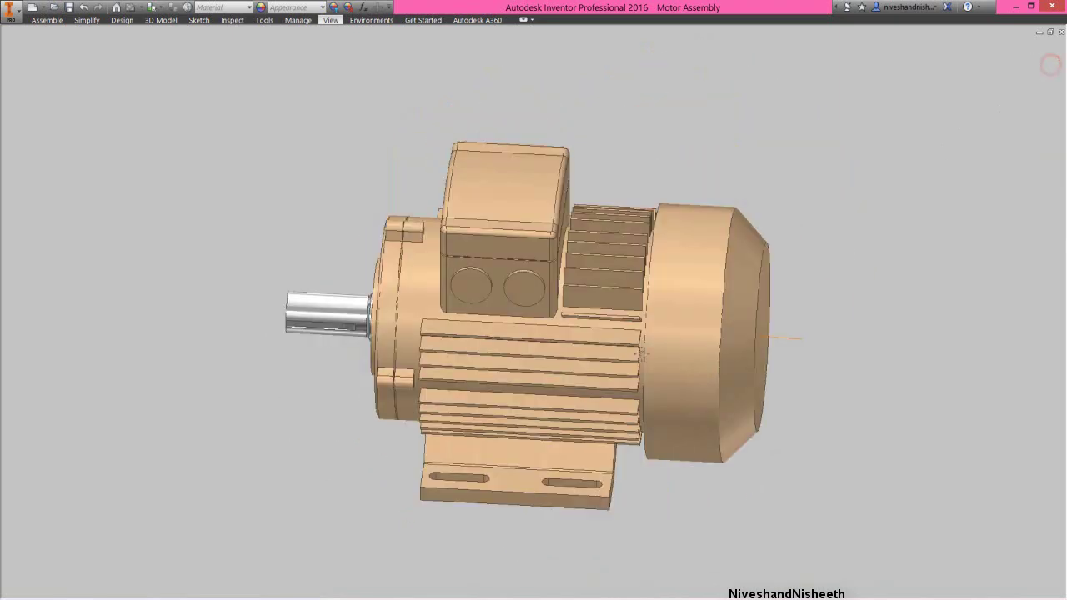
middle_drag(524, 390, 526, 384)
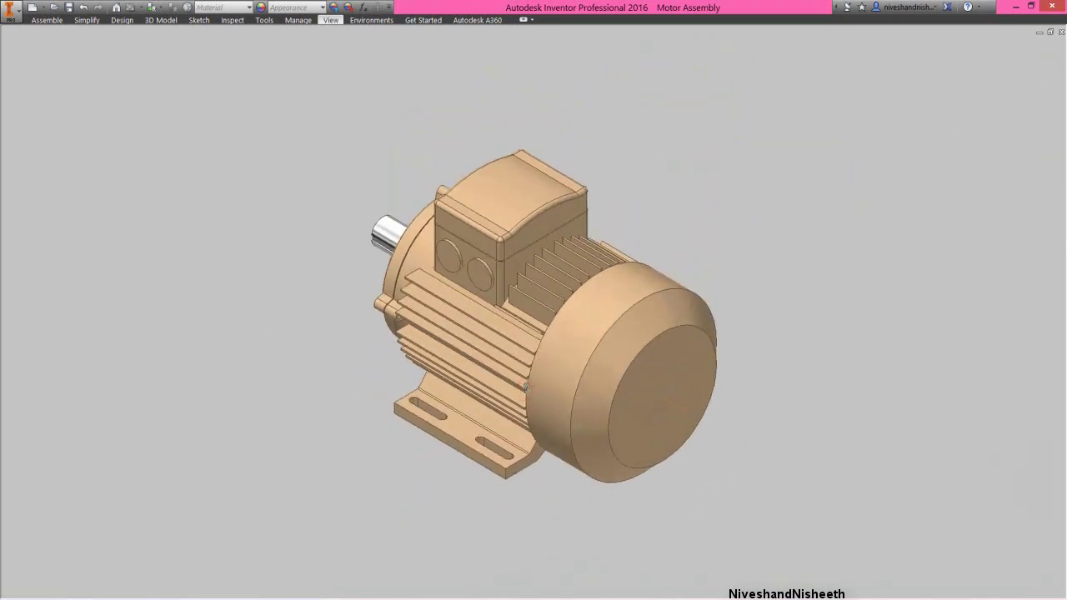
right_click(528, 348)
click(524, 408)
drag(519, 373, 550, 433)
right_click(538, 398)
click(536, 445)
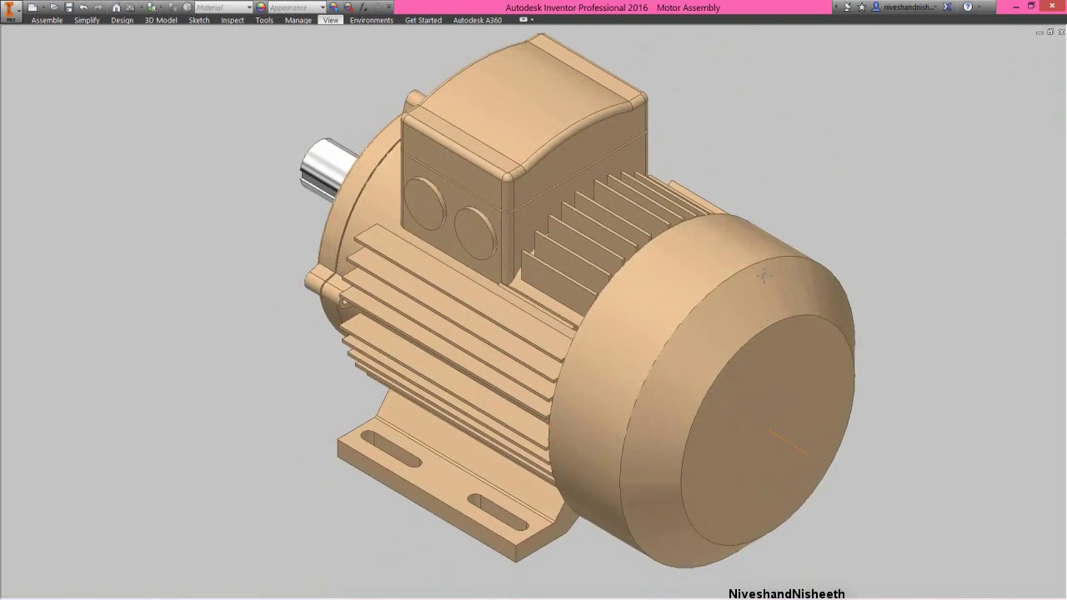
right_click(751, 131)
click(743, 167)
right_click(744, 168)
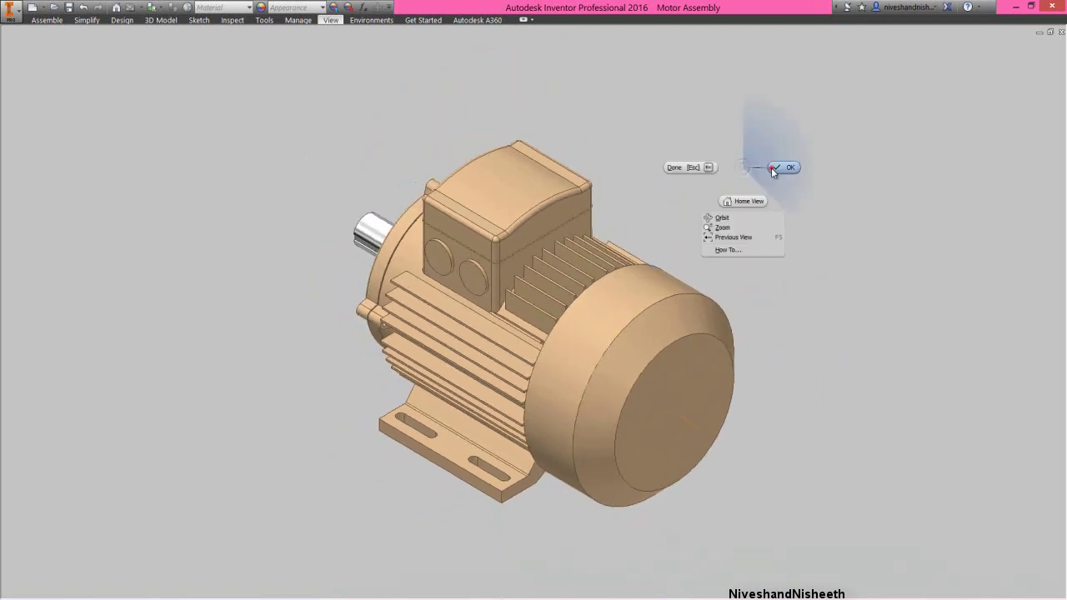
Return the motor assembly to the home view and turn off the Clean Screen display, bringing back the assembly tools
click(771, 167)
click(1006, 64)
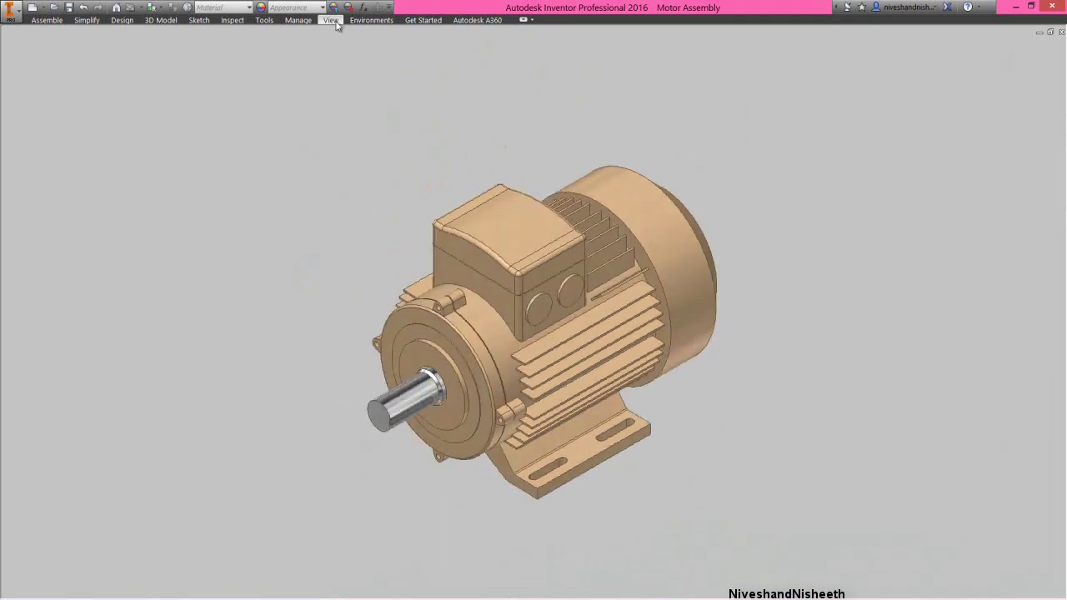
click(331, 21)
click(542, 48)
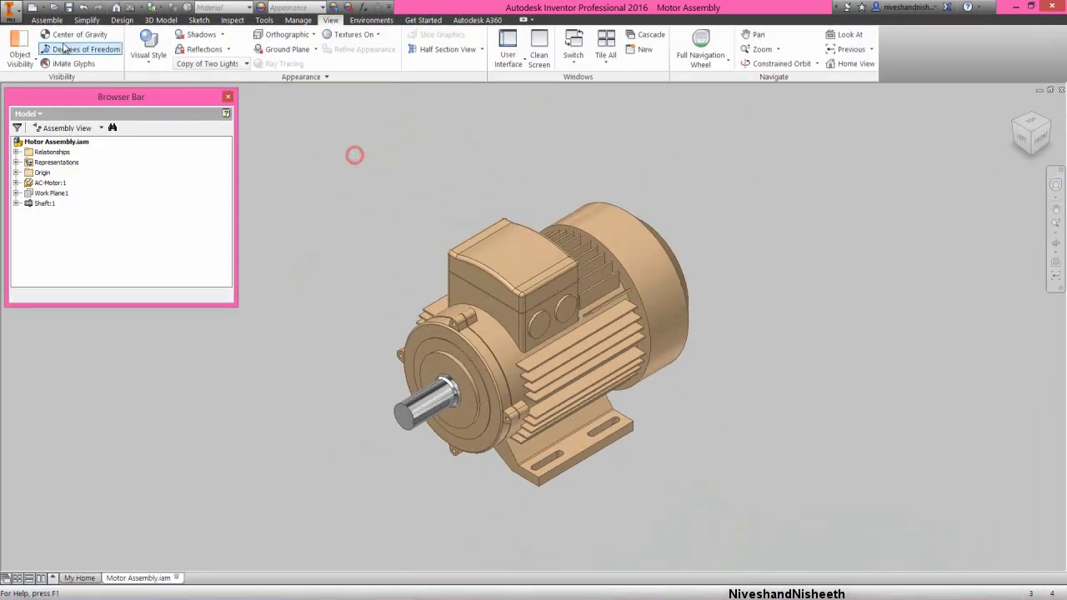
click(48, 21)
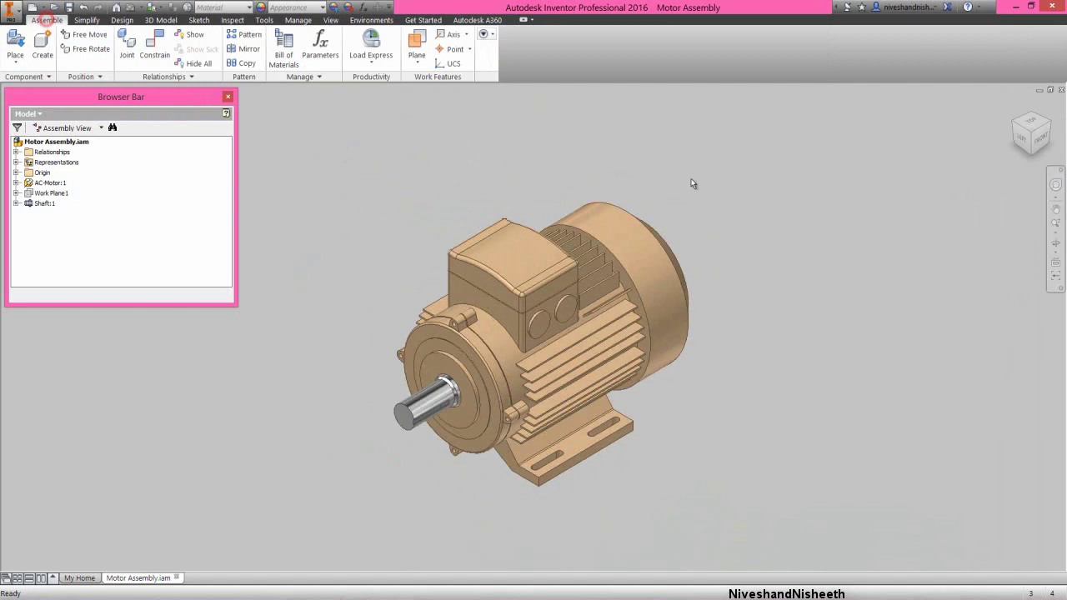
Enlarge the motor assembly and center it in the graphics window to examine it from the shaft end
click(1054, 224)
drag(642, 390, 657, 413)
right_click(620, 370)
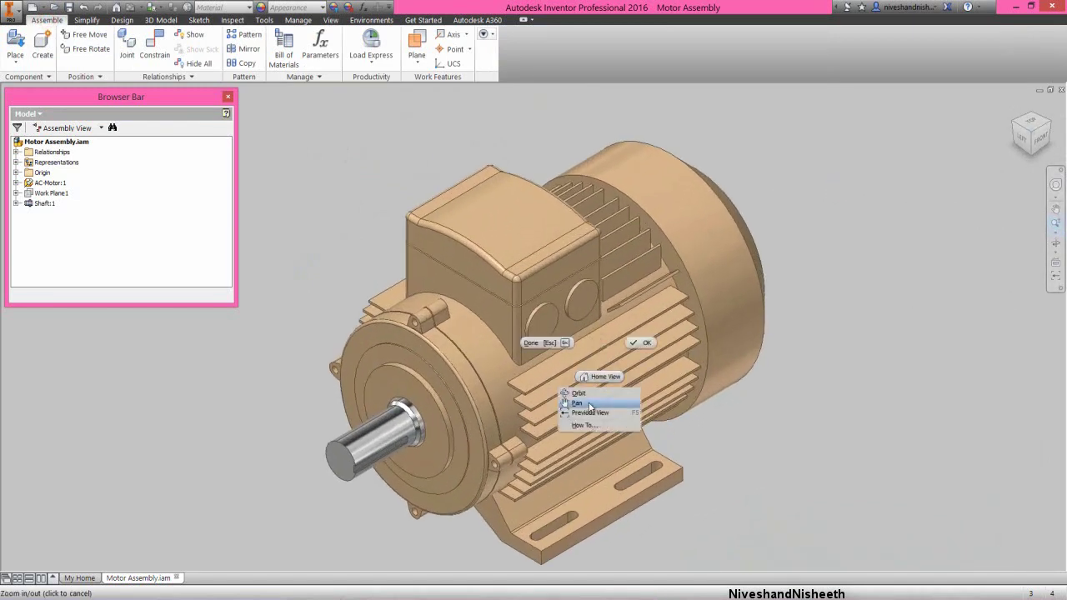
click(596, 414)
drag(587, 403, 606, 388)
right_click(609, 330)
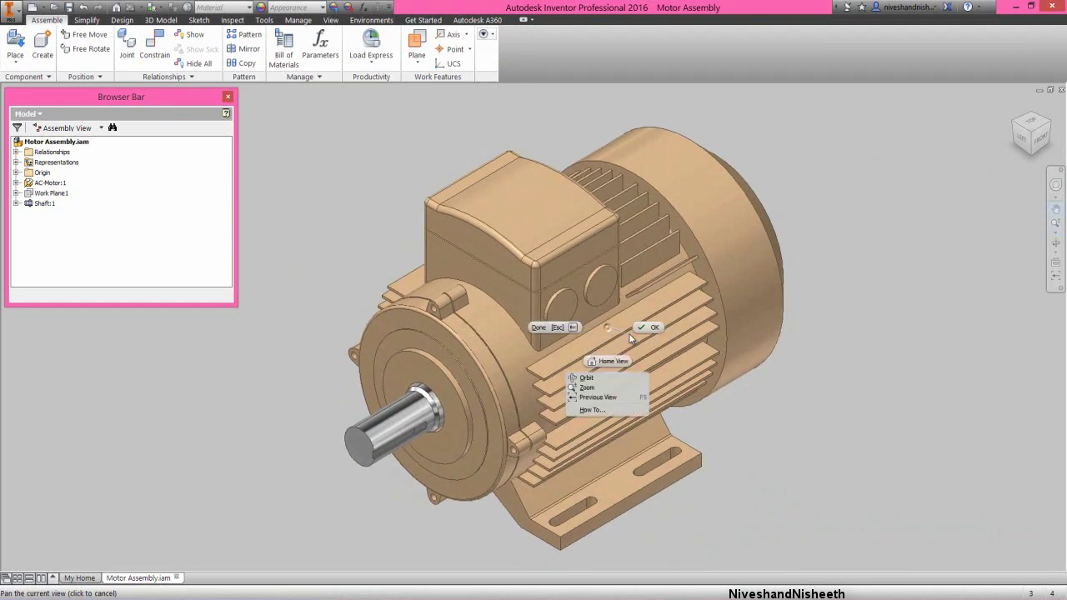
click(637, 317)
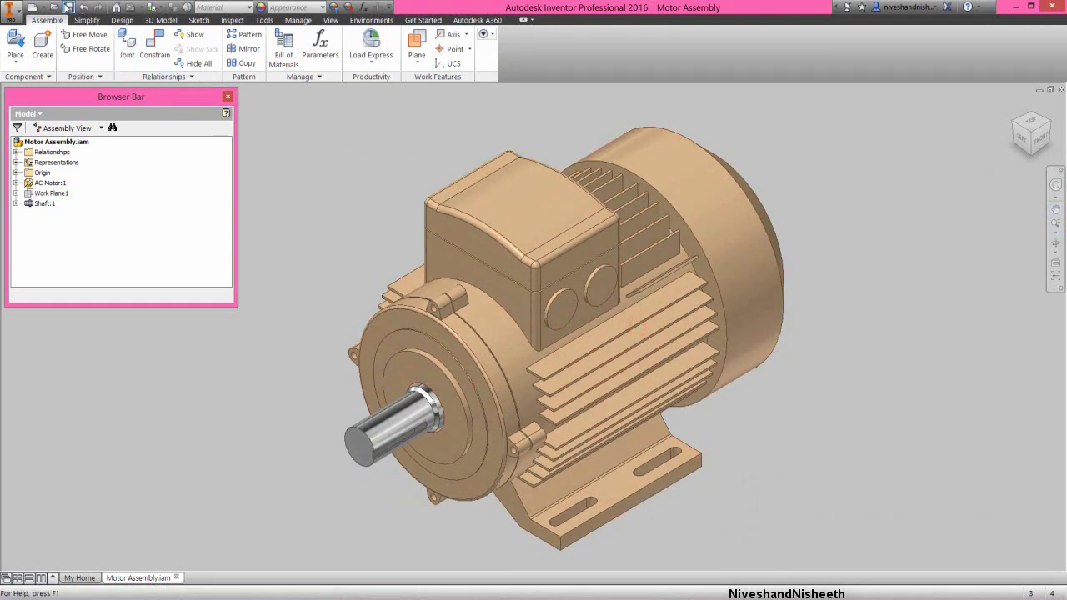